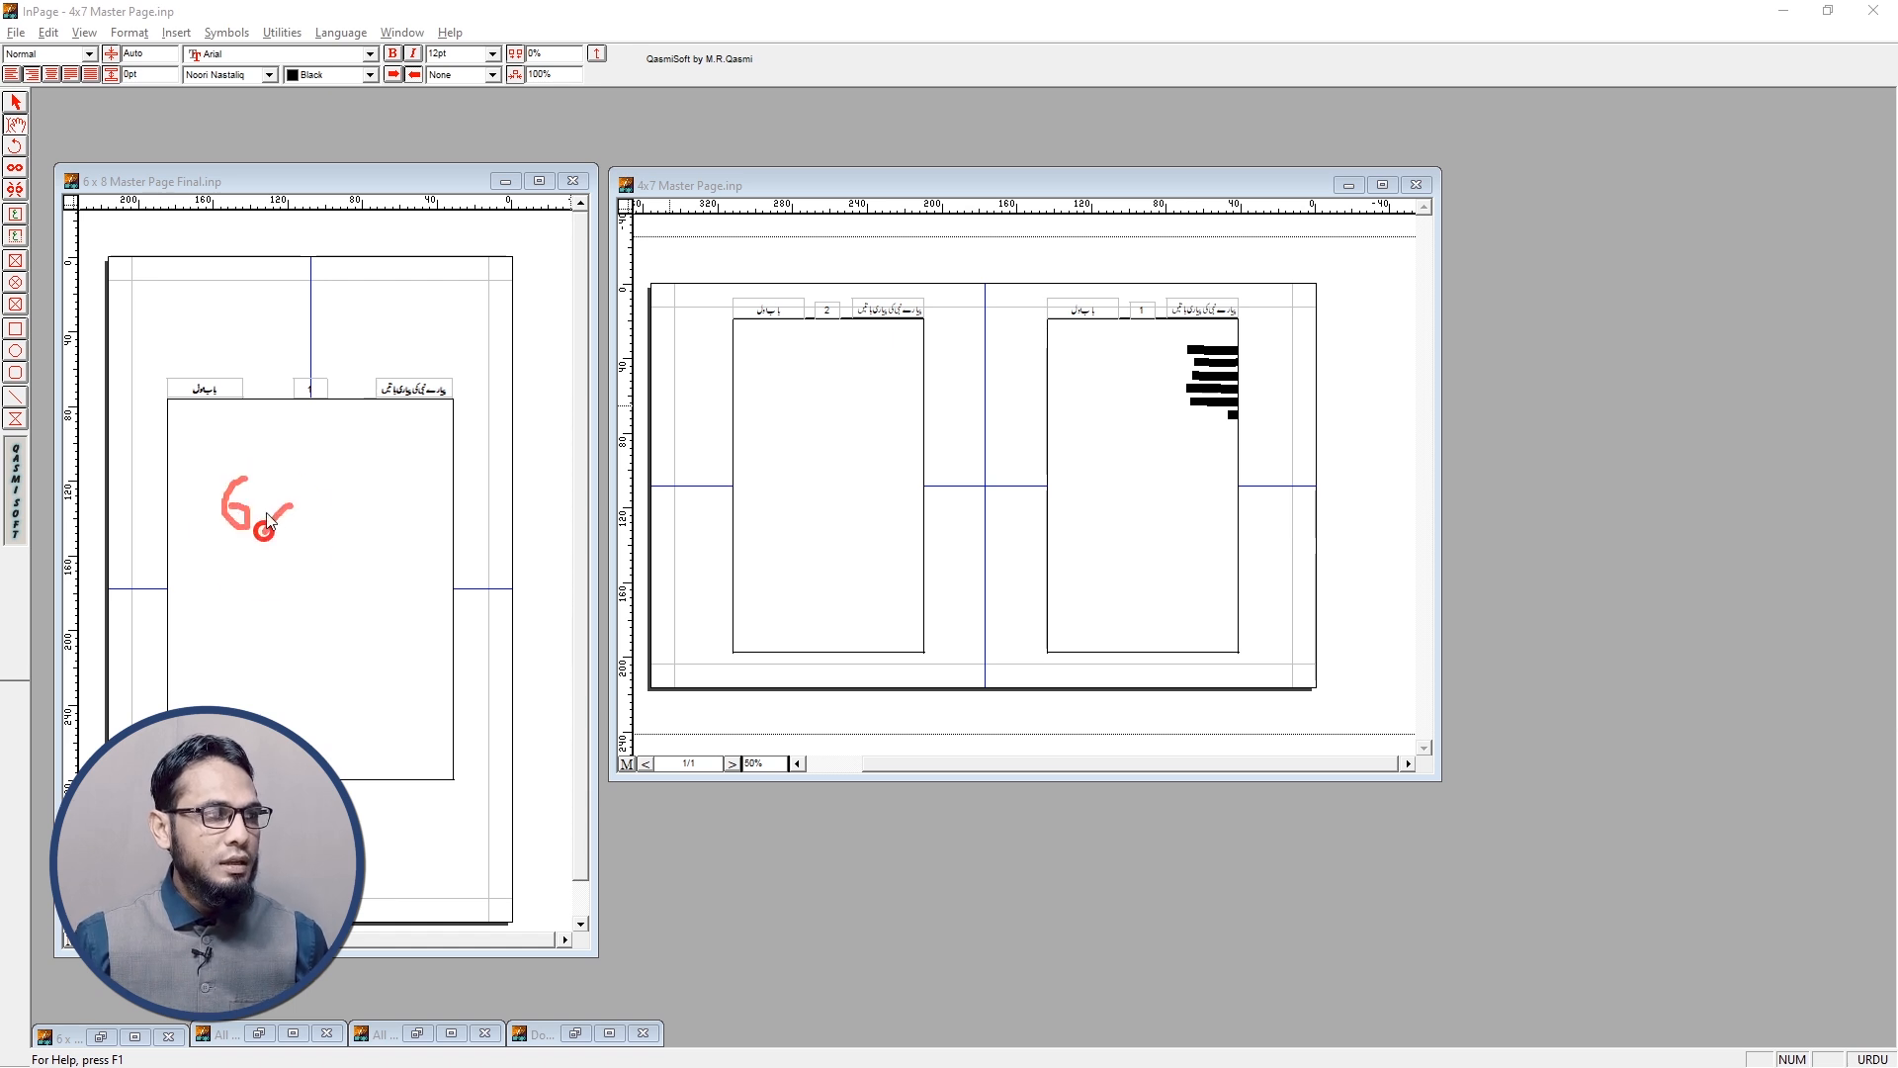
mouse_move(230, 586)
left_mouse_down()
mouse_move(269, 608)
mouse_move(235, 615)
mouse_move(239, 587)
mouse_move(331, 626)
left_mouse_up()
mouse_move(328, 600)
left_mouse_down()
mouse_move(291, 627)
mouse_move(358, 609)
mouse_move(341, 584)
left_mouse_up()
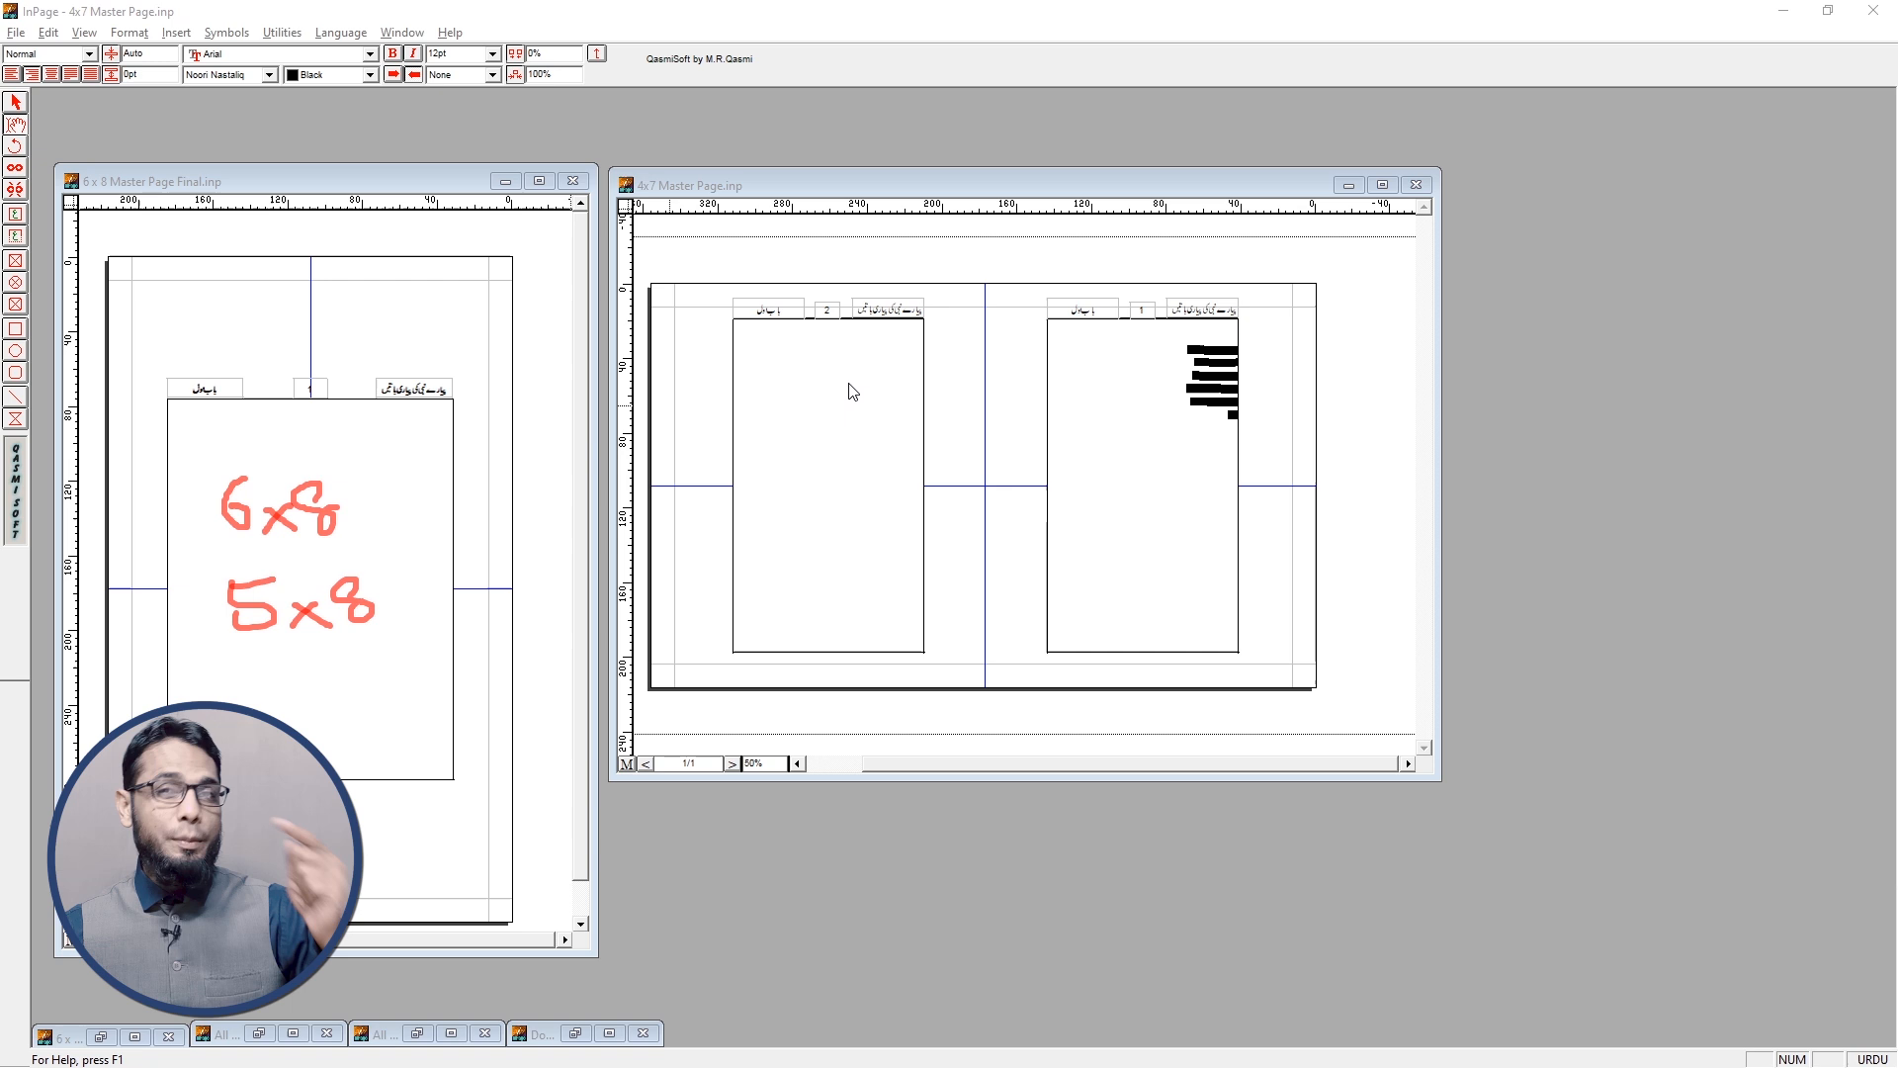
mouse_move(806, 381)
left_mouse_down()
mouse_move(788, 441)
mouse_move(813, 428)
left_mouse_up()
left_click_drag(806, 400, 787, 493)
mouse_move(876, 433)
left_mouse_down()
mouse_move(828, 486)
mouse_move(874, 485)
left_mouse_up()
mouse_move(877, 399)
left_mouse_down()
mouse_move(920, 398)
mouse_move(907, 560)
left_mouse_up()
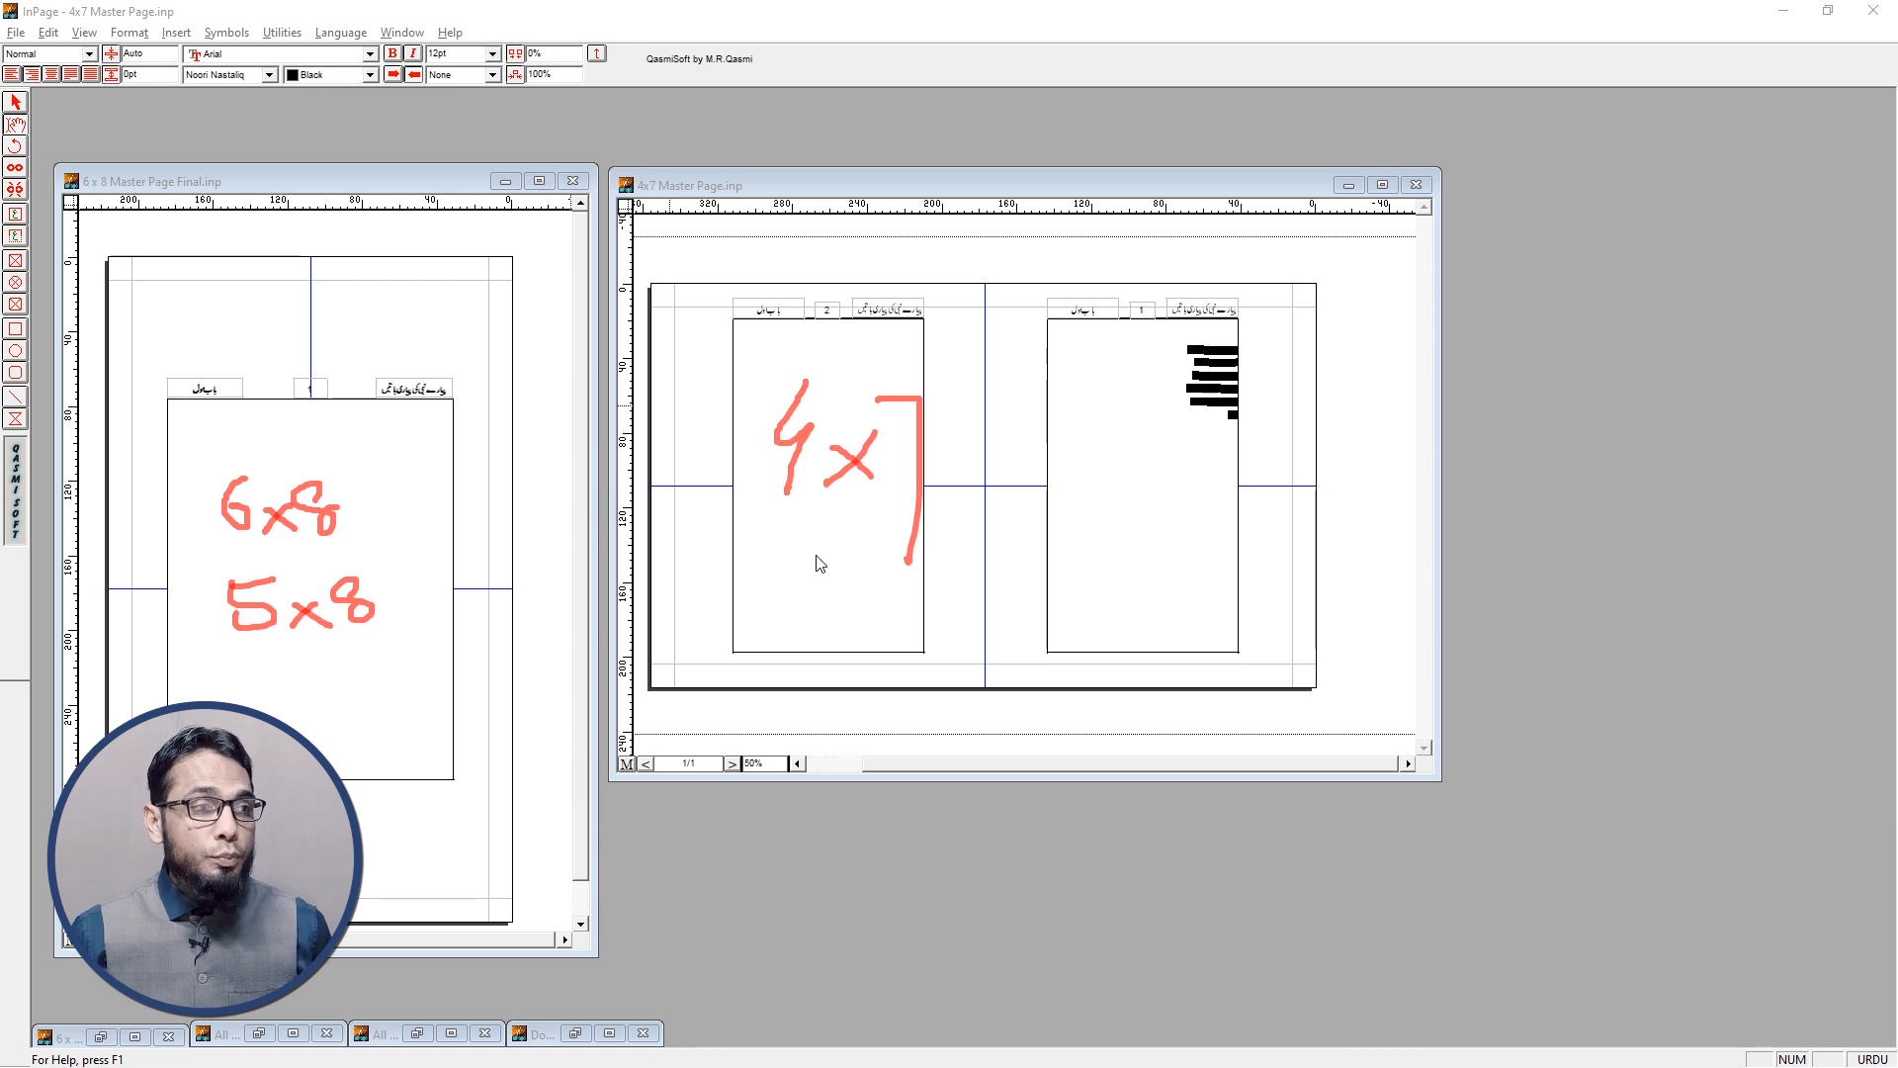
left_click_drag(828, 580, 840, 531)
mouse_move(1079, 534)
left_mouse_down()
mouse_move(1117, 542)
mouse_move(1143, 584)
left_mouse_up()
mouse_move(1147, 517)
left_mouse_down()
mouse_move(1034, 469)
mouse_move(1175, 559)
mouse_move(1137, 506)
left_mouse_up()
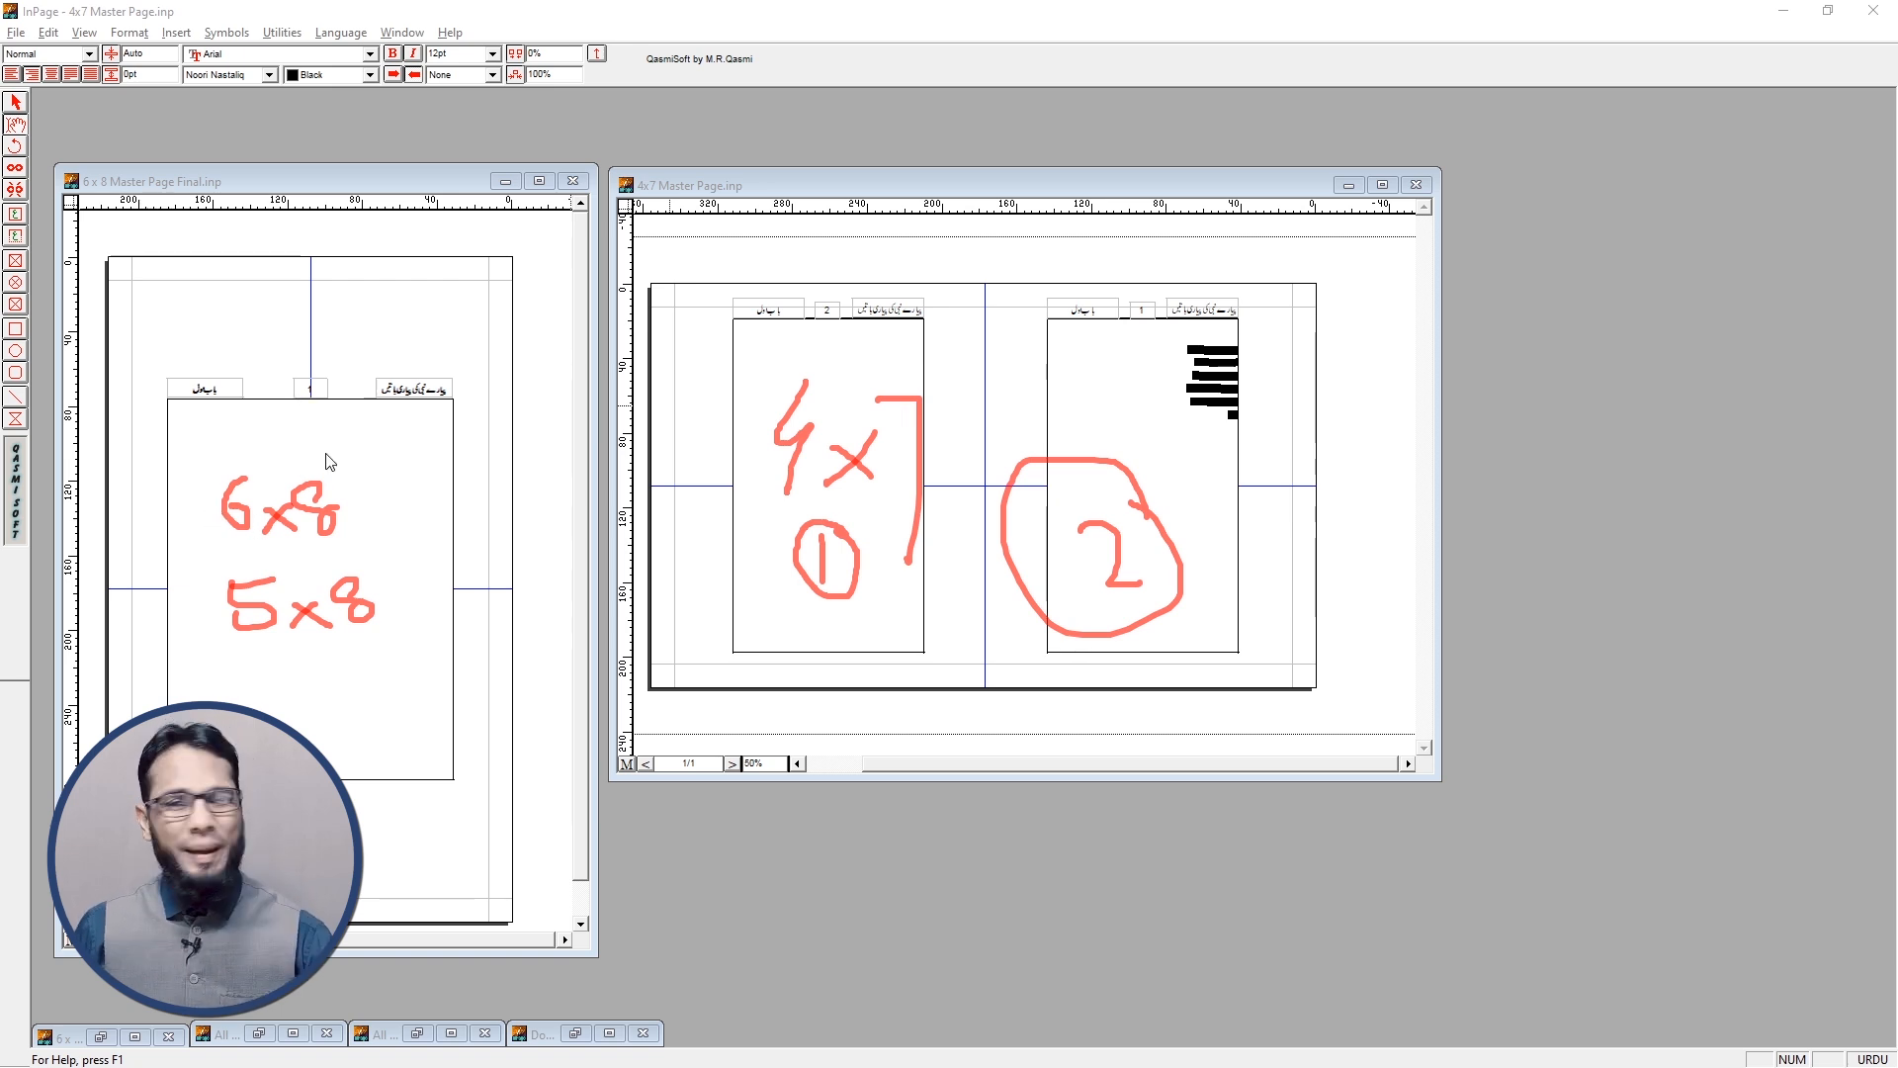
mouse_move(171, 458)
left_mouse_down()
mouse_move(462, 468)
mouse_move(454, 597)
mouse_move(217, 594)
mouse_move(195, 488)
mouse_move(262, 461)
left_mouse_up()
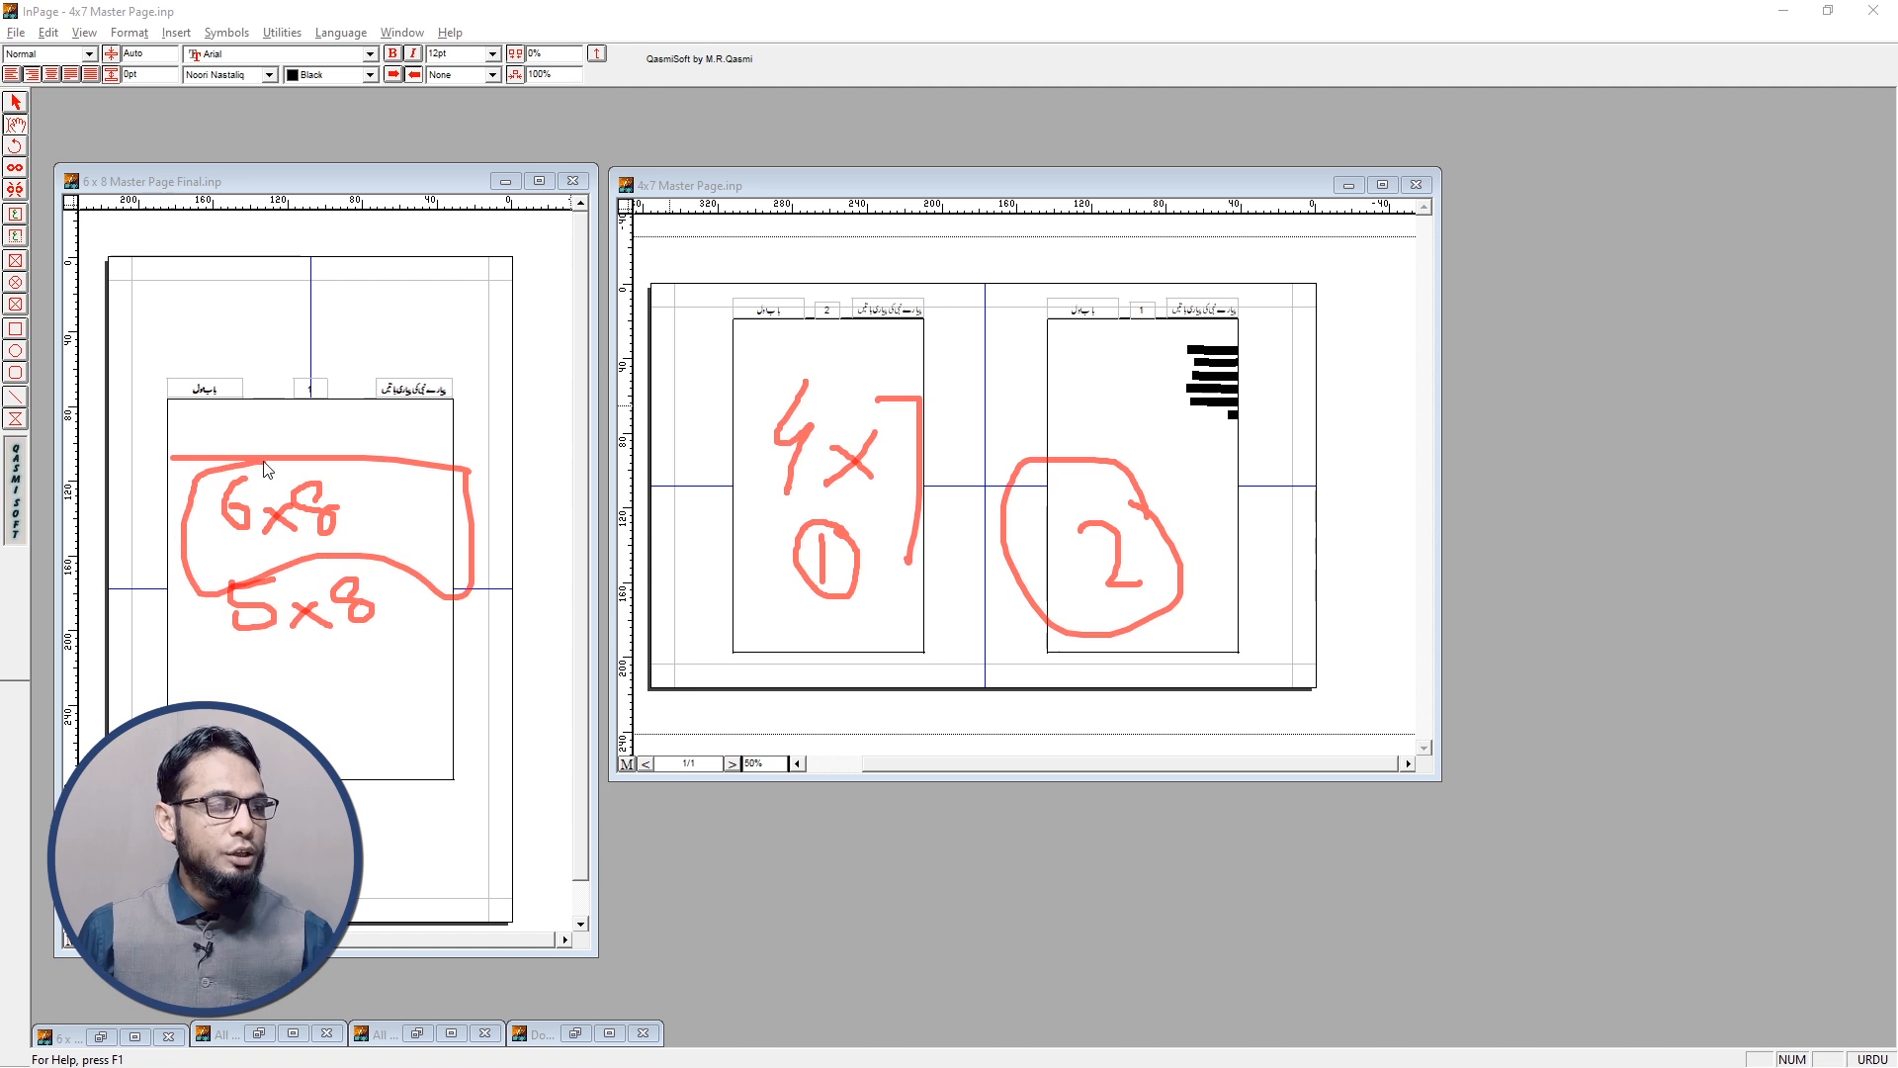
mouse_move(417, 336)
left_mouse_down()
mouse_move(161, 414)
mouse_move(638, 534)
mouse_move(368, 233)
mouse_move(415, 336)
left_mouse_up()
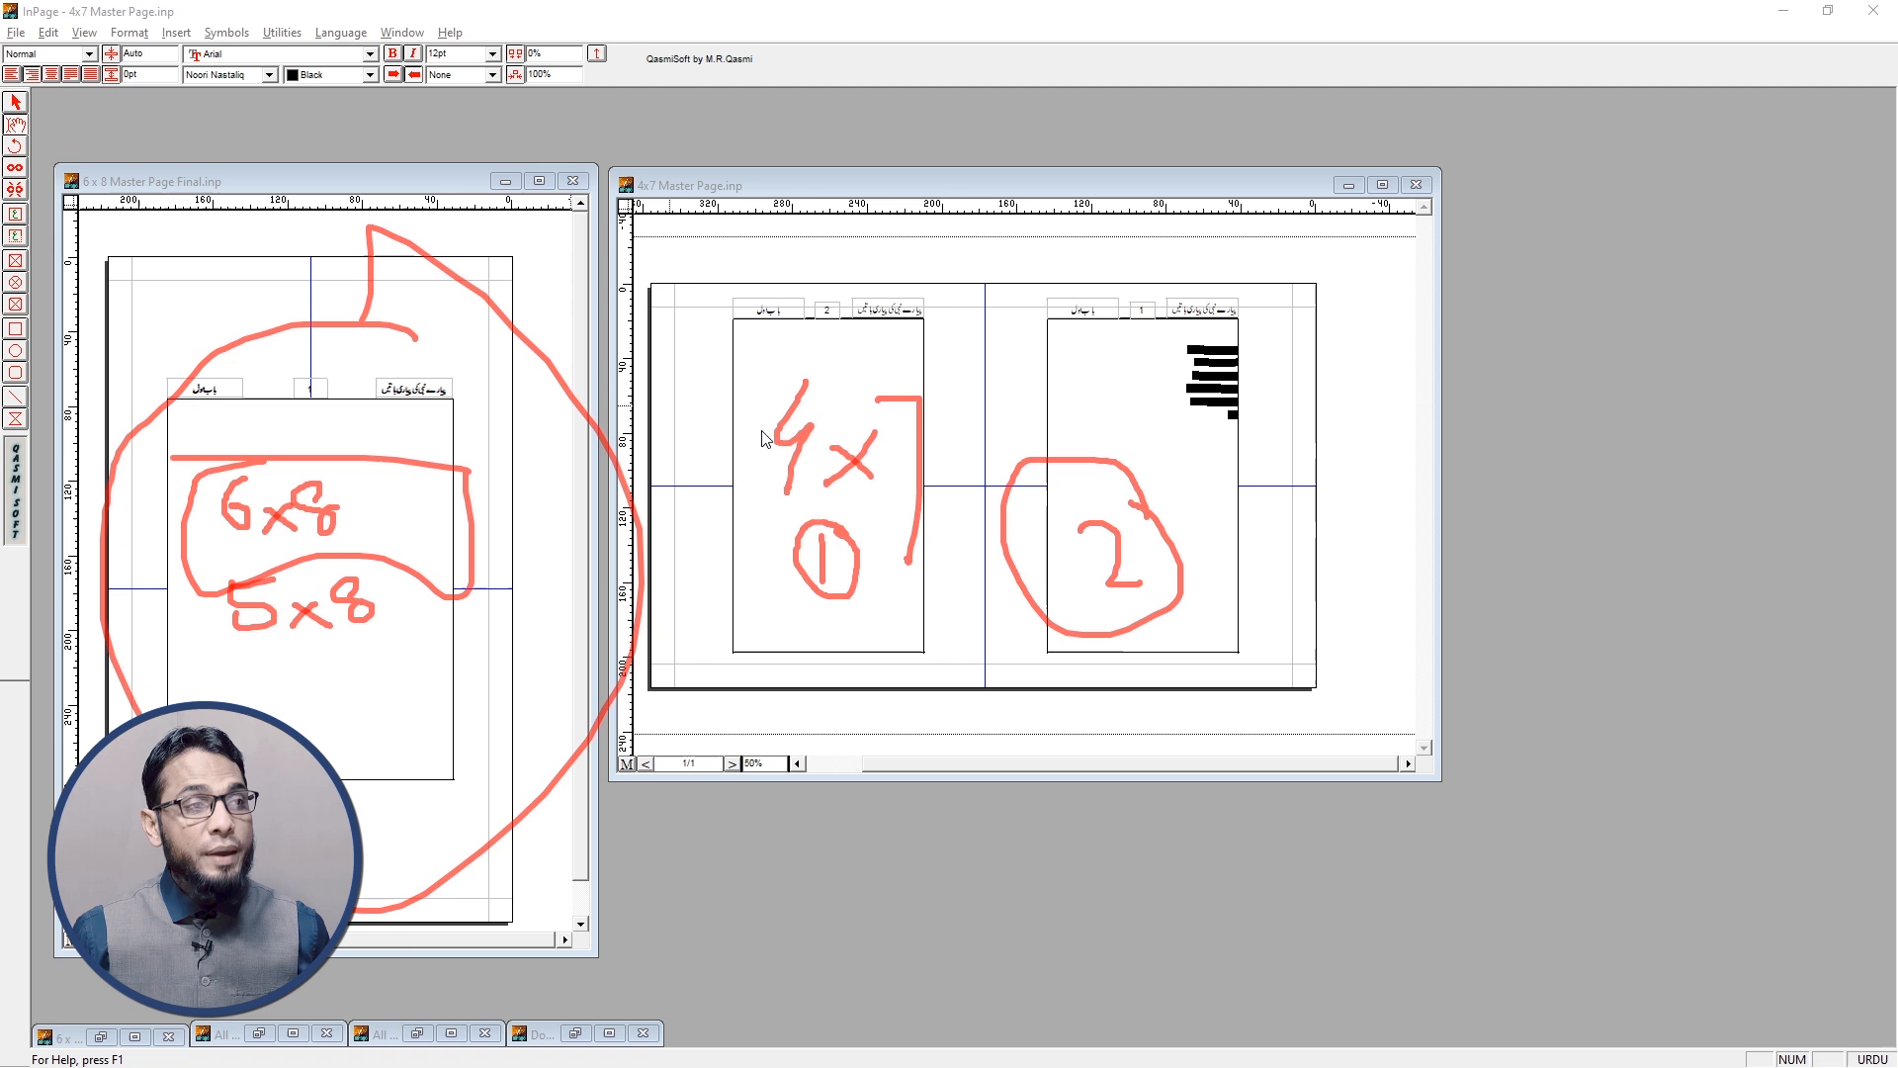
mouse_move(1332, 277)
left_mouse_down()
mouse_move(999, 259)
mouse_move(783, 279)
mouse_move(706, 390)
mouse_move(760, 615)
mouse_move(1101, 670)
mouse_move(1359, 557)
mouse_move(1269, 259)
left_mouse_up()
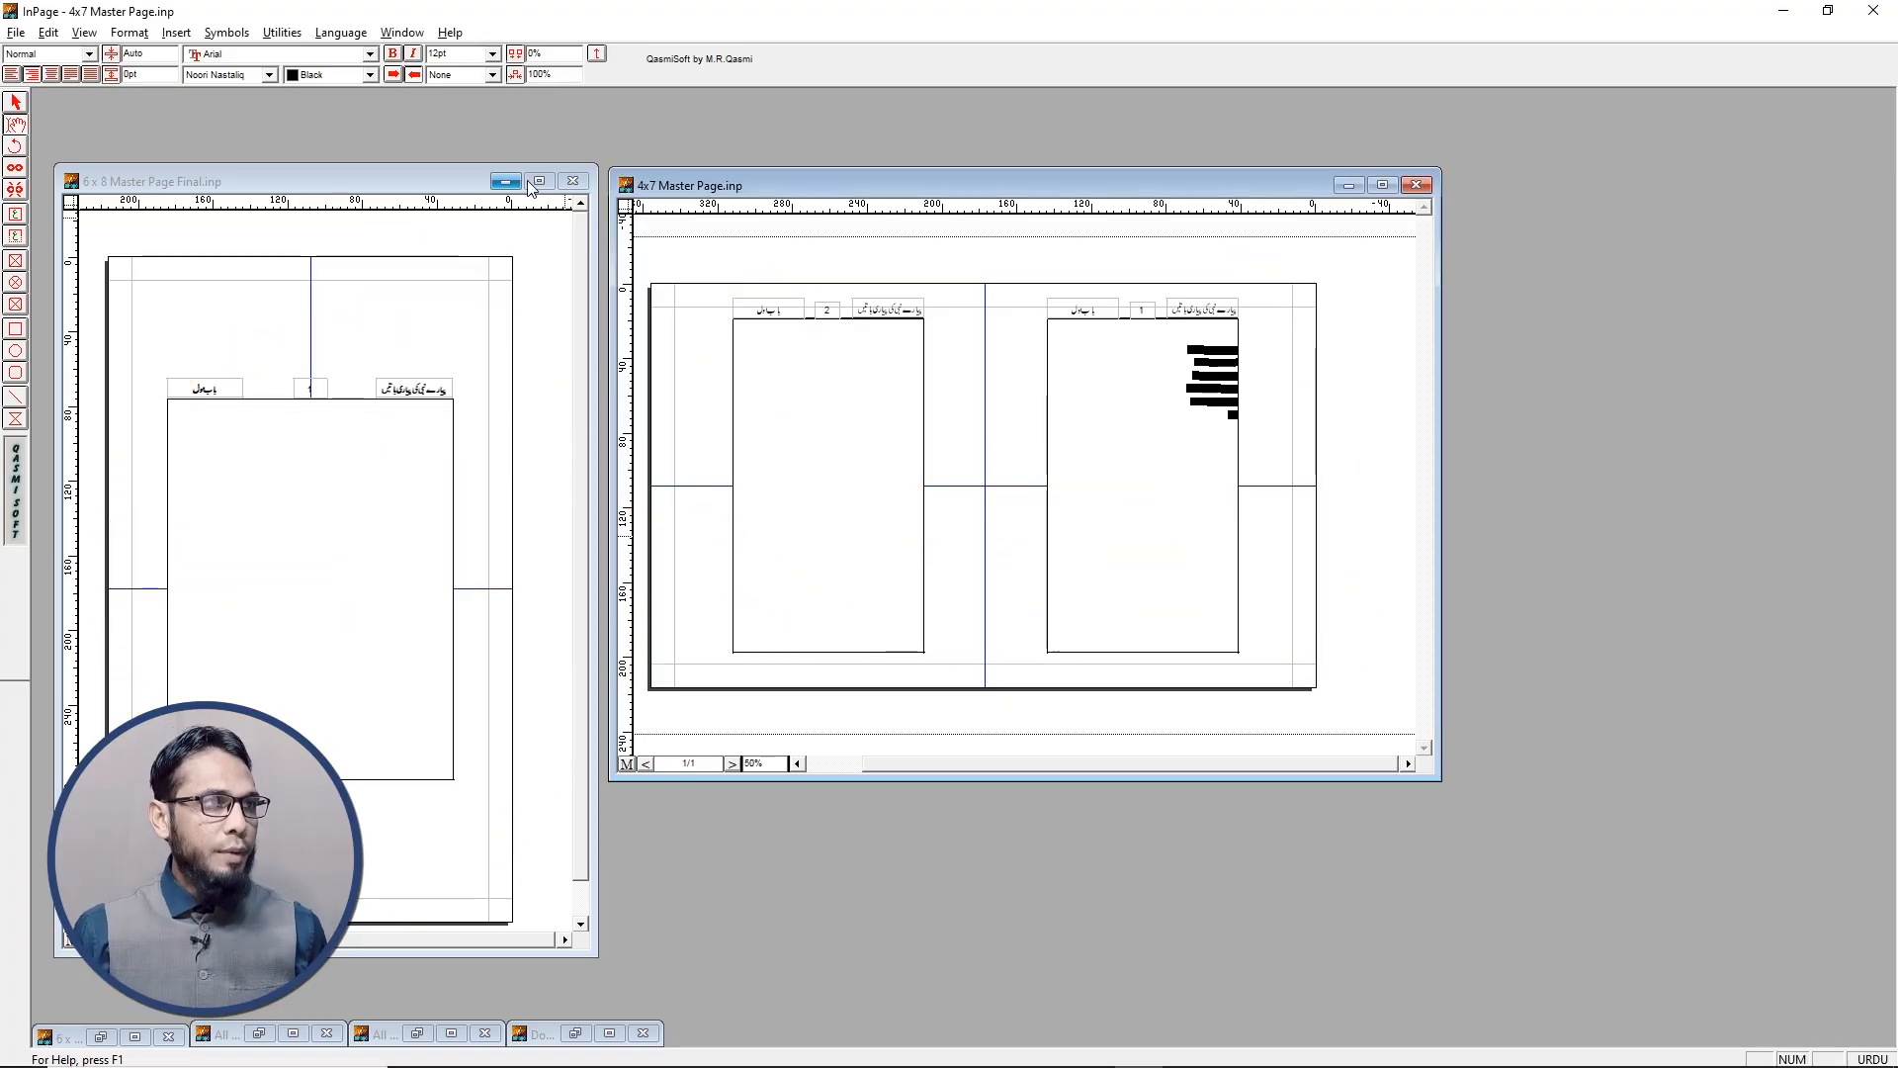
Maximize the 6 x 8 Master Page Final document and examine its header boxes and text frame at 100%
left_click(534, 178)
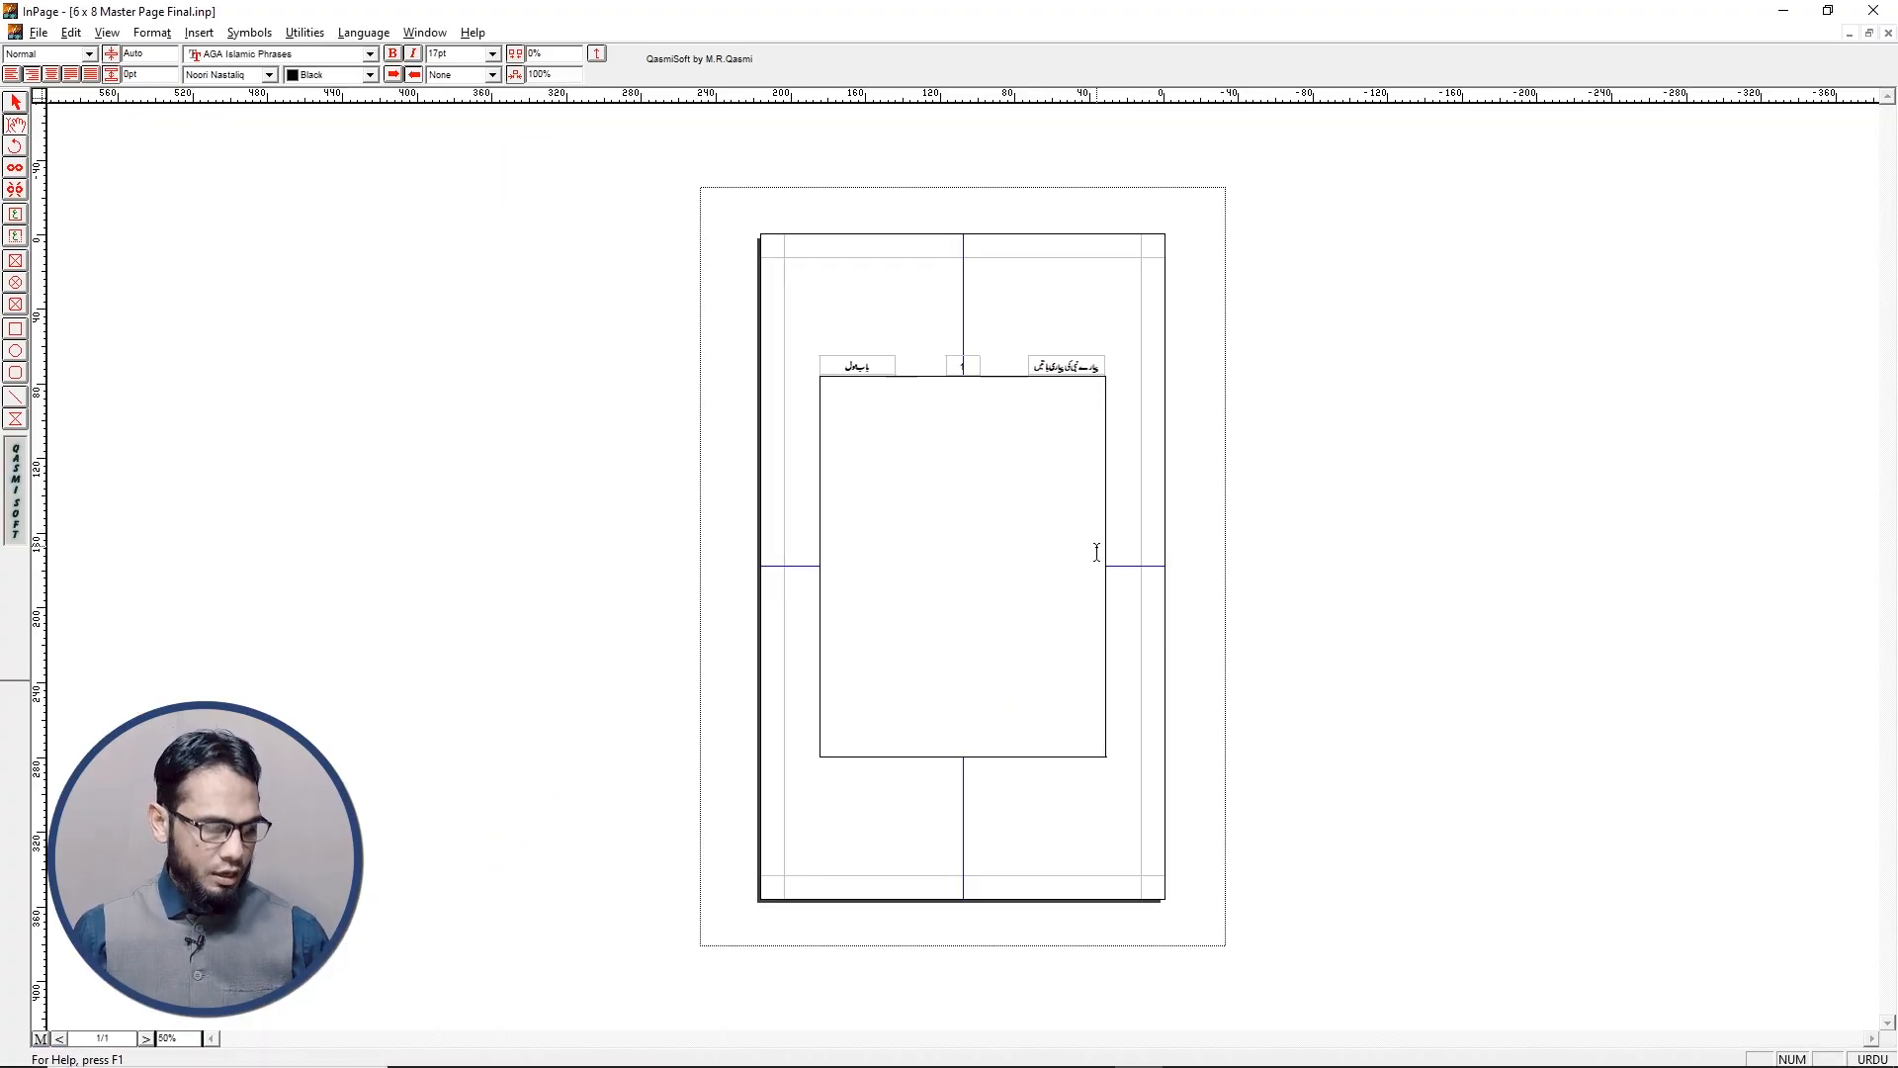
key("ctrl+1")
left_click_drag(1889, 621, 1893, 718)
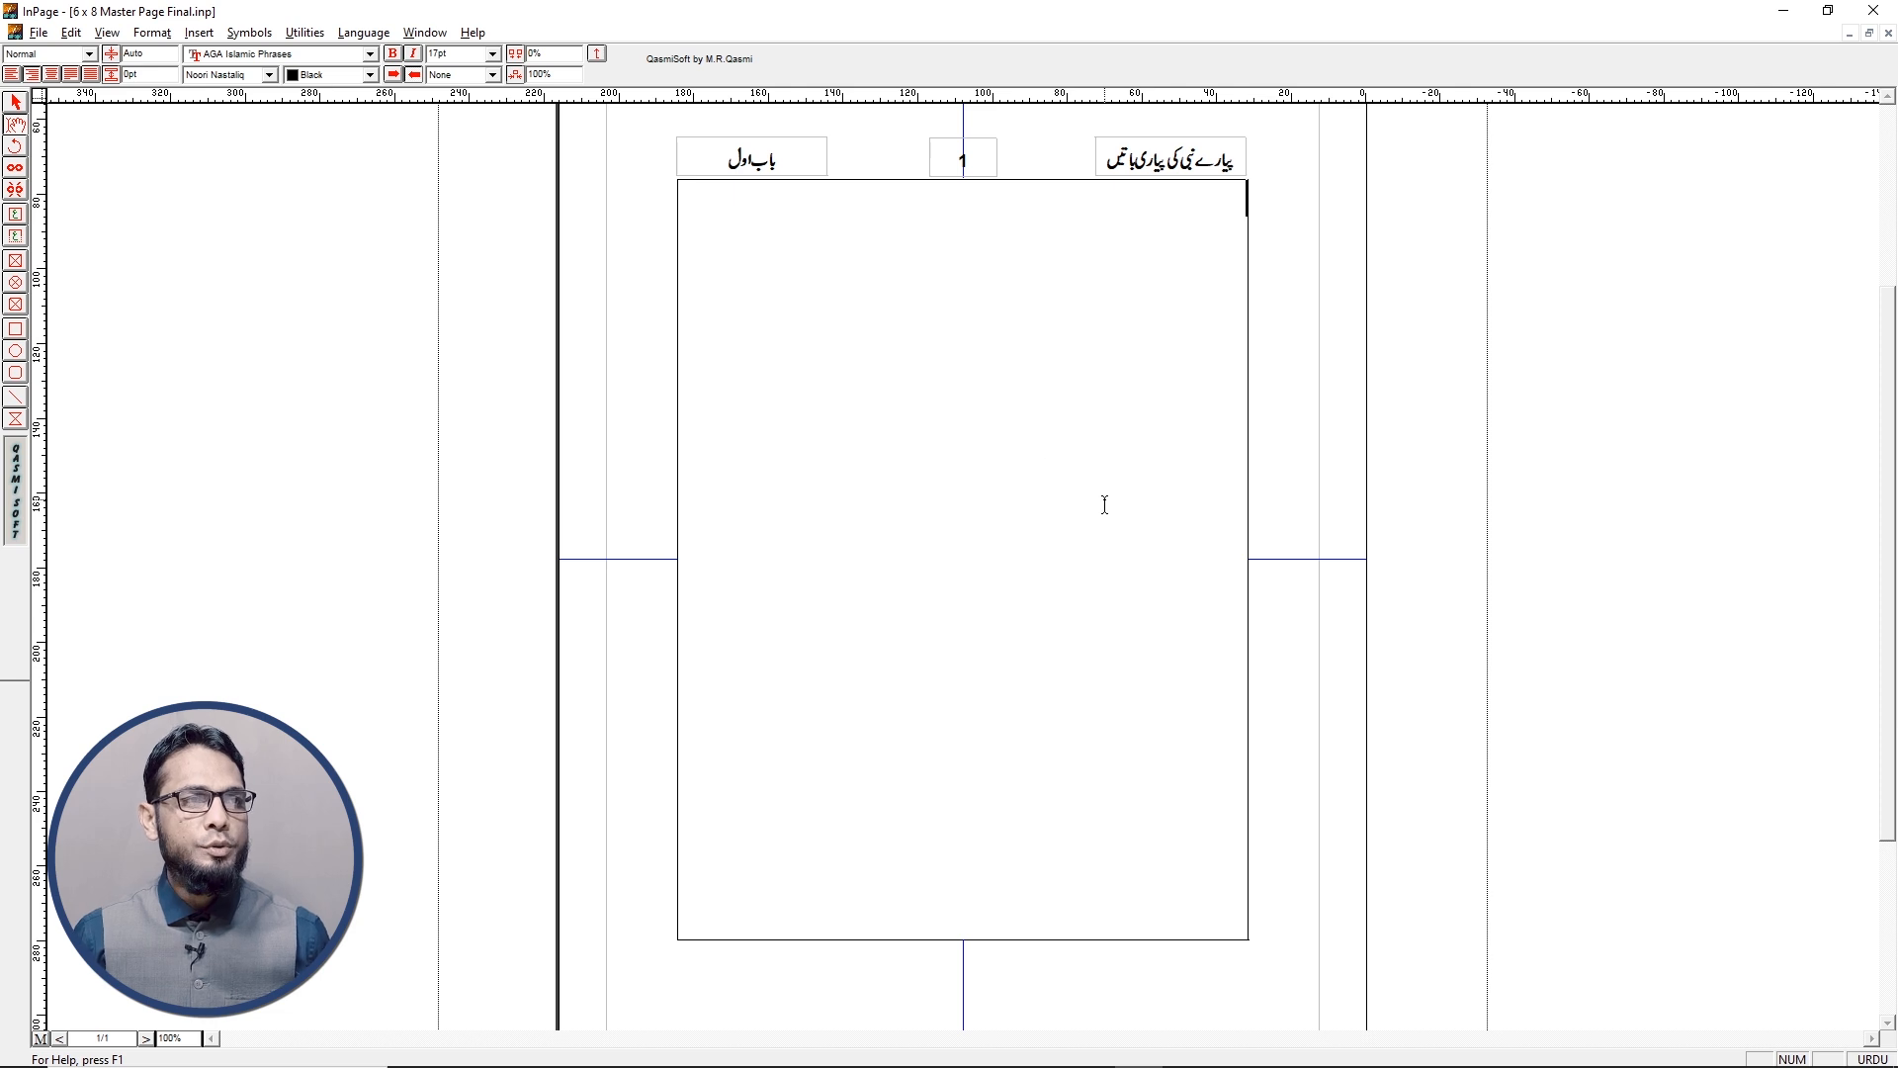
Create a new one-page Legal 8.5x14" portrait document with an automatic text box and switch to its master page
left_click(40, 32)
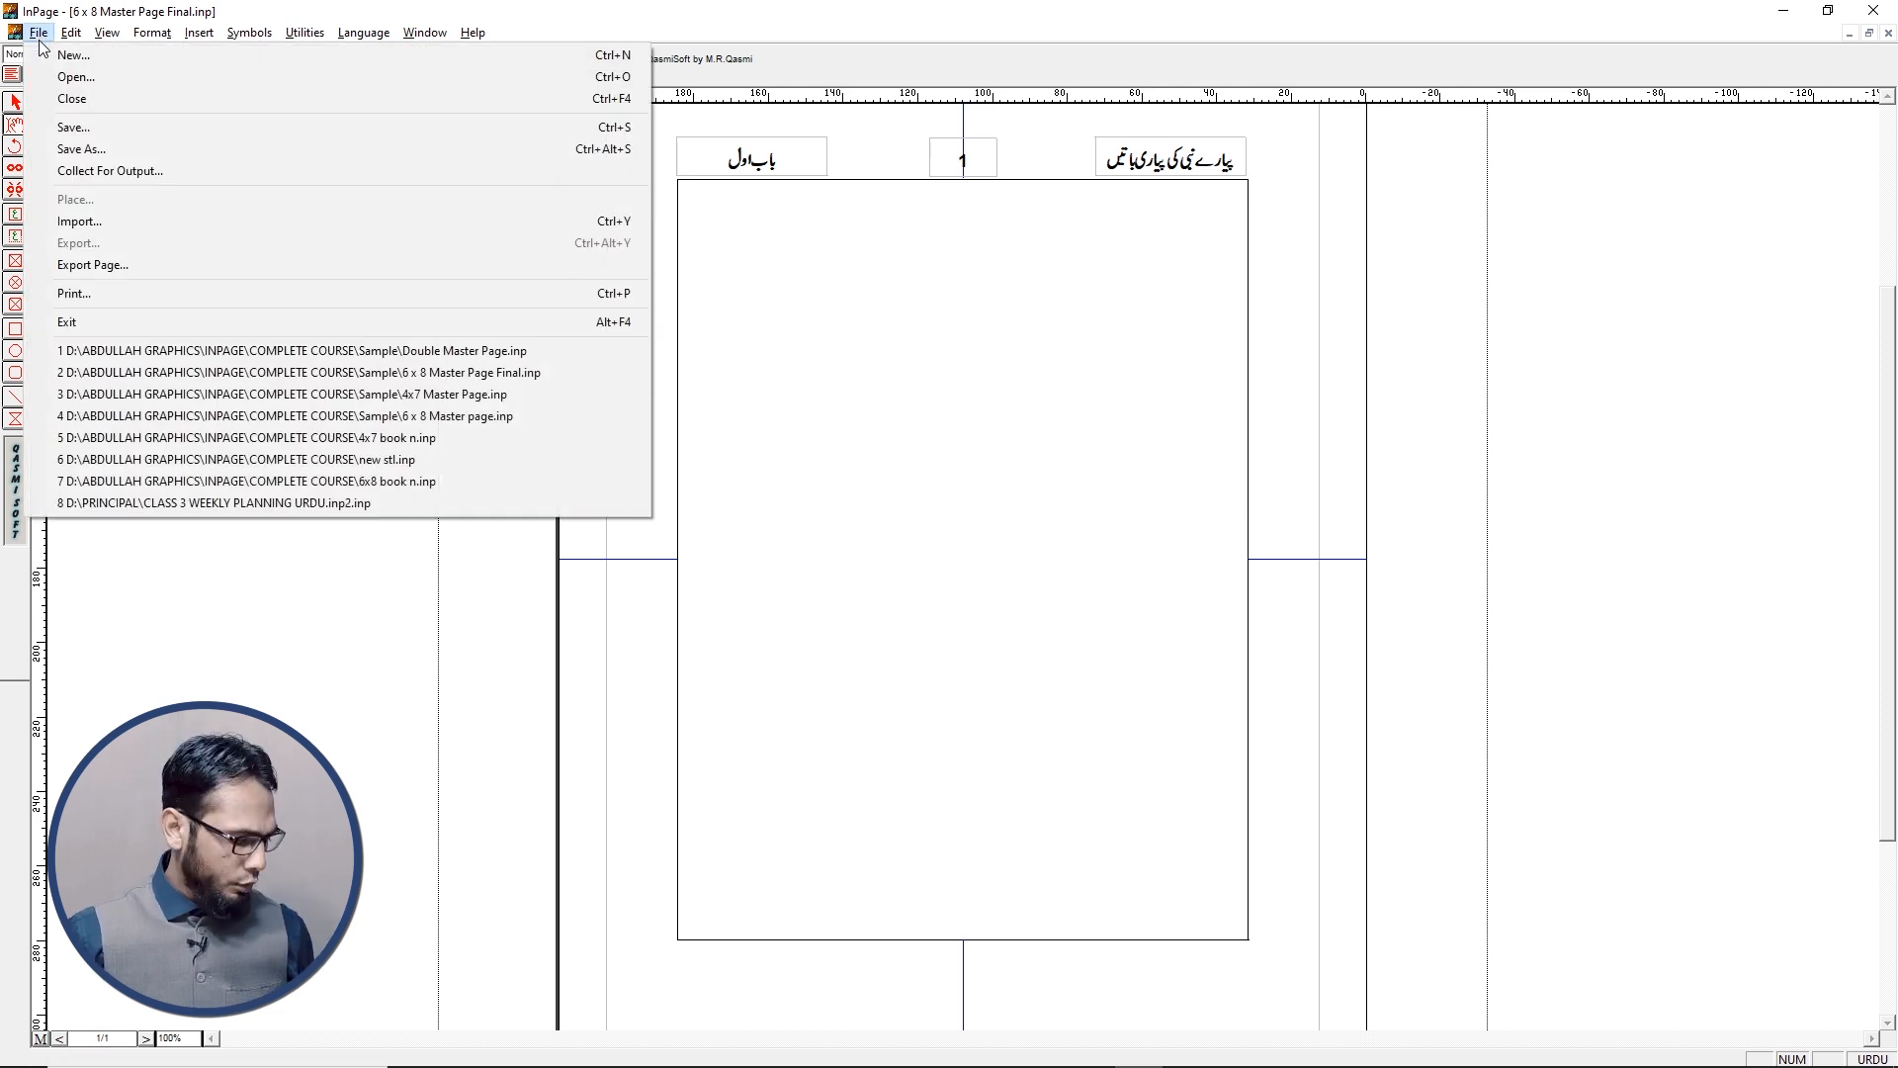
left_click(66, 59)
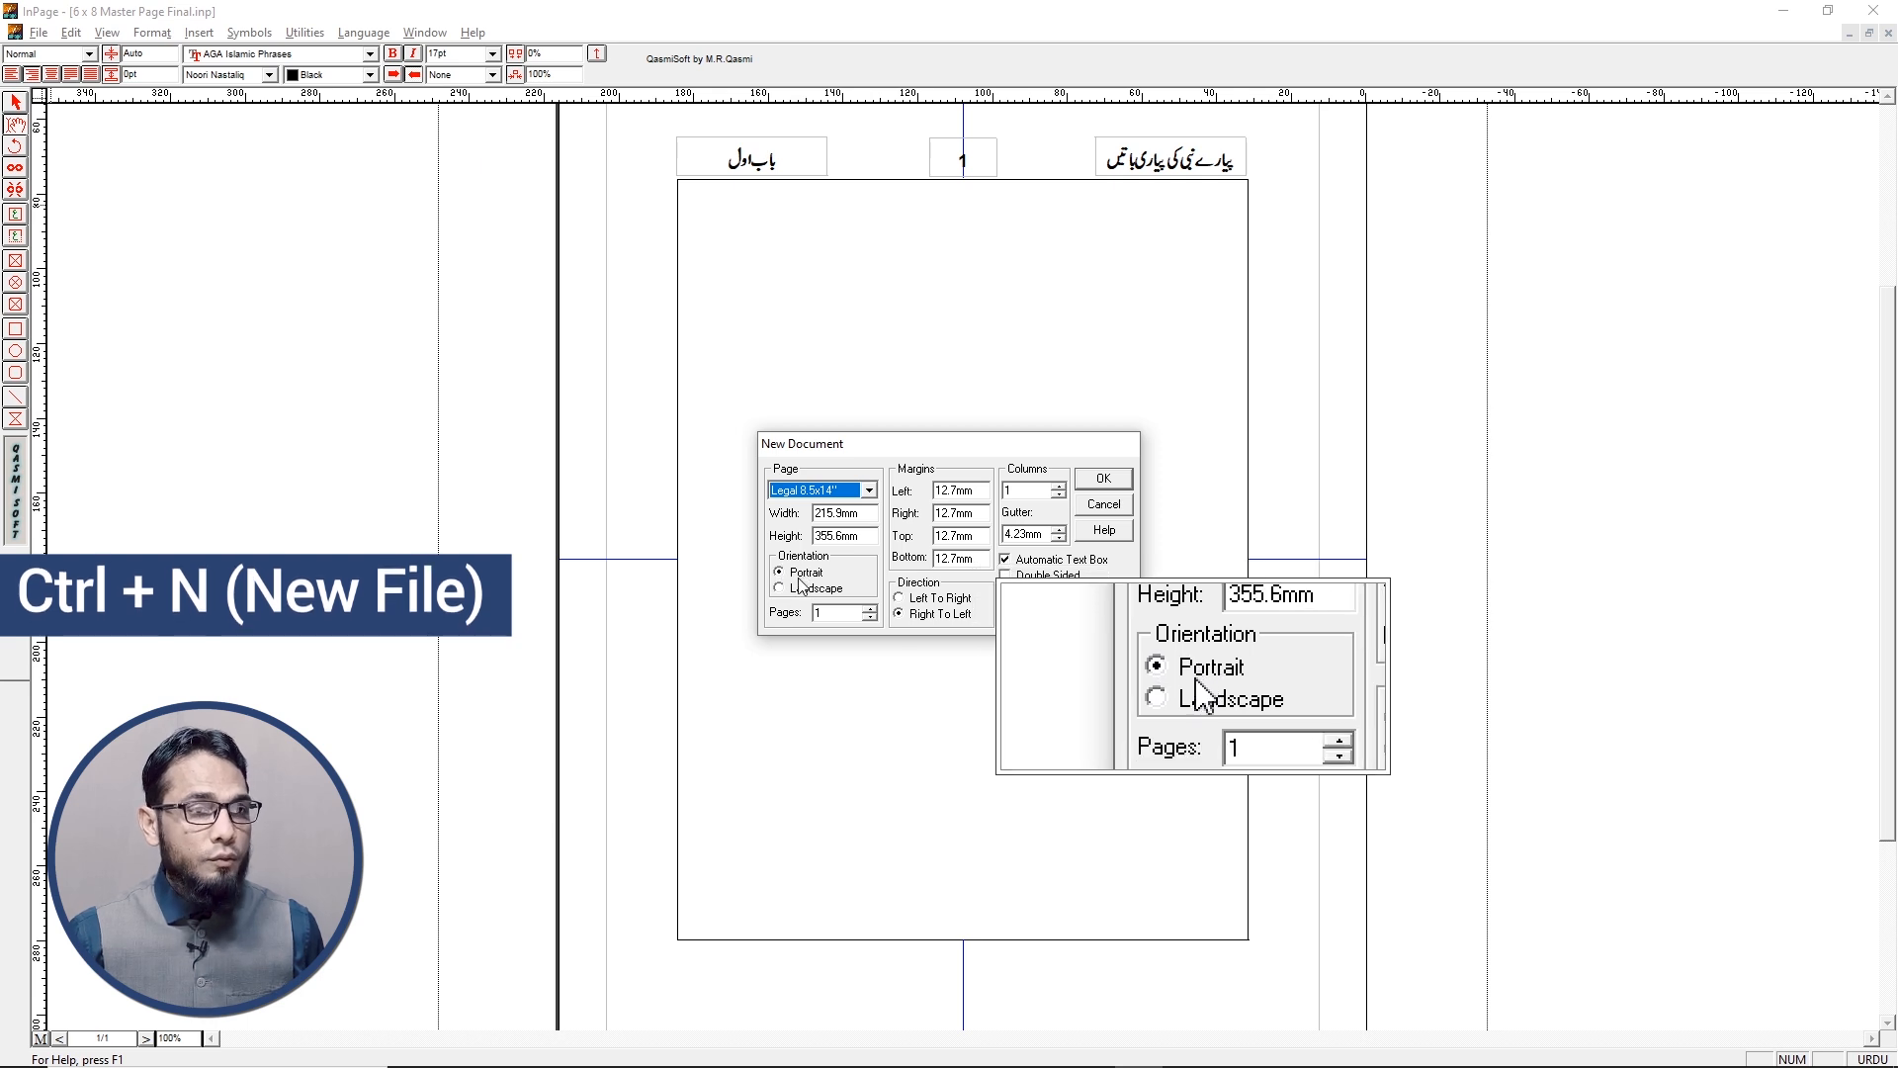
left_click(1103, 480)
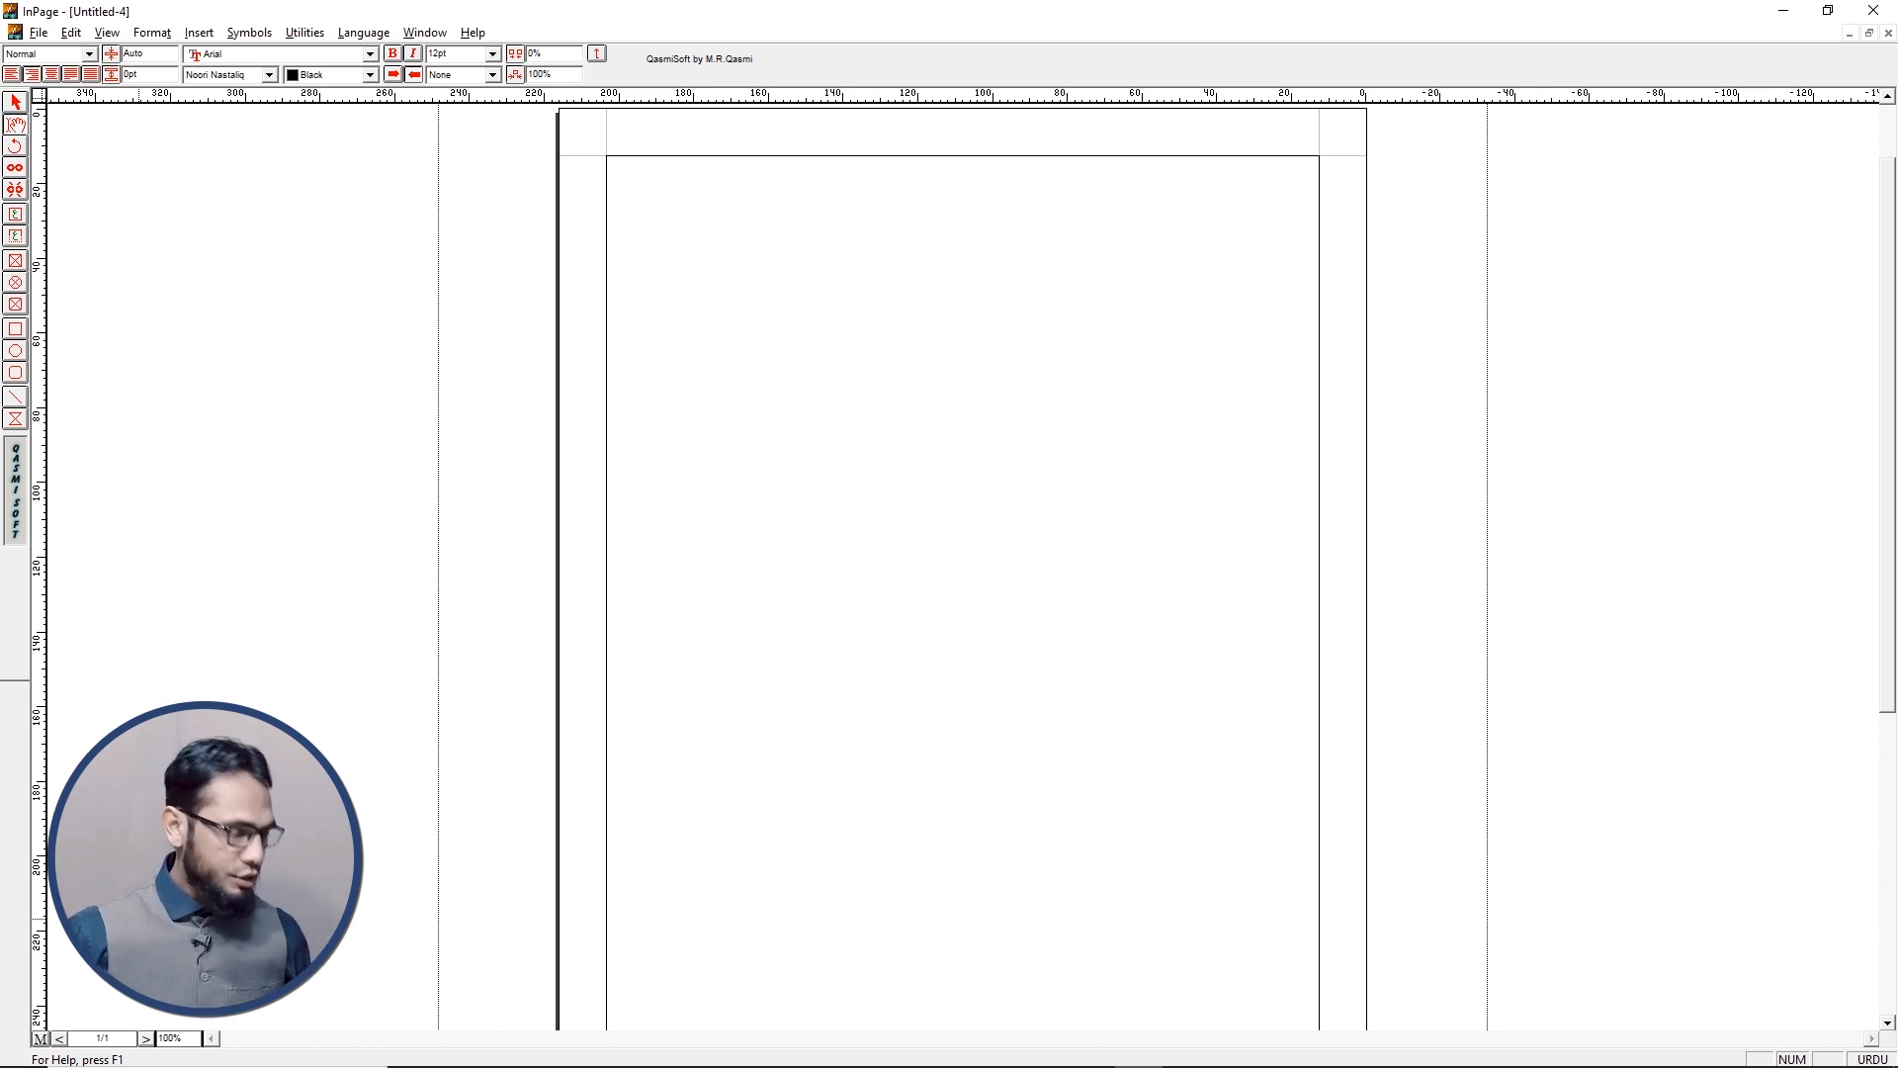
left_click(39, 1038)
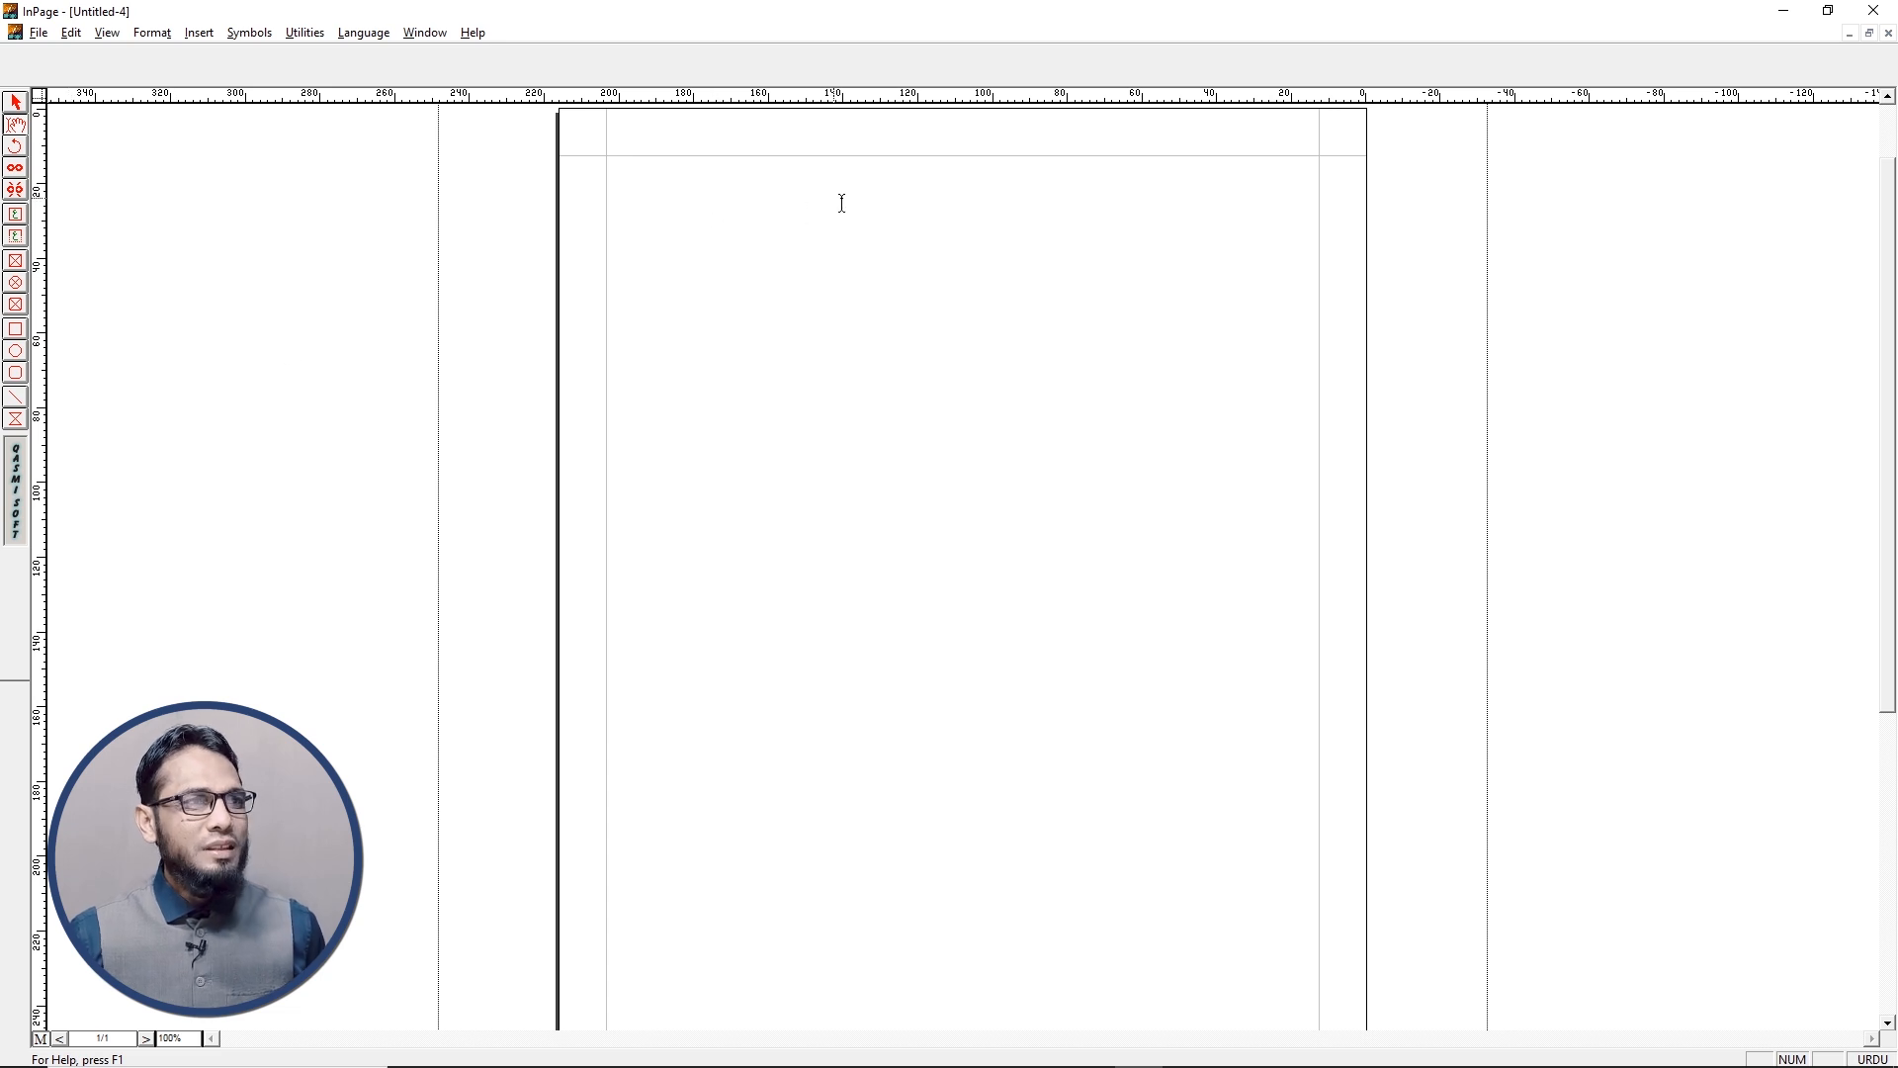
Select the master page's text box and add one vertical and one horizontal guide through its midpoint handles
left_click(16, 103)
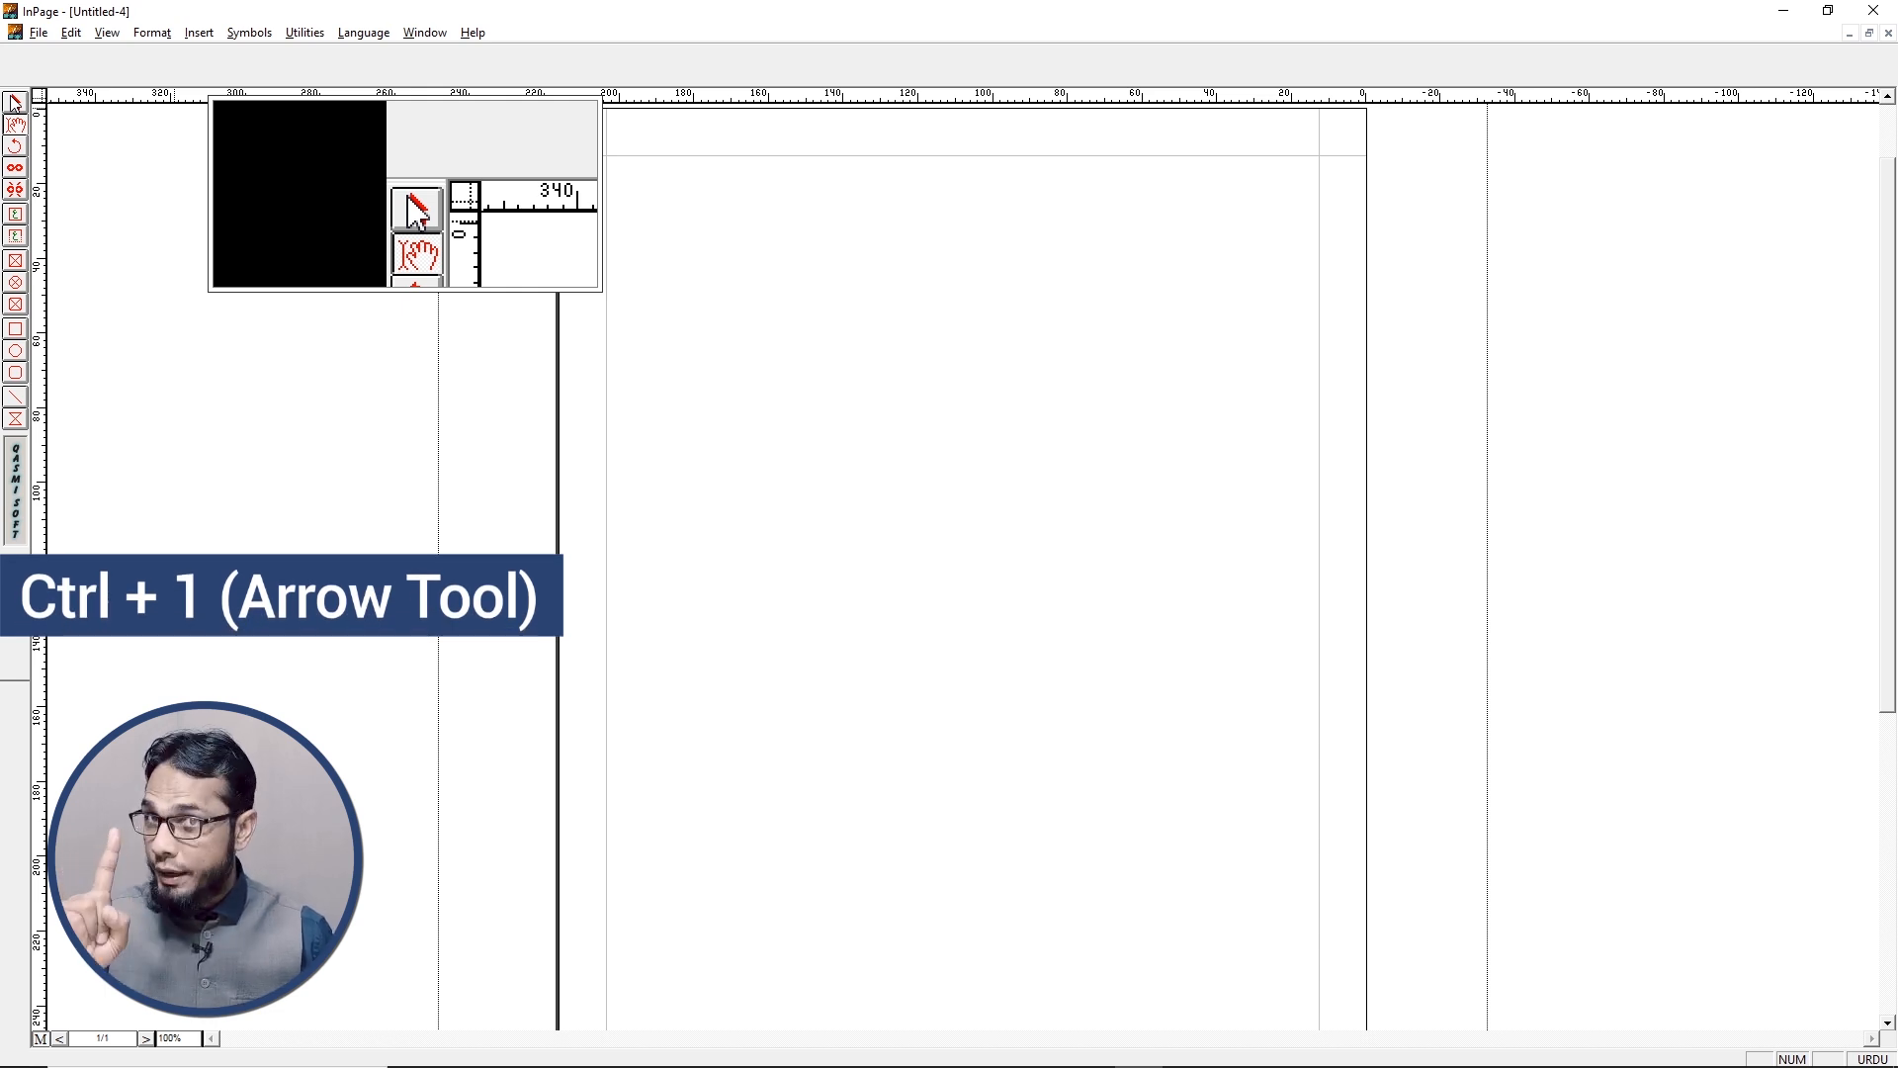
left_click(15, 103)
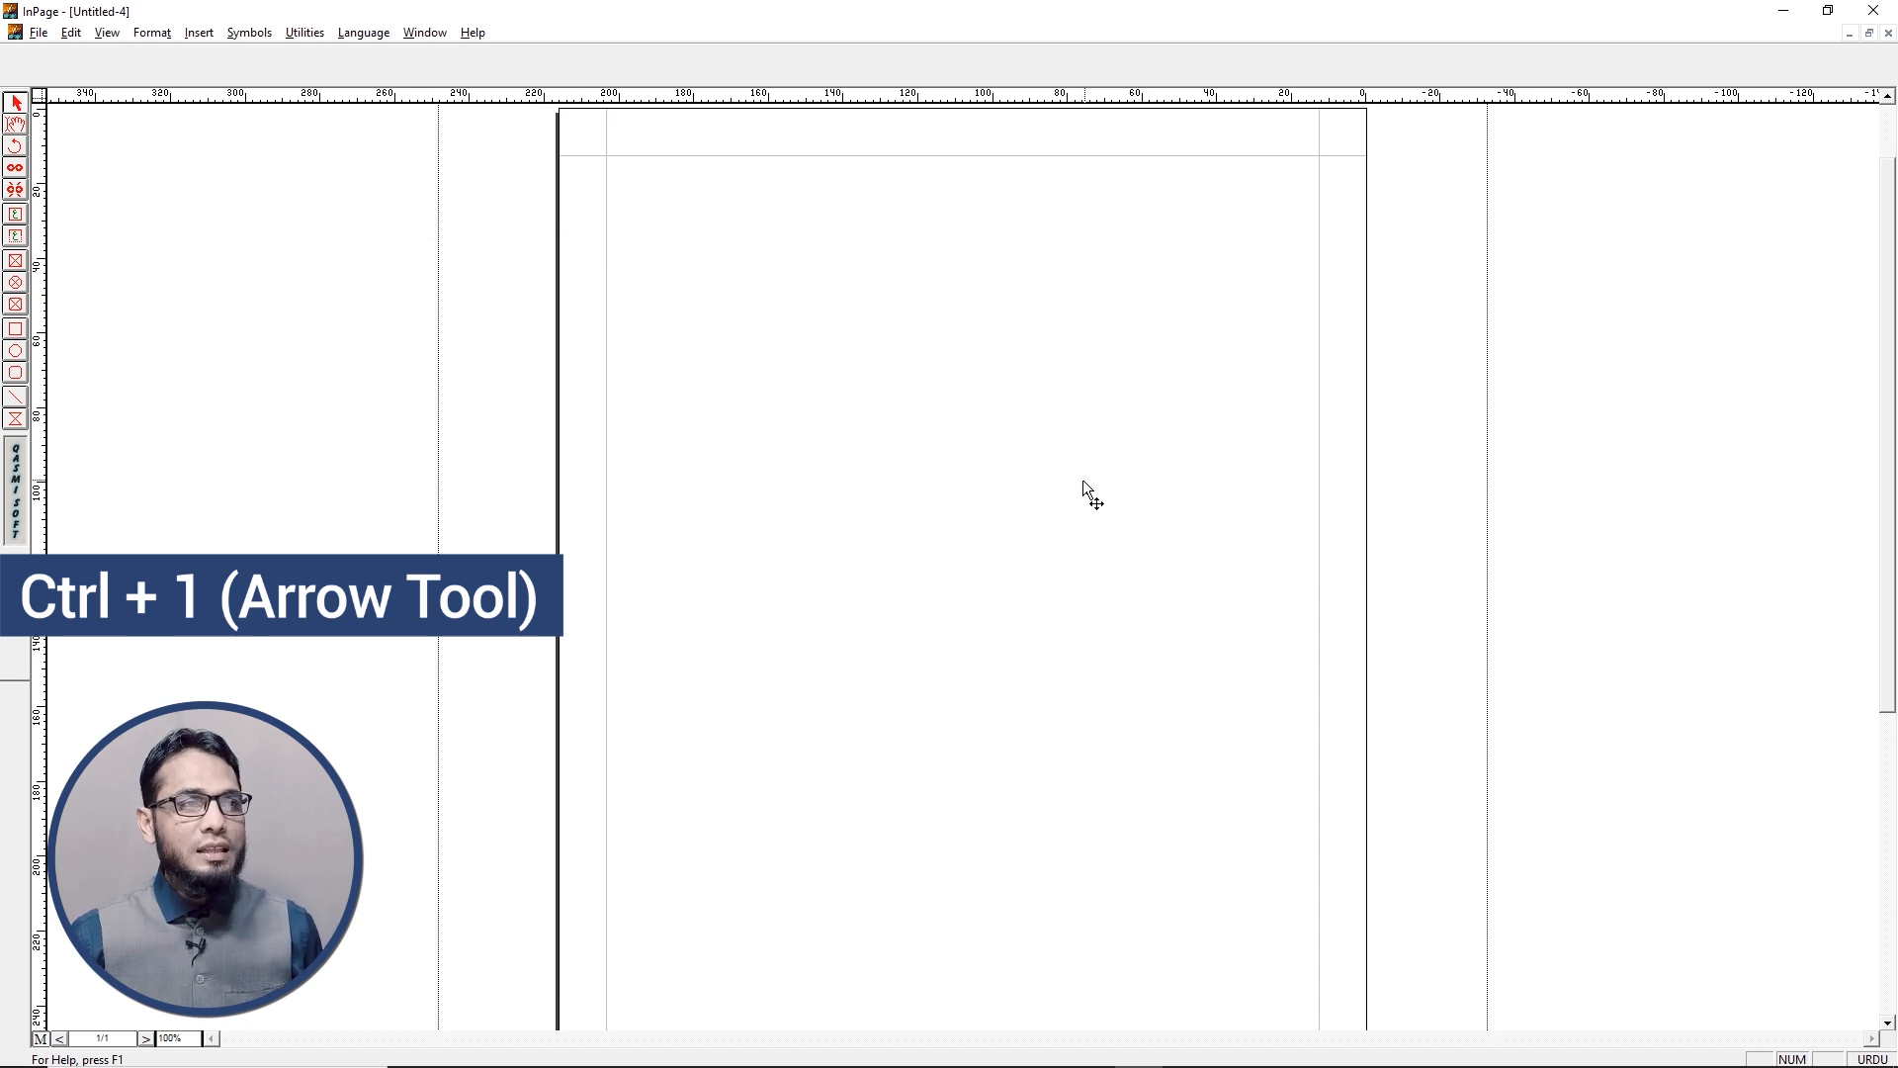
left_click(1030, 473)
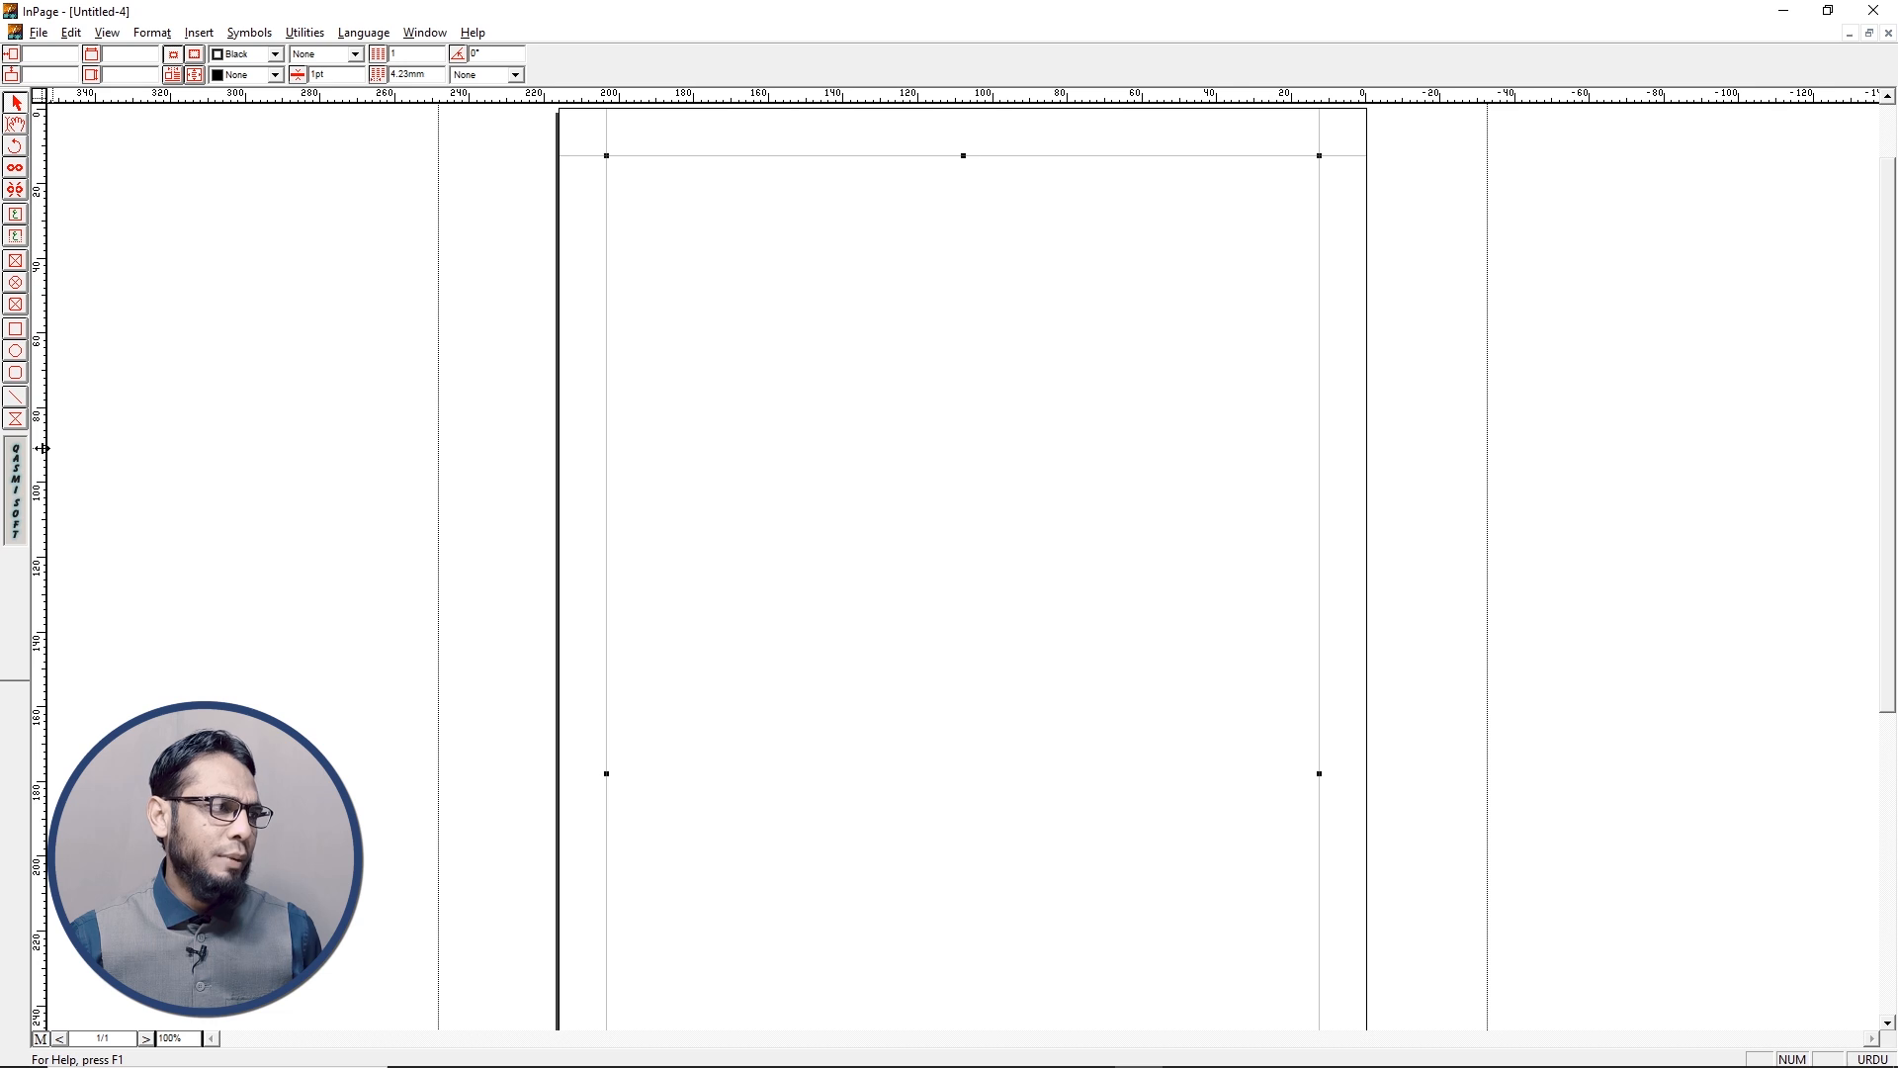
left_click_drag(36, 454, 963, 464)
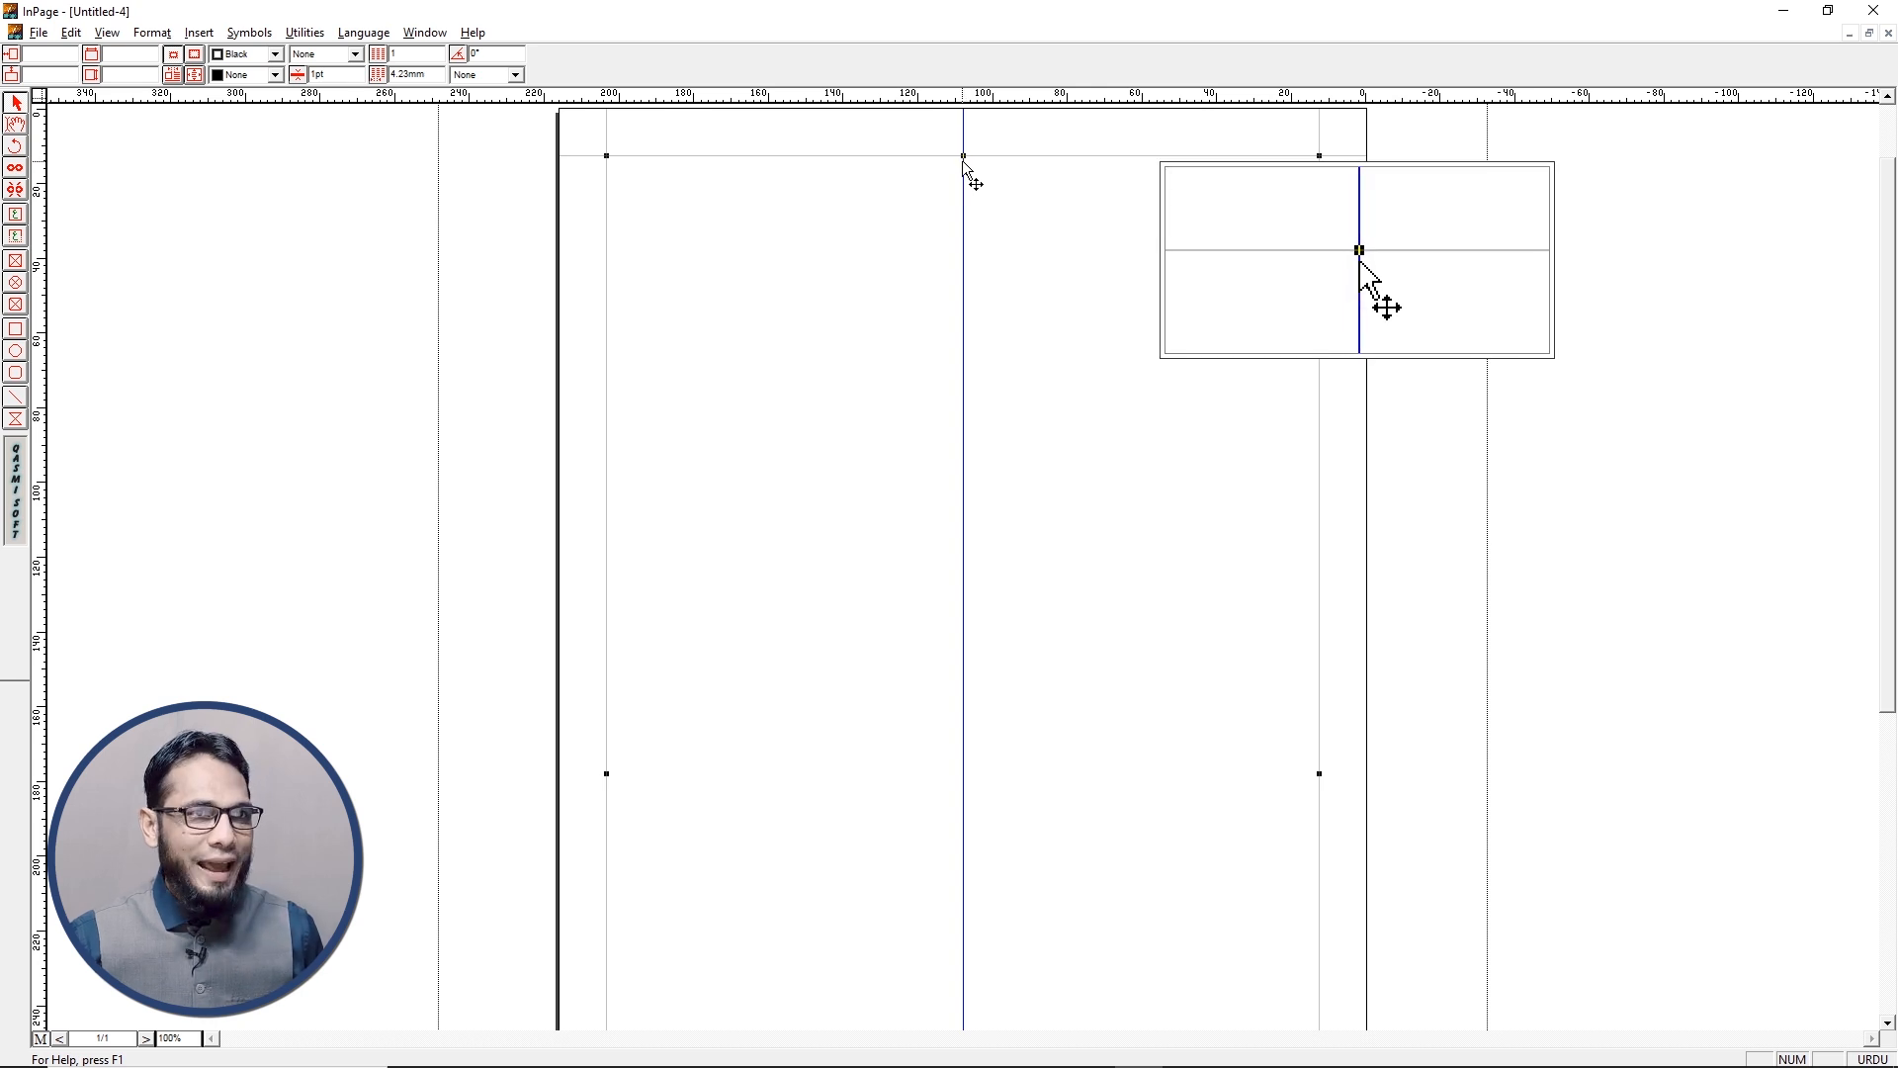
left_click_drag(833, 94, 787, 772)
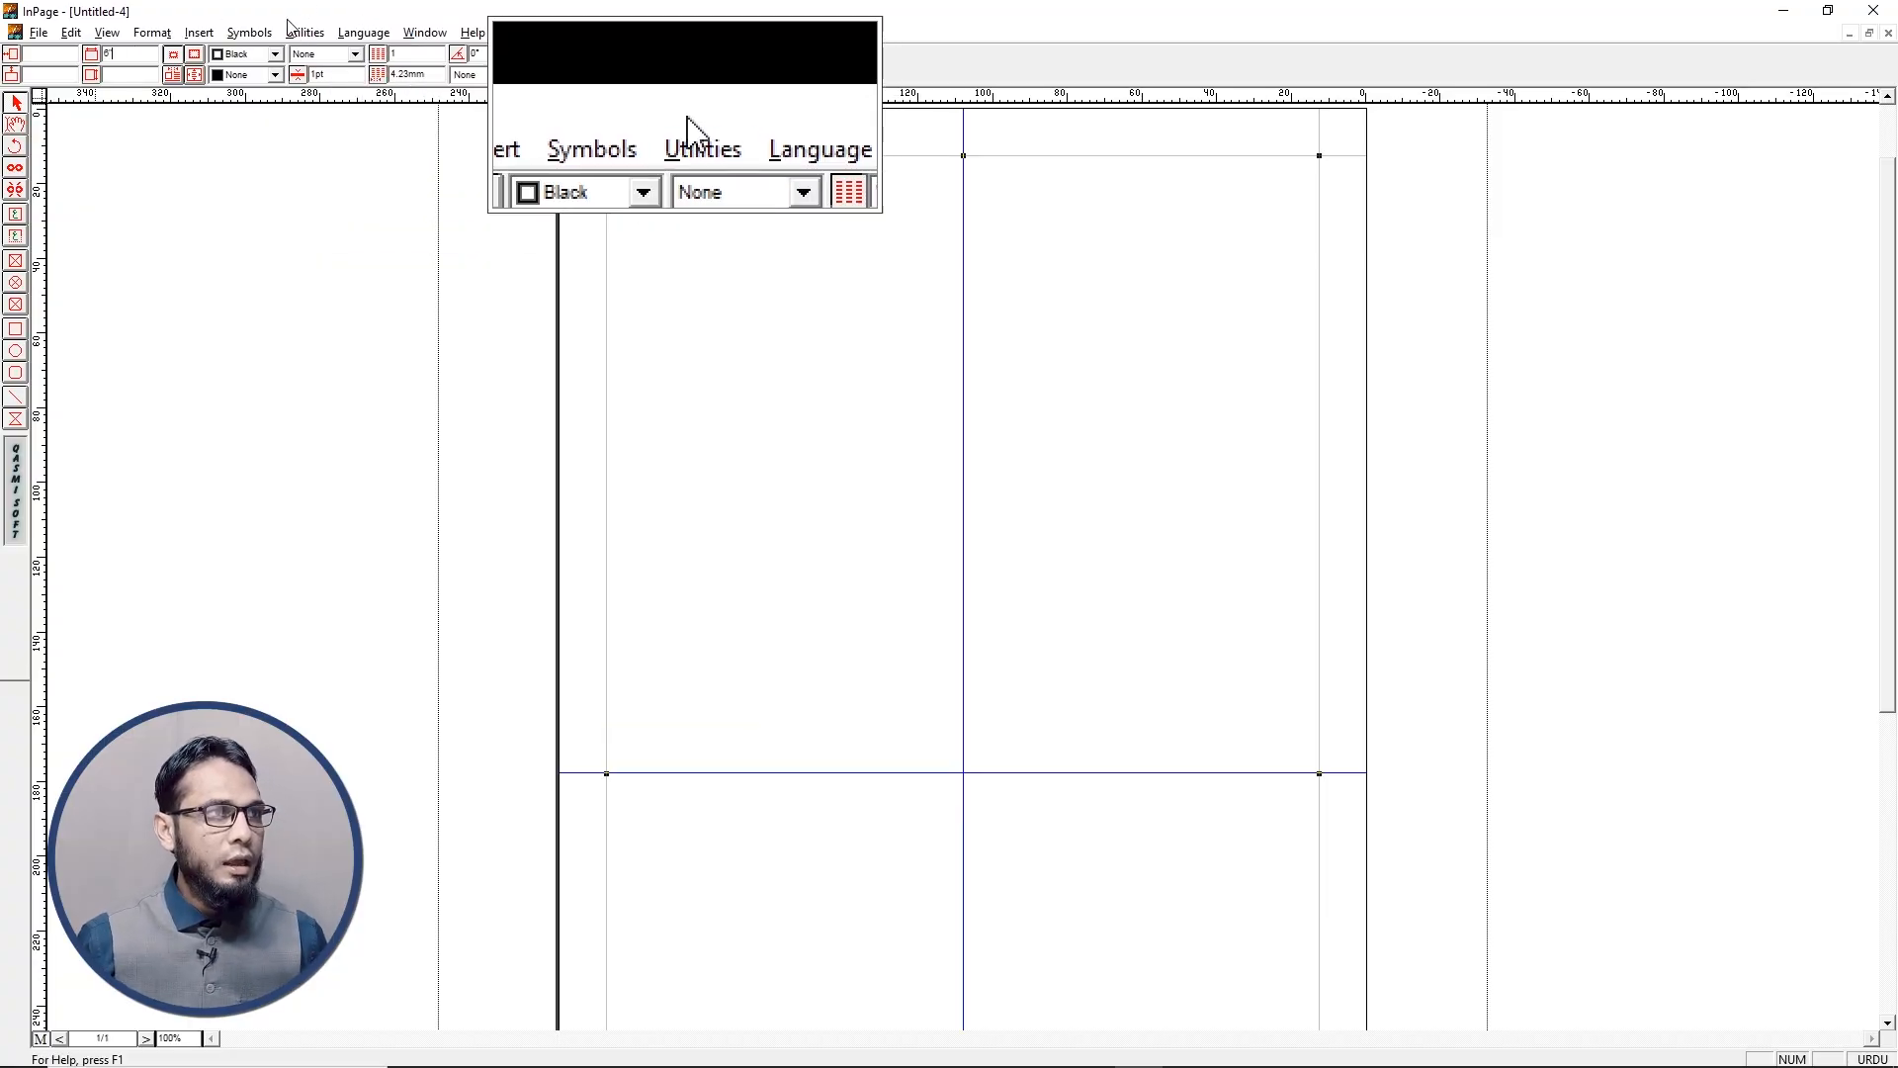
Resize the master text box to 6" wide and 8" high
left_click(131, 76)
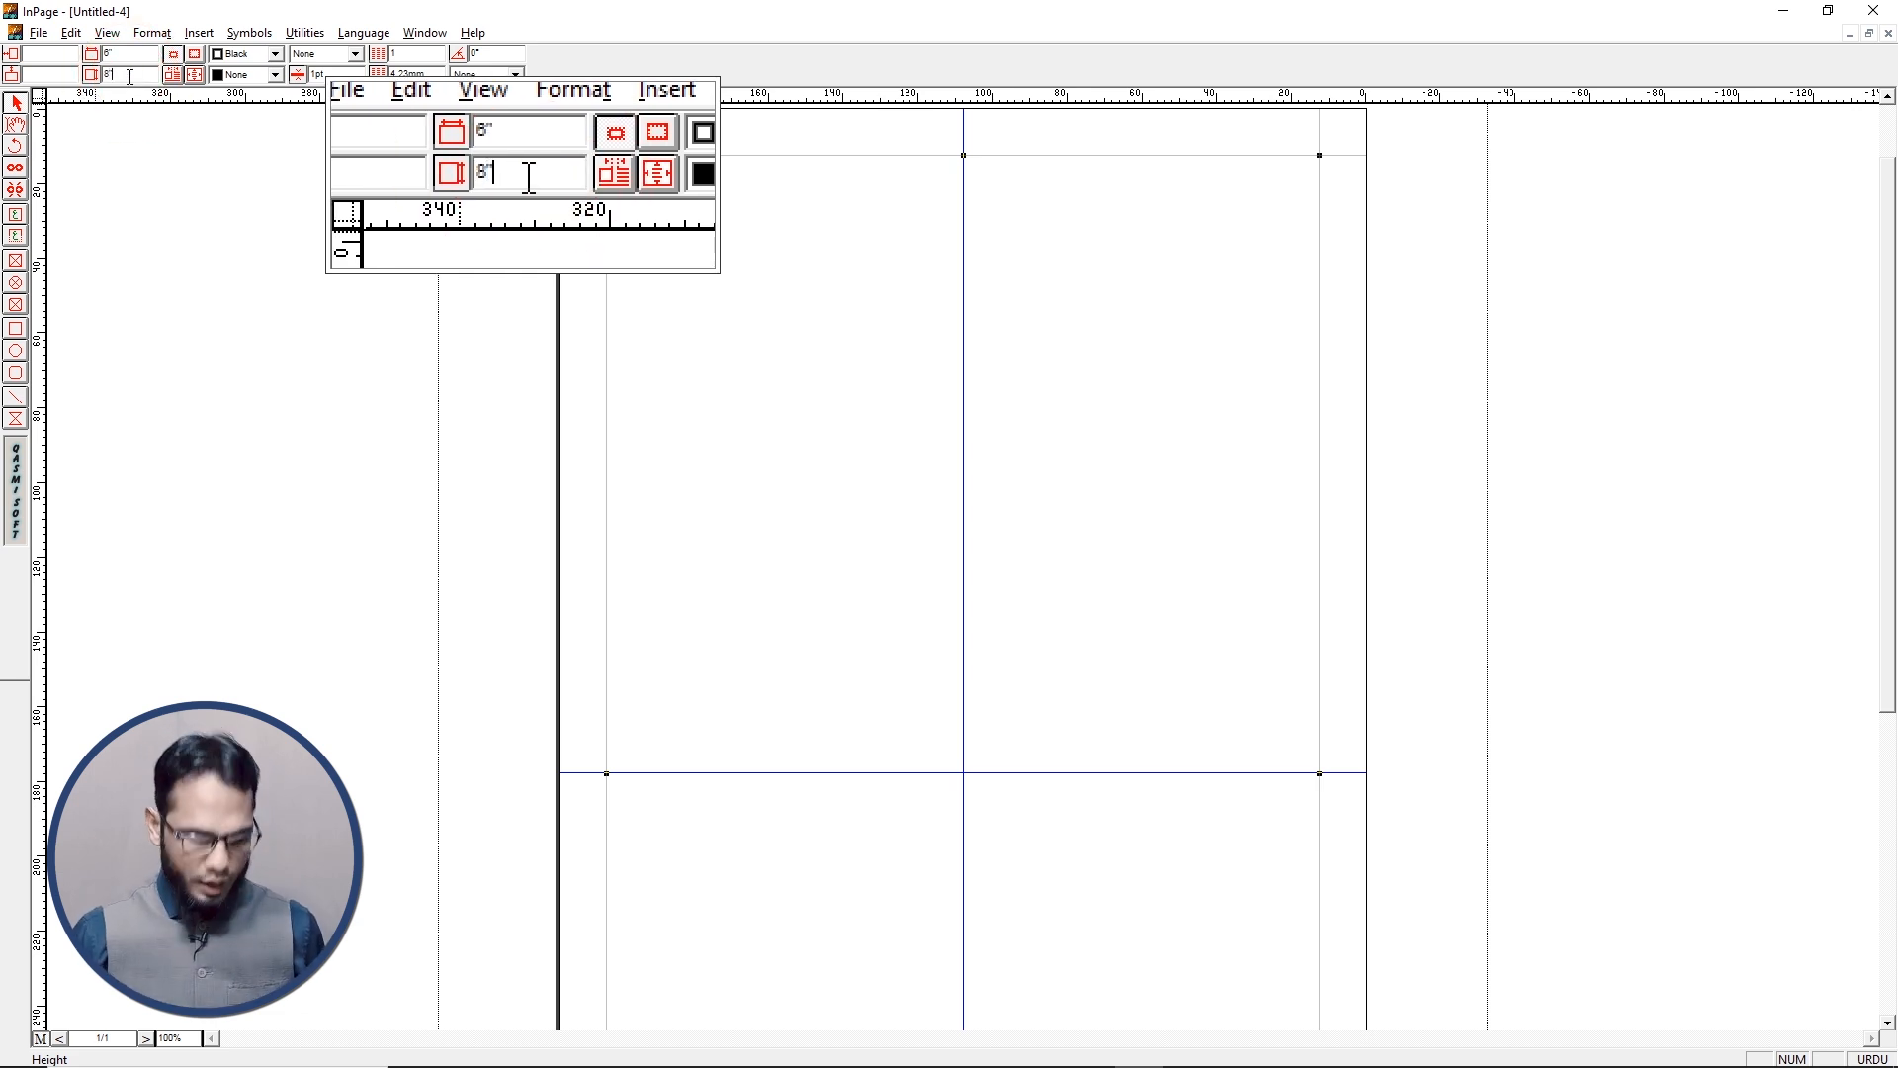
type("8\"")
key("Return")
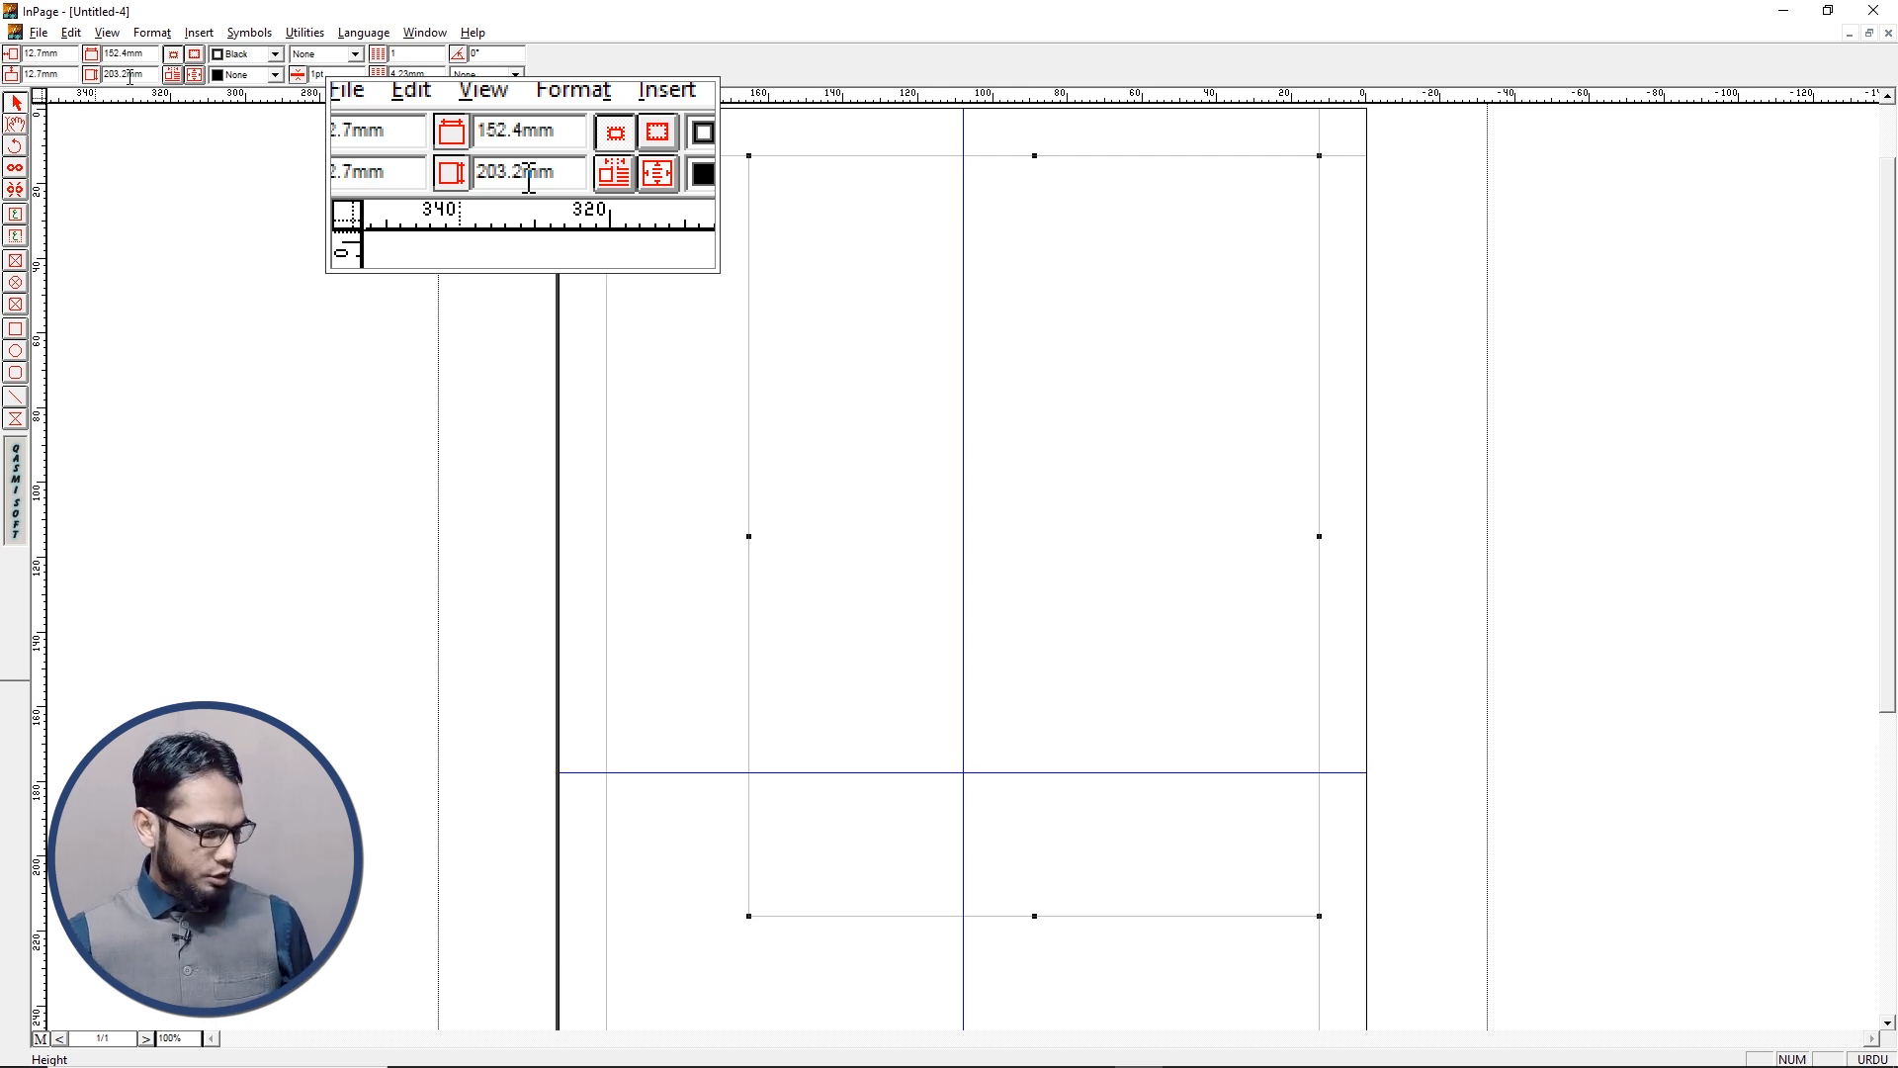
Move the text box down until its side midpoint handles sit on the horizontal guide, about 76 mm from the page top
left_click_drag(811, 264, 786, 374)
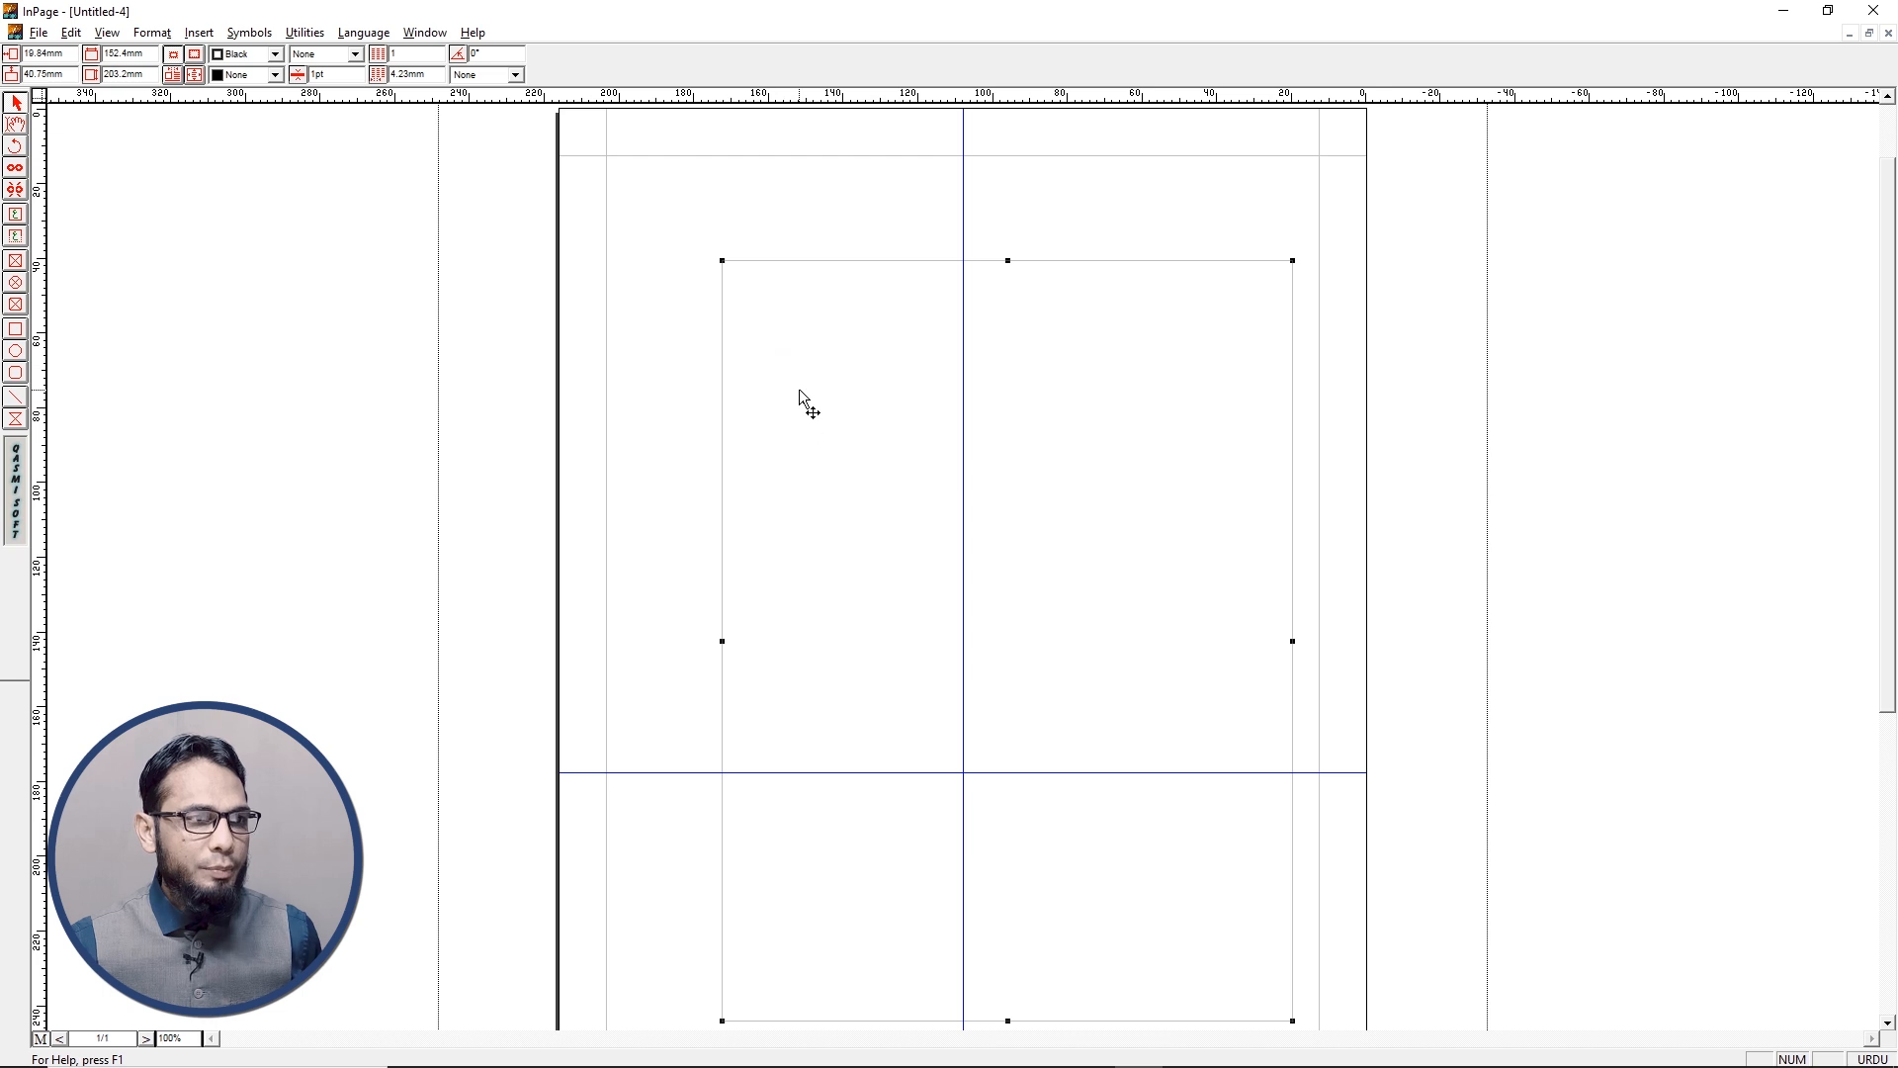
key("Down")
key("Down")
key("Down")
key("Down")
key("Down")
key("Down")
key("Down")
key("Down")
key("Down")
key("Down")
key("Down")
key("Down")
key("Down")
key("Down")
key("Down")
key("Down")
key("Down")
key("Down")
key("Down")
key("Down")
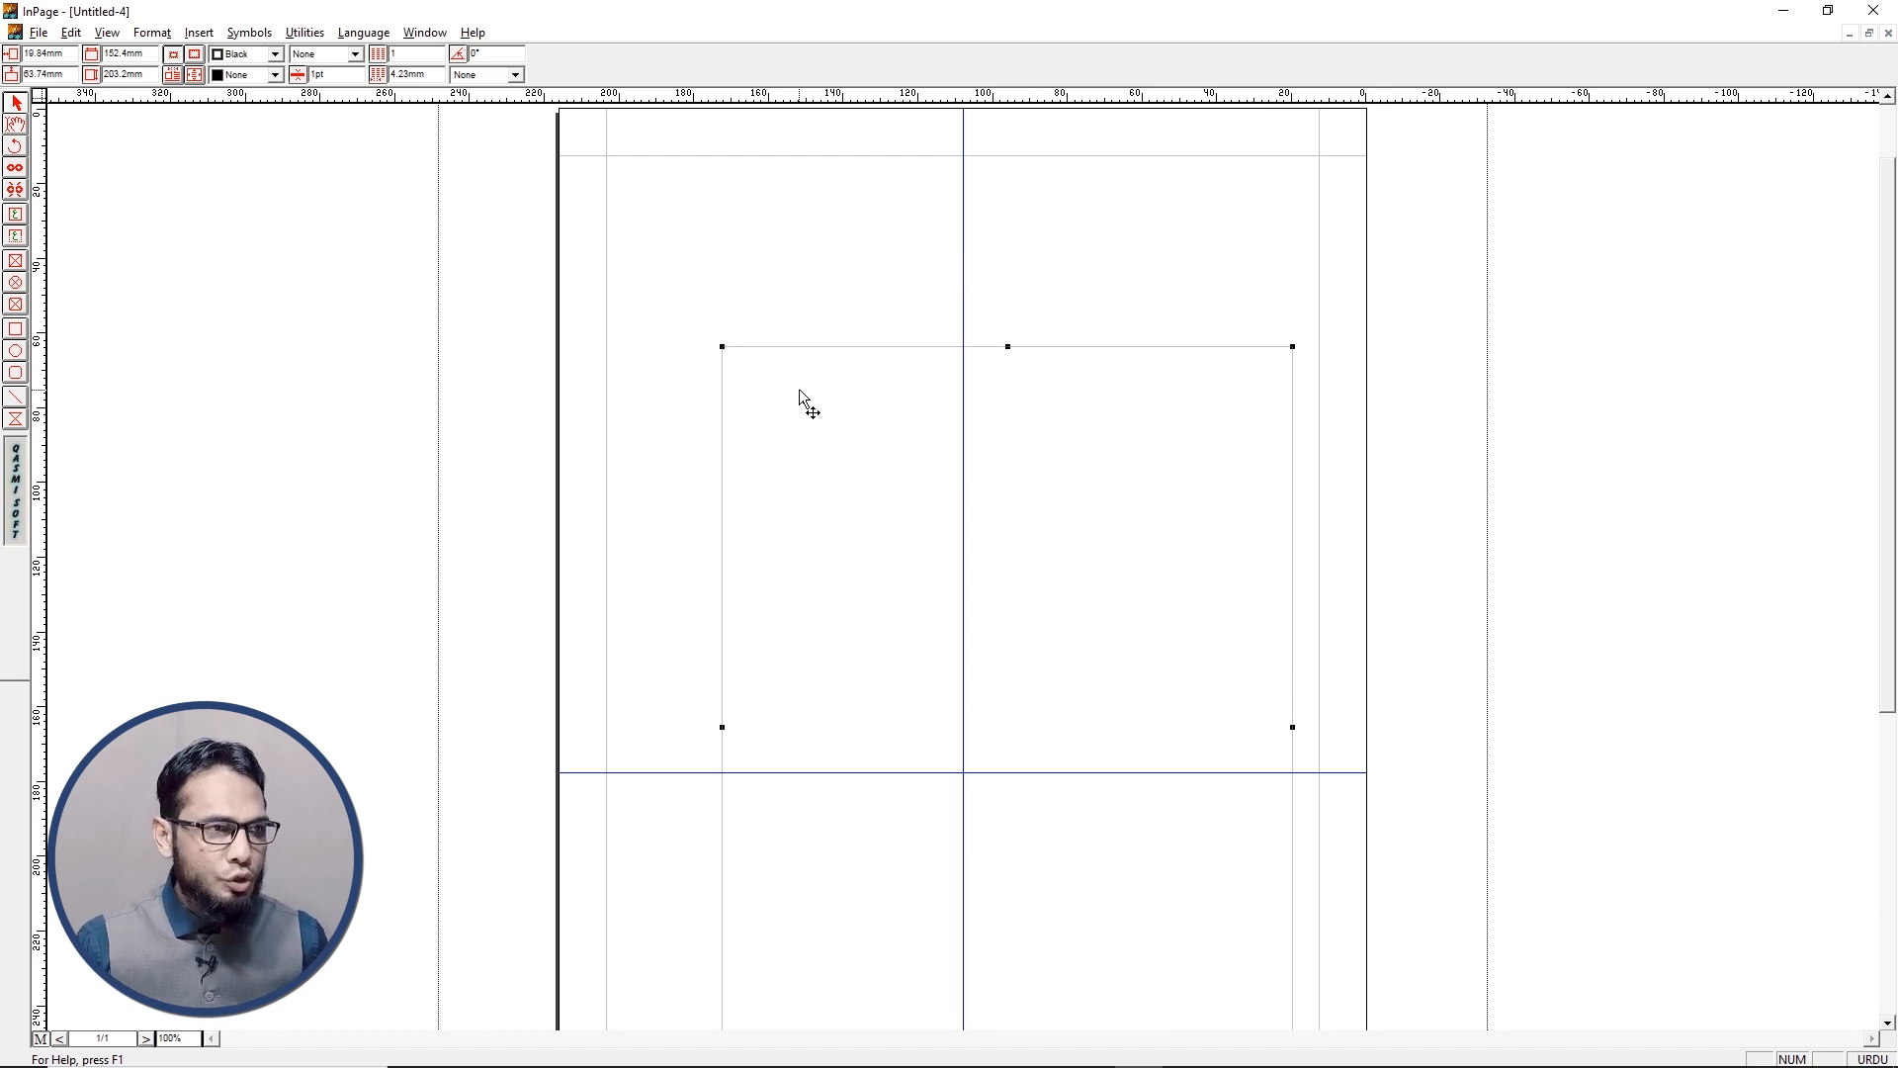
key("Down")
key("Down")
key("Down")
key("Down")
key("Down")
key("Down")
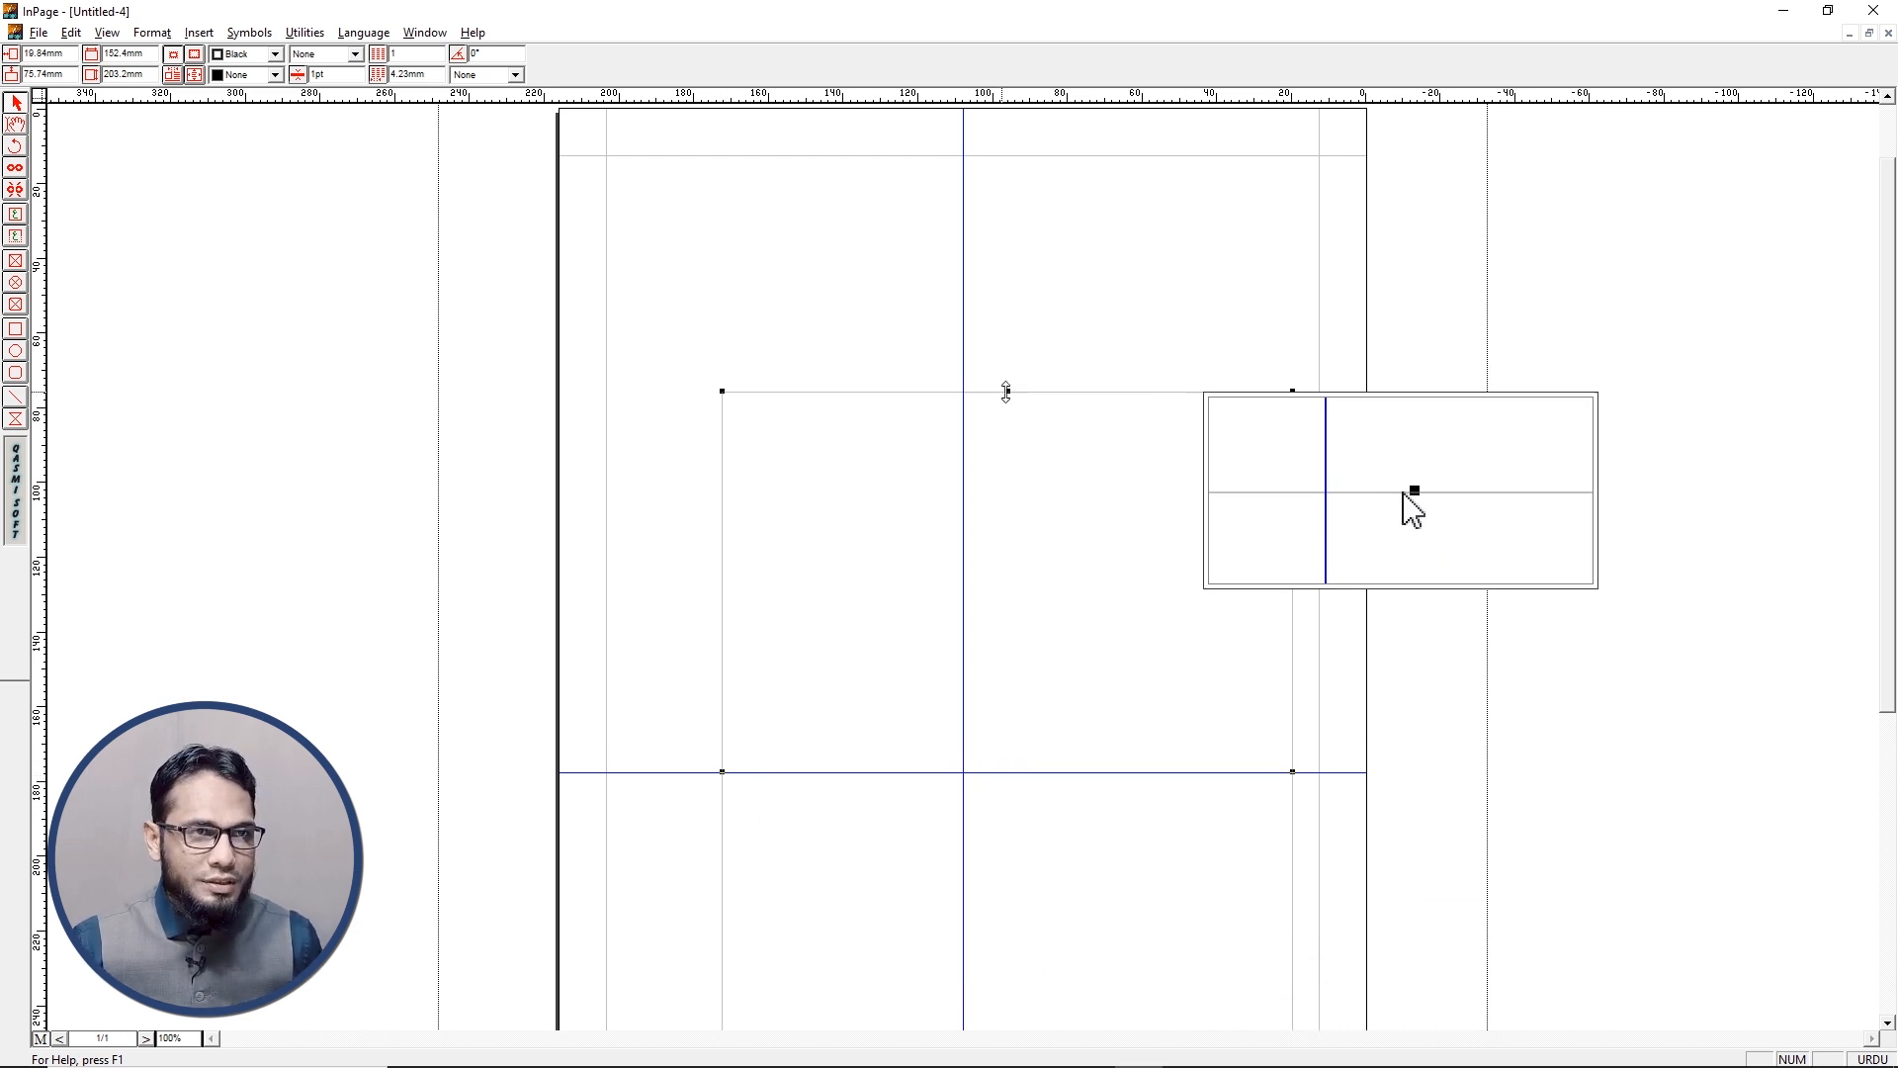
Shift the text box sideways until its upper midpoint handle meets the vertical guide, about 31 mm from the page edge
key("Left")
key("Left")
key("Left")
key("Left")
key("Left")
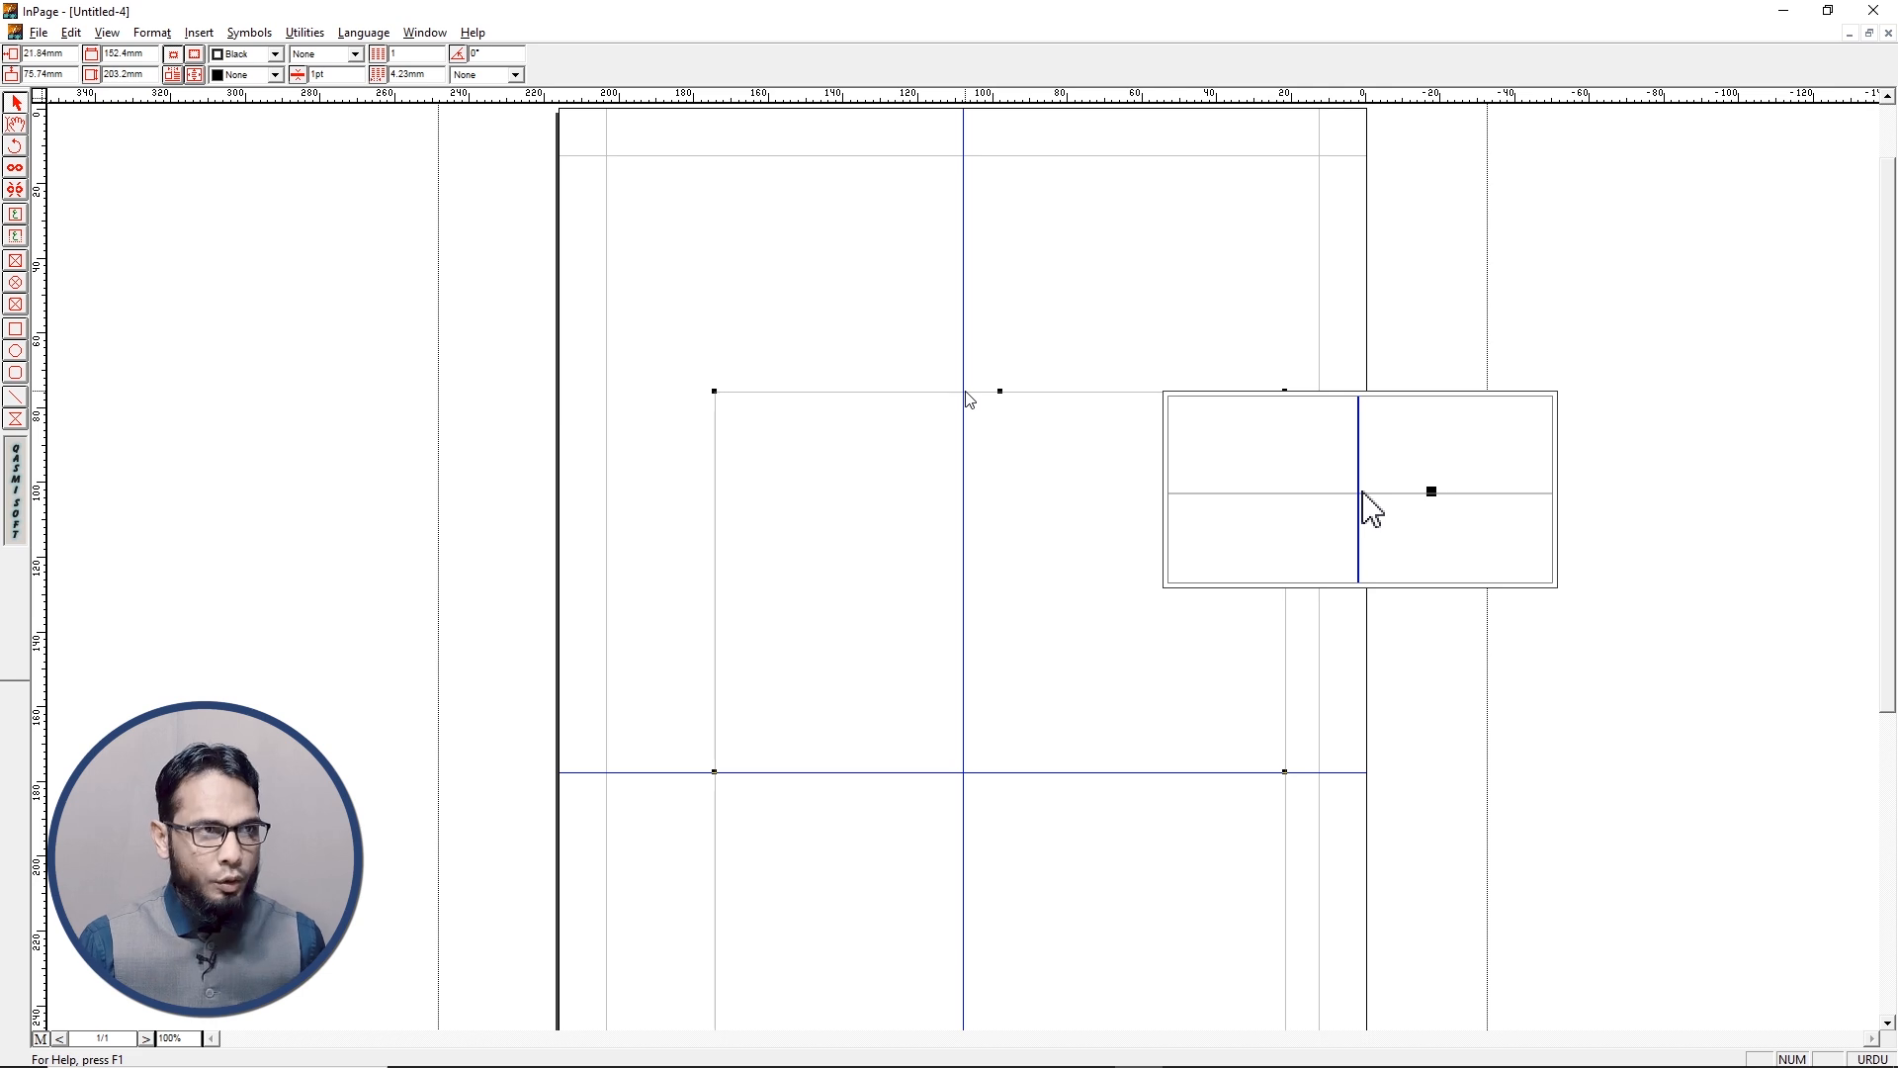
key("Left")
key("Left")
key("Left")
key("Left")
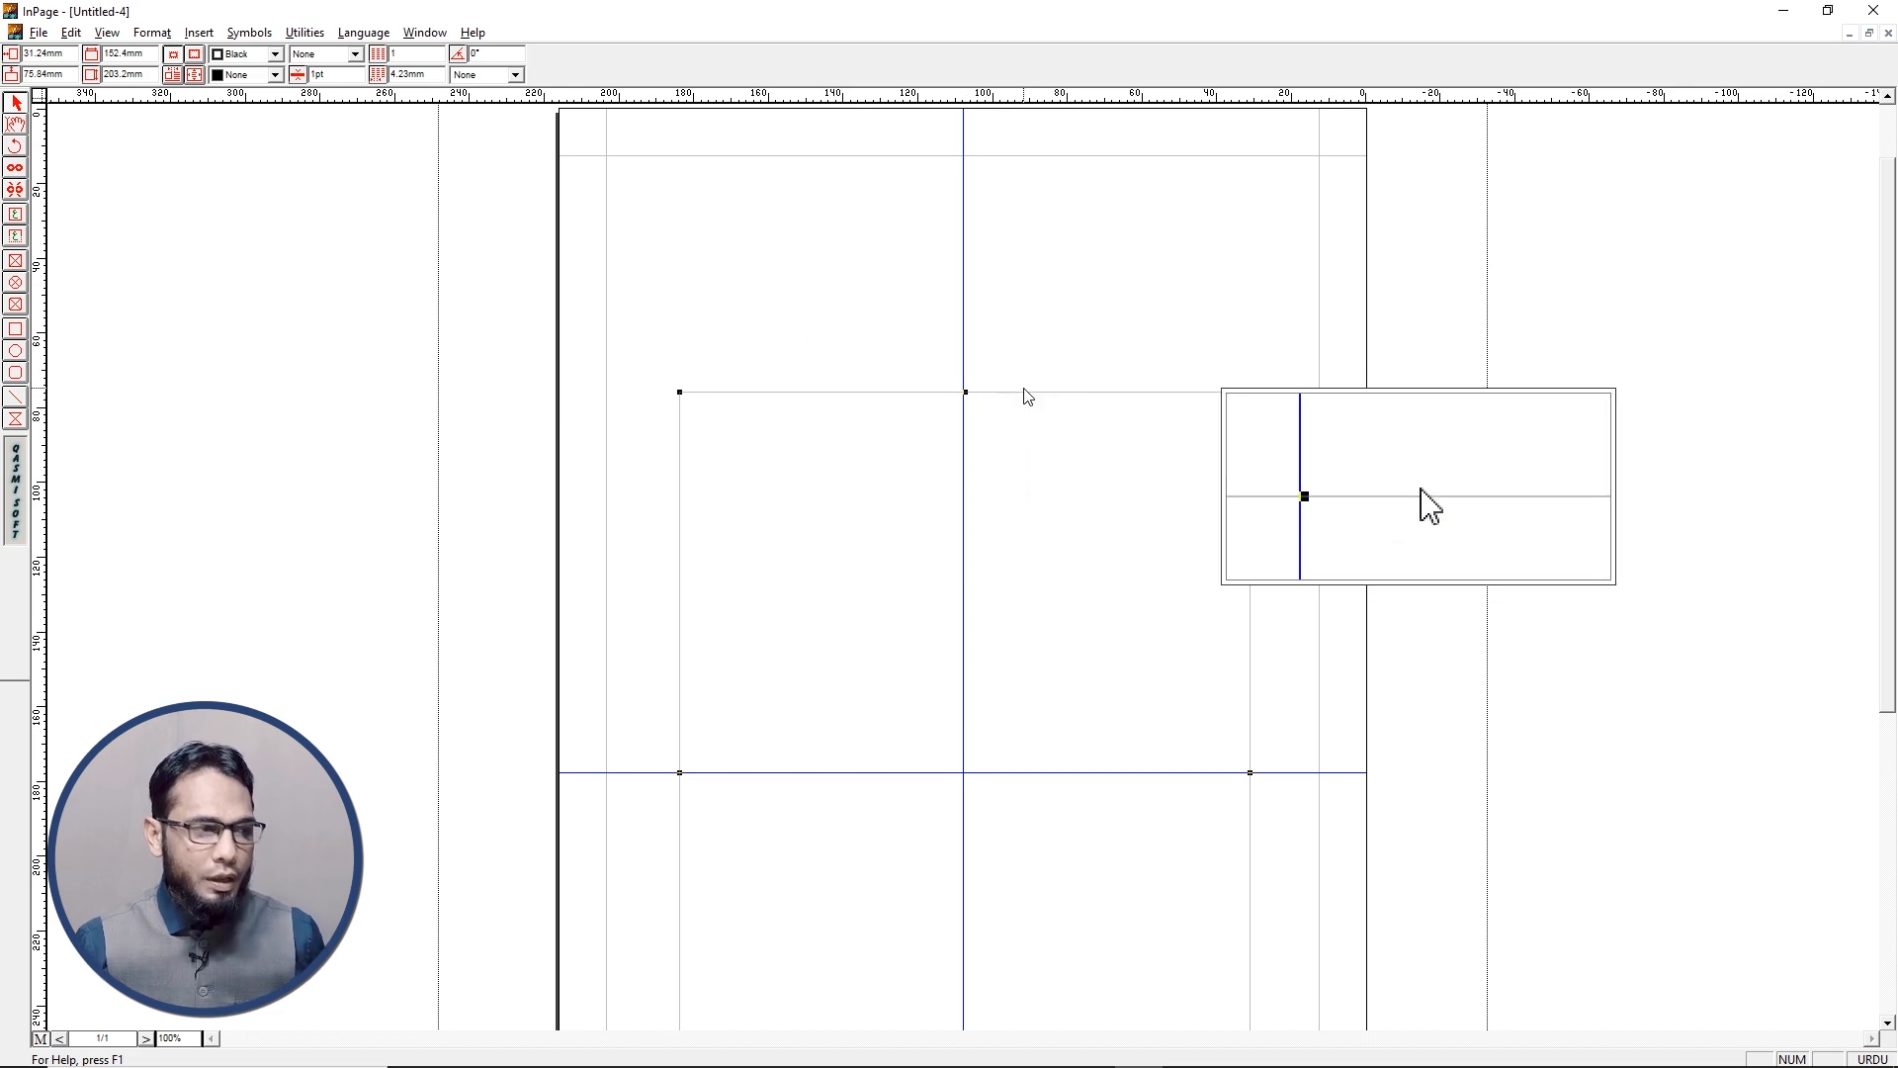
left_click(1889, 1021)
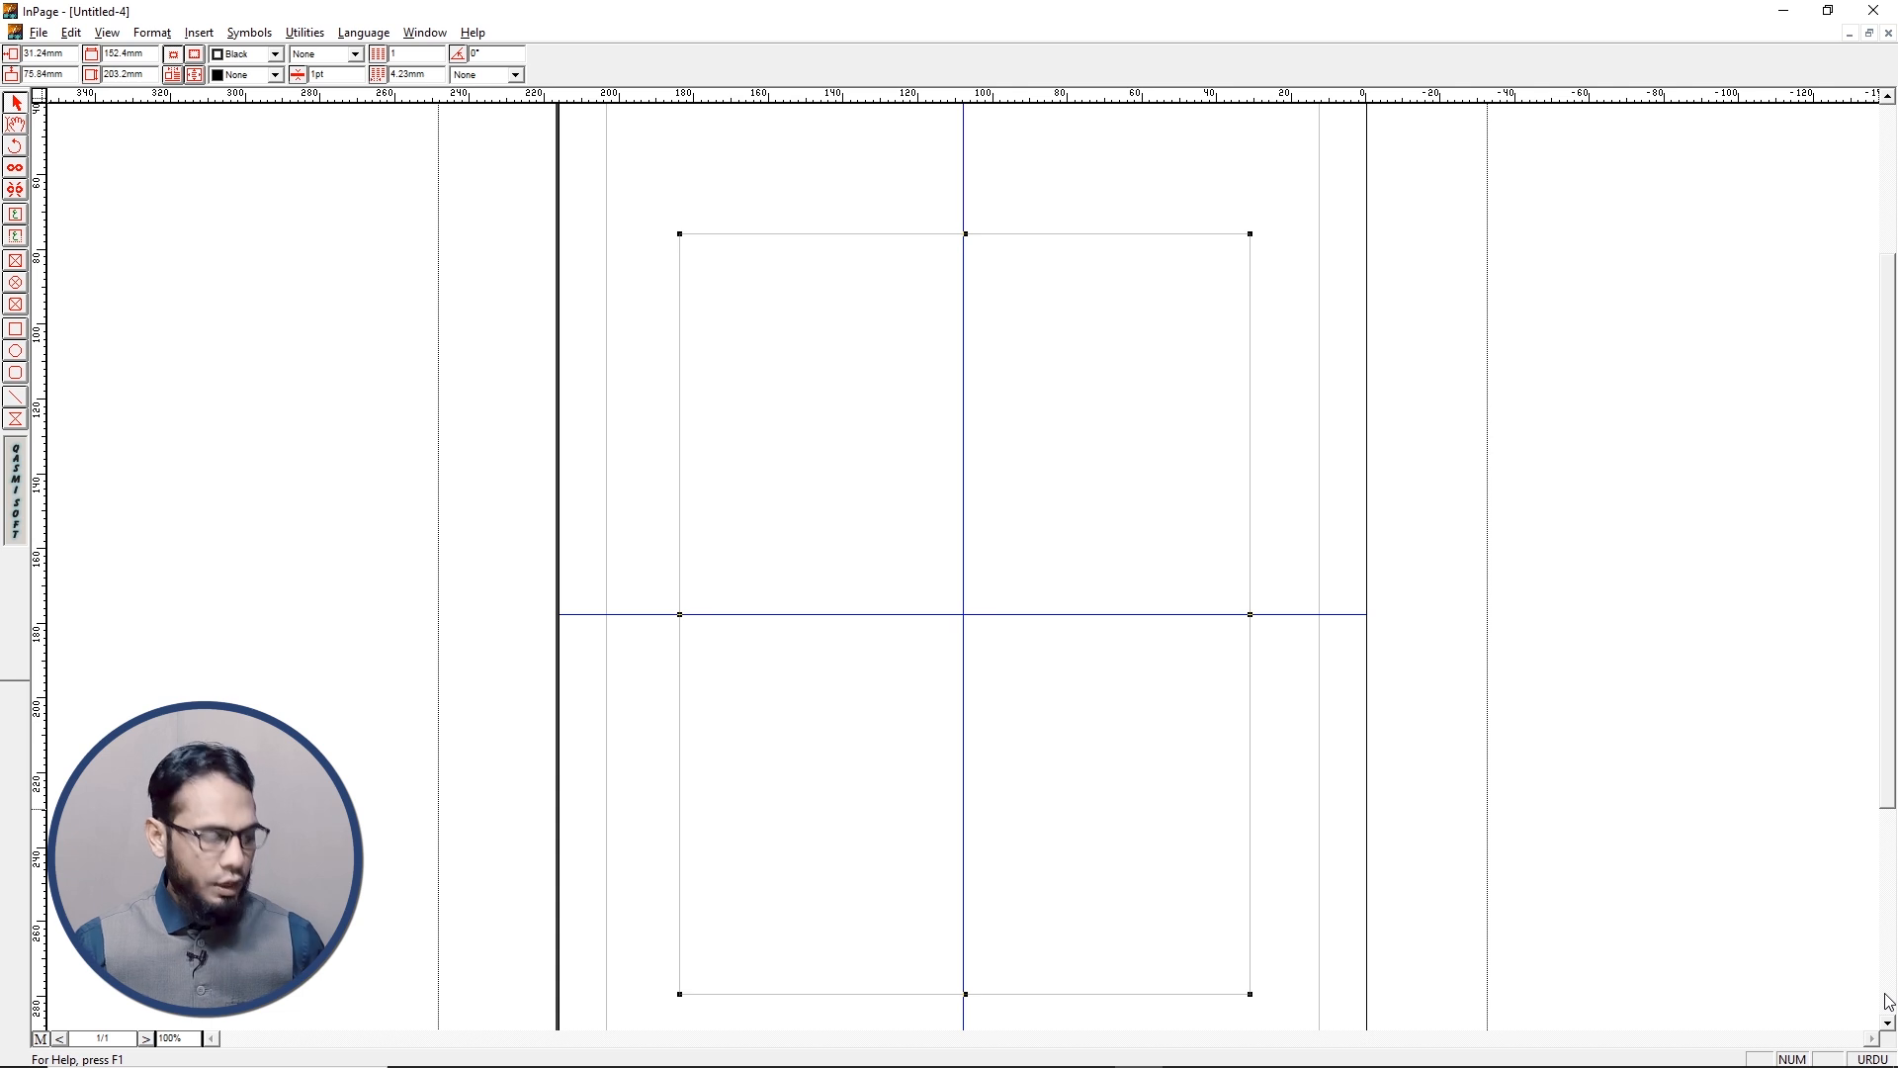
Draw a title text box about 49 mm wide from the upper right corner of the main text frame
key("ctrl+5")
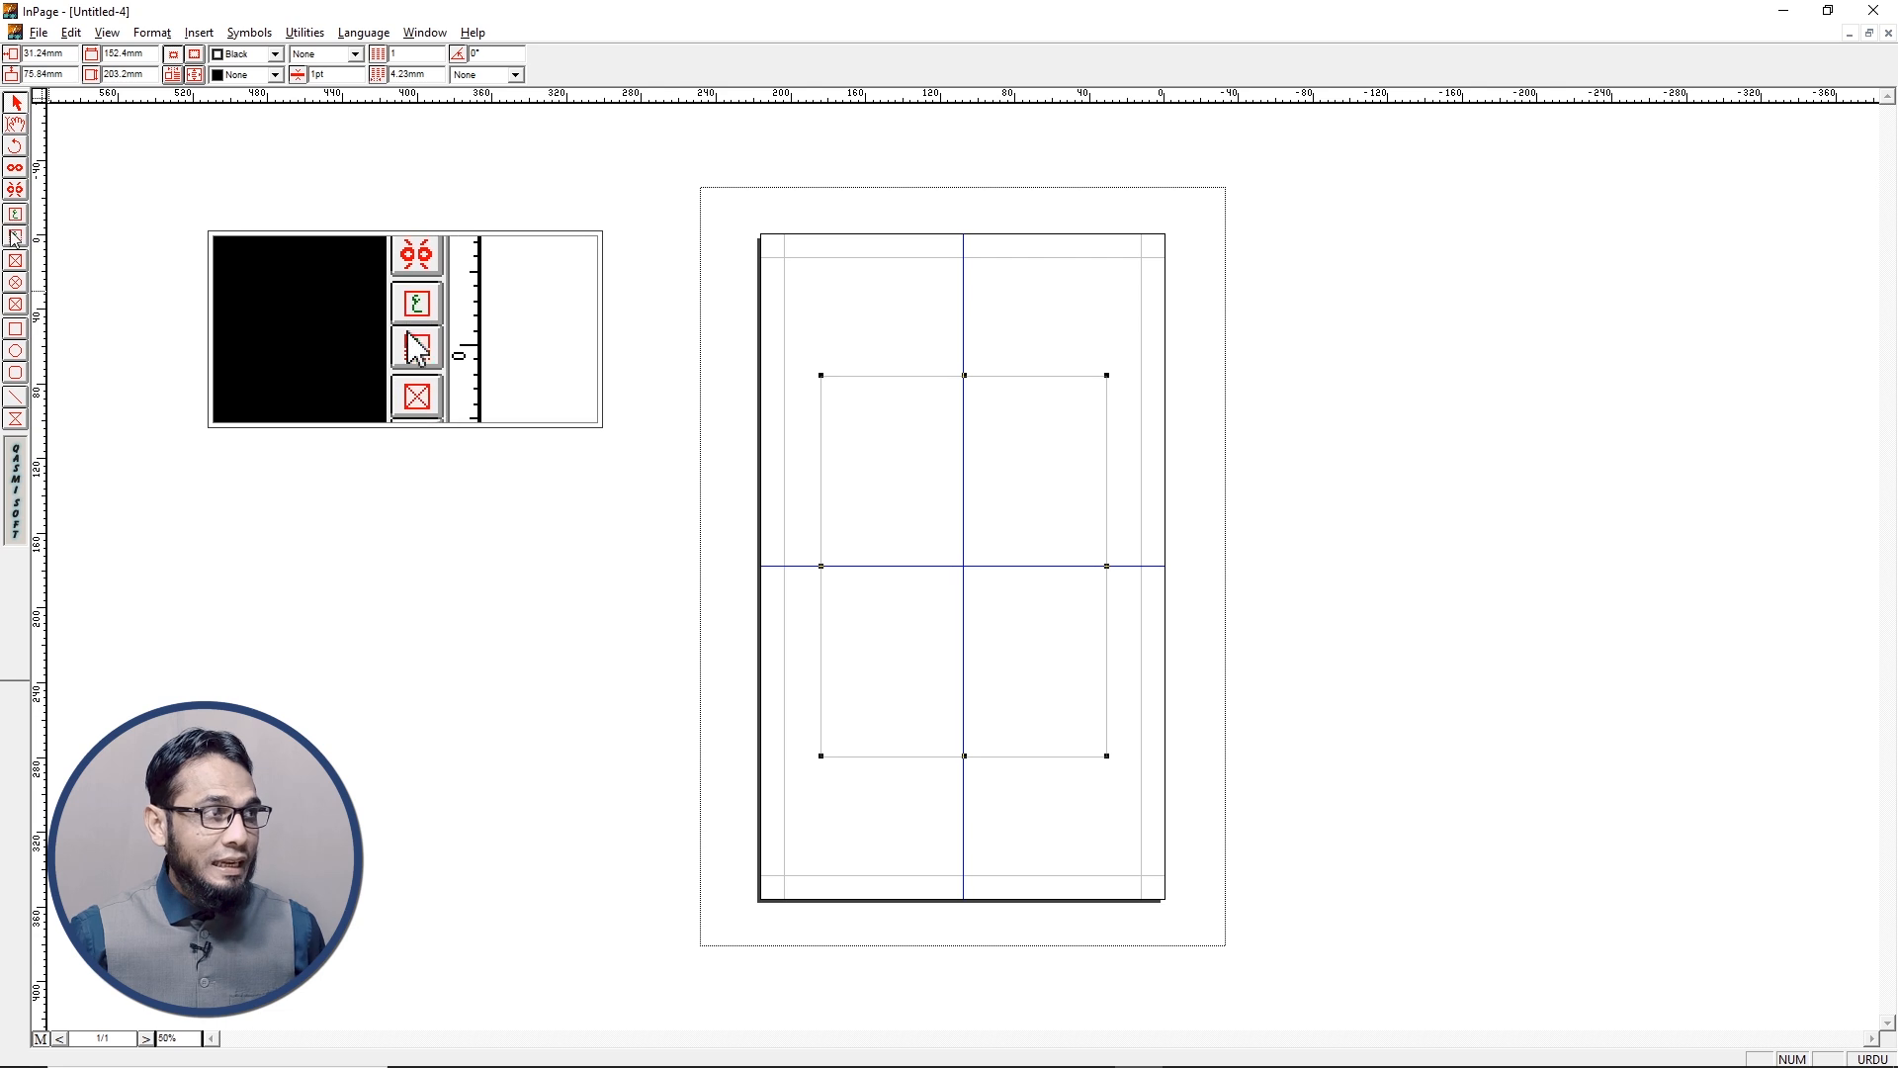
left_click(16, 237)
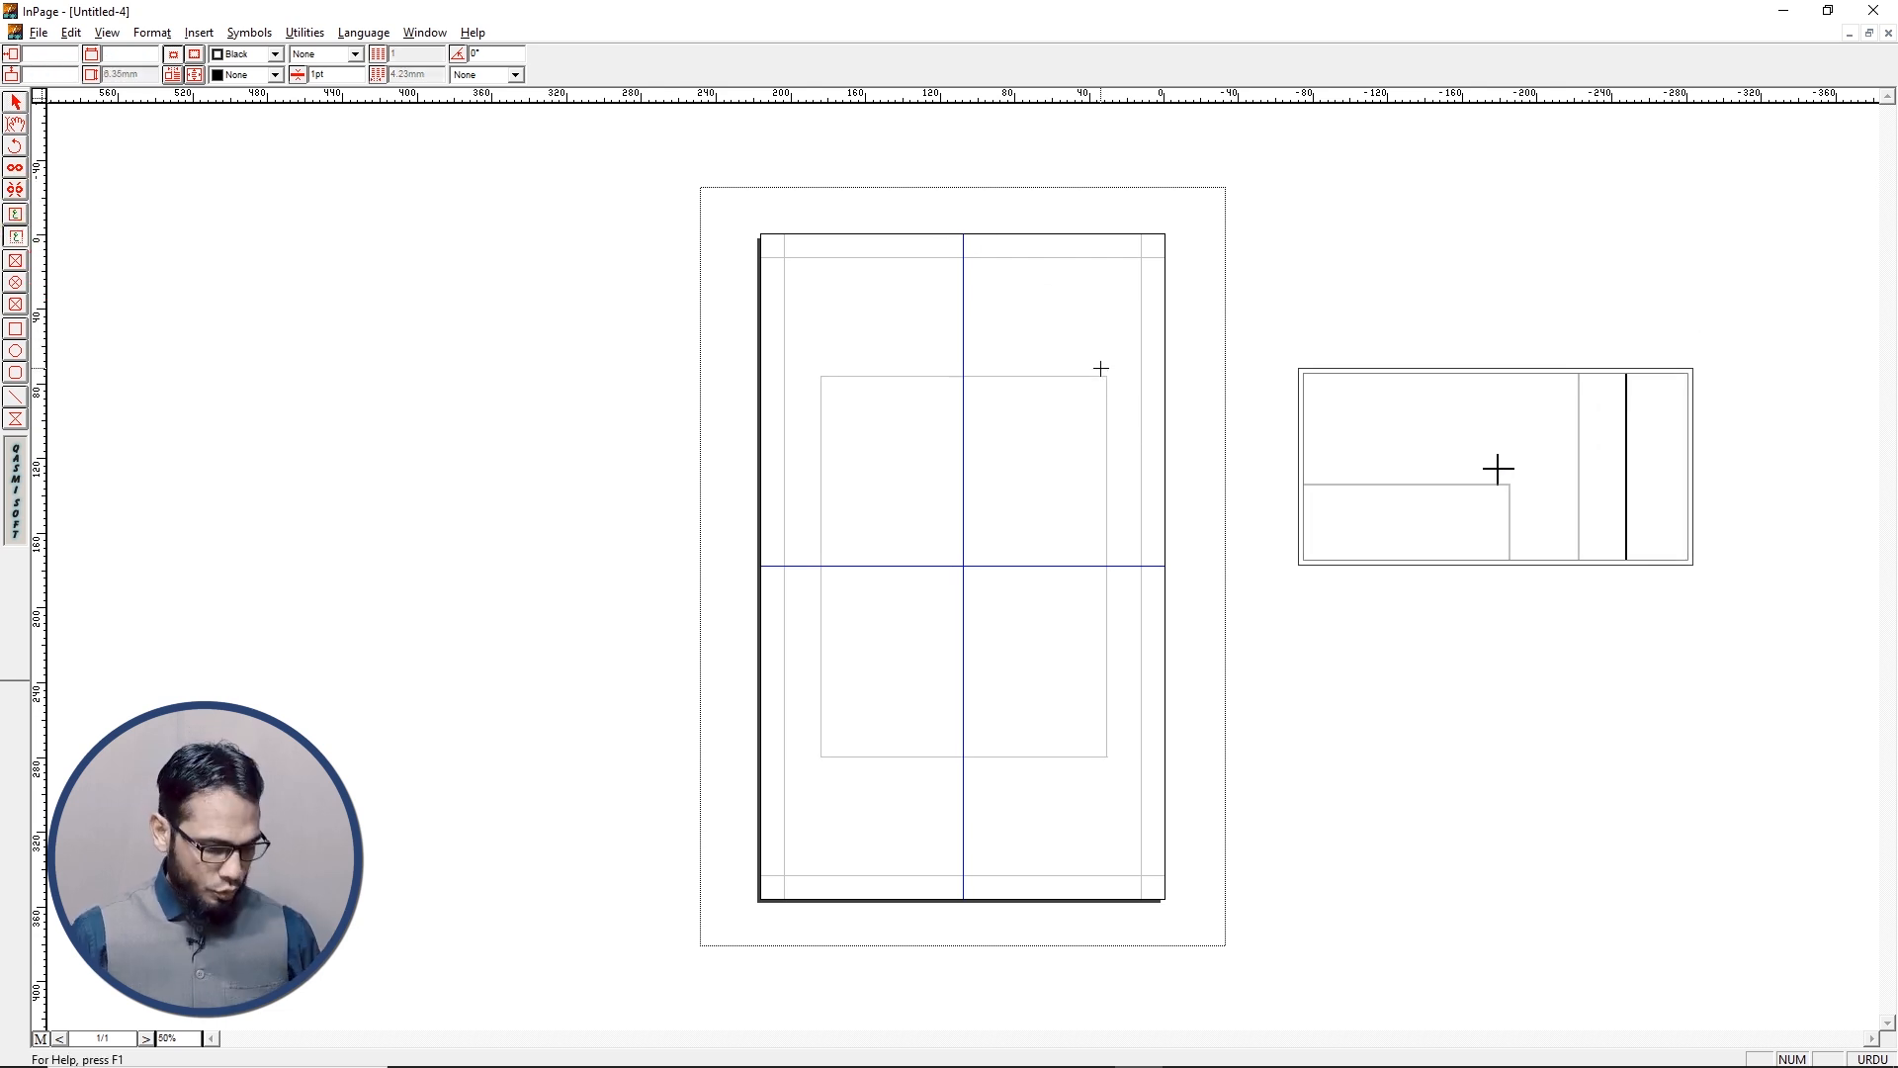
key("ctrl+1")
key("ctrl+2")
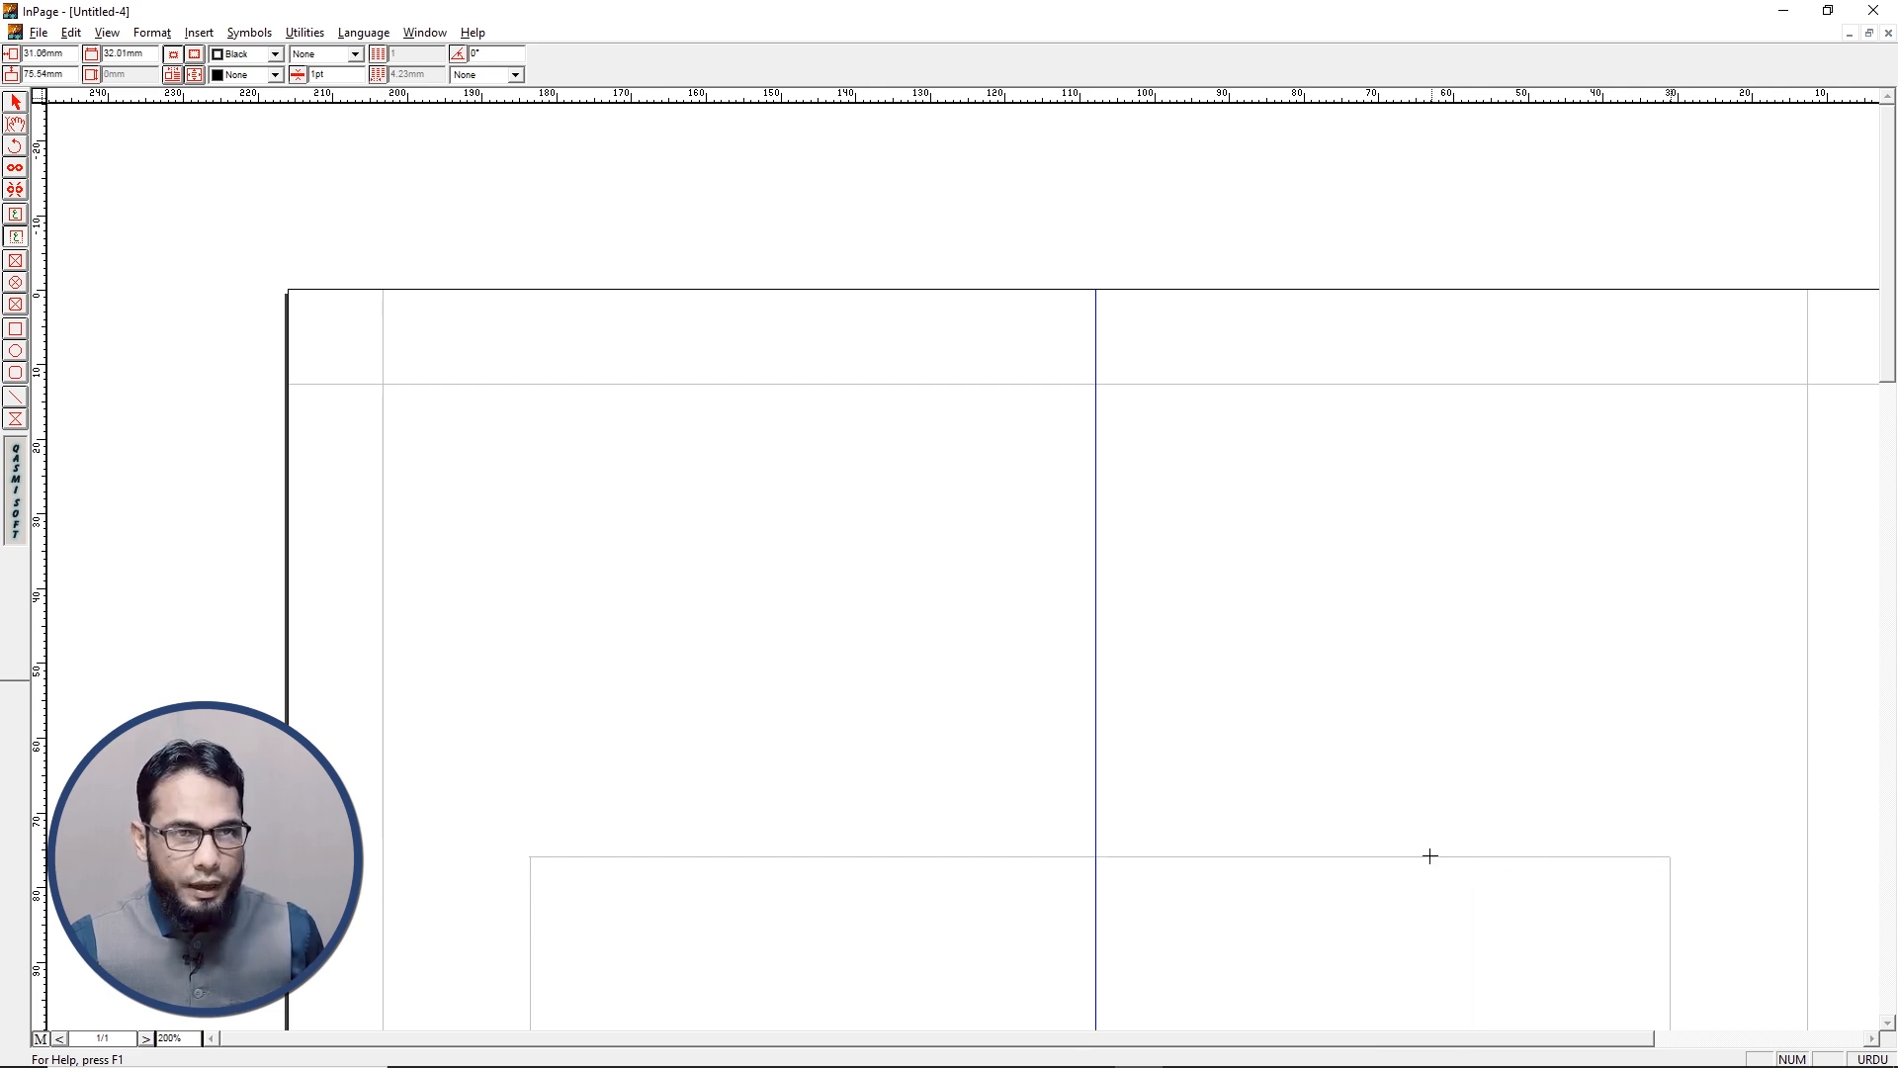
left_click(1301, 813)
Move the new title box up so it sits just above the main frame, about 68 mm from the page top
left_click(1889, 1023)
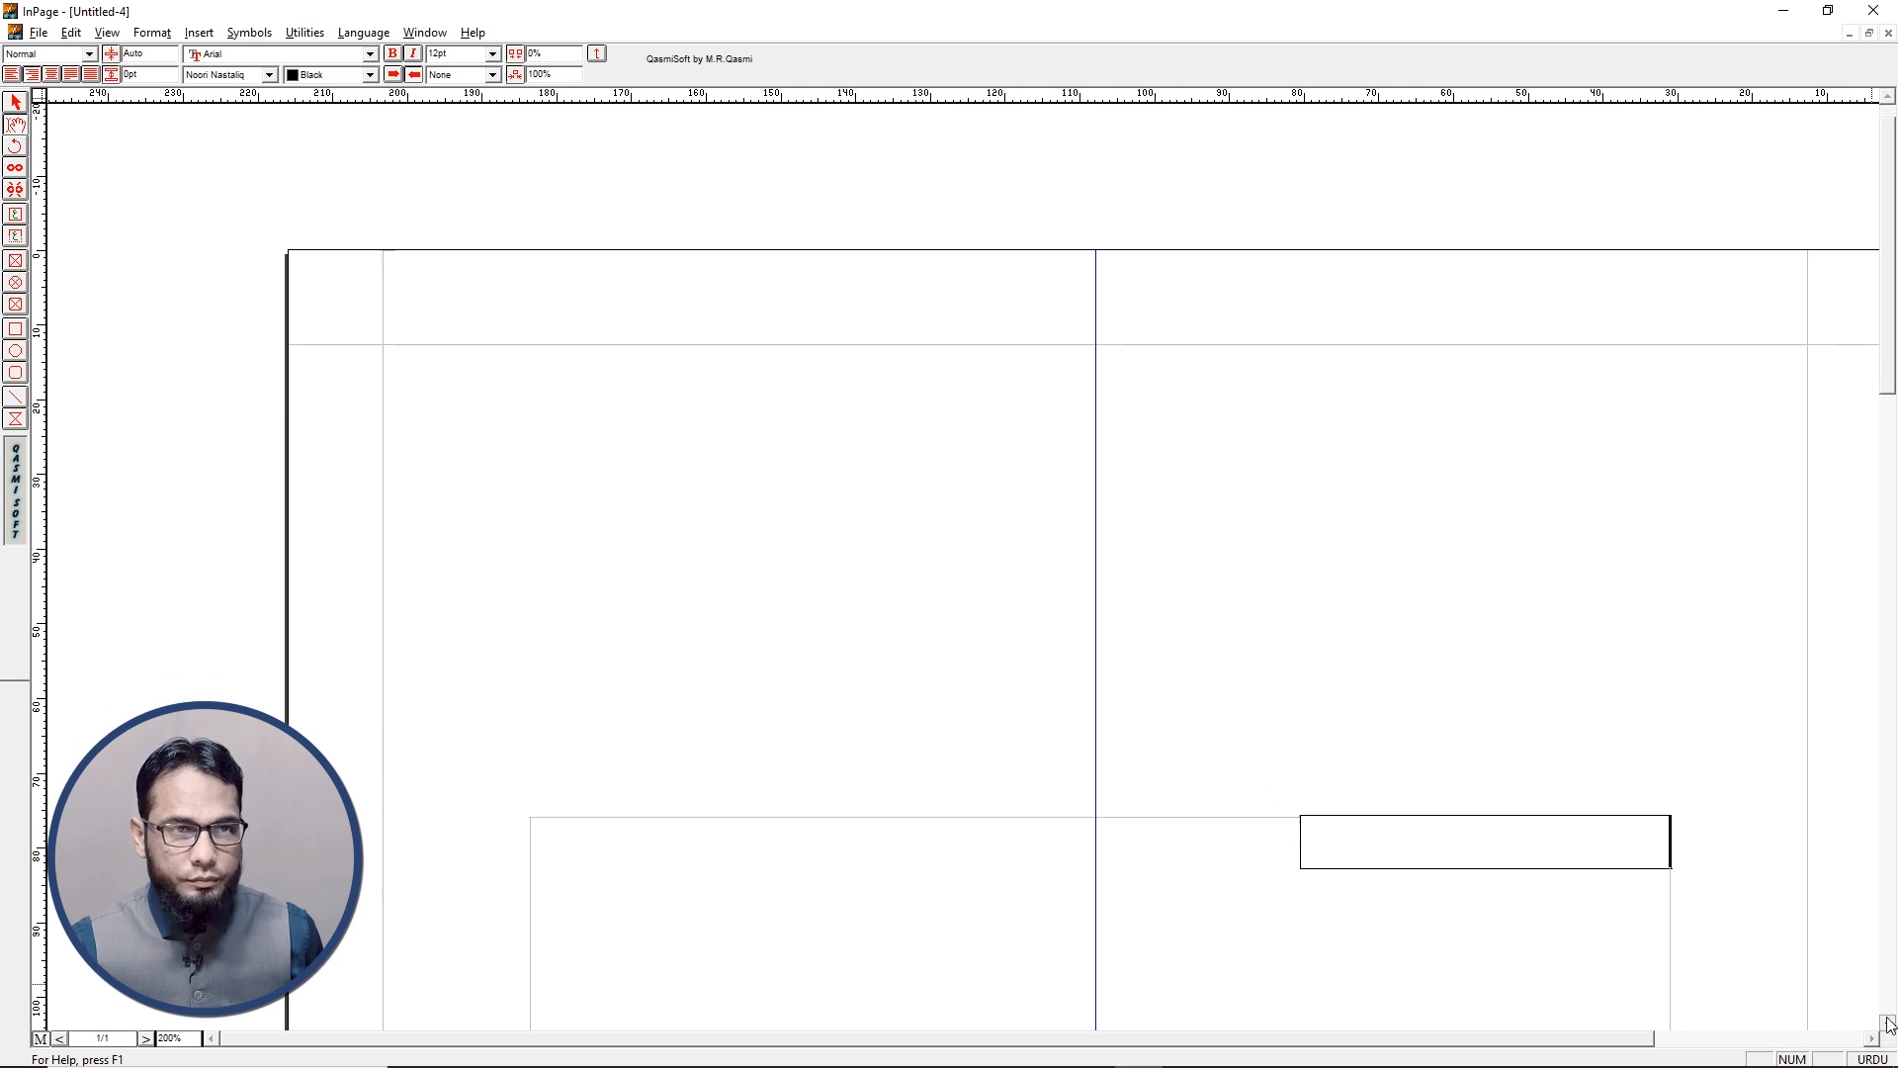
left_click(16, 102)
left_click(1384, 548)
key("Up")
key("Up")
key("Up")
key("Up")
key("Up")
key("Up")
key("Up")
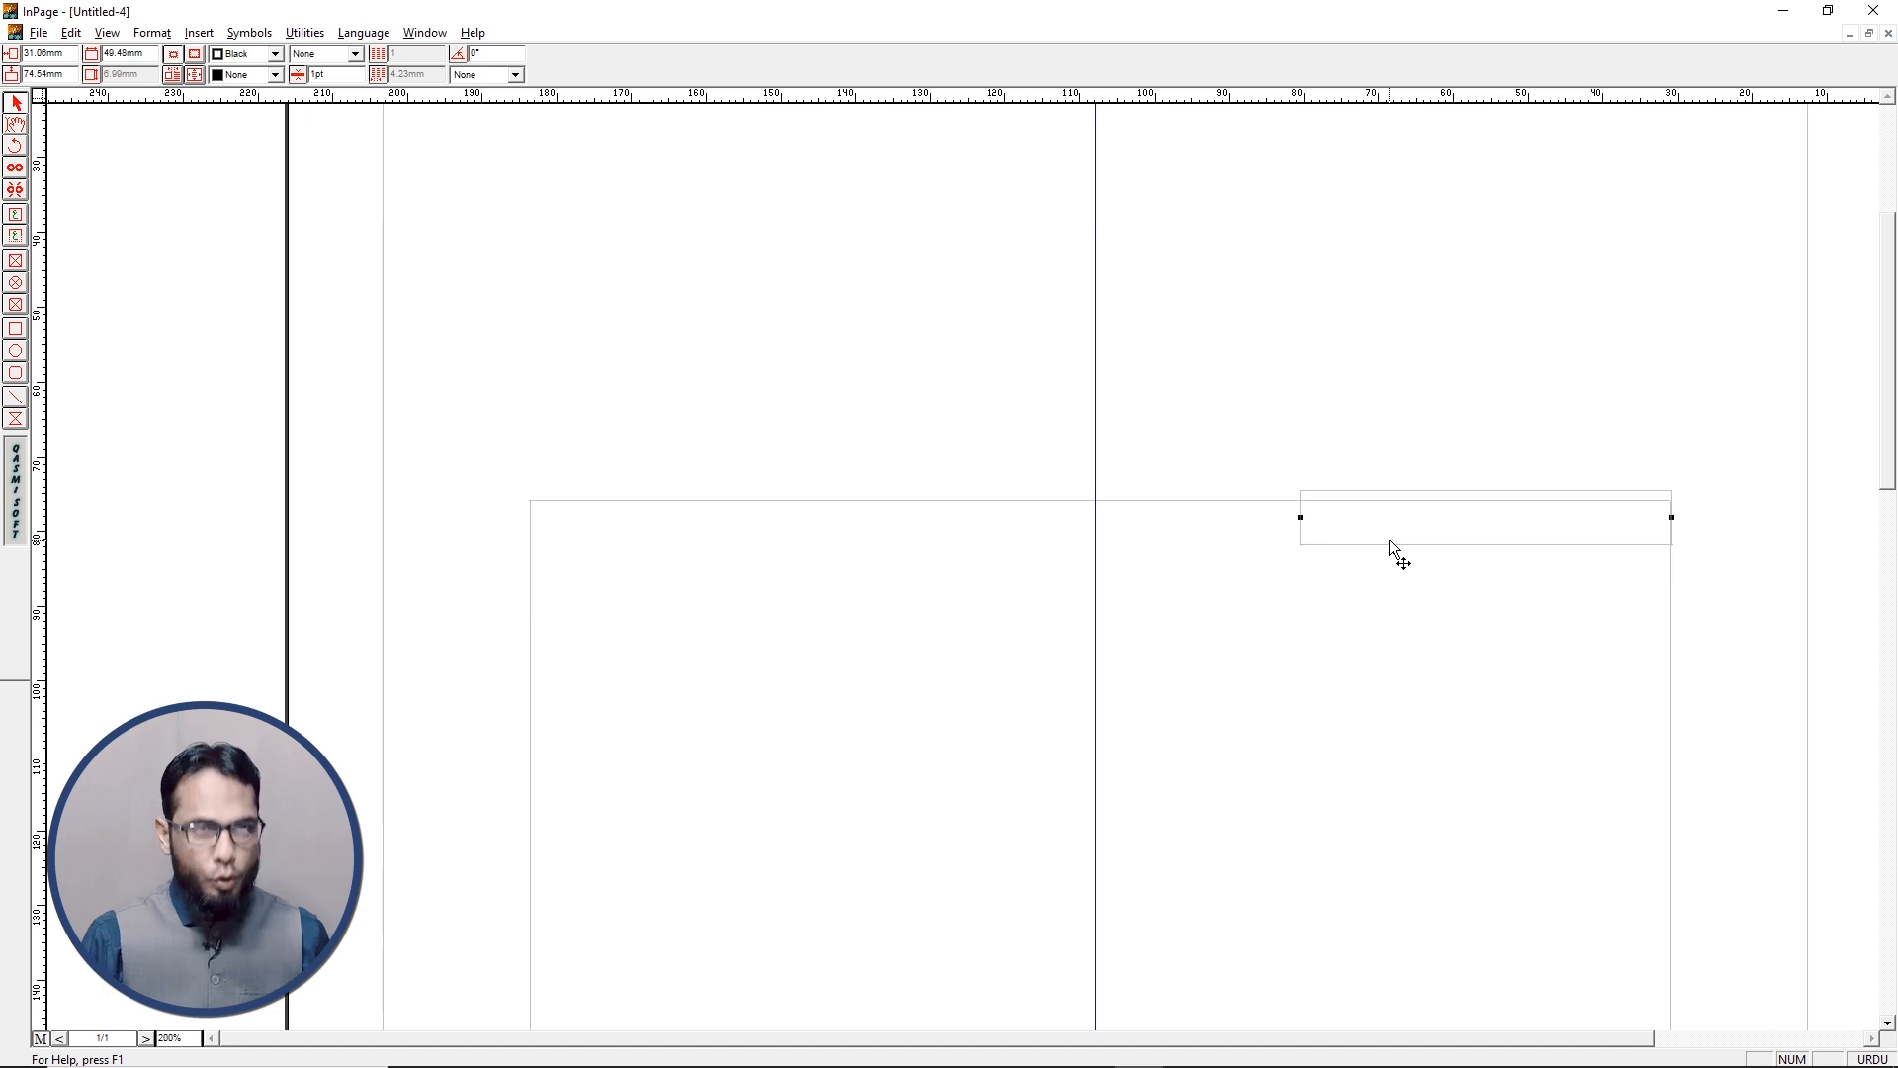
key("Up")
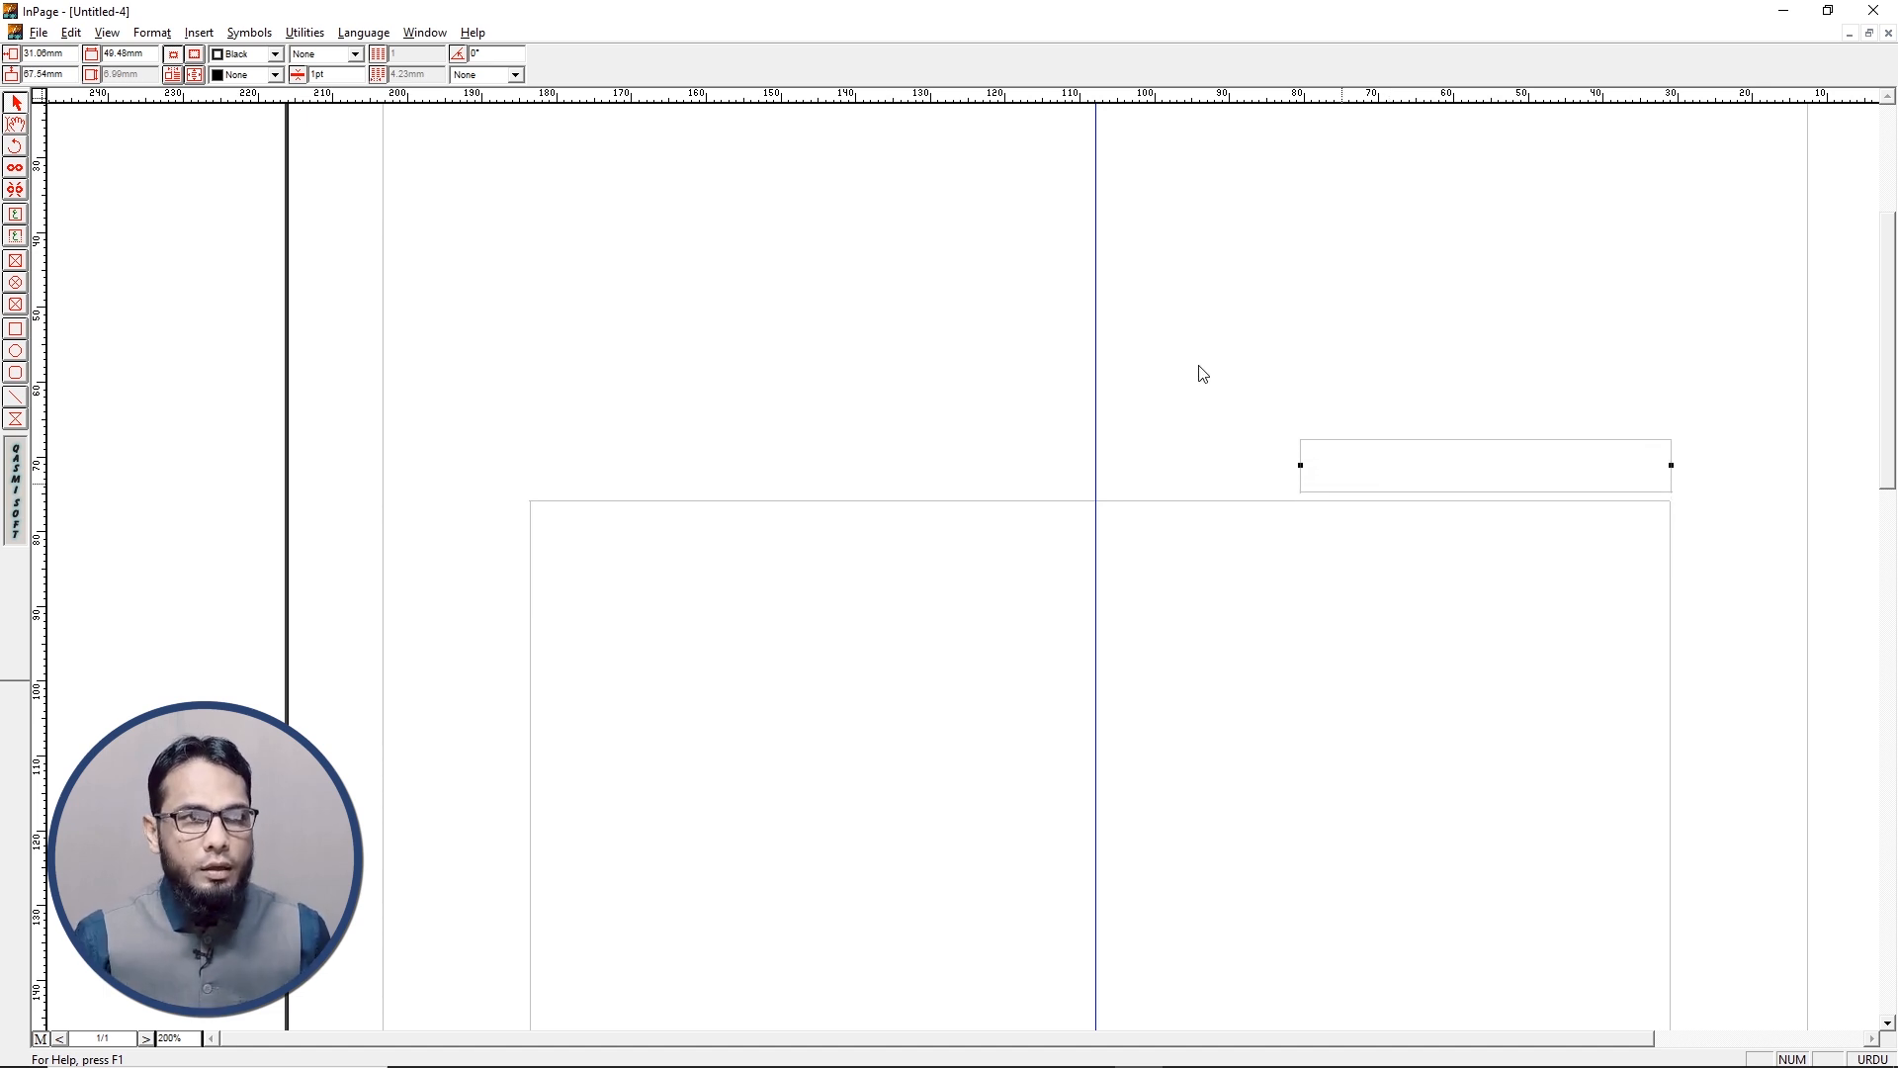
Enter the book title "پیارے نبی کی پیاری باتیں" in the title box above the frame
left_click(16, 124)
left_click(1435, 463)
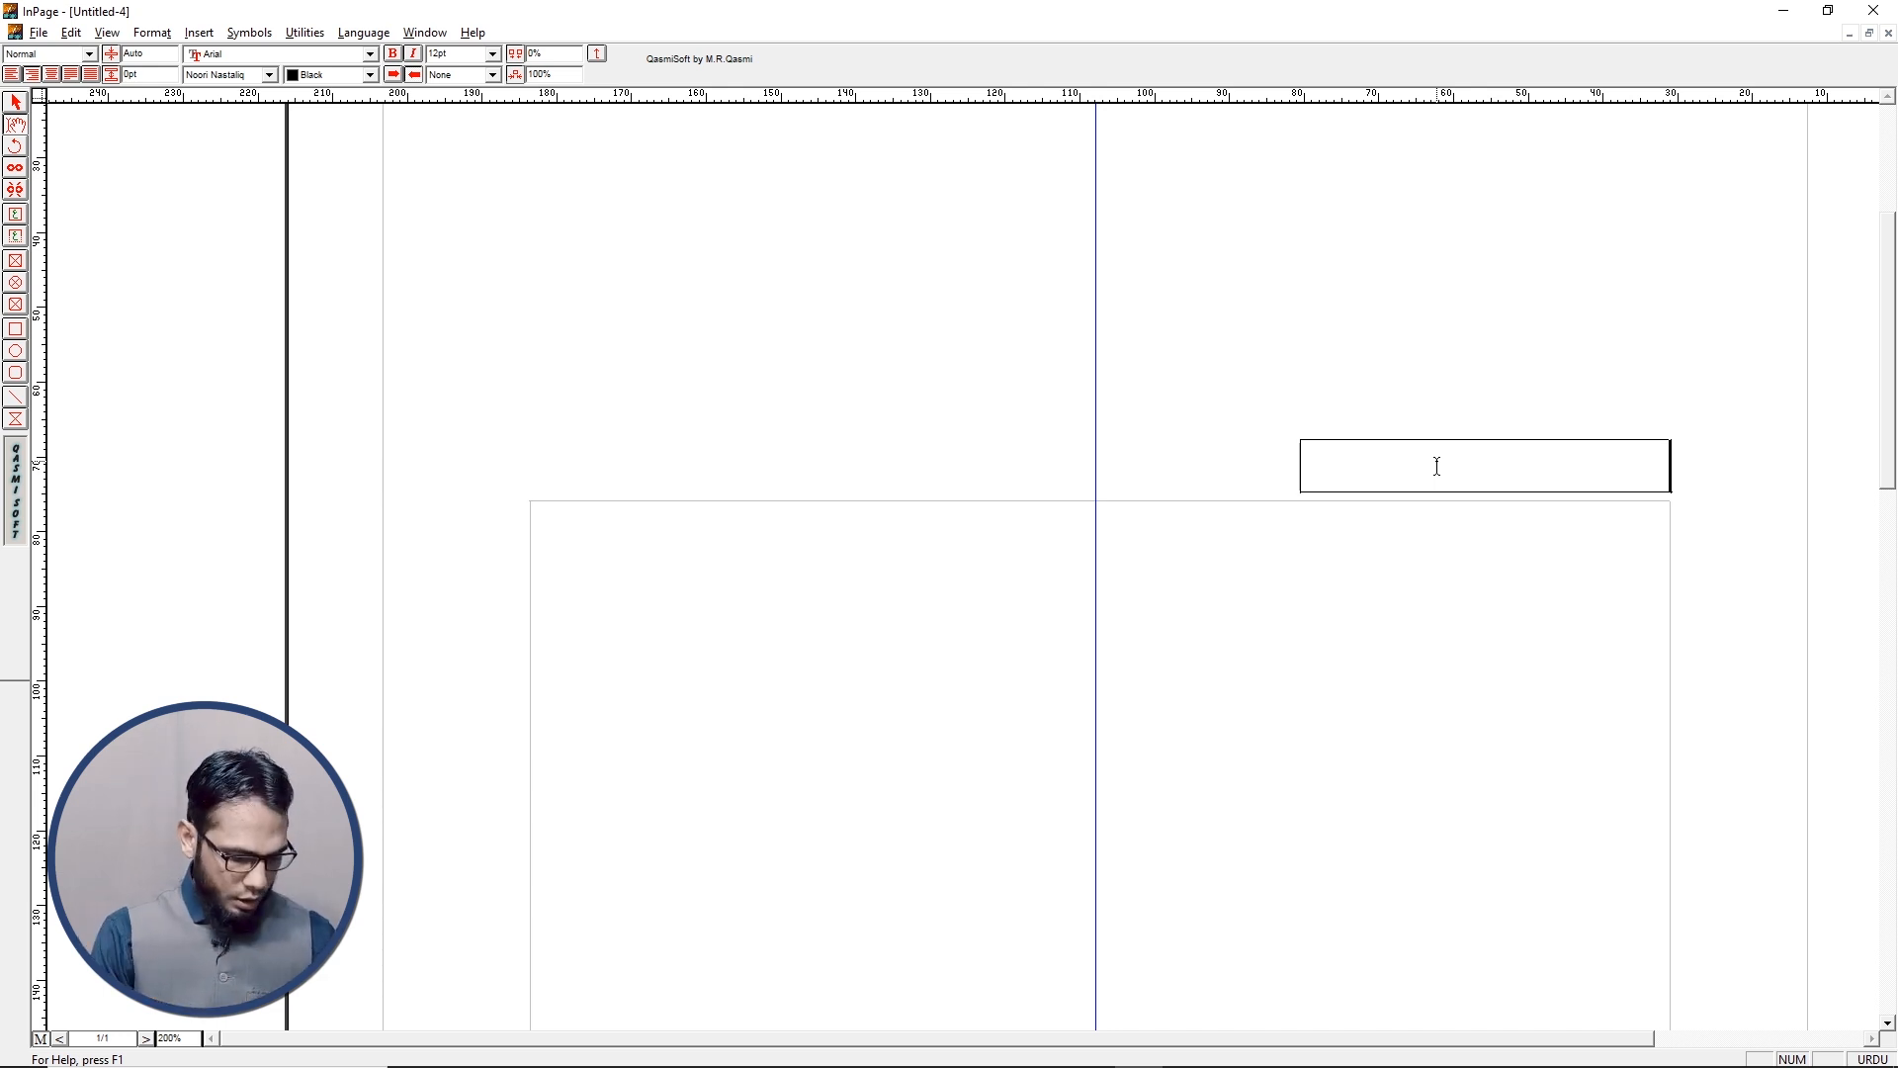
type("پیارے نبی کی پیاری باتیں")
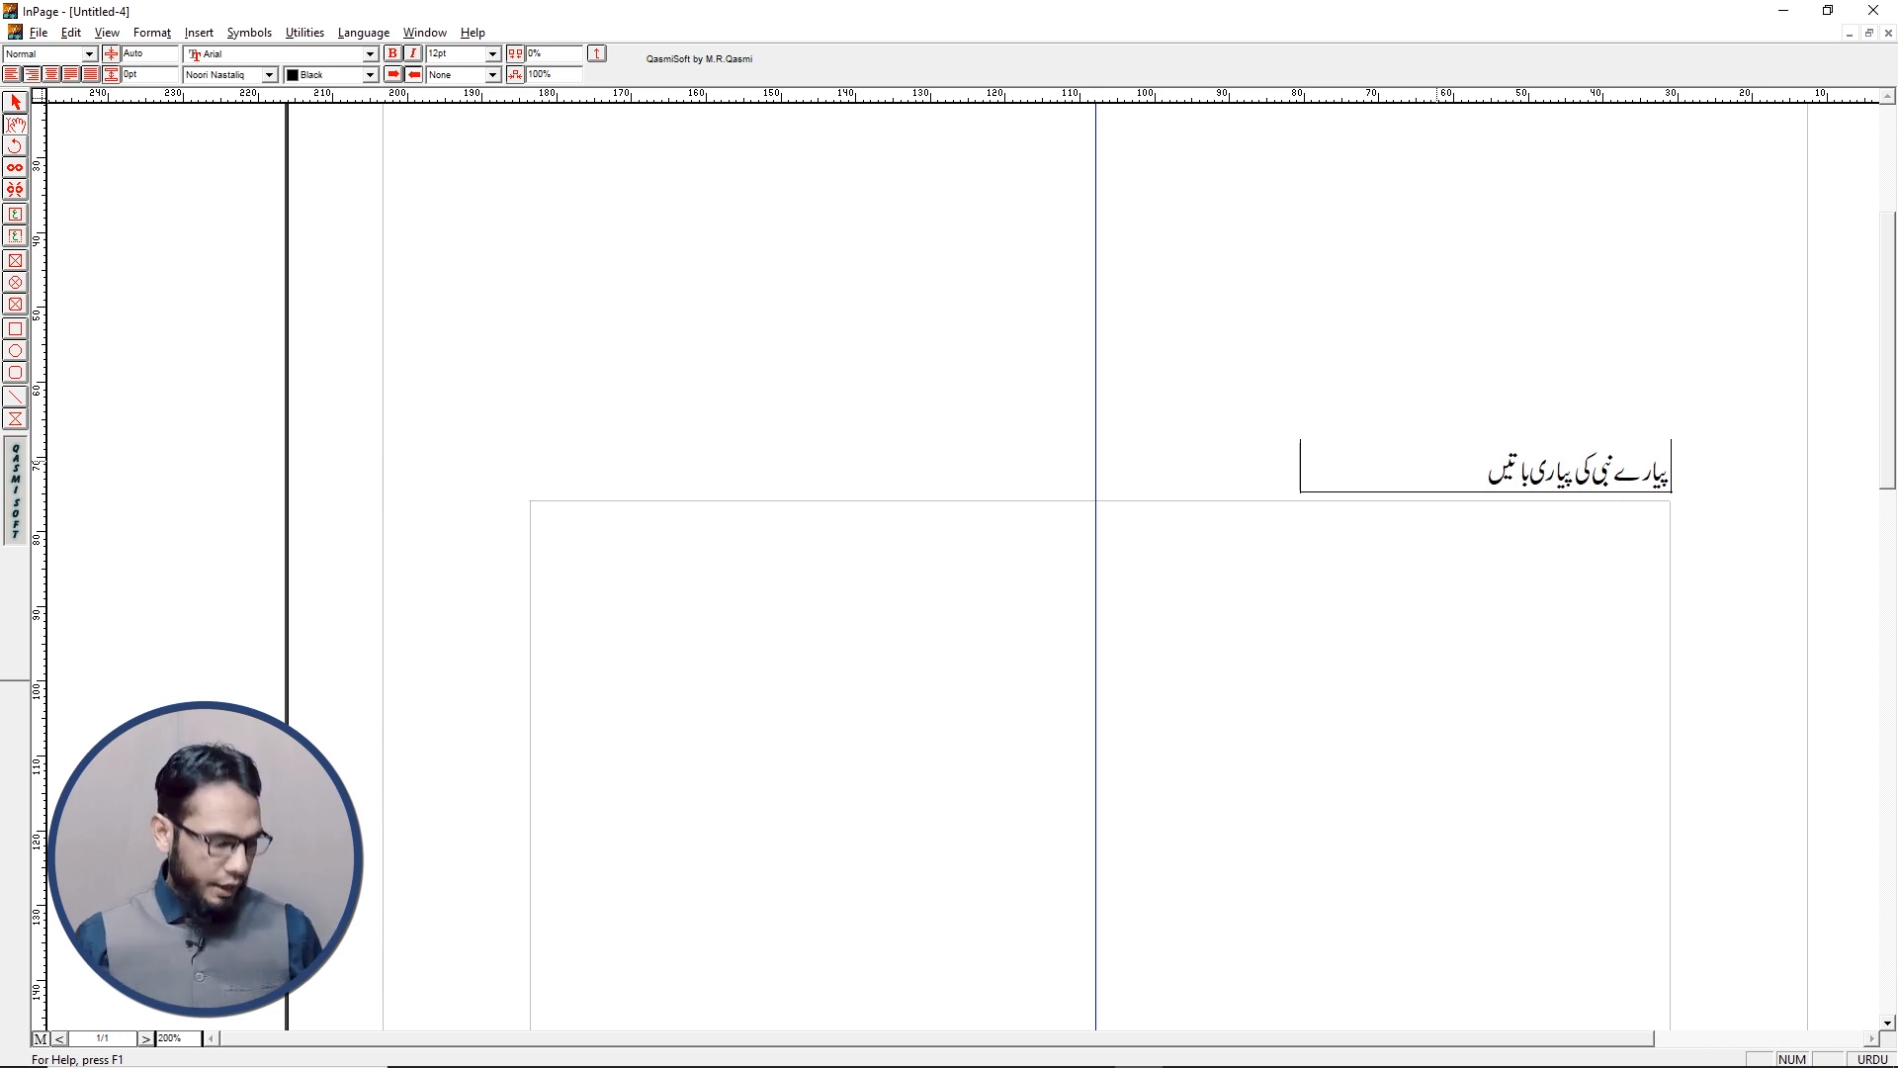
Set the font size of the book title text above the frame to 17 pt
key("ctrl+a")
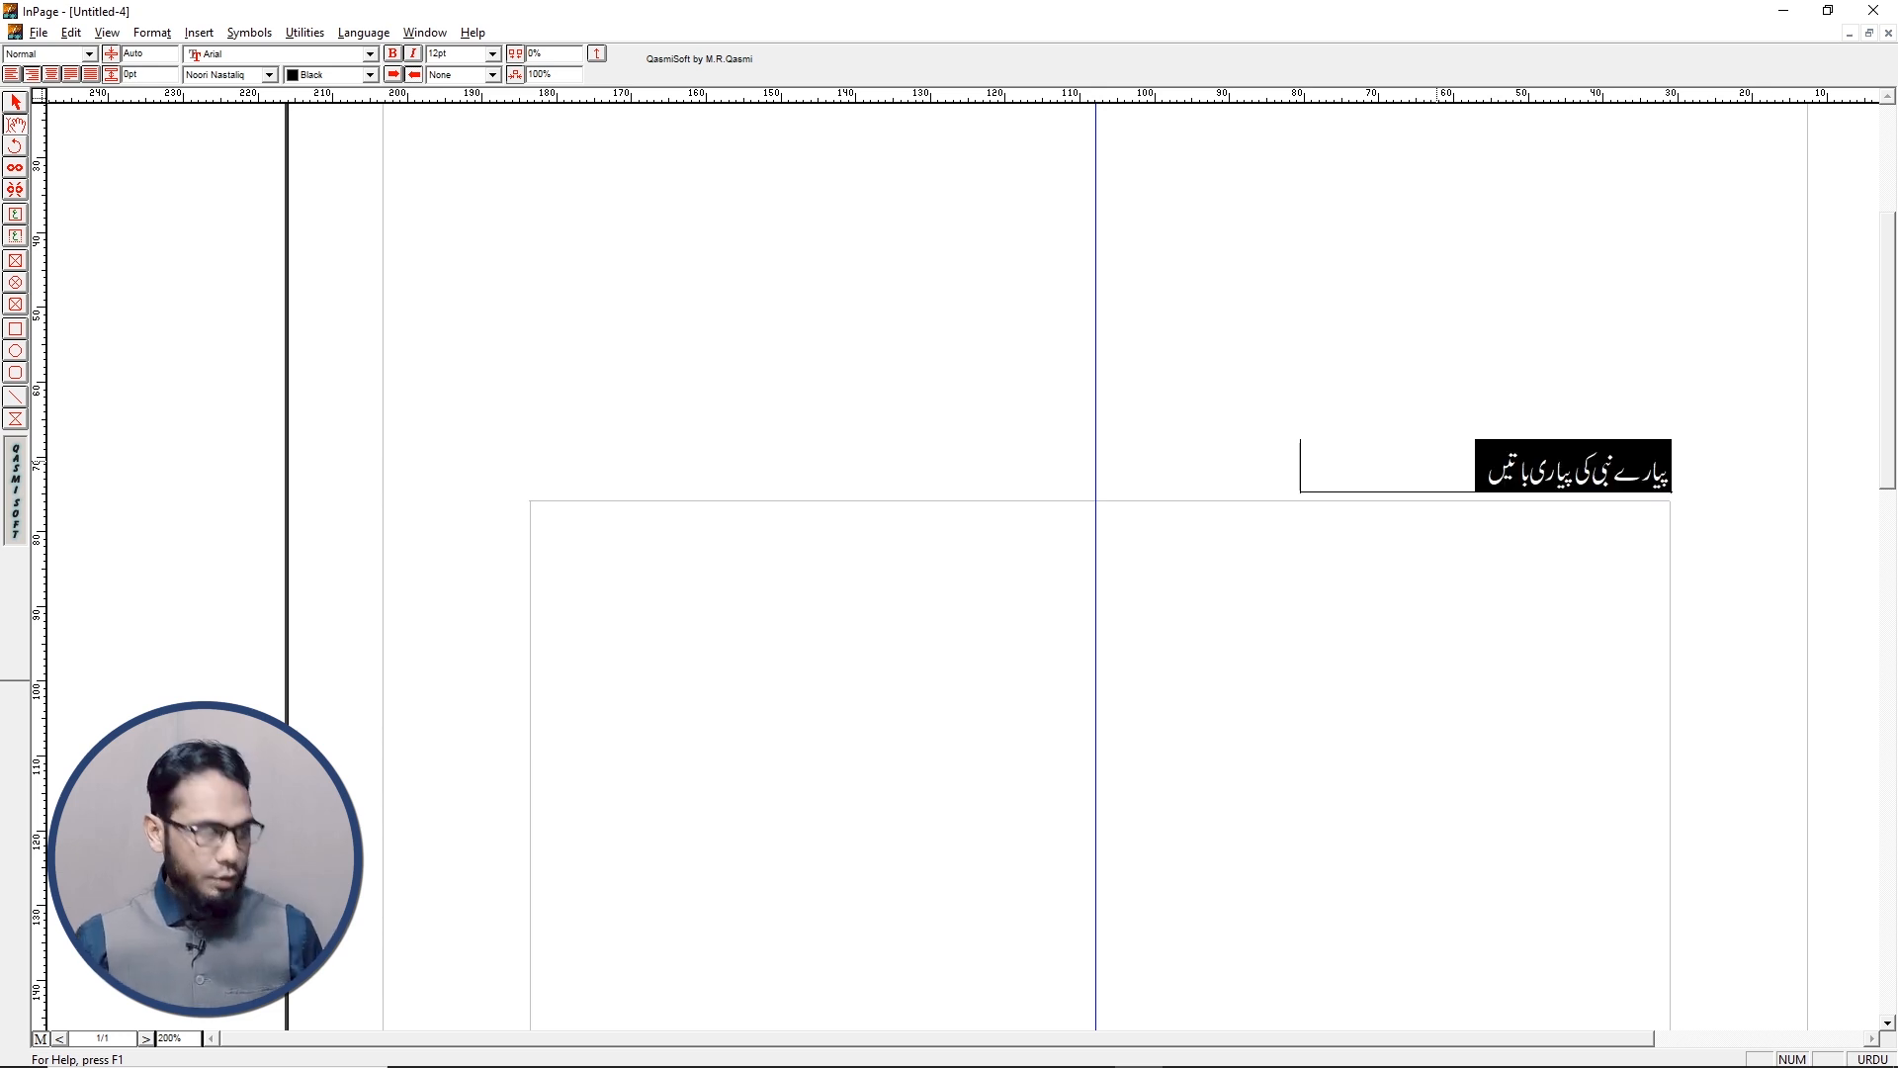
left_click(436, 53)
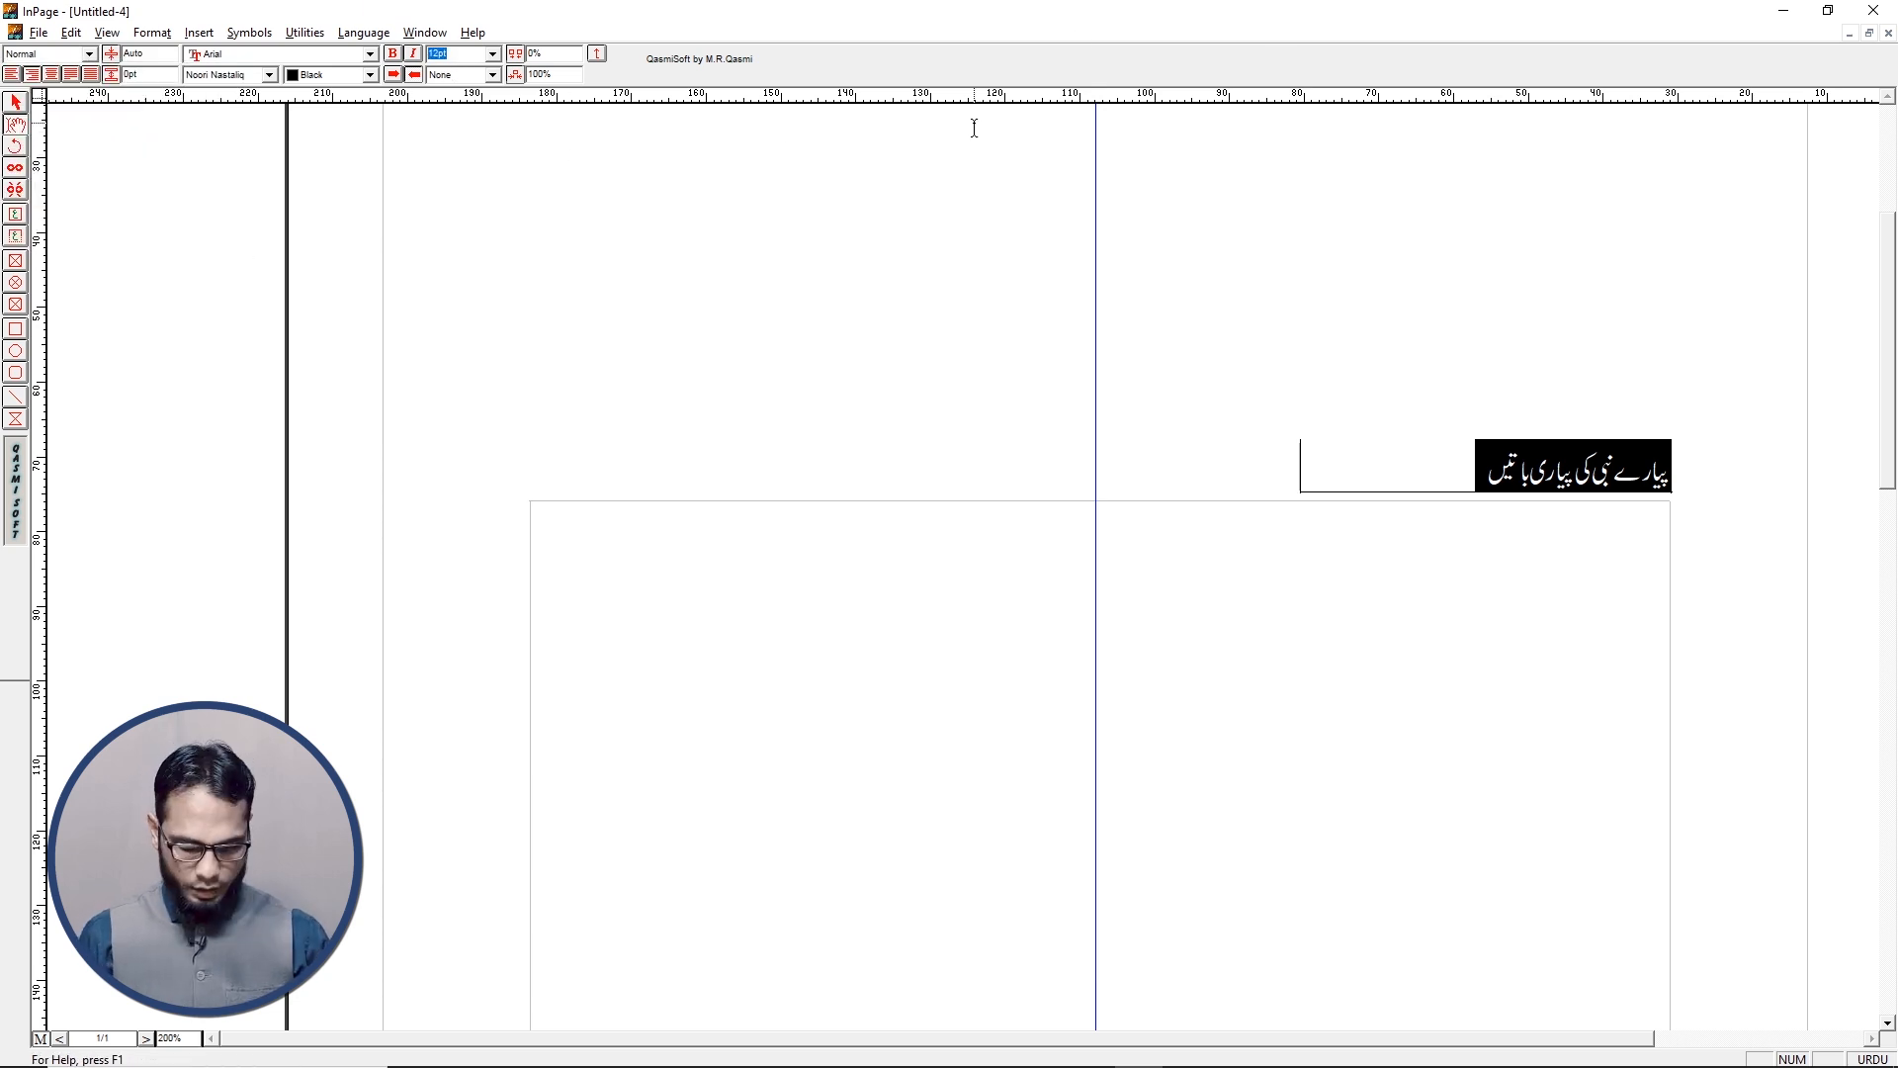
type("17")
key("Return")
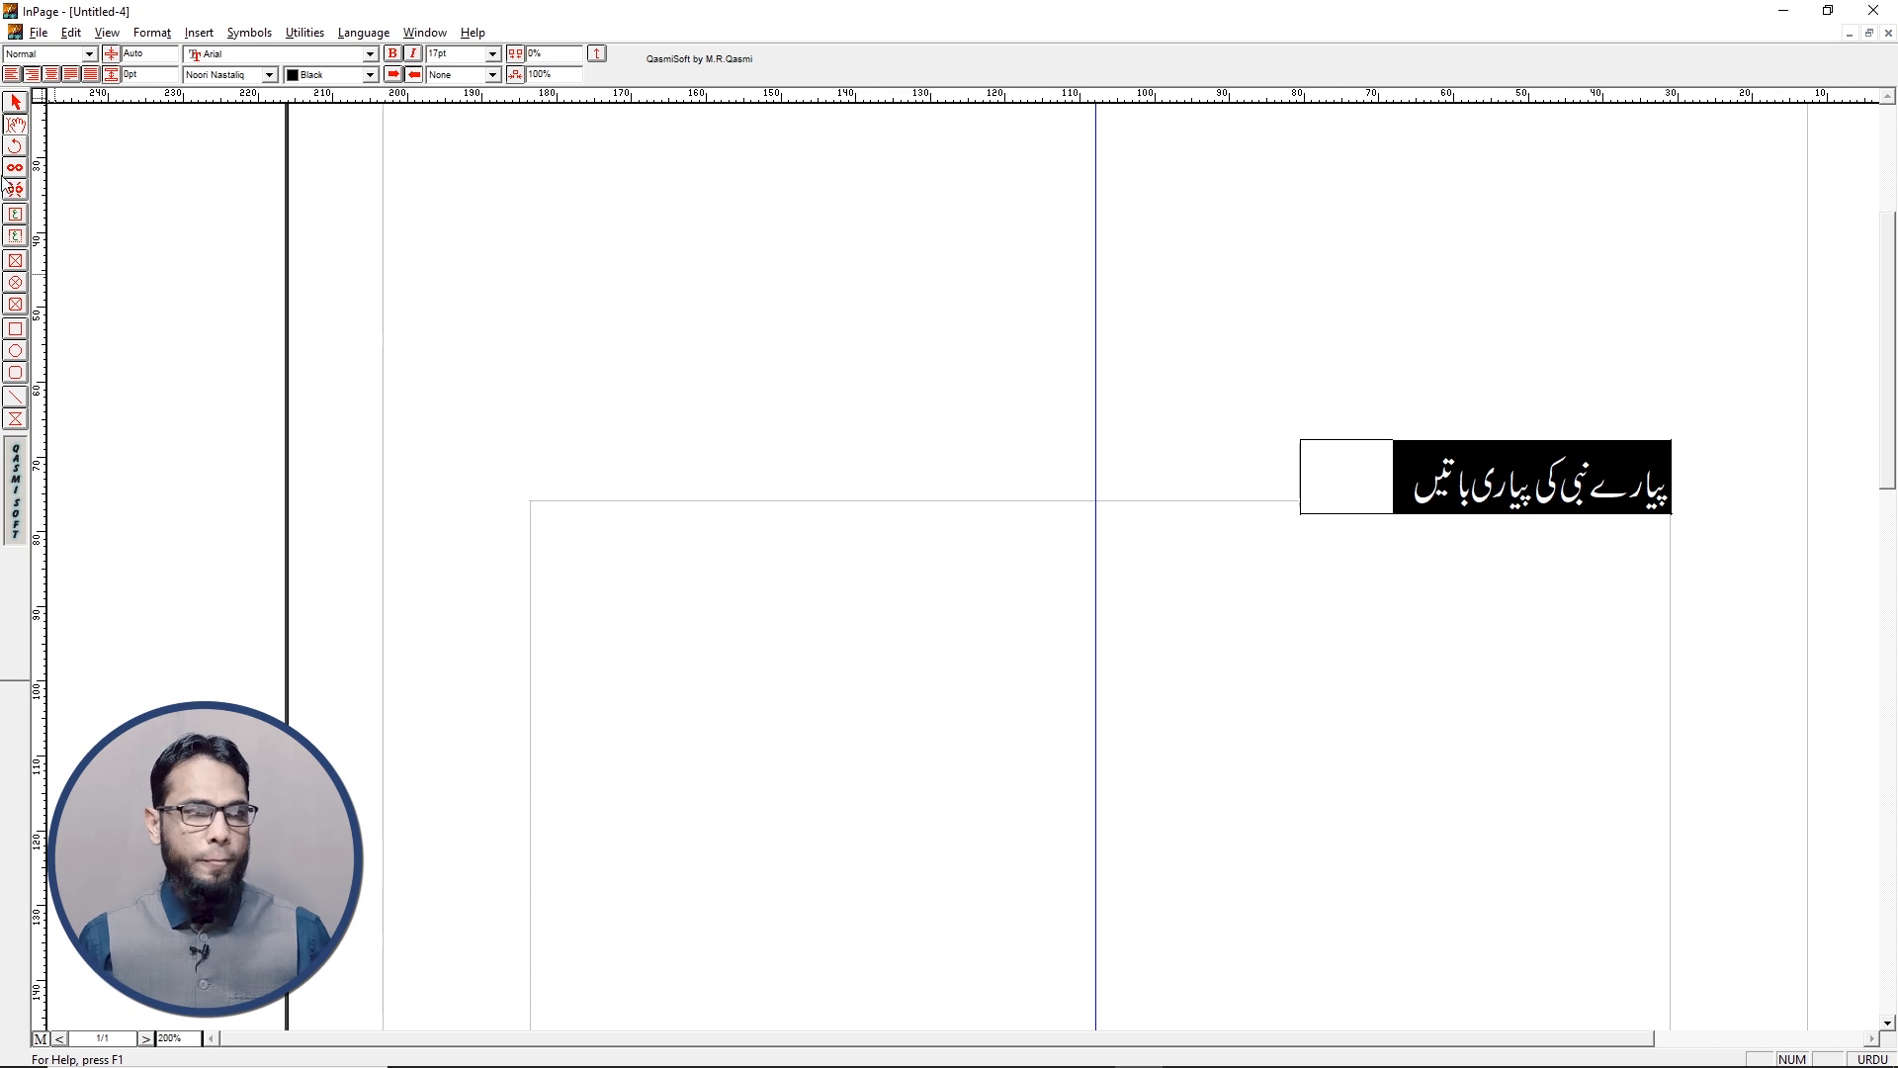
Nudge the enlarged title box up and slightly inward until it clears the main frame, about 64 mm from the page top
left_click(15, 102)
left_click(1412, 453)
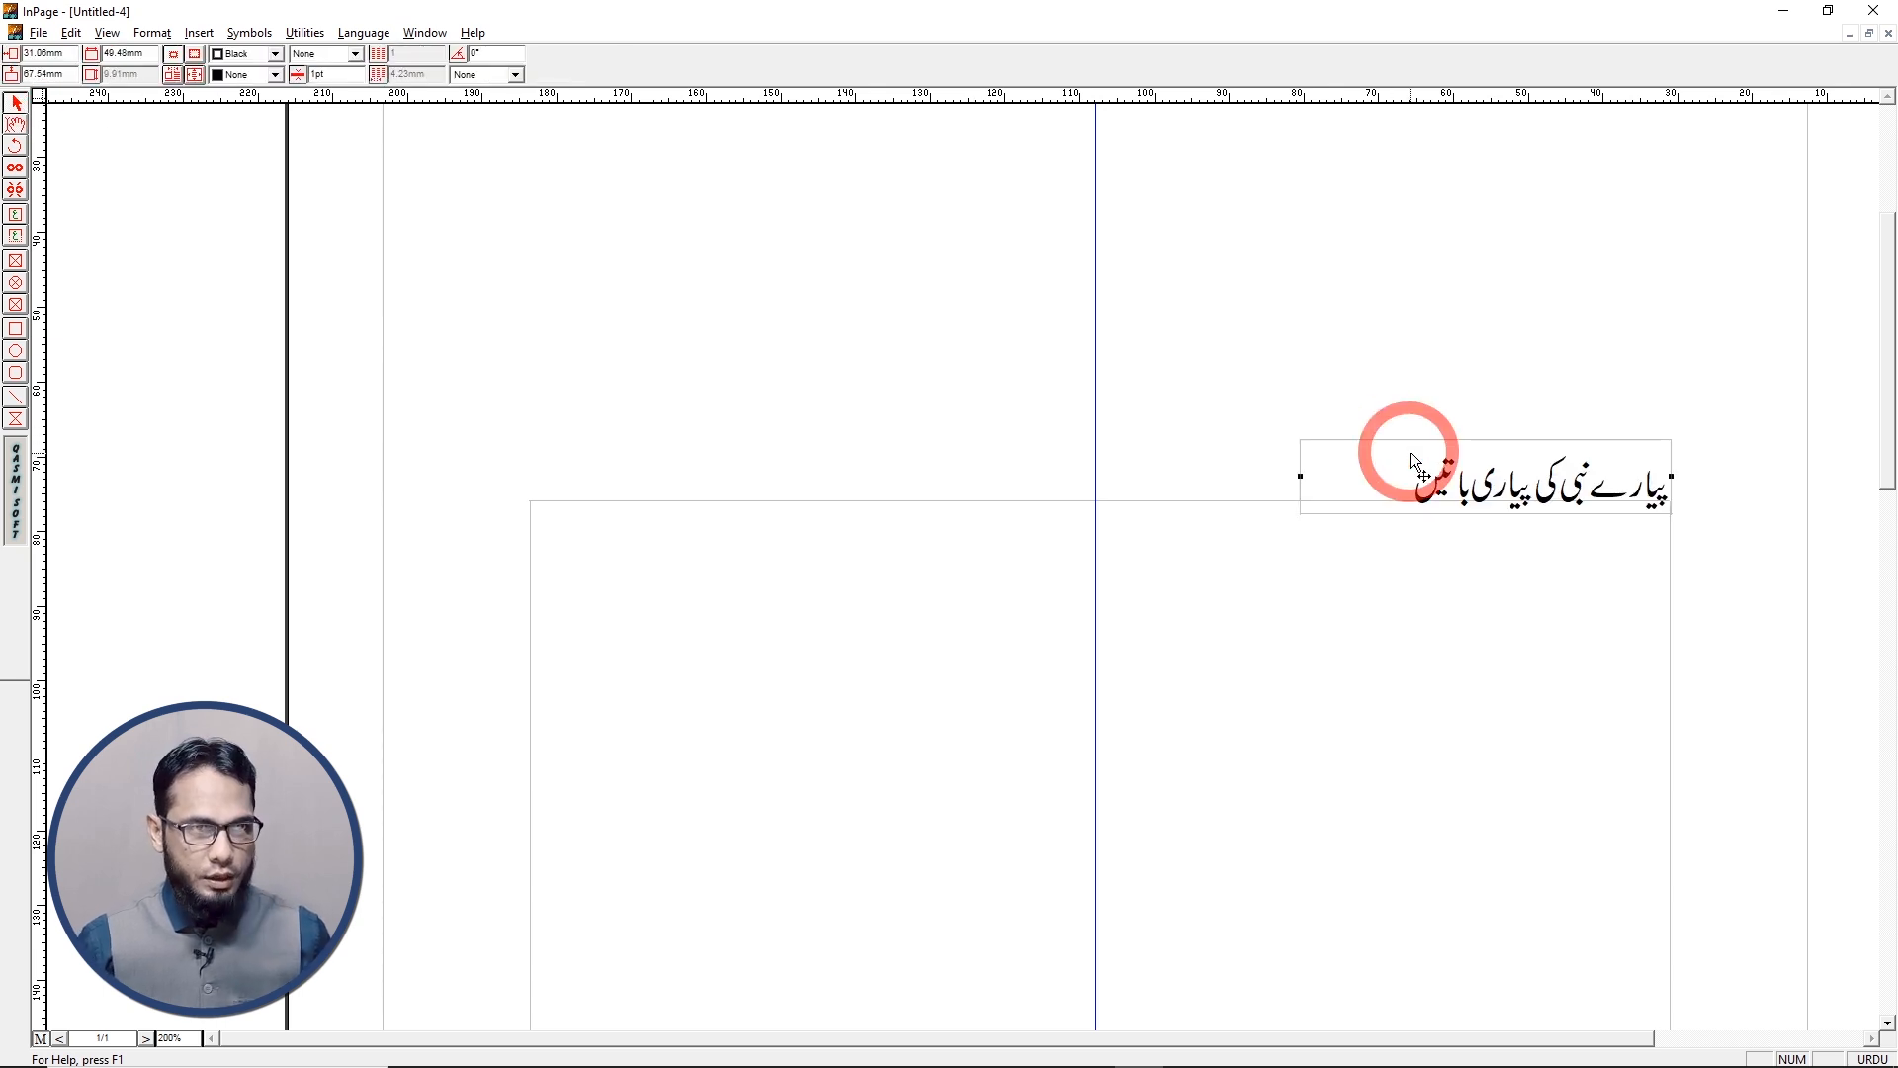
key("Up")
key("Up")
key("Up")
key("Up")
key("Left")
key("Left")
key("Left")
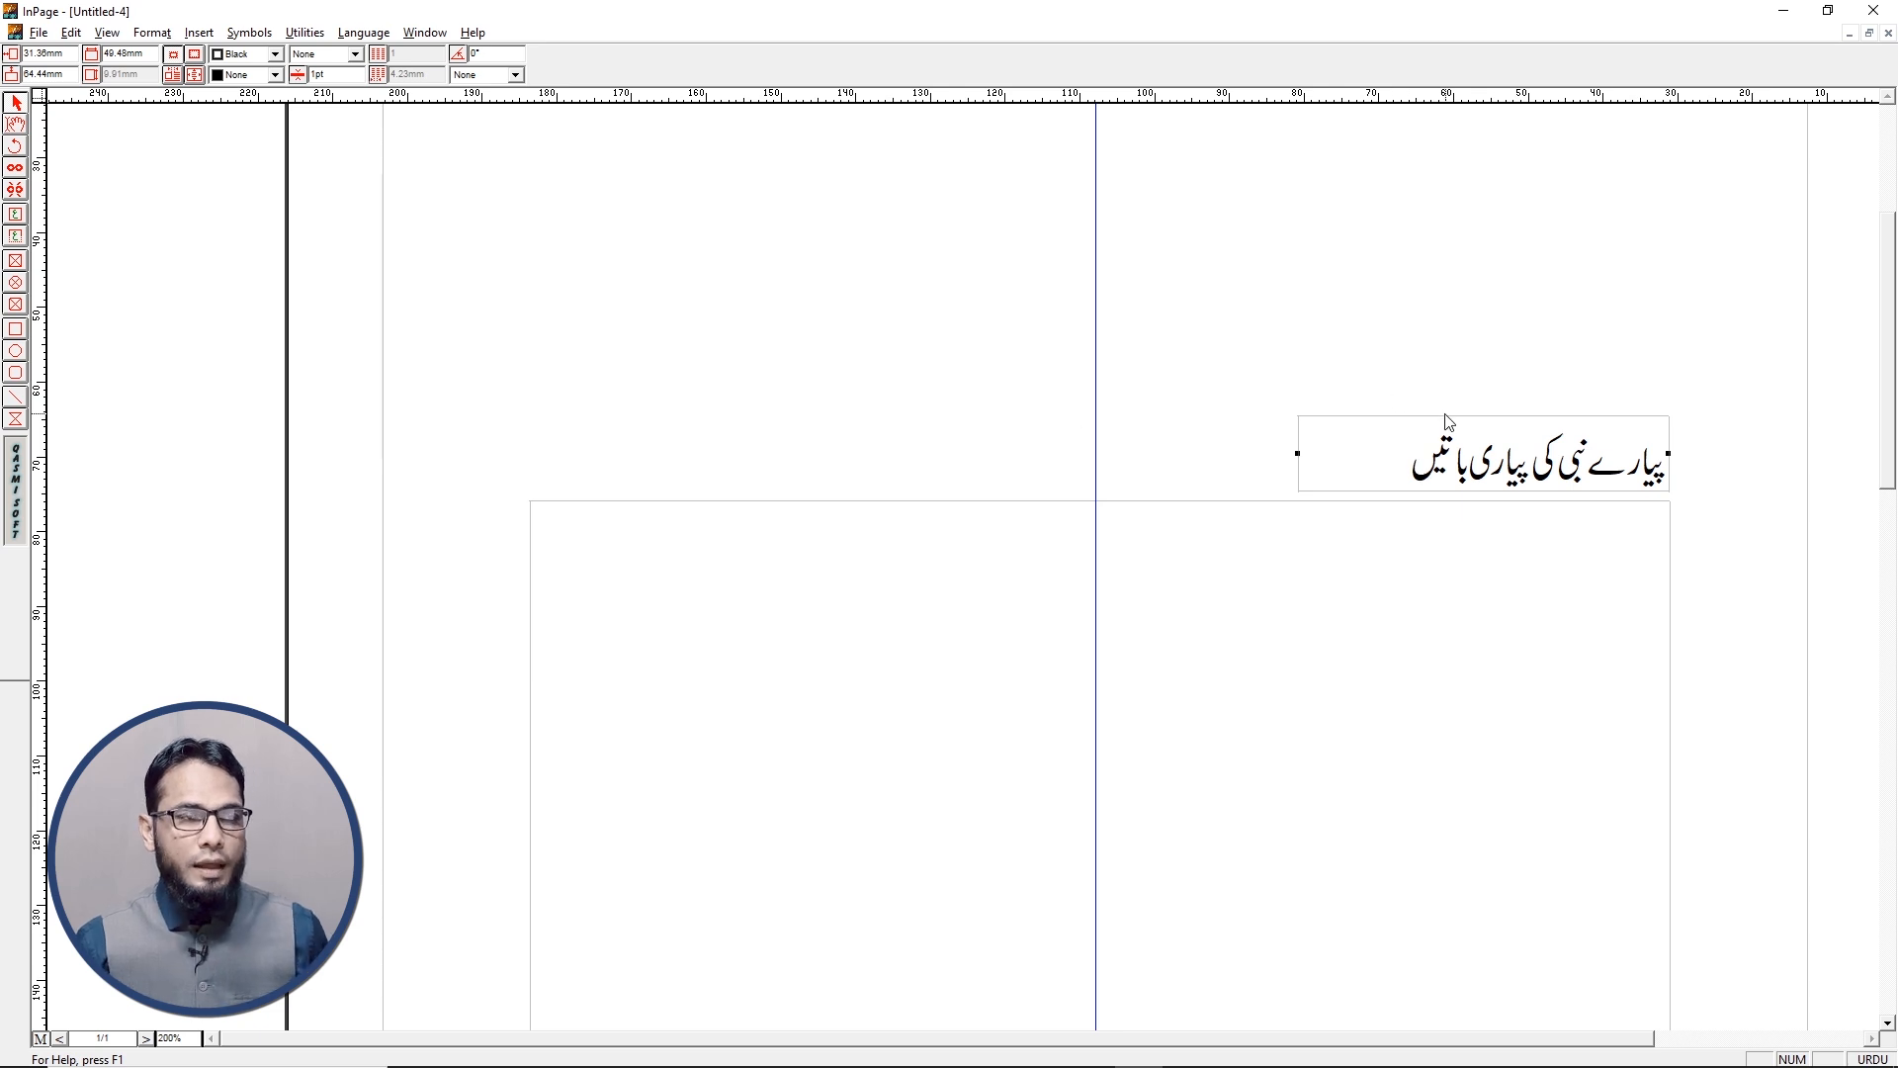
Duplicate the title box to the opposite end above the main frame and replace its text with "باب اول"
key("ctrl+c")
key("ctrl+v")
left_click_drag(1172, 544, 704, 420)
left_click(18, 126)
left_click(725, 476)
key("ctrl+a")
type("باب")
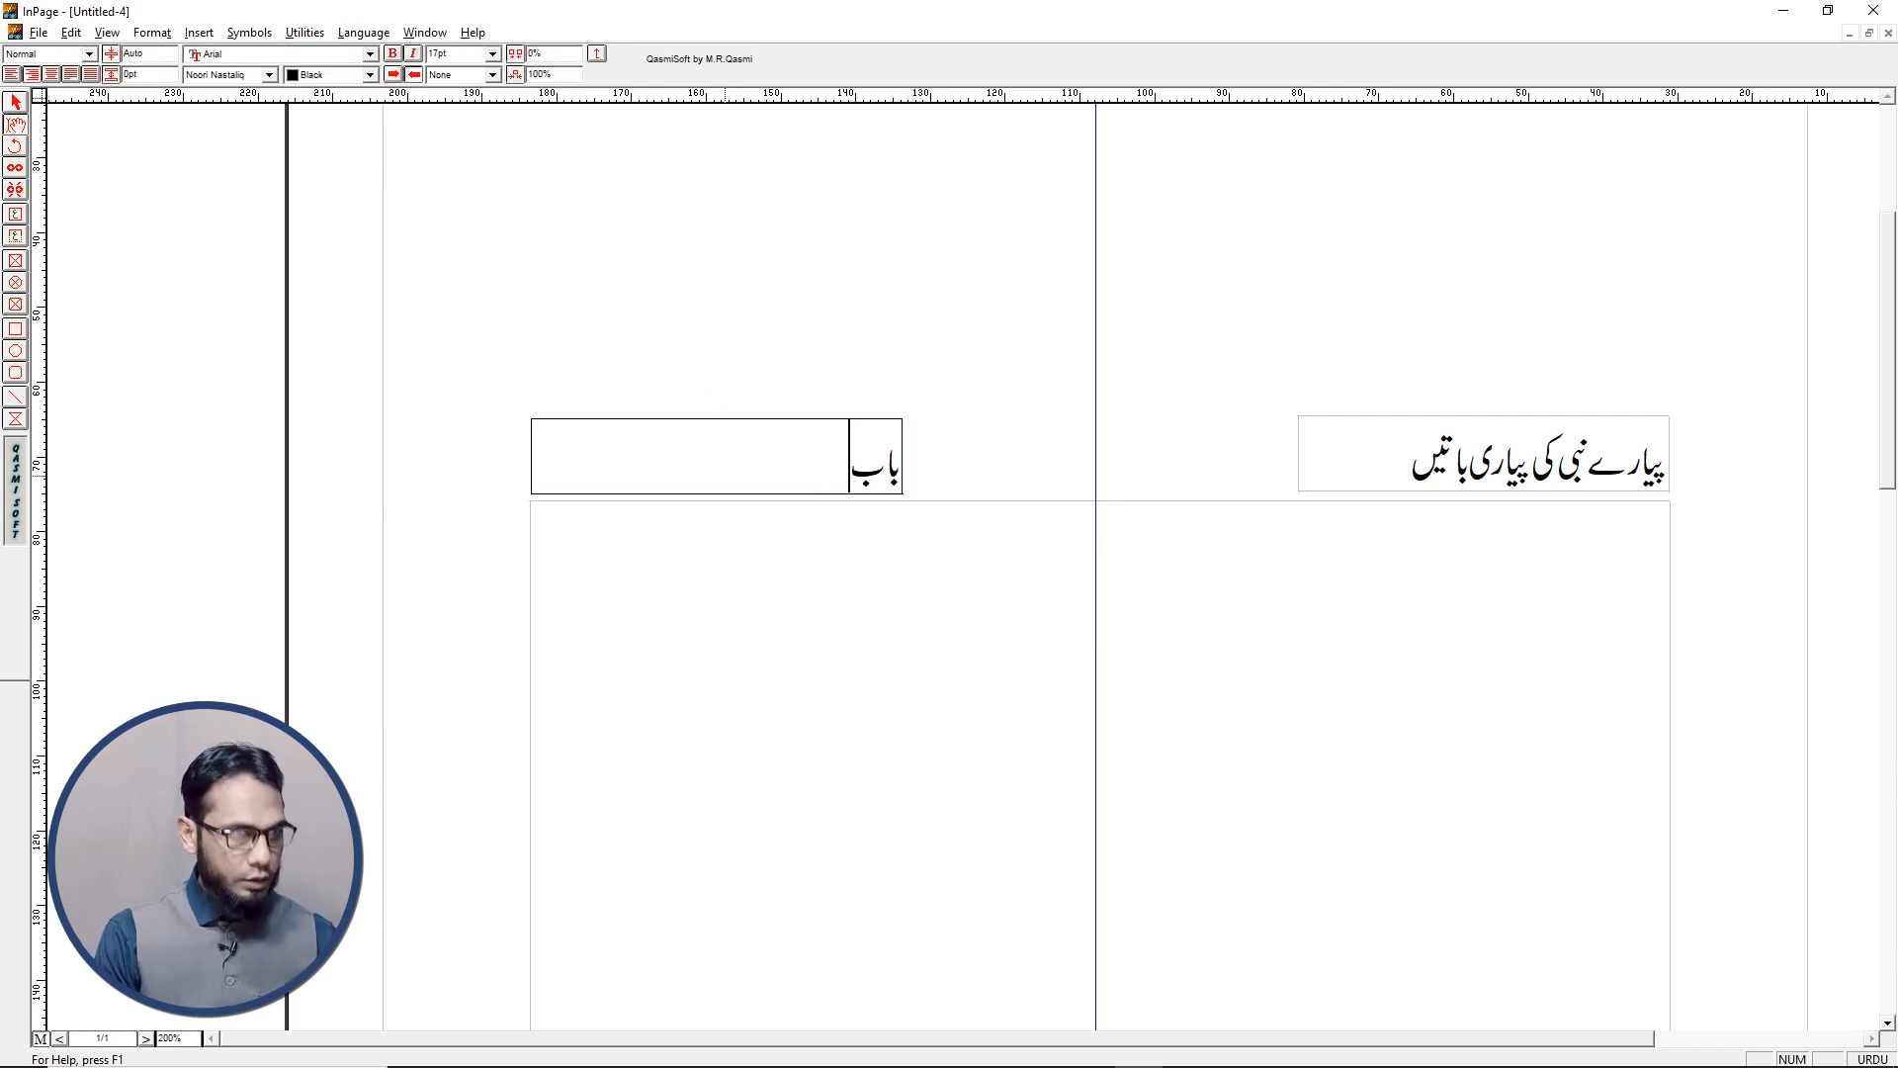
Duplicate the chapter box between the two header boxes and narrow the copy to about 16 mm around the vertical guide
left_click(14, 102)
left_click_drag(763, 457, 810, 667)
left_click_drag(1153, 501, 1185, 441)
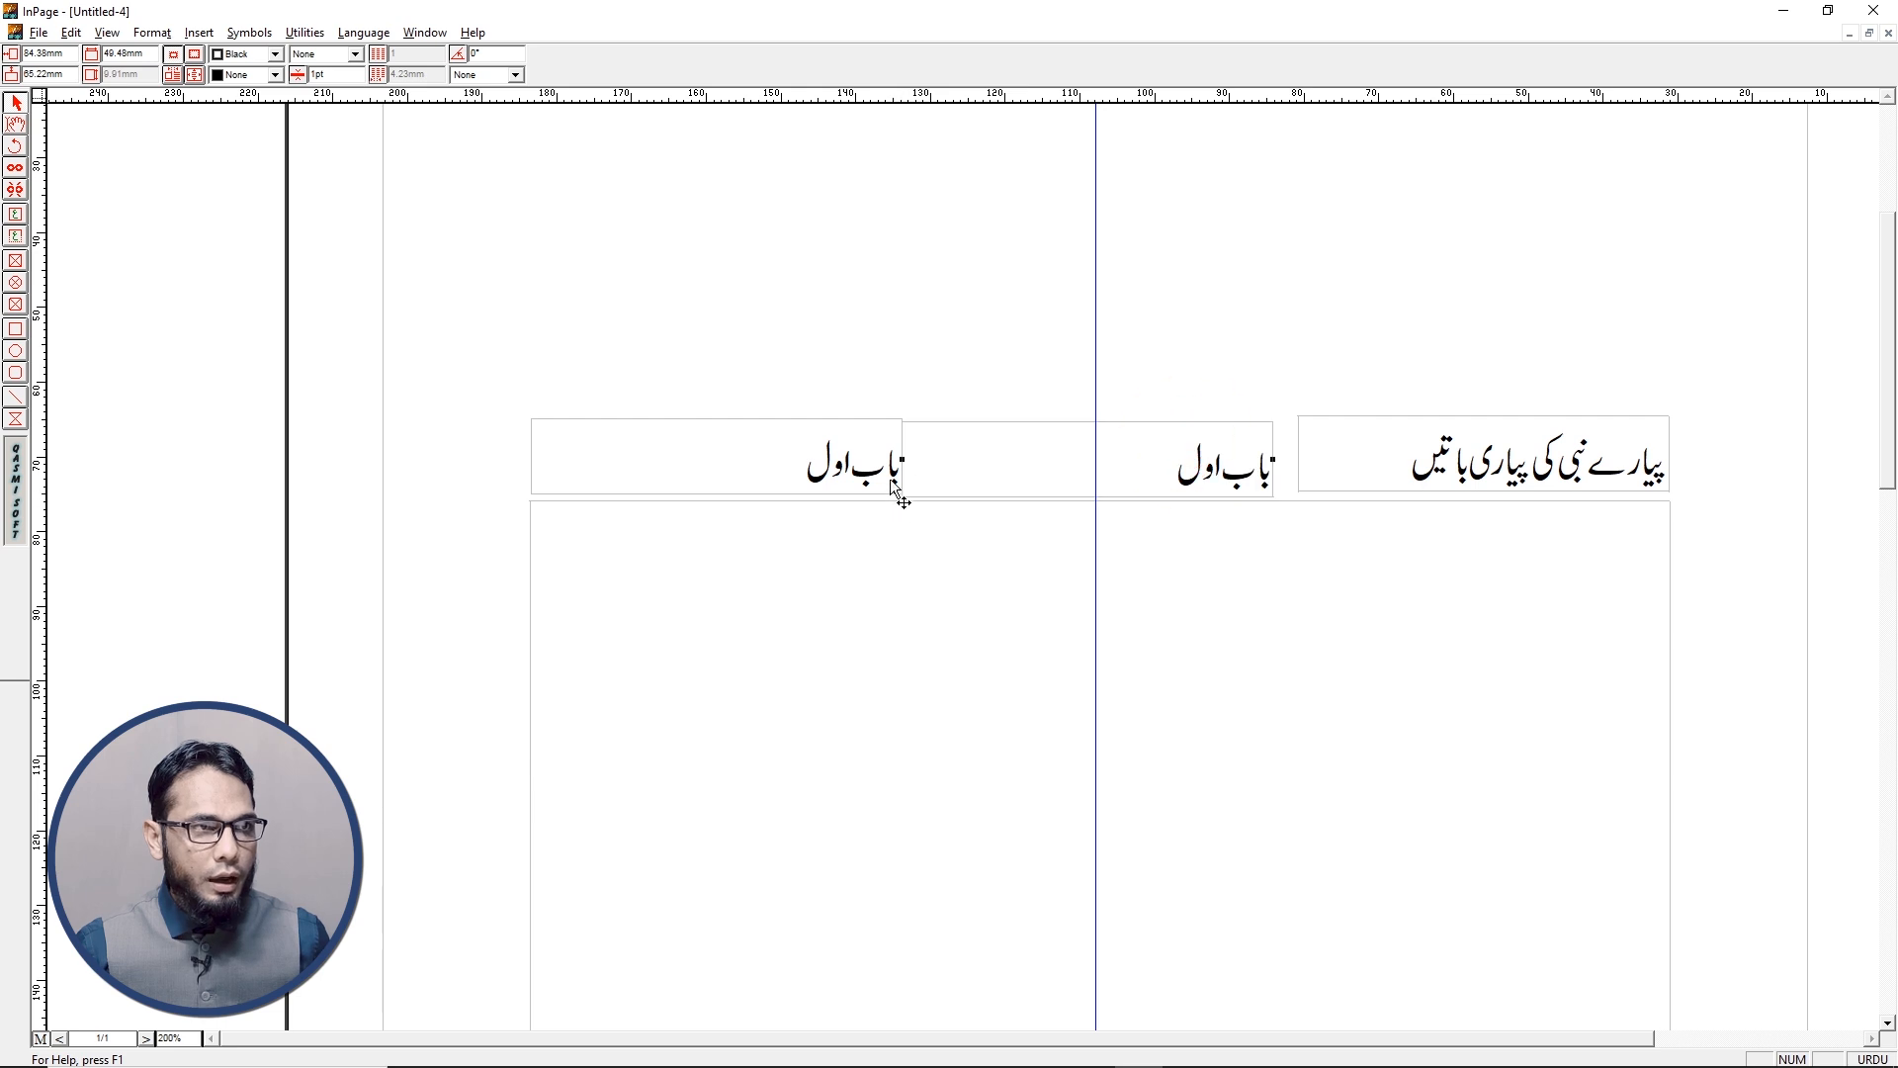
left_click_drag(903, 459, 1068, 422)
Replace the text in the narrow middle header box with an automatic page number and center it
left_click(14, 124)
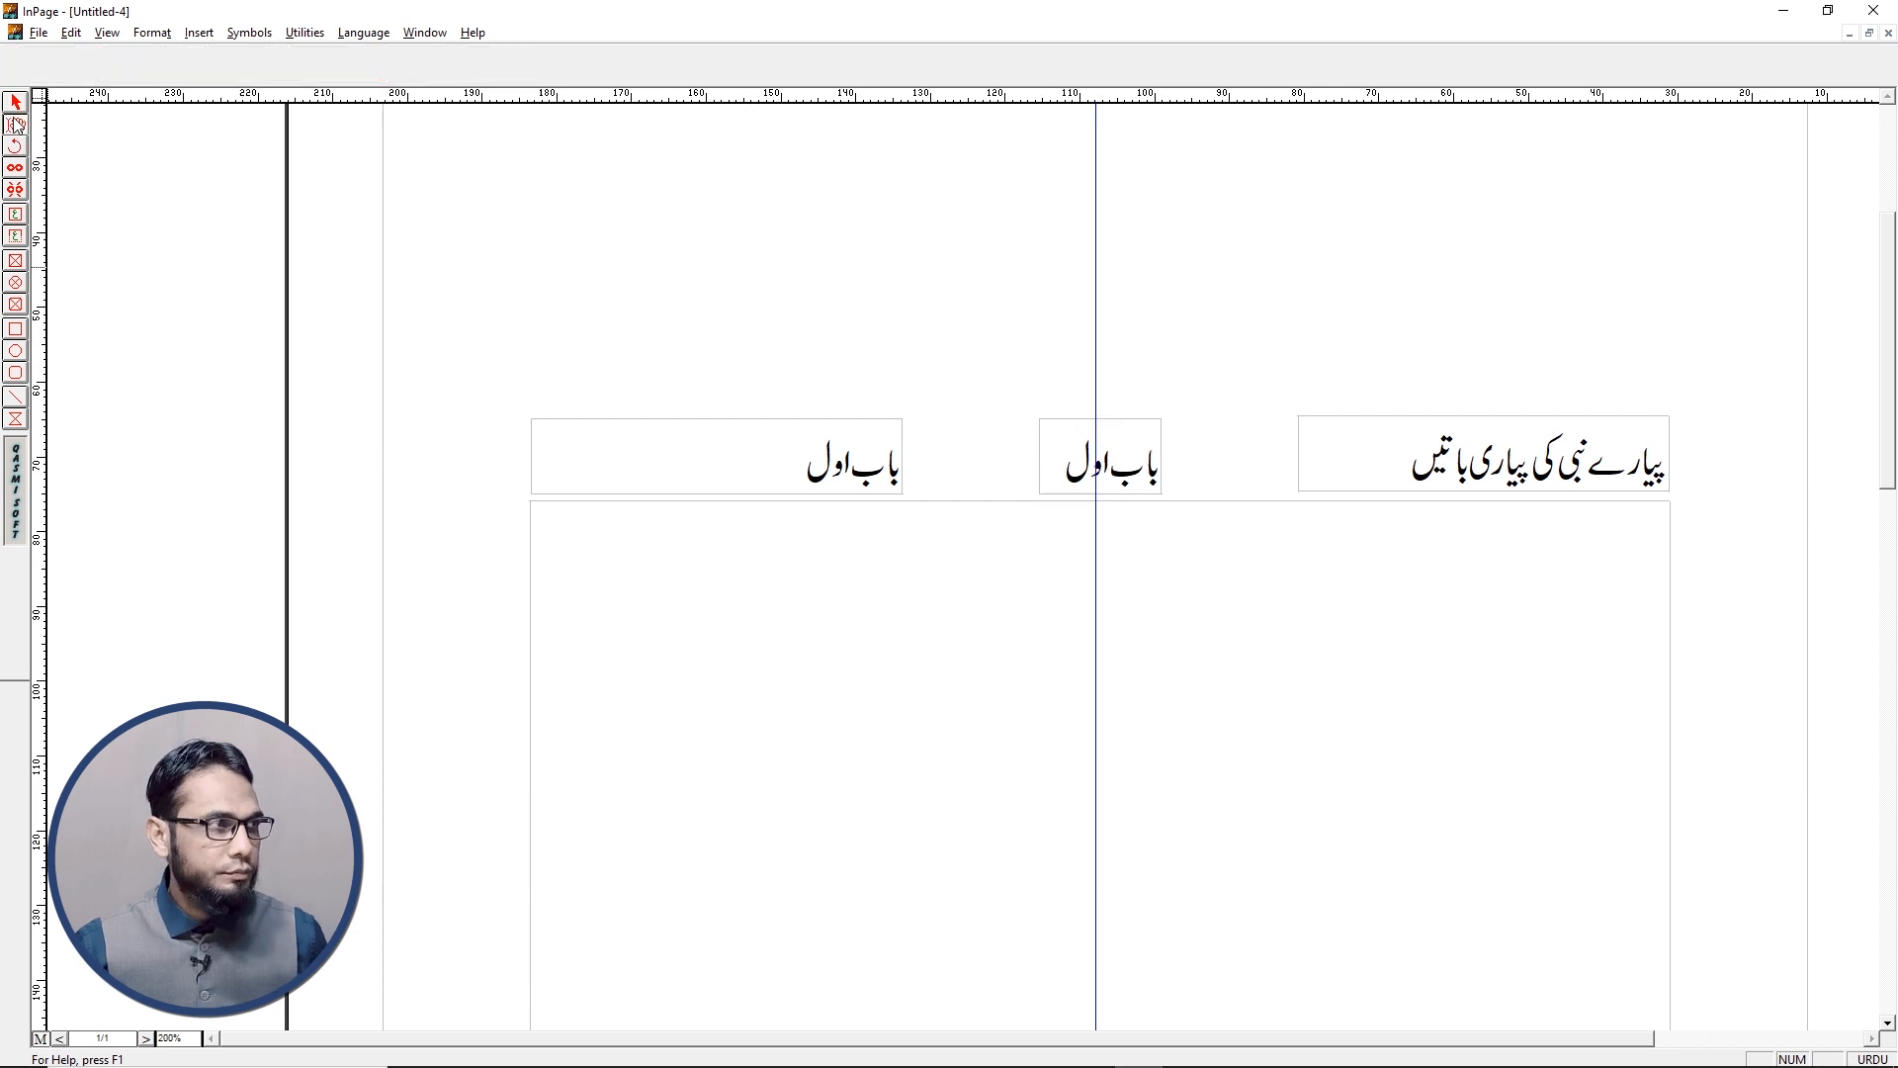
left_click(1107, 458)
key("ctrl+a")
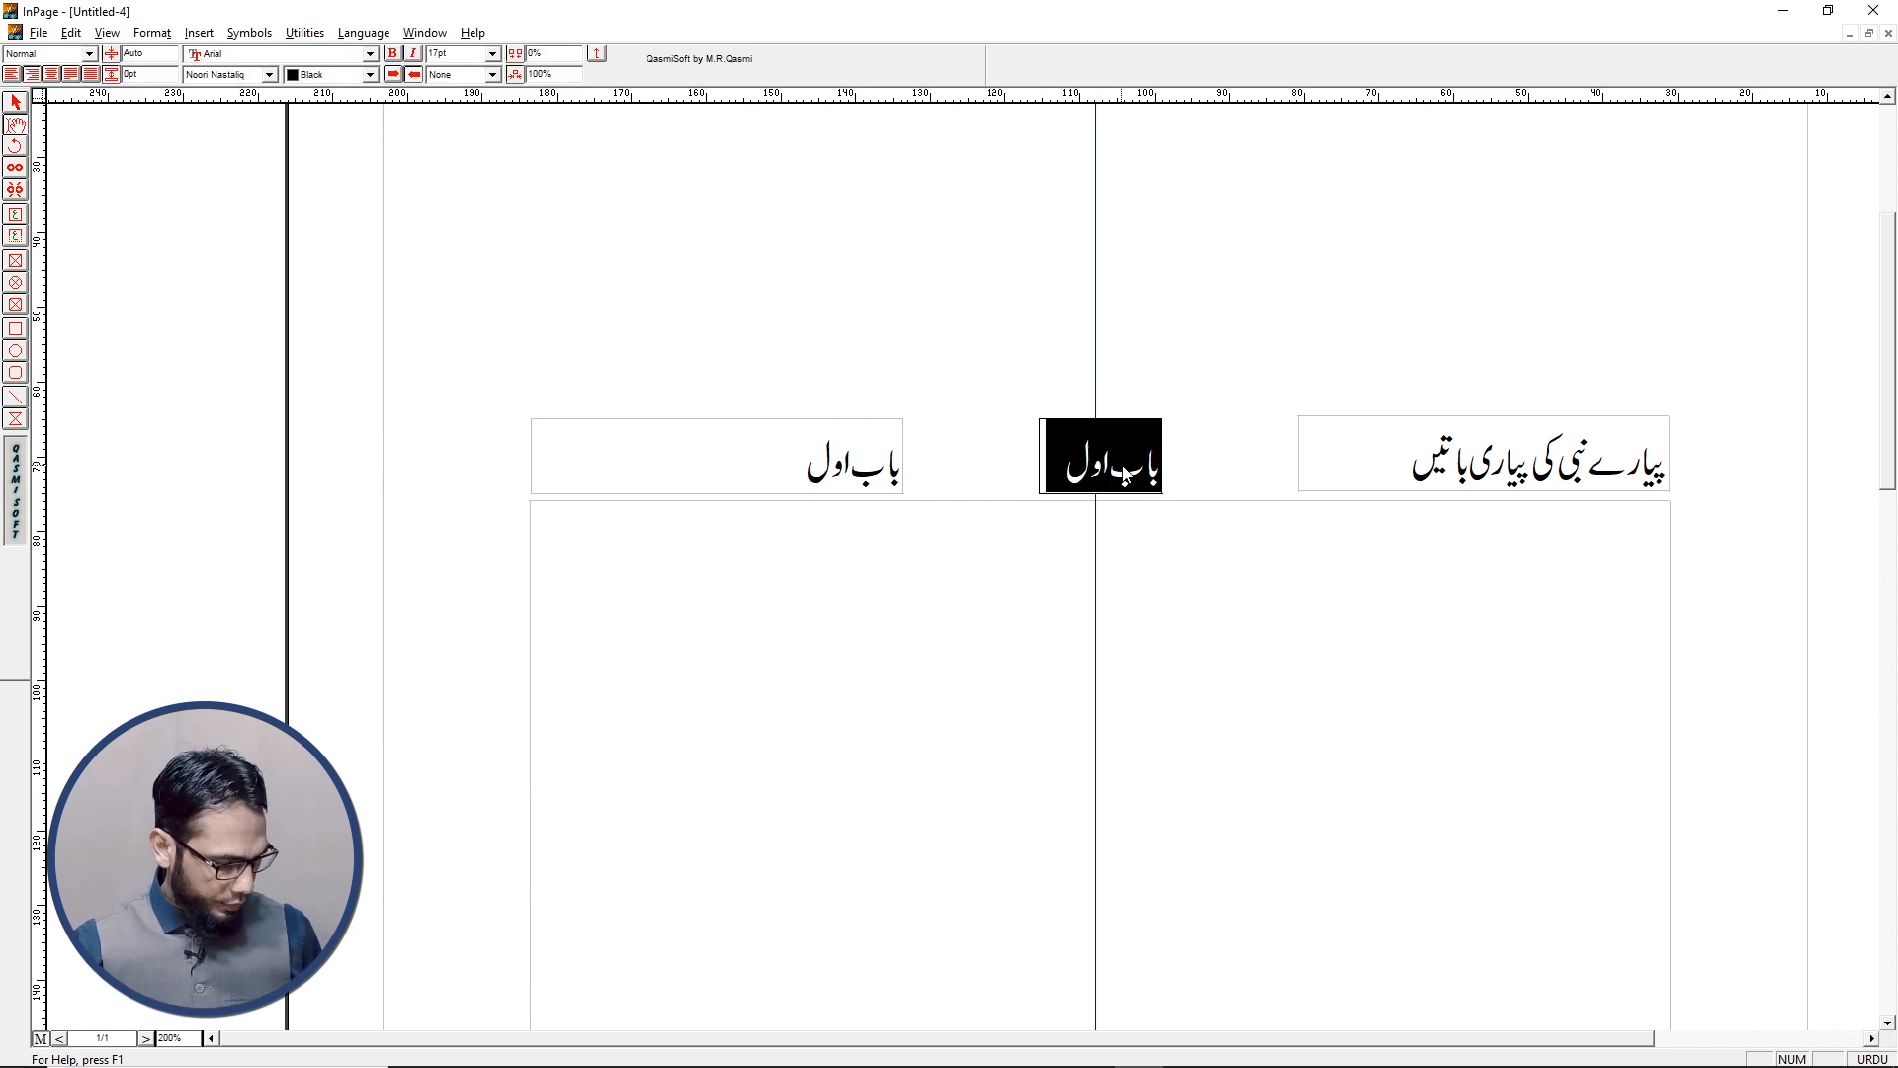
key("BackSpace")
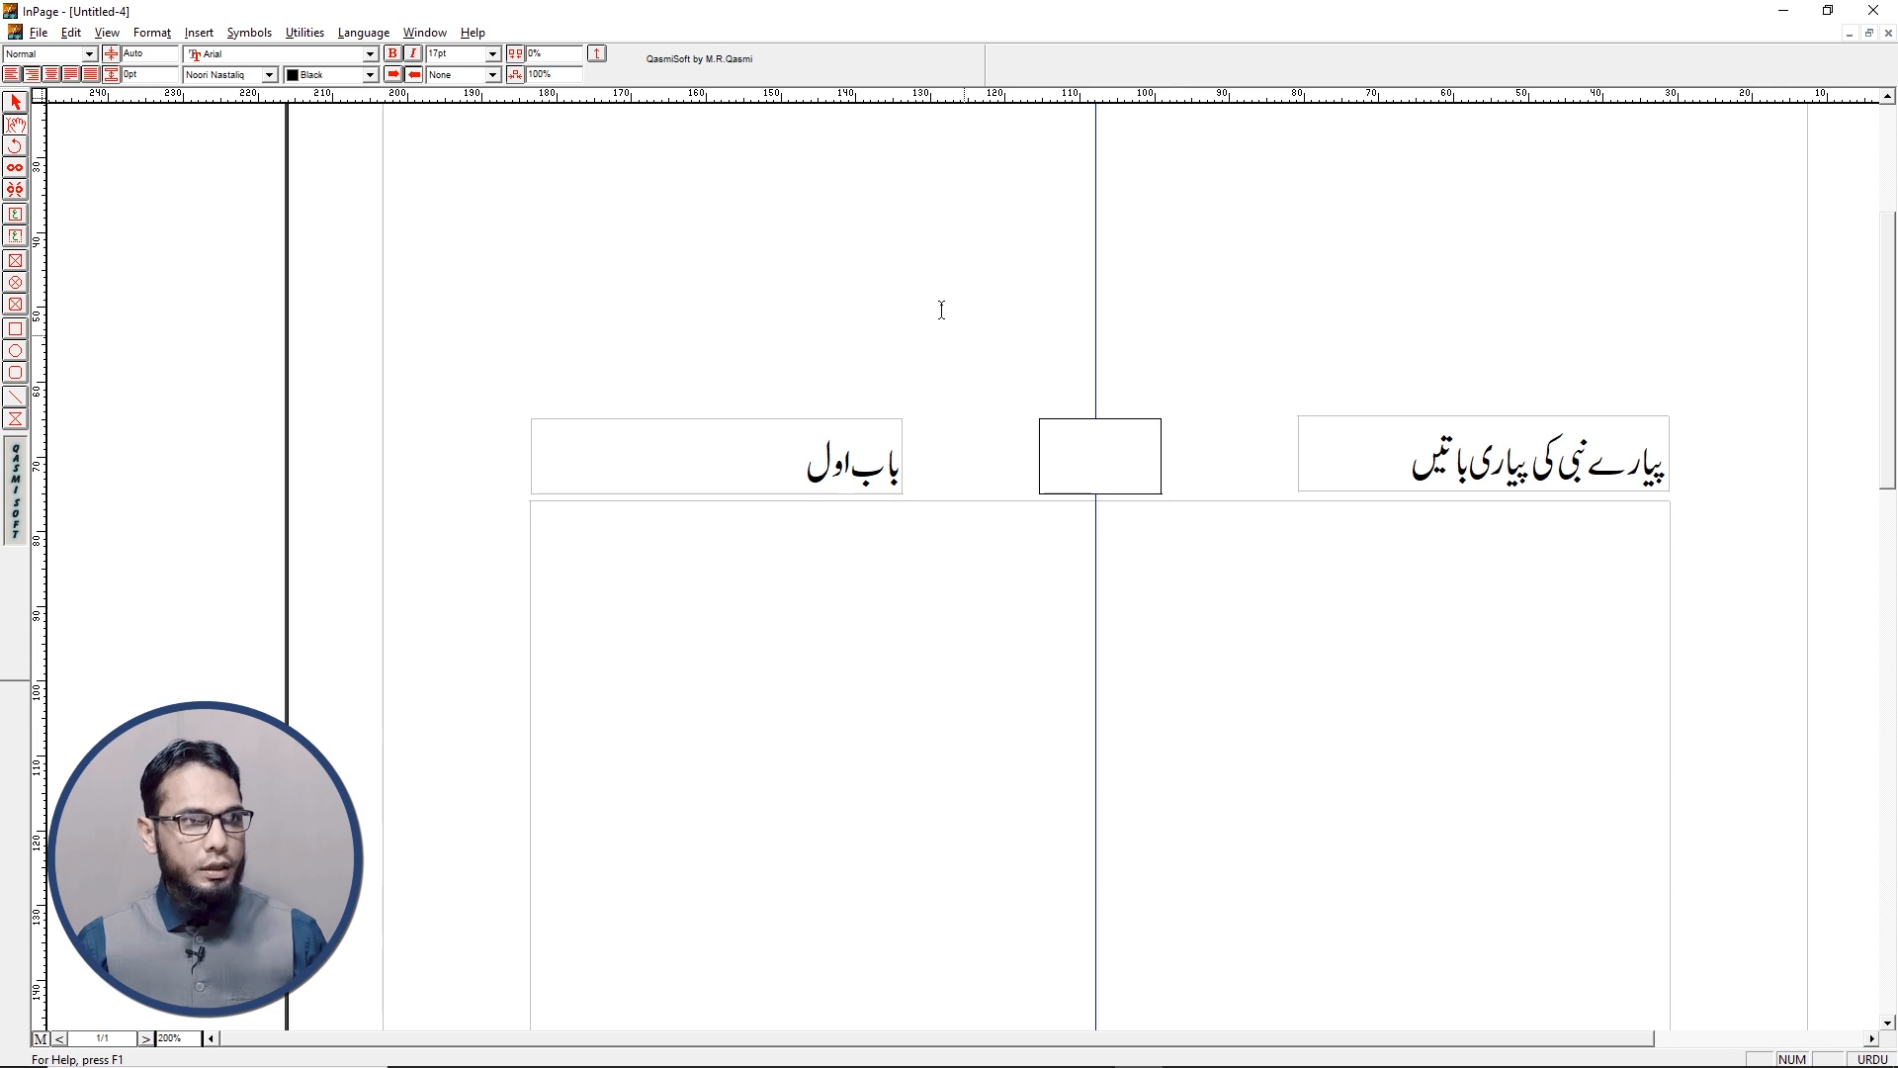
left_click(208, 36)
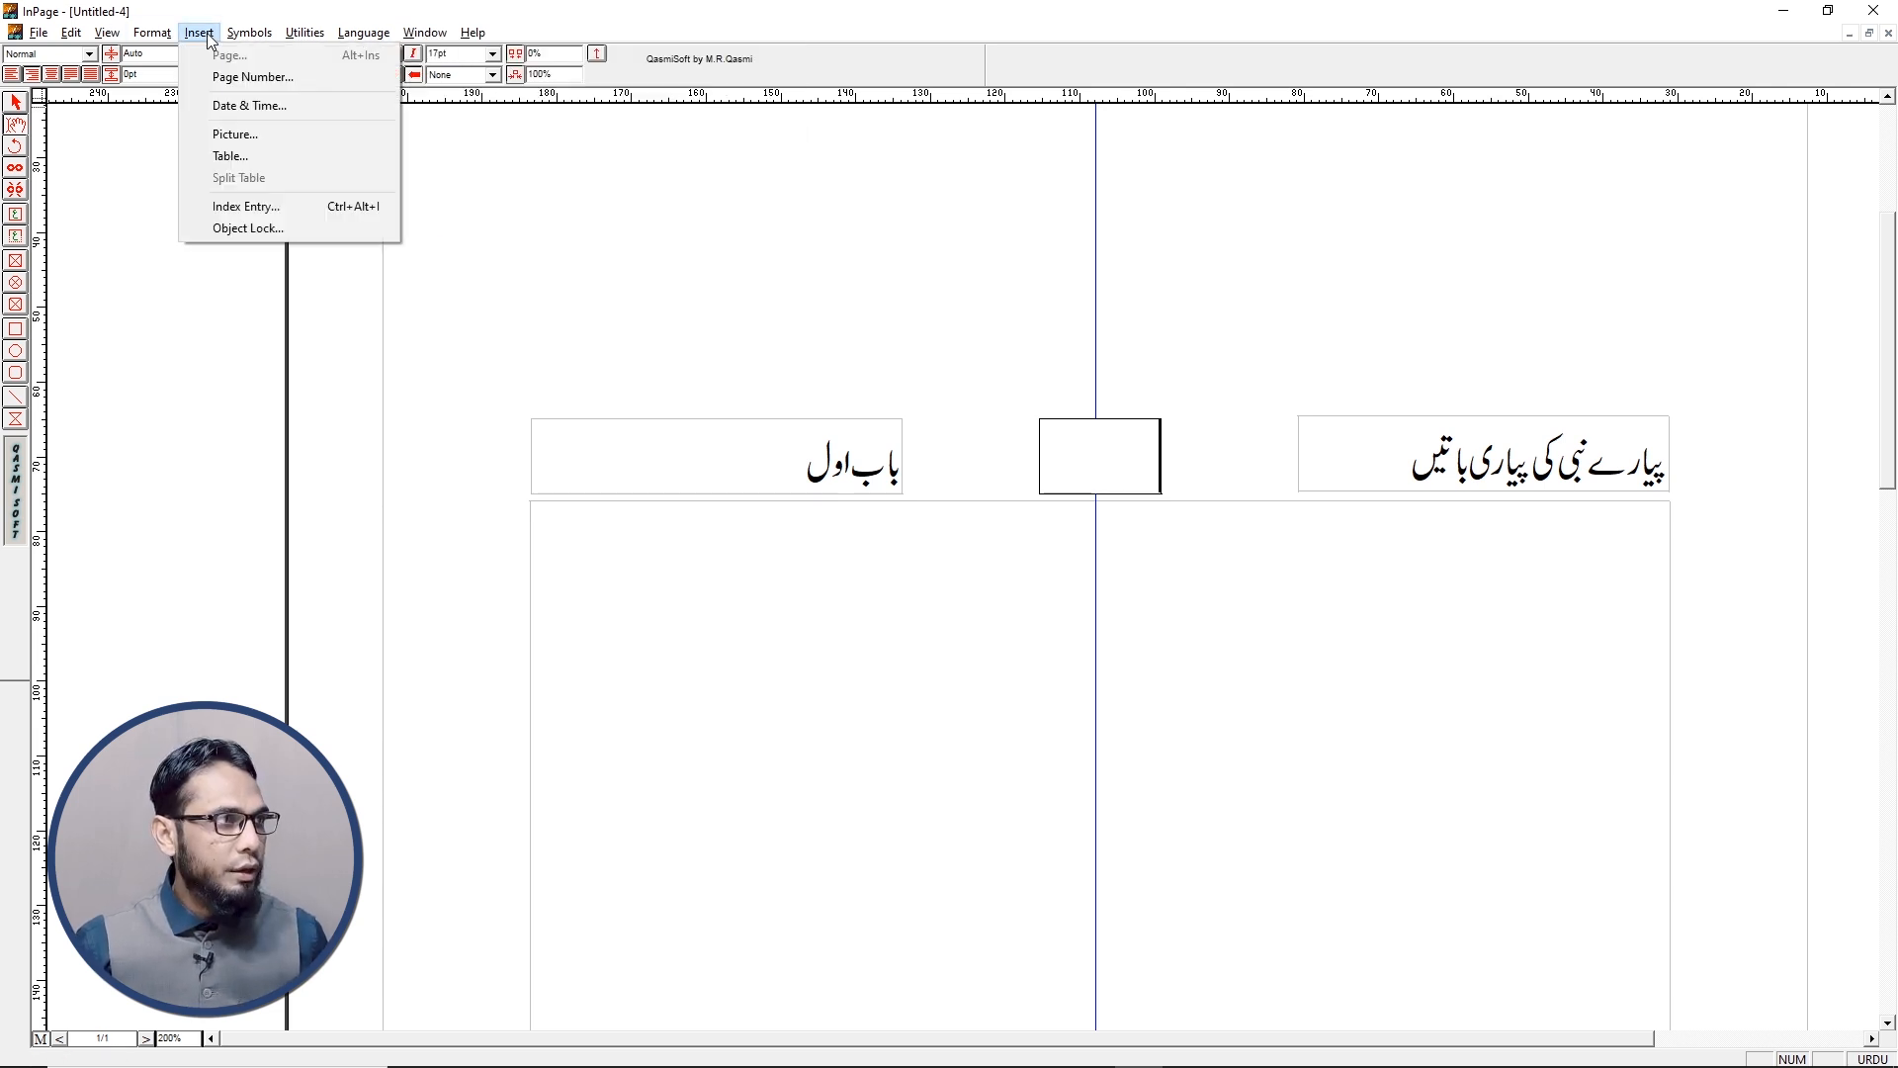
left_click(236, 79)
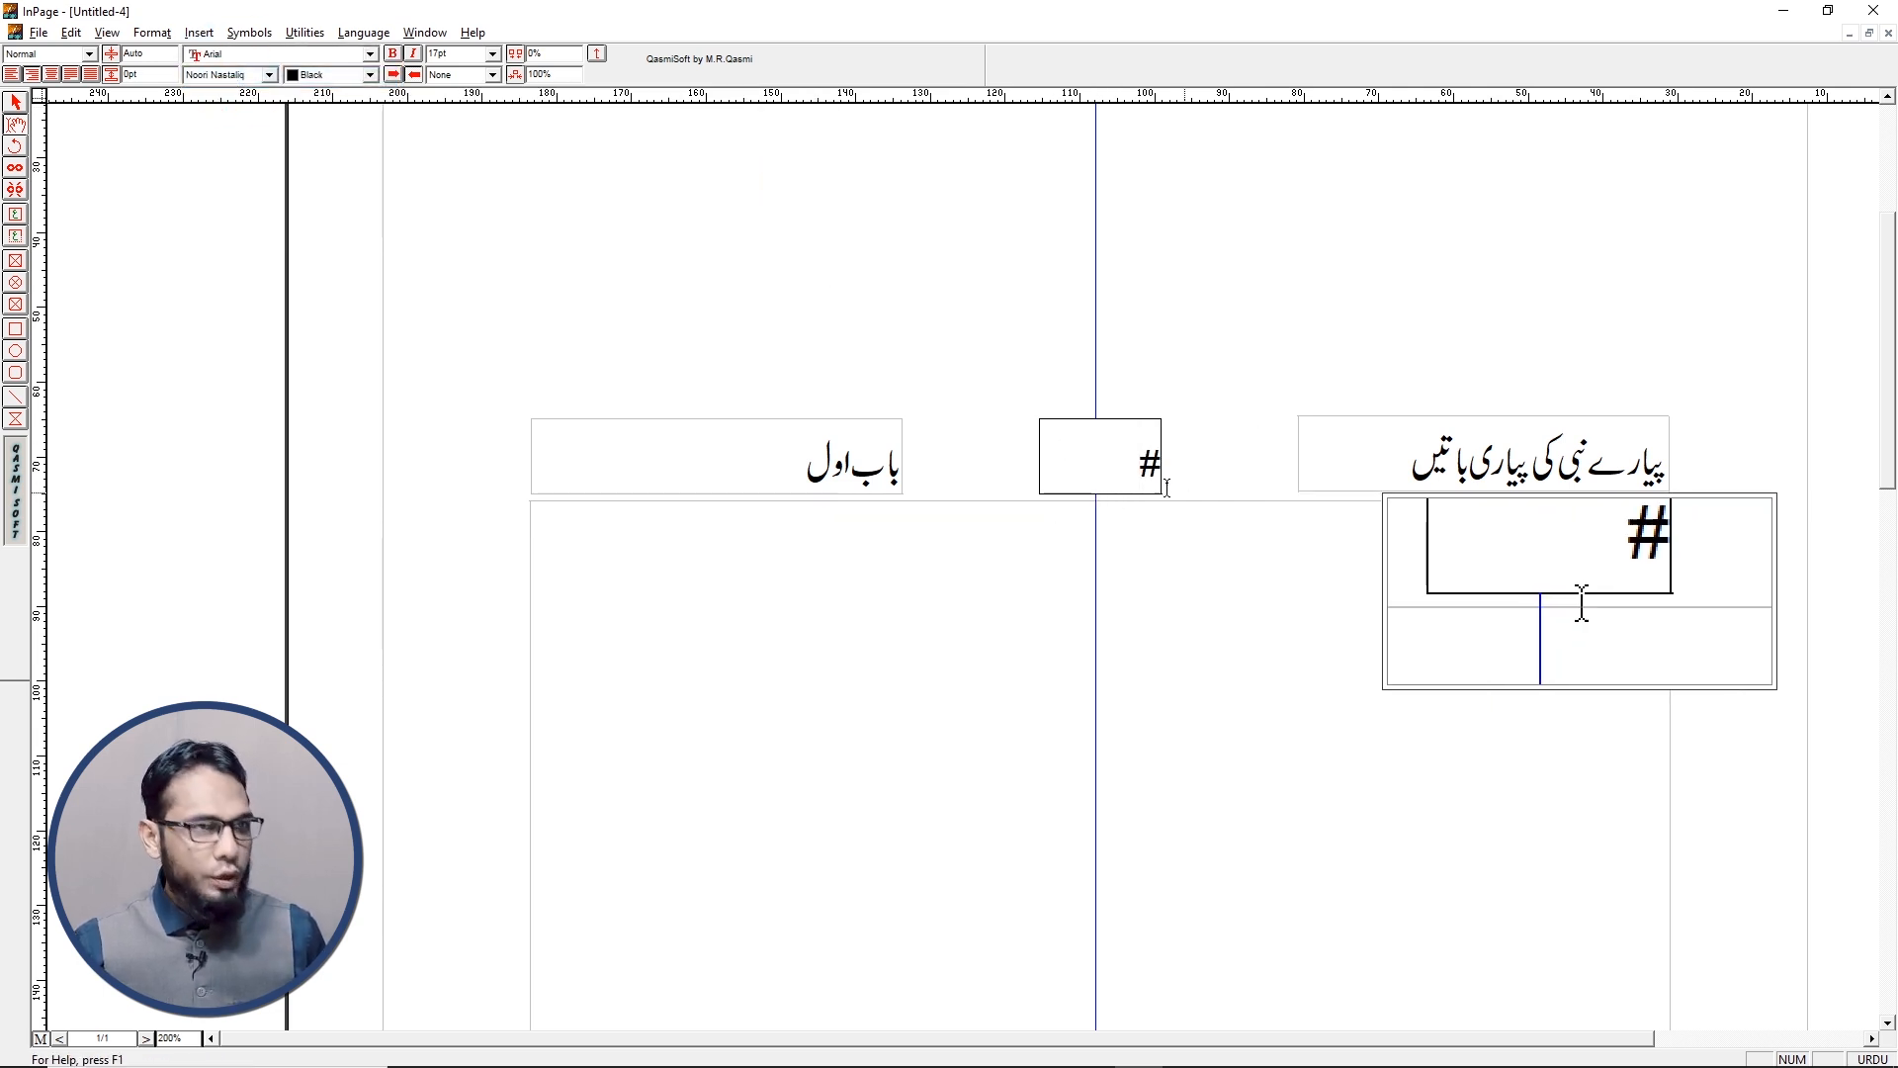
left_click(52, 75)
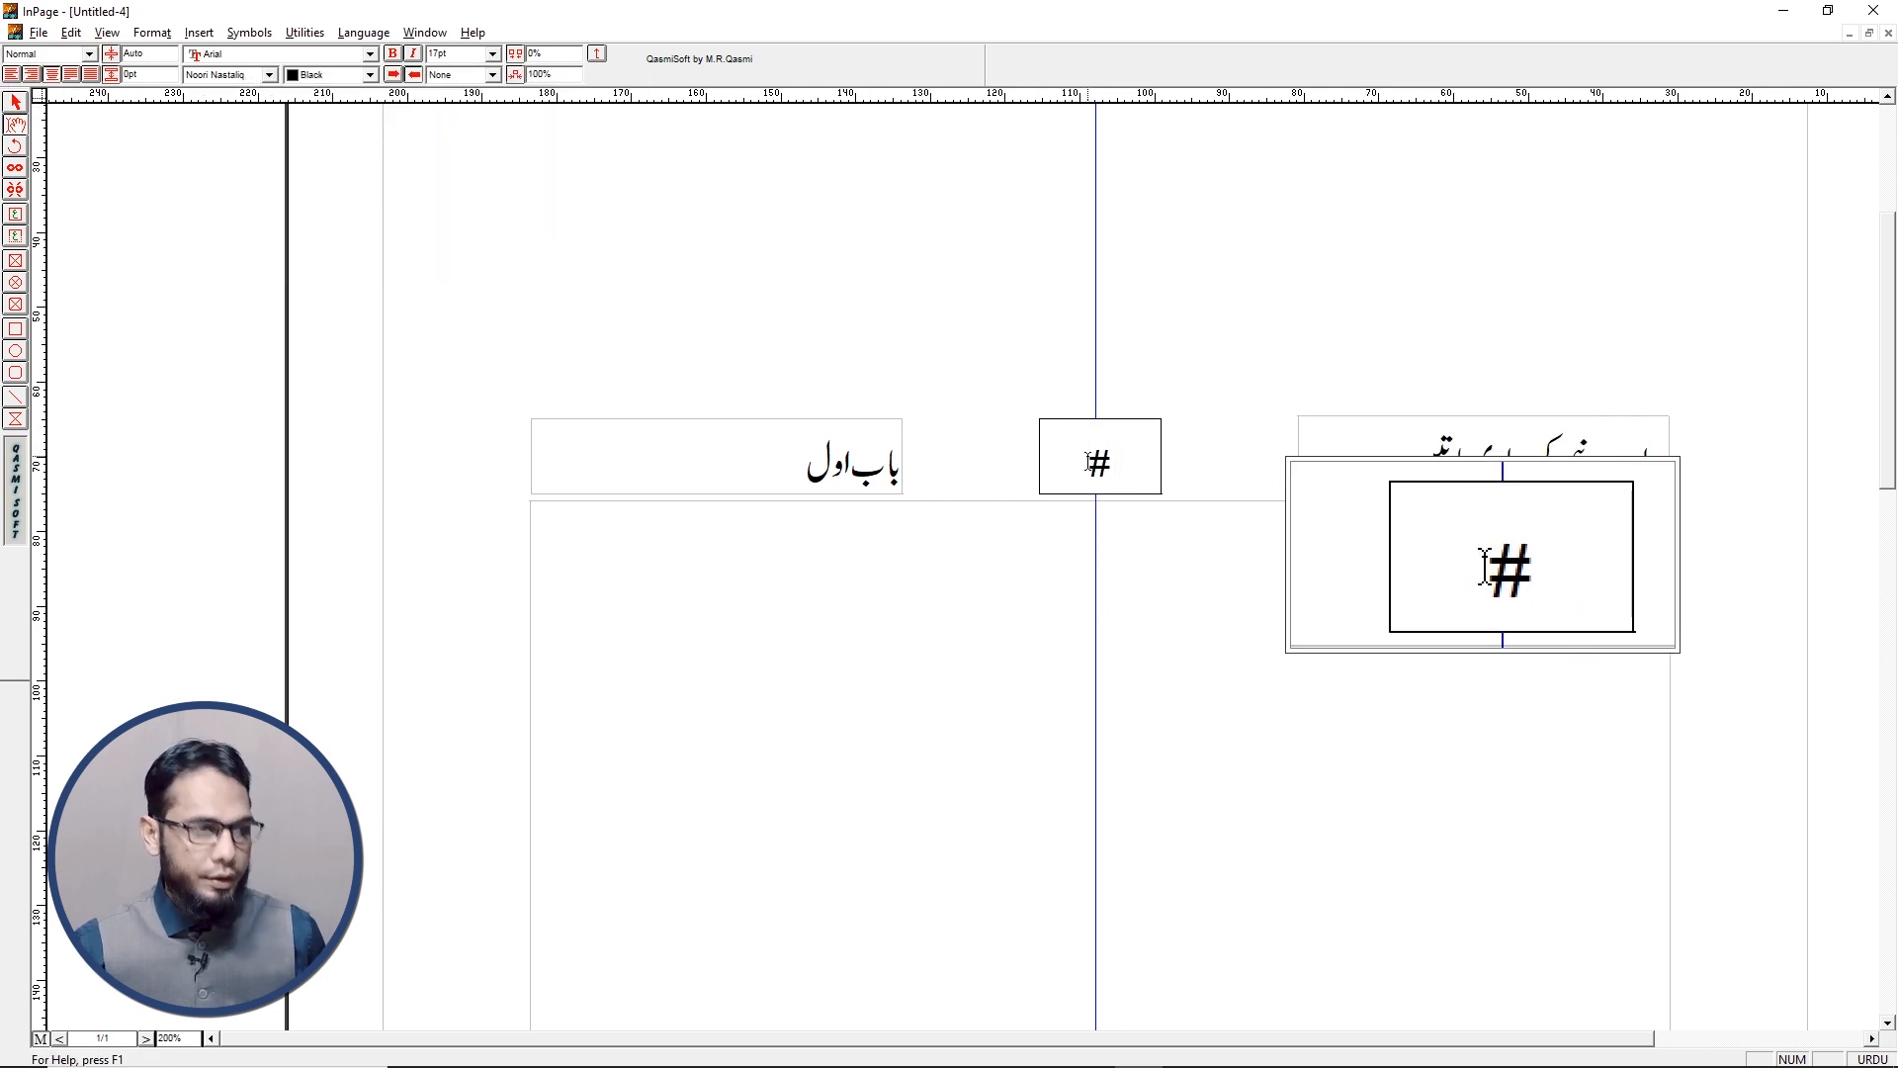
mouse_move(1082, 462)
left_mouse_down()
mouse_move(1118, 465)
mouse_move(1068, 464)
left_mouse_up()
left_click(1045, 541)
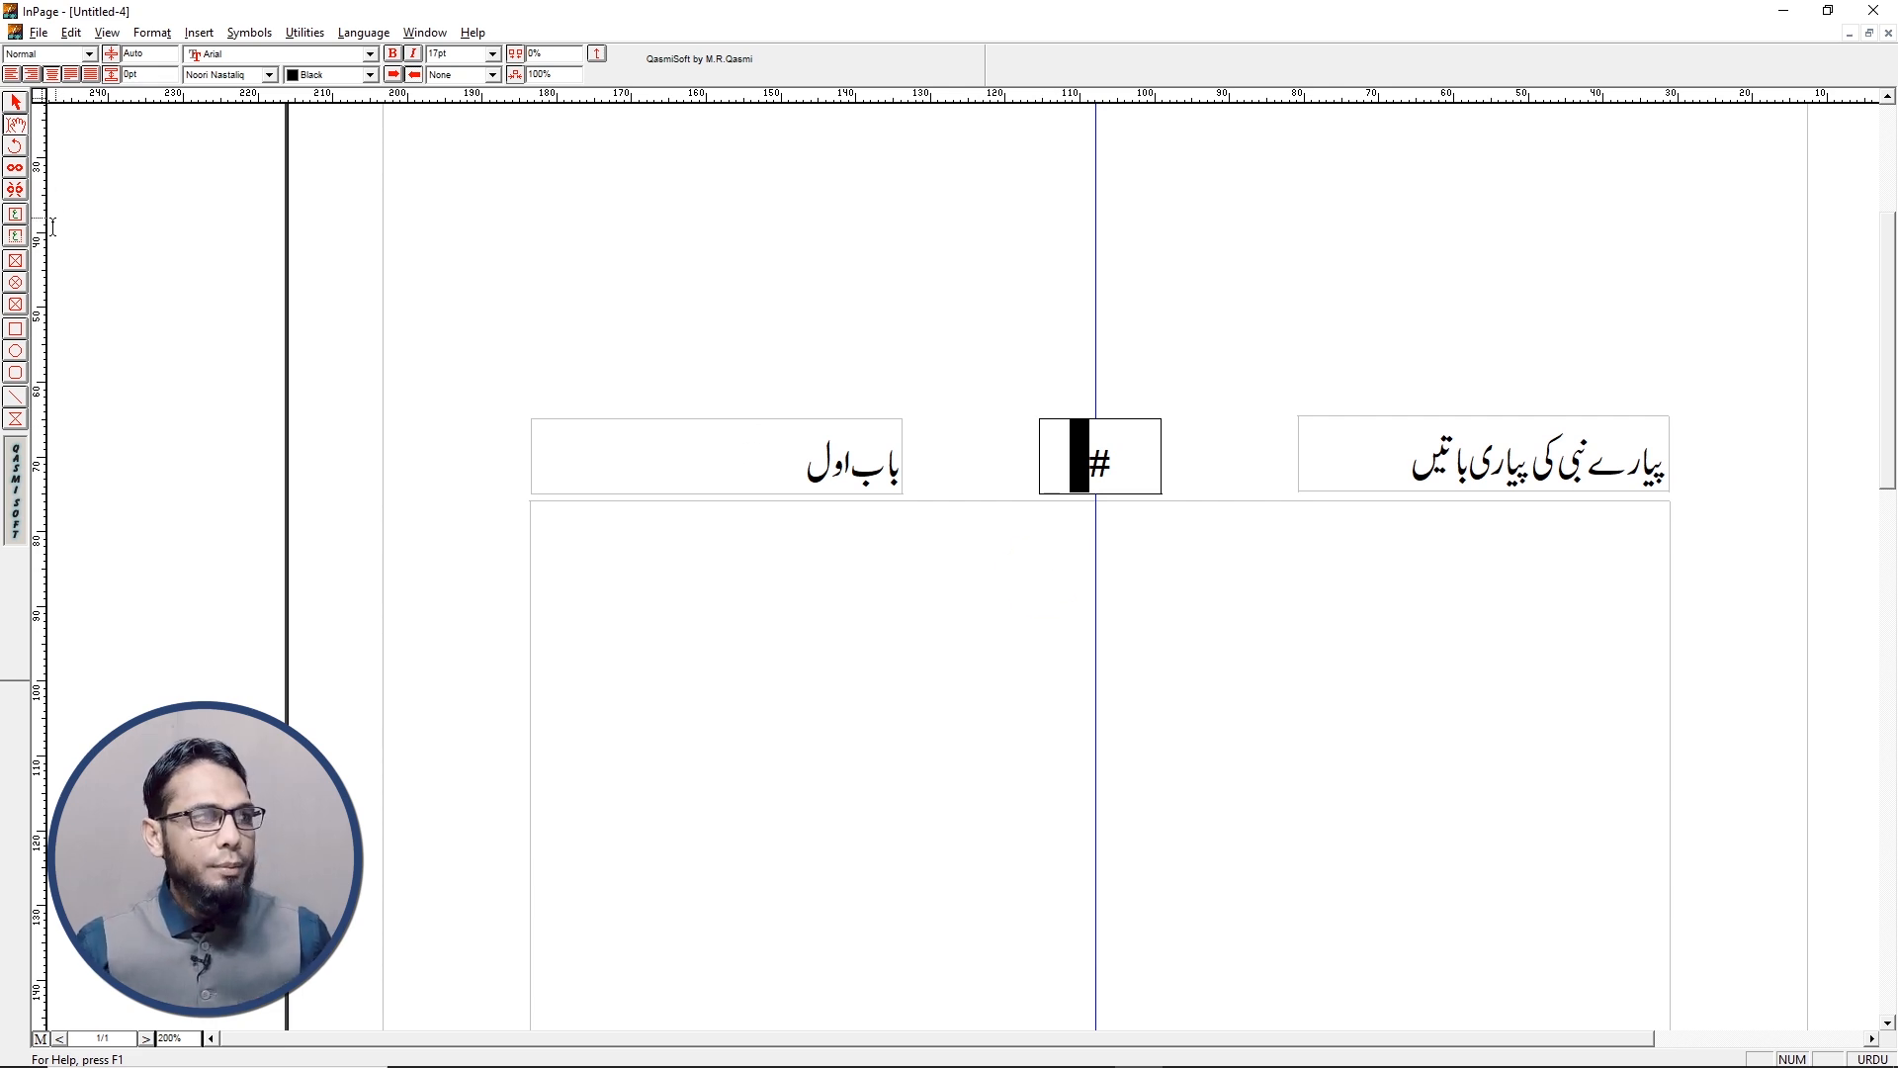
Draw a horizontal line about 152 mm long along the main frame's upper edge and set its thickness to 3 pt
left_click(15, 398)
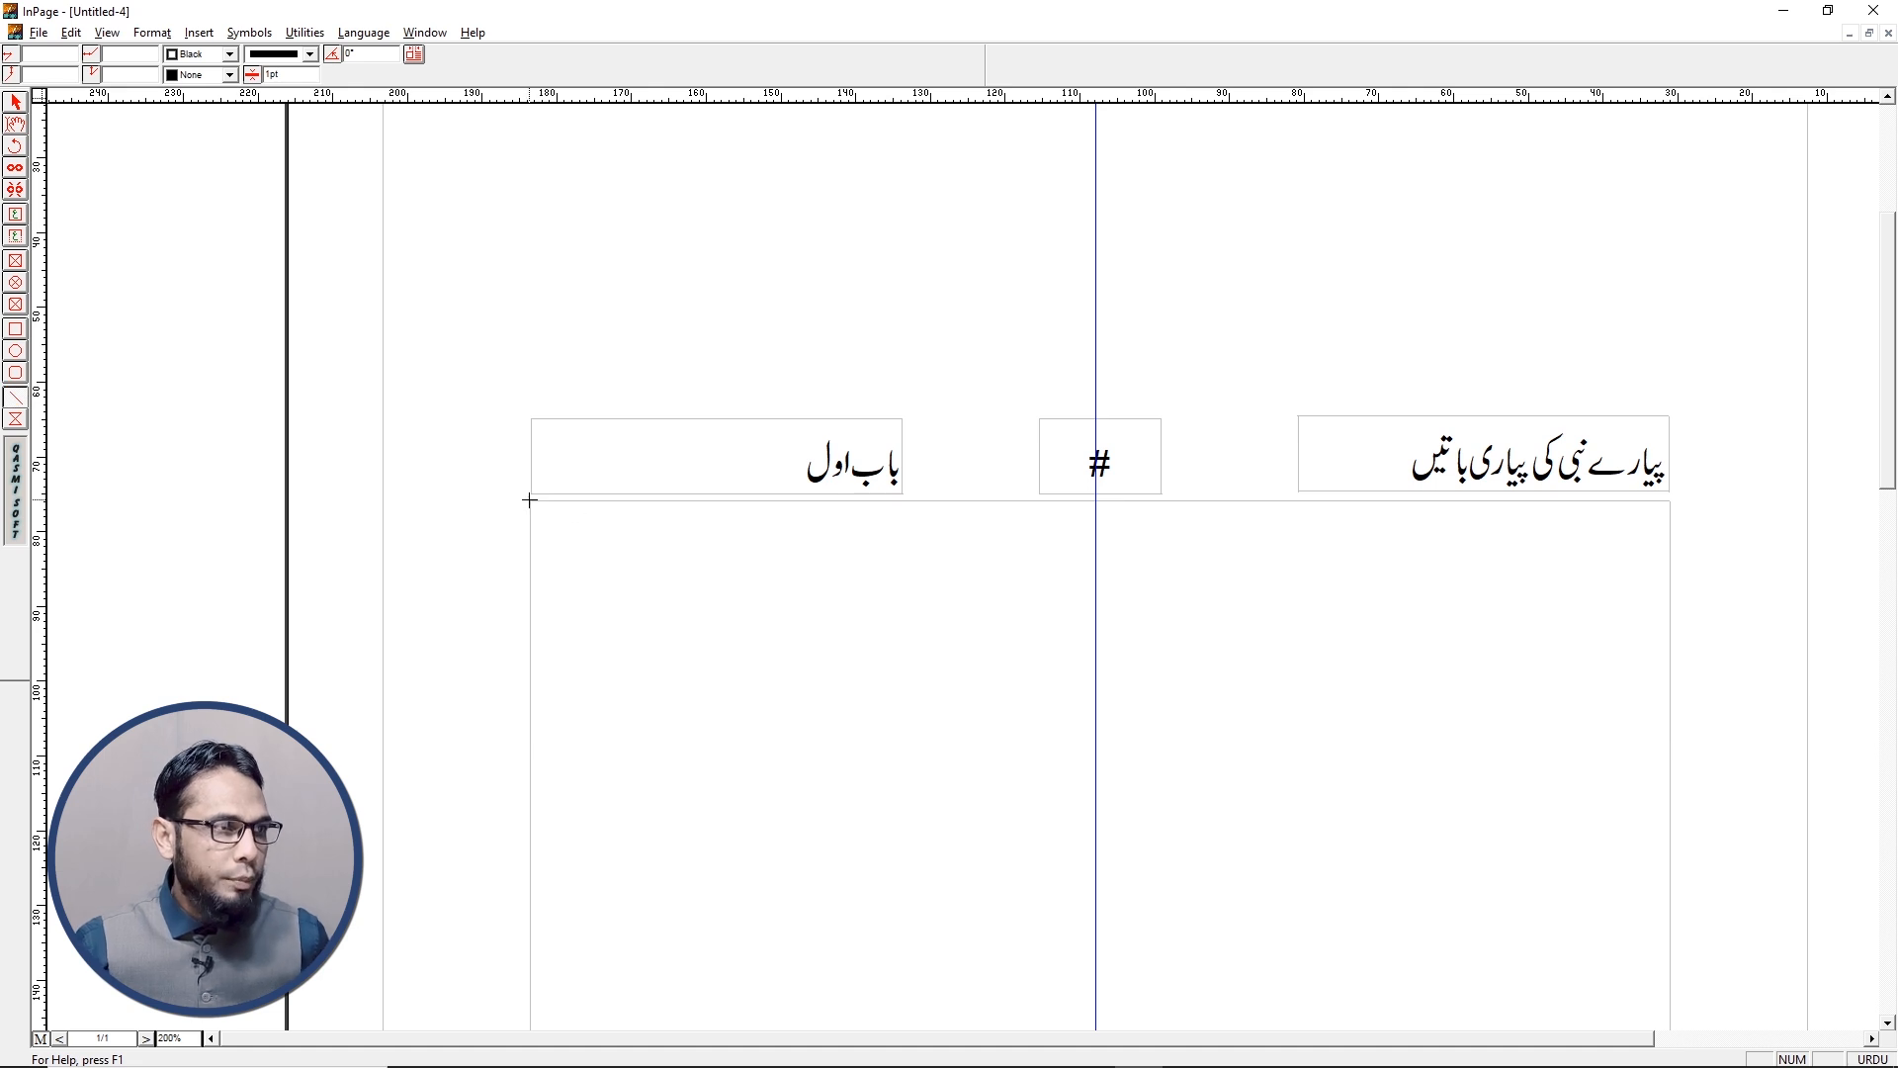
left_click_drag(769, 510, 1667, 532)
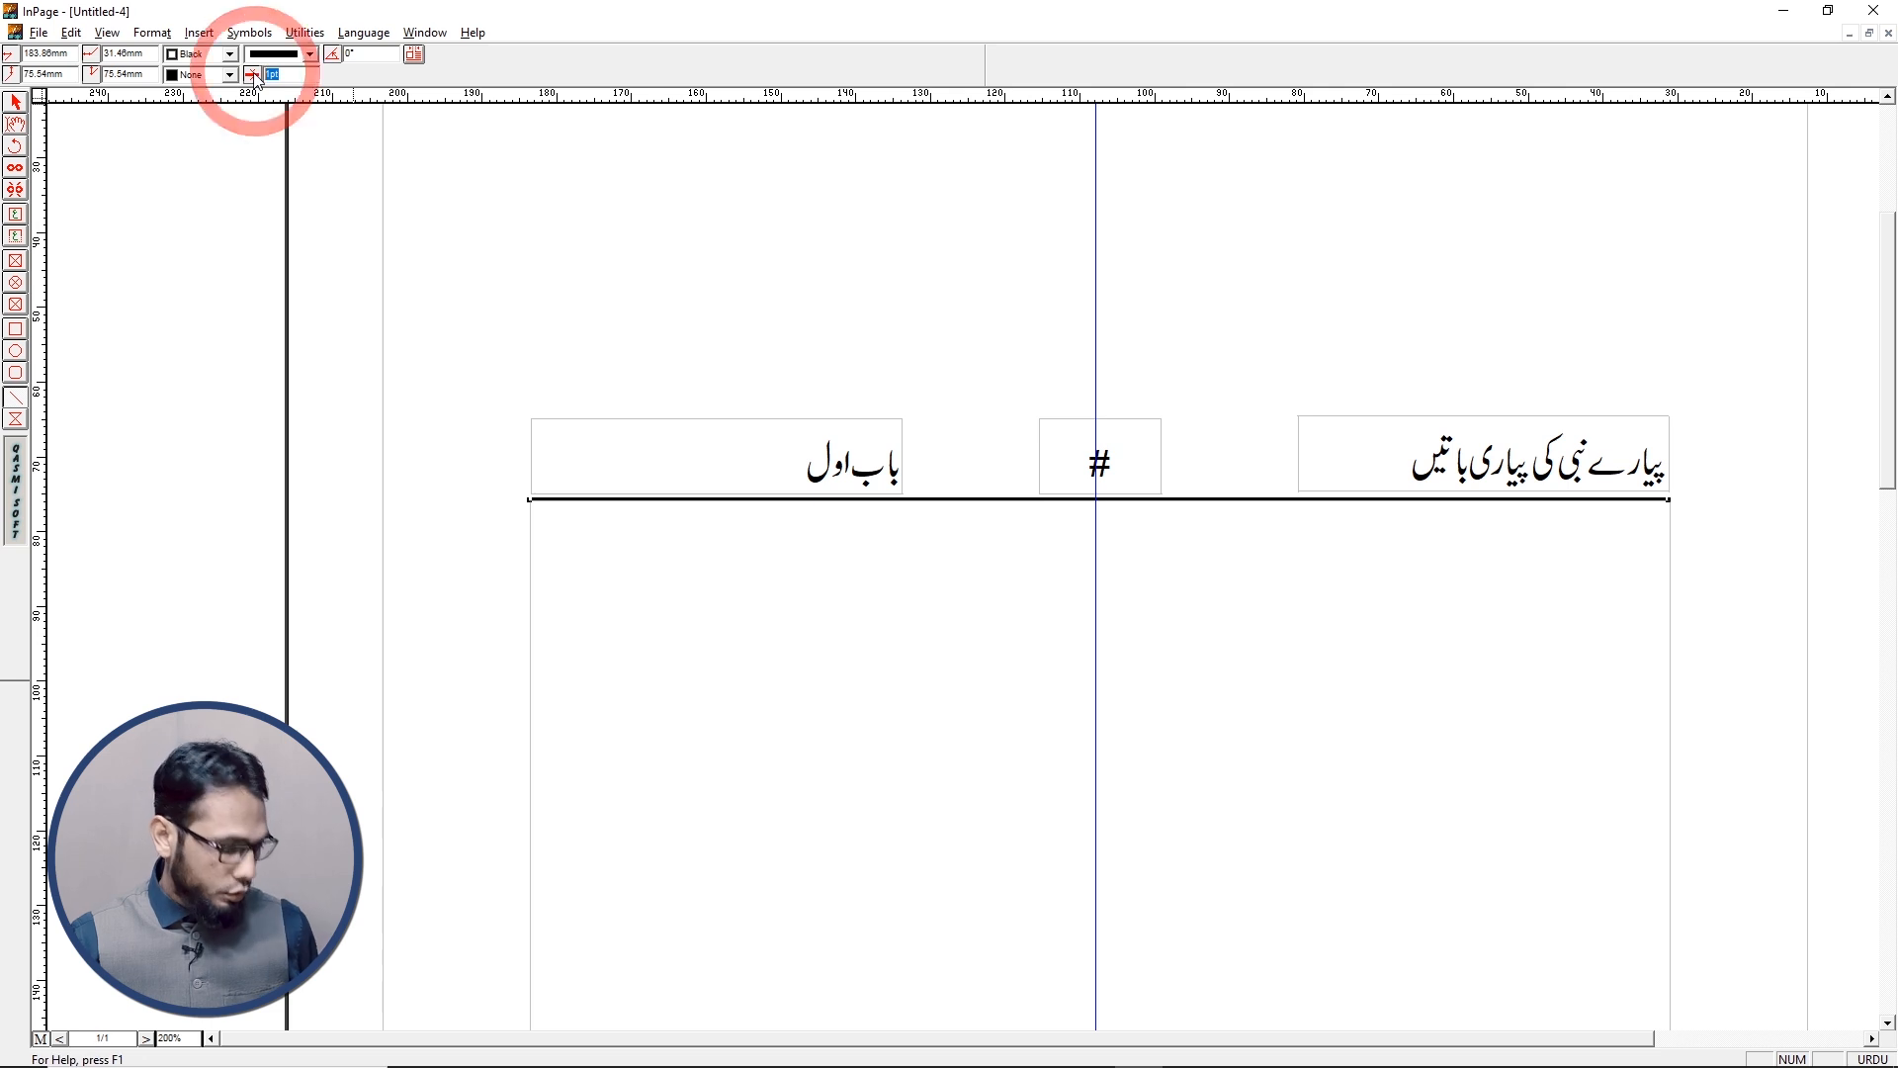
type("3")
key("Return")
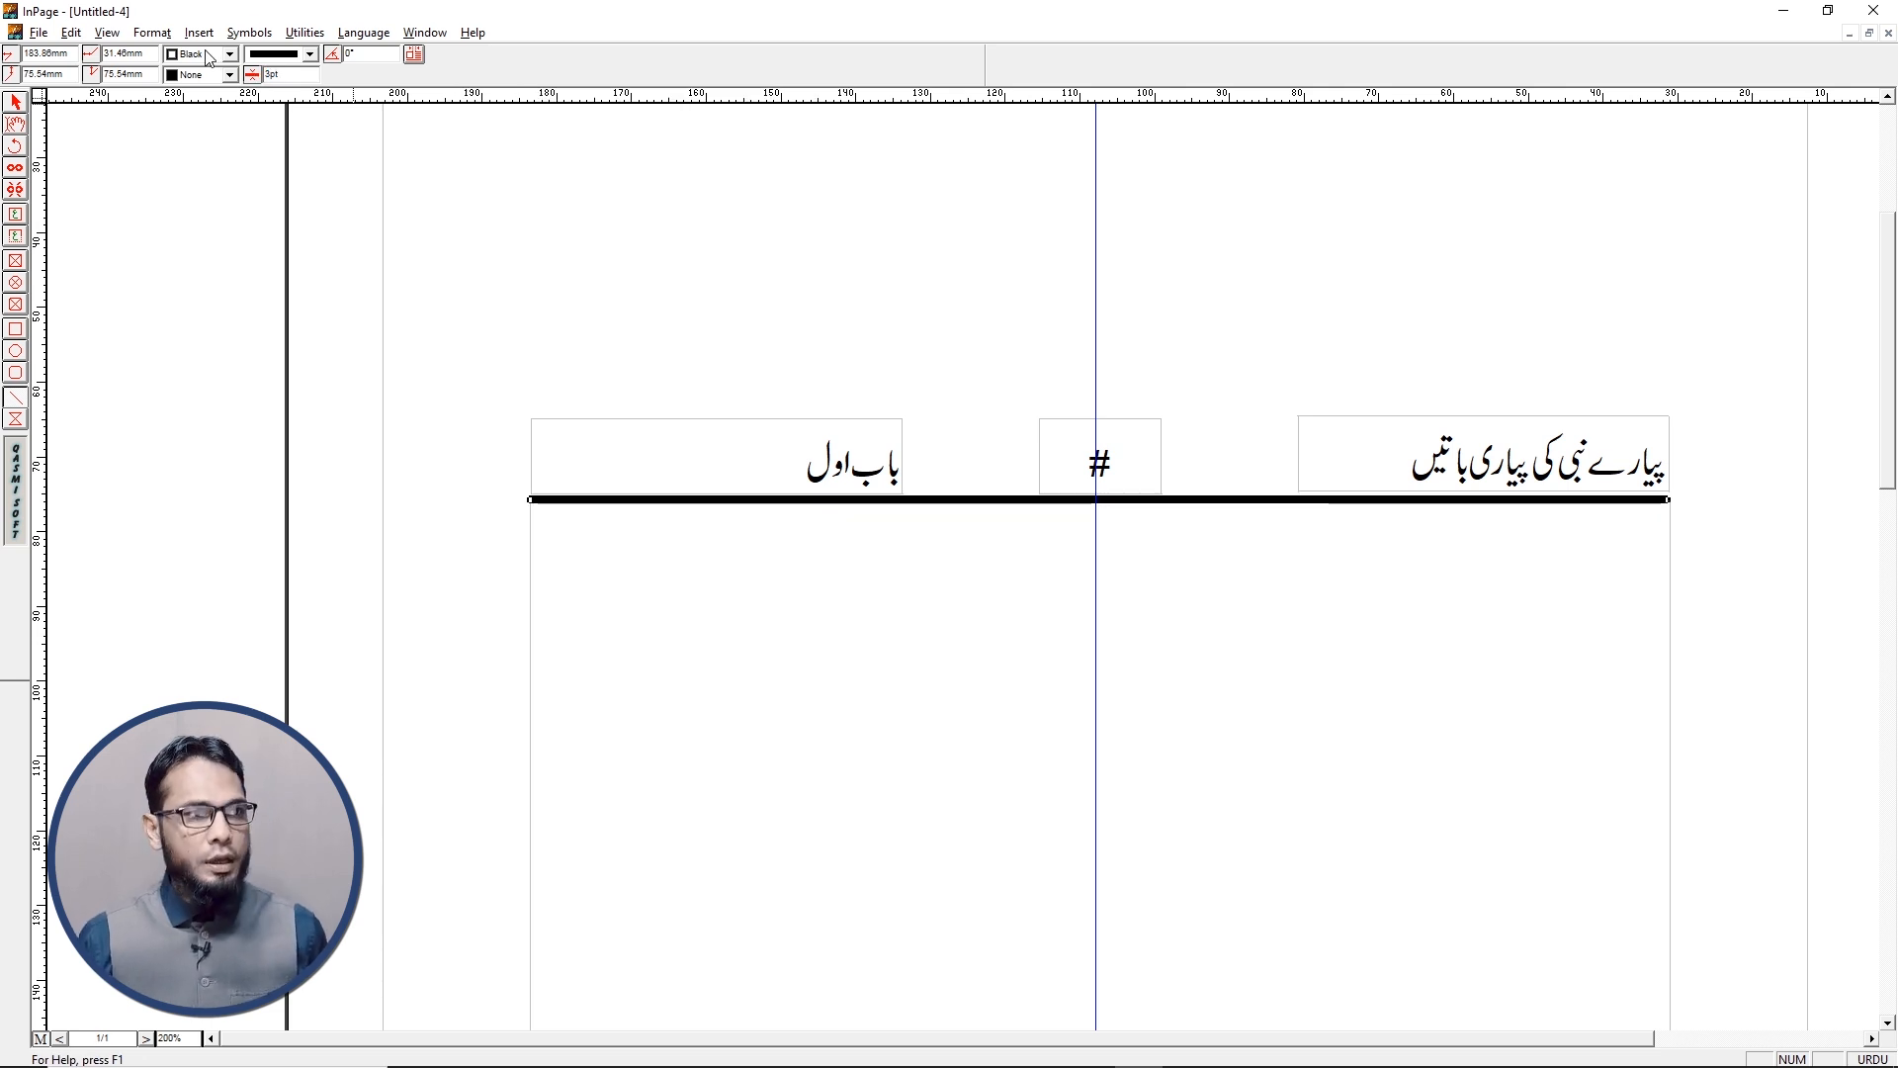
Change the header line's style to the double line
left_click(313, 74)
scroll(312, 118, "down", 2)
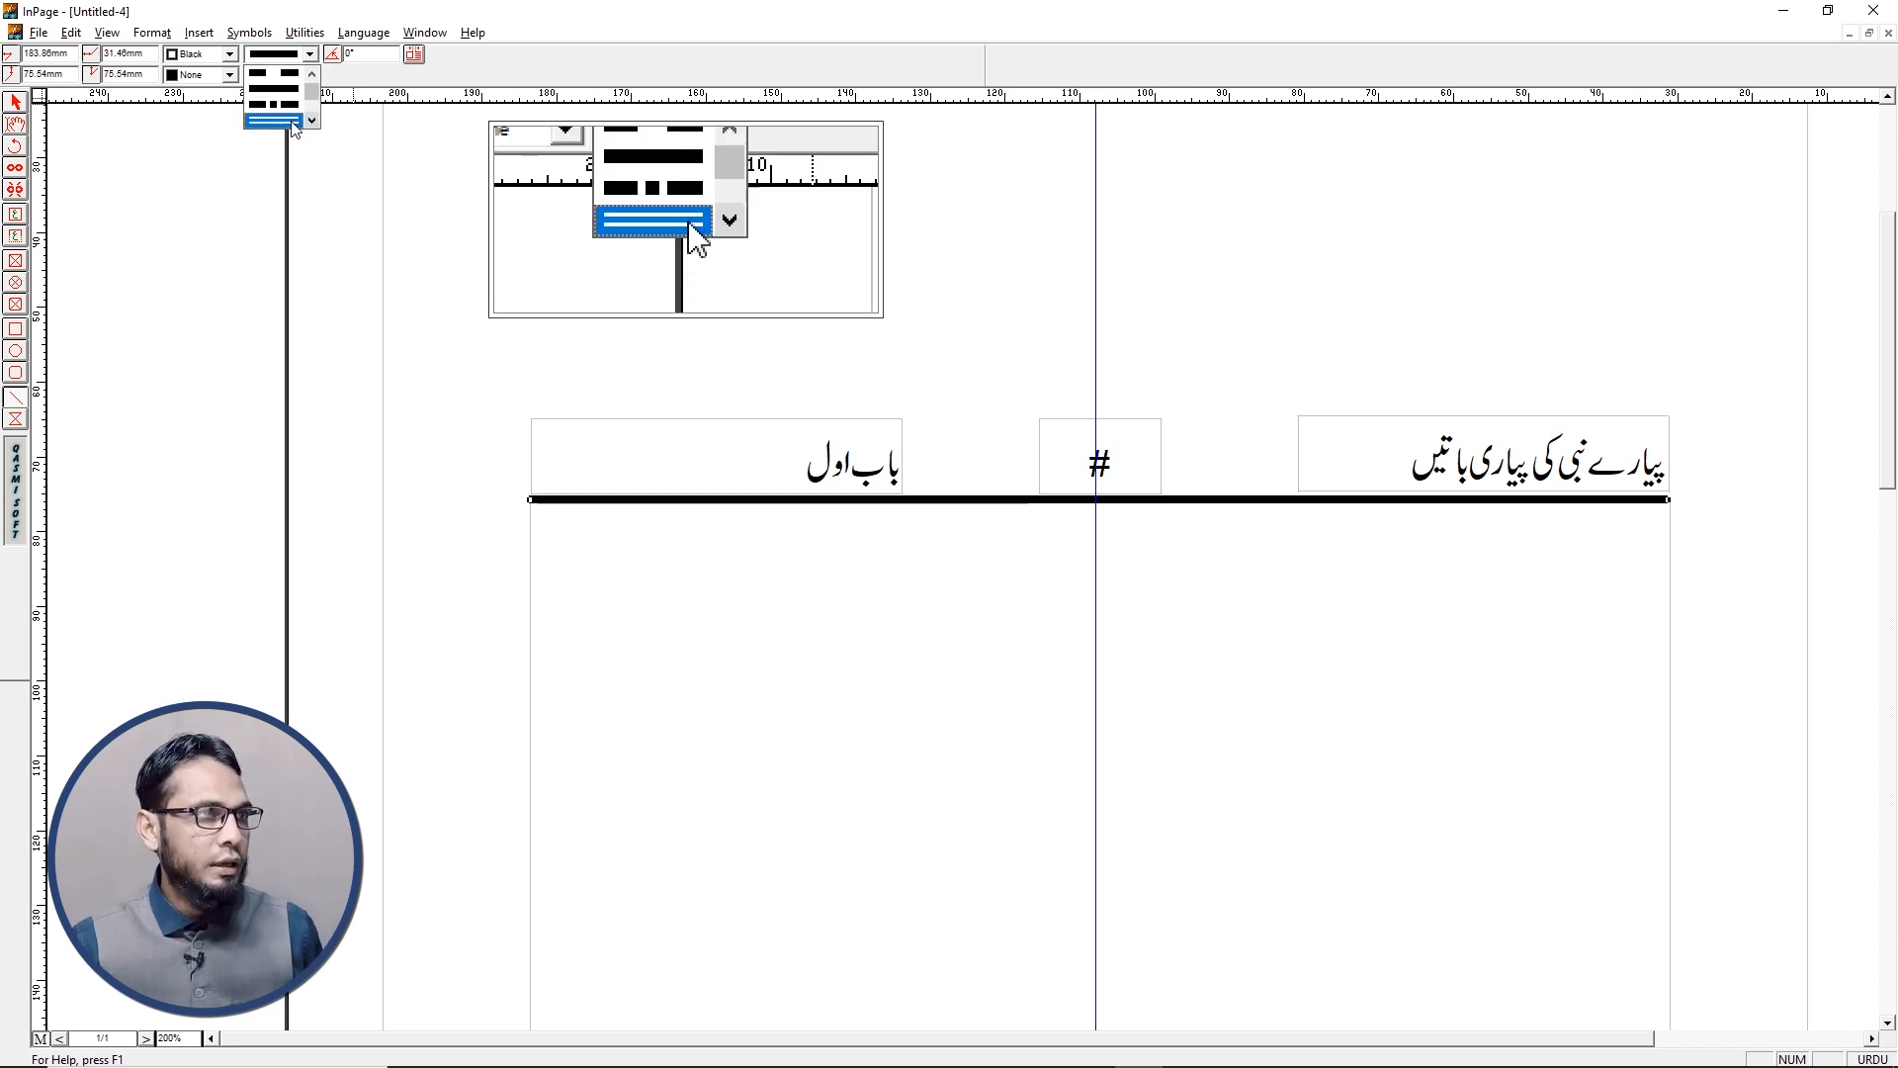
left_click(296, 121)
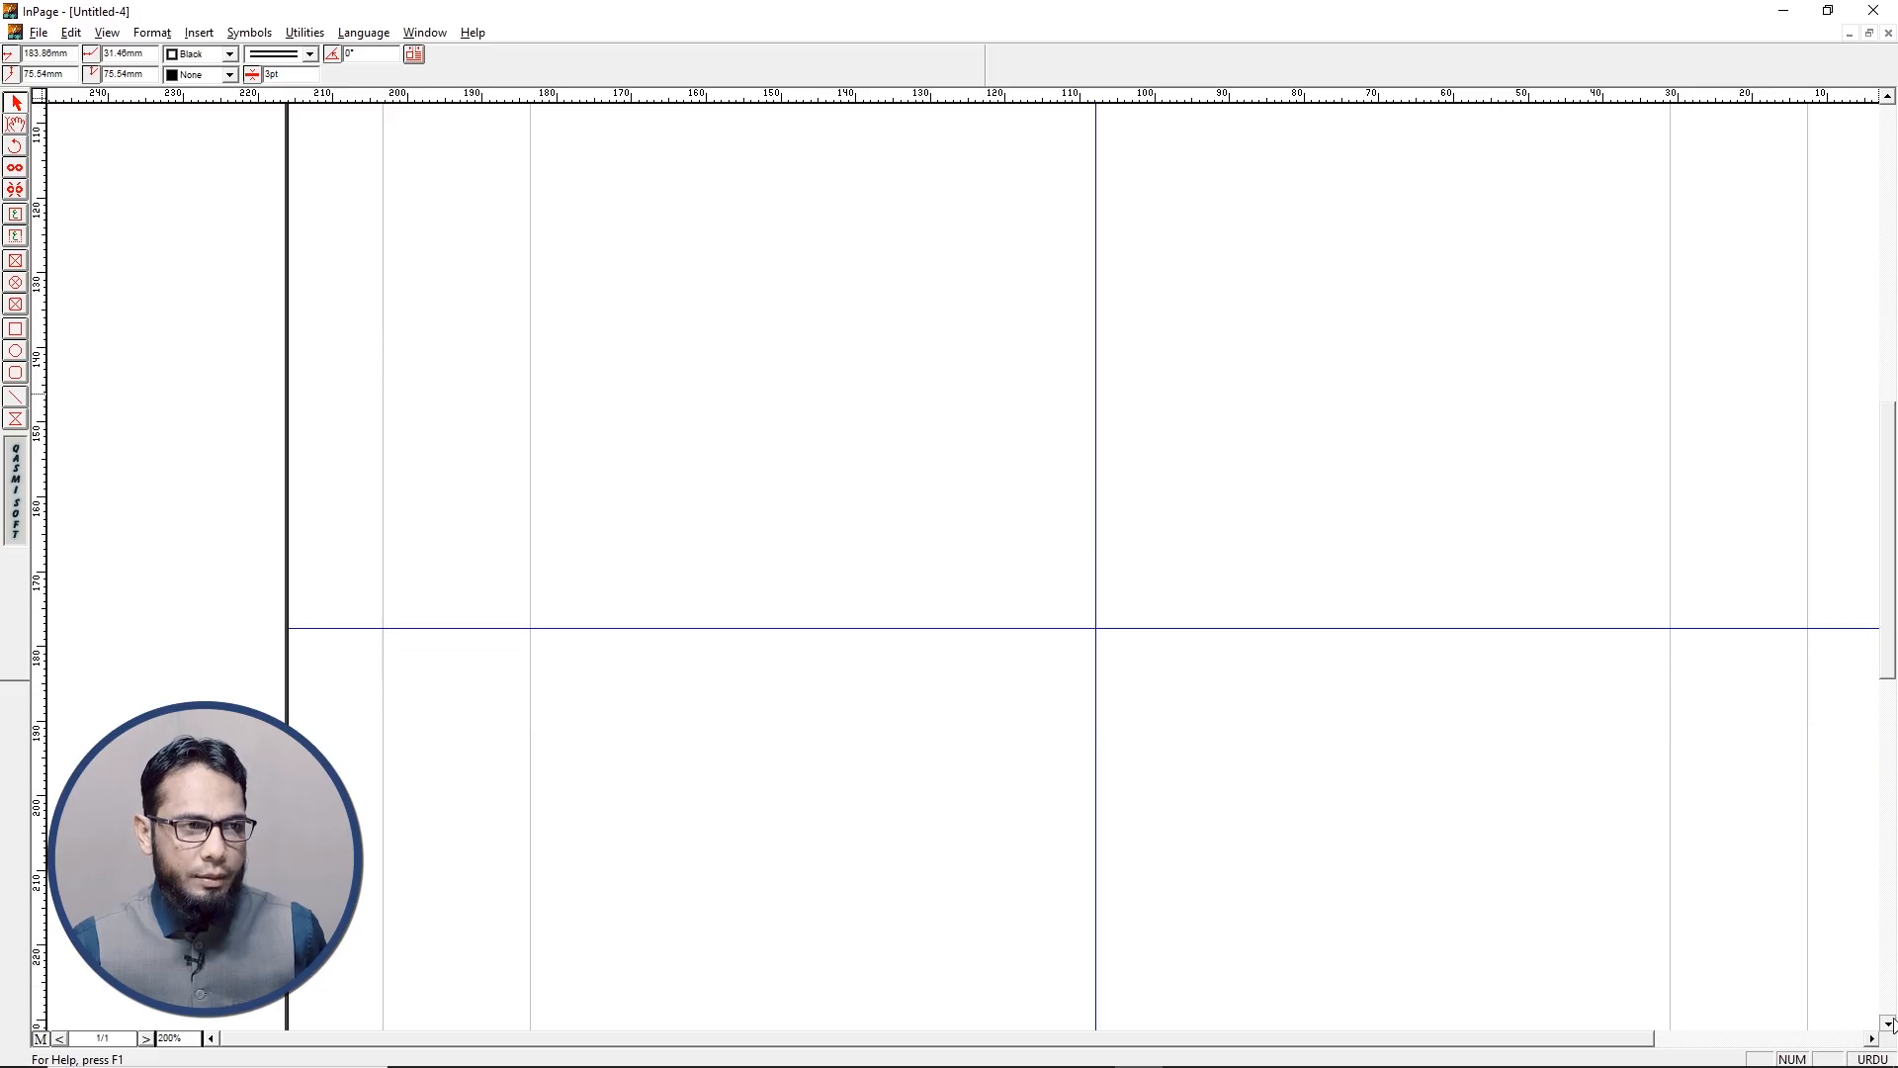
Draw a horizontal line about 152 mm long along the lower edge of the main text frame
left_click(1889, 1024)
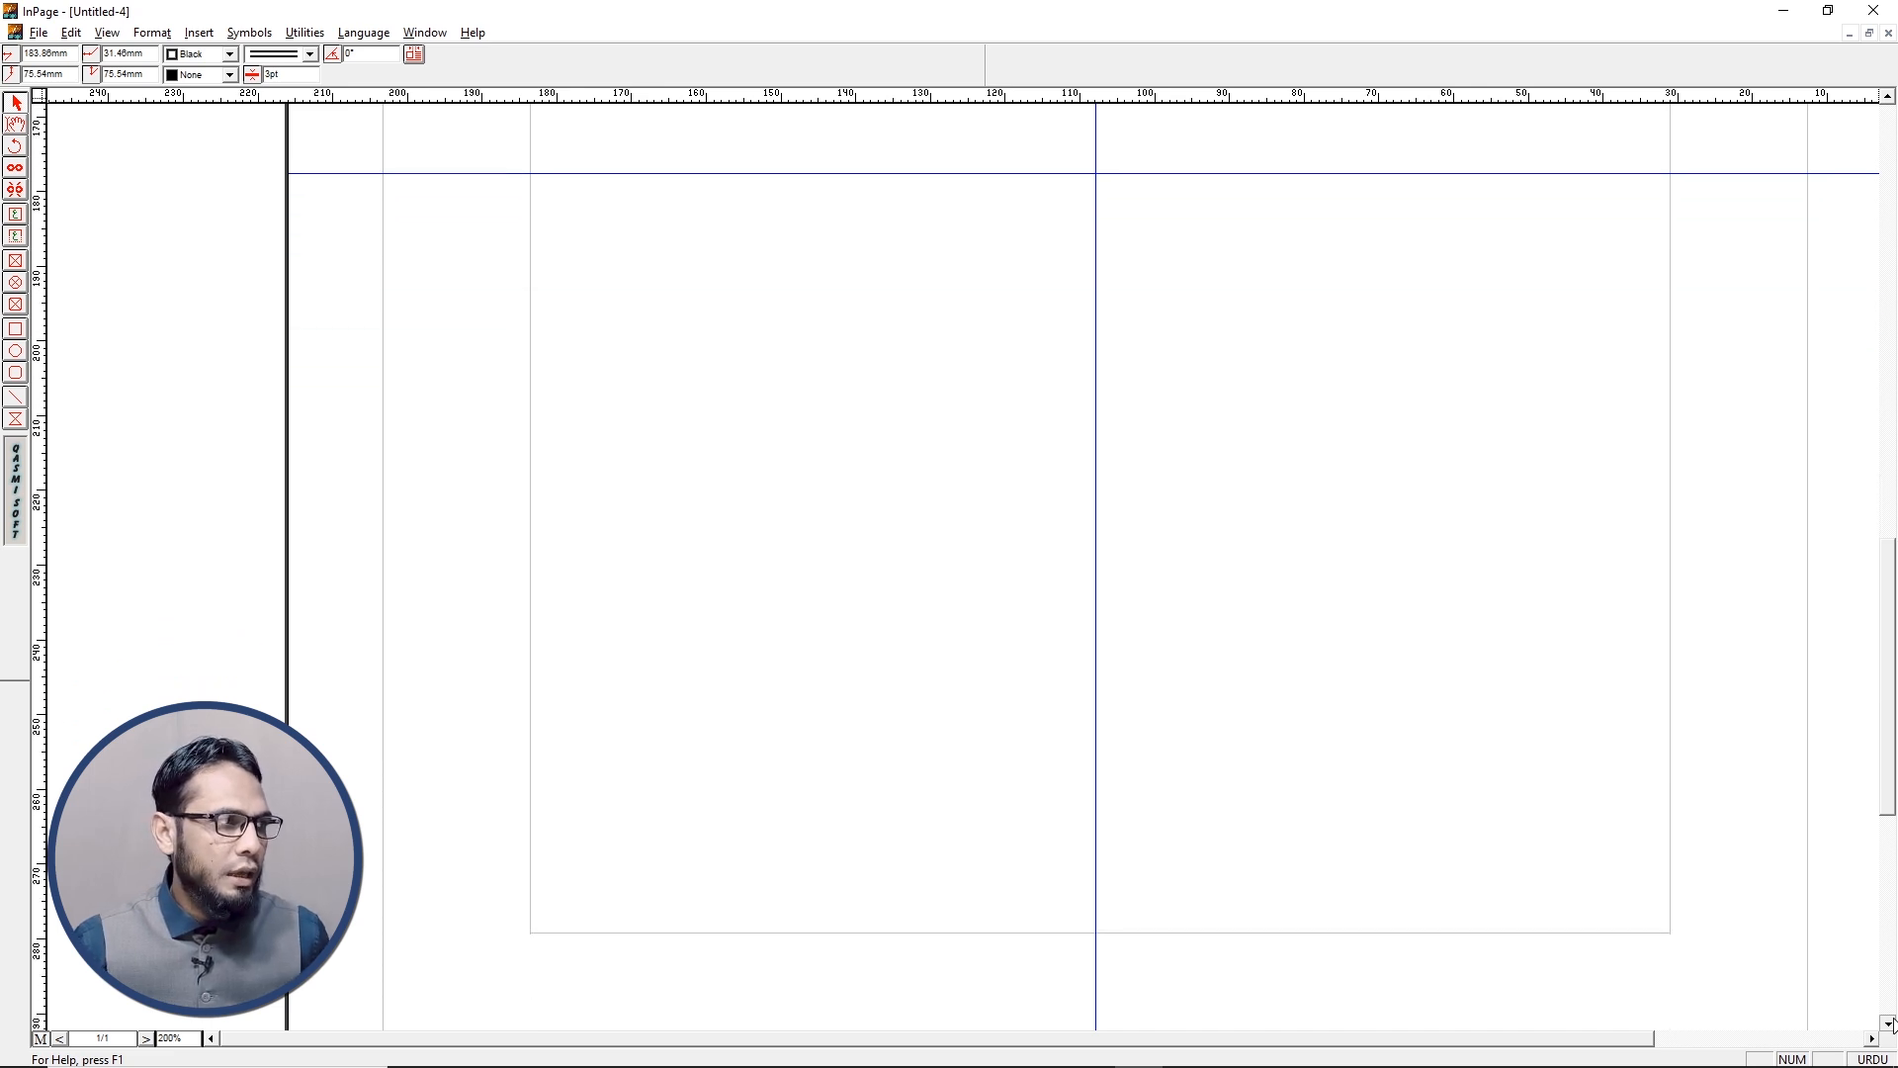
left_click(15, 396)
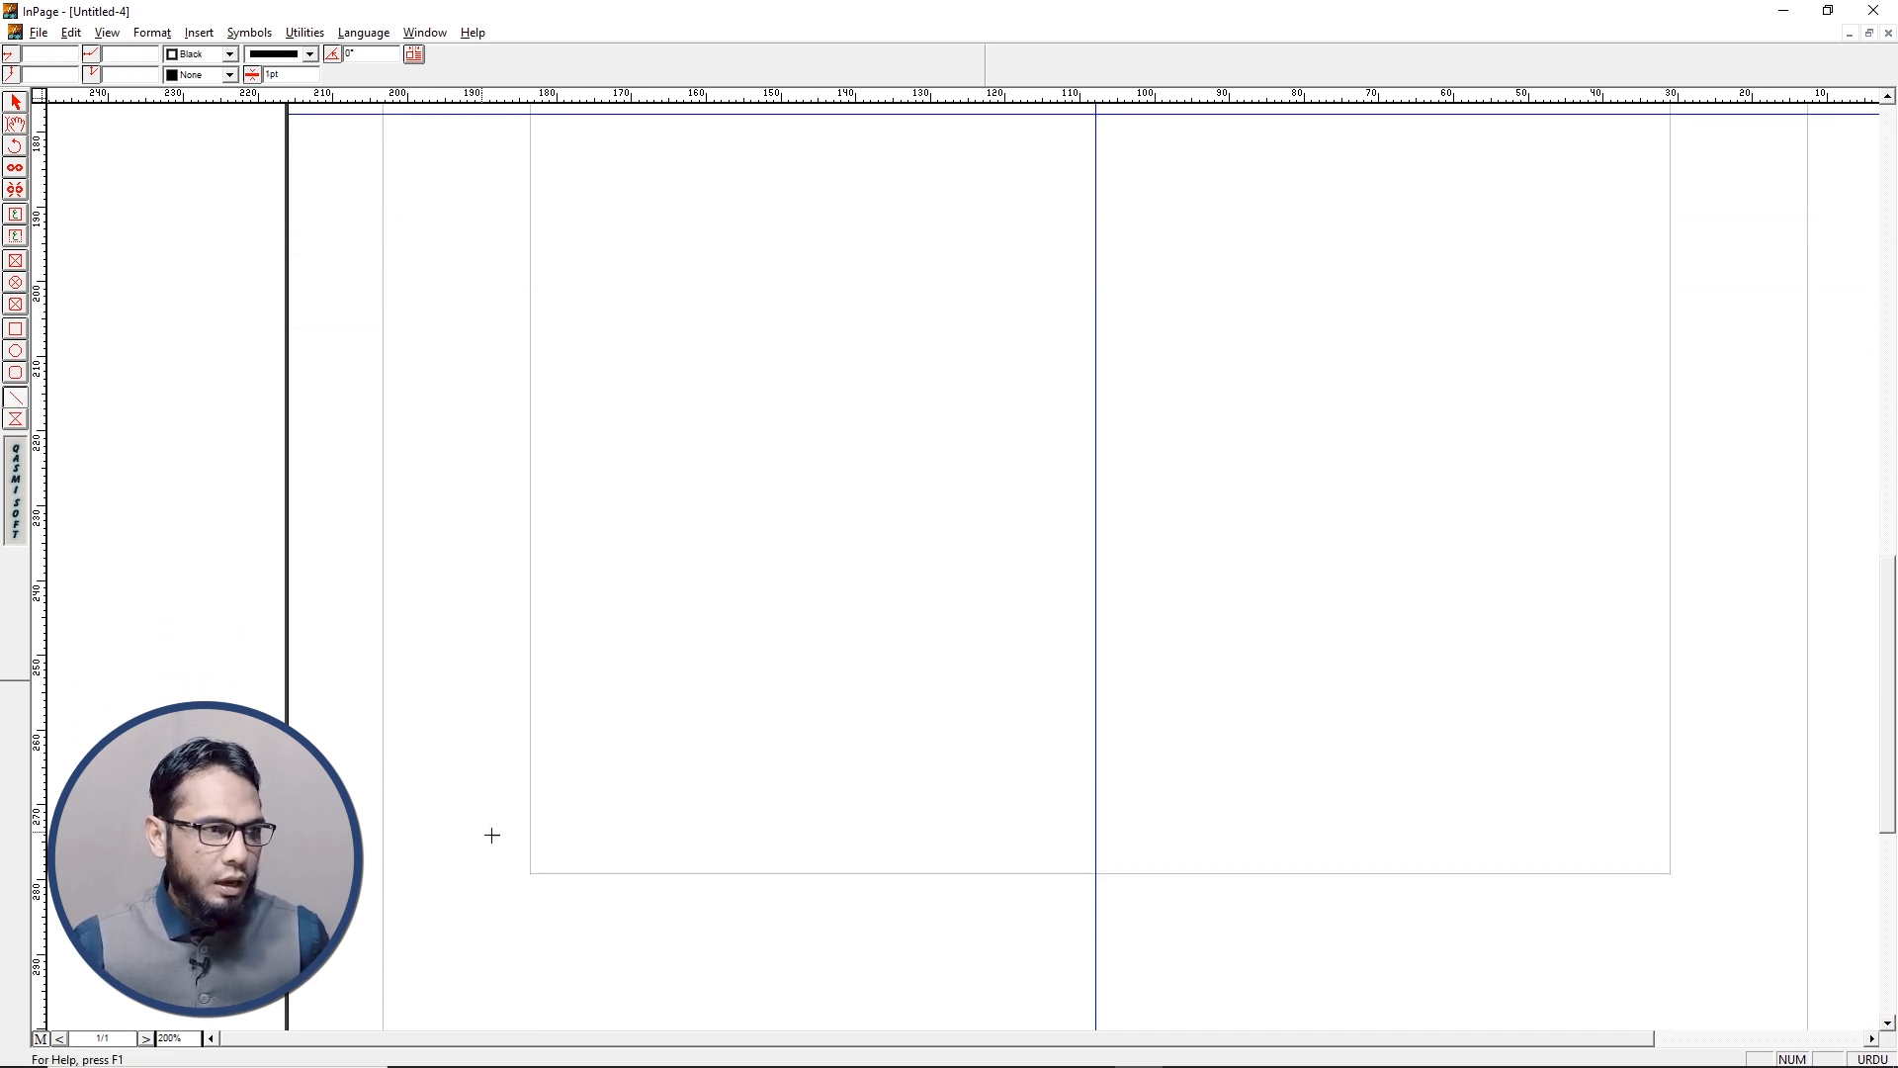
left_click_drag(530, 874, 1671, 924)
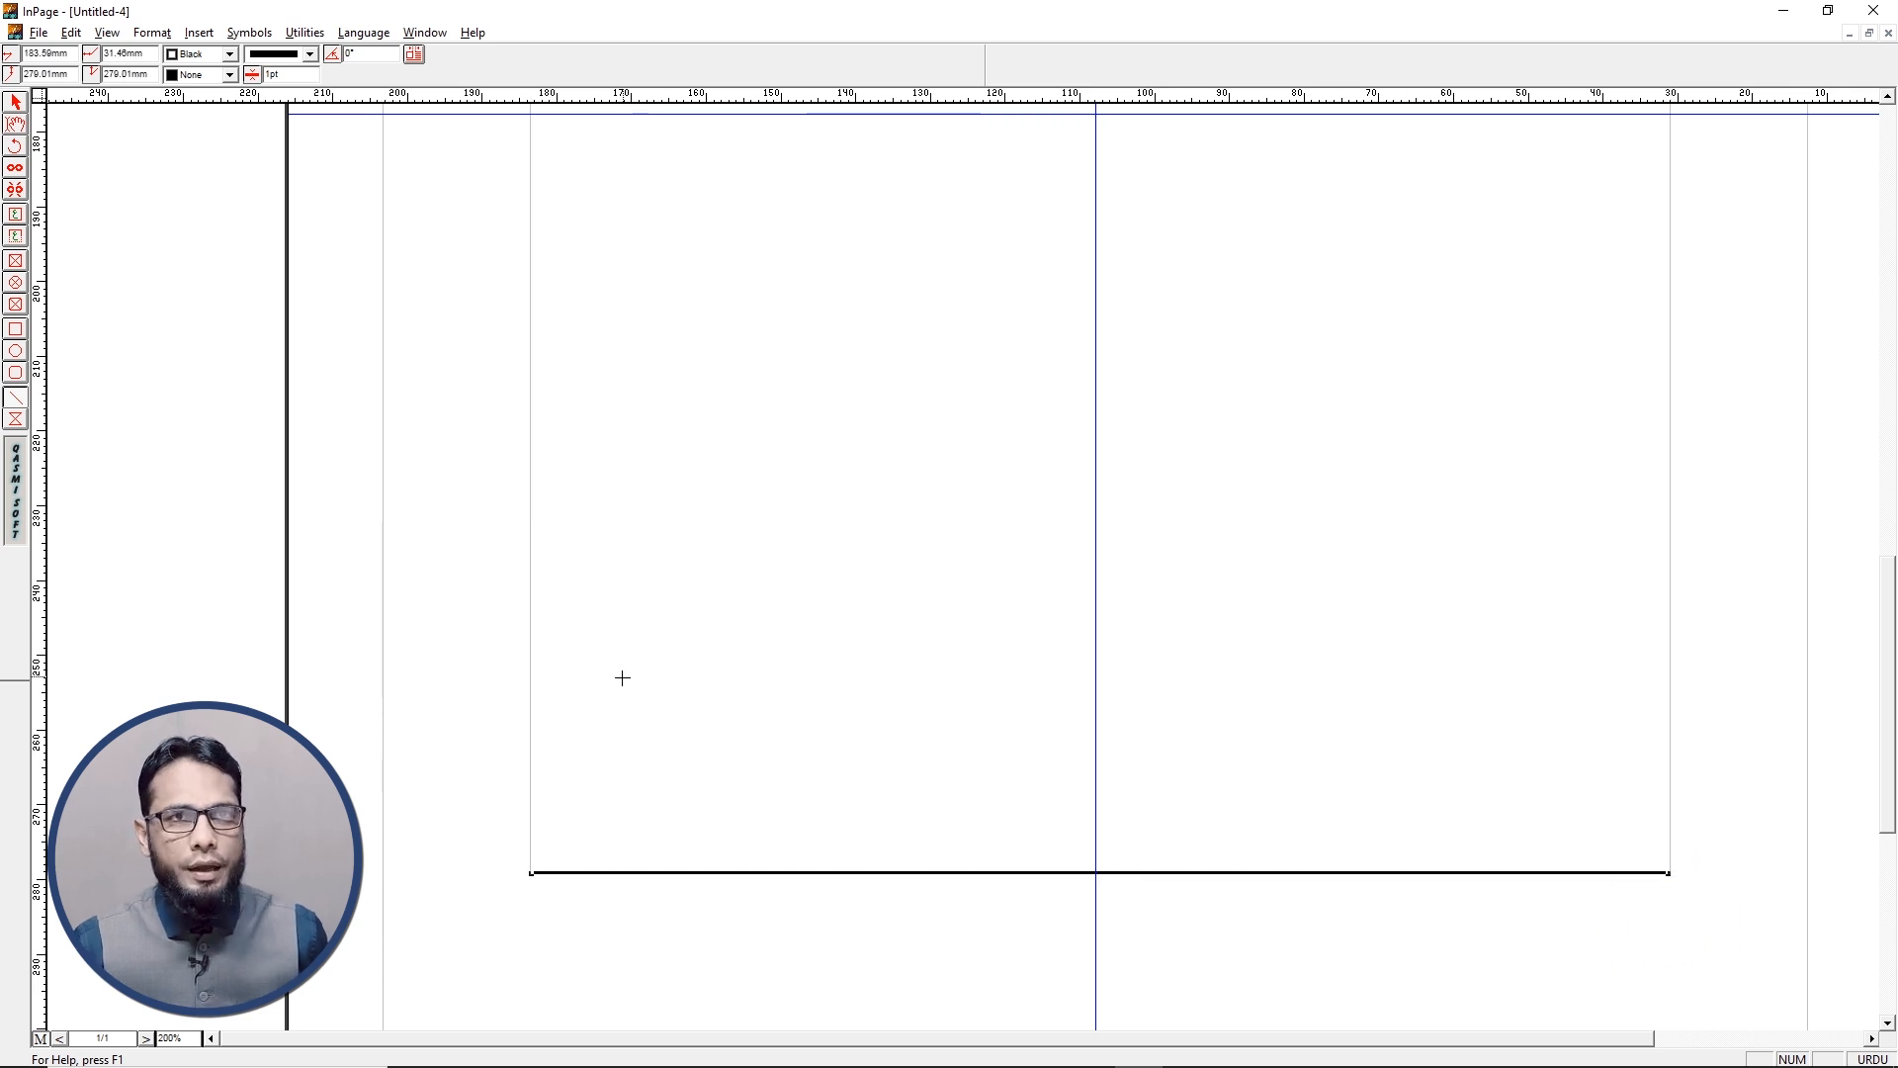
Center the chapter text "باب اول" within its header box
left_click(1888, 96)
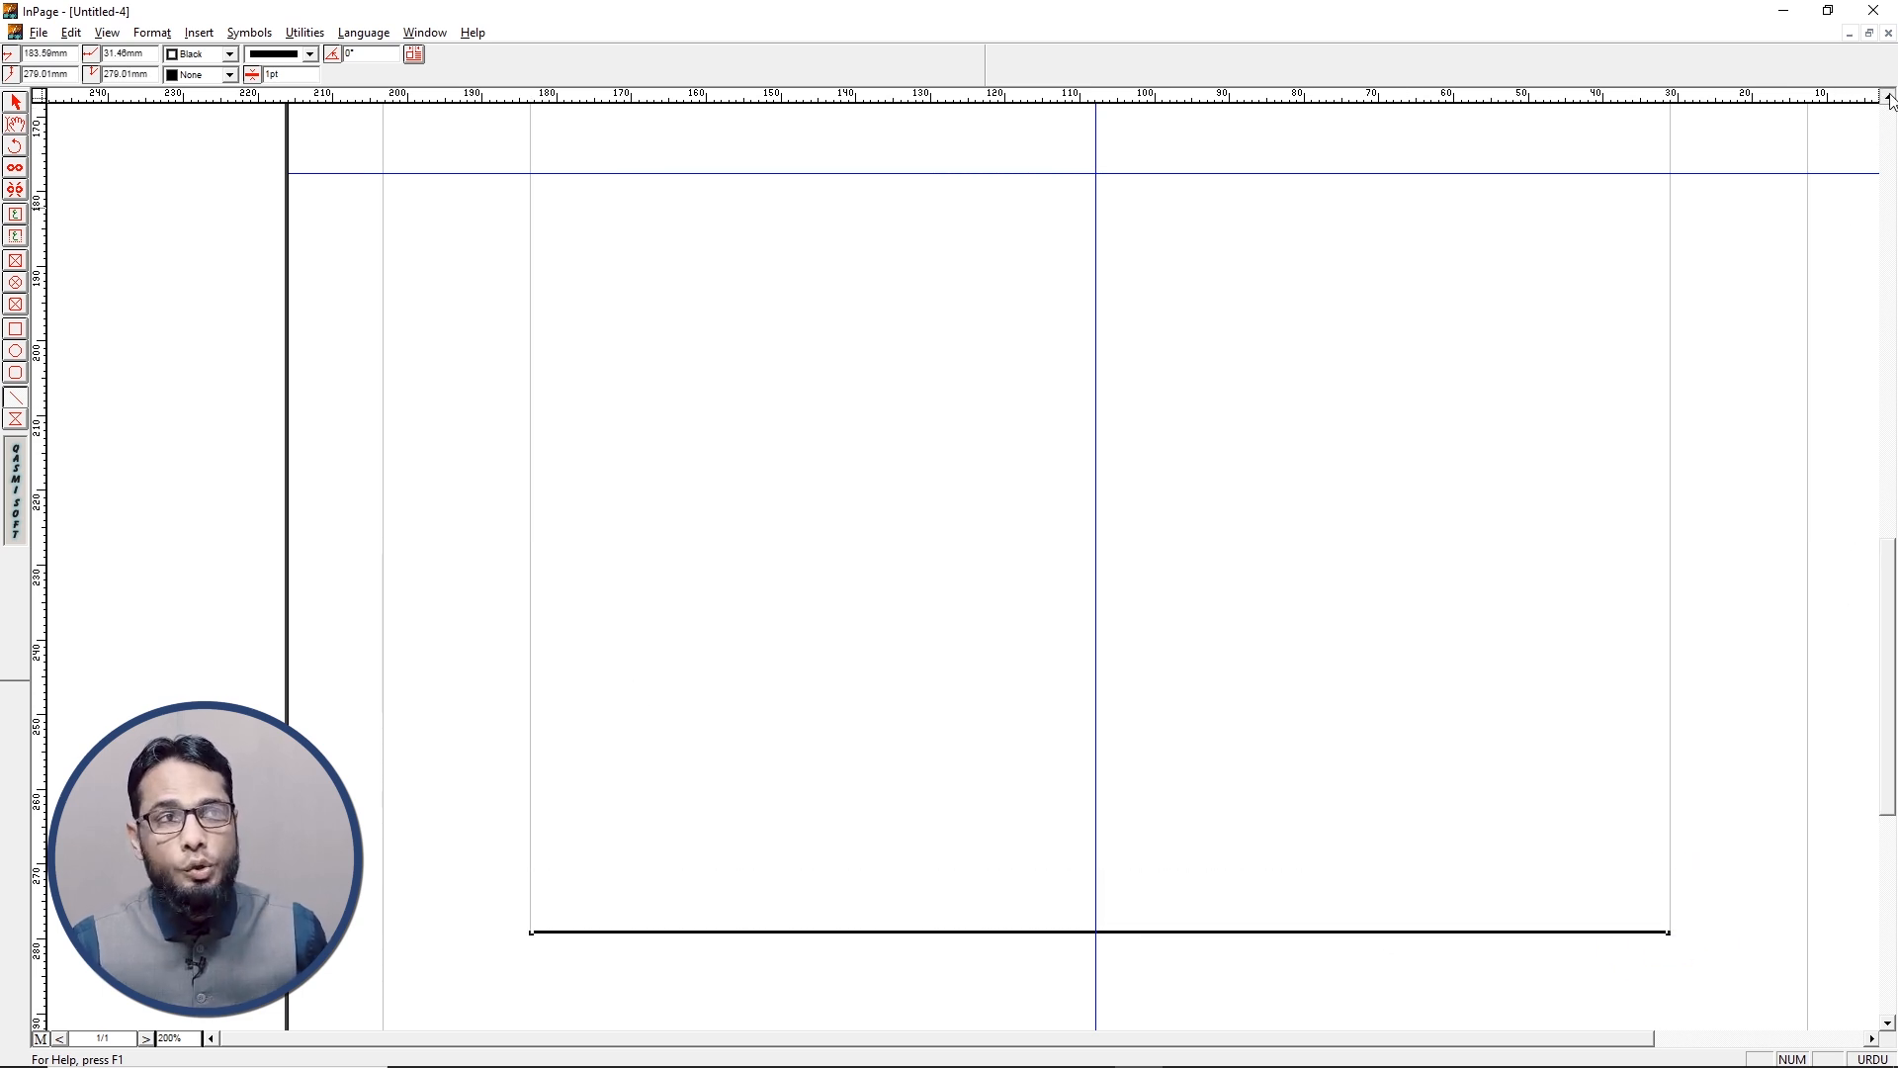
left_click_drag(1890, 98, 1891, 98)
left_click(15, 124)
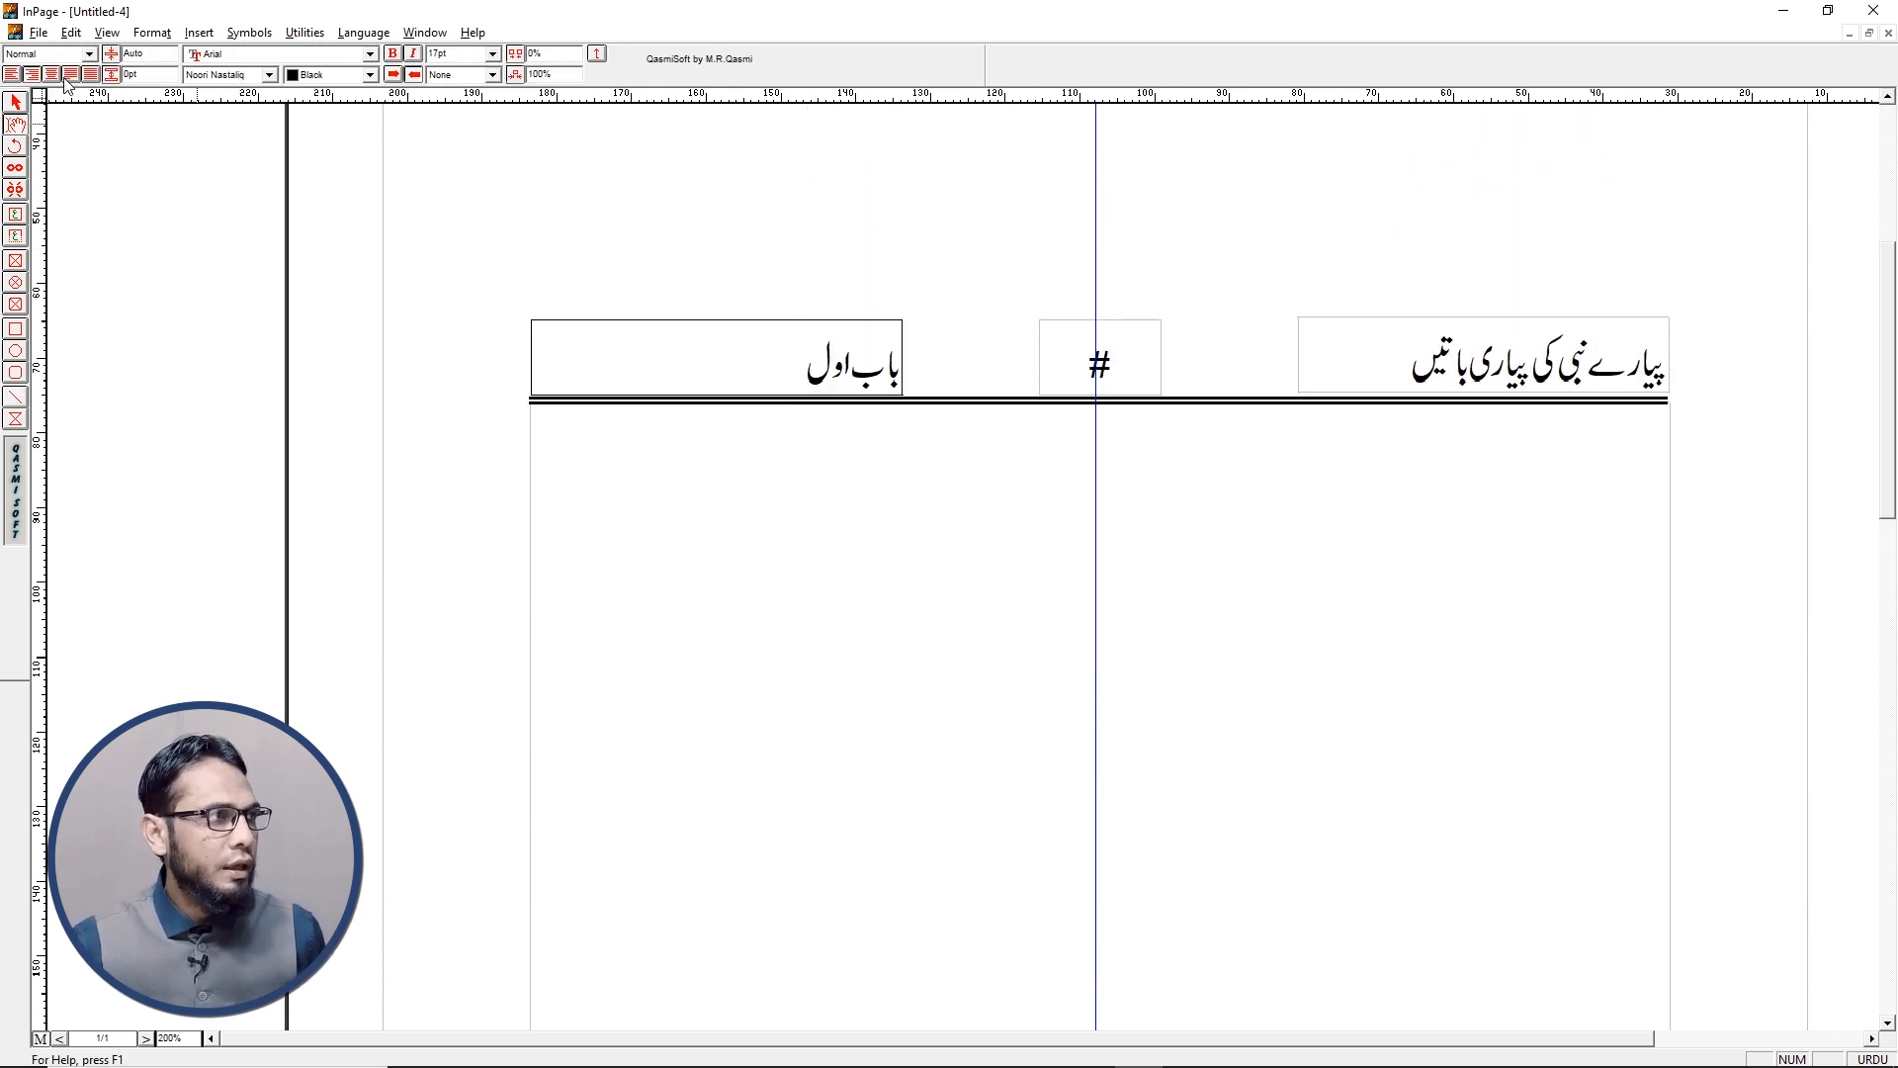
left_click(51, 75)
Nudge the chapter box and the book title box level with each other and flush with the ends of the header line
left_click(15, 100)
left_click(708, 331)
key("Up")
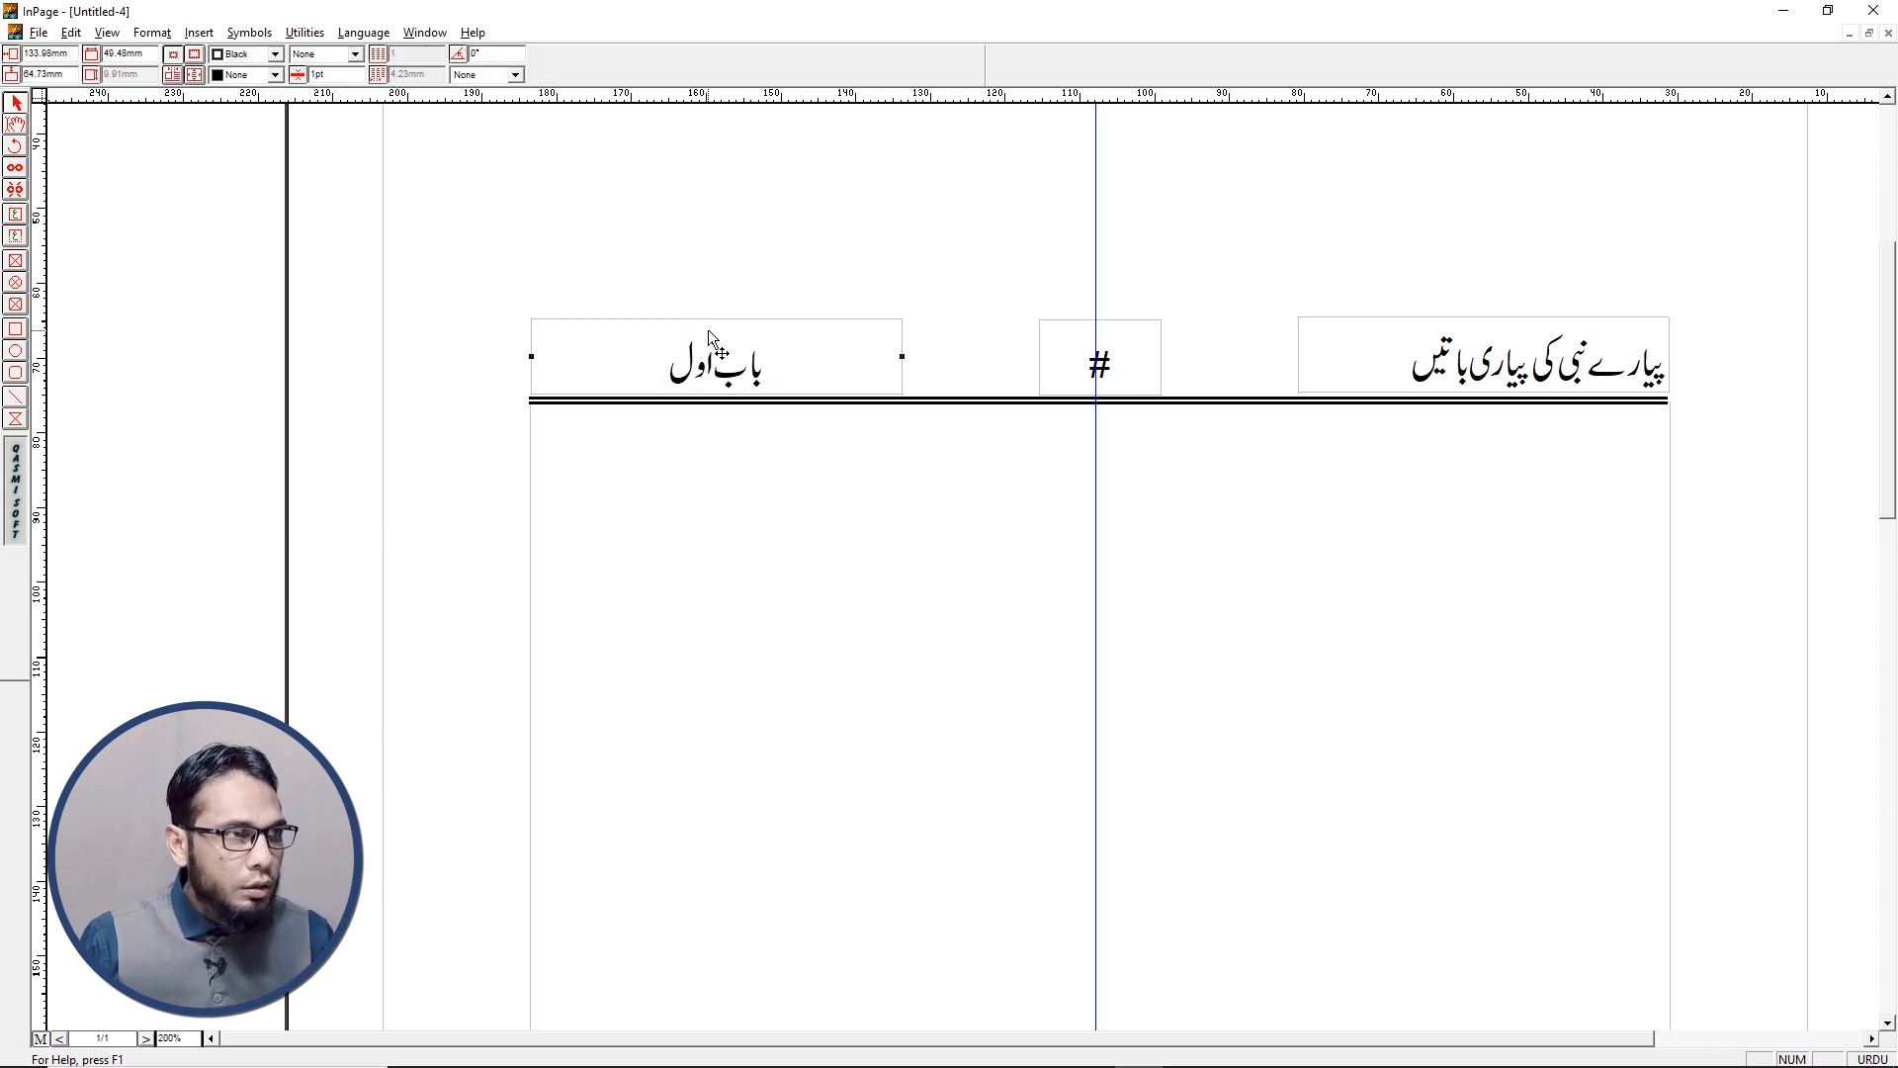
key("Down")
key("Down")
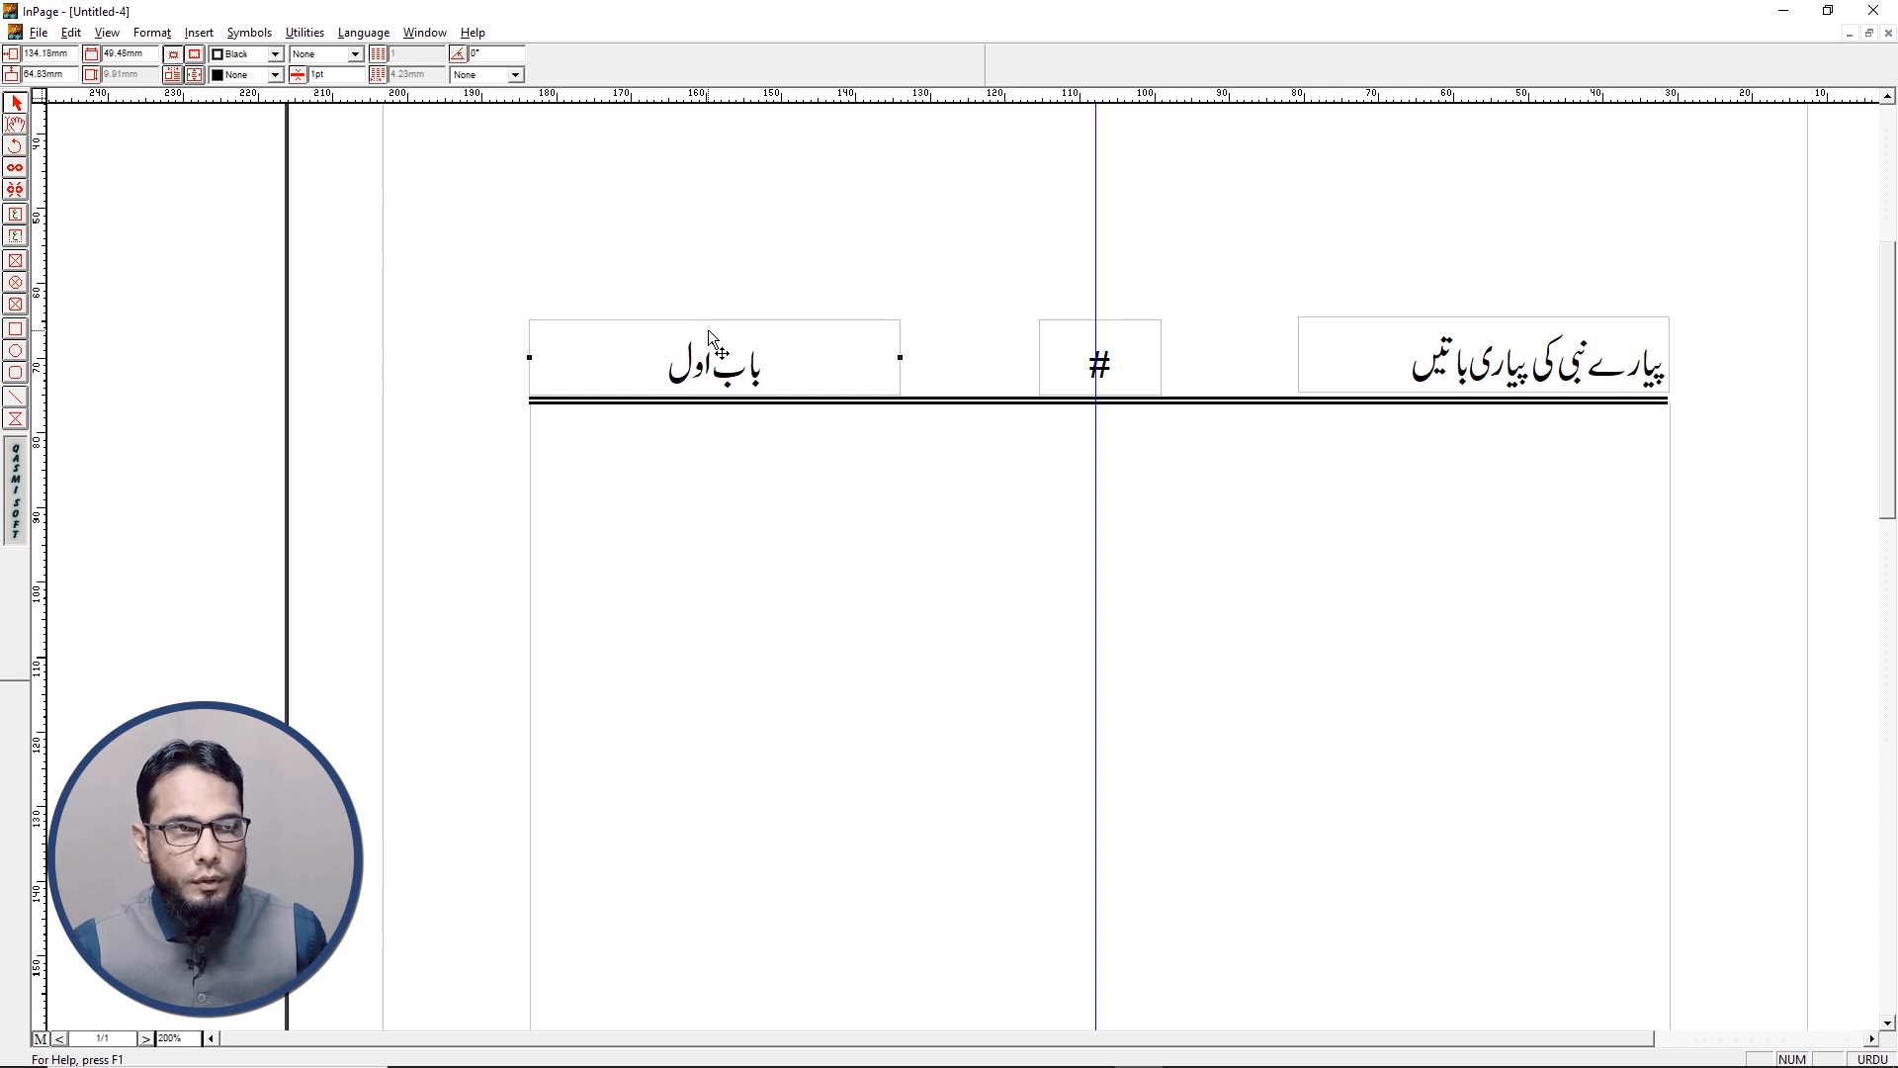
key("Down")
key("Left")
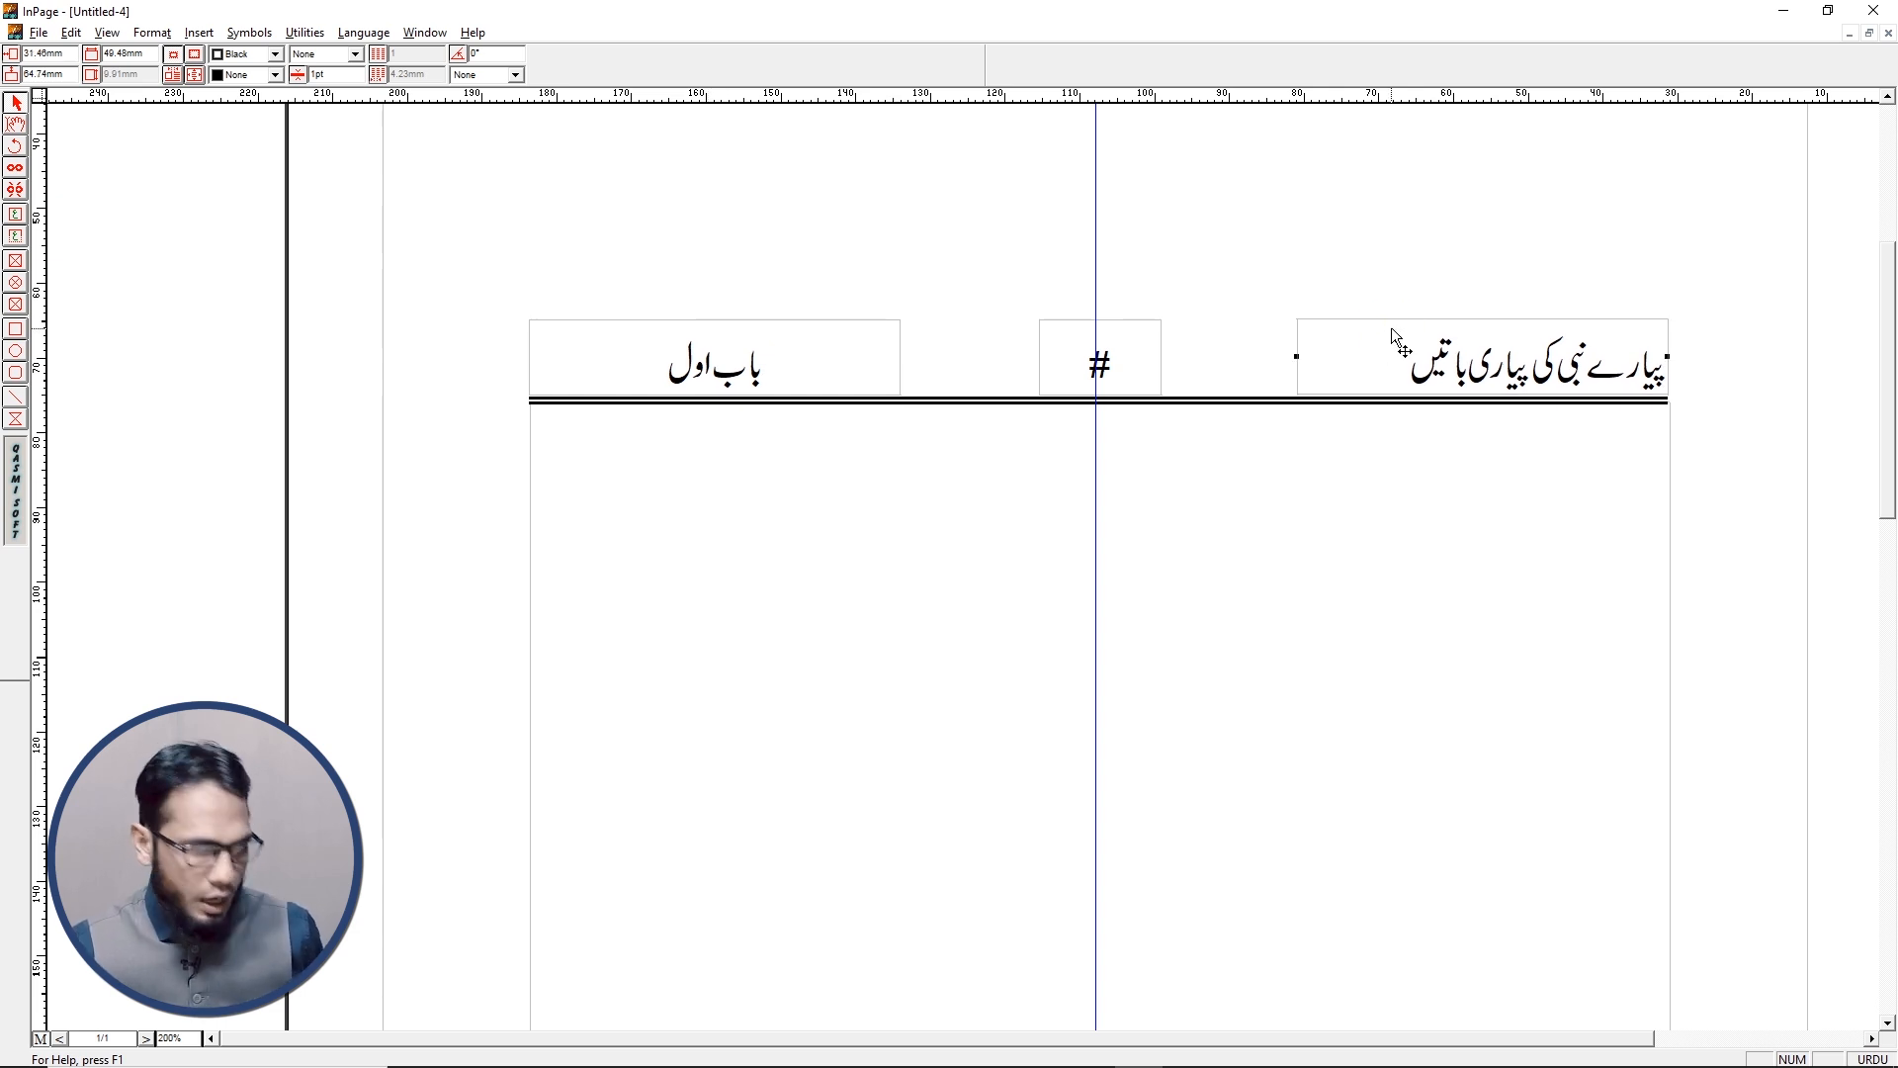
Adjust the main frame's upper right corner to about 31 mm from the page edge and stretch the header line's end to meet it
left_click(1666, 403)
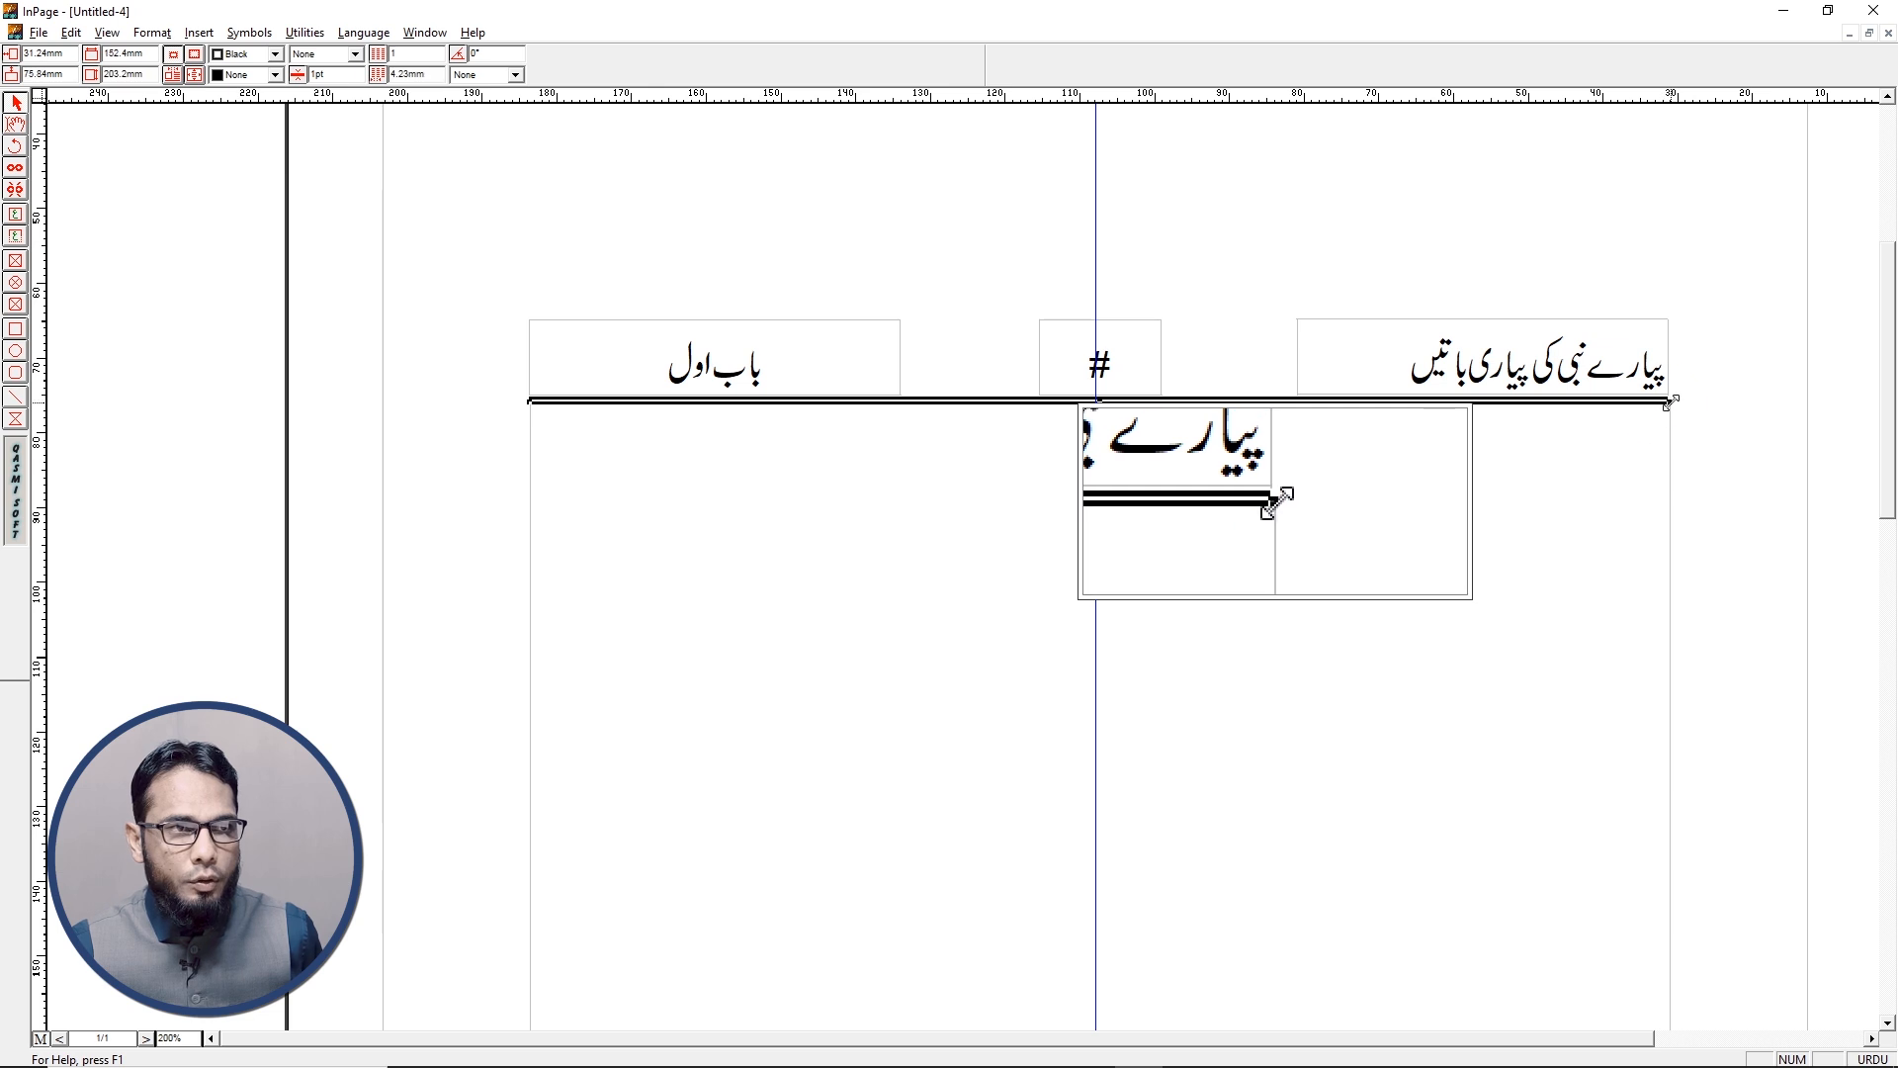
left_click_drag(1677, 399, 1671, 402)
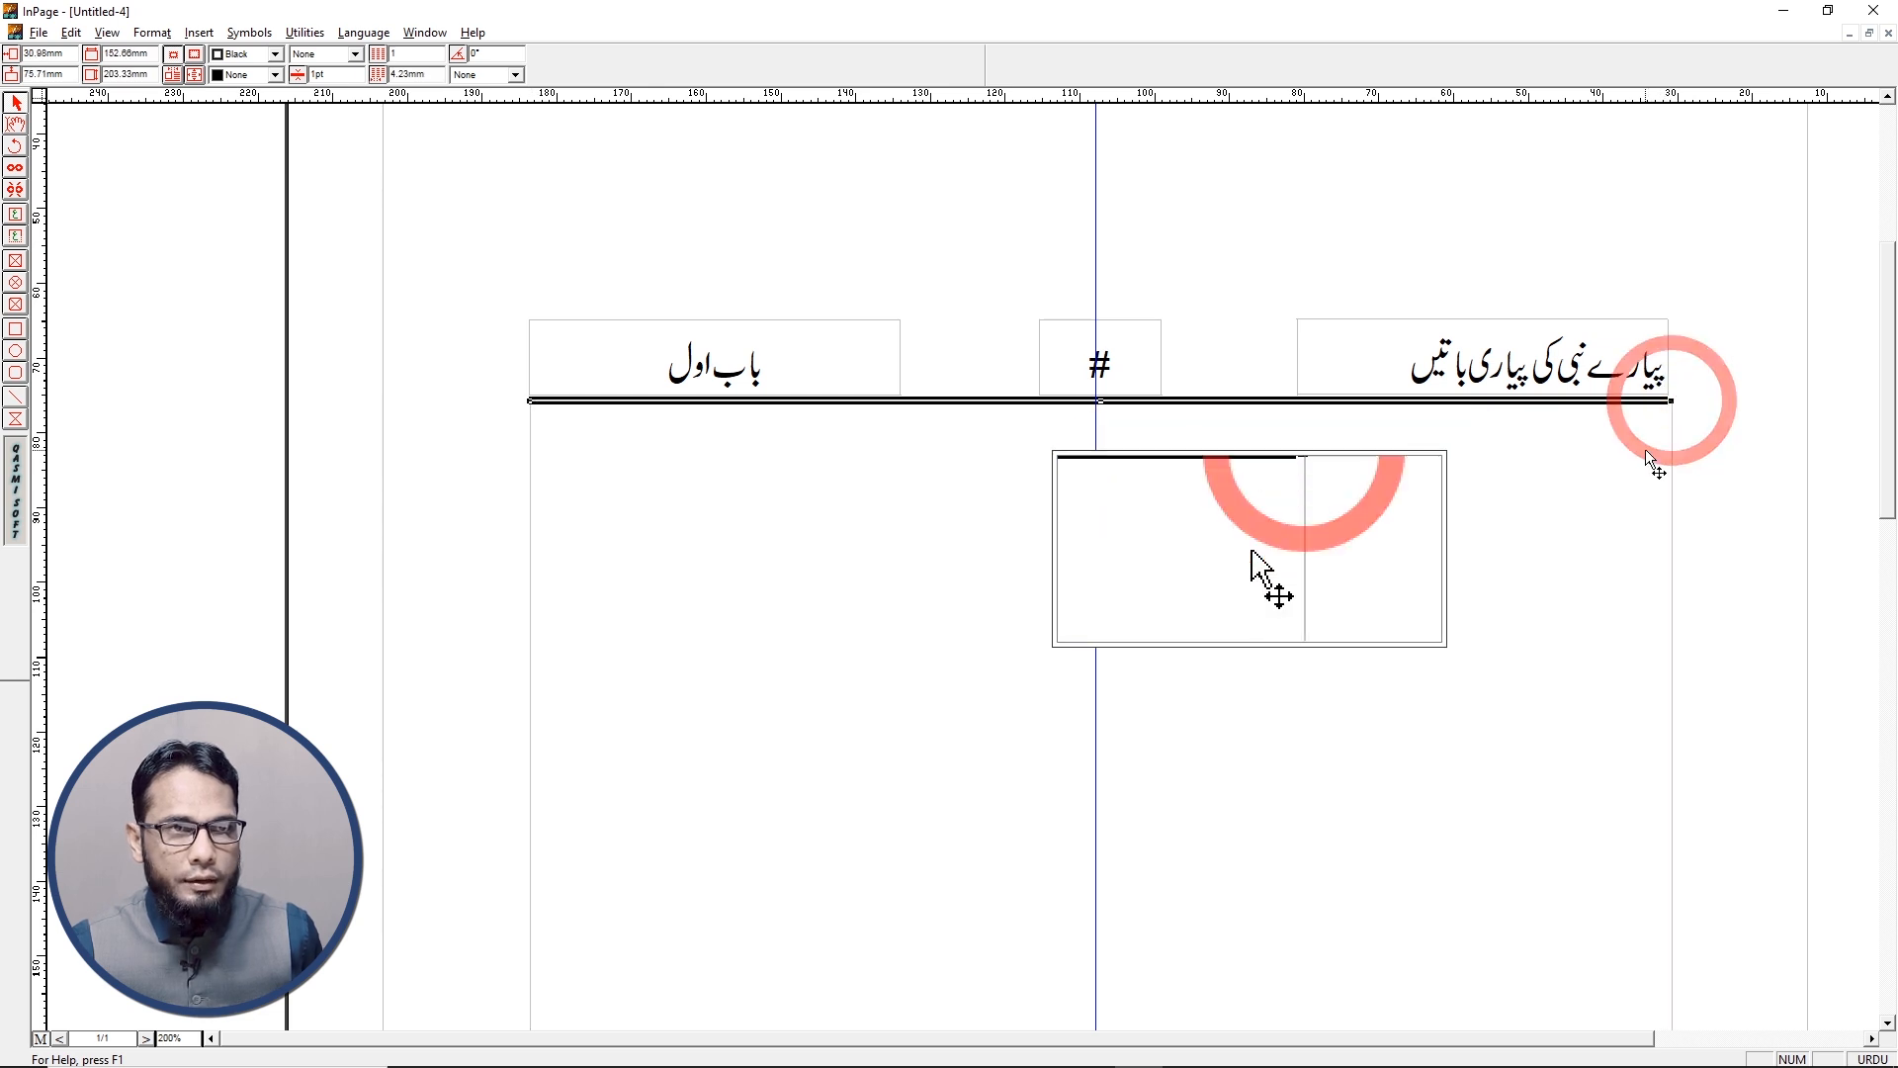
left_click(1588, 397)
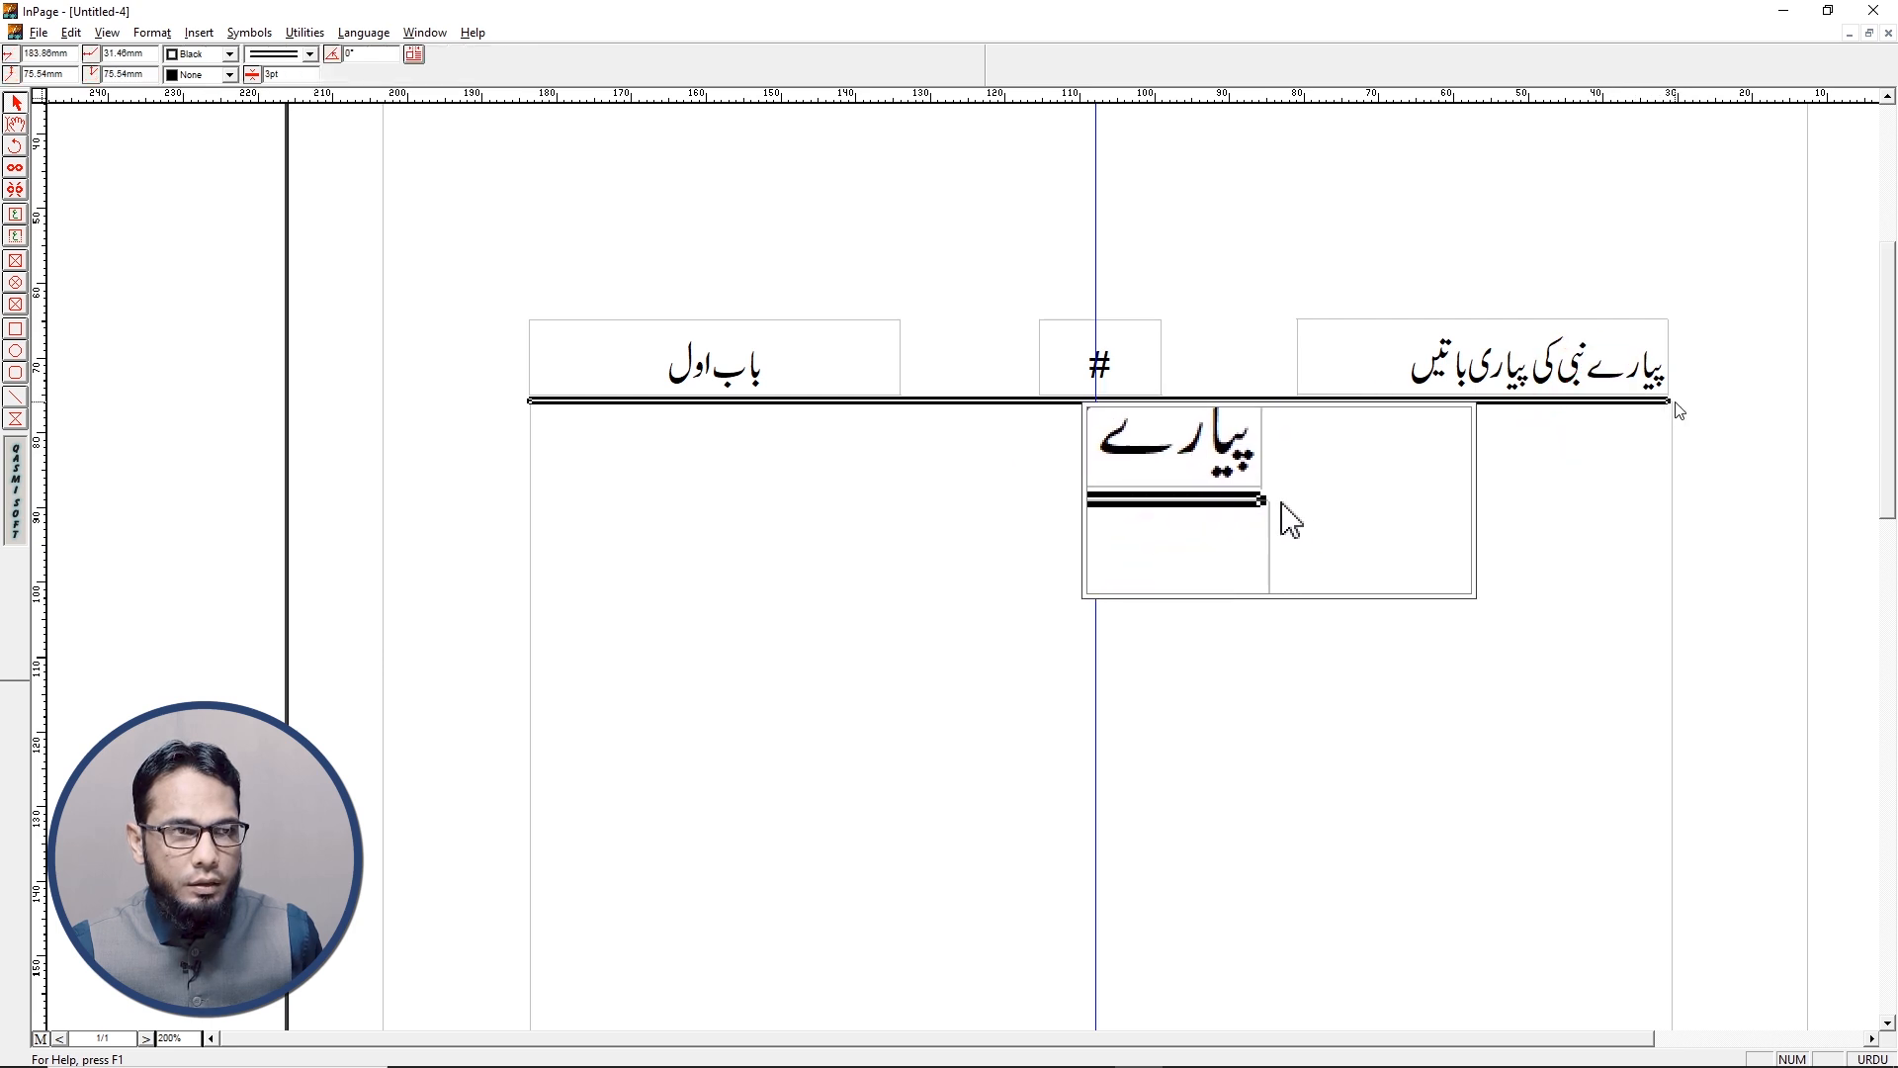
left_click_drag(1669, 402, 1674, 400)
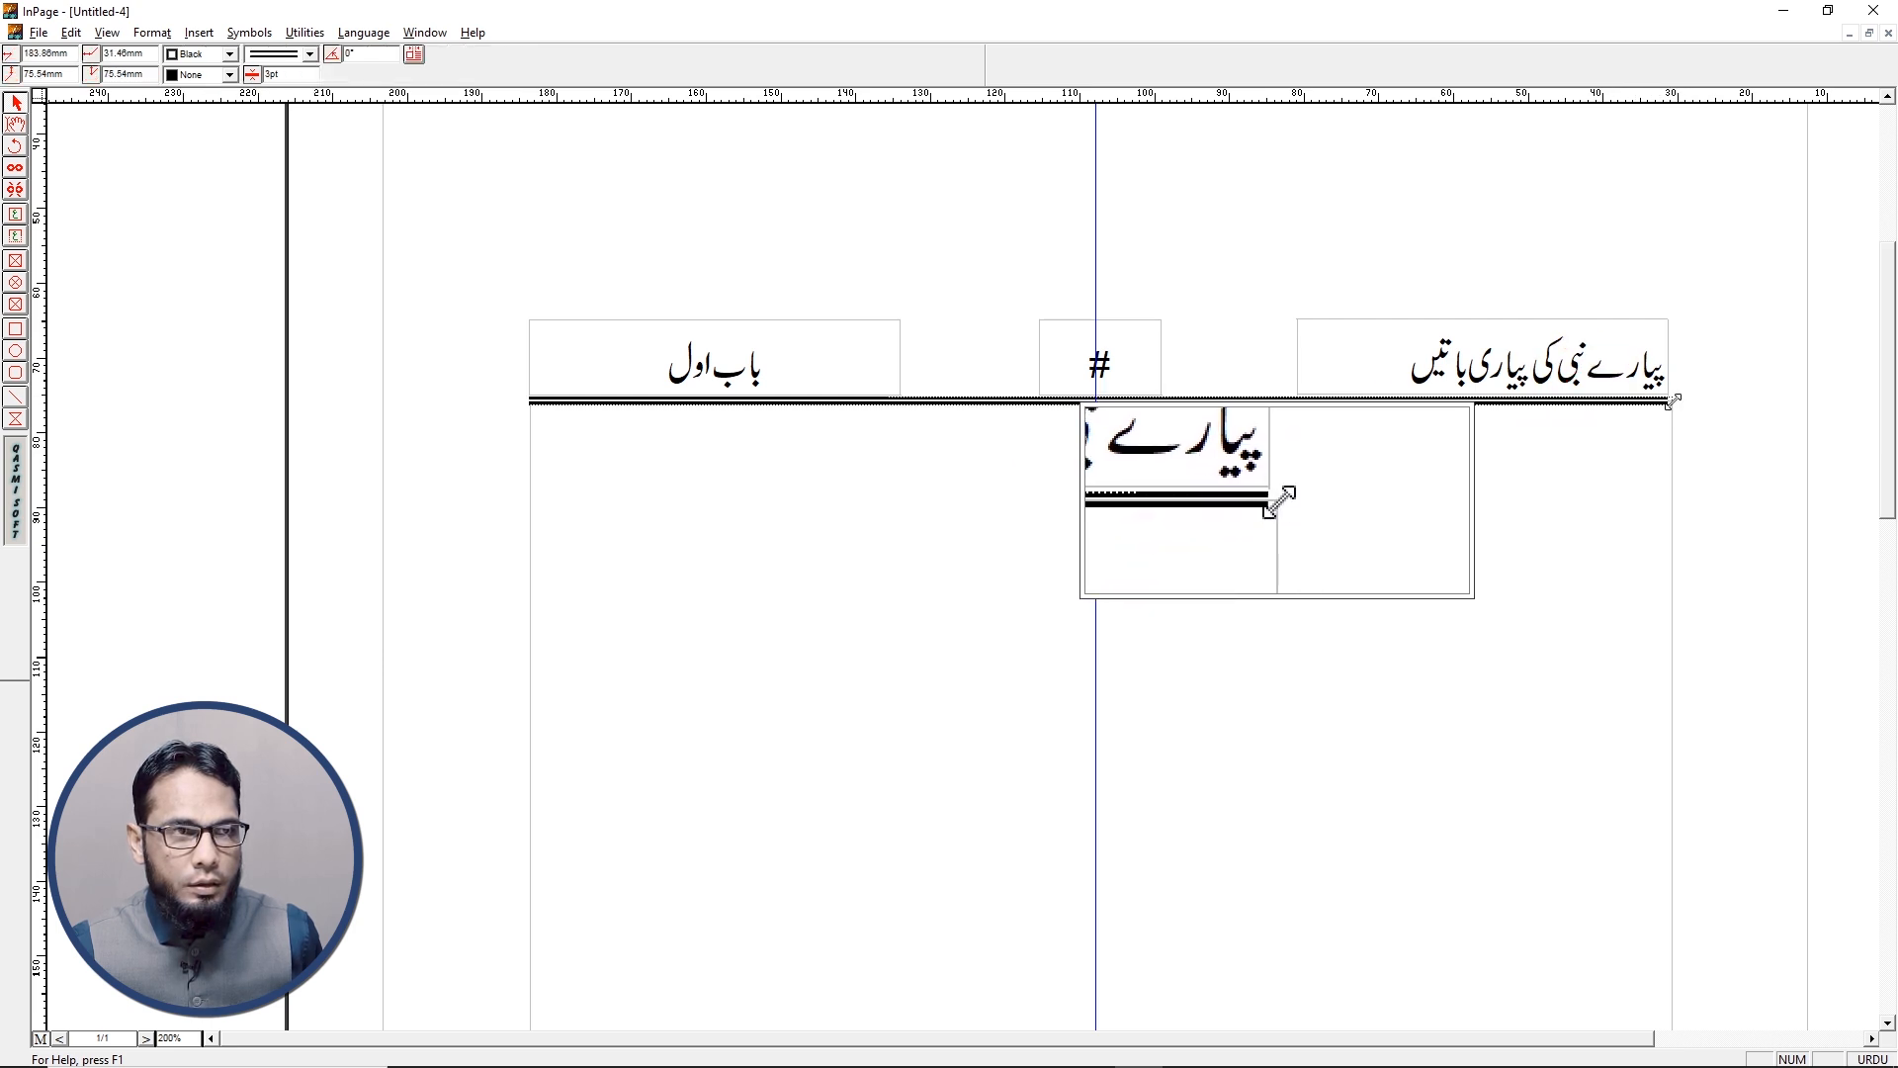
left_click(1649, 440)
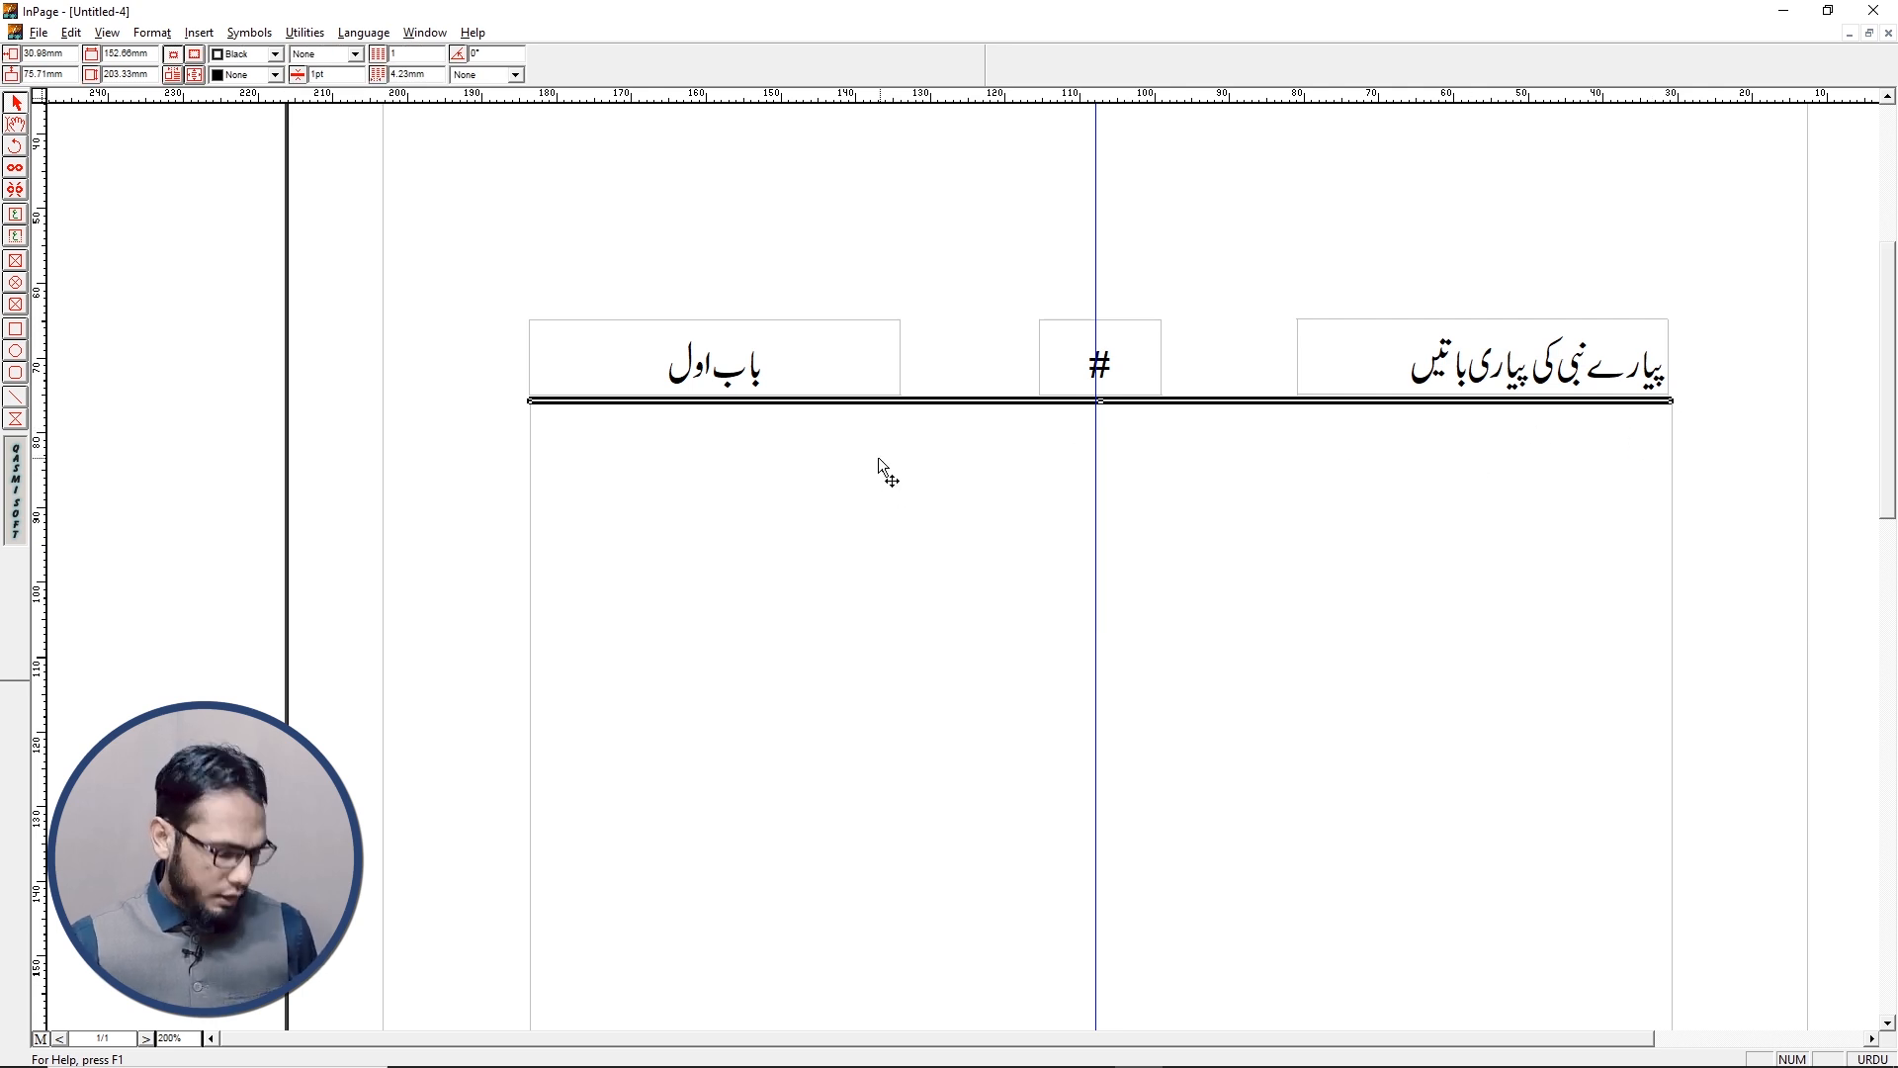
Switch from the master page to document page 1 and view its header at 200% zoom
key("ctrl+5")
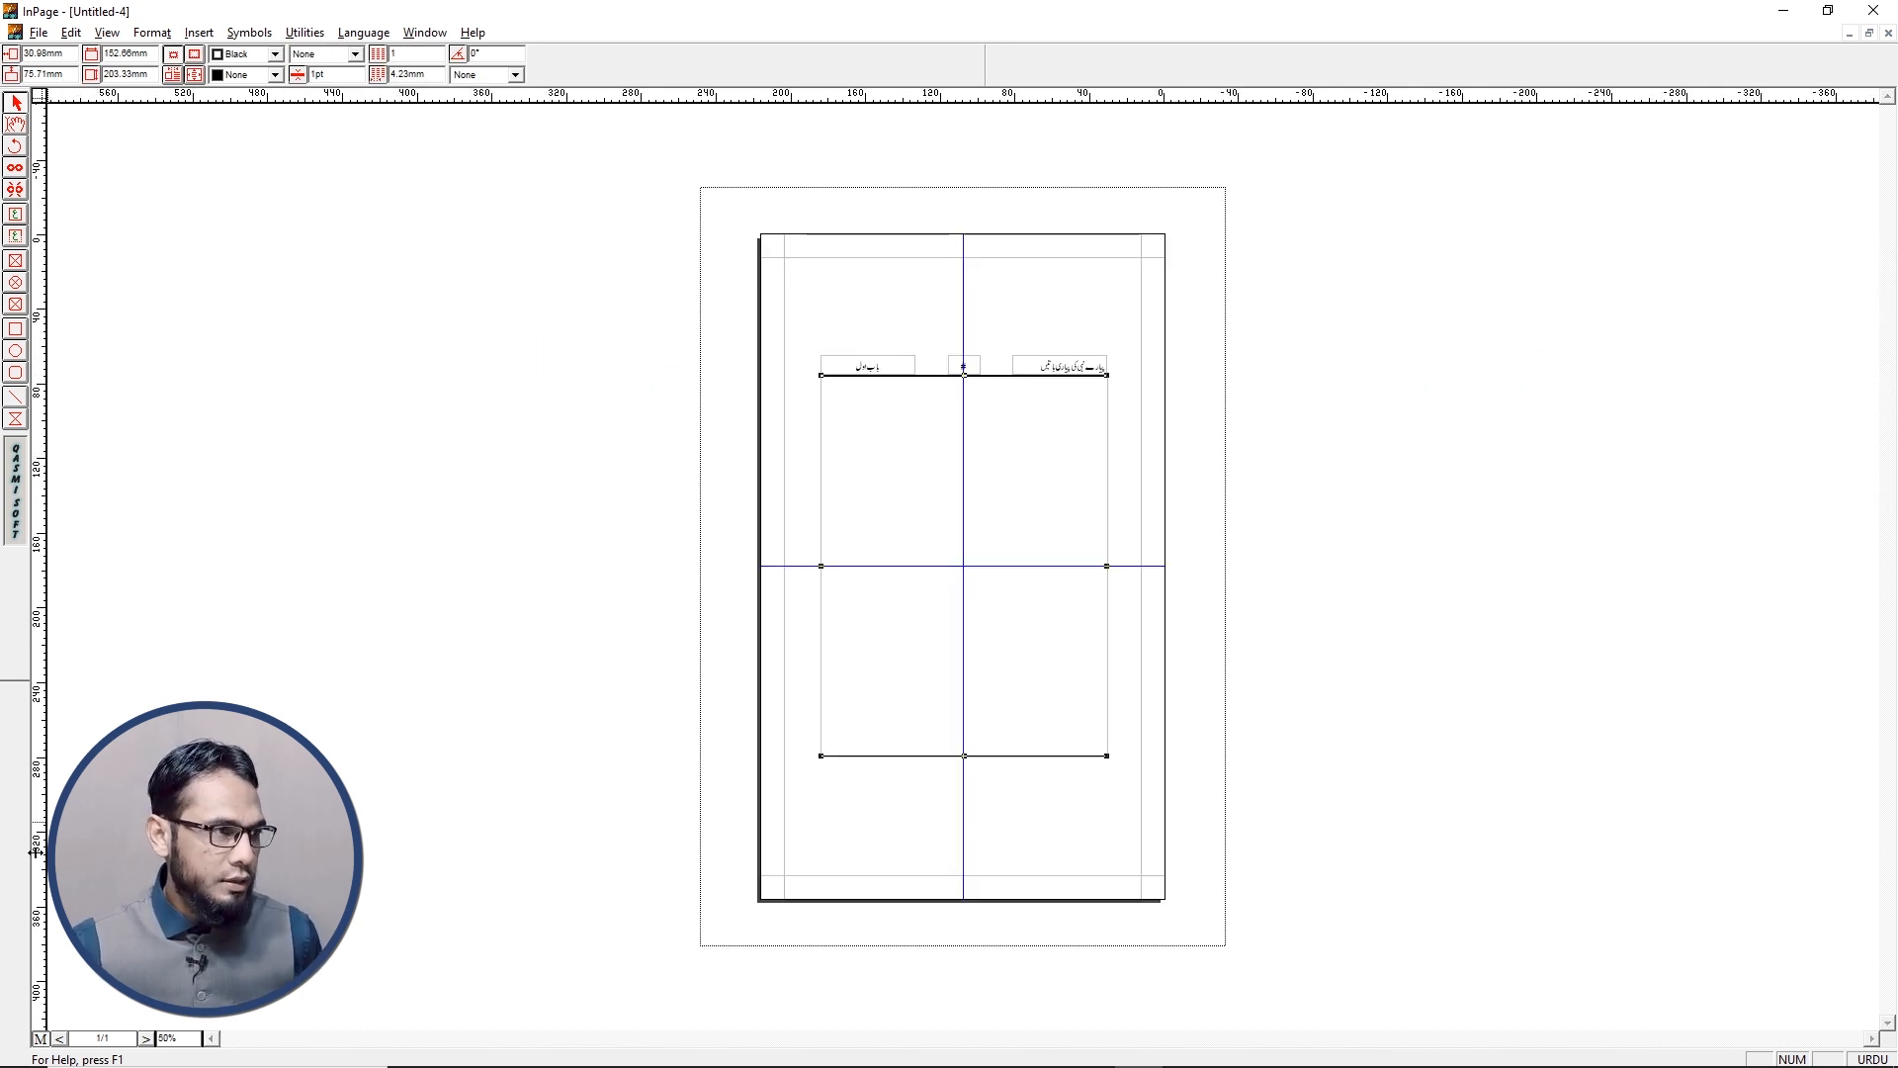
left_click(39, 1041)
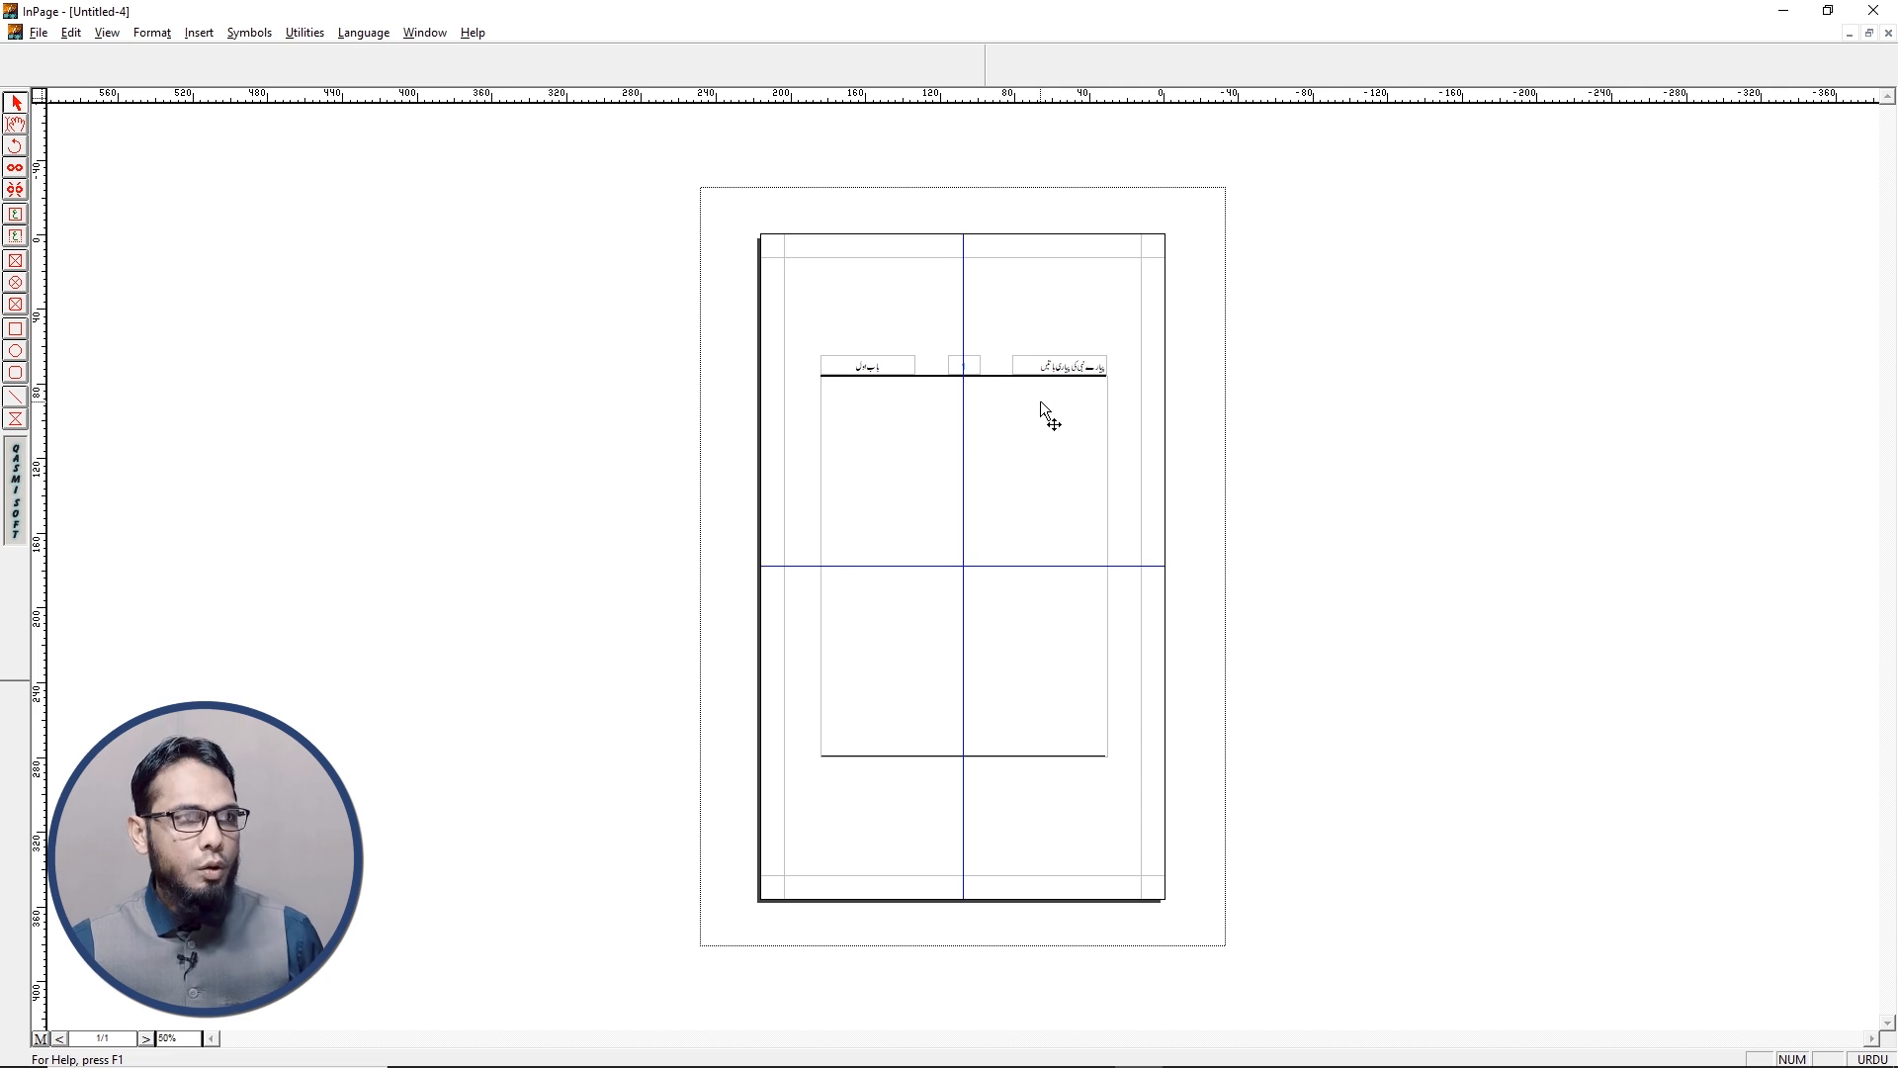
key("ctrl+2")
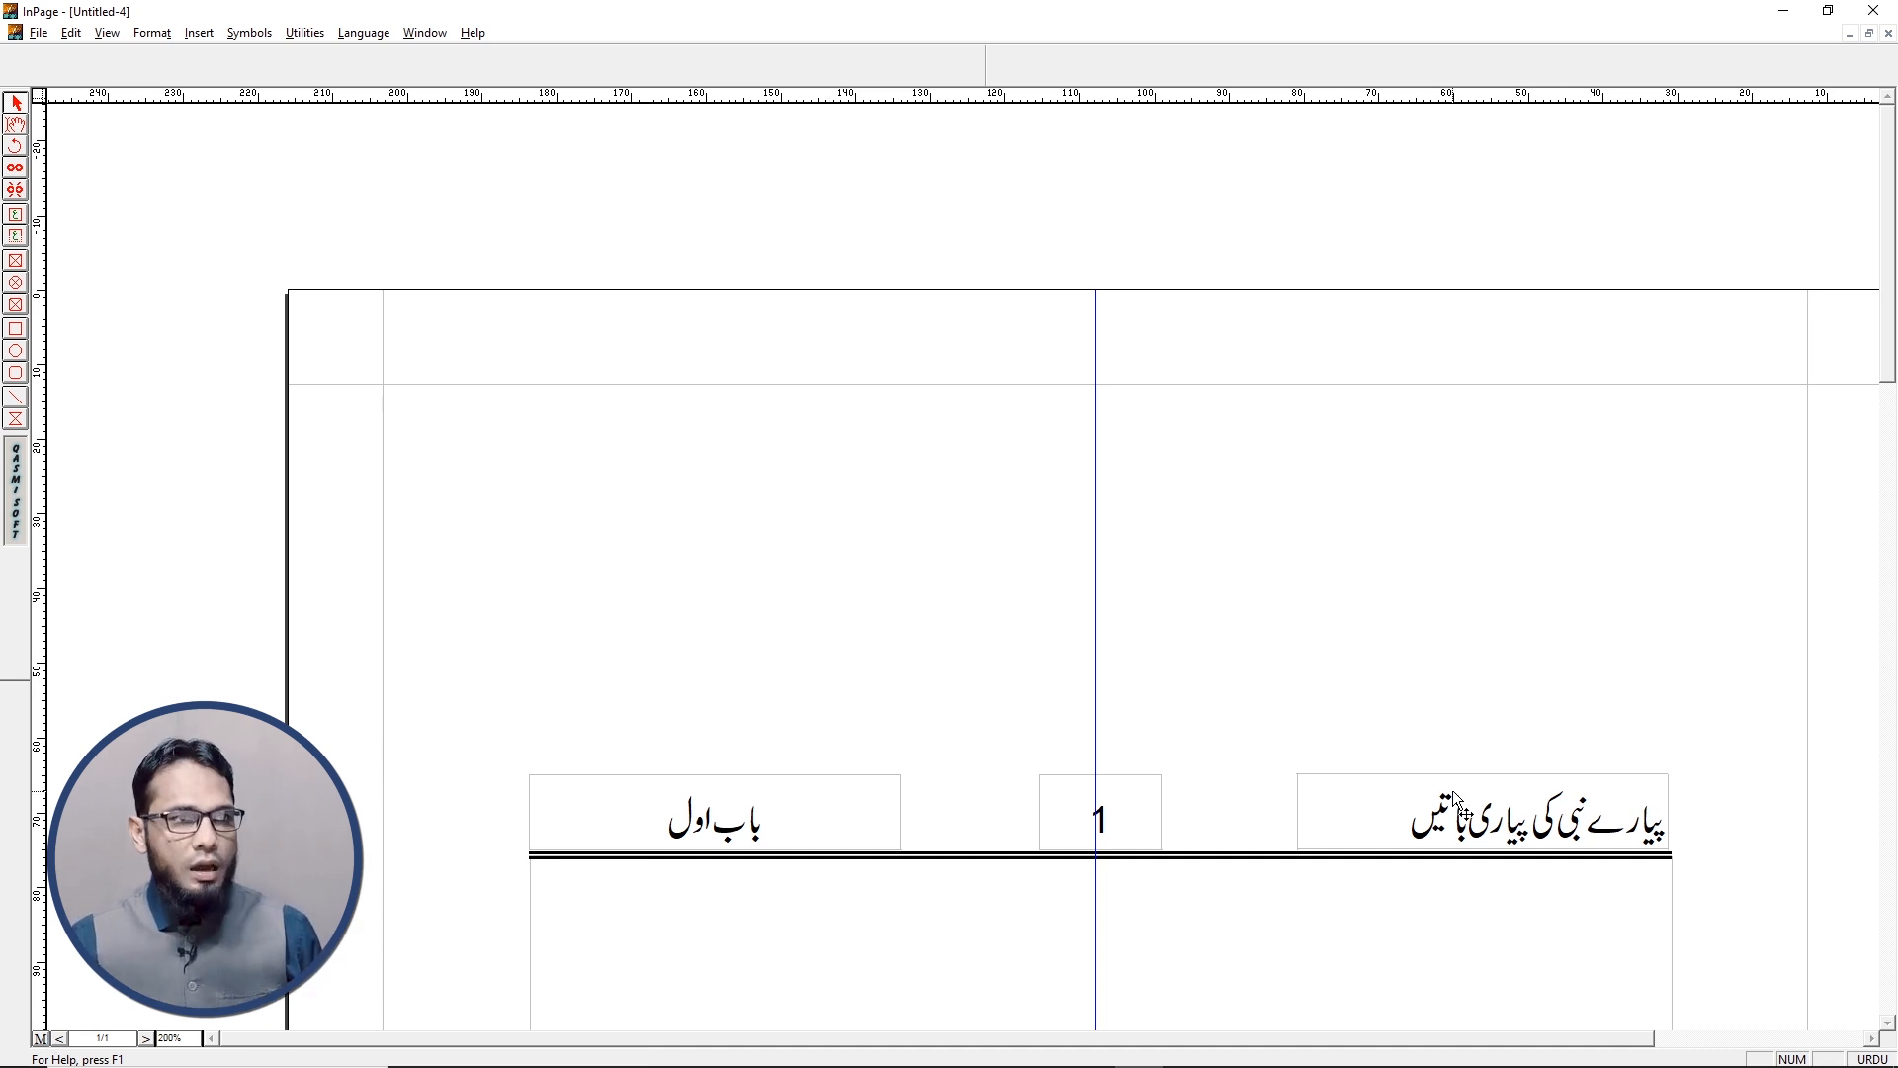
Add blank lines in page 1's main text frame until page 2 is created, and check the repeated header there
key("ctrl+1")
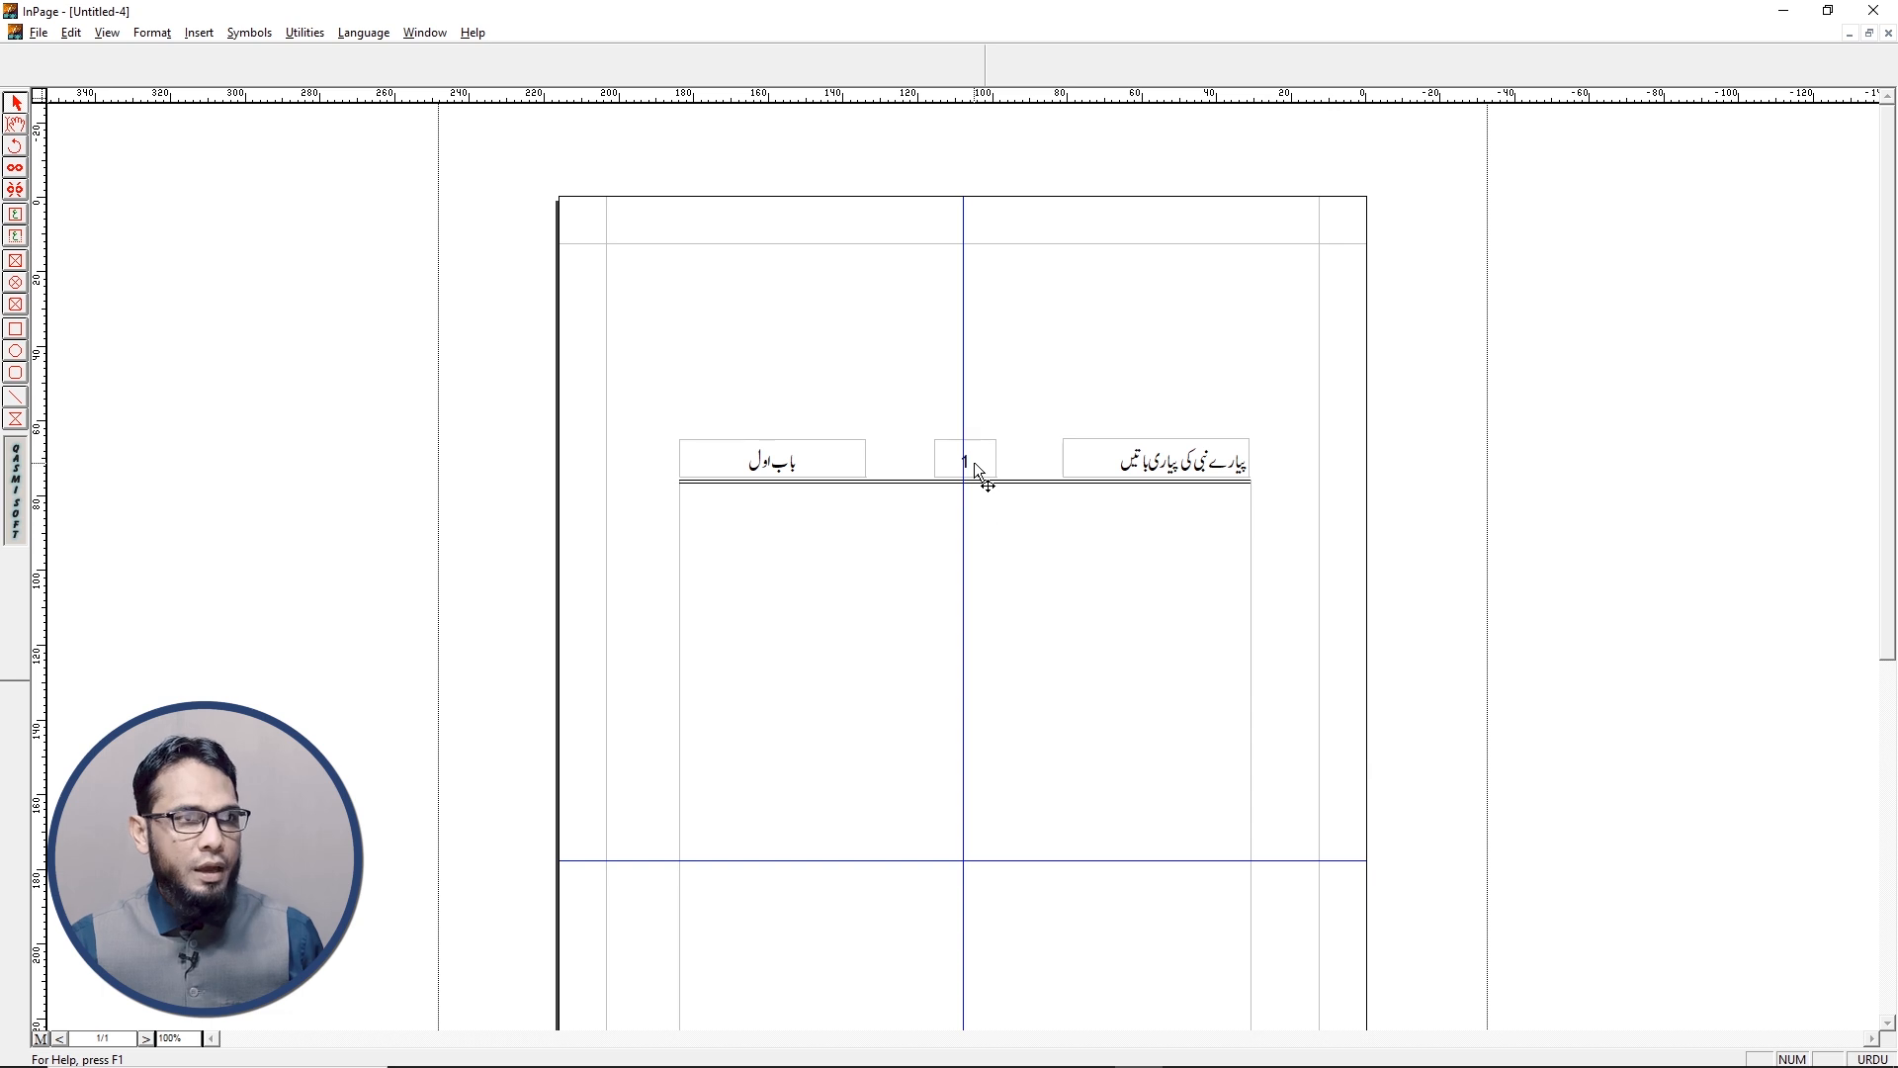
left_click(15, 123)
left_click(1197, 499)
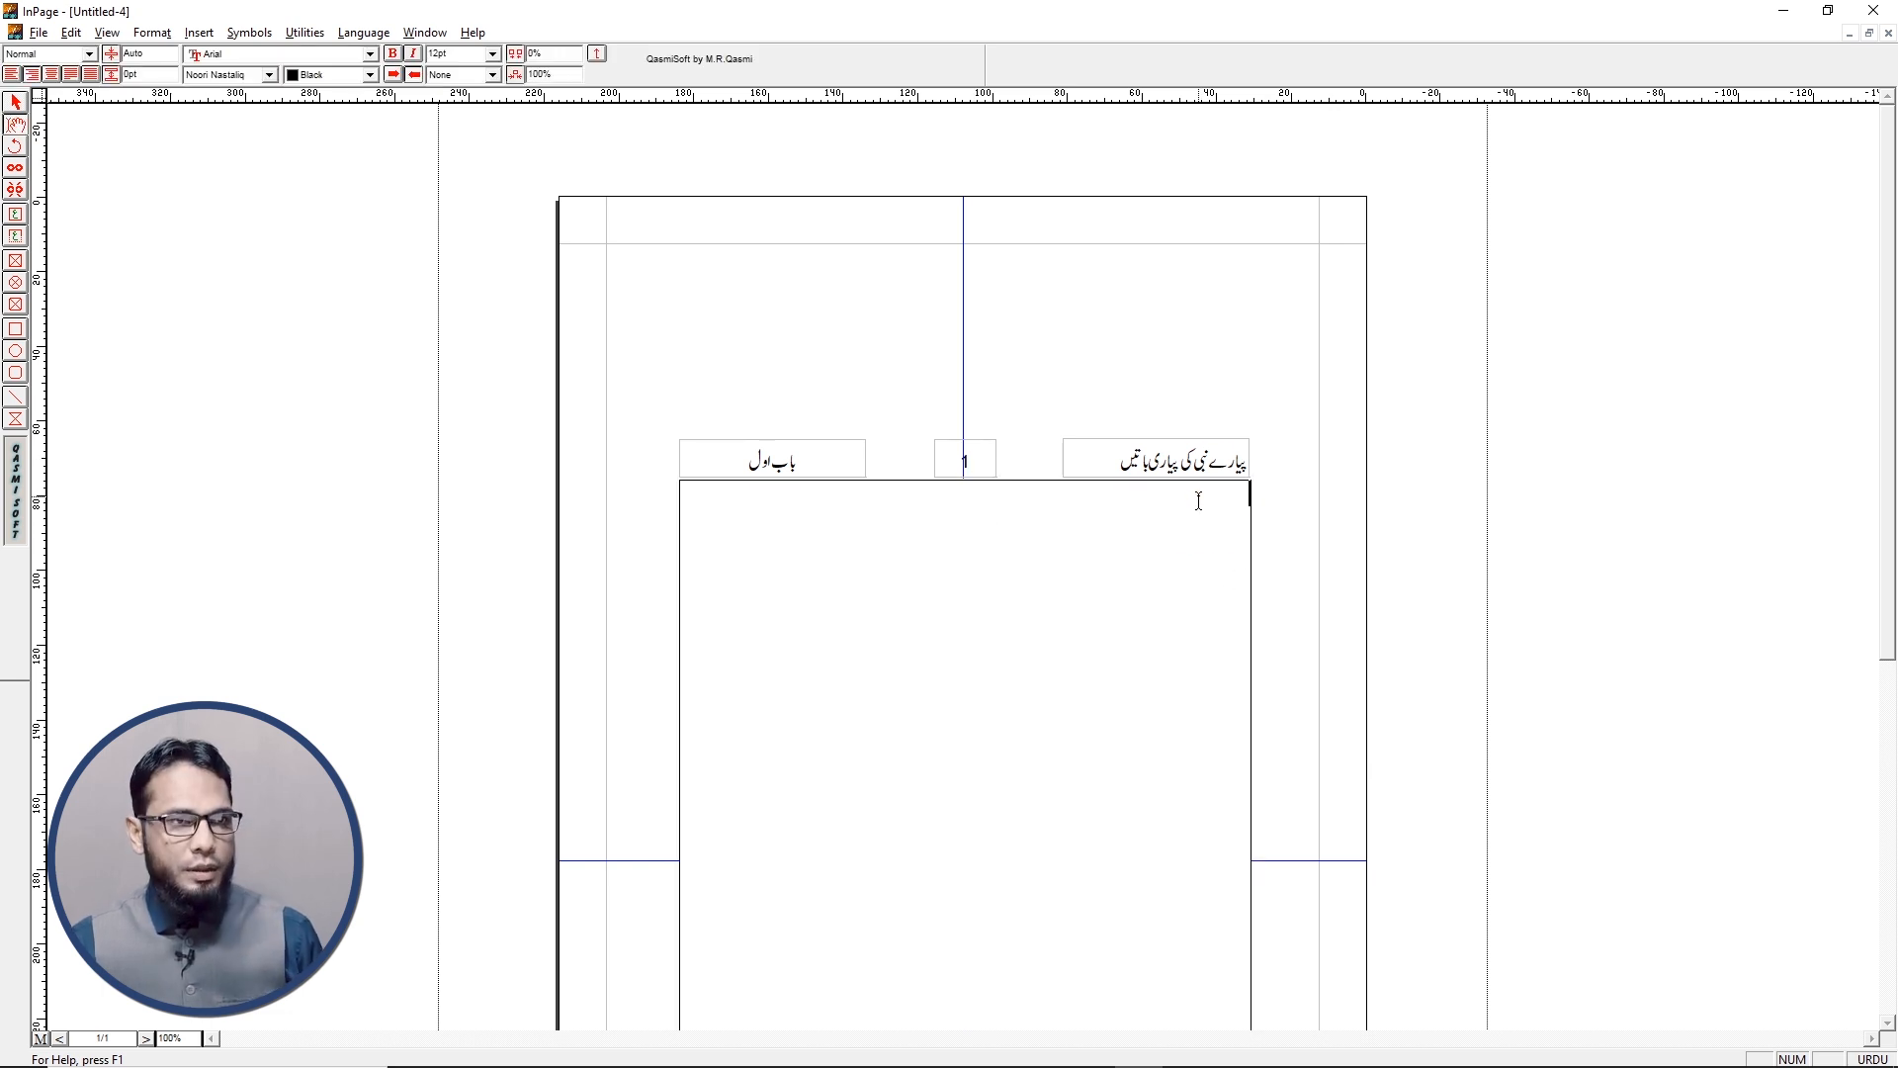
left_click(1886, 1024)
key("Return")
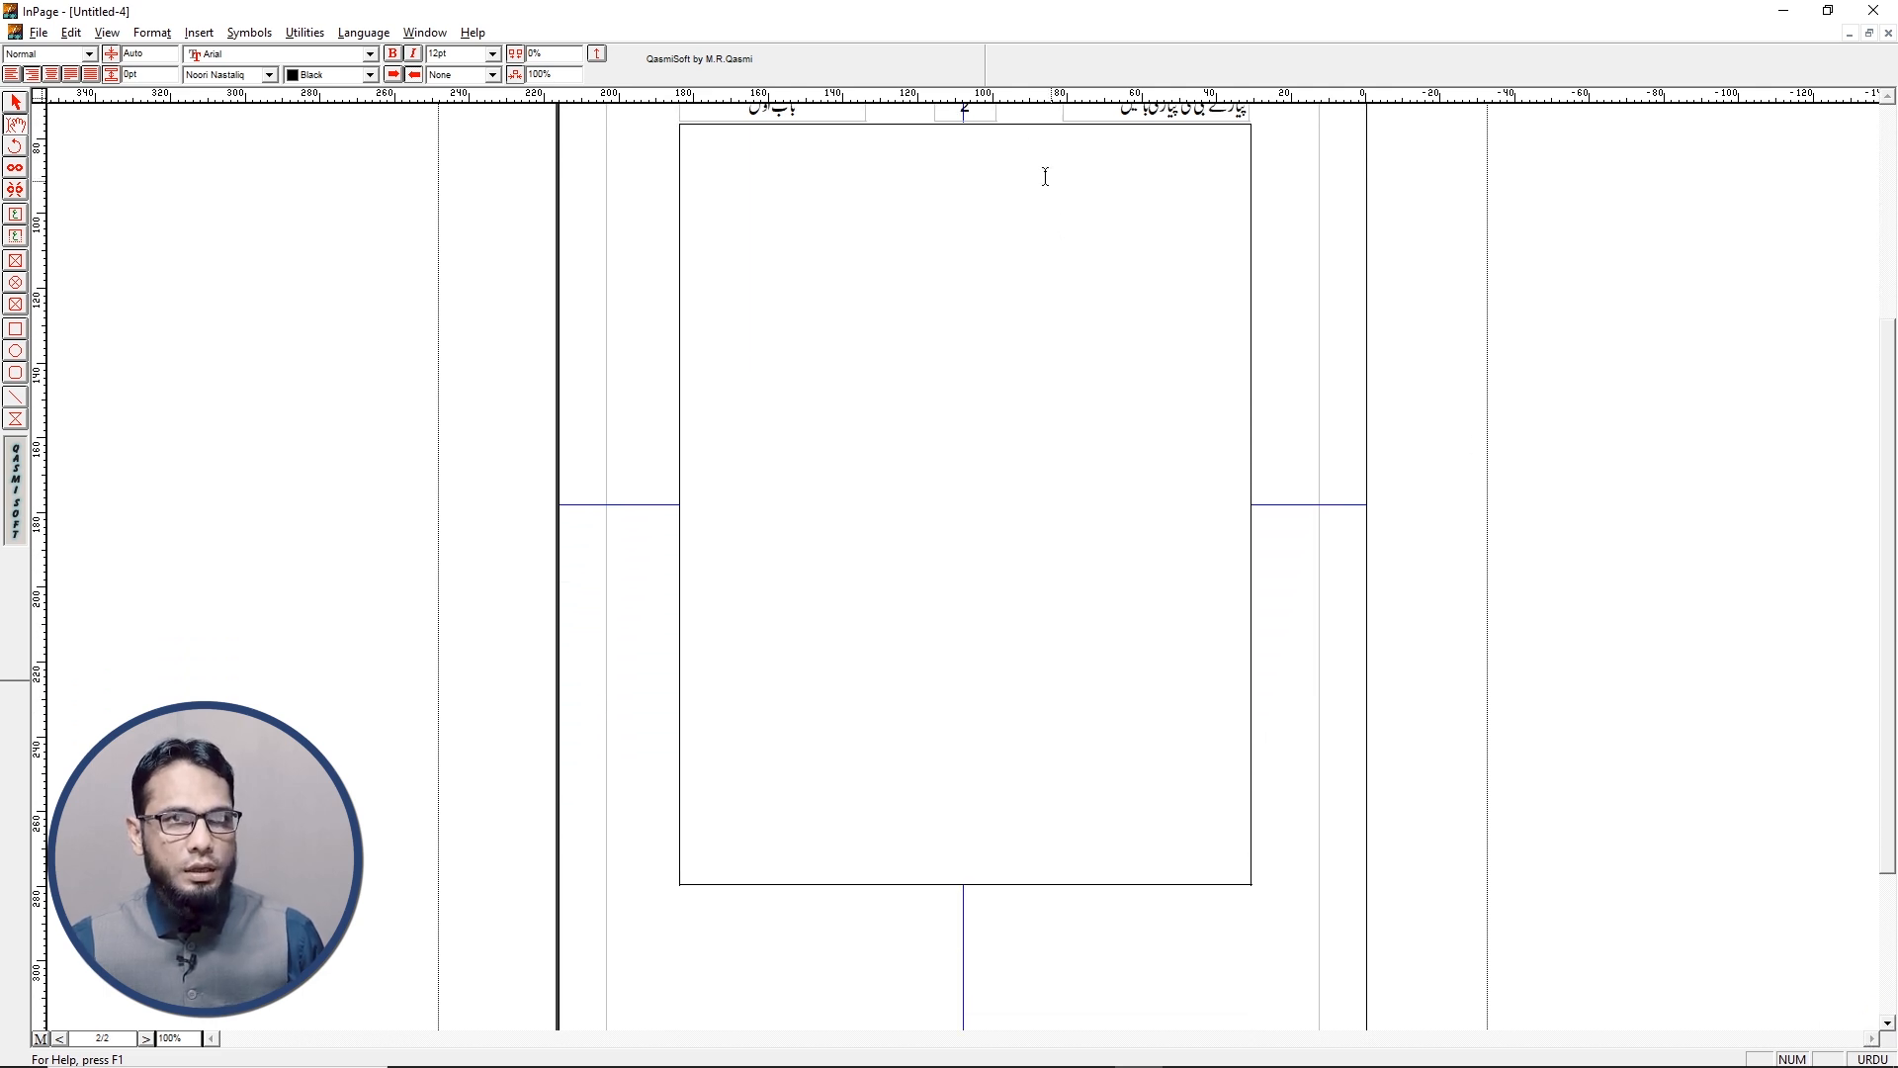
scroll(1012, 215, "up", 3)
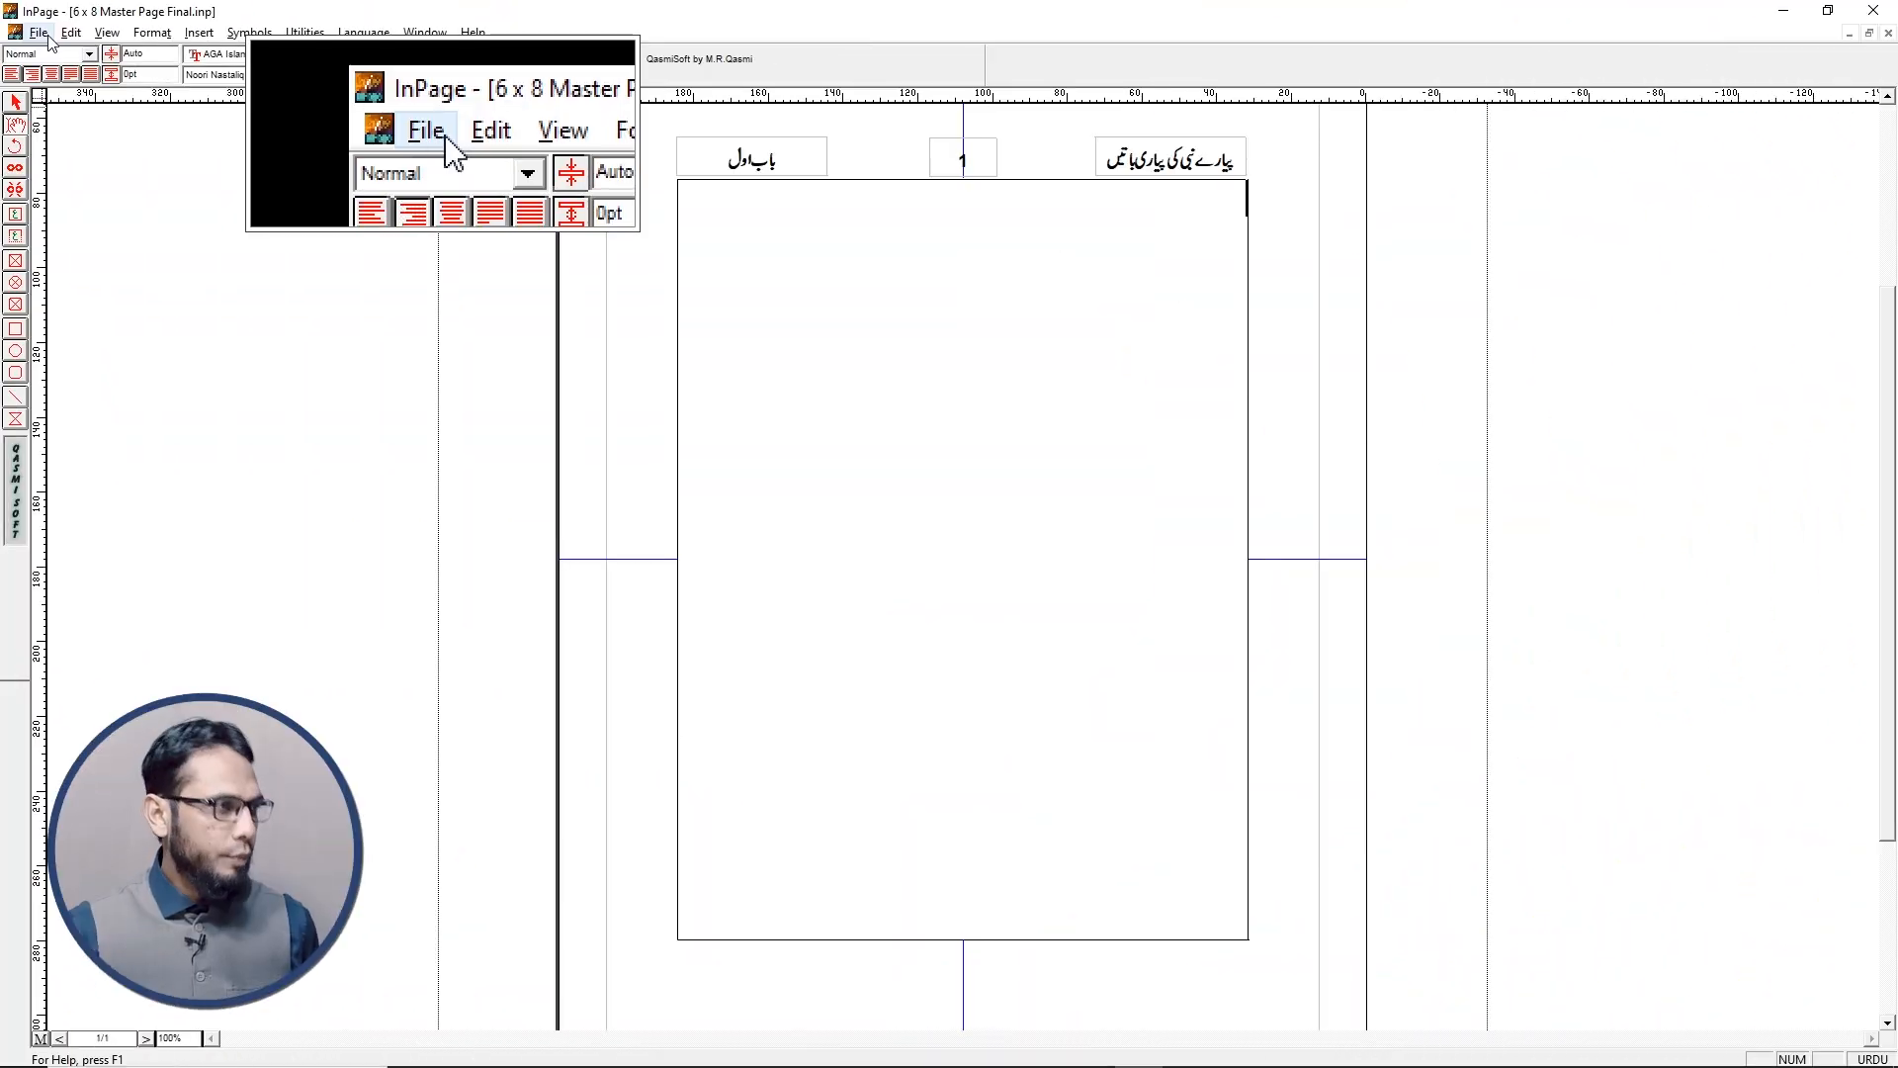
Create a new Legal 8.5x14" landscape document and switch to its master page
left_click(41, 34)
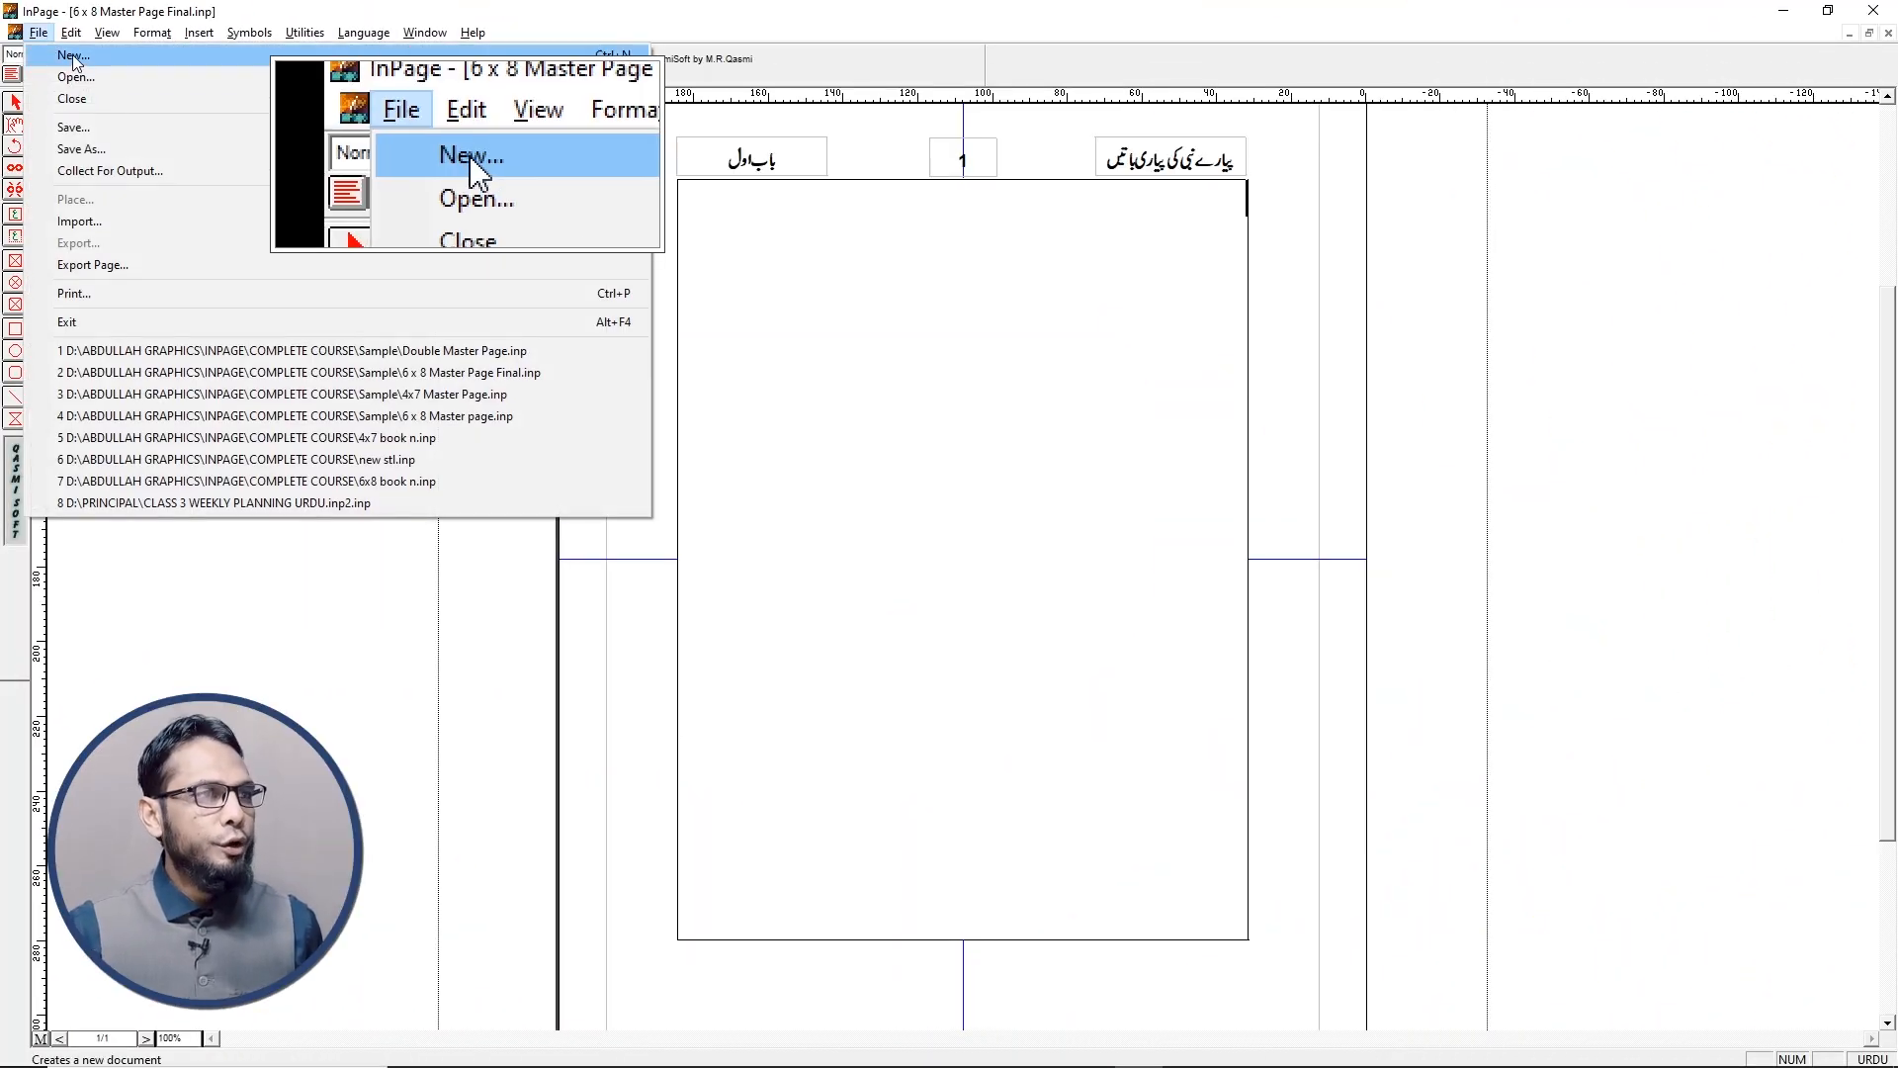
left_click(74, 56)
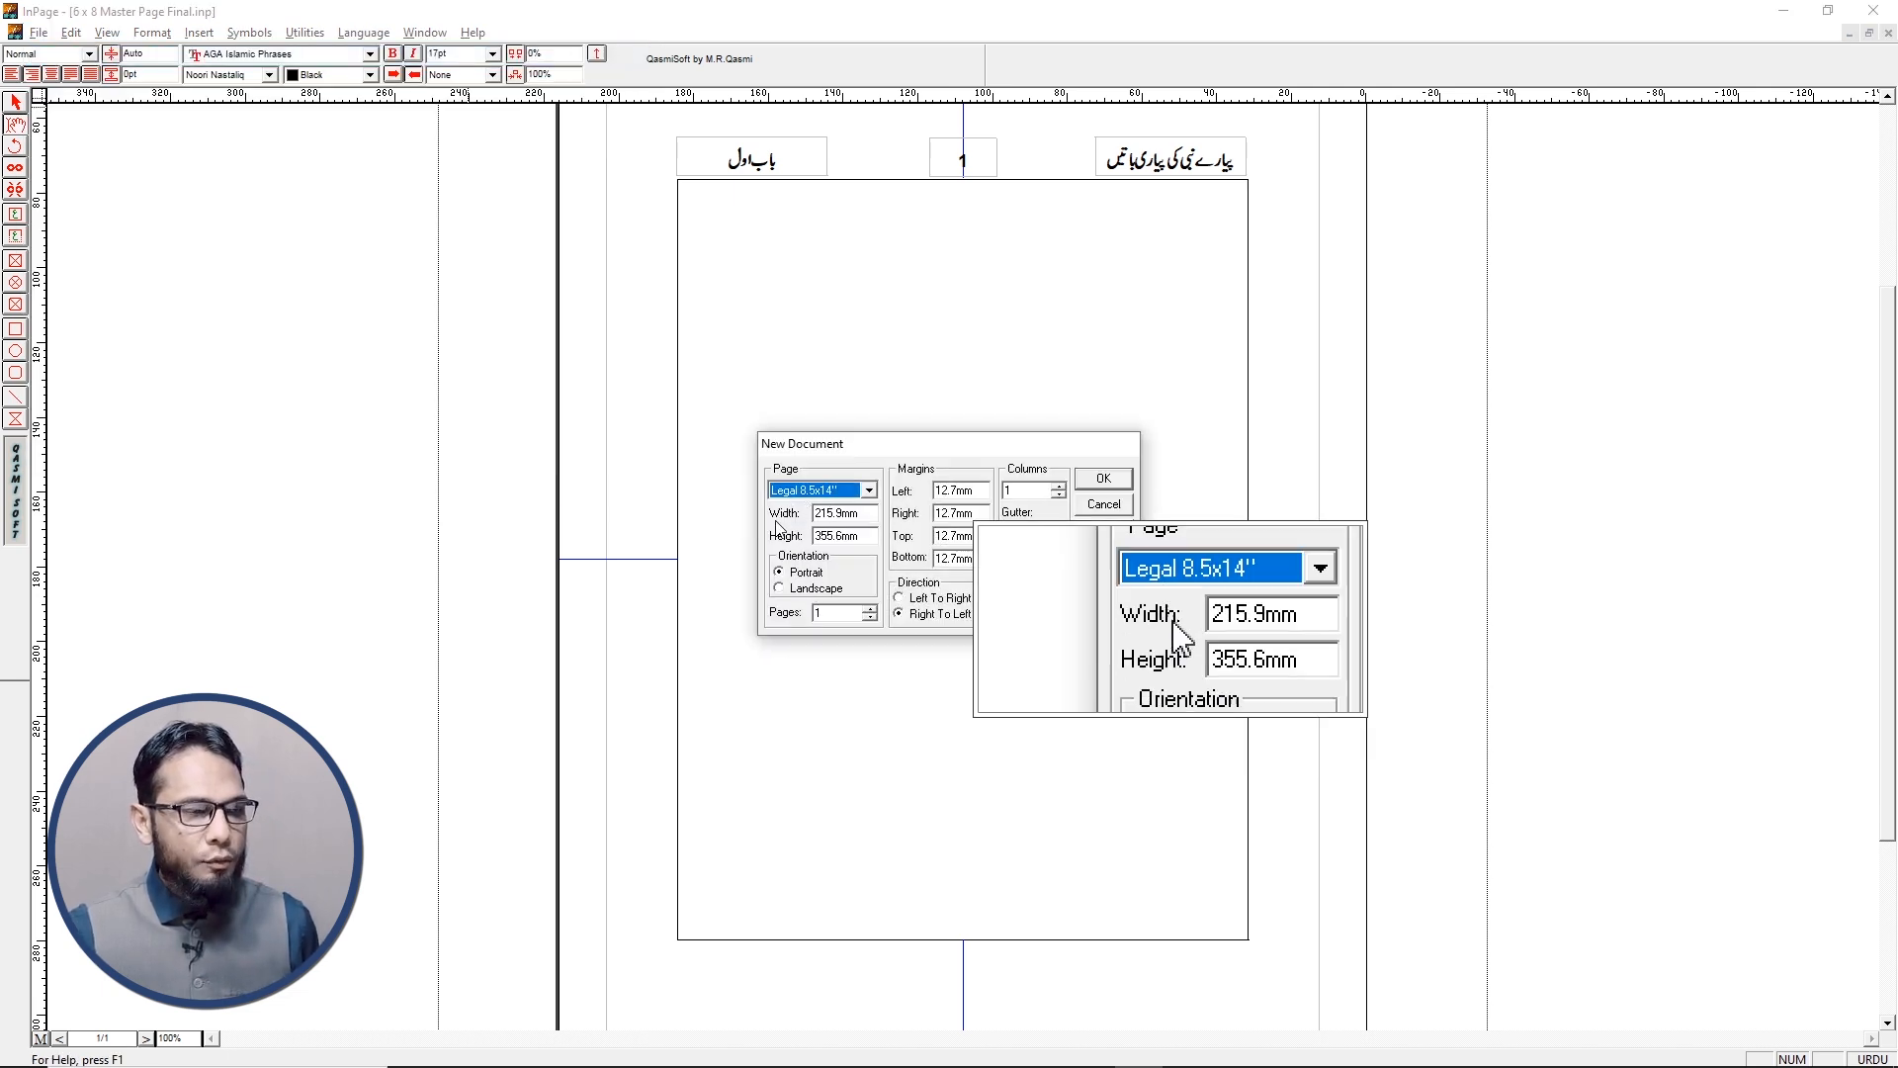
left_click(801, 589)
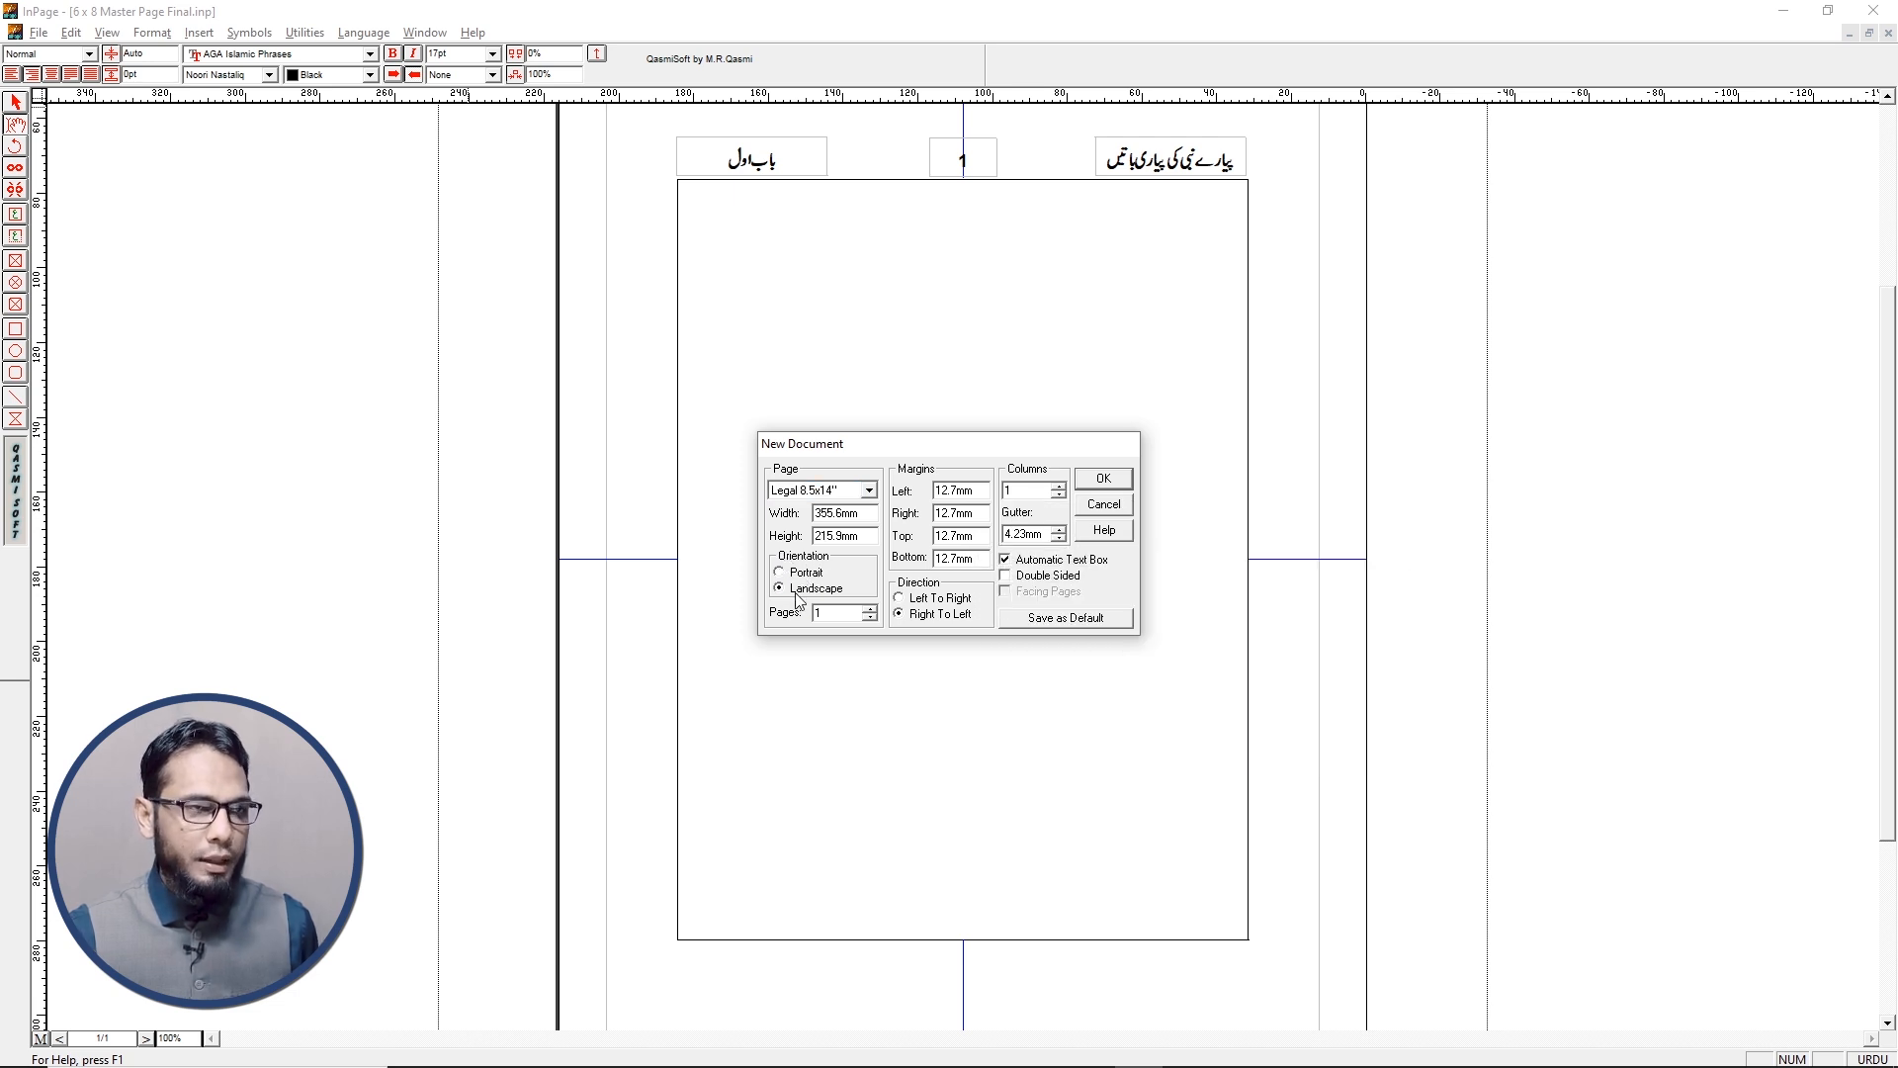
left_click(1104, 481)
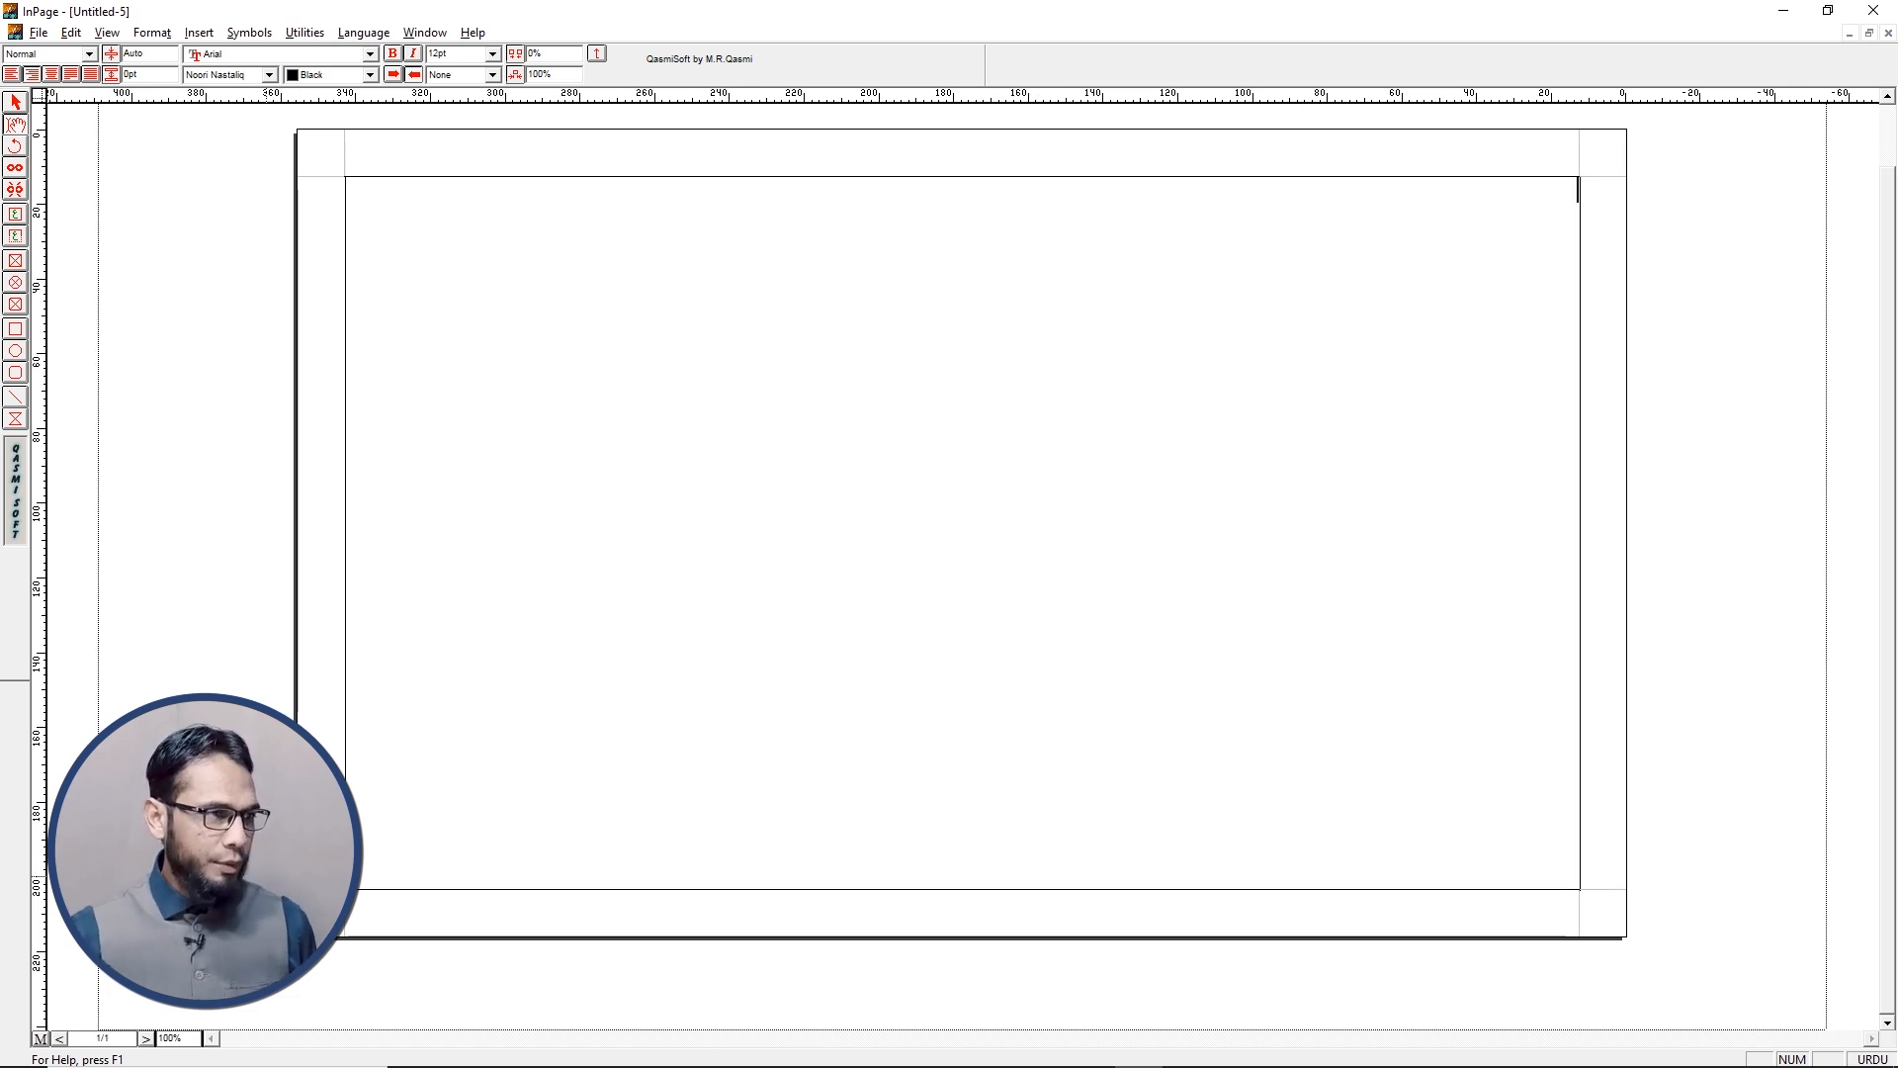
left_click(39, 1039)
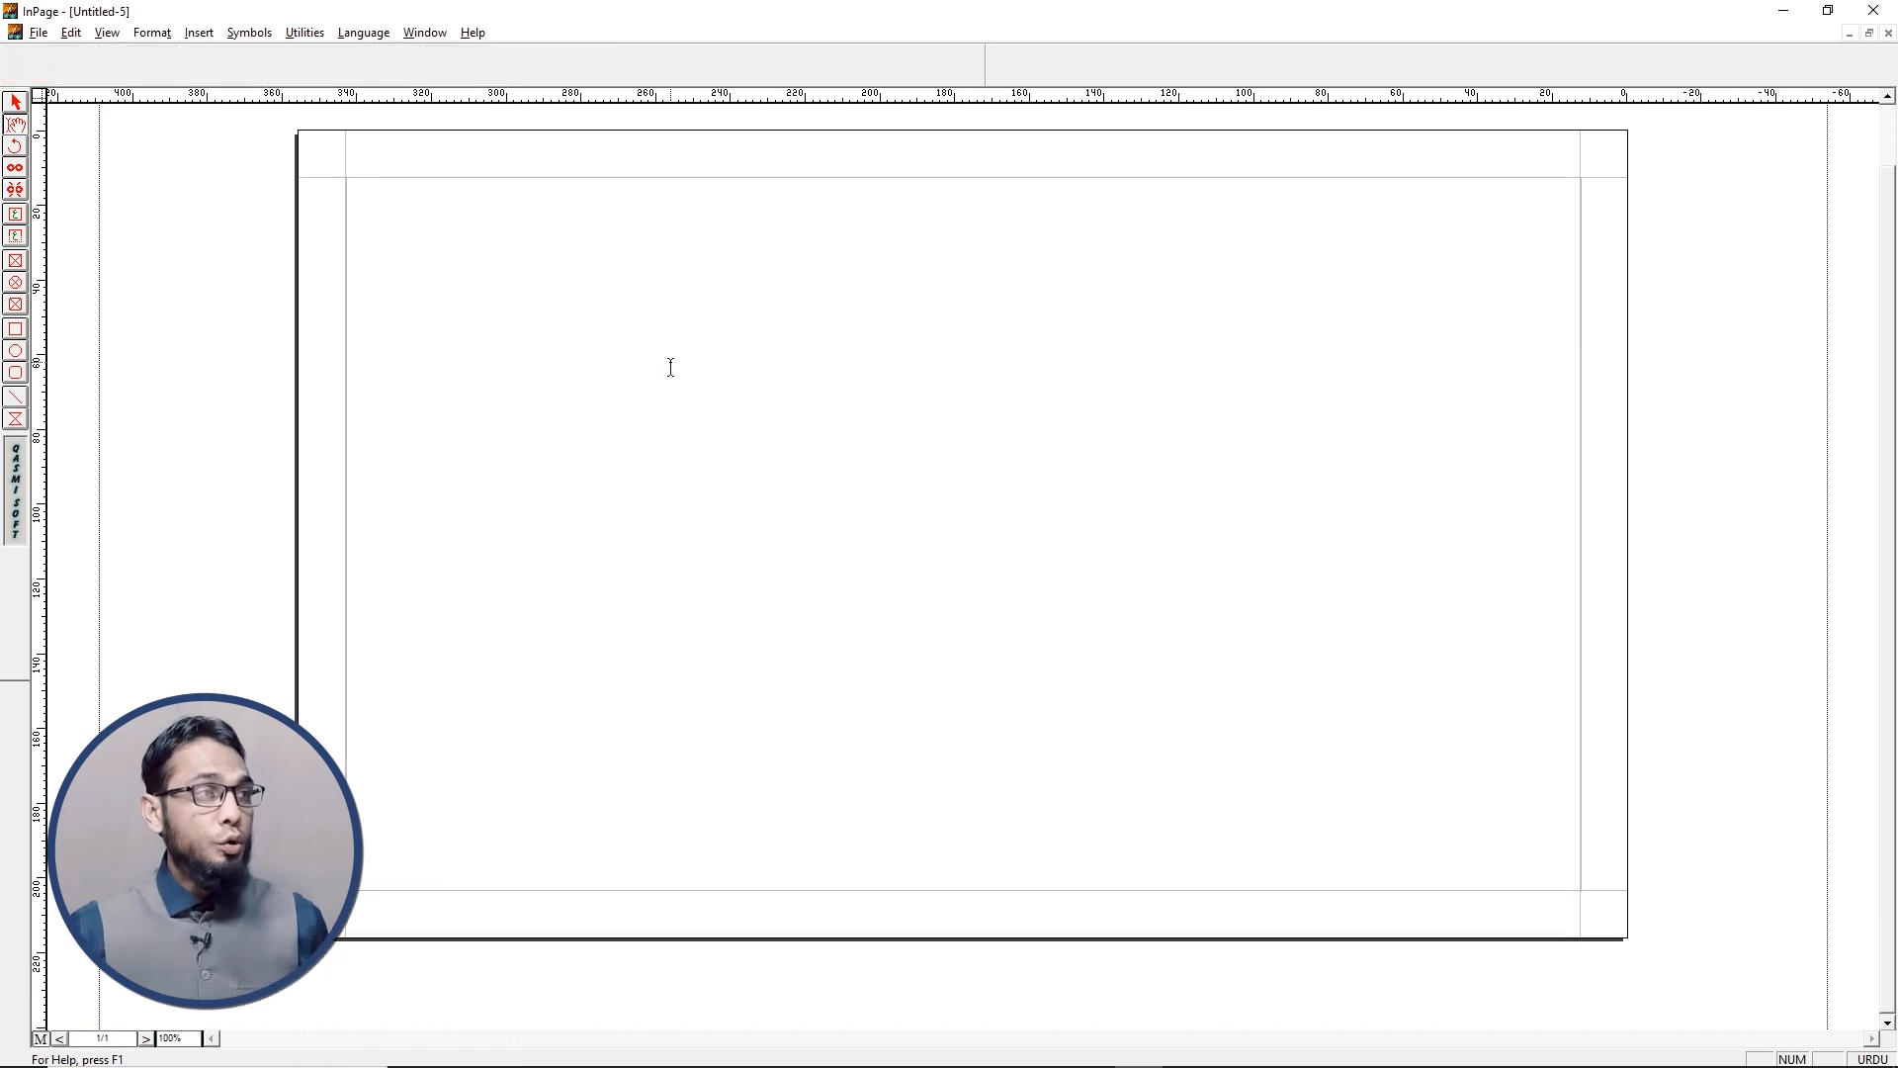
Select the main text frame and place a vertical and a horizontal guide through its center
left_click(17, 103)
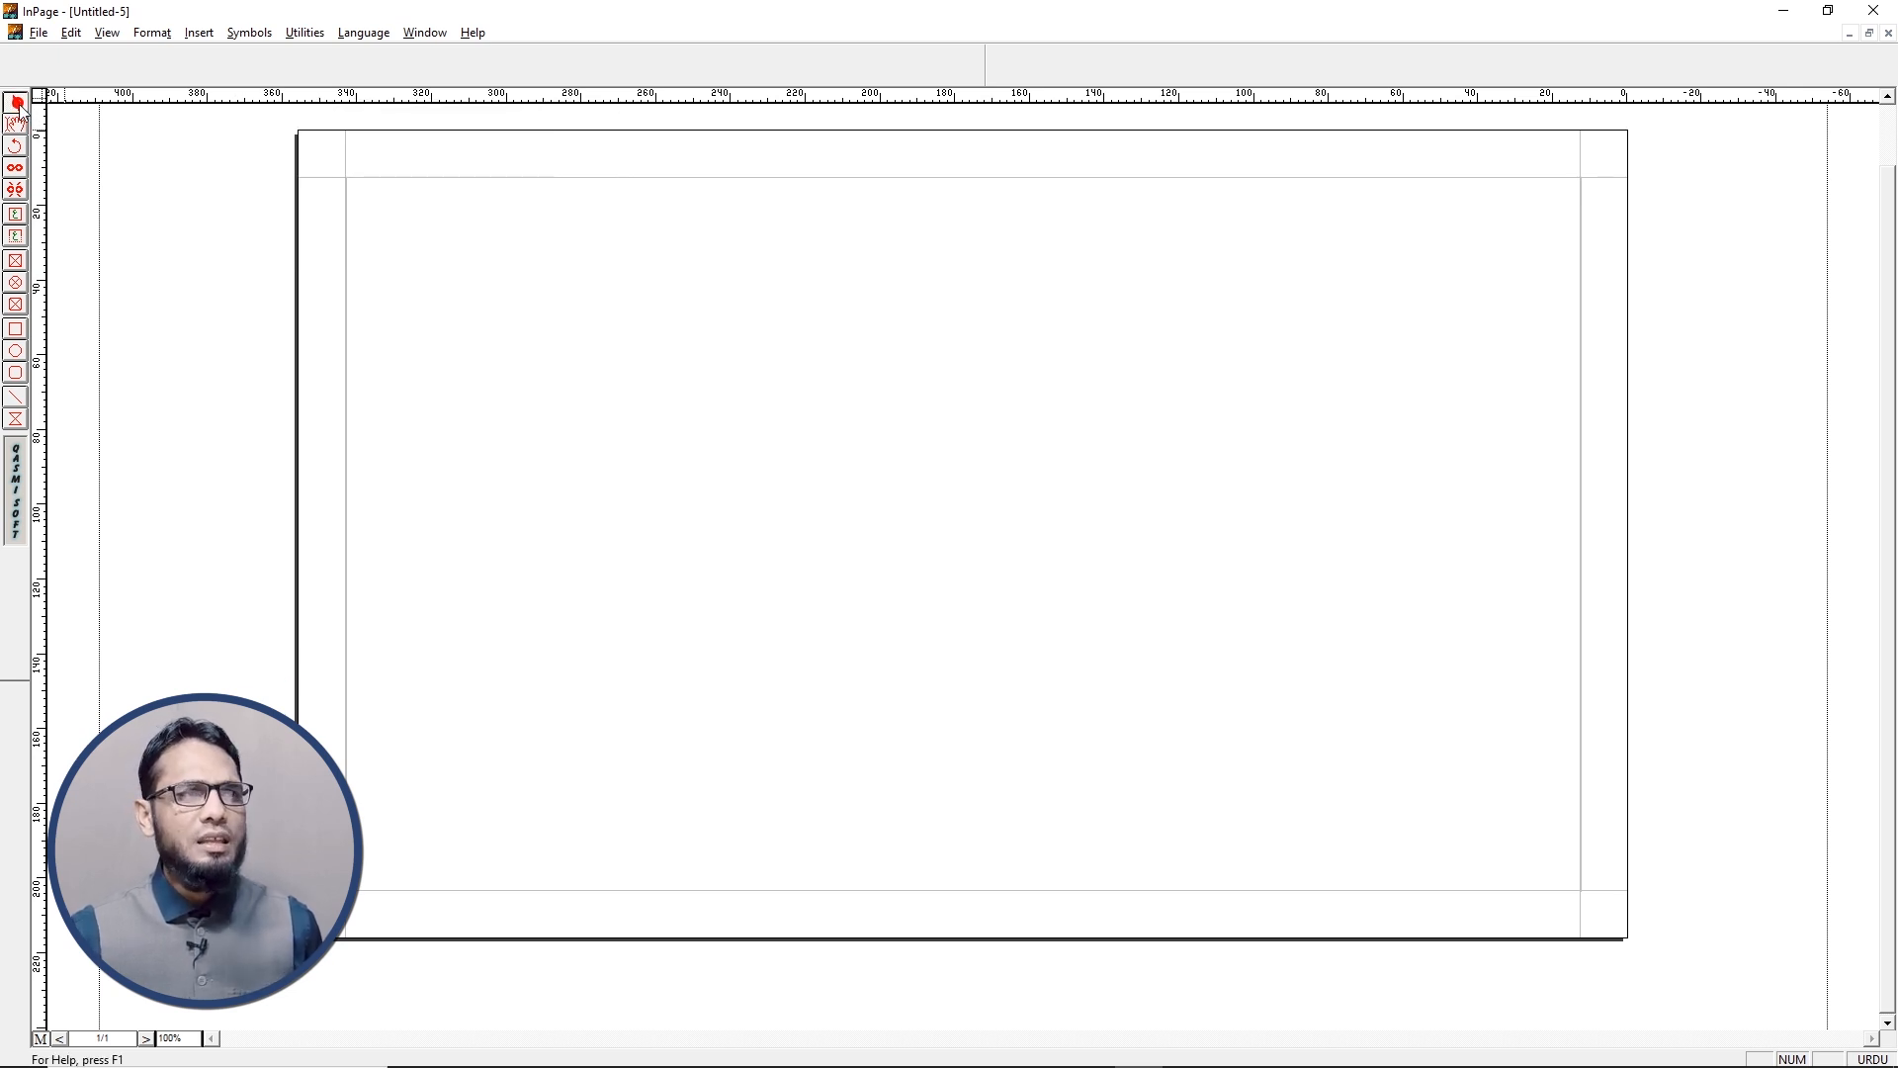
left_click(979, 457)
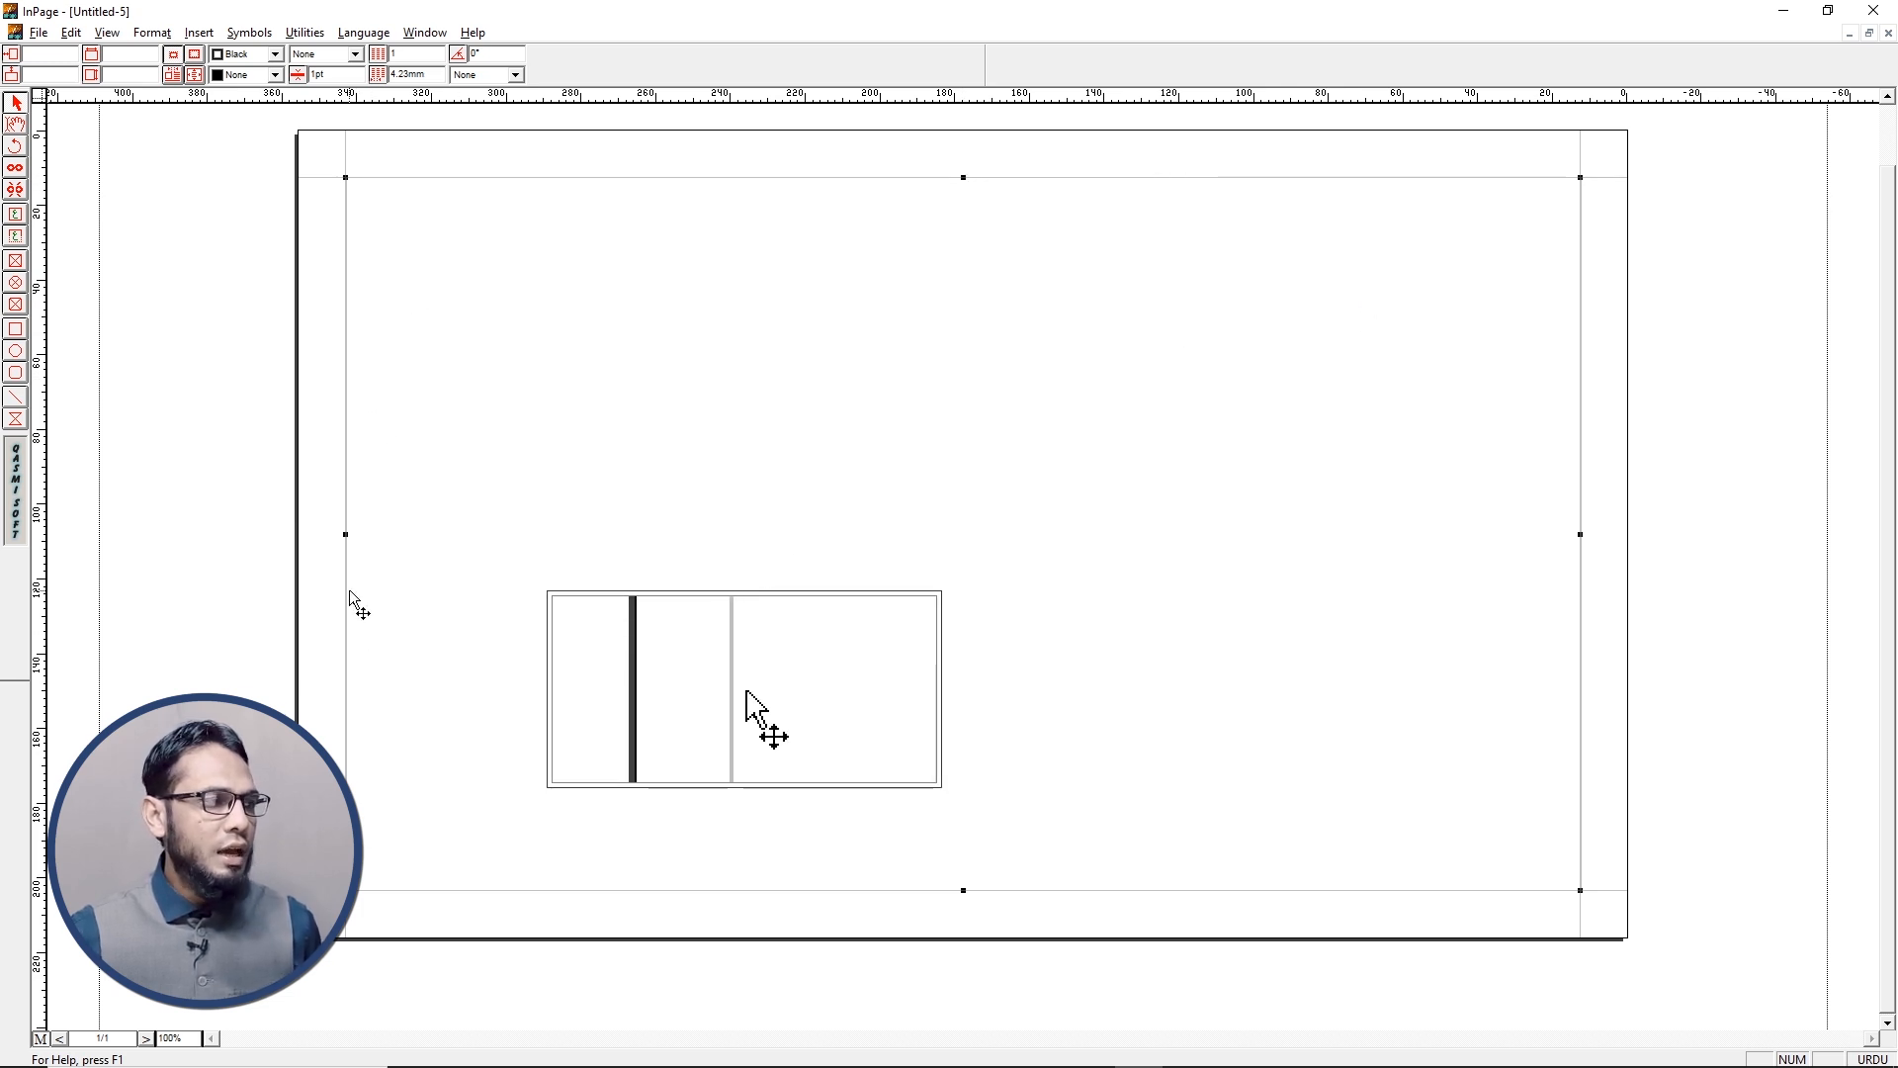
left_click_drag(56, 527, 966, 534)
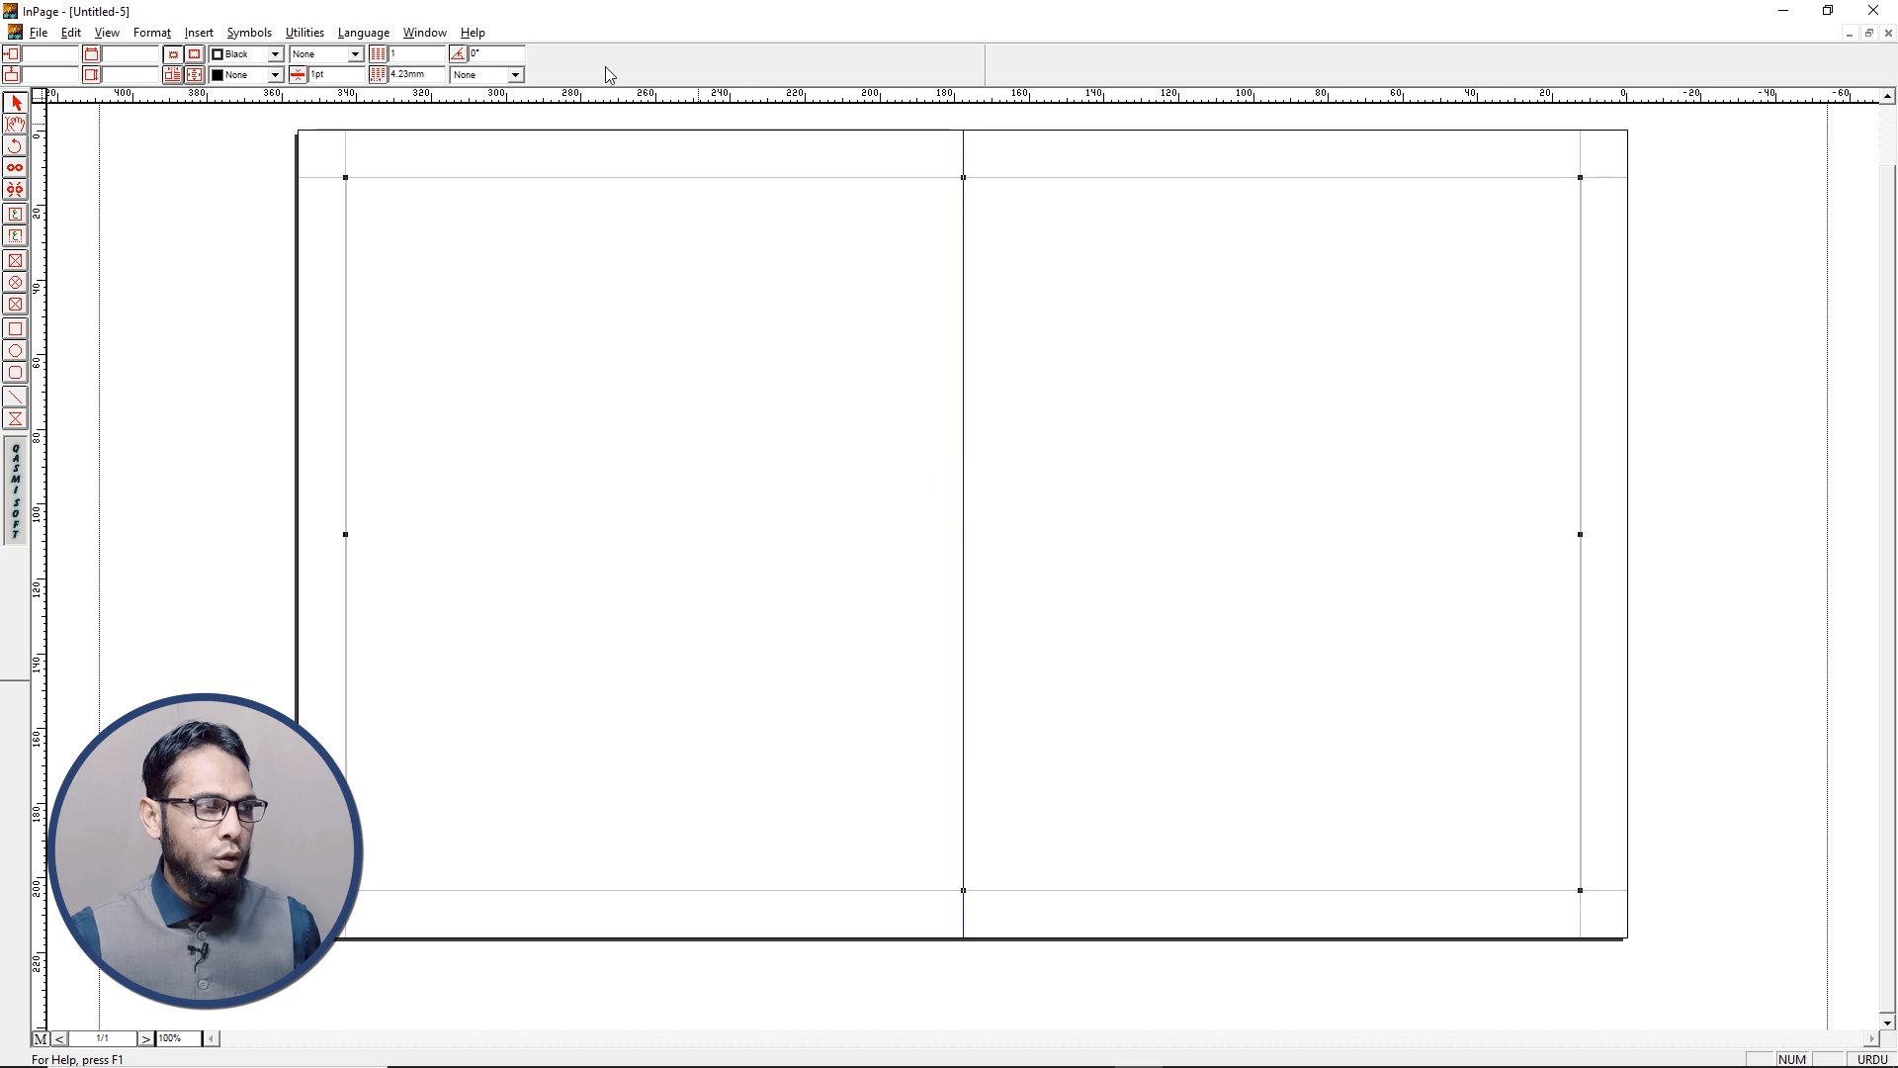
left_click_drag(619, 96, 601, 536)
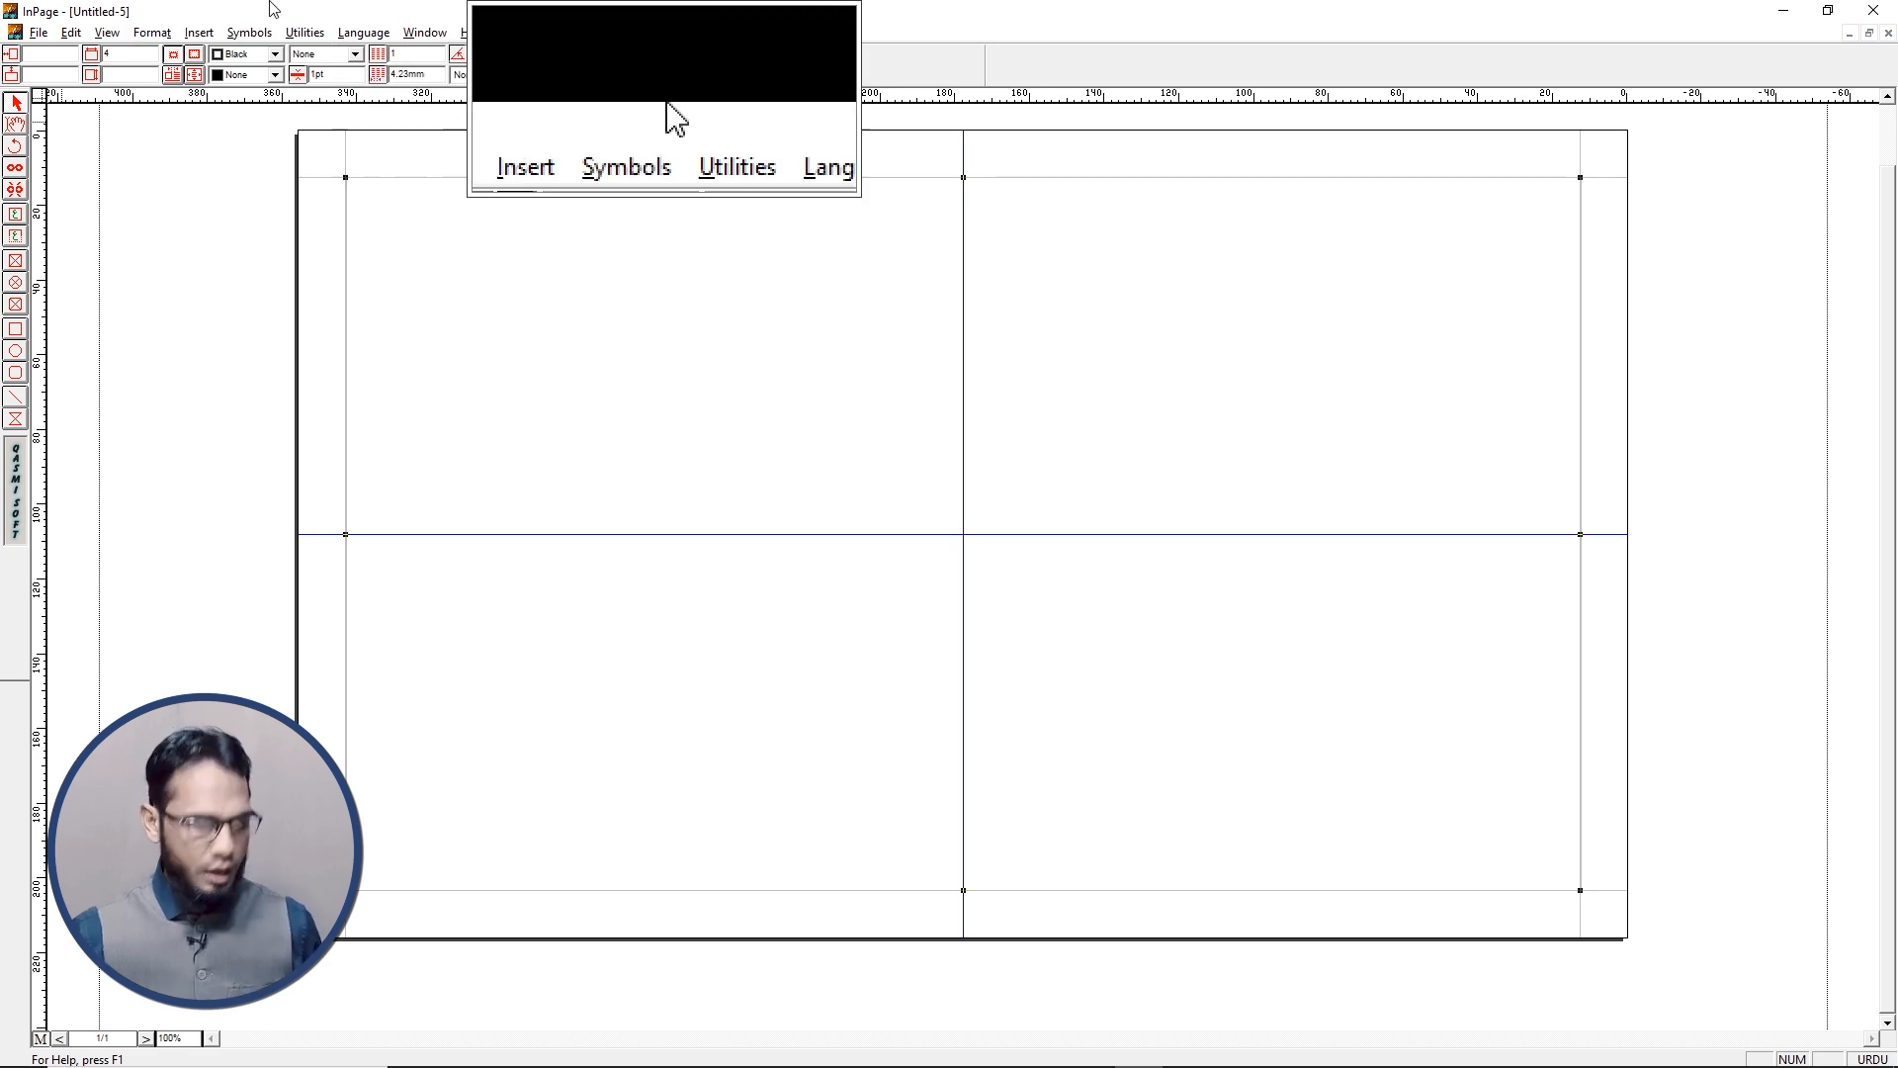
Resize the main text frame to 4" wide by 7" high
left_click(120, 74)
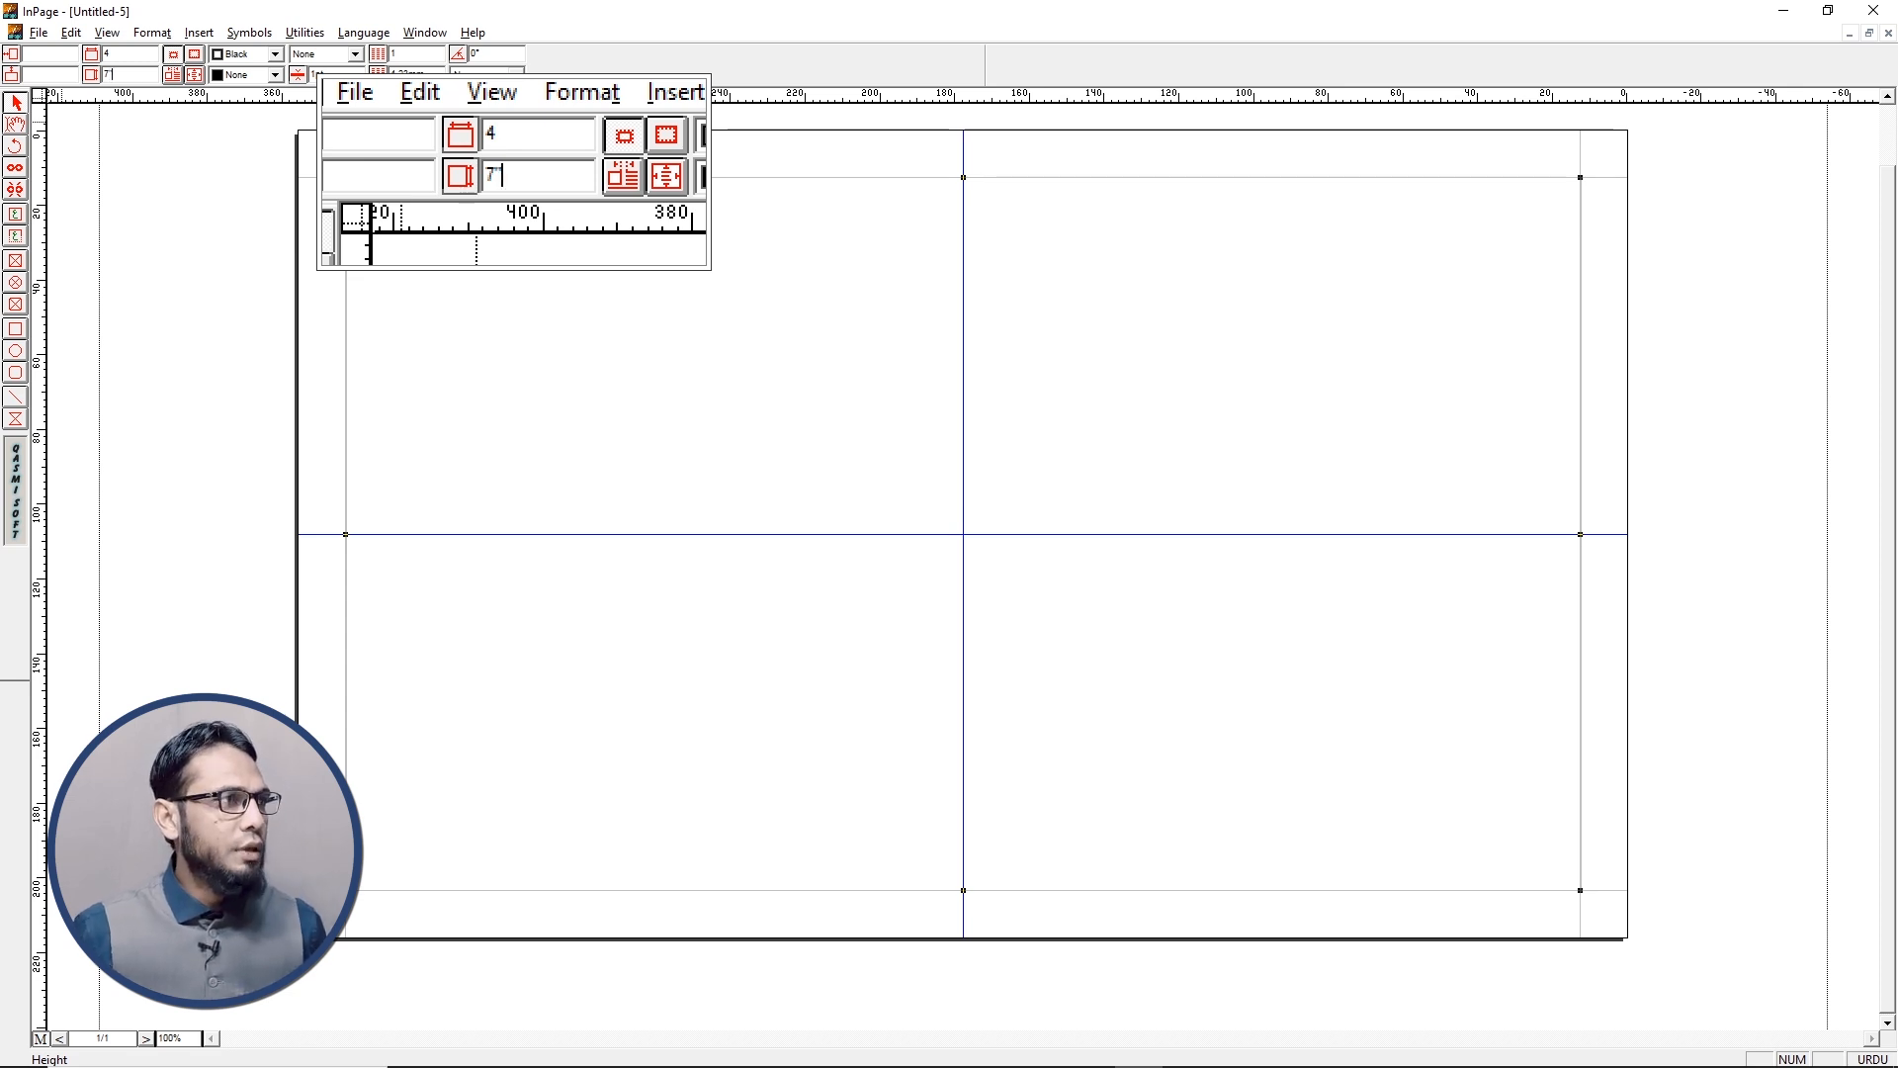
left_click(129, 52)
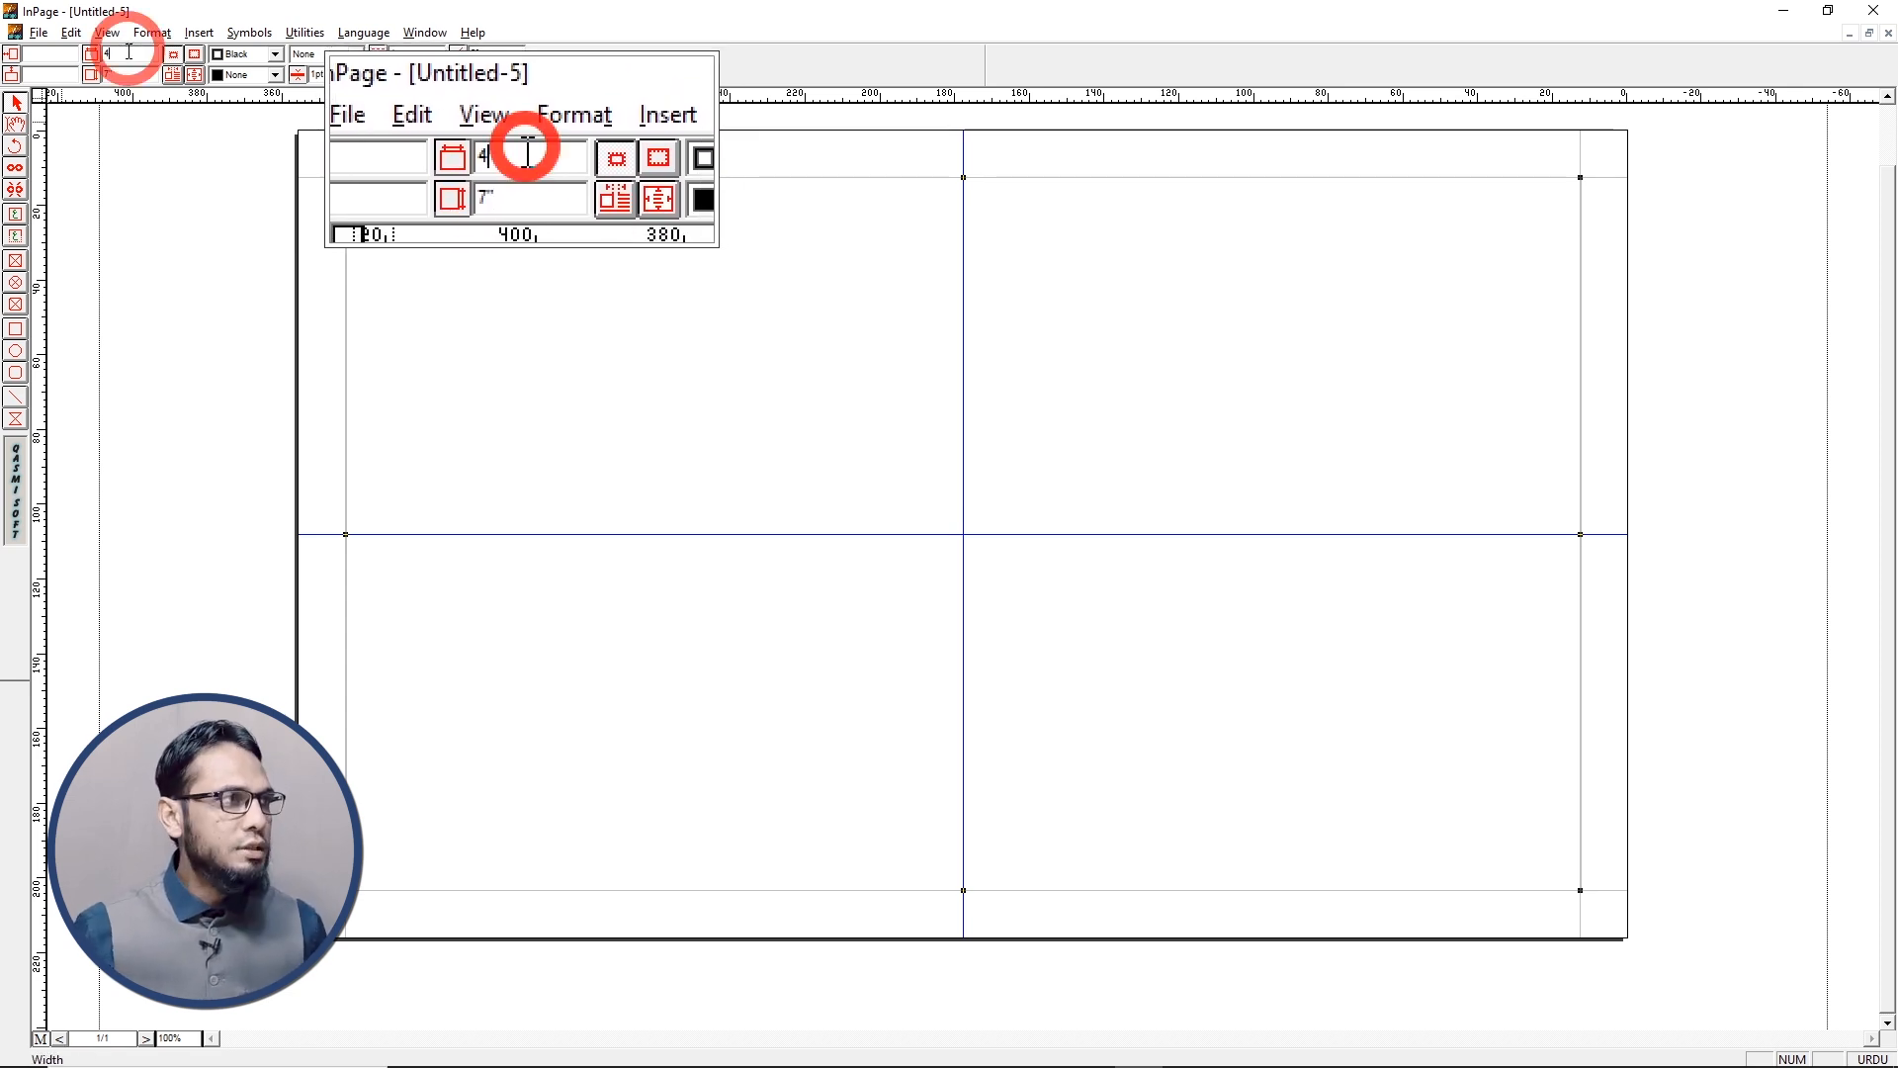
type("4\"")
key("Return")
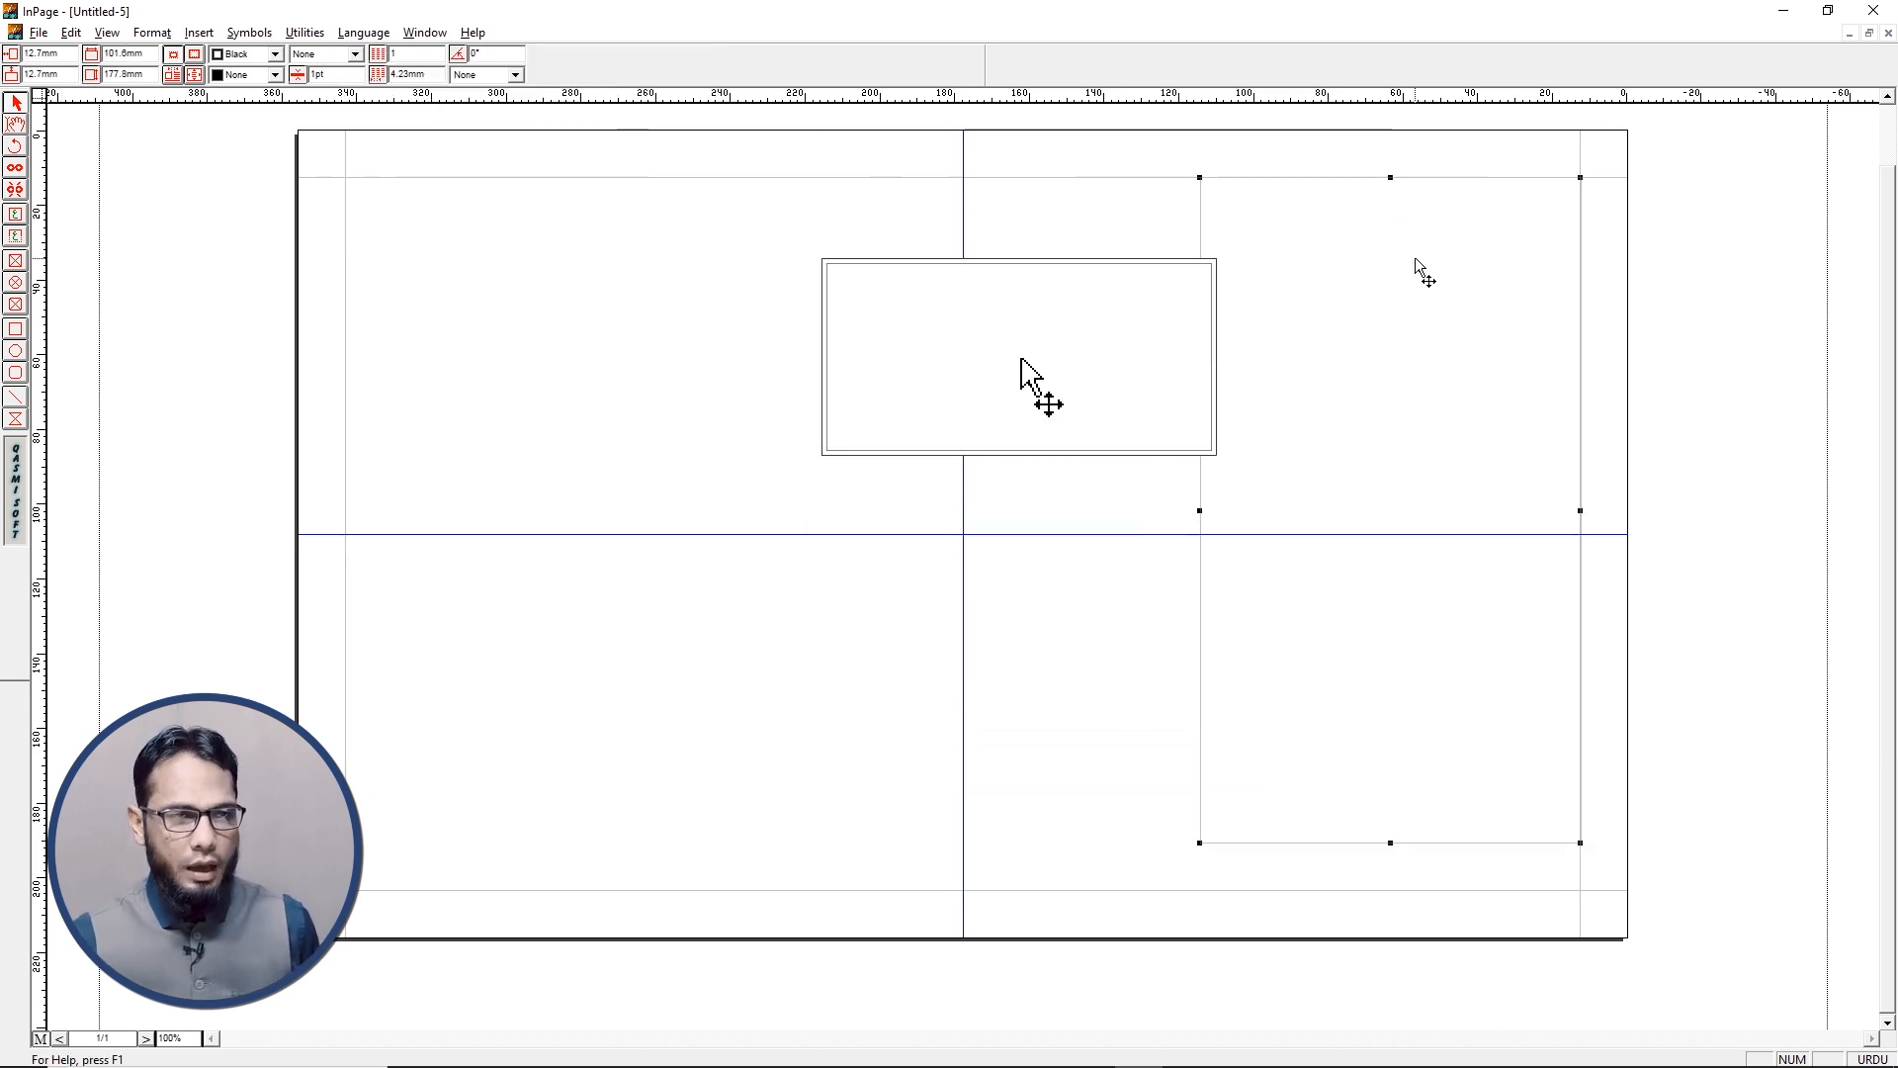
Nudge the text frame down to a vertical position of 18.7 mm, bringing its middle handles to the horizontal guide
key("Down")
key("Down")
key("Down")
key("Down")
key("Down")
key("Down")
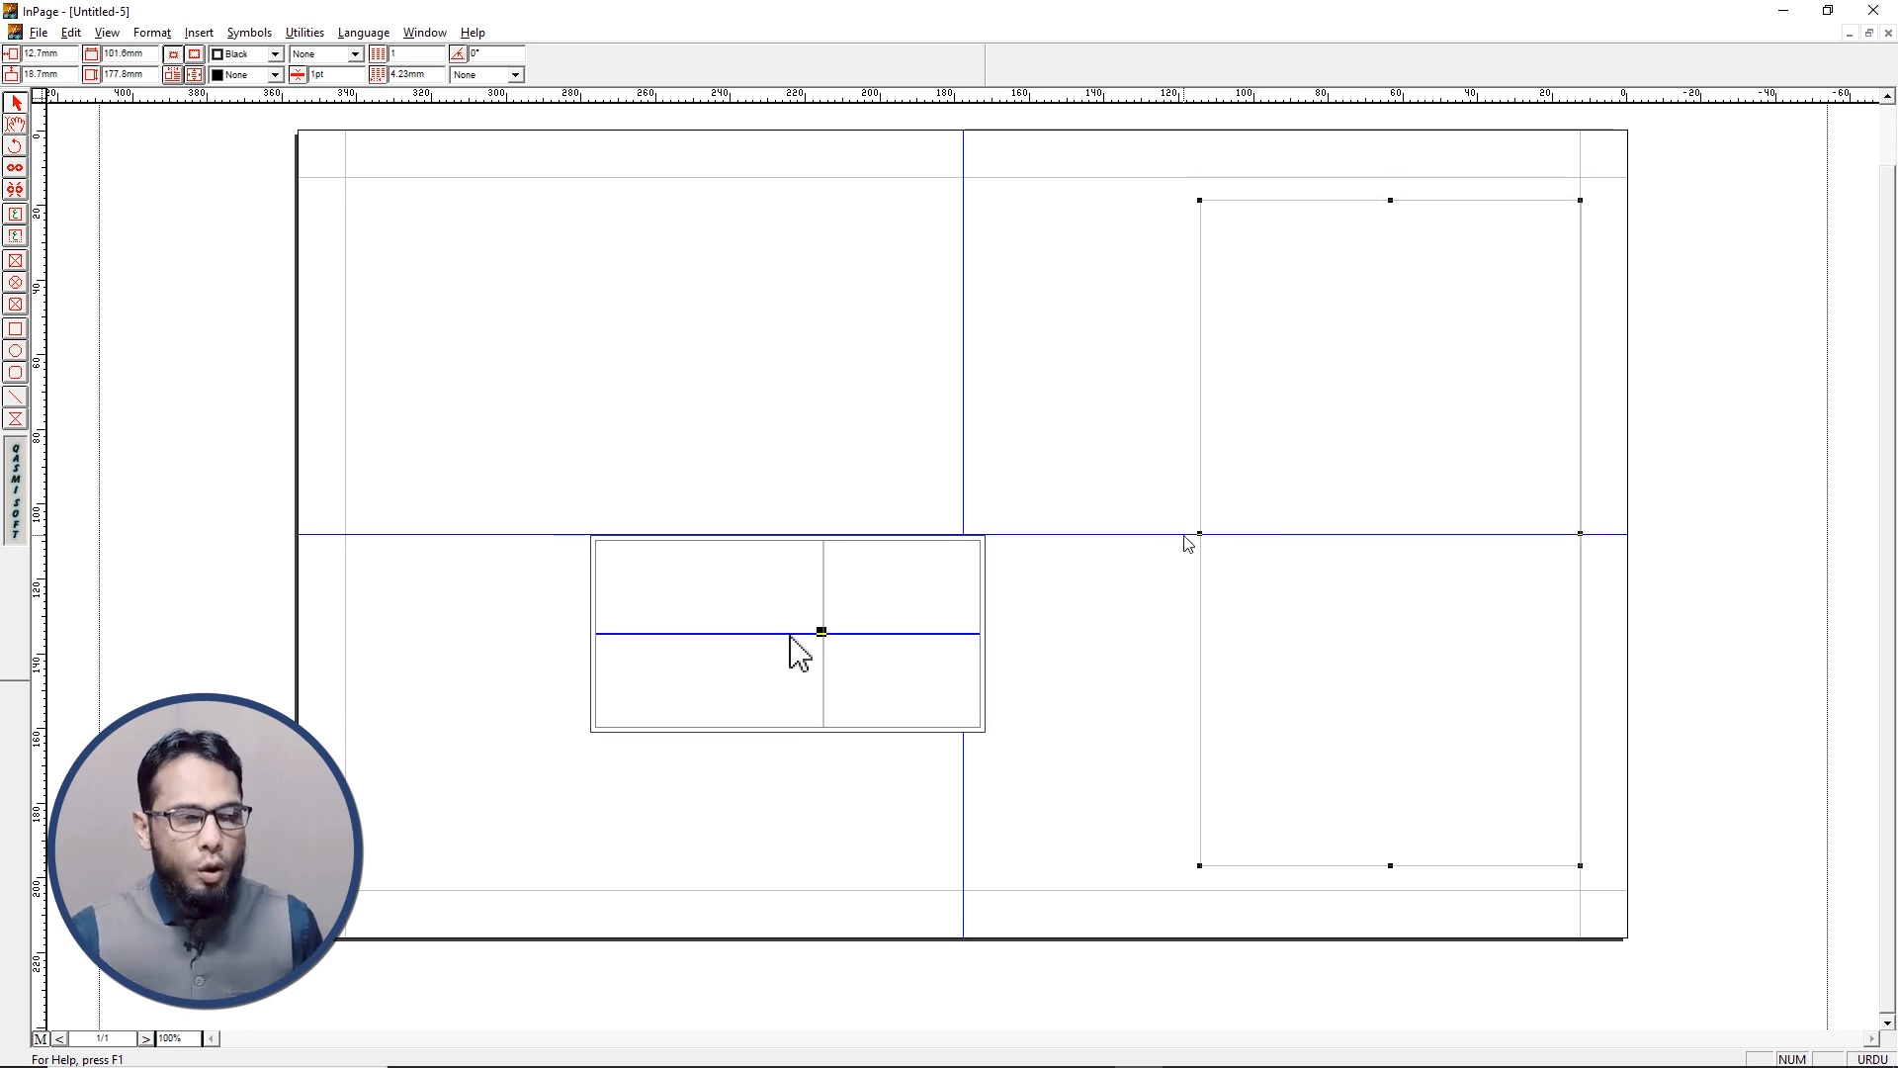
Nudge the text frame toward the vertical guide until it sits 48.7 mm from the page's right edge
key("Left")
key("Left")
key("Left")
key("Left")
key("Left")
key("Left")
key("Left")
key("Left")
key("Left")
key("Left")
key("Left")
key("Left")
key("Left")
key("Left")
key("Left")
key("Left")
key("Left")
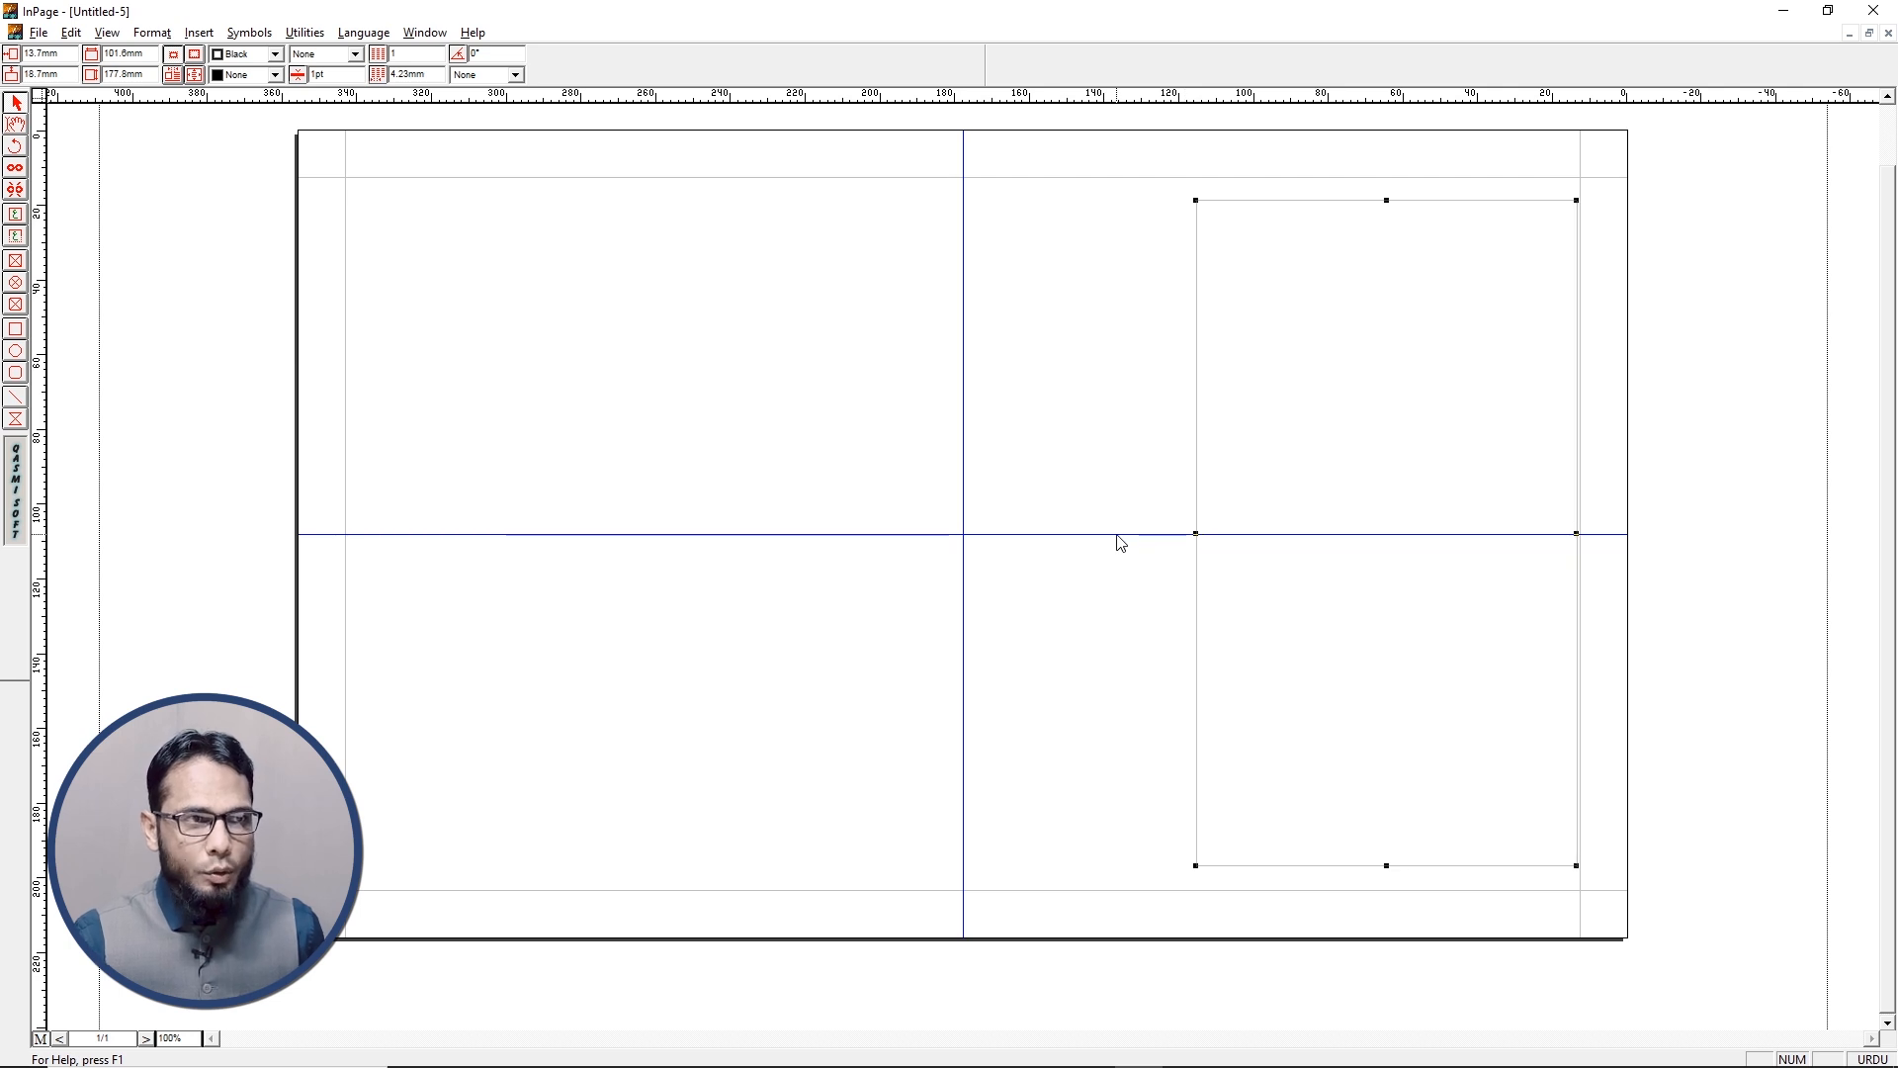
key("Left")
key("Left")
key("Left")
key("Left")
key("Left")
key("Left")
key("Left")
key("Left")
key("Left")
key("Left")
key("Left")
key("Left")
key("Left")
key("Left")
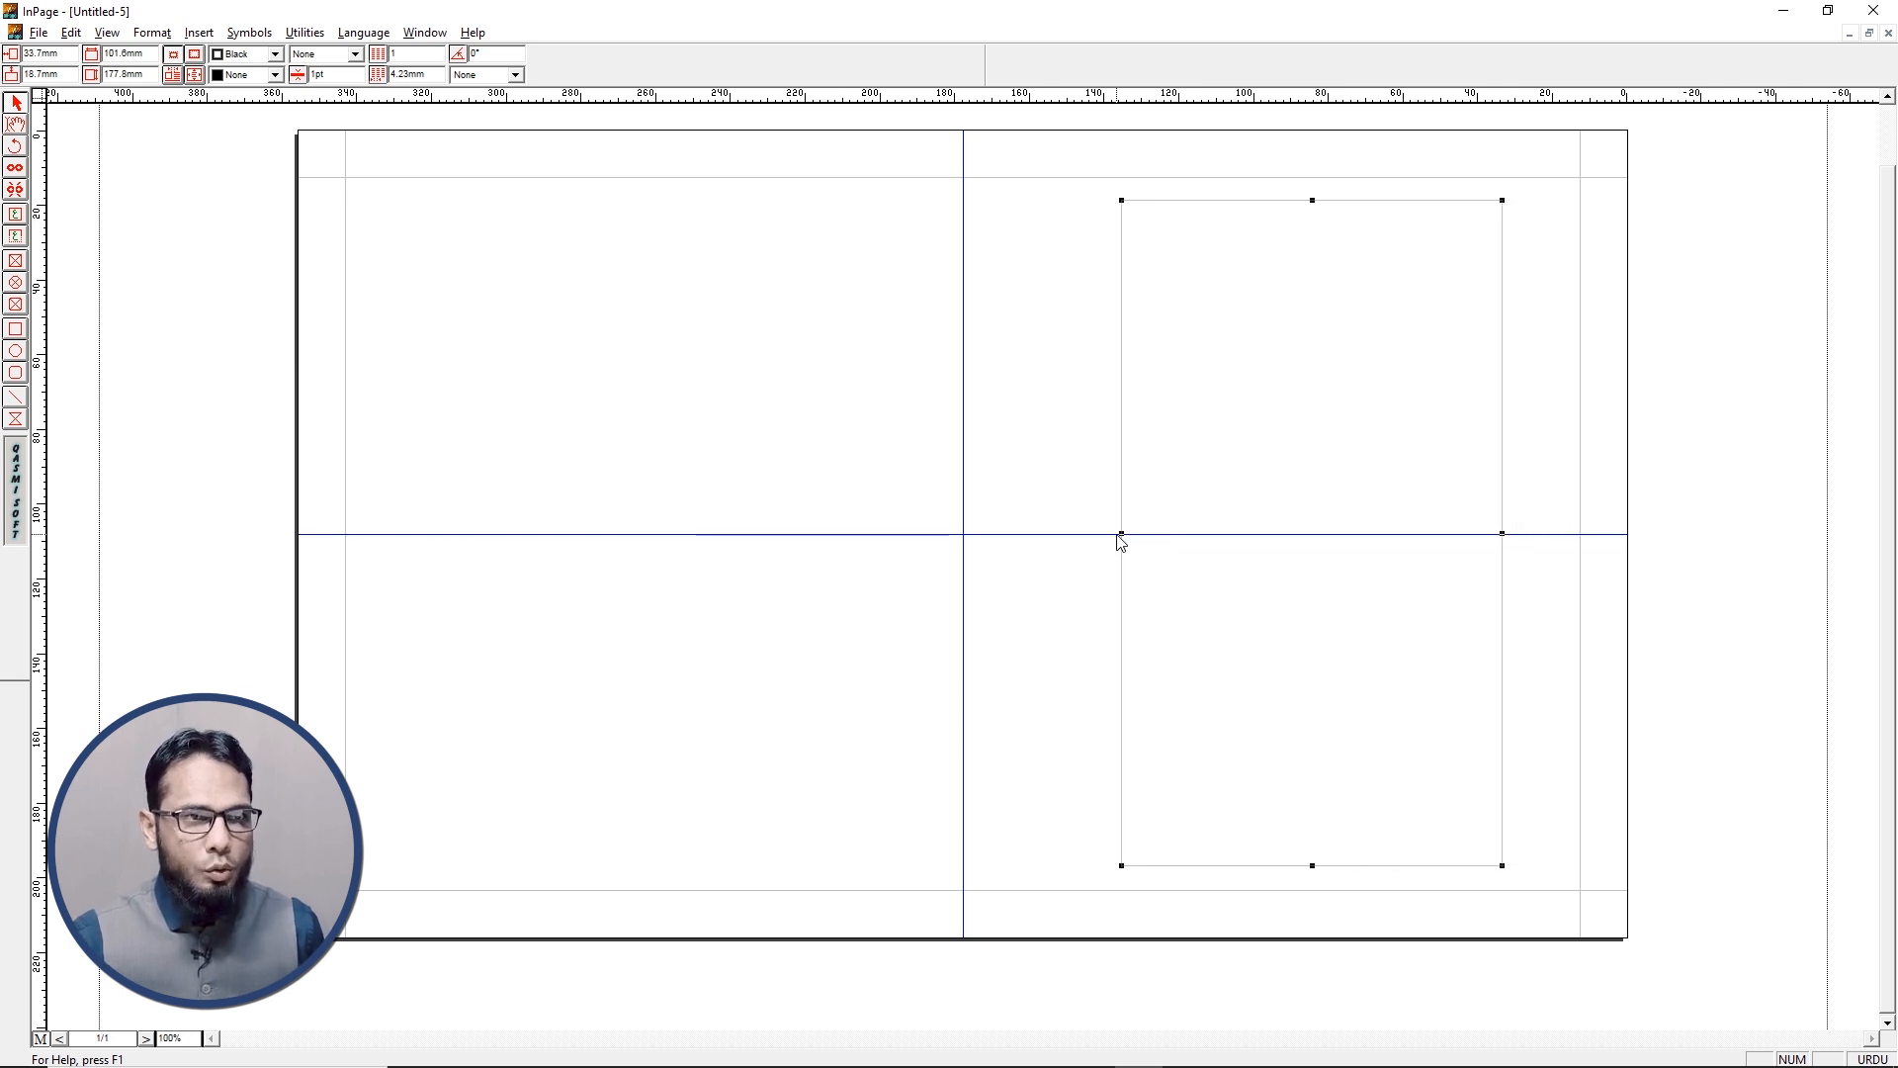
key("Left")
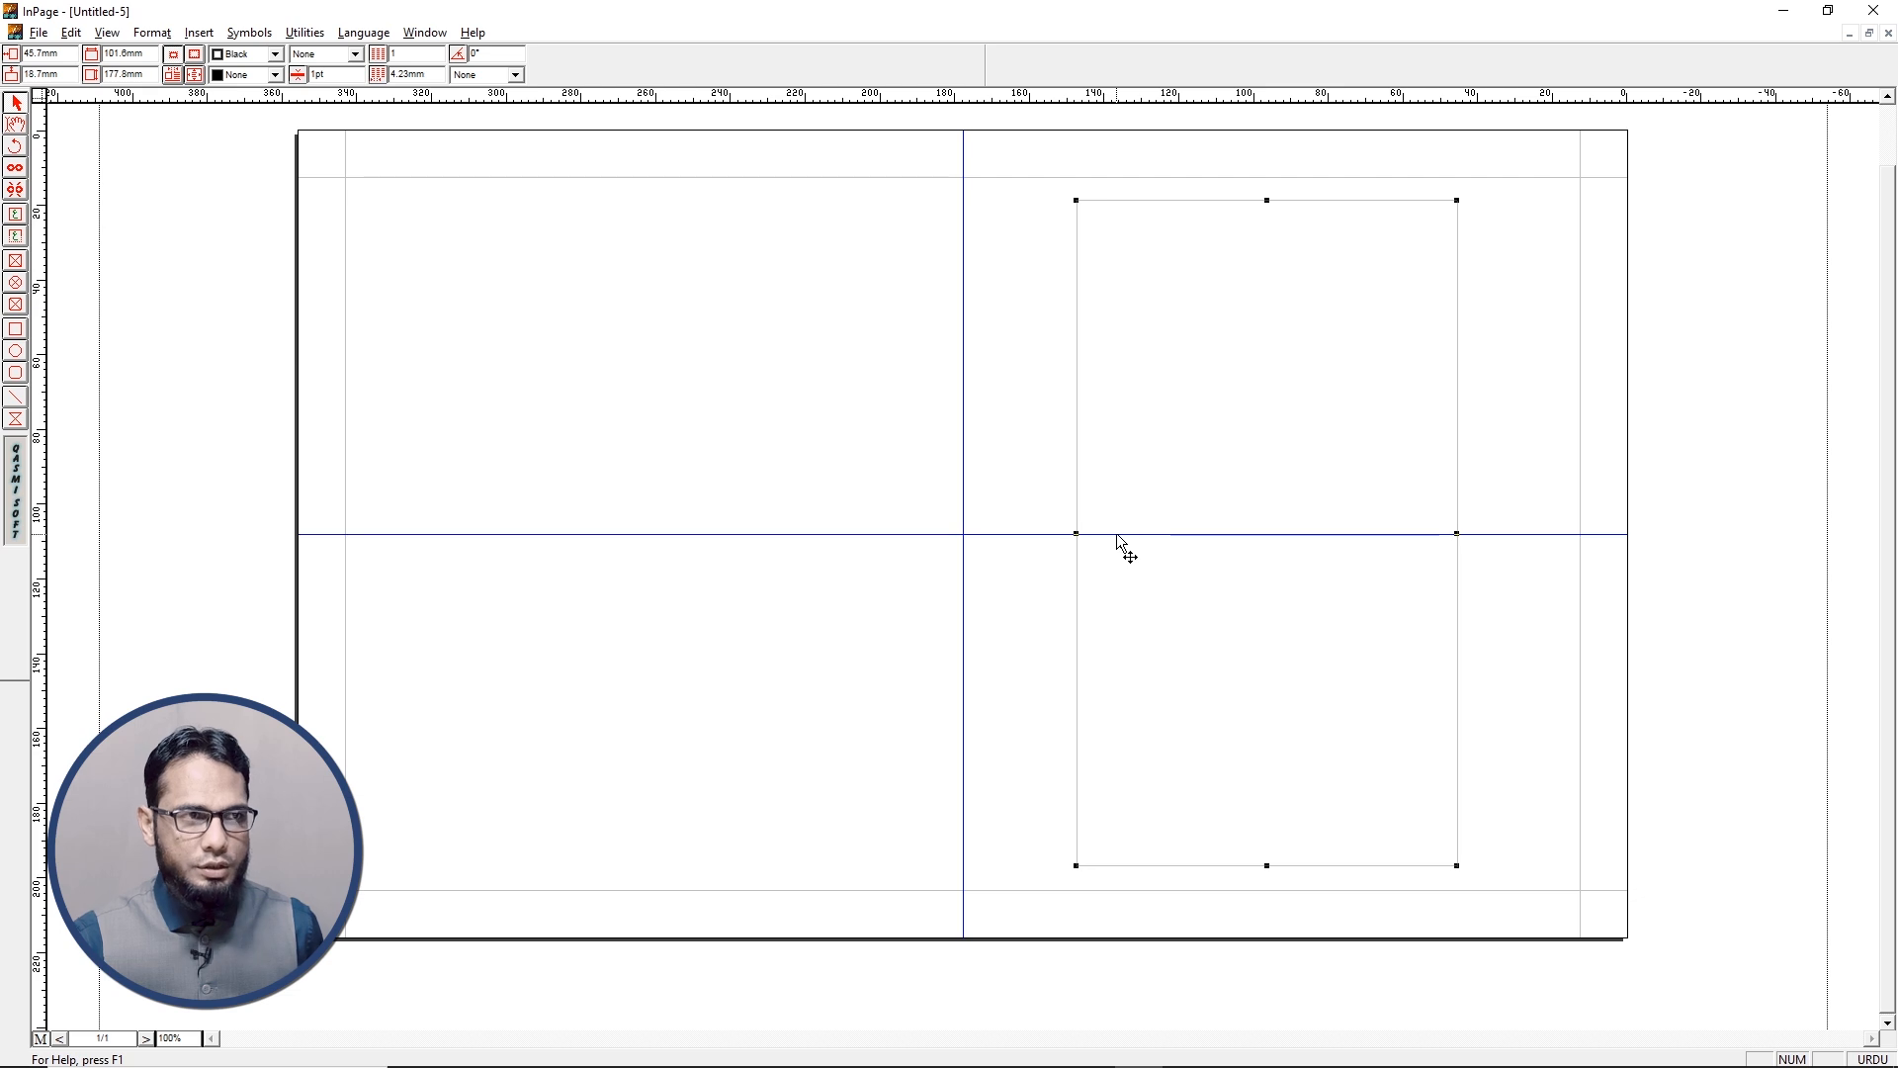
Fine-tune the text frame to 44.1 mm from the page's right edge and 19 mm from the top edge
key("Right")
key("Right")
key("Right")
key("Right")
key("Right")
key("Right")
key("Down")
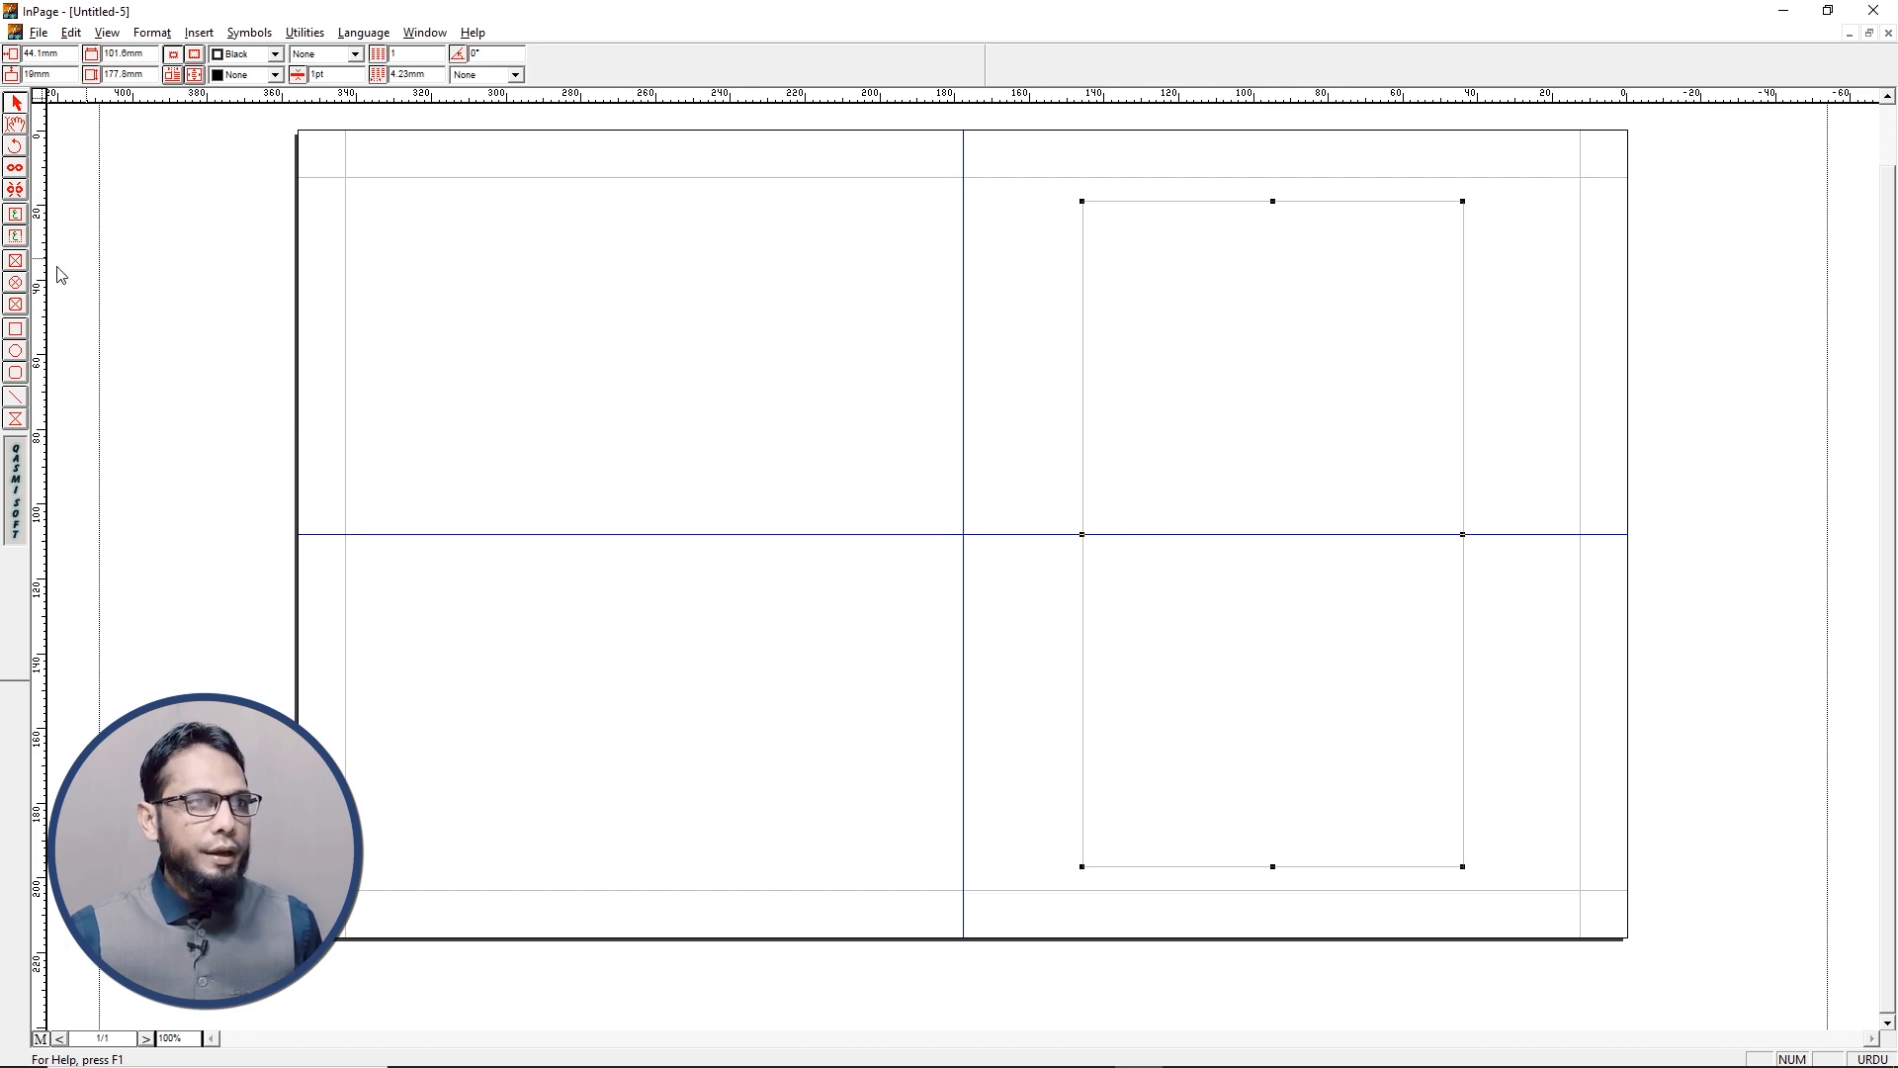
Draw a horizontal line about 102 mm long along the text frame's top edge
left_click(17, 397)
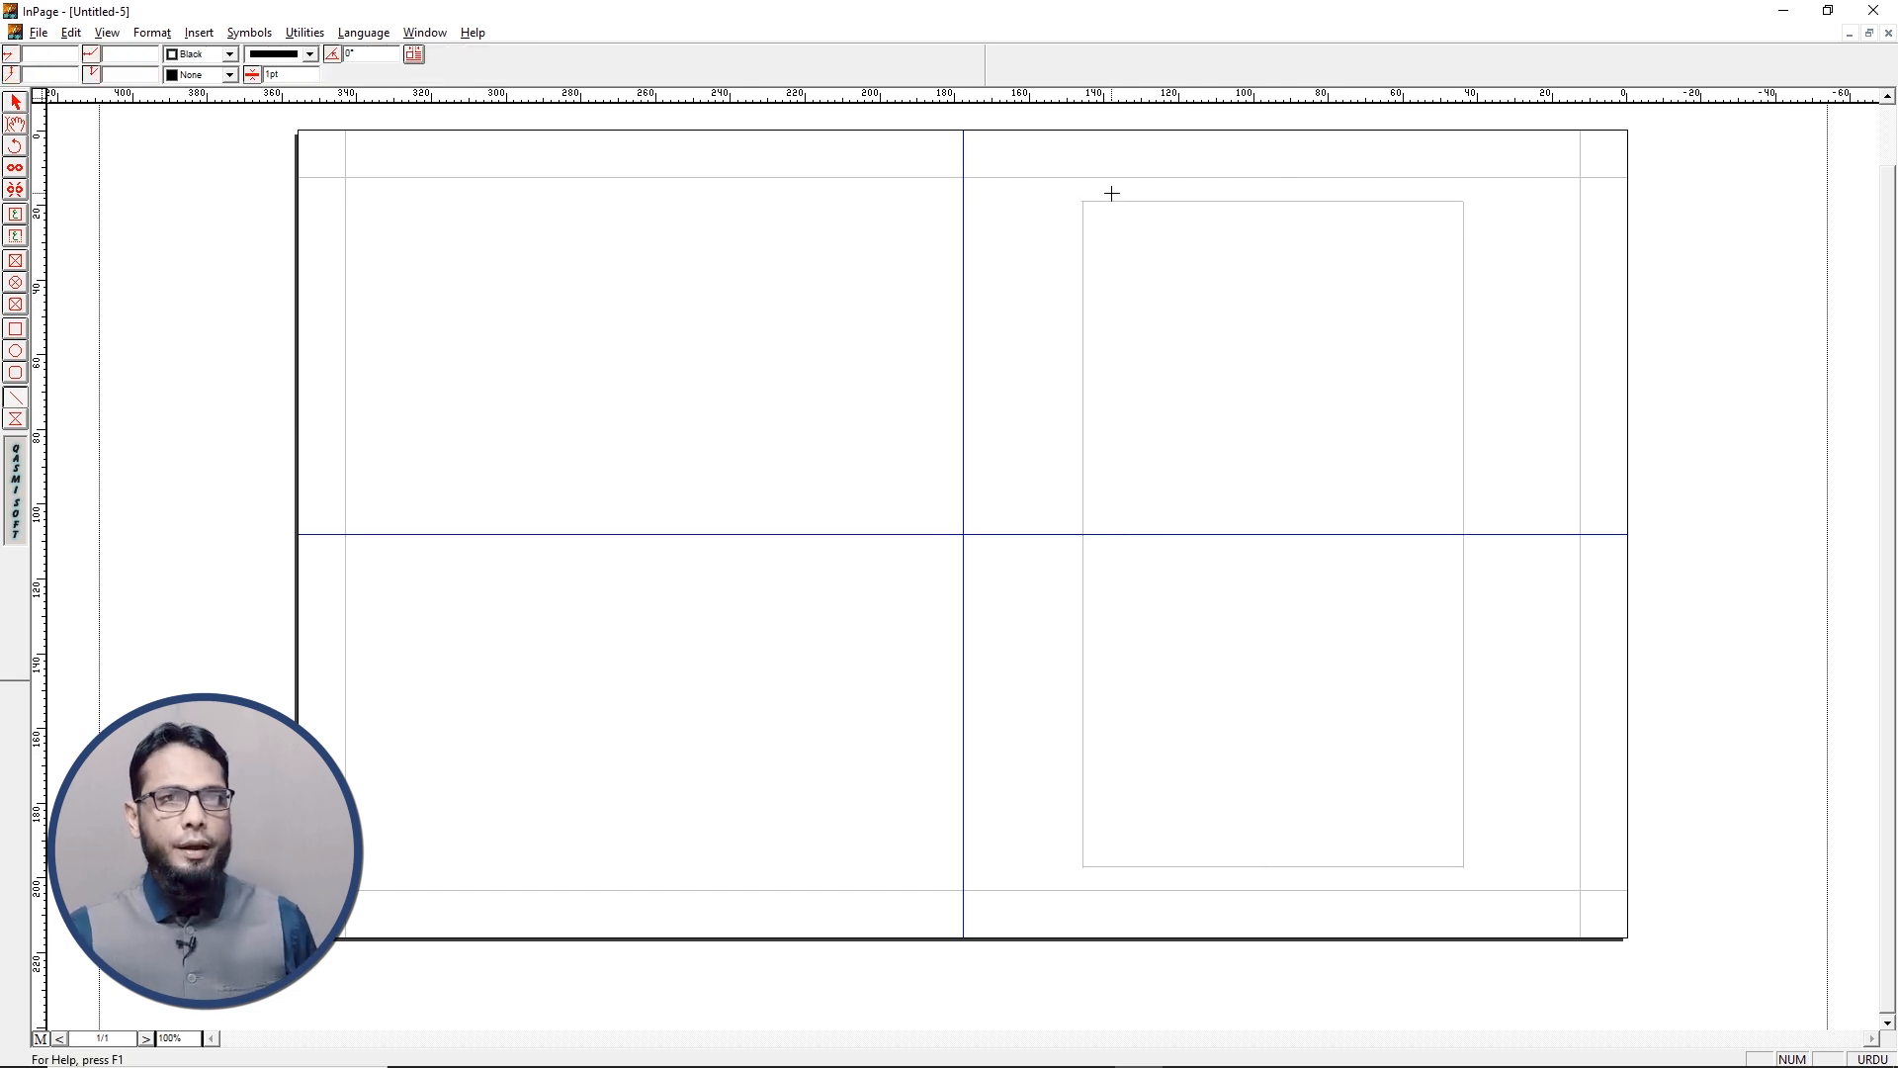
key("ctrl+2")
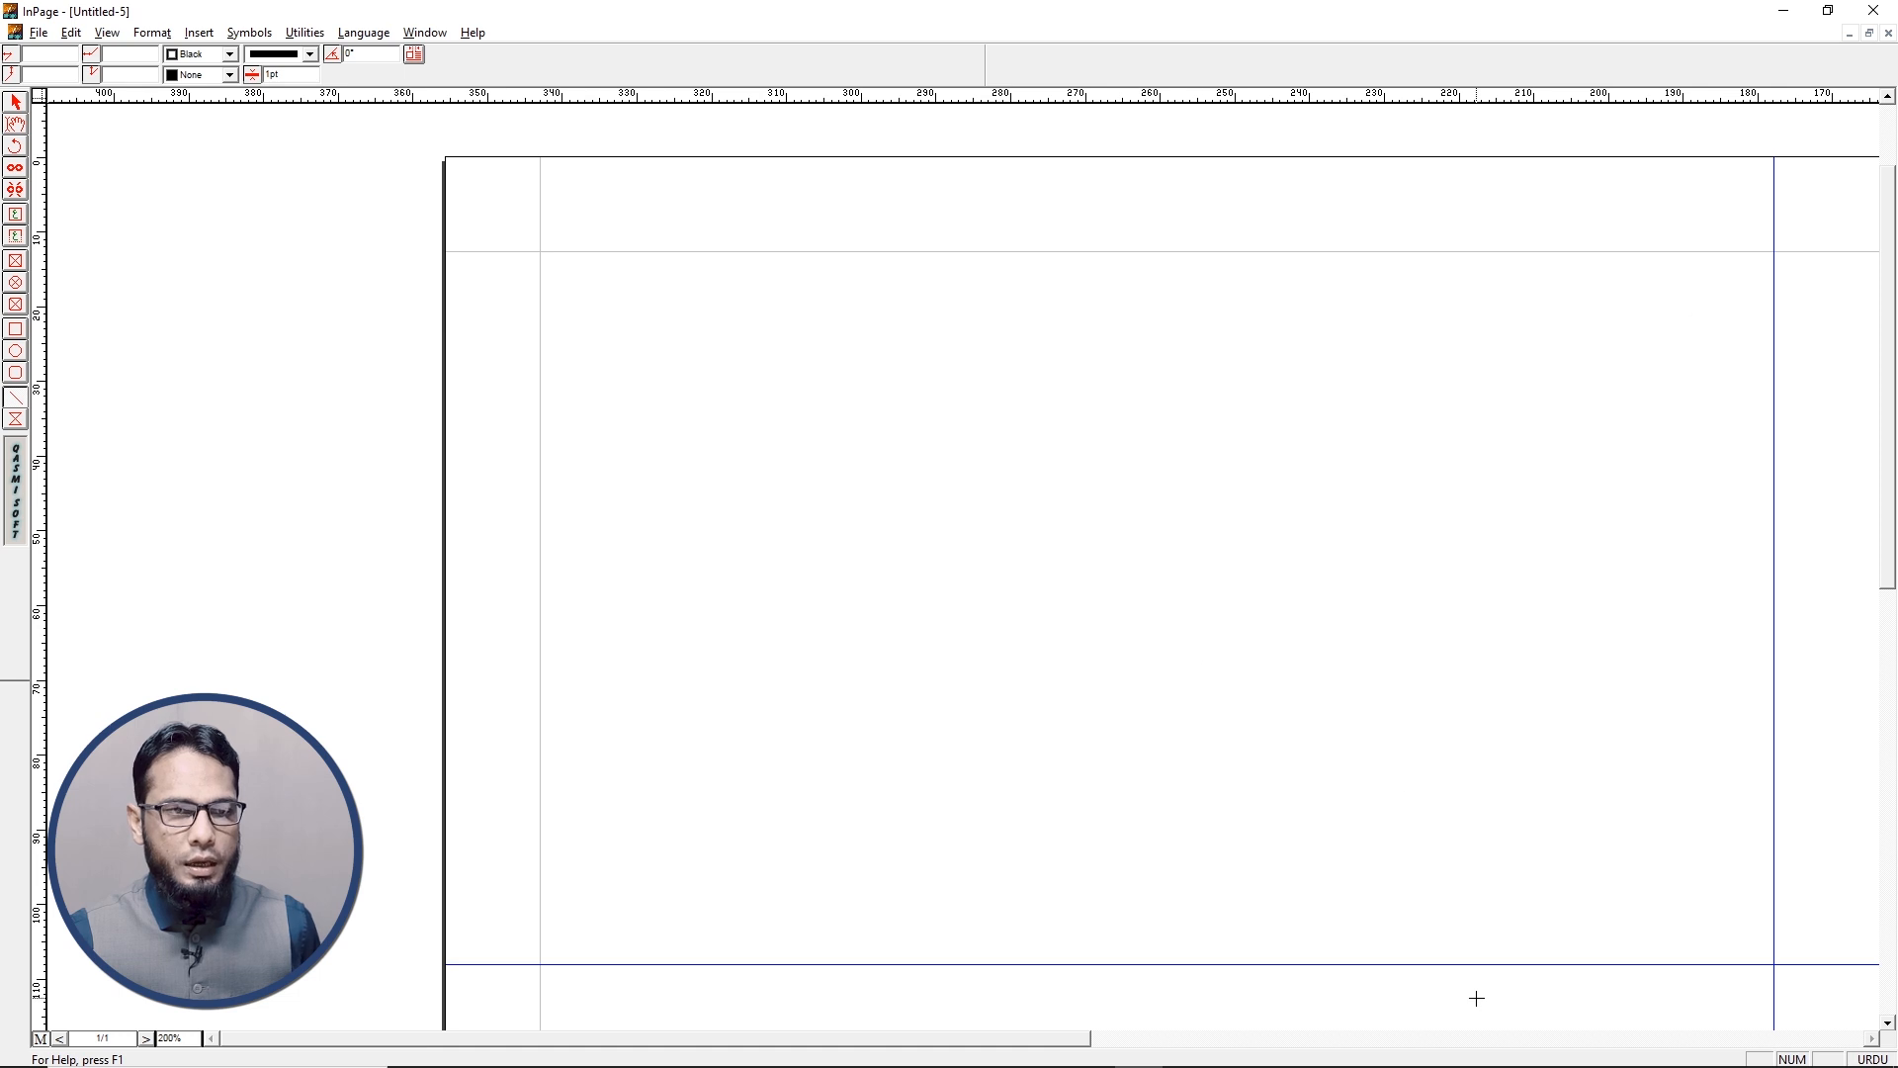
left_click(1873, 1039)
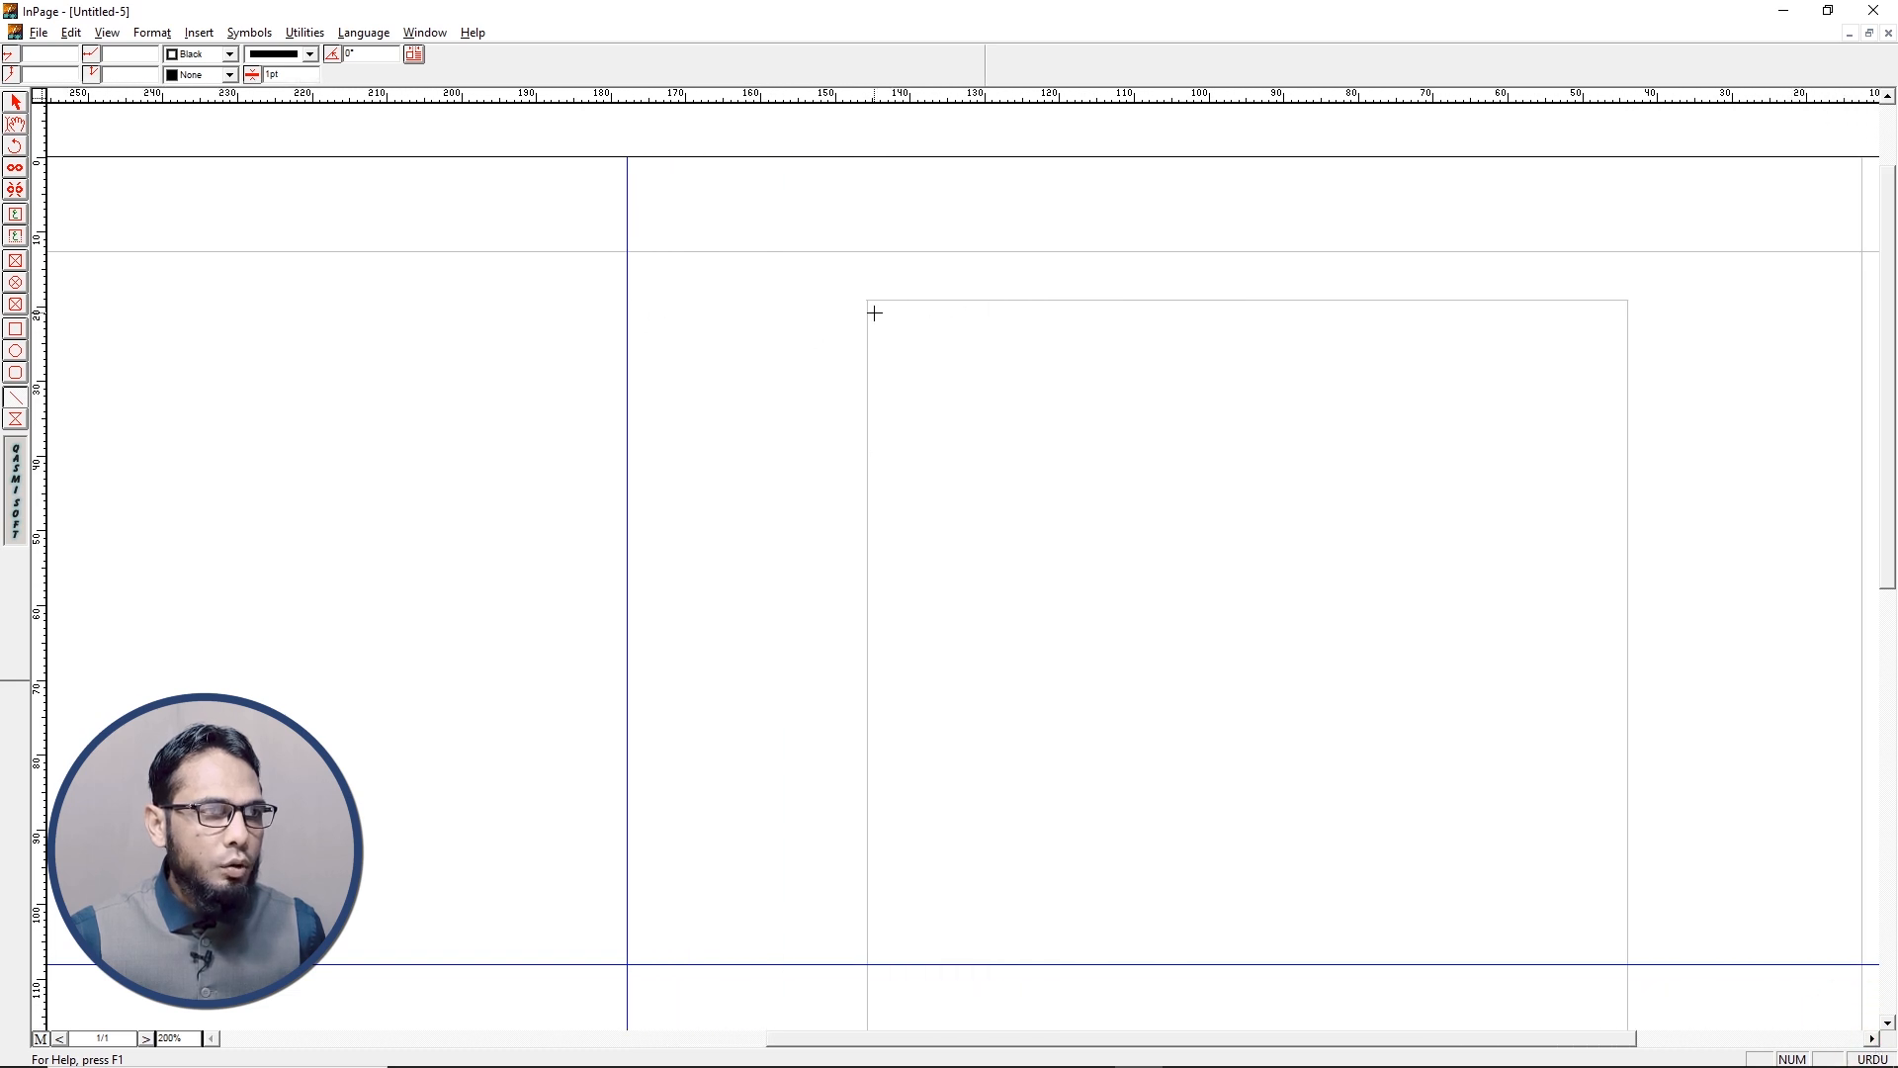
left_click_drag(867, 298, 1628, 323)
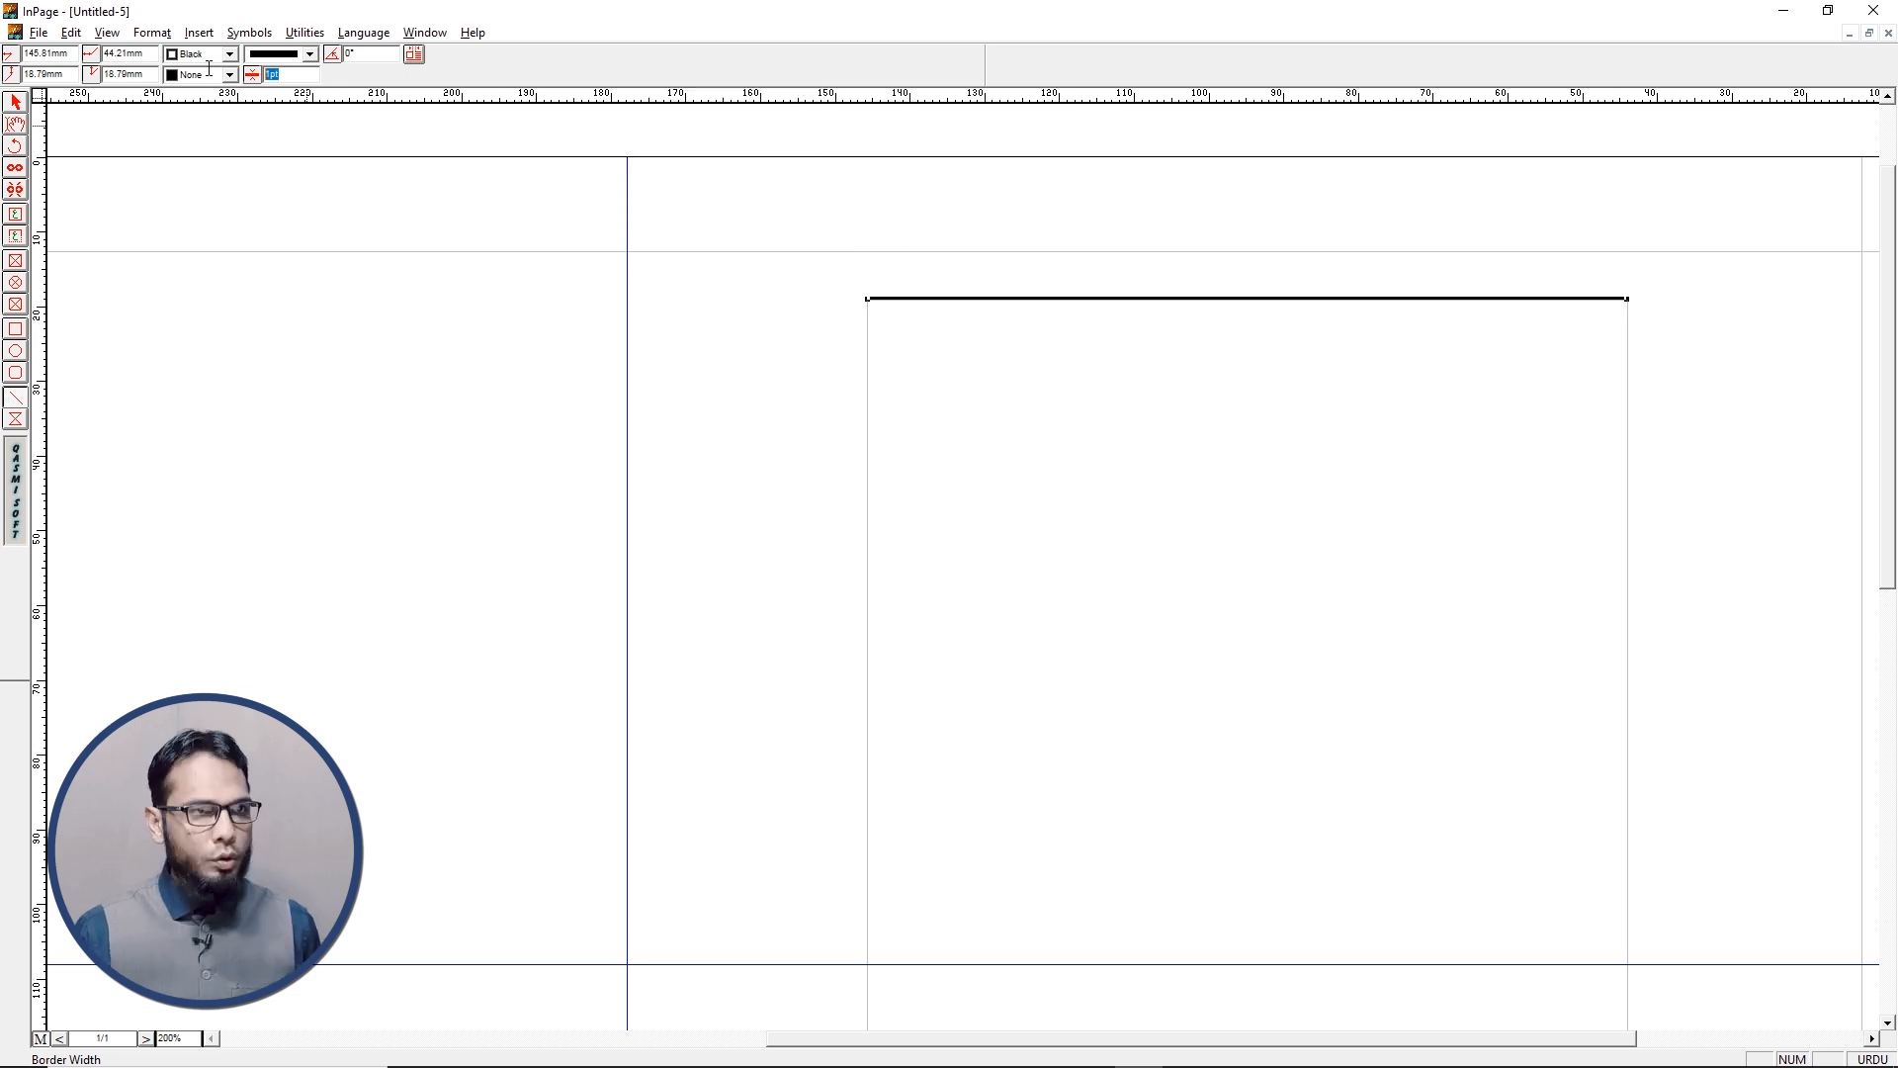
Set the header line's thickness to 3 pt and its style to a double line
type("3")
key("Return")
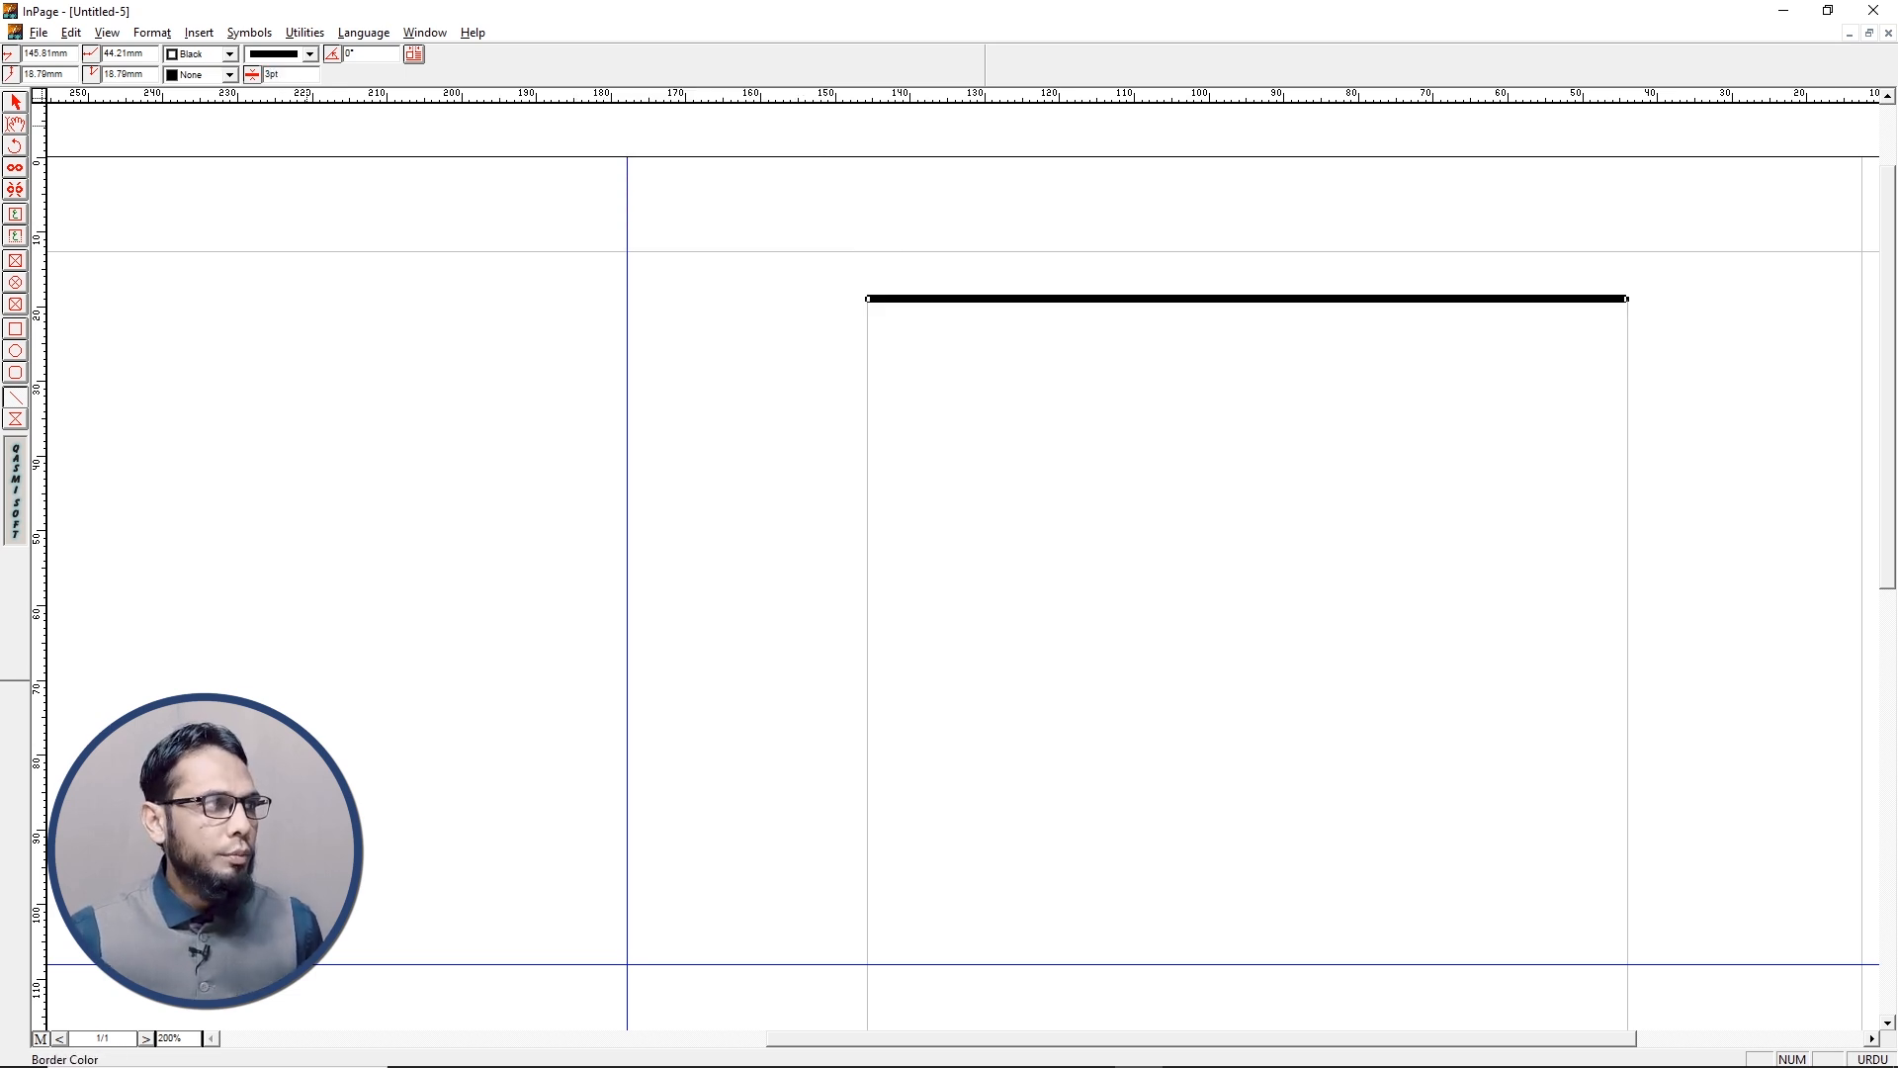
left_click(310, 55)
left_click(312, 119)
left_click(297, 107)
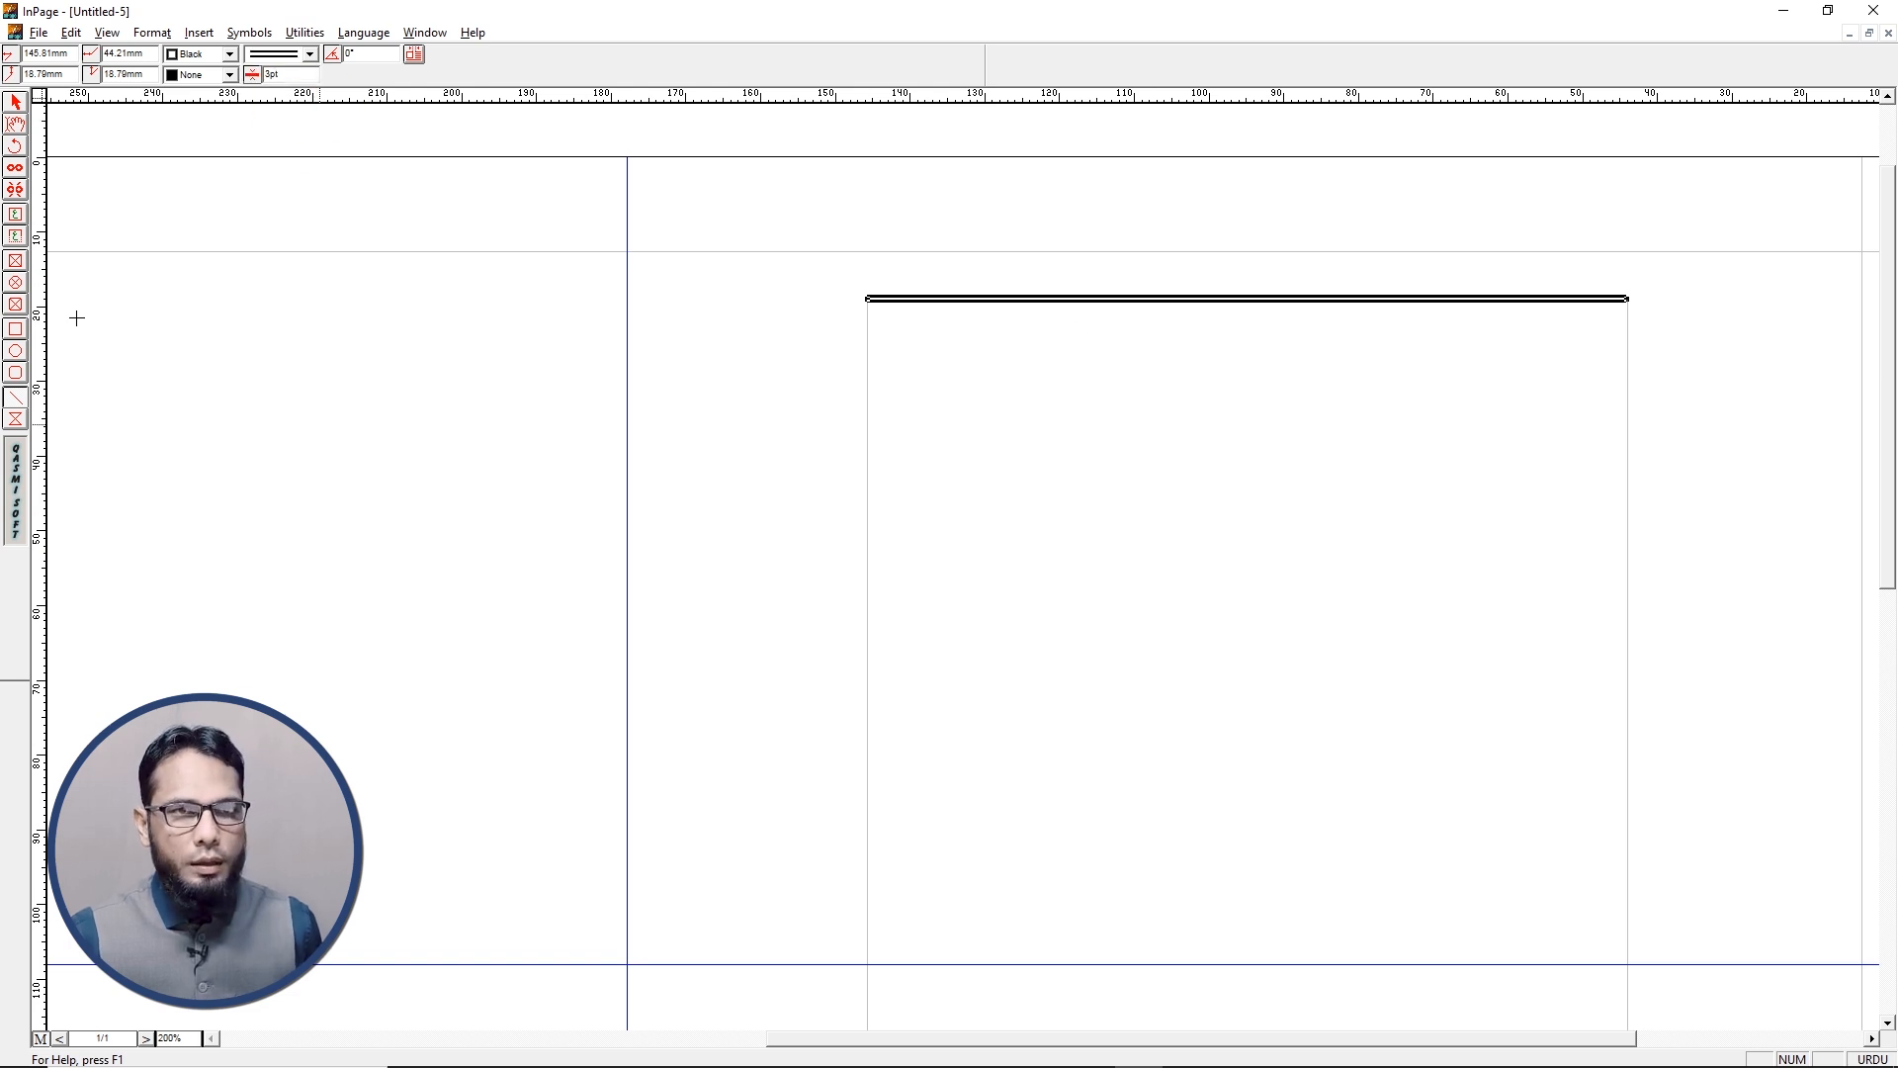
Draw a horizontal line about 101 mm long along the text frame's bottom edge
left_click_drag(1893, 565, 1895, 774)
left_click(1888, 95)
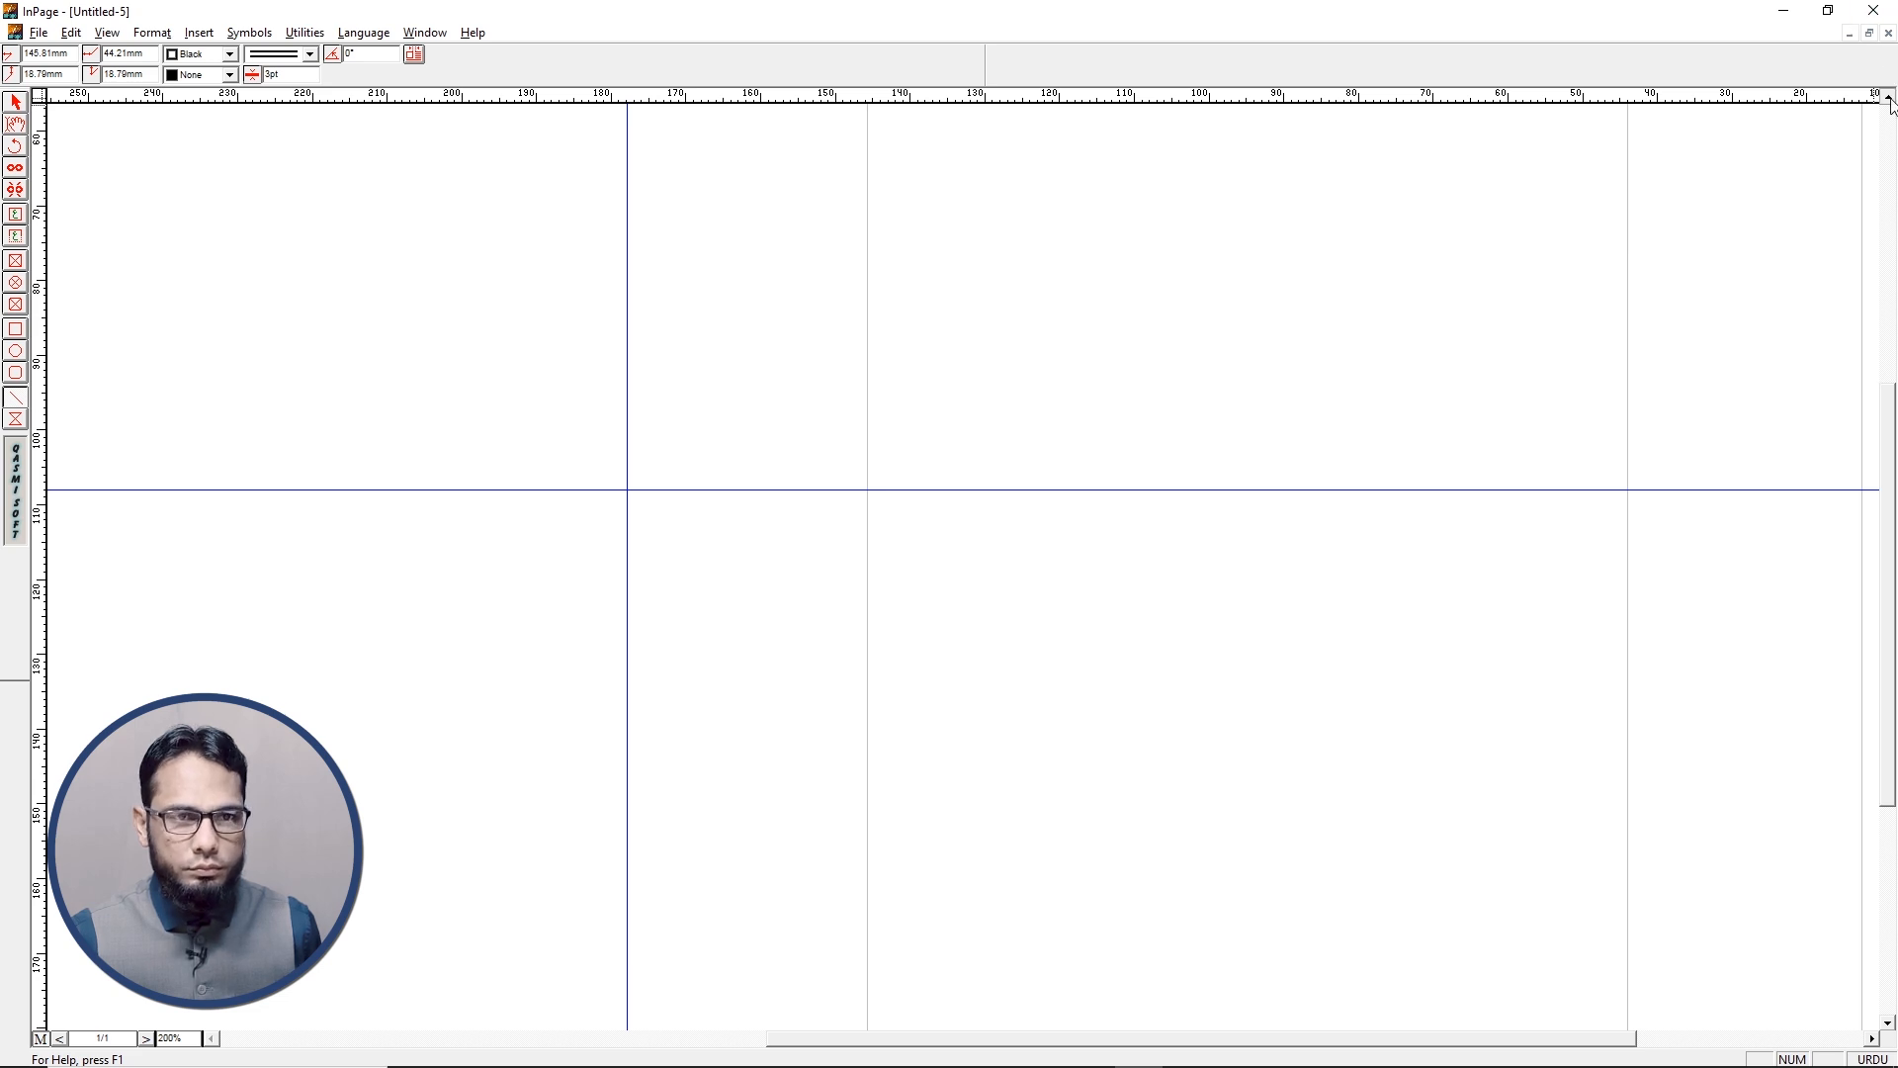
left_click(1888, 1024)
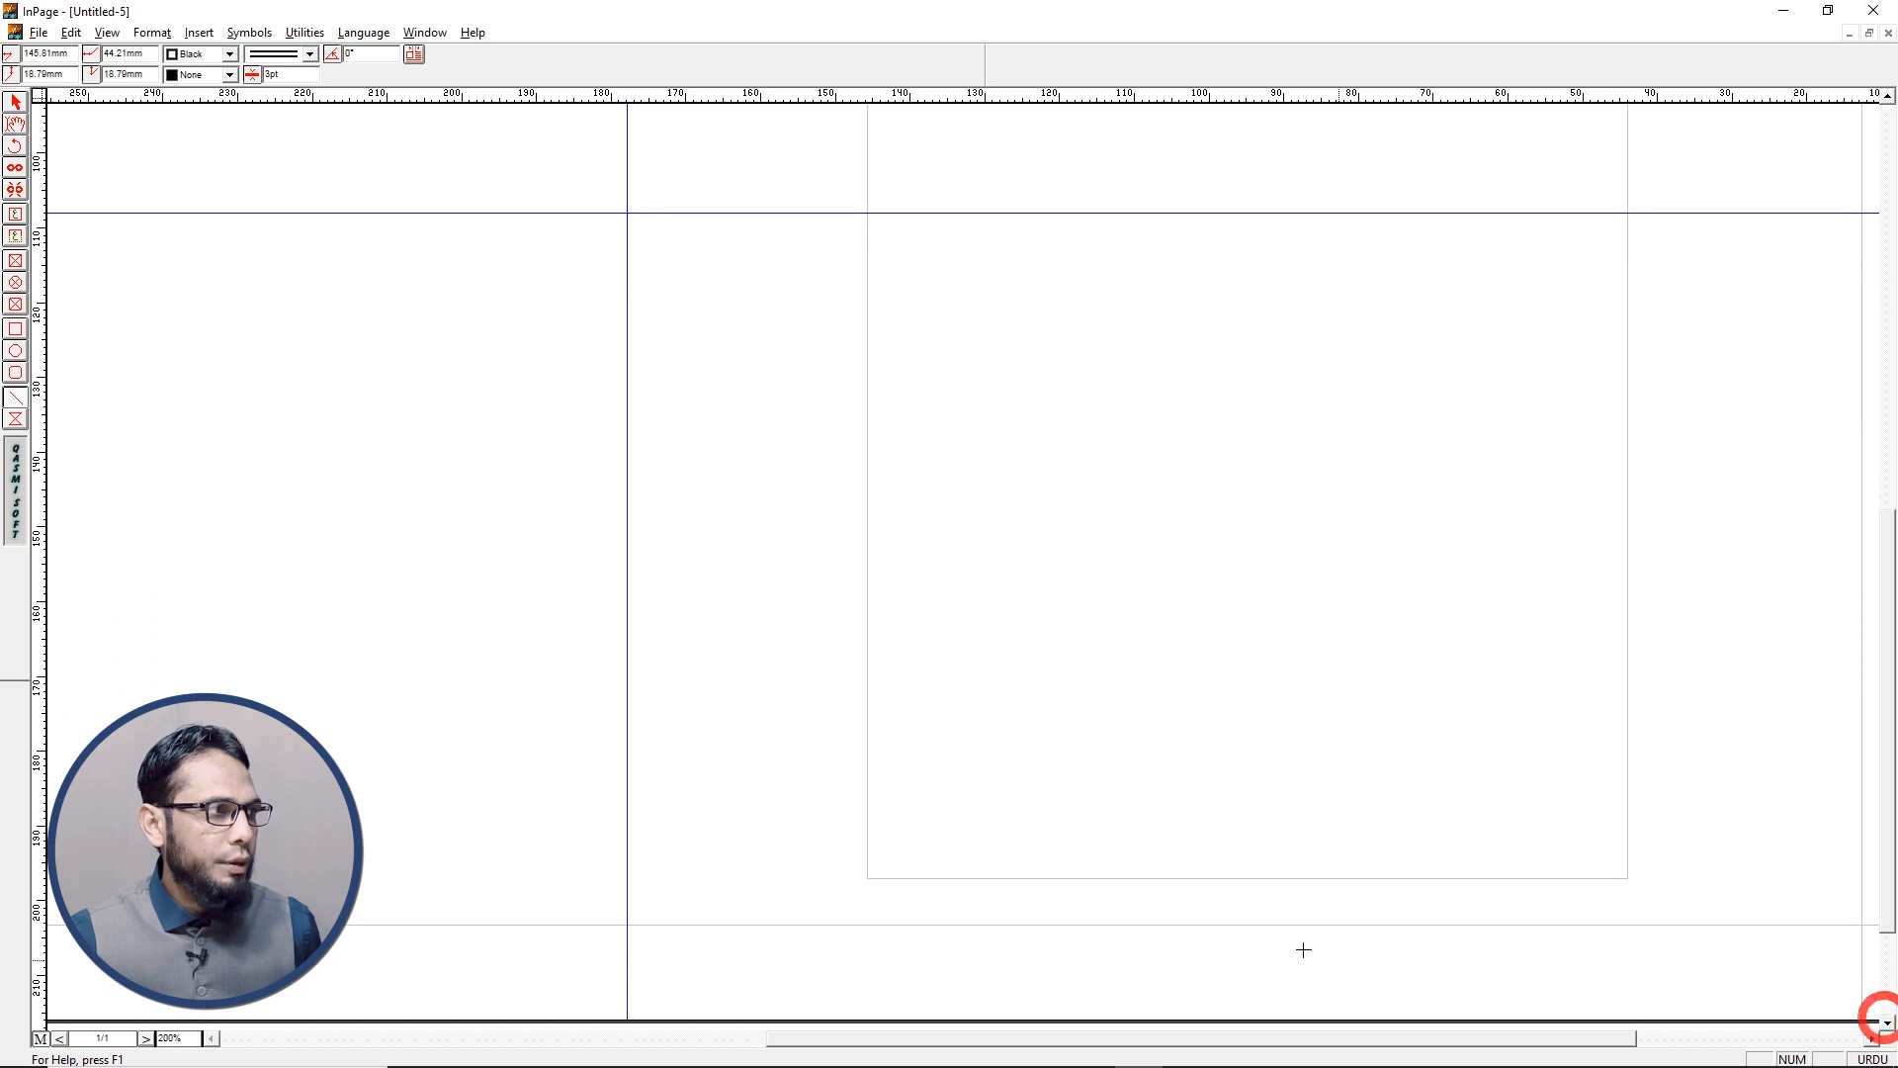
left_click(13, 398)
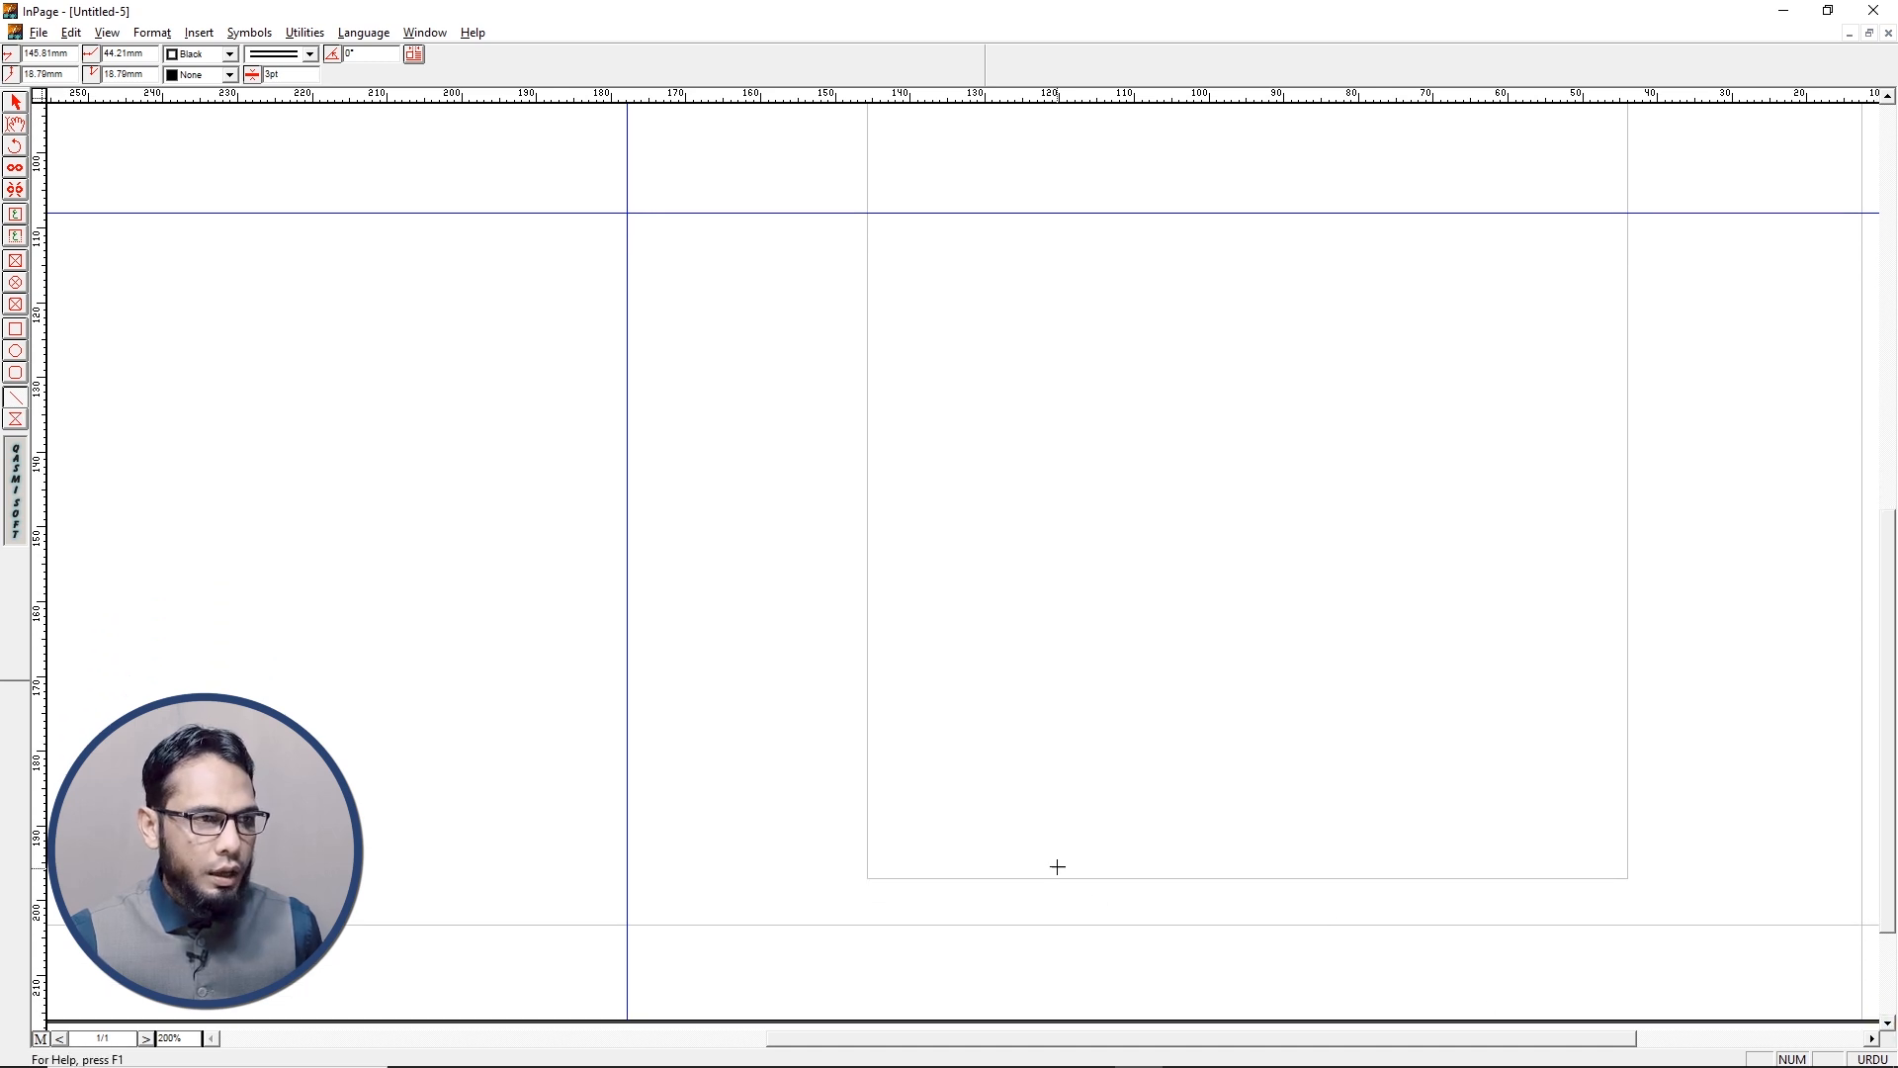
left_click_drag(867, 878, 1628, 903)
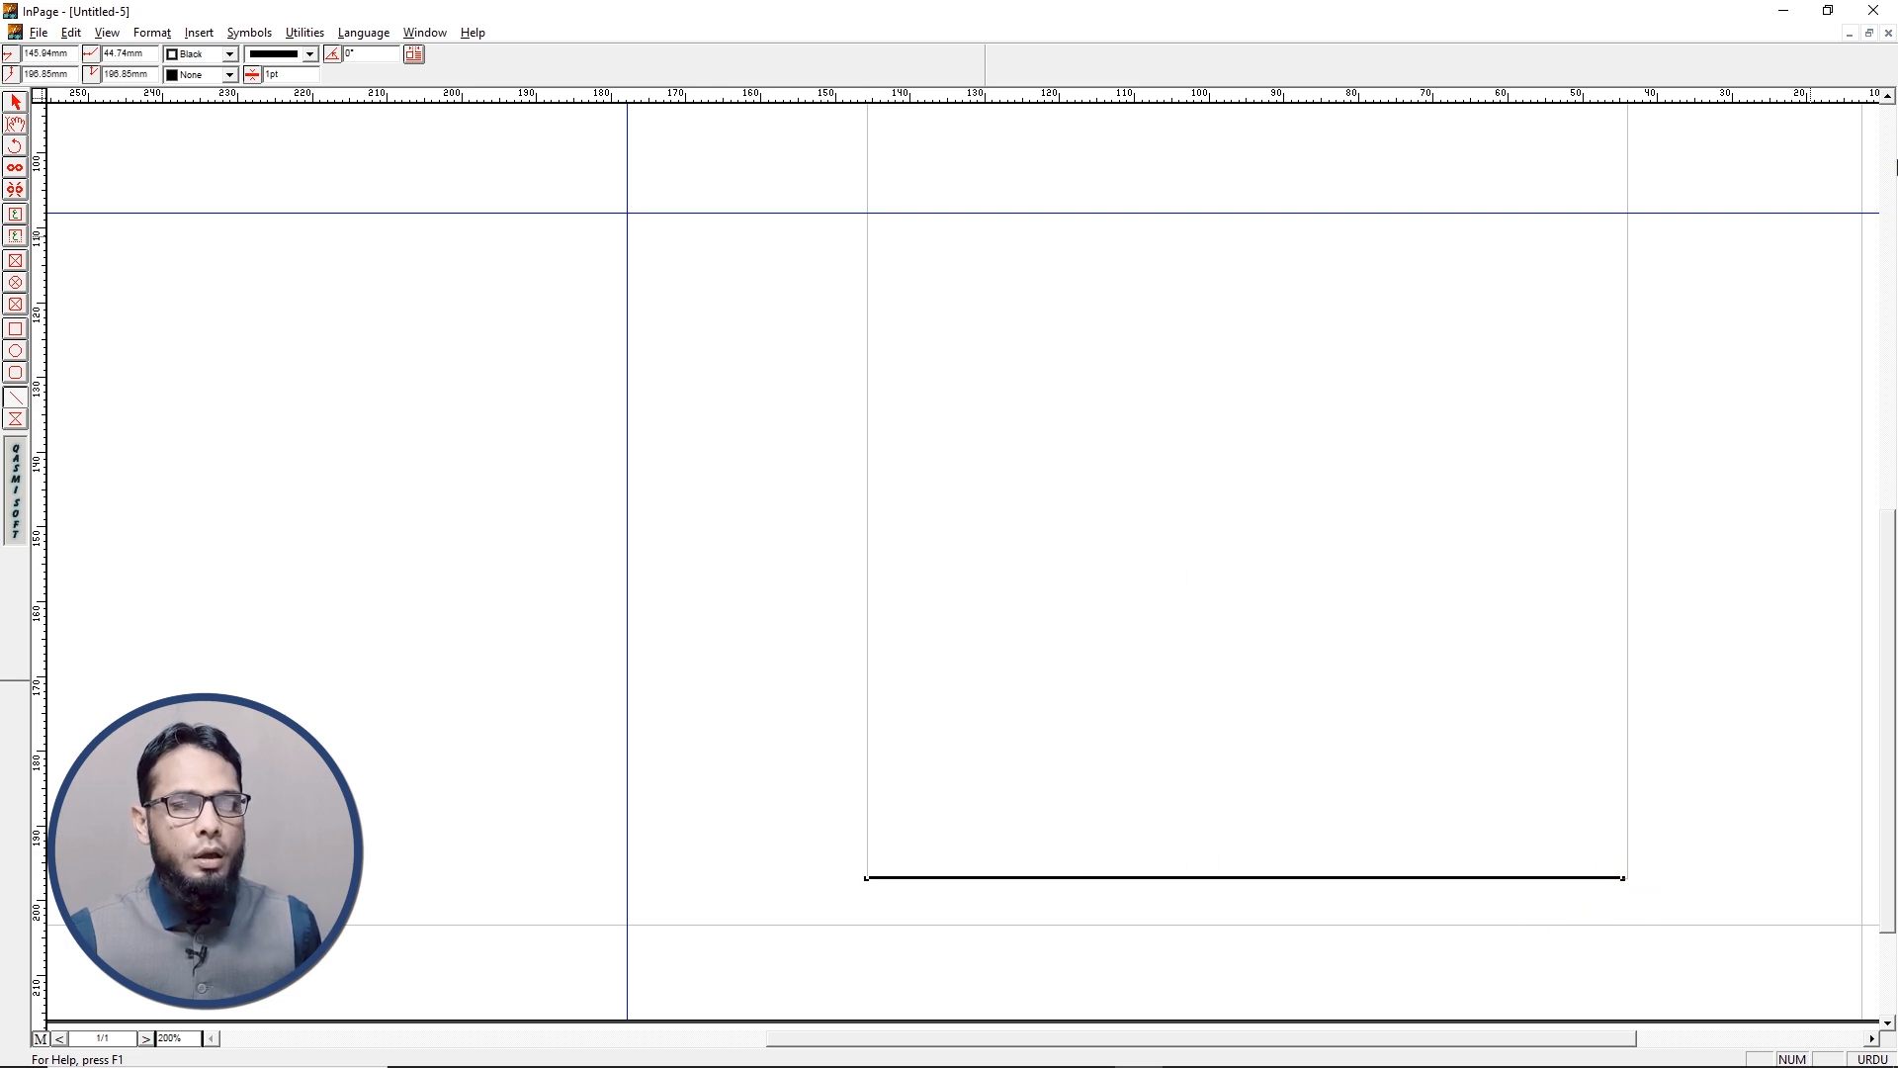
Draw a text box about 31 x 5.6 mm just beneath the header line, flush with its right end
left_click(1888, 99)
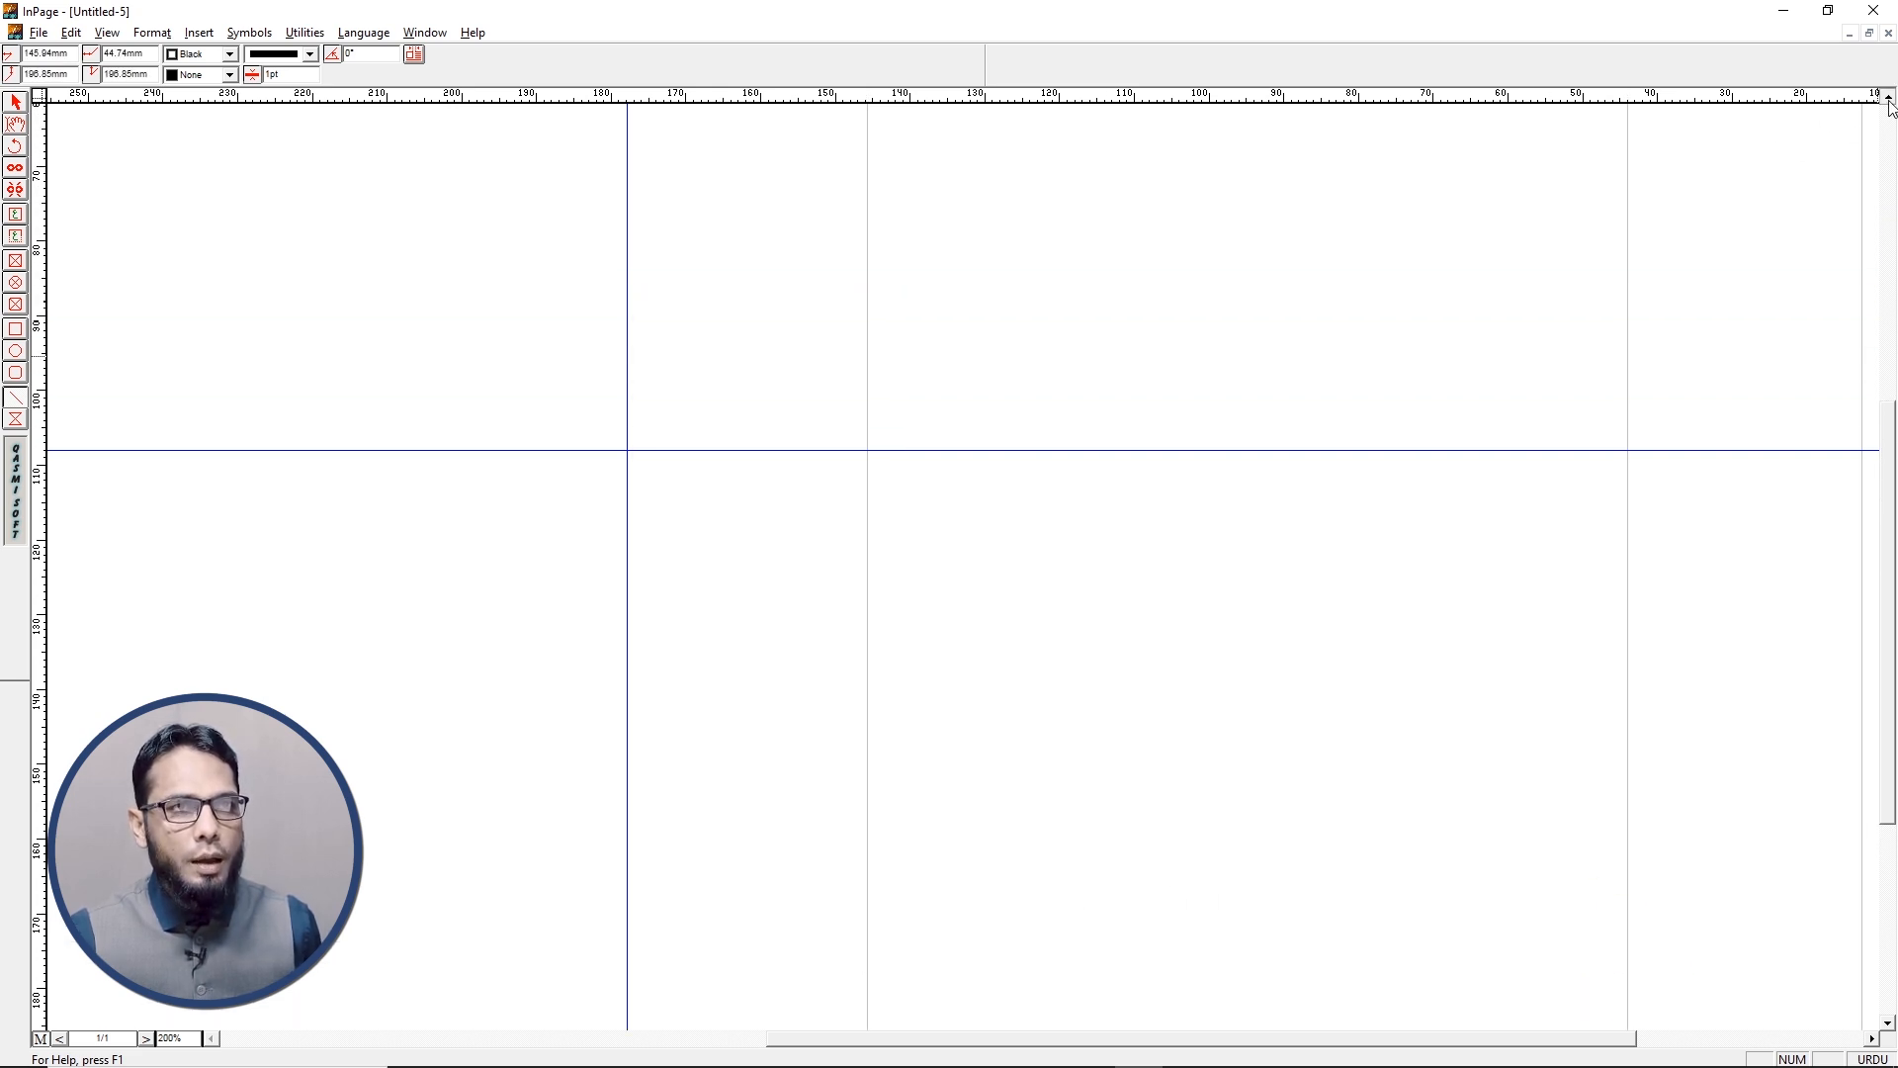
left_click(1888, 99)
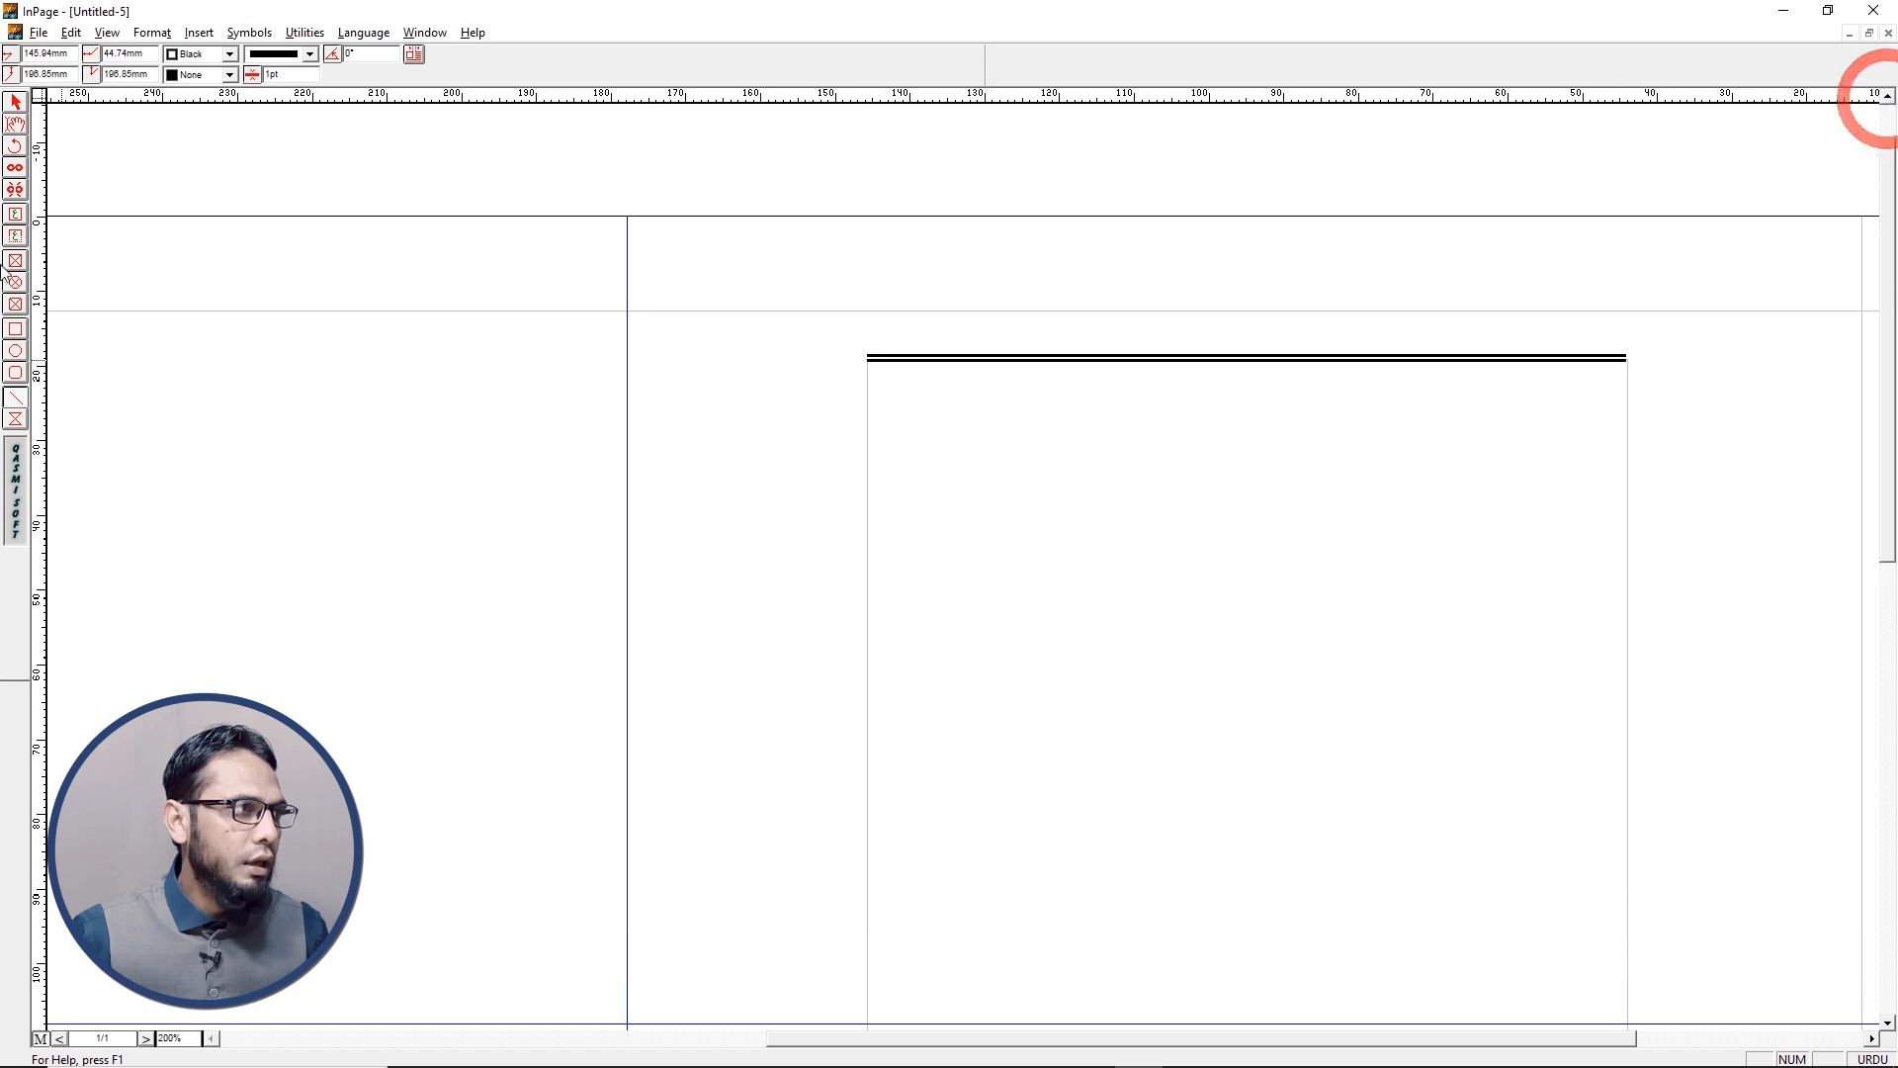
left_click(15, 214)
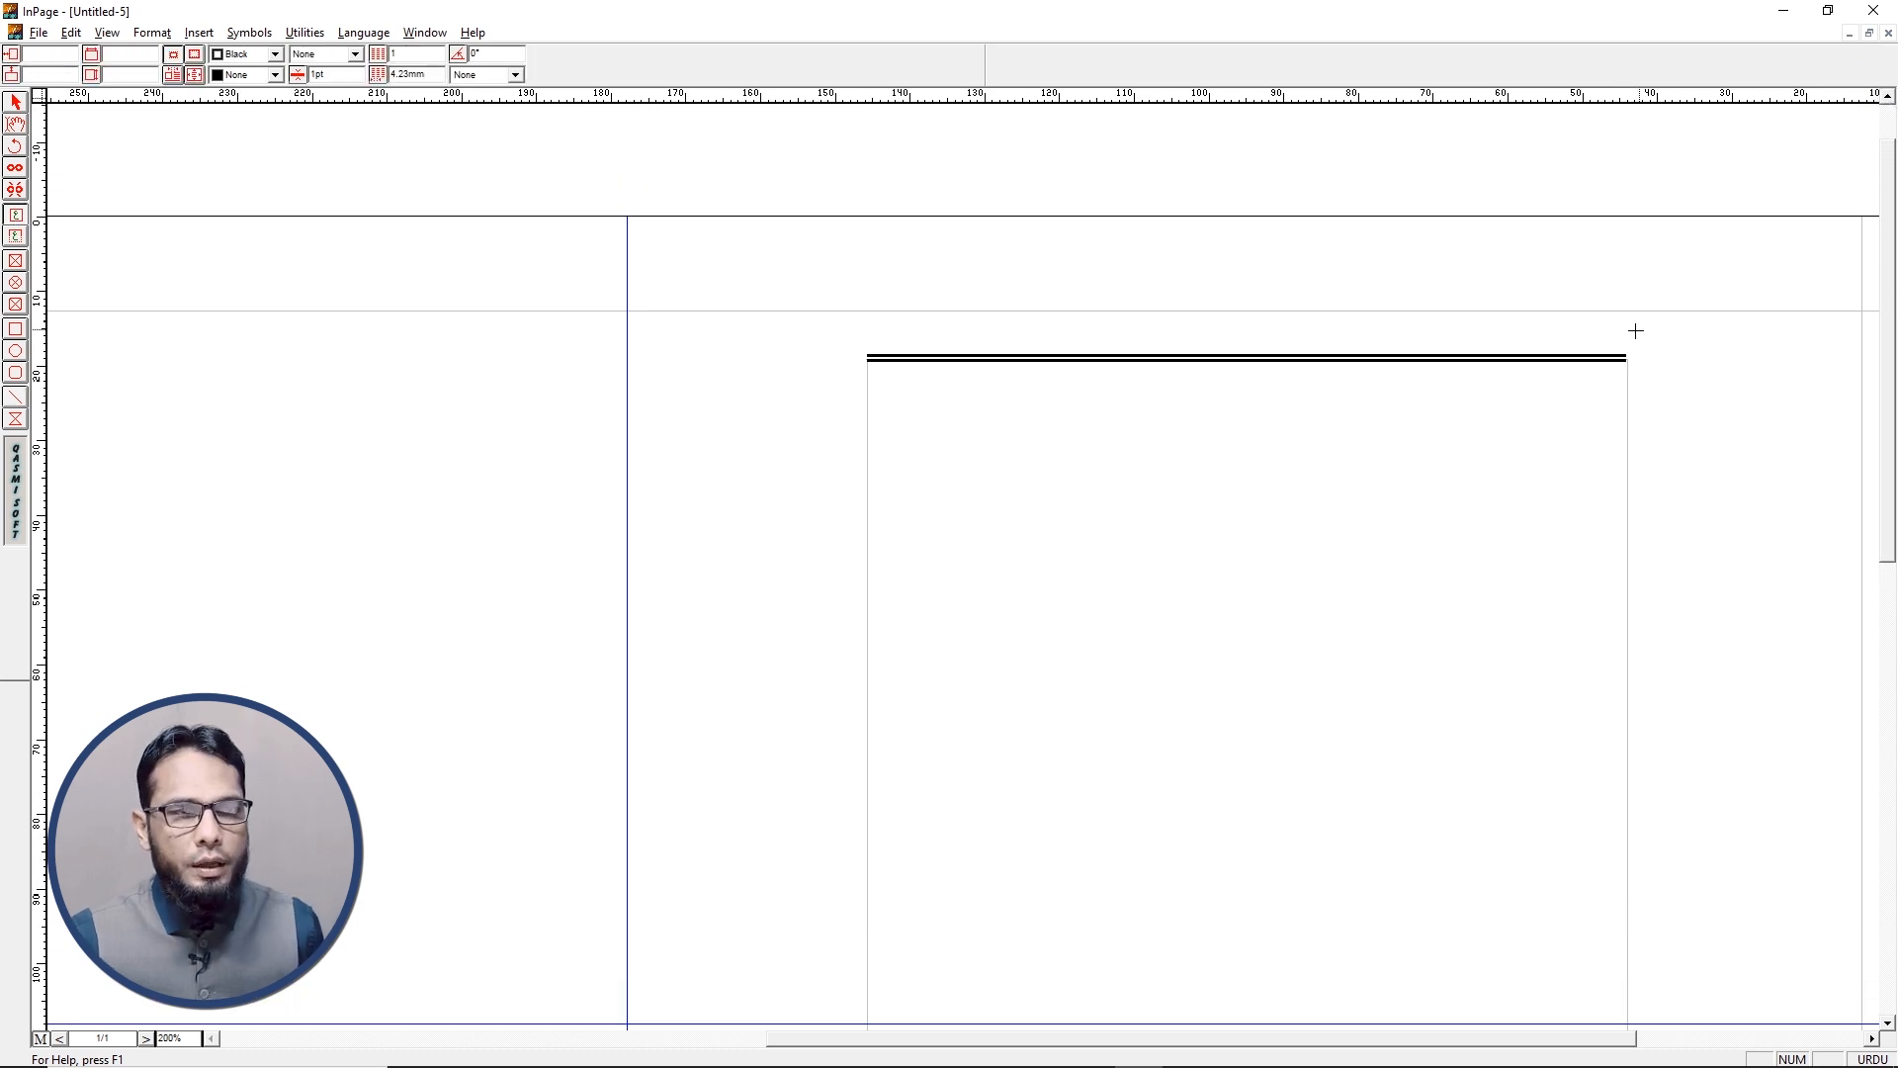
left_click_drag(1626, 362, 1397, 402)
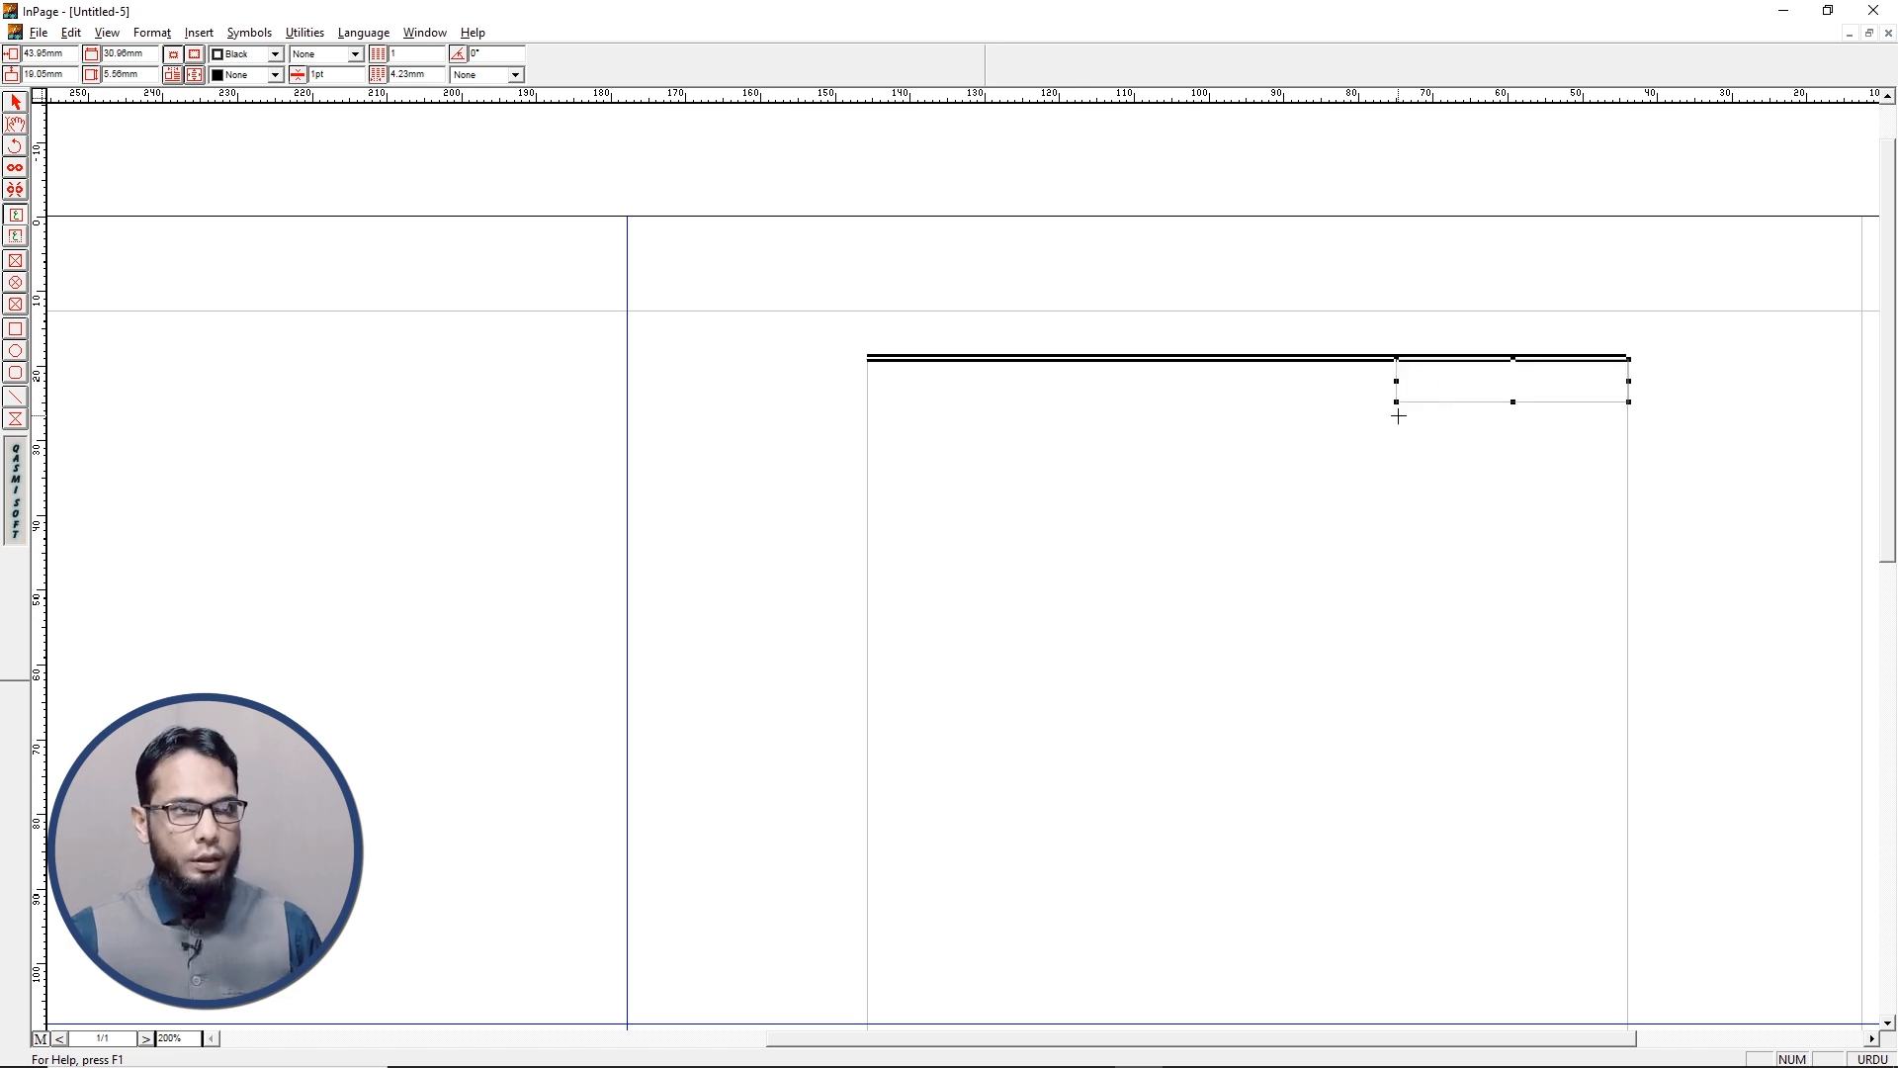
Delete the small text box and draw a title text box about 33 mm wide beneath the header line's right end
key("Delete")
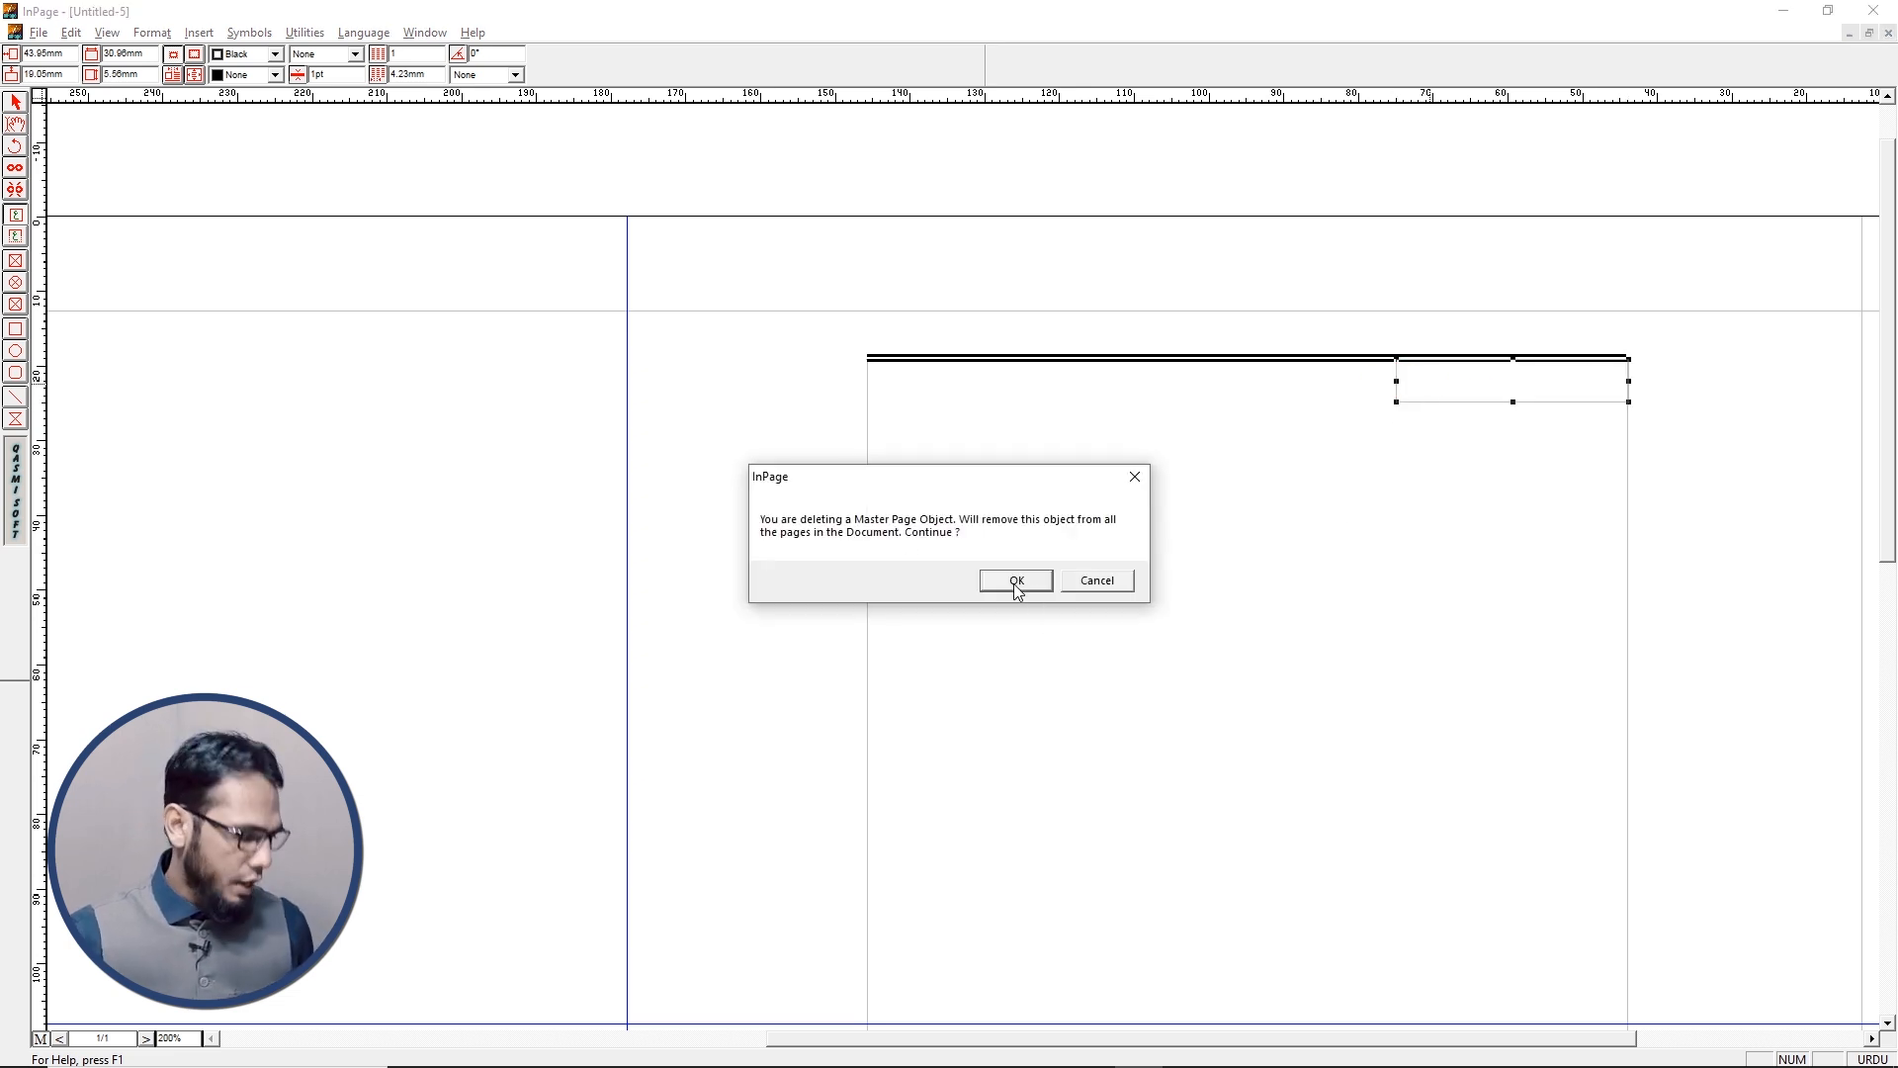
left_click(1016, 581)
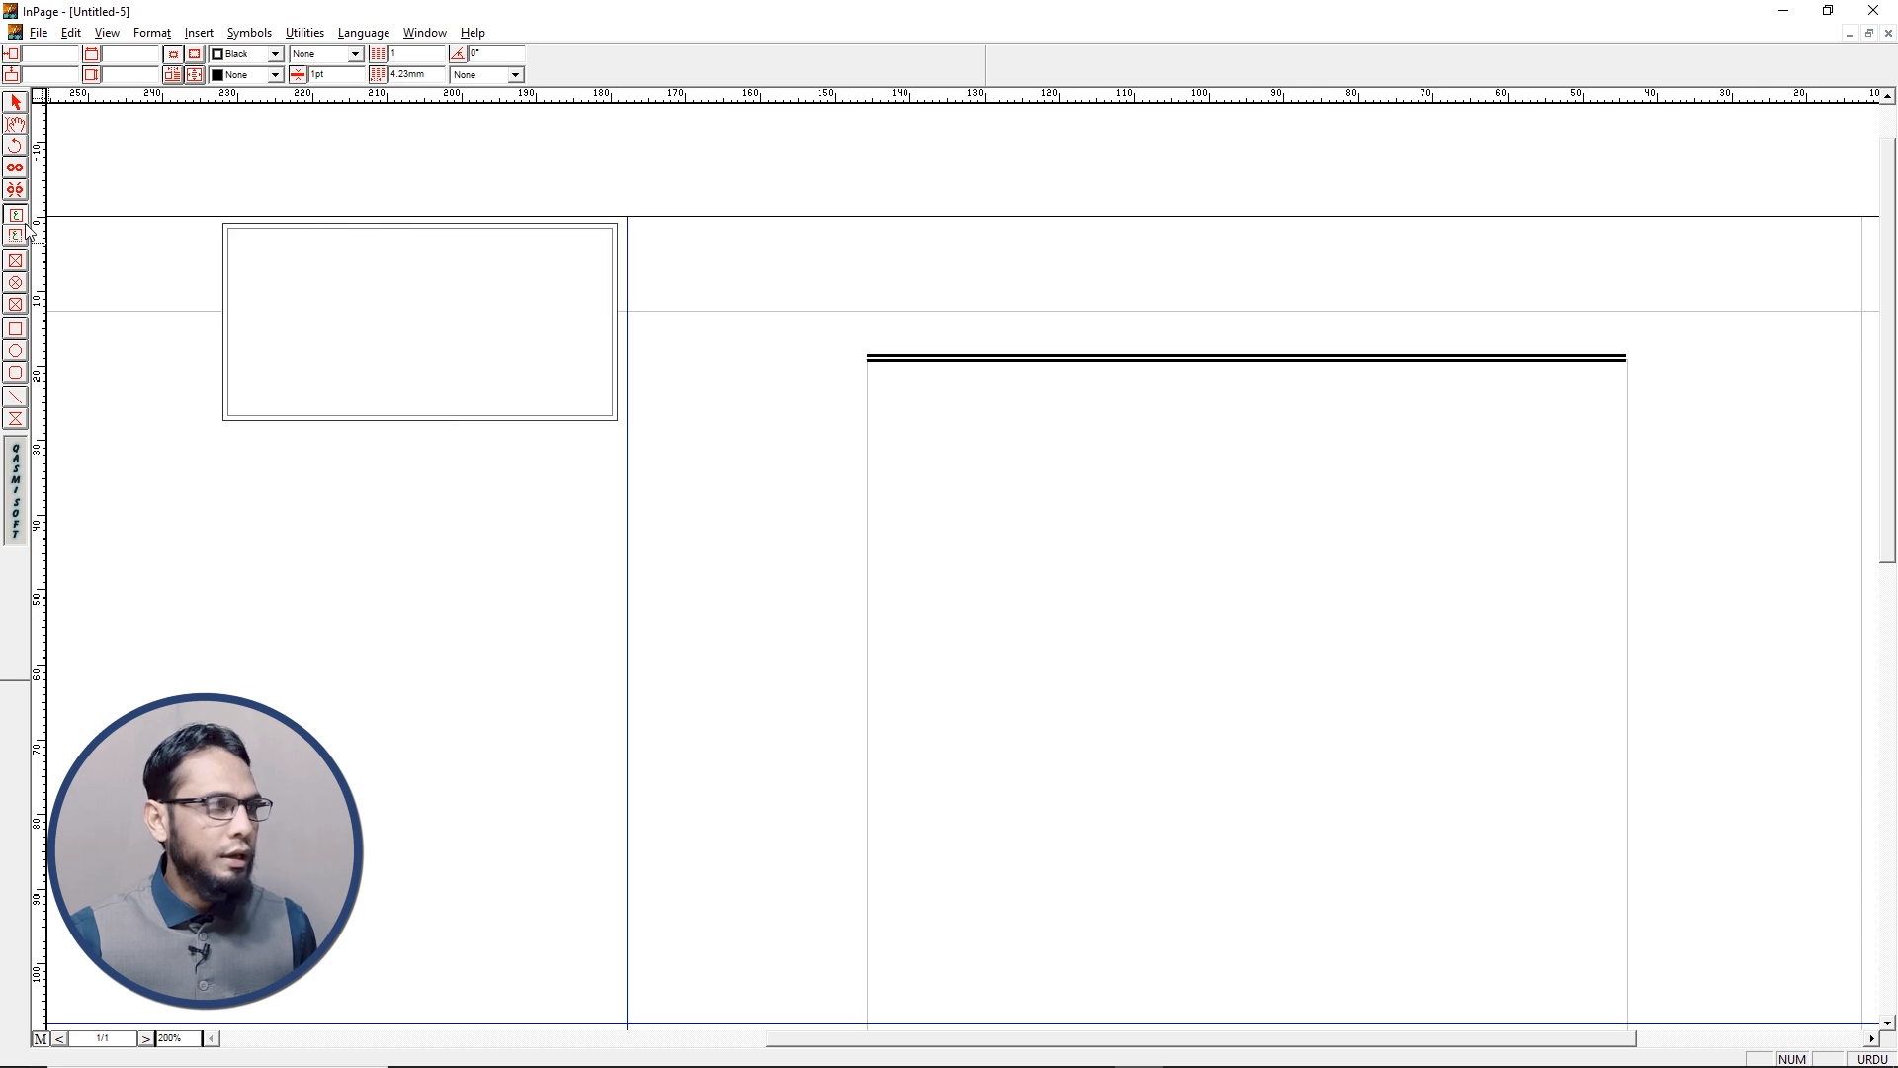
left_click(16, 238)
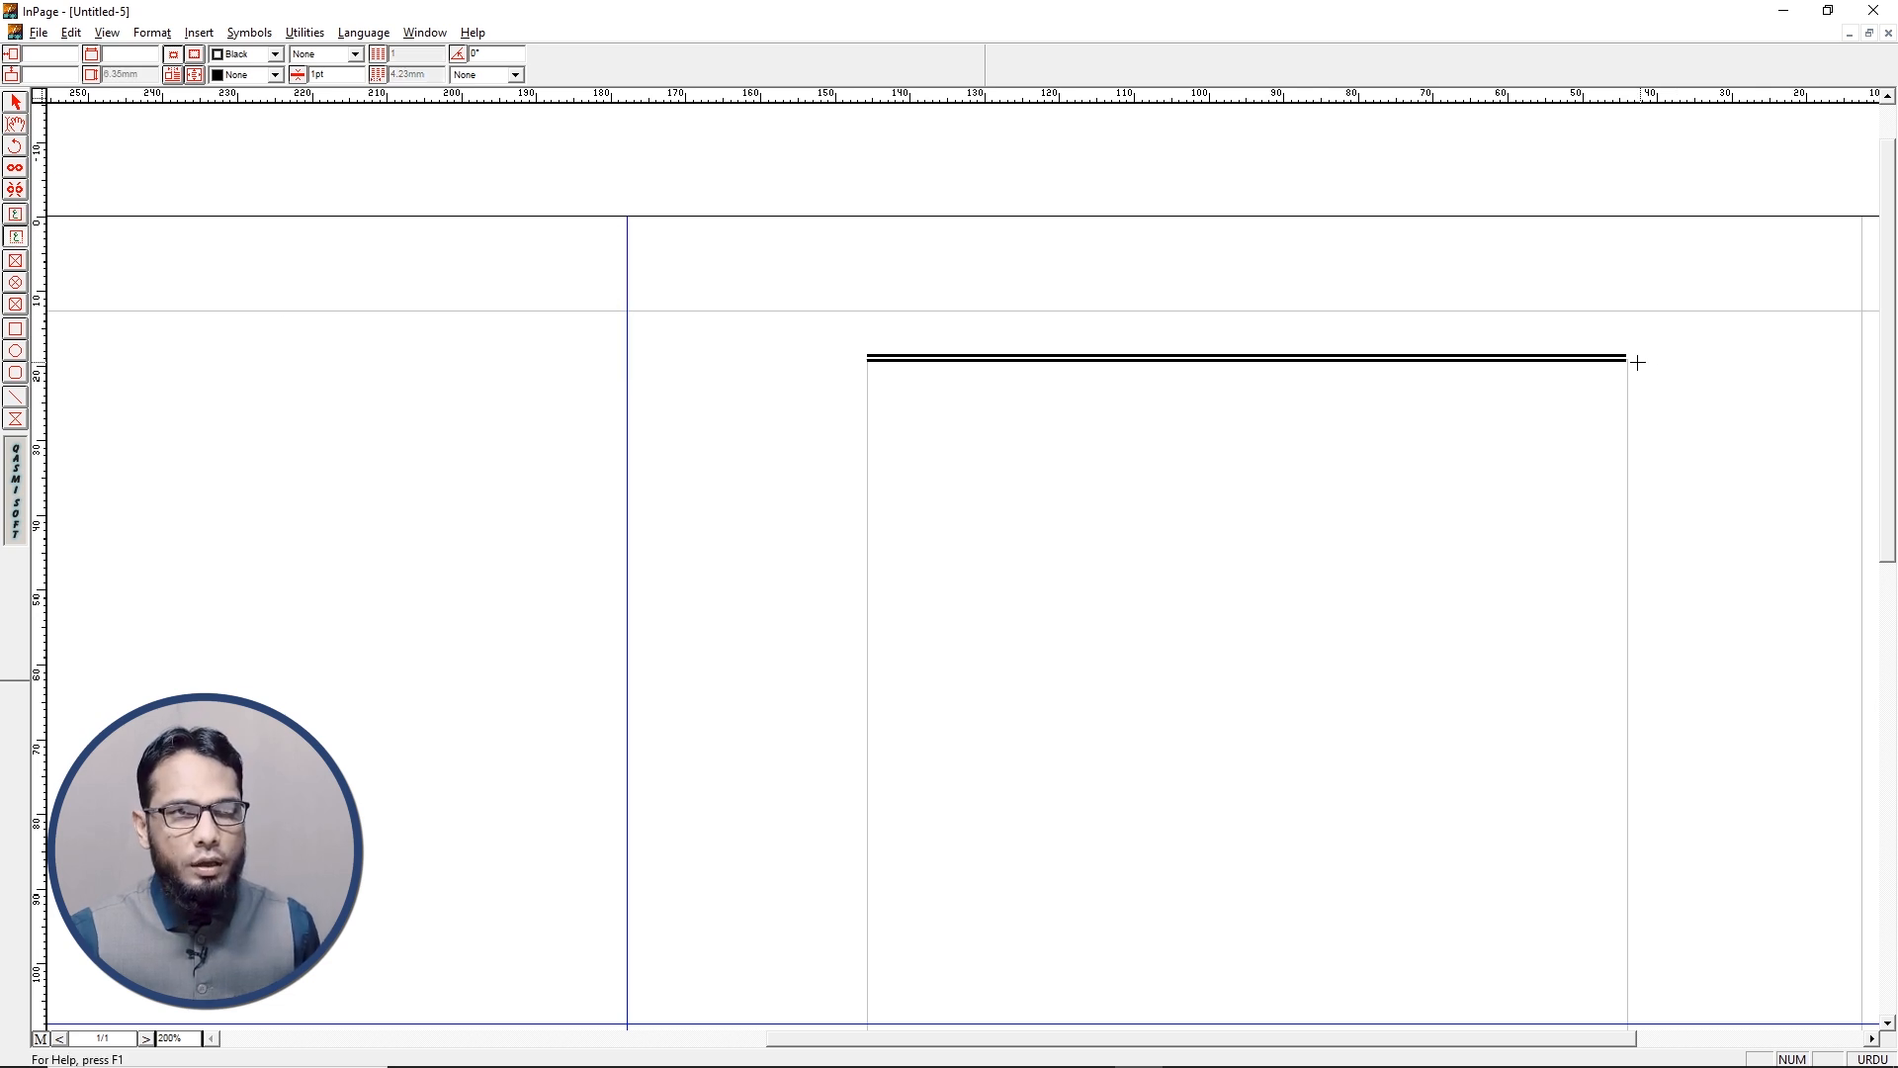
left_click_drag(1631, 362, 1383, 414)
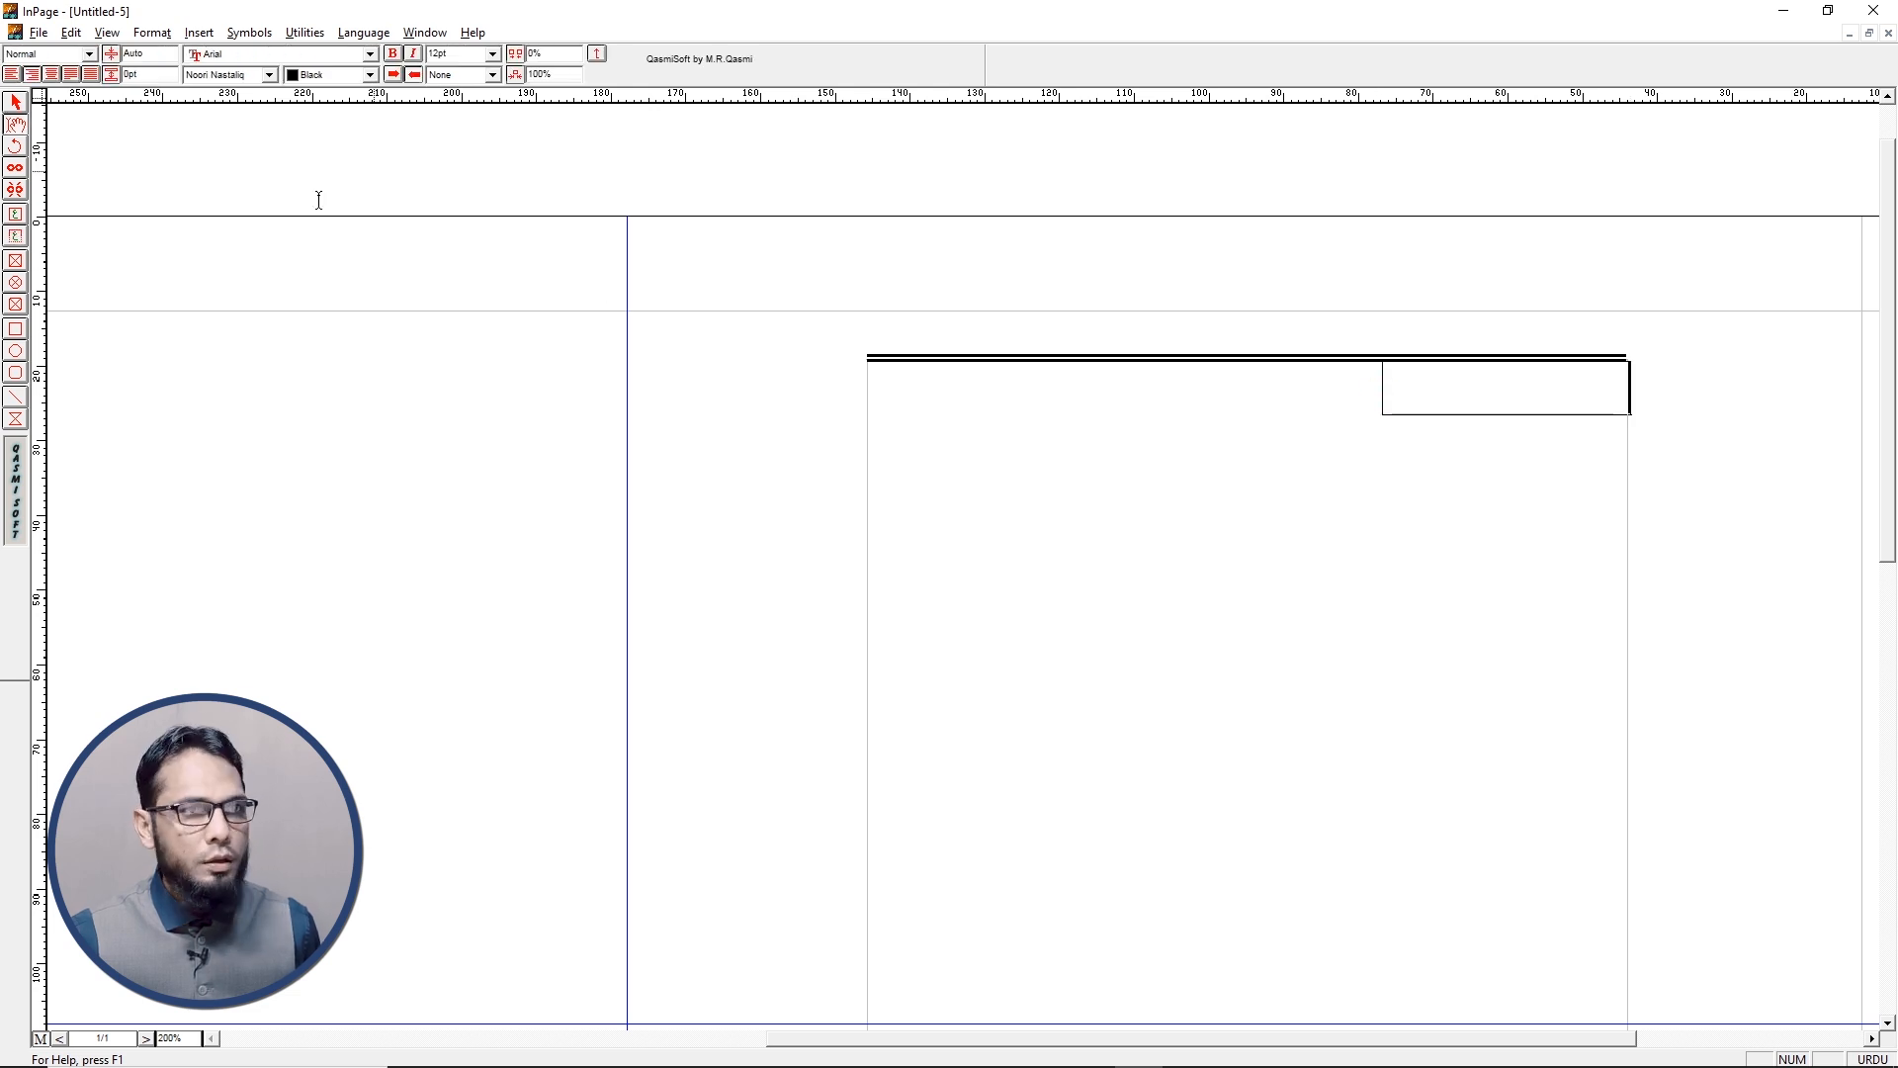
Move the new title text box to just above the header line, near the line's right end
left_click(14, 103)
left_click(1463, 376)
key("Up")
key("Up")
key("Up")
key("Up")
key("Up")
key("Up")
key("Up")
key("Up")
key("Up")
key("Up")
key("Up")
key("Up")
key("Down")
key("Down")
key("Down")
key("Down")
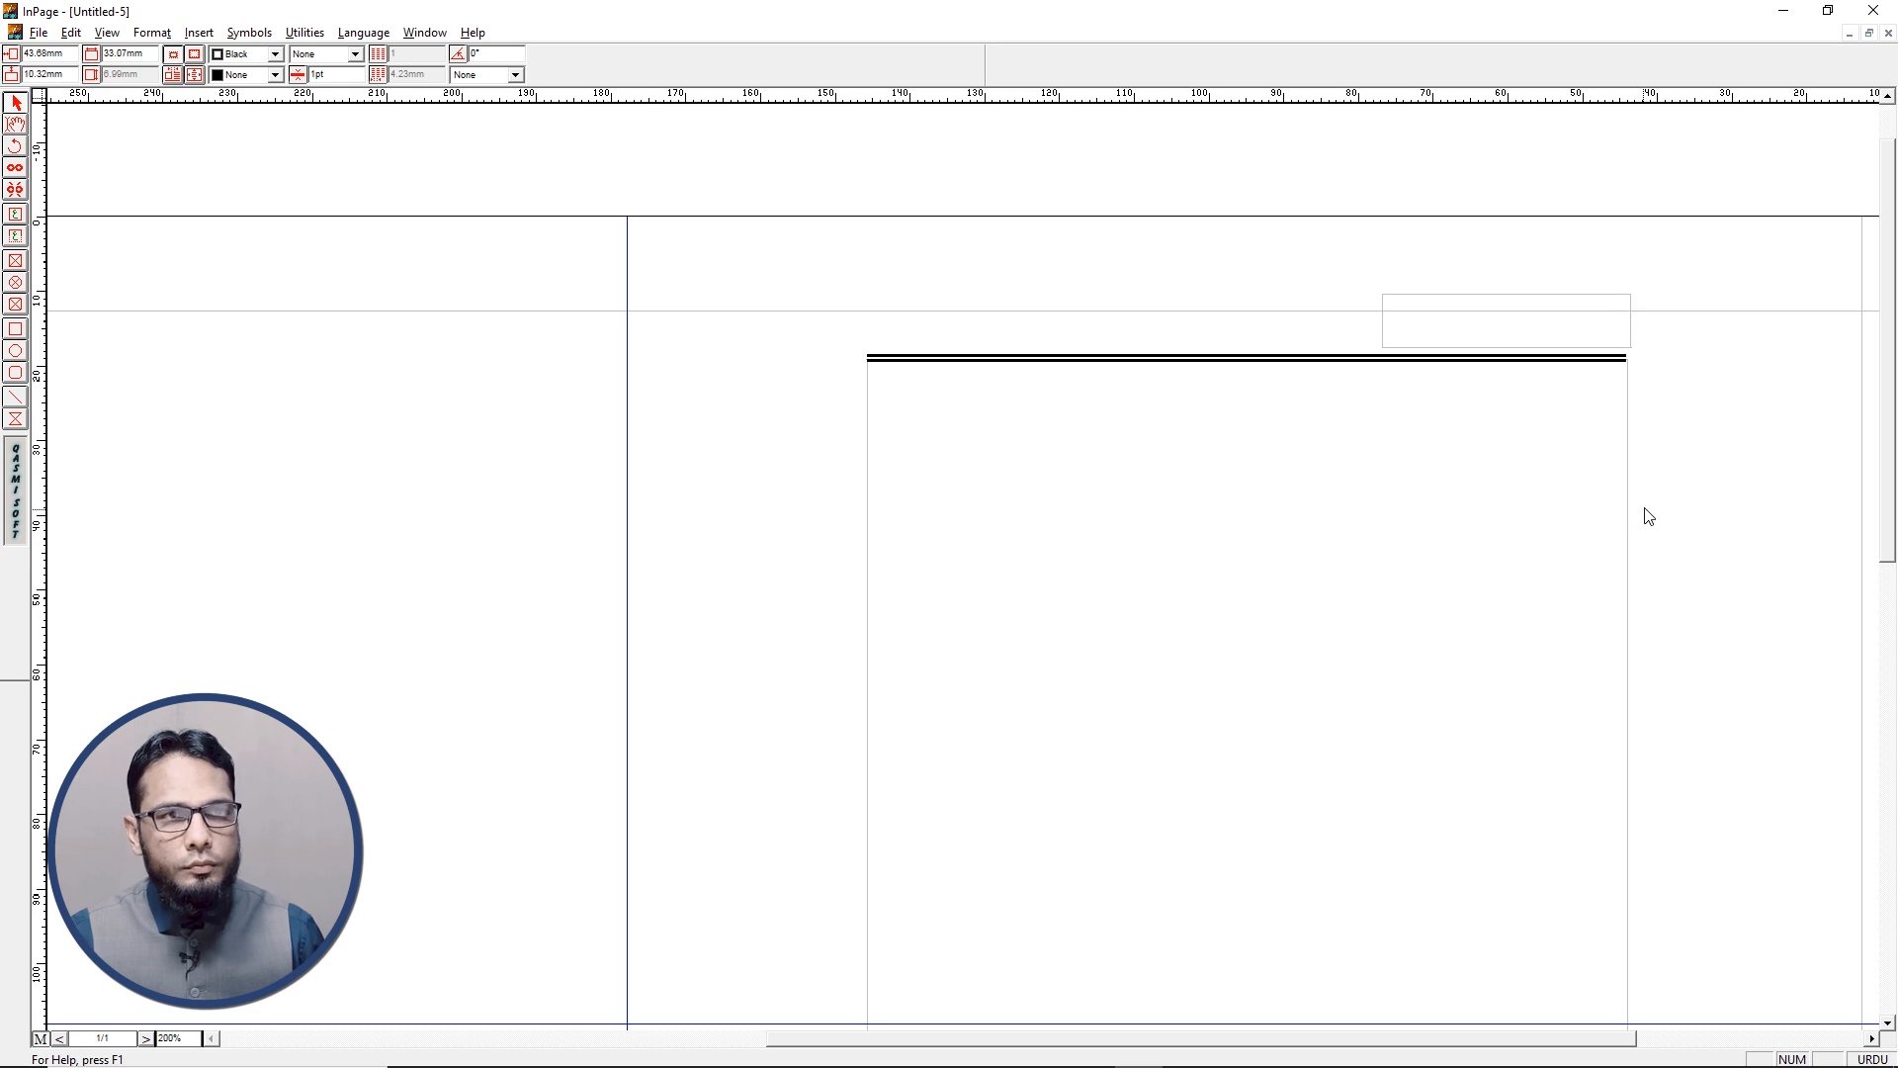
key("Left")
key("Left")
key("Up")
key("Right")
key("Right")
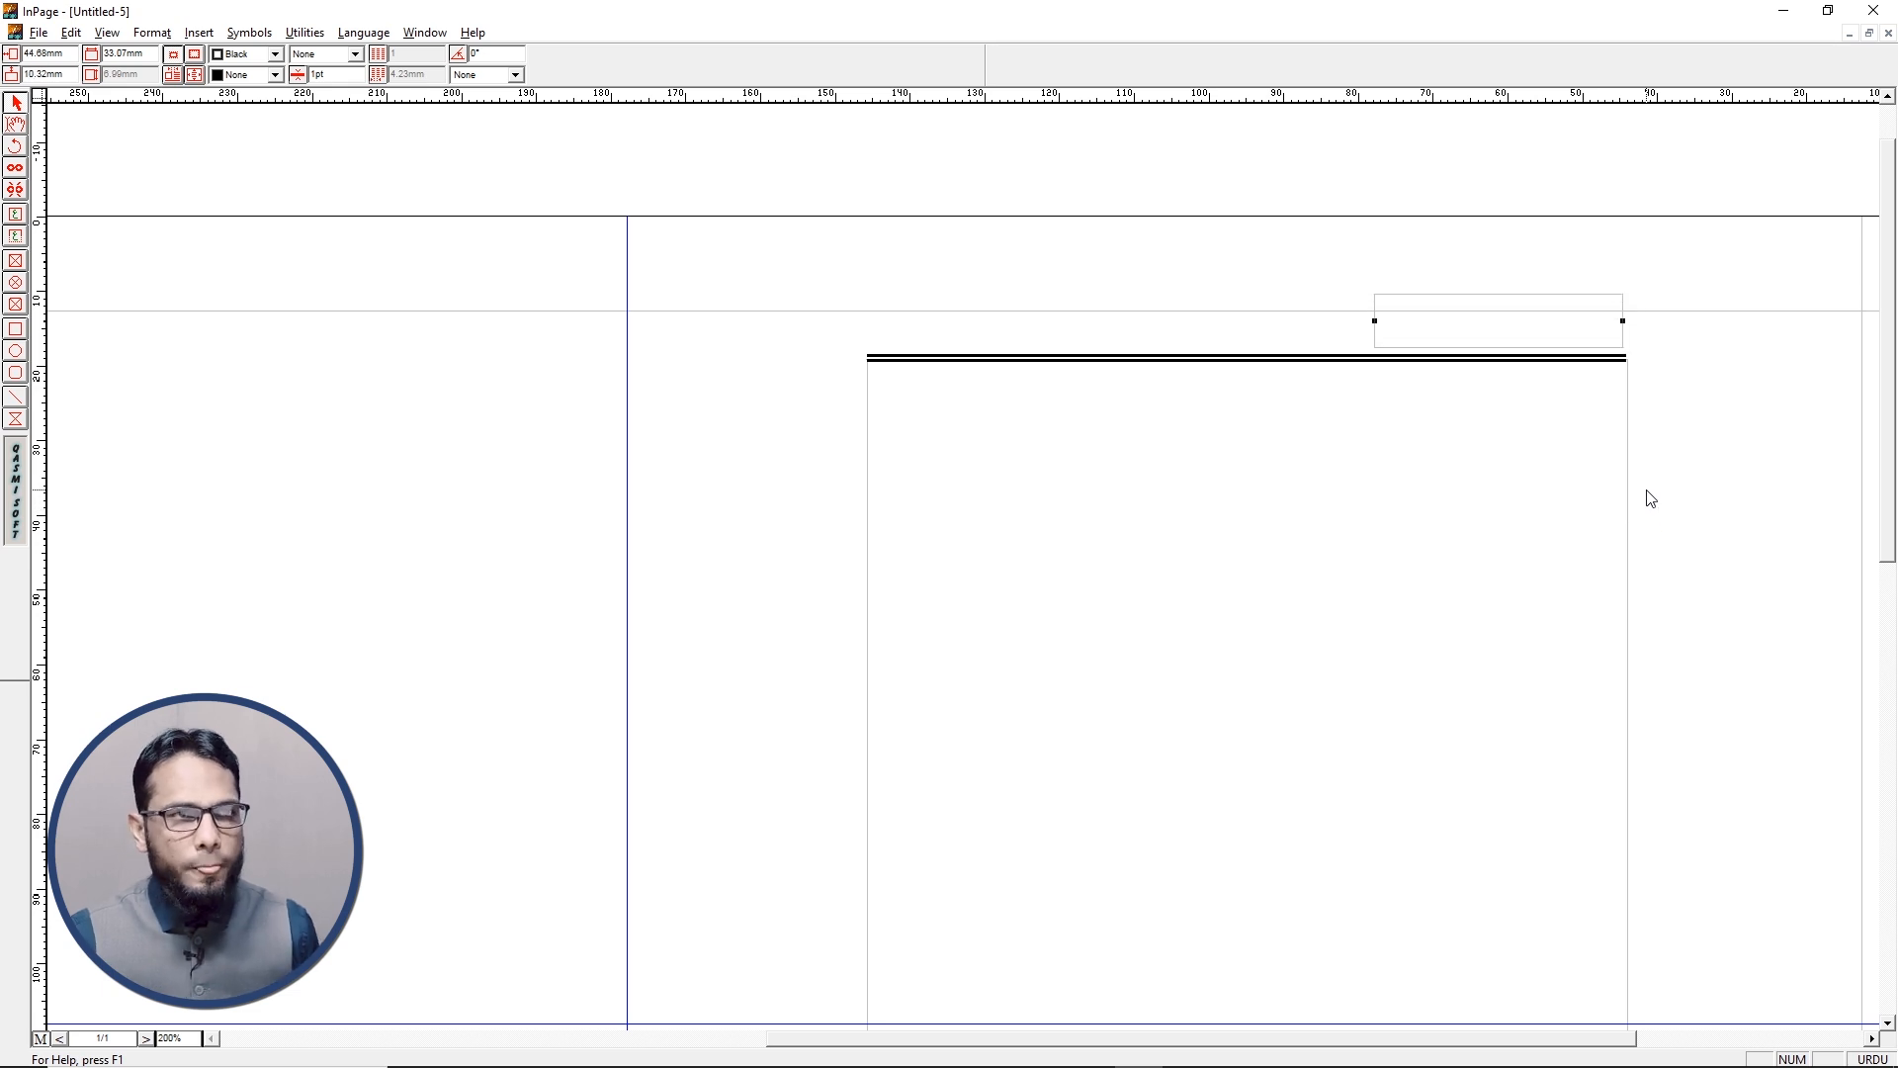
key("Left")
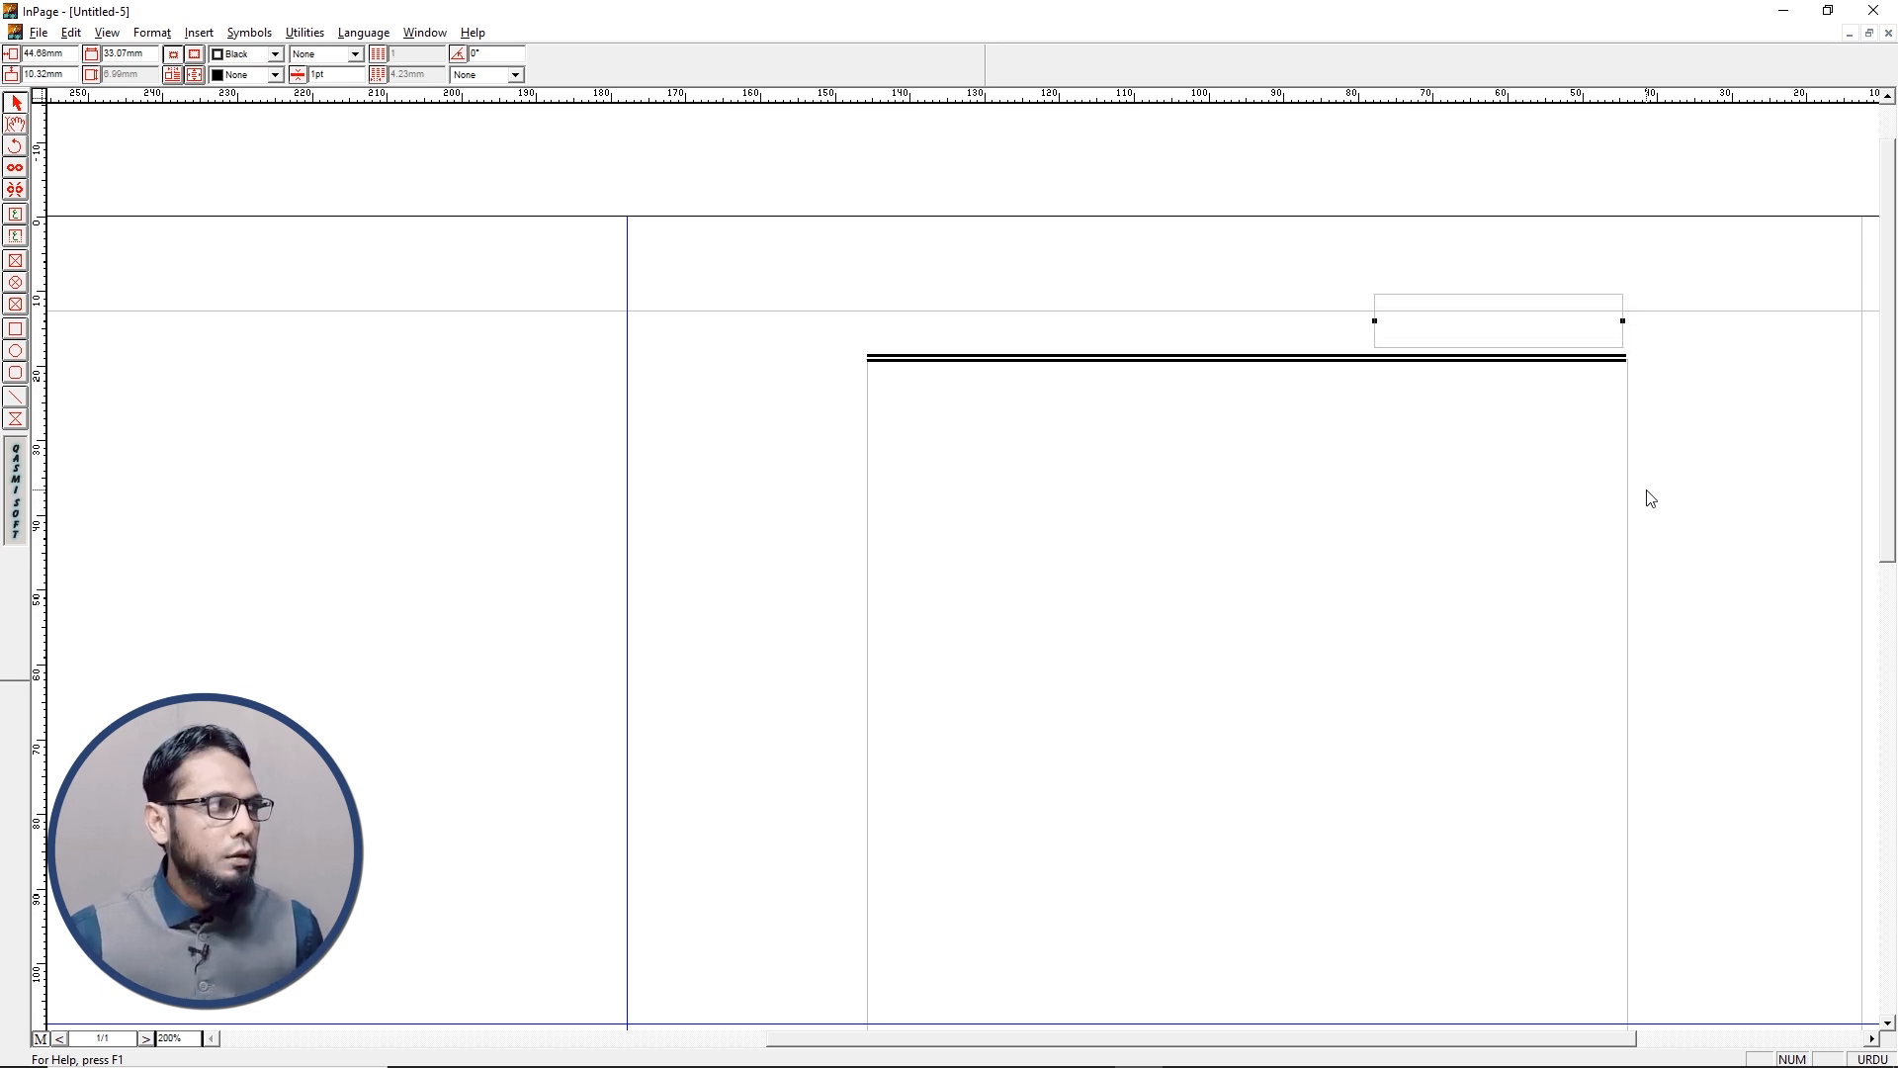
Enter the book title پیارے نبی کی پیاری باتیں in the title box above the header line
left_click(15, 123)
left_click(1453, 307)
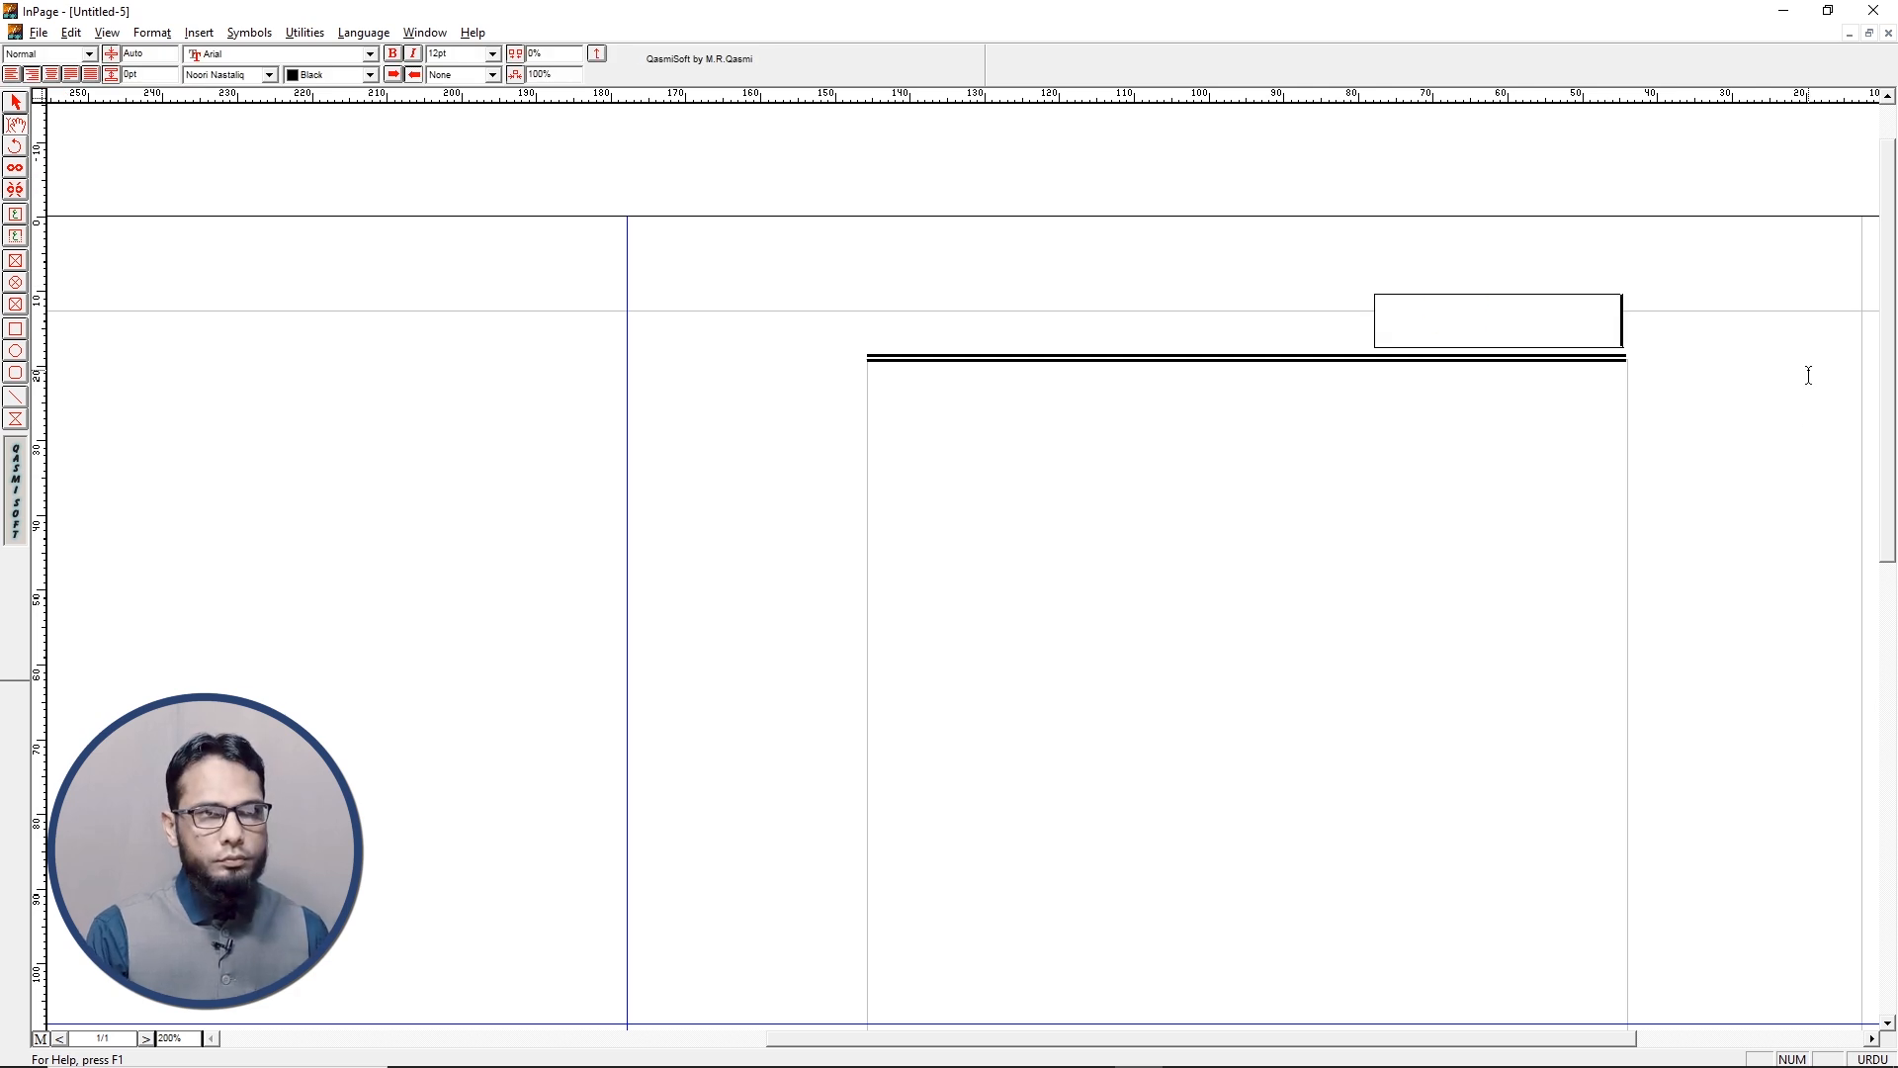
type("پیارے نبی ک")
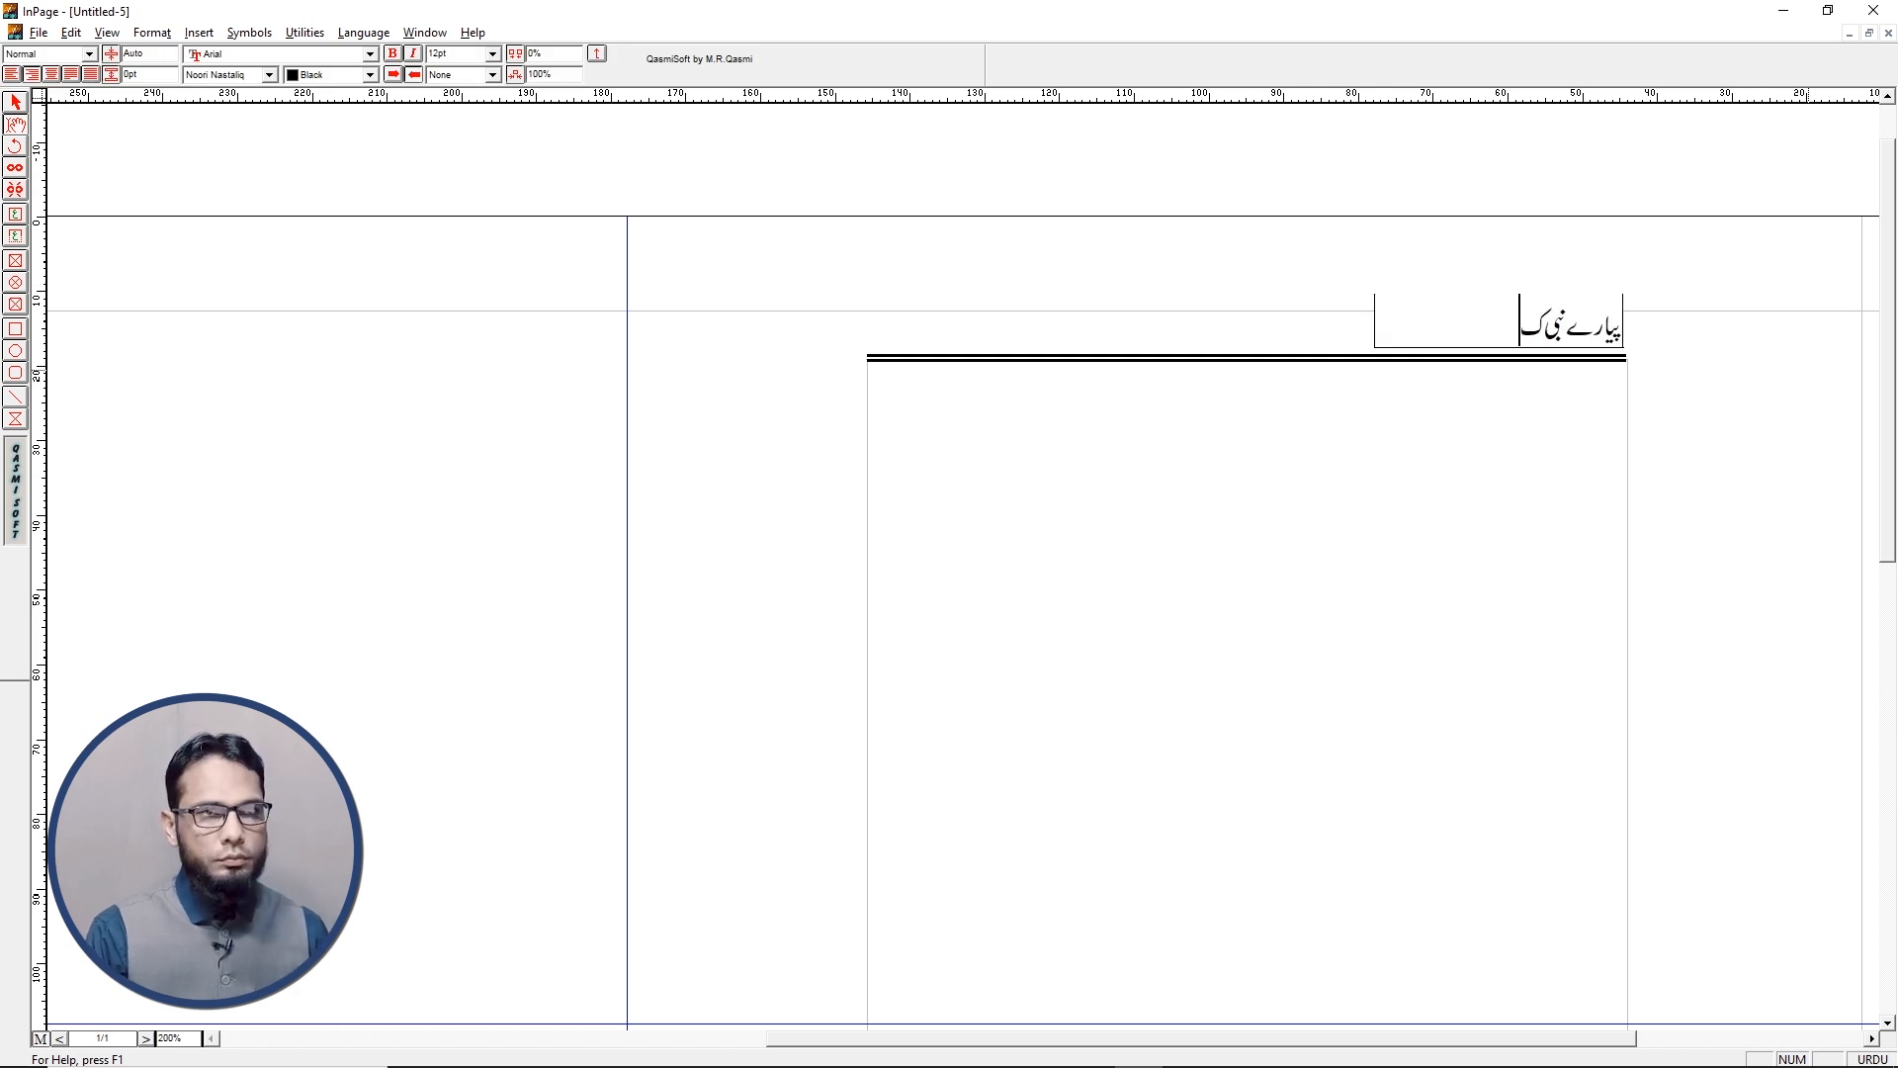
type("ی پیاری")
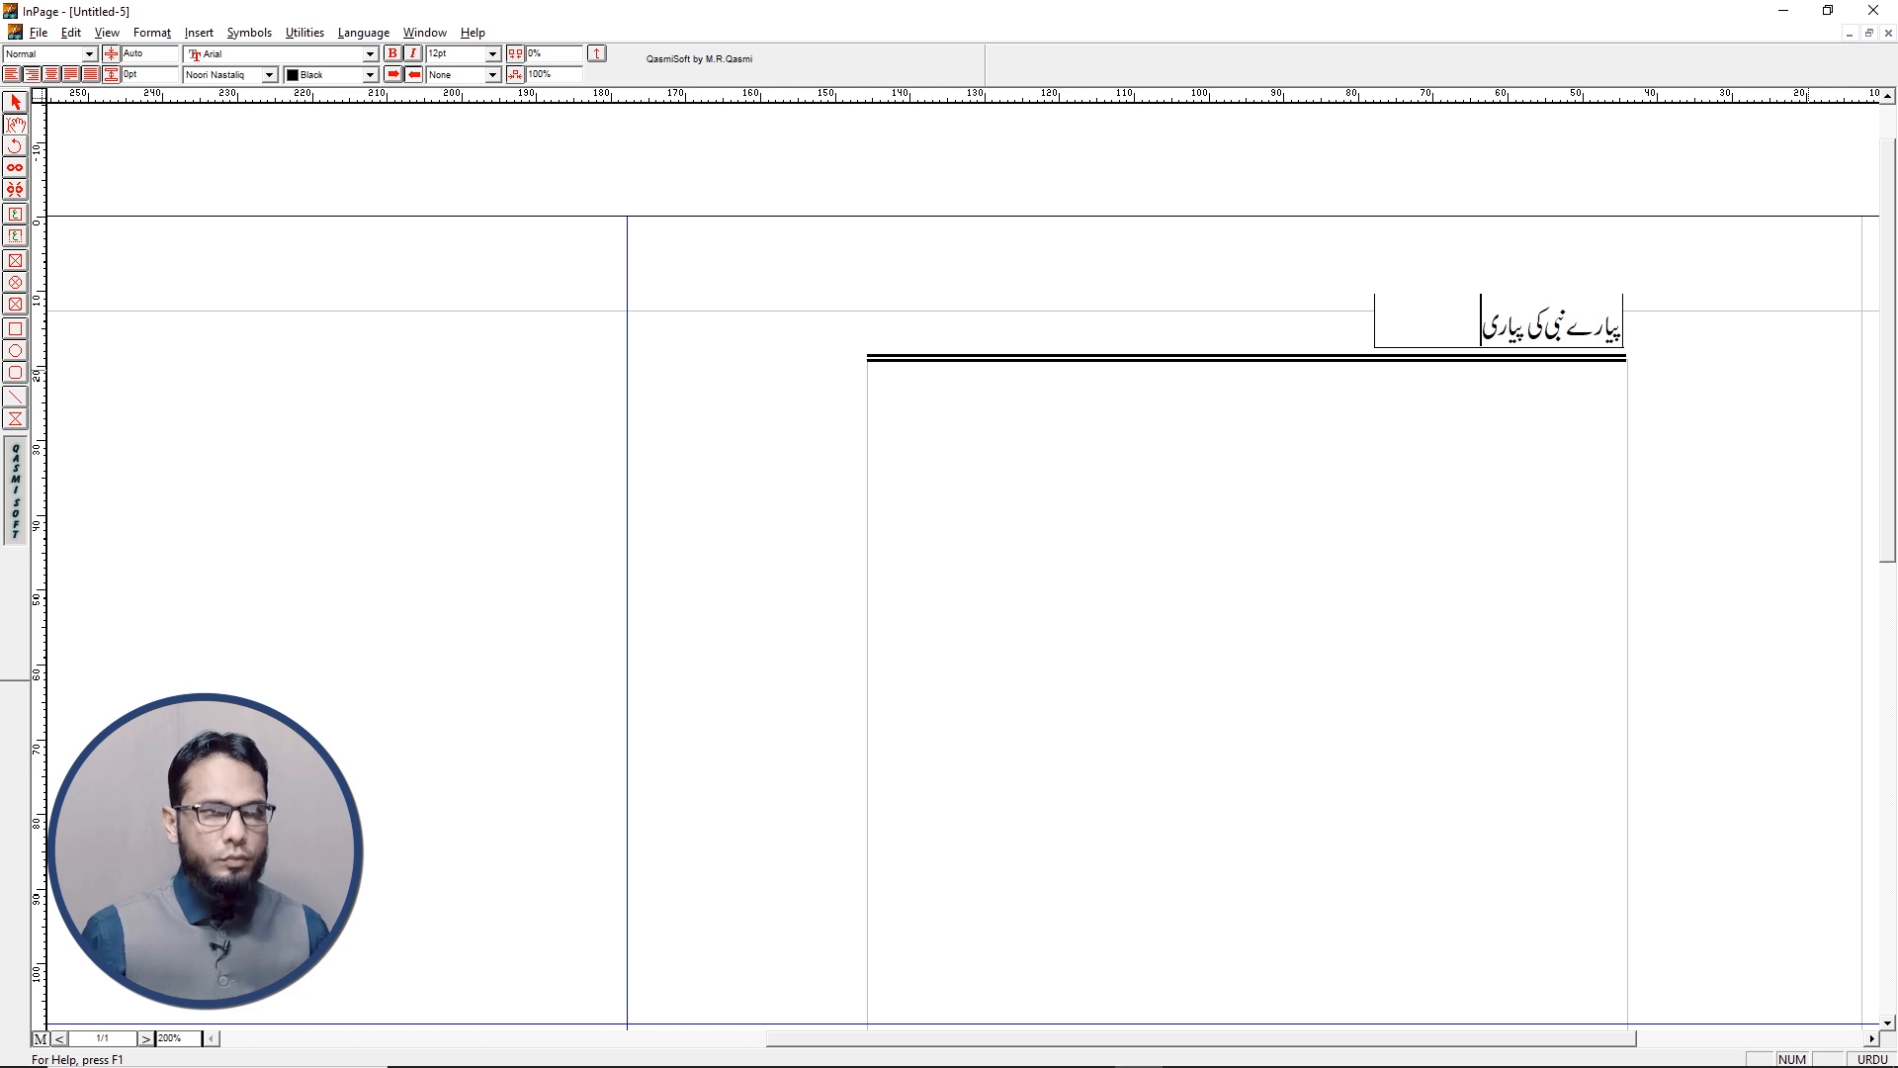
type(" باتیاں")
key("BackSpace")
type("ں")
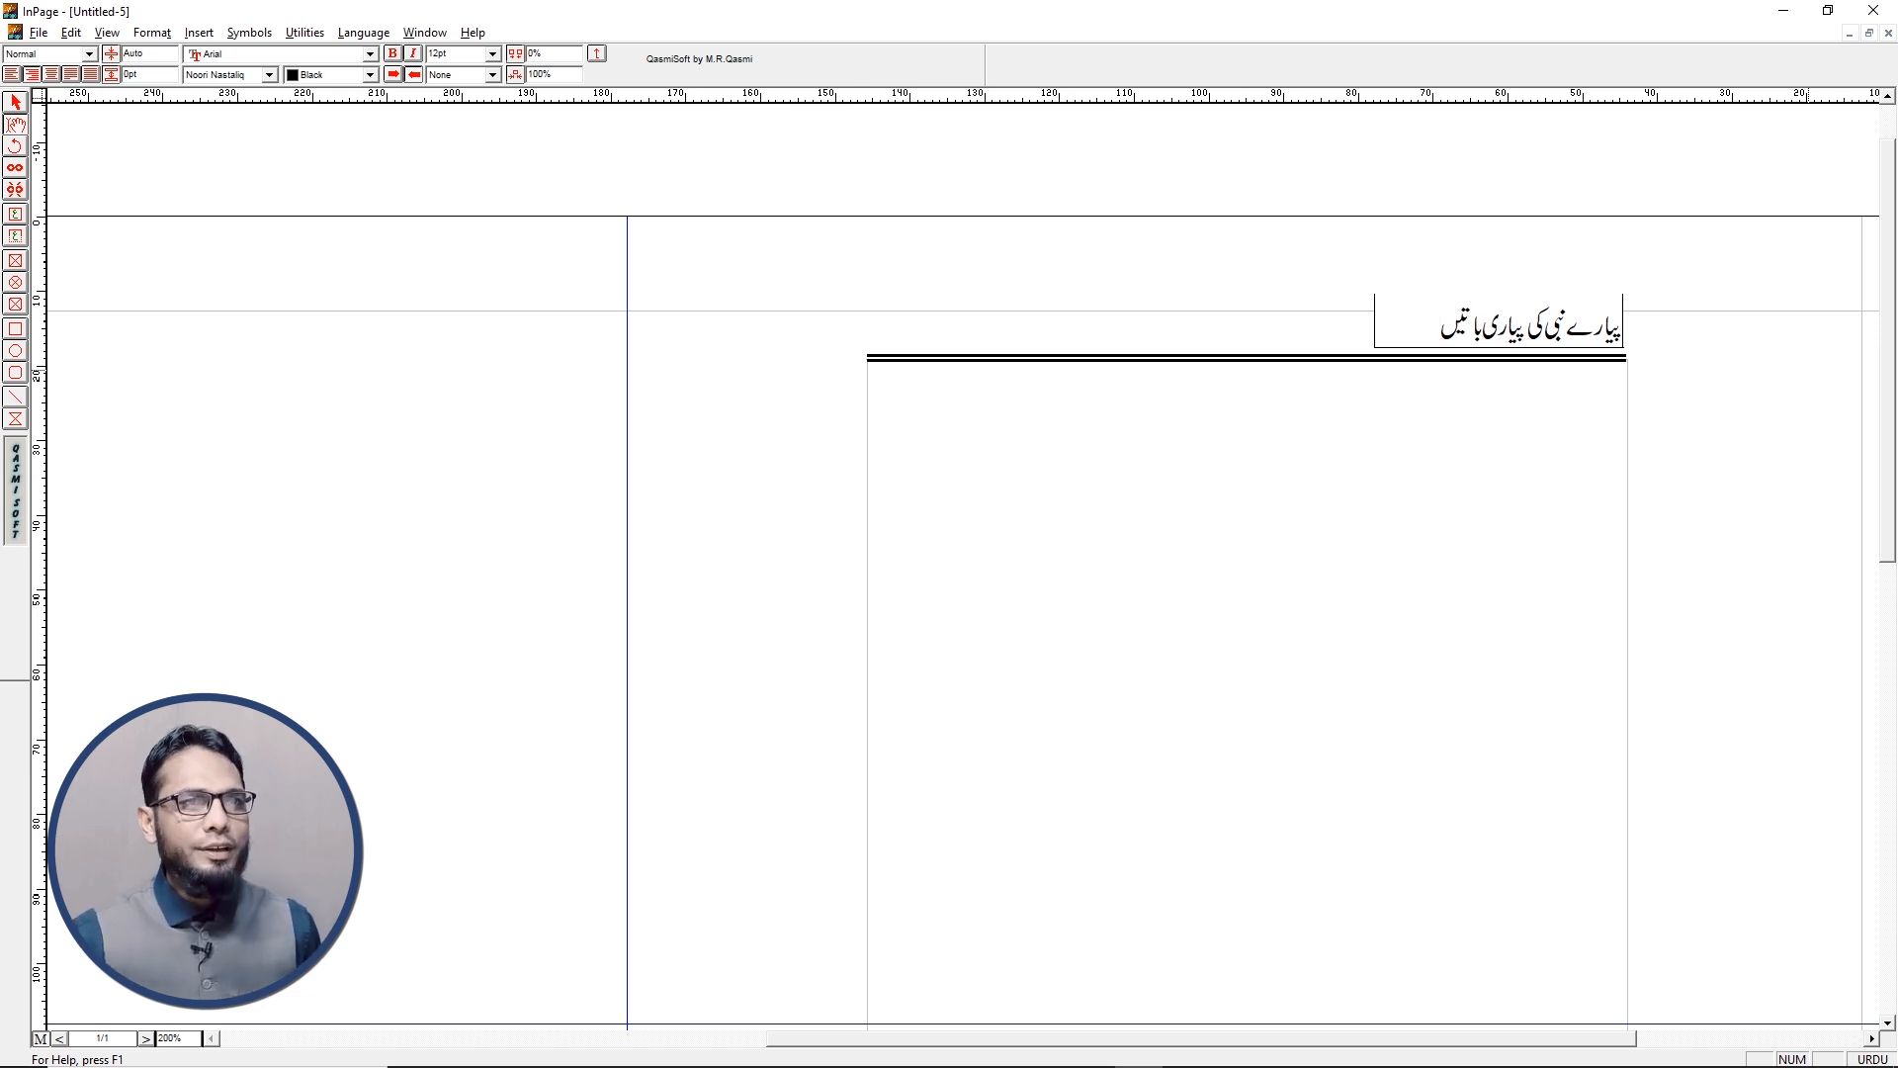
Set the font size of the whole book title to 17 pt
key("ctrl+a")
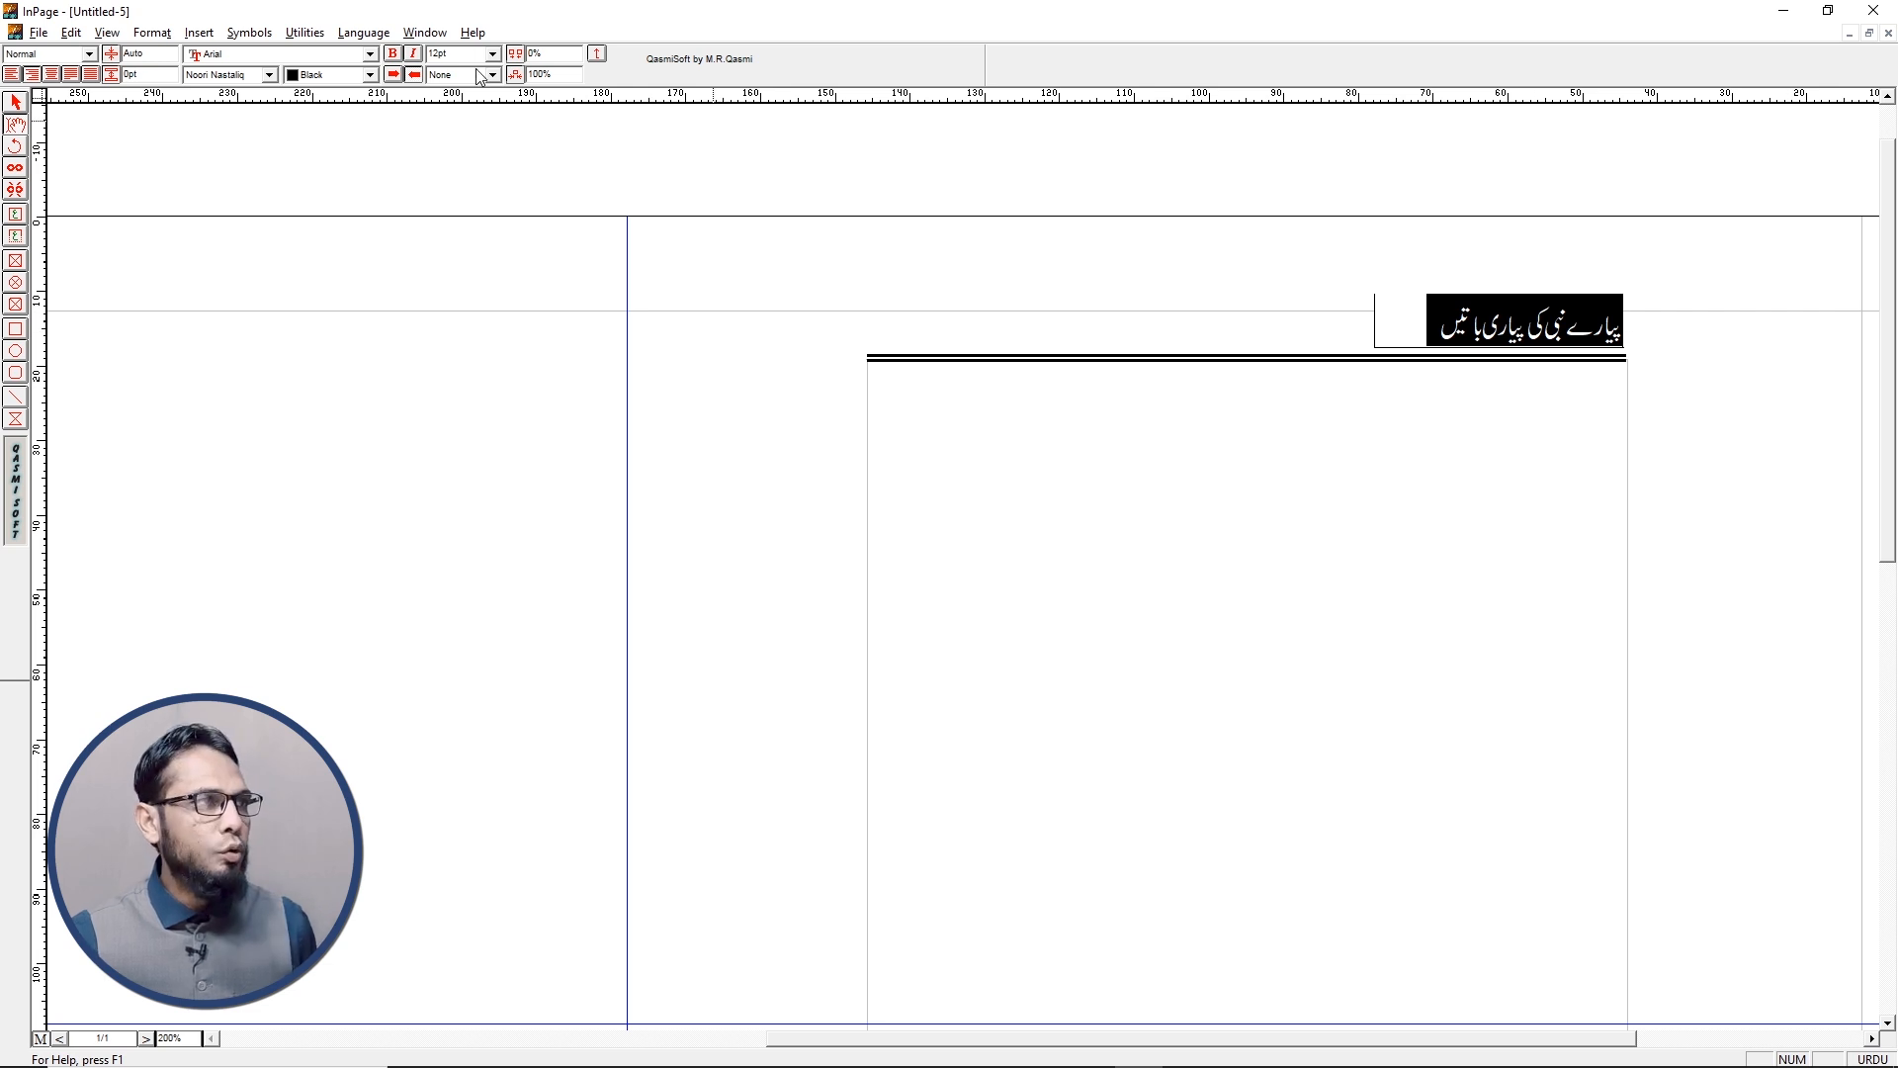
double_click(448, 55)
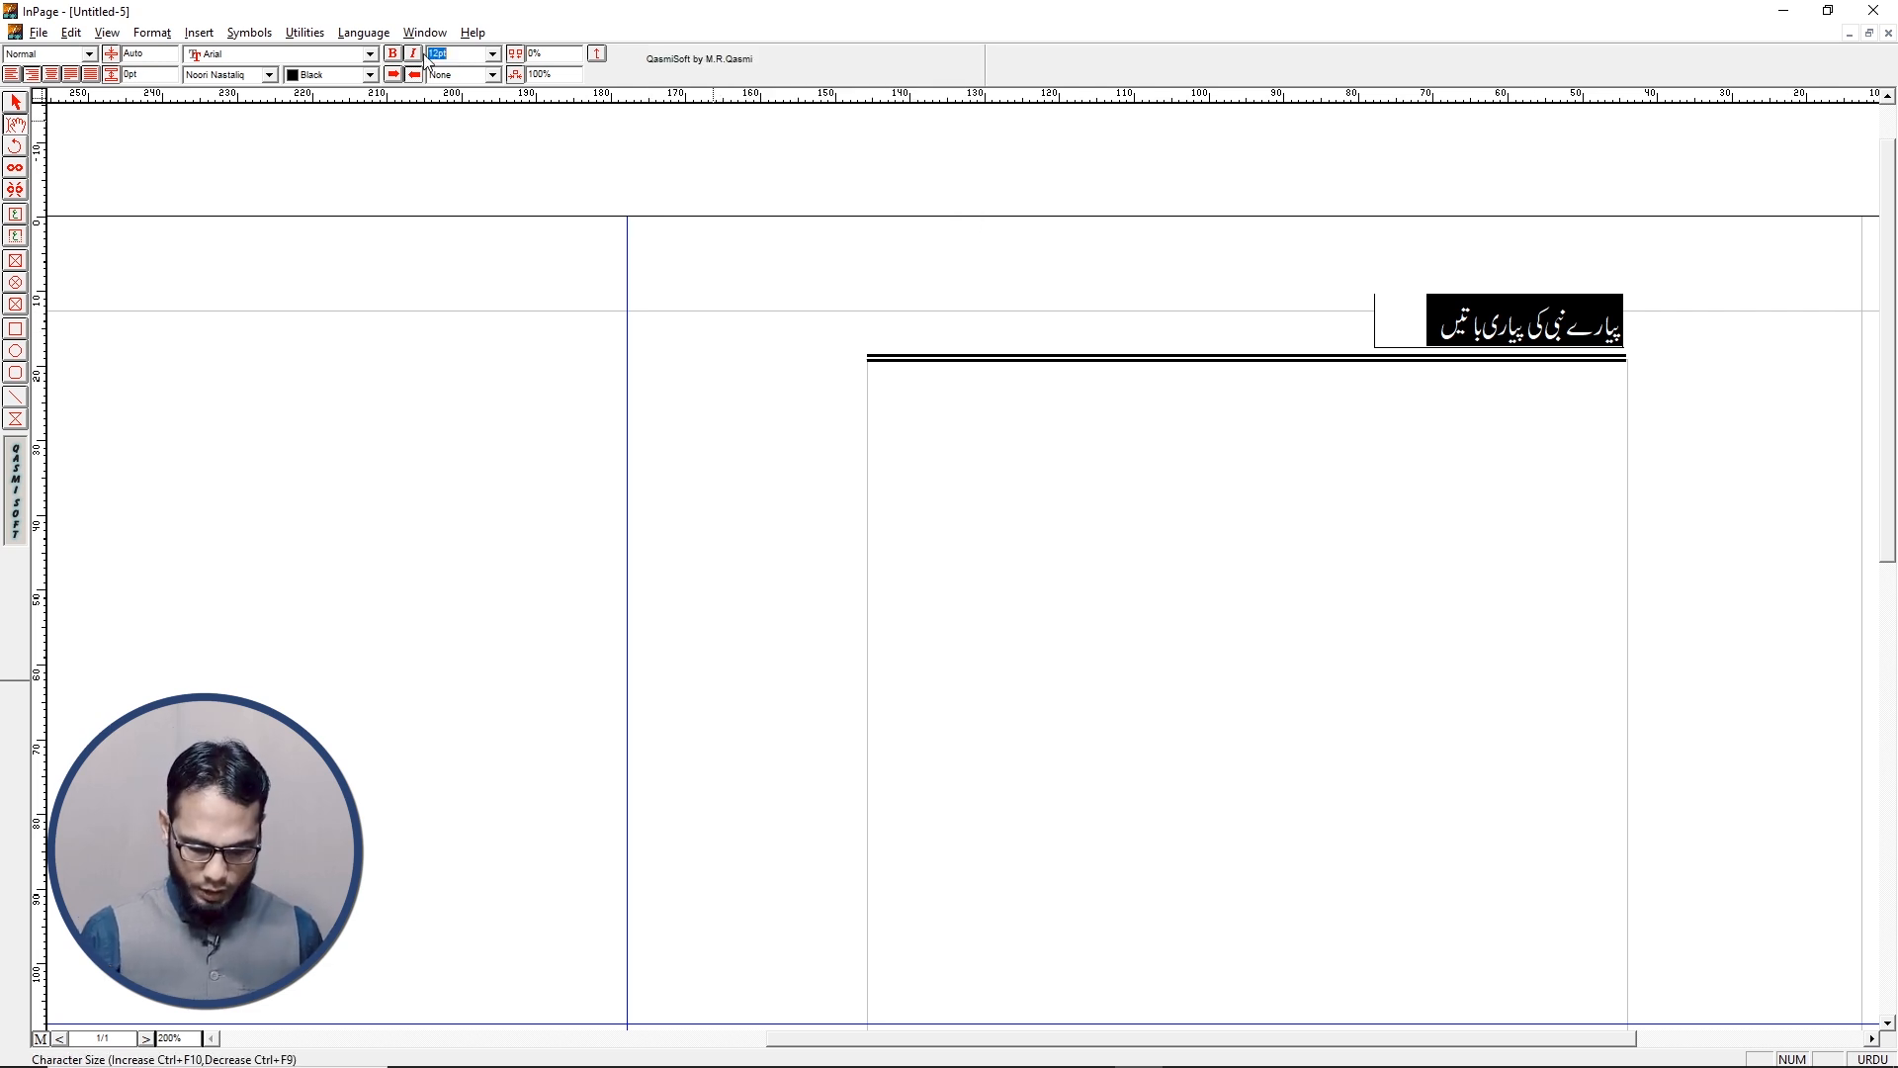
type("1")
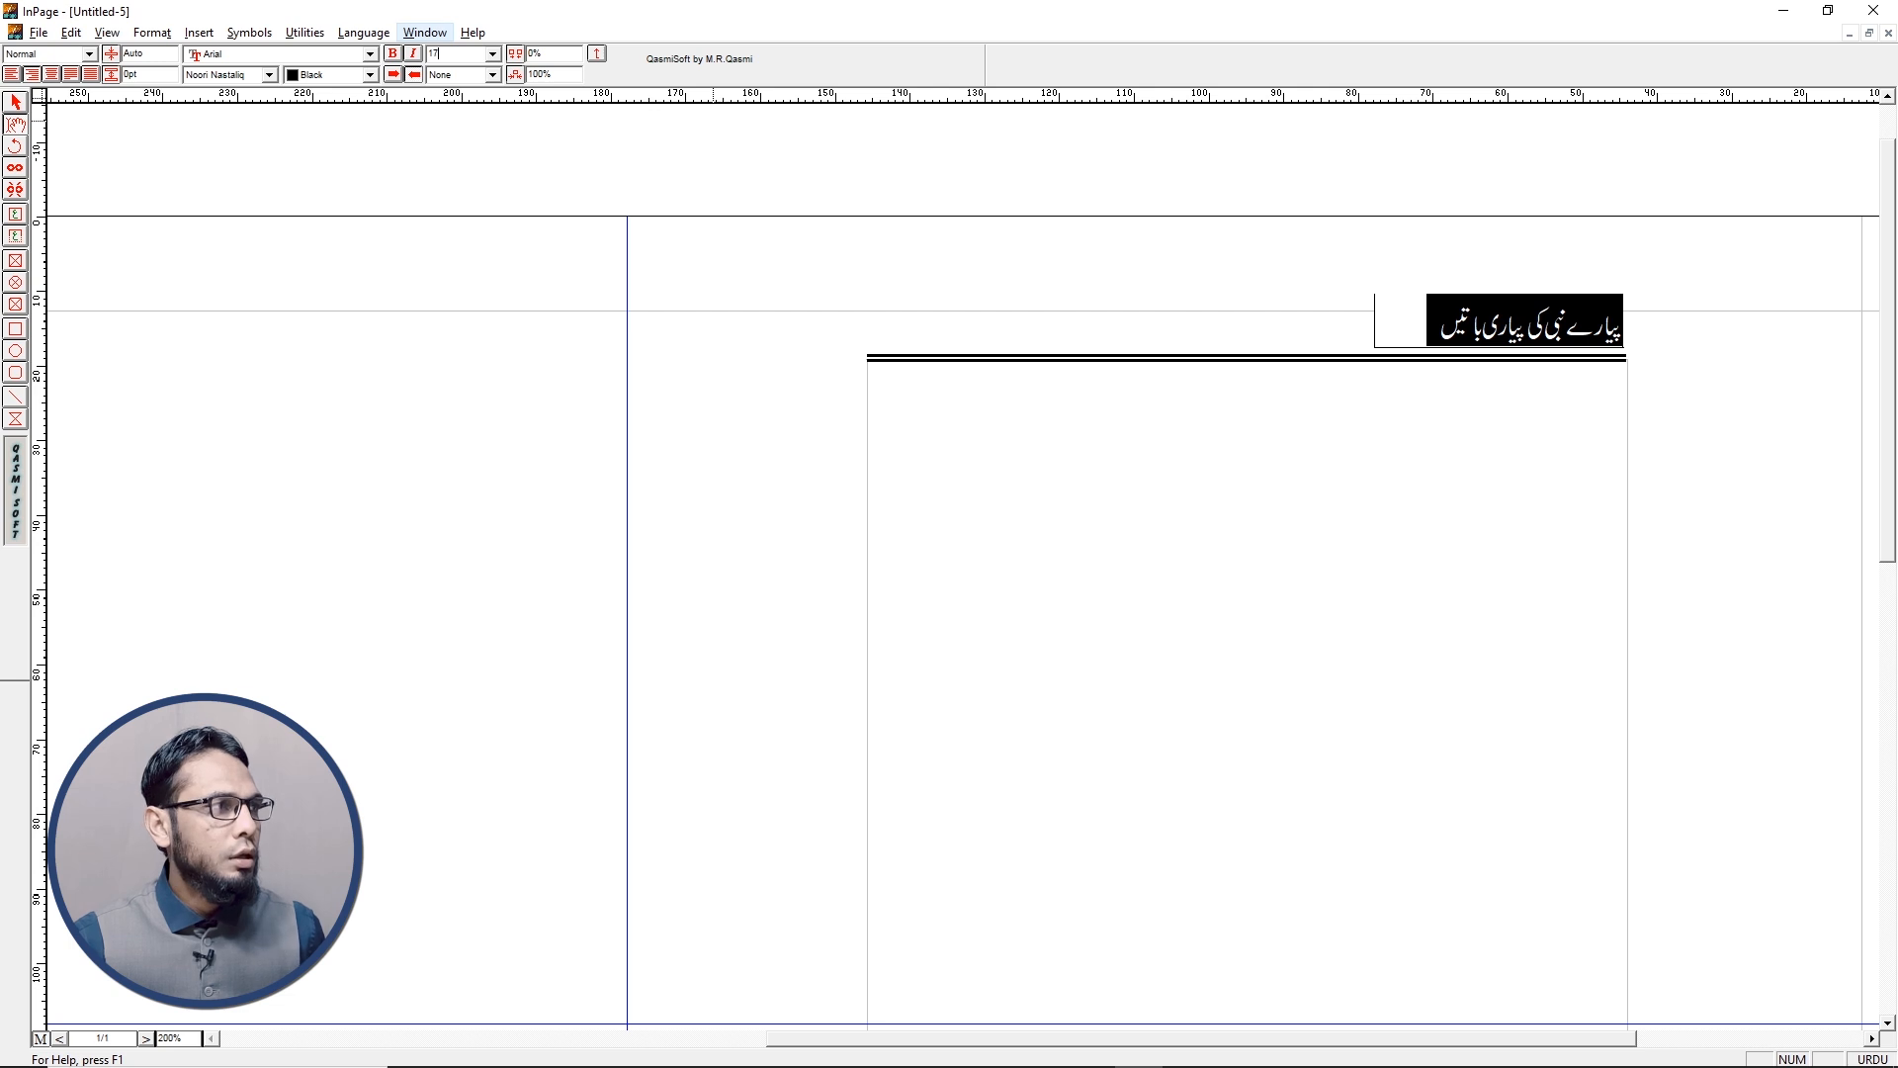
type("7")
key("Return")
Widen the title box to about 39 mm and raise it so the title sits on one line above the header line
left_click(15, 102)
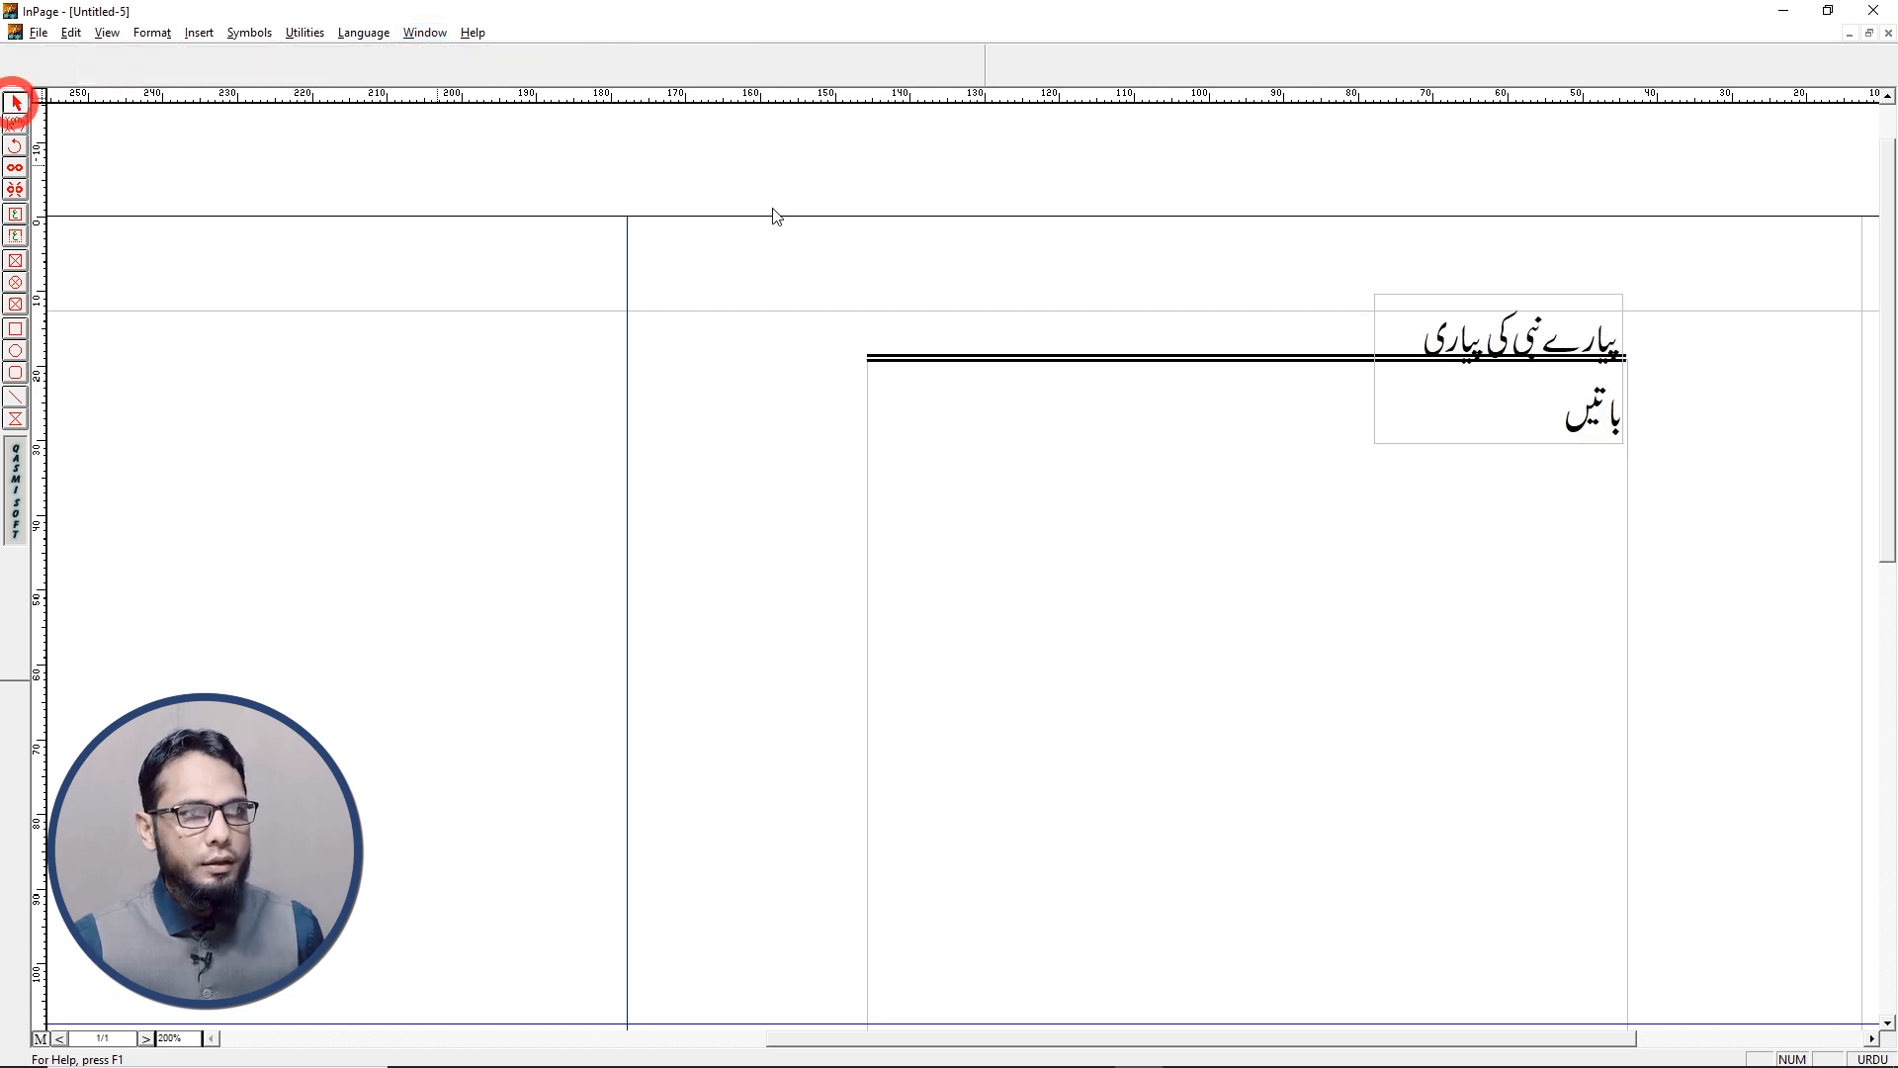
left_click(1396, 353)
left_click_drag(1376, 366, 1332, 367)
key("Up")
key("Up")
key("Up")
key("Up")
key("Up")
key("Up")
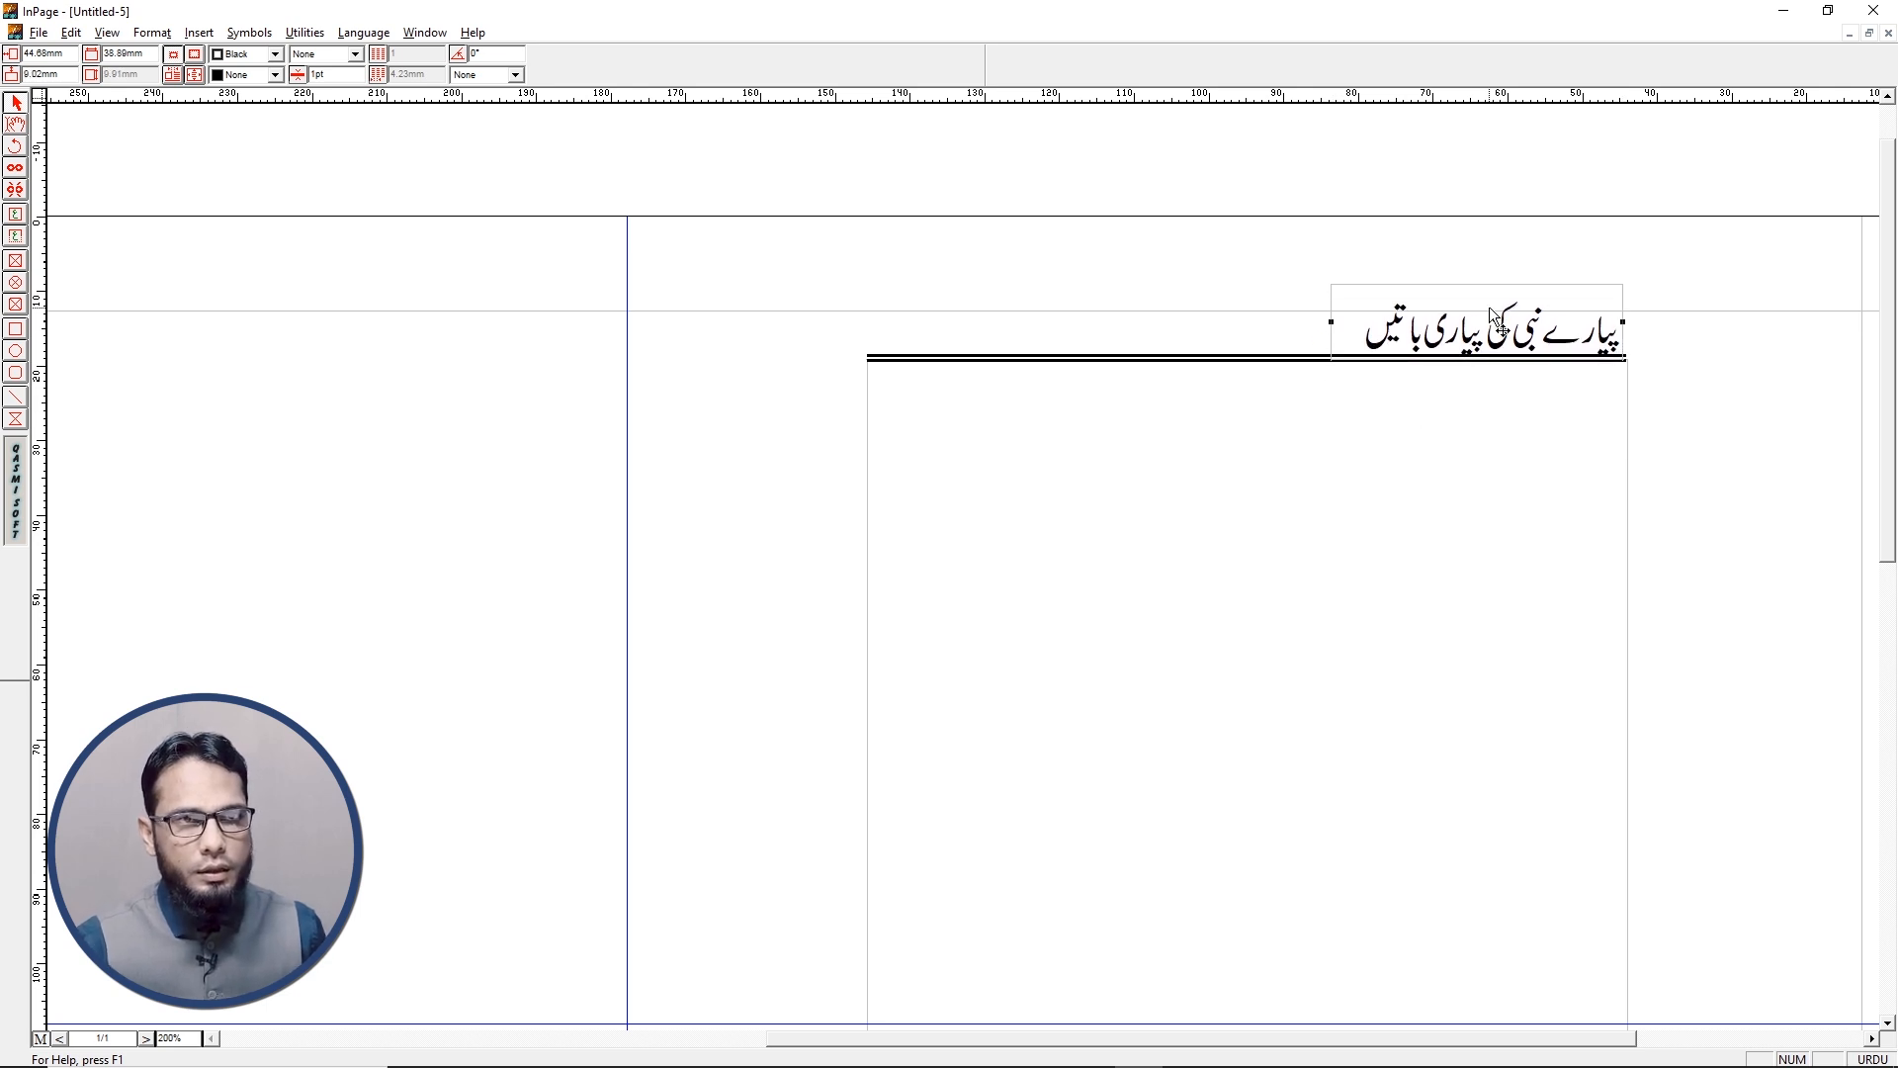
key("Up")
key("Up")
key("Up")
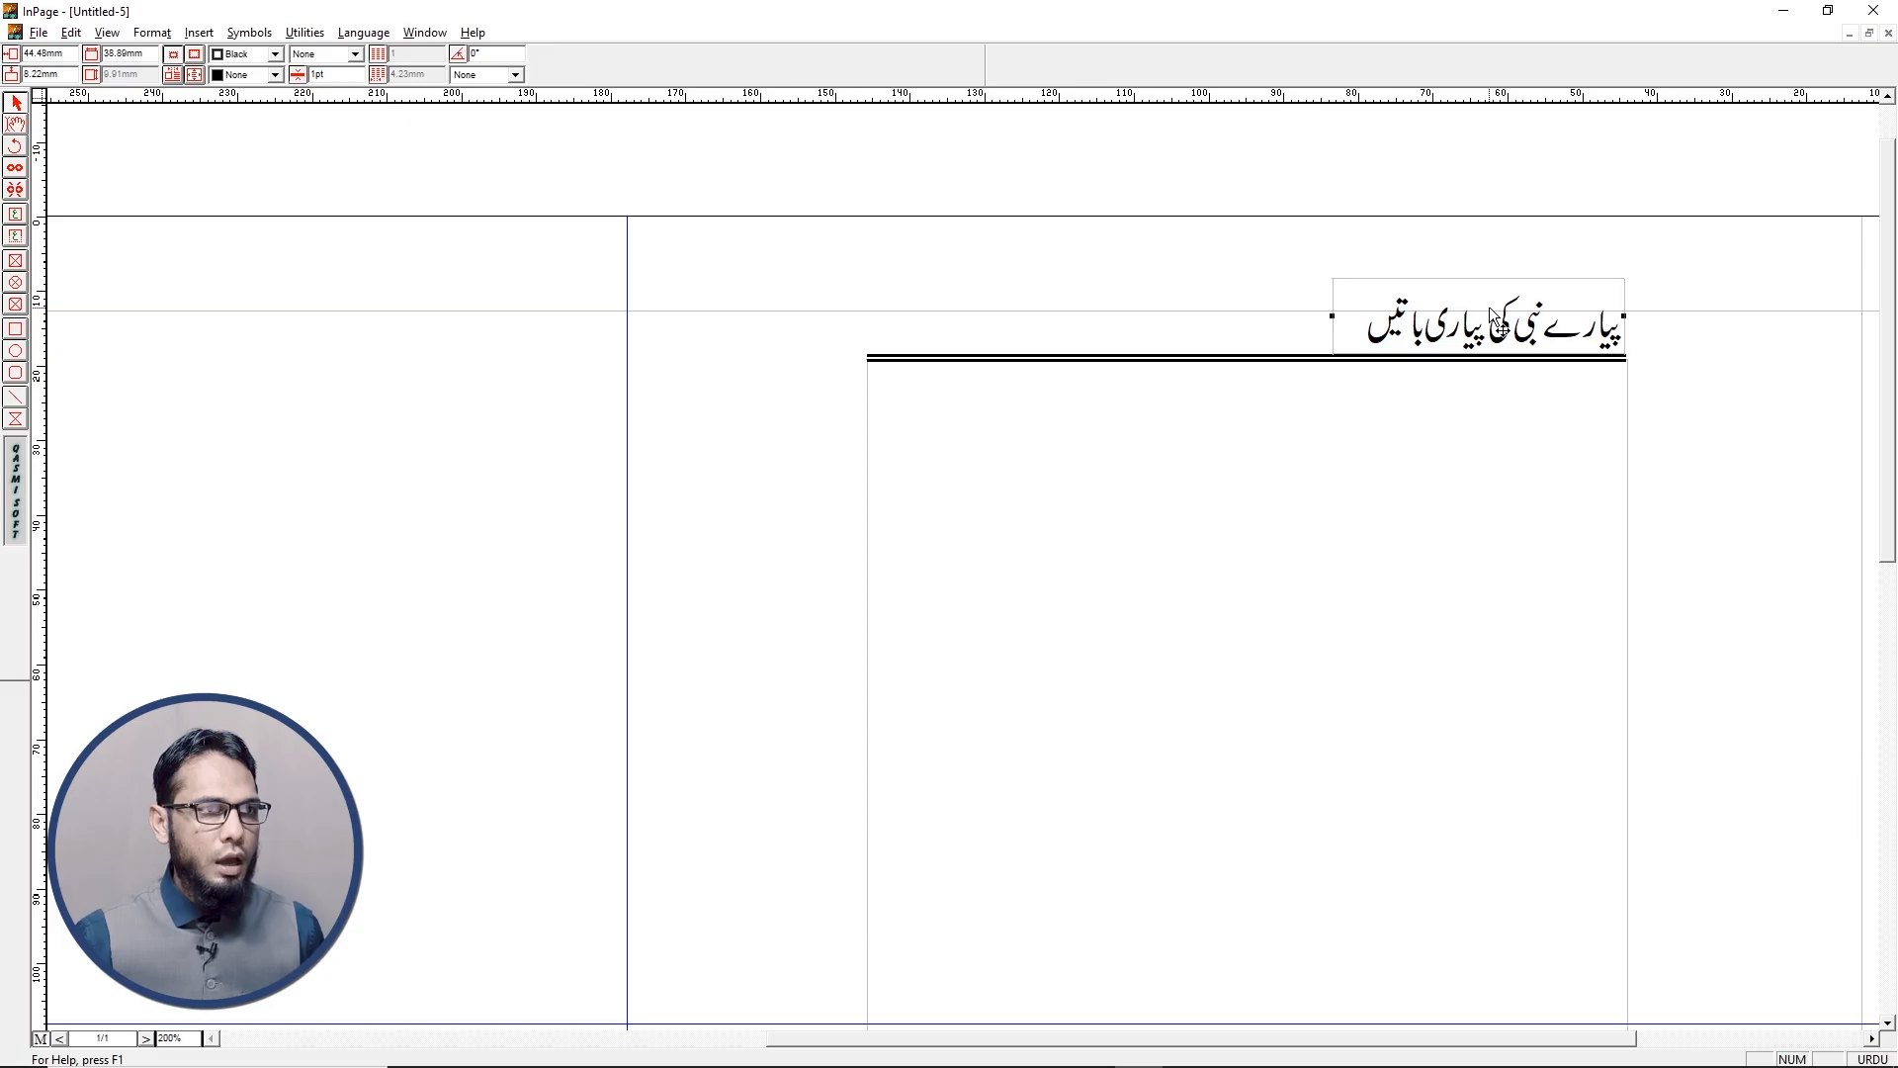
Duplicate the title box and align the copy above the header line, flush with the line's left end
left_click(984, 296)
key("Up")
key("Up")
key("Up")
key("Right")
key("Right")
key("Right")
key("Right")
key("Right")
key("Right")
key("Right")
key("Right")
key("Right")
key("Right")
key("Right")
key("Right")
key("Right")
key("Right")
key("Right")
key("Right")
key("Right")
key("Right")
key("Right")
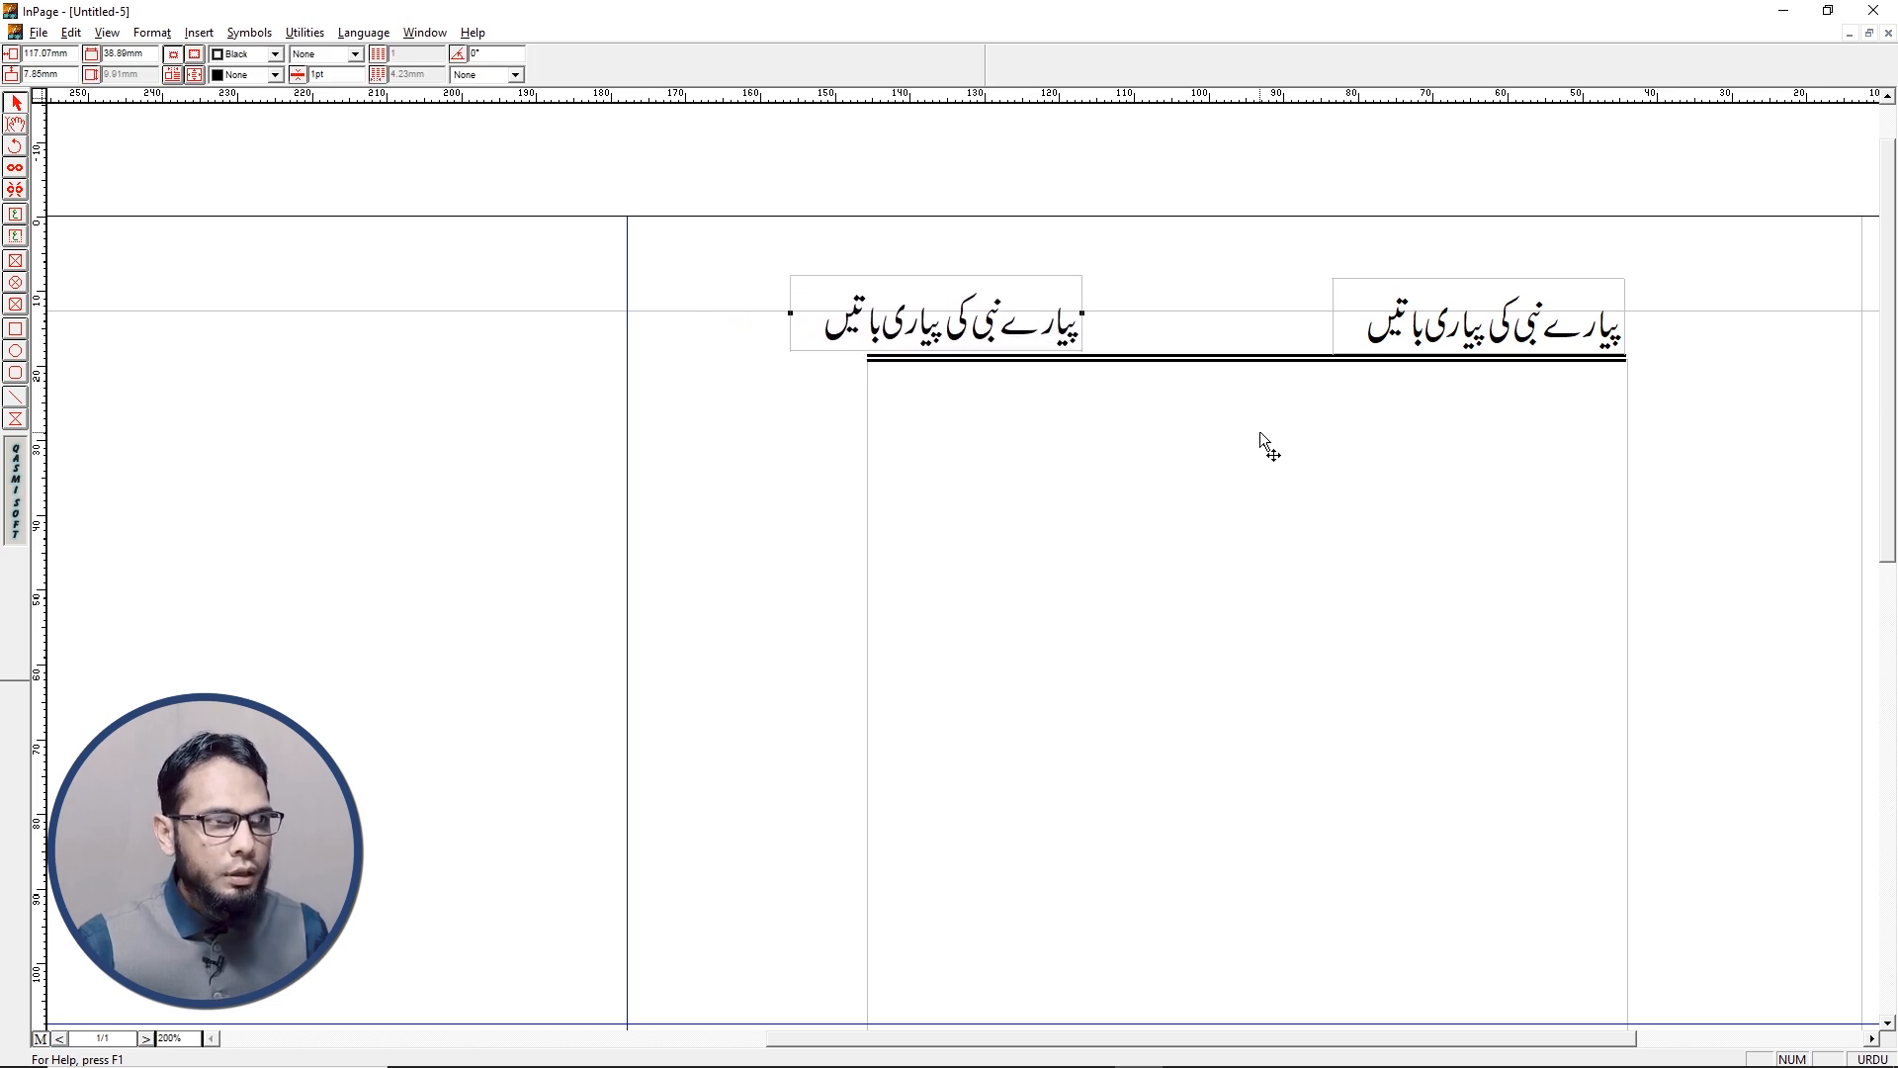
key("Right")
key("Right")
key("Right")
key("Right")
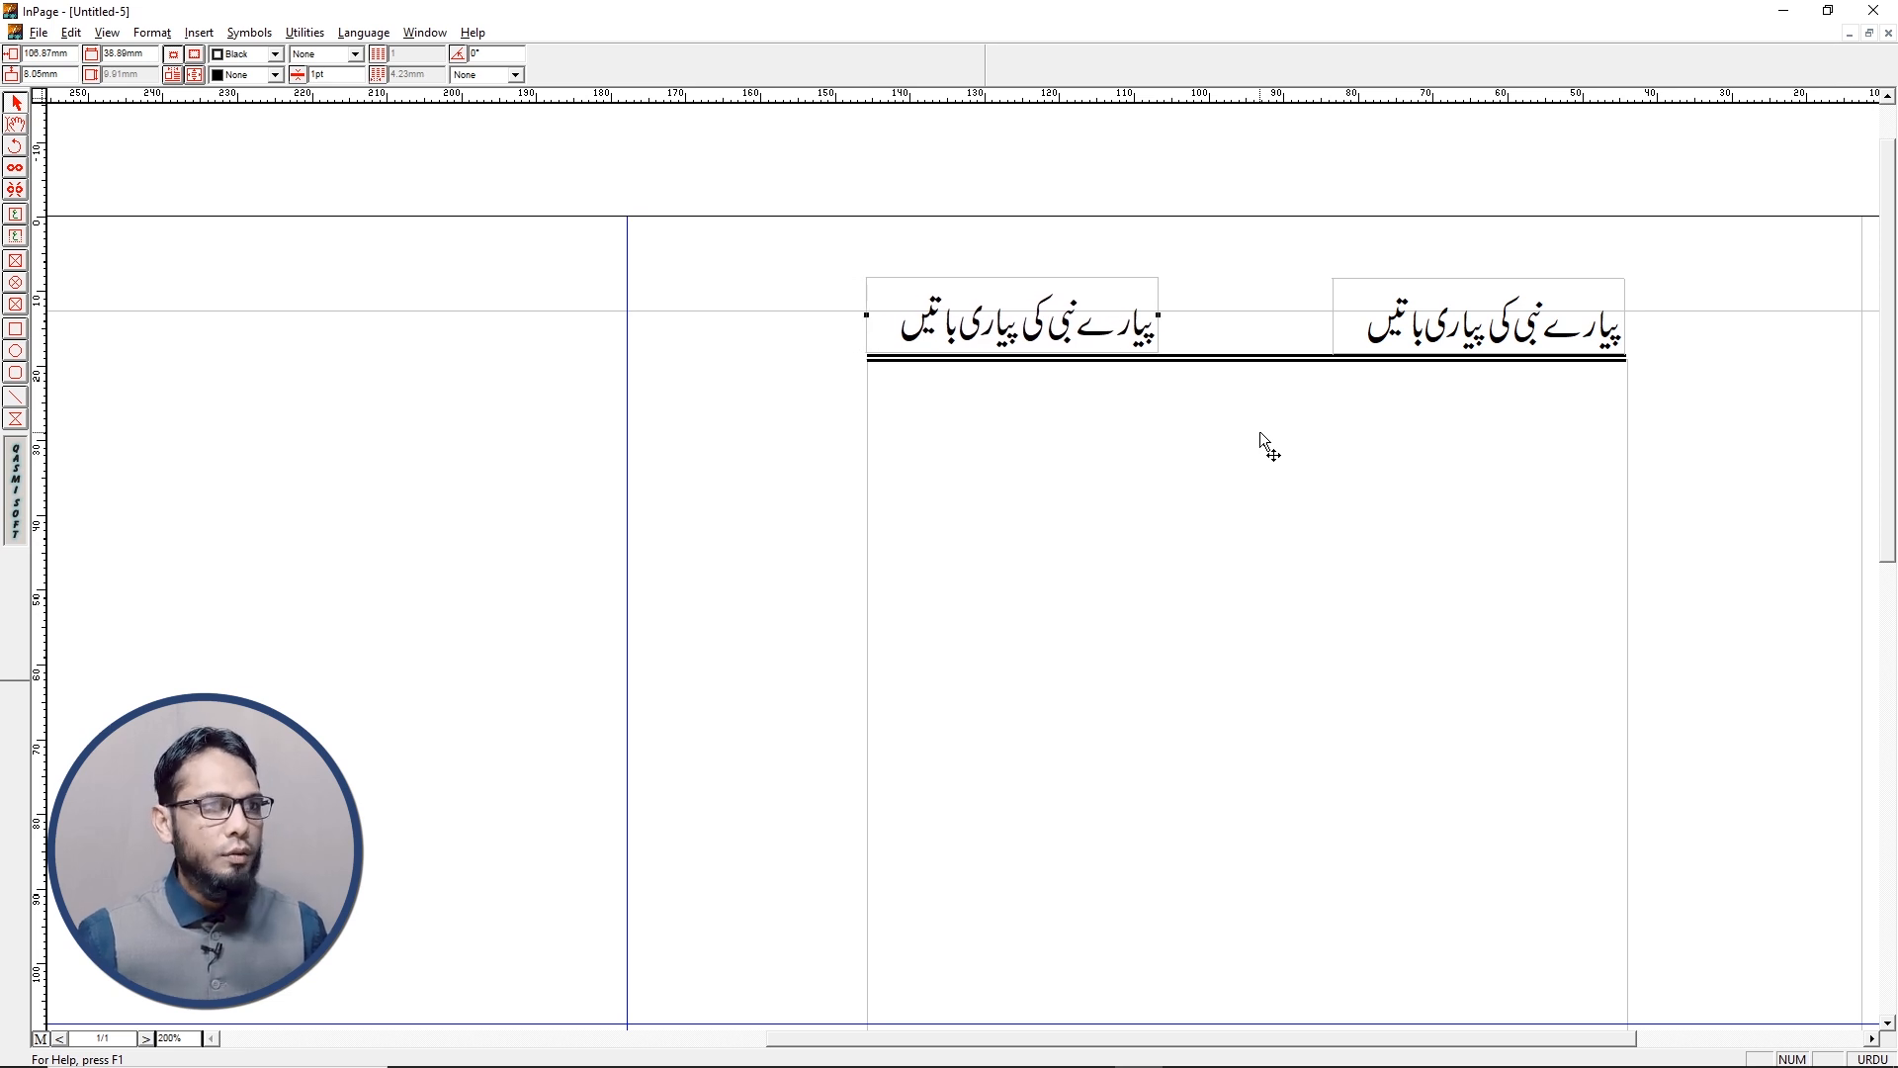
Replace the copied title box's text with the centred chapter heading باب اول
double_click(918, 318)
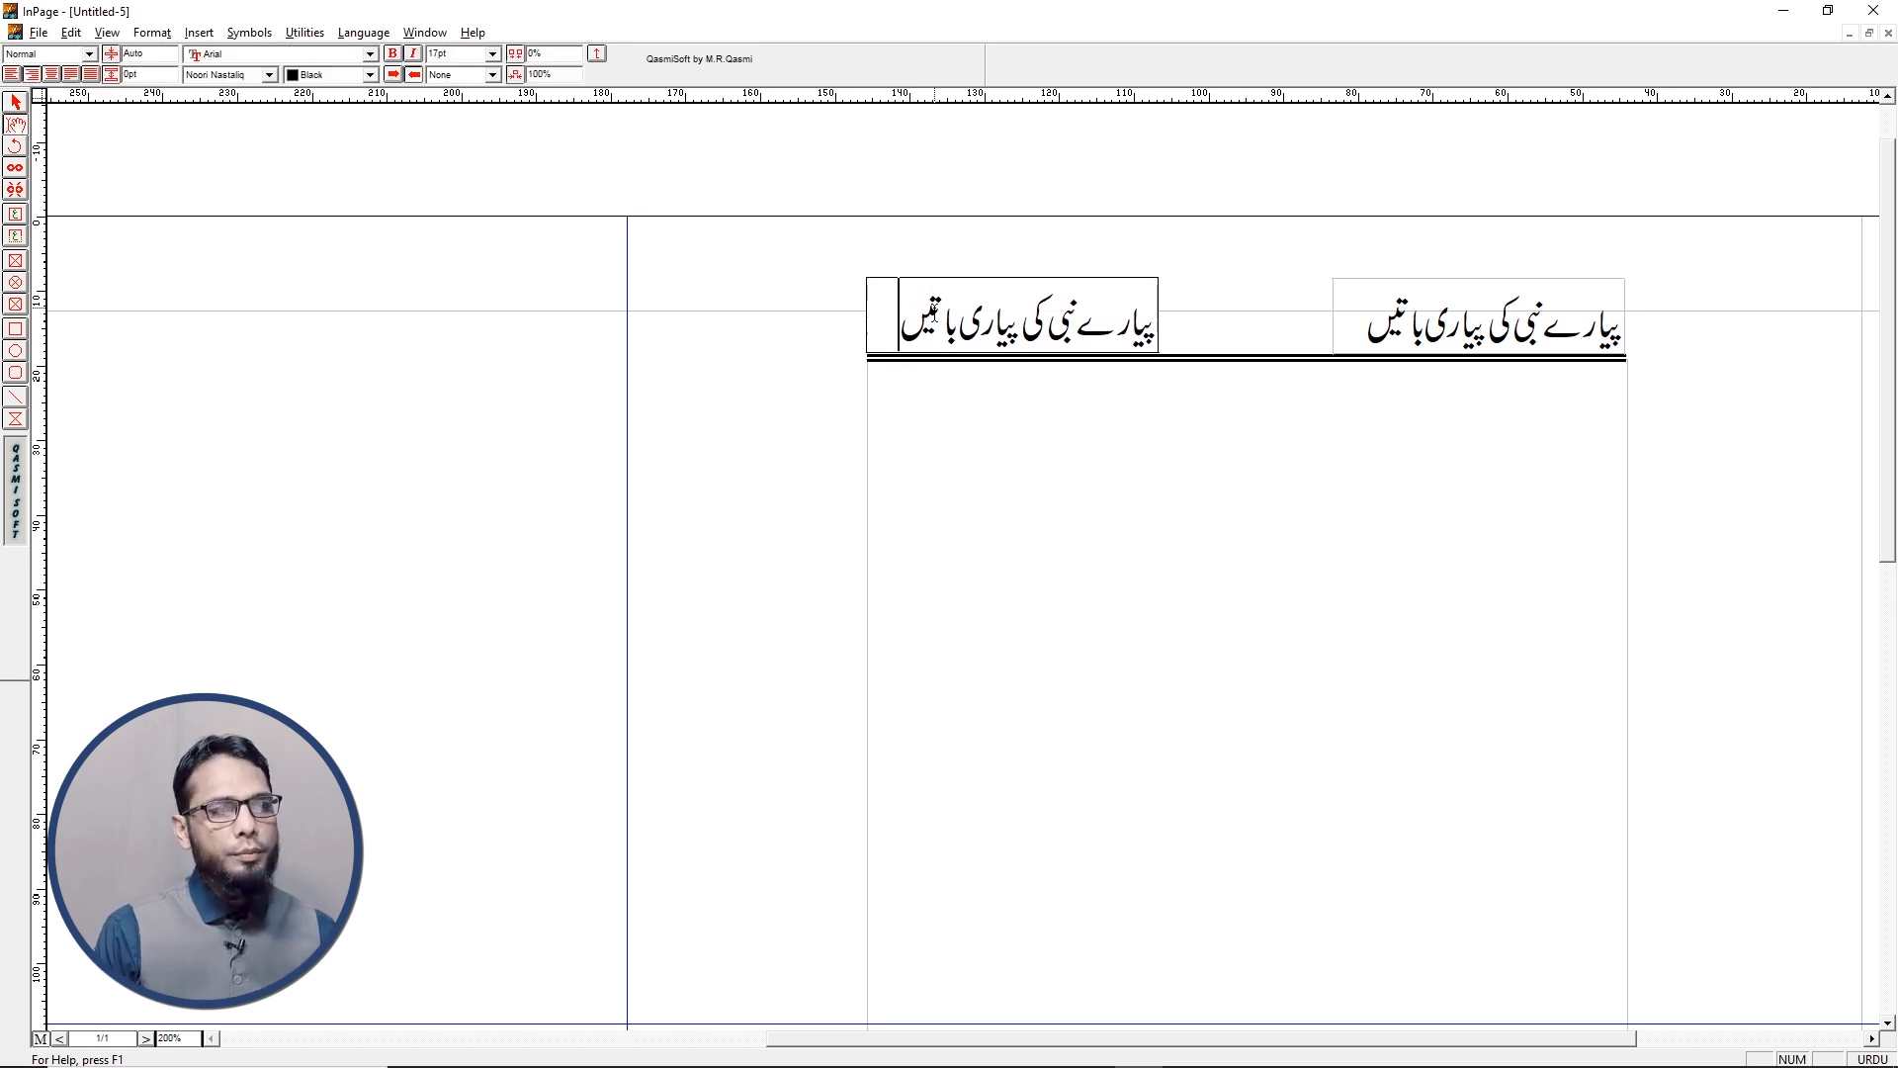
key("ctrl+a")
type("باب اول")
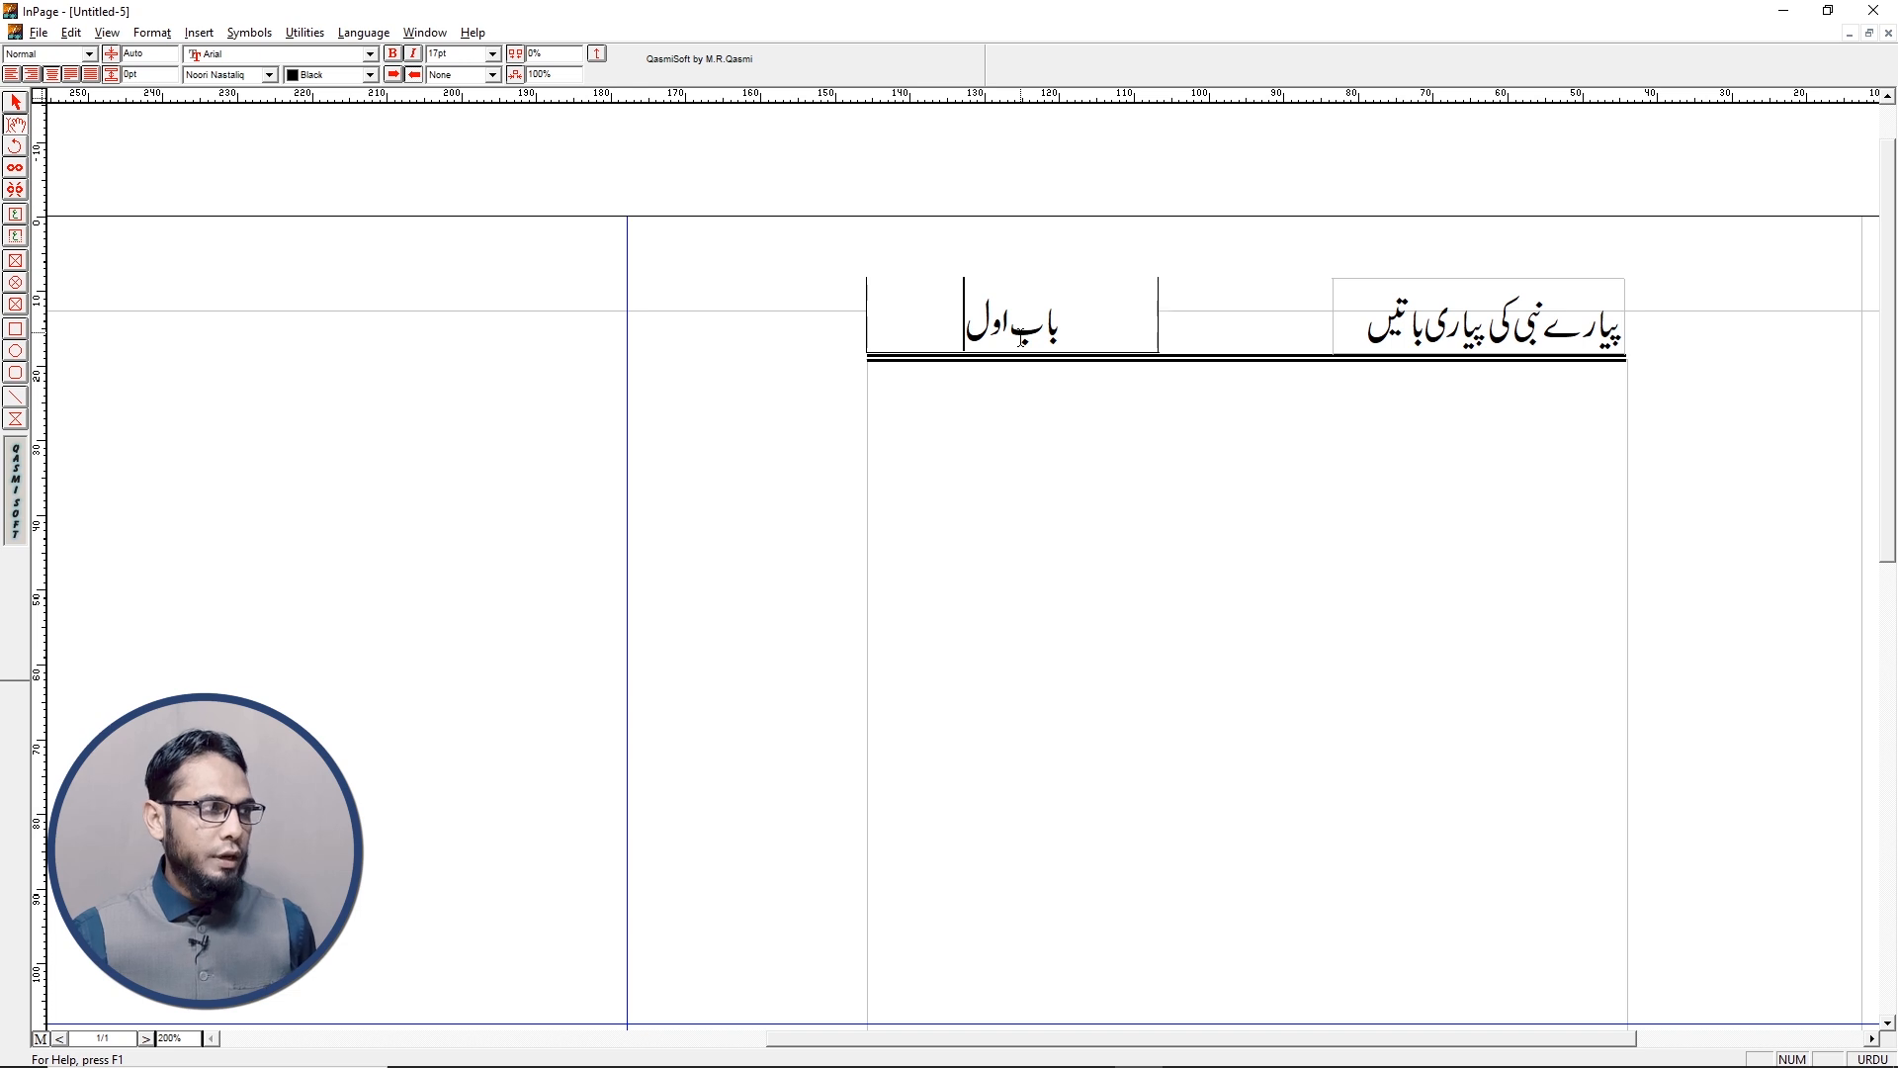
Draw a text box about 7.4 x 7 mm above the header line, between the chapter and title boxes
left_click(14, 235)
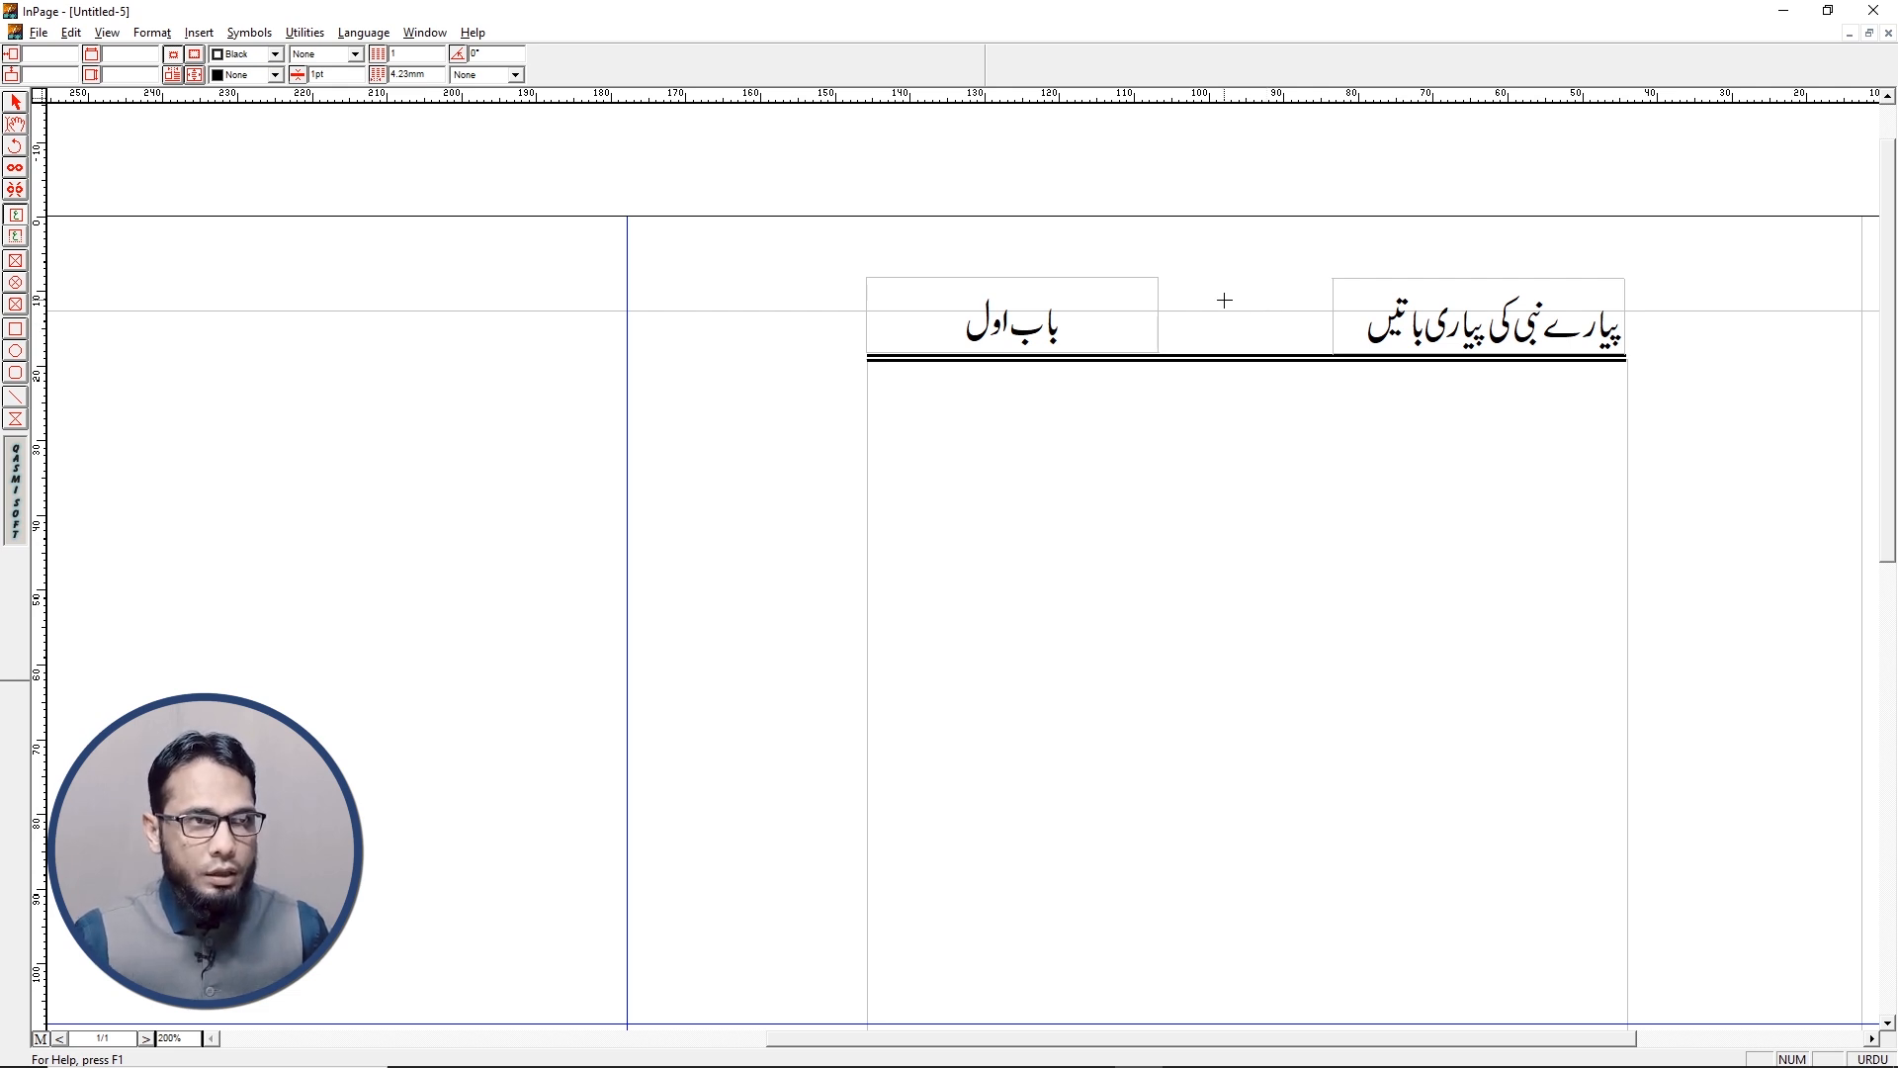
left_click_drag(1223, 299, 1278, 353)
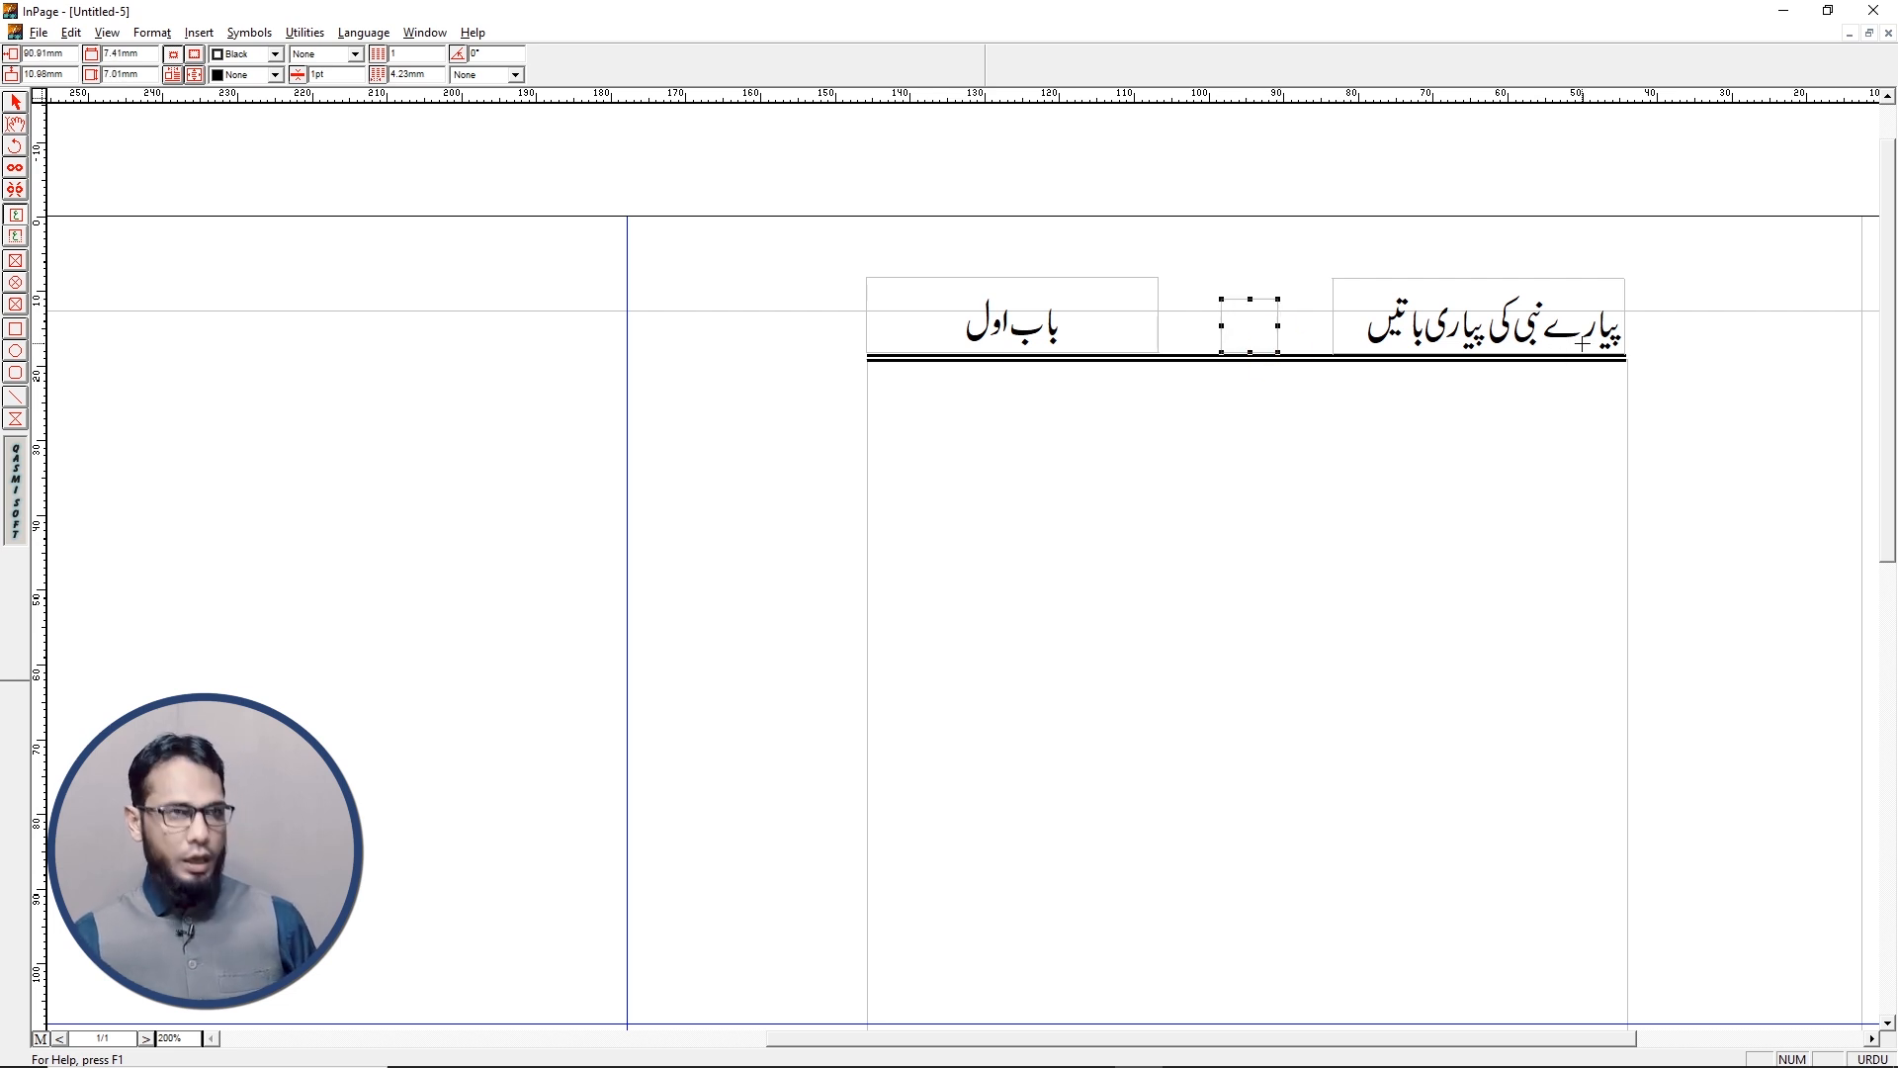
Copy the text frame with both lines and all three header boxes, and paste the set onto the page's left half
key("ctrl+5")
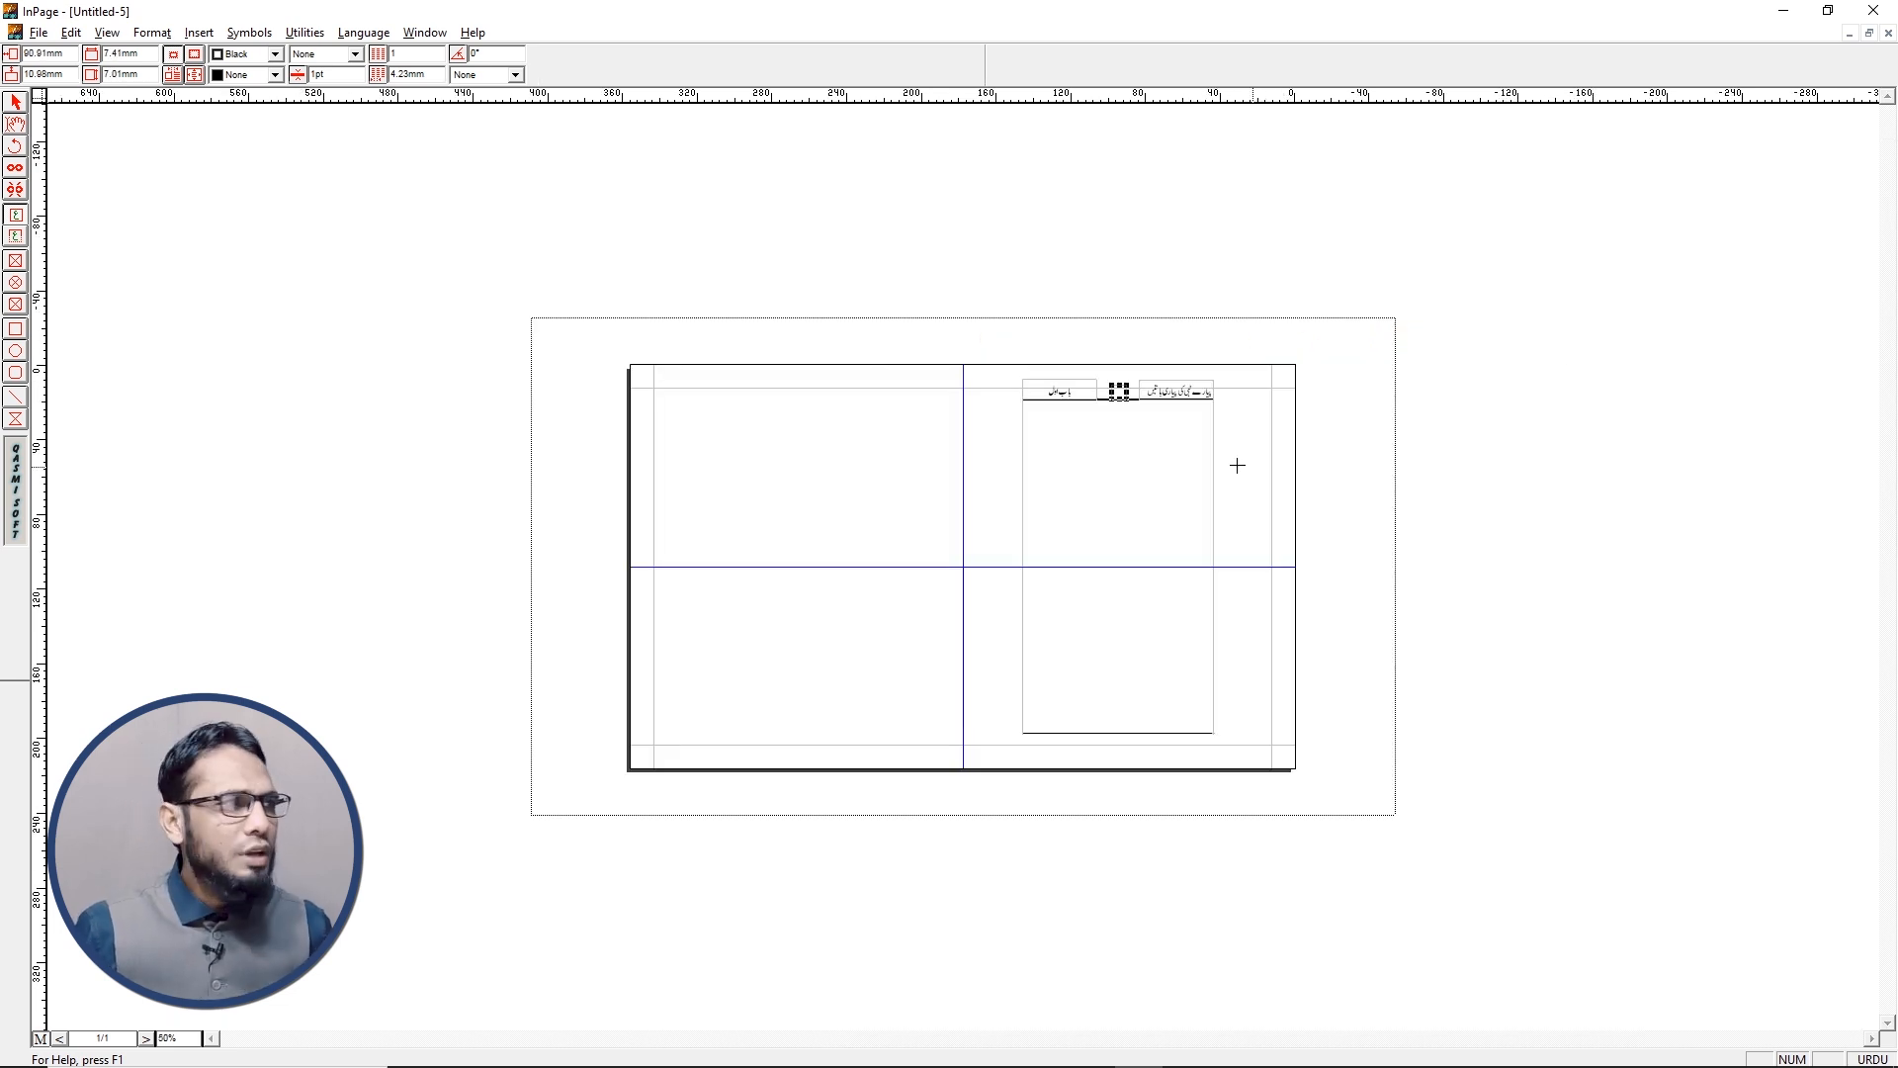
left_click(15, 102)
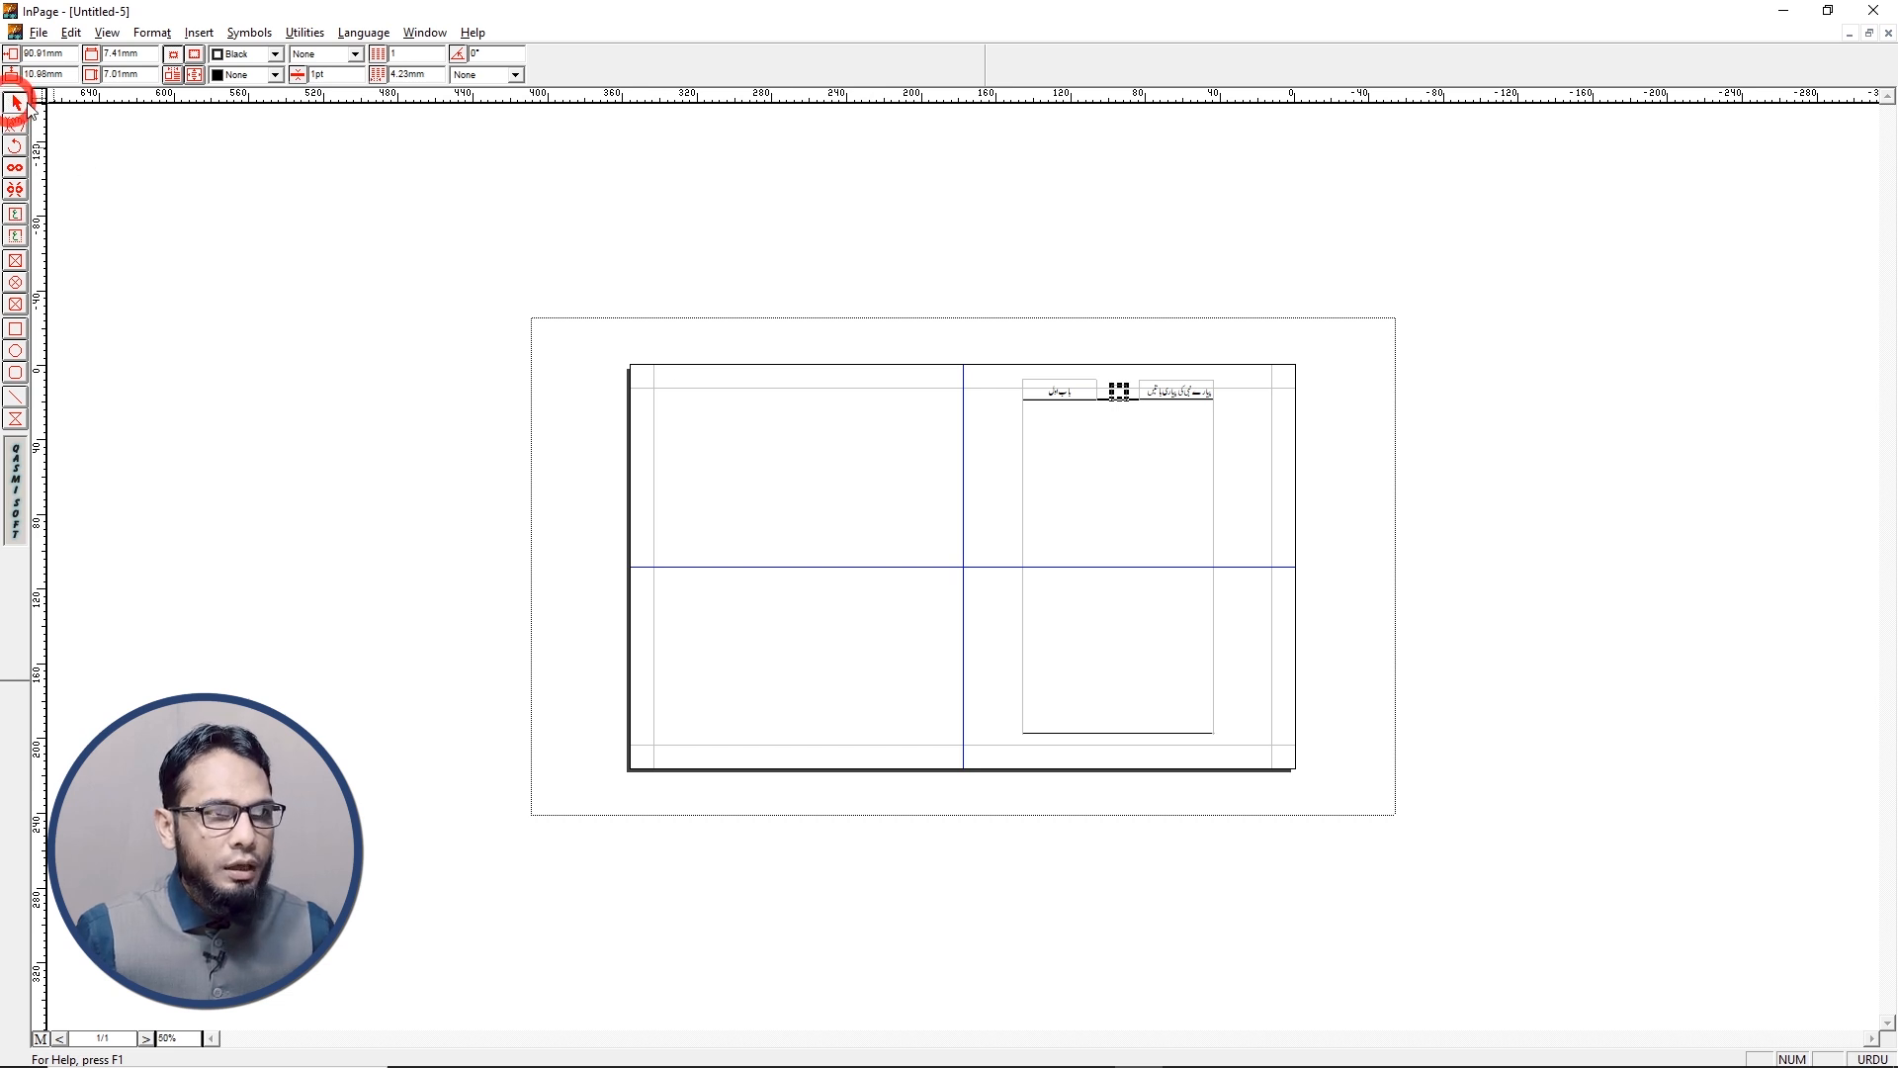
left_click(1100, 401)
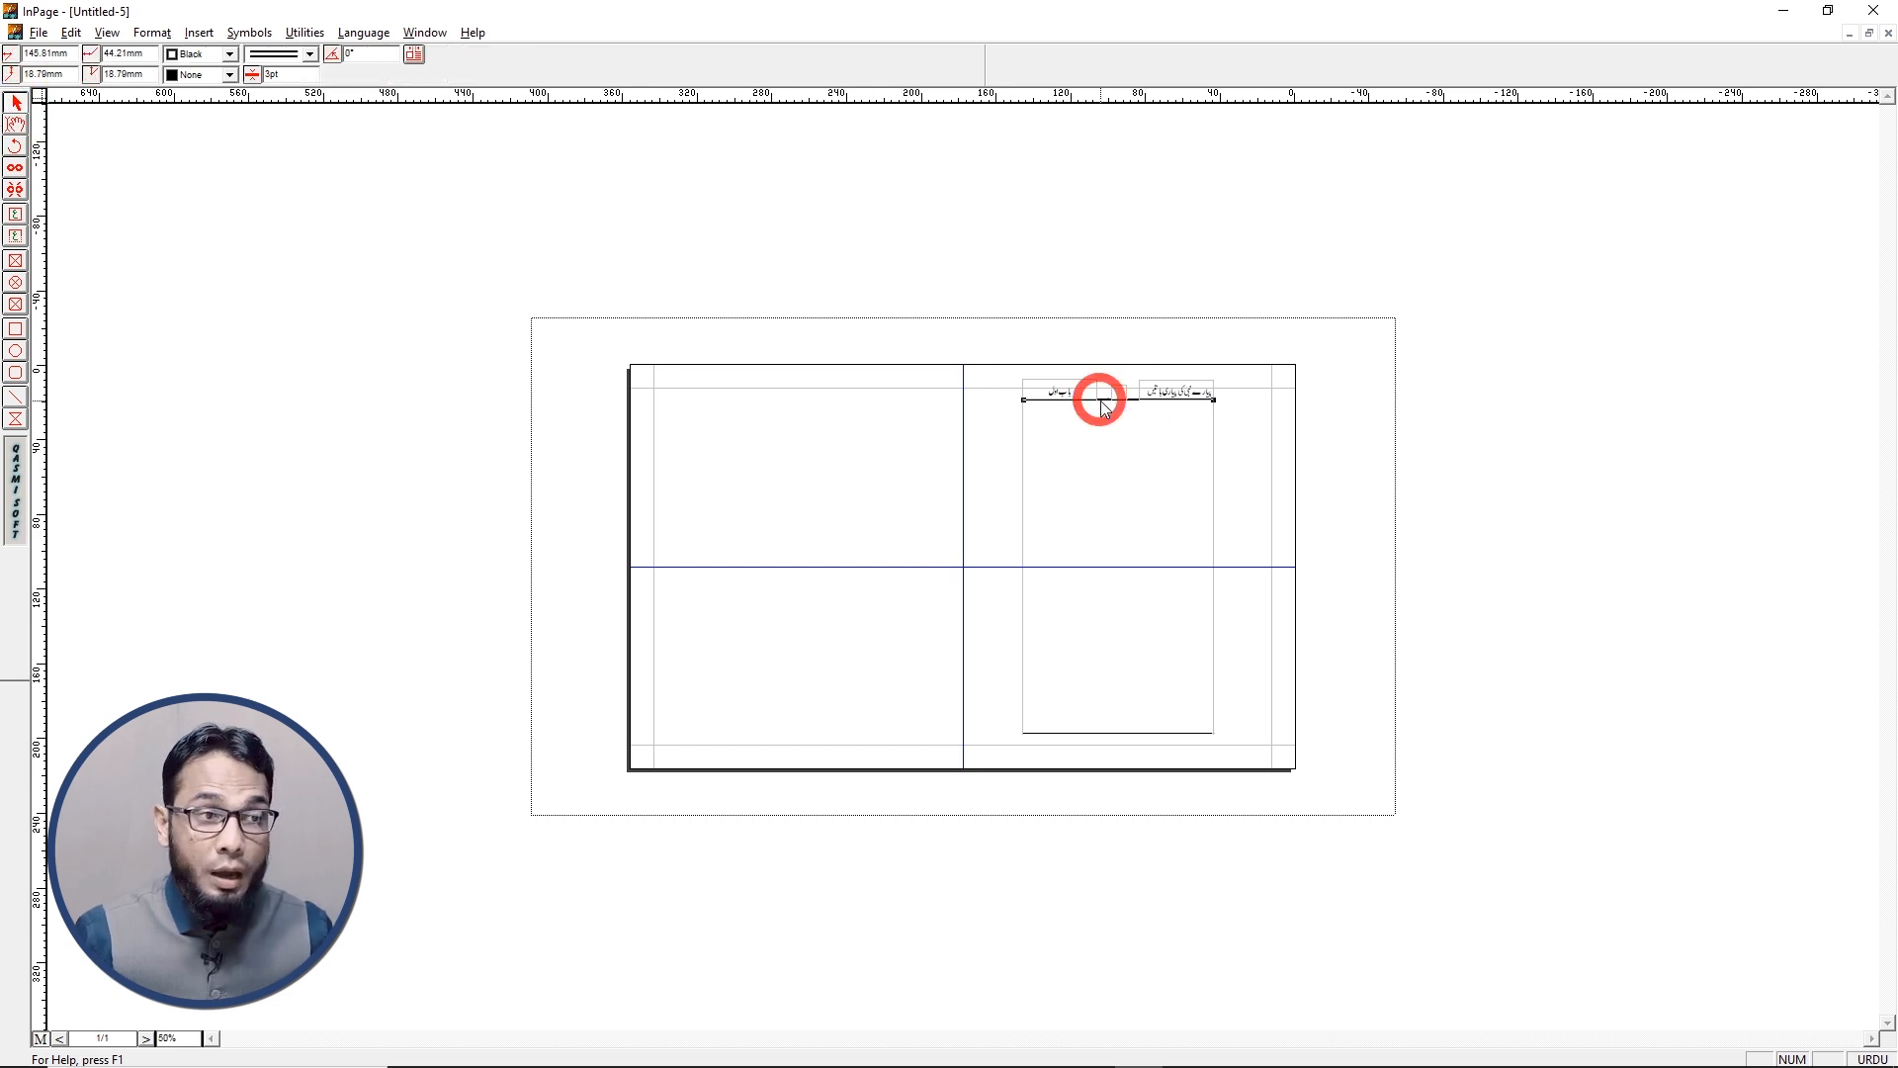
left_click(1076, 732, "shift")
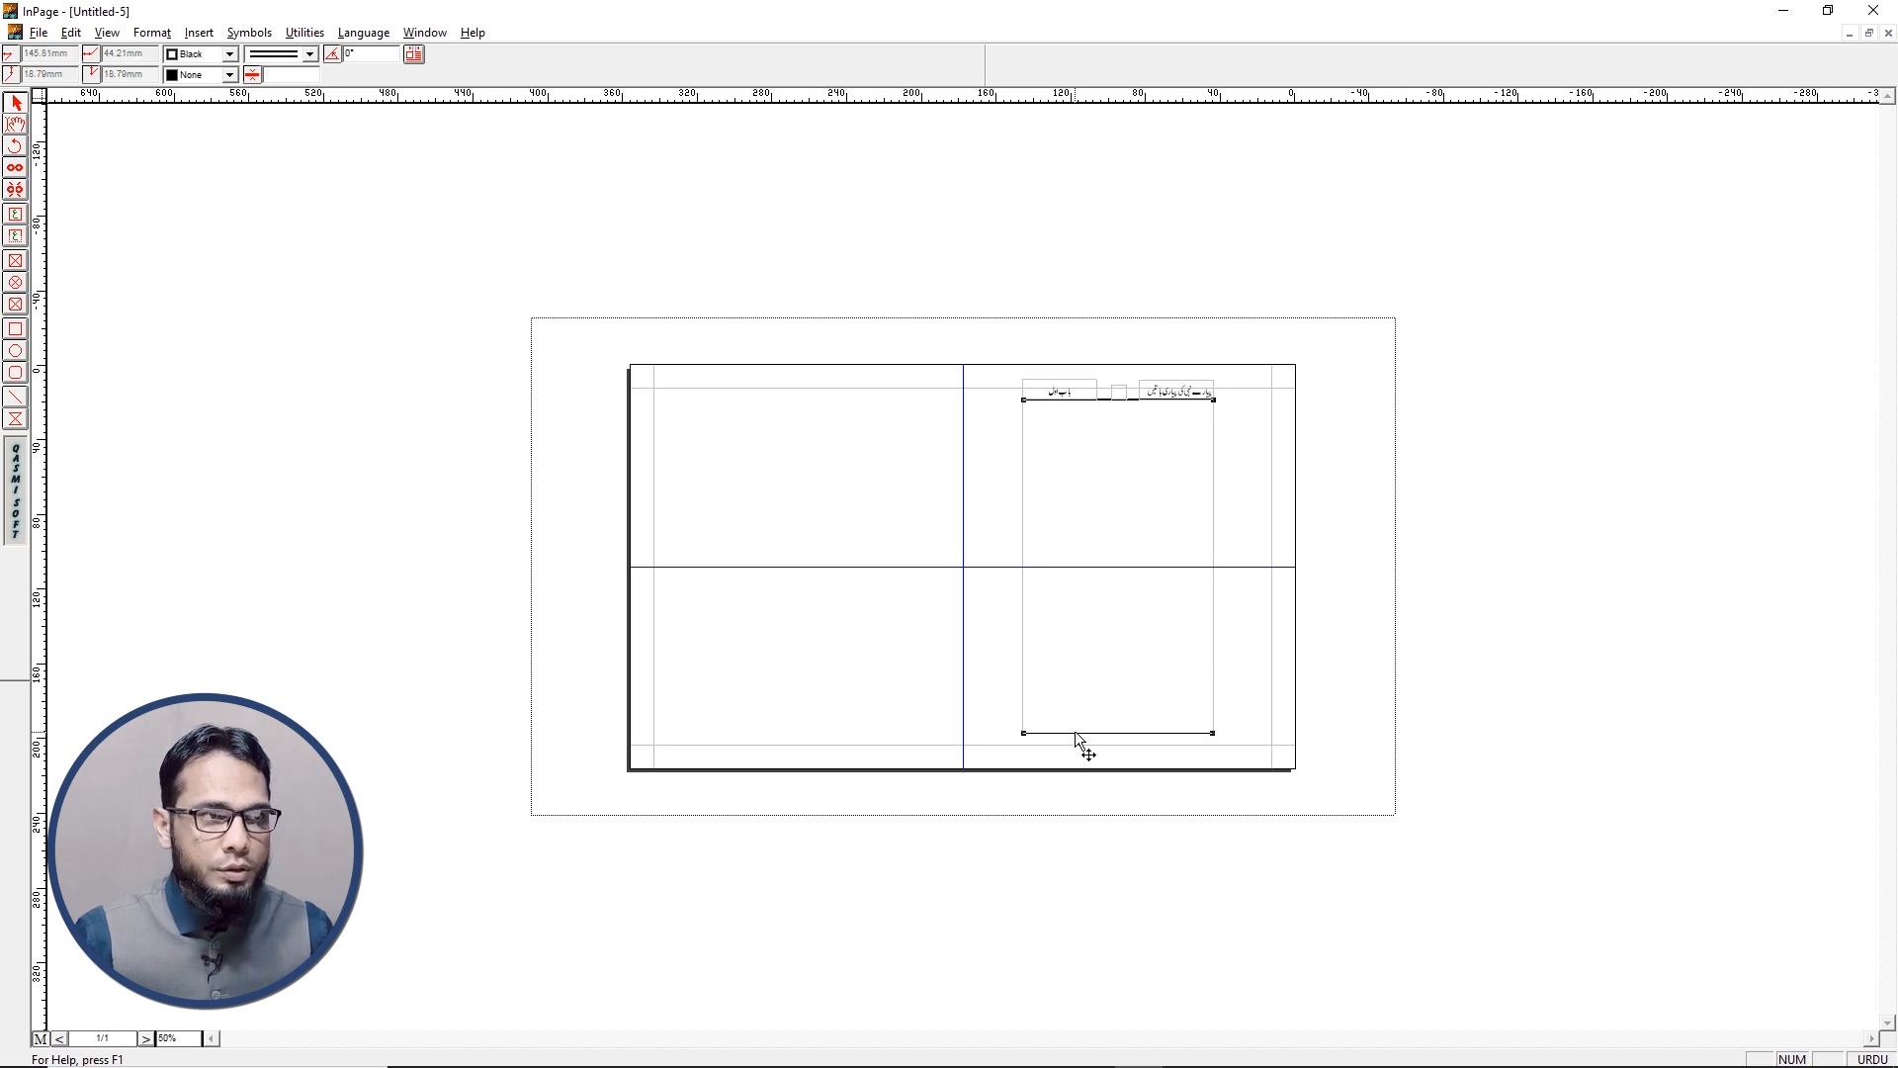
left_click(1028, 513)
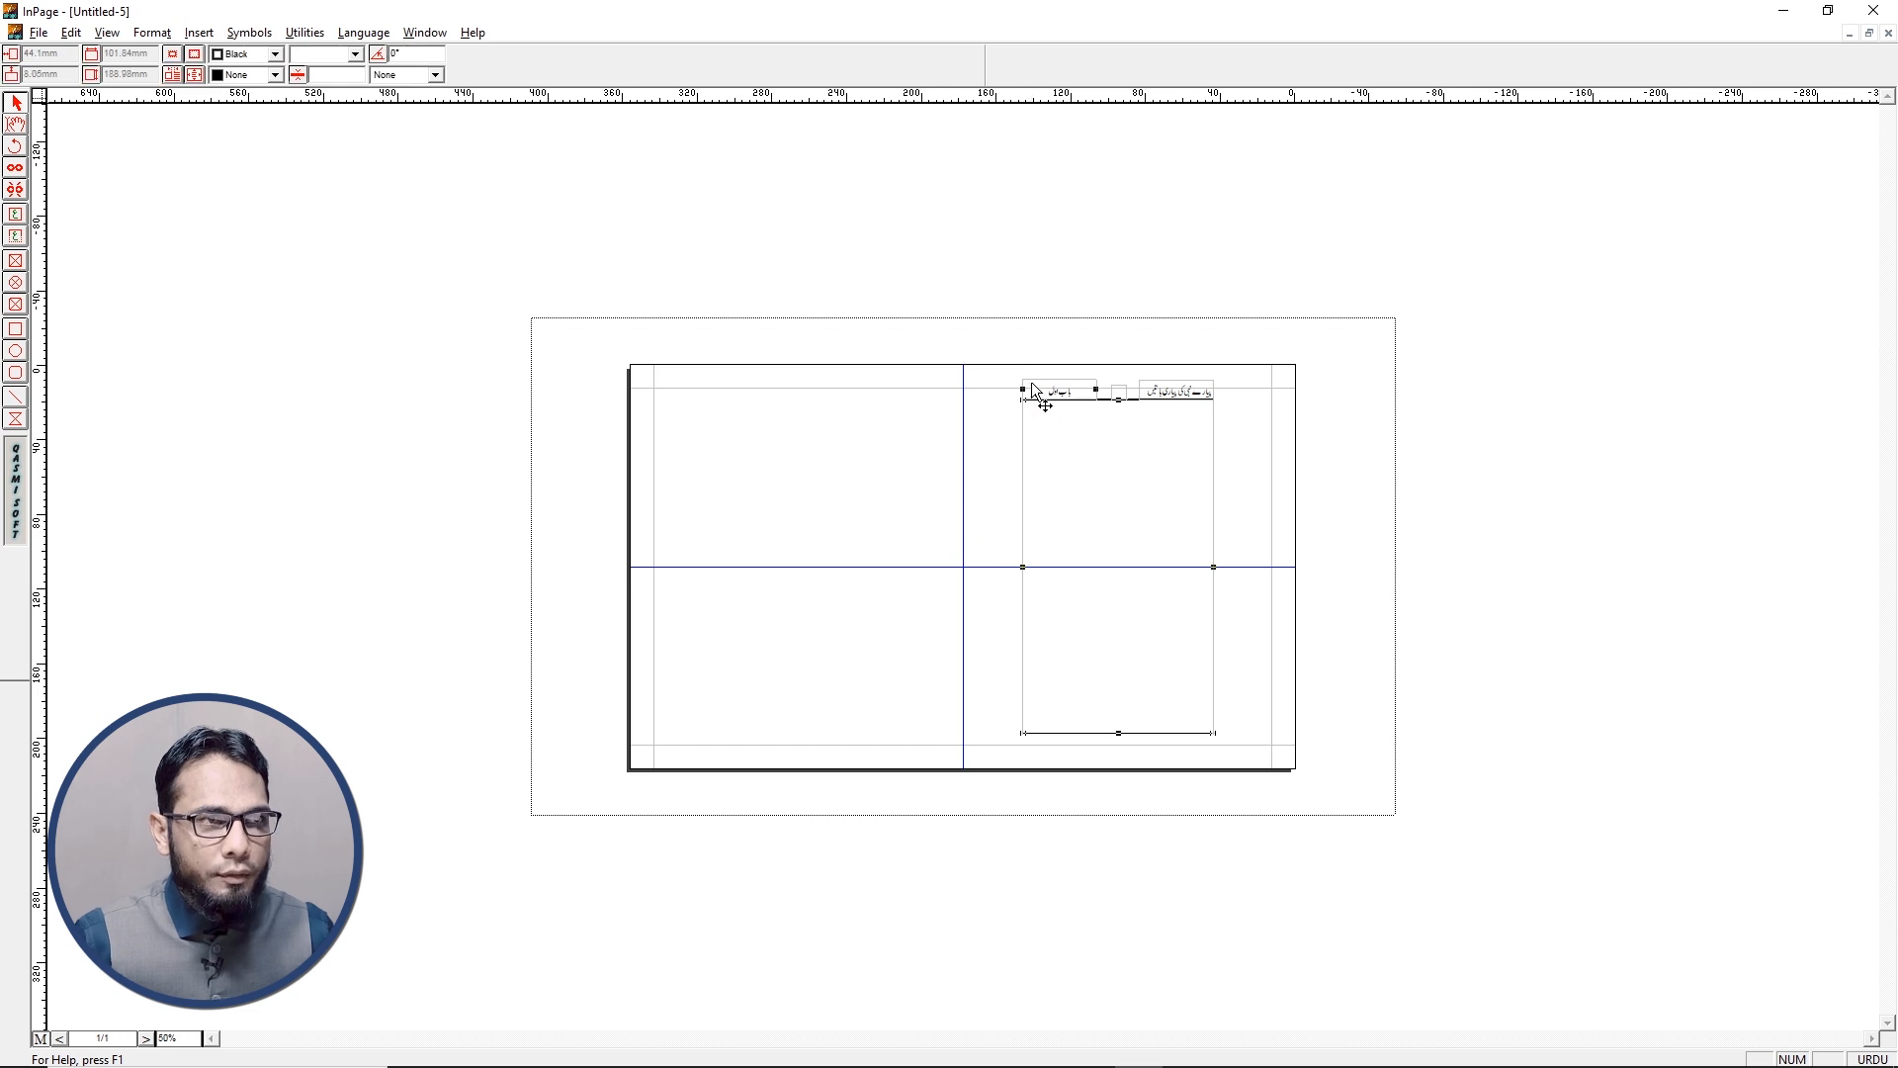
left_click(1173, 396, "shift")
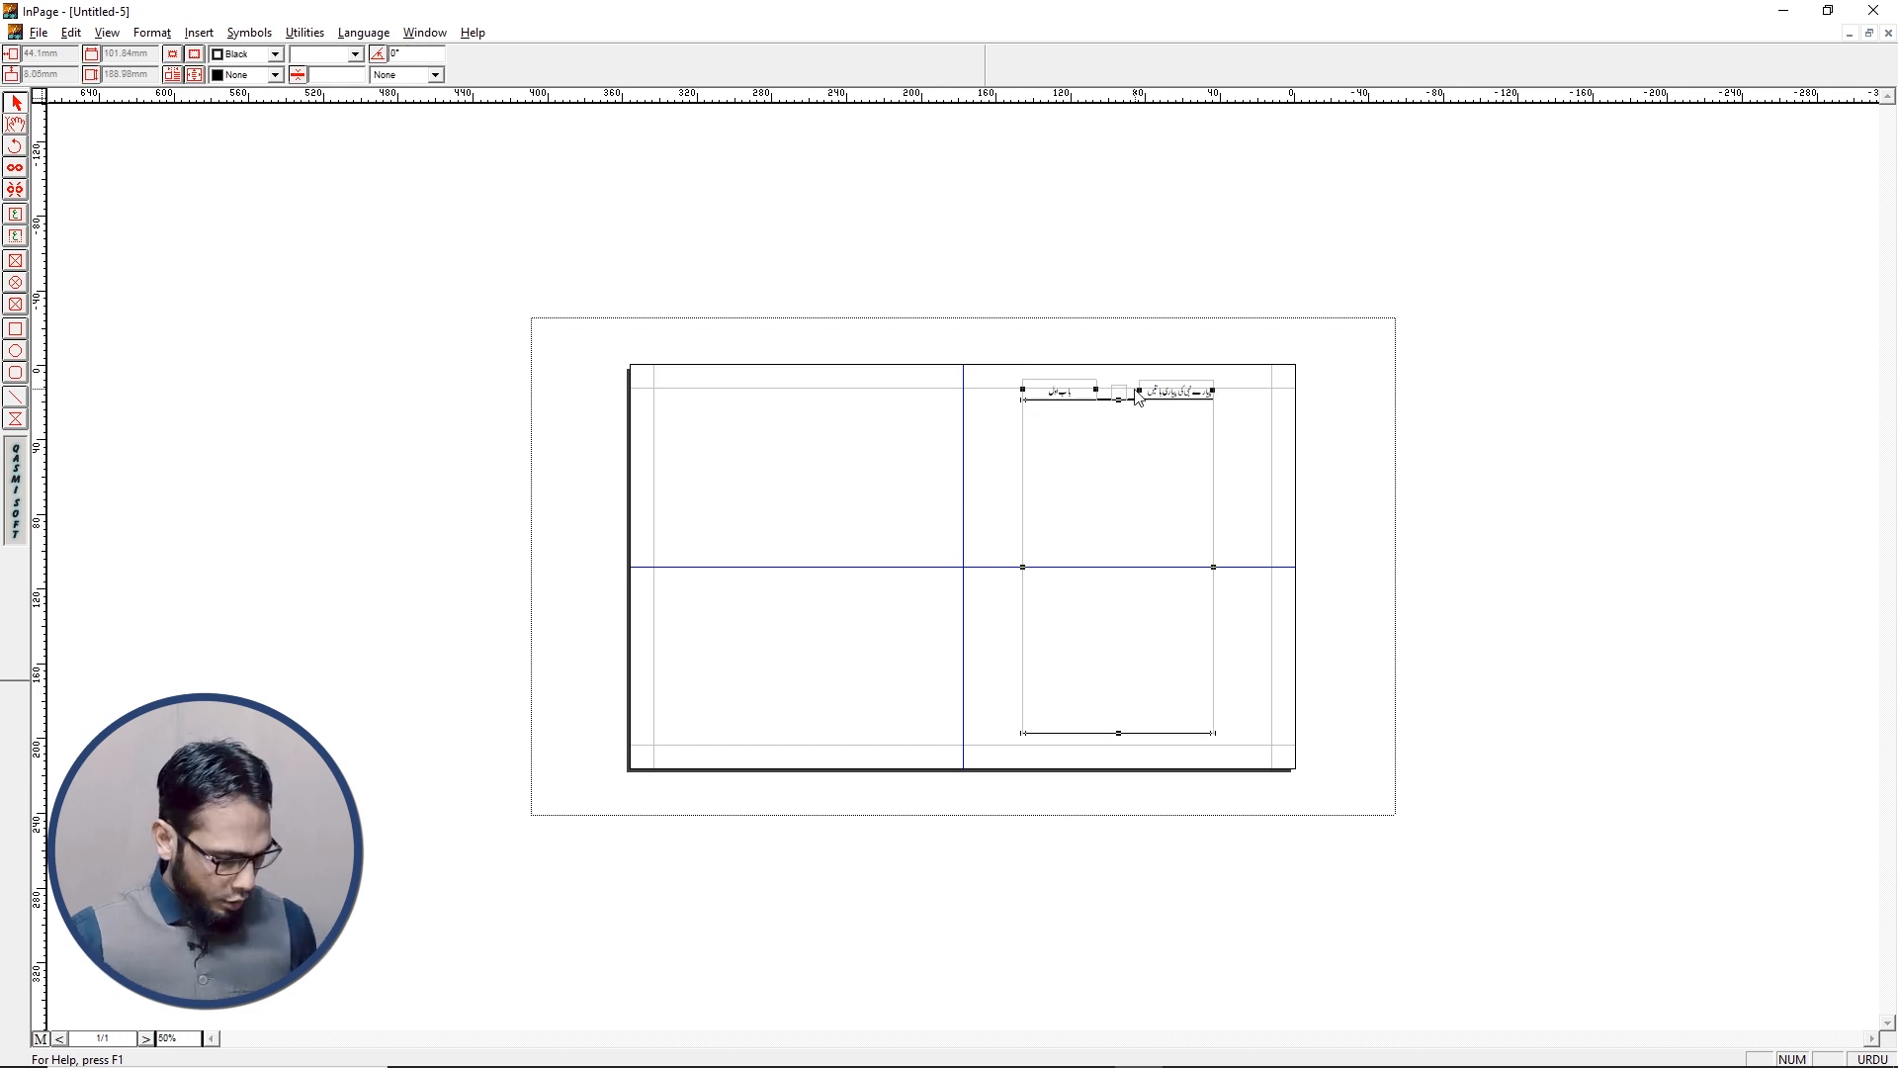
left_click(1118, 392, "shift")
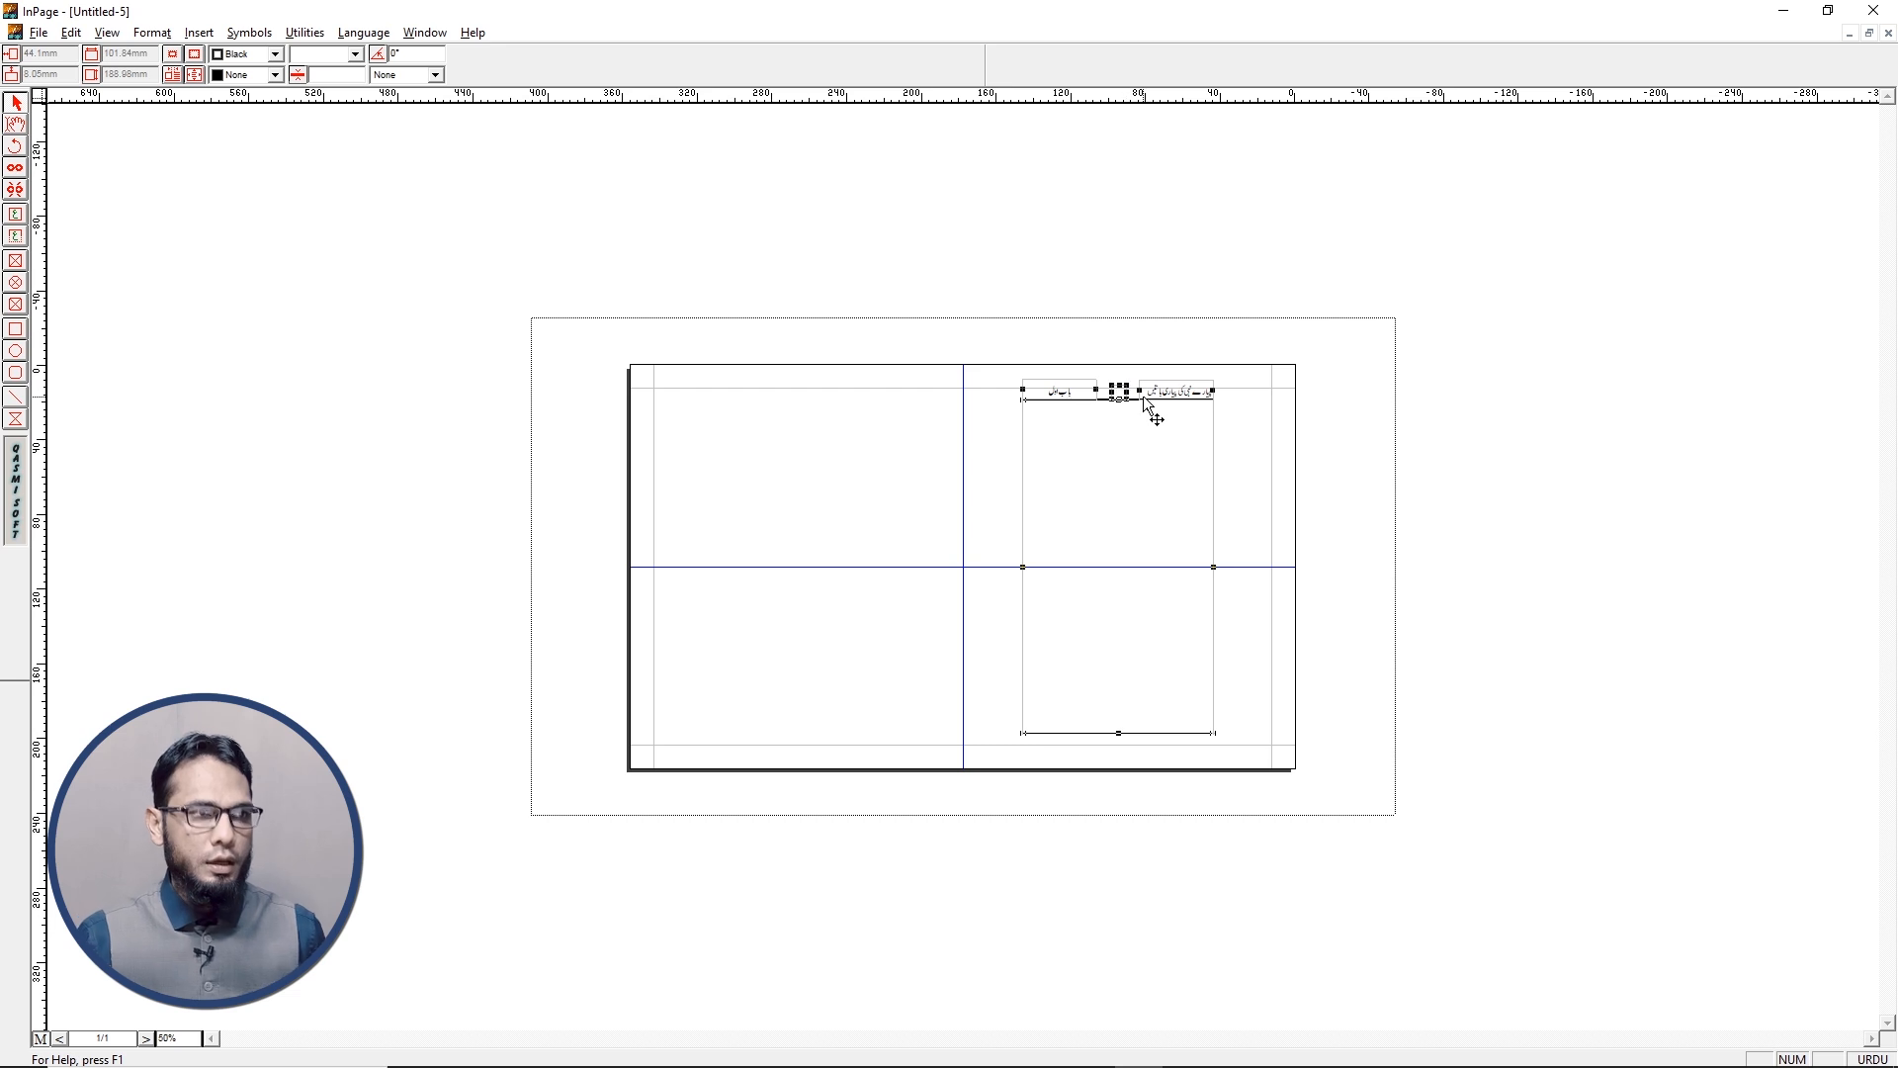
key("ctrl+c")
key("ctrl+v")
left_click(858, 440)
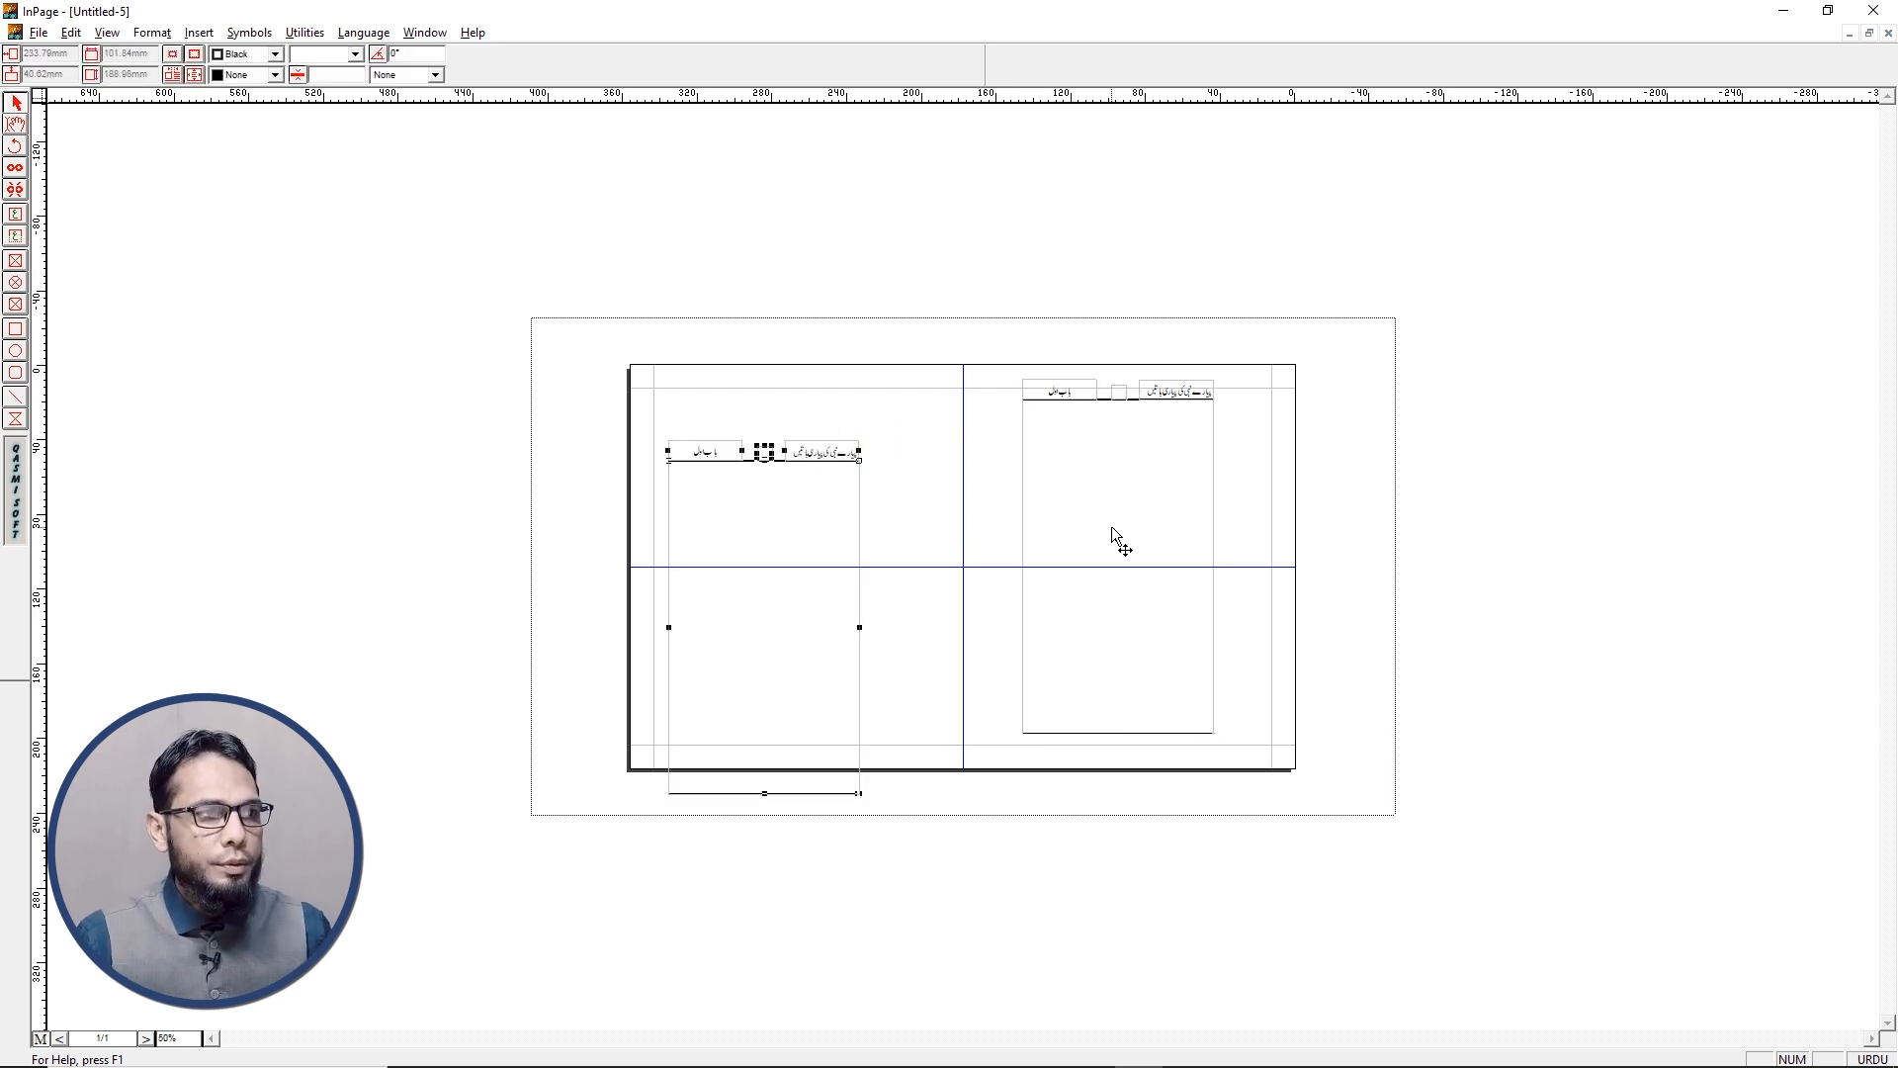
Move the pasted frame set up and to the right until it is level with the original on the page's right half
key("Right")
key("Right")
key("Right")
key("Right")
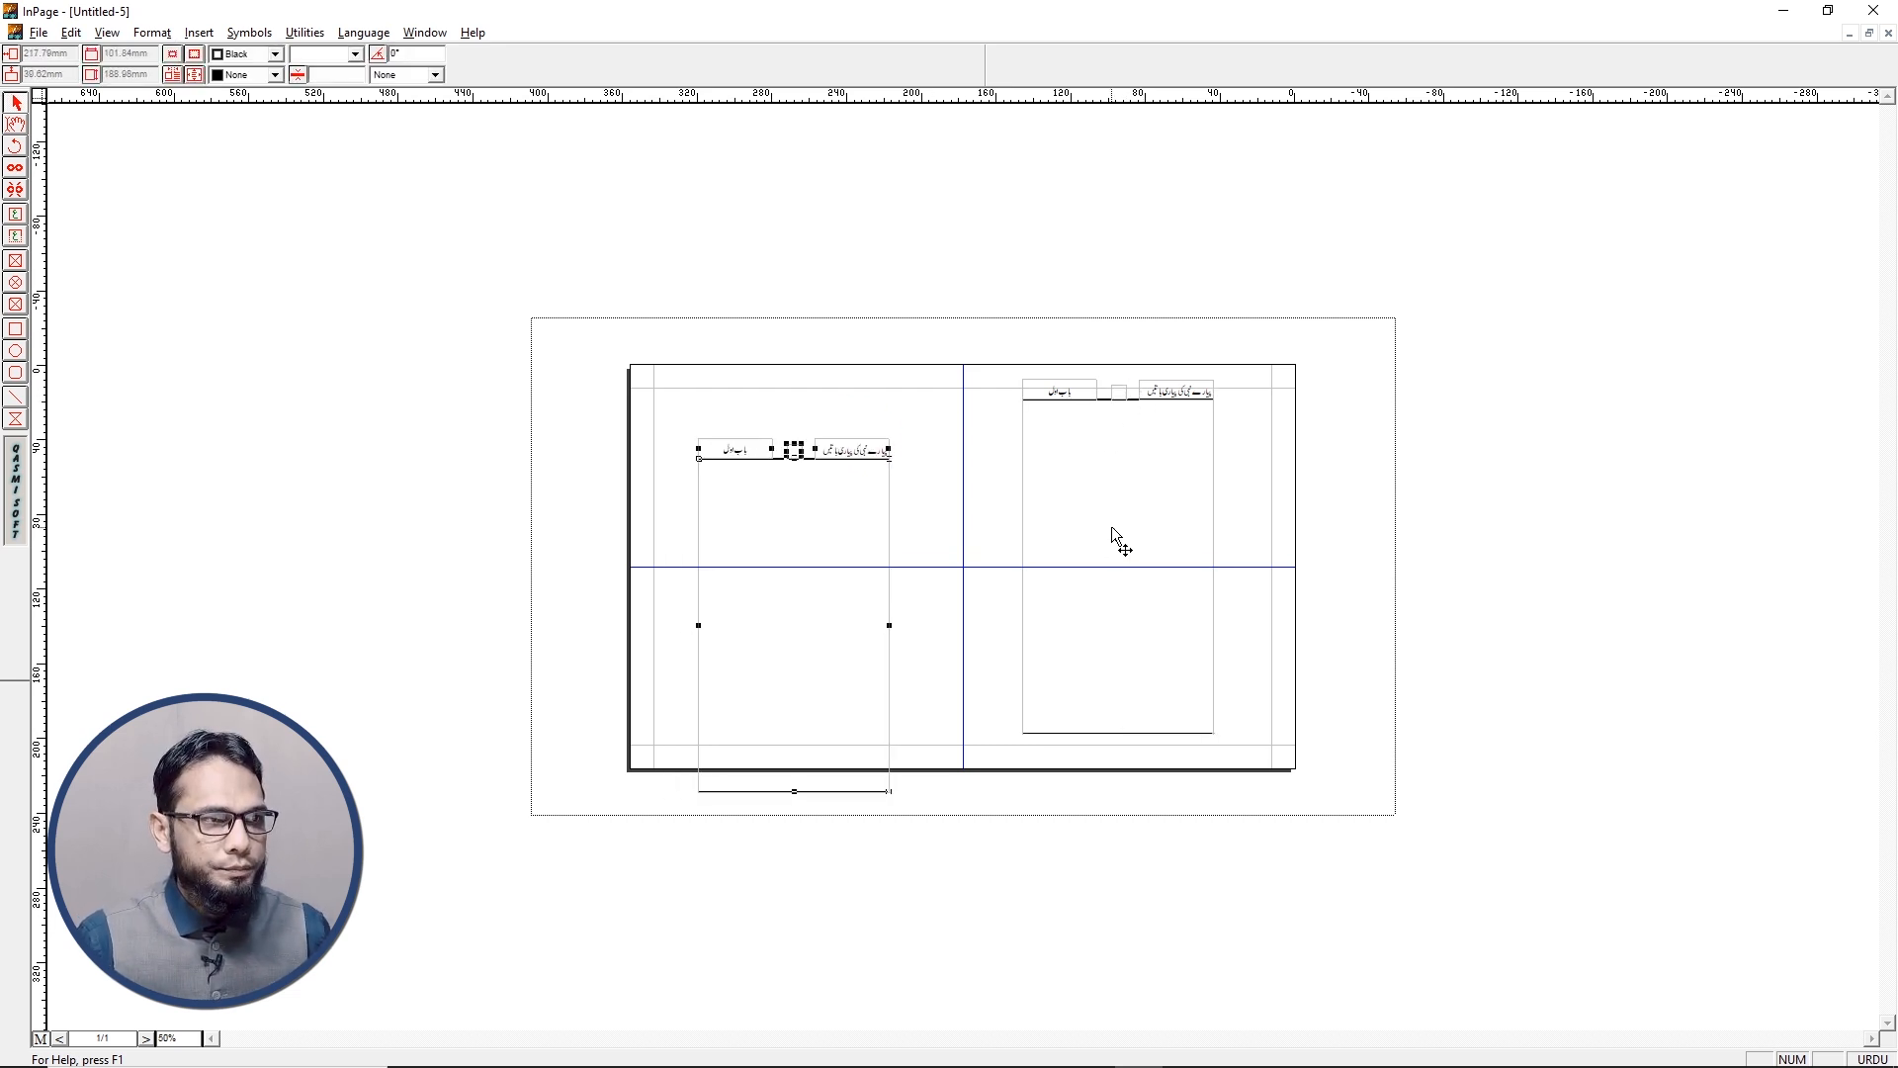
key("Up")
key("Up")
key("Up")
key("Up")
key("Up")
key("Up")
key("Up")
key("Up")
key("Right")
key("Right")
key("Right")
key("Right")
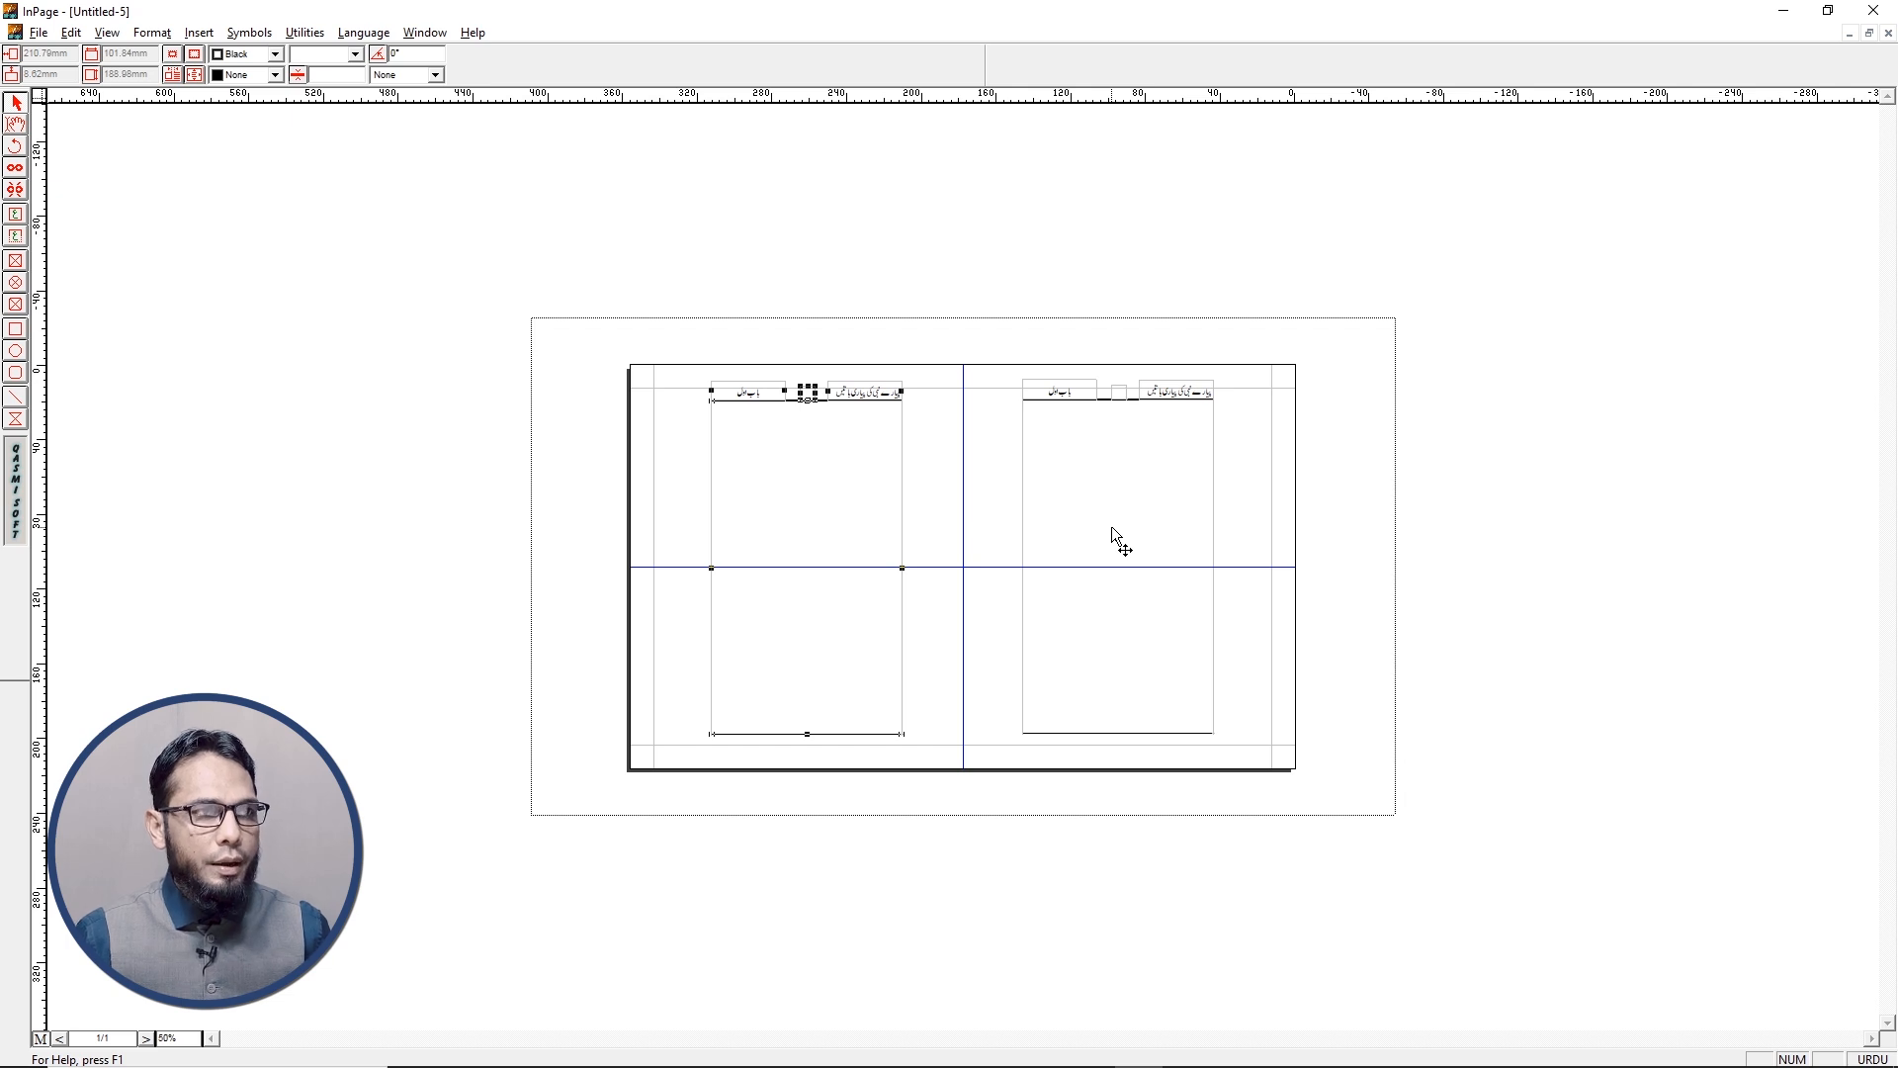
left_click(983, 469)
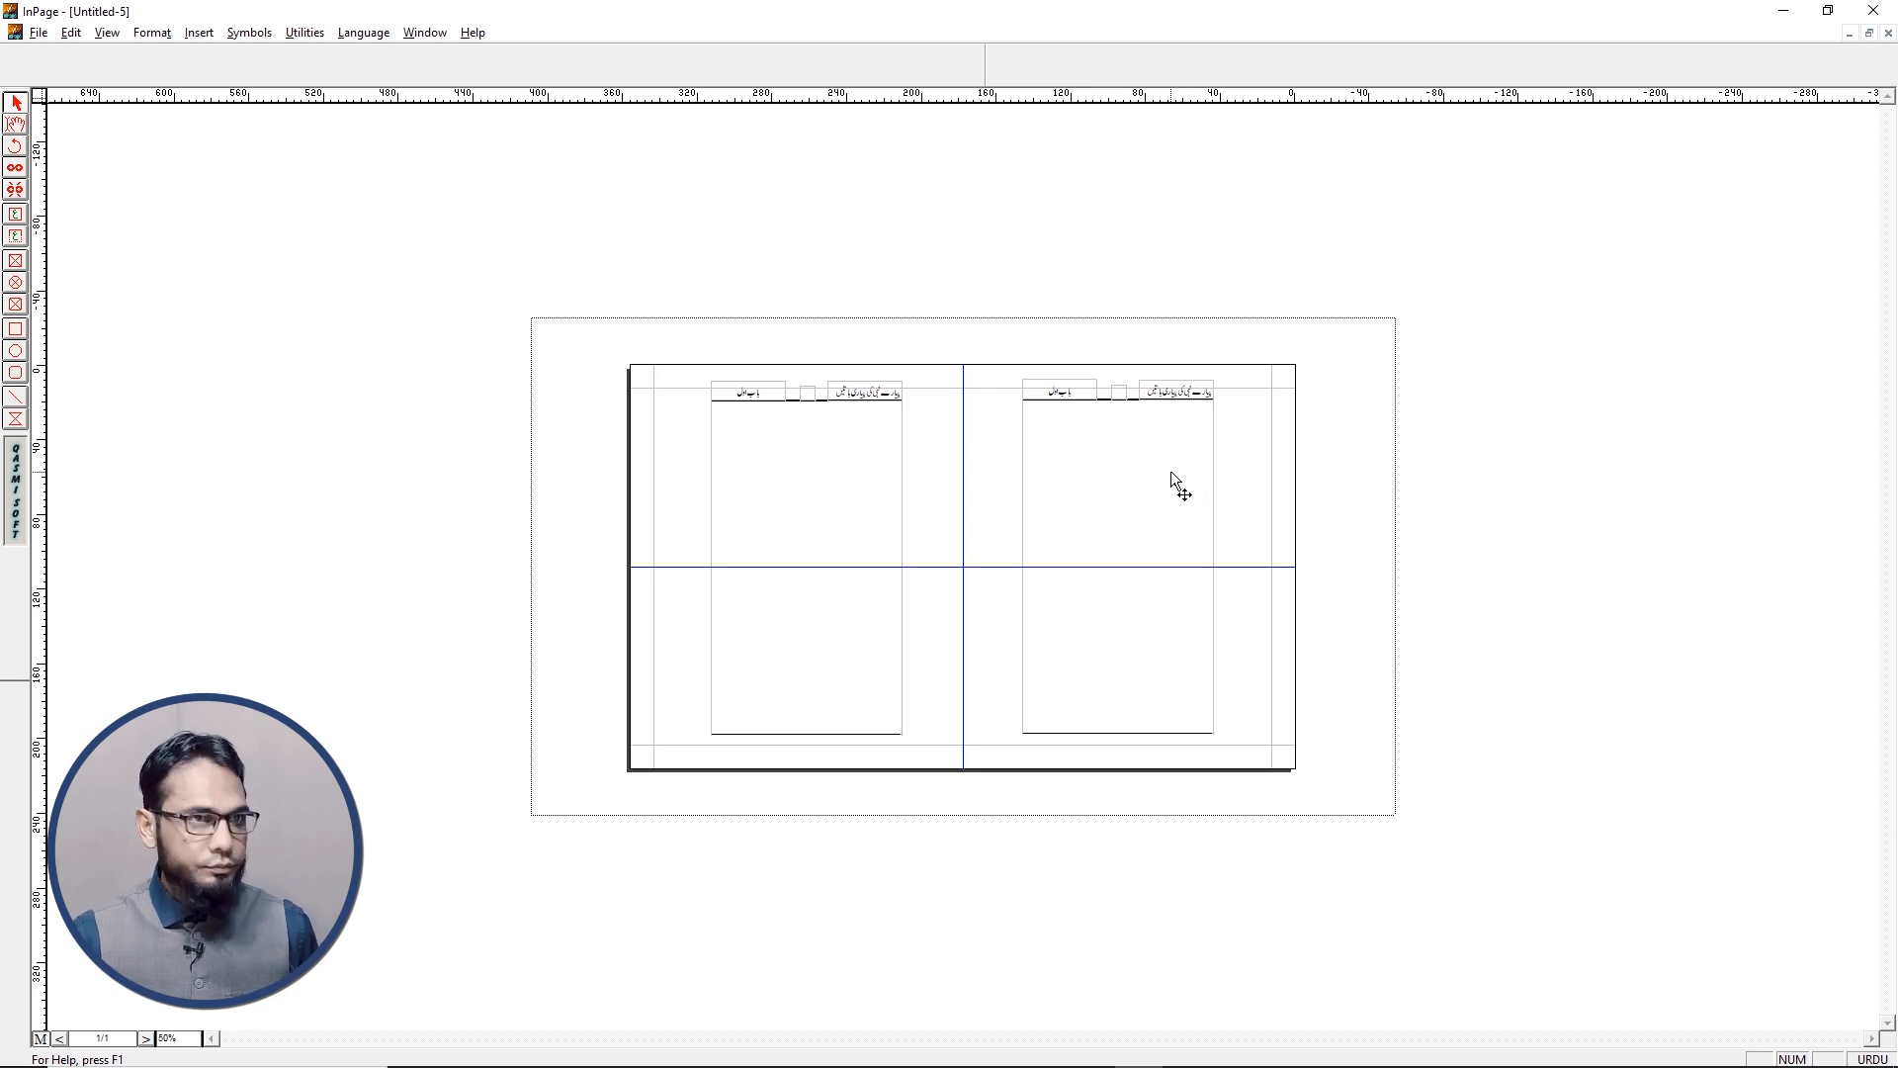
key("ctrl+2")
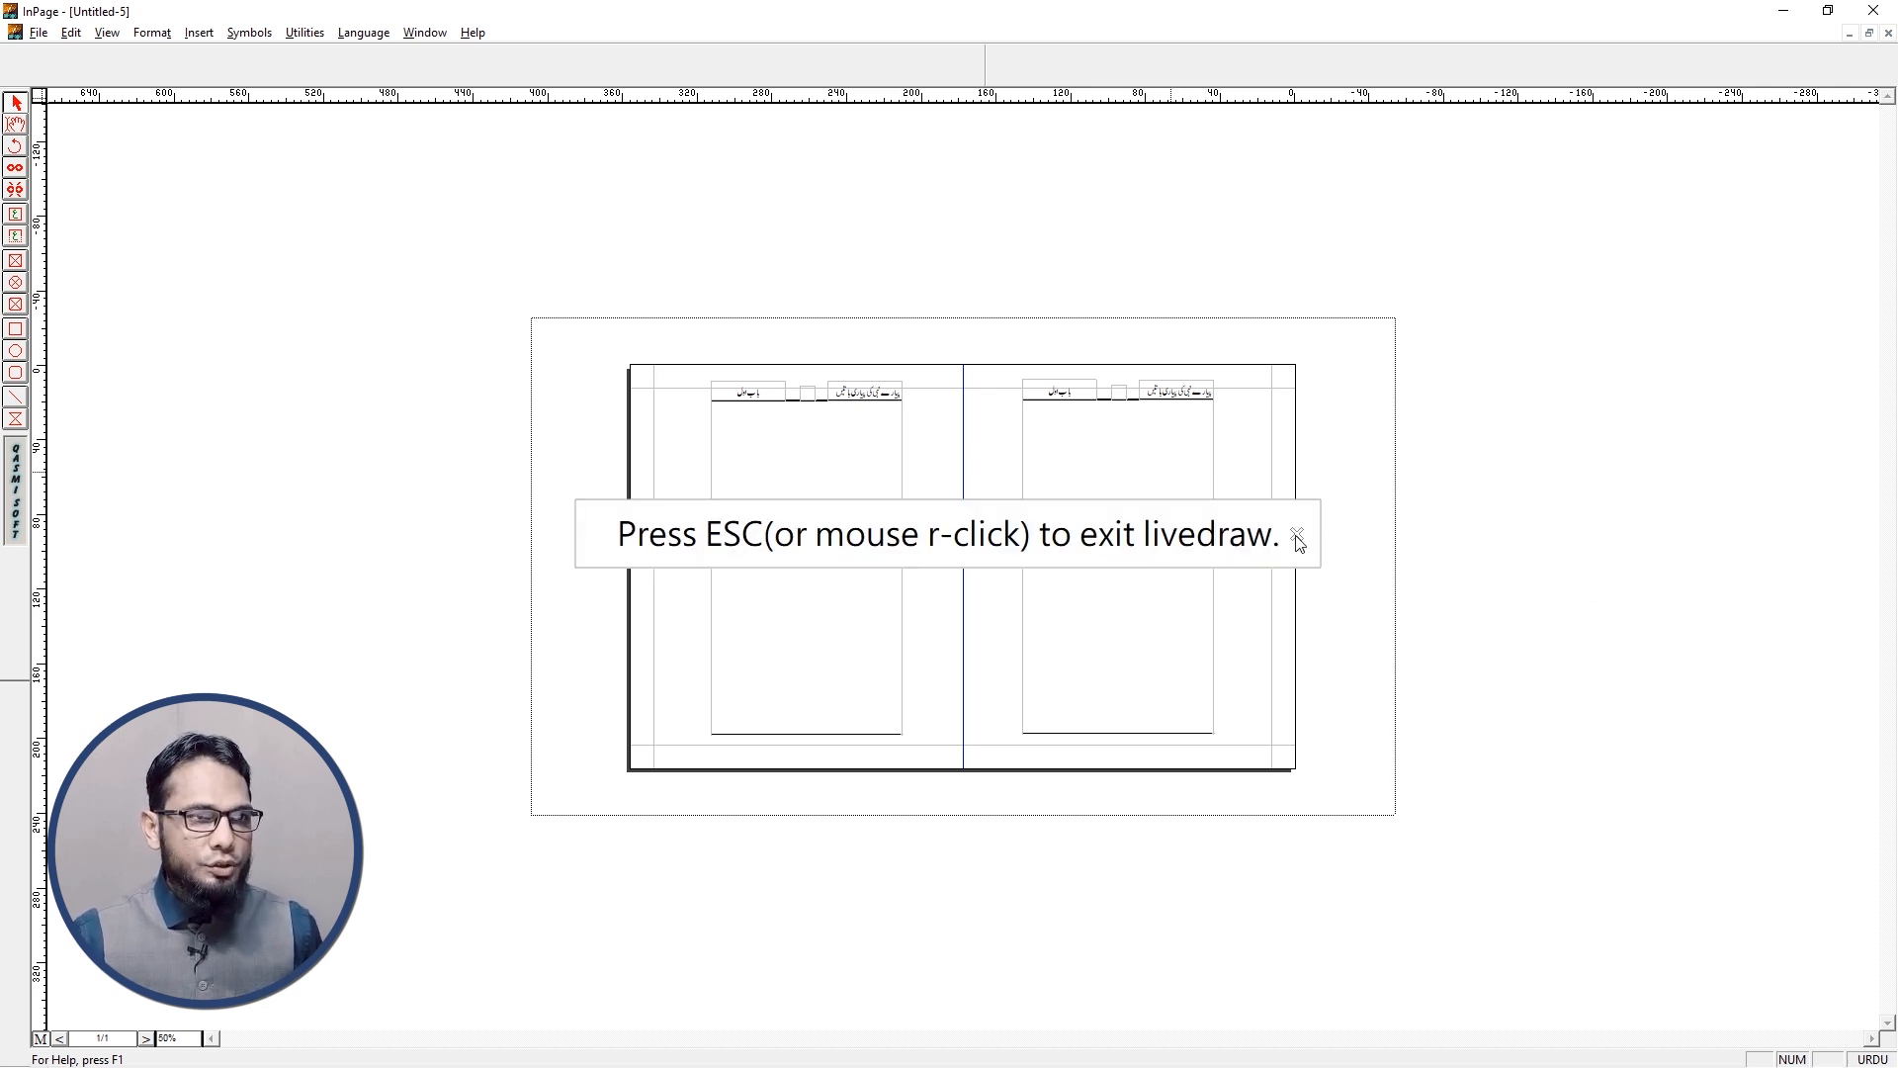
mouse_move(1059, 504)
left_mouse_down()
mouse_move(1081, 540)
mouse_move(1137, 491)
mouse_move(1154, 511)
left_mouse_up()
mouse_move(1105, 621)
left_mouse_down()
mouse_move(905, 646)
mouse_move(804, 585)
mouse_move(807, 611)
mouse_move(870, 570)
left_mouse_up()
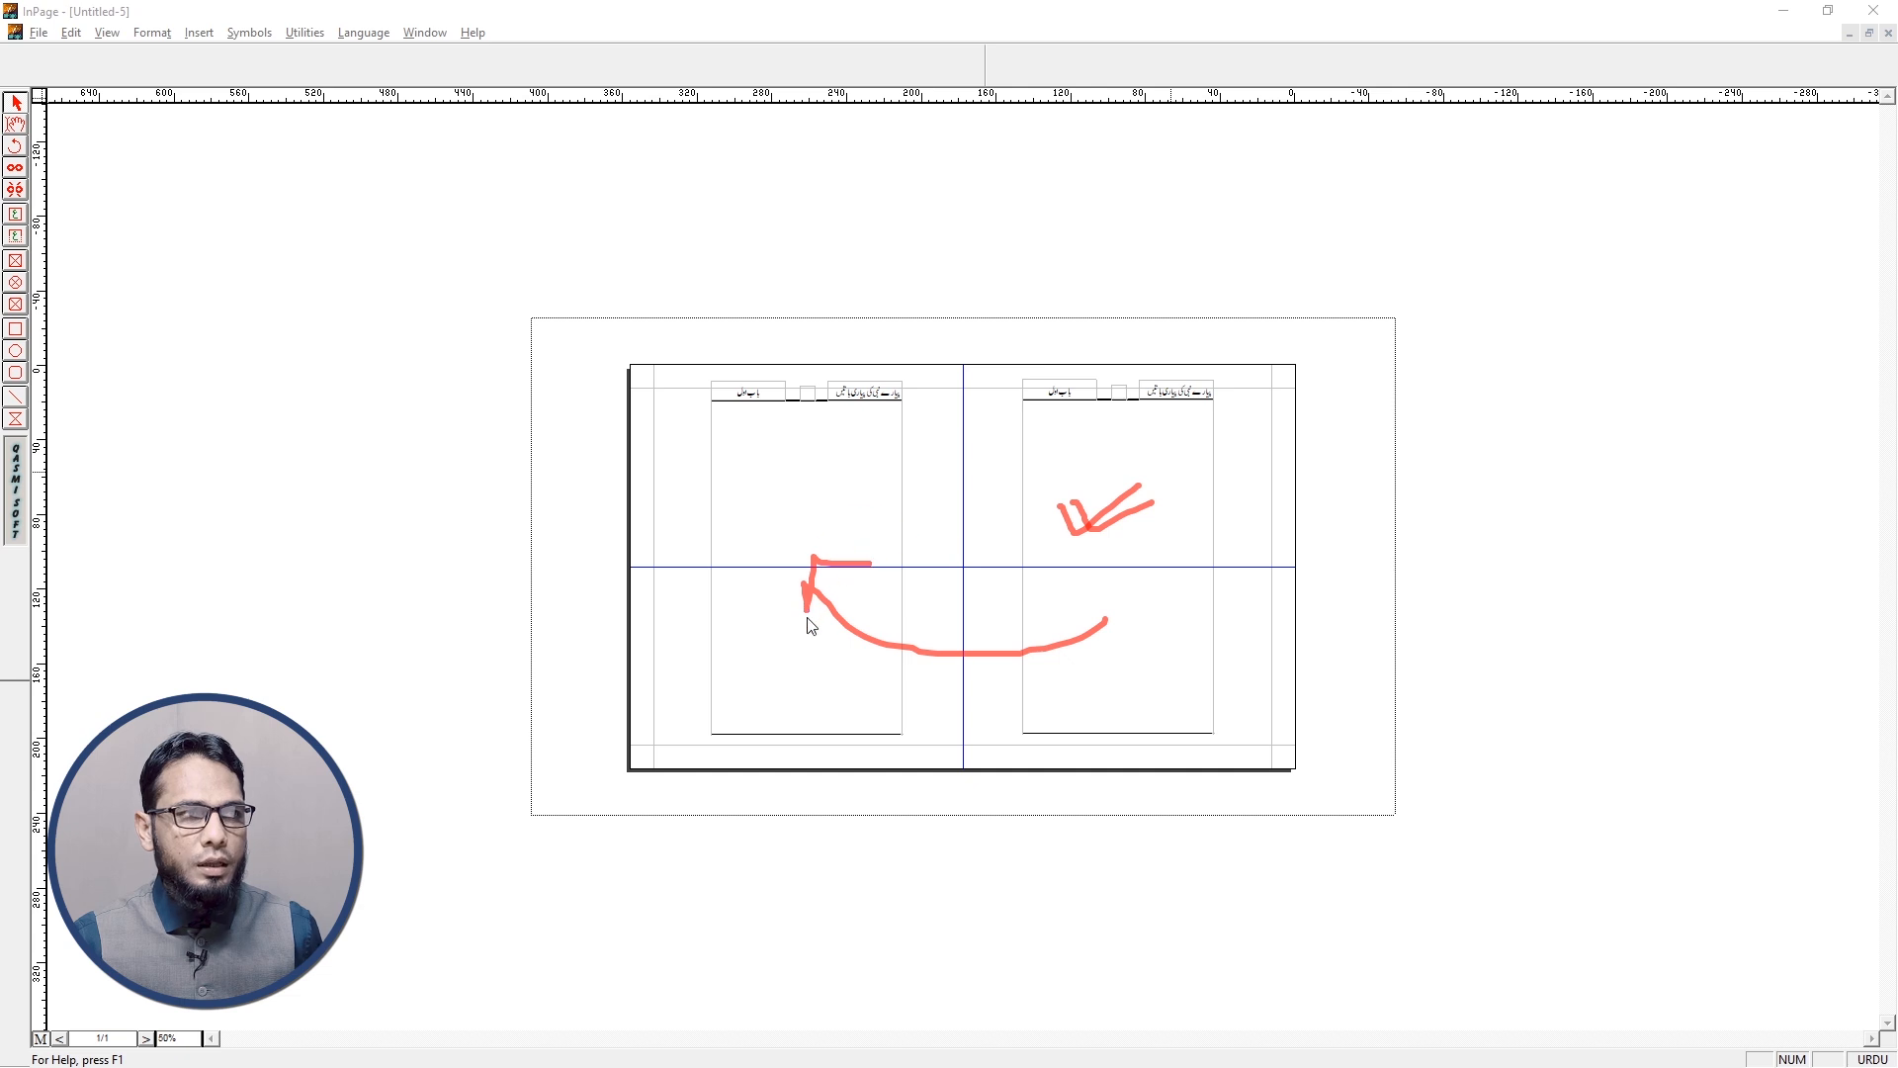
mouse_move(1103, 416)
left_mouse_down()
mouse_move(1133, 380)
mouse_move(1013, 351)
mouse_move(860, 352)
mouse_move(796, 377)
left_mouse_up()
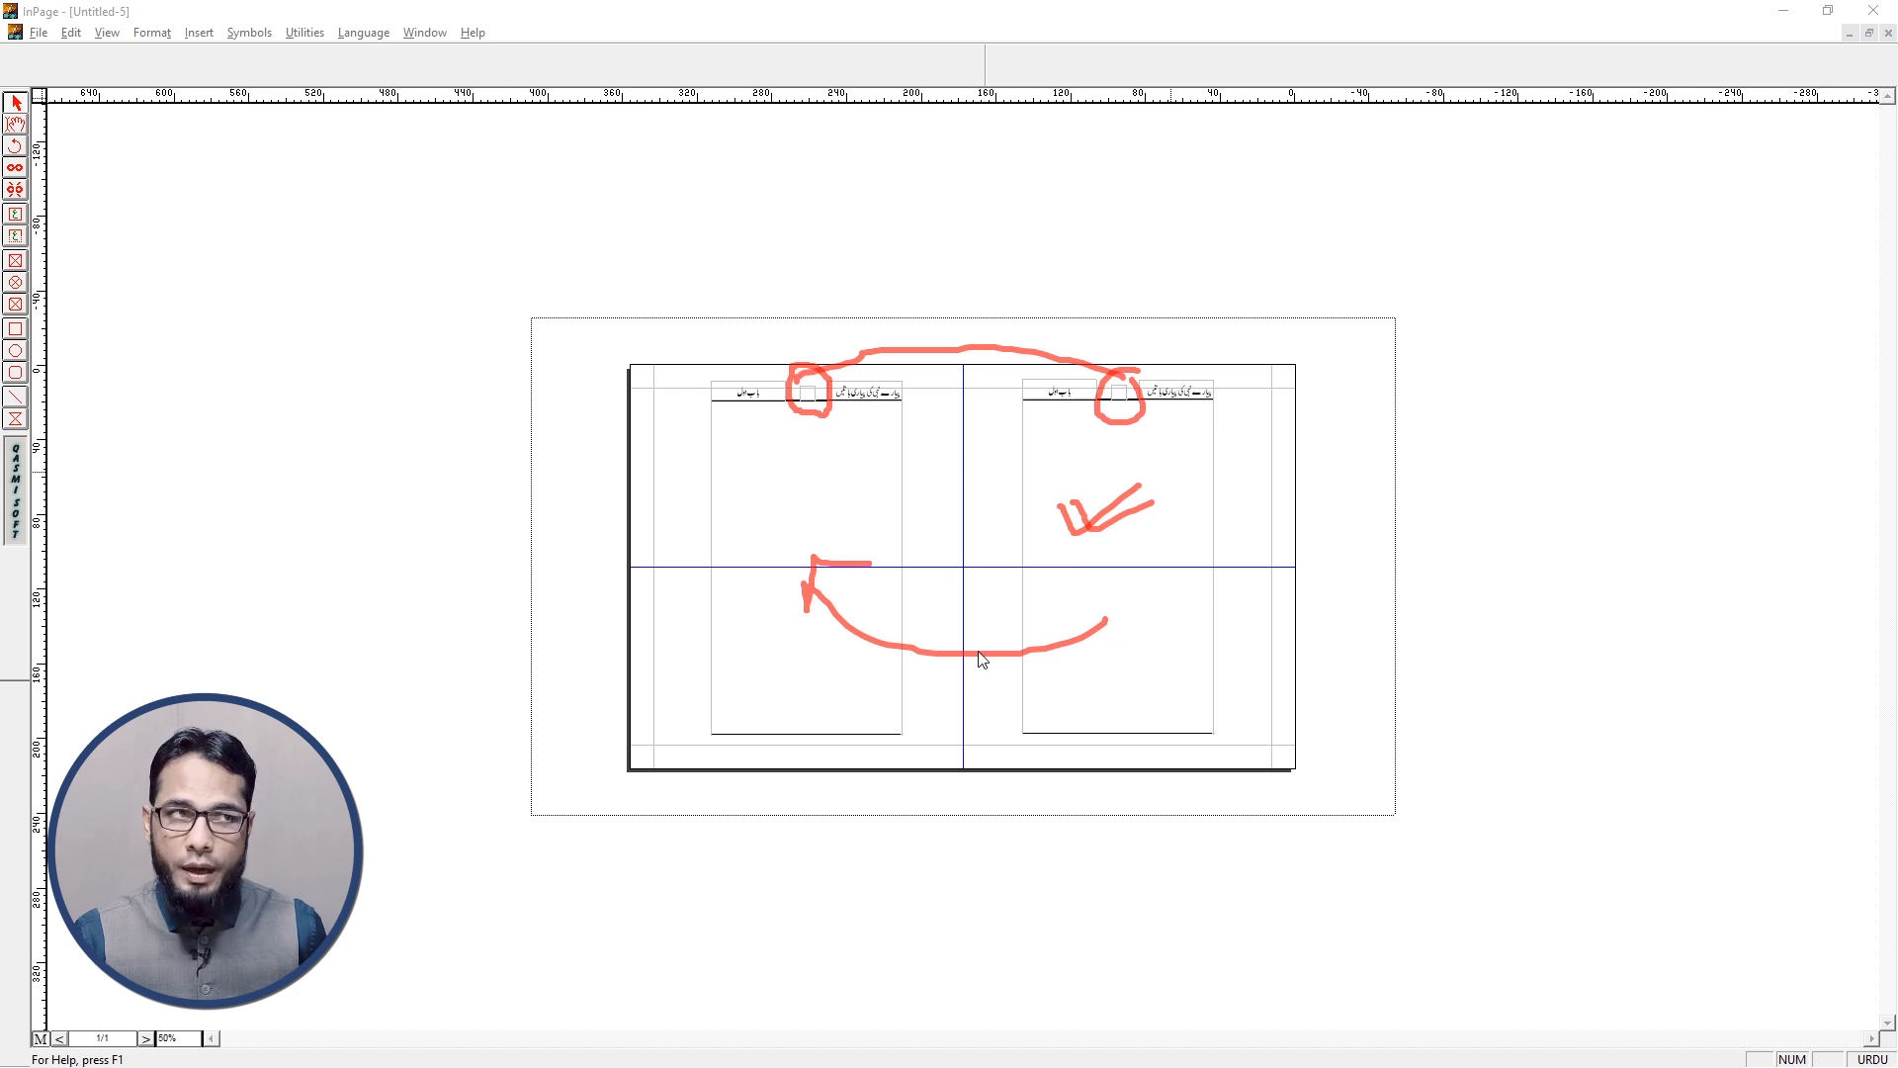
mouse_move(770, 499)
left_mouse_down()
mouse_move(818, 476)
mouse_move(789, 500)
left_mouse_up()
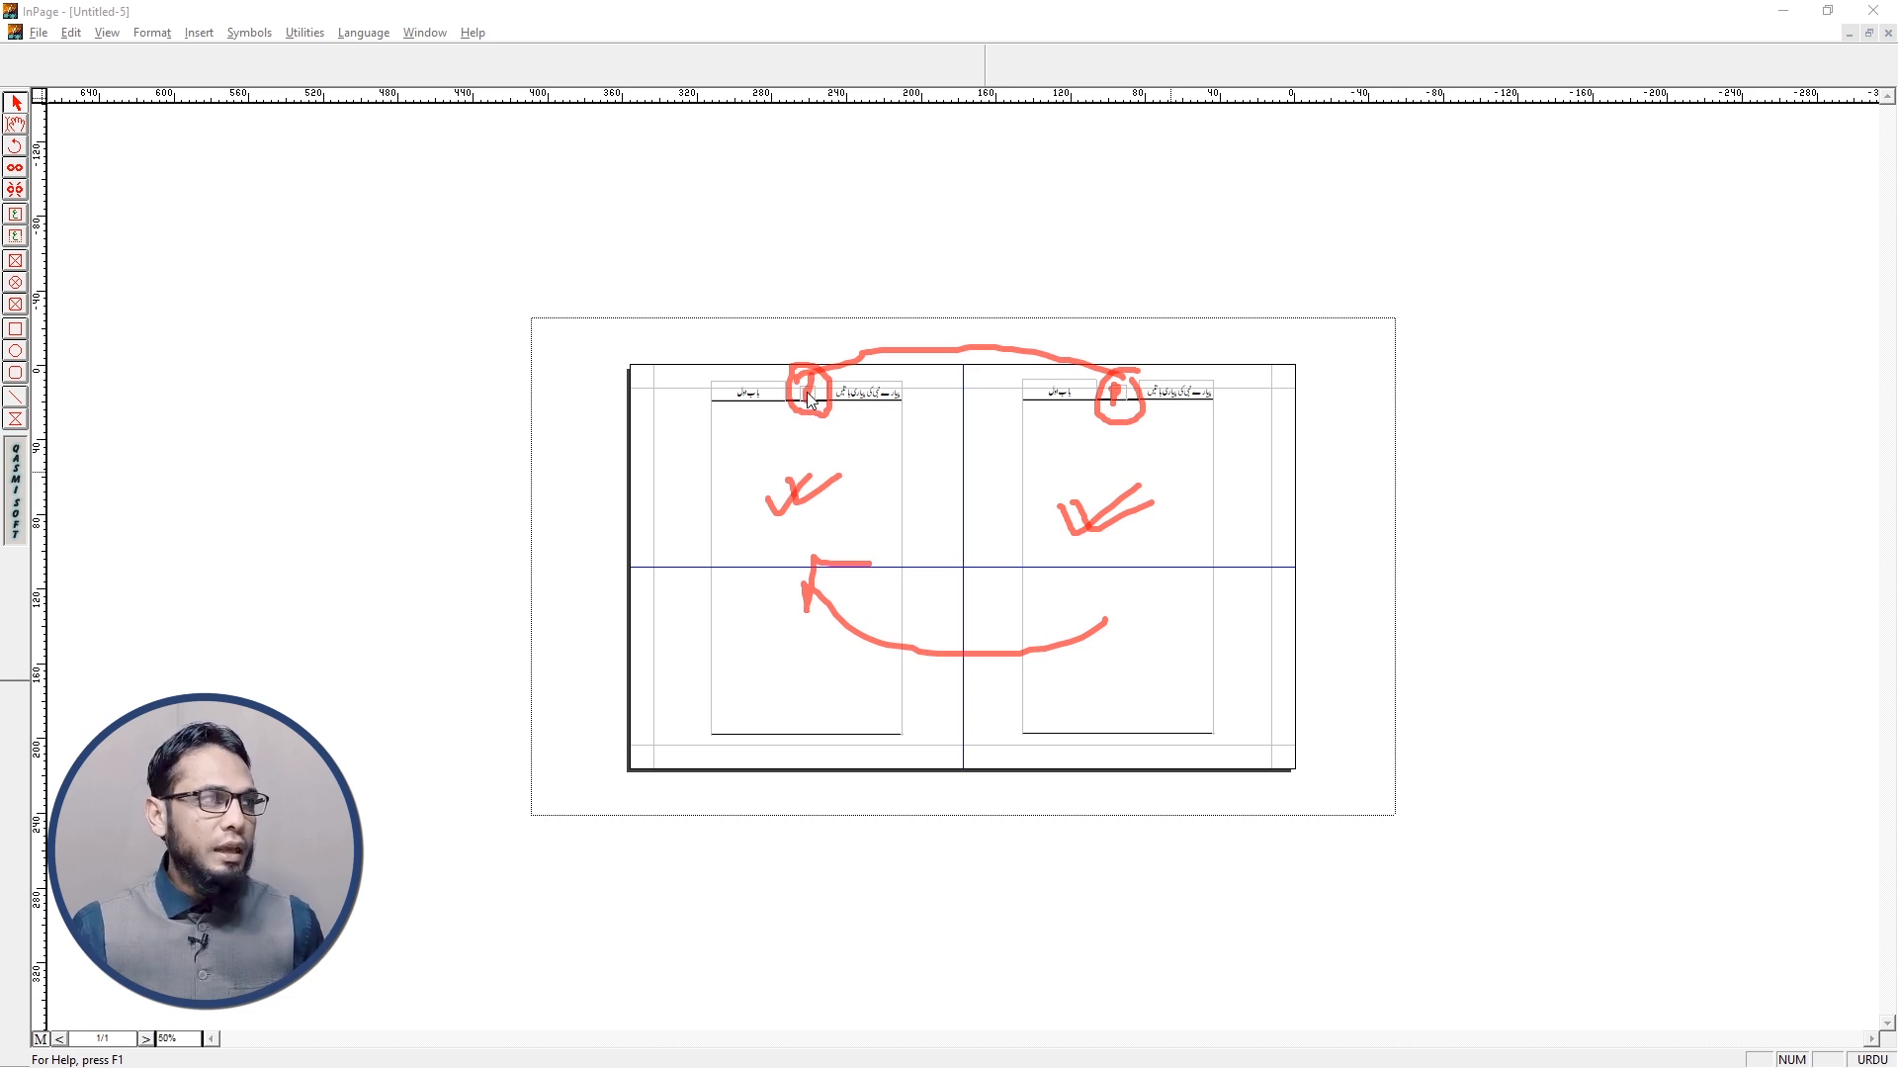
key("Escape")
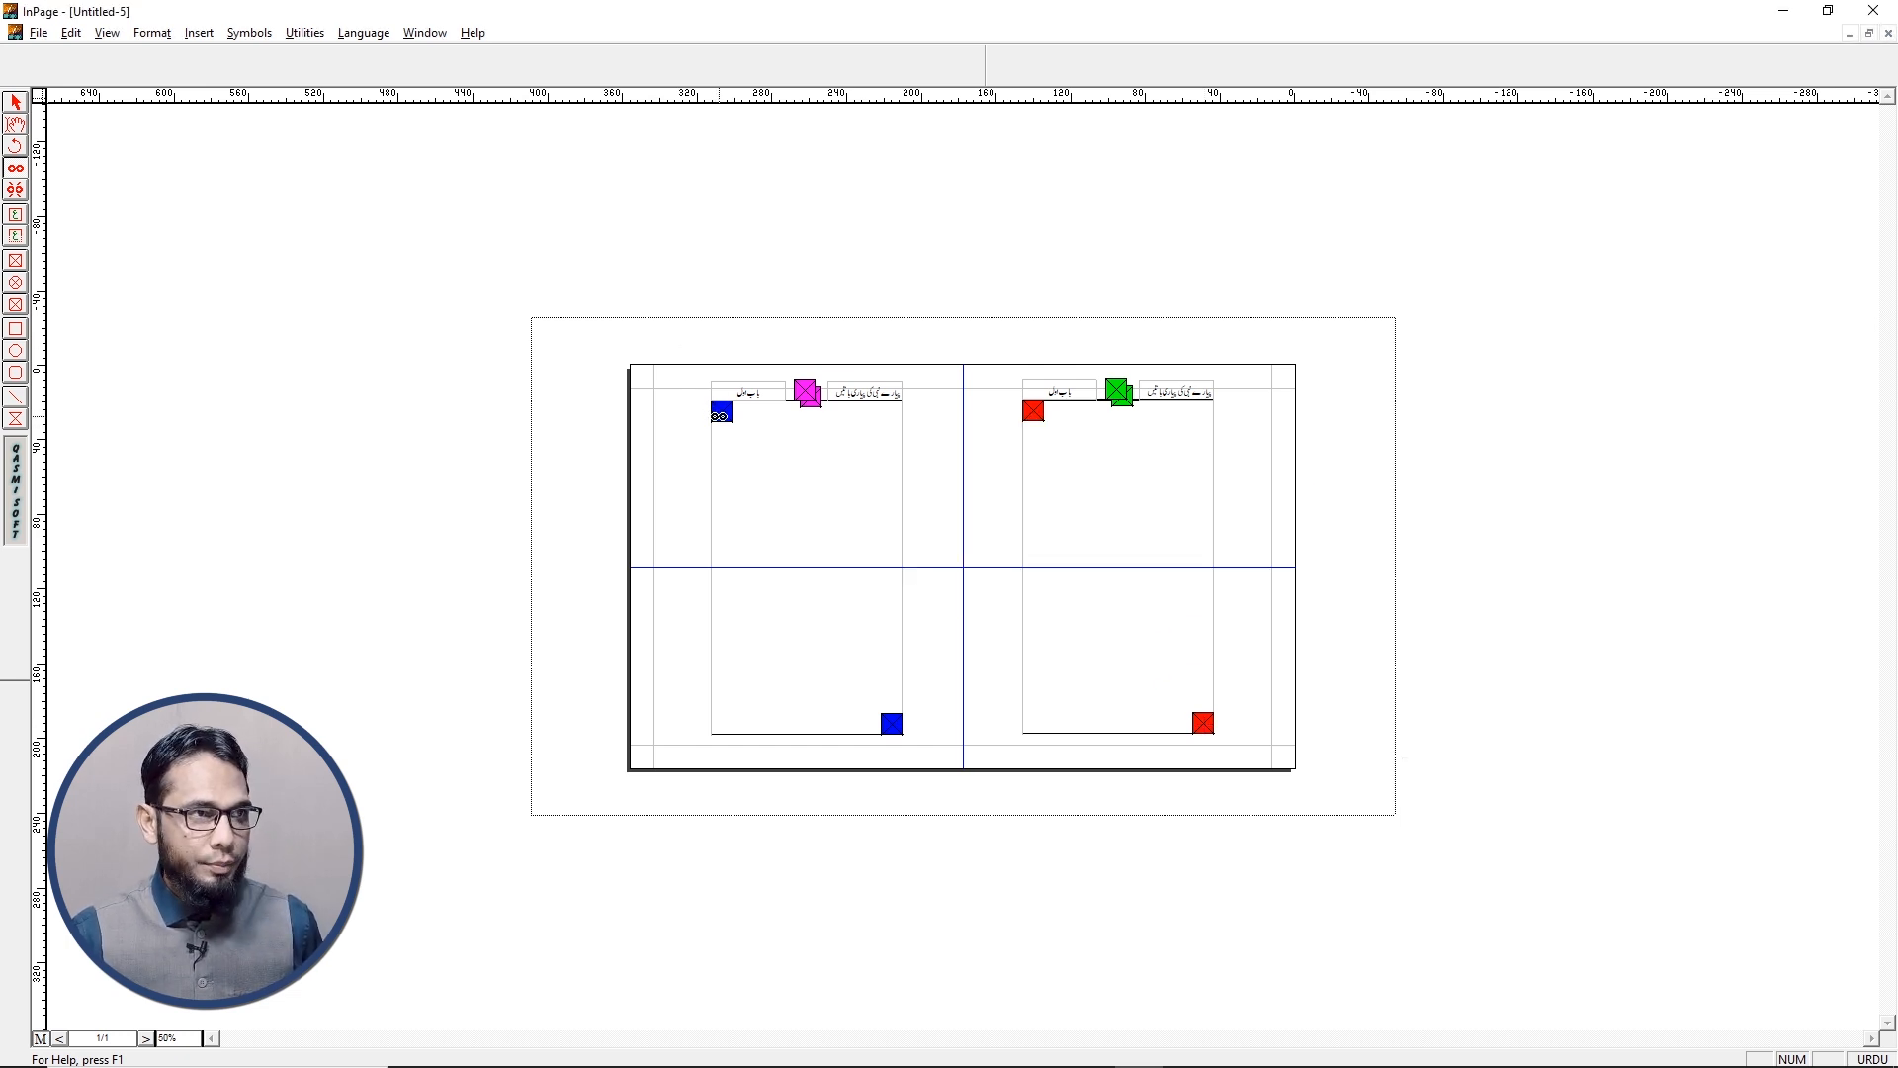
Link the right text frame to the left one, link the two small header boxes likewise, and leave the master page
left_click(721, 410)
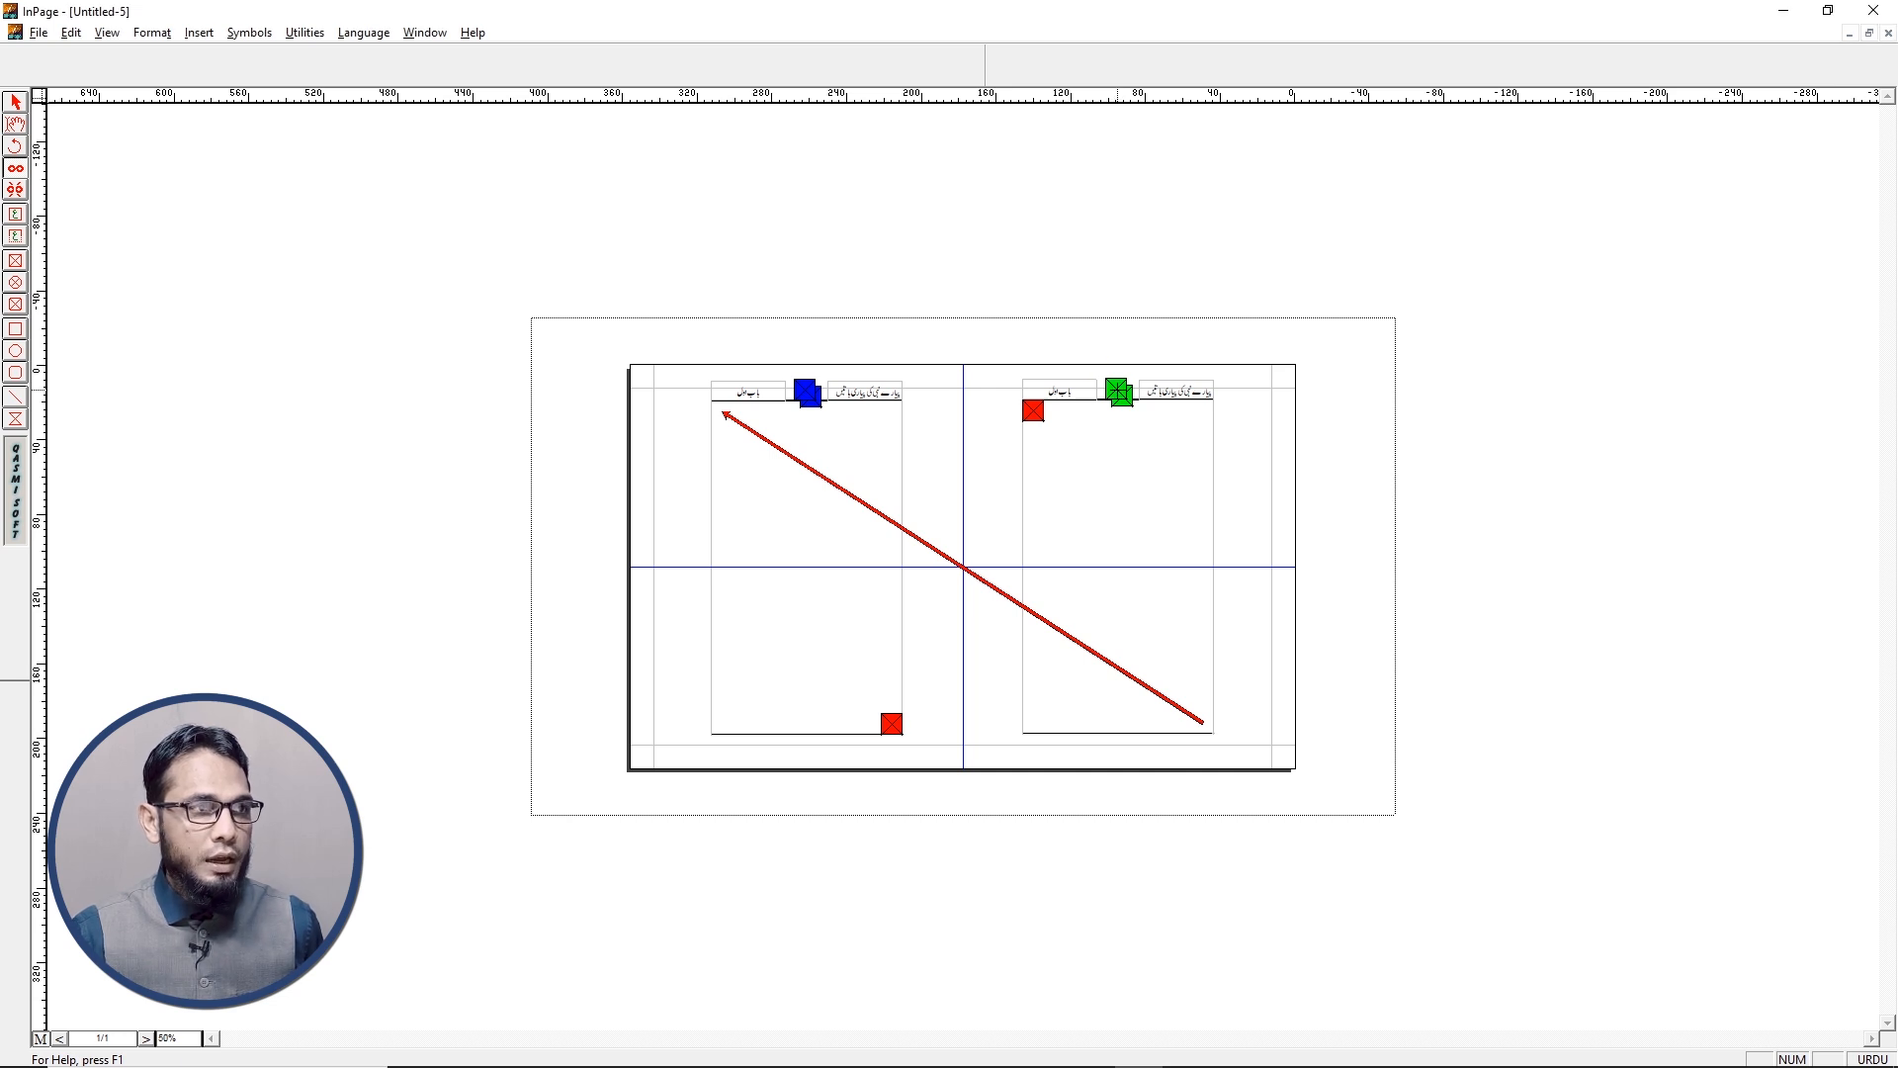
left_click(806, 390)
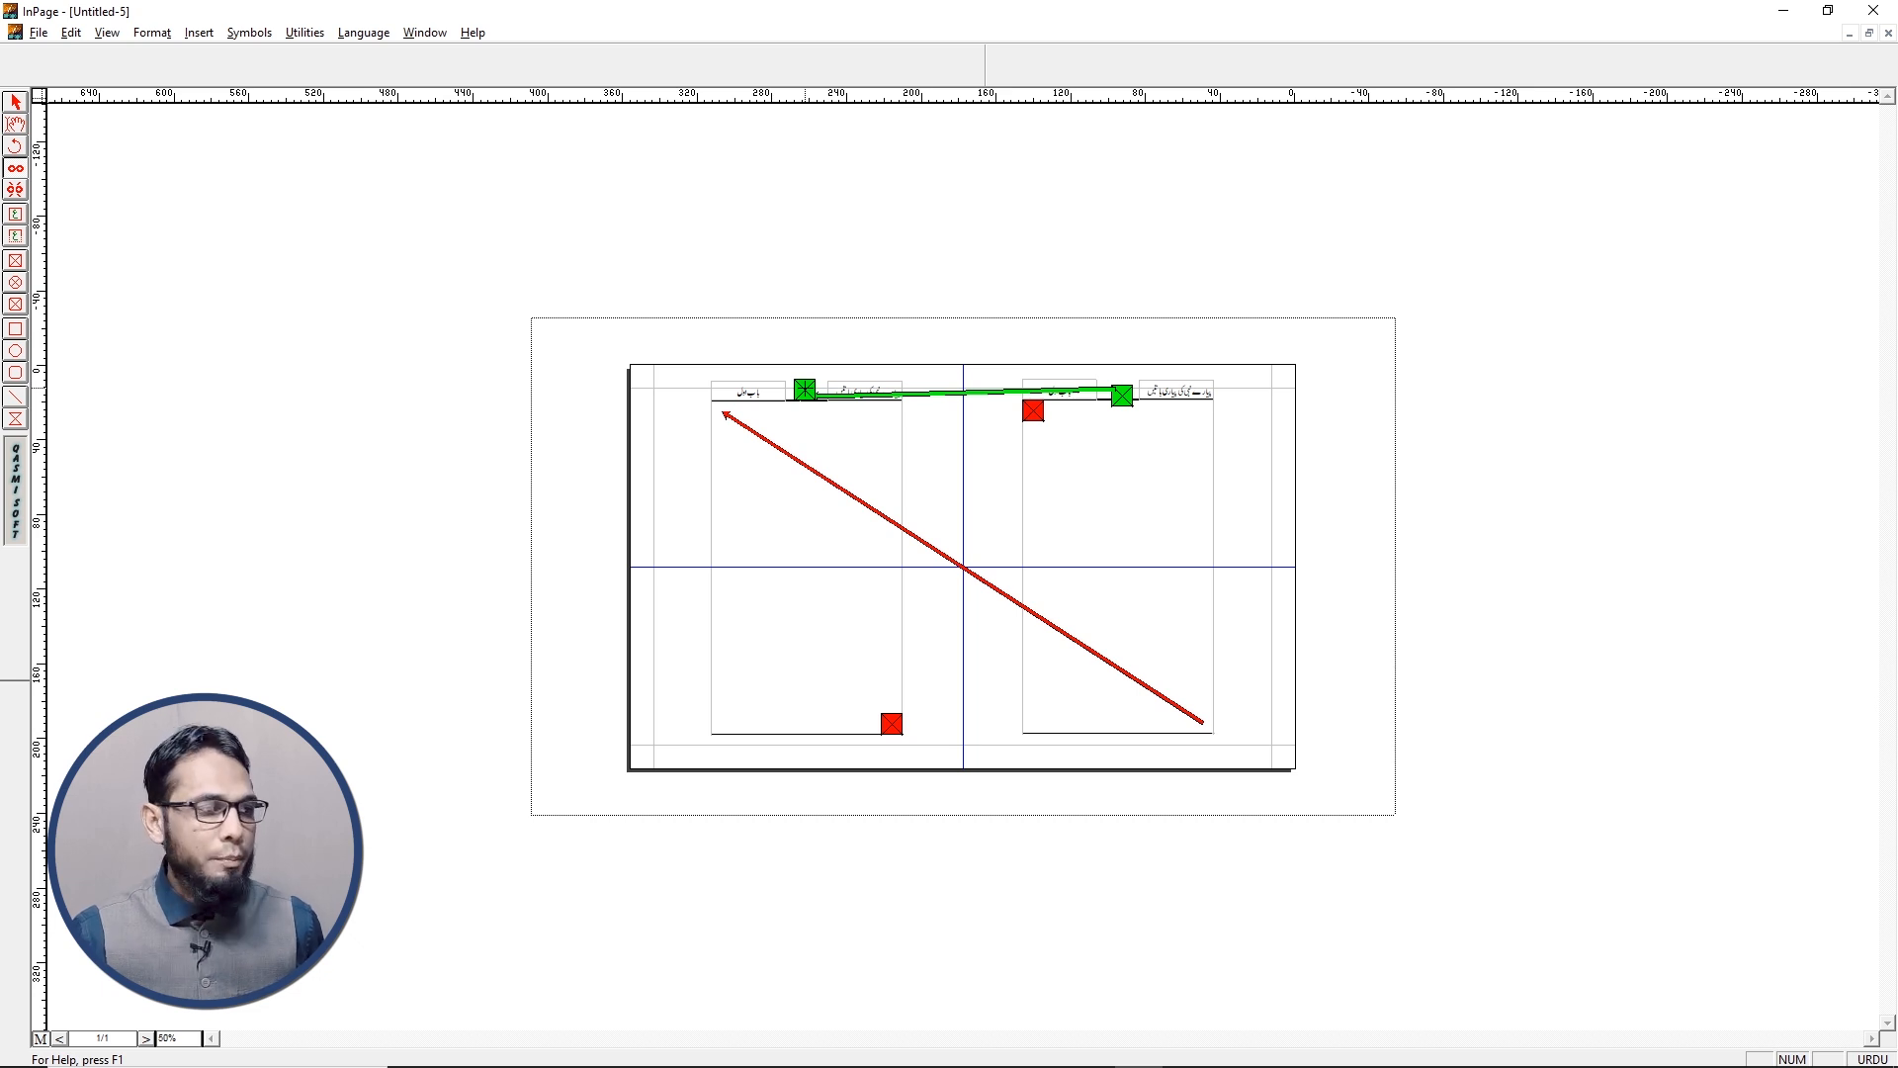
left_click(40, 1039)
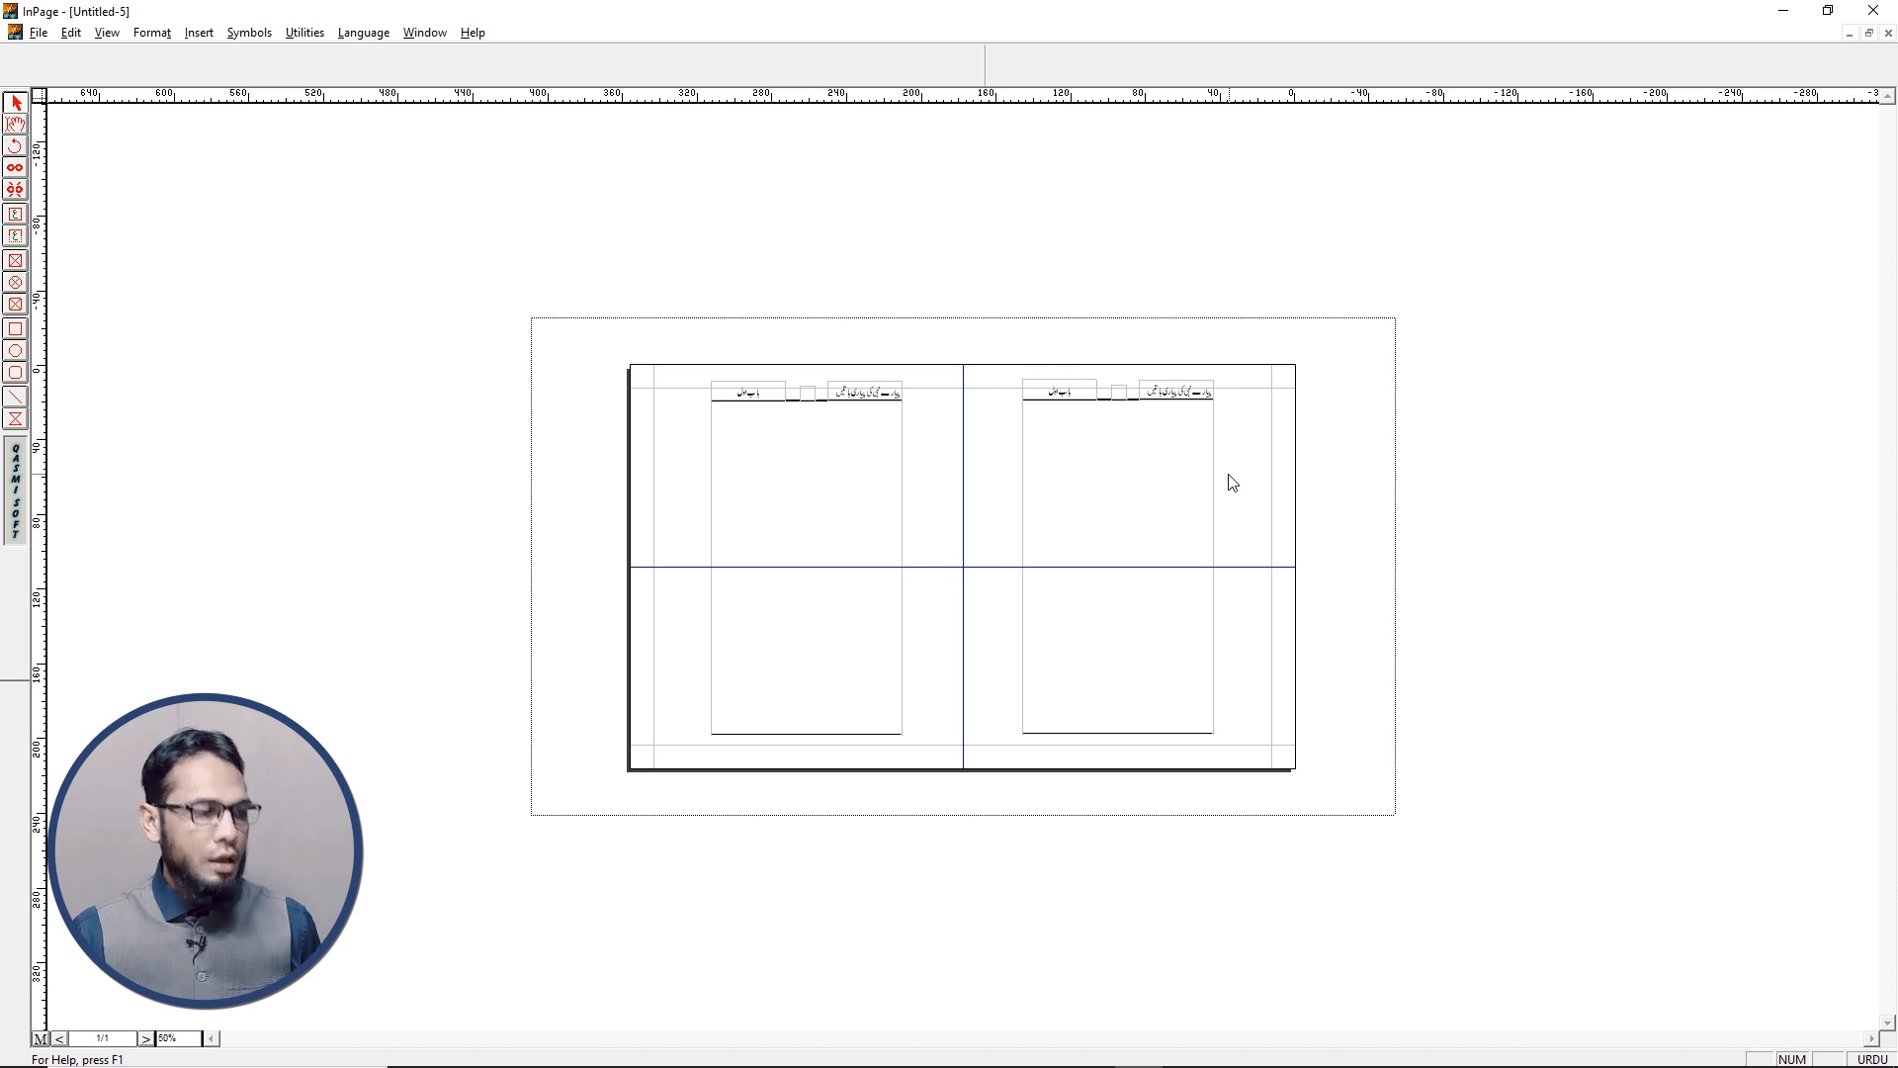
Enter the centred English page number 1 in the right small header box and 2 in the left one
key("ctrl+1")
left_click(1271, 251)
left_click(56, 72)
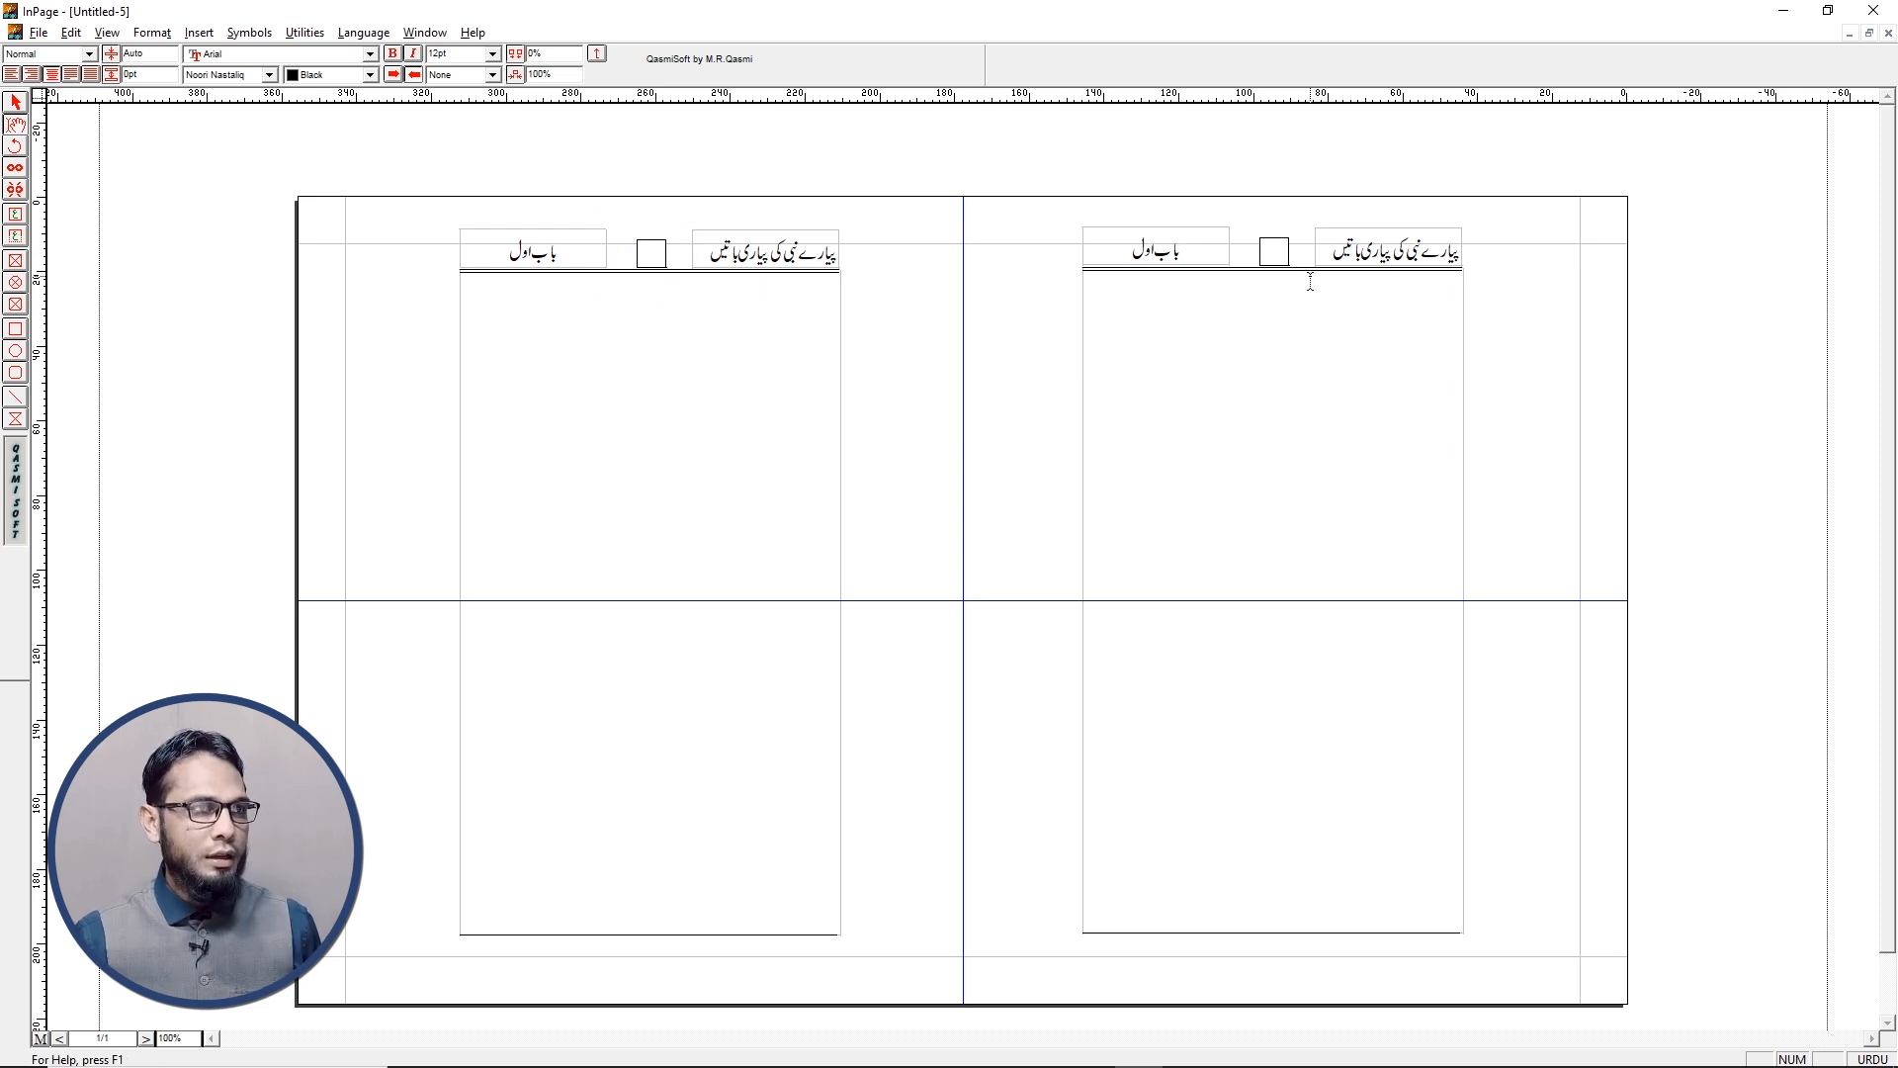
key("ctrl+space")
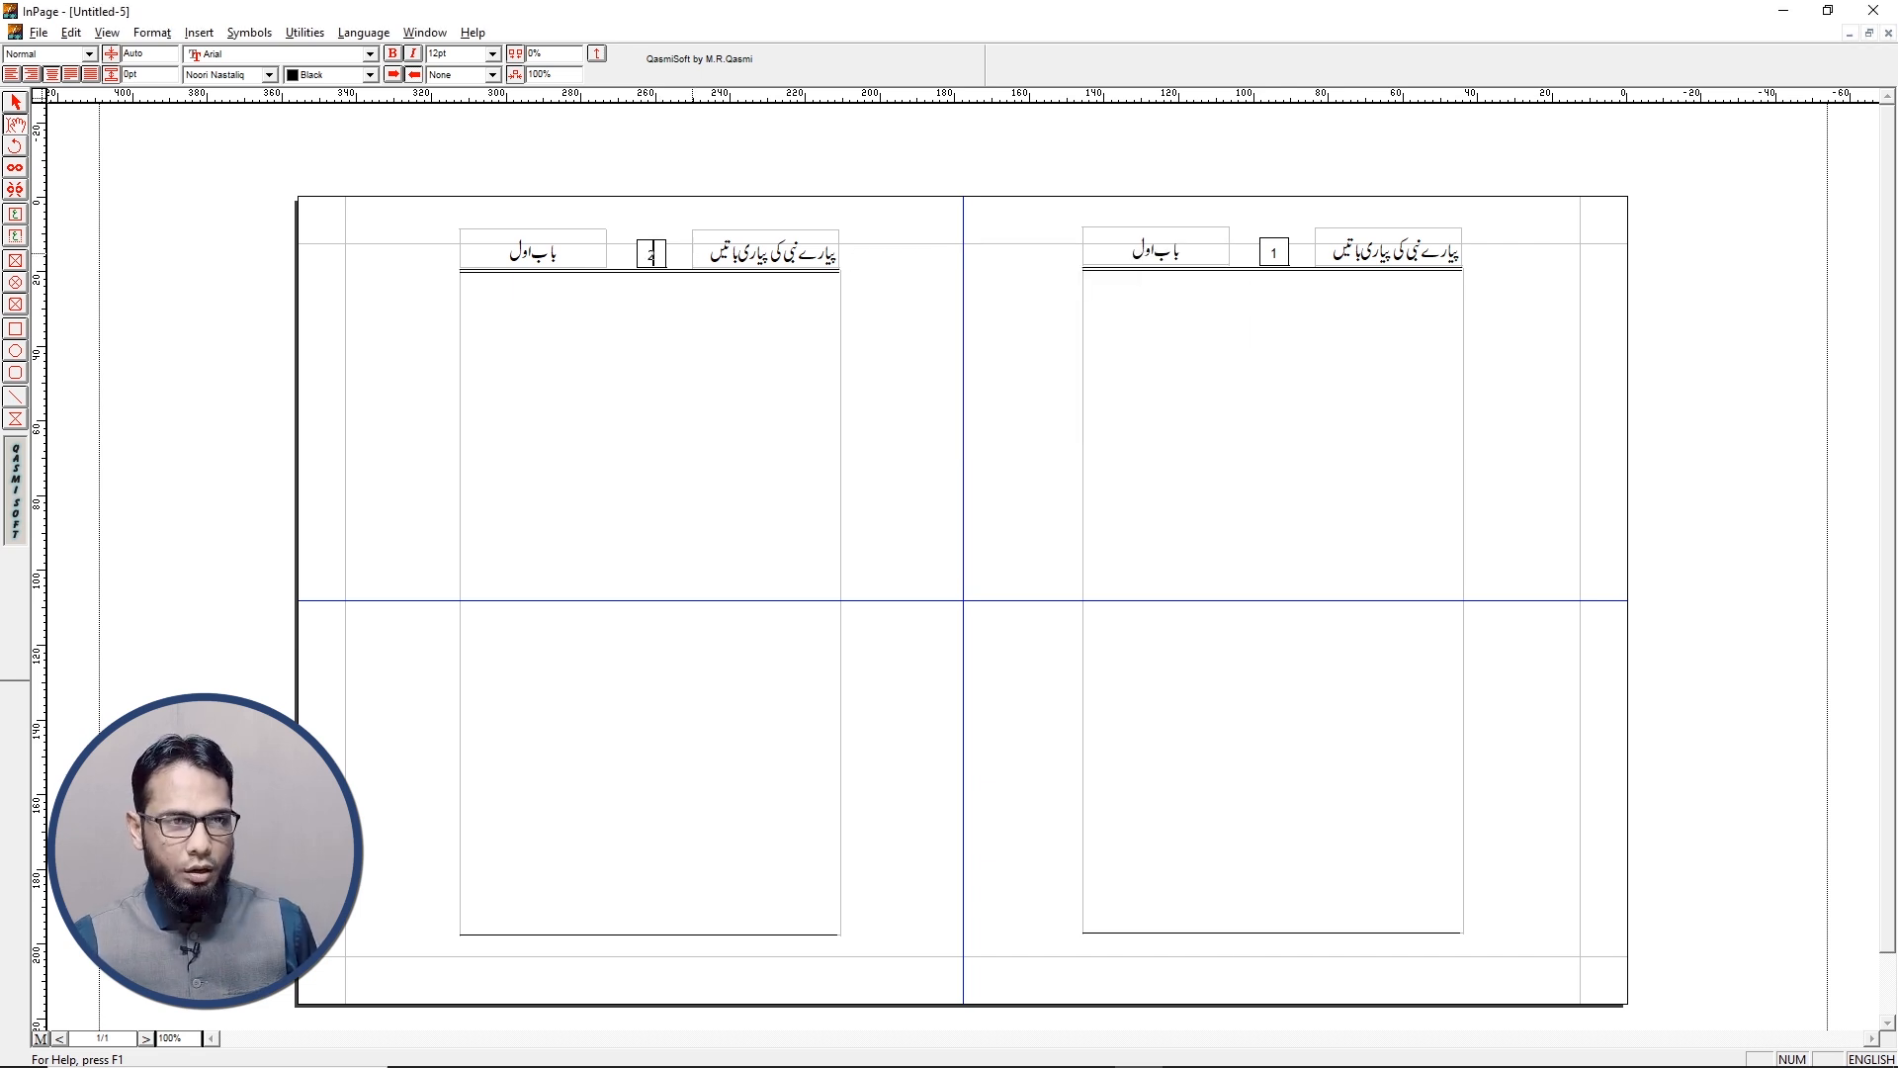
left_click(1344, 348)
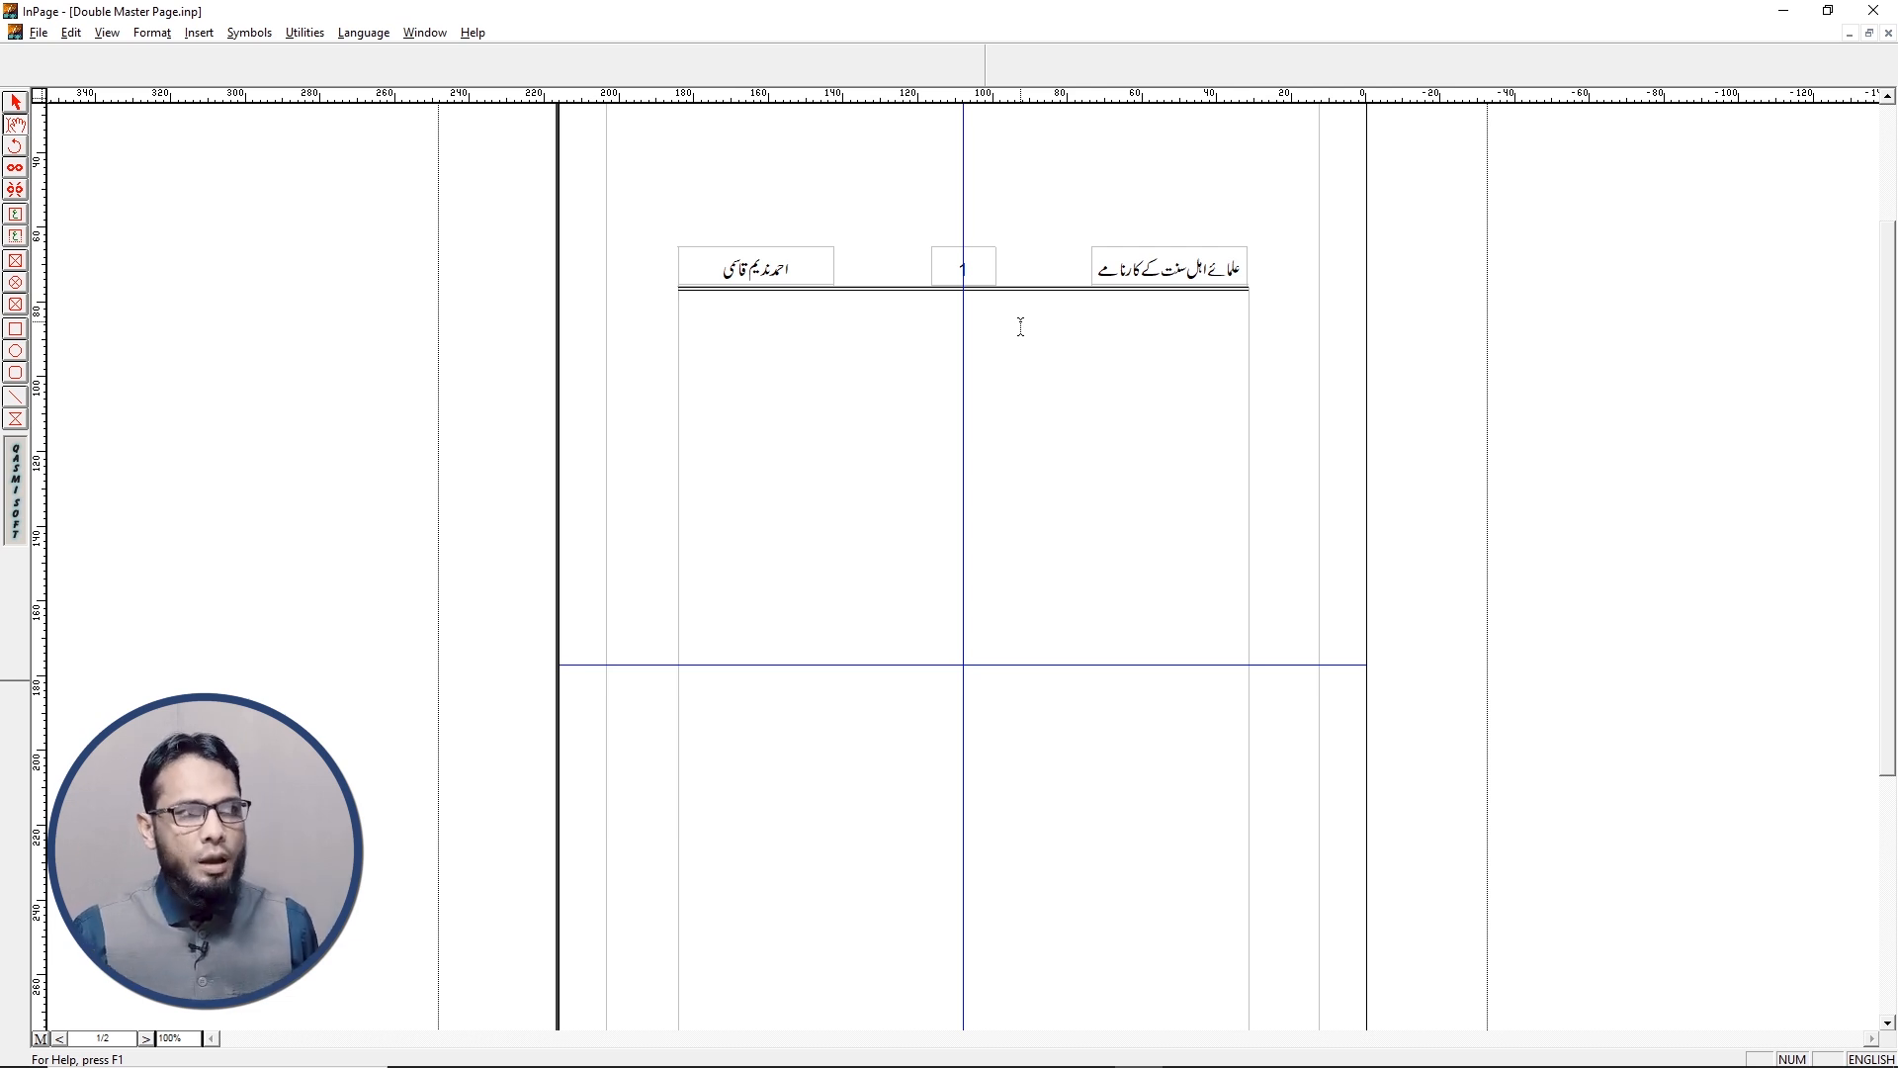
Examine the title, page number and author headers on both pages of Double Master Page.inp
key("super+plus")
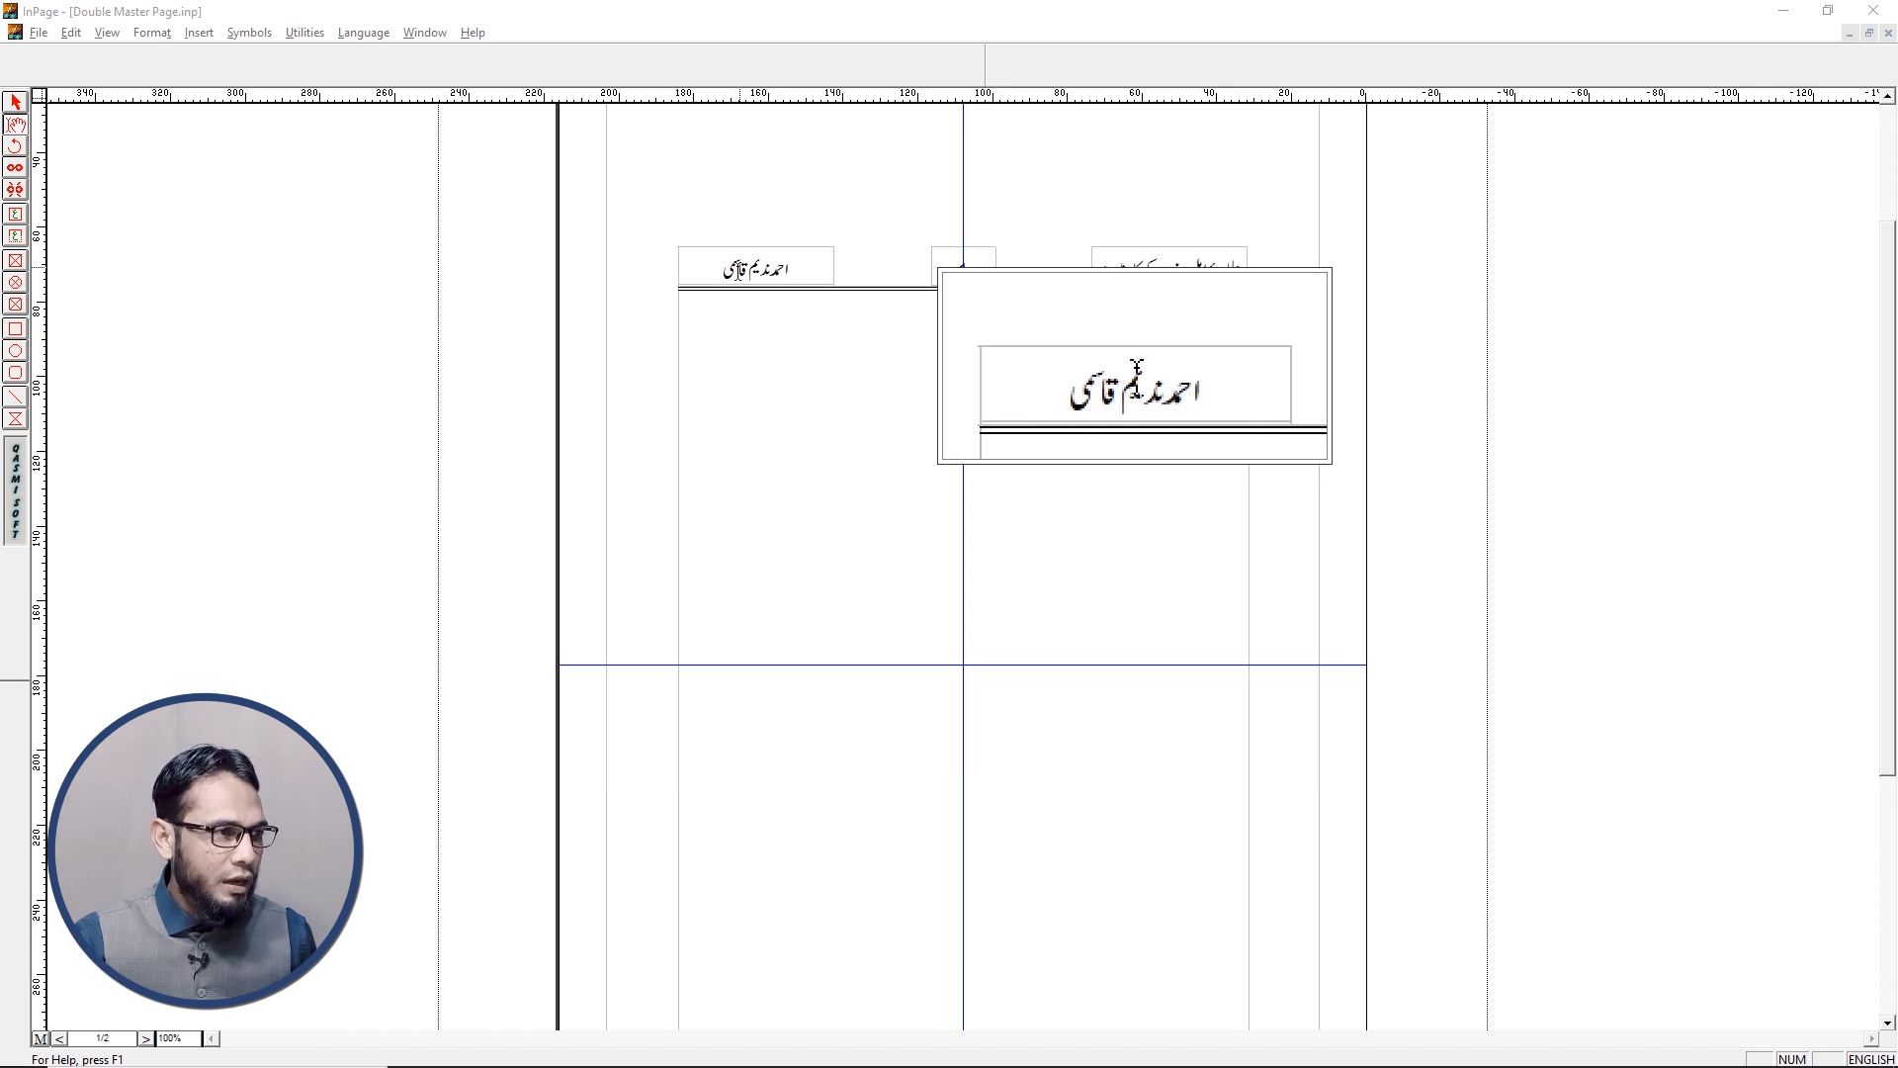
key("super+Escape")
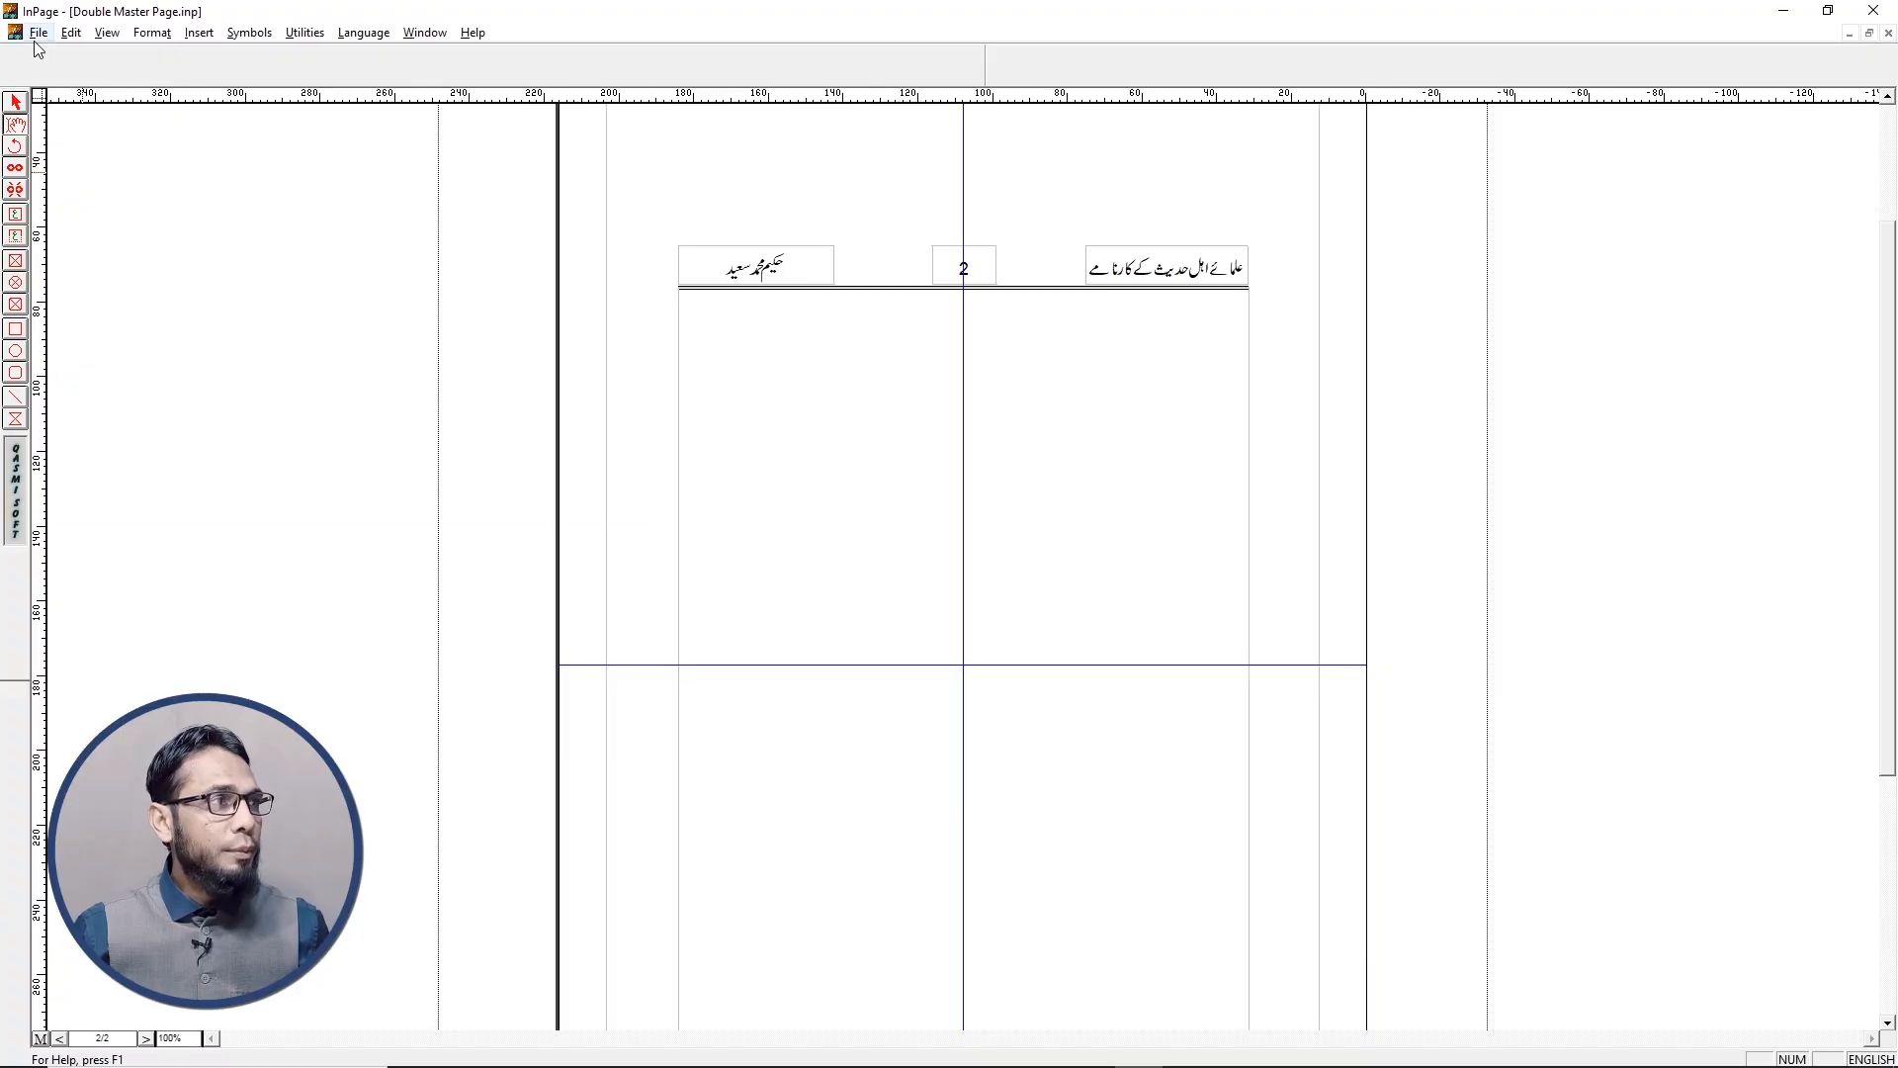
Create a new portrait Legal 8.5x14" document with Double Sided and Facing Pages enabled, and open its master pages at 50% zoom
left_click(37, 34)
left_click(70, 56)
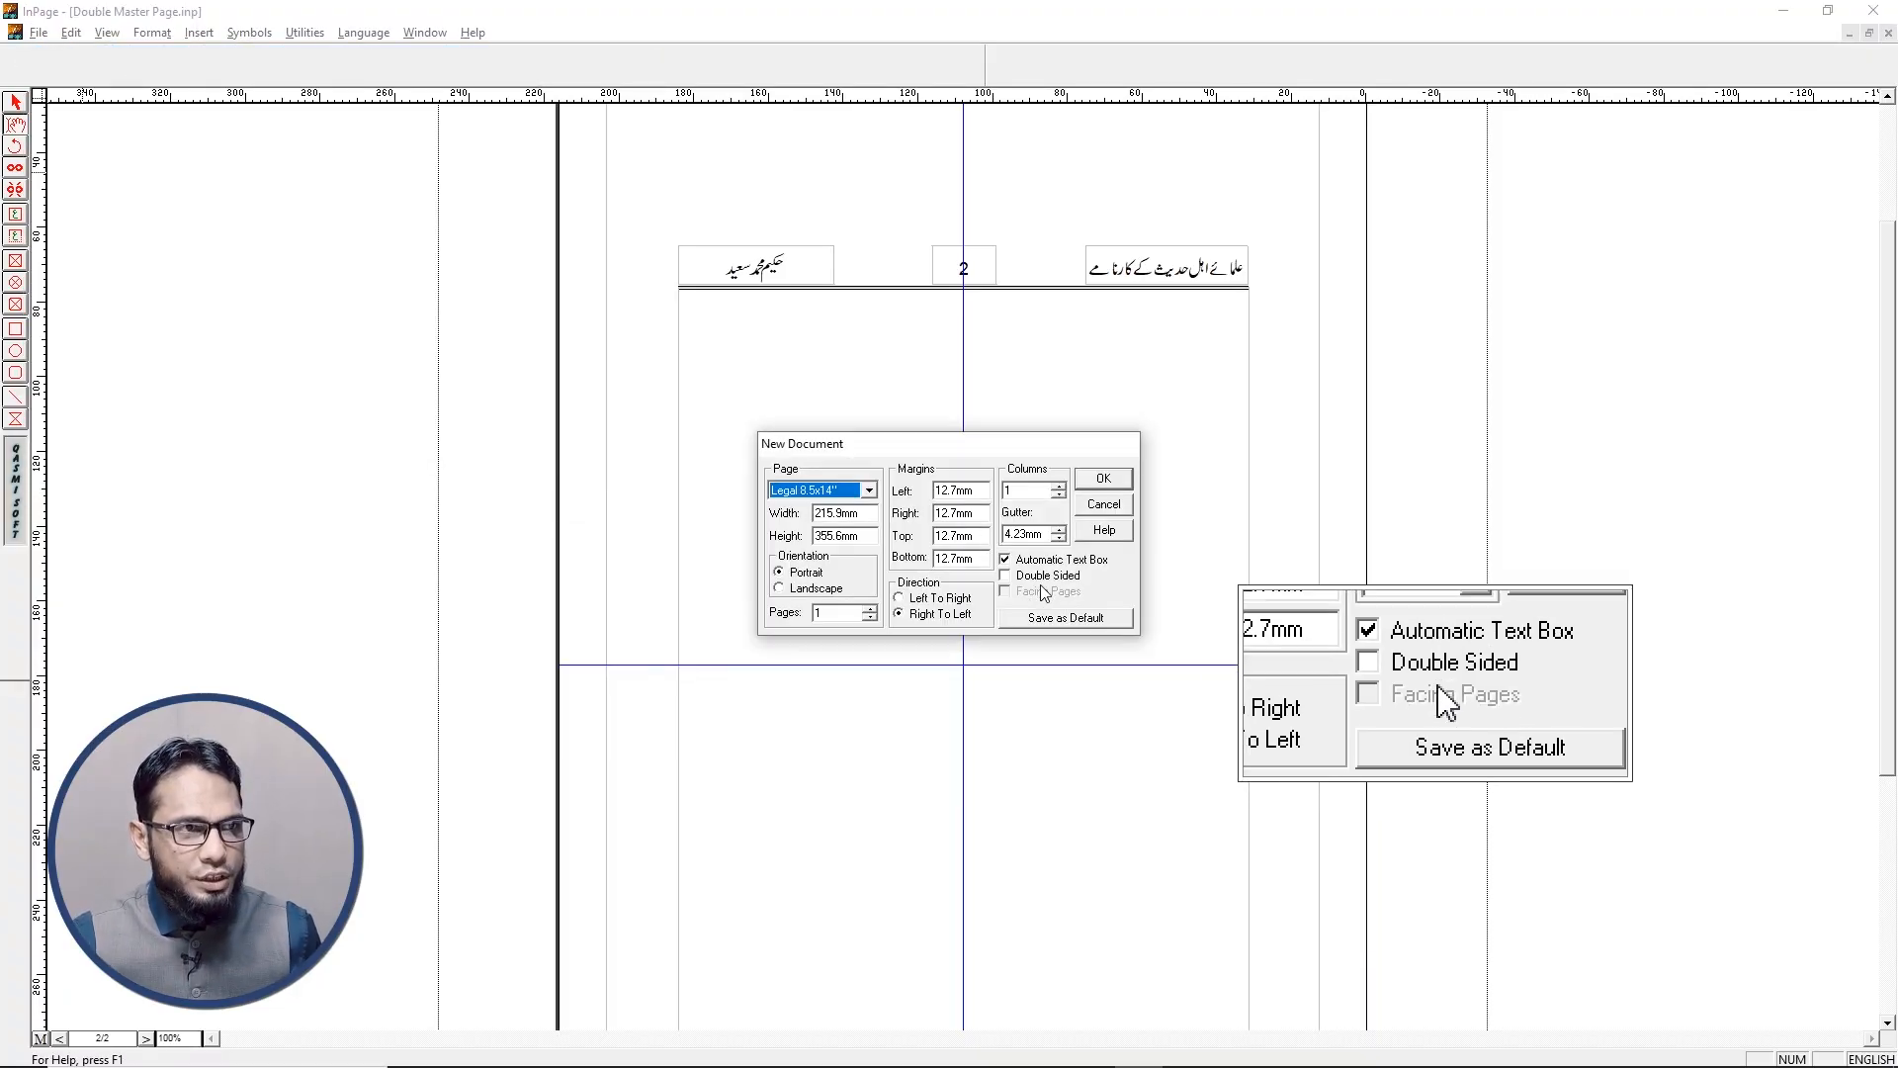
left_click(1035, 578)
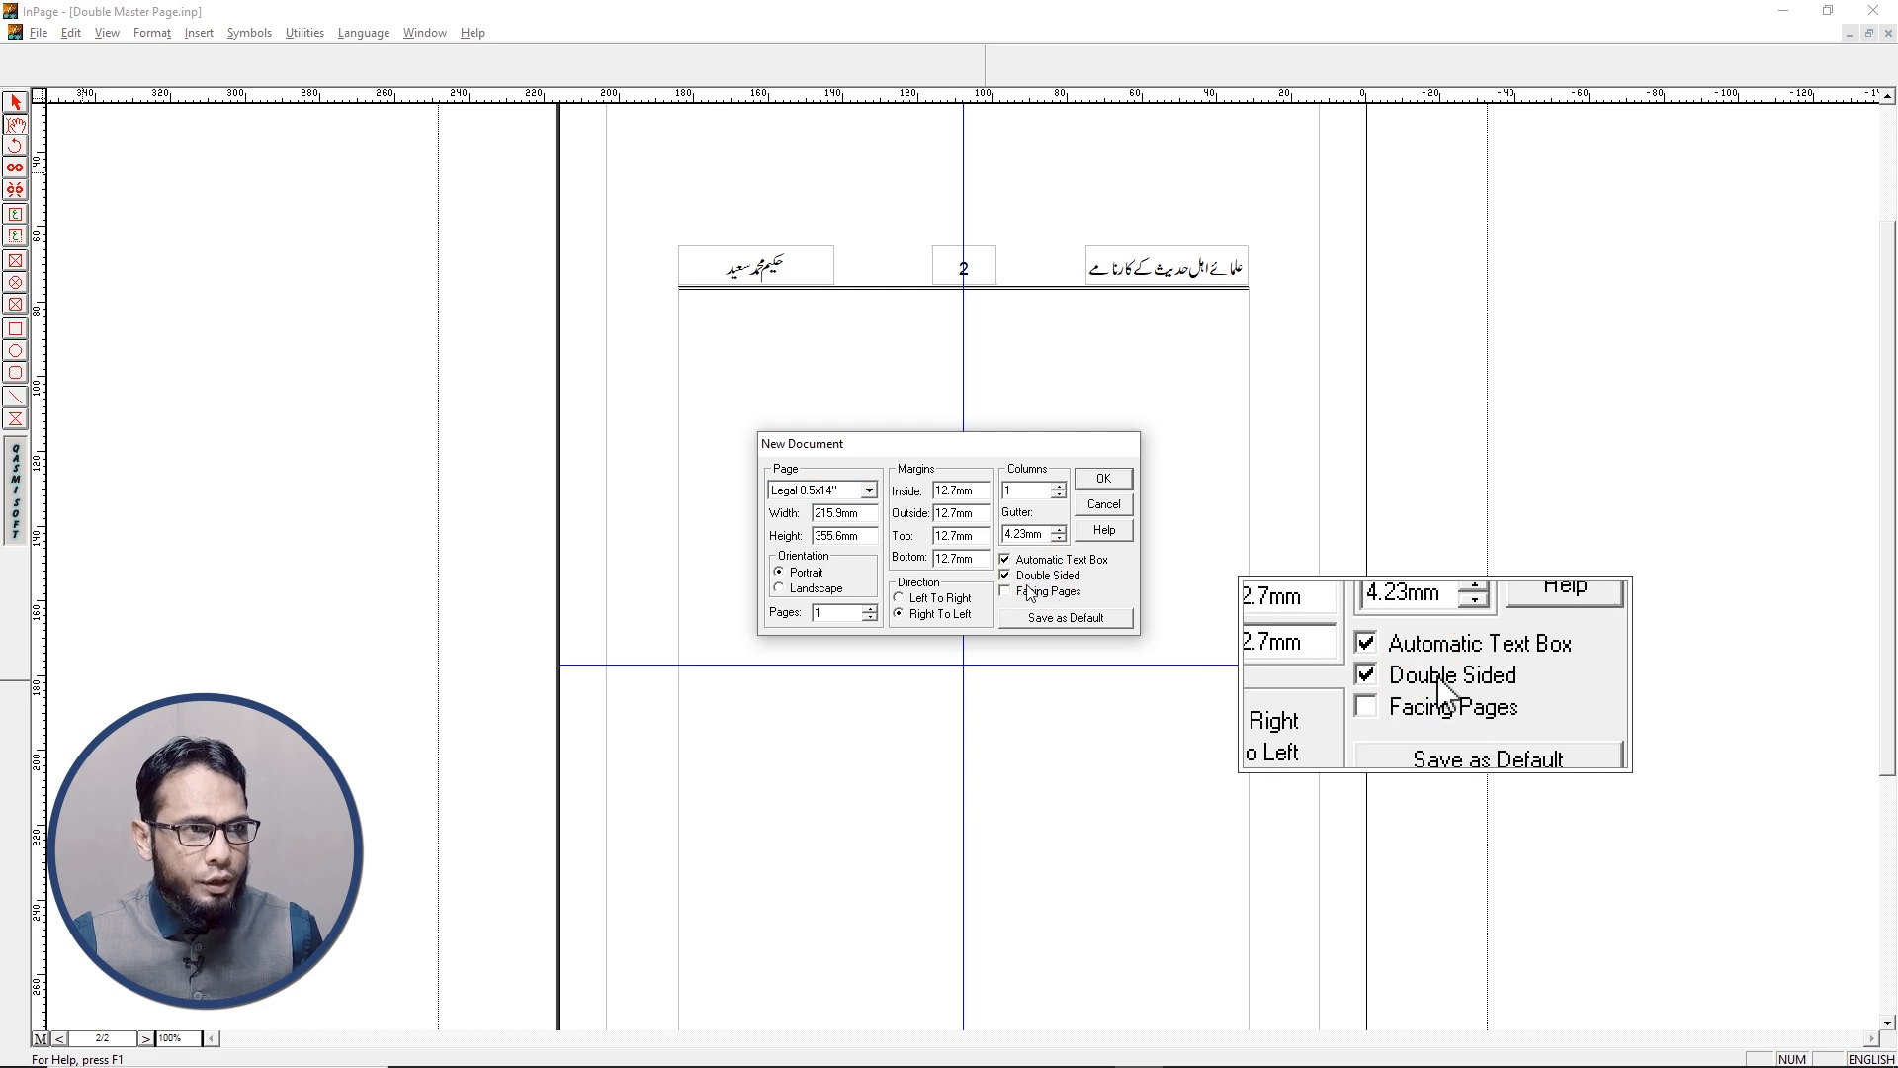
left_click(1006, 591)
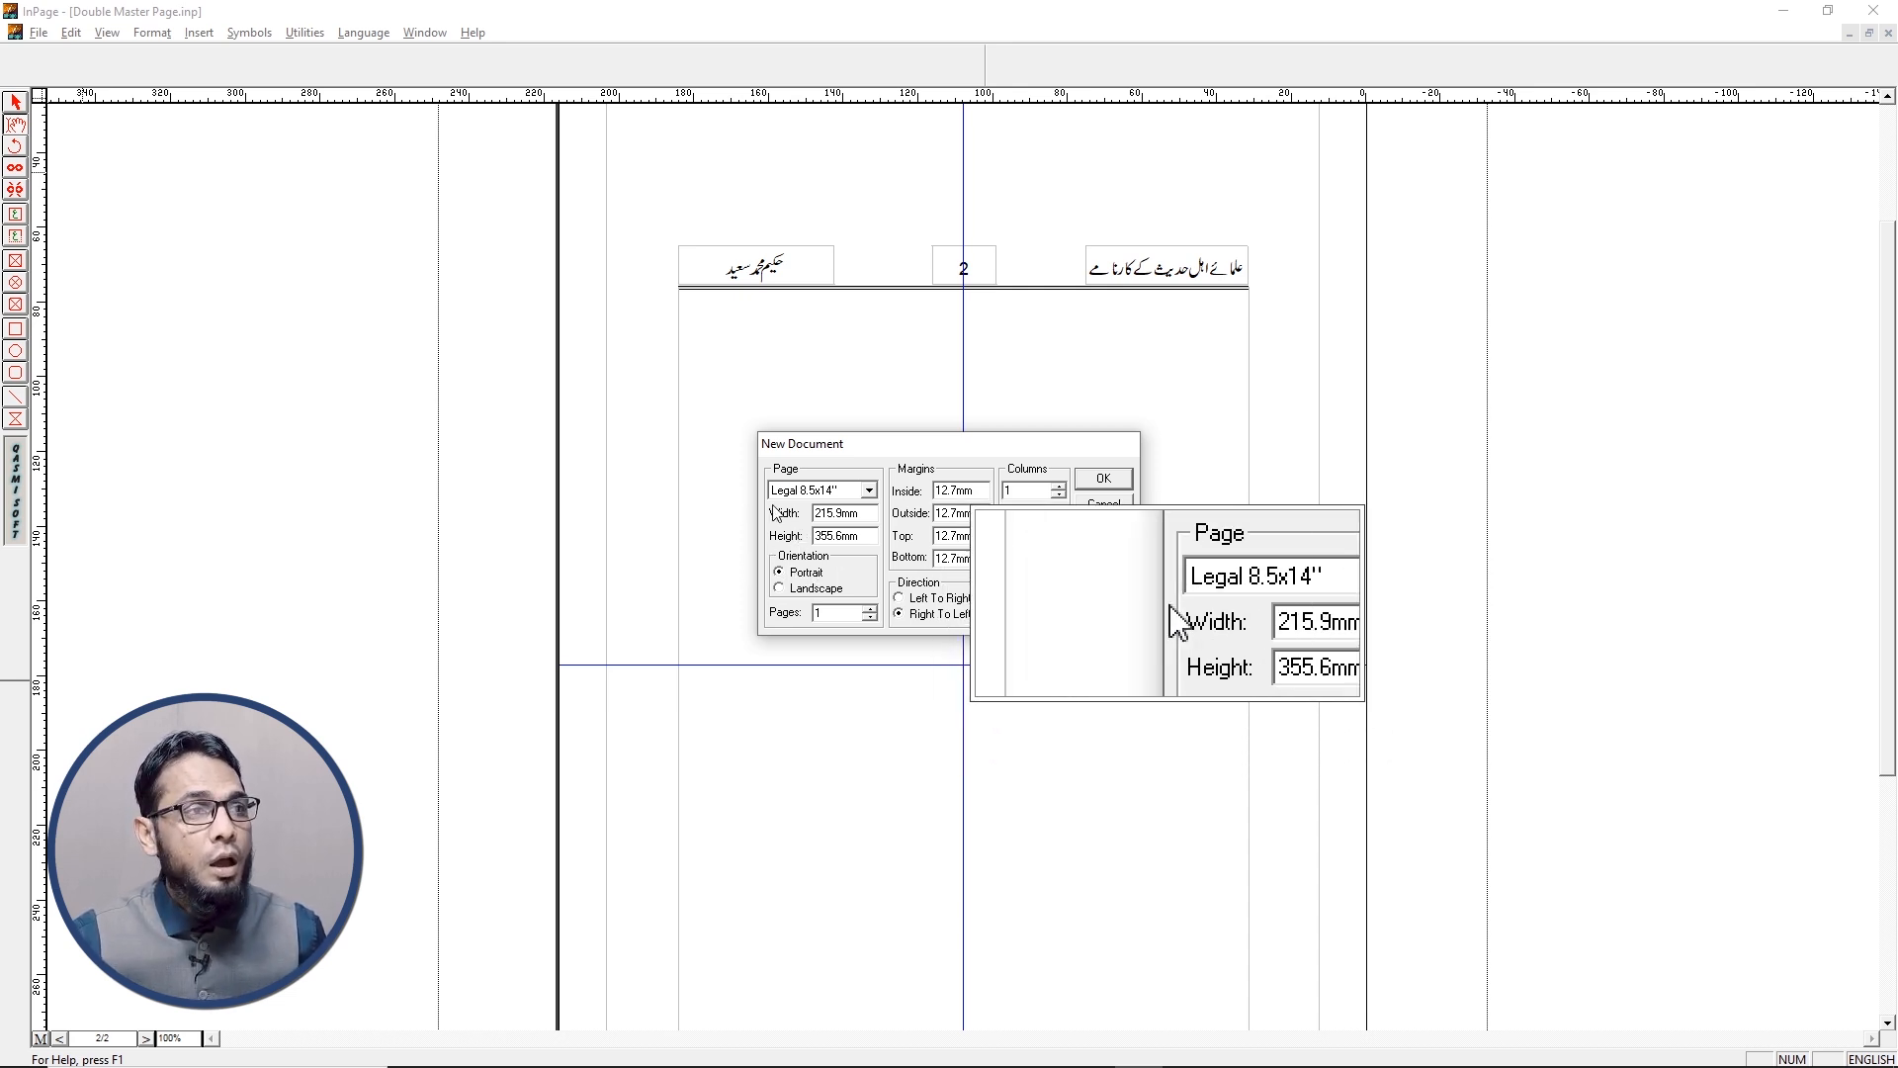
left_click(1104, 479)
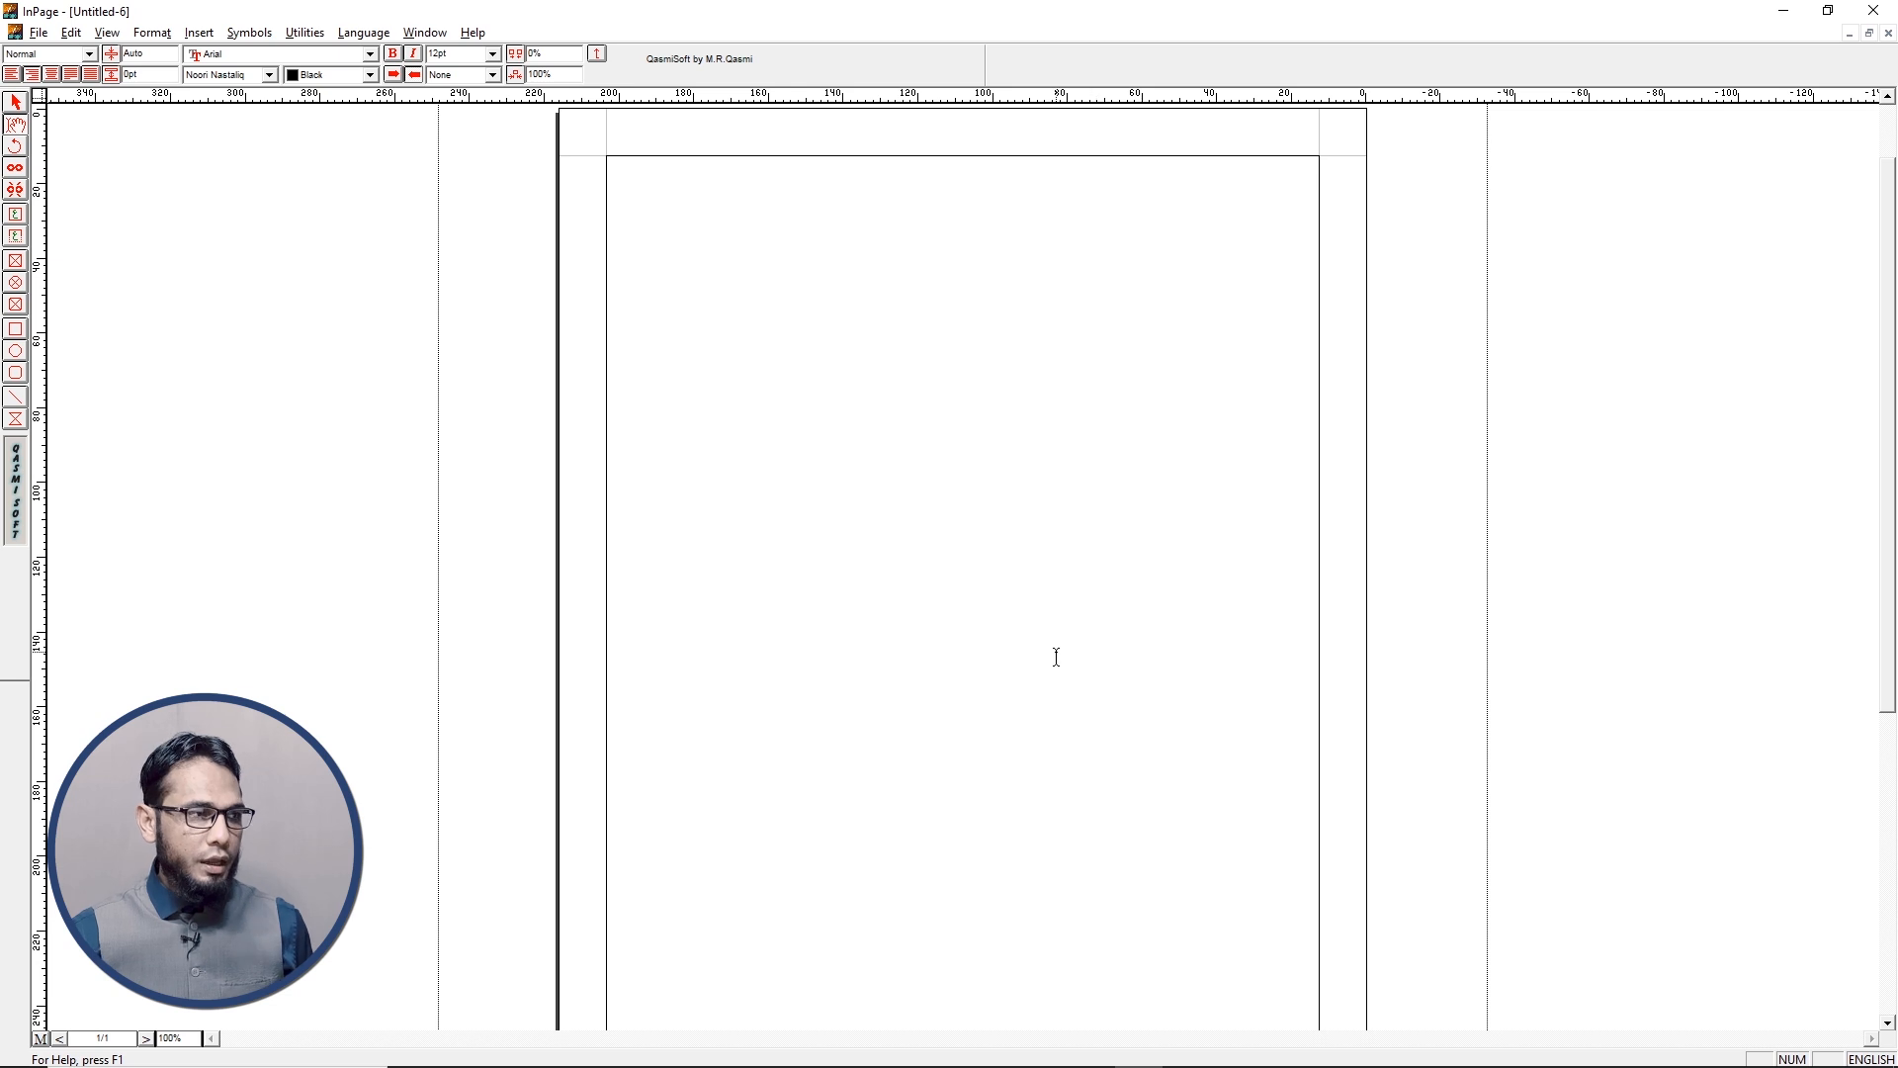
key("ctrl+5")
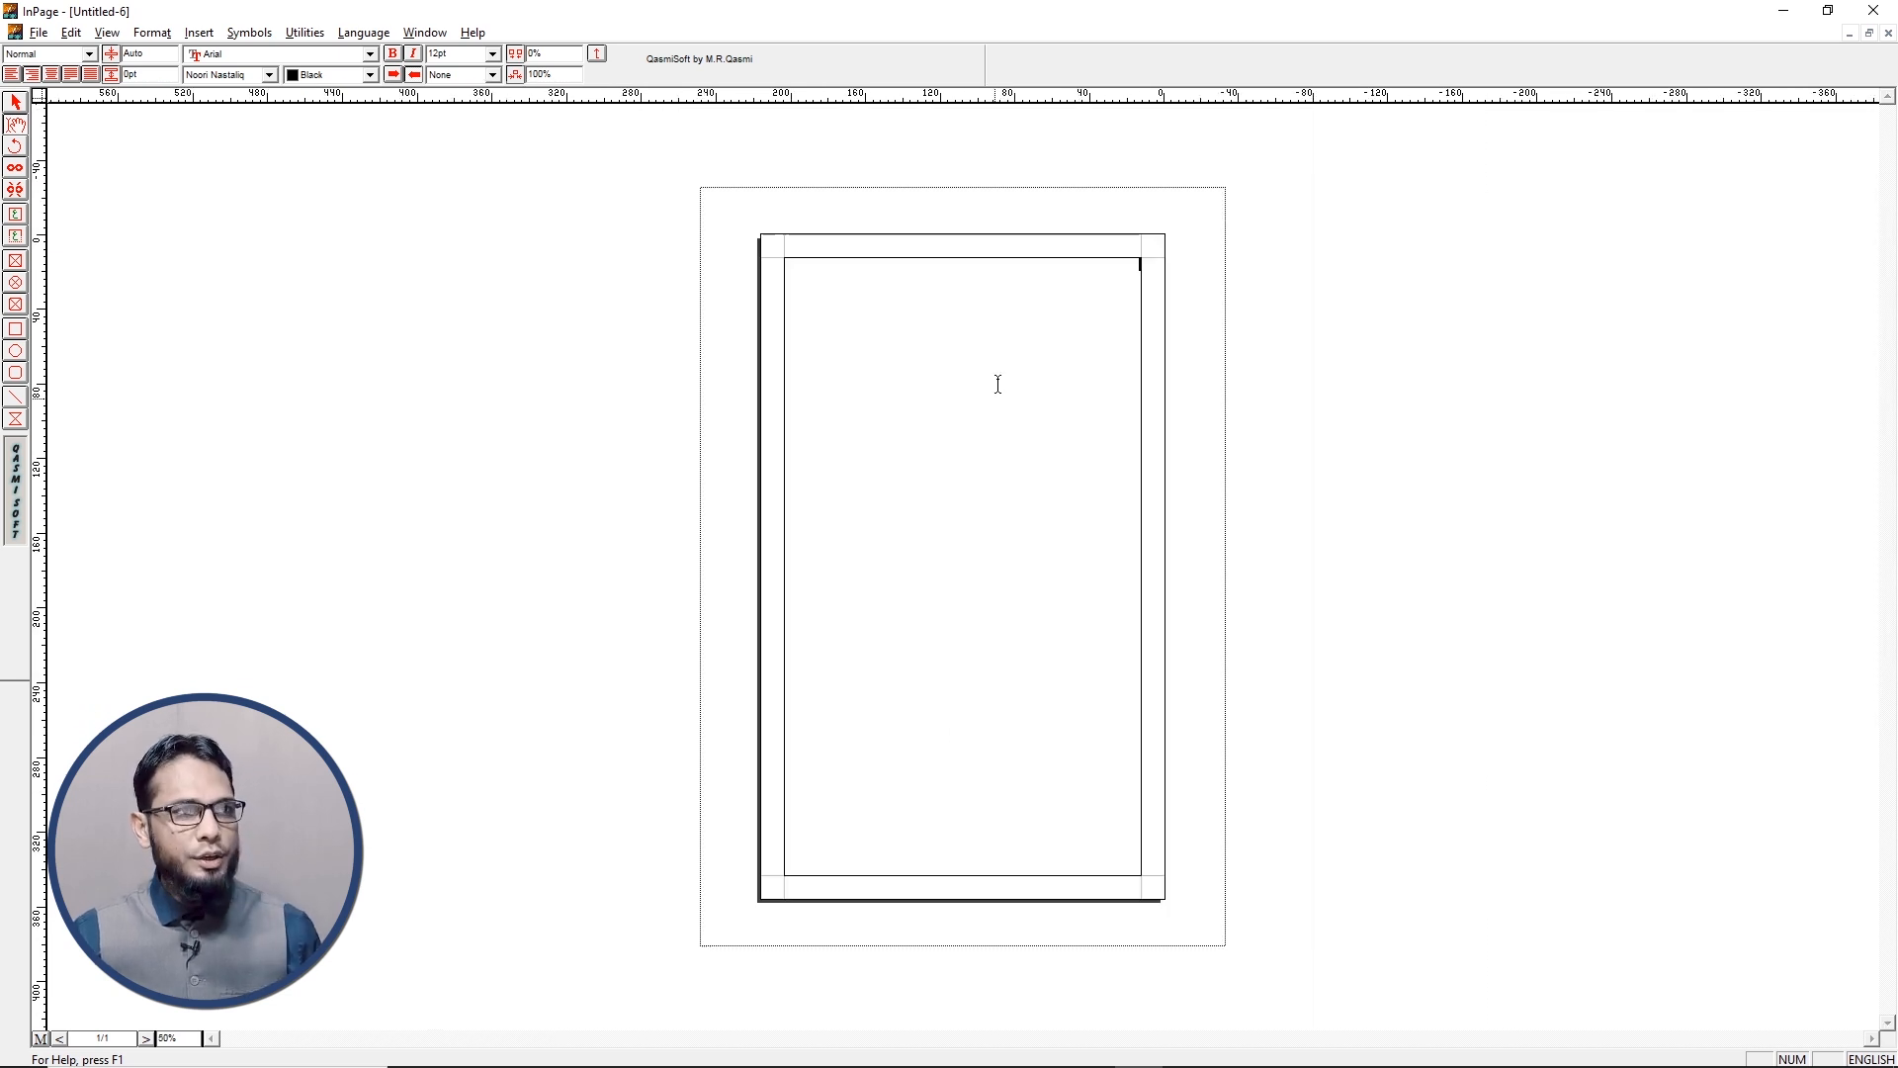
left_click(40, 1038)
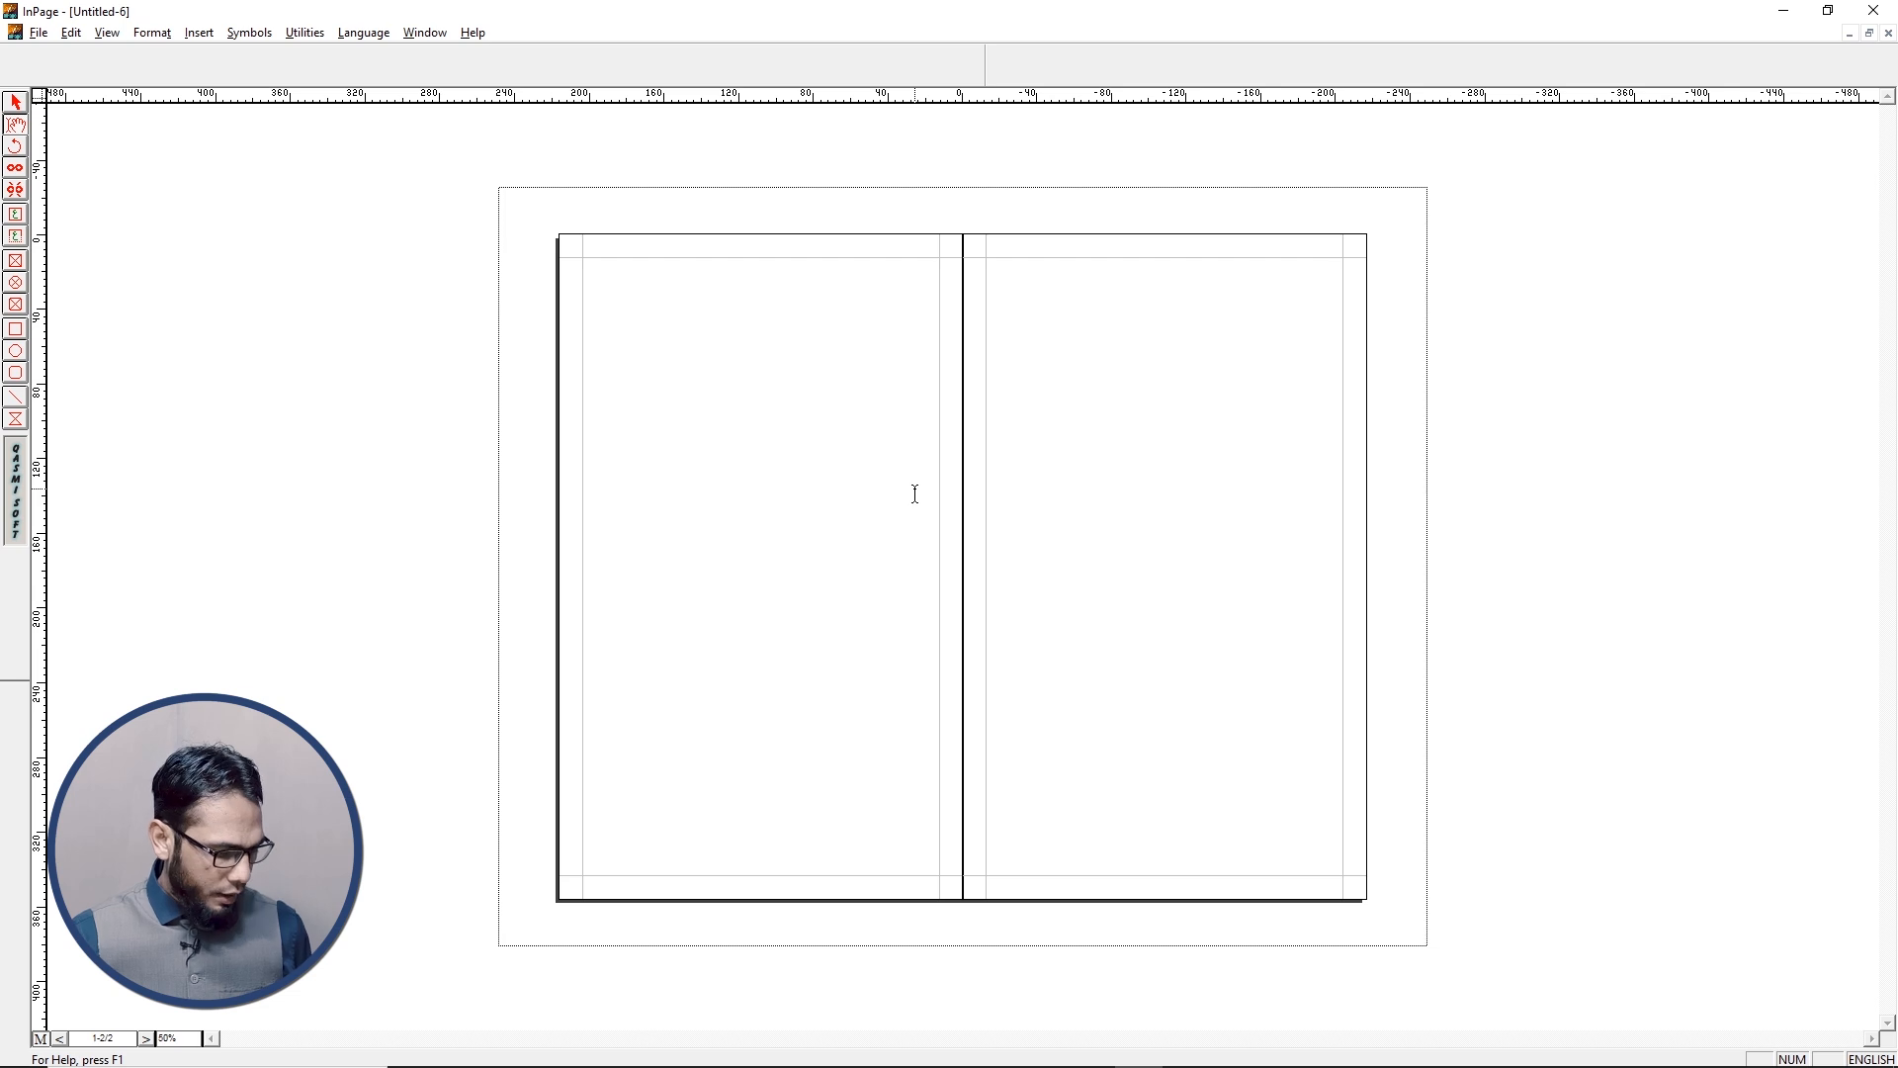
key("ctrl+2")
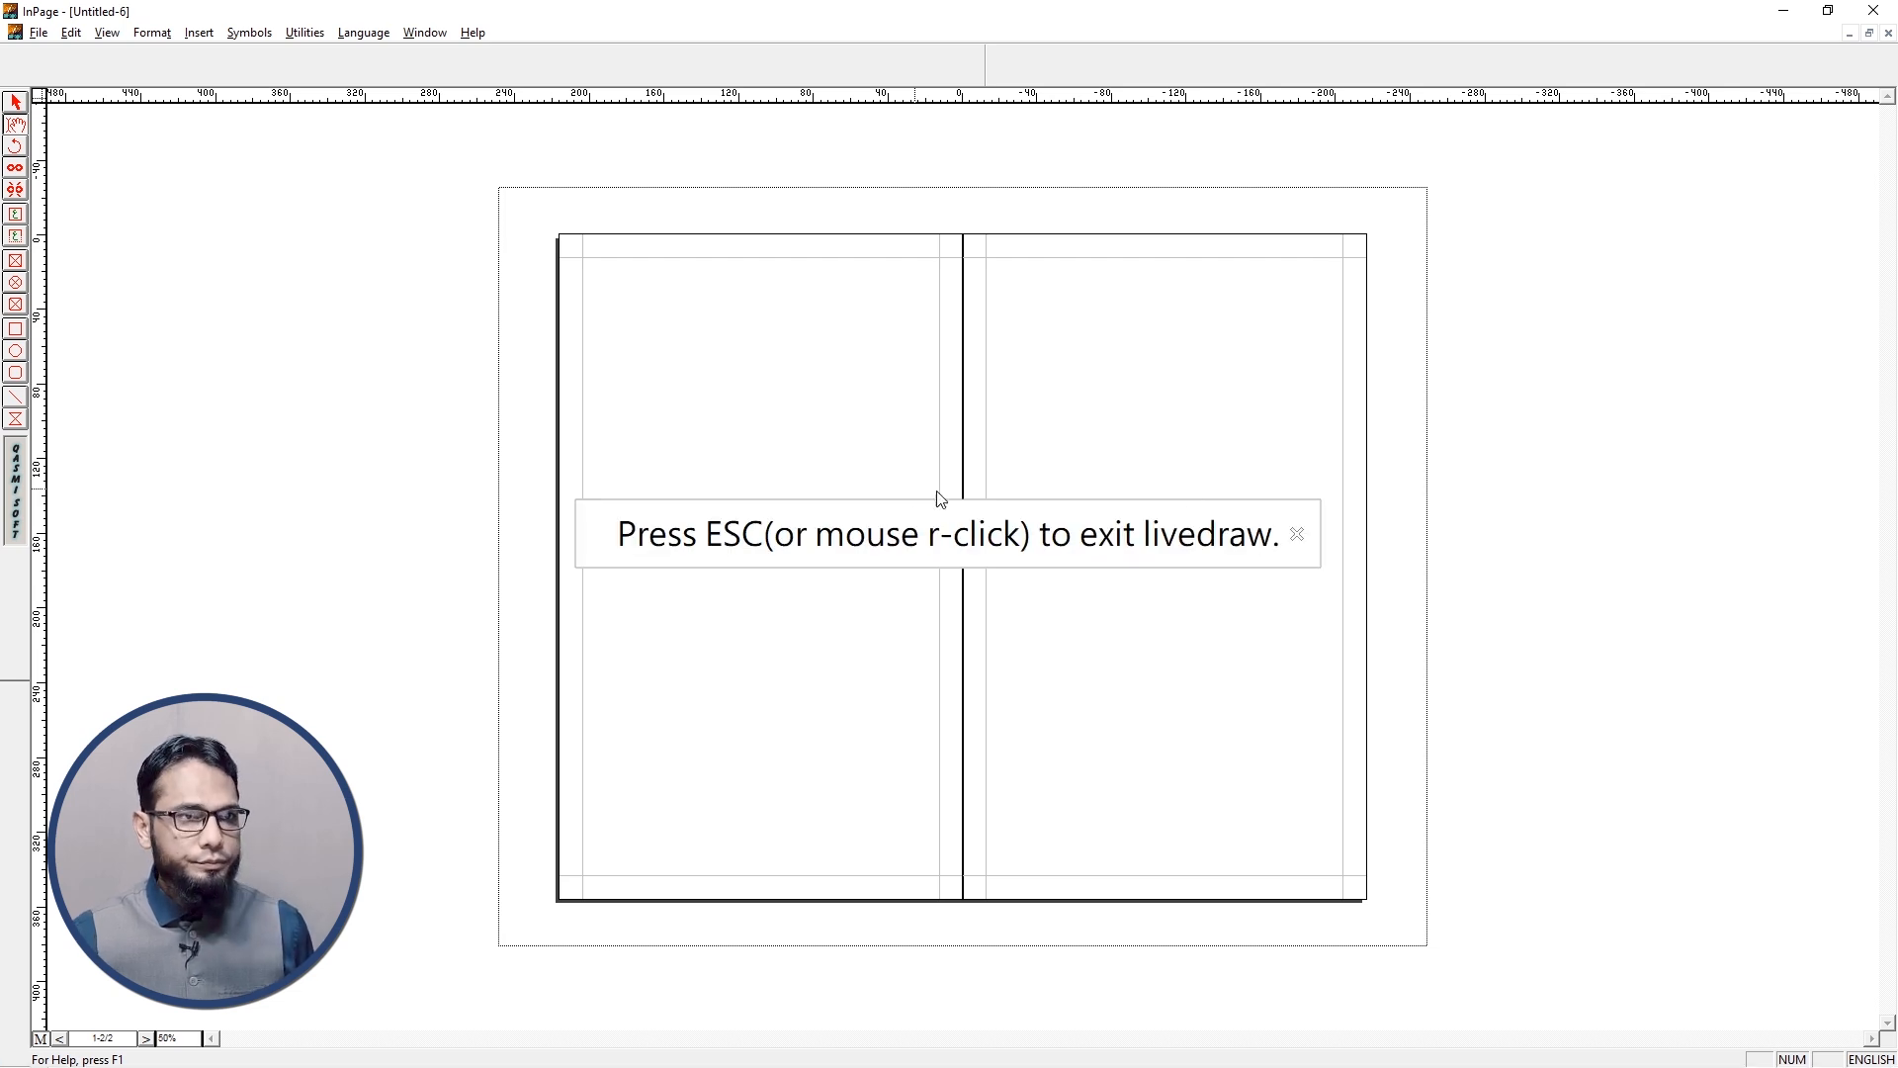
left_click(1297, 534)
left_click_drag(775, 448, 752, 589)
mouse_move(828, 408)
left_mouse_down()
mouse_move(762, 395)
mouse_move(710, 303)
mouse_move(714, 324)
left_mouse_up()
mouse_move(1087, 435)
left_mouse_down()
mouse_move(1127, 581)
mouse_move(1180, 576)
left_mouse_up()
mouse_move(1263, 356)
left_mouse_down()
mouse_move(1249, 770)
mouse_move(1173, 378)
left_mouse_up()
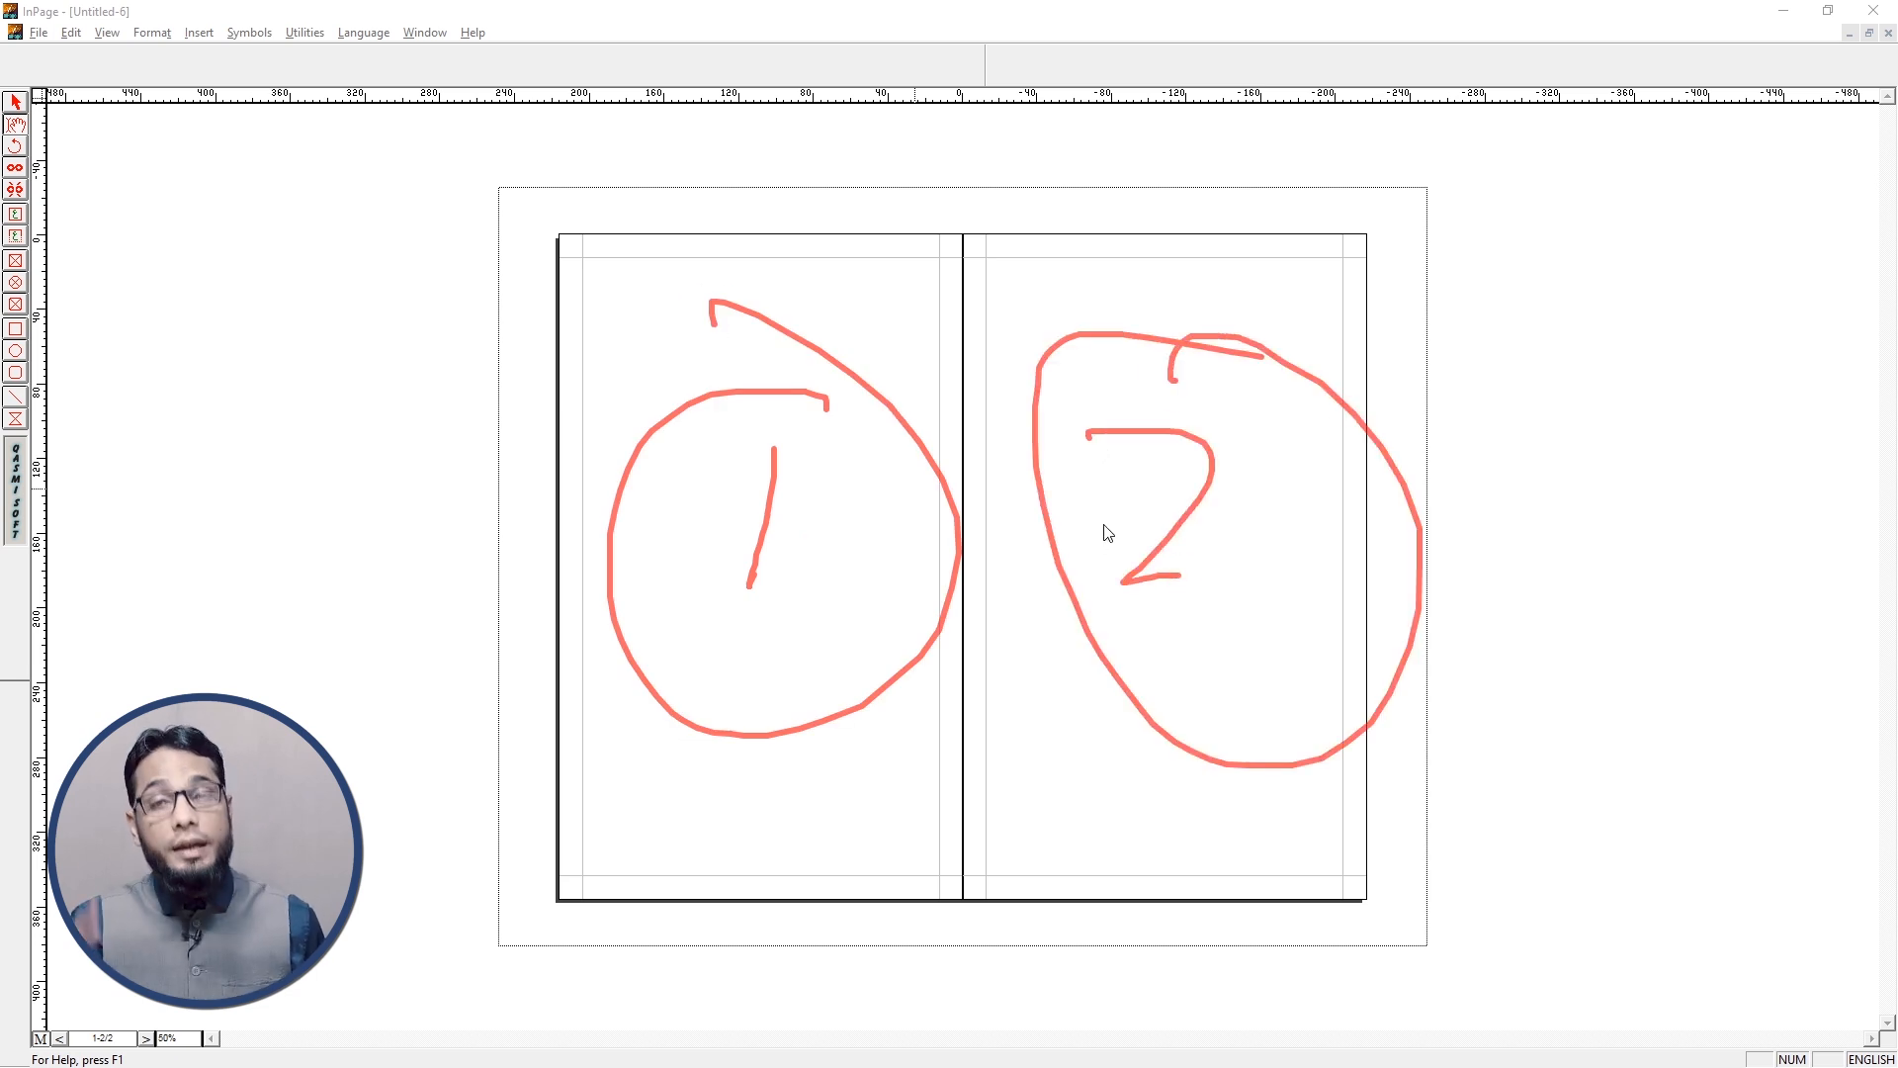
mouse_move(637, 668)
left_mouse_down()
mouse_move(757, 633)
mouse_move(844, 640)
left_mouse_up()
mouse_move(1145, 638)
left_mouse_down()
mouse_move(1159, 671)
mouse_move(1268, 645)
left_mouse_up()
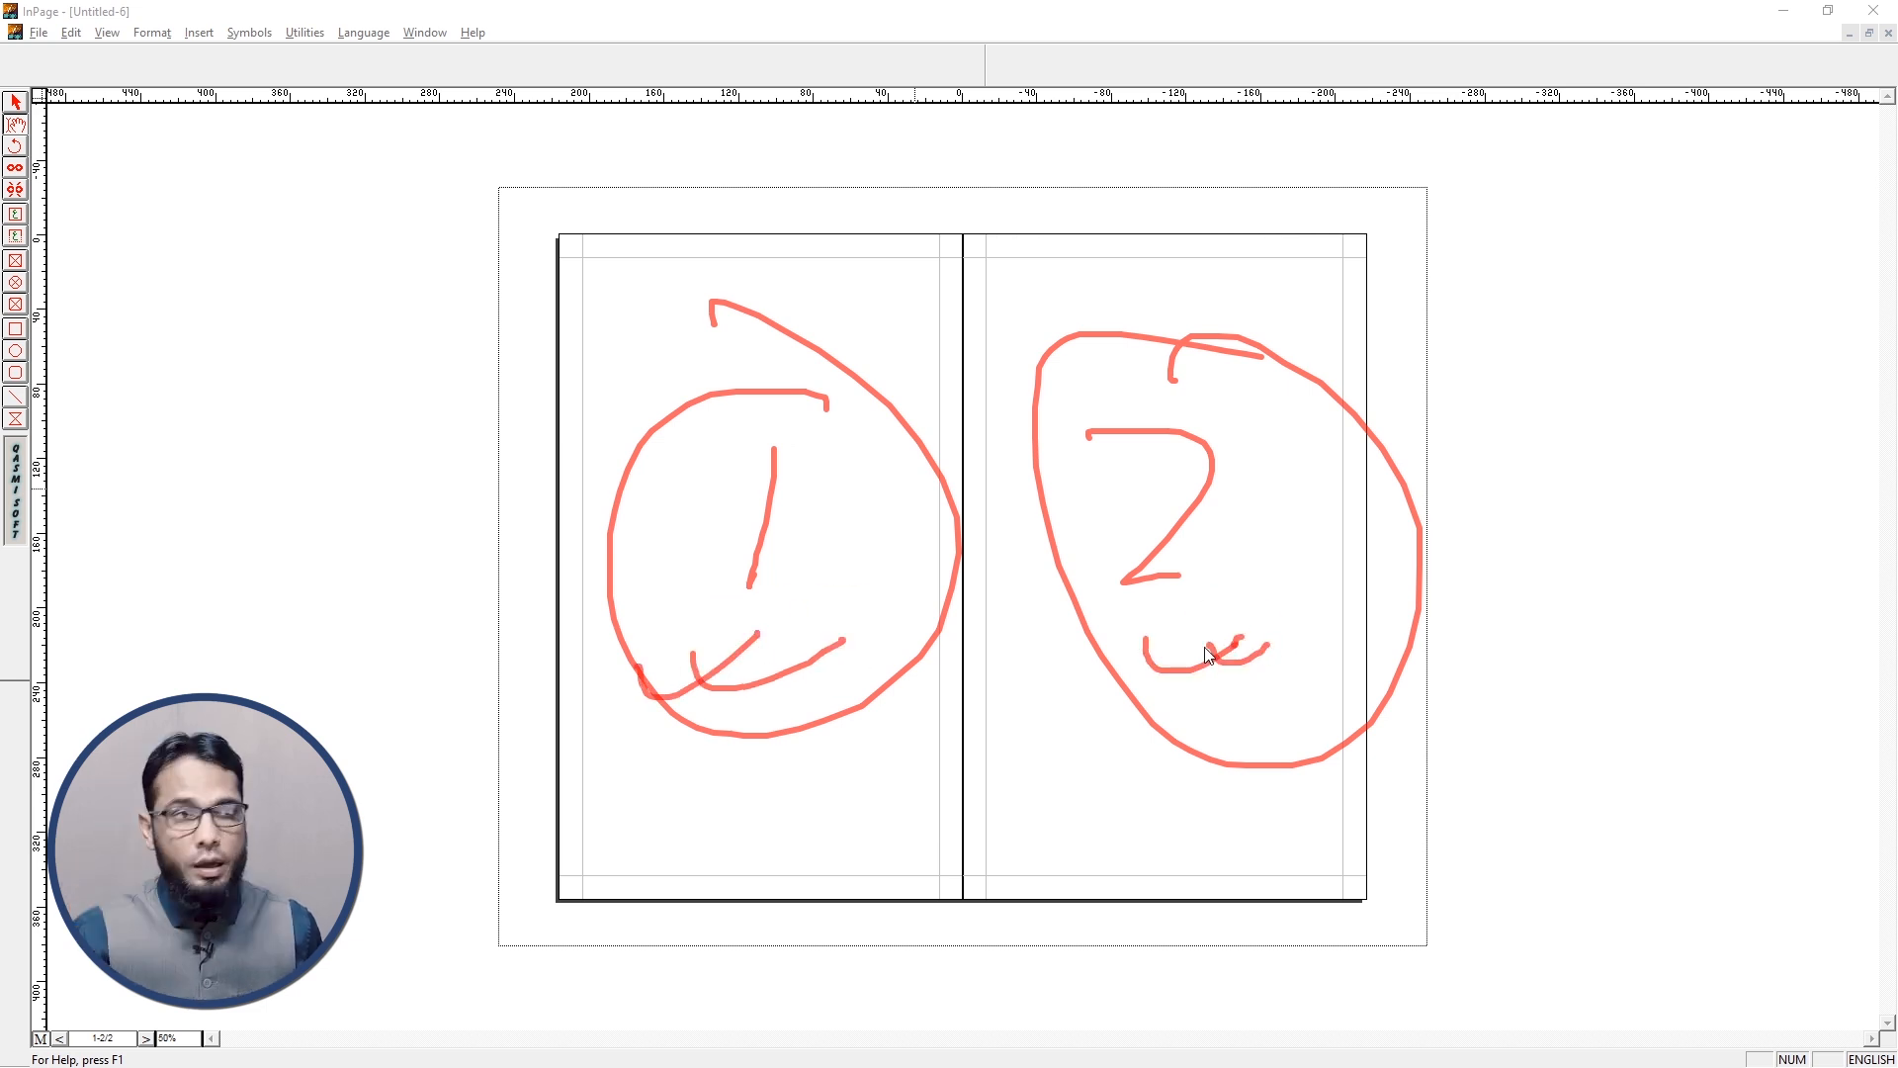
mouse_move(1075, 722)
left_mouse_down()
mouse_move(1072, 755)
mouse_move(1085, 728)
left_mouse_up()
mouse_move(623, 760)
left_mouse_down()
mouse_move(644, 834)
mouse_move(784, 837)
mouse_move(819, 808)
left_mouse_up()
left_click_drag(682, 479, 883, 376)
mouse_move(1113, 462)
left_mouse_down()
mouse_move(1123, 500)
mouse_move(1473, 418)
left_mouse_up()
key("Escape")
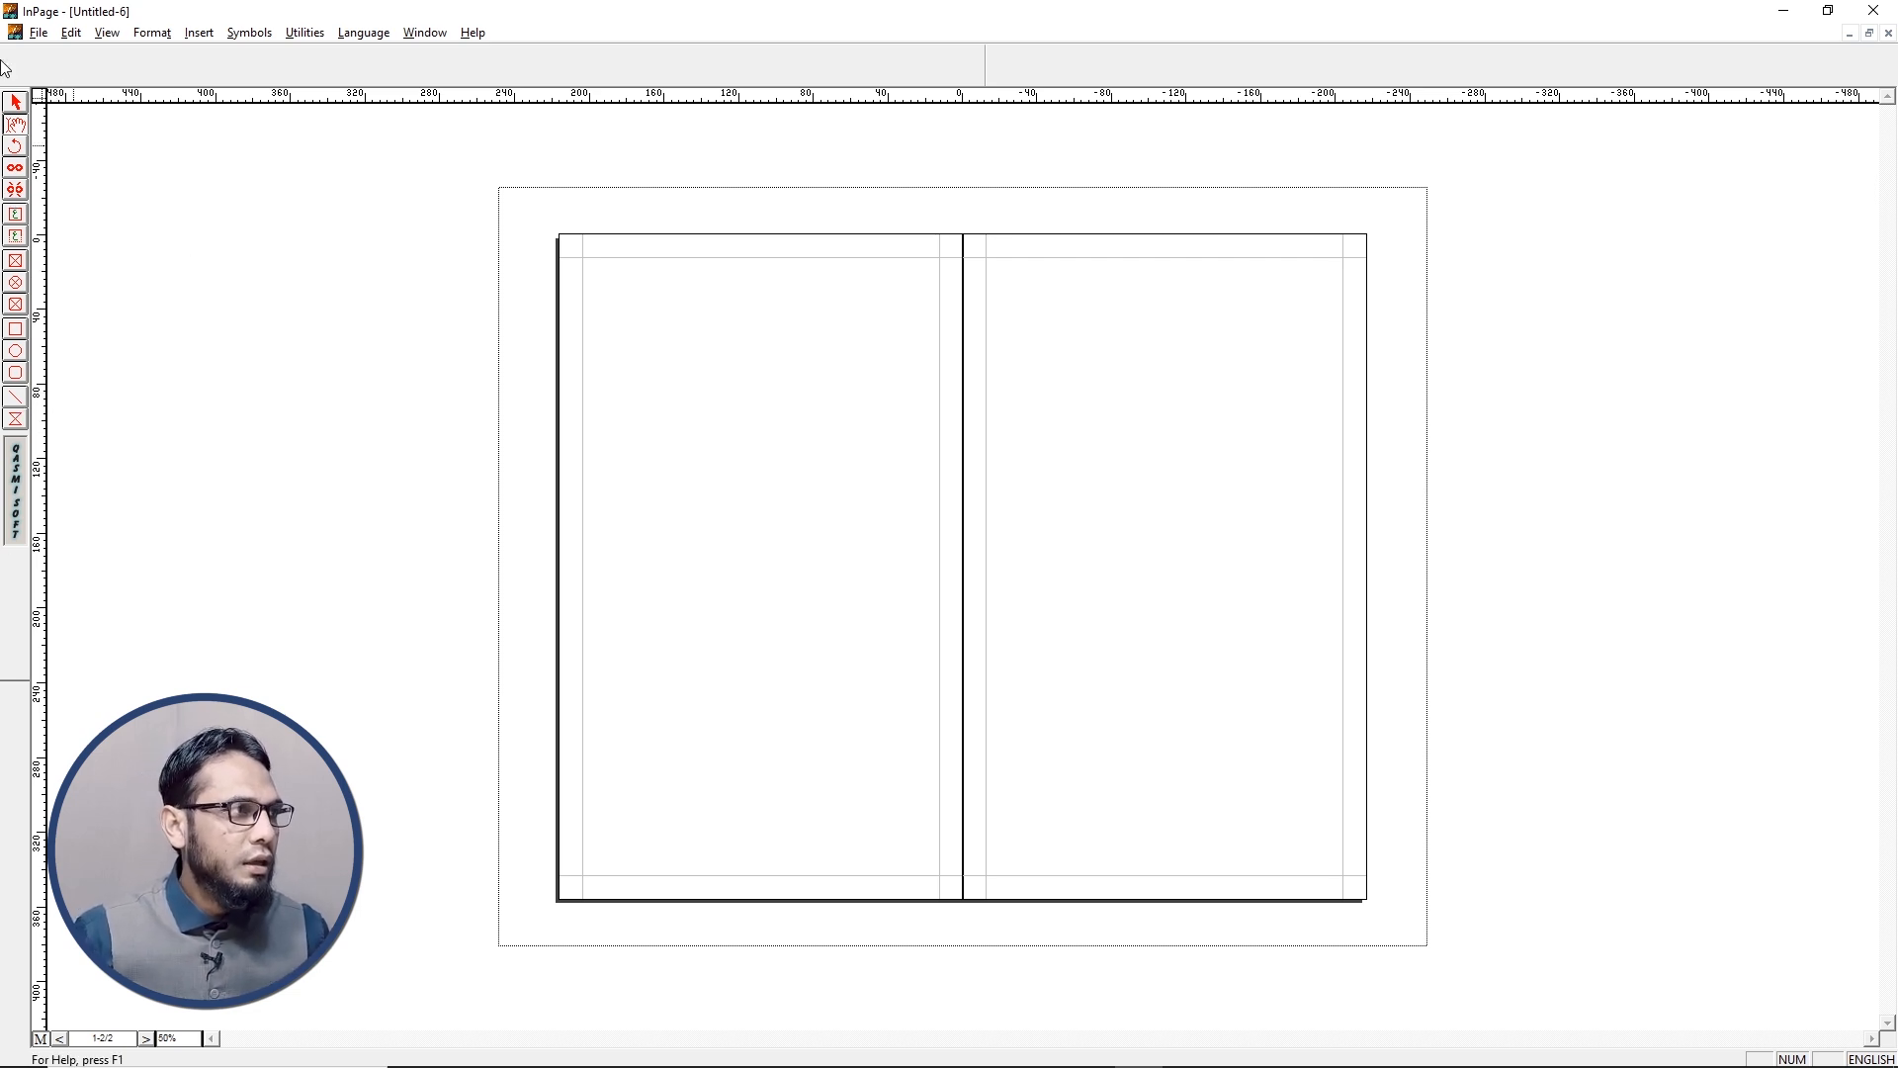
Select the left master page's text frame and place a horizontal and a vertical guide through its centre
left_click(15, 103)
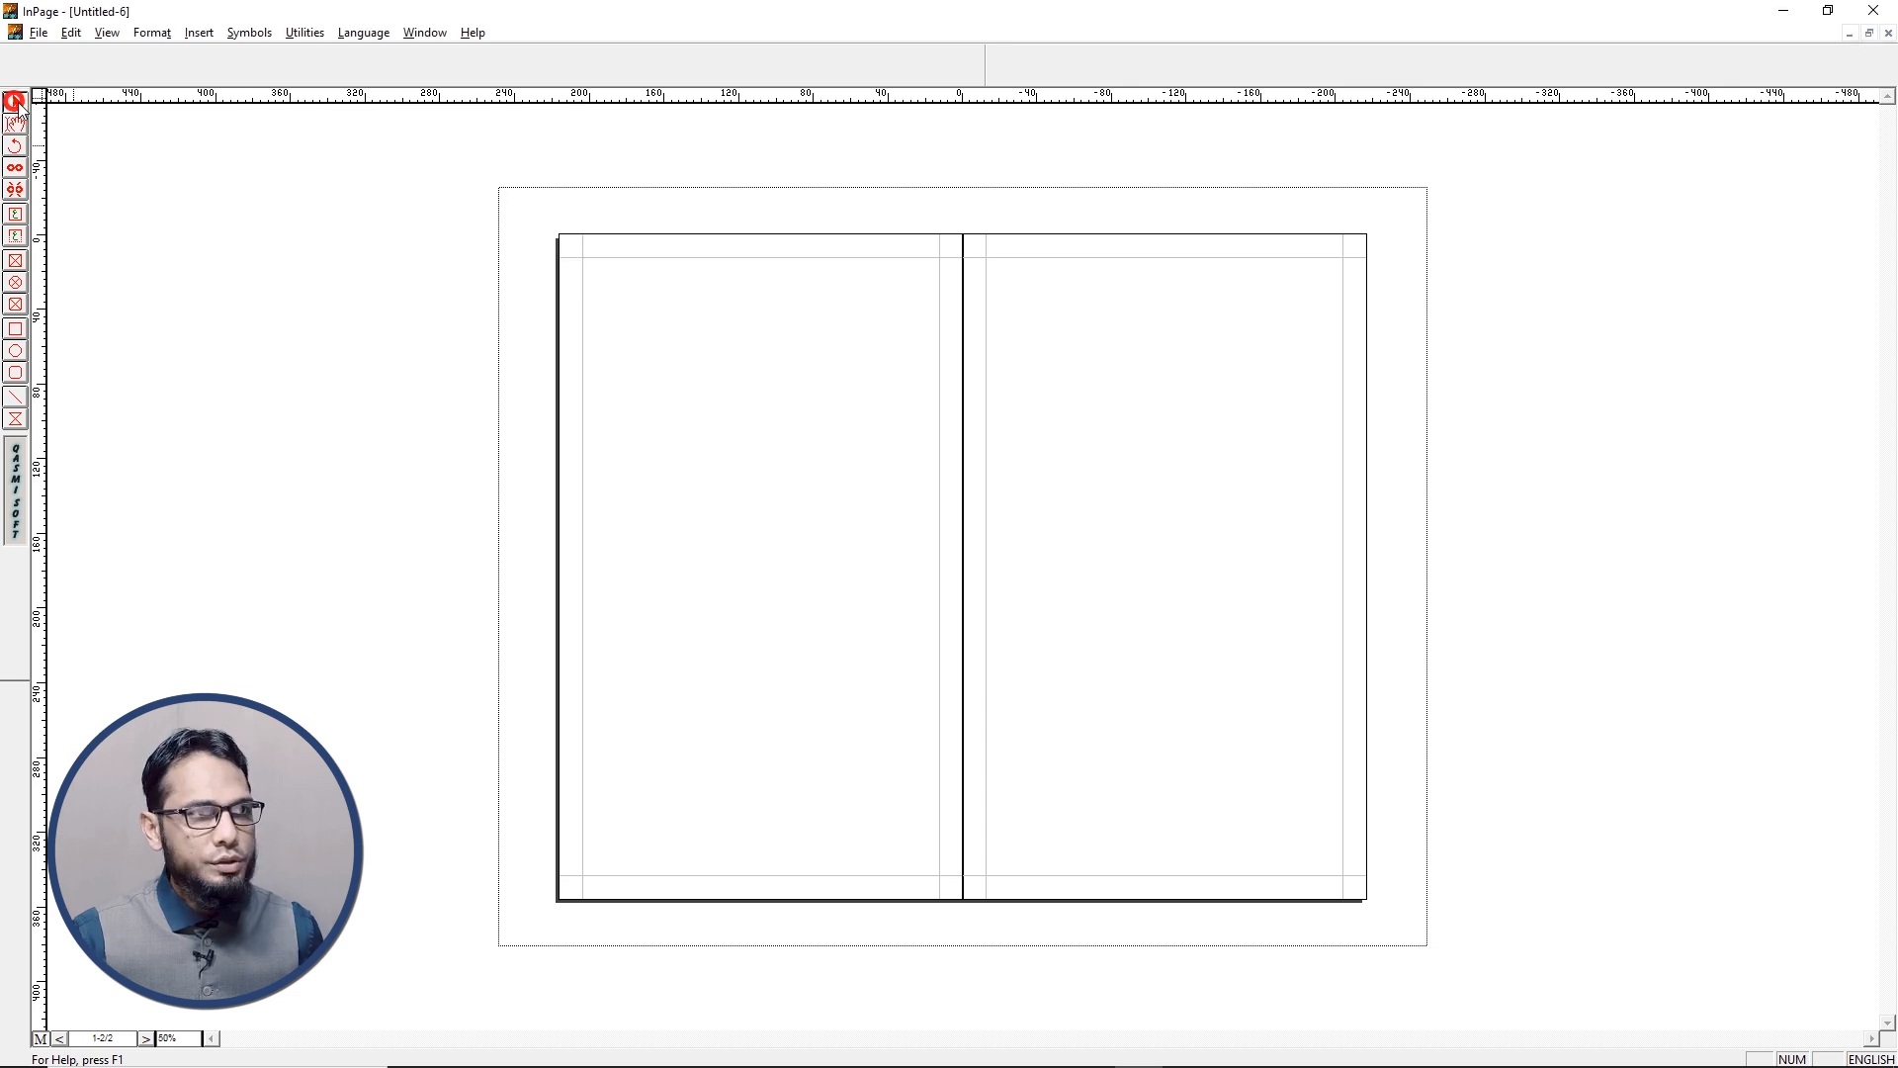
left_click(1113, 353)
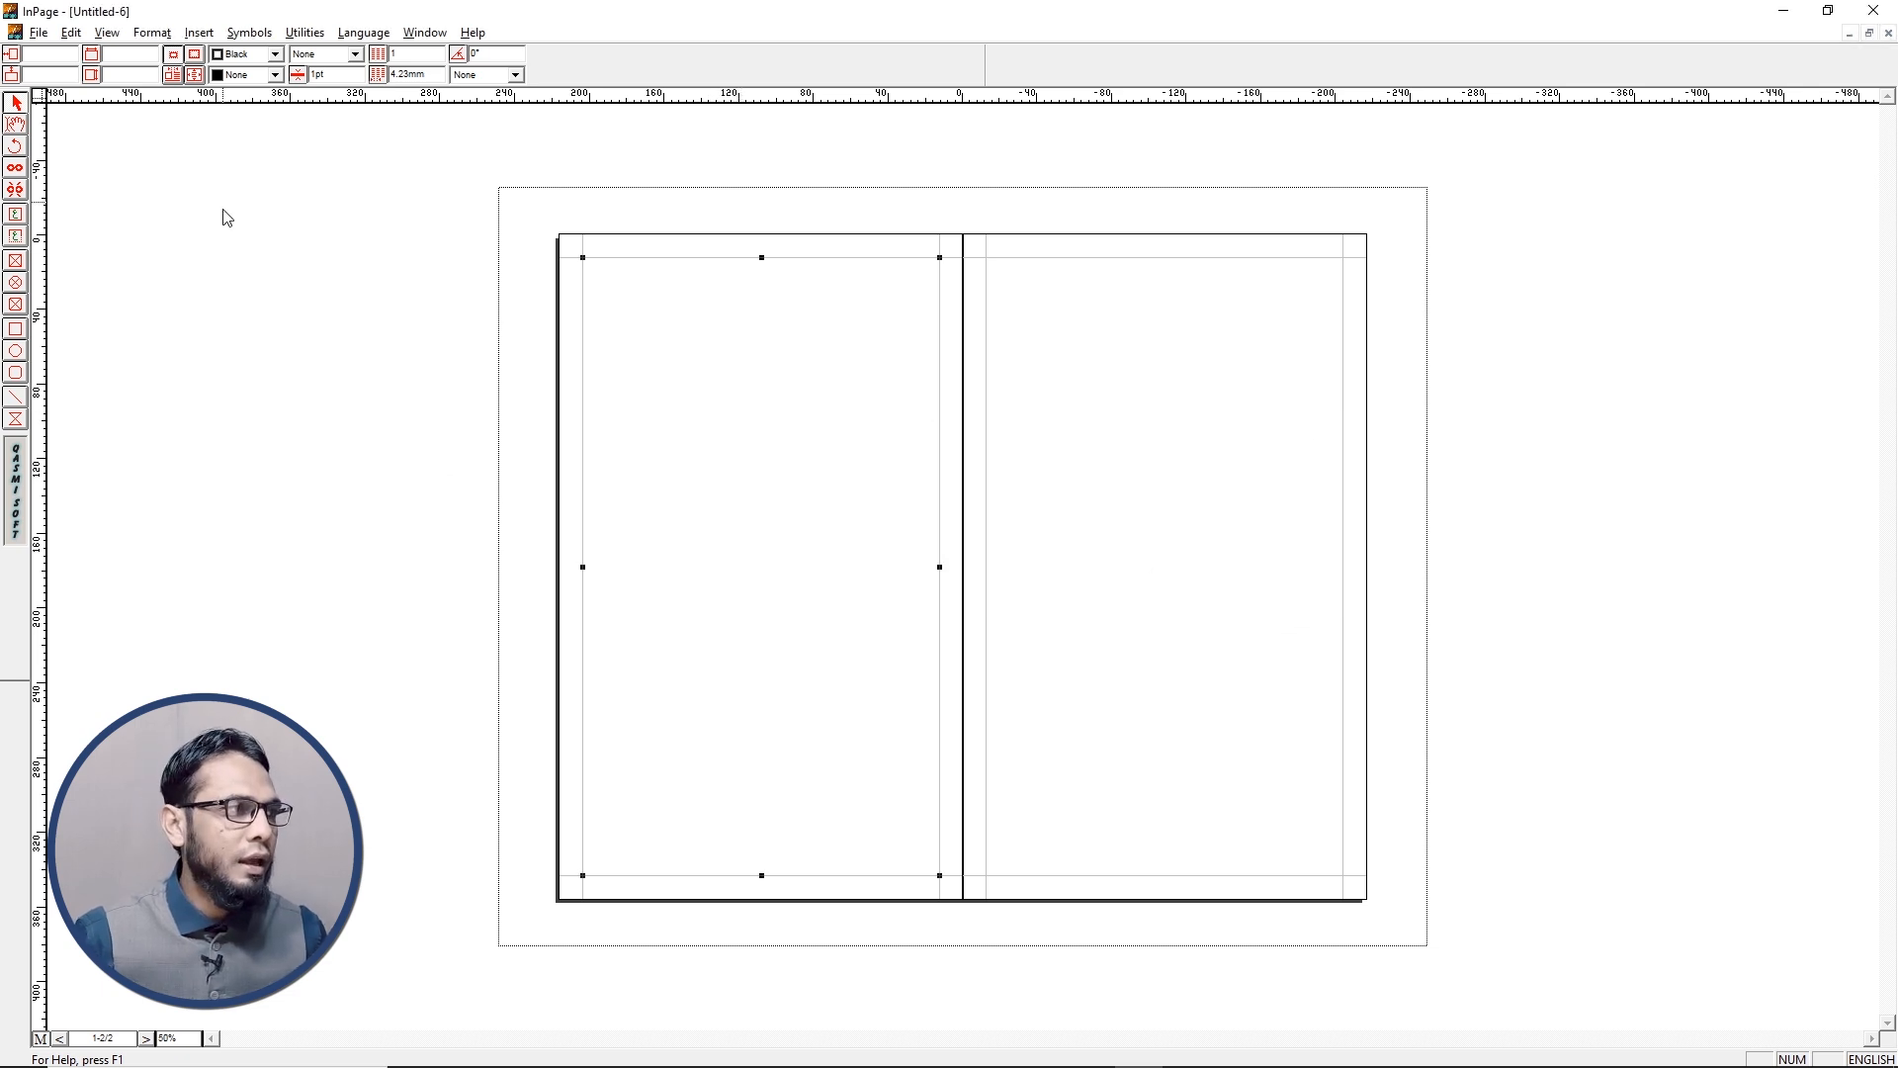
left_click_drag(44, 406, 760, 428)
left_click_drag(741, 99, 753, 567)
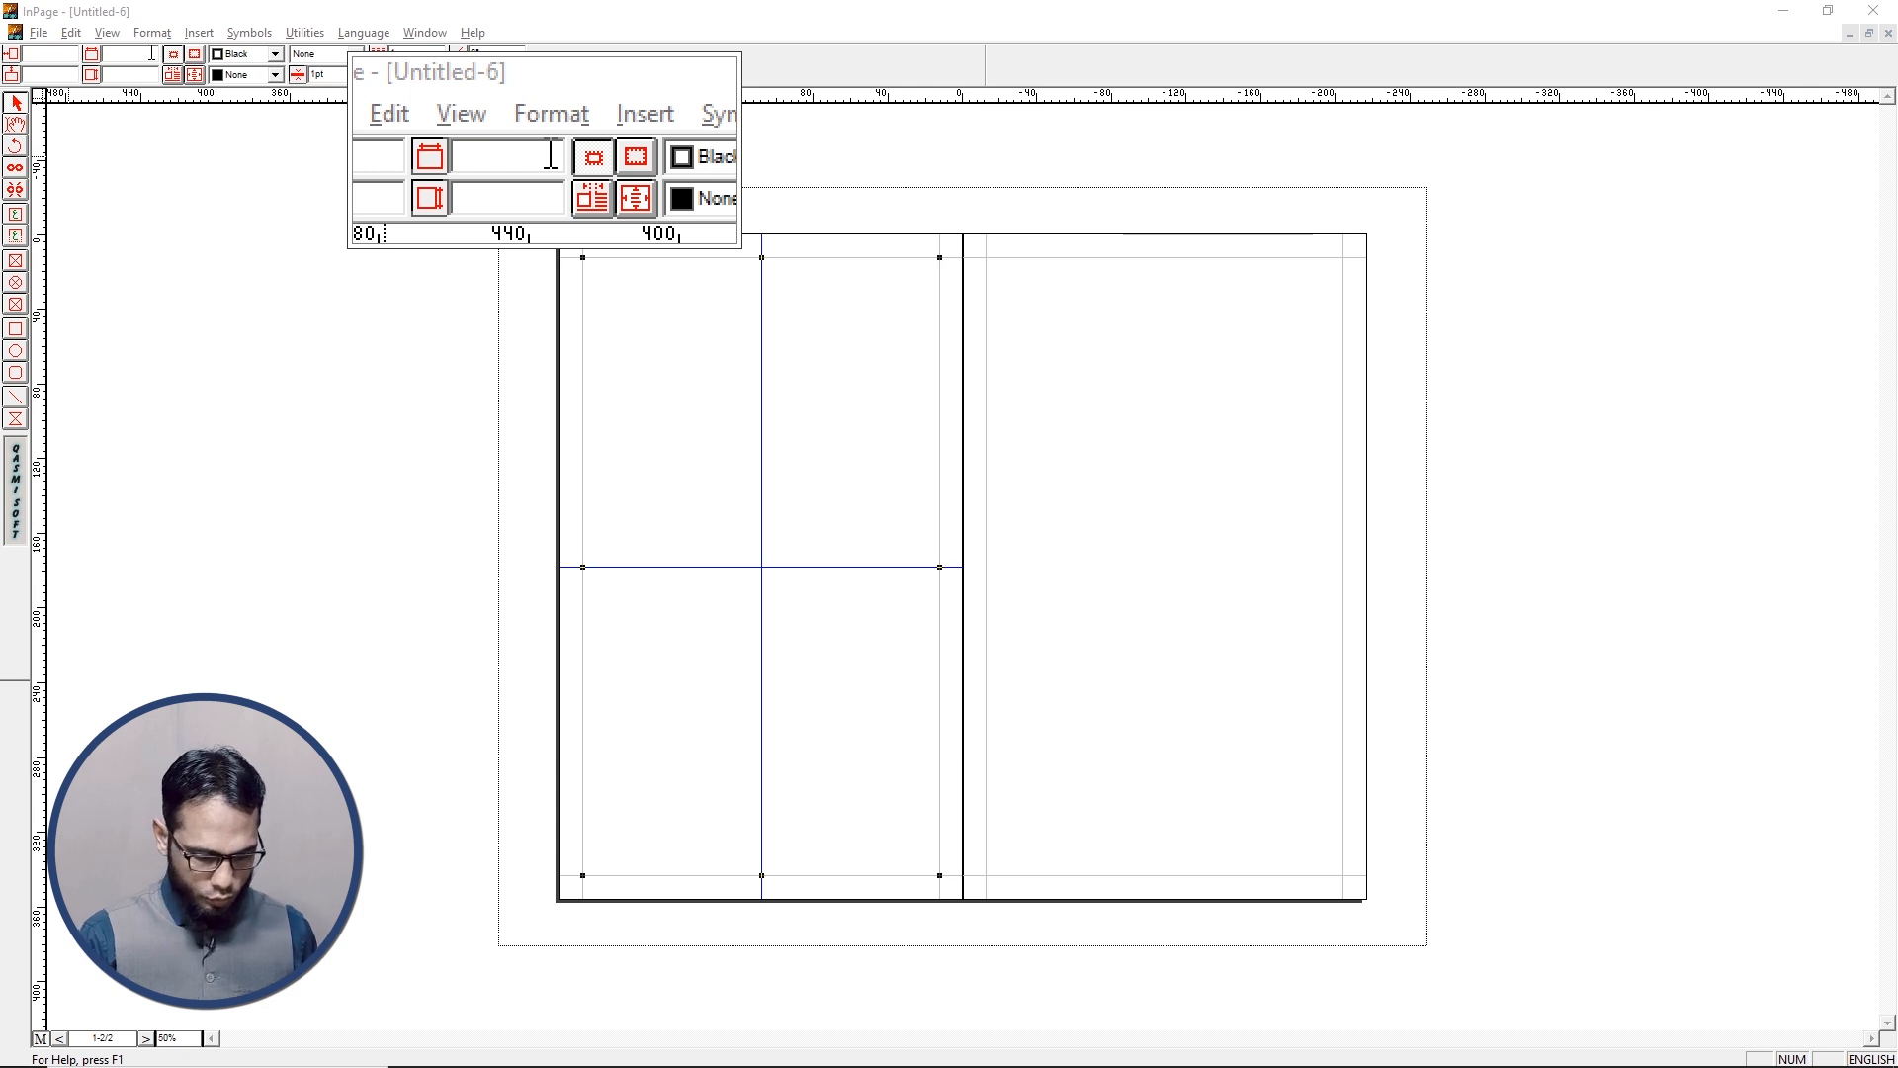
Set the left master page's text frame to 6" wide and 8" high
left_click(118, 55)
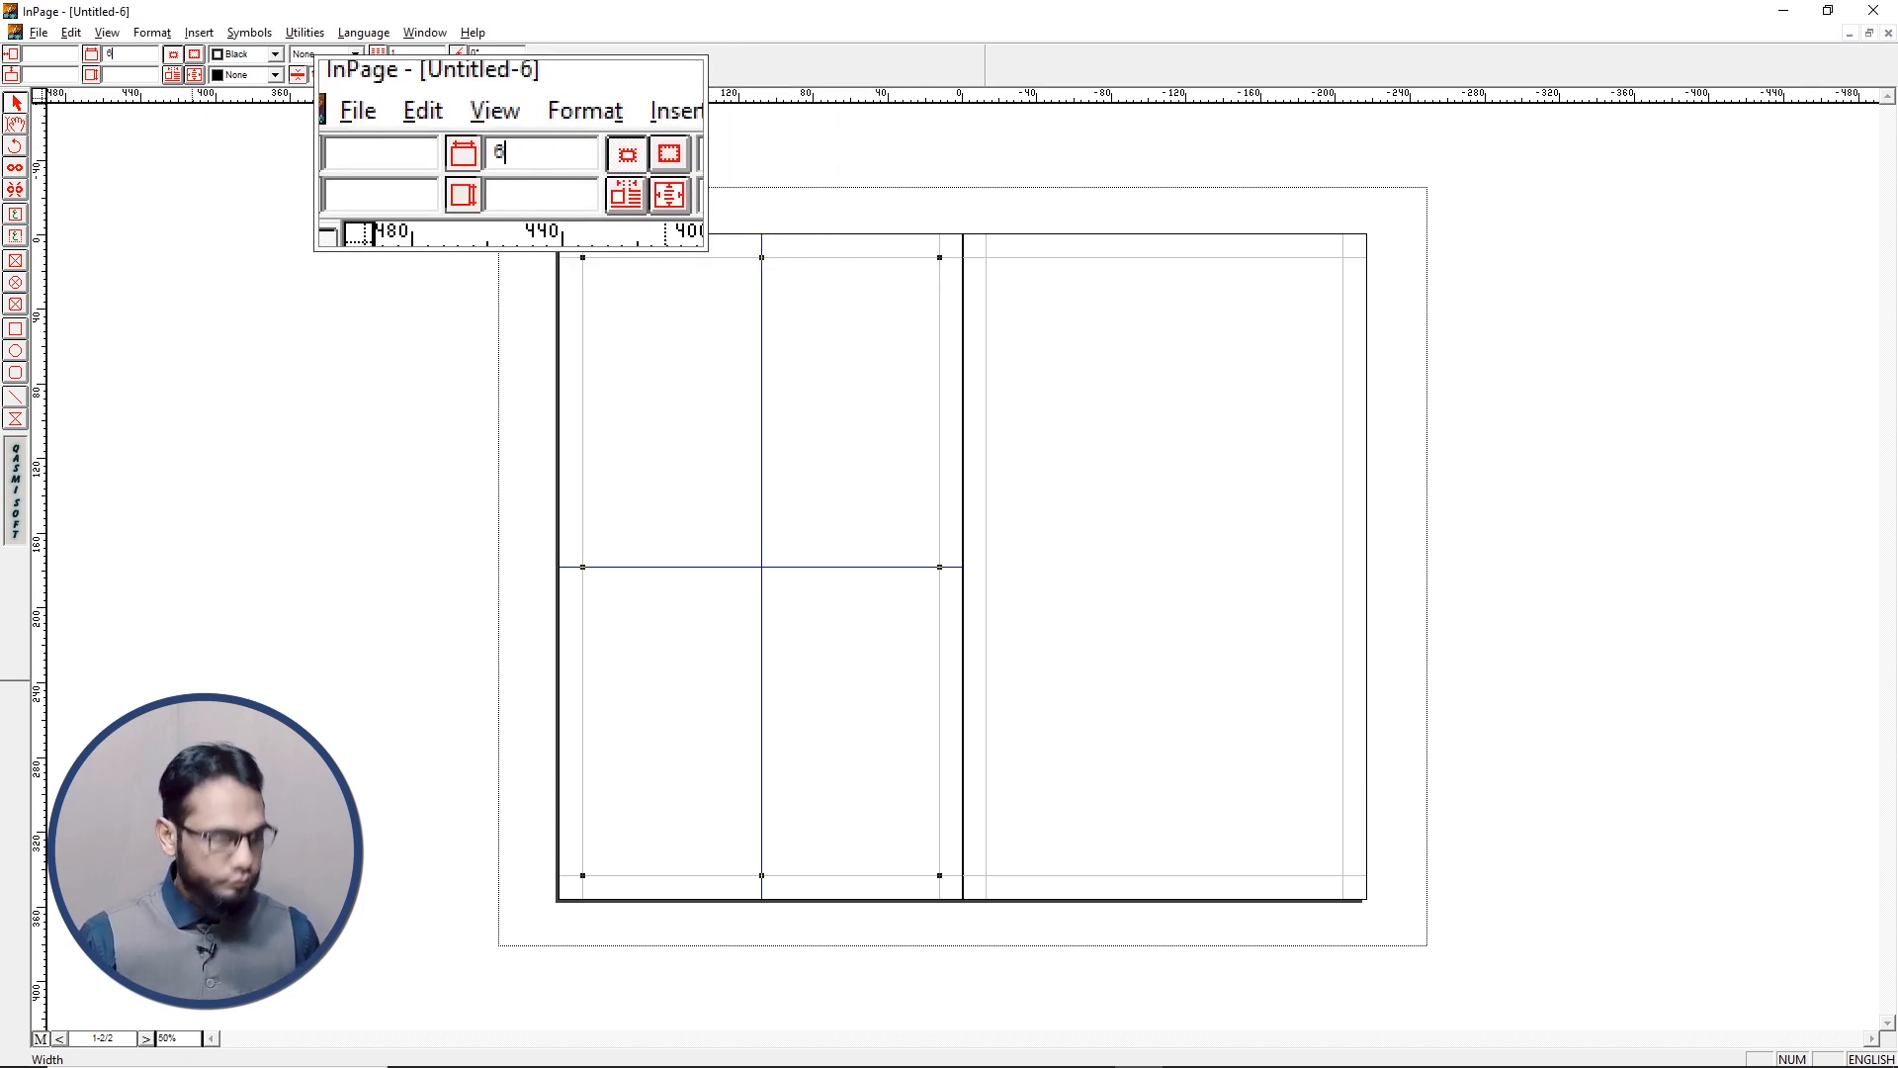
left_click(128, 74)
type("8")
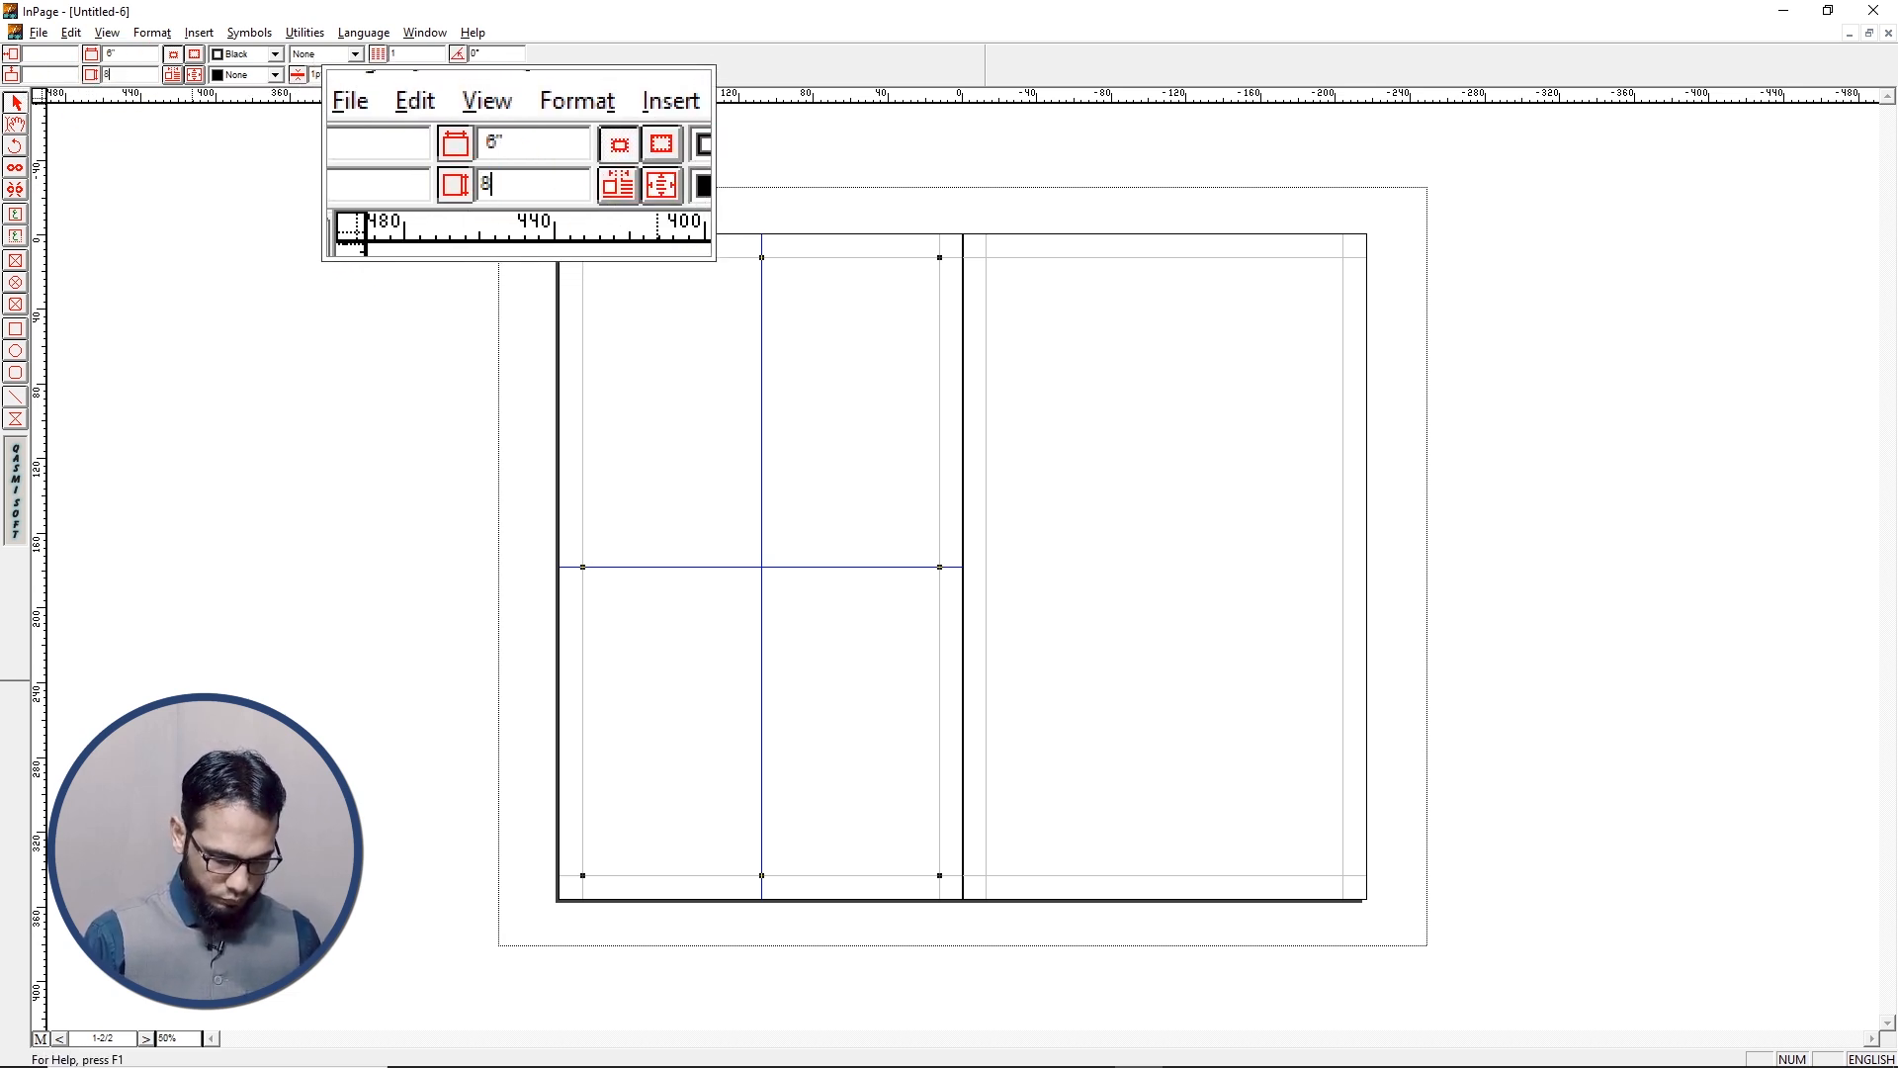
key("Return")
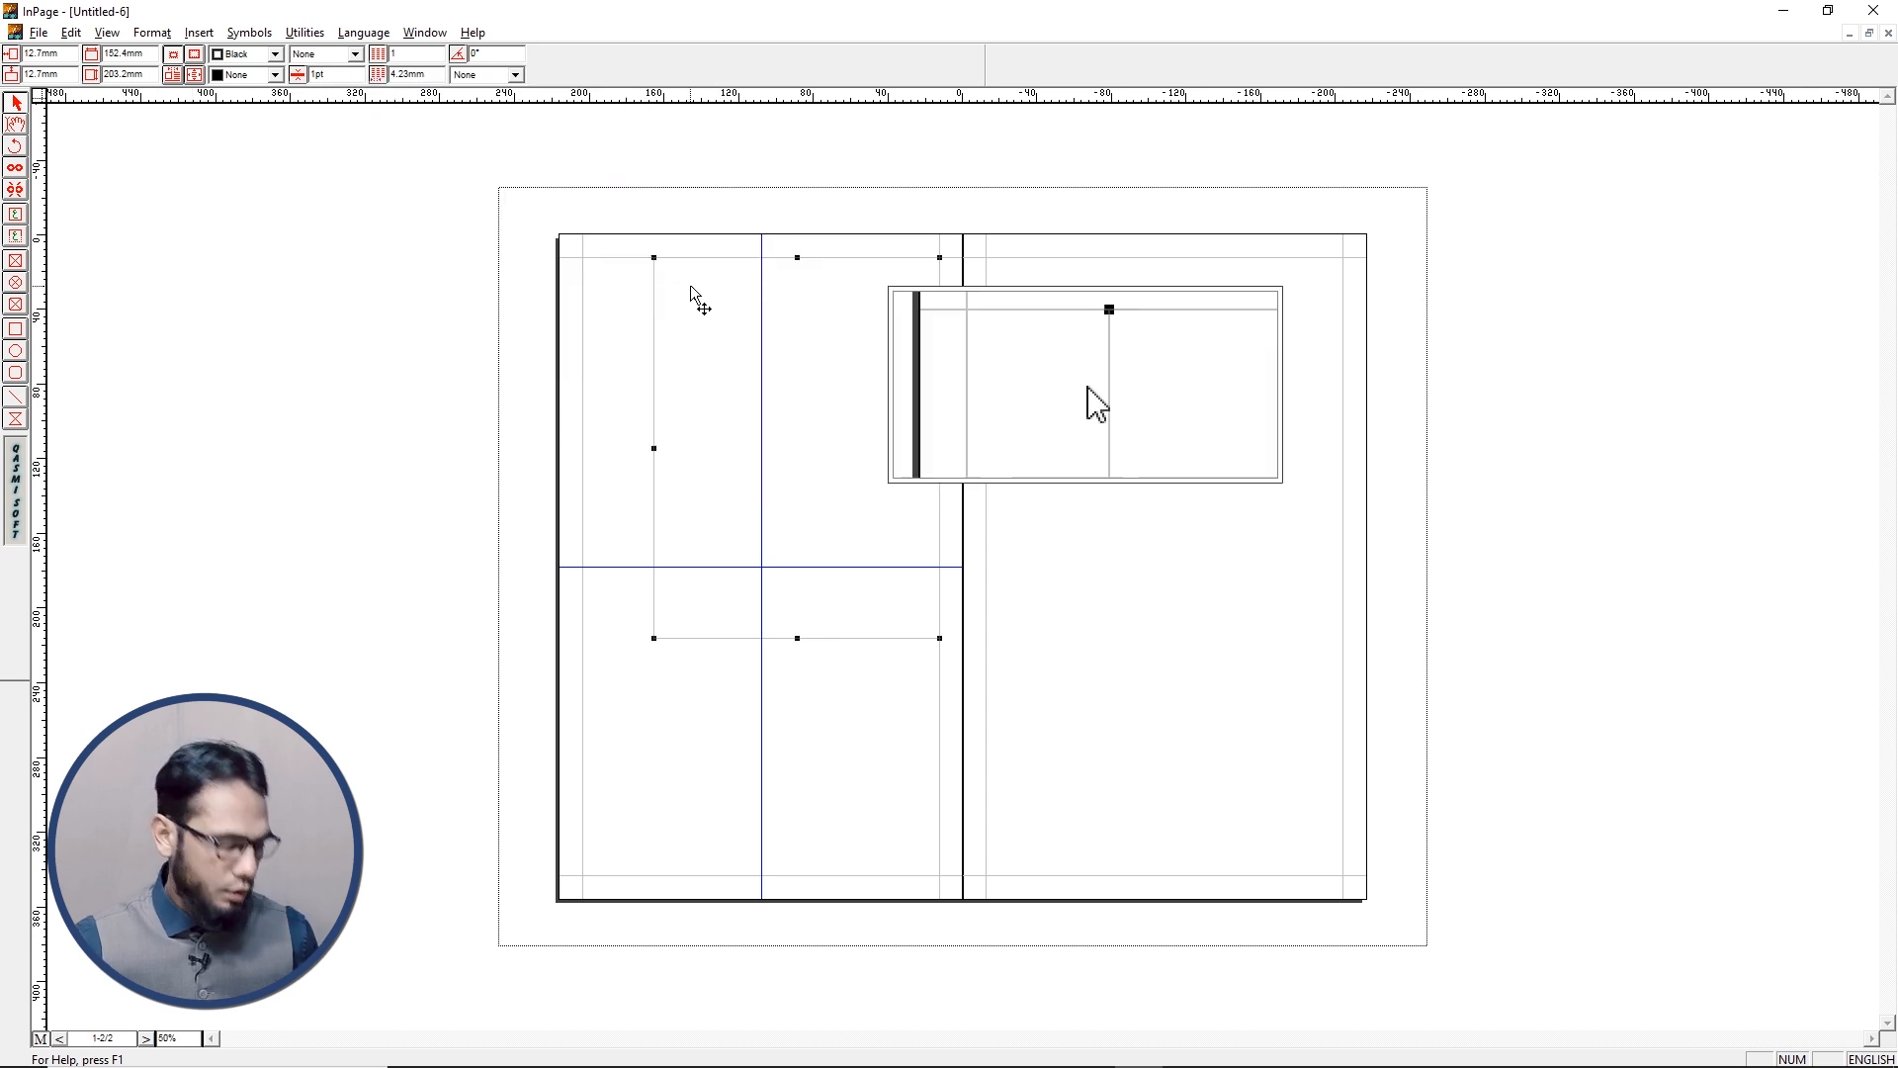
Move the resized text frame down and to the left until it is centred on the two guides
left_click_drag(714, 325, 700, 411)
key("Down")
key("Down")
key("Down")
key("Down")
key("Down")
key("Down")
key("Down")
key("Down")
key("Down")
key("Down")
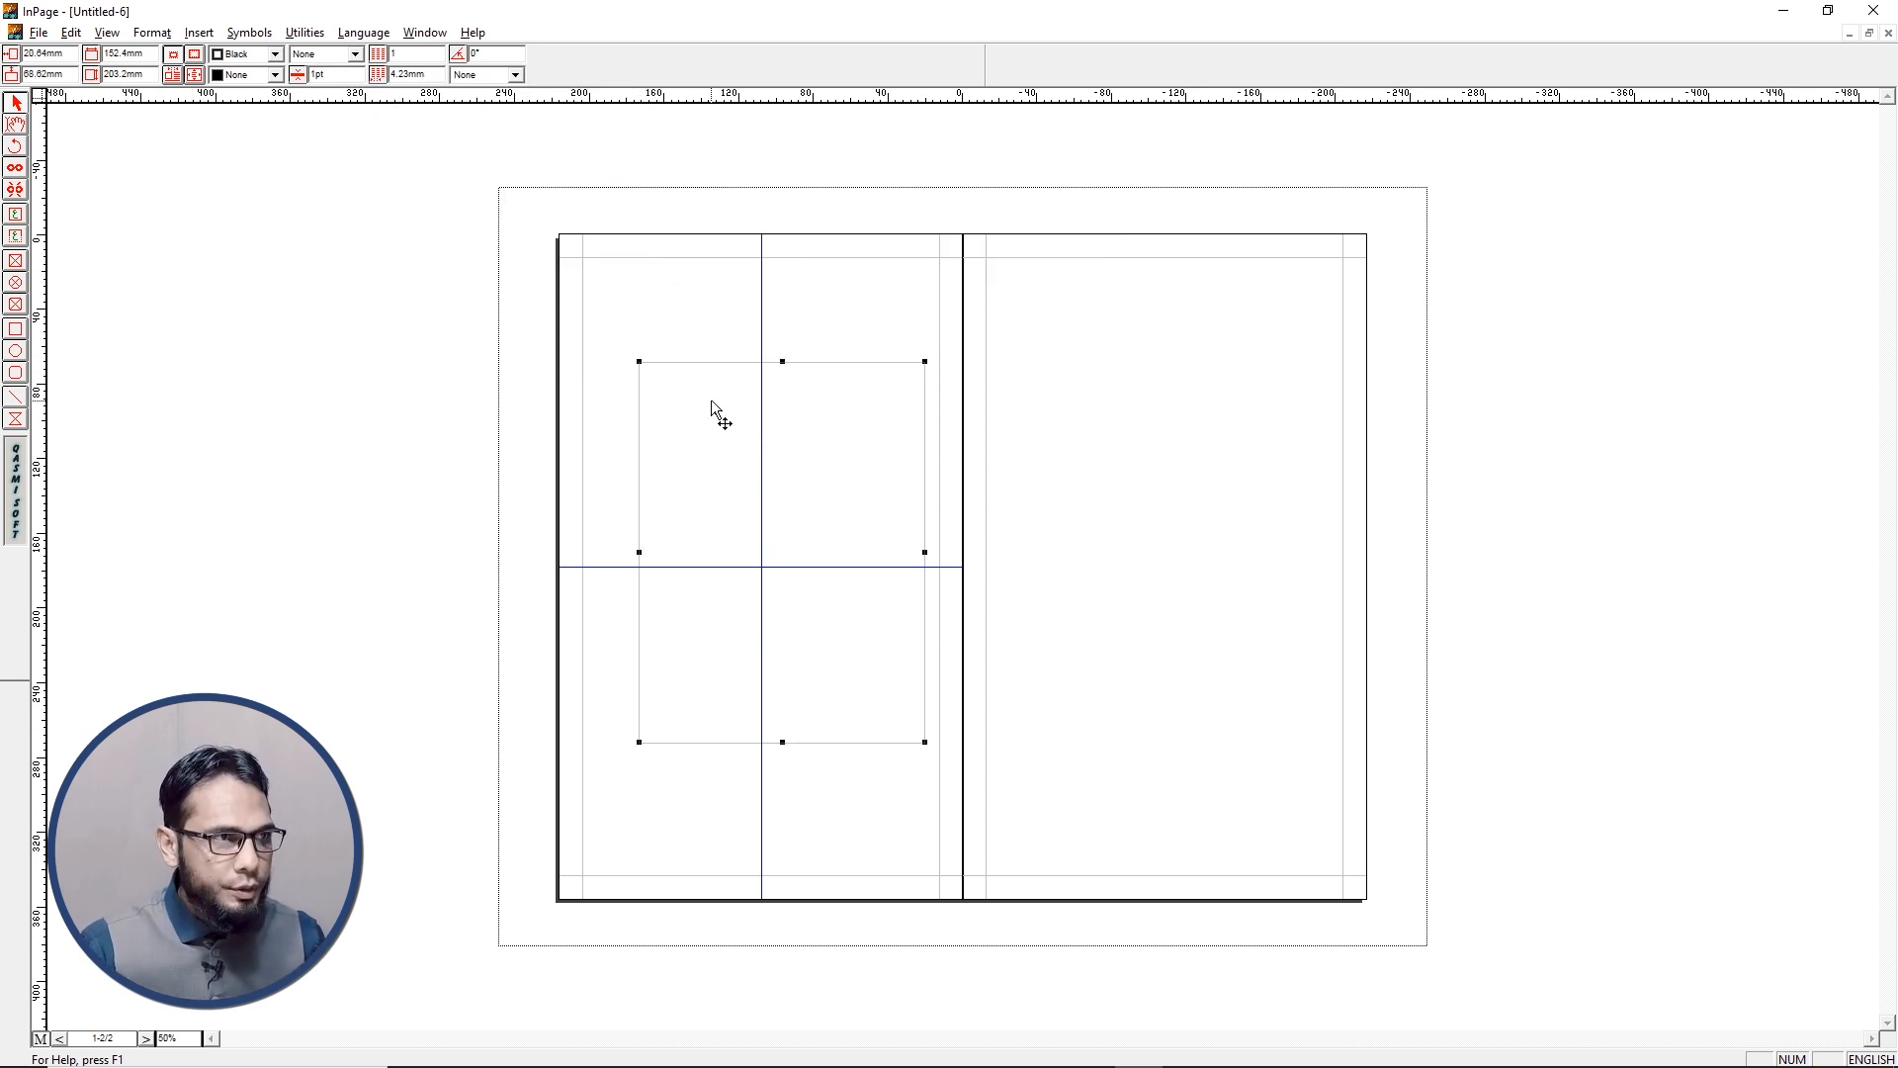
key("Left")
key("Left")
key("Left")
key("Left")
key("Left")
key("Left")
key("Left")
key("Left")
key("Left")
key("Left")
key("Left")
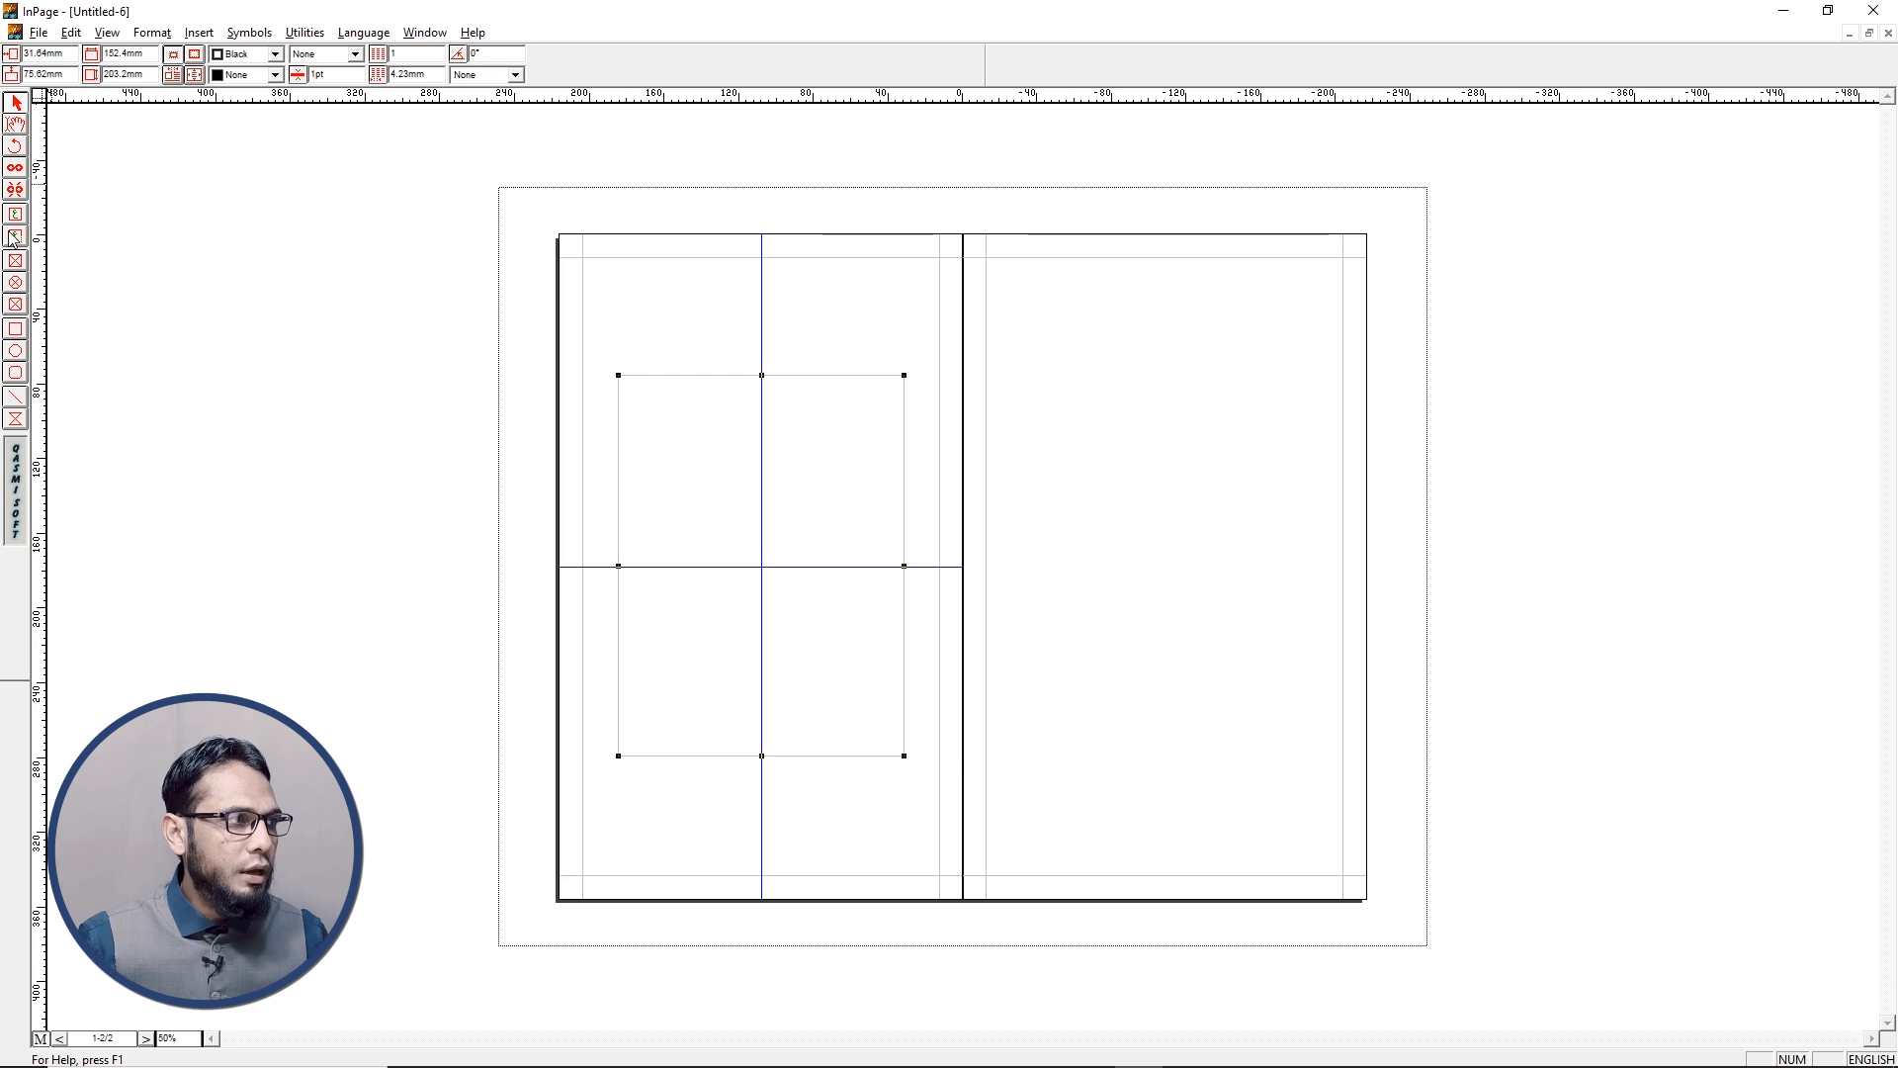
Draw a horizontal line about 153 mm long along the top edge of the left page's text frame
left_click(15, 396)
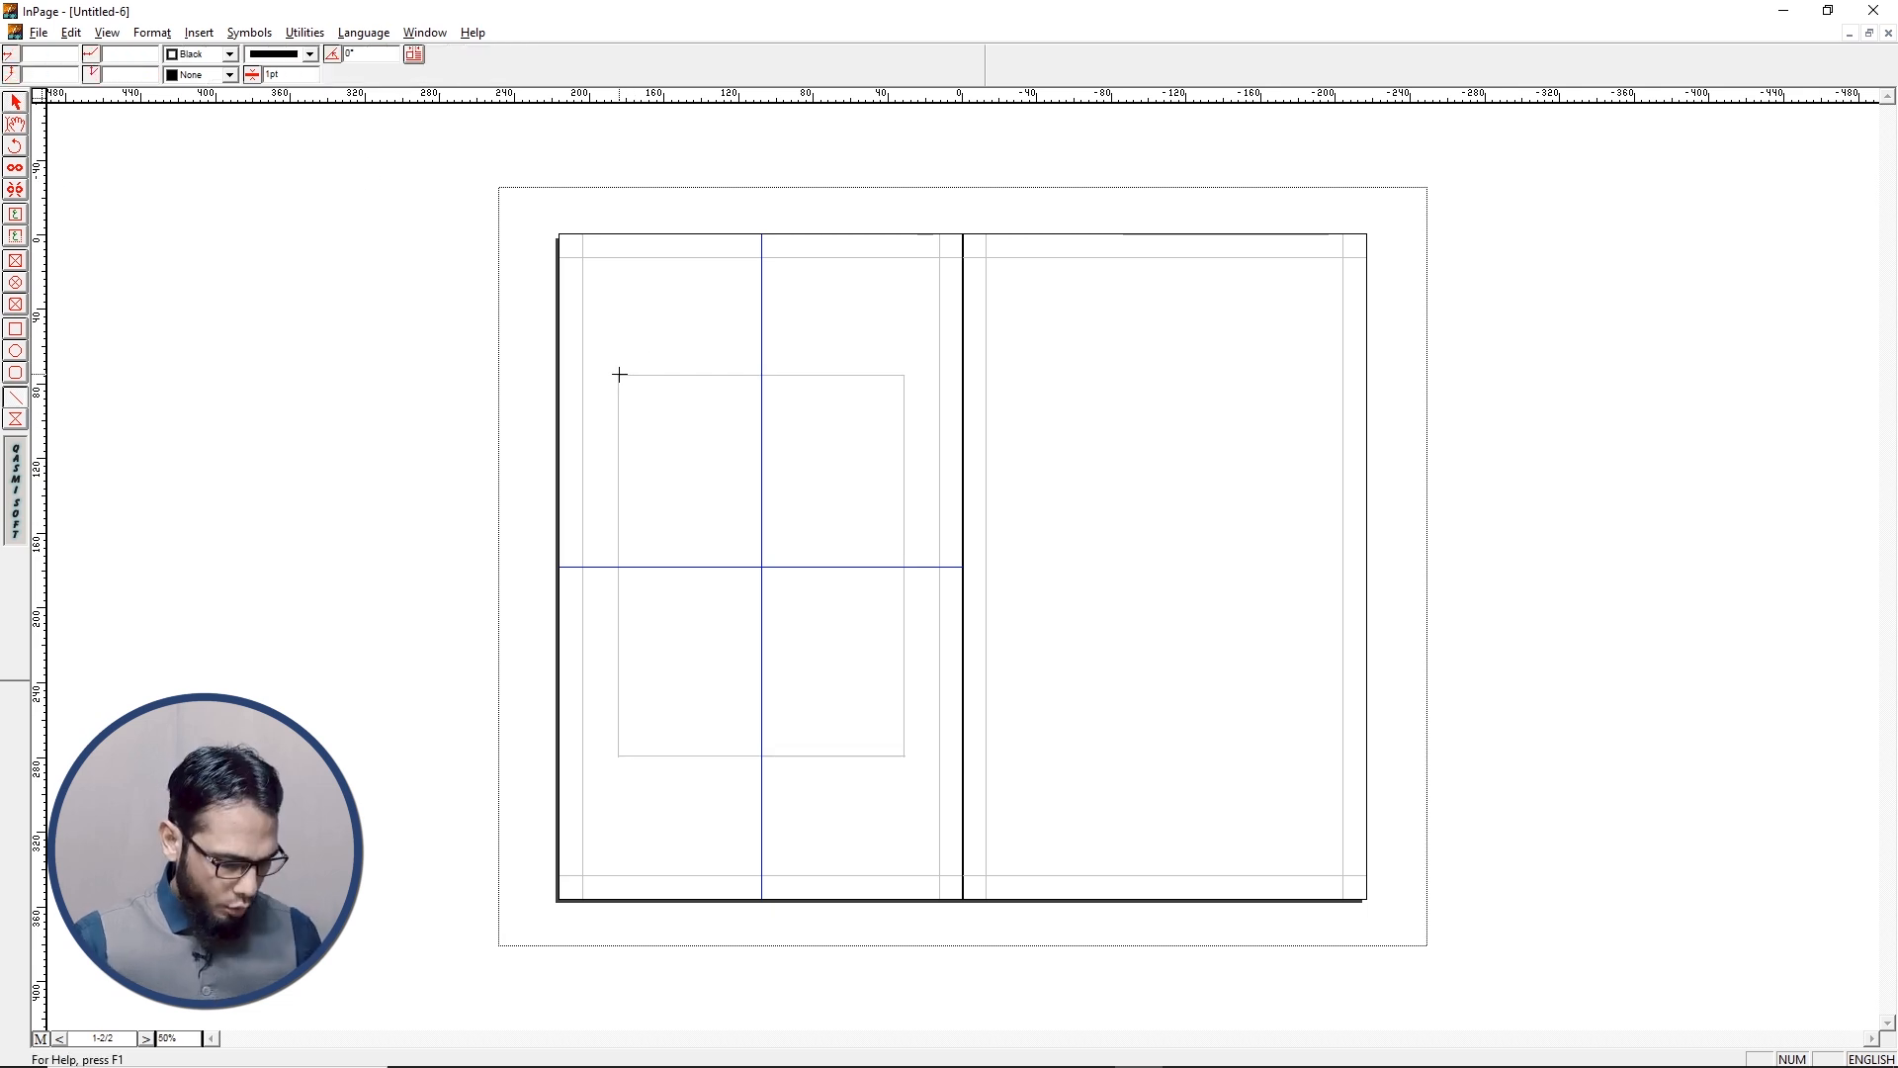
key("ctrl+2")
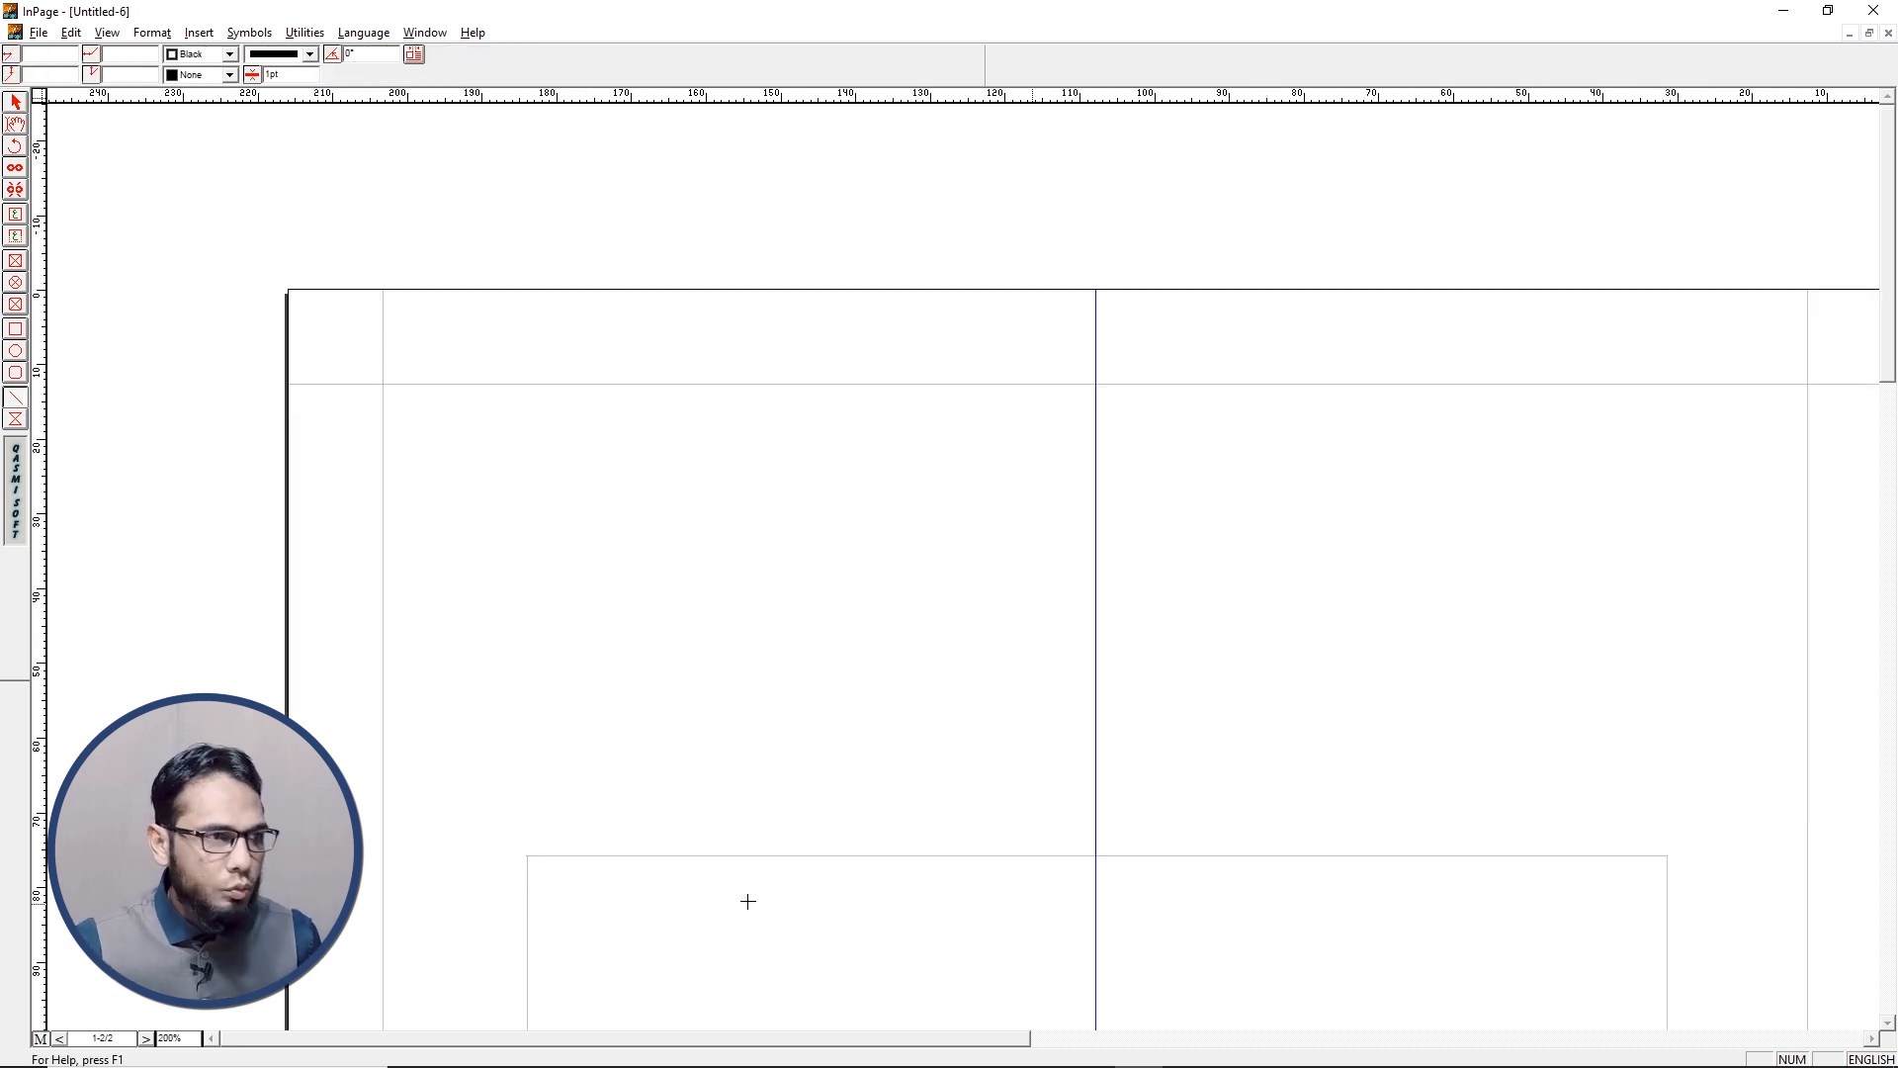
left_click_drag(544, 853, 1666, 890)
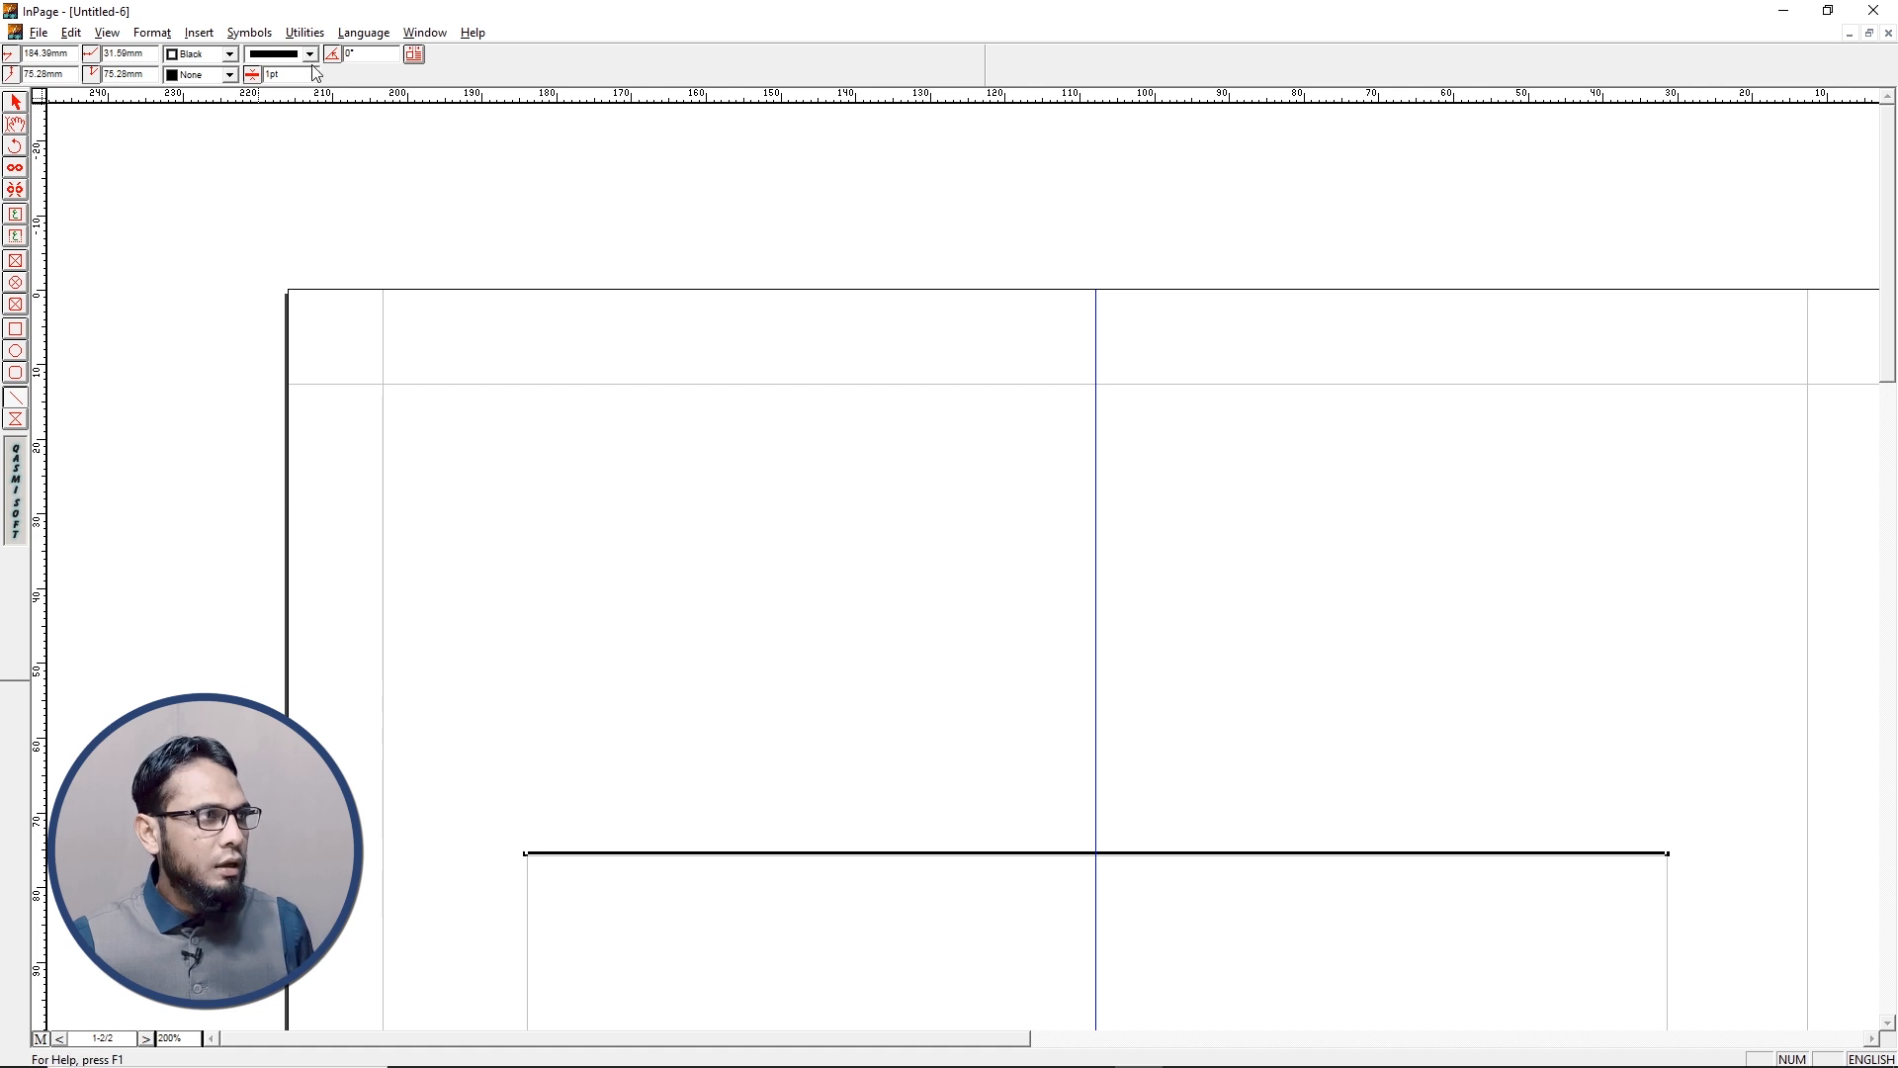
Set the line along the left page frame's top edge to 3 pt with the double-line border pattern
left_click(252, 74)
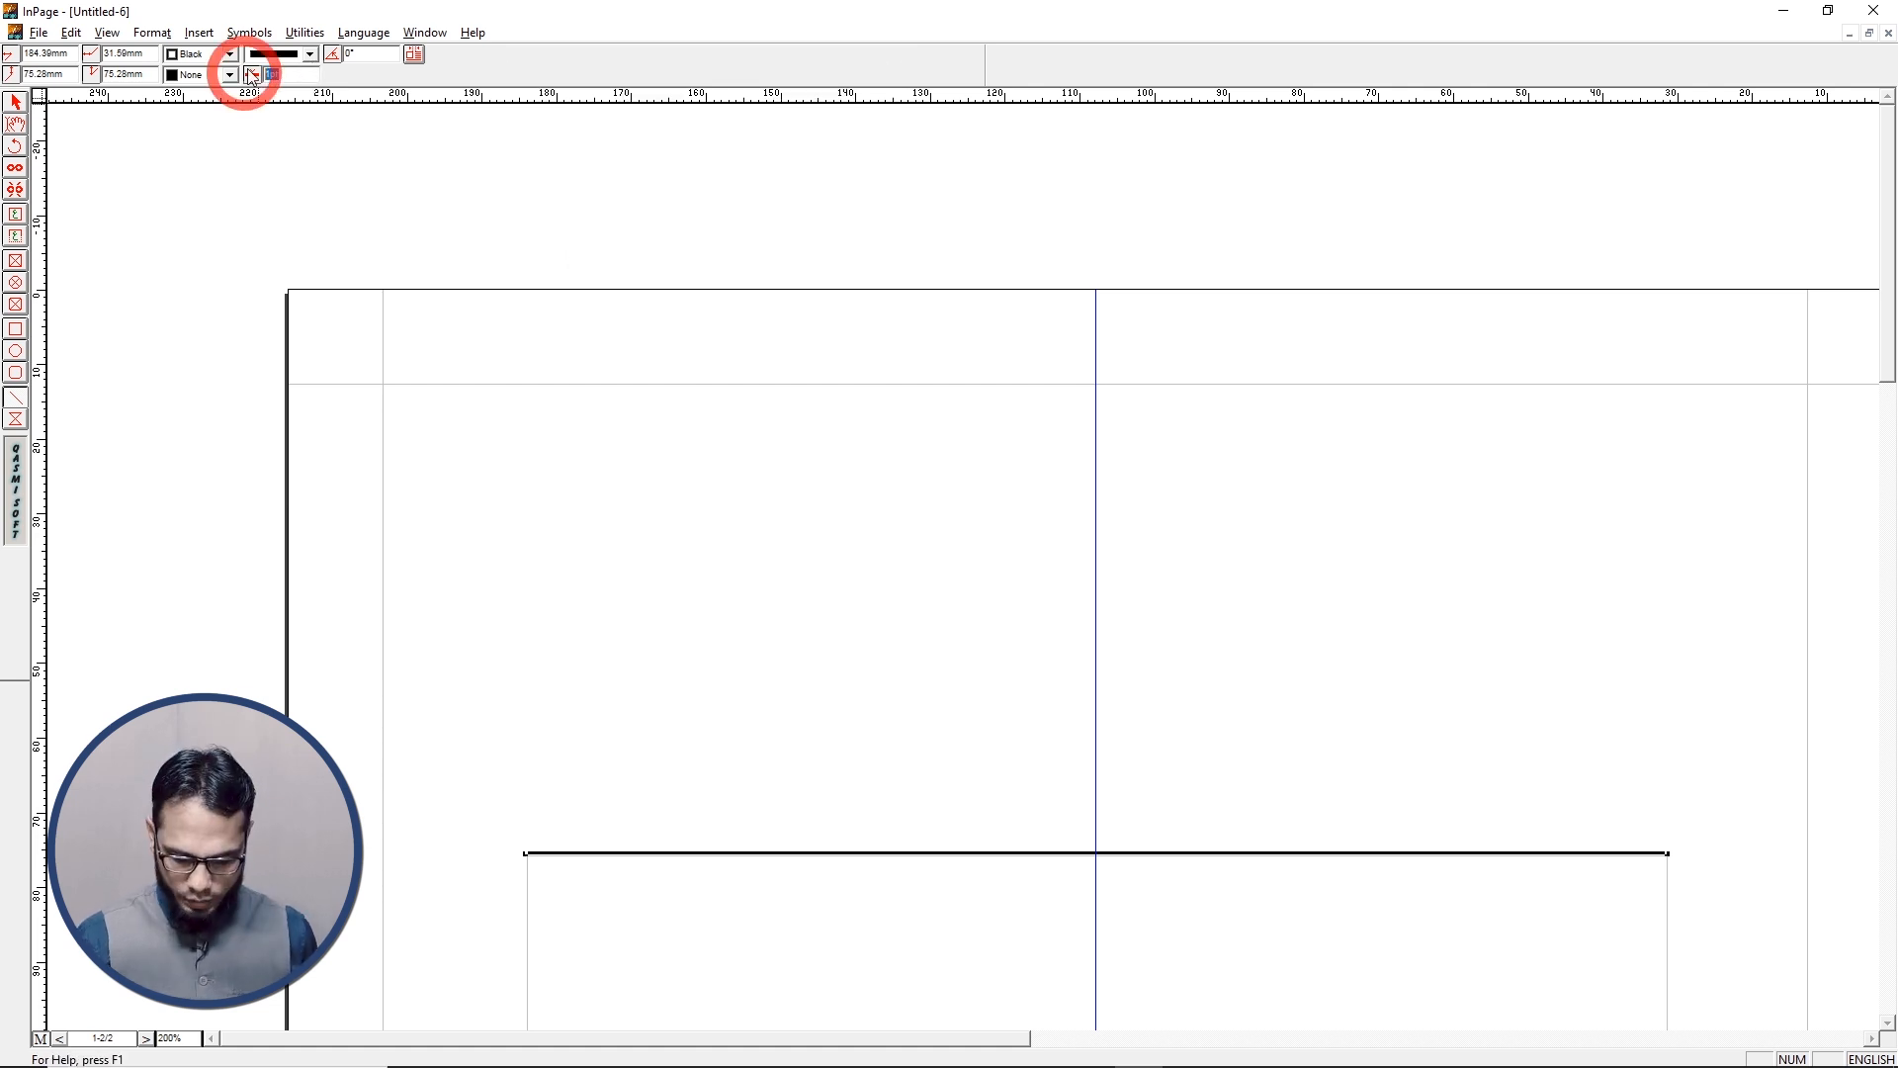
type("3")
key("Return")
left_click(309, 54)
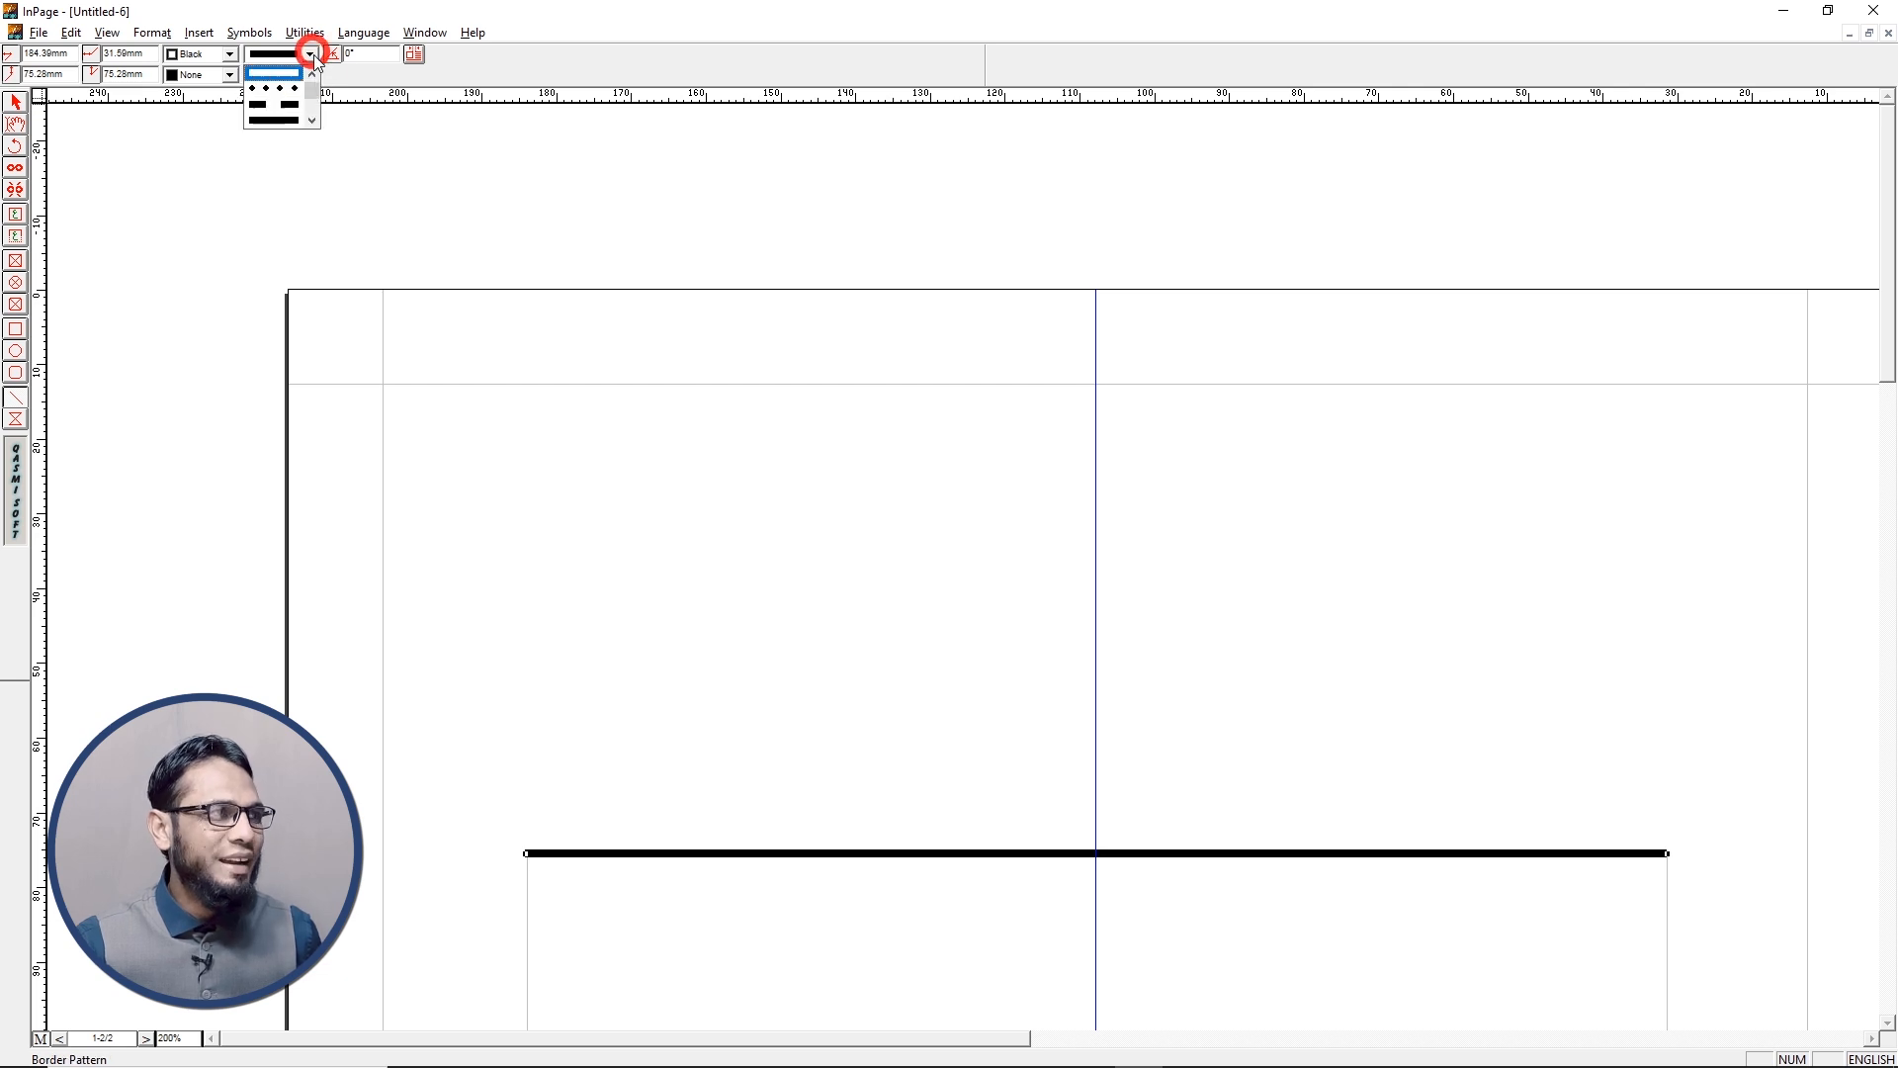
left_click(293, 121)
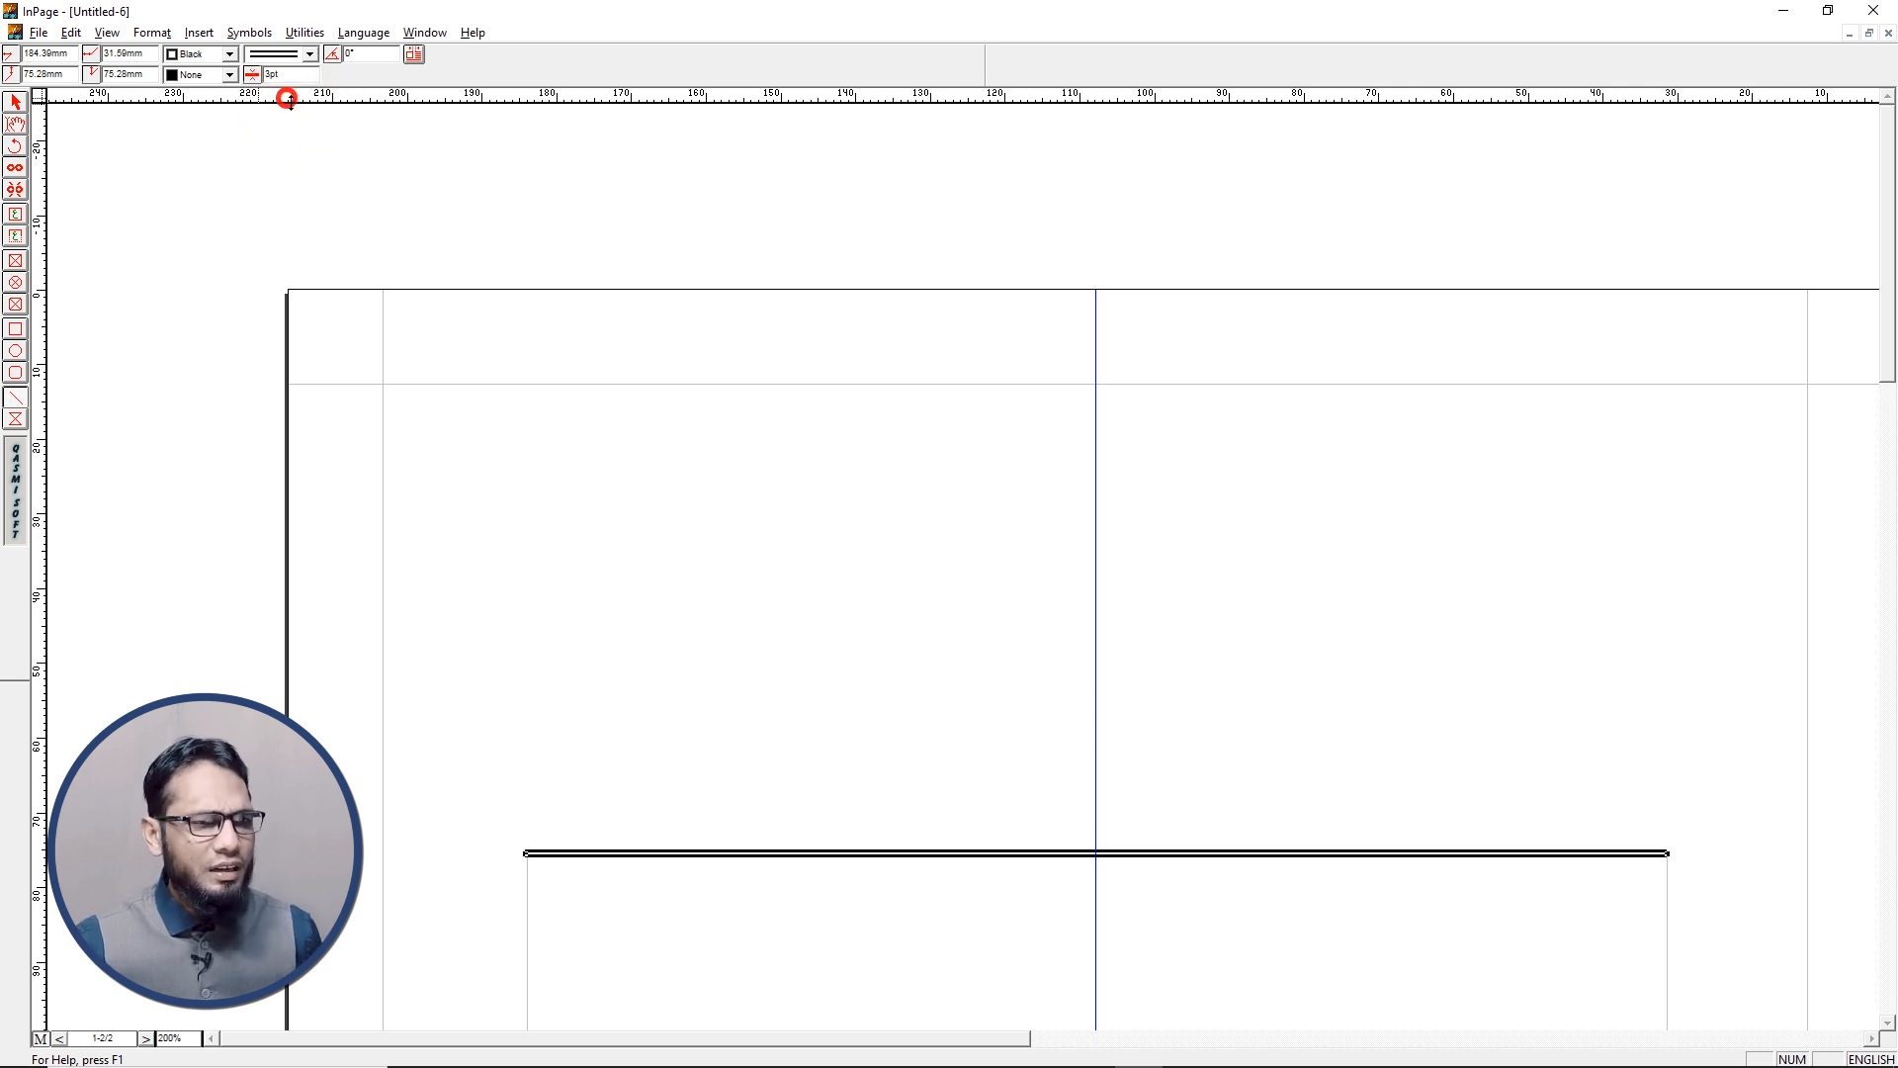
left_click(14, 101)
Draw a horizontal line about 152 mm long along the bottom edge of the left page's text frame
key("ctrl+1")
left_click(1886, 1023)
double_click(1887, 1023)
left_click(1886, 1023)
left_click(1887, 1024)
left_click(1886, 1024)
left_click(1887, 1023)
left_click(15, 398)
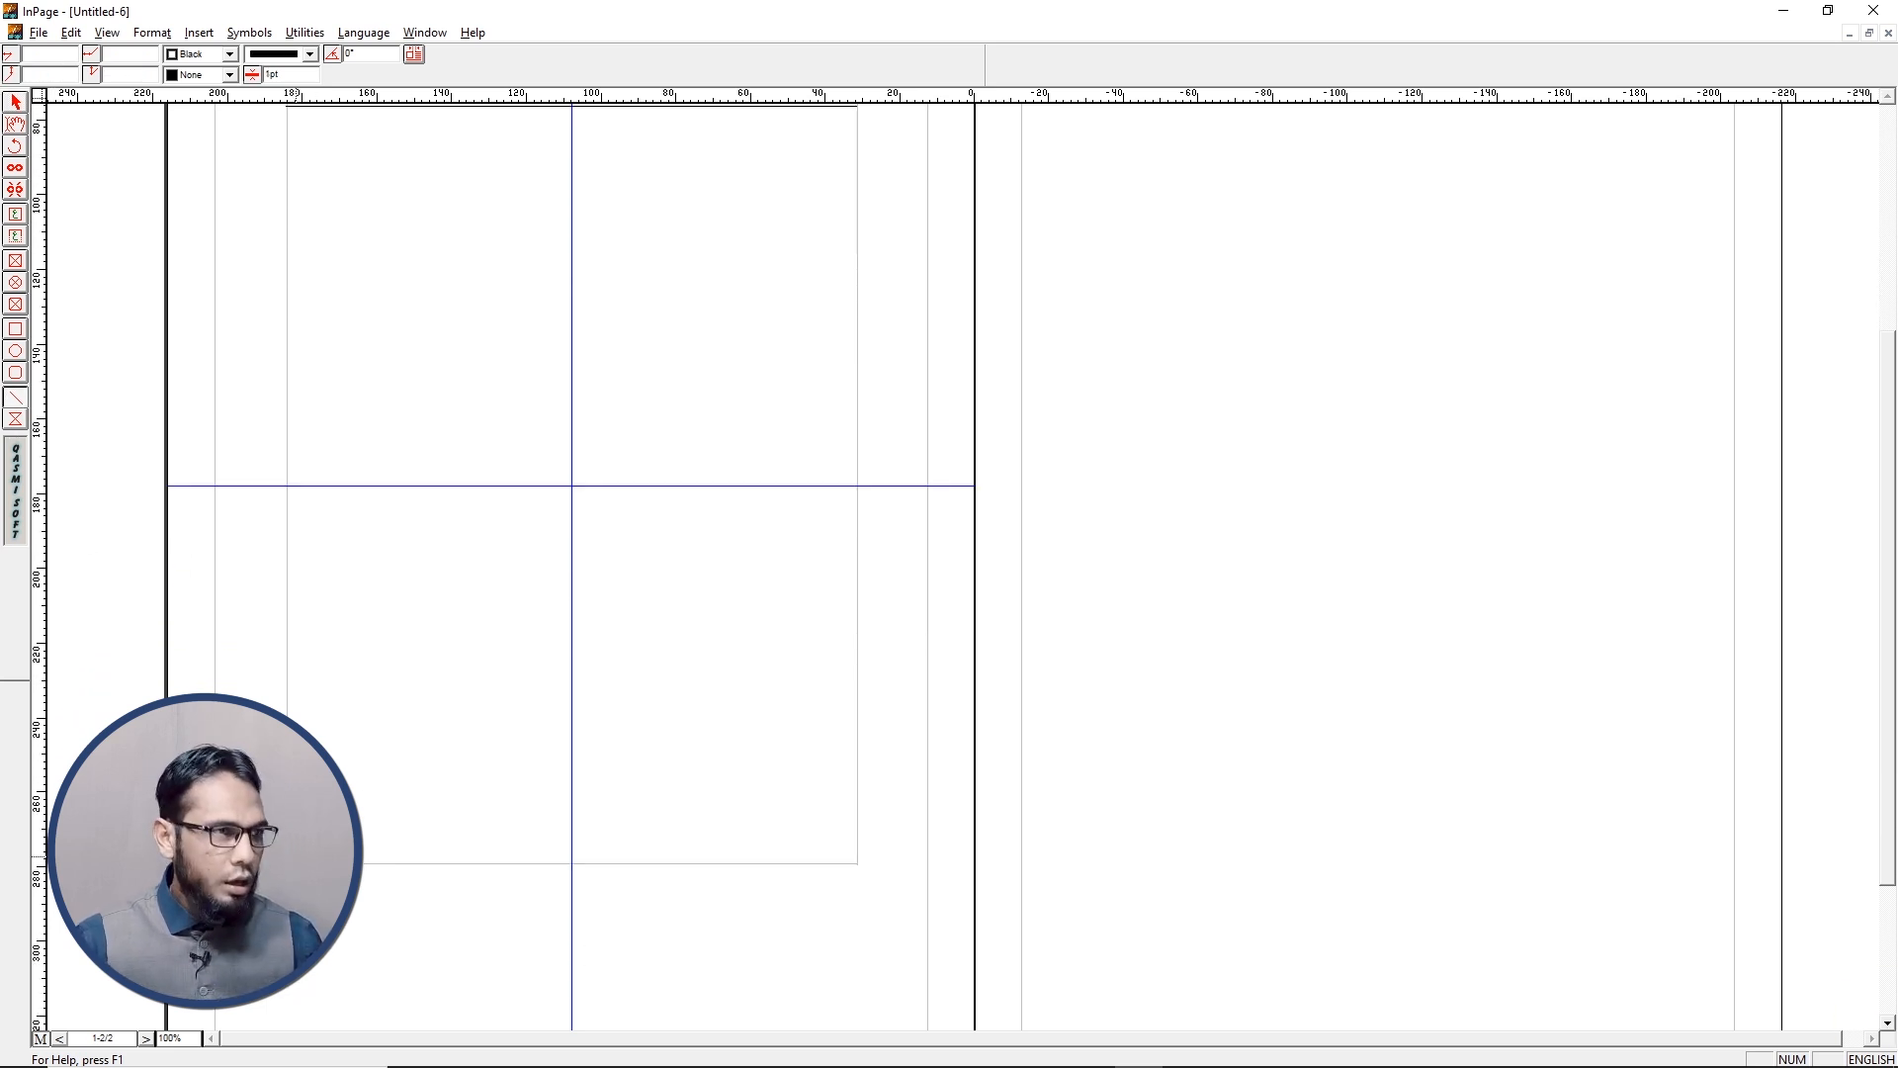
key("ctrl+2")
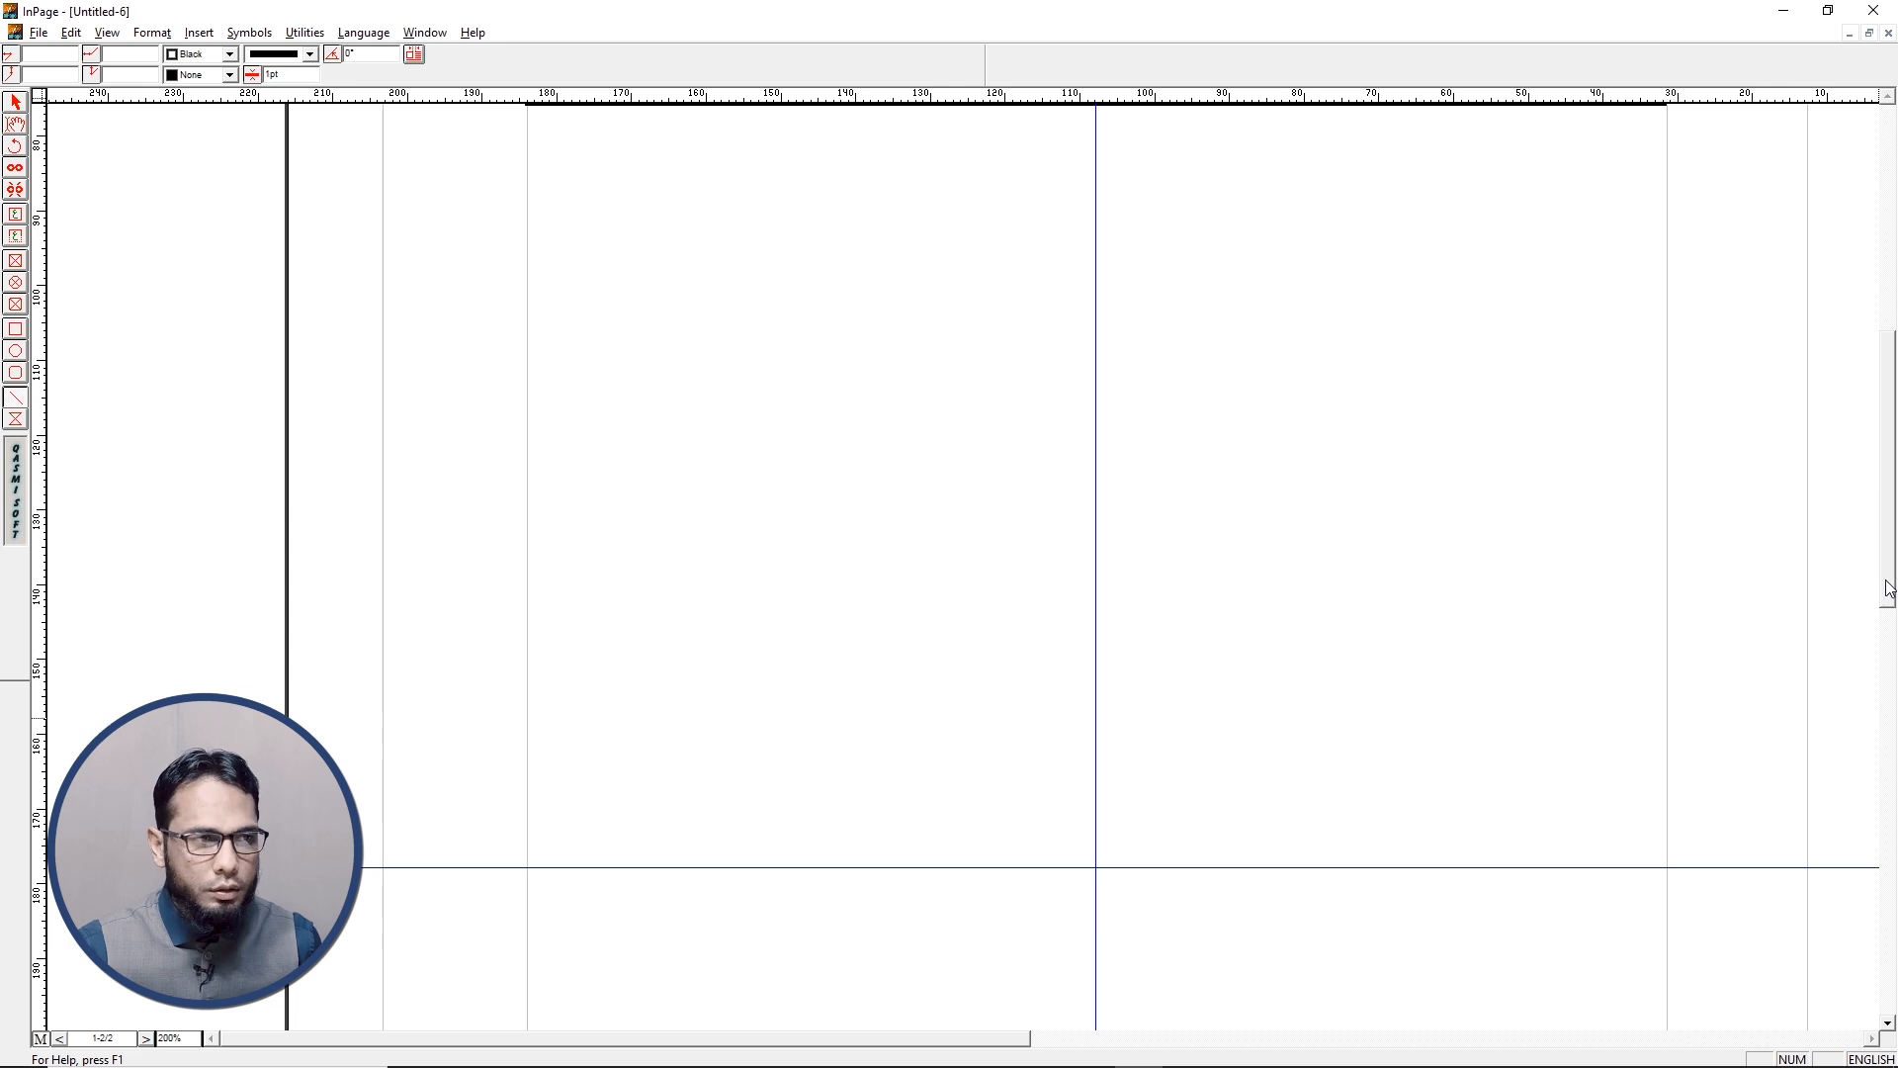
left_click_drag(1887, 590, 1887, 898)
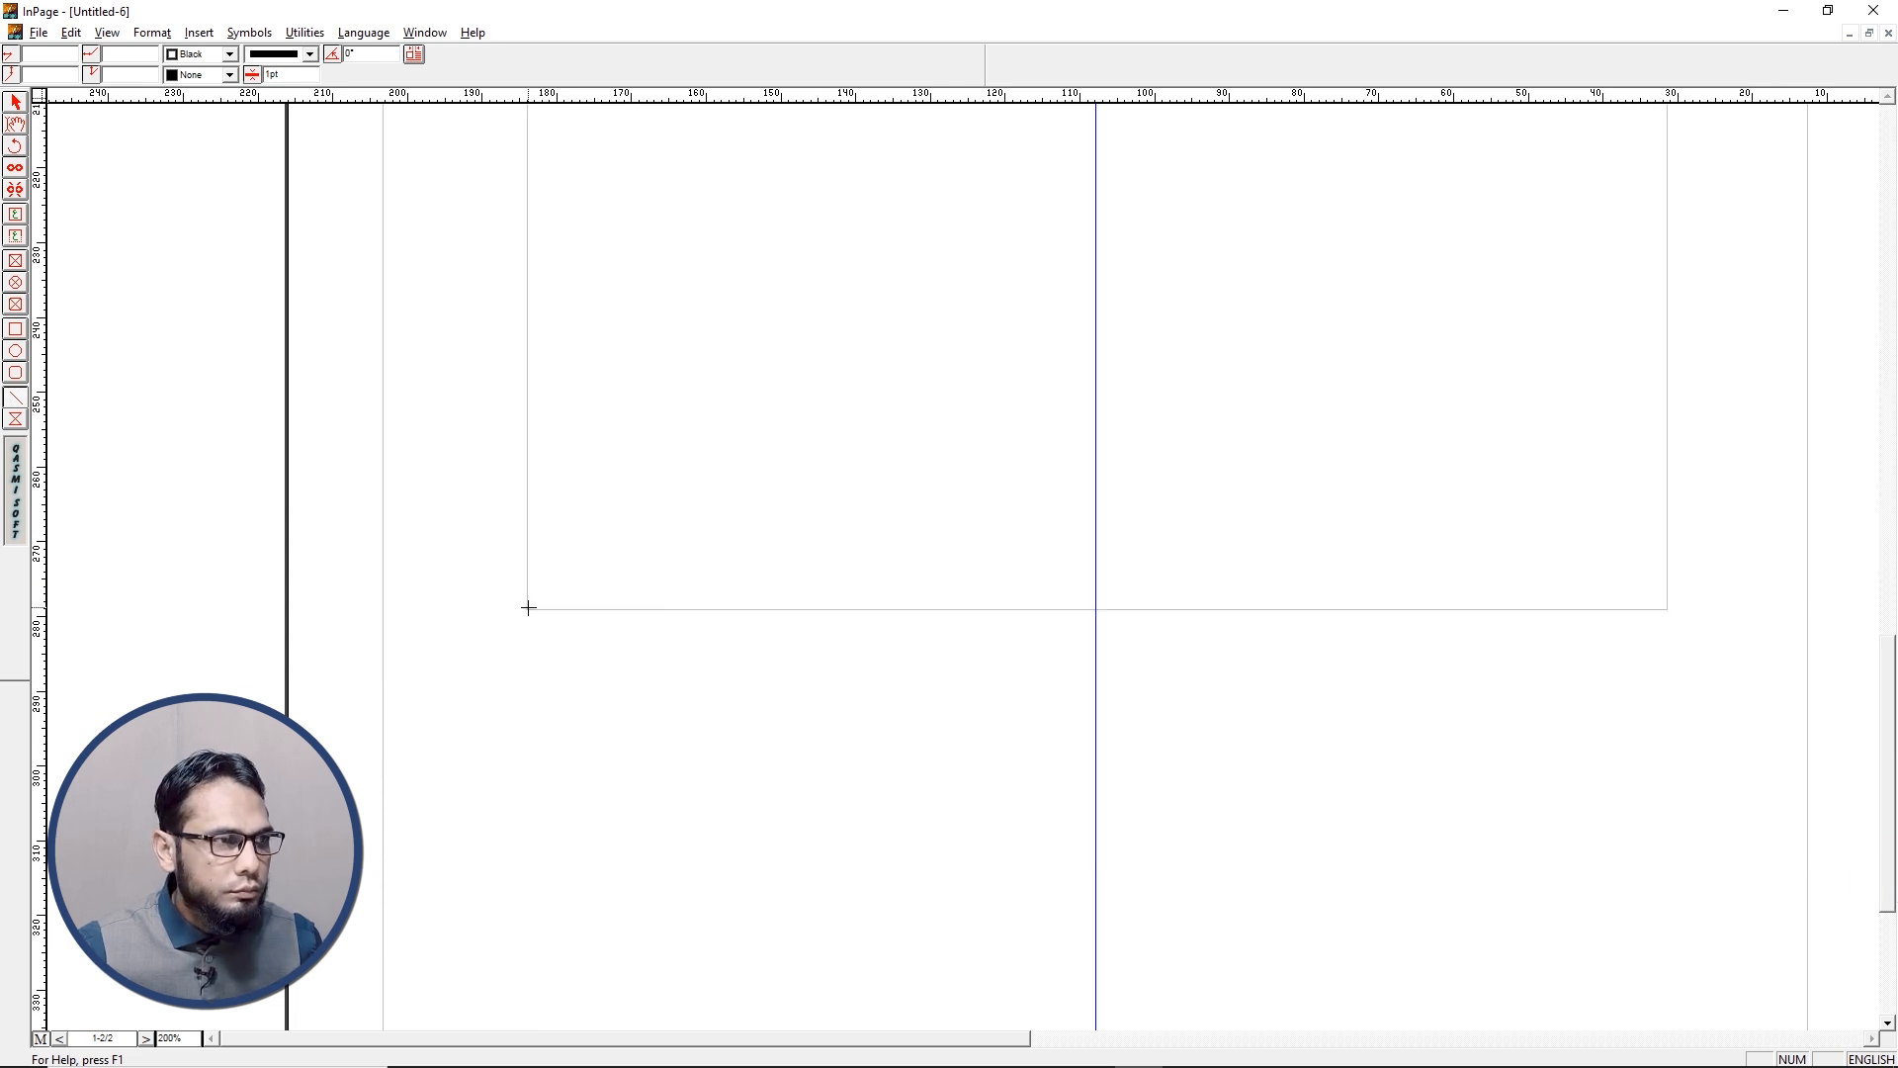
left_click_drag(527, 609, 1665, 632)
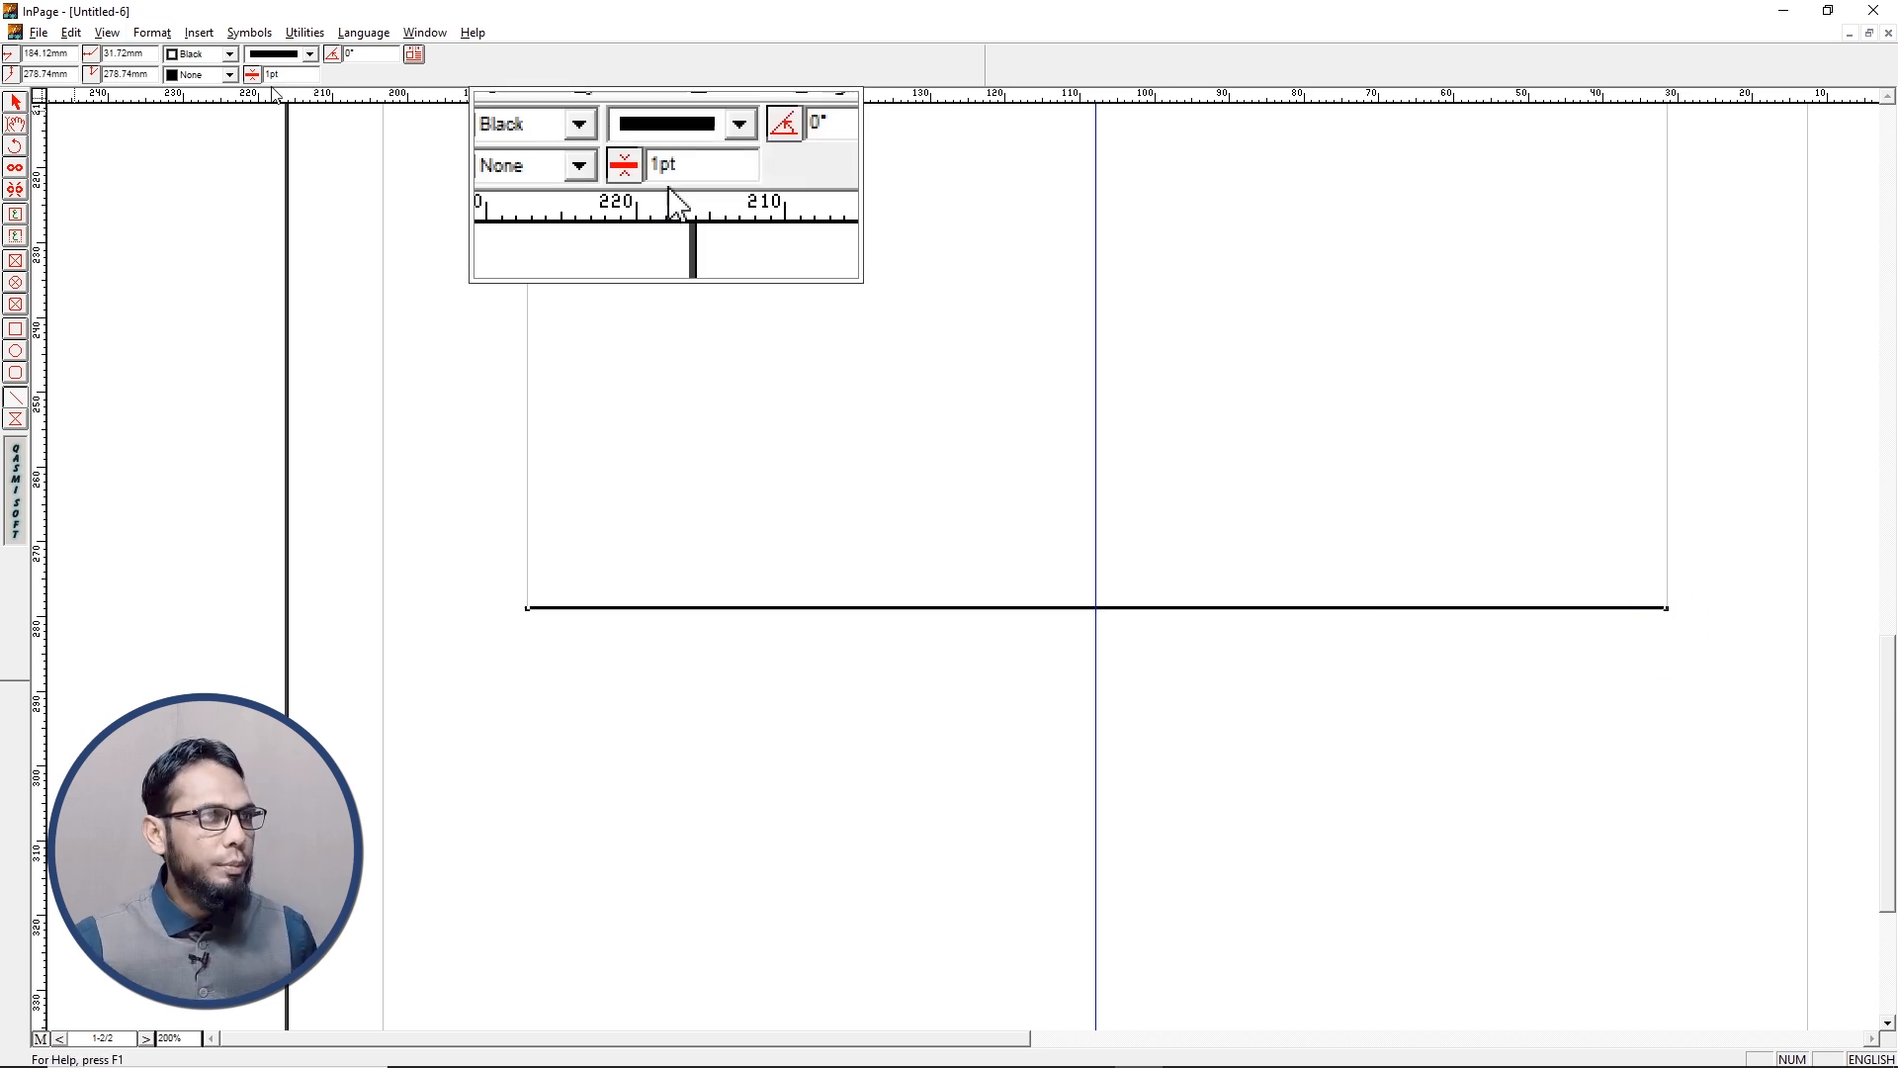
left_click(1889, 97)
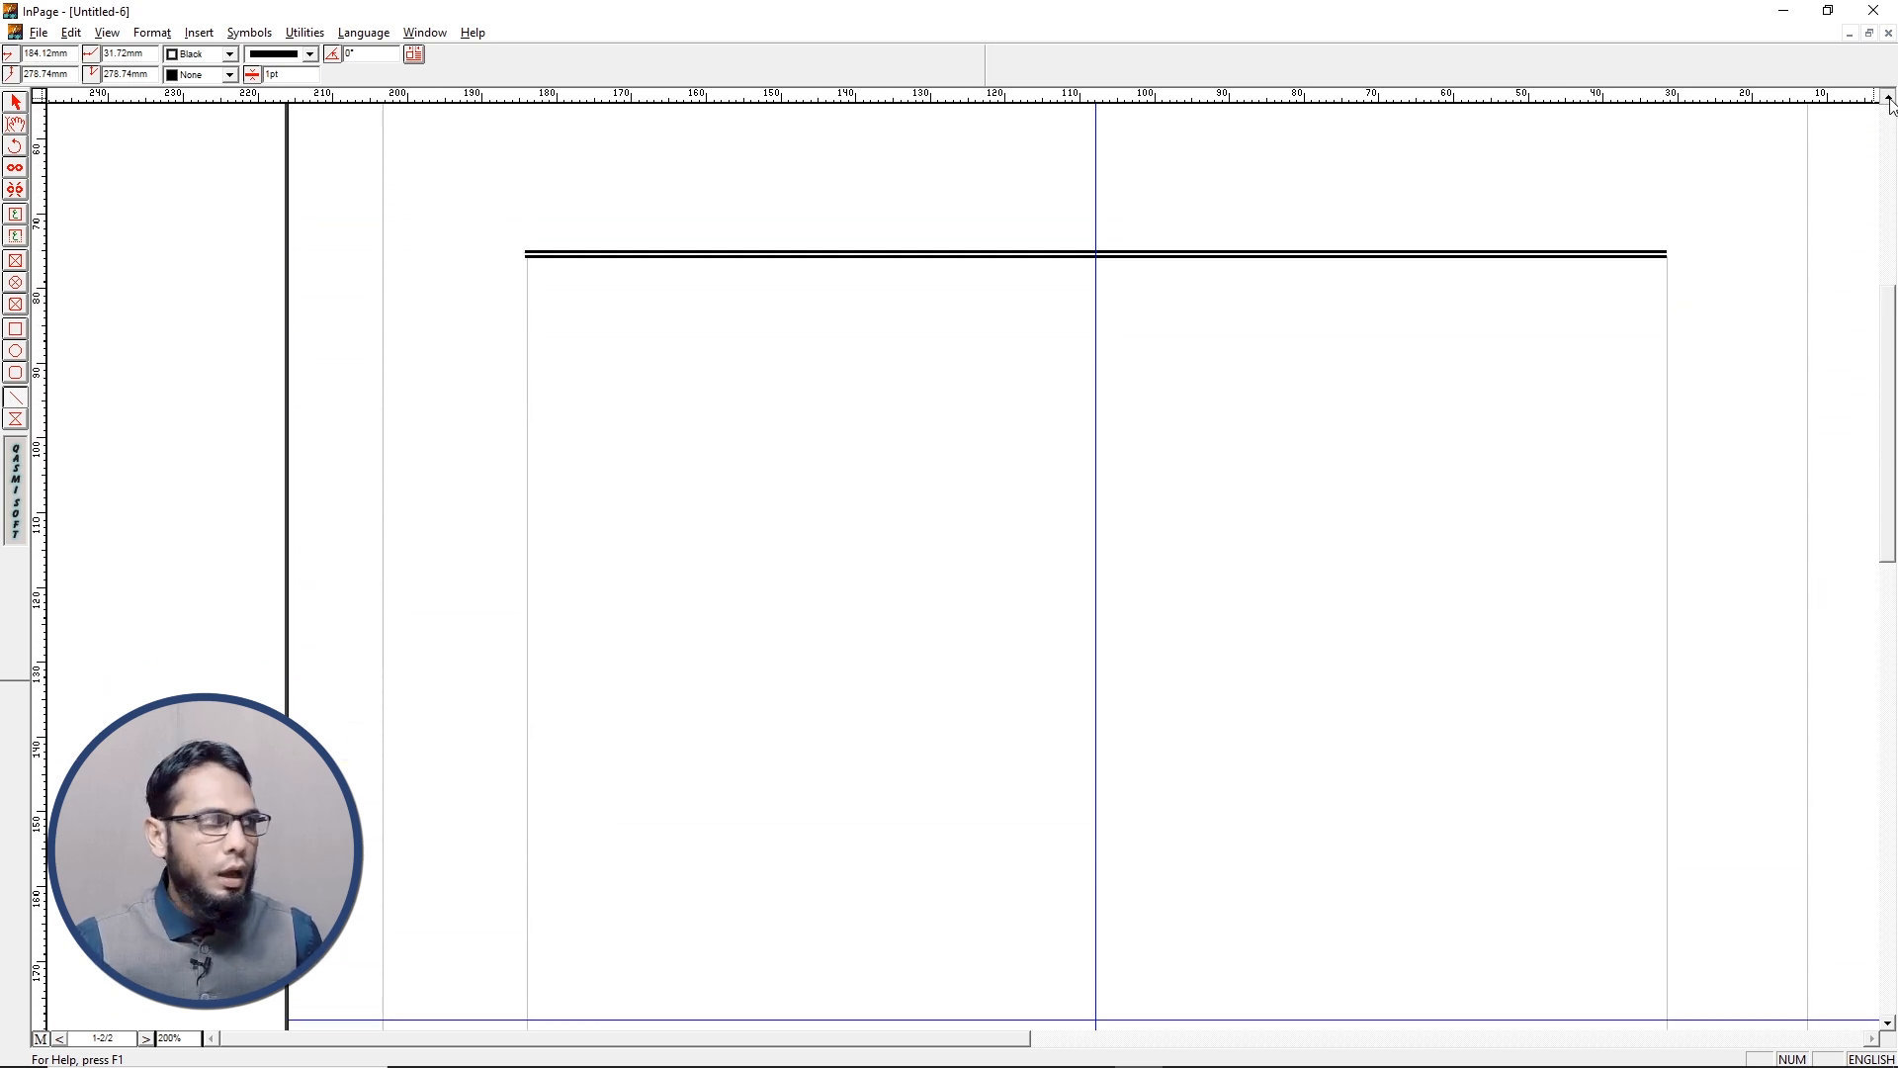
left_click(15, 214)
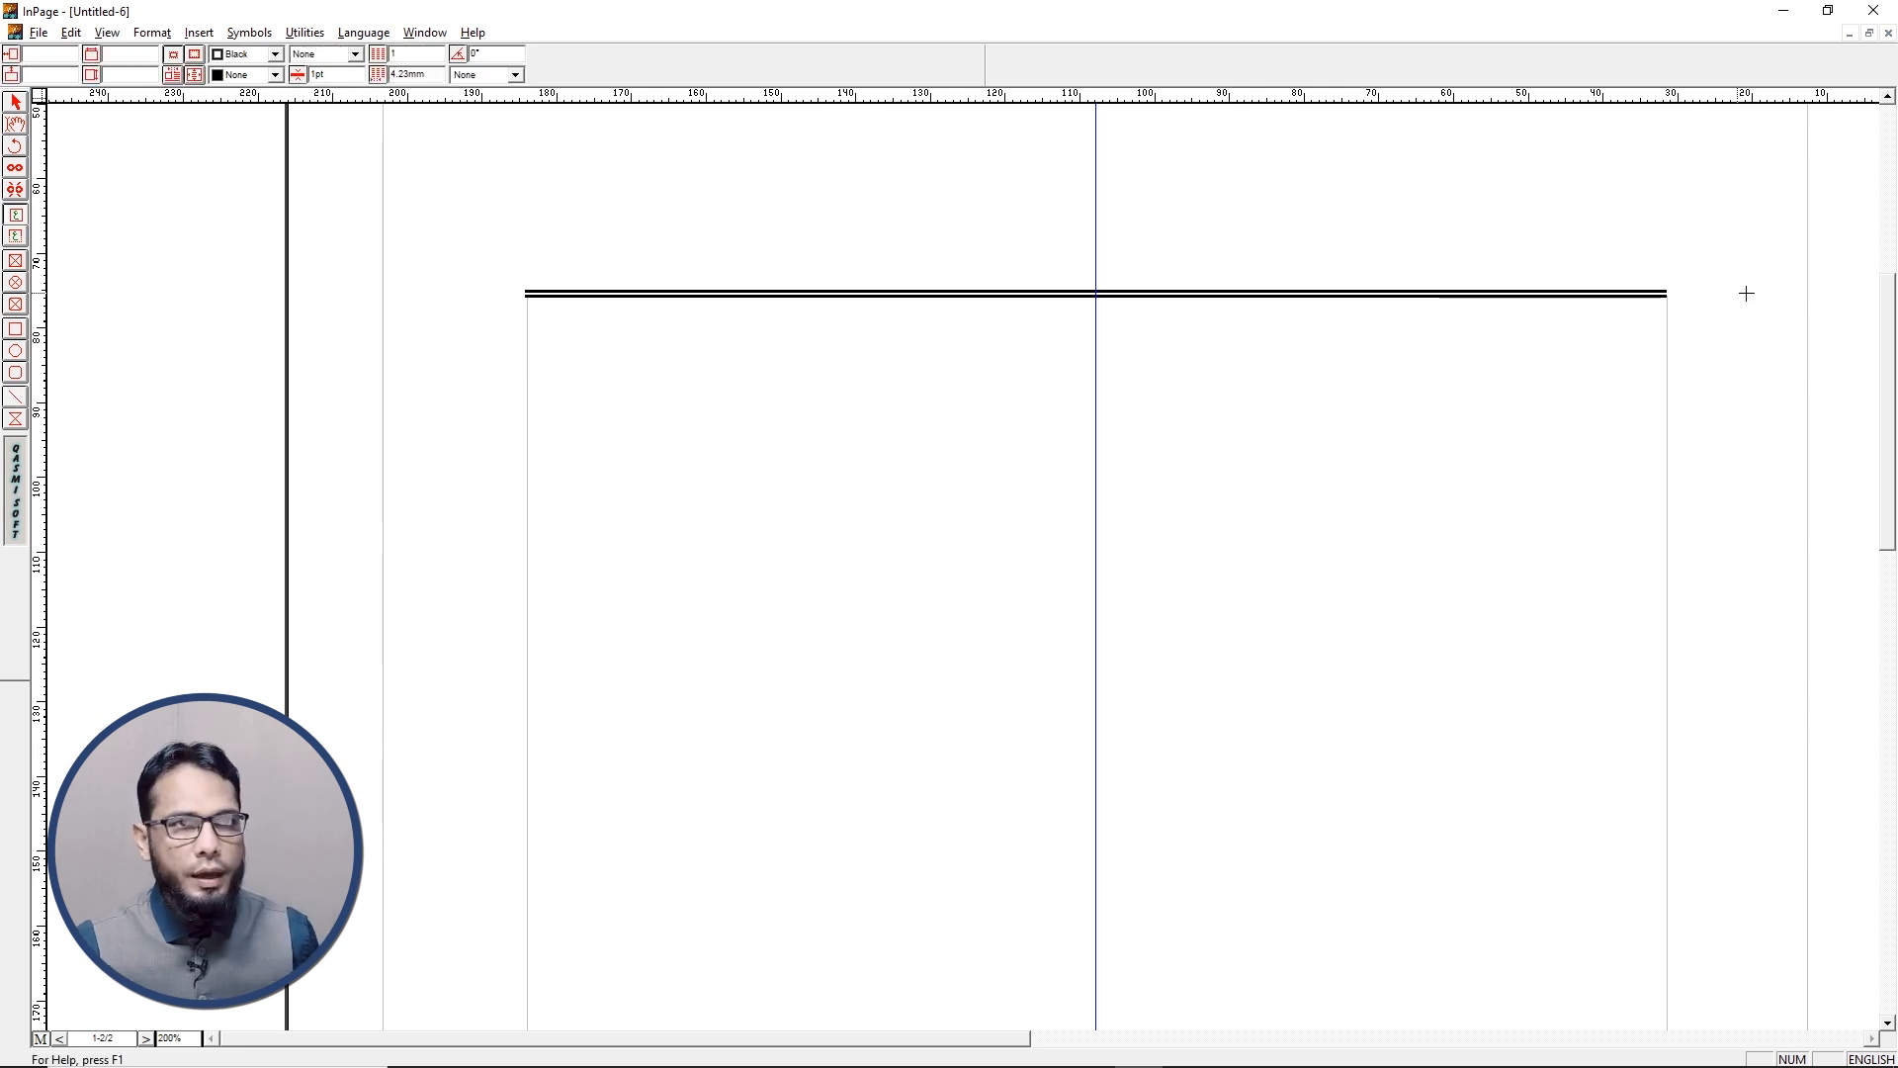
left_click_drag(1666, 289, 1450, 257)
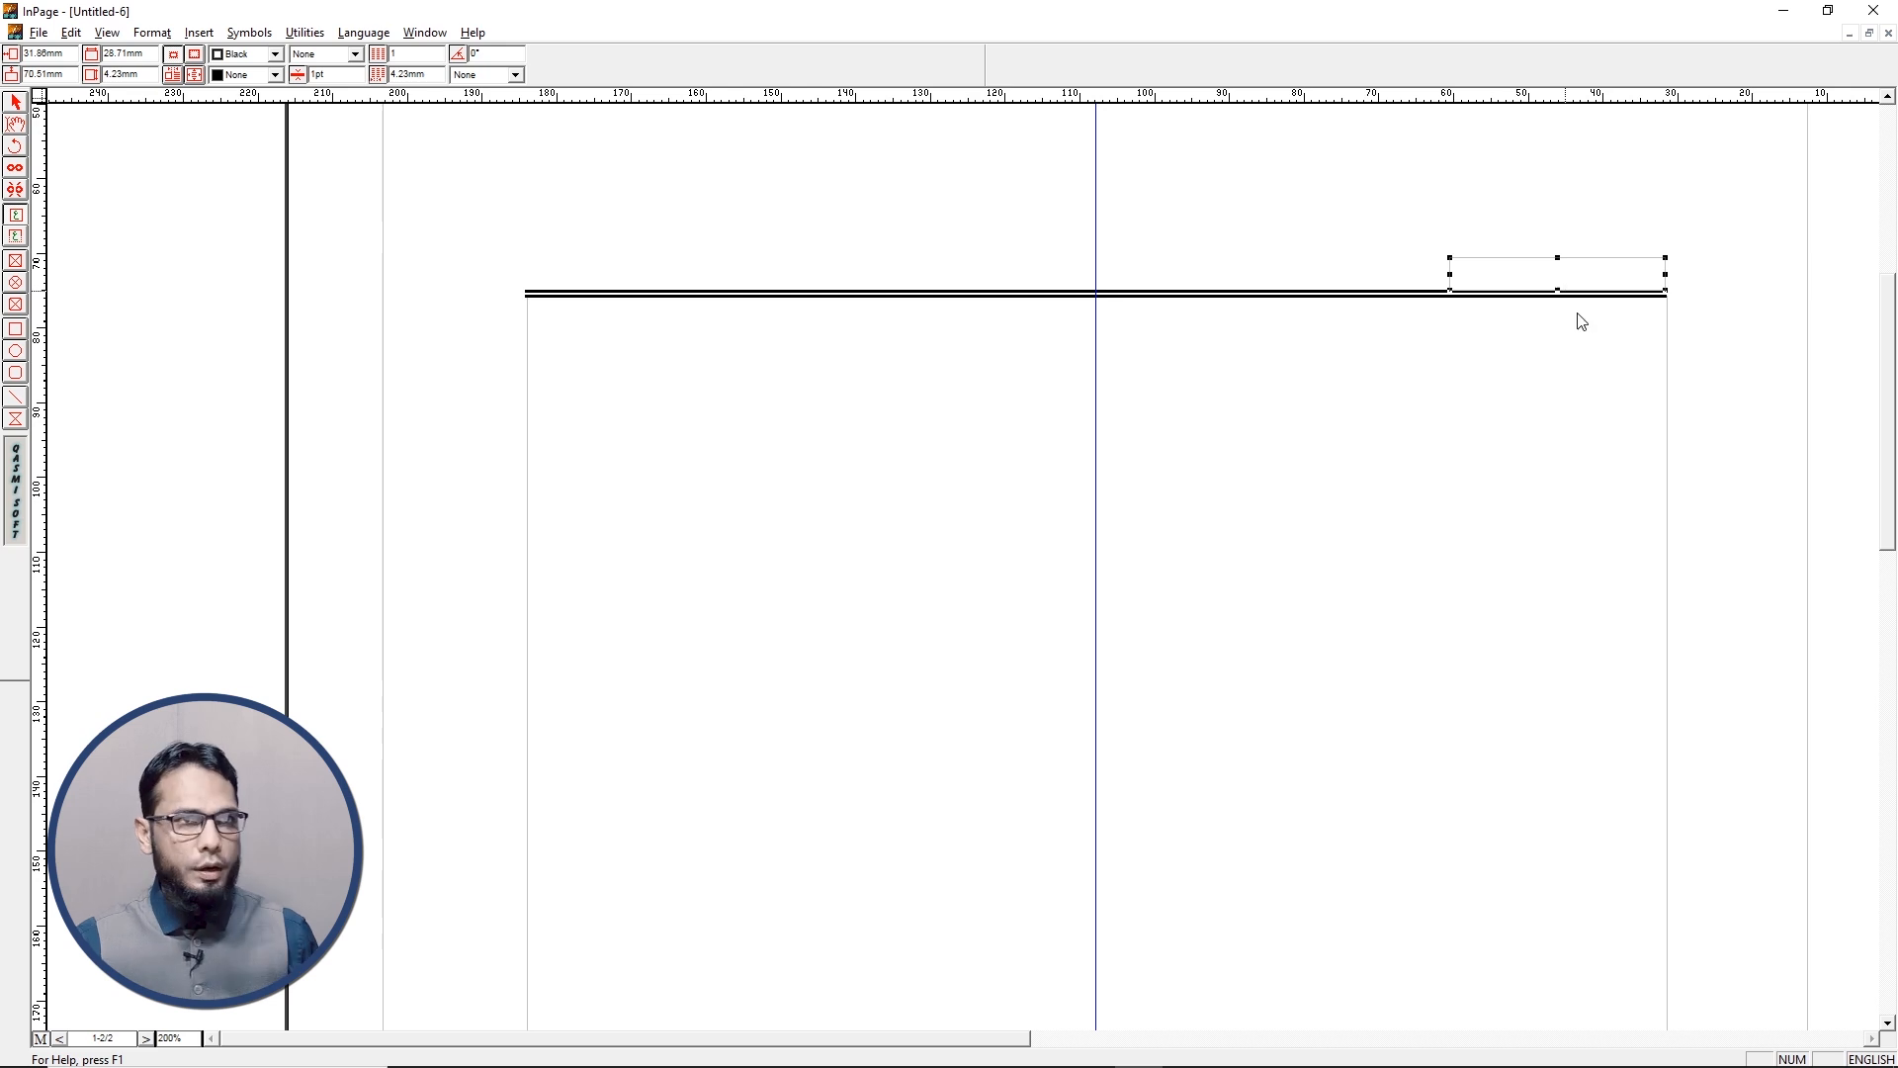
key("Delete")
left_click(1001, 576)
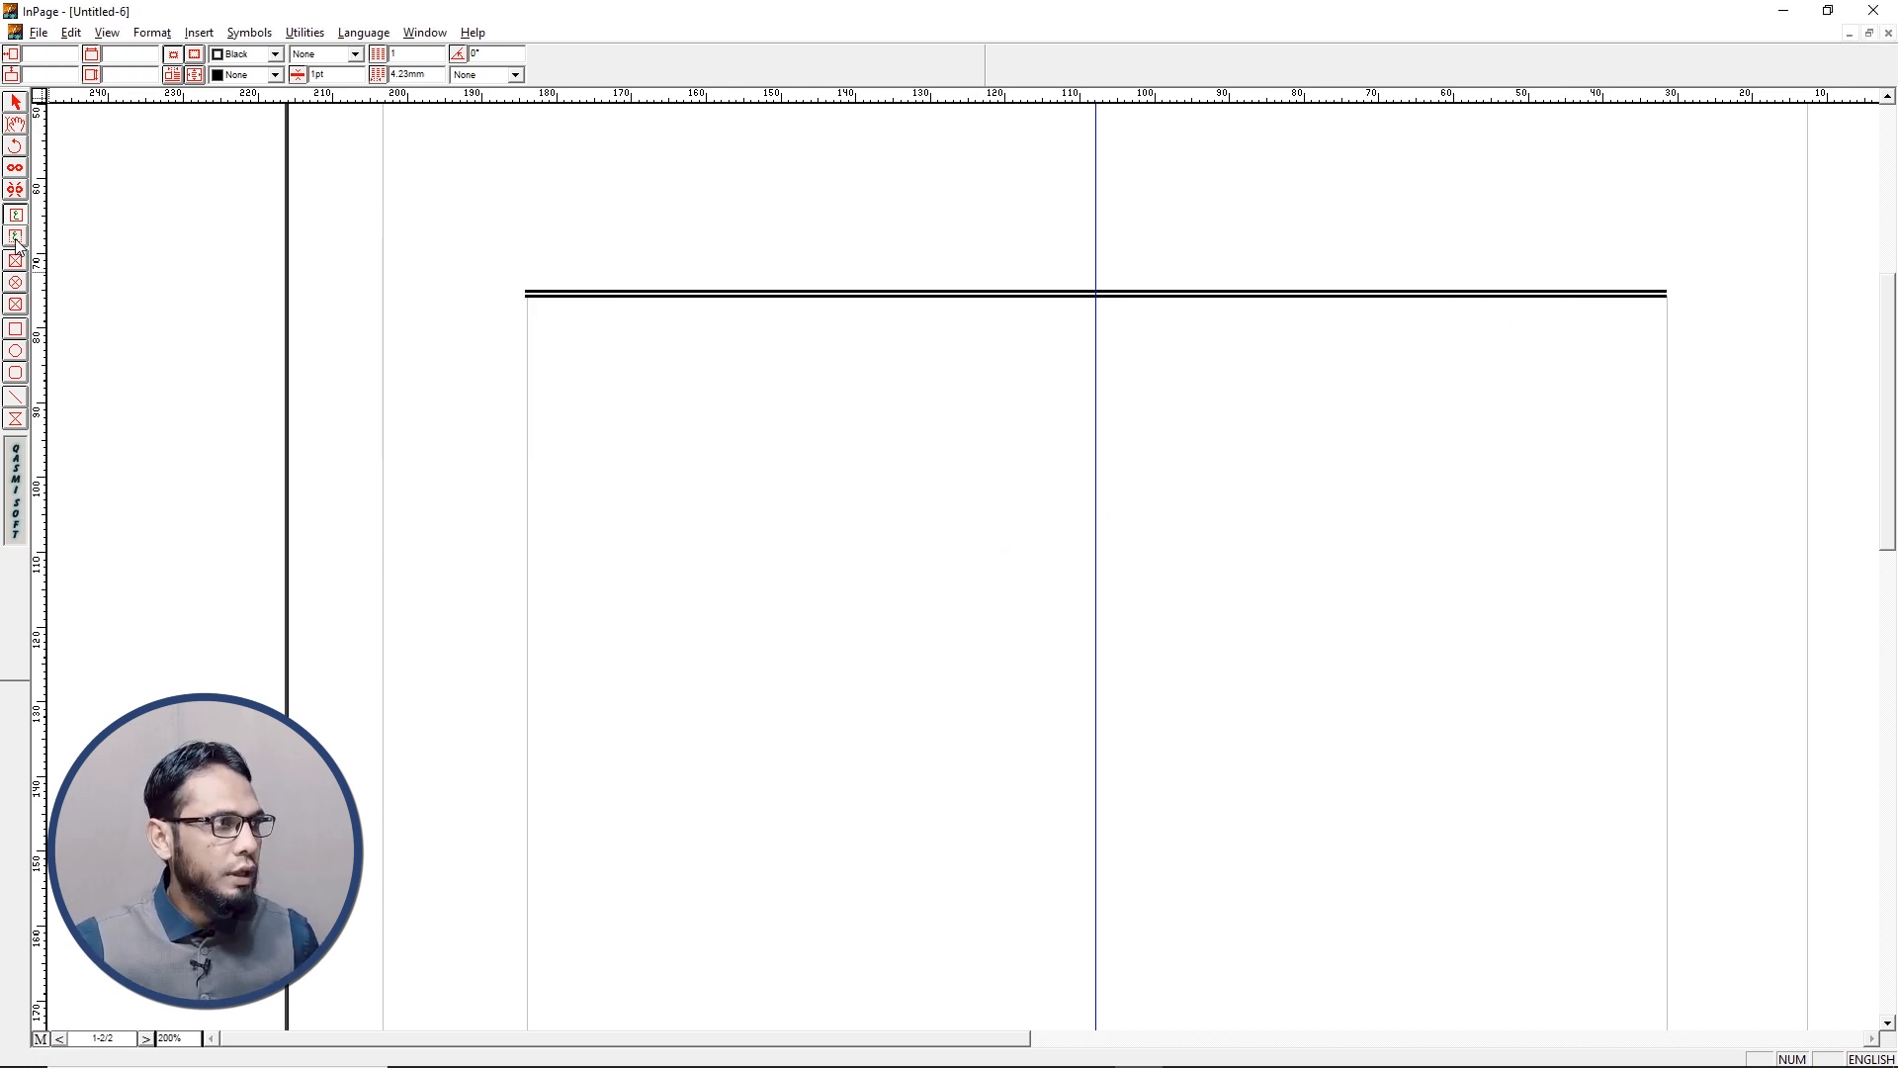
Add a title text box about 48 mm wide at the right end of the top line with the Urdu text "علمائے اہل سنت کے کارنامے"
left_click(15, 237)
left_click_drag(1663, 278, 1495, 271)
left_click_drag(1325, 272, 1306, 257)
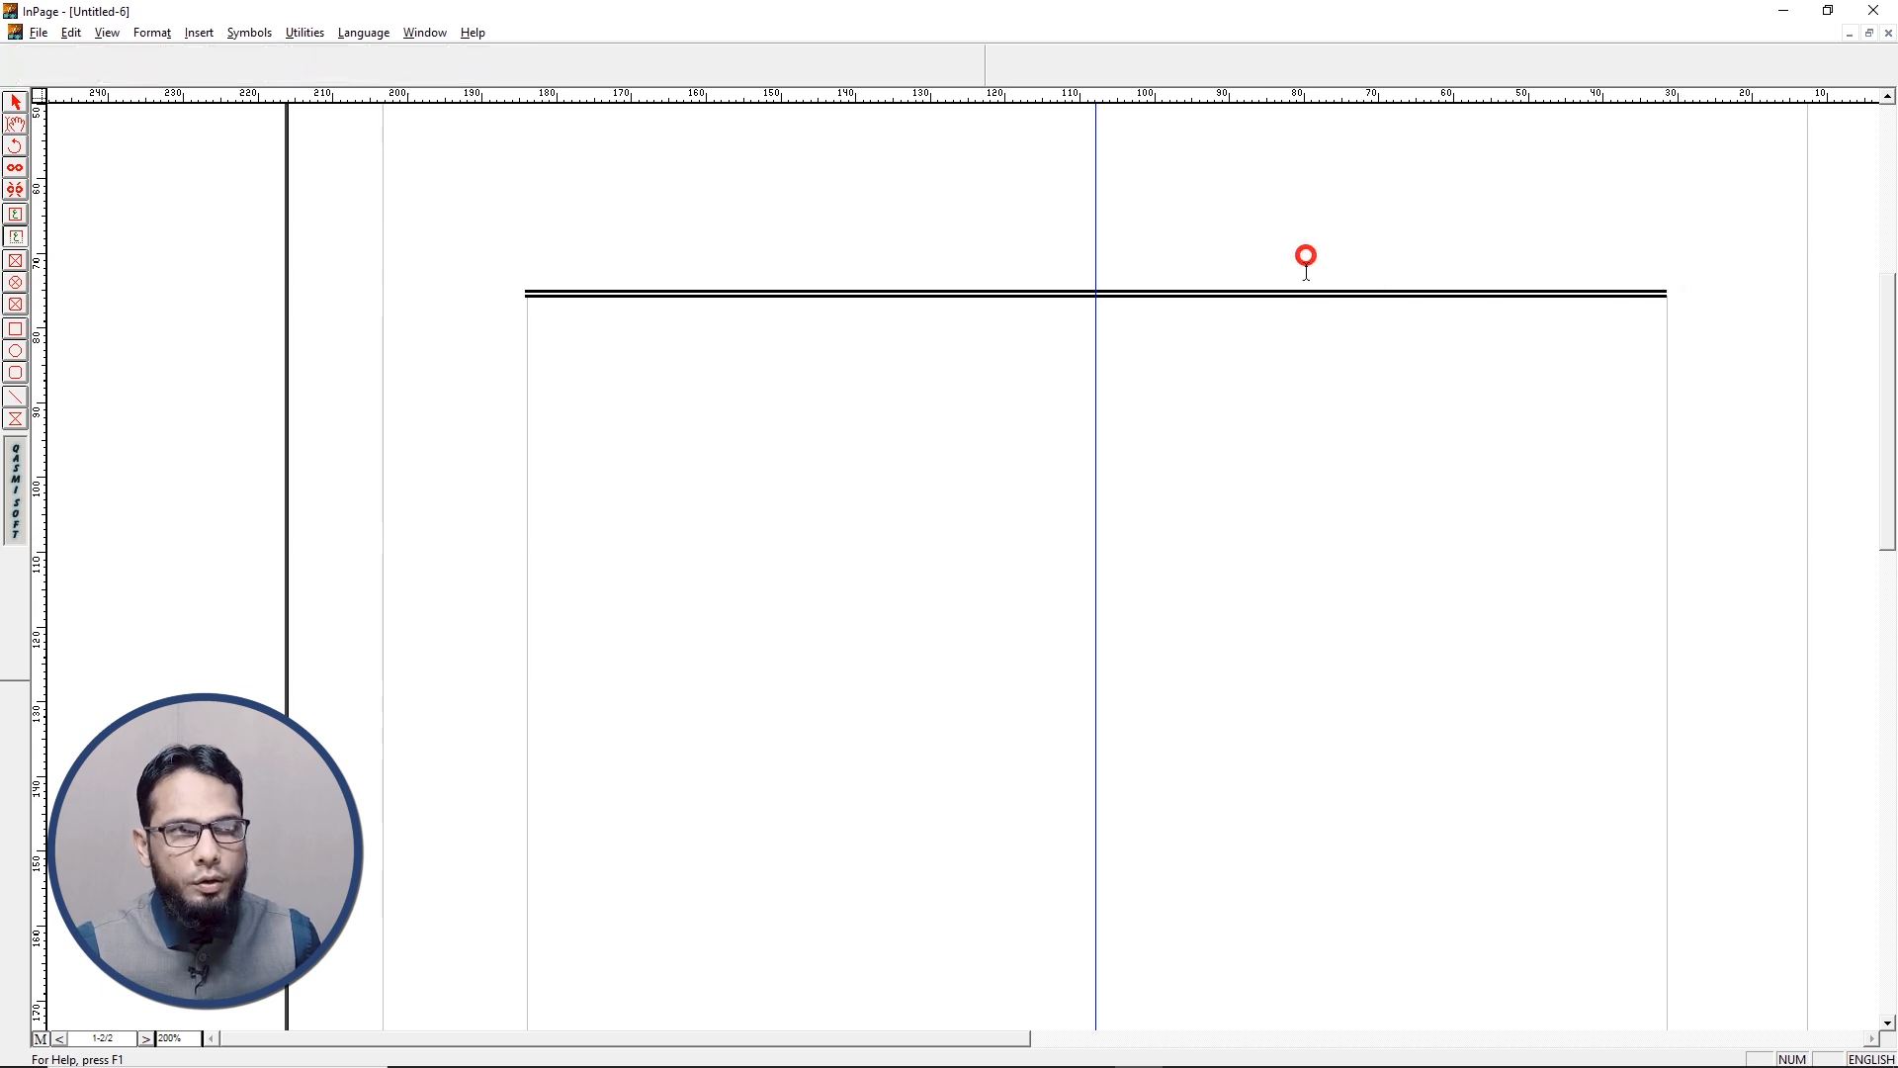
type("piar")
key("ctrl+a")
type("ÚáãÇ")
key("BackSpace")
key("BackSpace")
key("BackSpace")
key("BackSpace")
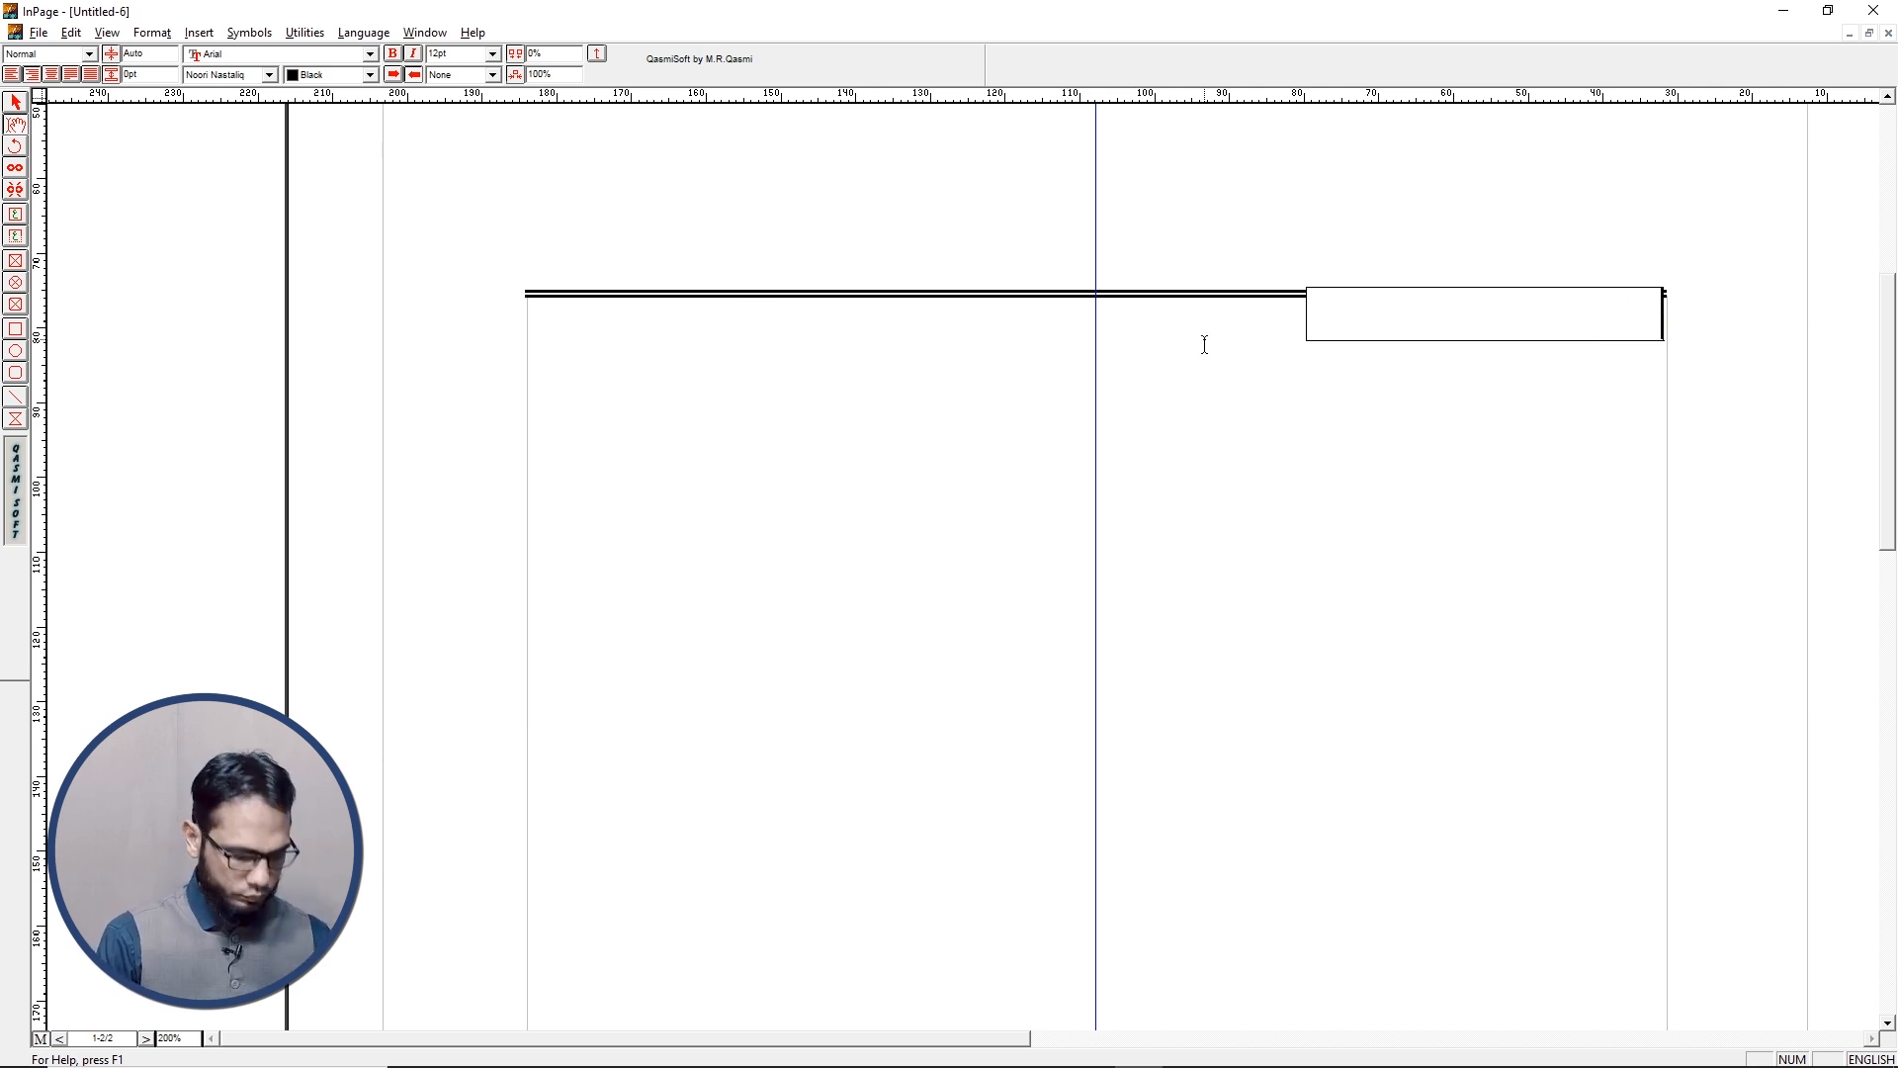
type("عل")
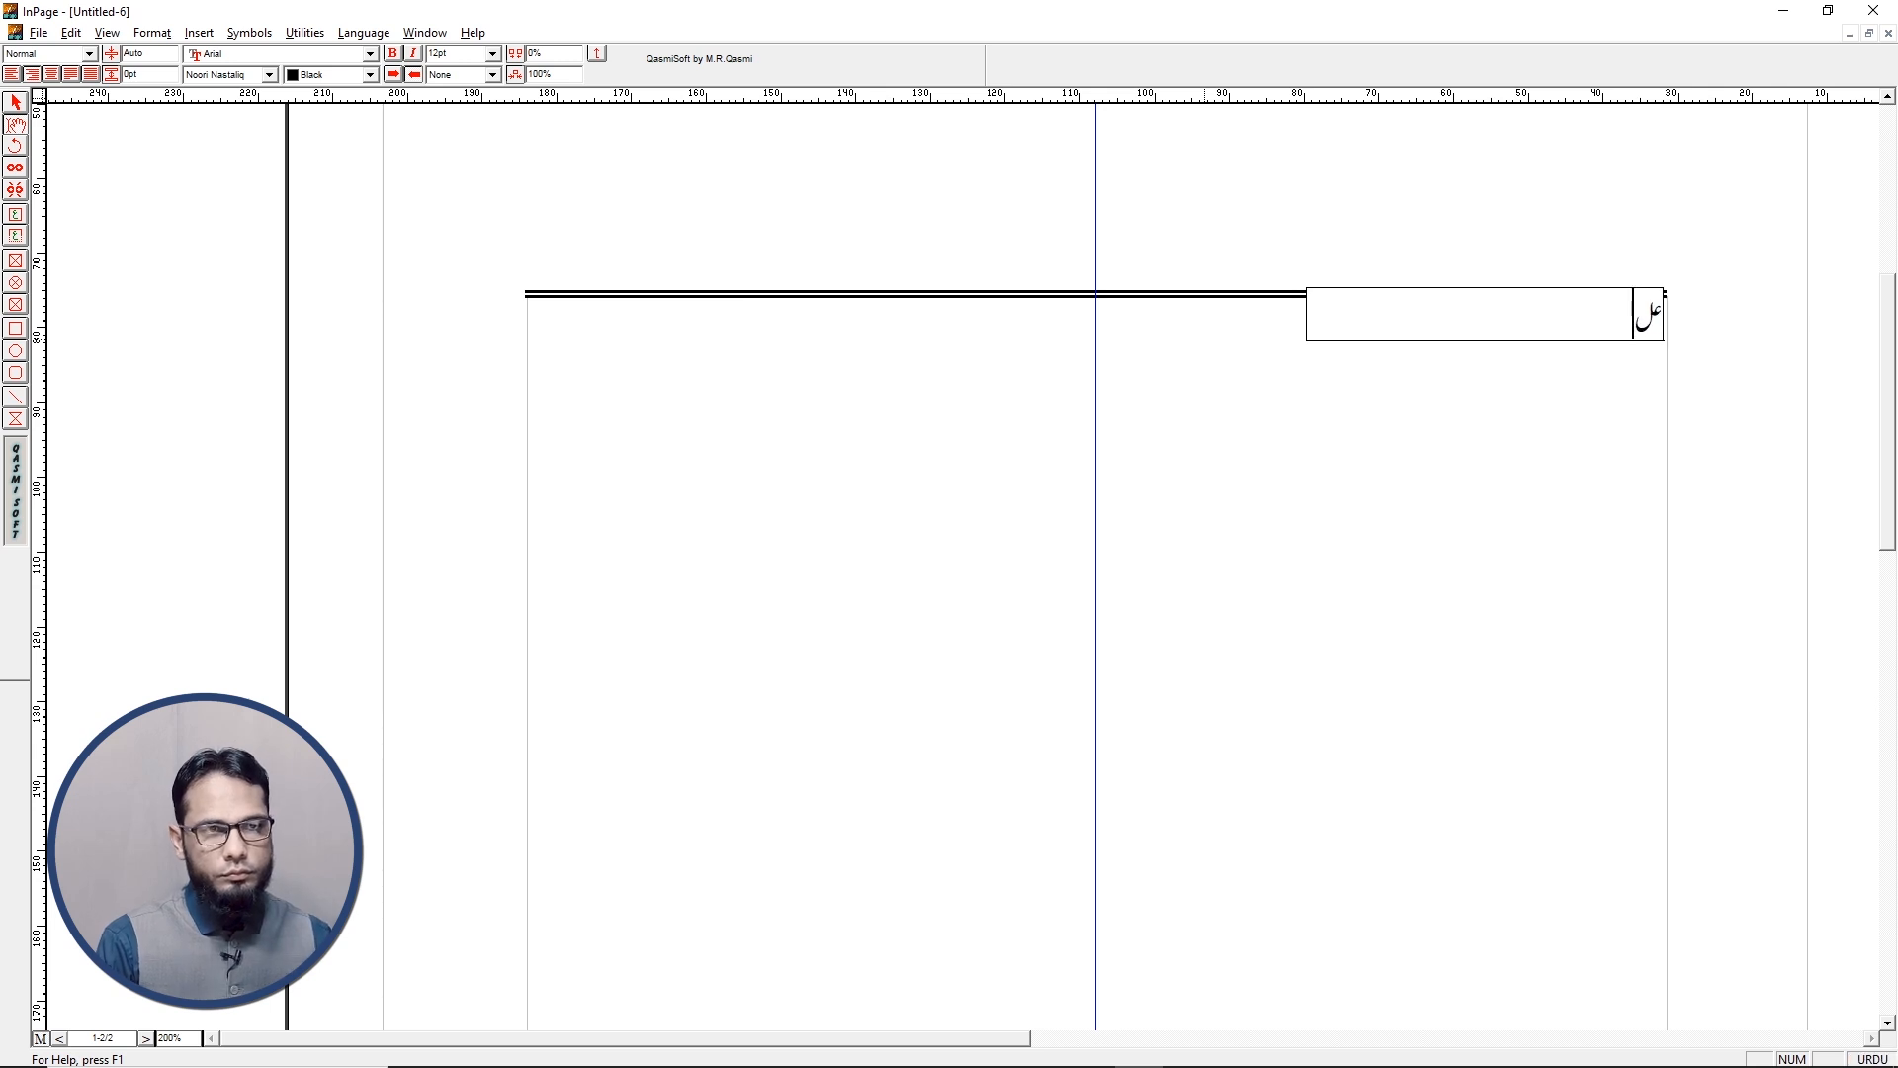
type("مائے اہل سنت کے کارنامے")
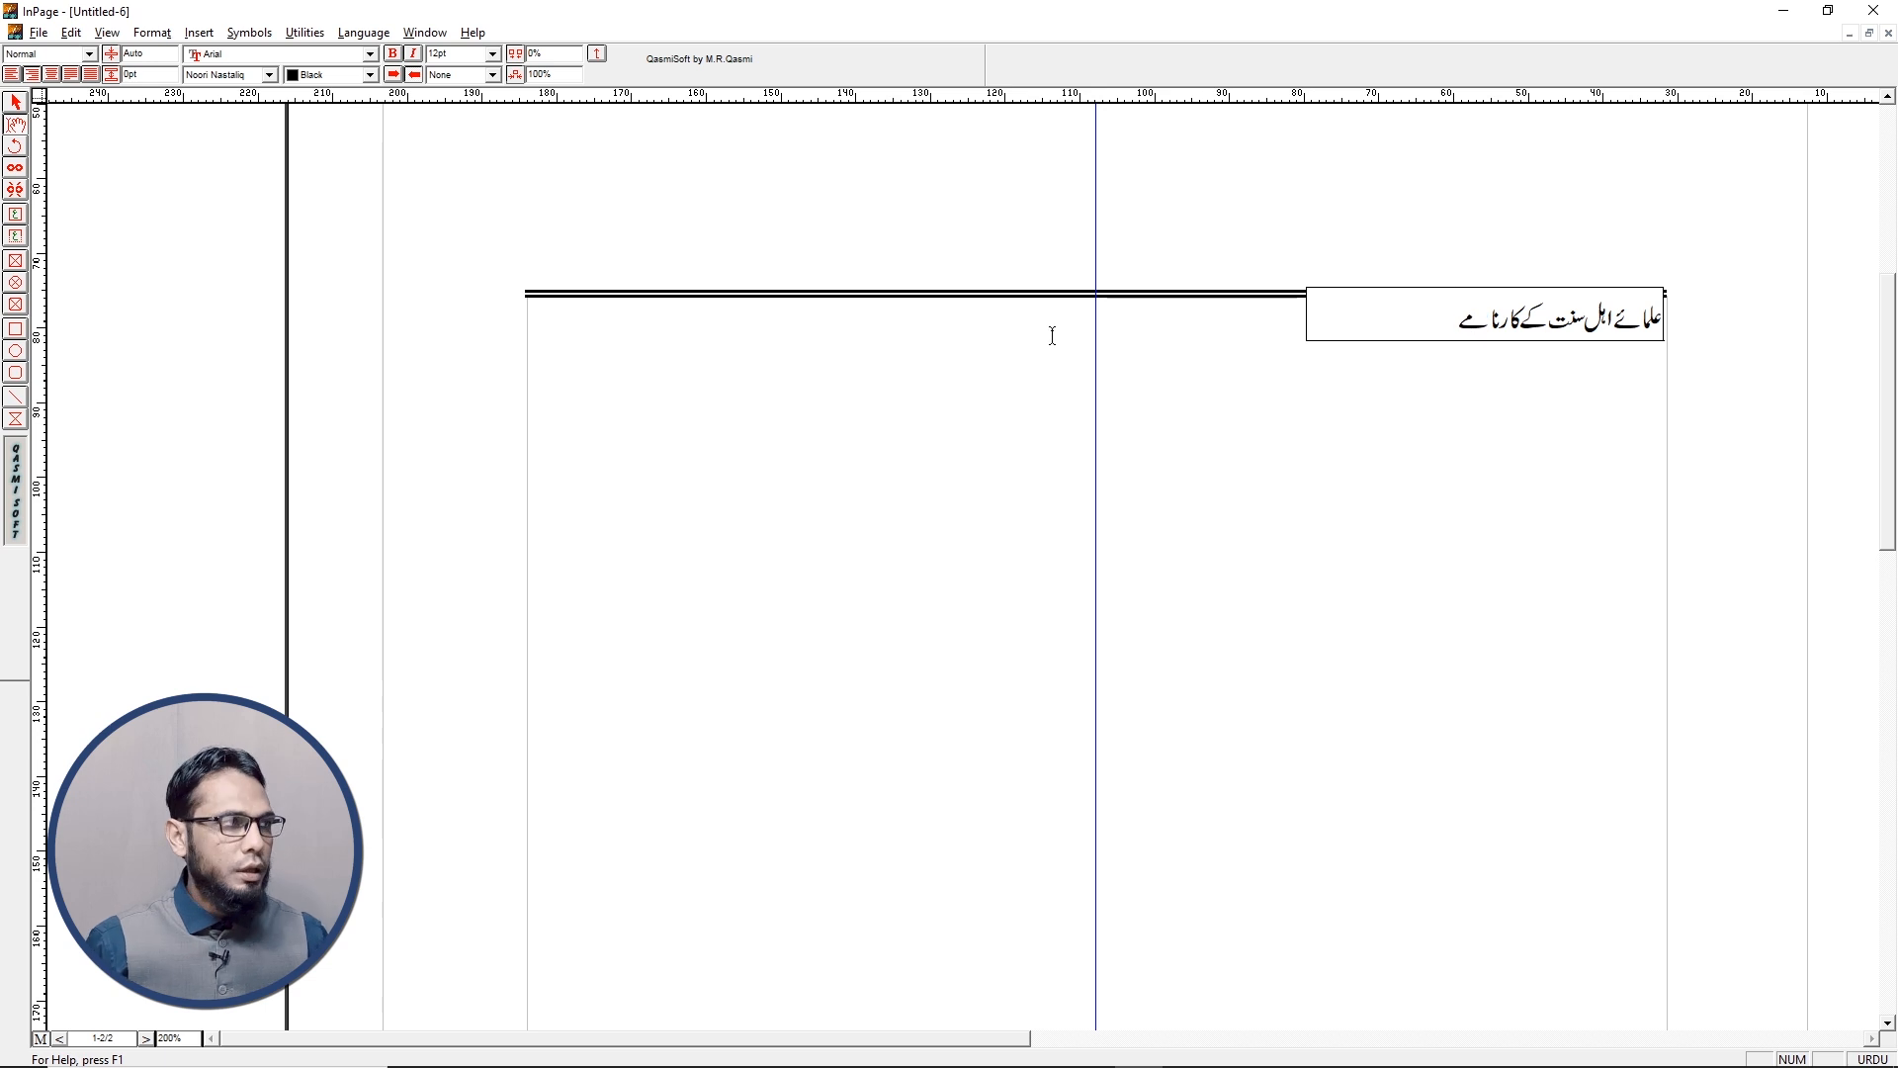
Set the whole header title text to 17 pt
key("ctrl+a")
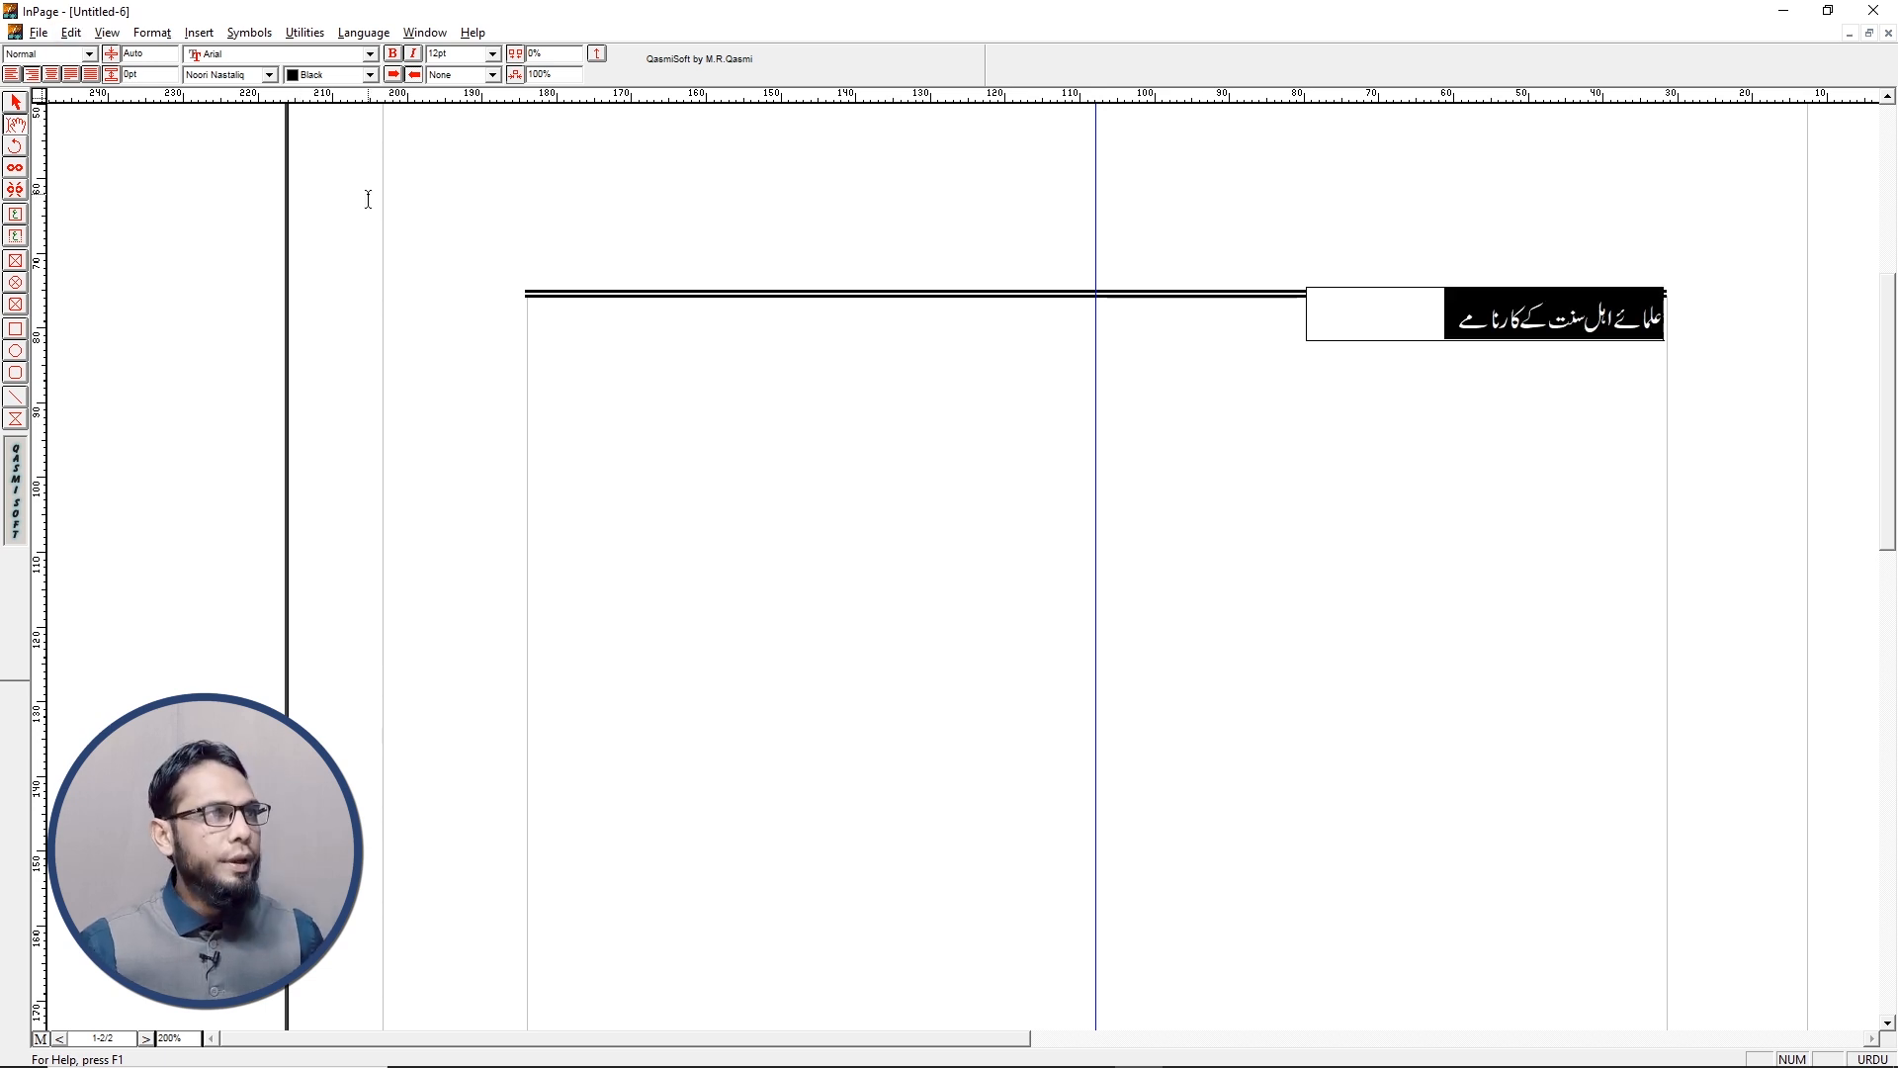
left_click(462, 53)
key("Return")
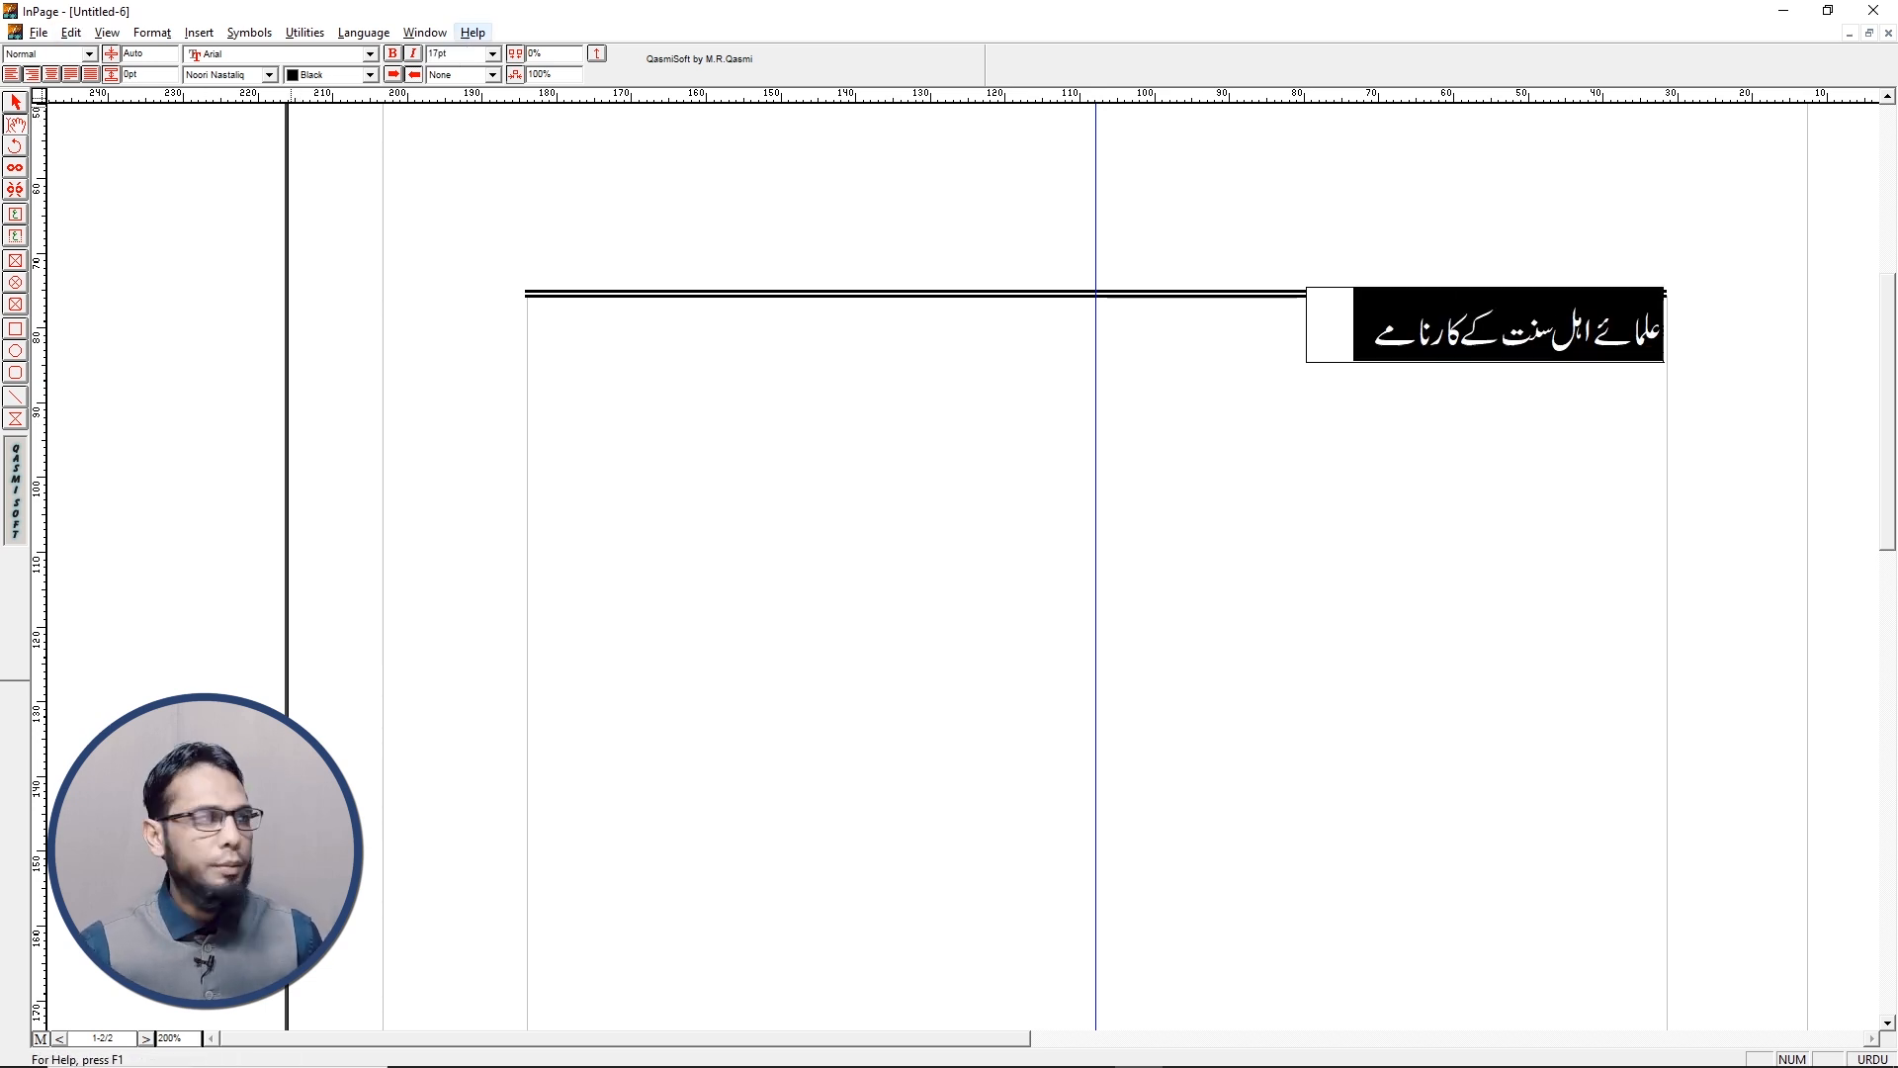
Move the title box up until it sits just above the double line
left_click(15, 102)
left_click(1365, 327)
key("Up")
key("Up")
key("Up")
key("Up")
key("Up")
key("Up")
key("Up")
key("Up")
key("Up")
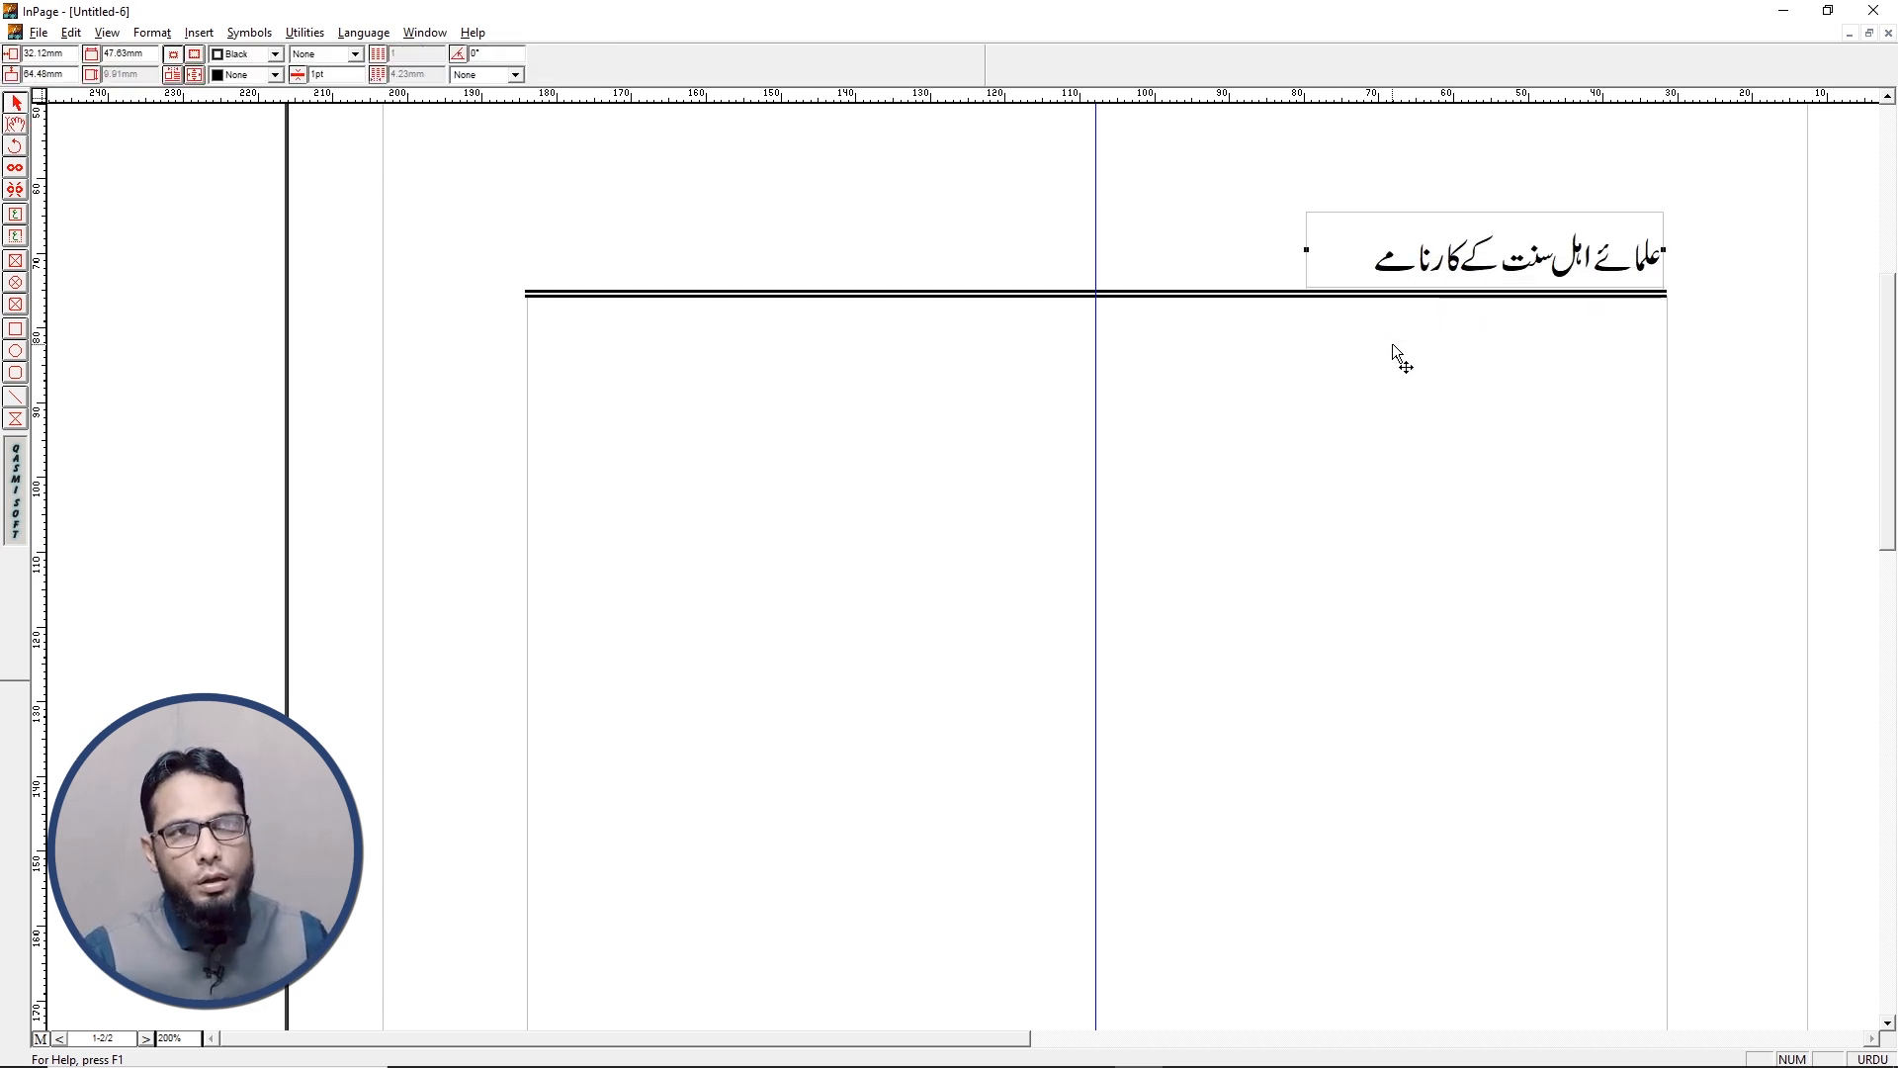
Duplicate the title box and align the copy with the left end of the double line, level with the original
left_click(1434, 382)
key("ctrl+v")
key("Right")
key("Right")
key("Right")
key("Right")
key("Right")
key("Right")
key("Right")
key("Right")
key("Right")
key("Right")
key("Right")
key("Right")
key("Right")
key("Right")
key("Right")
key("Right")
key("Right")
key("Right")
key("Right")
key("Right")
key("Right")
key("Right")
key("Right")
key("Right")
key("Right")
key("Down")
key("Down")
key("Down")
key("Down")
key("Left")
key("Up")
key("Up")
key("Up")
key("Up")
key("Down")
key("Down")
key("Down")
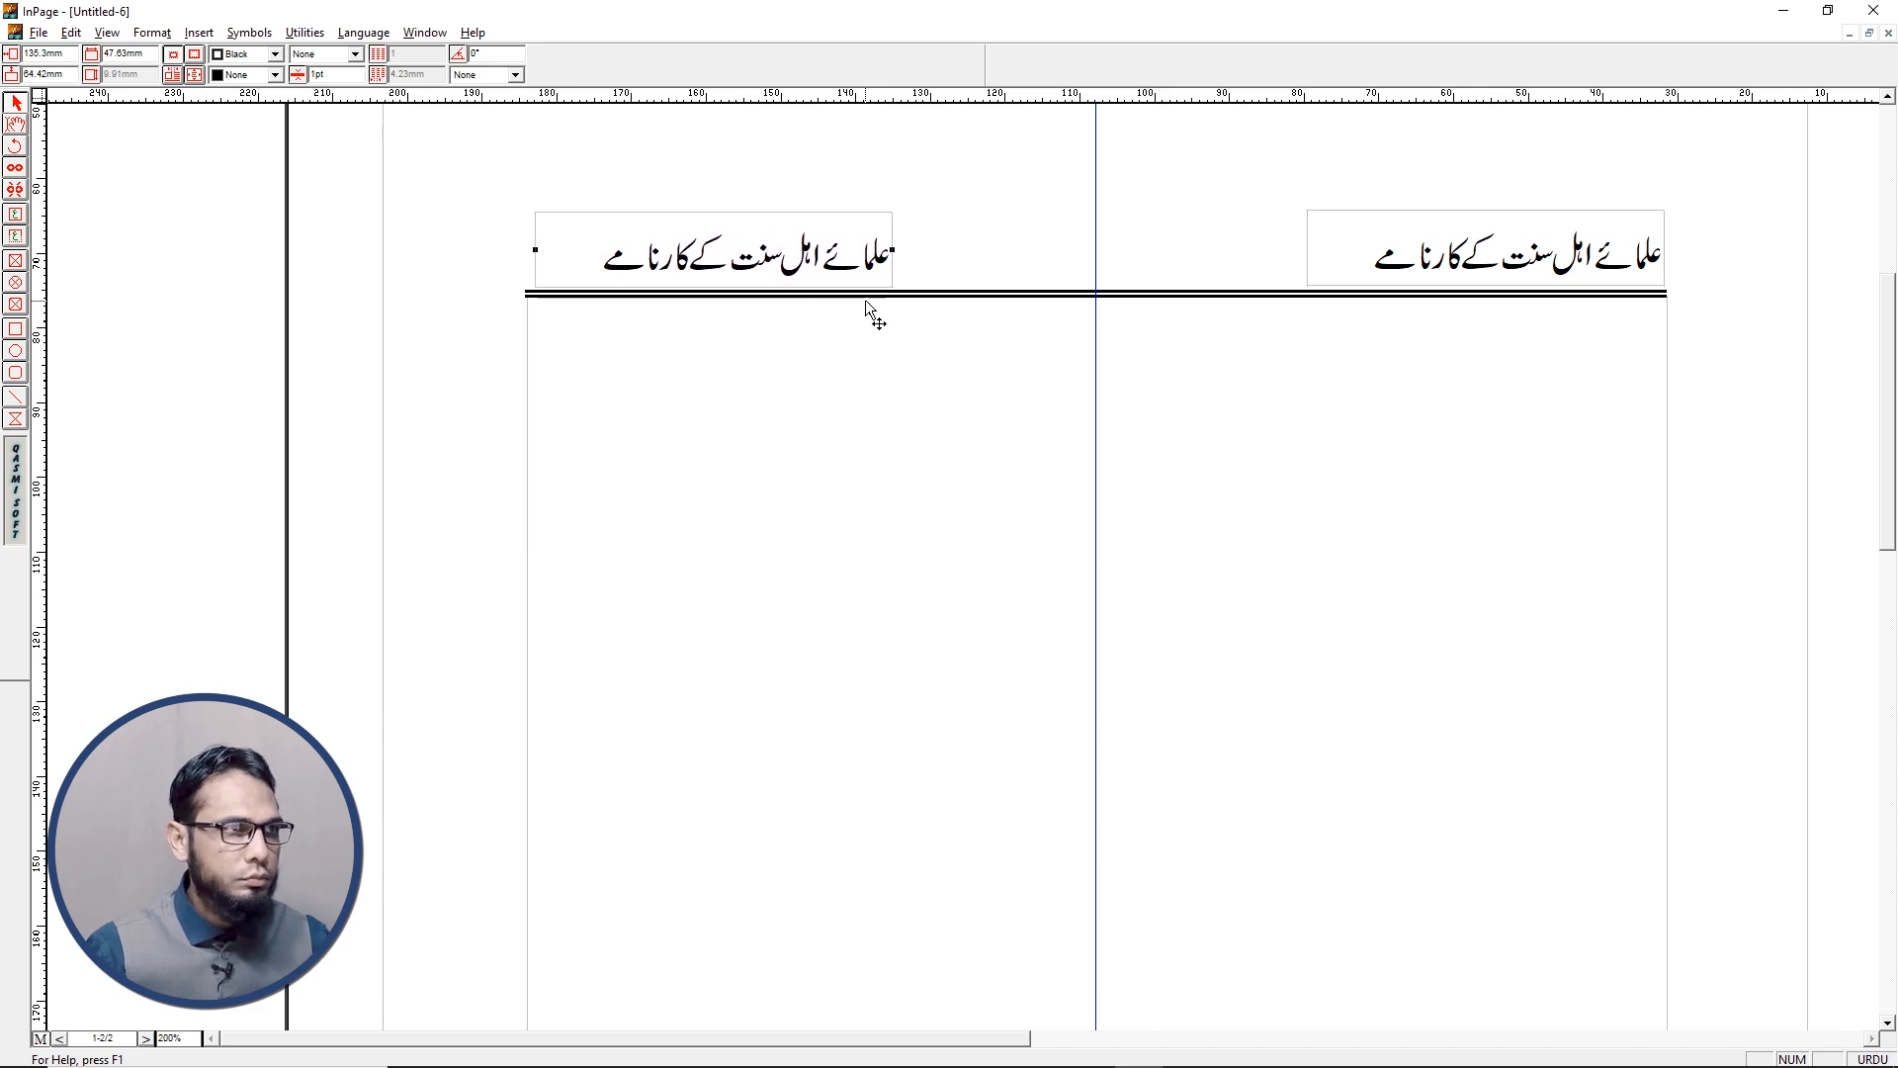
key("Left")
key("Left")
key("Left")
key("Left")
key("Left")
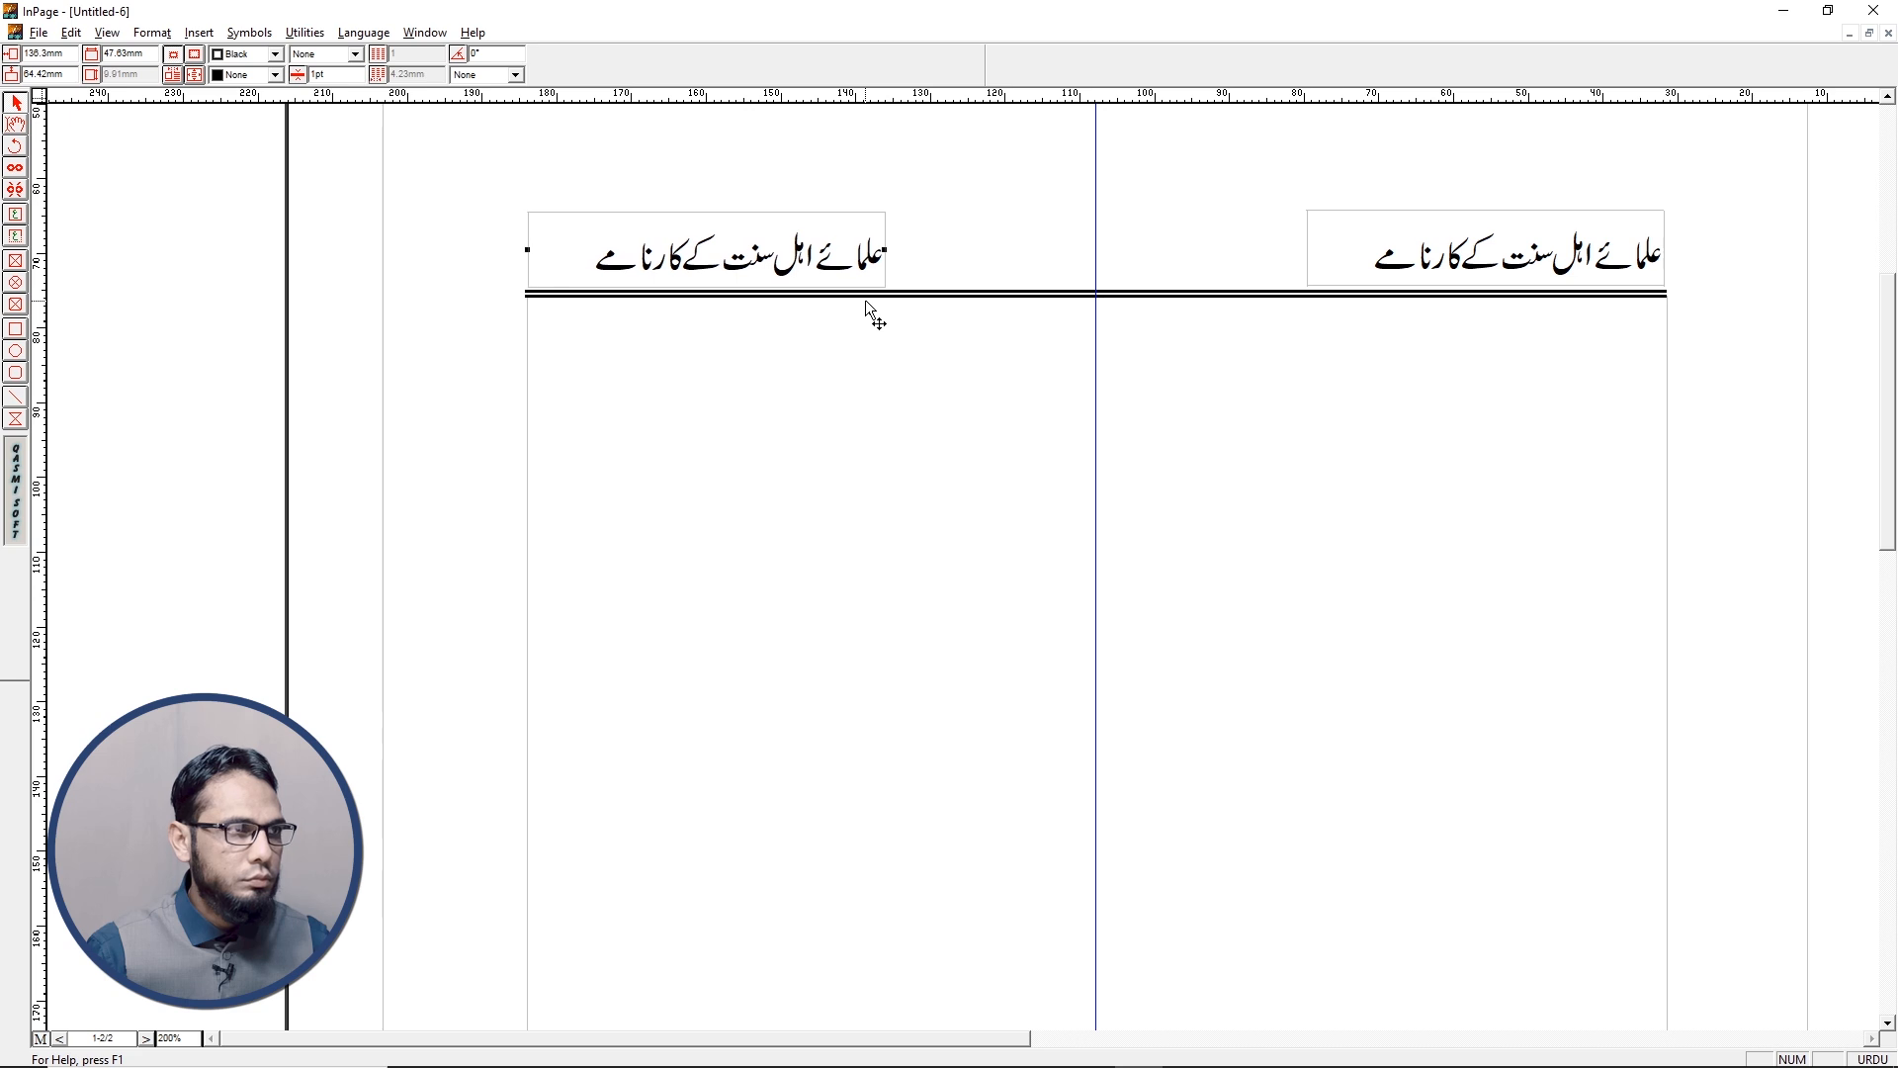
key("Left")
Replace the text of the left header box with the author's name in Urdu and centre it
left_click(16, 122)
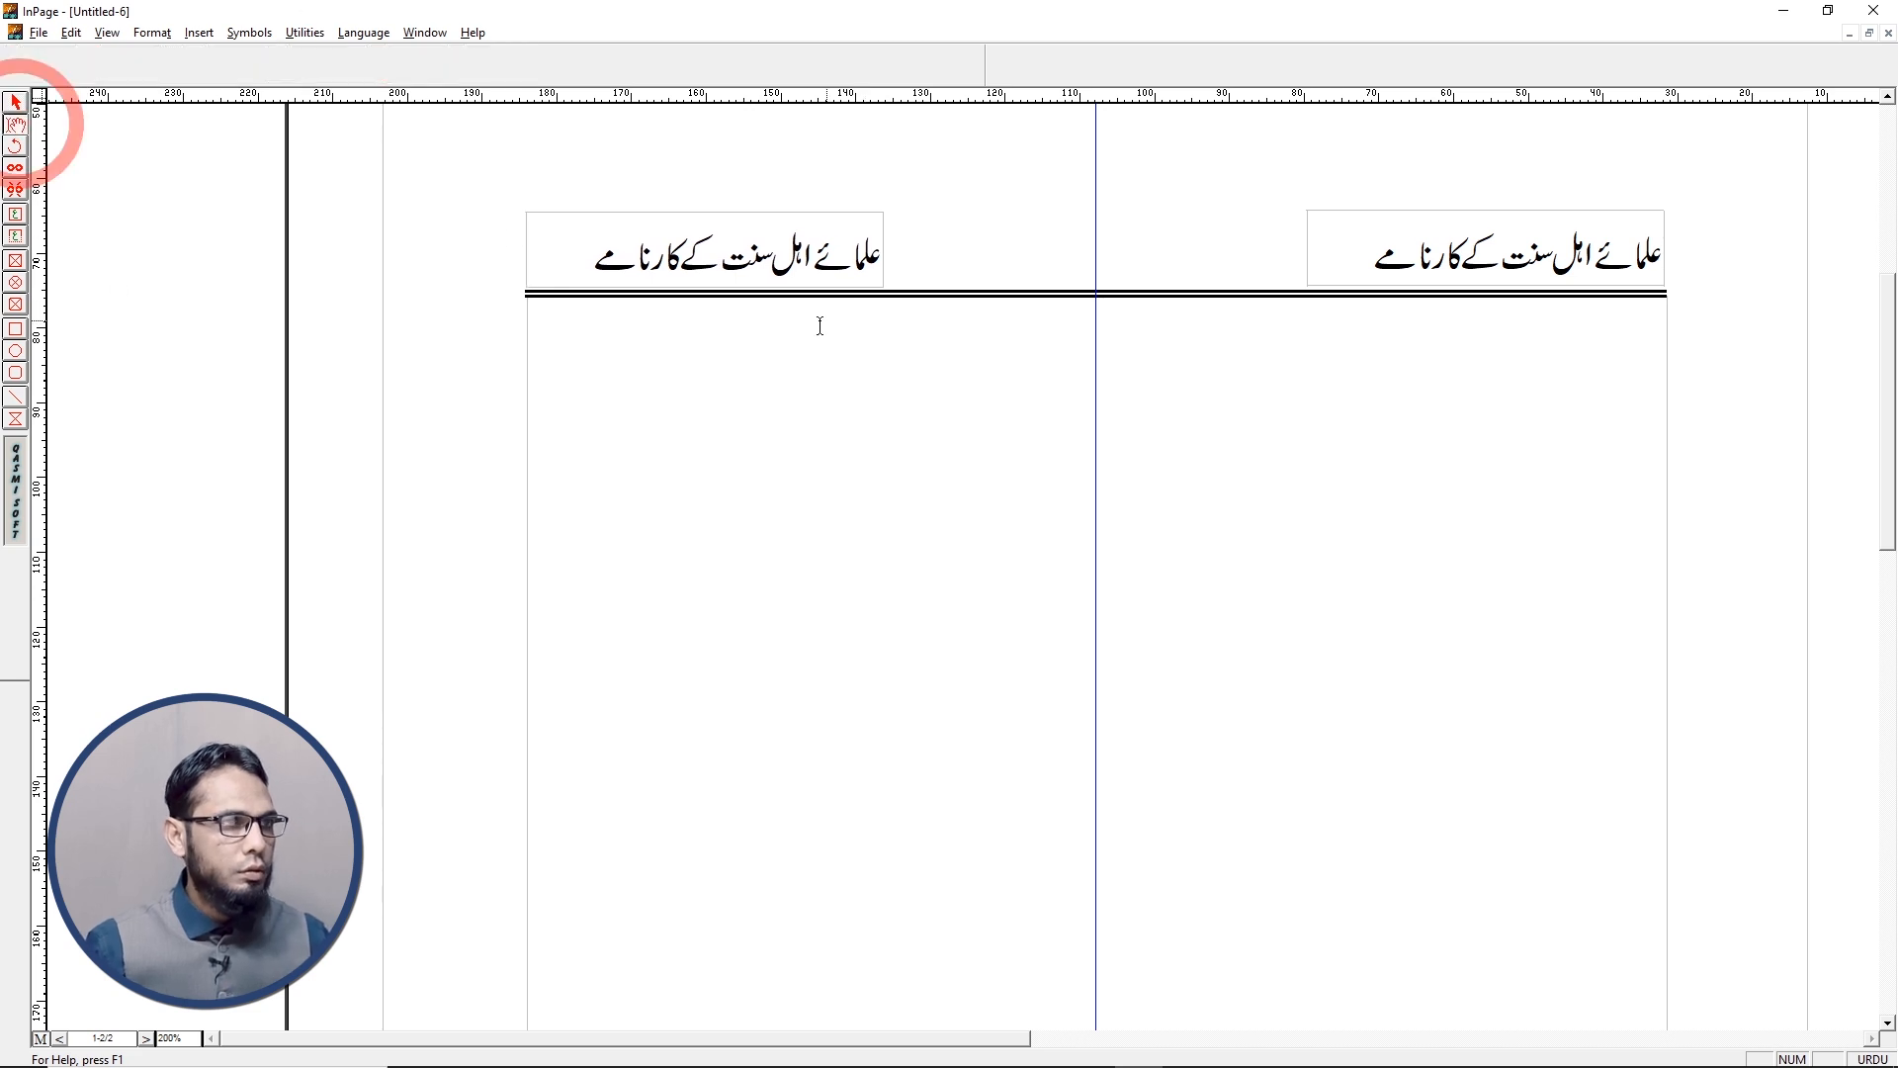
left_click(767, 260)
key("ctrl+a")
key("super+c")
key("Delete")
type("احمد")
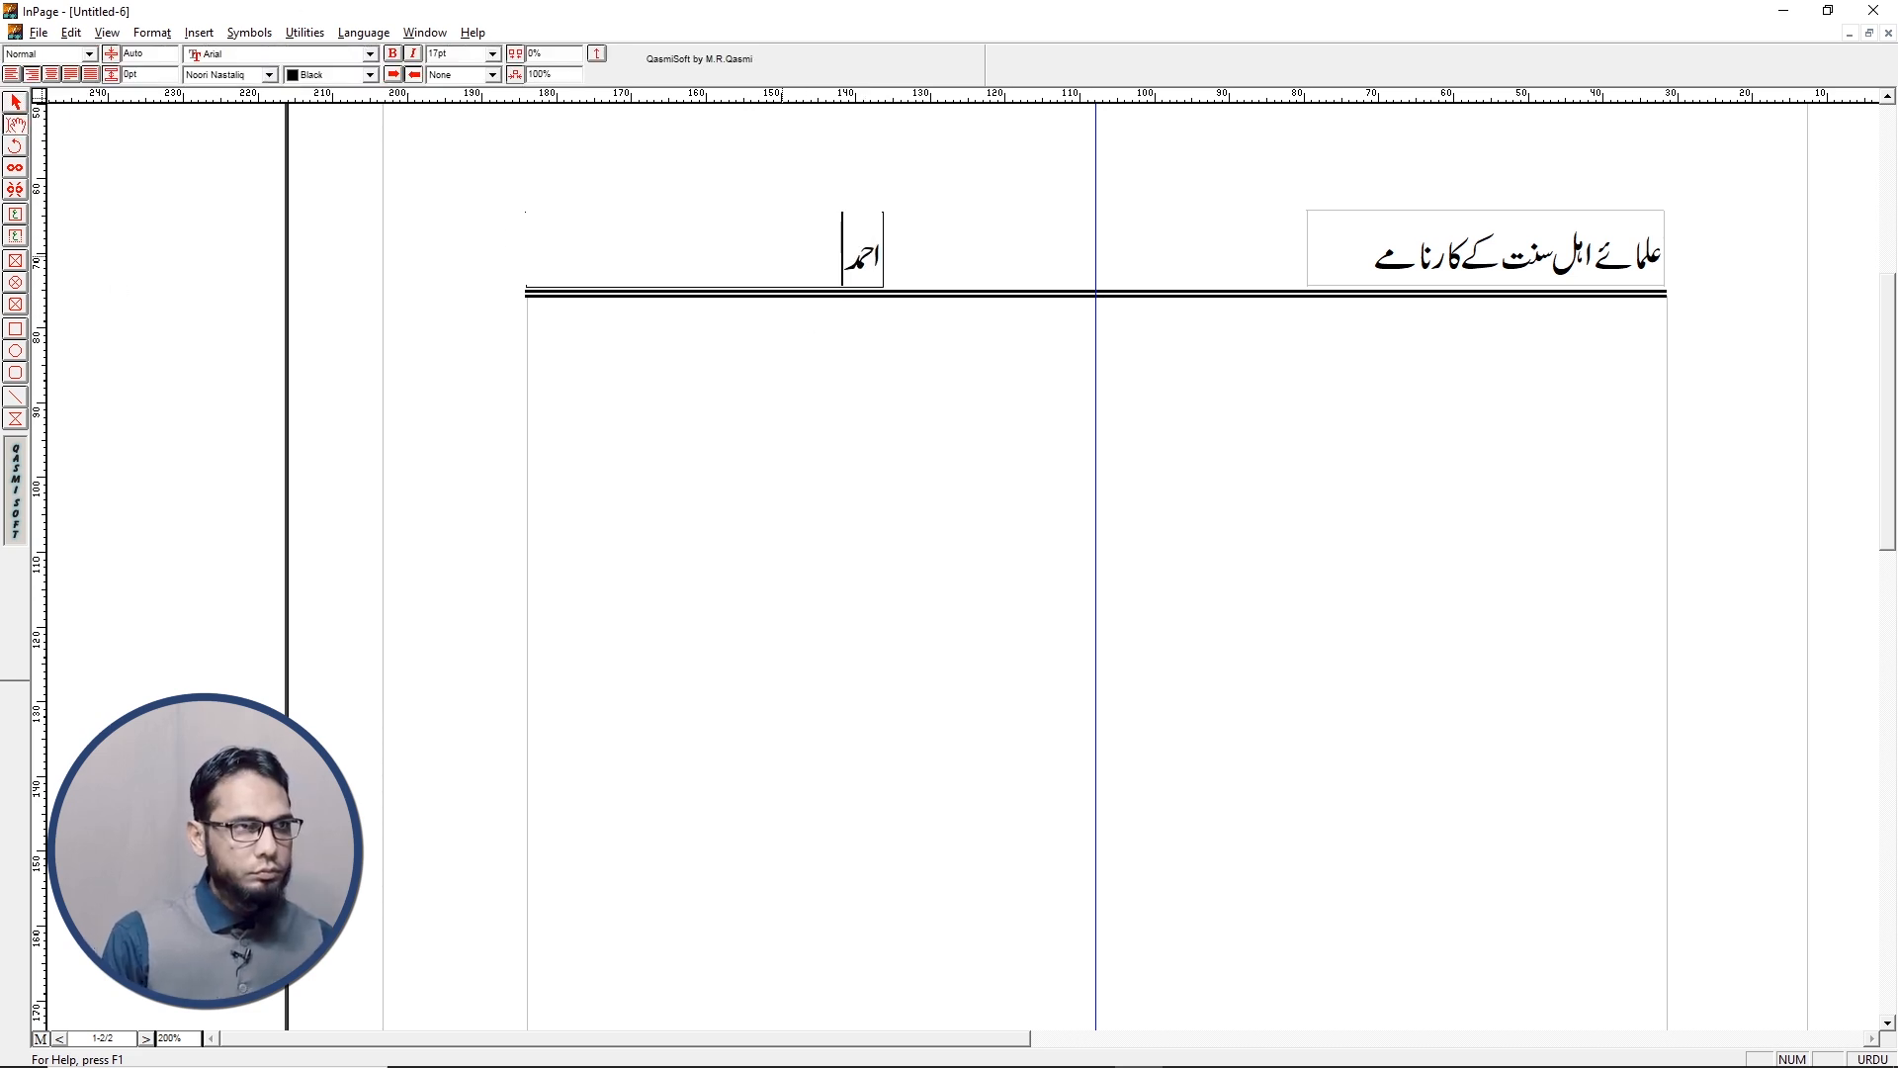
type(" ندیم قاسمی")
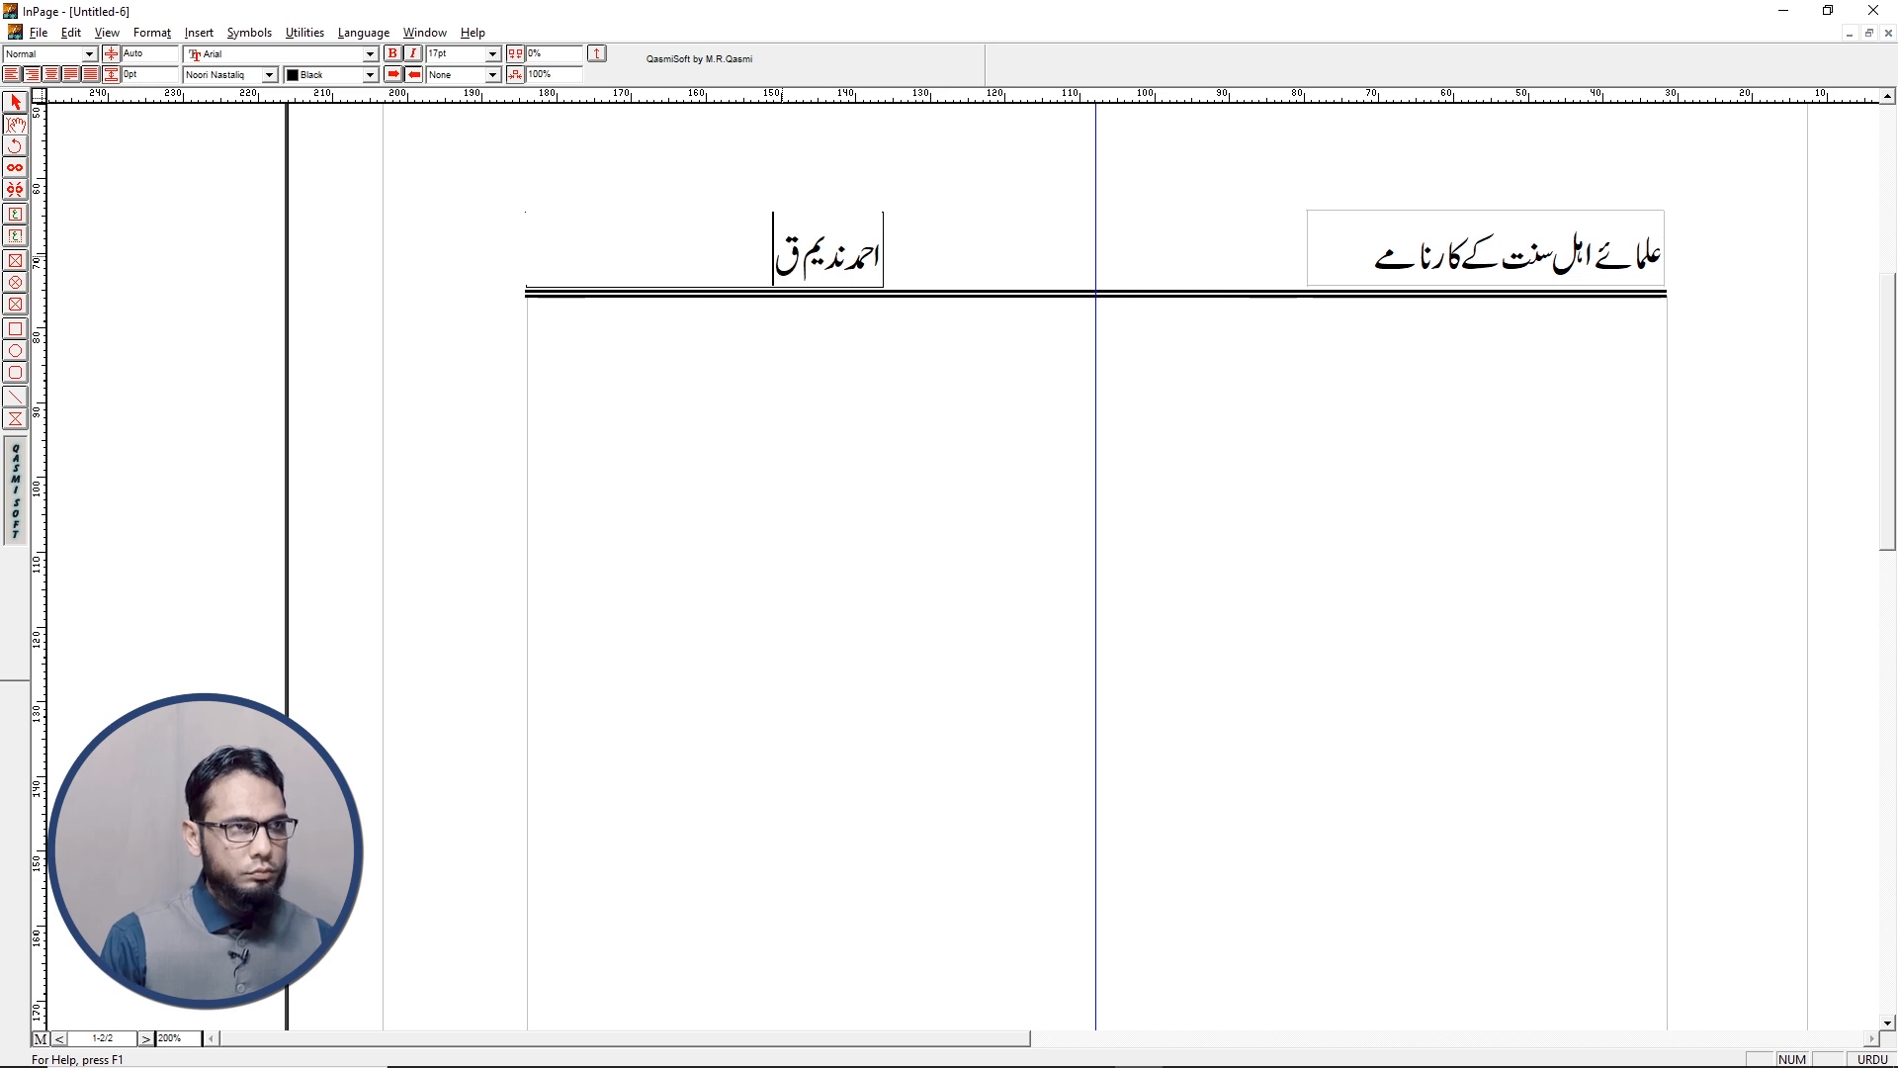
left_click(43, 56)
left_click(52, 60)
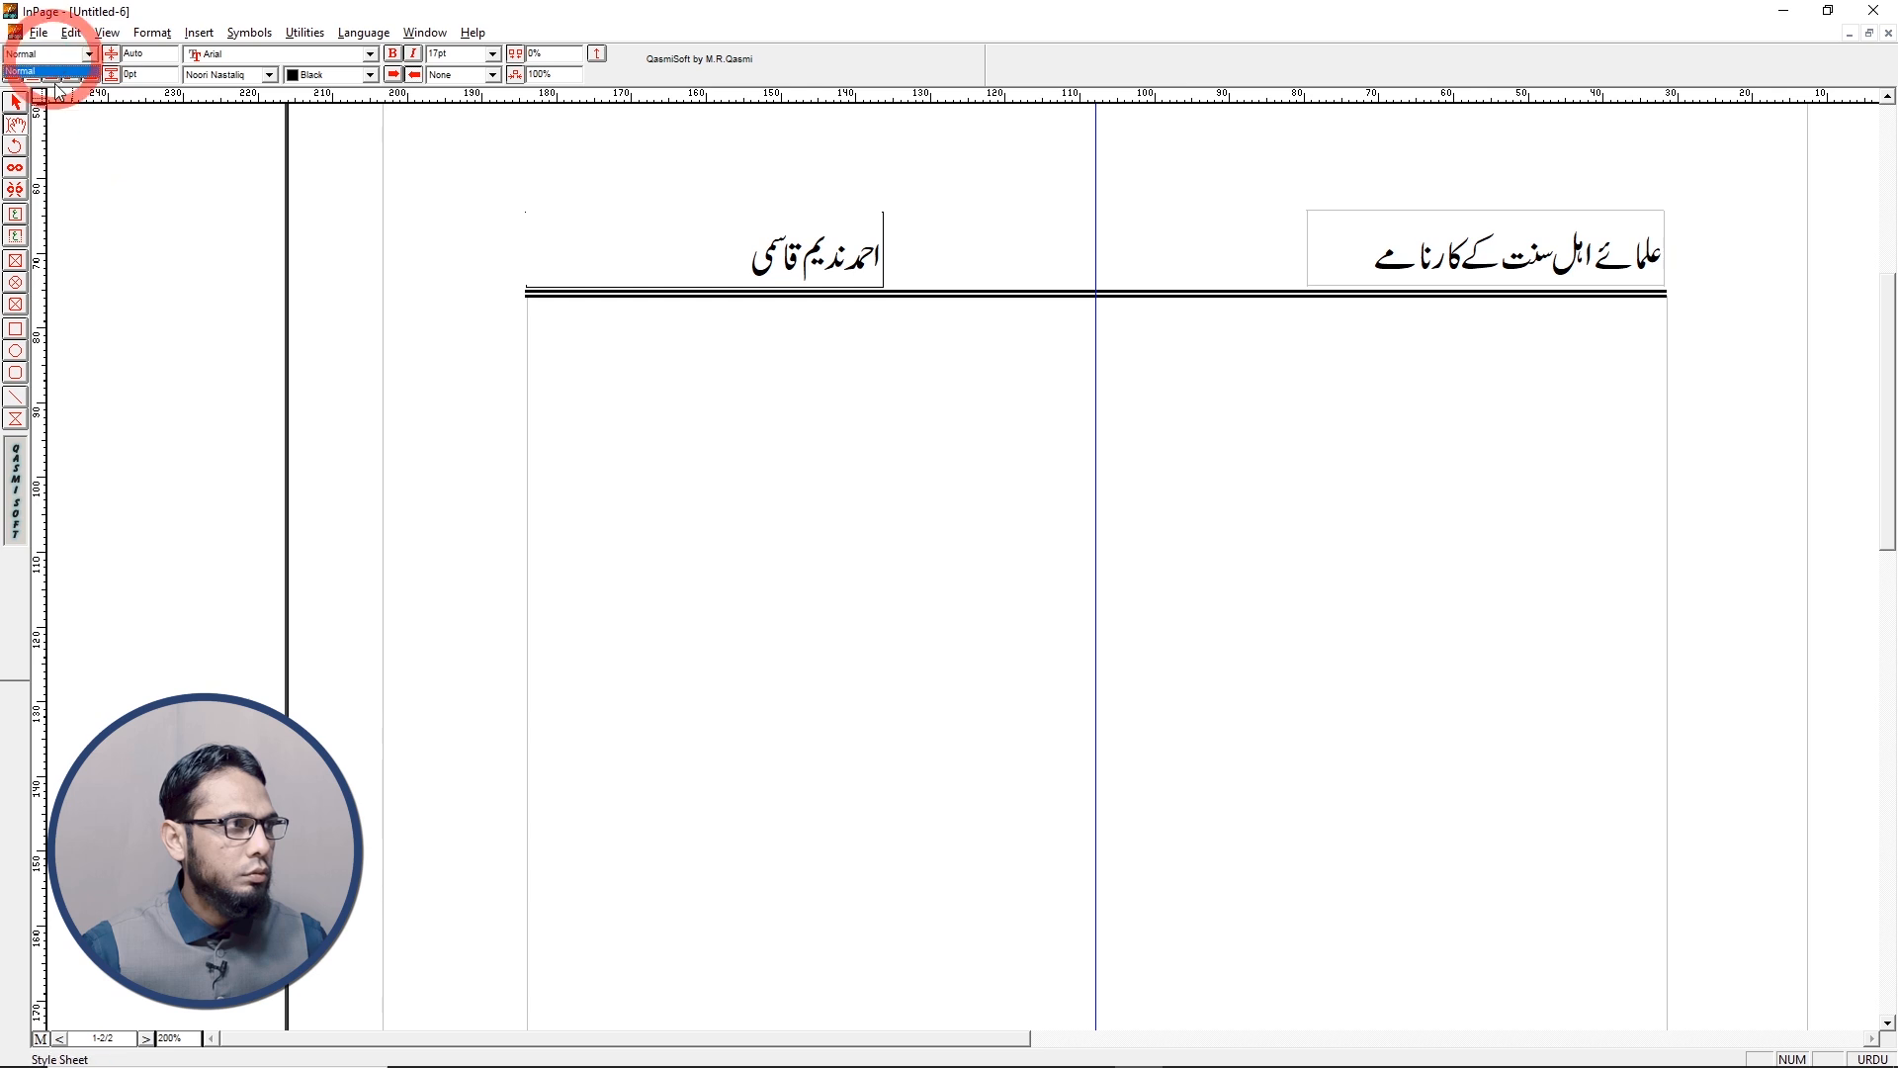
left_click(52, 74)
Paste another copy of the title box between the two header boxes and make it narrower
left_click(12, 96)
left_click(626, 227)
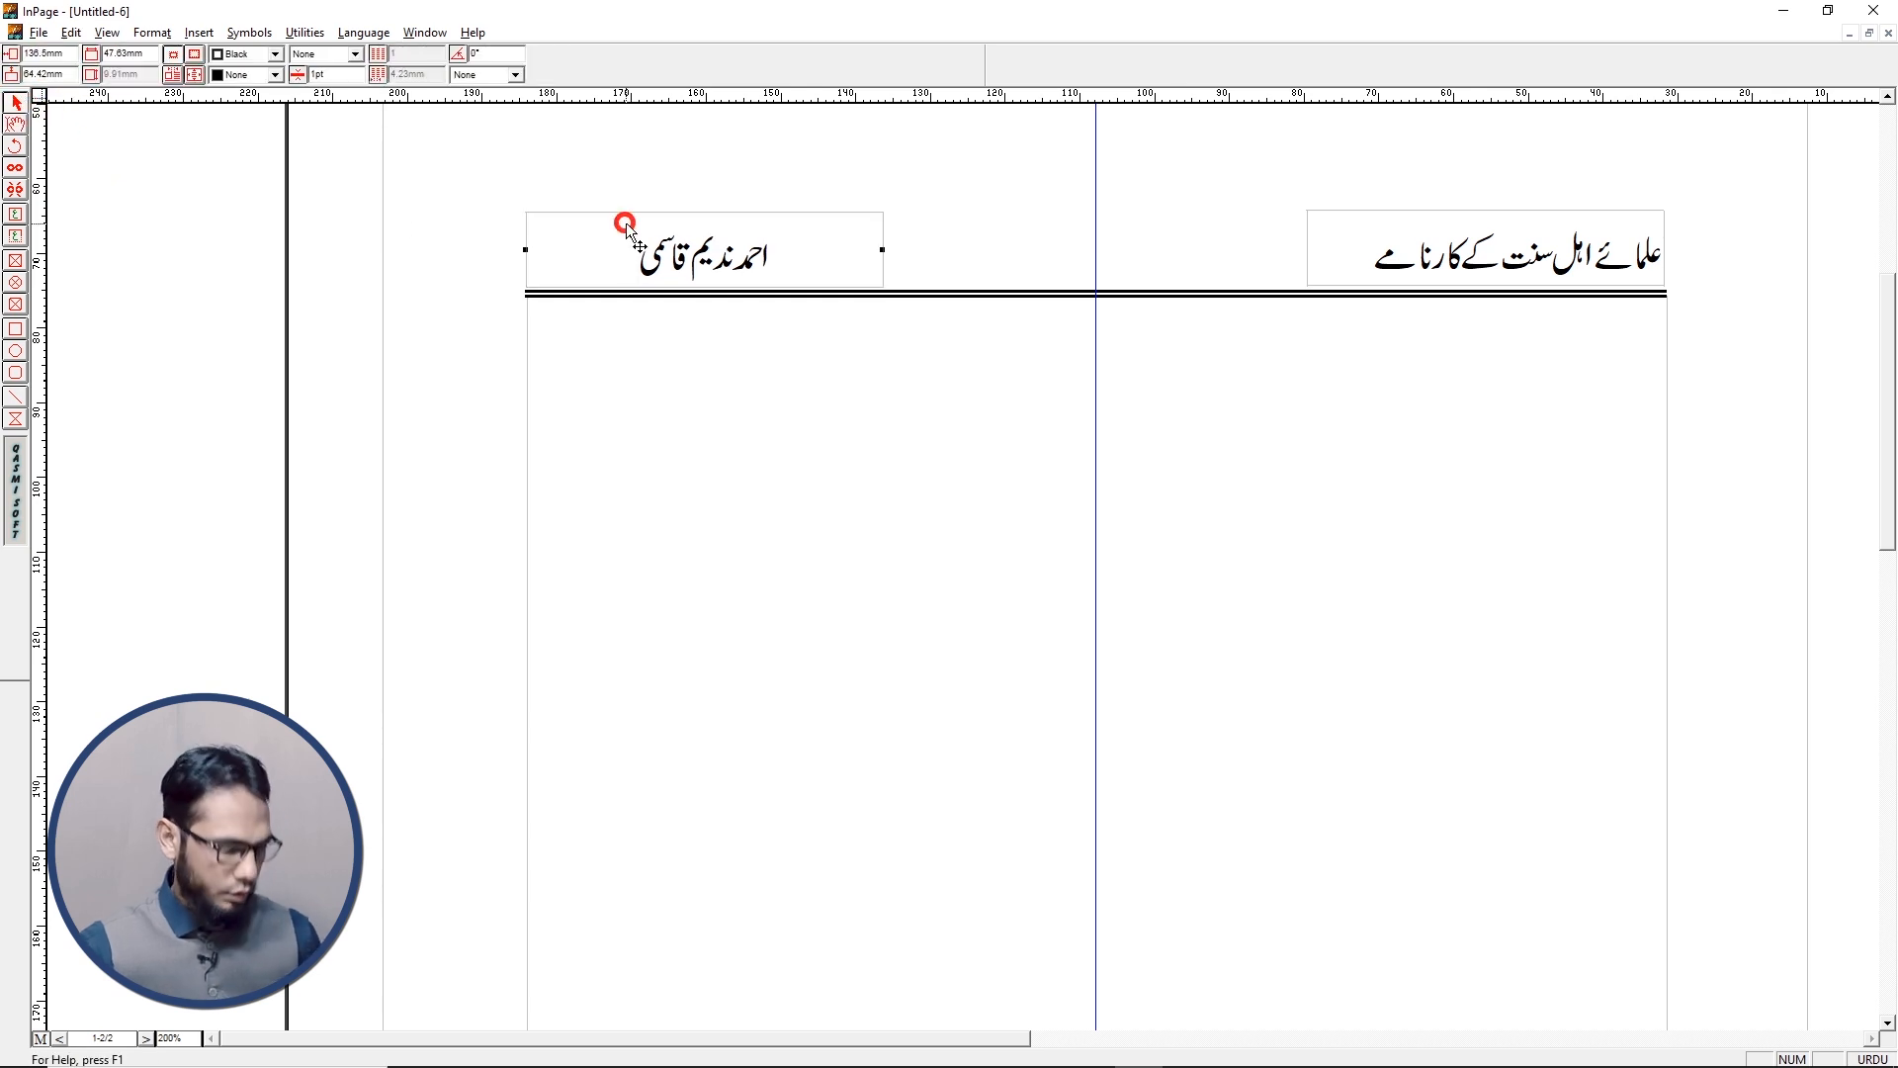
key("ctrl+v")
left_click(1243, 413)
left_click_drag(1142, 443, 1166, 249)
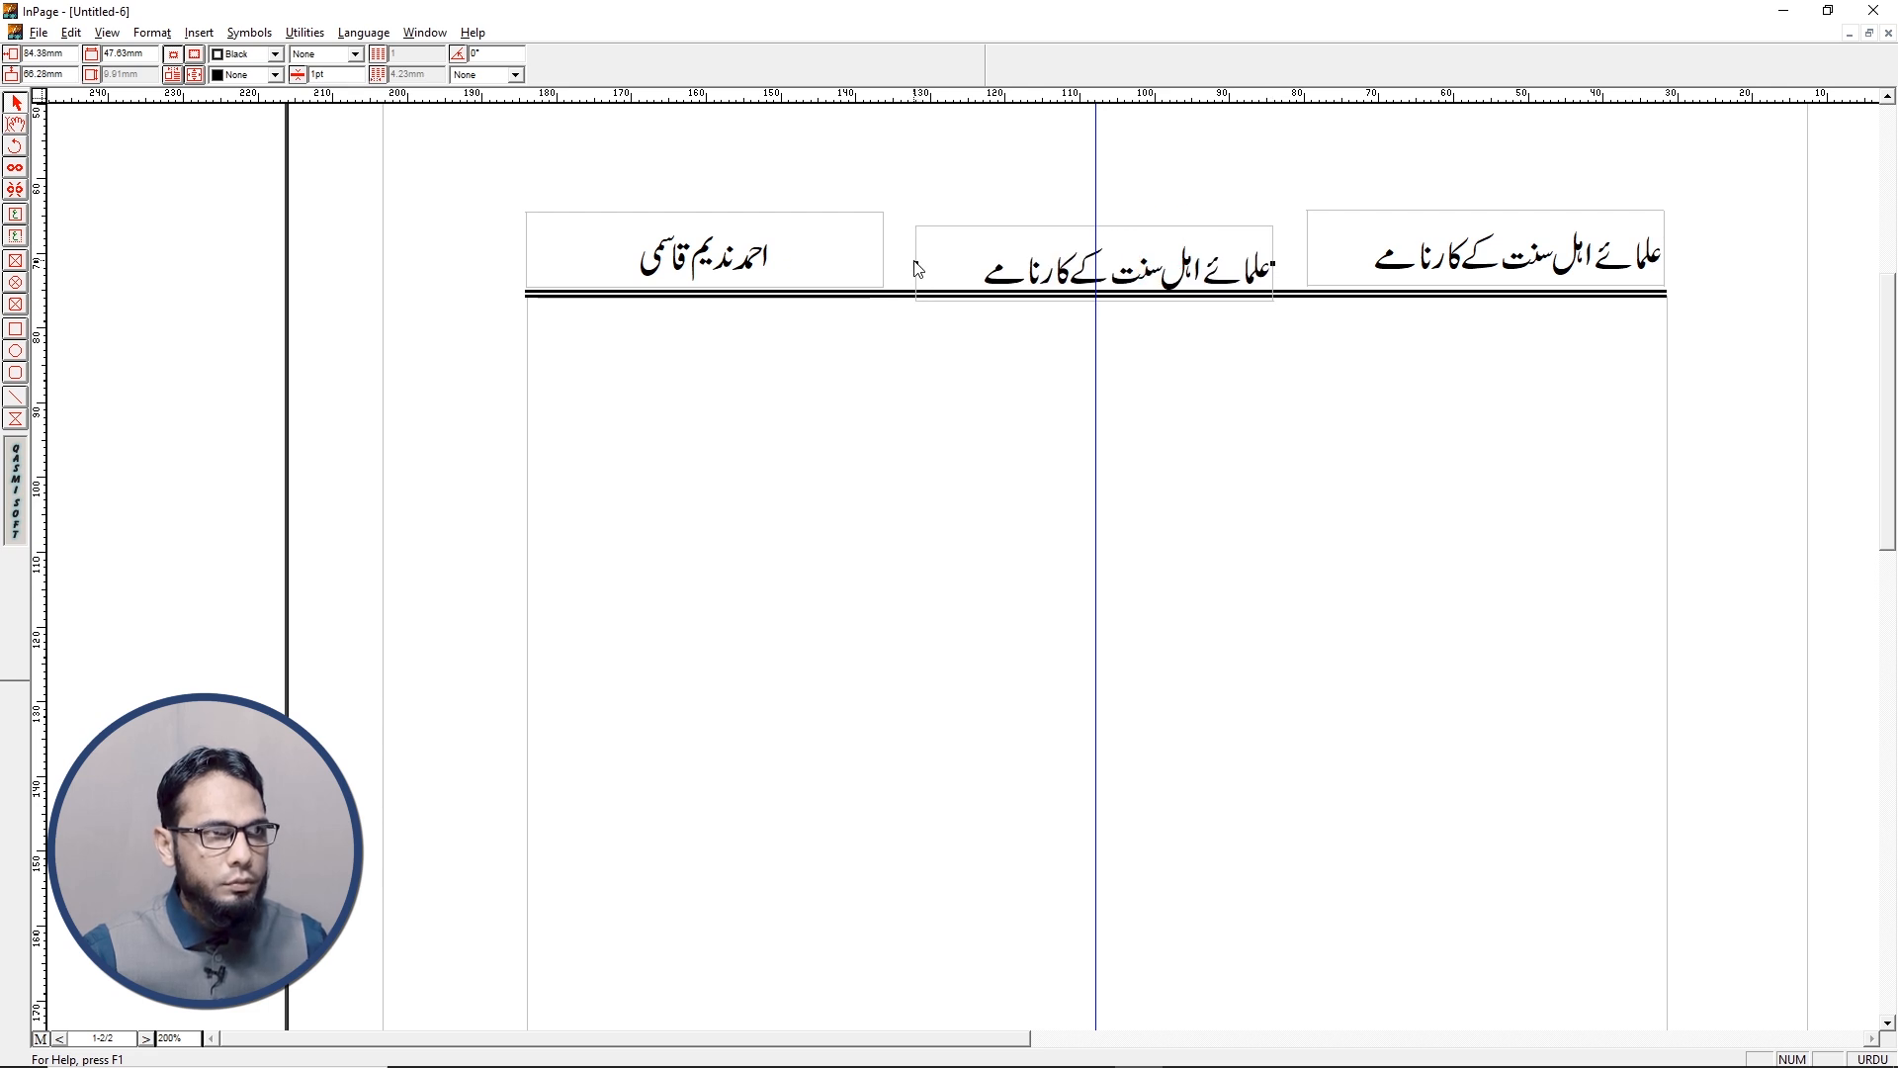
left_click_drag(954, 264, 1086, 176)
Delete all the text in the middle header box
left_click(15, 124)
left_click(1154, 349)
key("ctrl+a")
key("Delete")
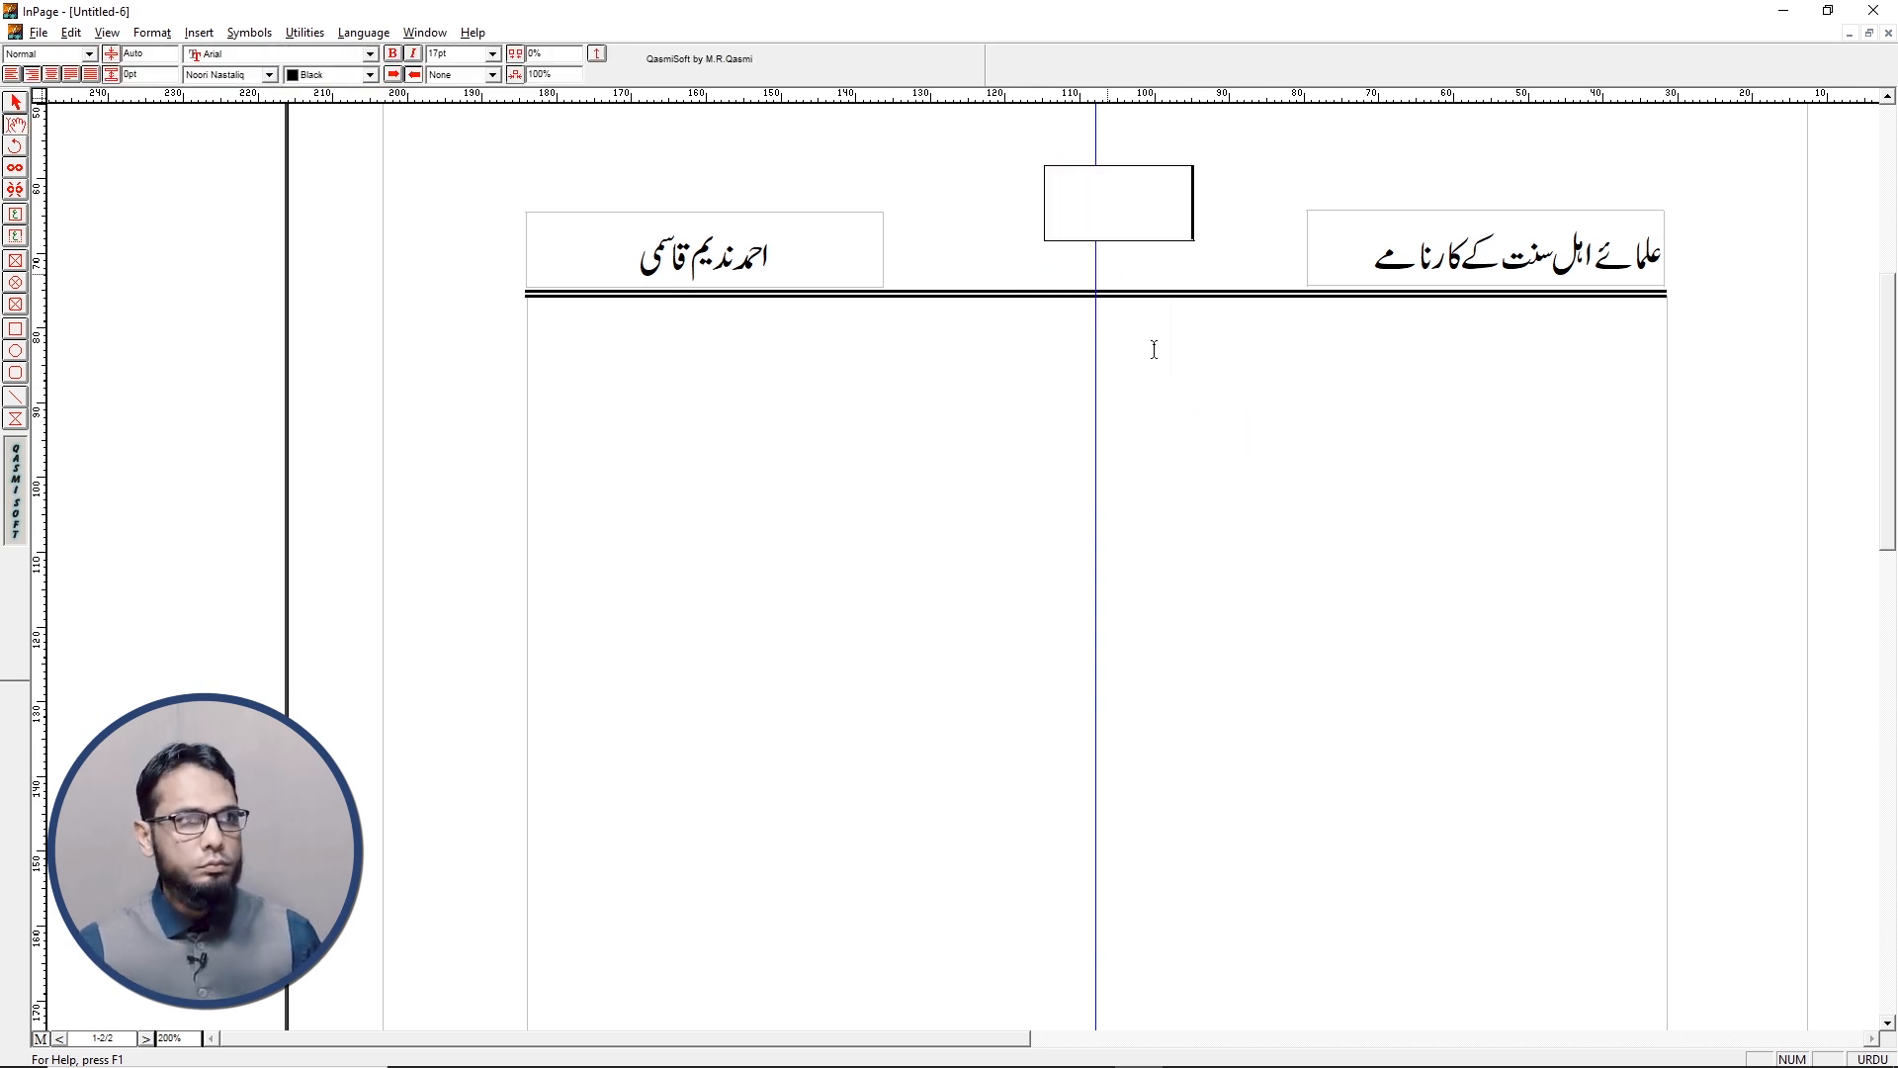
Narrow the empty middle box further and centre it on the vertical guide just above the double line
left_click(14, 102)
left_click_drag(1112, 228, 1079, 257)
key("Left")
key("Left")
key("Left")
key("Left")
Insert an automatic page number into the middle header box and centre it
left_click(15, 125)
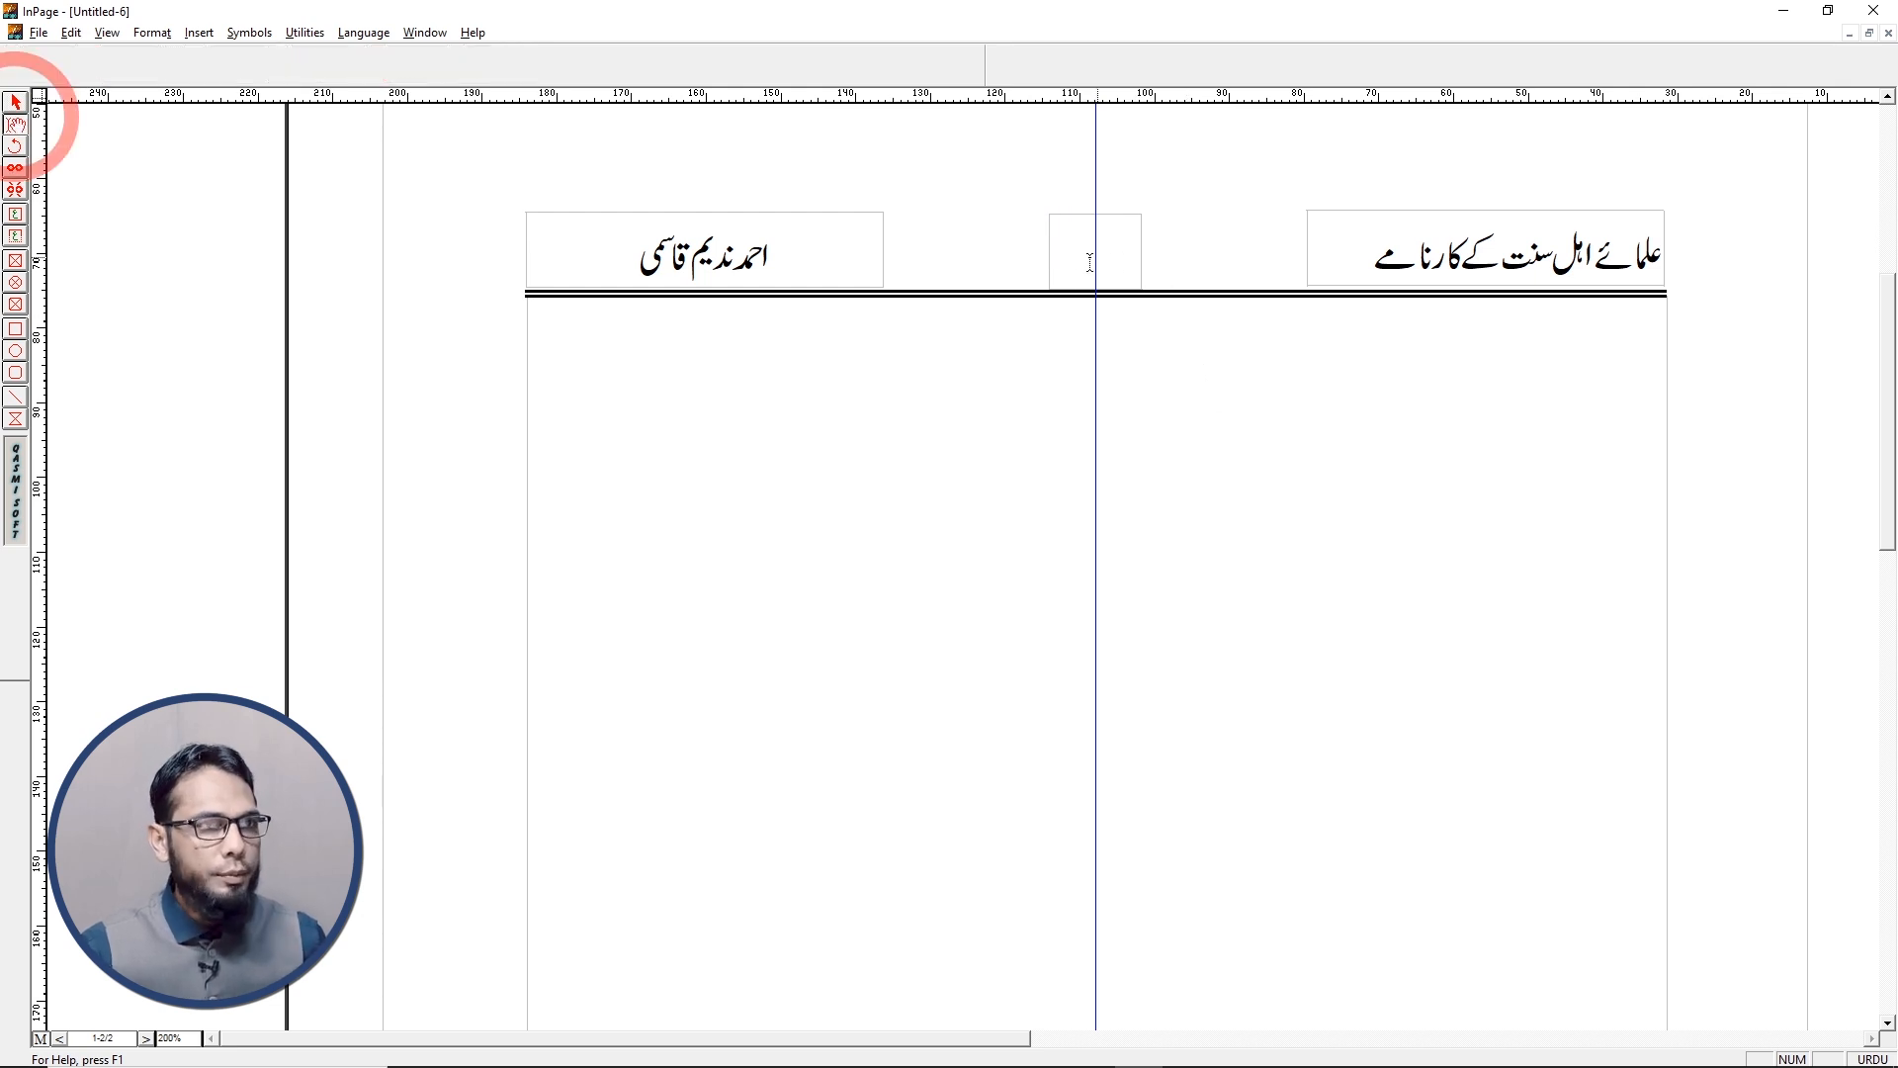
left_click(1093, 249)
left_click(305, 31)
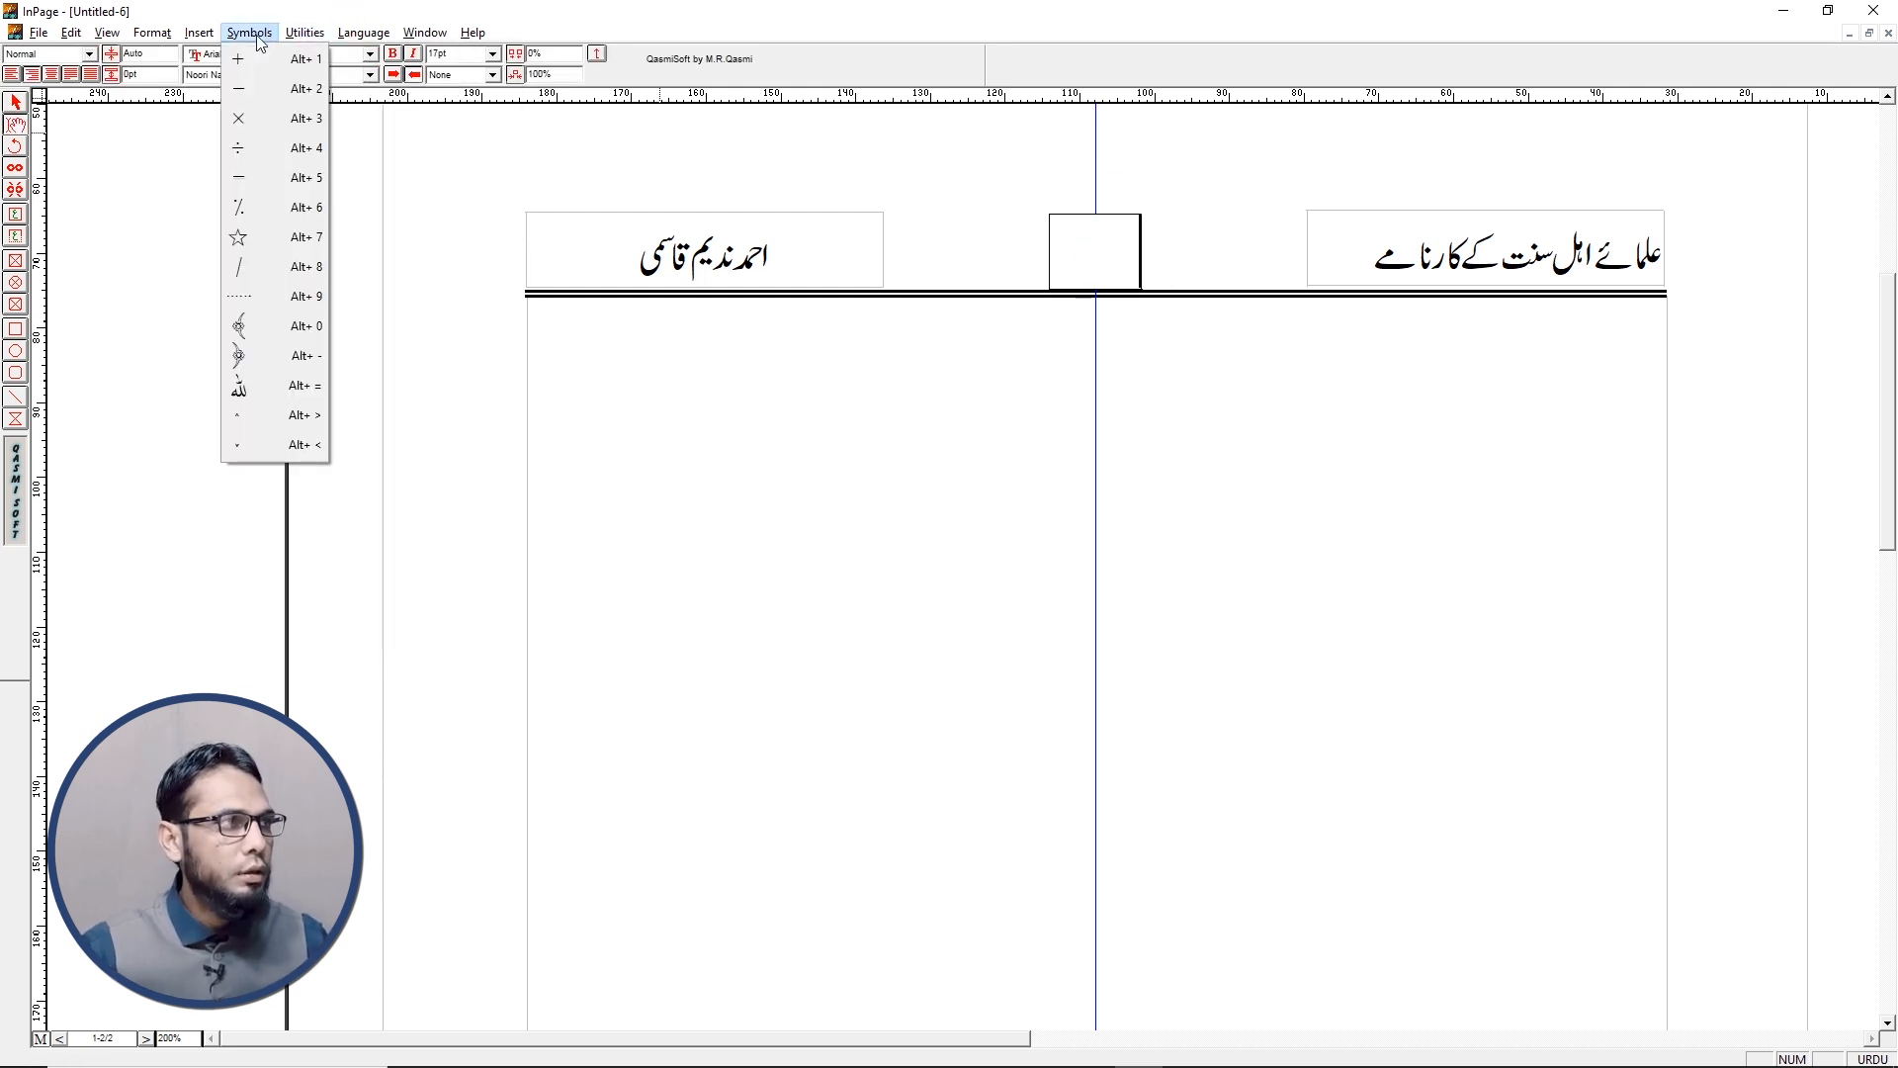
mouse_move(199, 31)
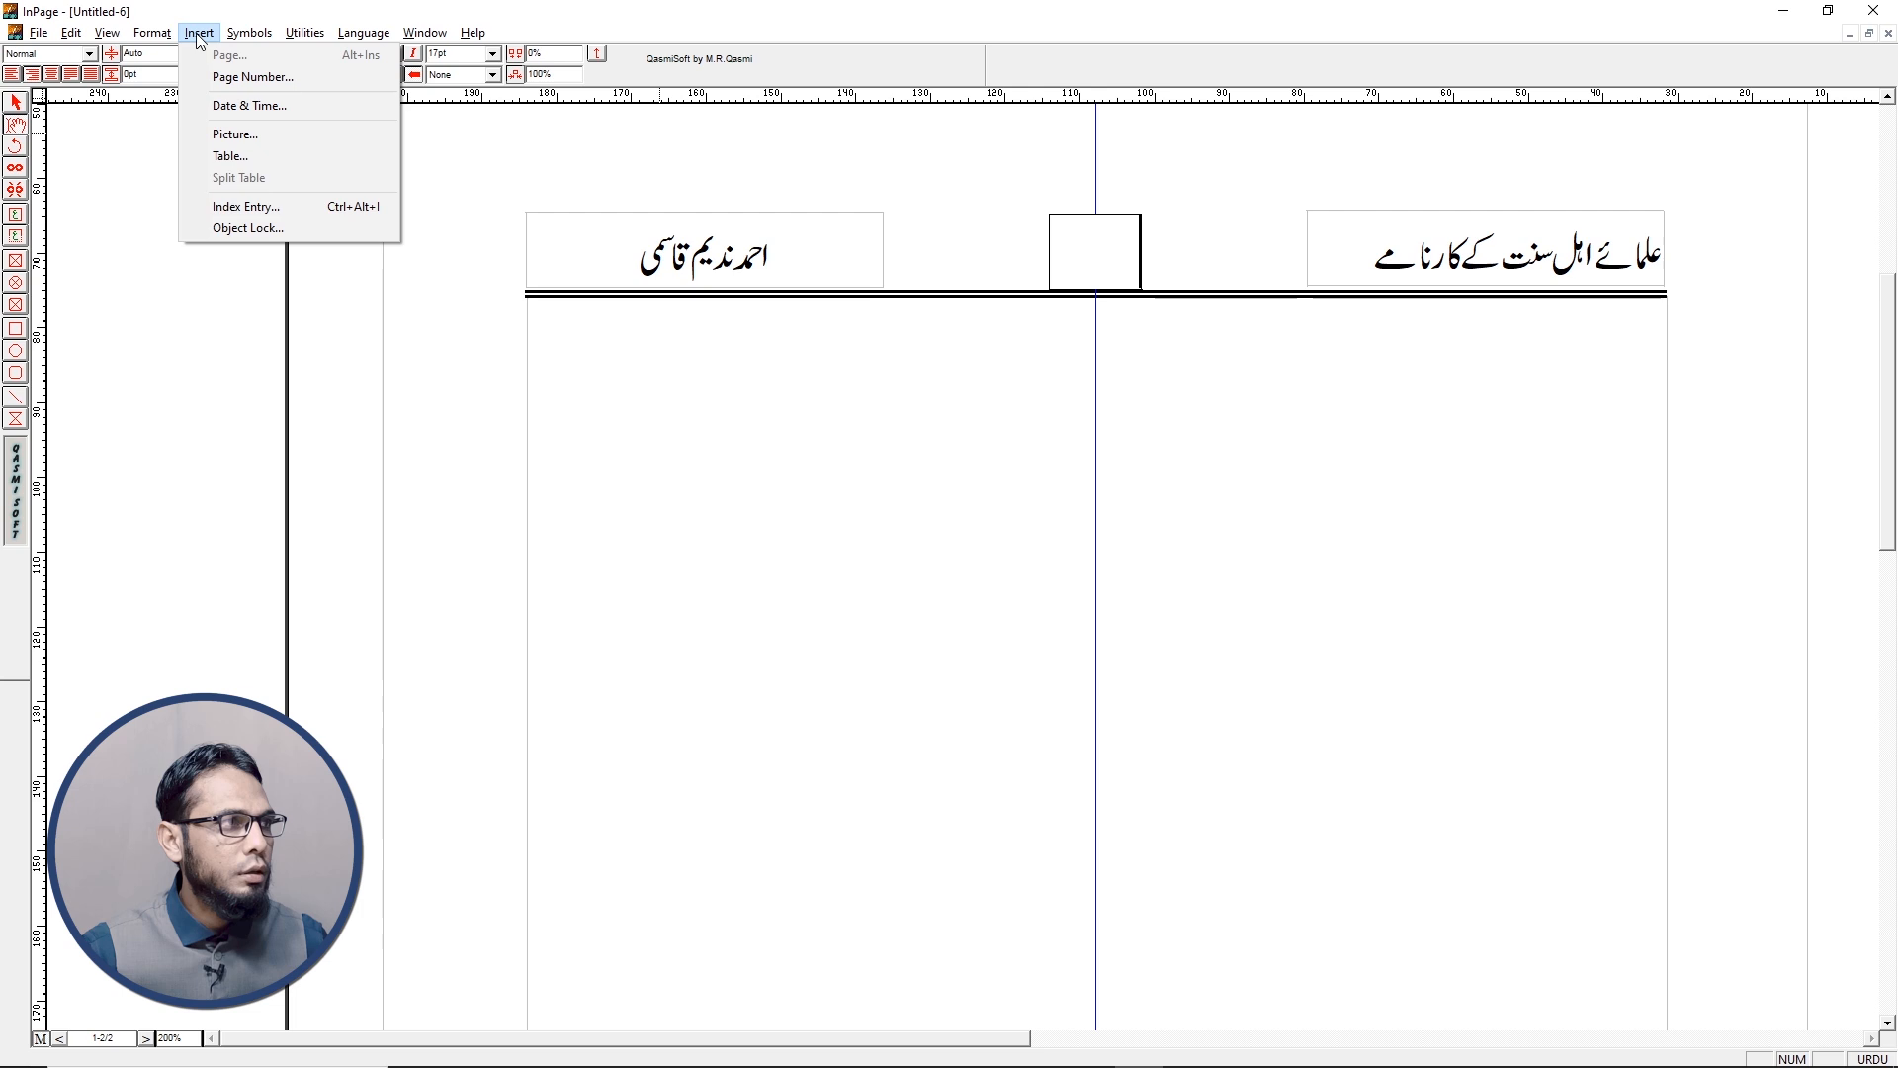
left_click(253, 77)
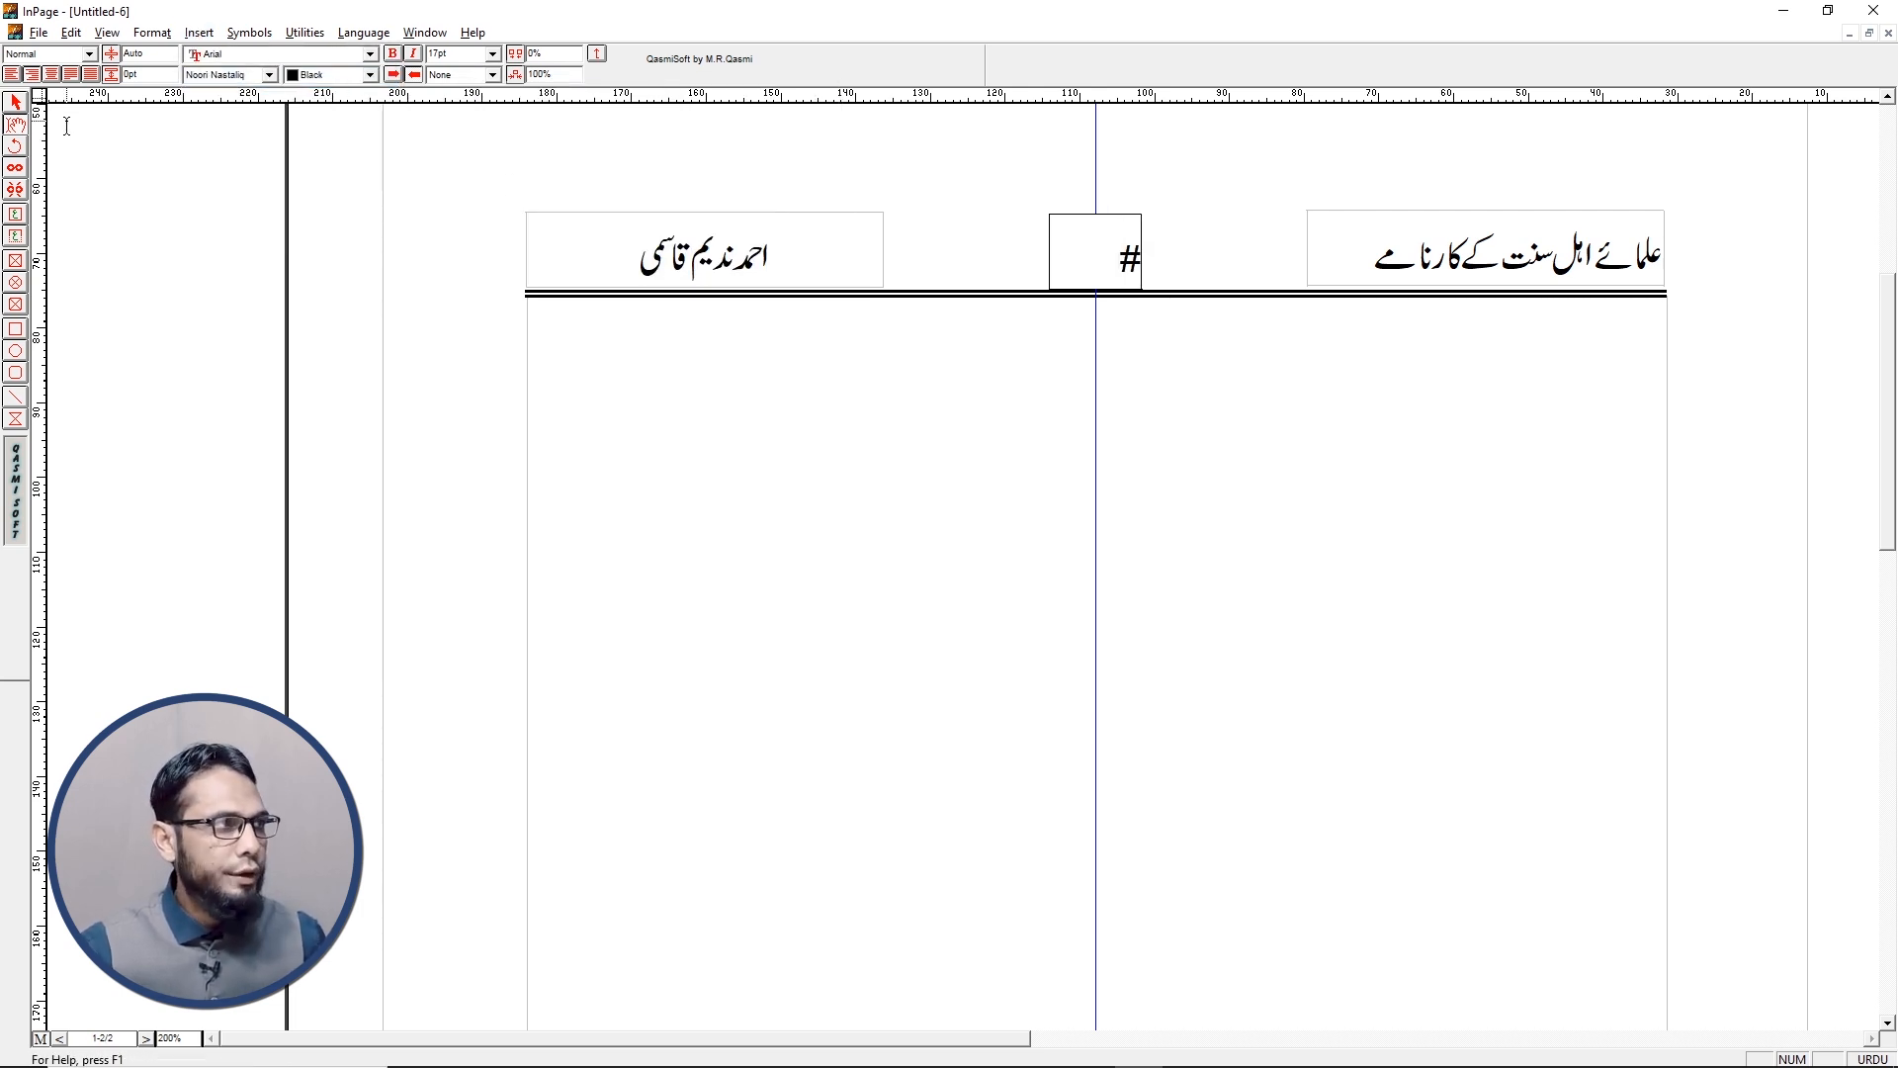
left_click(50, 75)
left_click(15, 102)
left_click(780, 475)
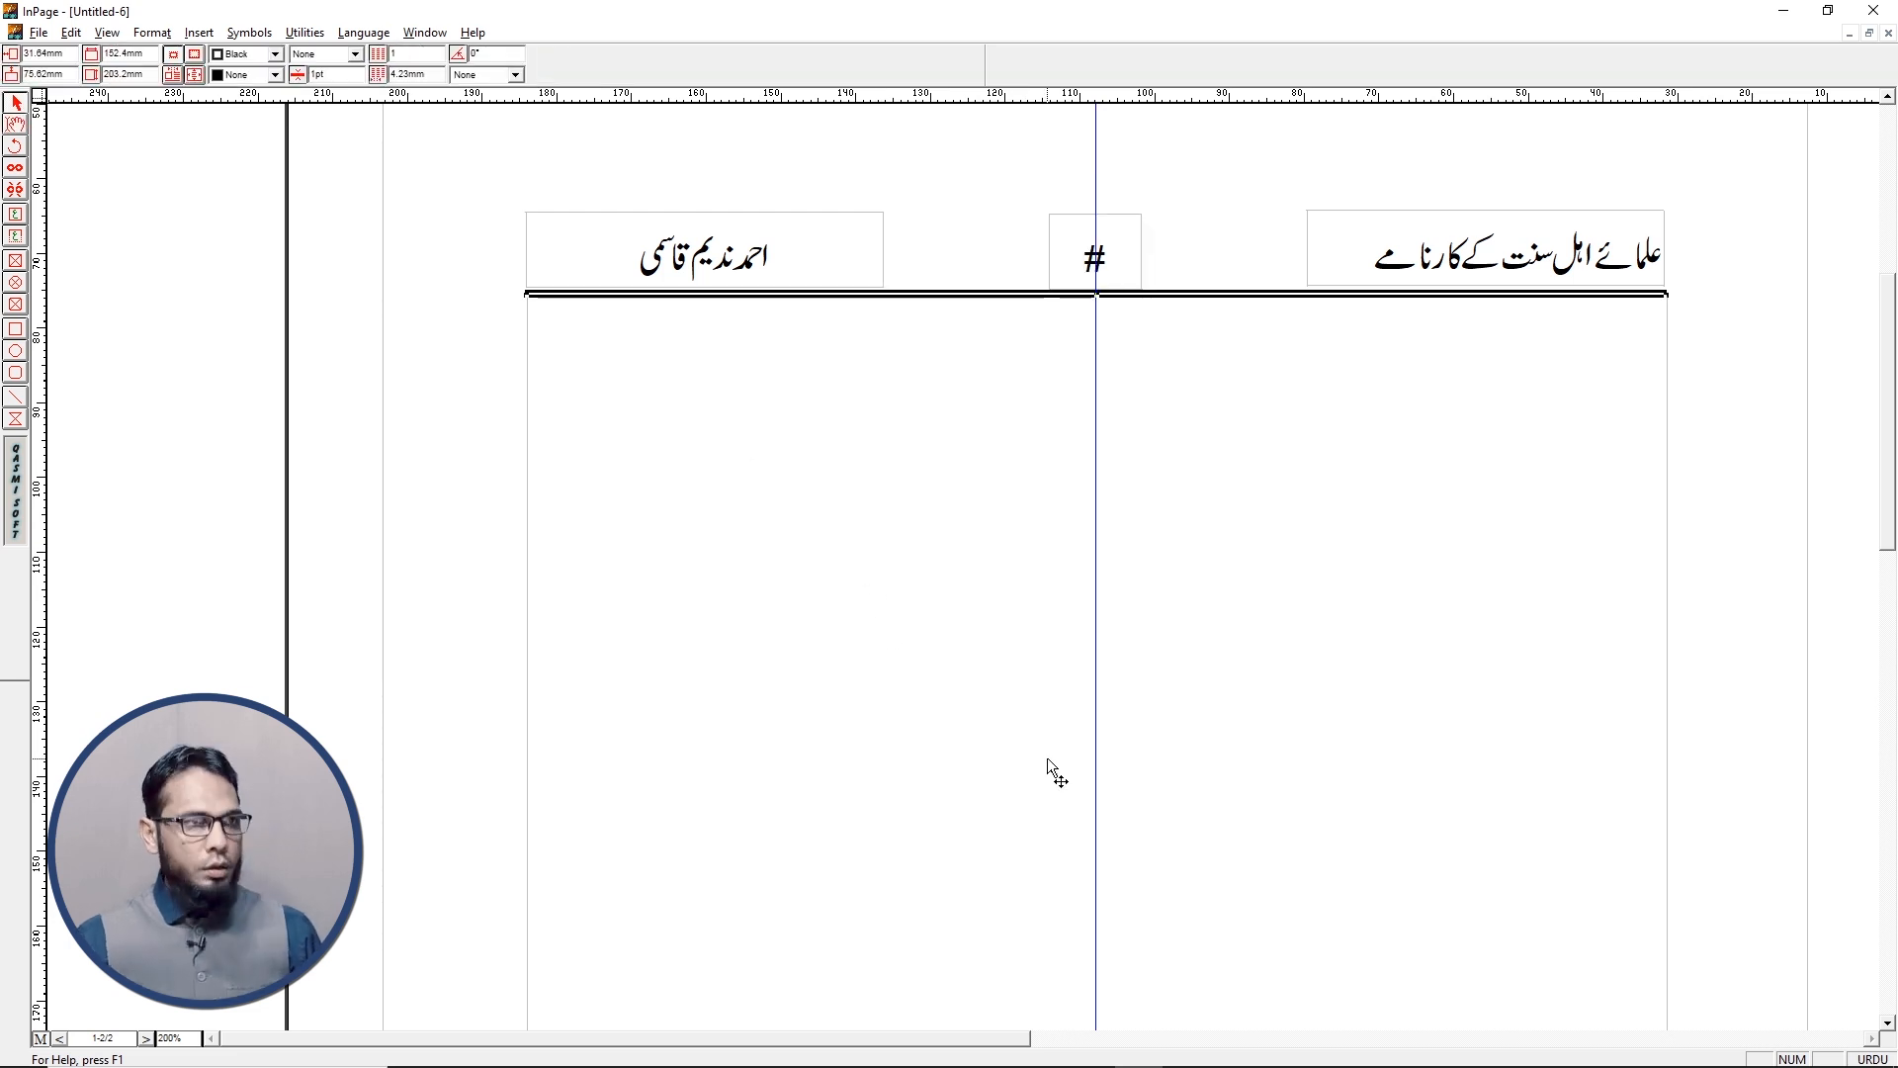
key("ctrl+1")
key("ctrl+5")
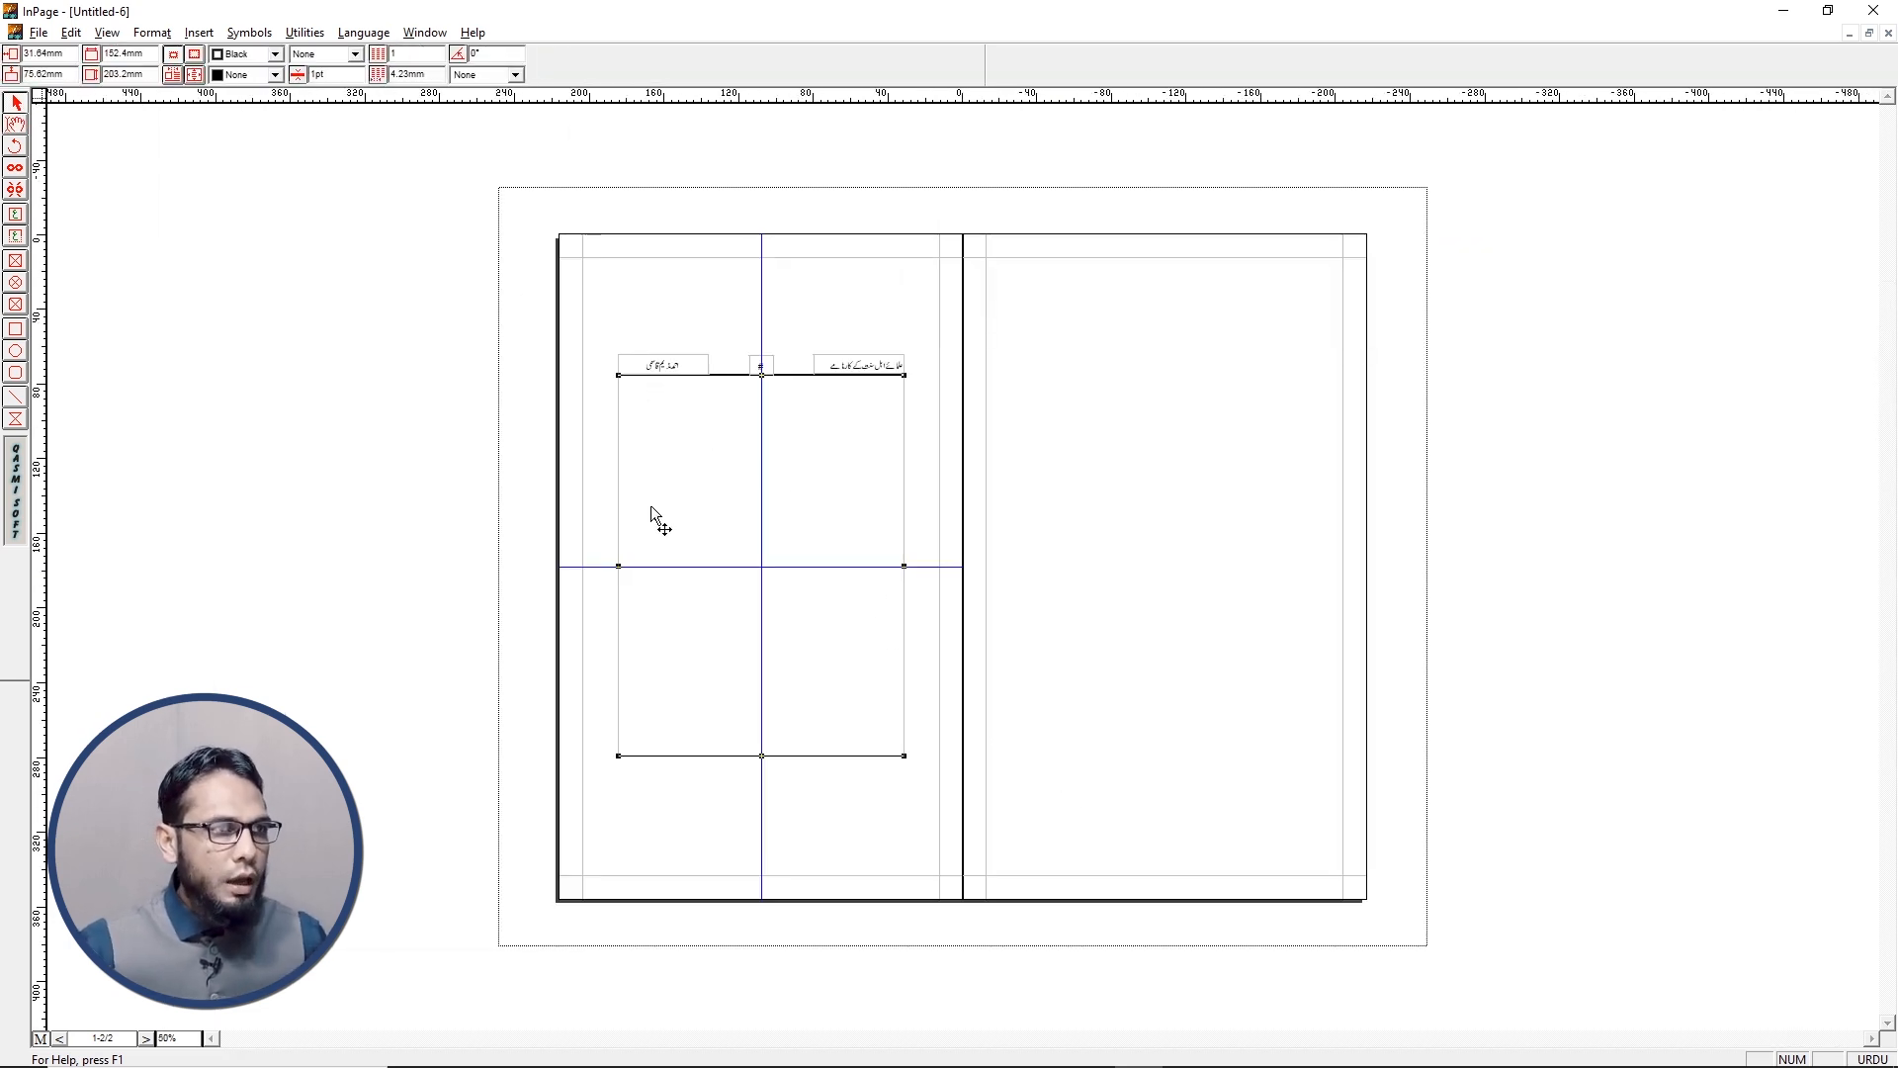
left_click(704, 328)
left_click(718, 376)
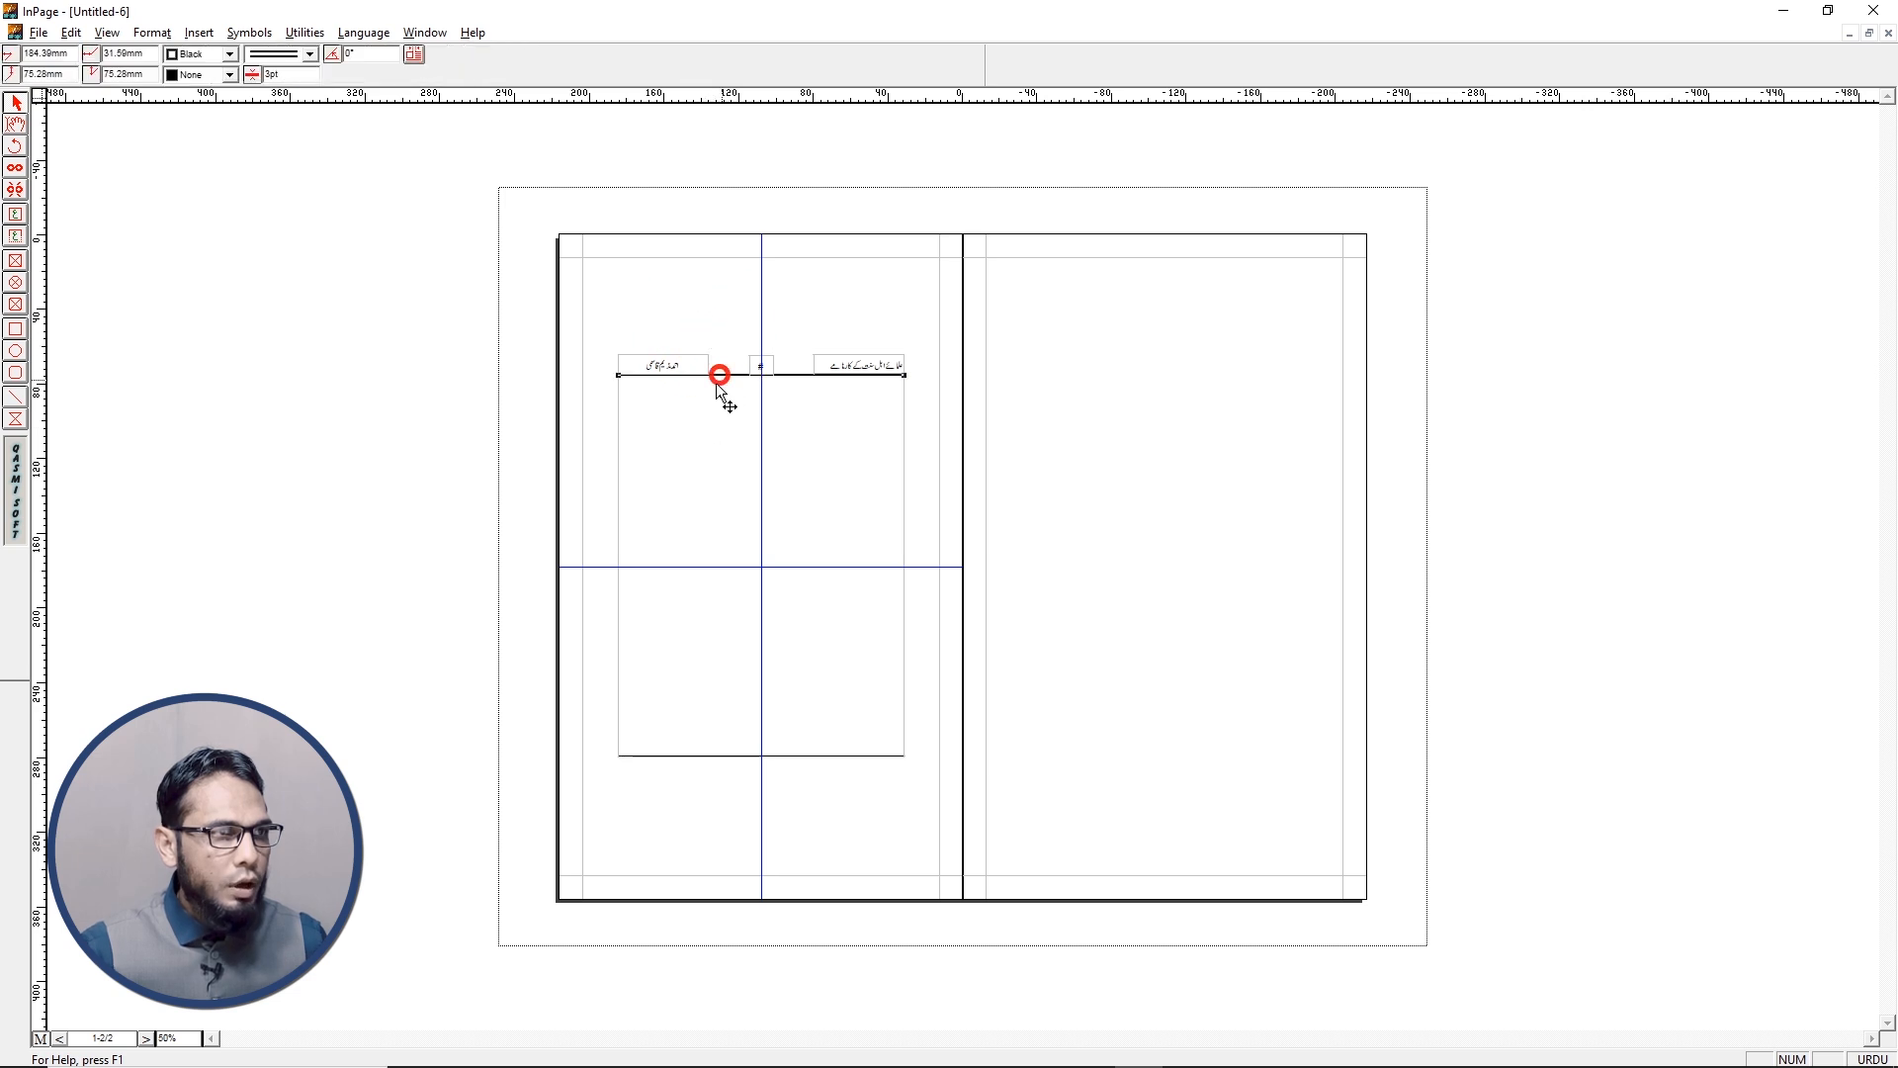
left_click(690, 756)
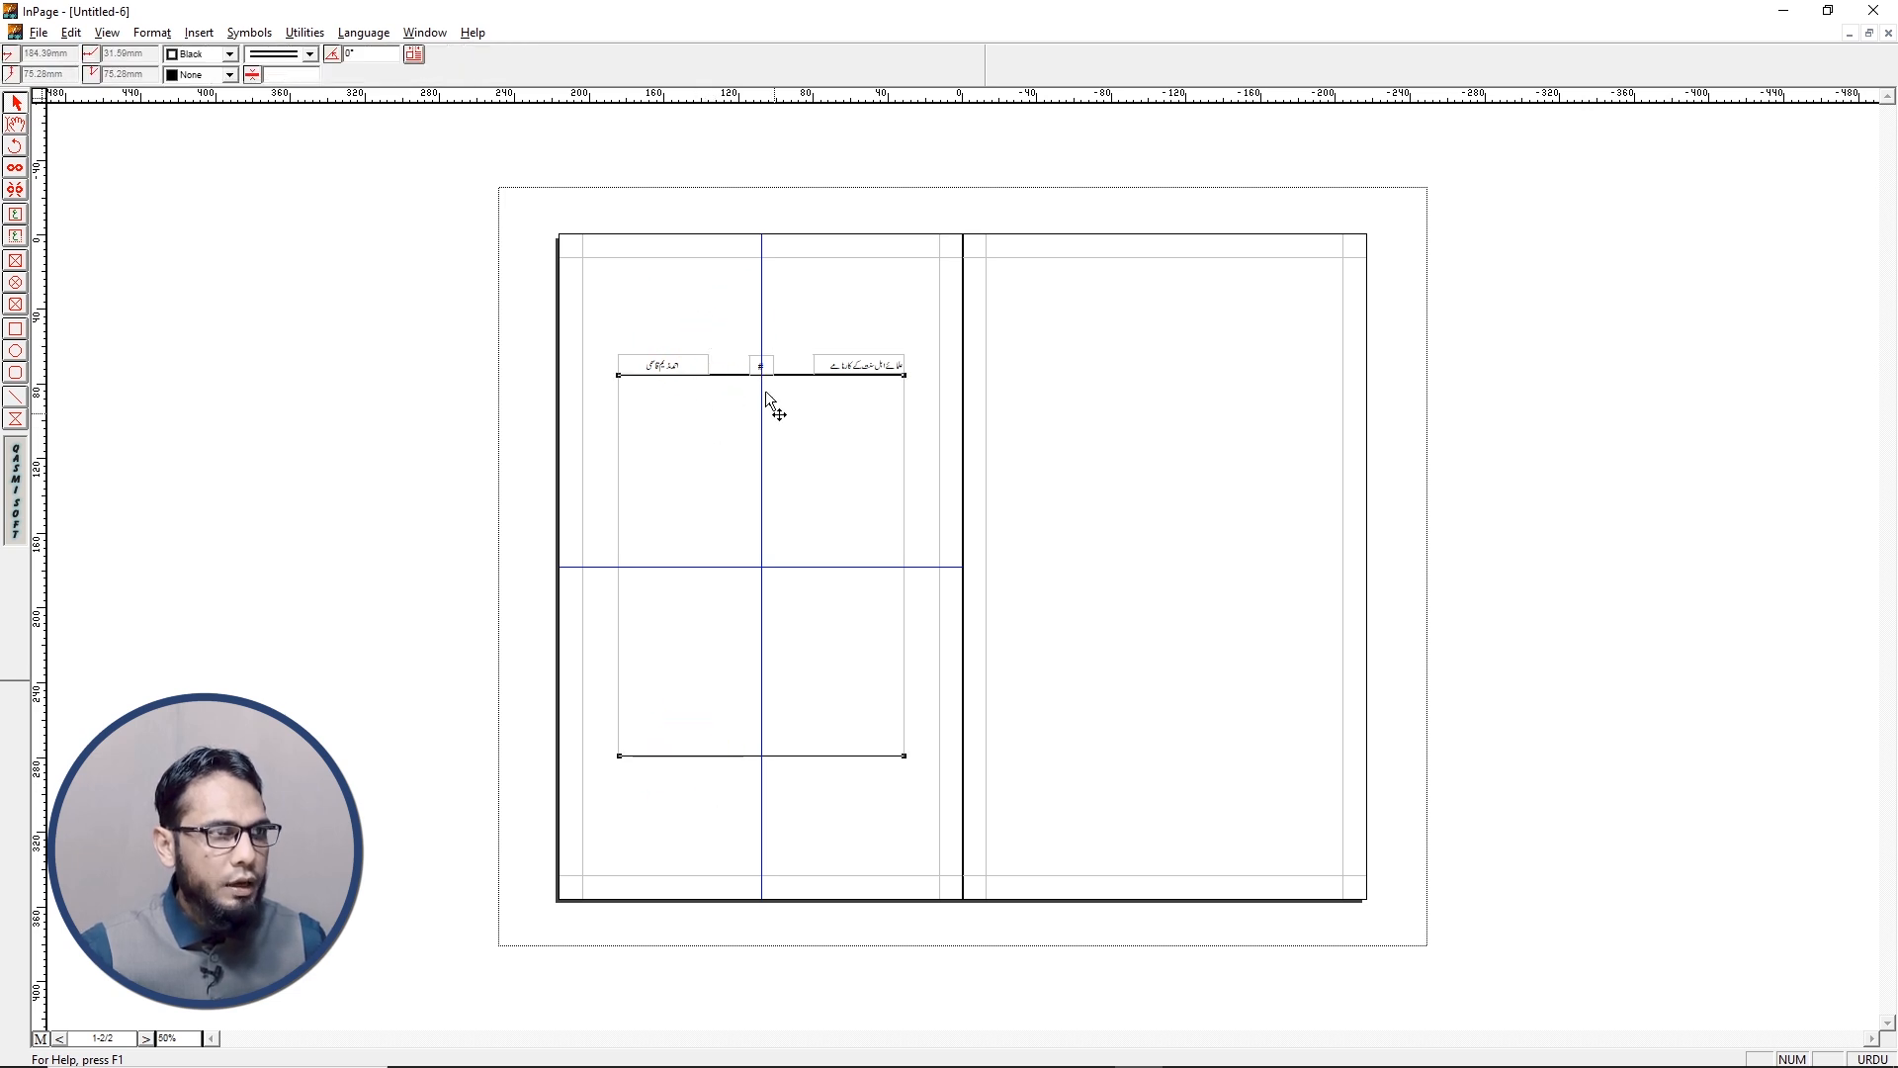
left_click(691, 423)
left_click(698, 315)
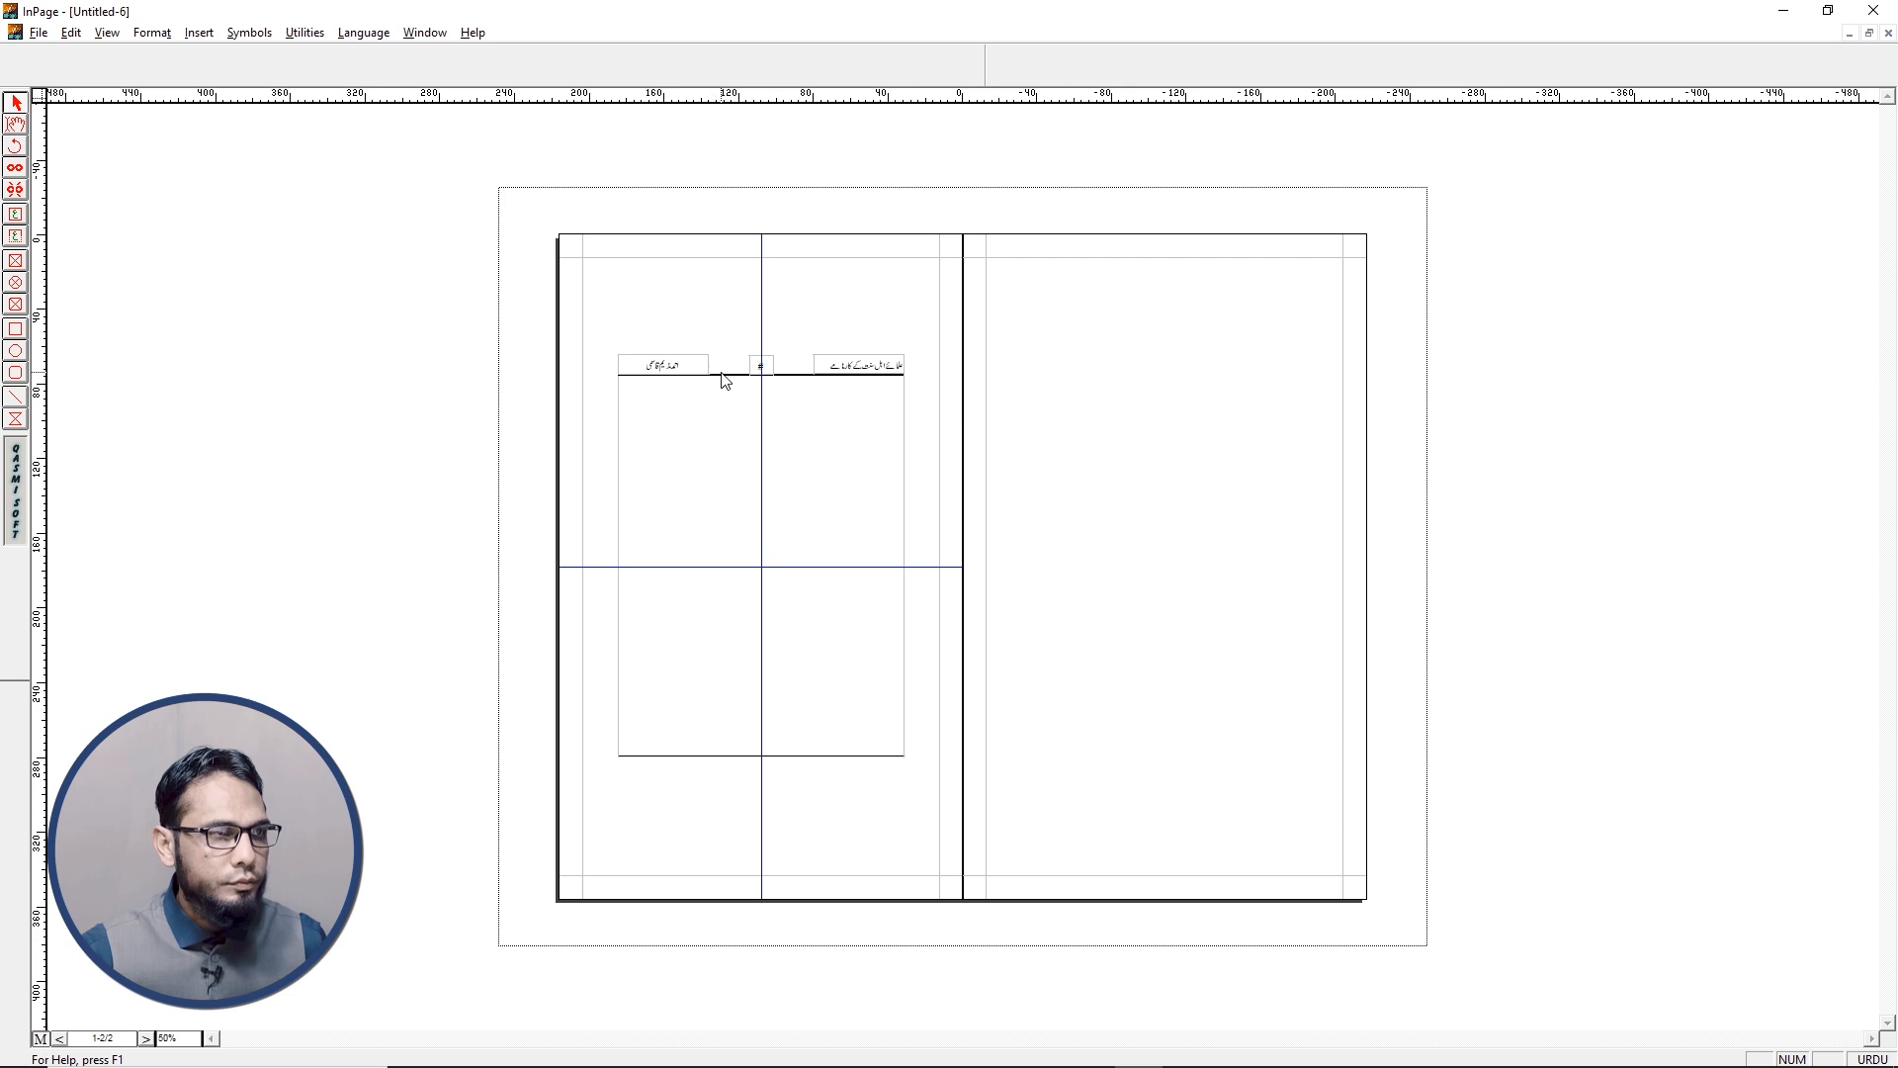
Copy the left master page's body frame together with its double line, bottom line and three header boxes
left_click(725, 376)
left_click(728, 755, "shift")
left_click(670, 363, "shift")
left_click(768, 368, "shift")
left_click(845, 367, "shift")
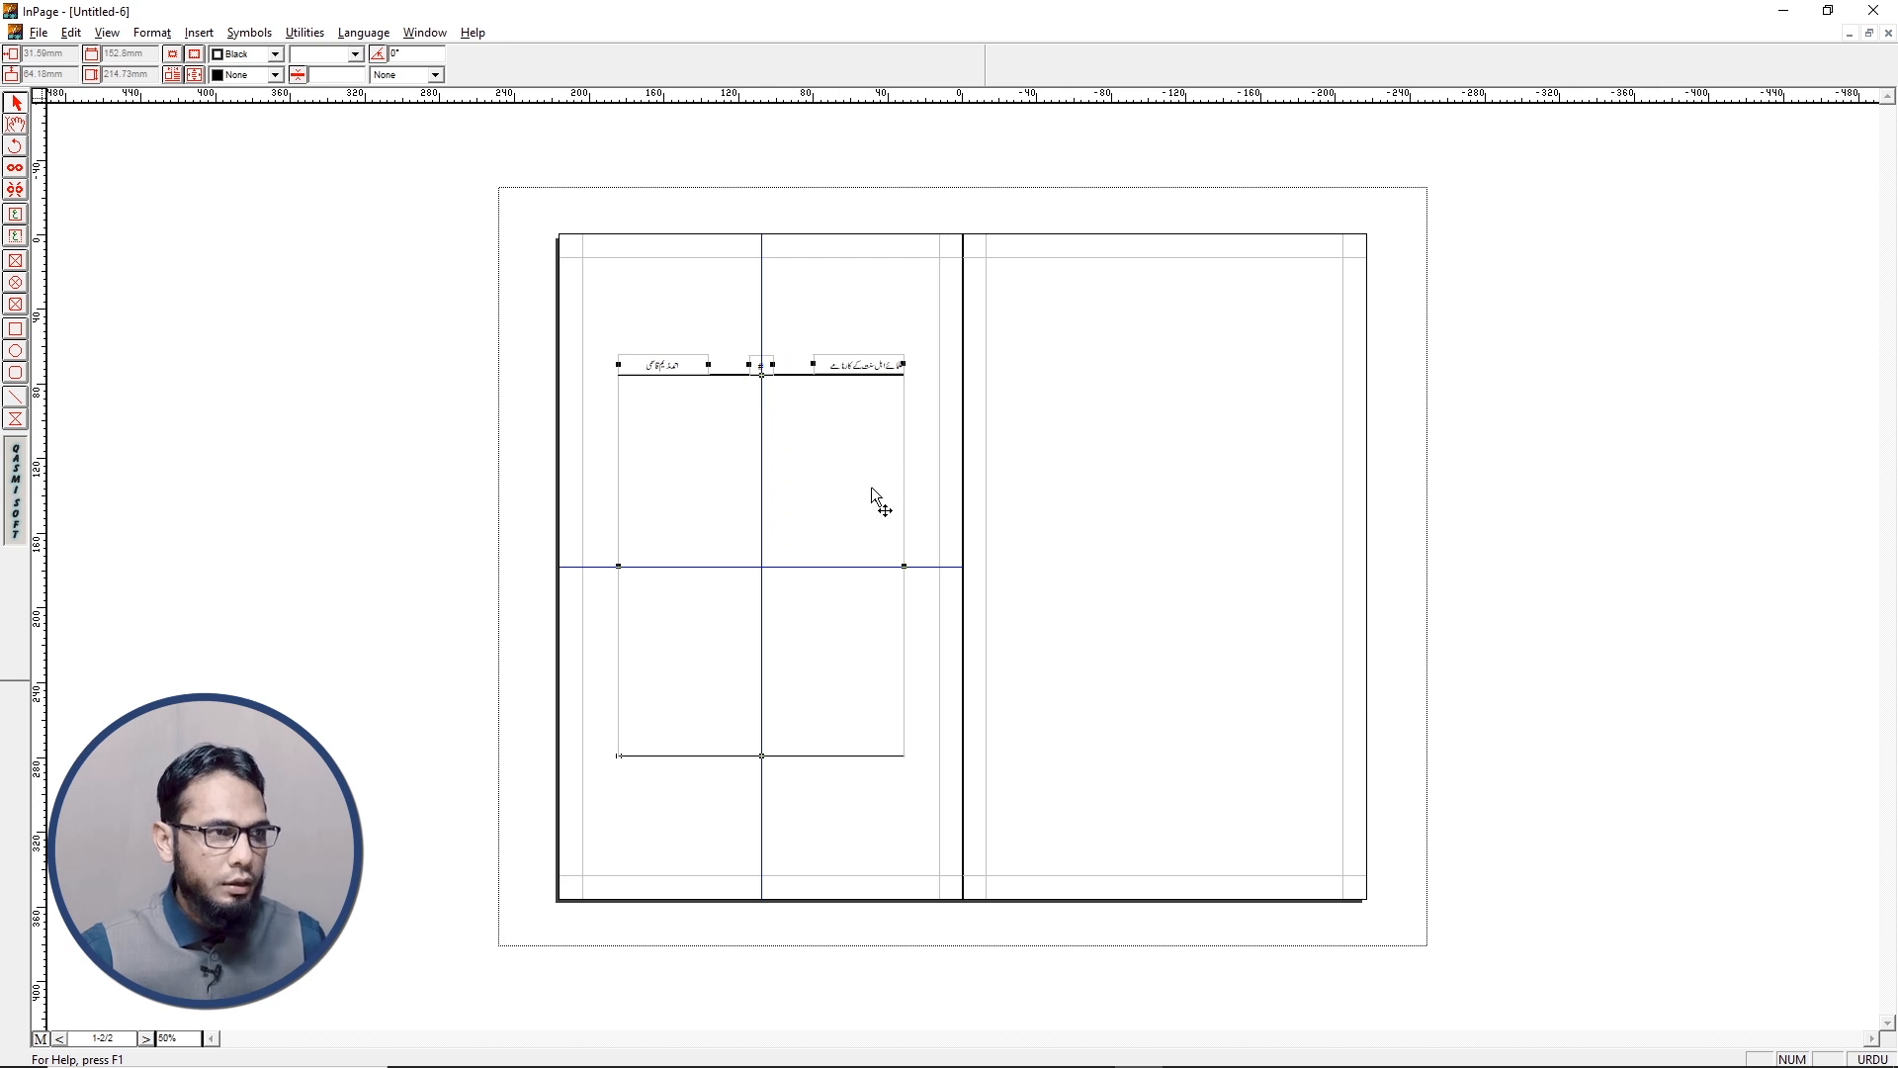
key("ctrl+c")
key("ctrl+v")
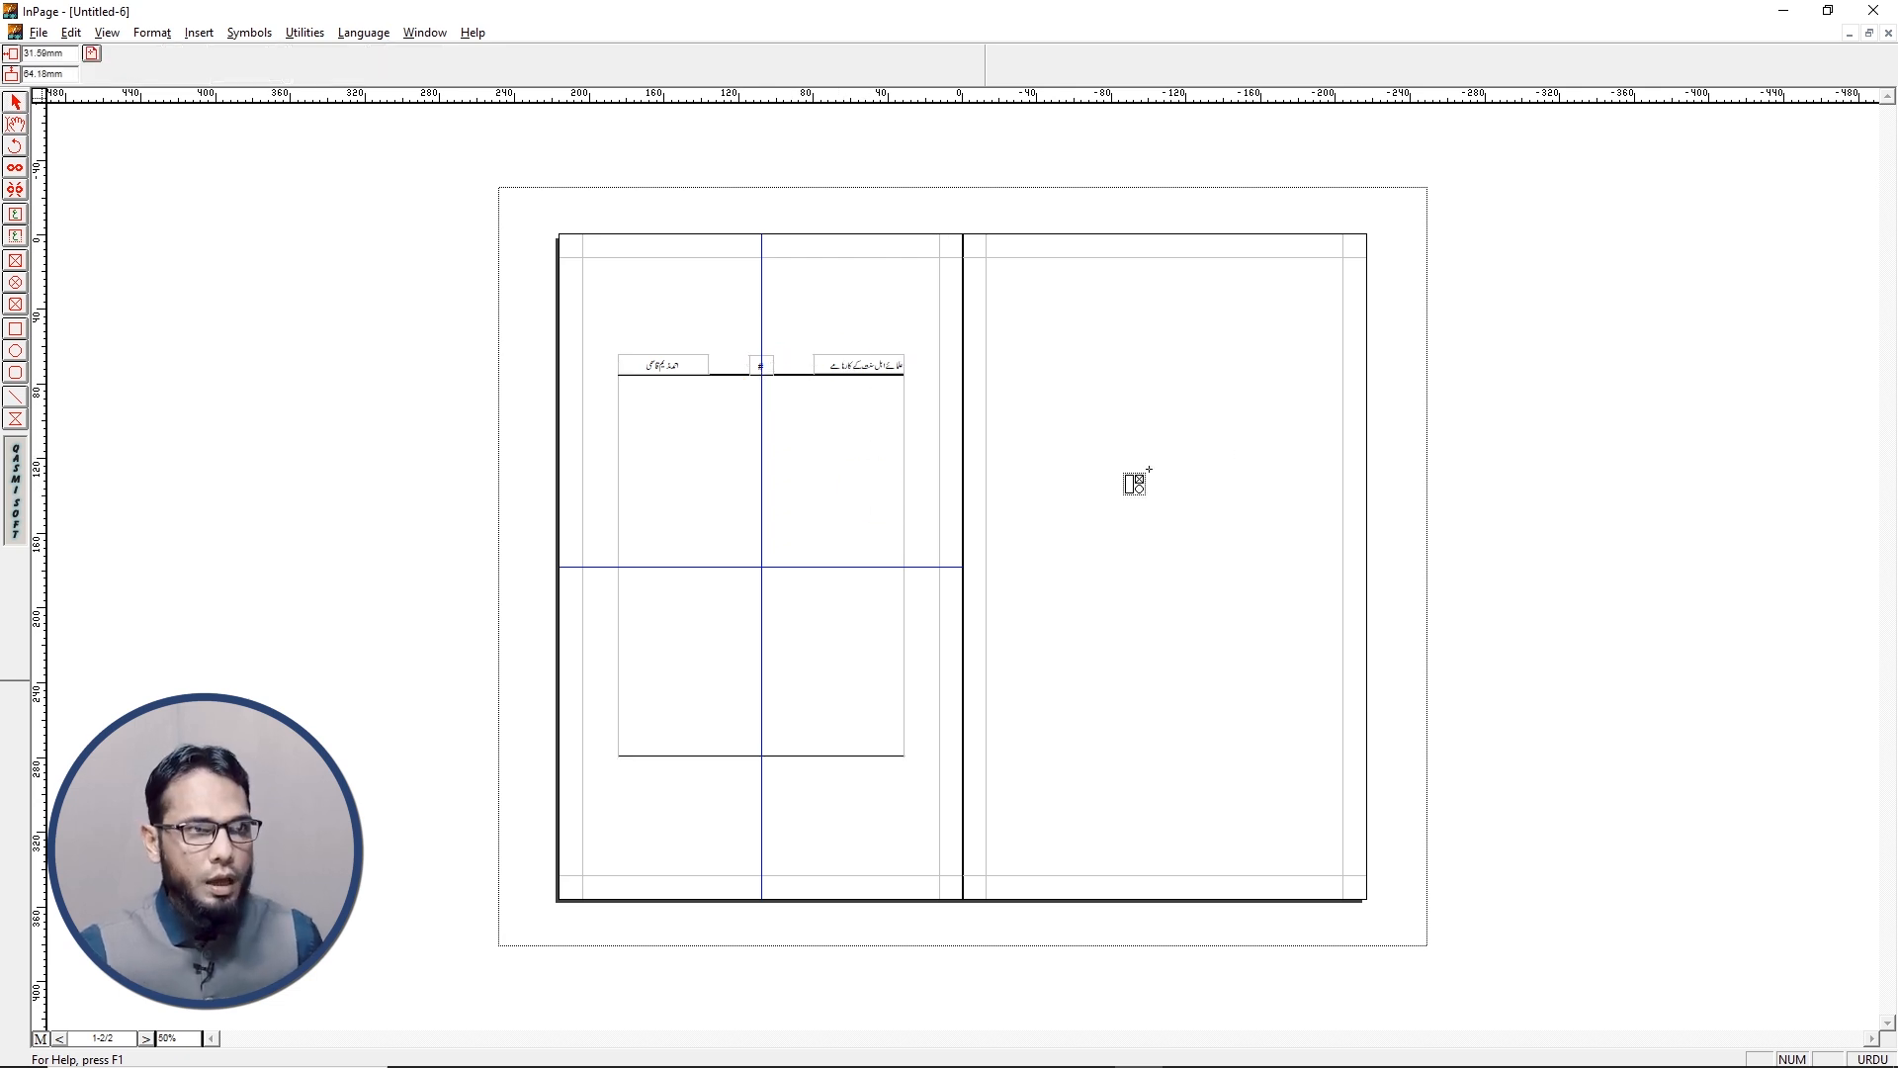
Paste the copied layout and move it fully onto the right master page, roughly level with the left page's layout
left_click(1135, 482)
key("Right")
key("Right")
key("Right")
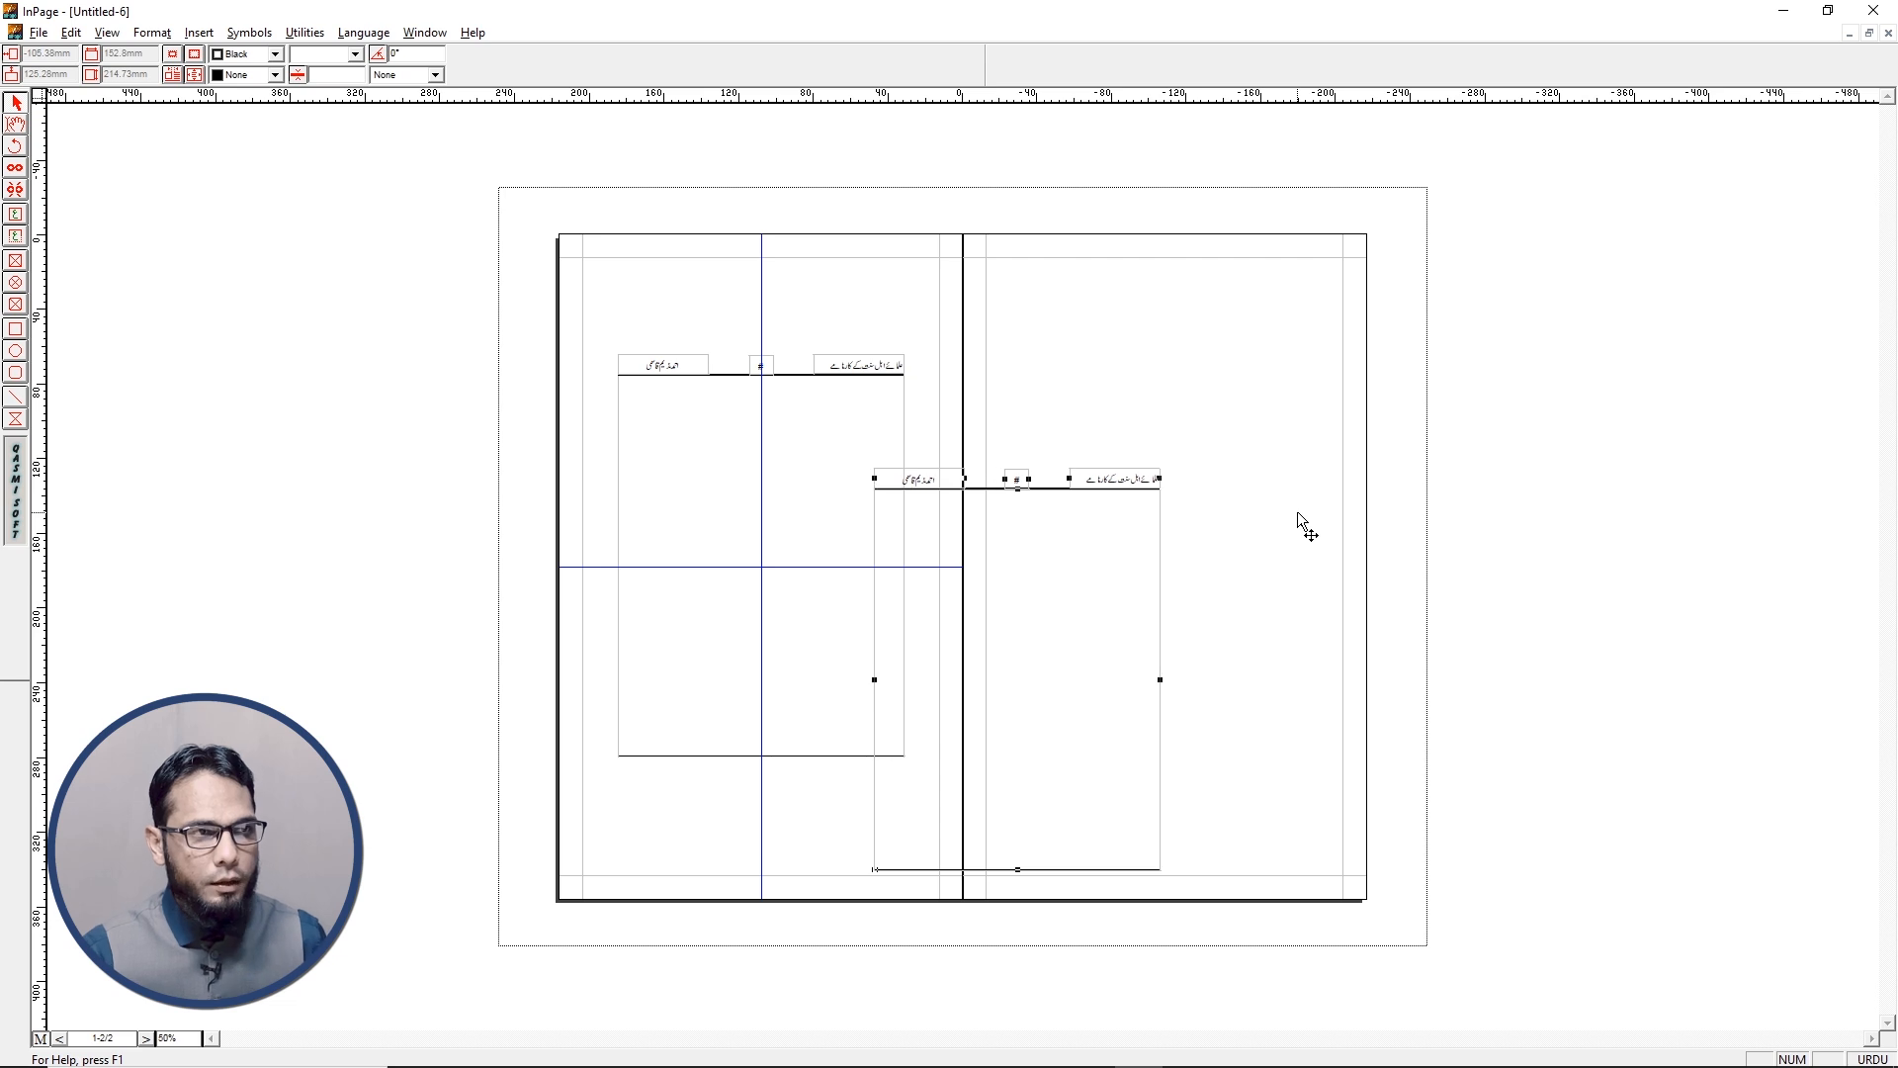
left_click_drag(1094, 556, 1215, 448)
left_click(1106, 323)
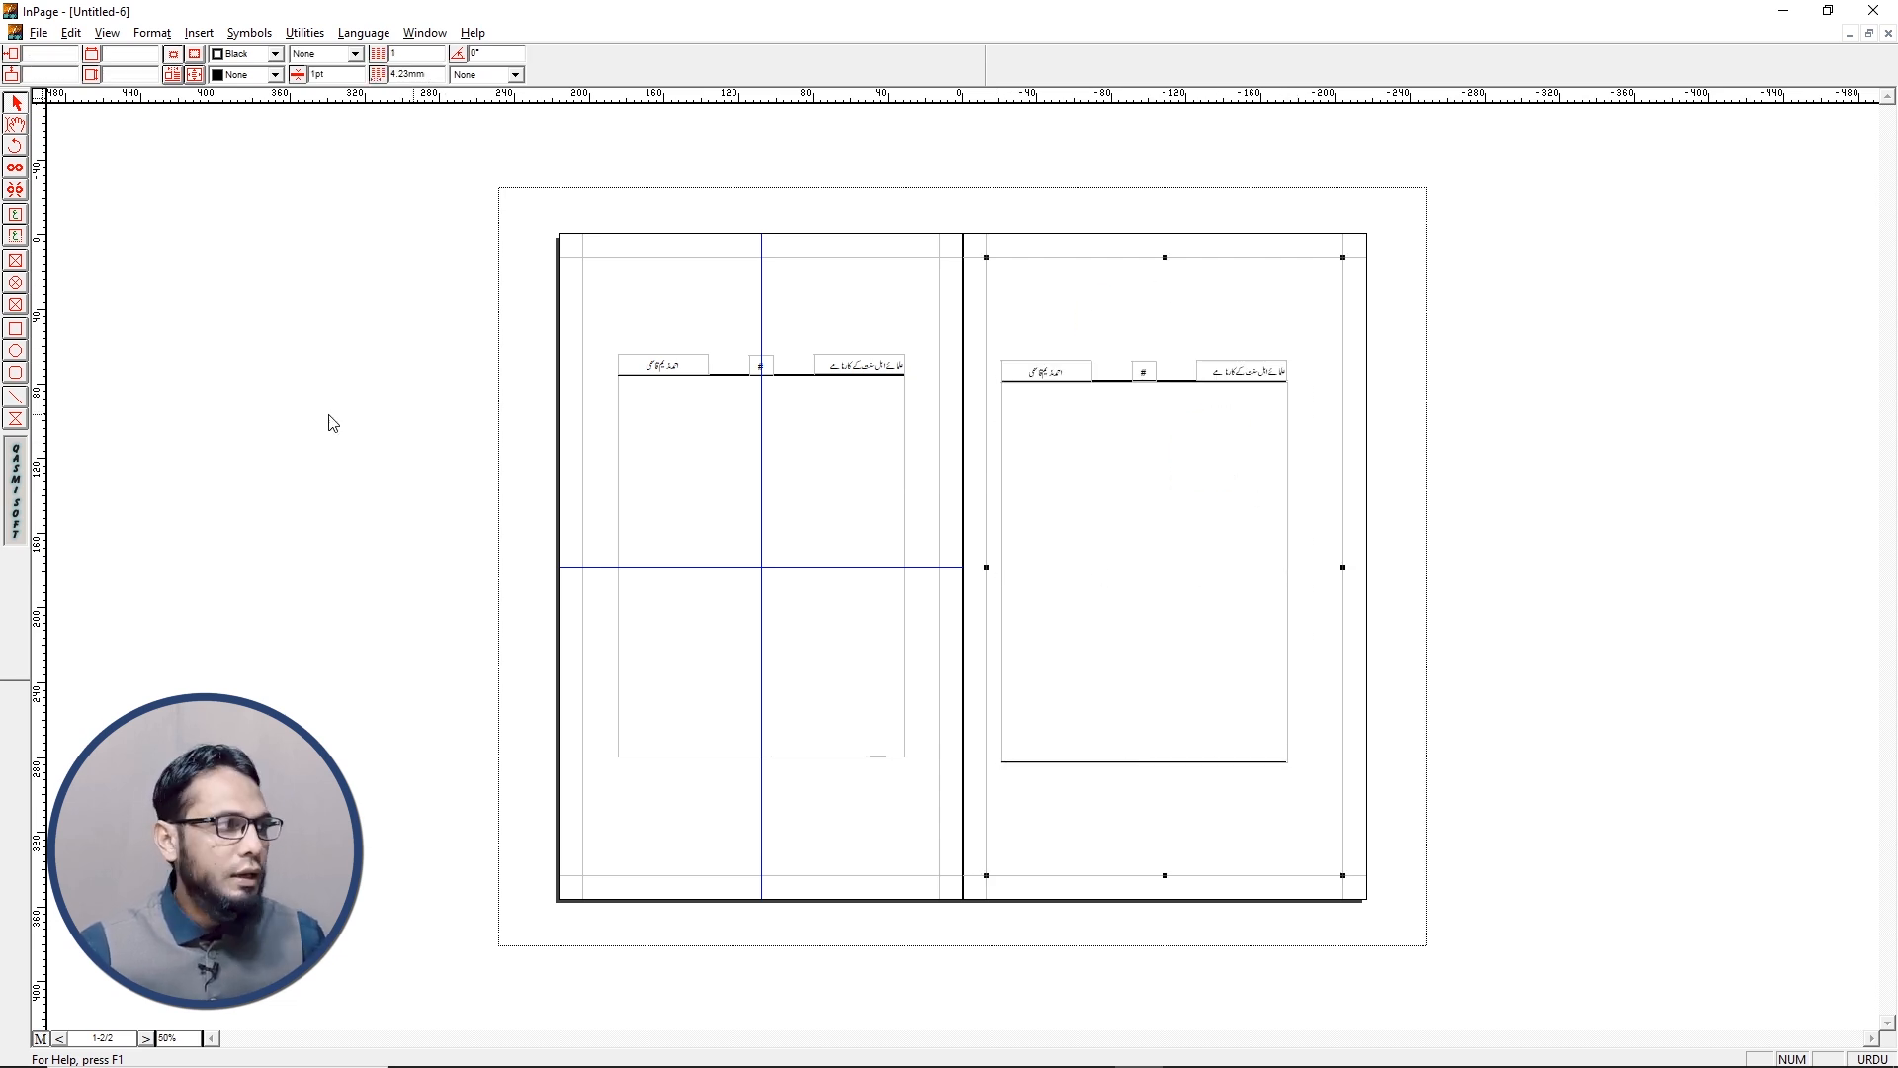
Add a vertical and a horizontal guide through the centre of the right master page, aligned with its outer frame's midpoints
left_click_drag(42, 432, 1165, 443)
left_click_drag(1069, 96, 1094, 565)
left_click(1080, 388)
key("ctrl+z")
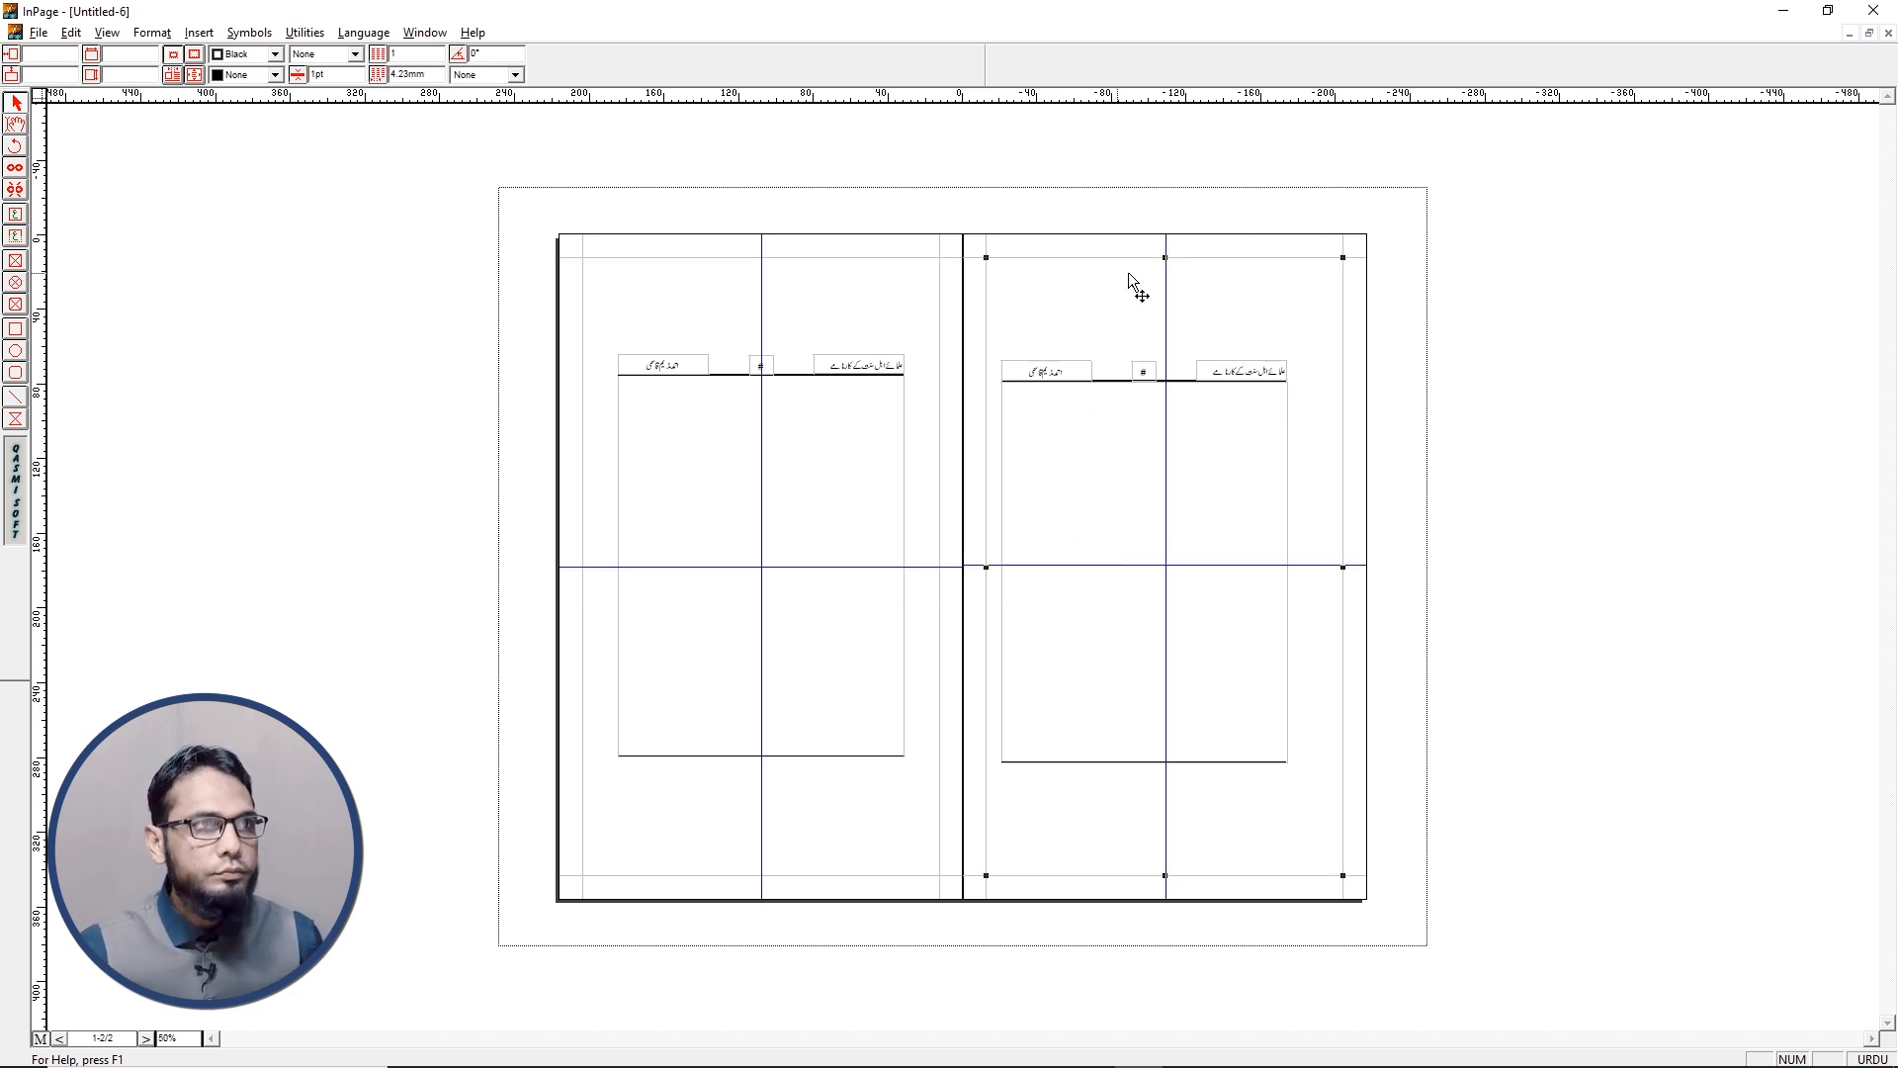
left_click_drag(1048, 563, 1094, 568)
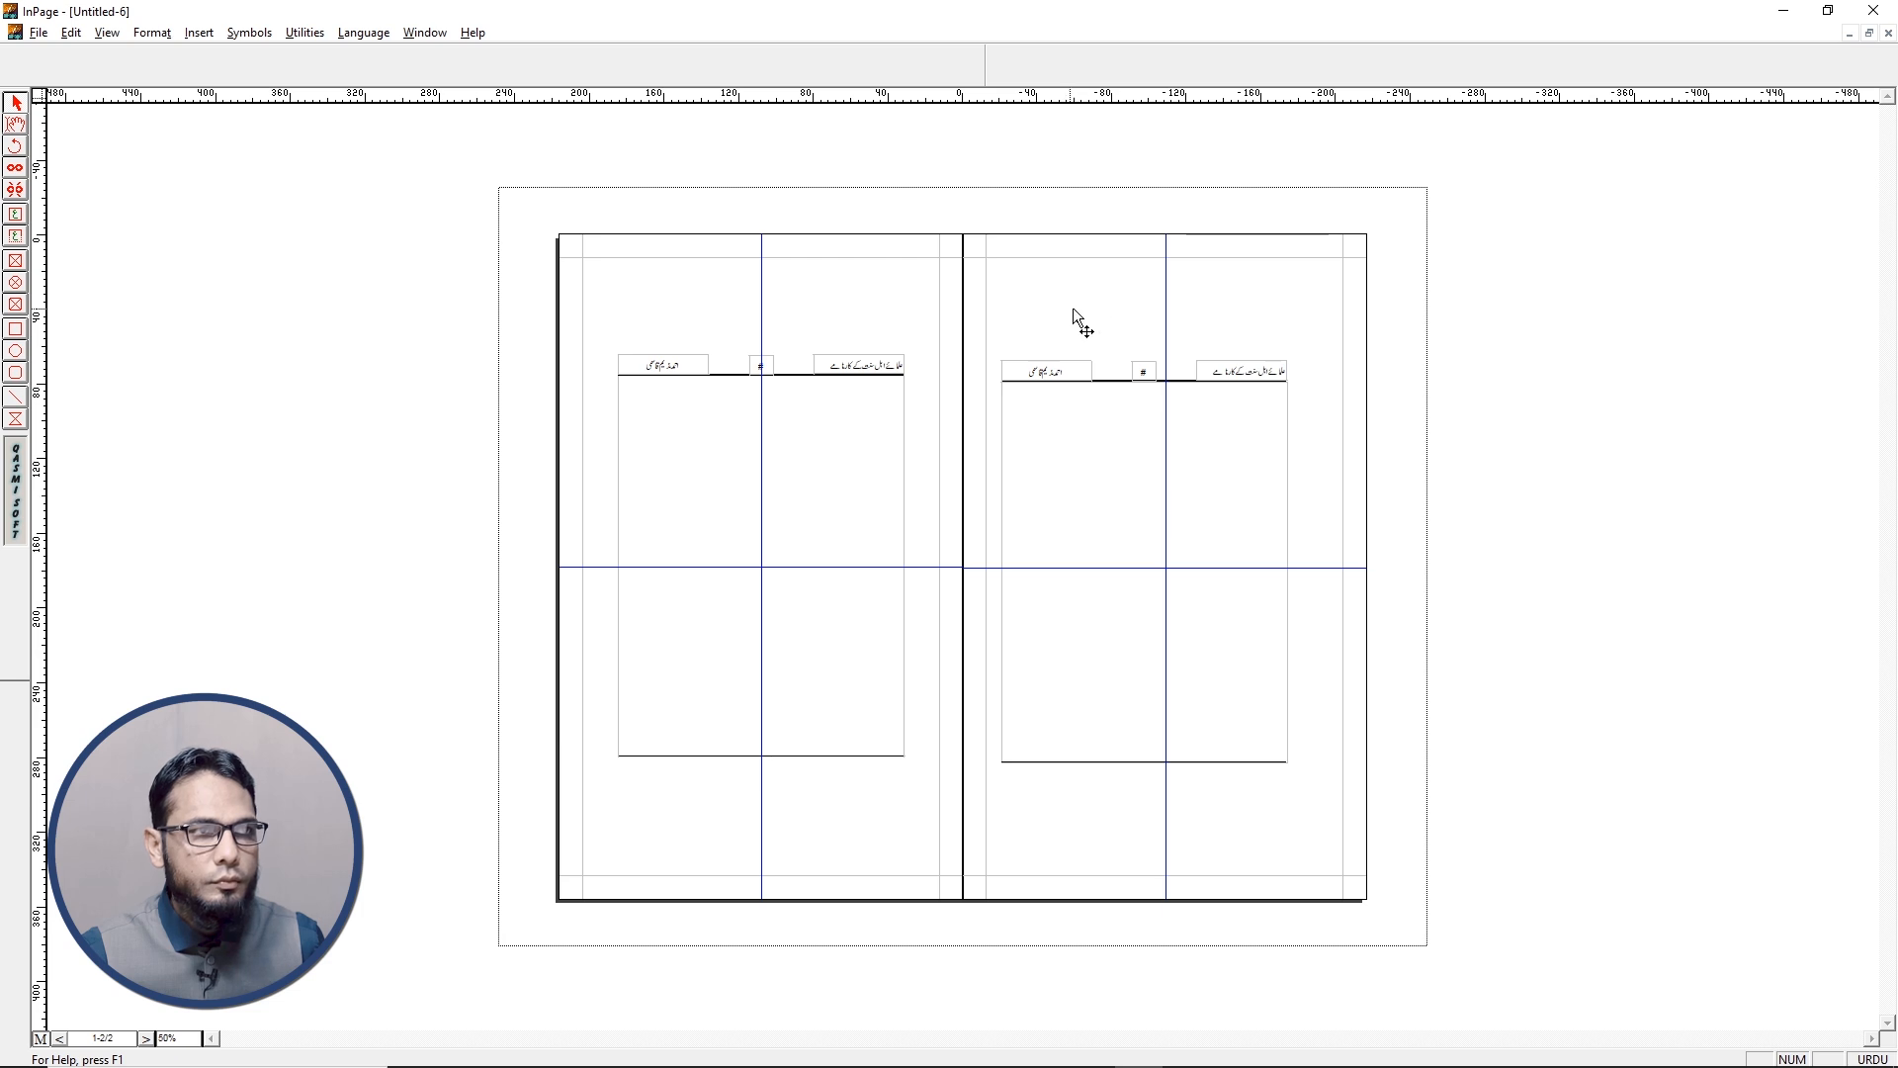
left_click(1140, 348)
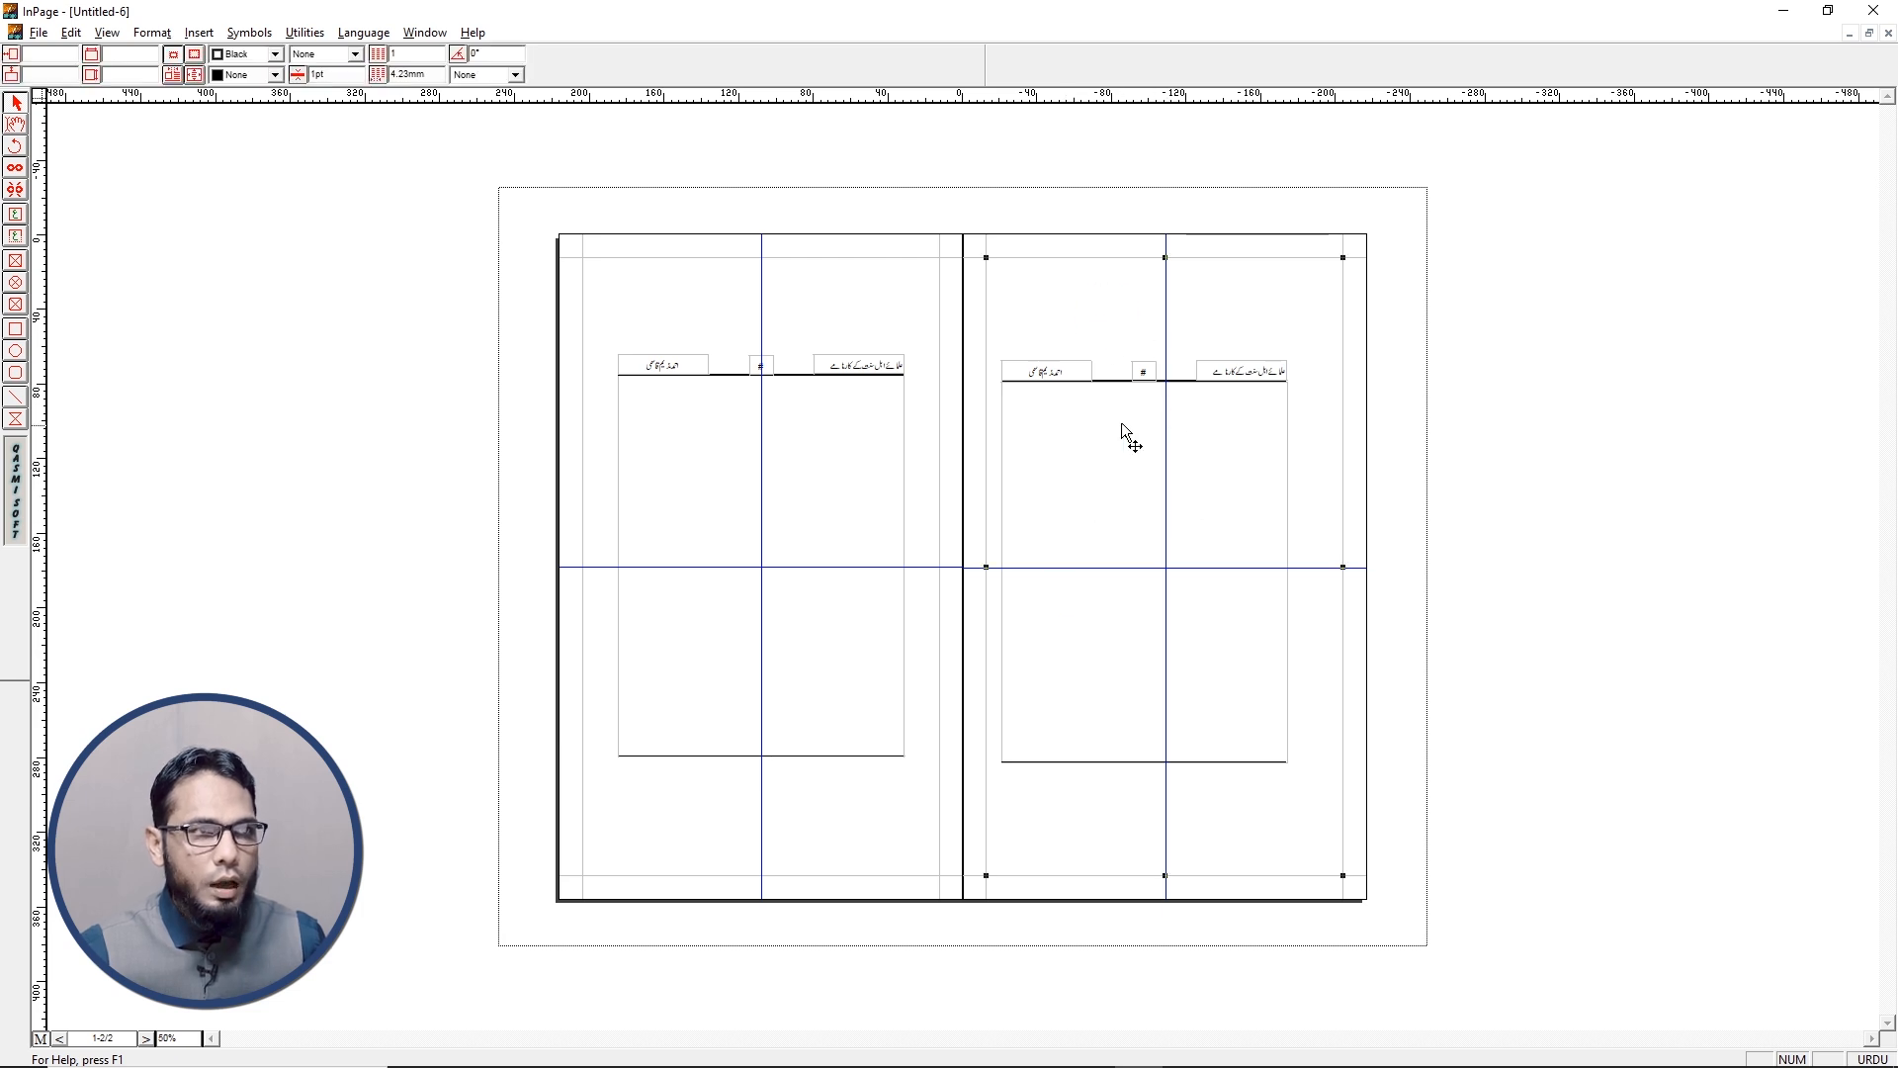
left_click(1052, 374)
left_click(1137, 371, "shift")
left_click(1244, 358, "shift")
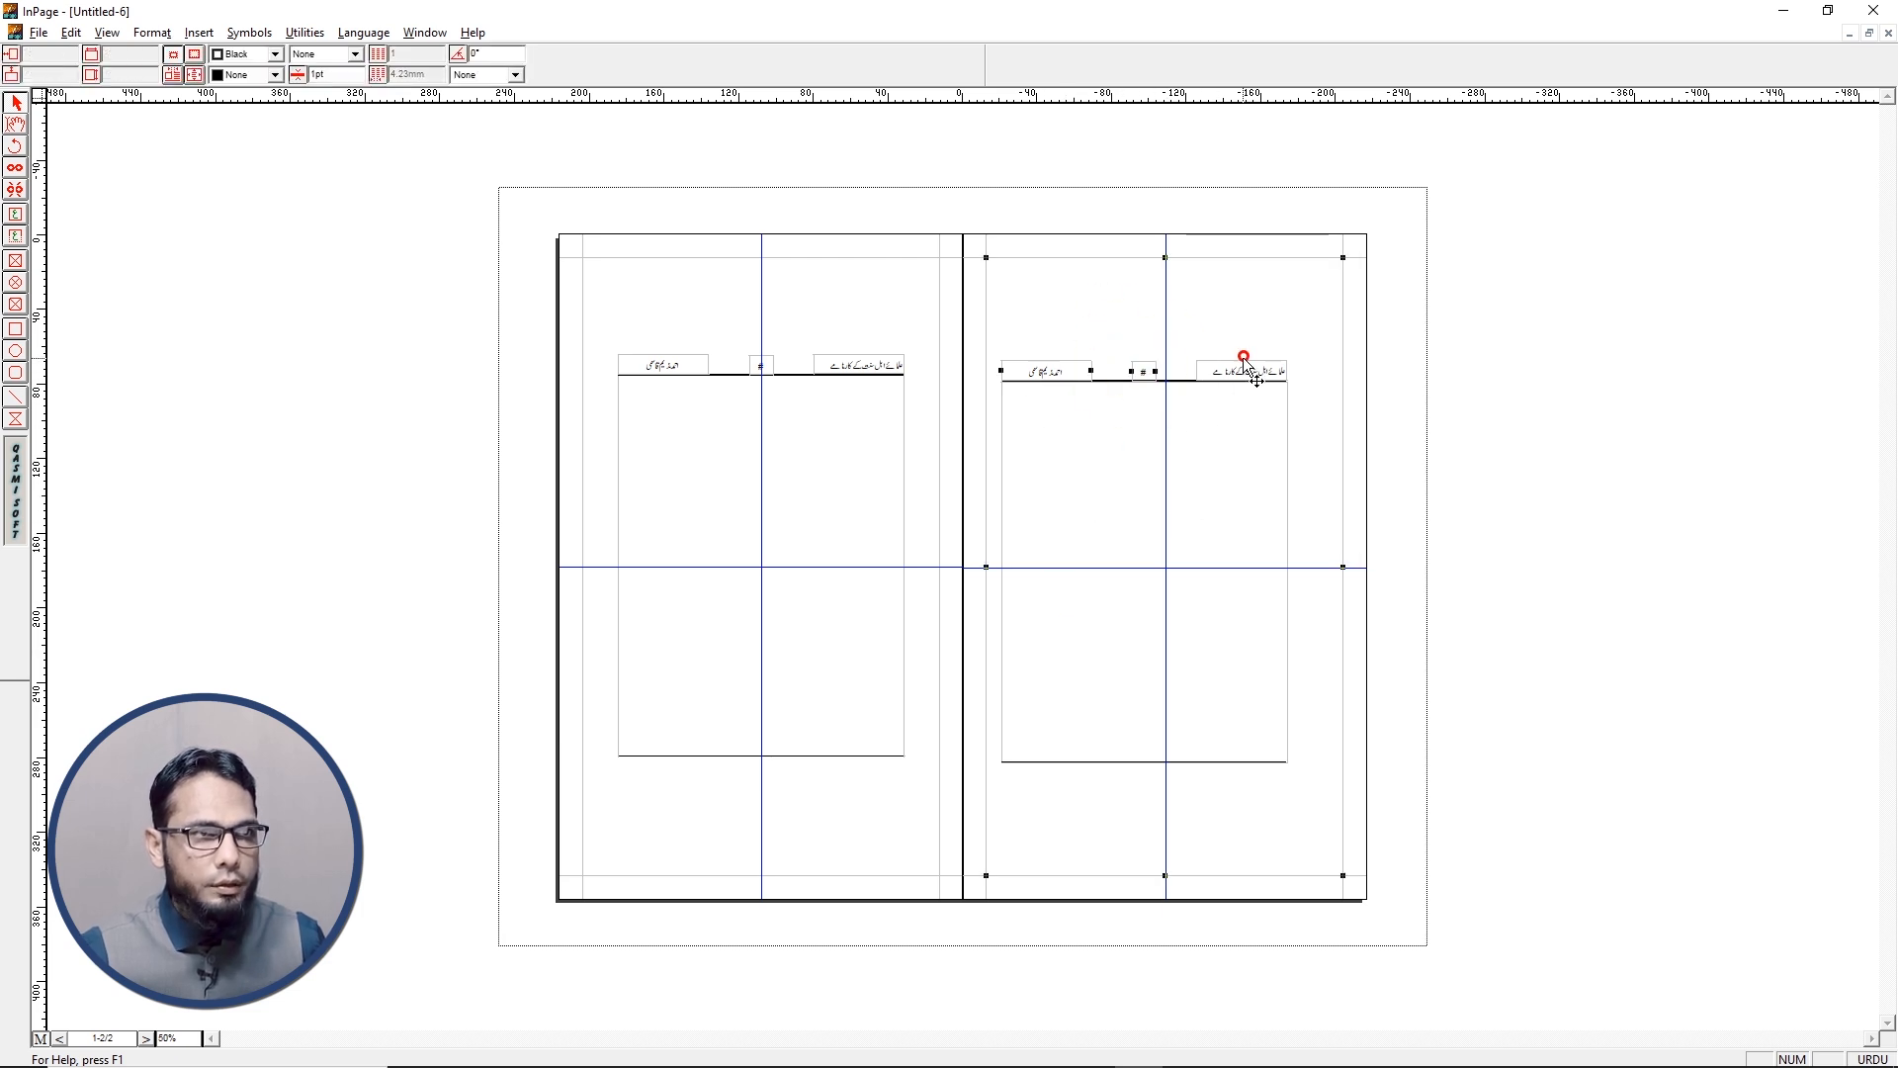
left_click(1528, 302)
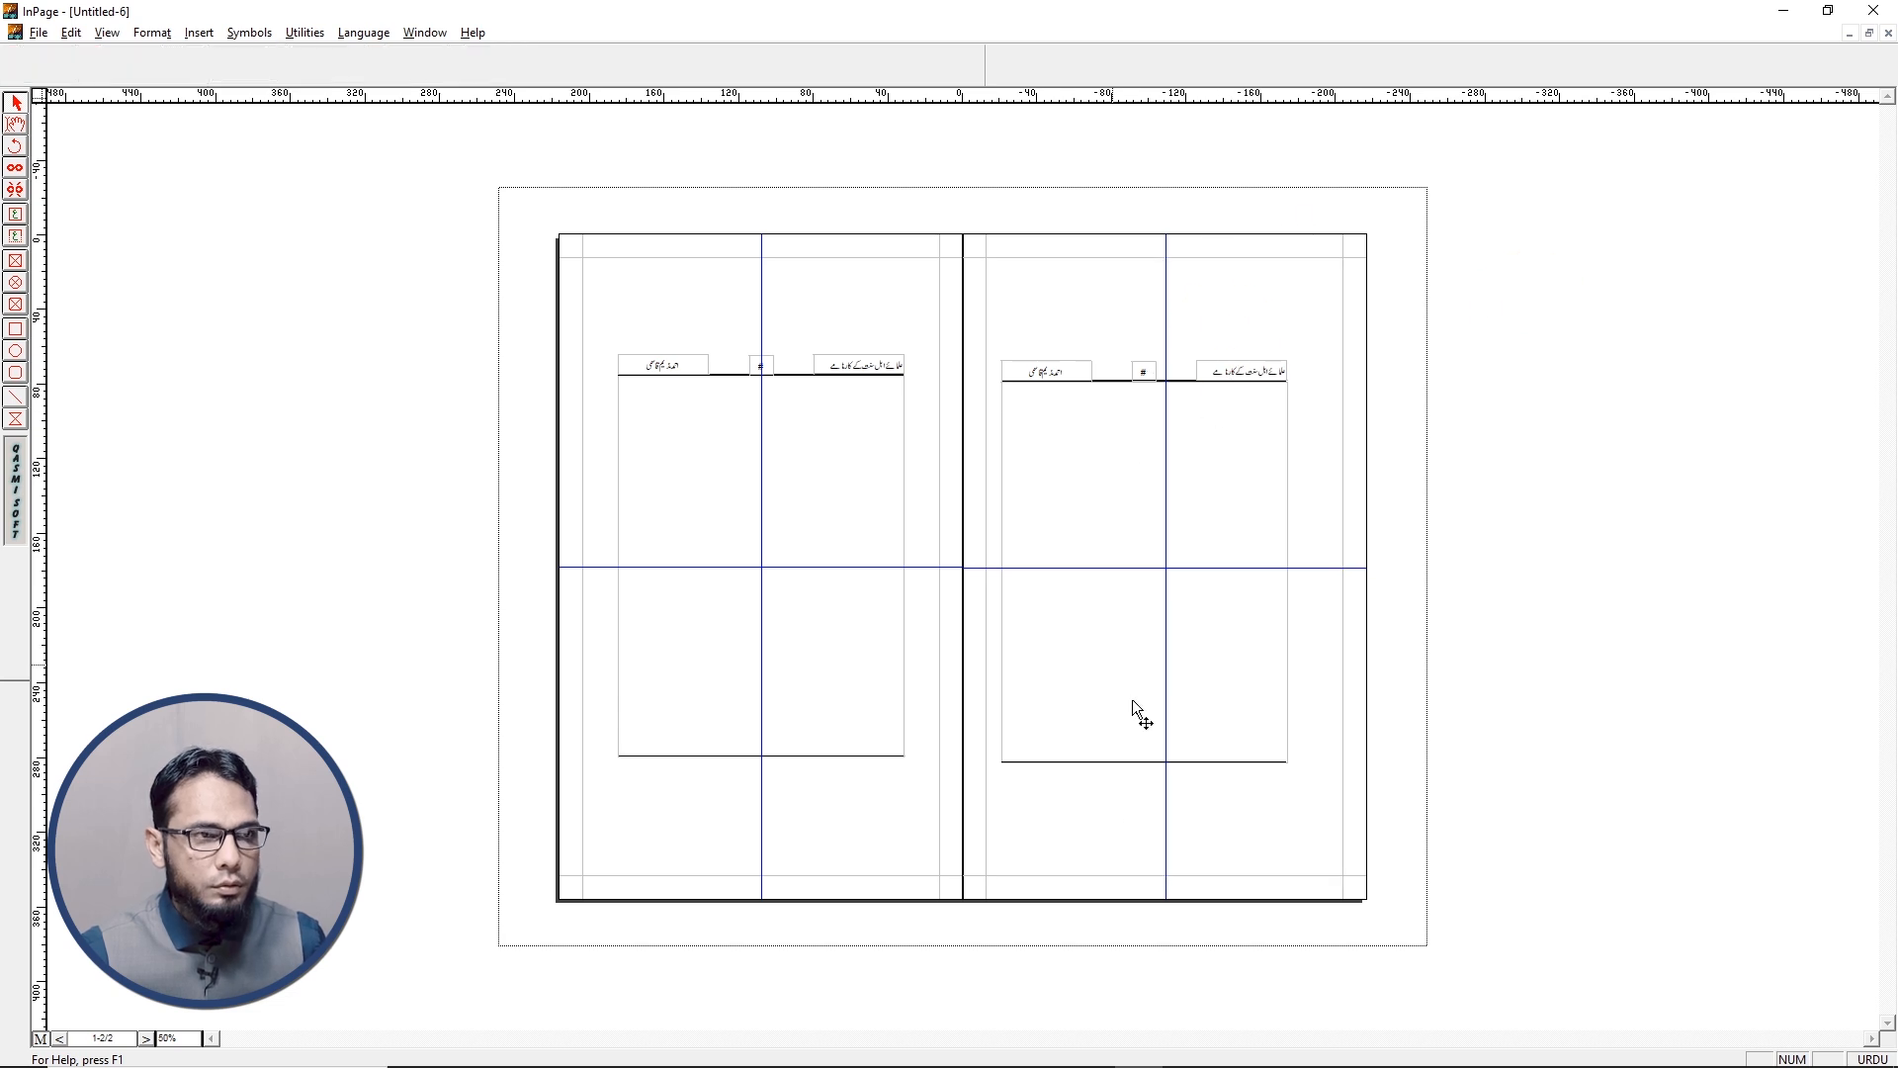
Select the right page's body frame, lines and header boxes together and centre them on the page's two guides
left_click(1070, 762)
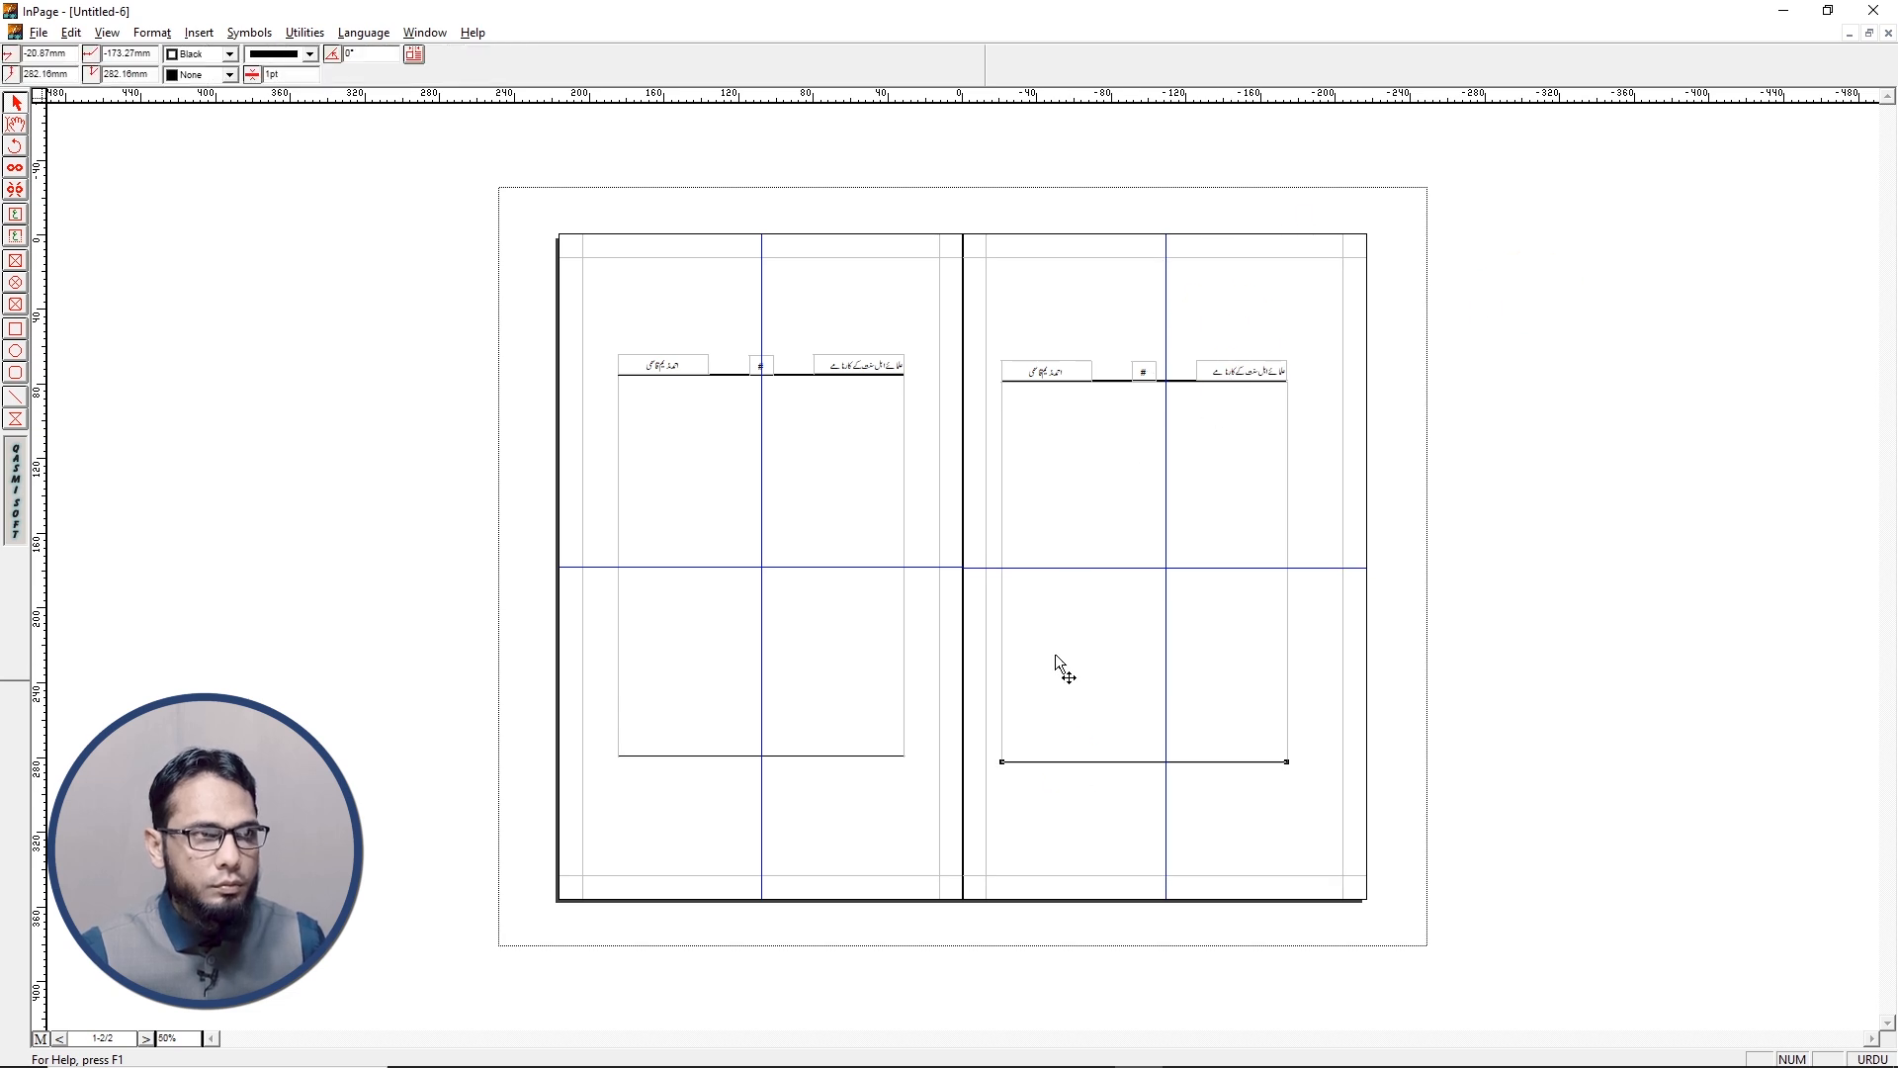
left_click(1058, 380, "shift")
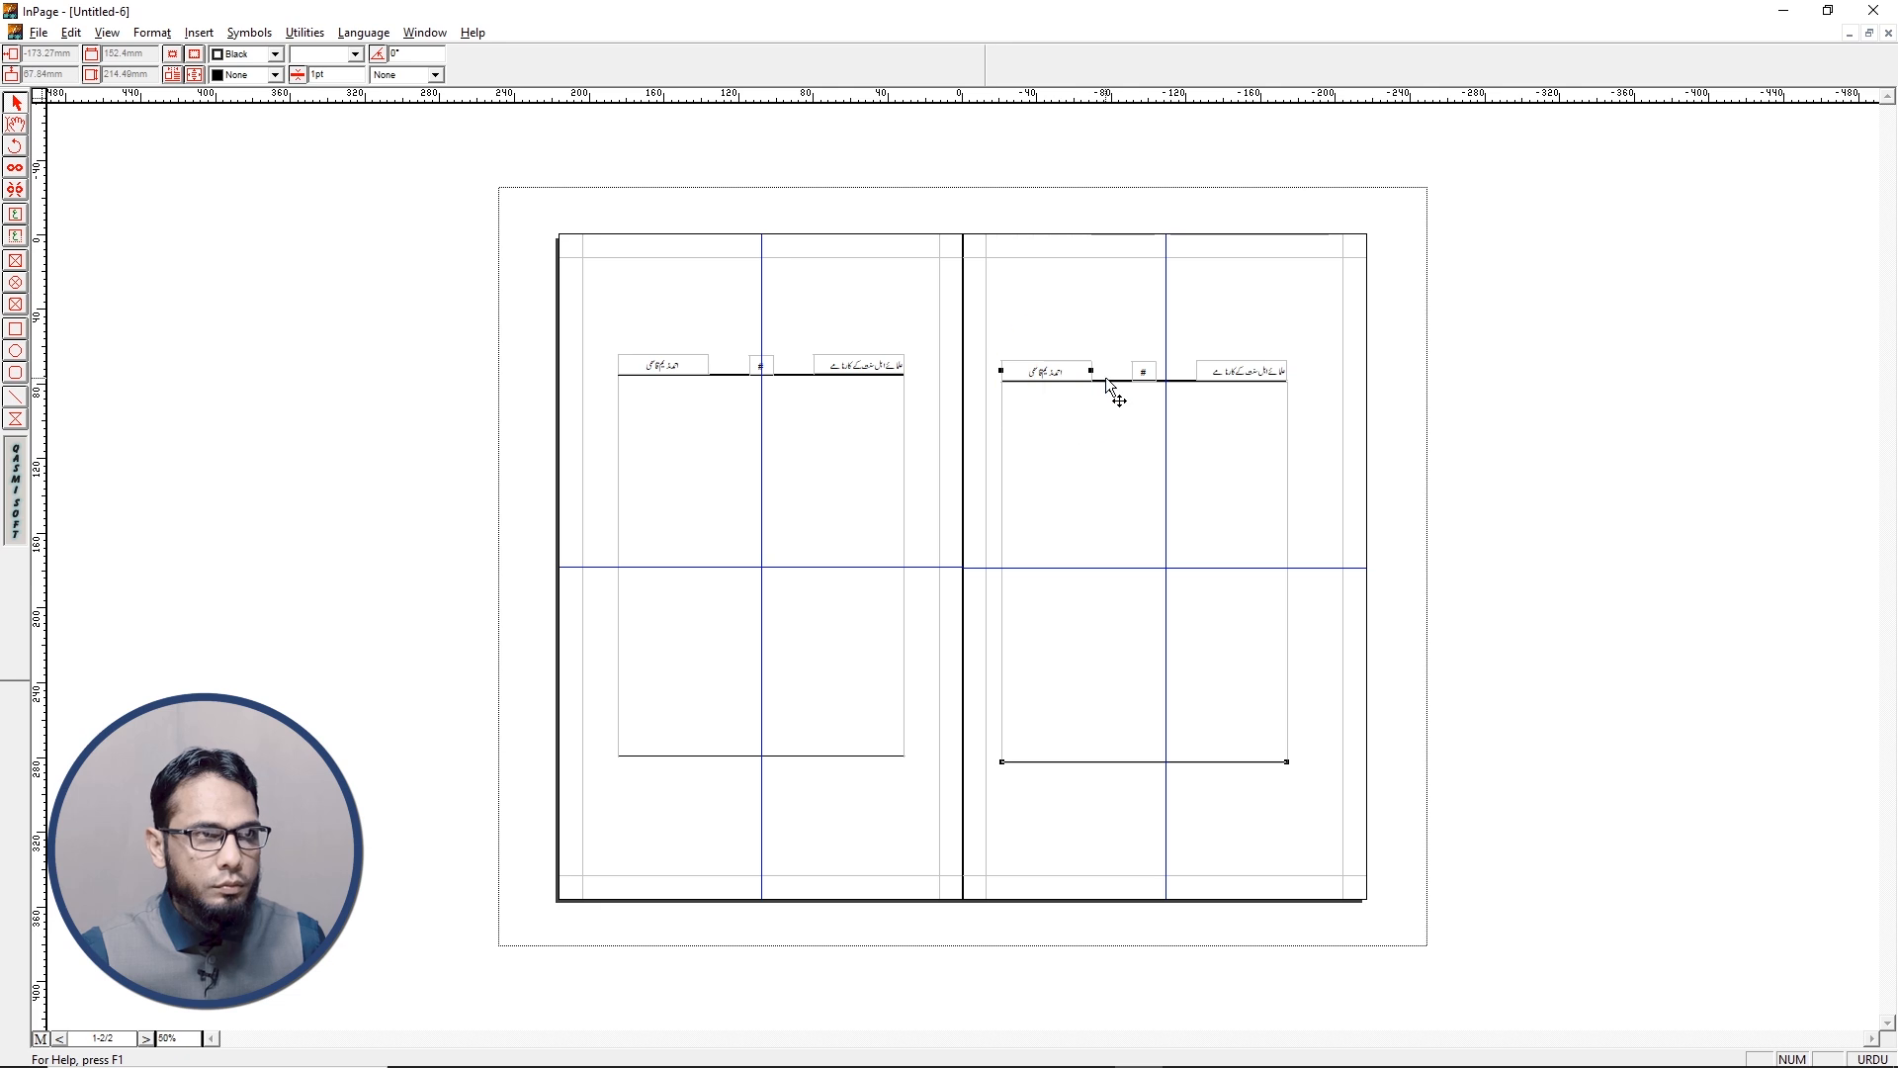
left_click(1144, 375, "shift")
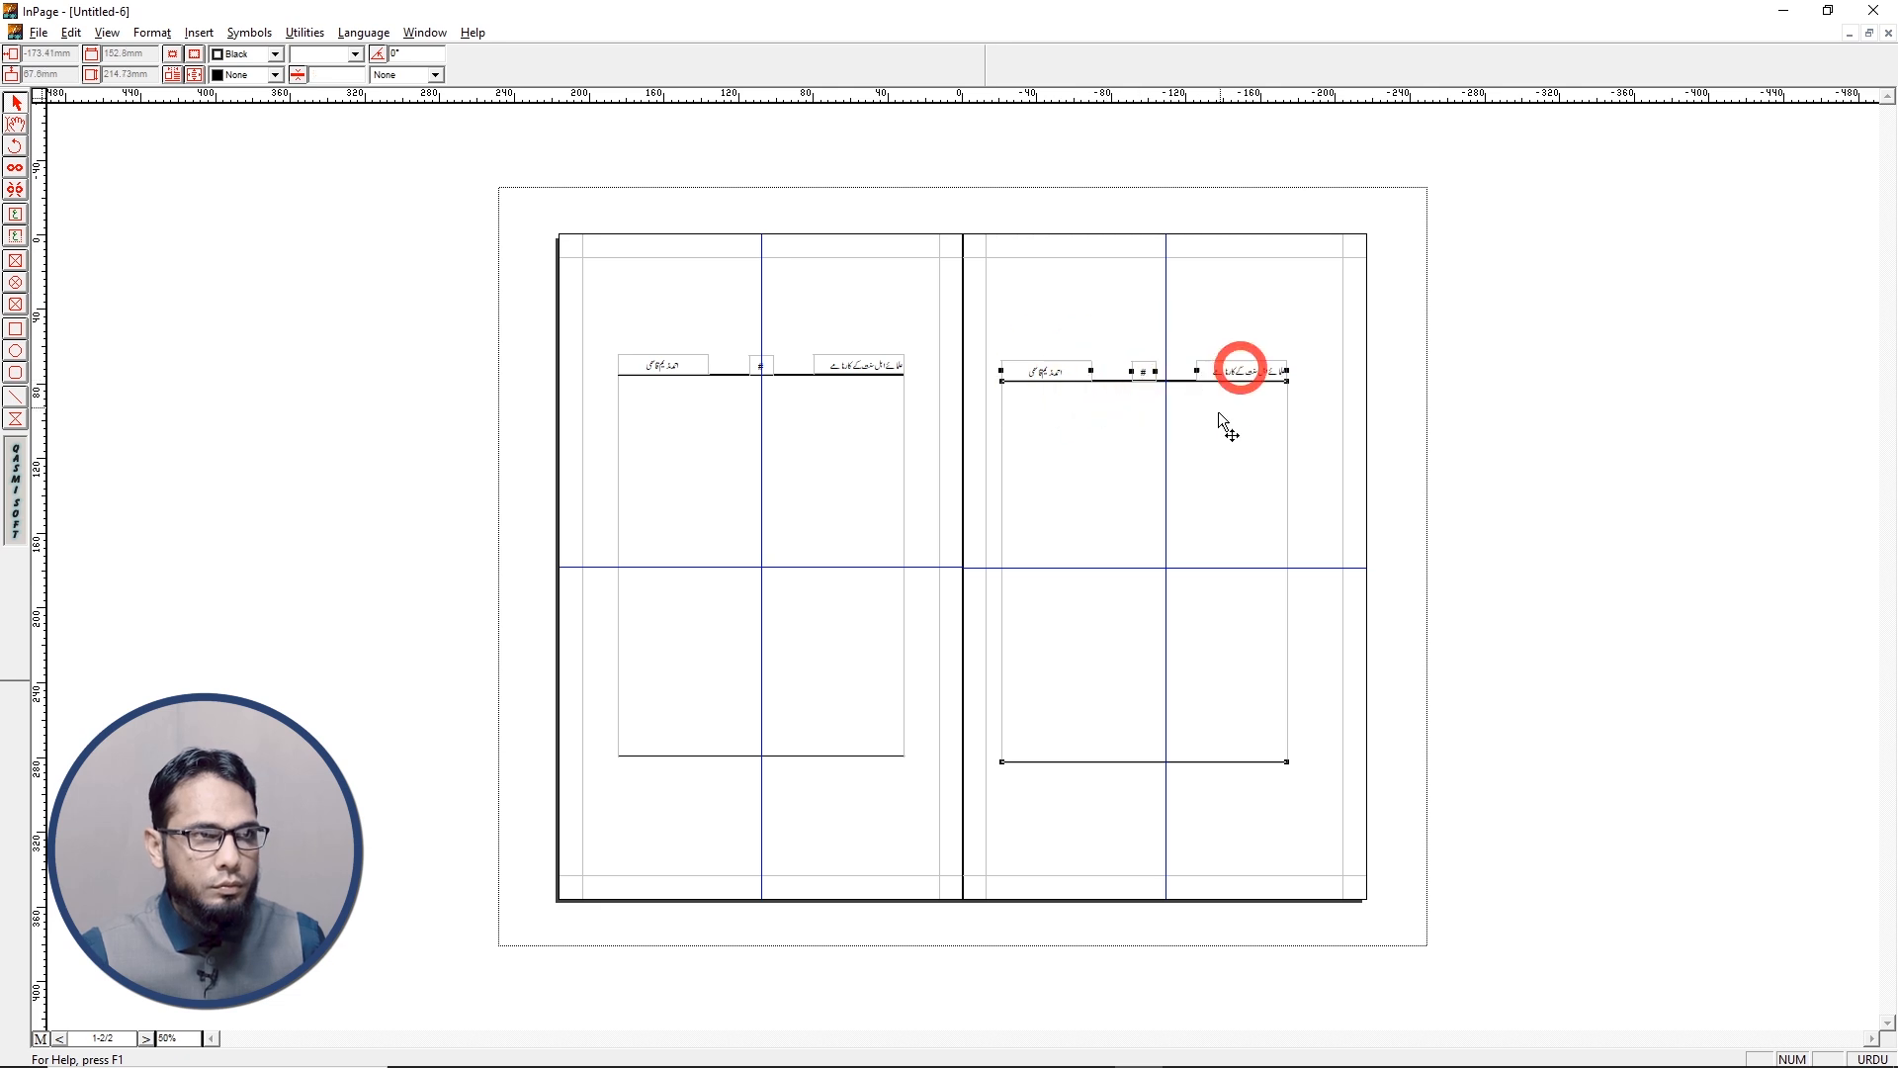
left_click_drag(1287, 572, 1297, 554)
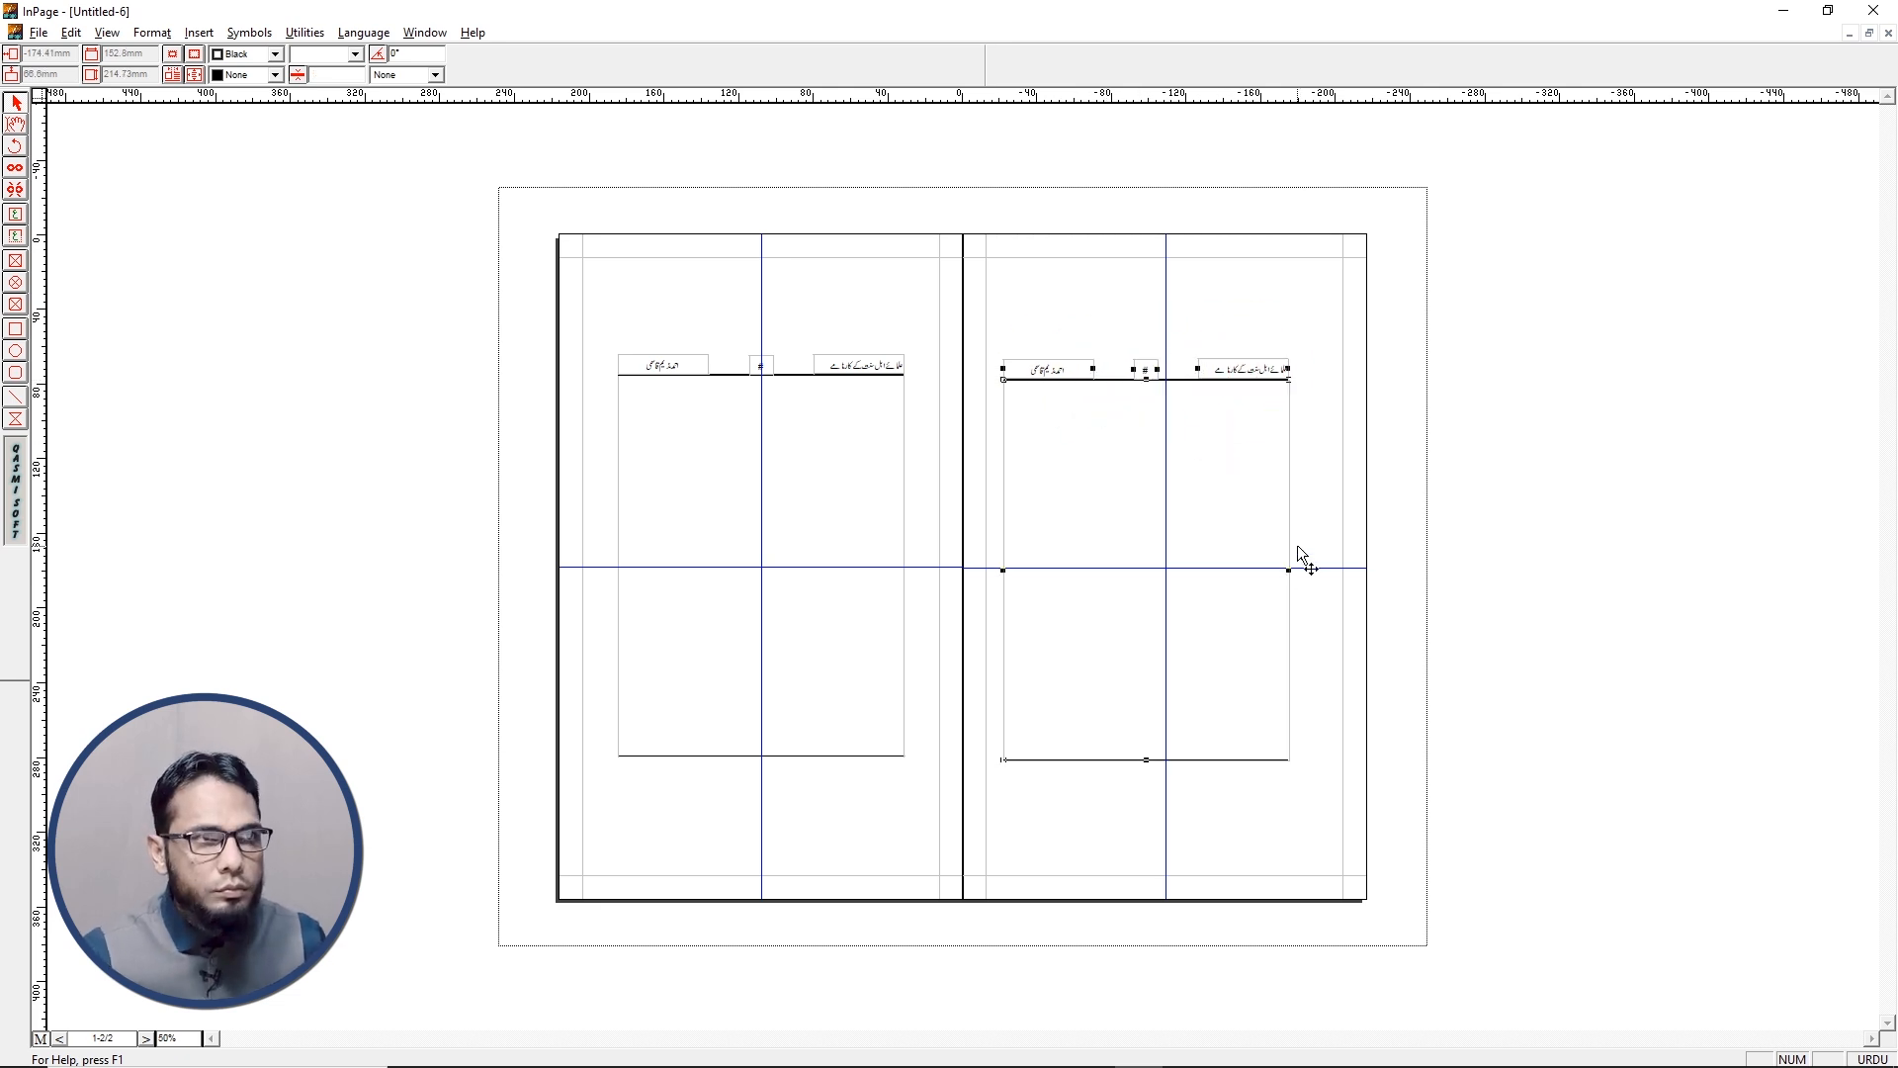
key("Right")
key("Right")
key("Right")
key("Right")
key("Right")
key("Right")
key("Right")
key("Right")
key("Up")
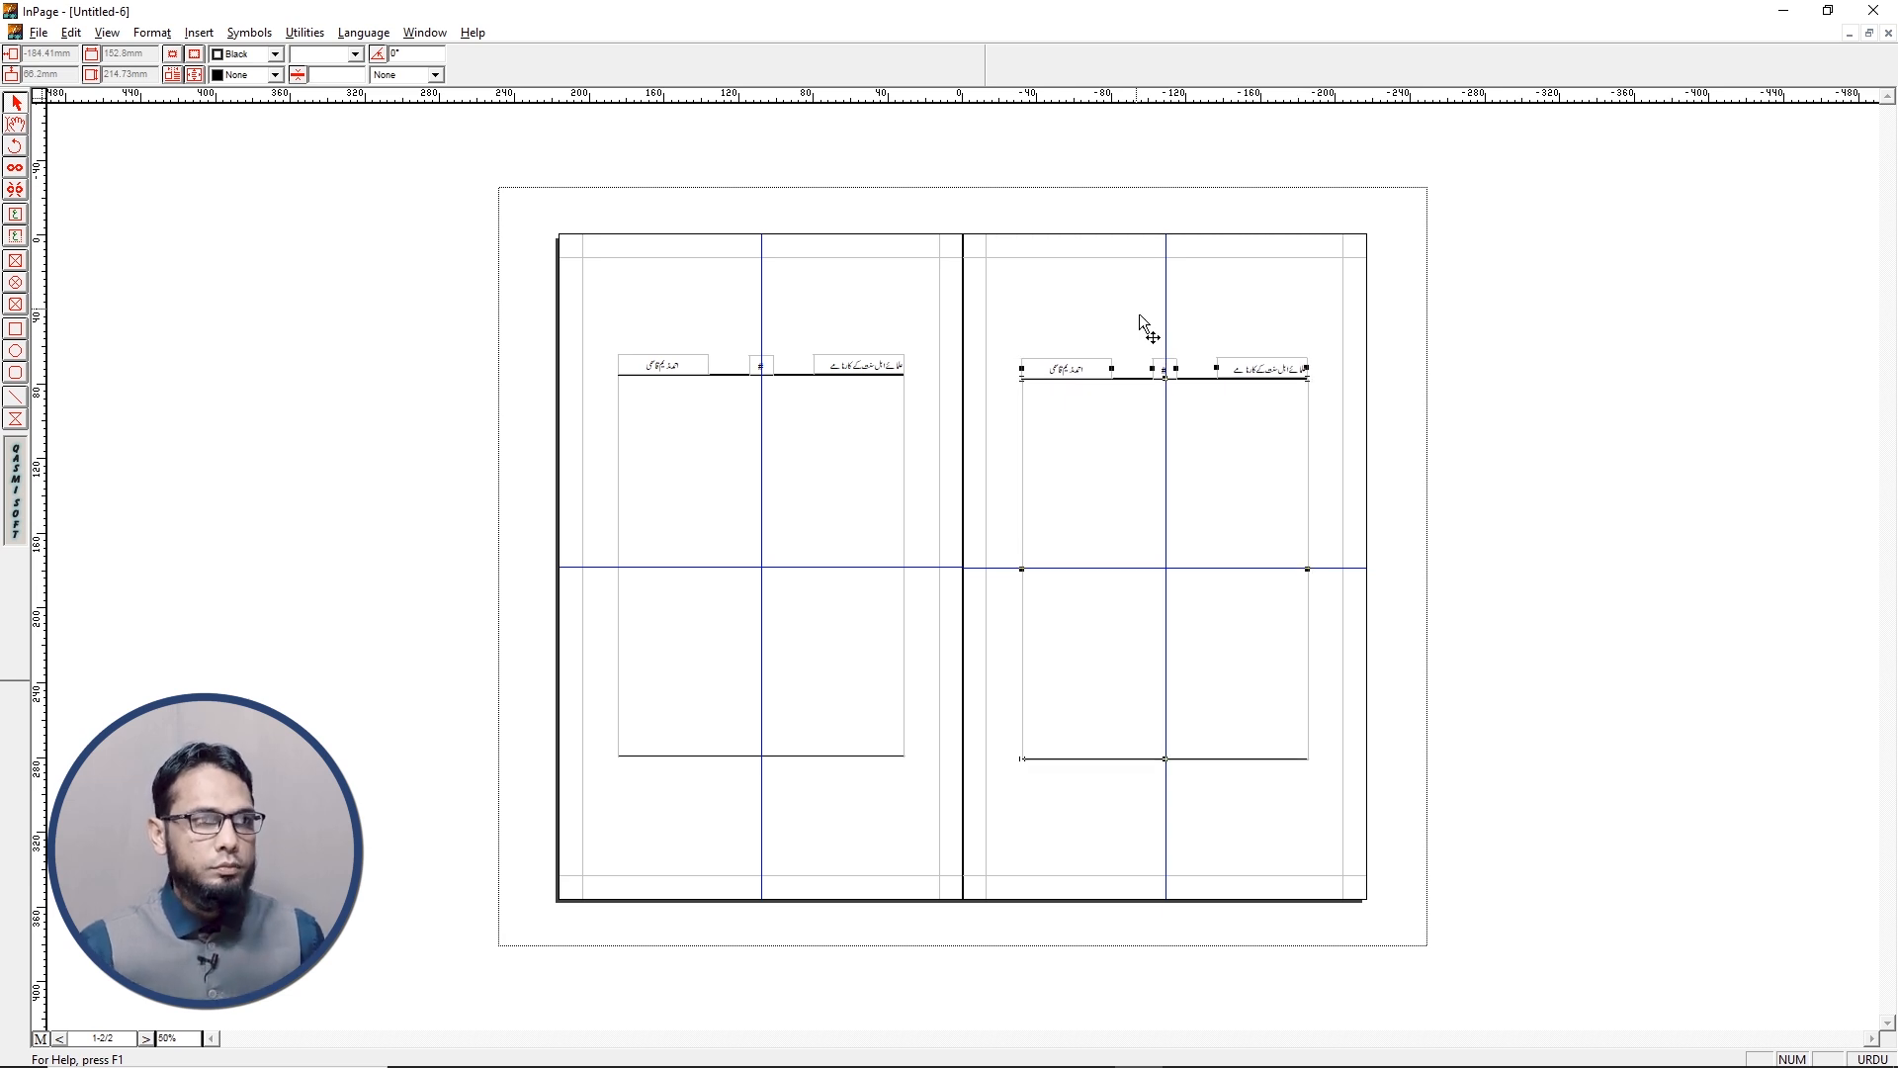
Replace the title in the right master page's header with "علمائے اہل حدیث کے کارنامے"
left_click(1139, 312)
left_click(15, 124)
left_click(1273, 368)
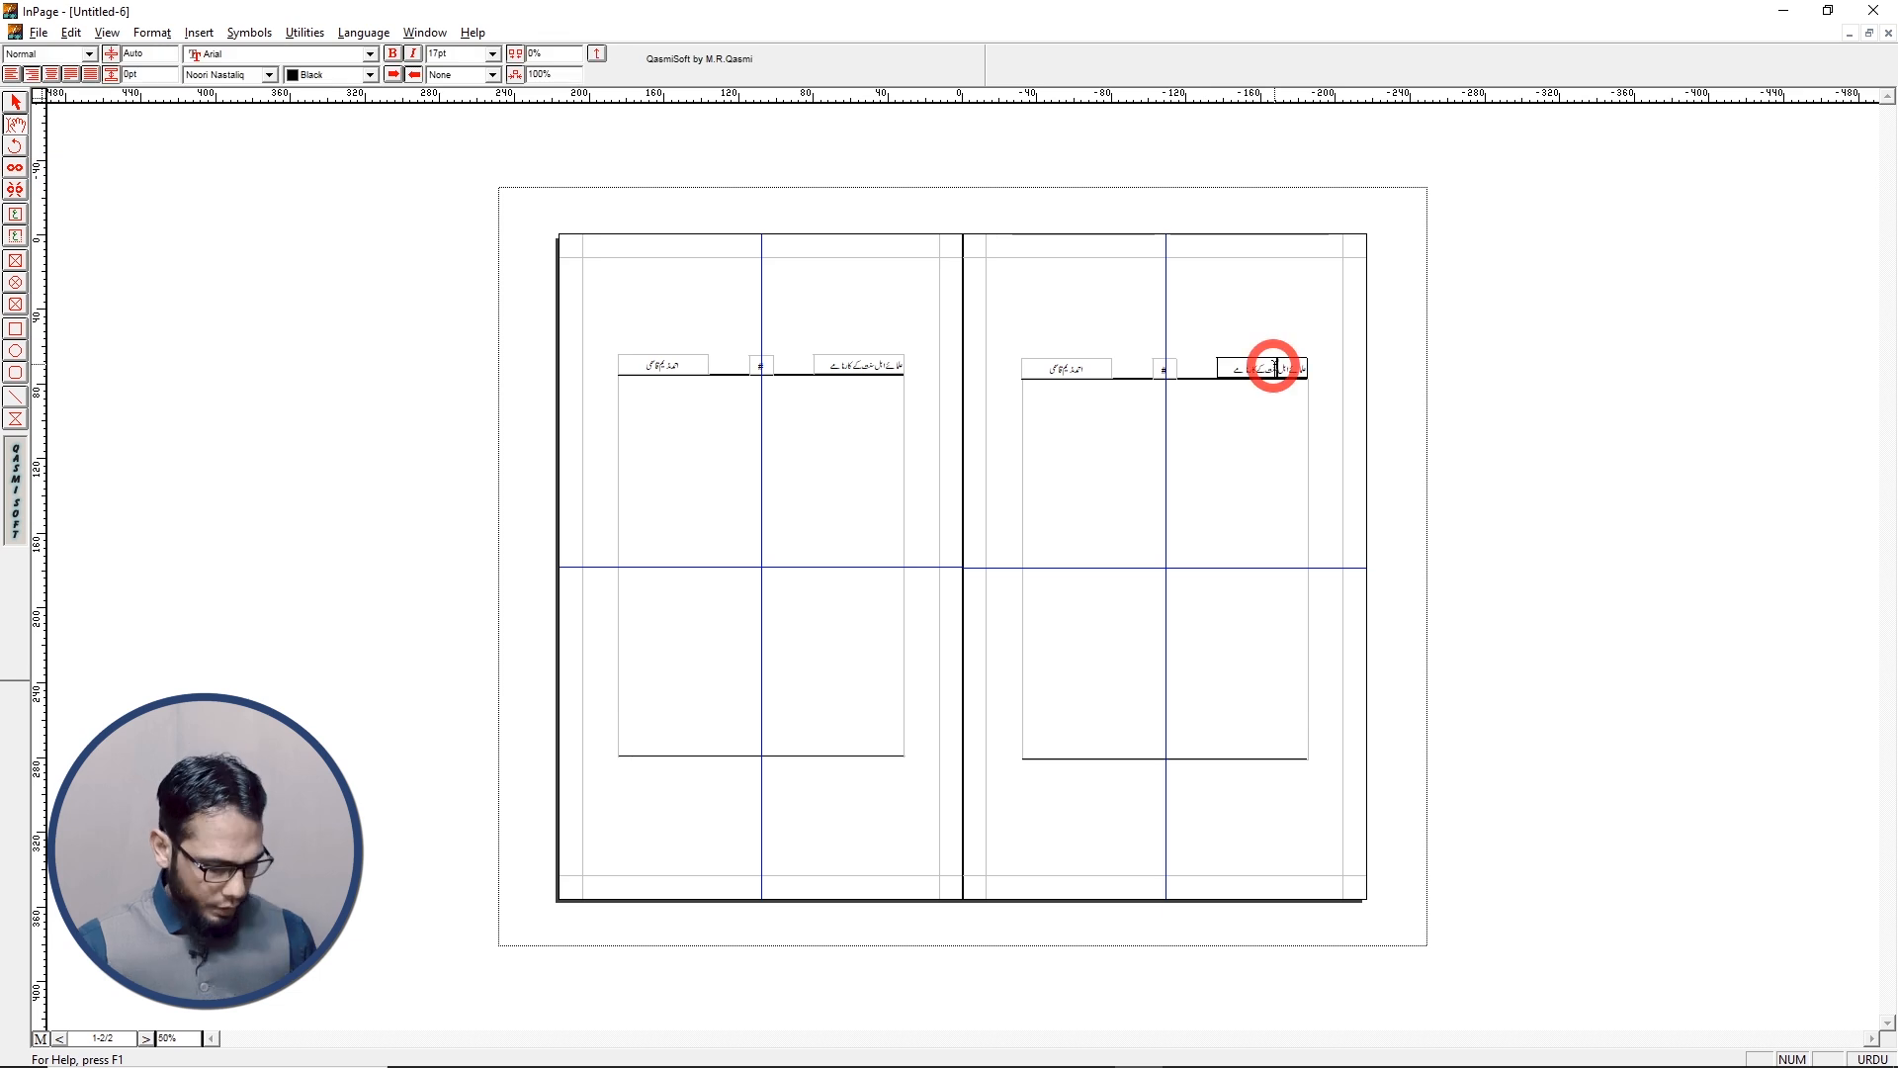
key("ctrl+2")
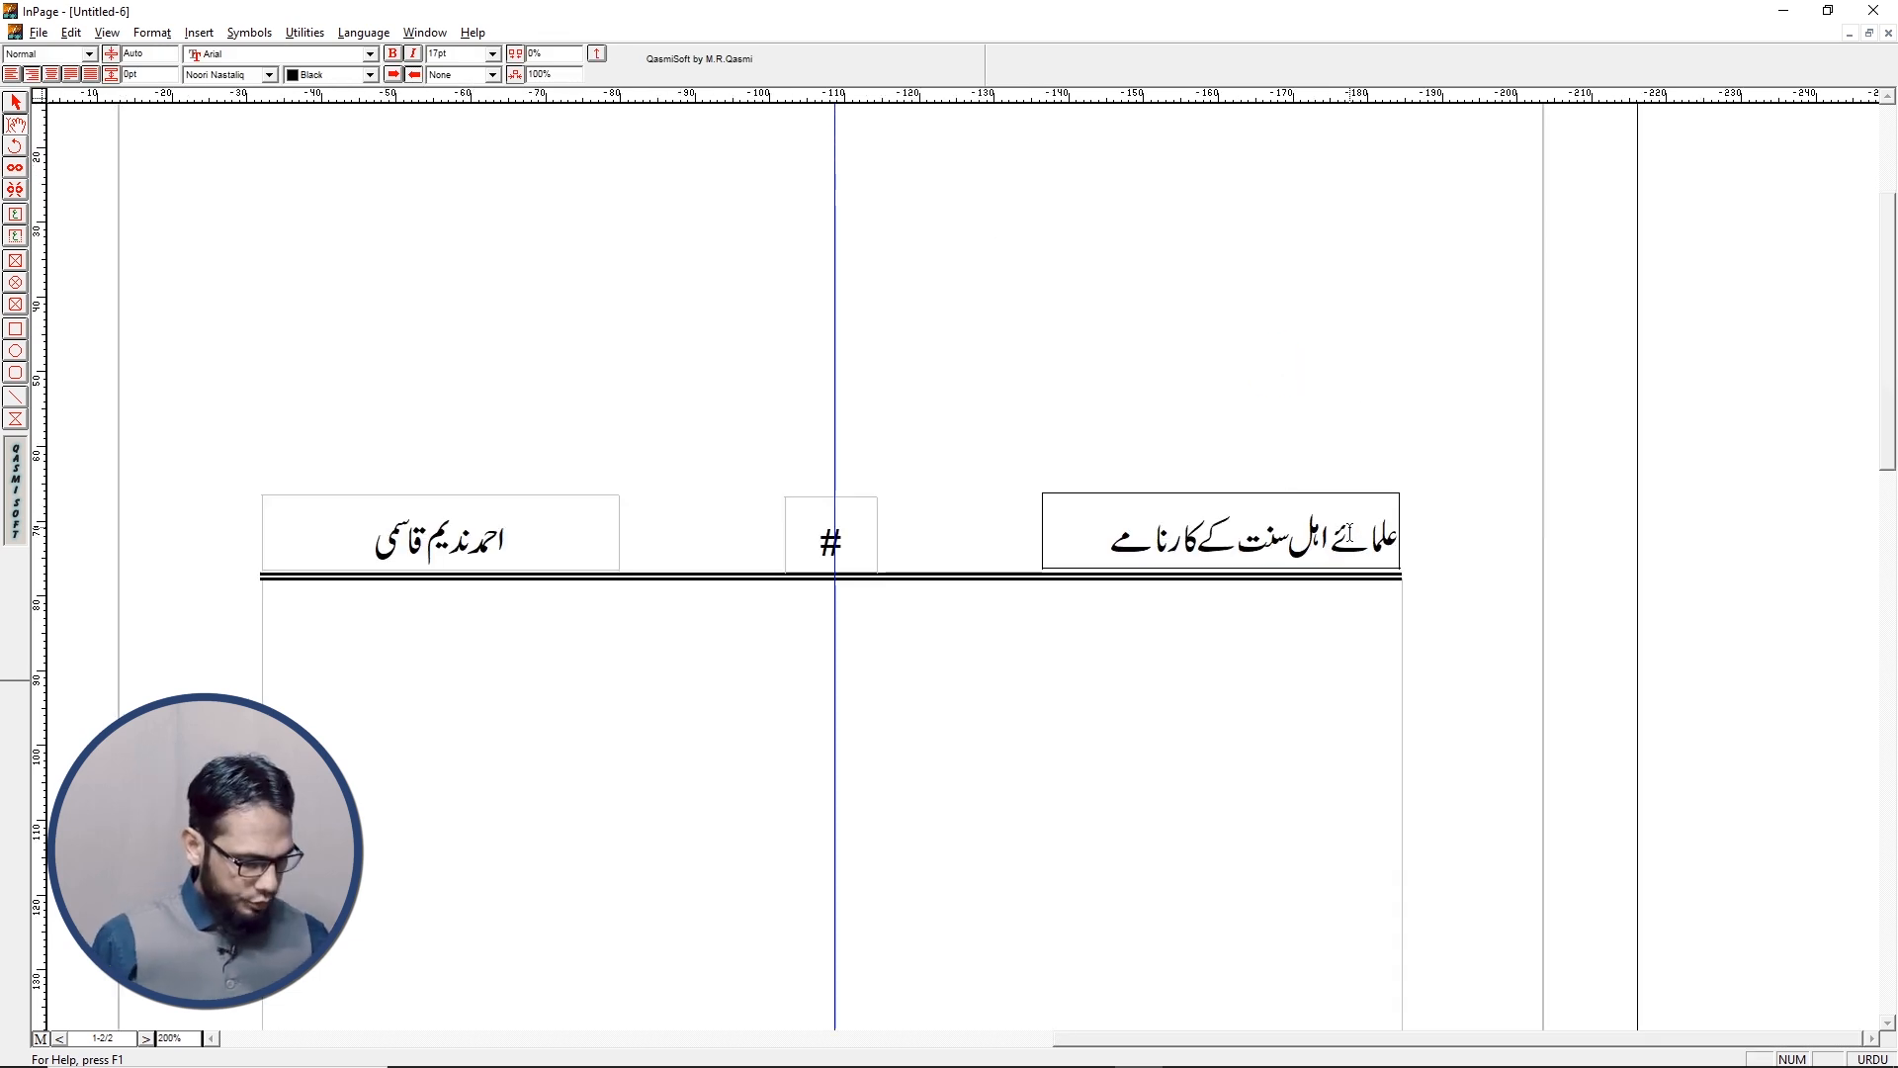
key("ctrl+a")
type("علم")
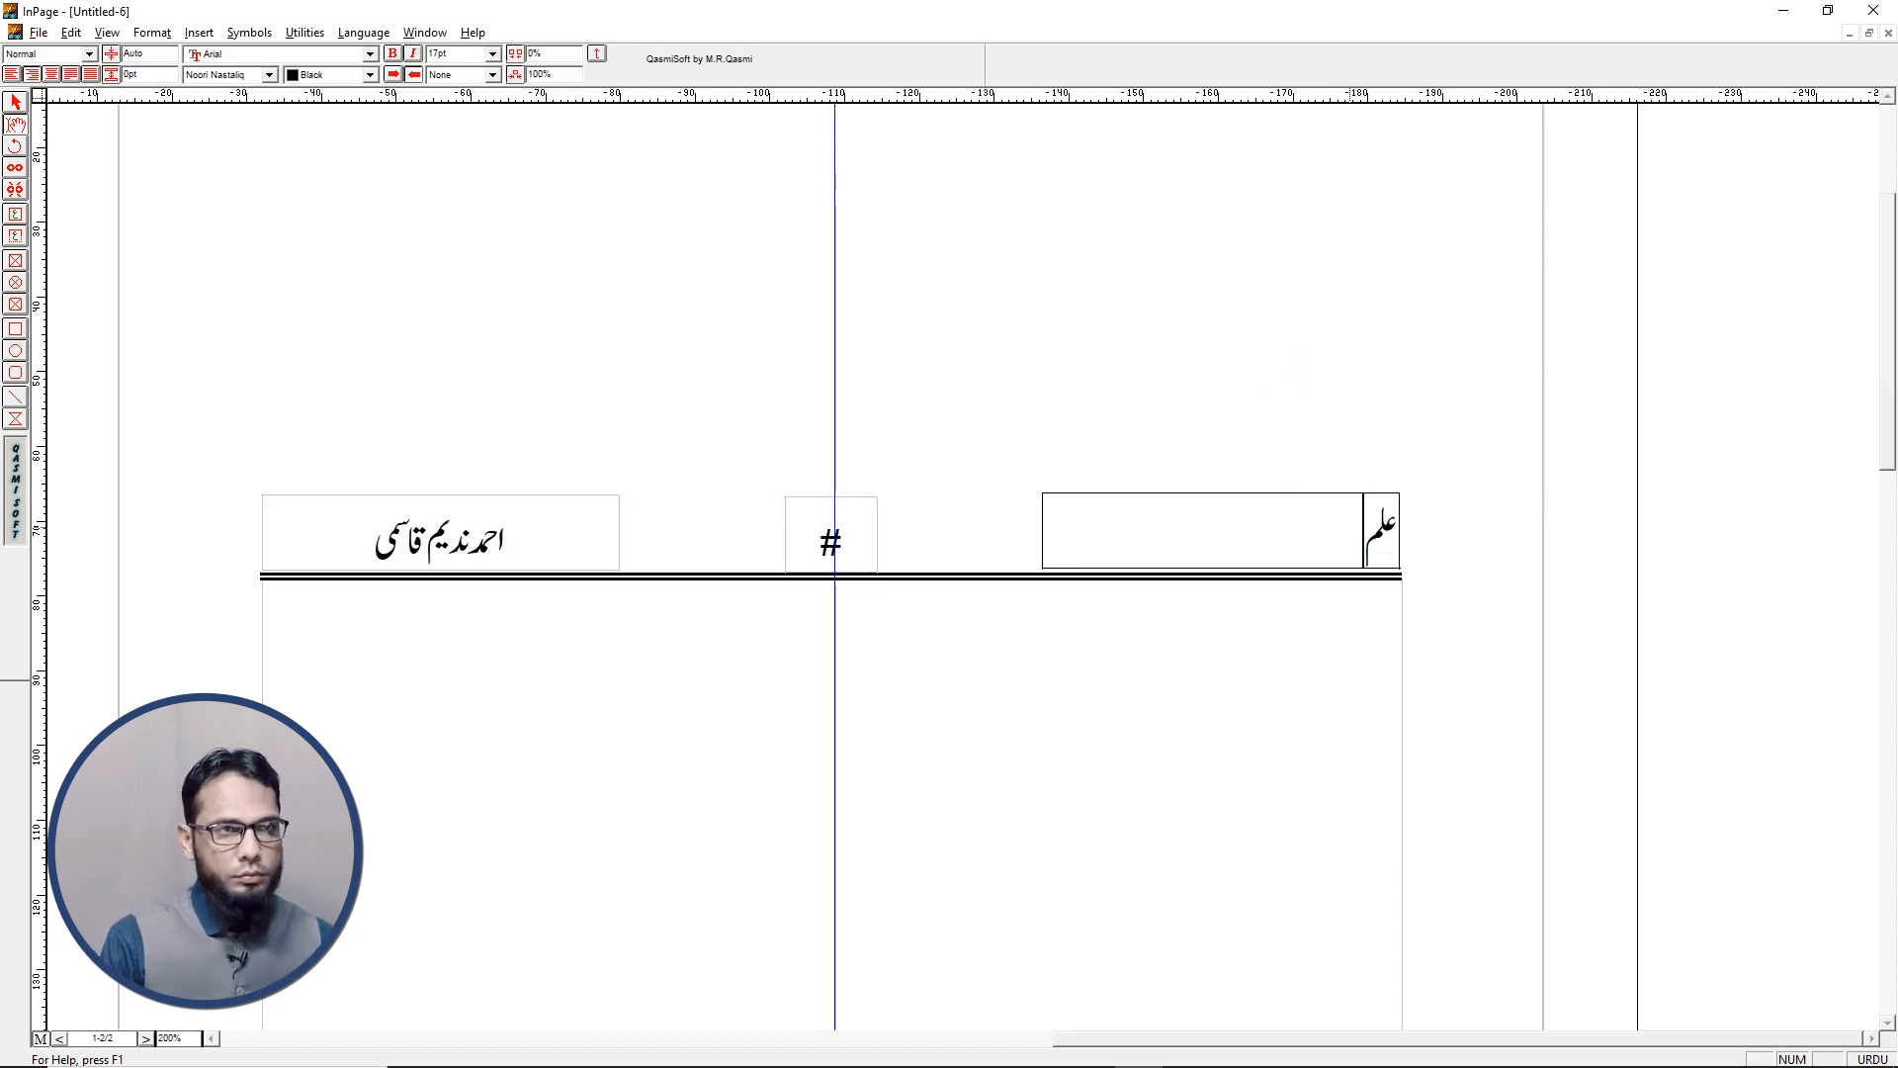
type("ائے اہل حدی")
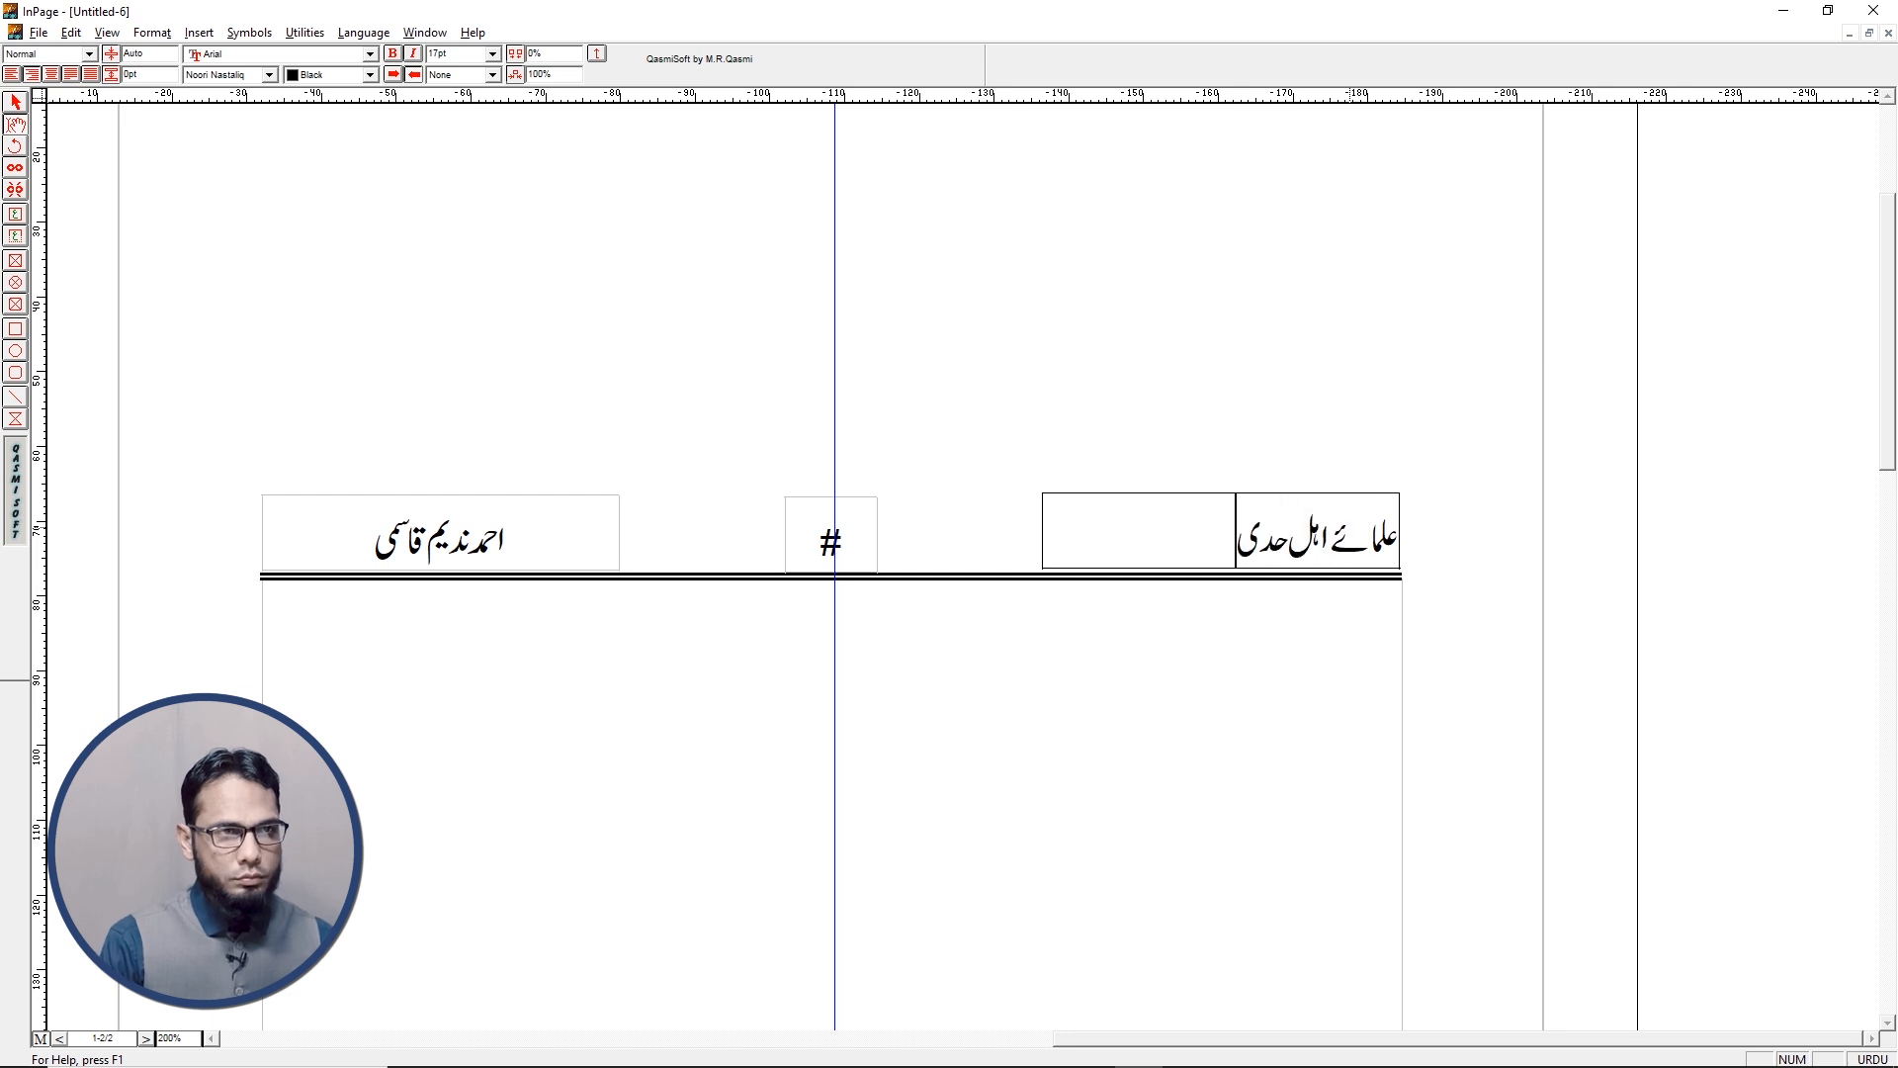
type("ث کے کارنامے")
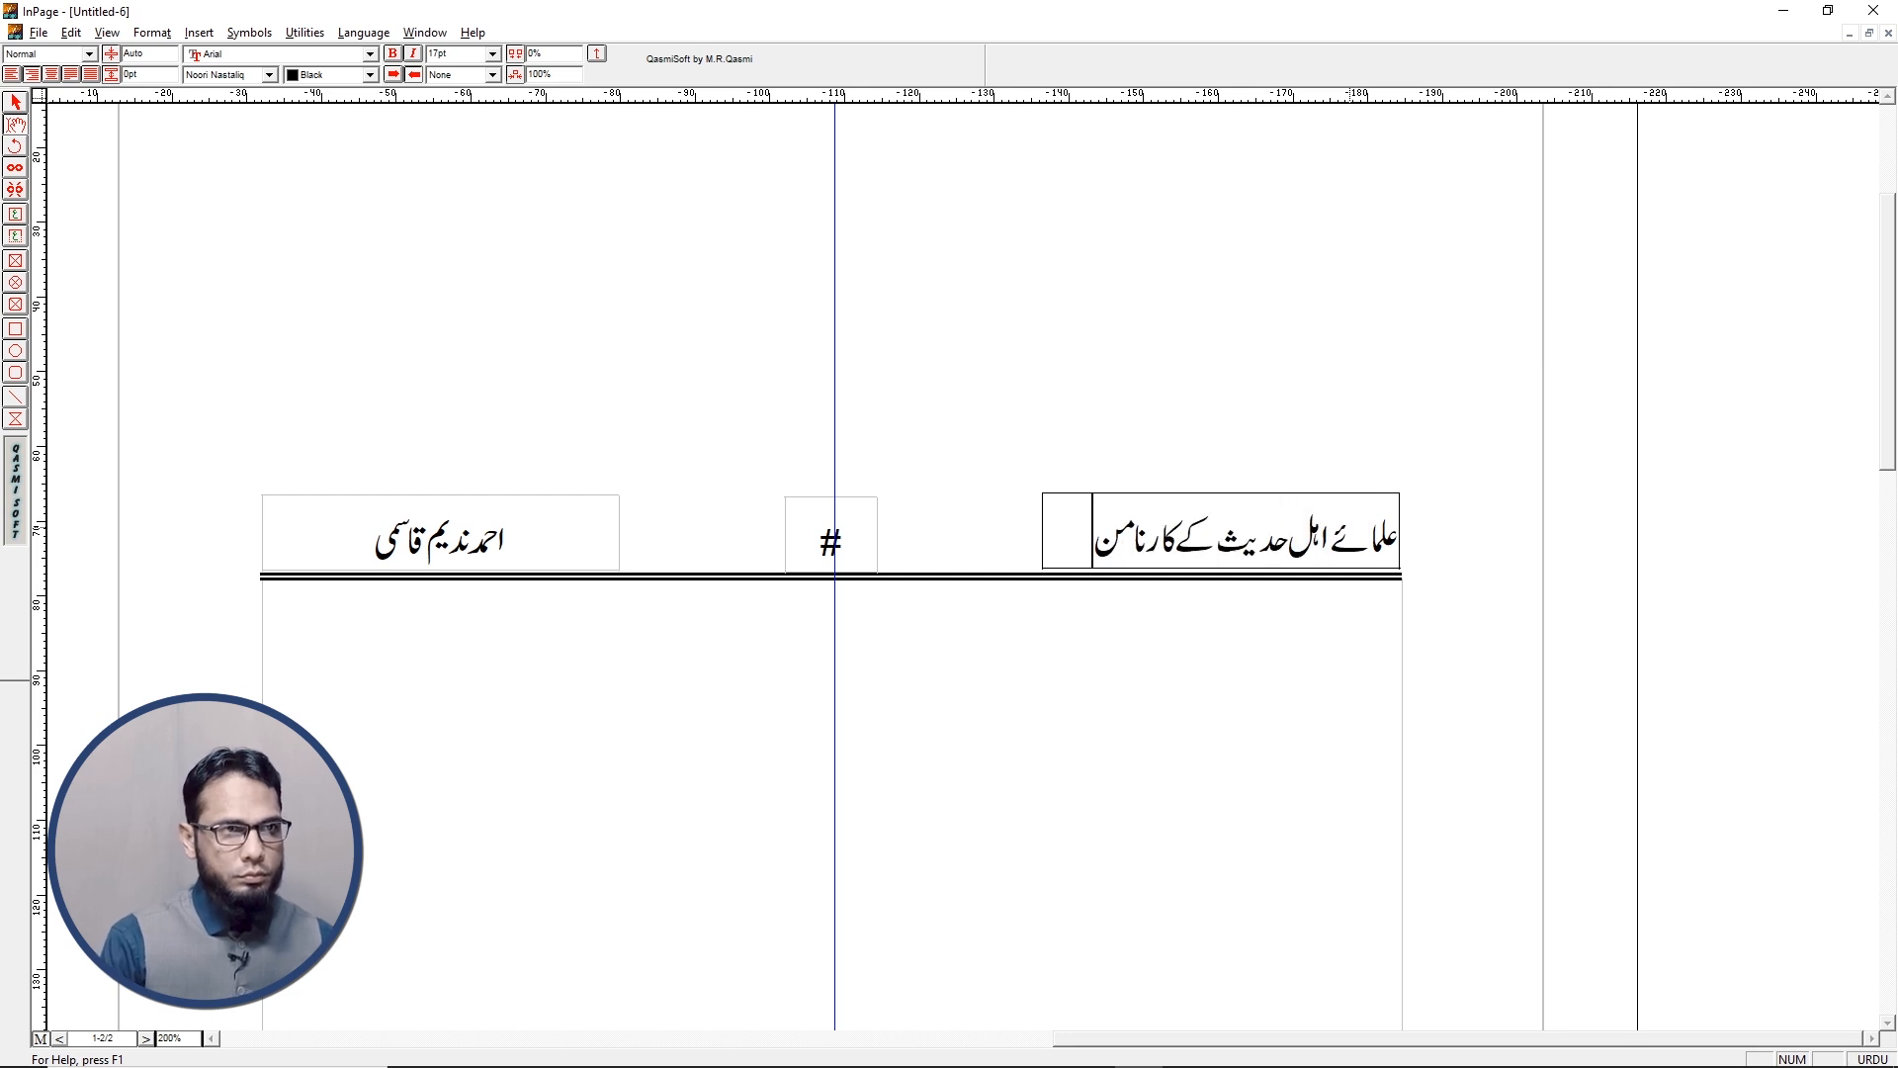
Replace the author's name in the right master page's header box with a different author's full name
left_click(425, 539)
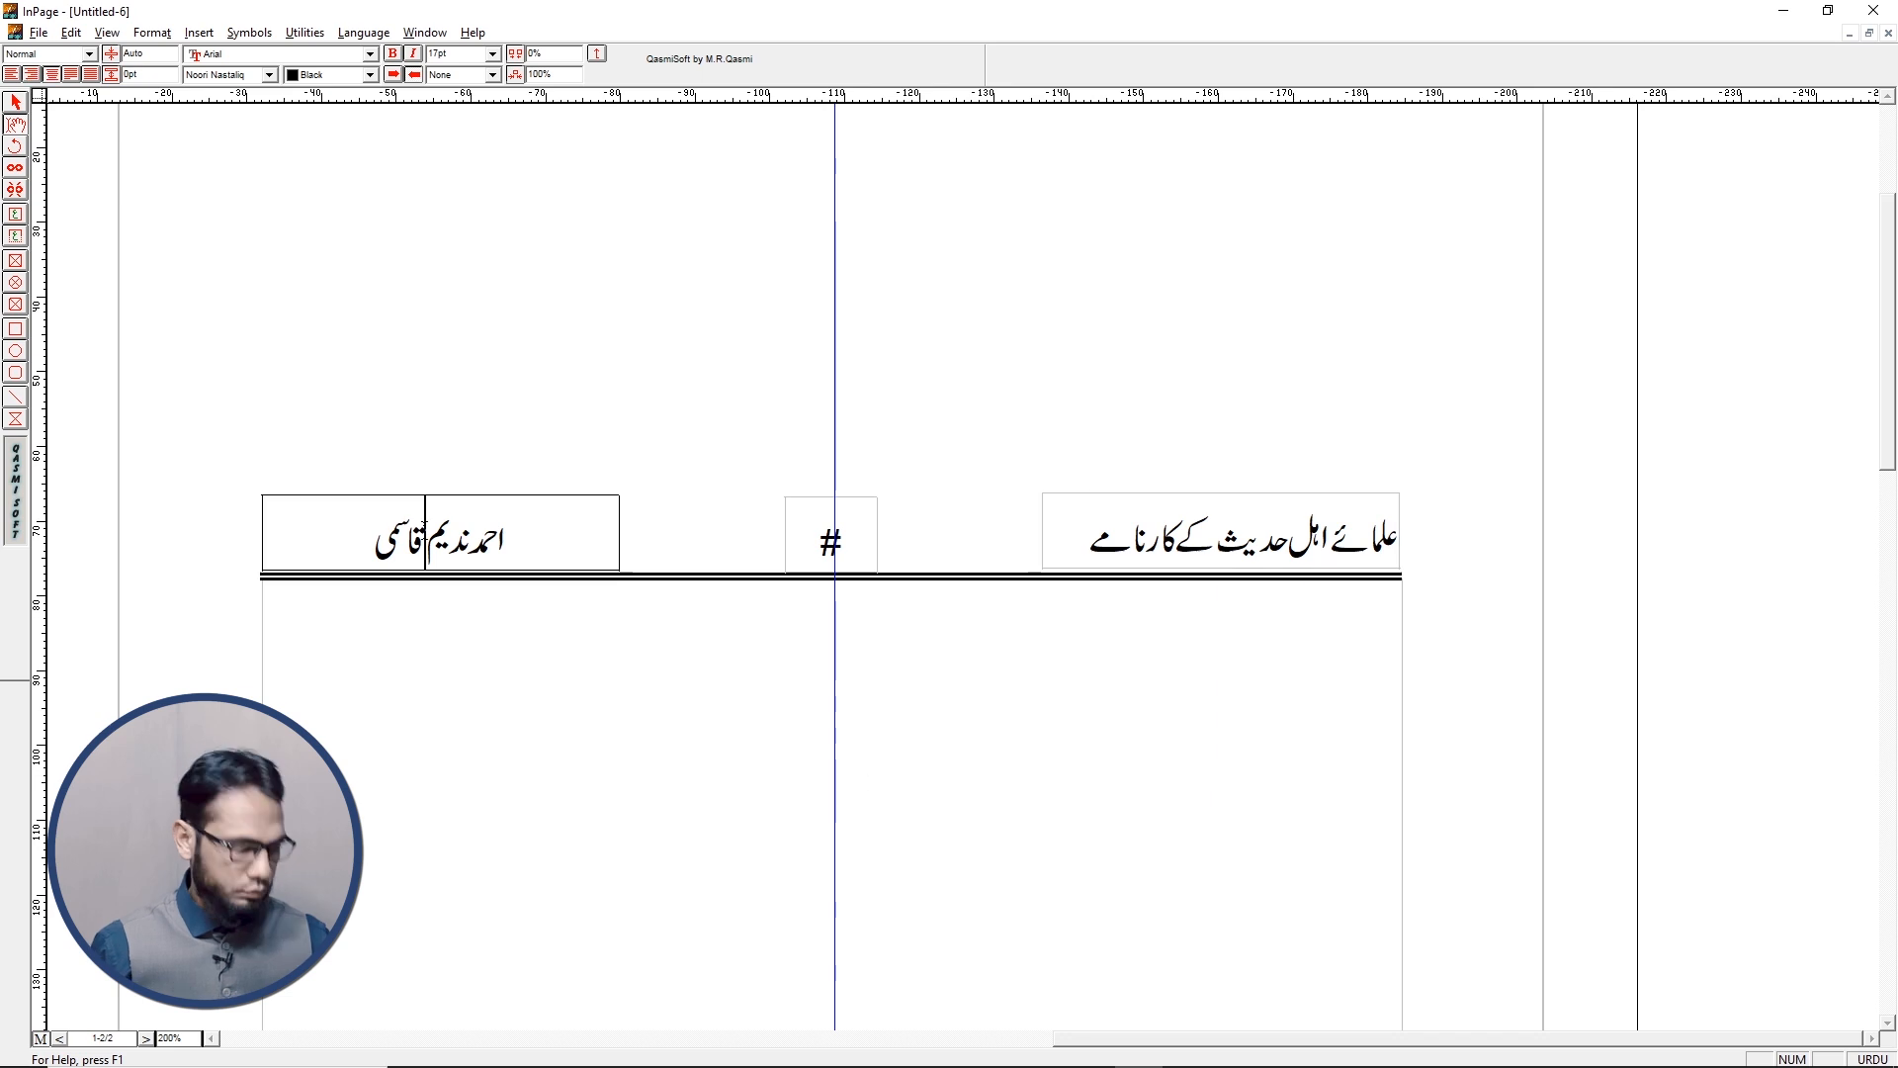
key("ctrl+a")
type("حکیم م")
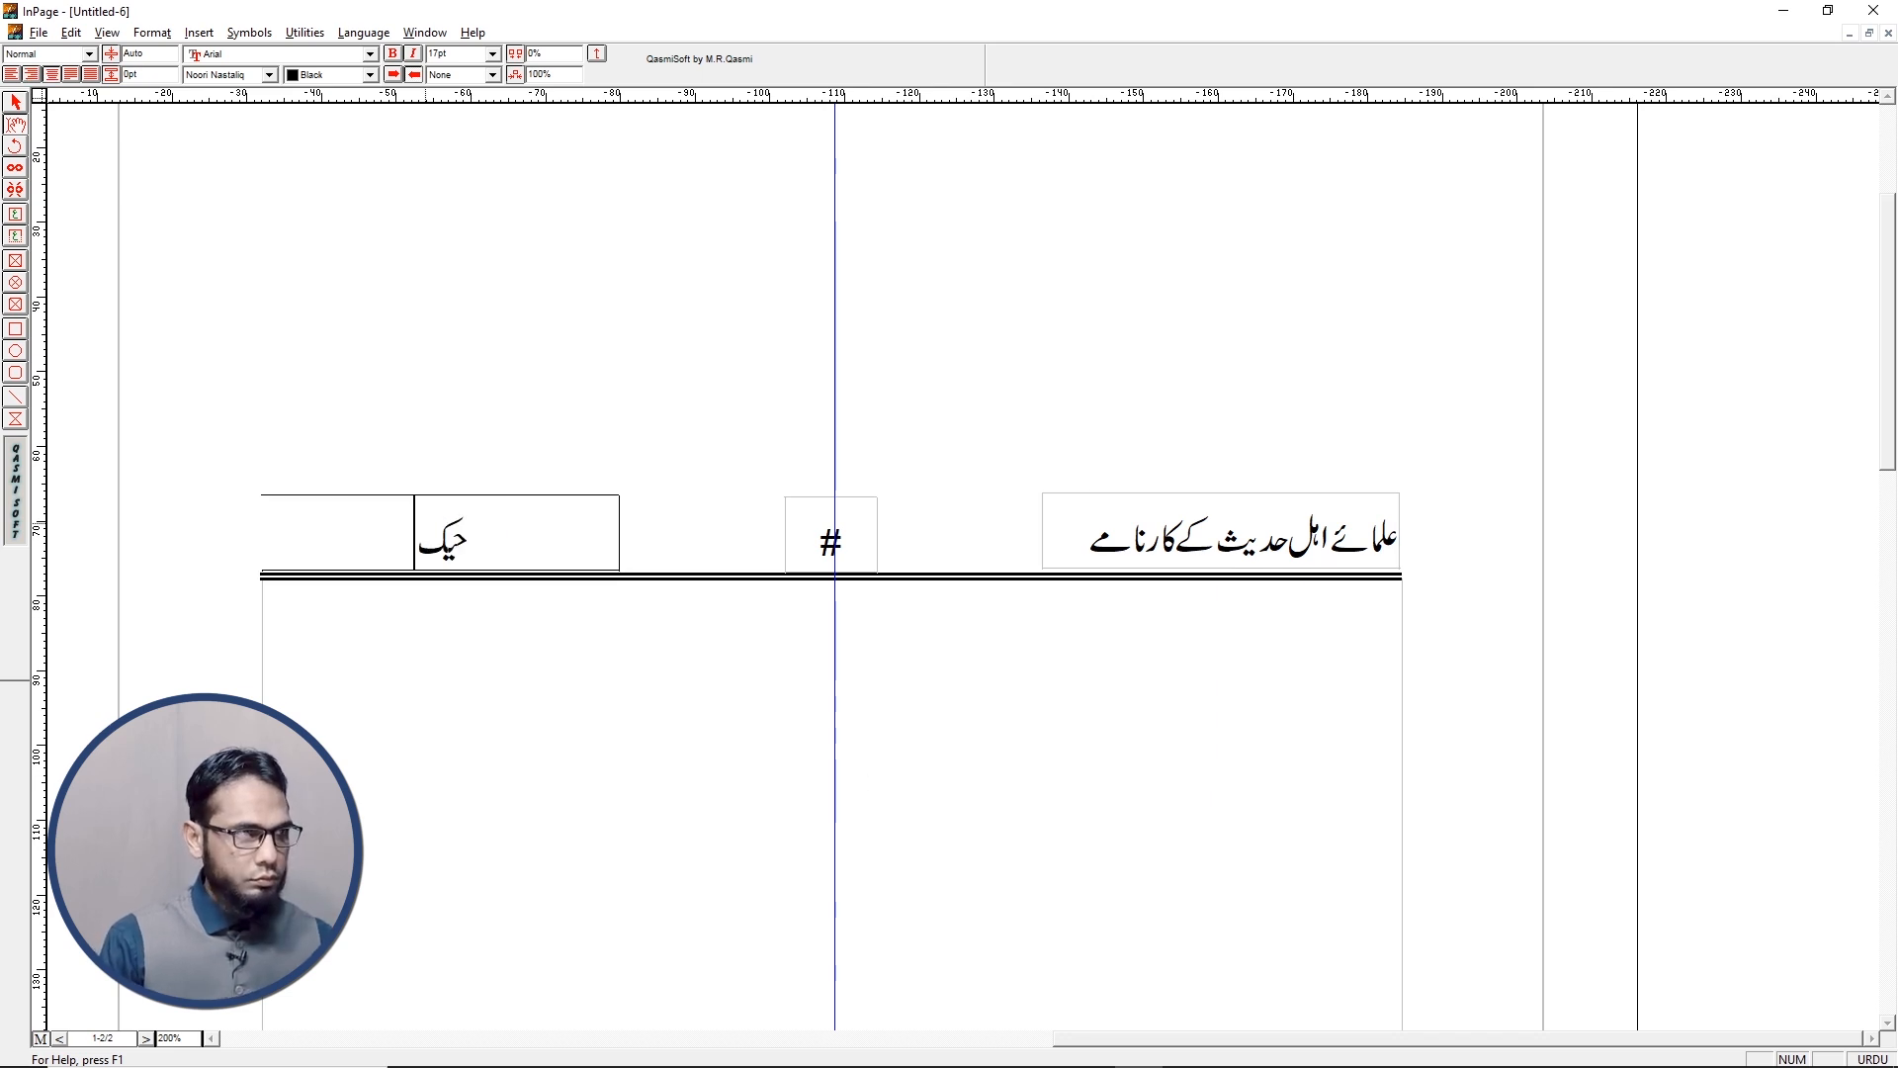
type("حمد سعید")
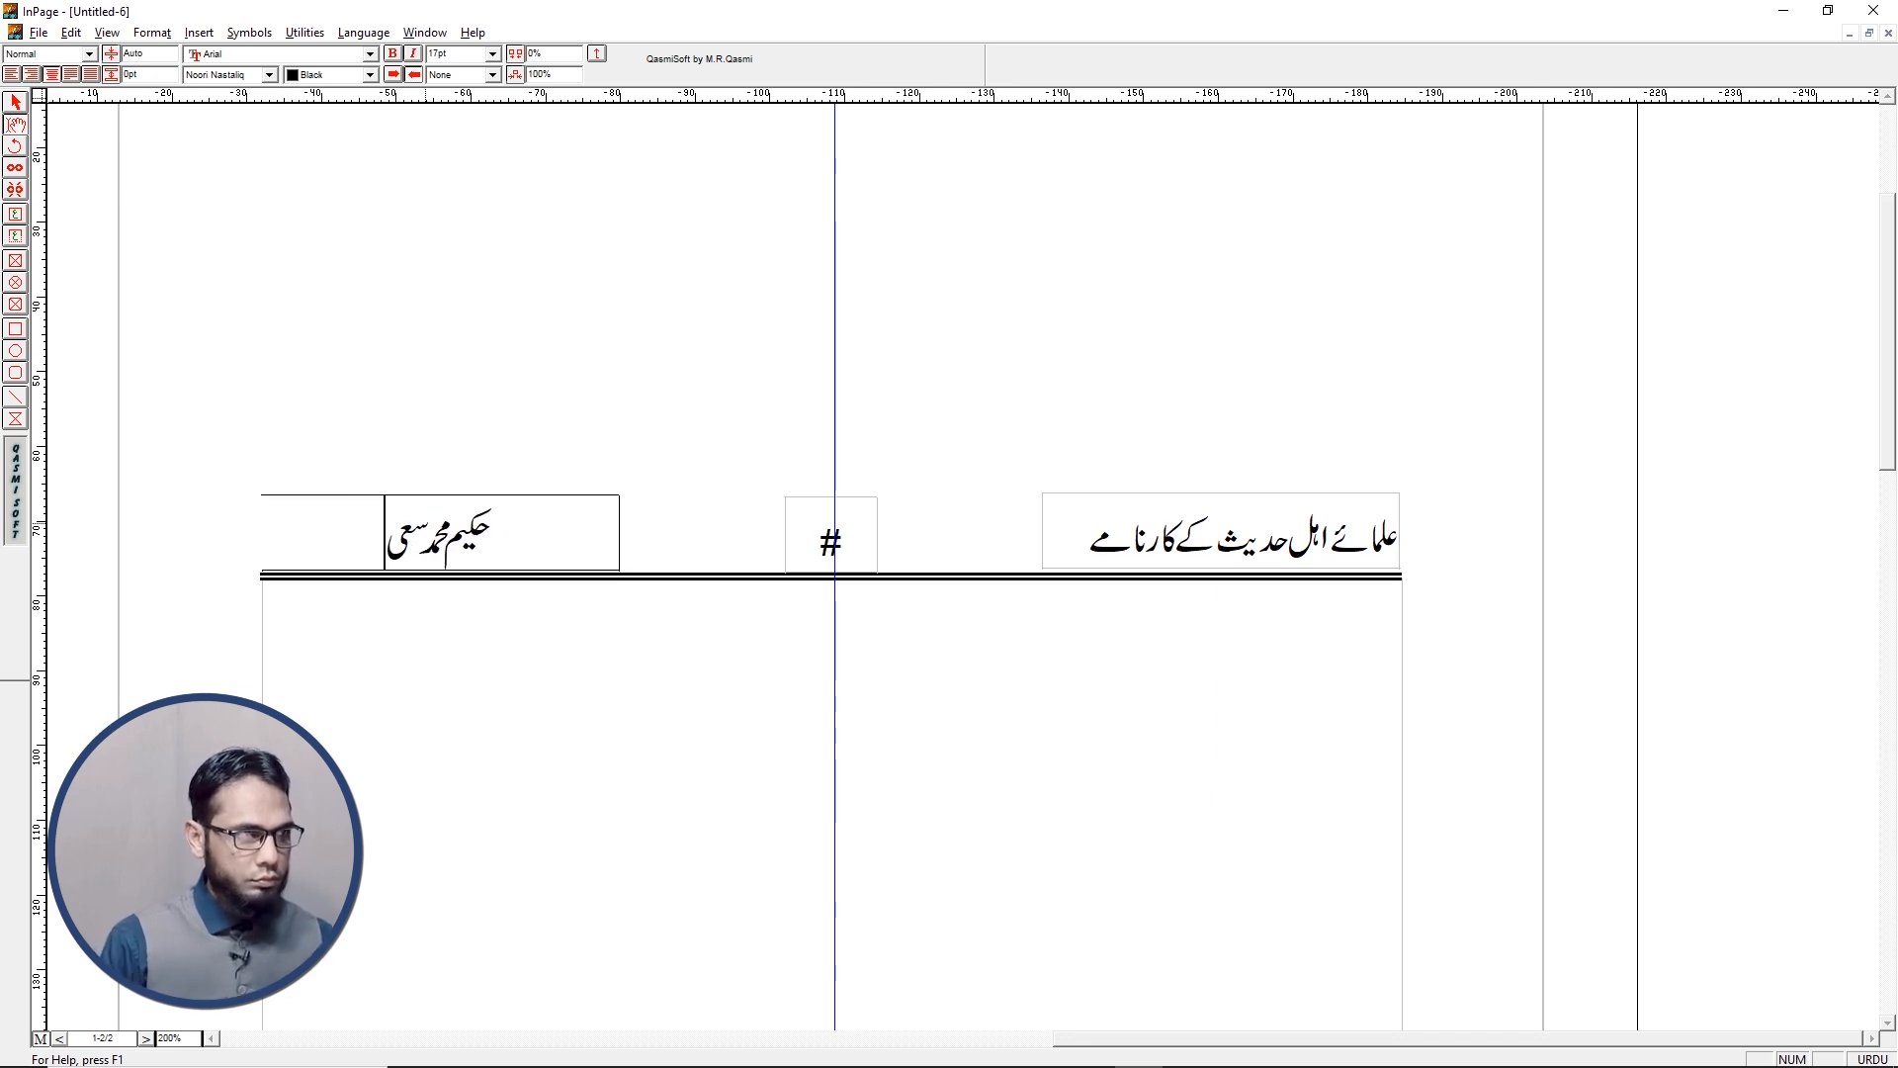
Return to the document pages, fill the first page's body frame with blank lines until page 2 appears, and place the cursor there
left_click(37, 1037)
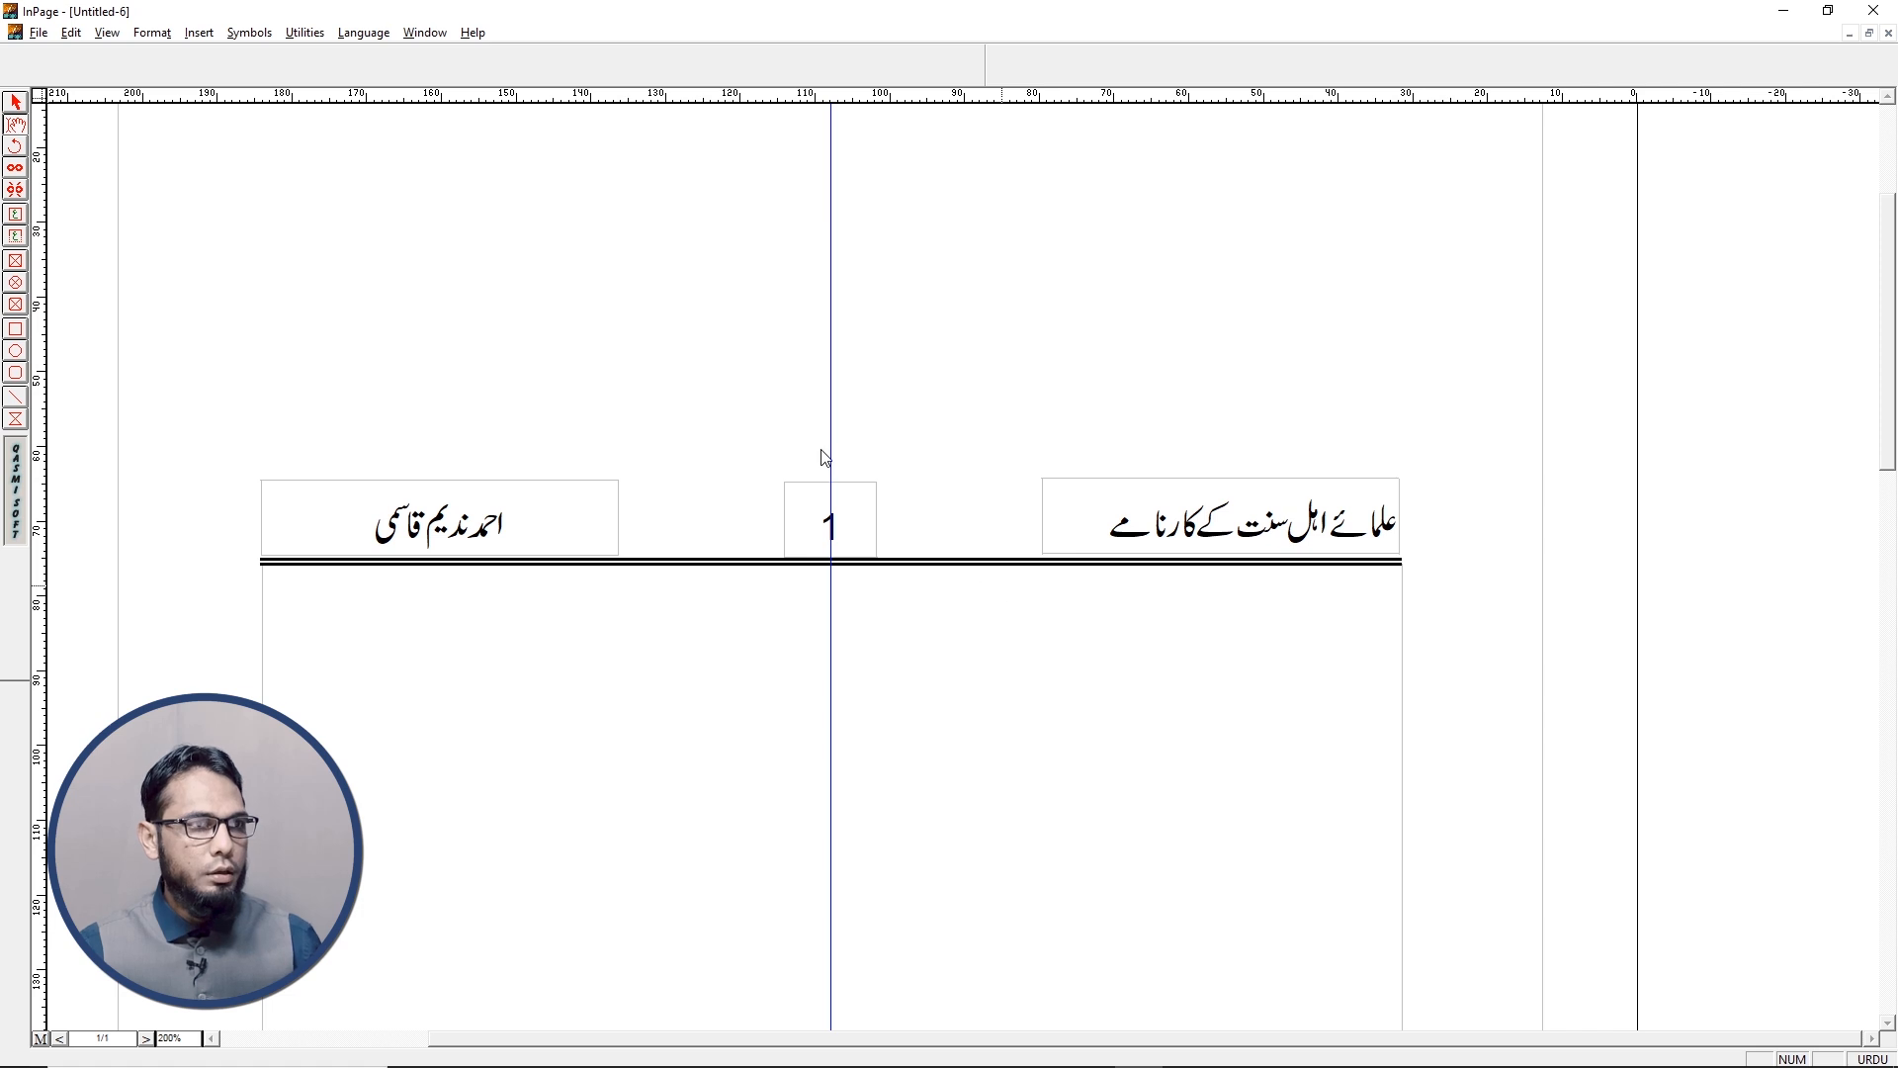
left_click(15, 124)
left_click(651, 636)
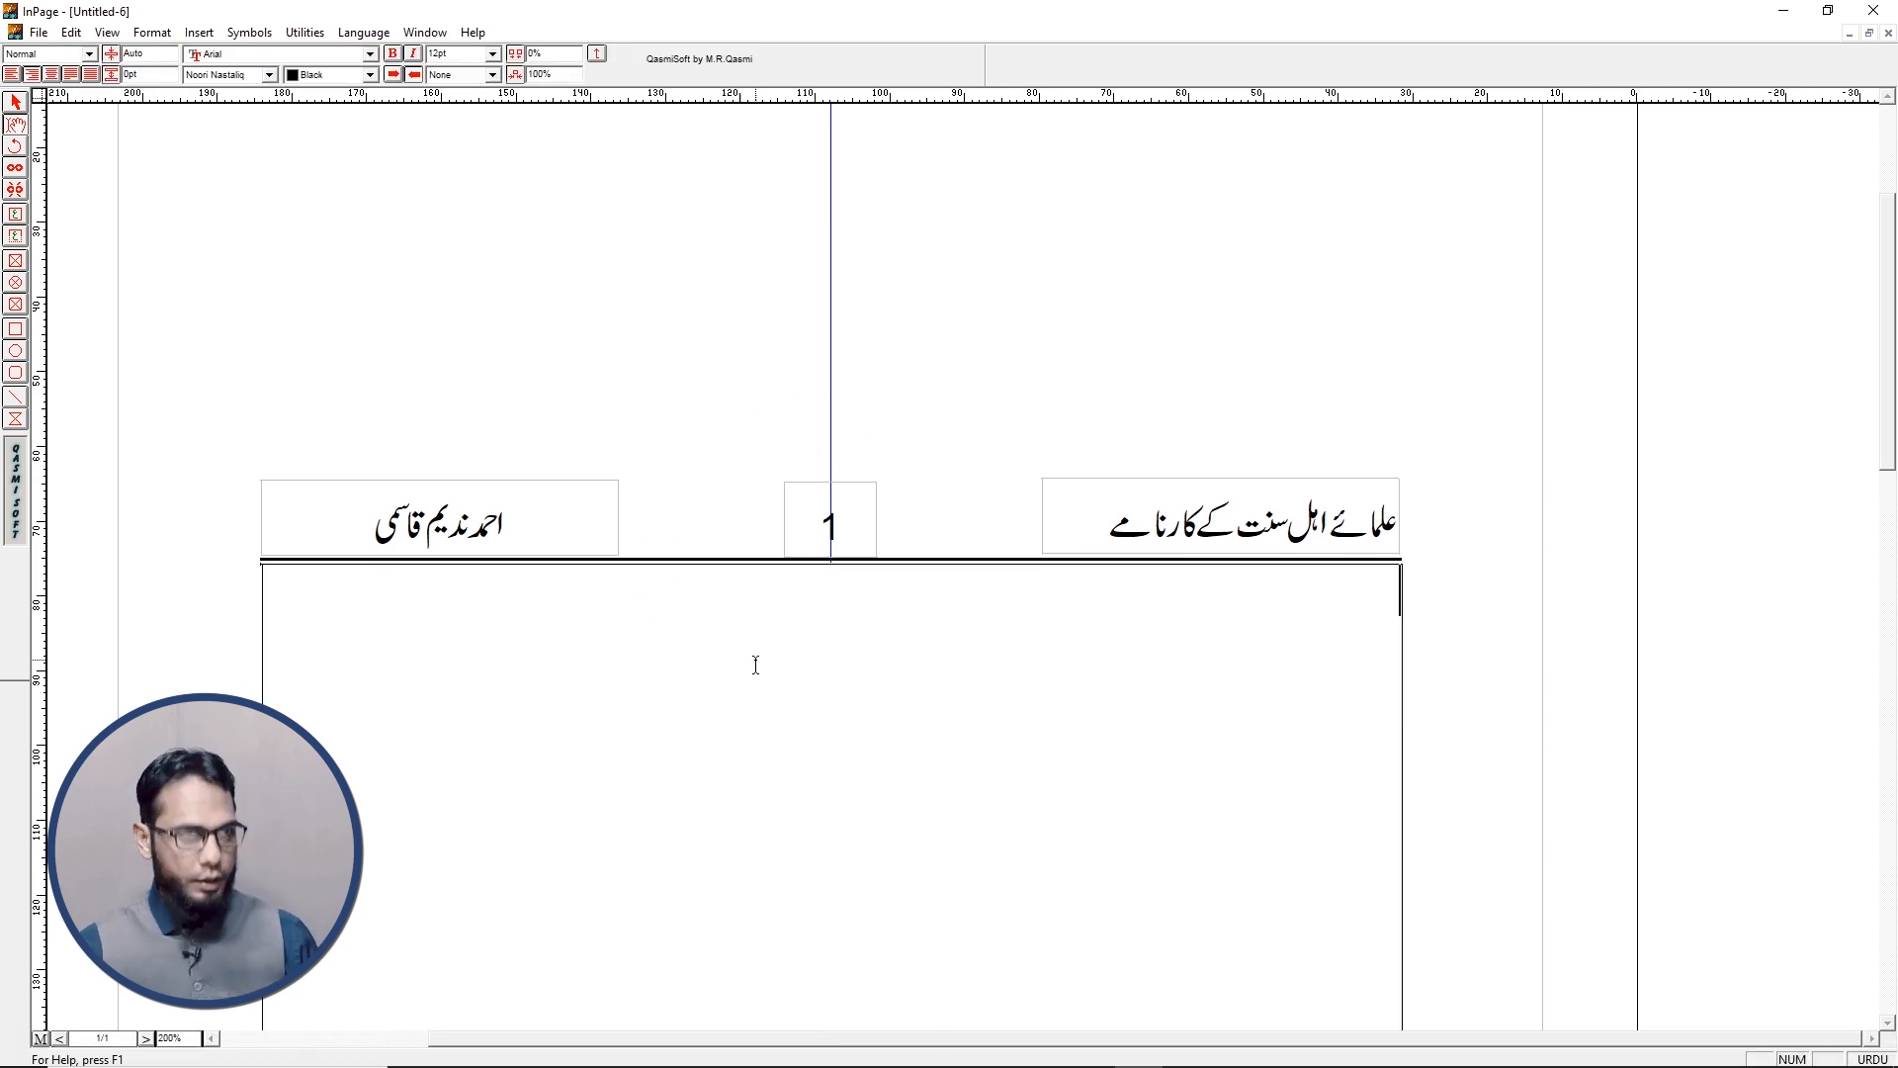
key("ctrl+1")
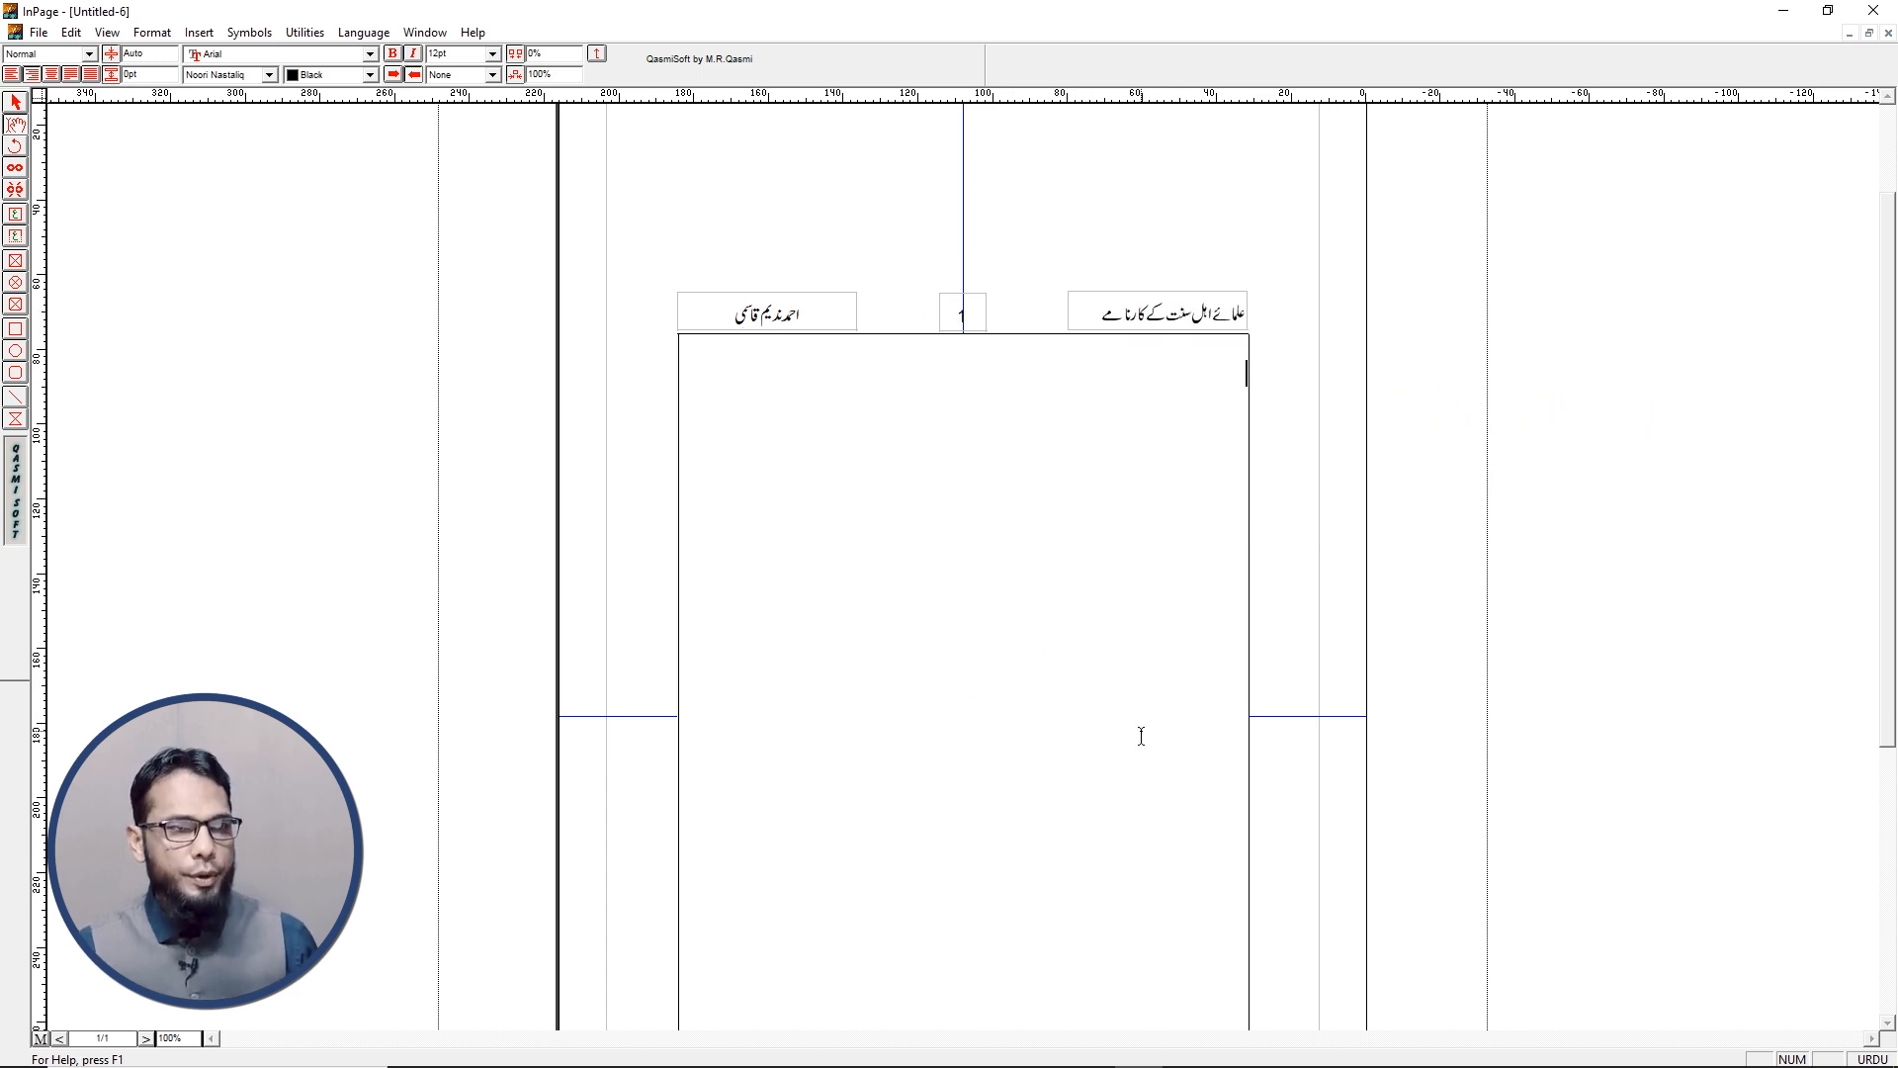
key("Return")
key("Return")
key("Return")
key("Return")
key("Return")
key("Return")
key("Return")
key("Return")
key("Return")
key("Return")
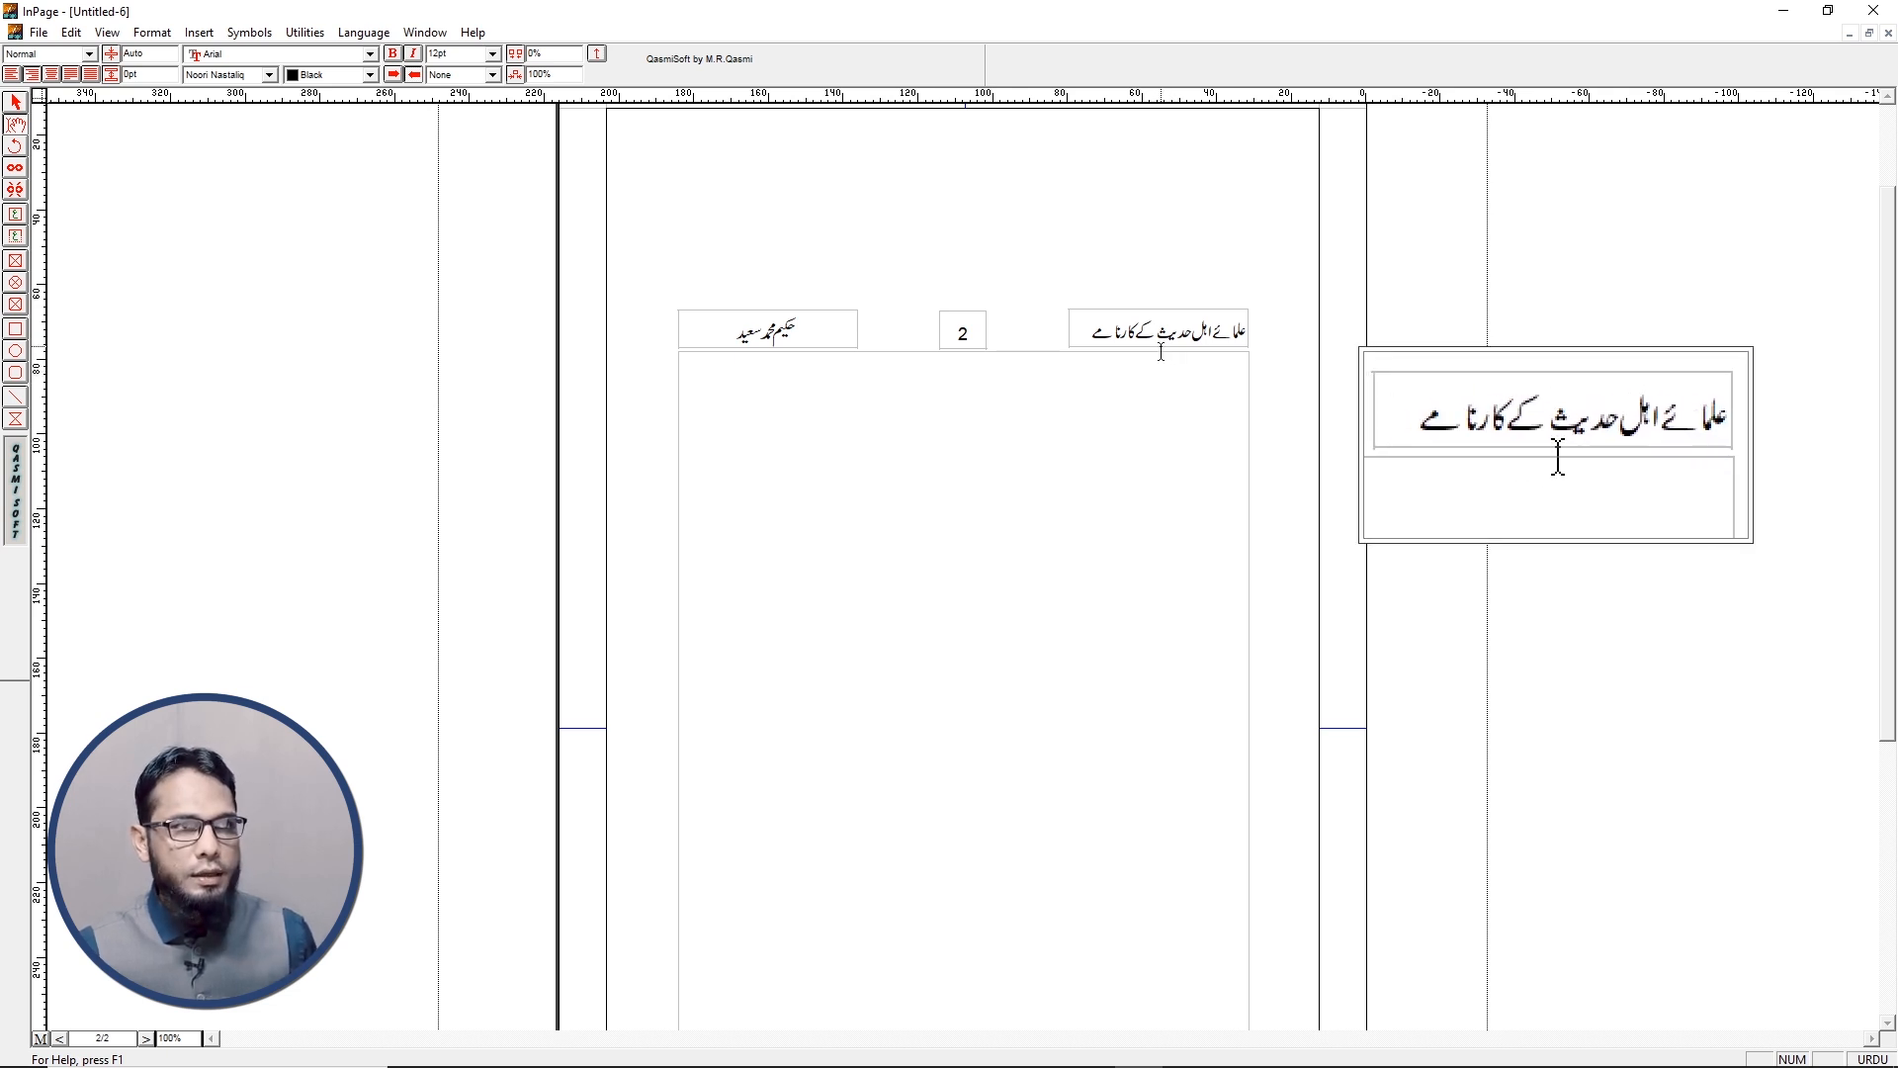
left_click(1160, 343)
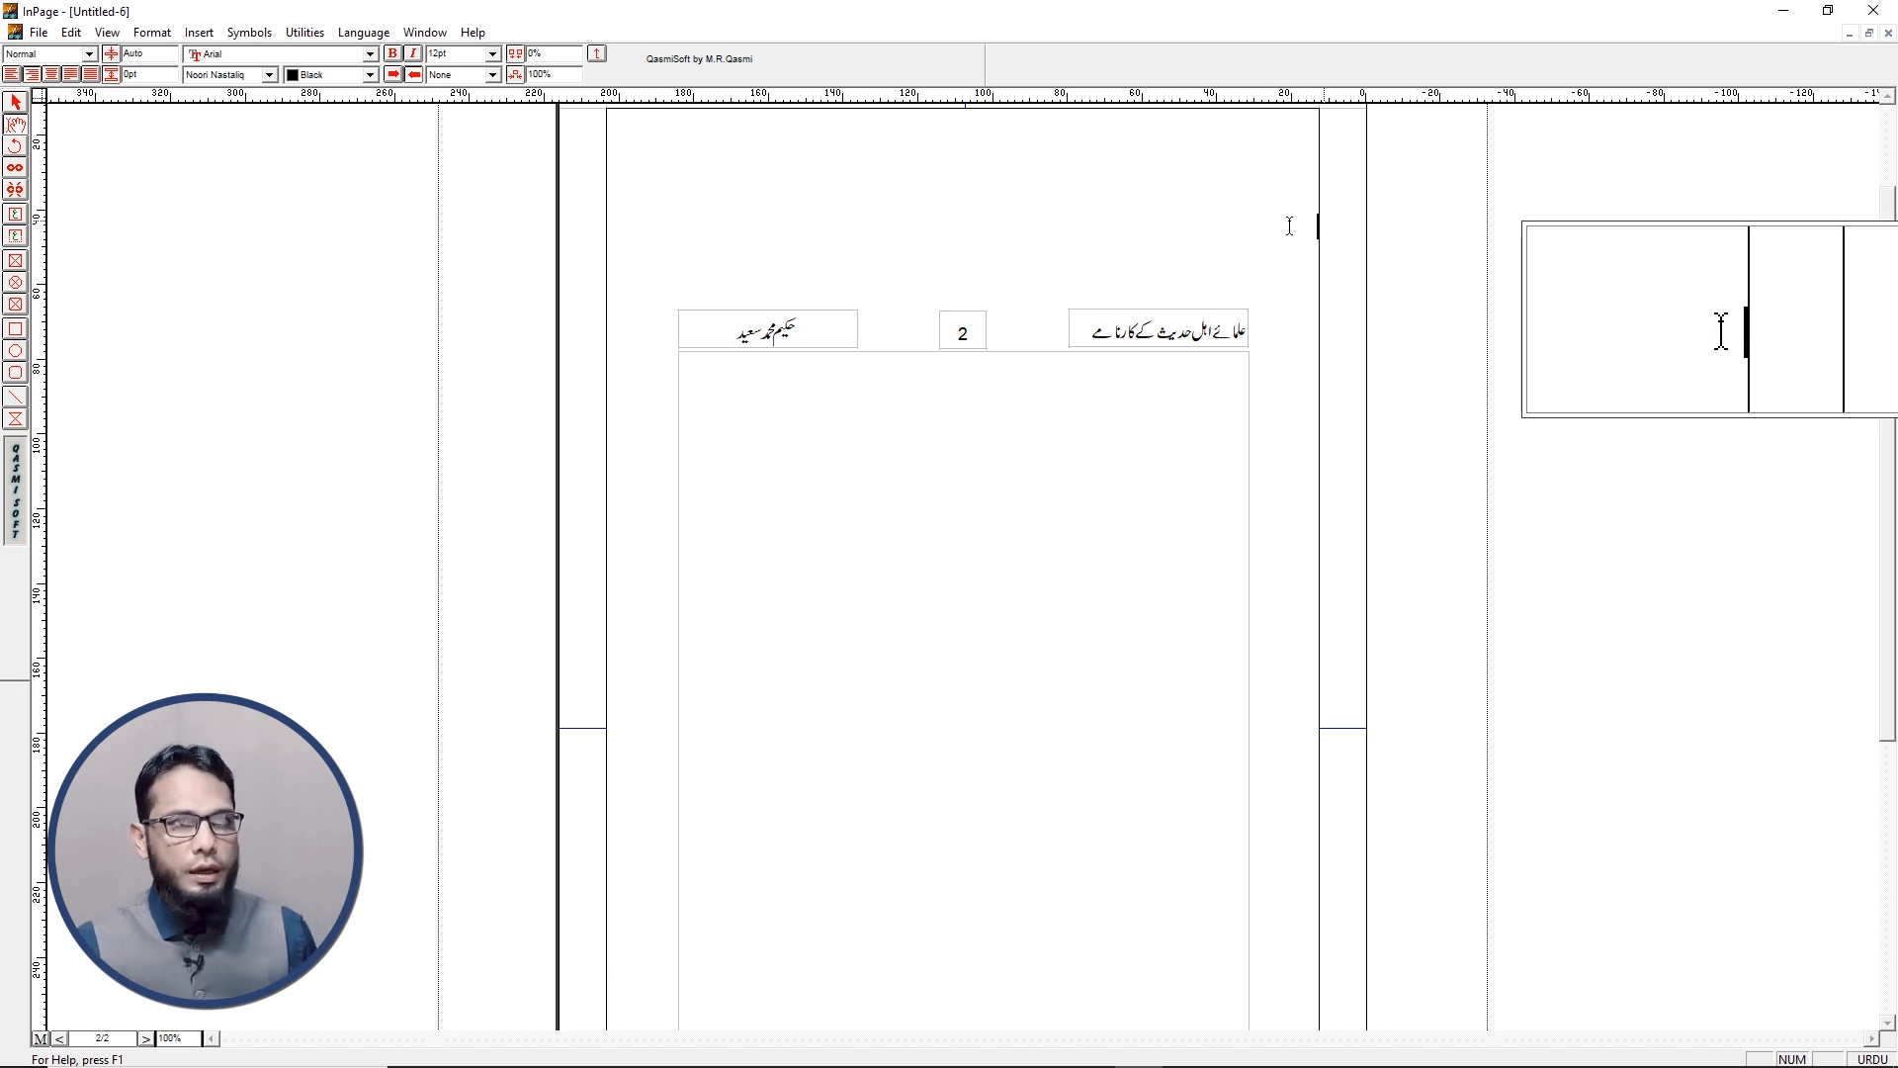
Reopen the master pages and try to delete the large outer text frame on the right master page
left_click(40, 1038)
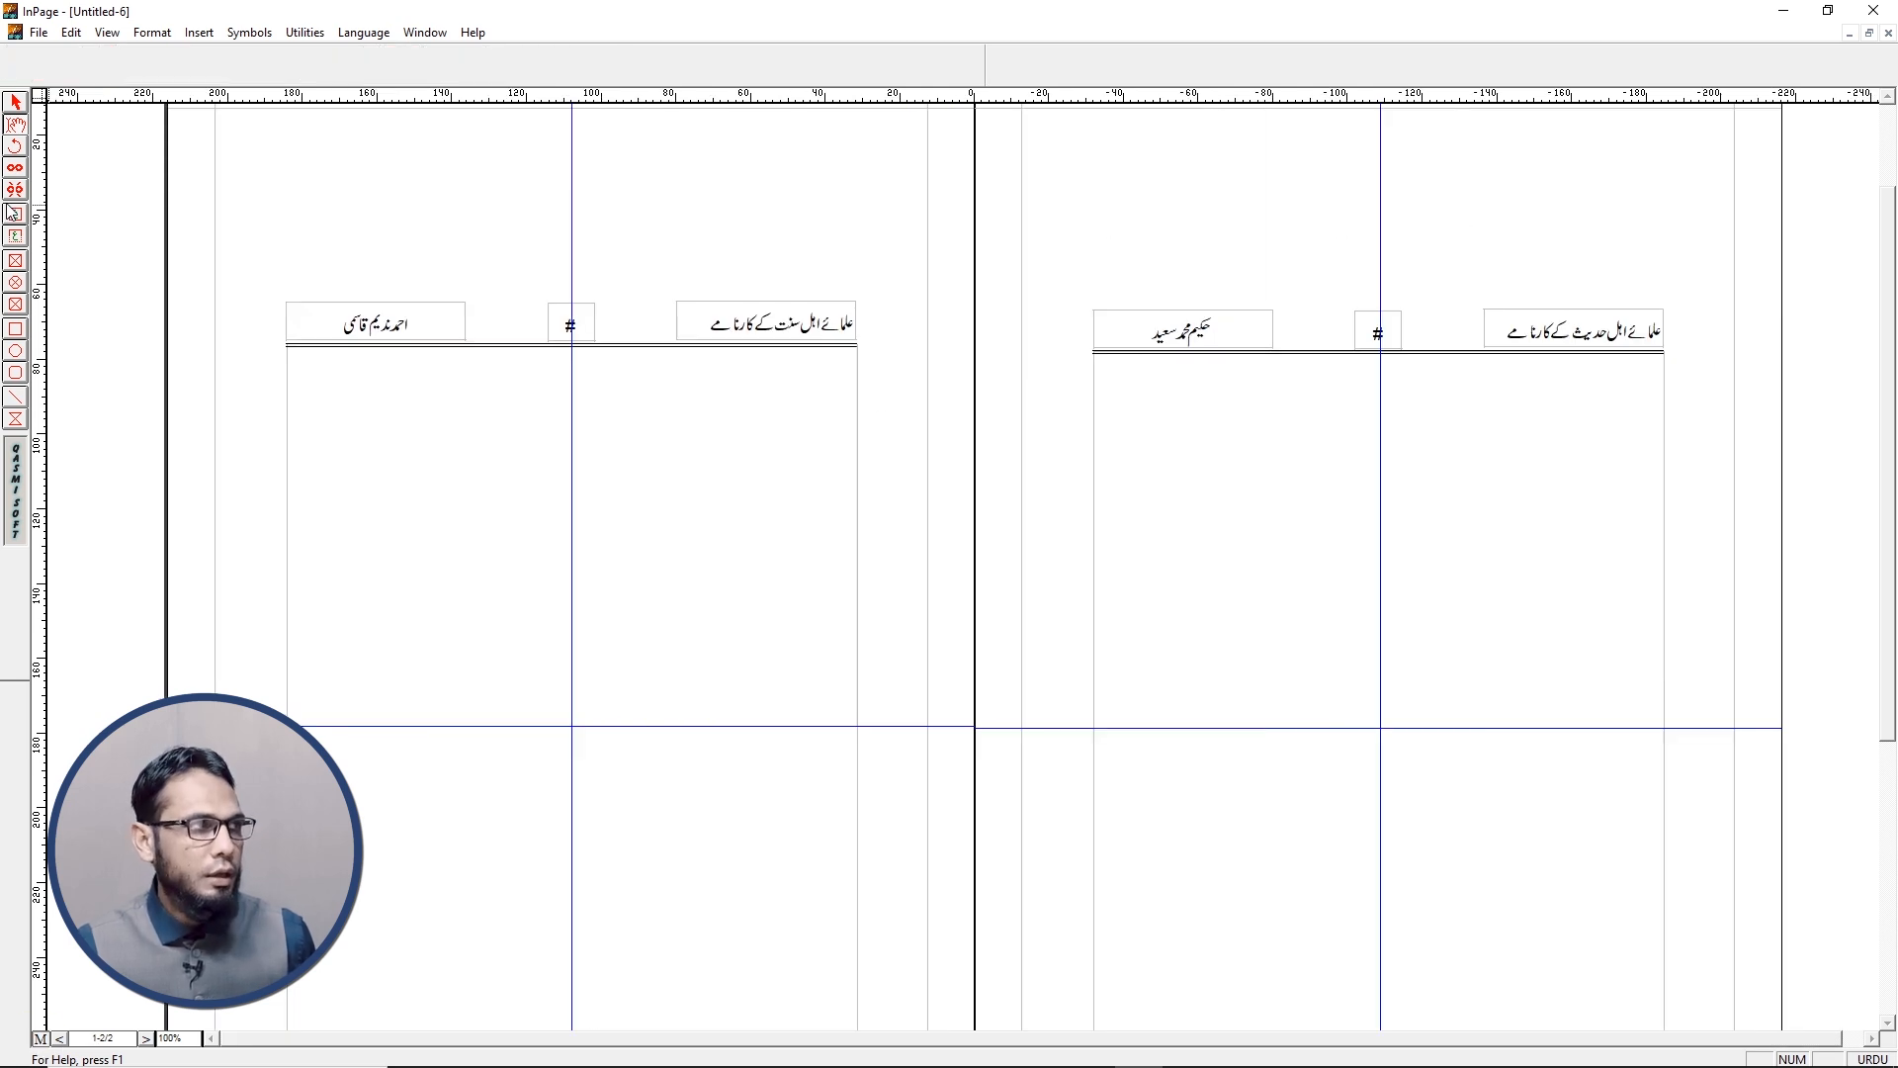
left_click(16, 102)
left_click(1119, 141)
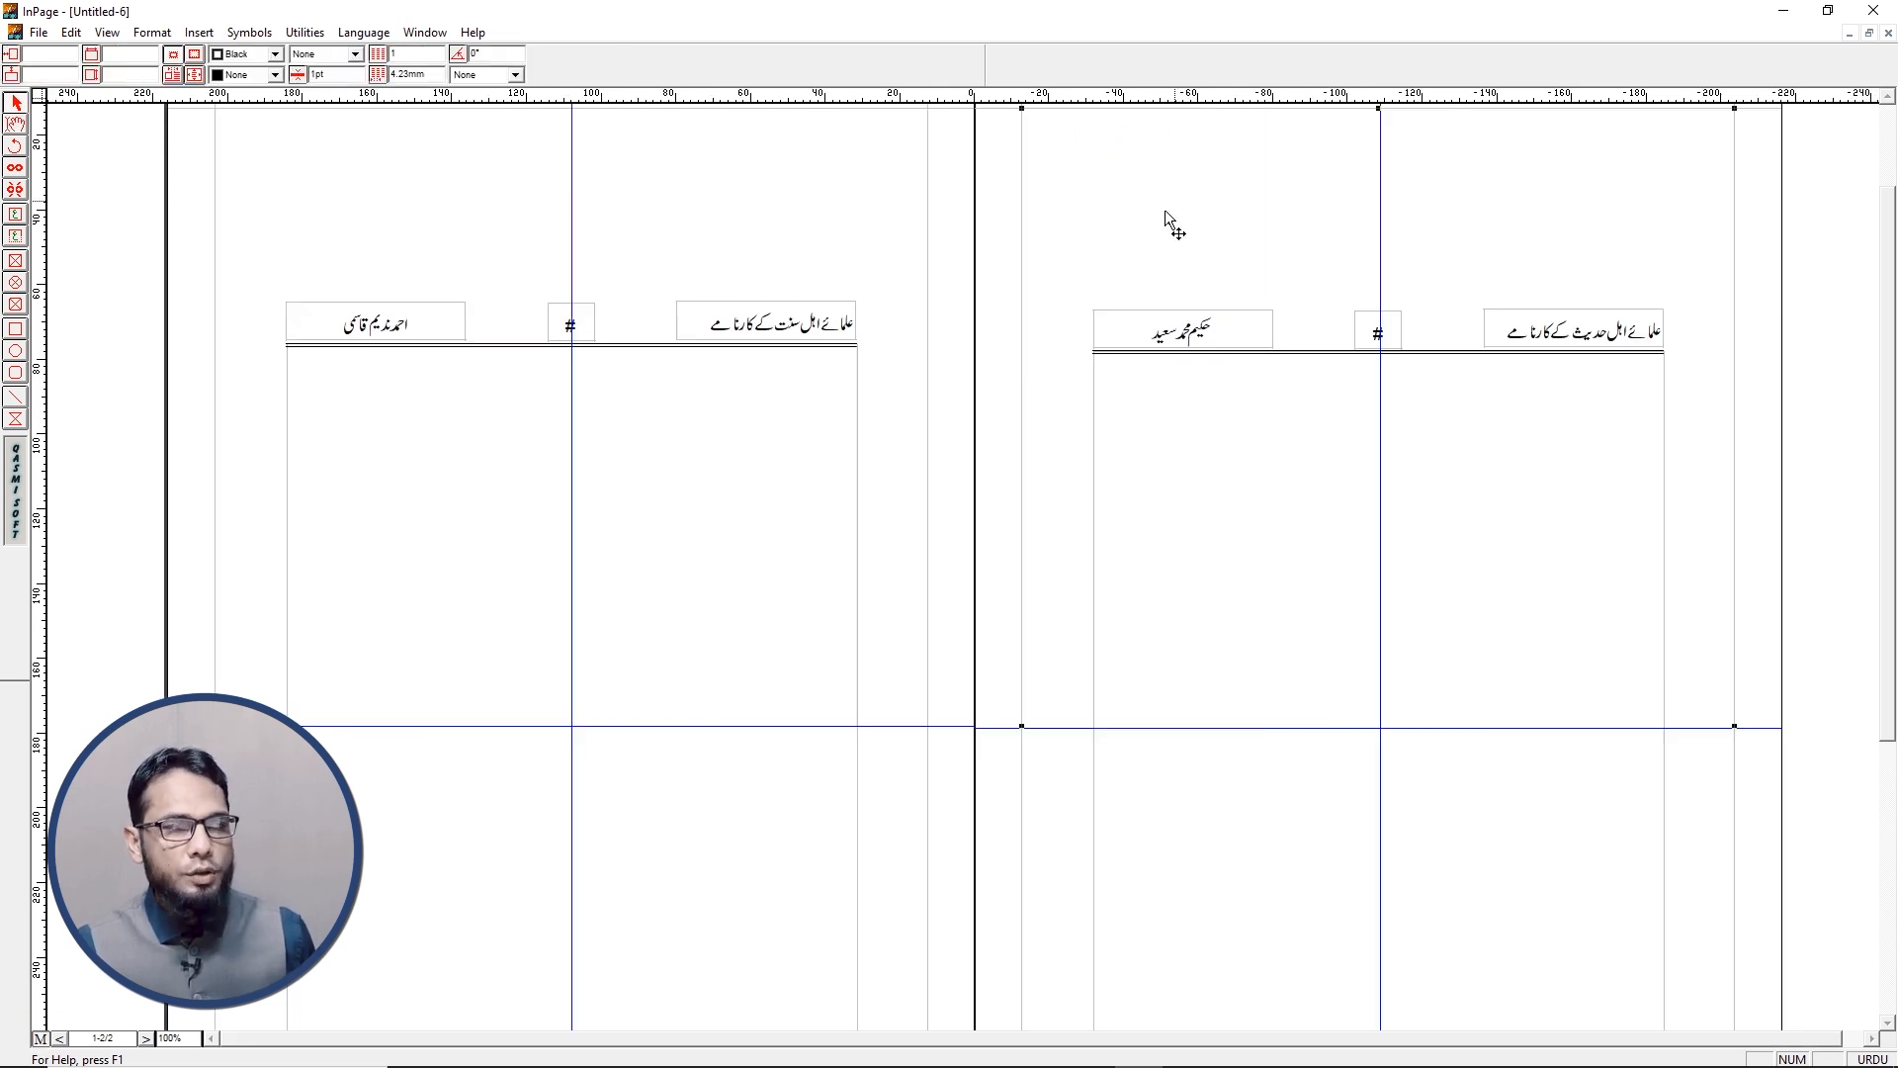
key("Delete")
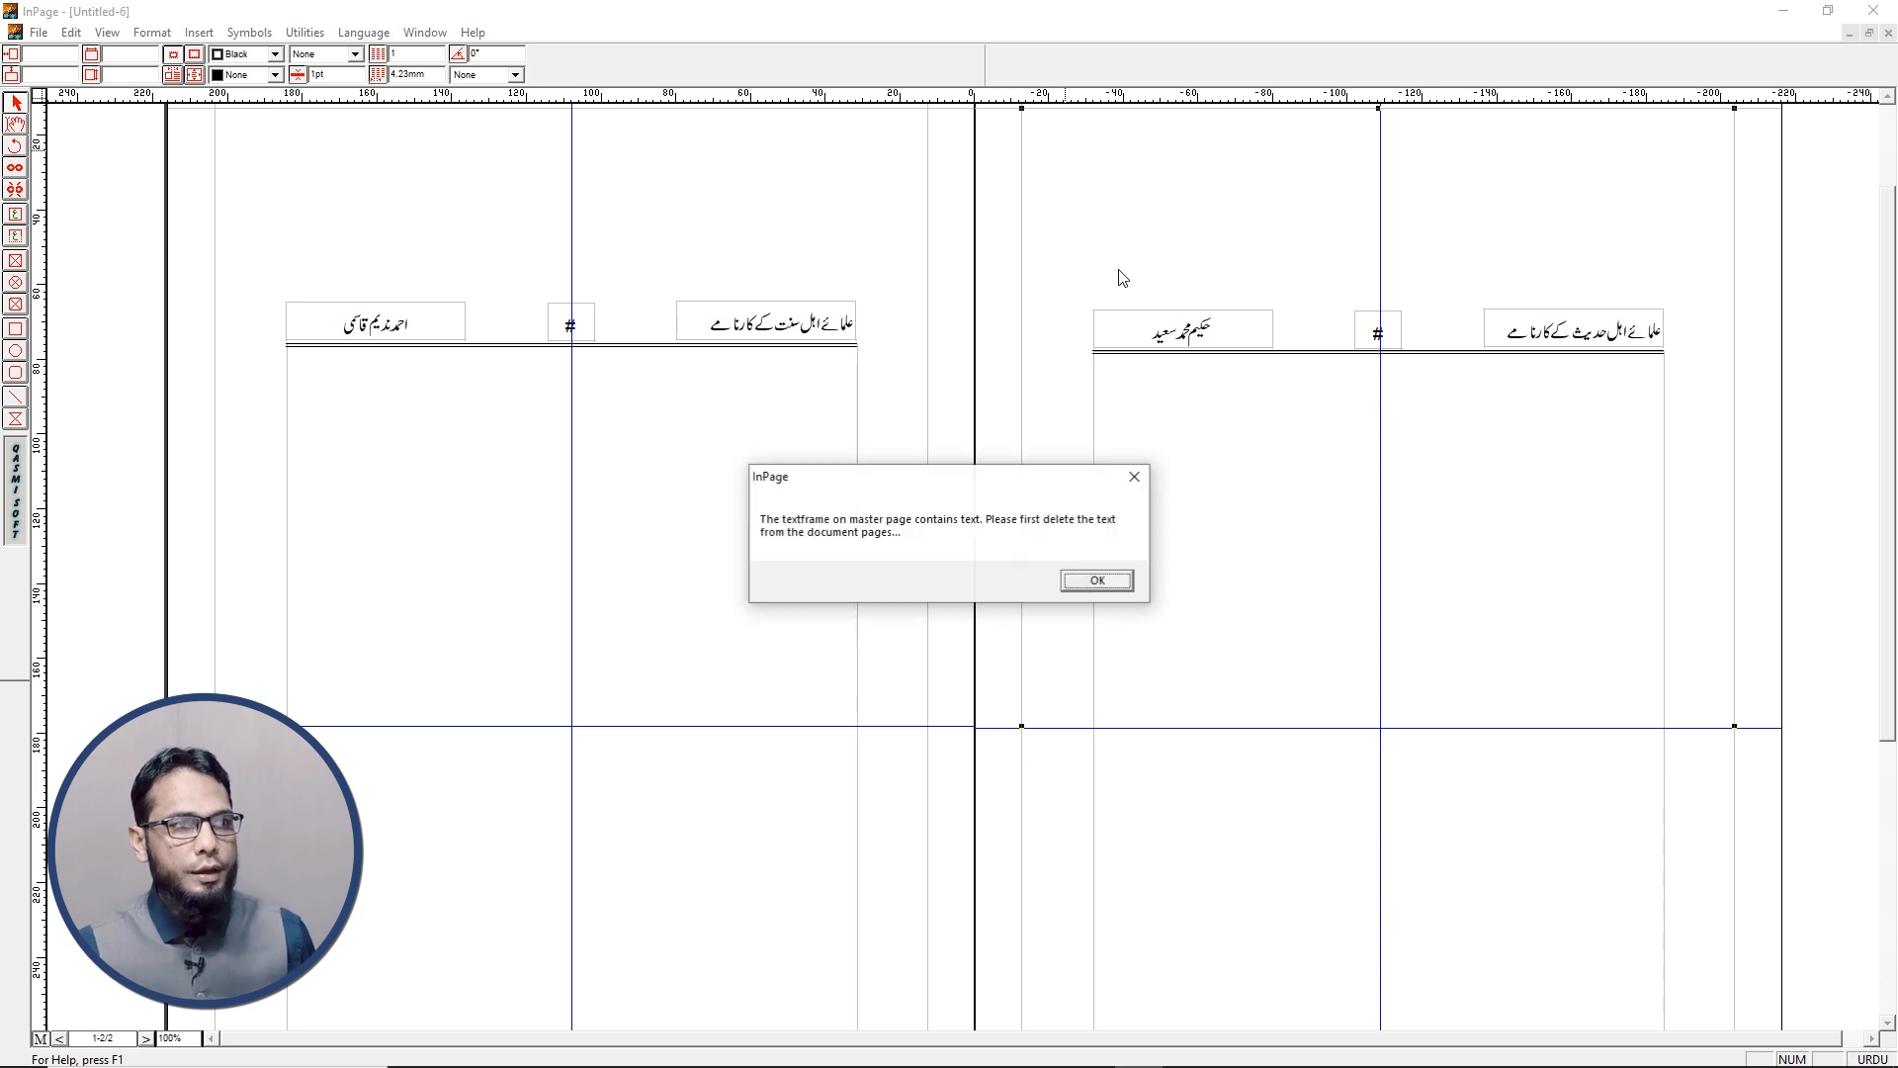
Return from the master pages to the document pages and place the text cursor in the body frames of pages 2 and 1
left_click(1097, 581)
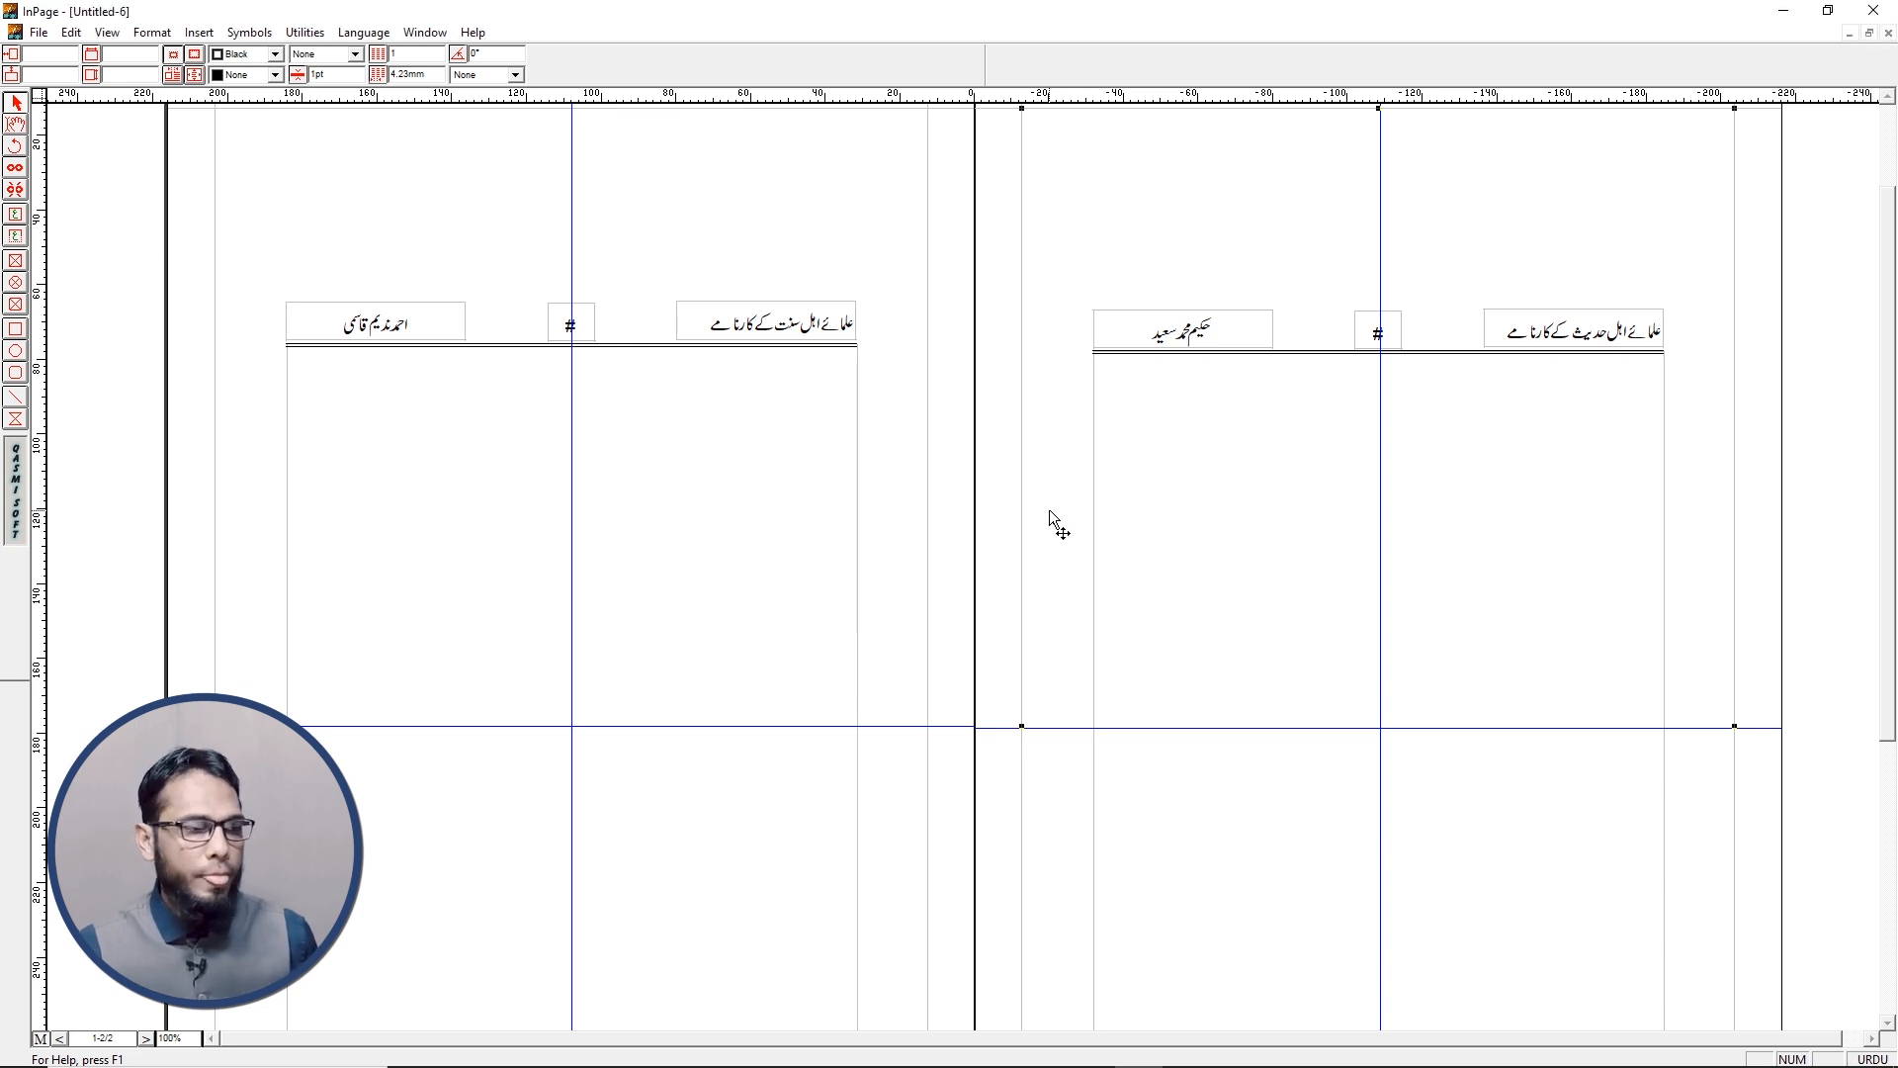
left_click(40, 1038)
left_click(1184, 418)
left_click(16, 124)
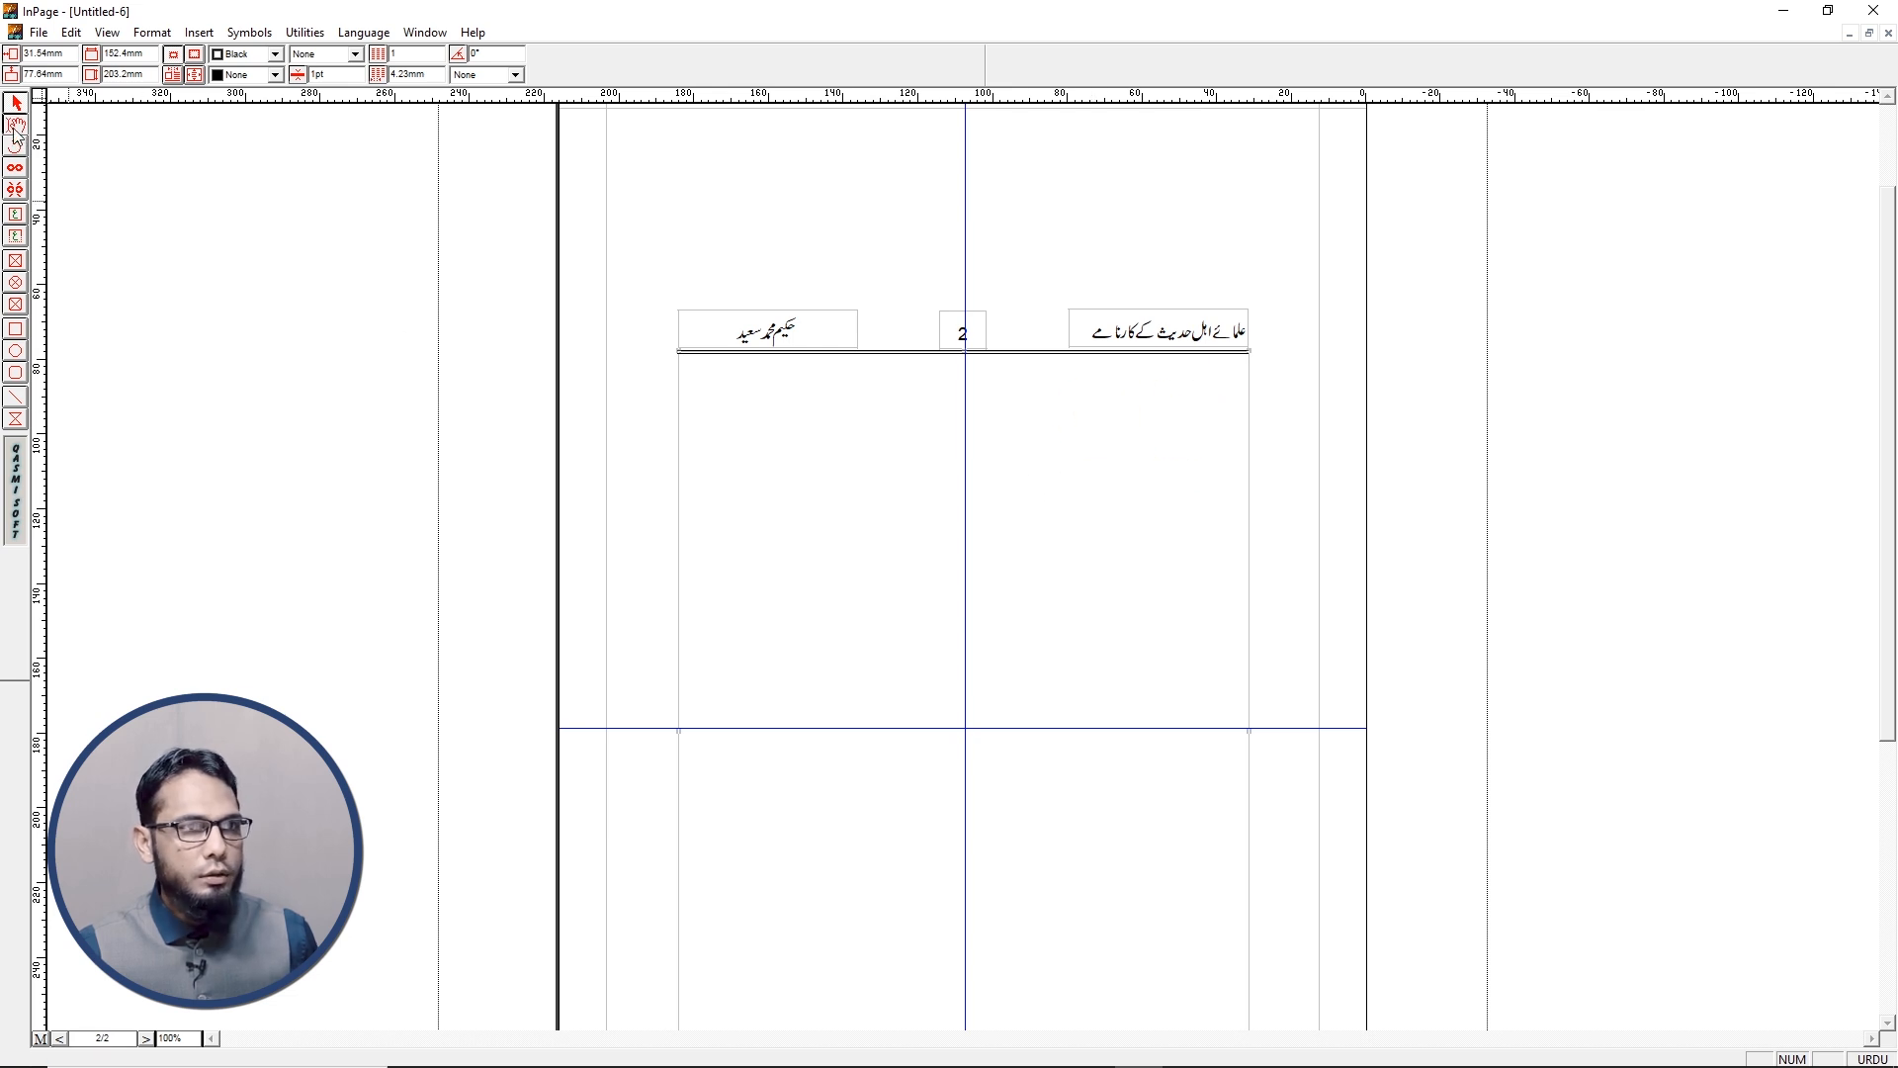
left_click(1196, 367)
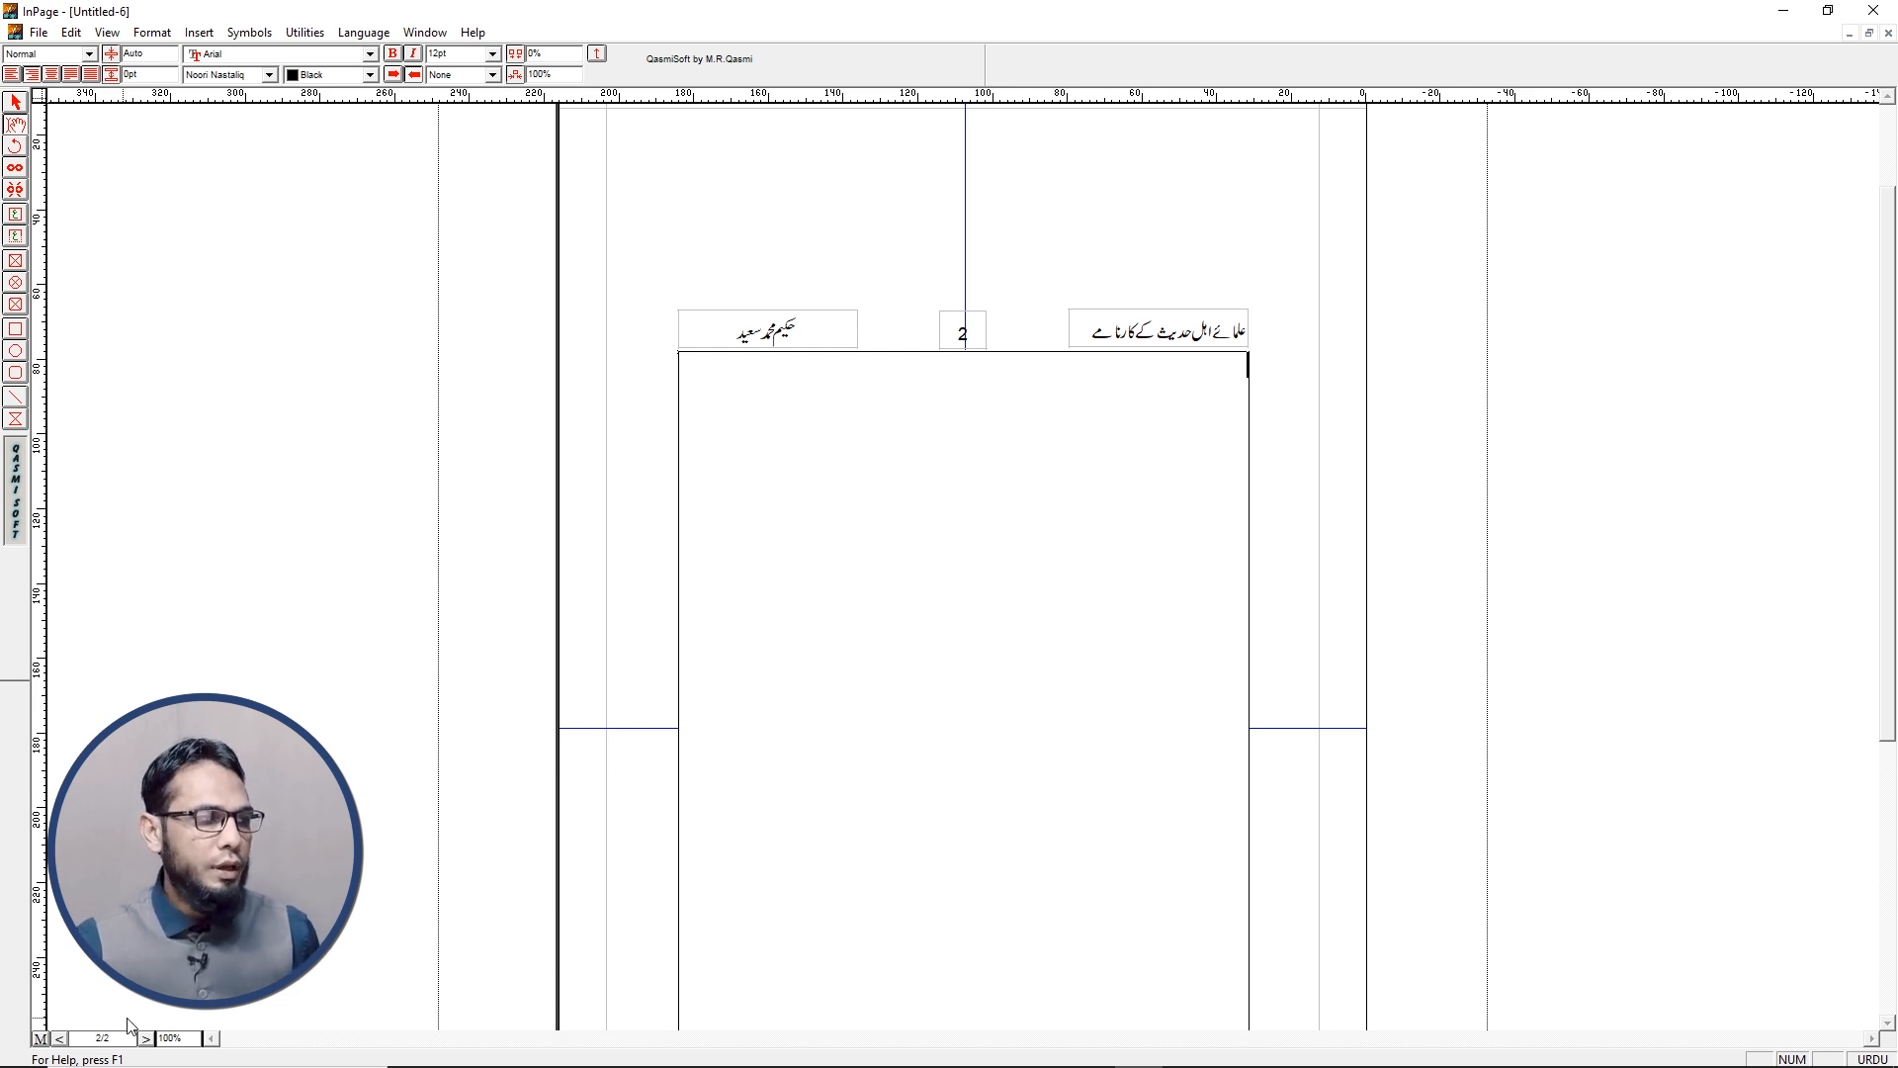
left_click(59, 1038)
left_click(60, 1039)
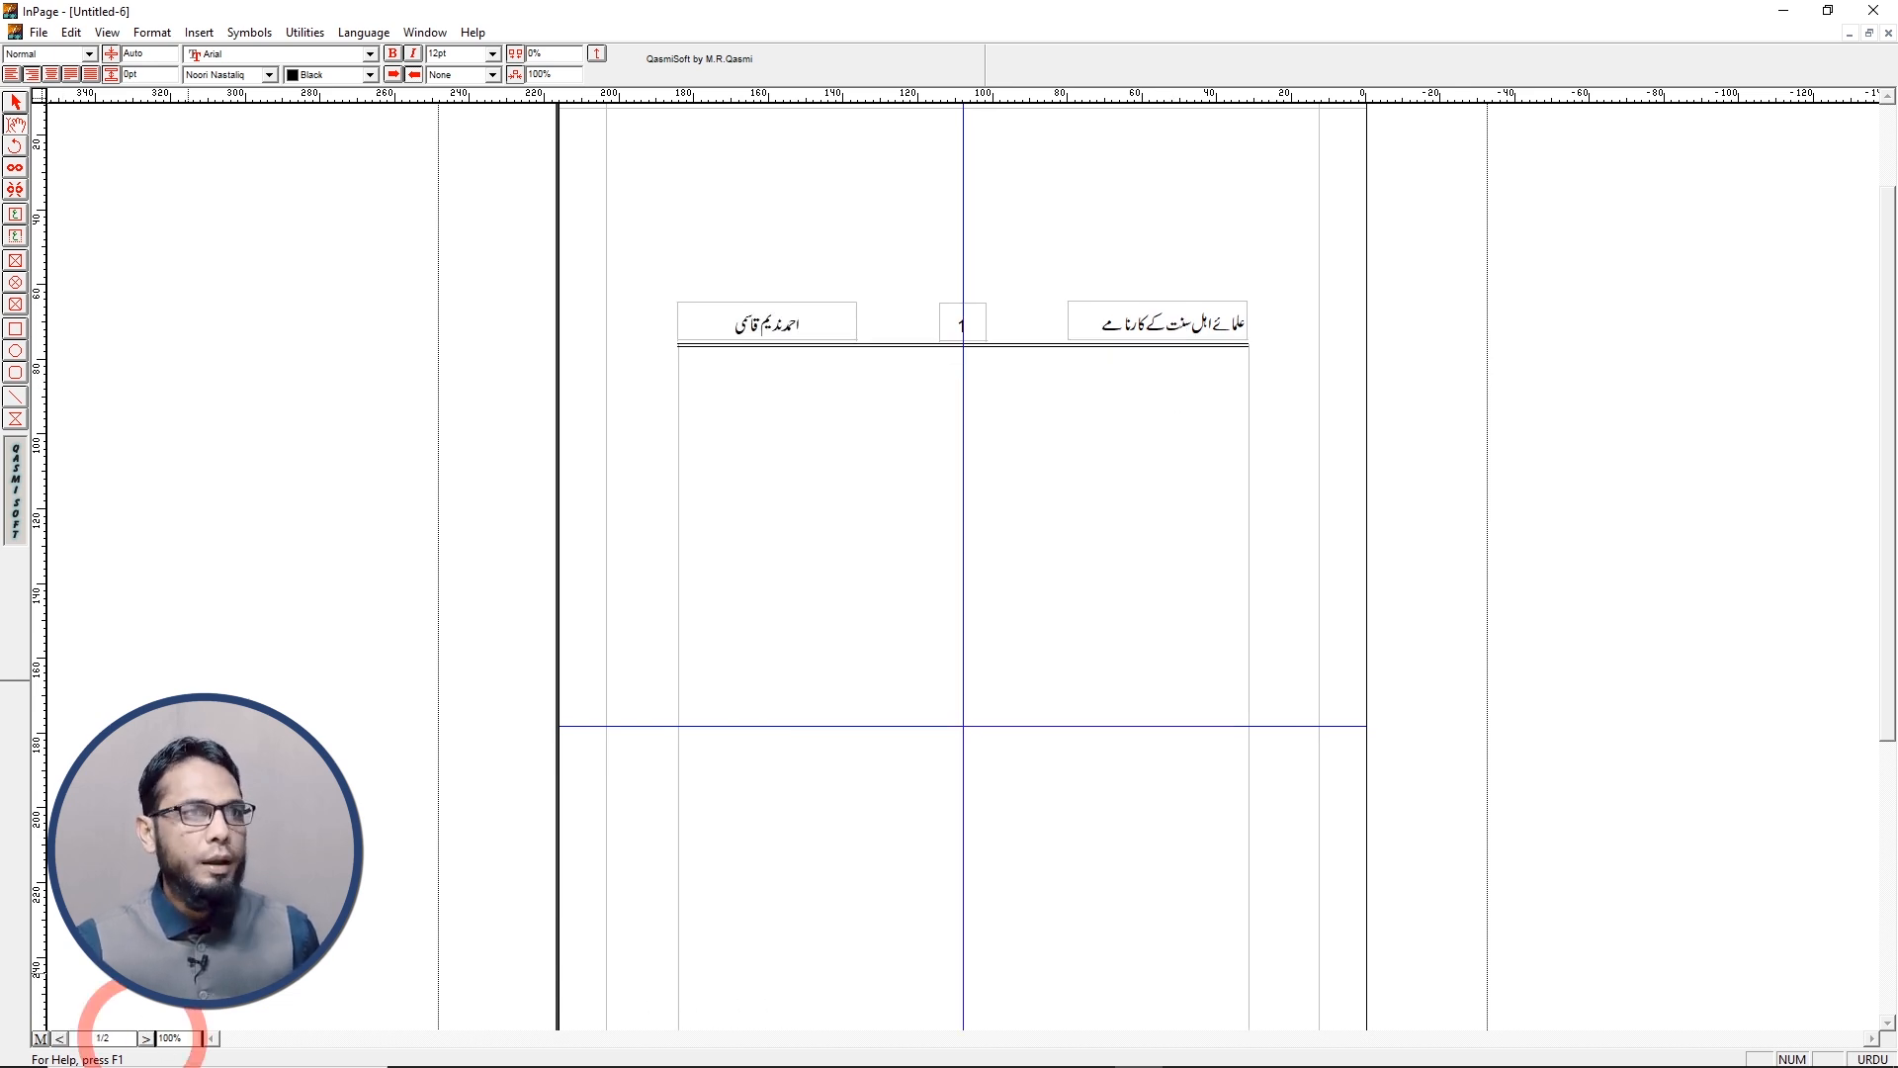
left_click(1173, 399)
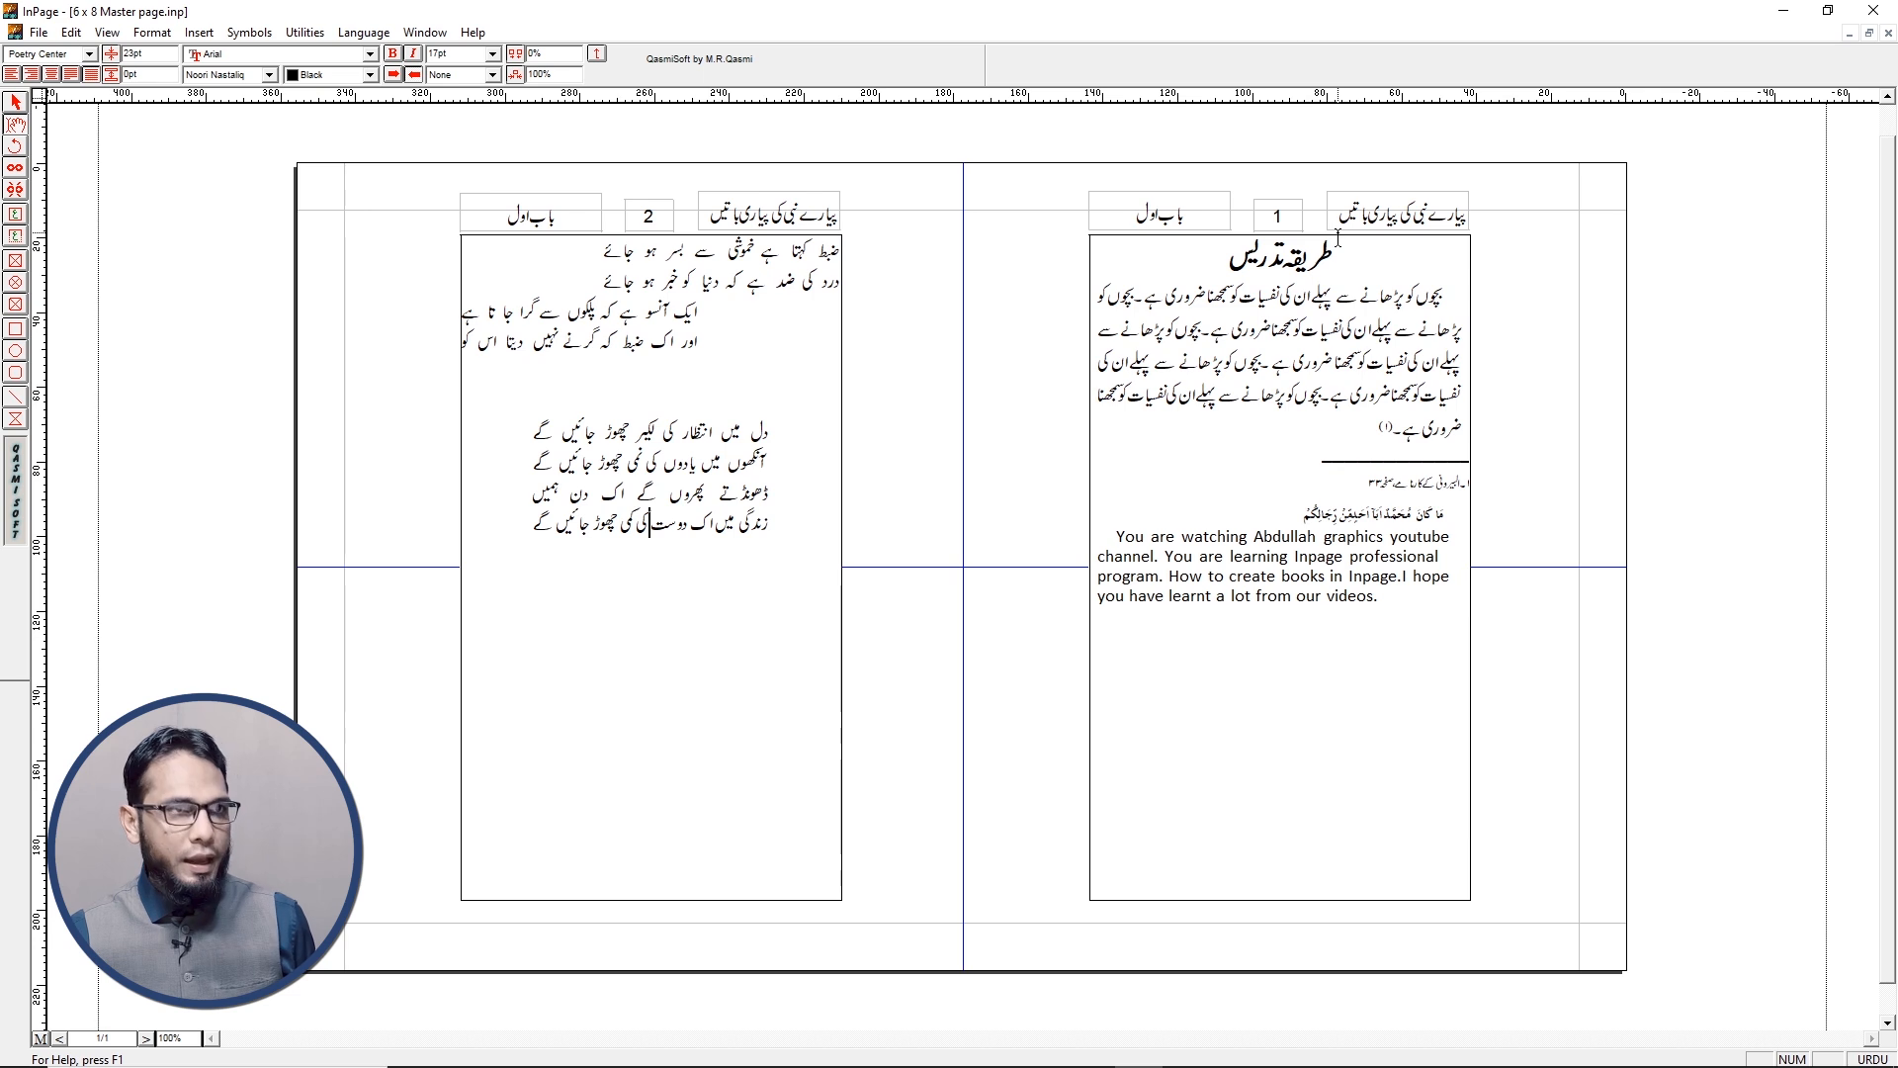
Examine the formatting of the heading طریقہ تدریس and of the rule above the footnote on page 1
left_click_drag(1228, 259, 1349, 259)
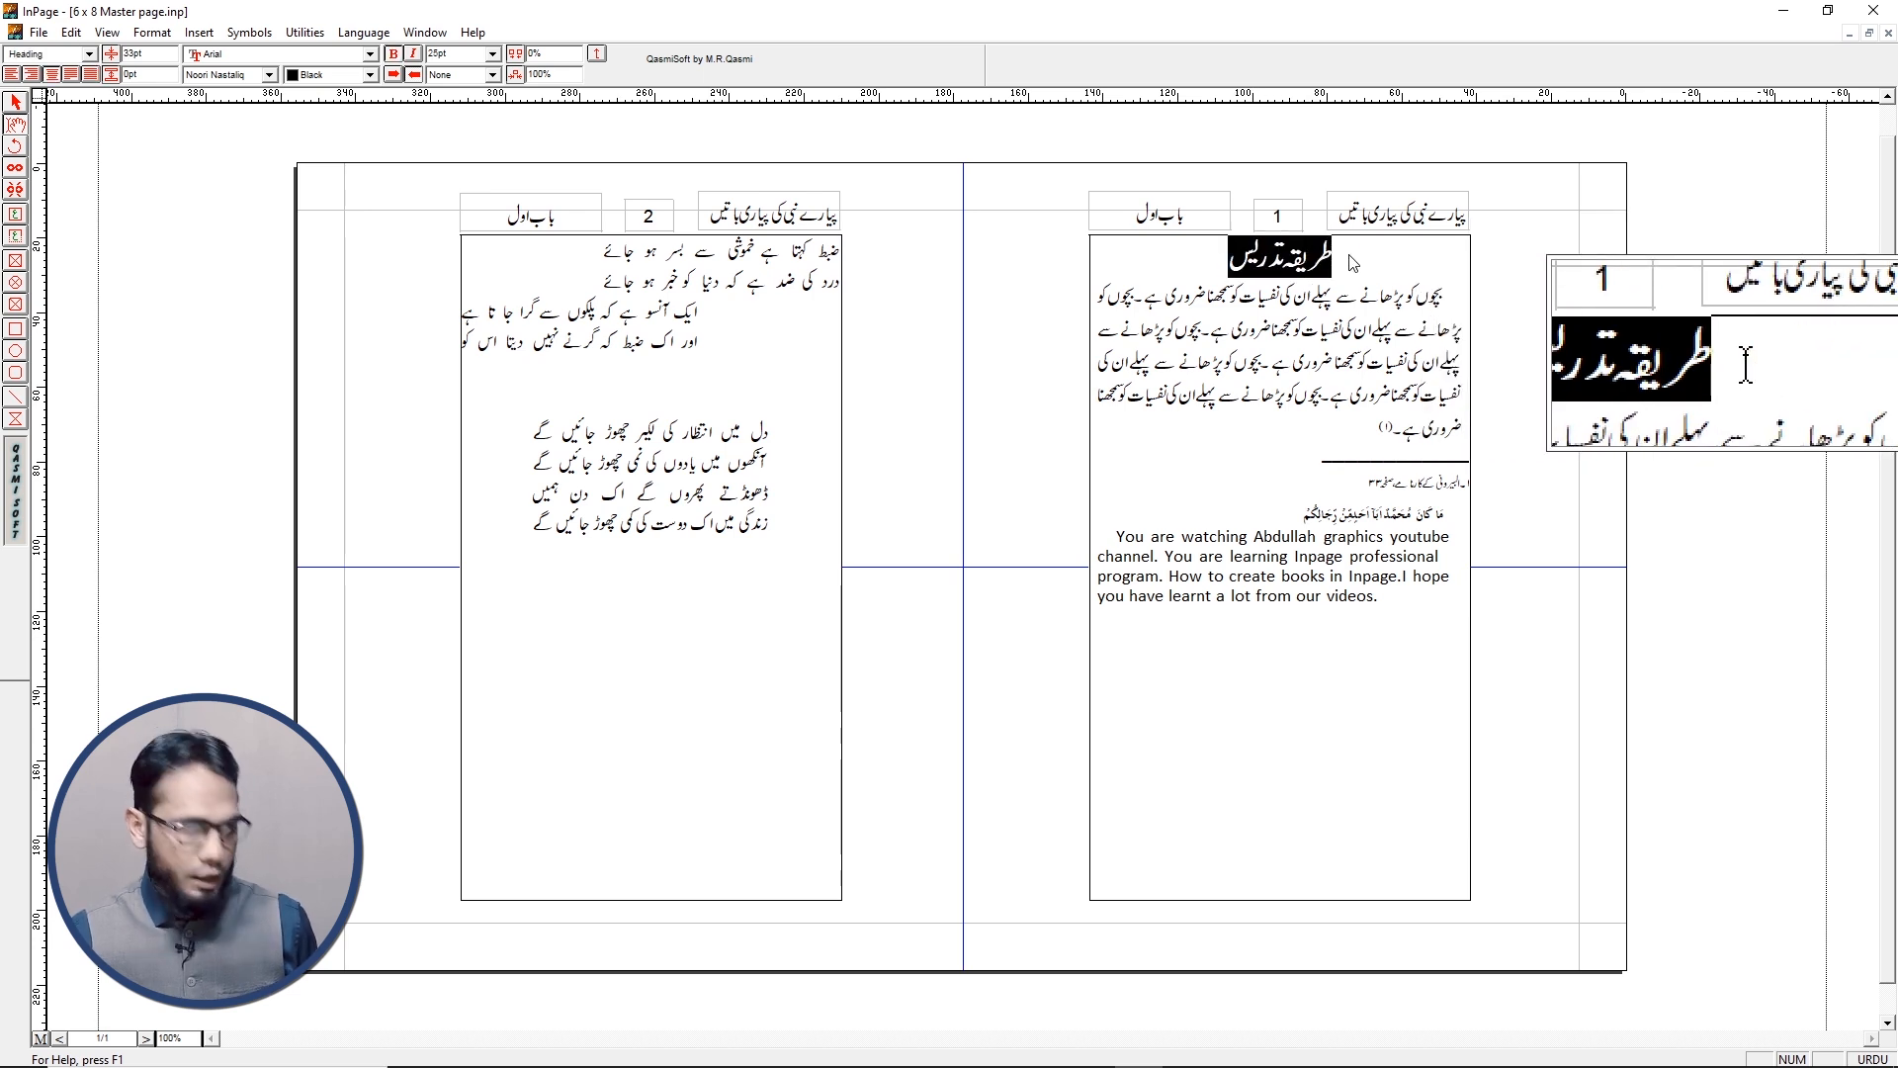
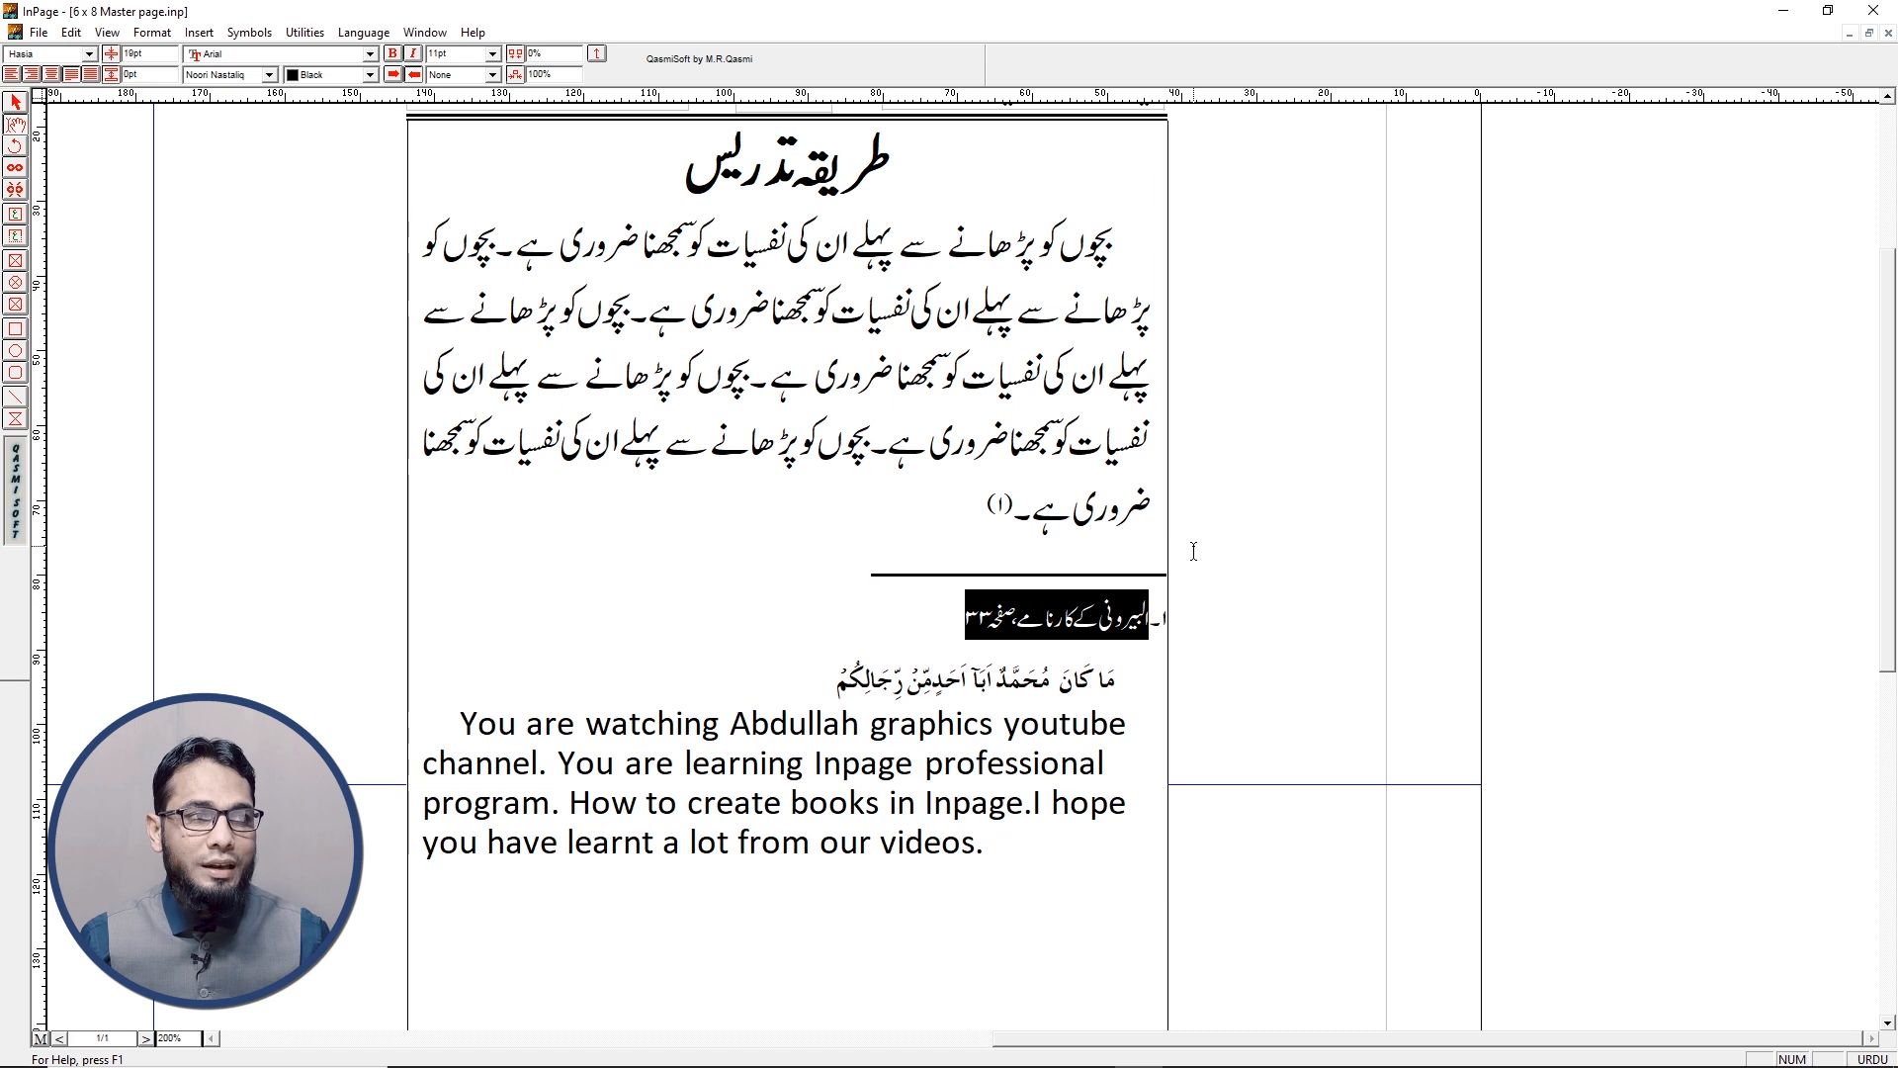
left_click(942, 572)
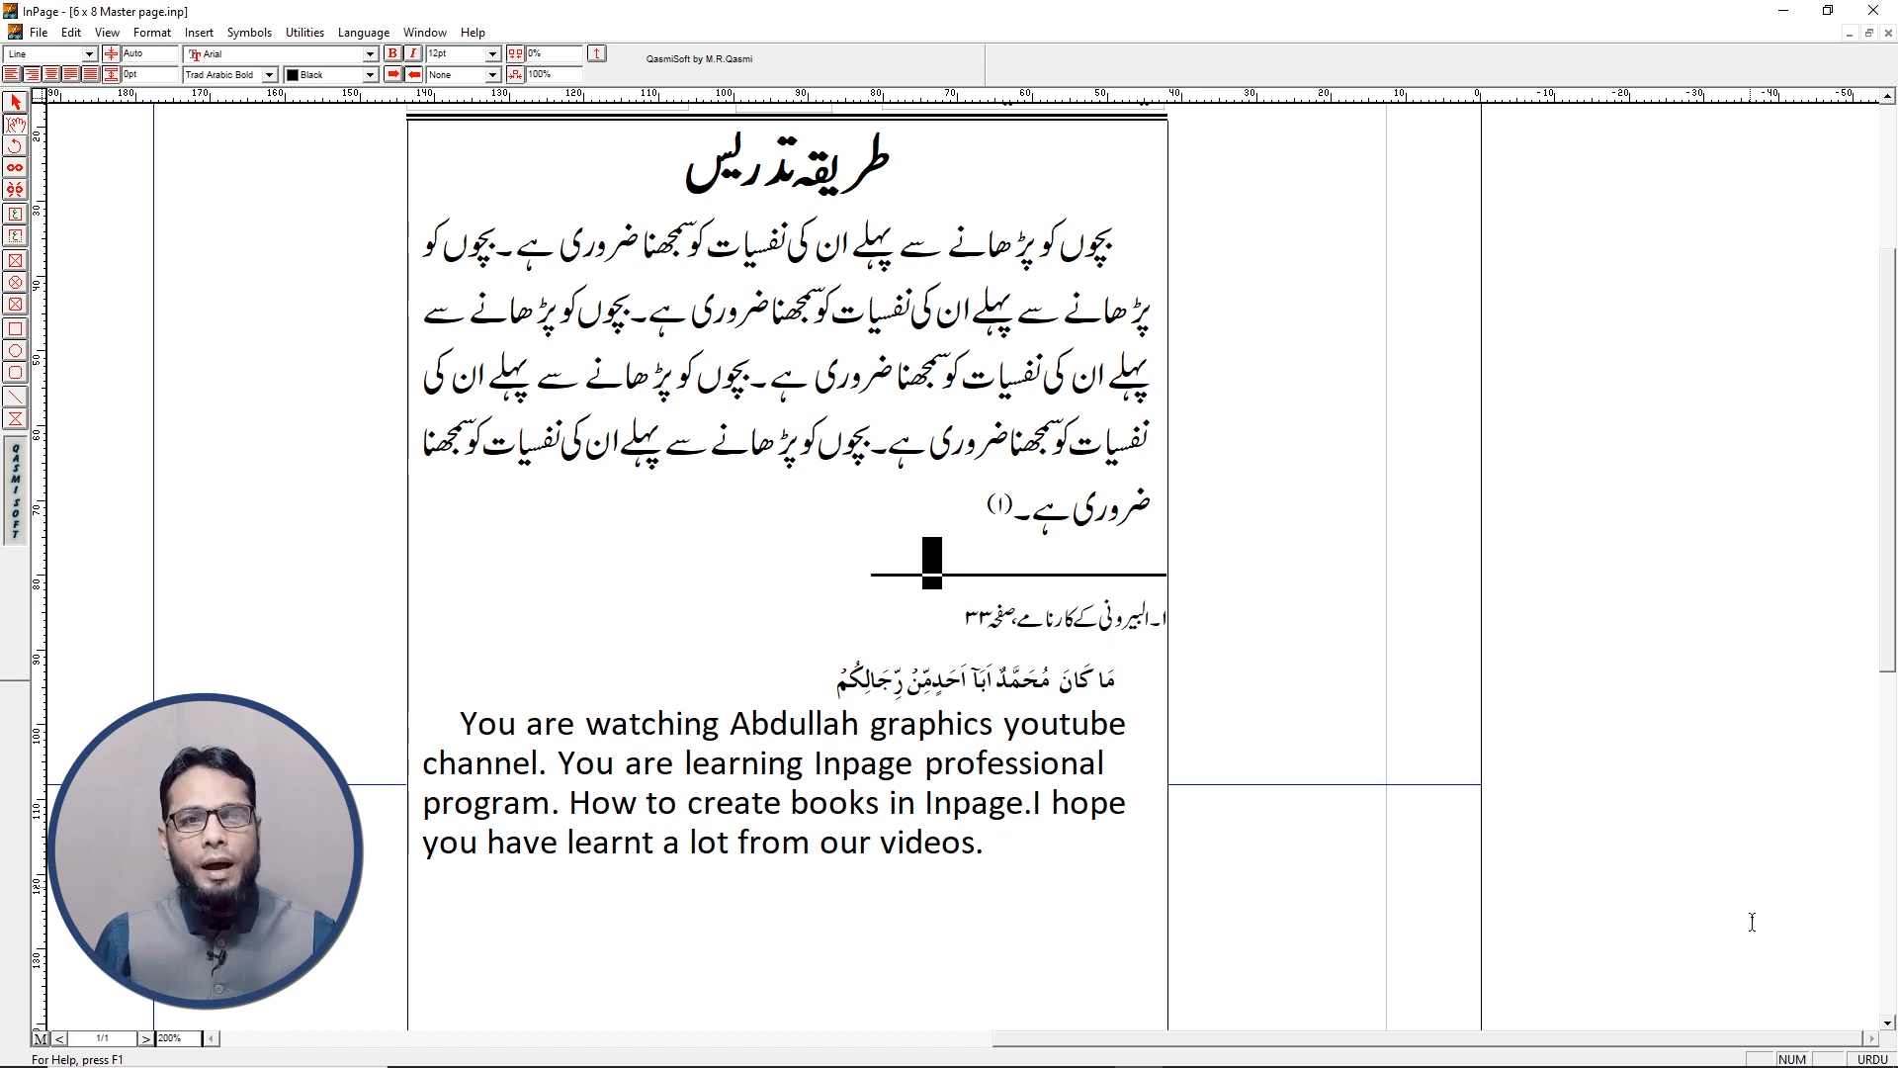
Enter the heading طریقہ تدریس on a blank line below the English paragraph on page 1
left_click(1886, 1024)
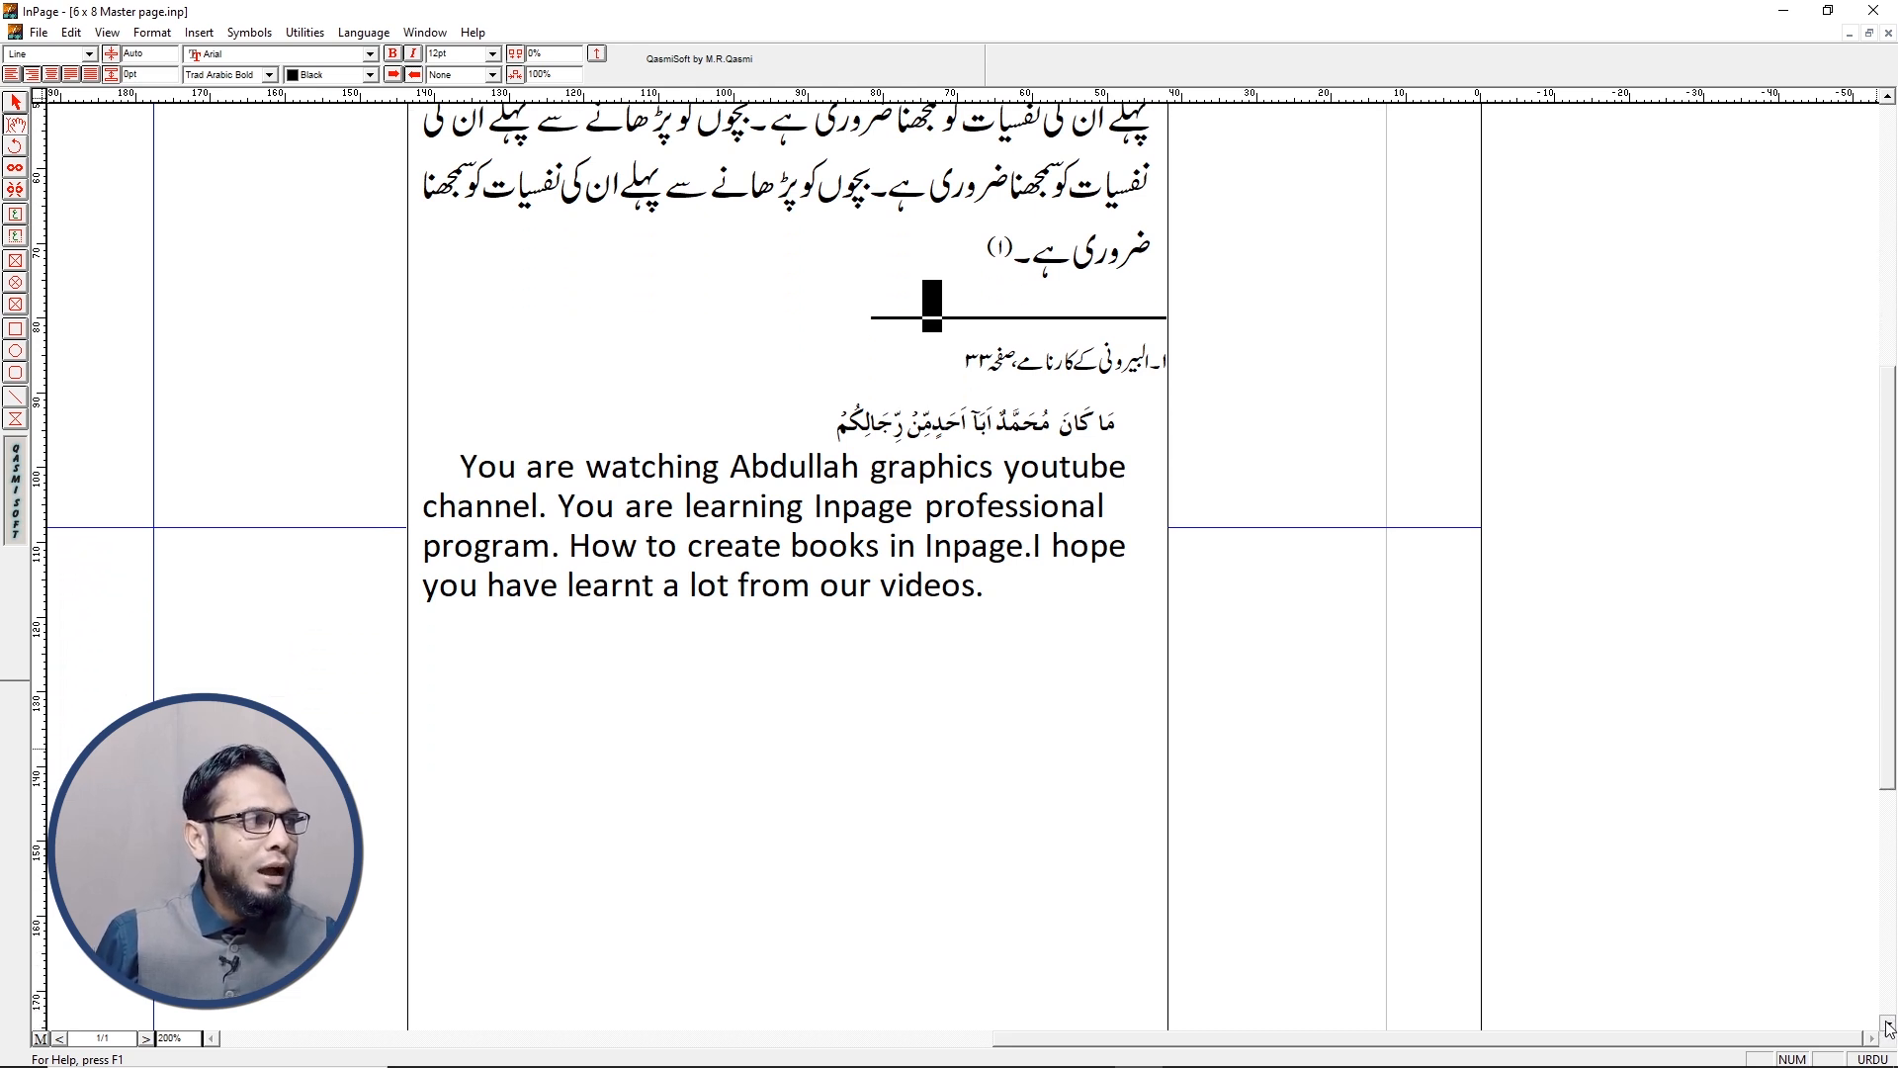
left_click(789, 687)
type("طرهیب")
key("BackSpace")
key("BackSpace")
key("BackSpace")
type("هی")
key("BackSpace")
key("BackSpace")
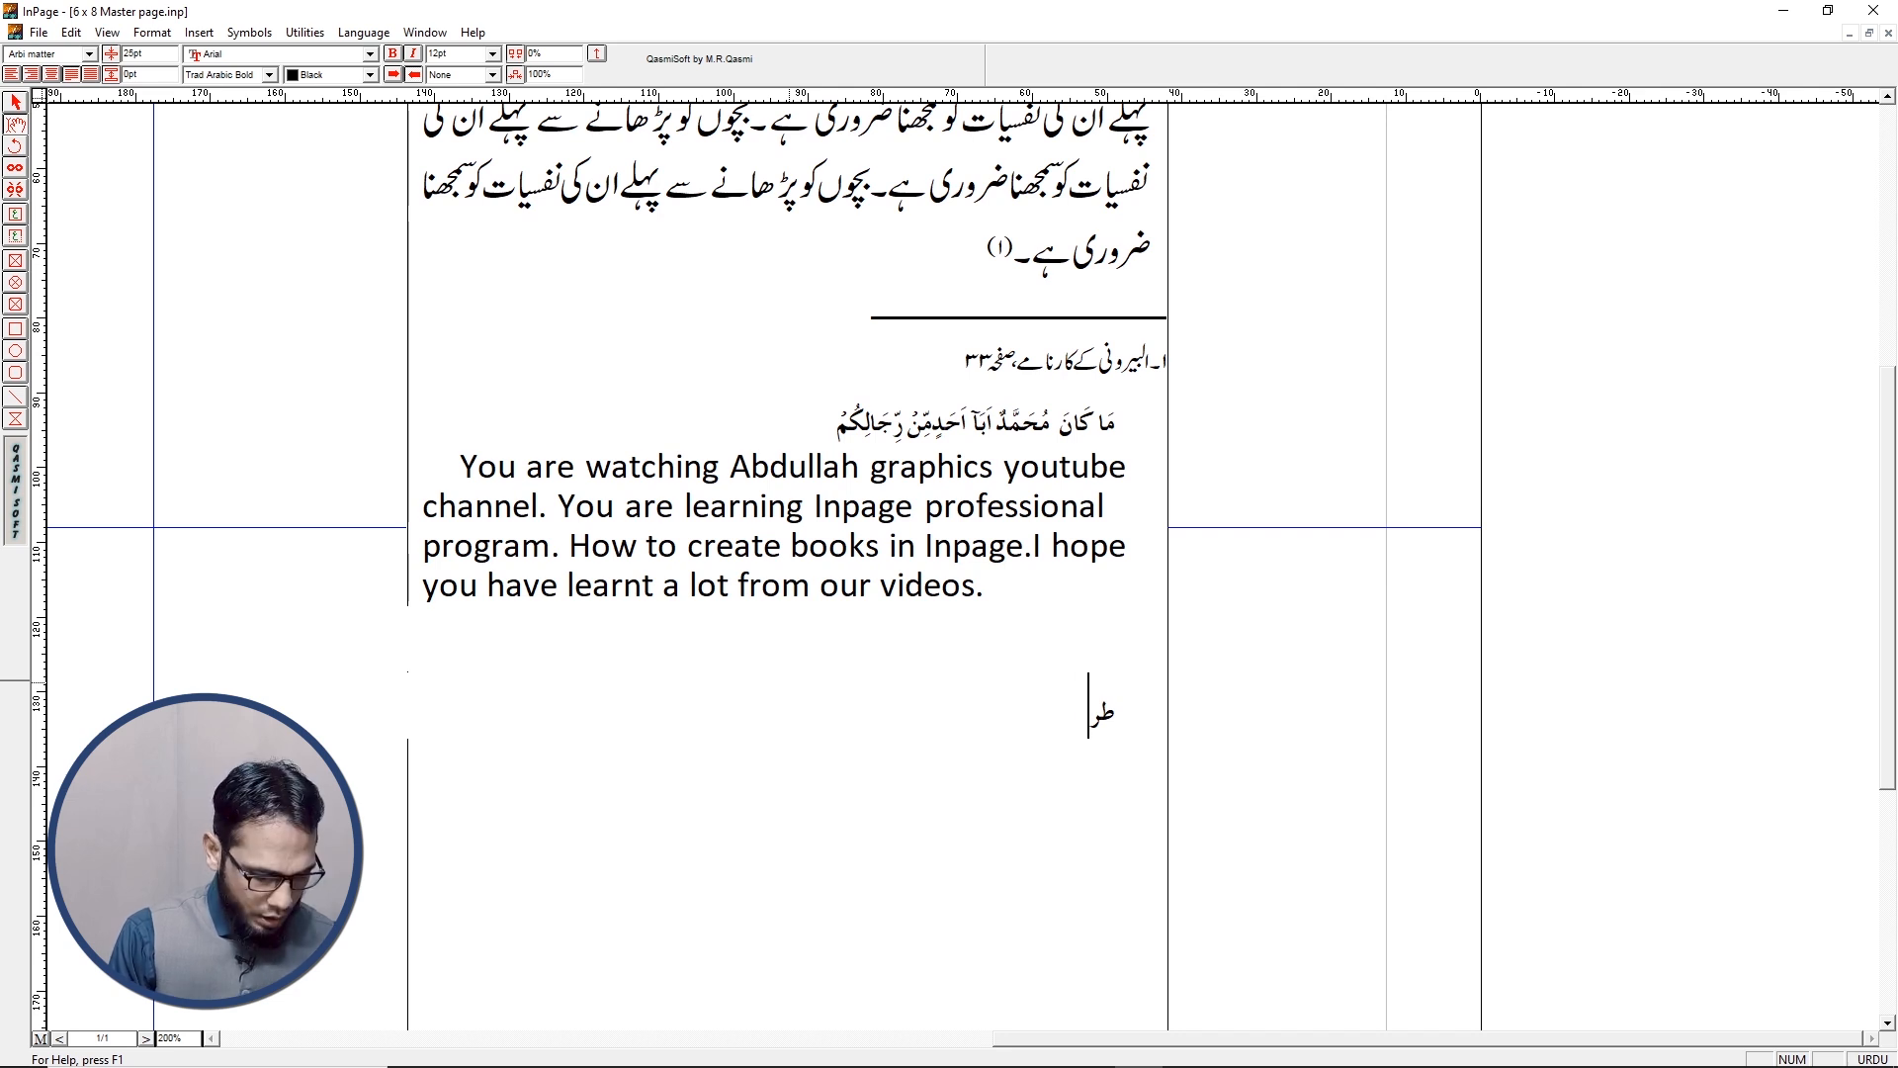
type("یقہ تدری")
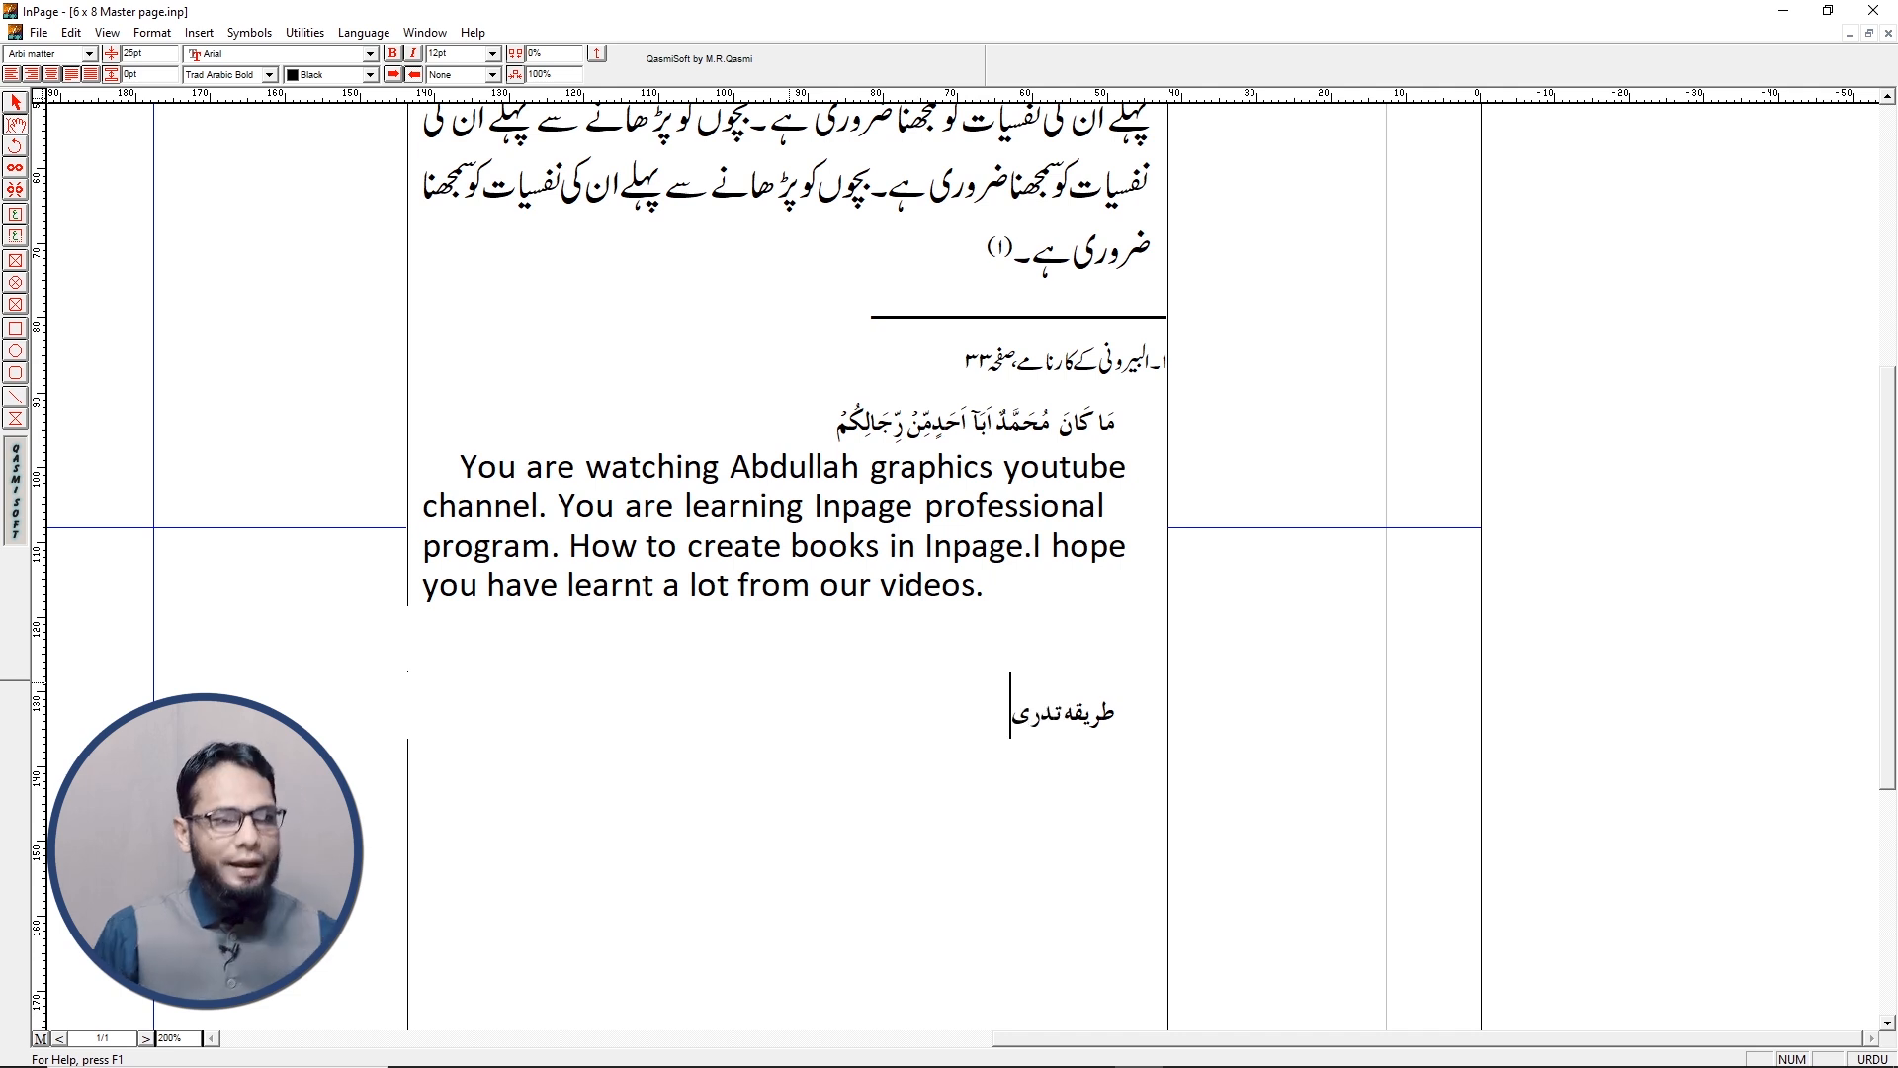
type("س")
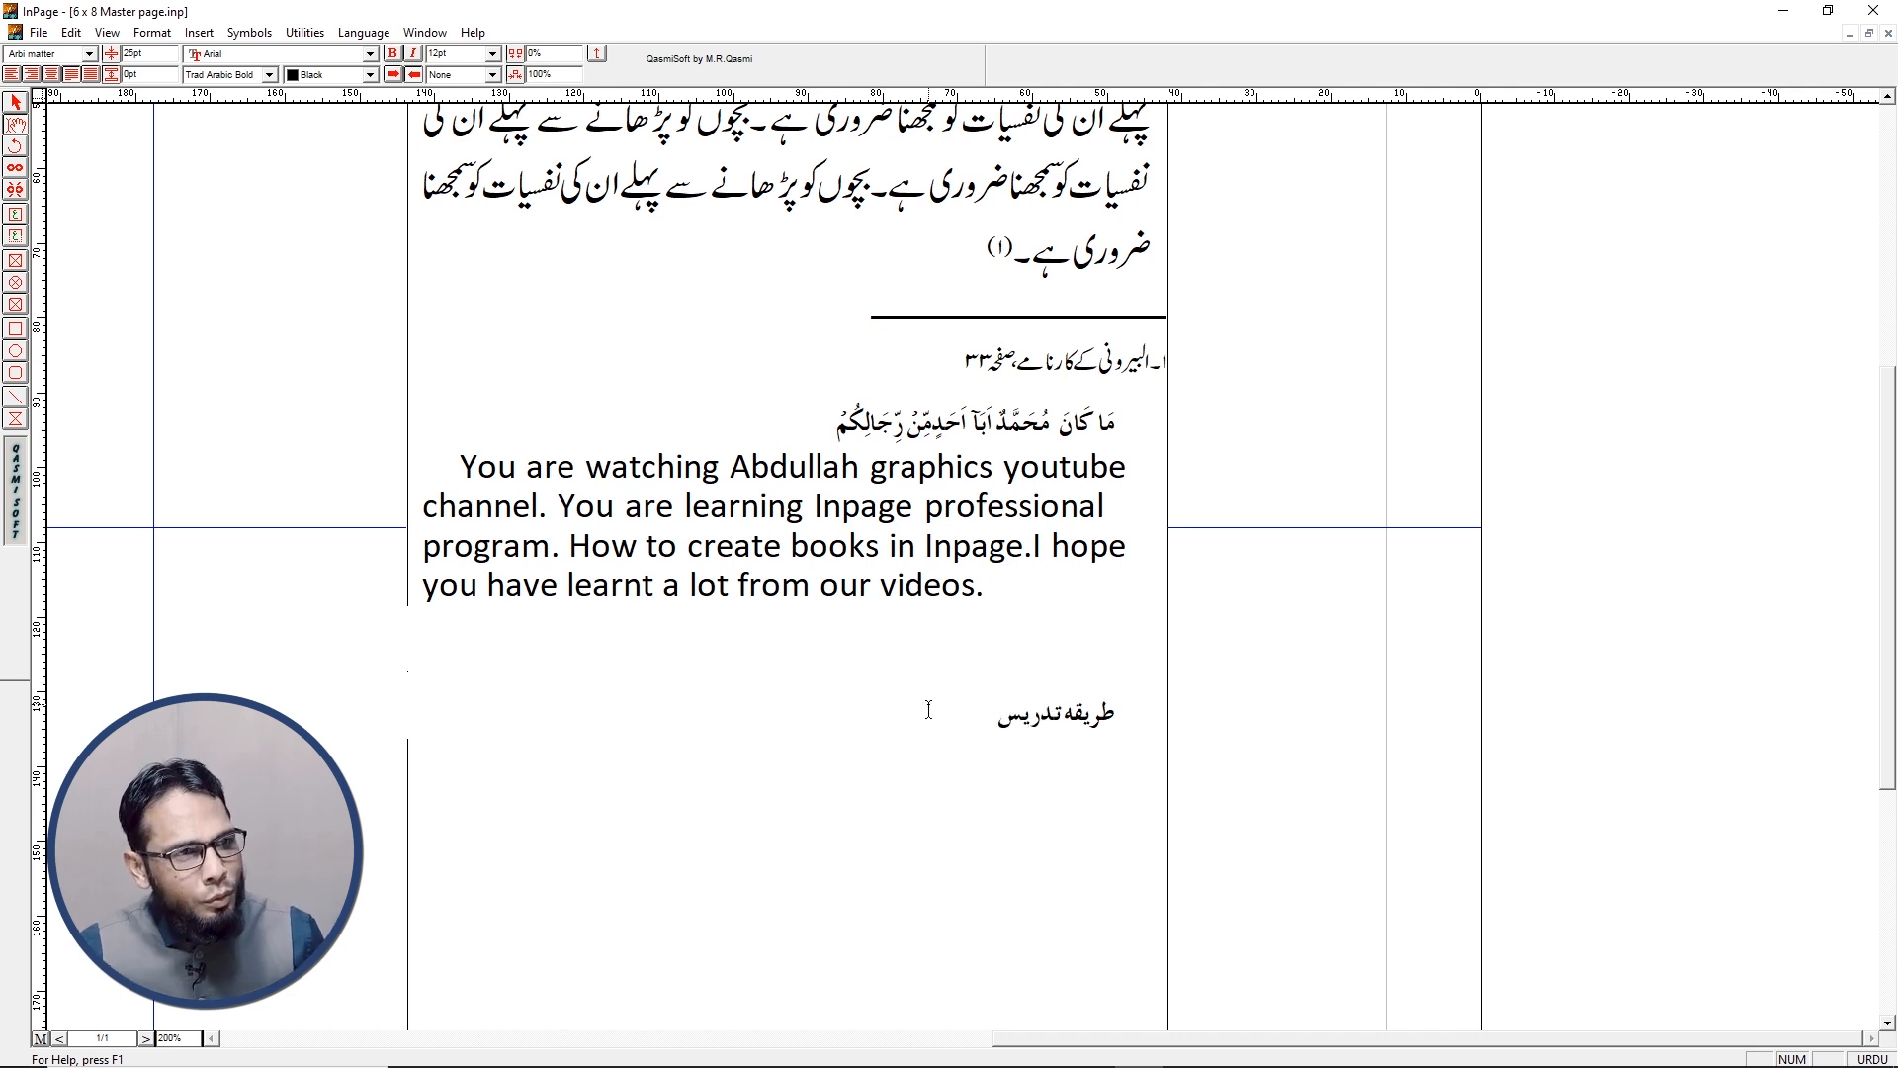
Format the newly entered heading طریقہ تدریس at 25 pt in Noori Nastaliq and centre it
left_click_drag(929, 710, 1125, 700)
left_click(448, 57)
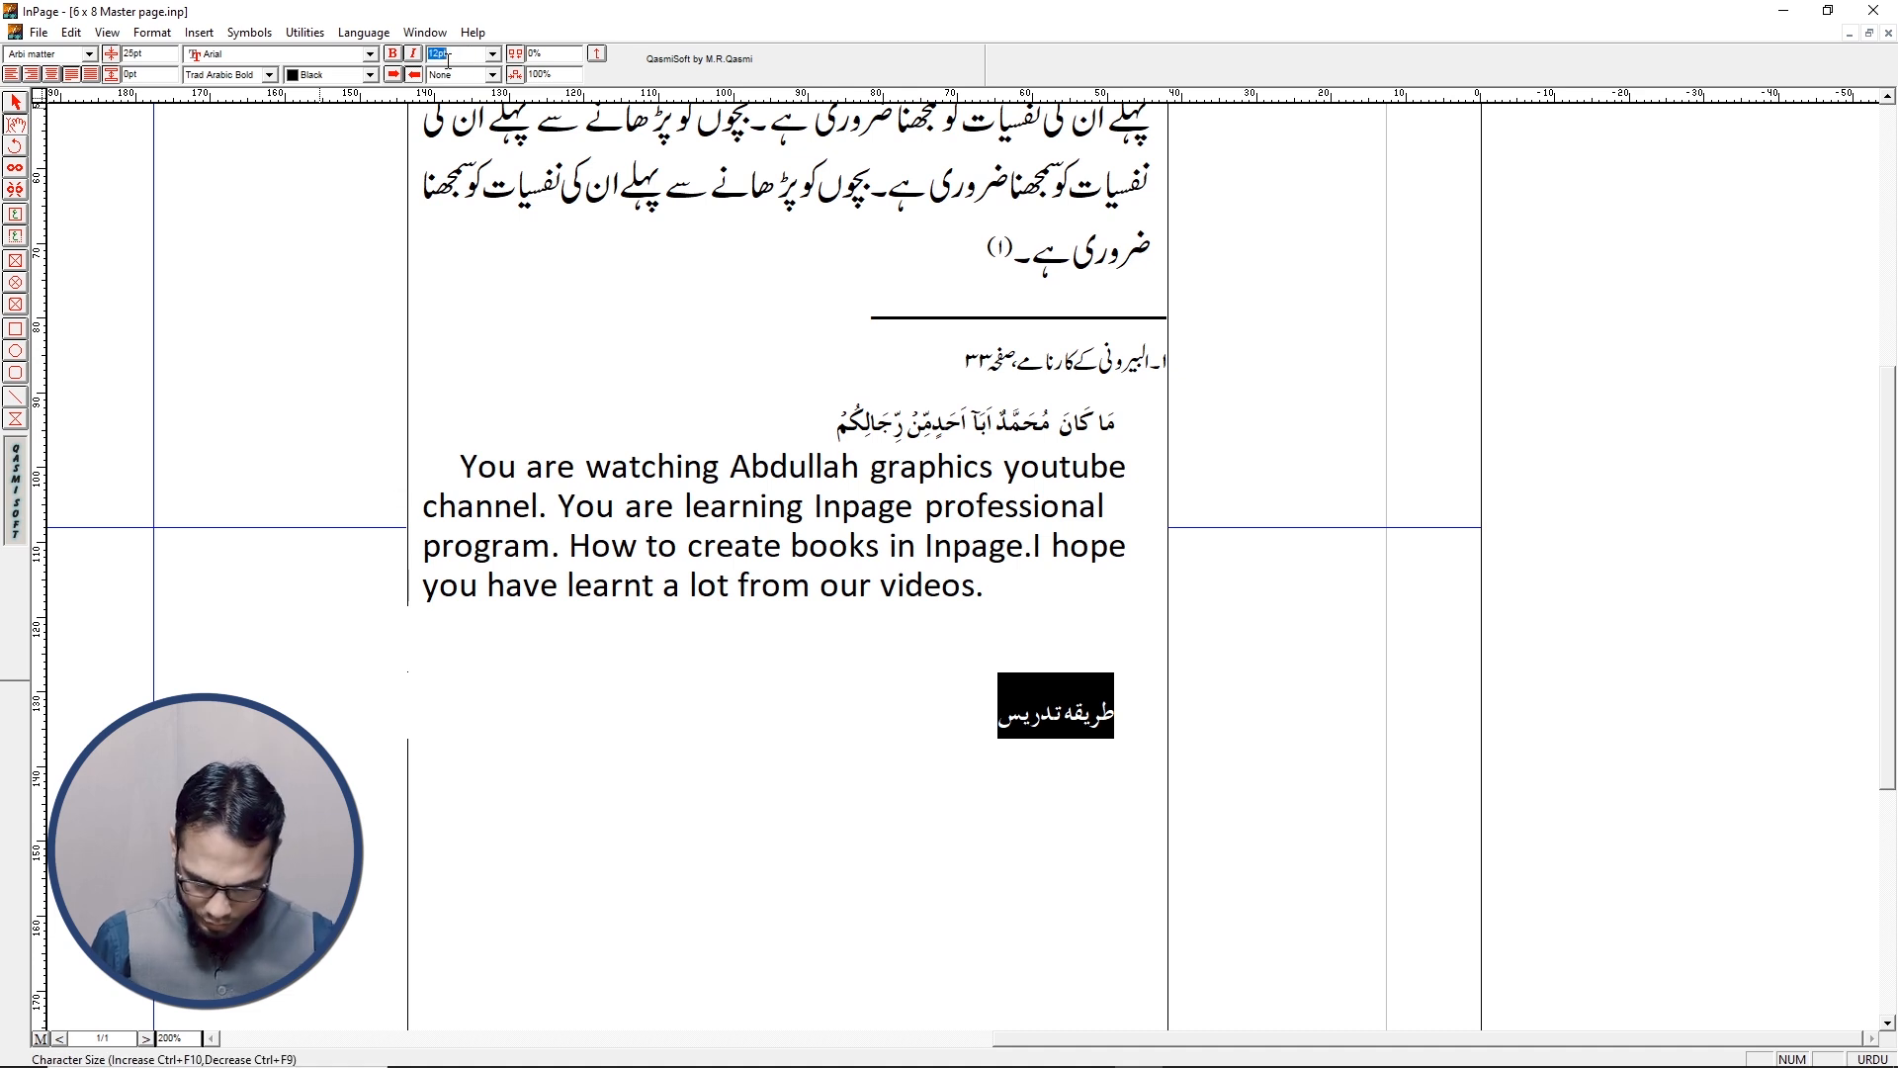
type("25")
key("Return")
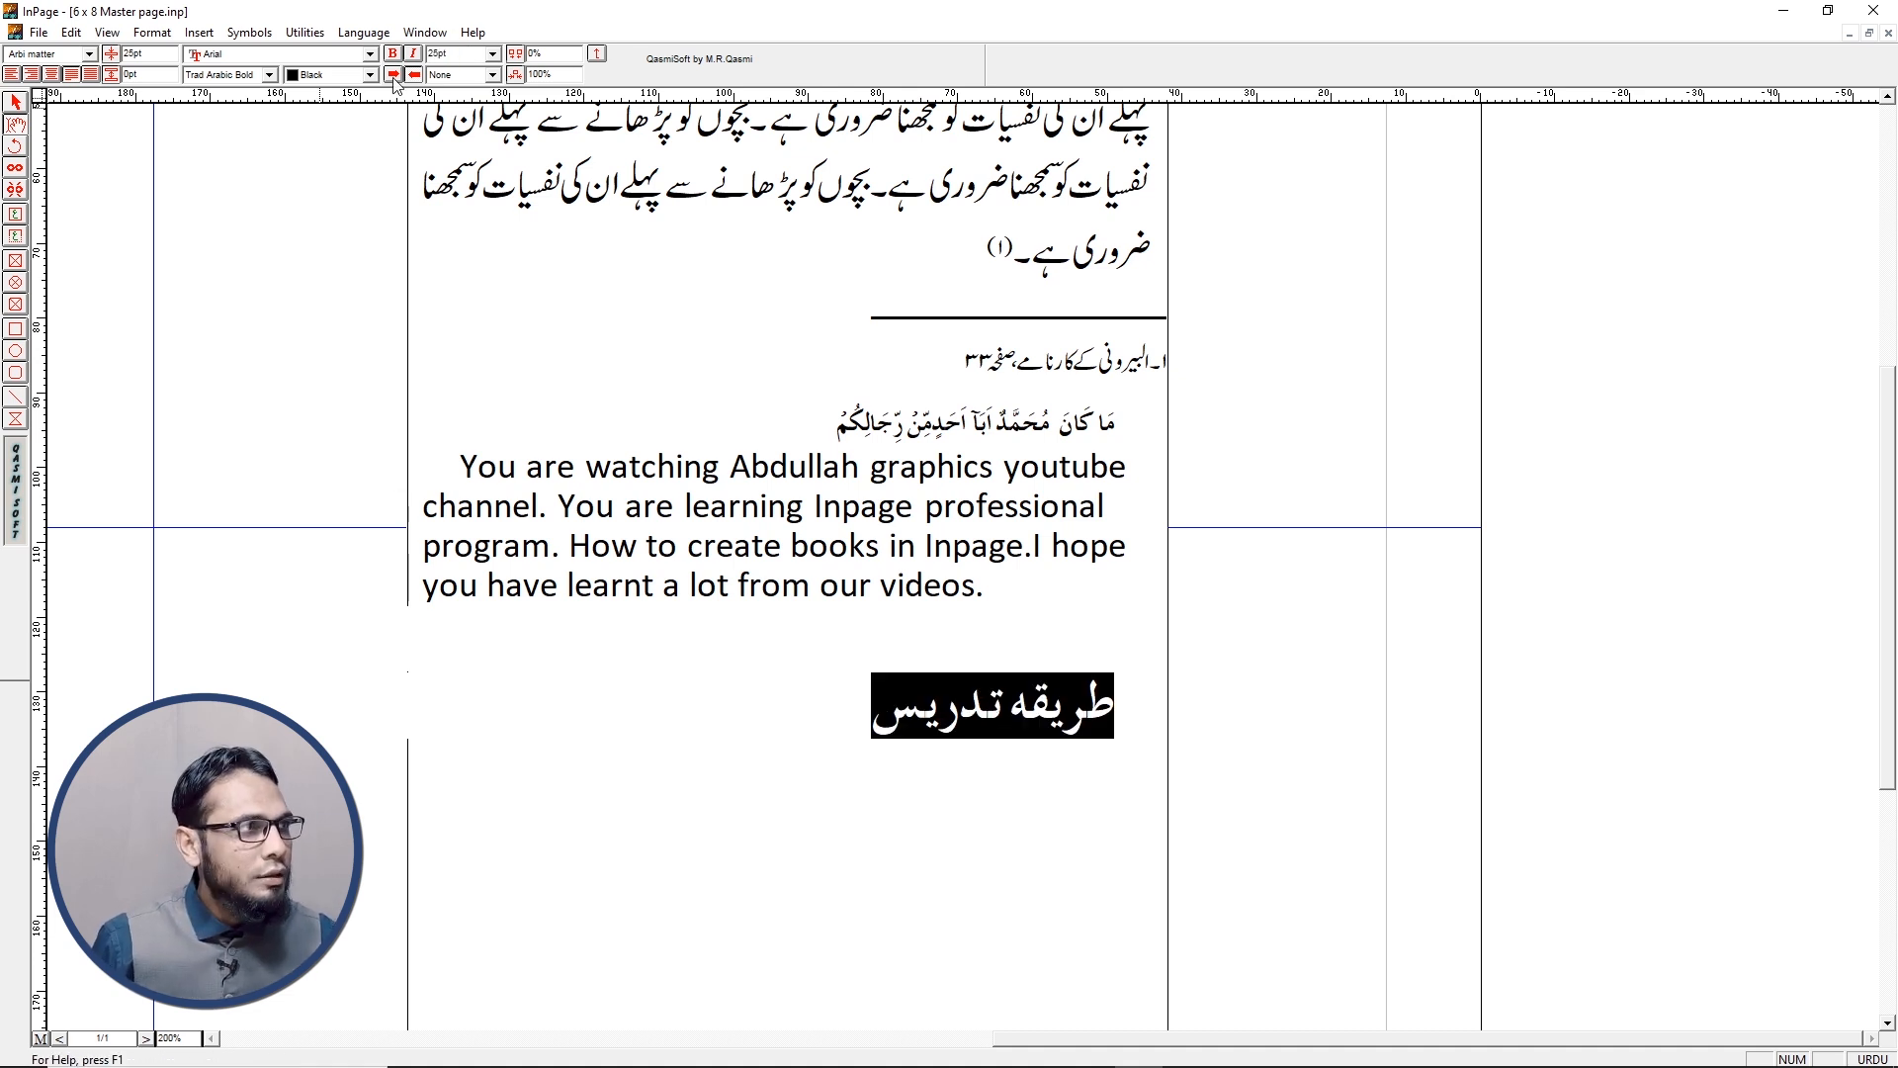
left_click(227, 75)
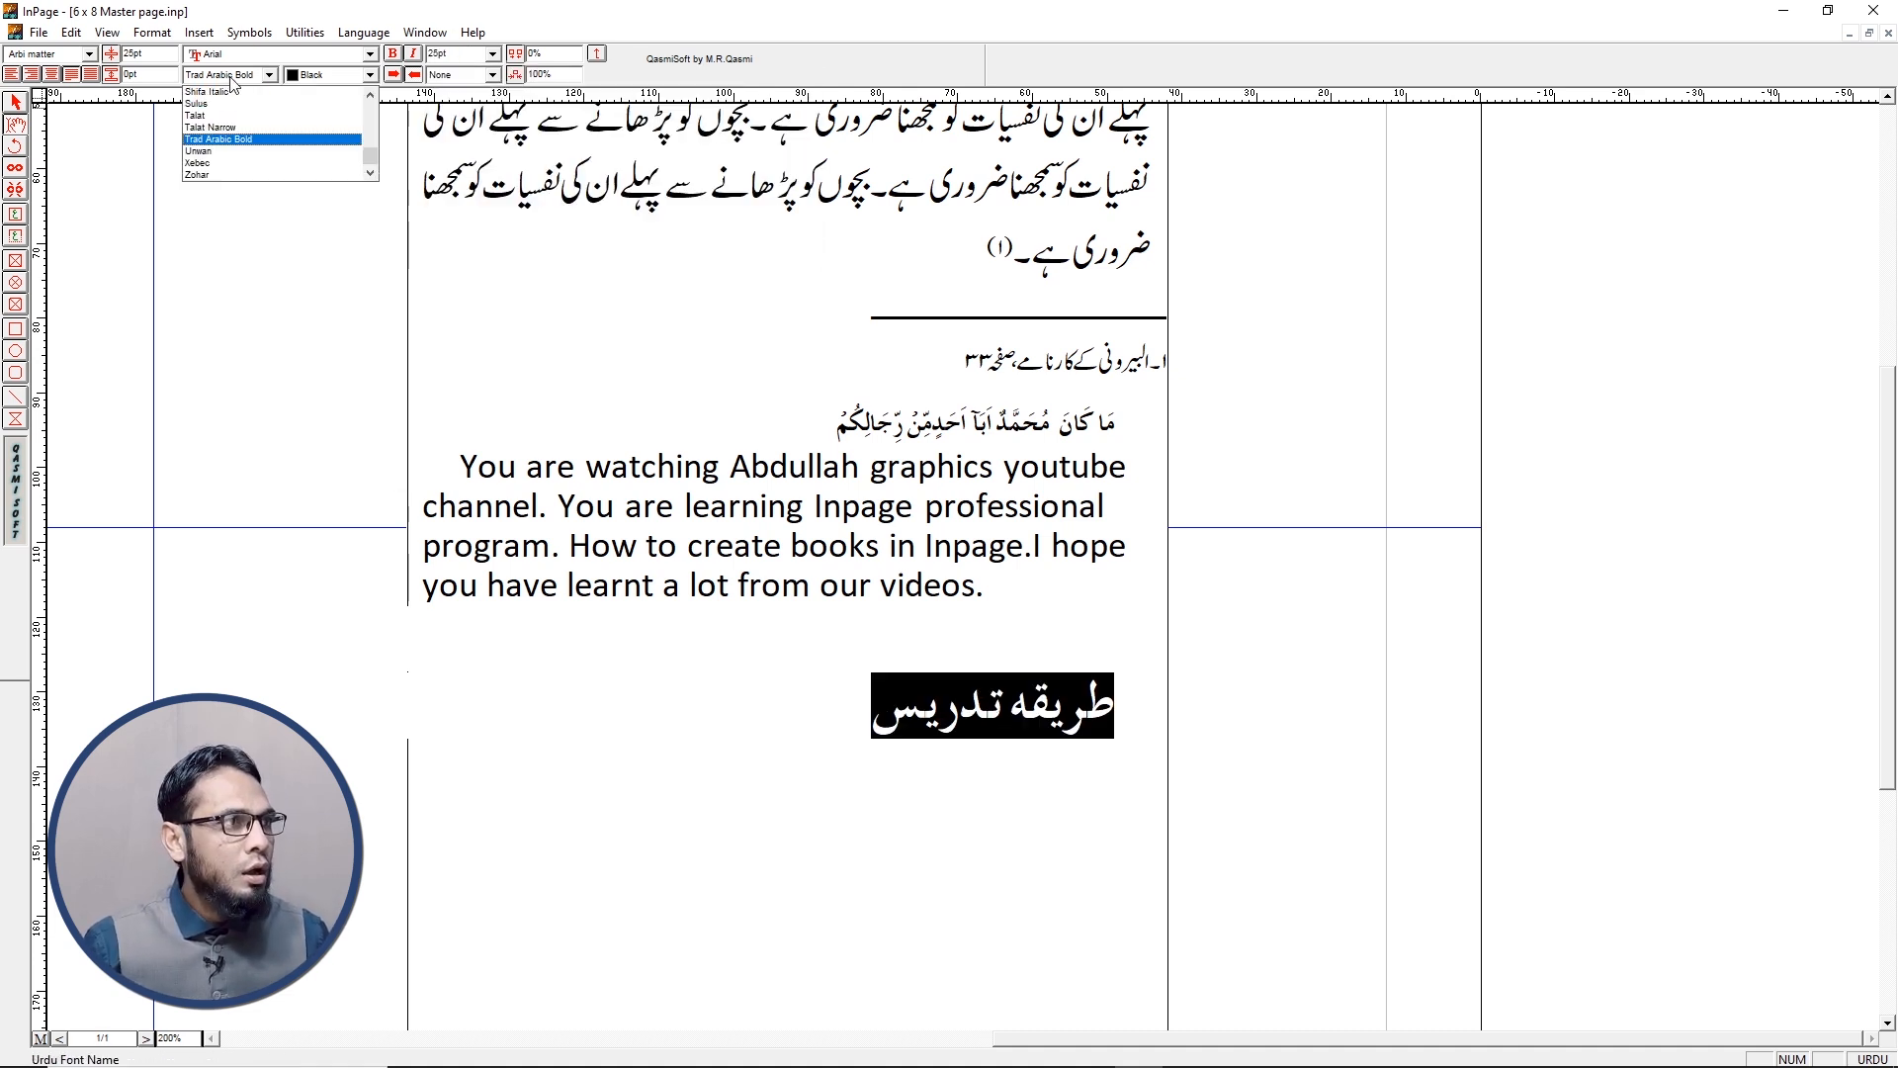
scroll(371, 148, "up", 5)
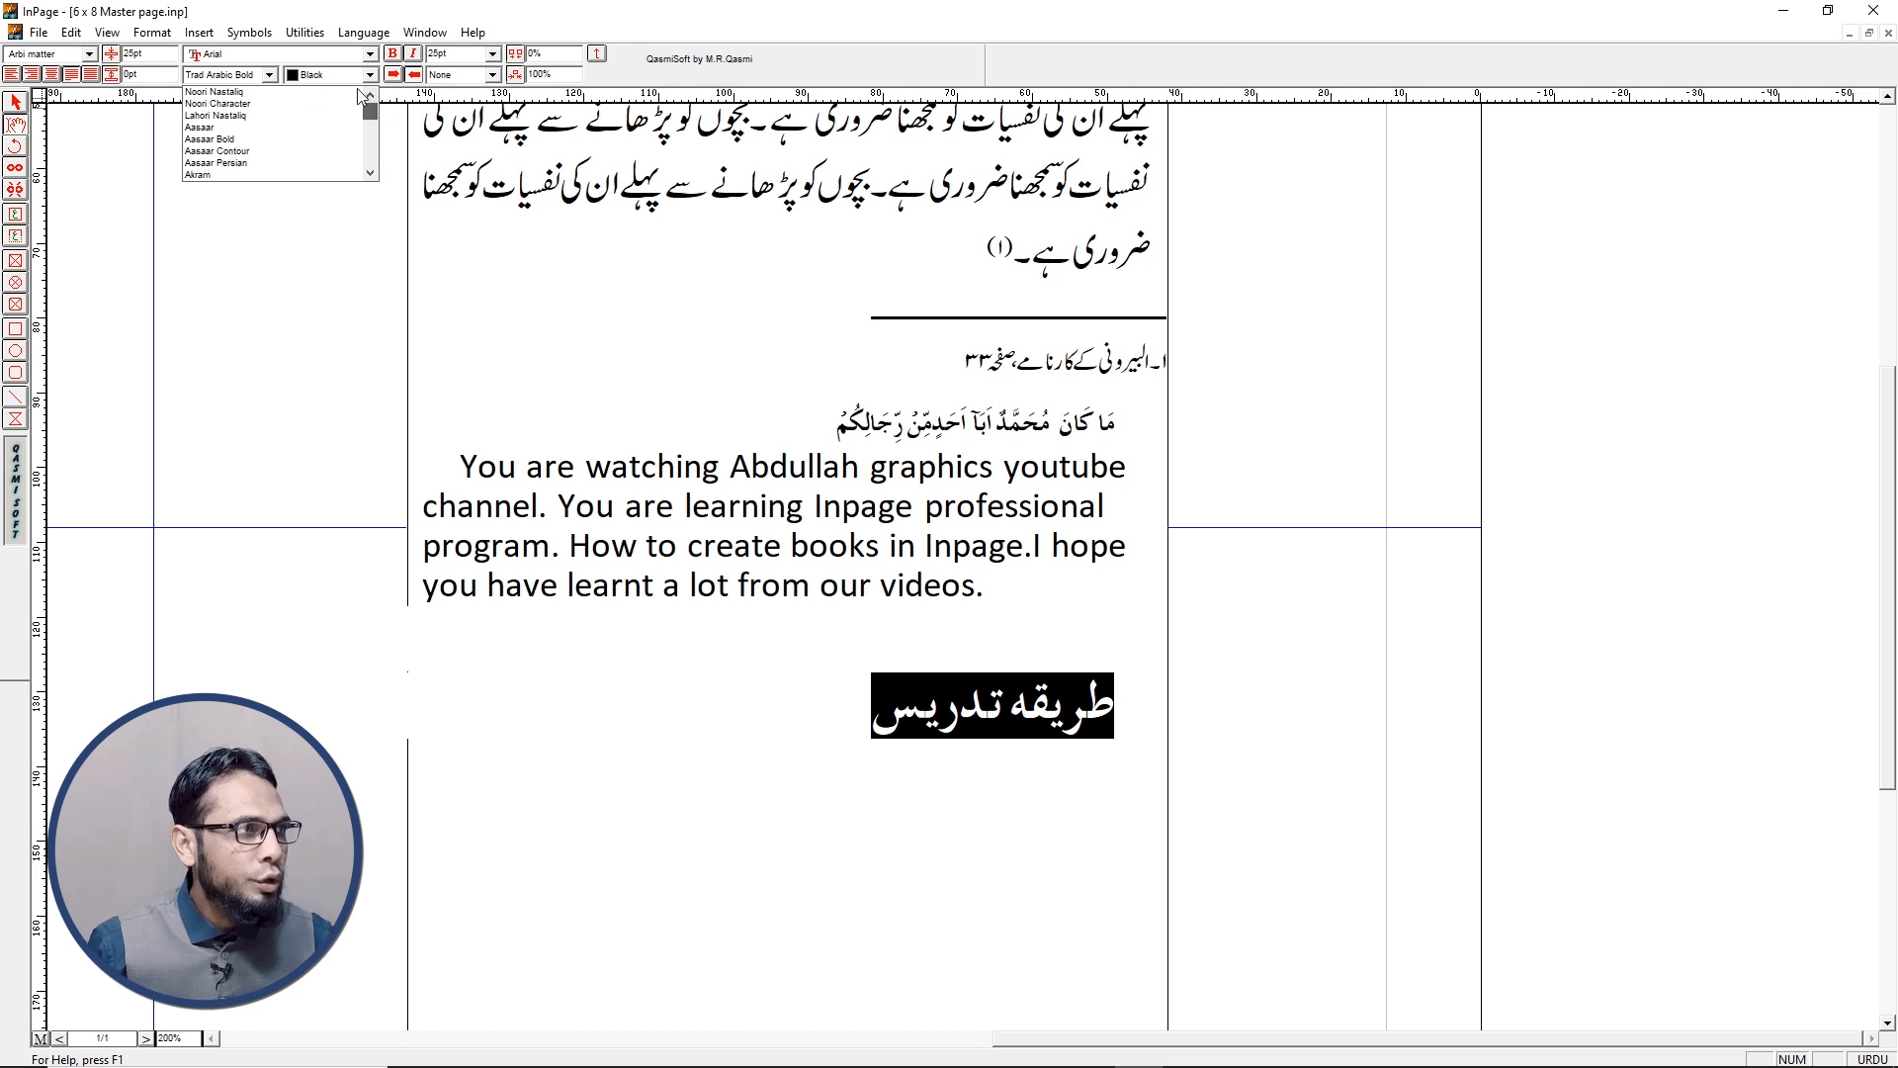
left_click(300, 91)
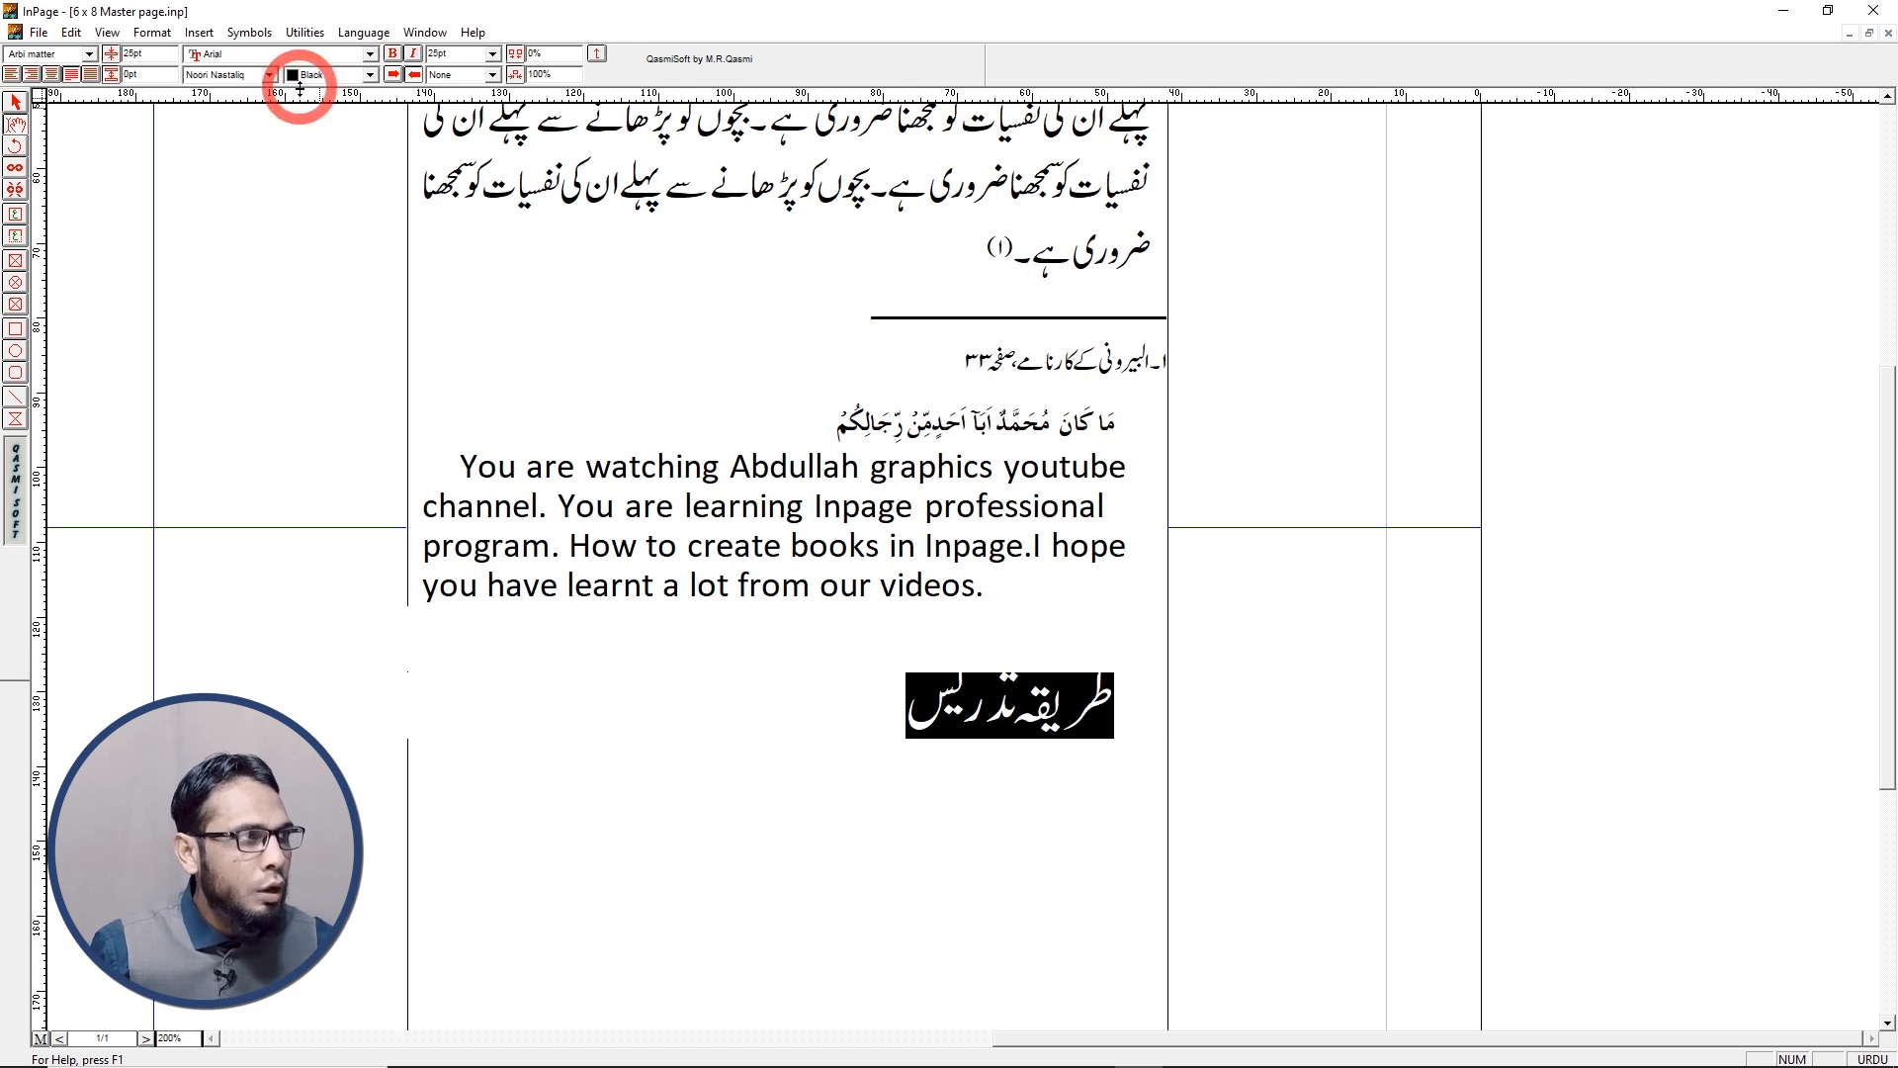
left_click(51, 74)
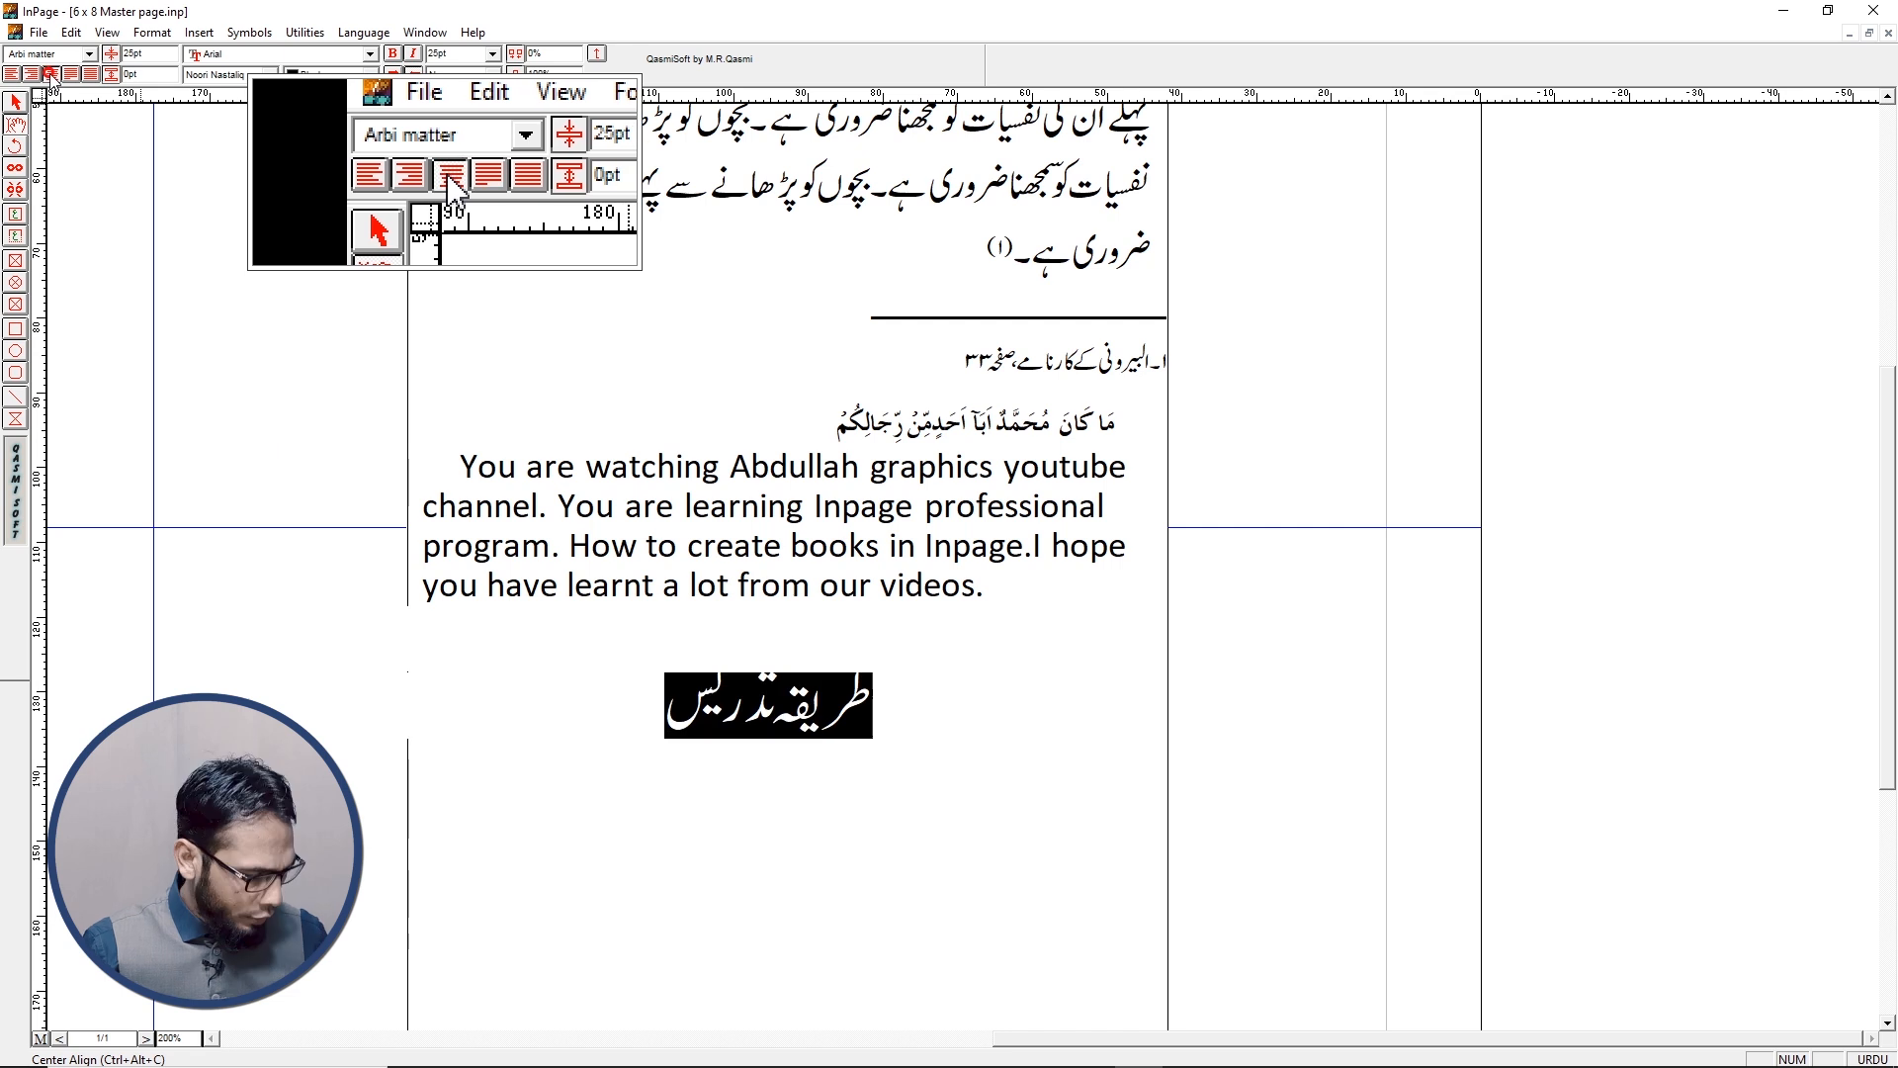
Enter the body text بچوں کو پڑھانے سے پہلے on the line below the centred heading
left_click(877, 773)
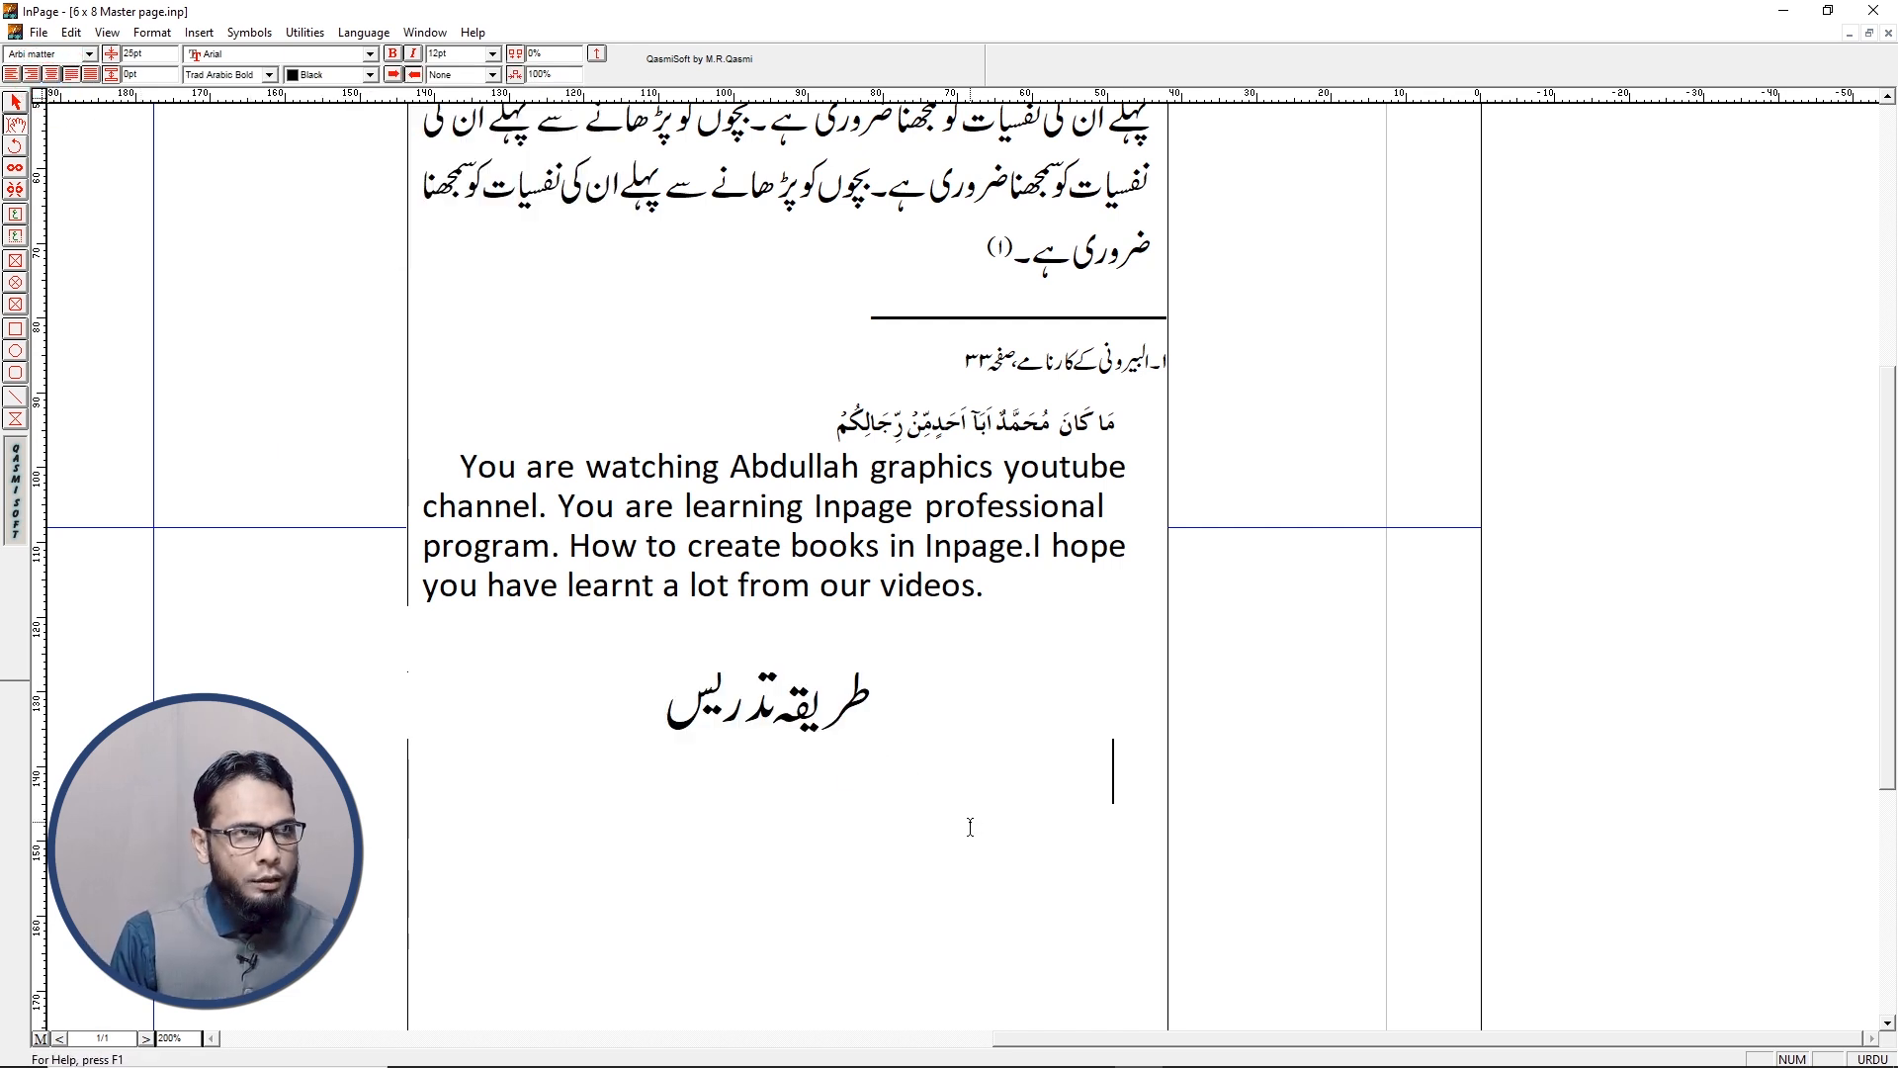
type("بچول")
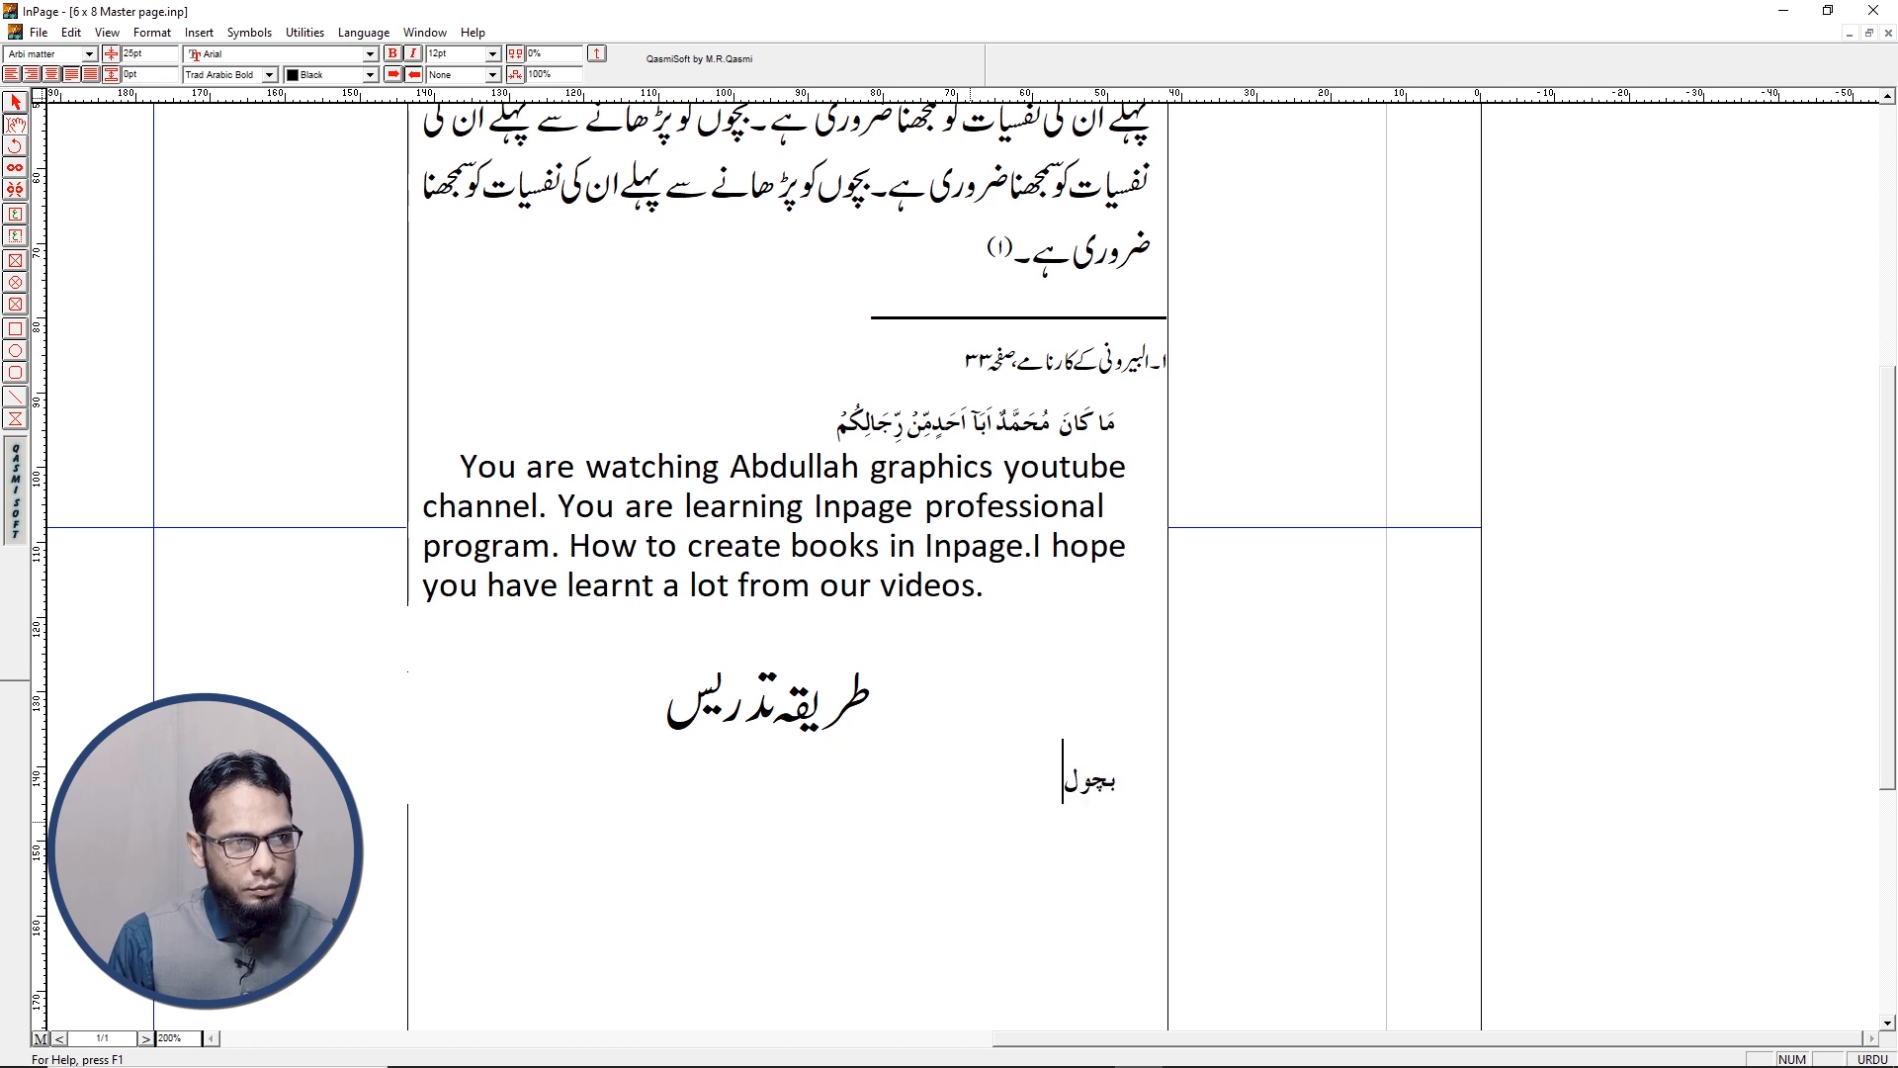
type("ں کو پڑھاے")
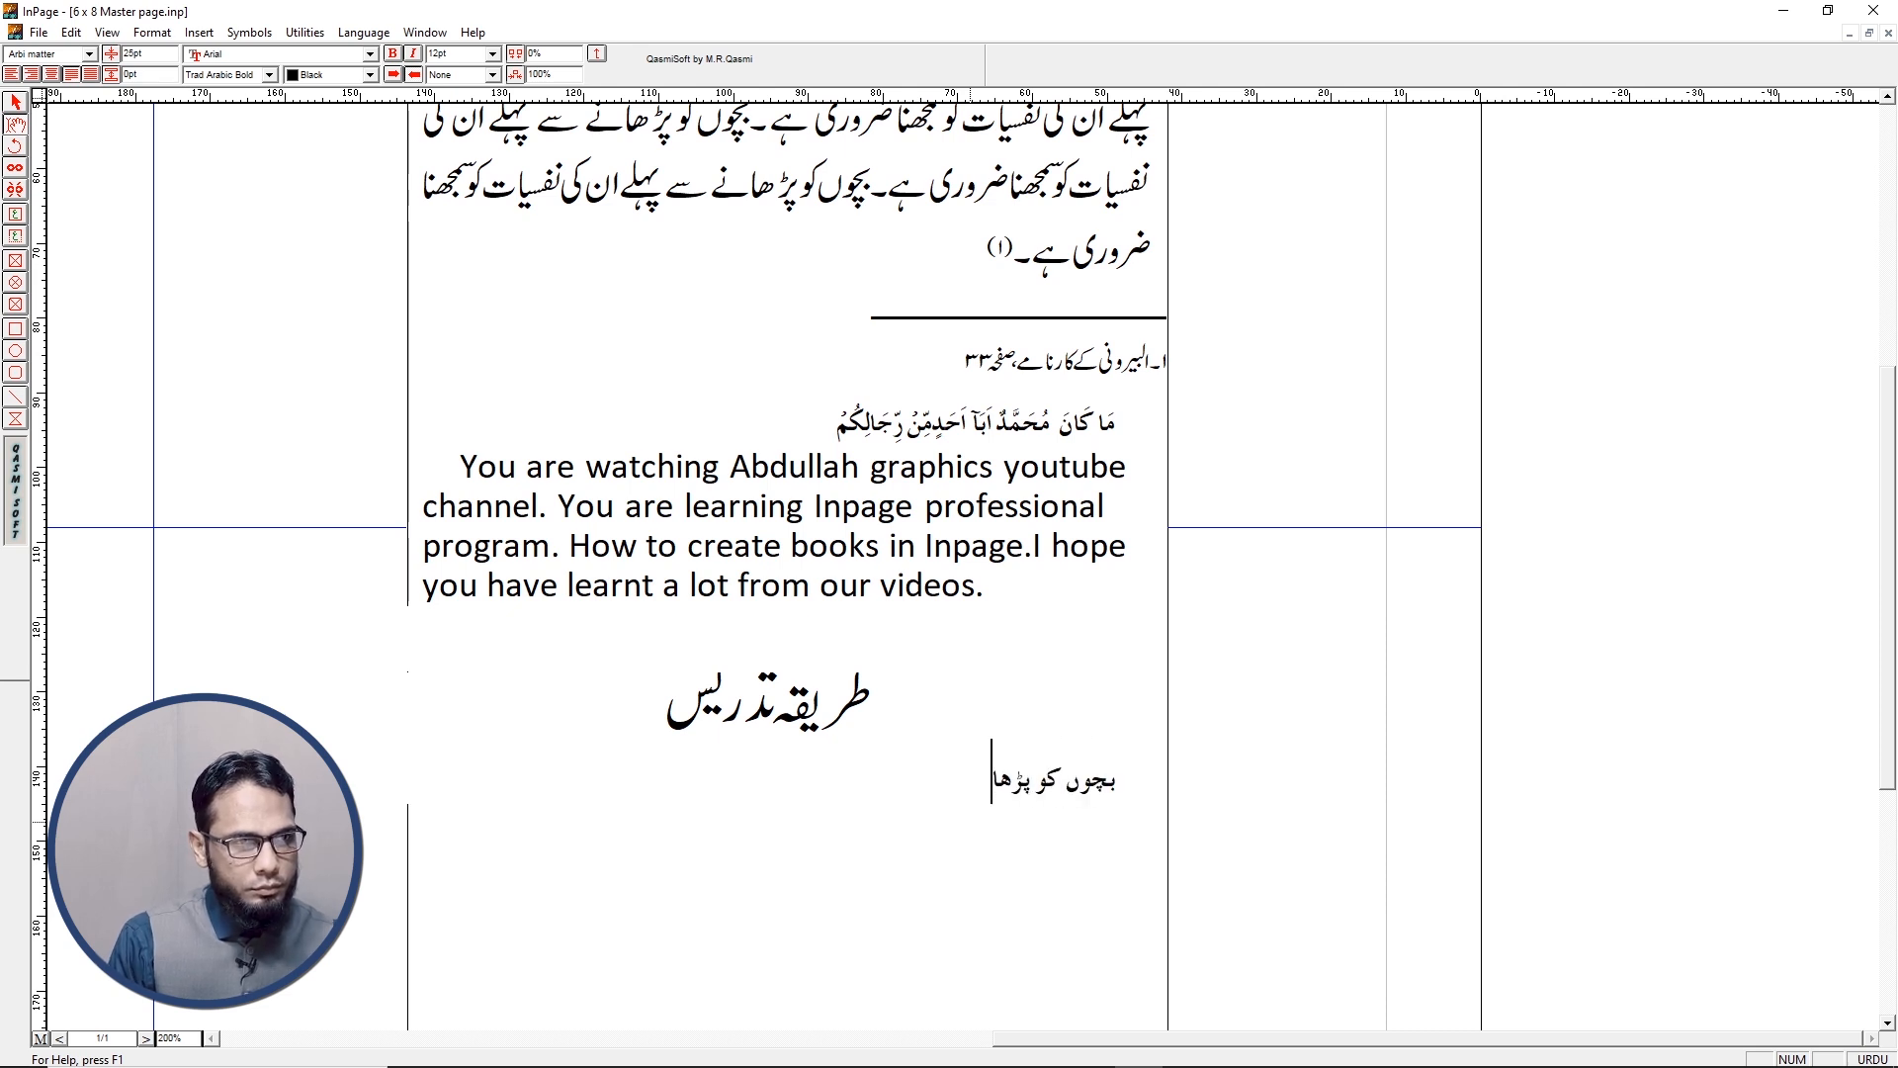
key("BackSpace")
type("نے سے پہلے")
Format the body line بچوں کو پڑھانے سے پہلے at 17 pt in the Noori Nastaliq font
left_click_drag(856, 793, 1118, 781)
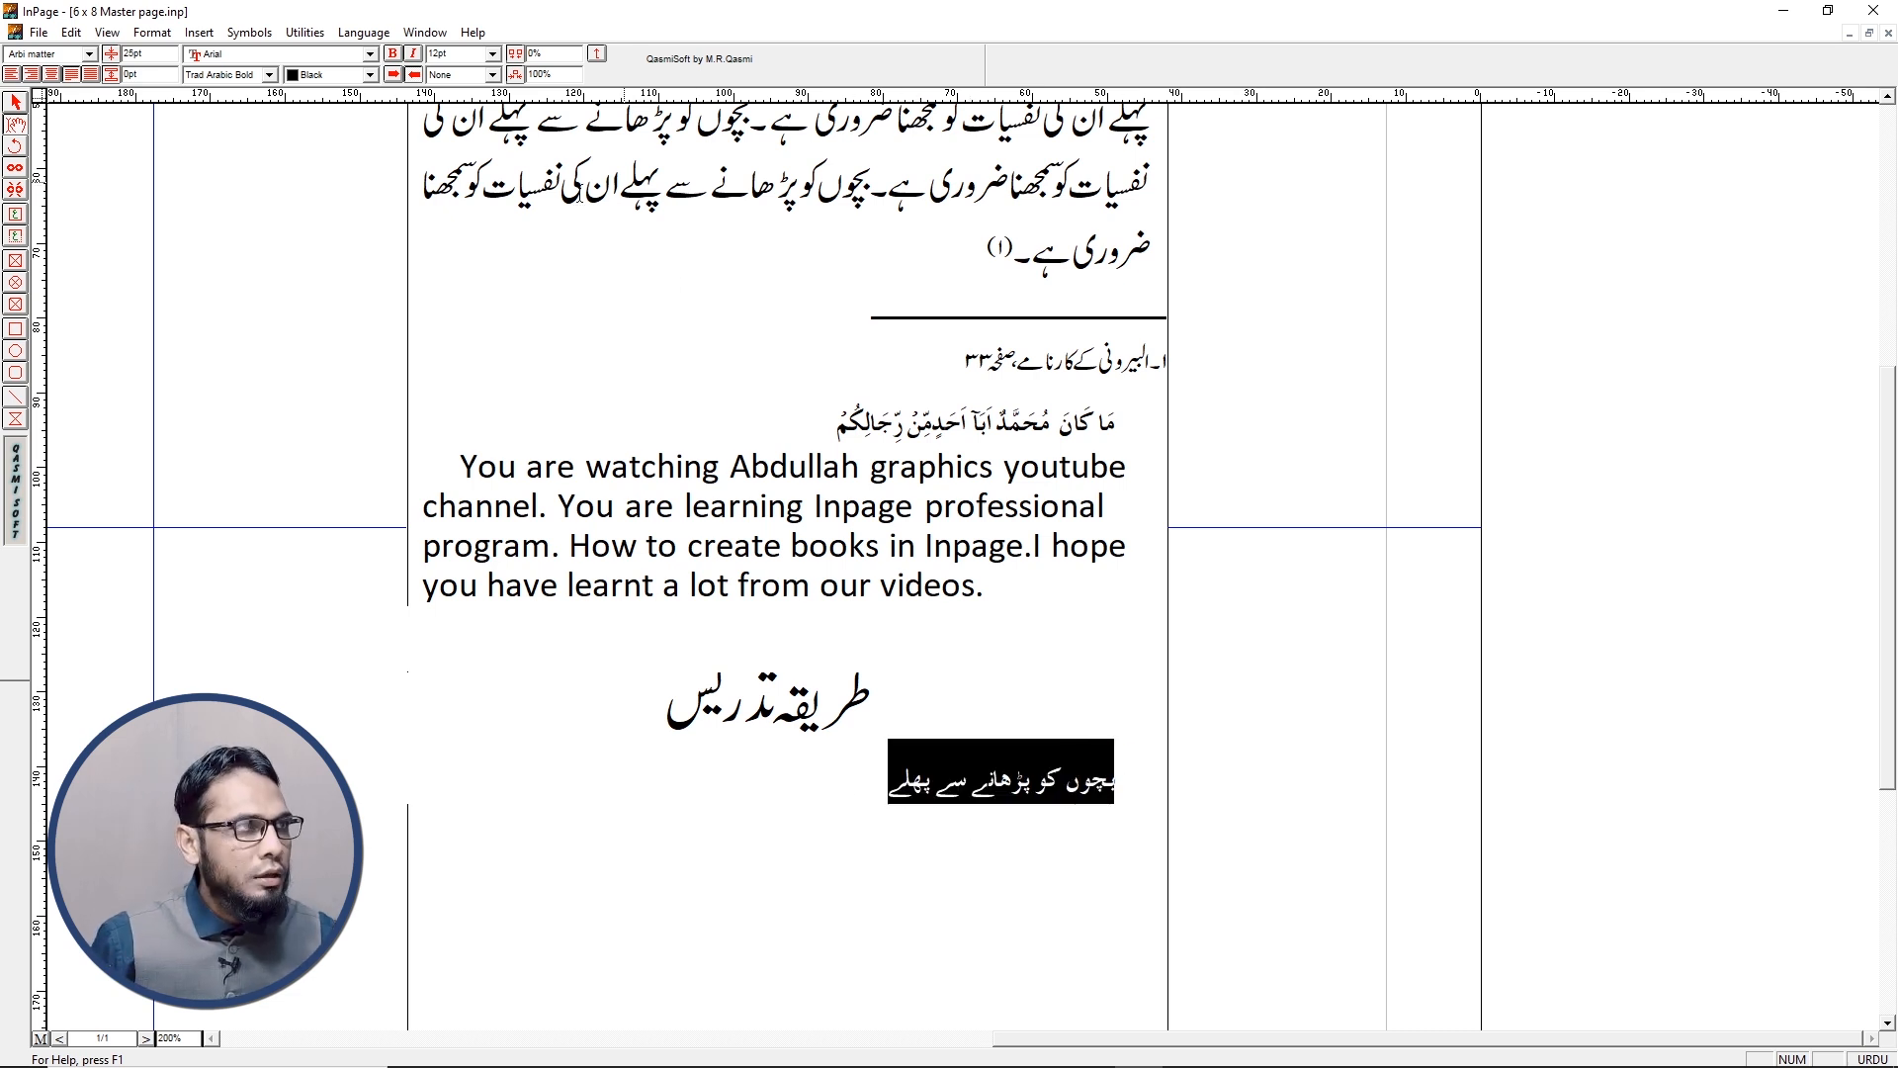
left_click(450, 58)
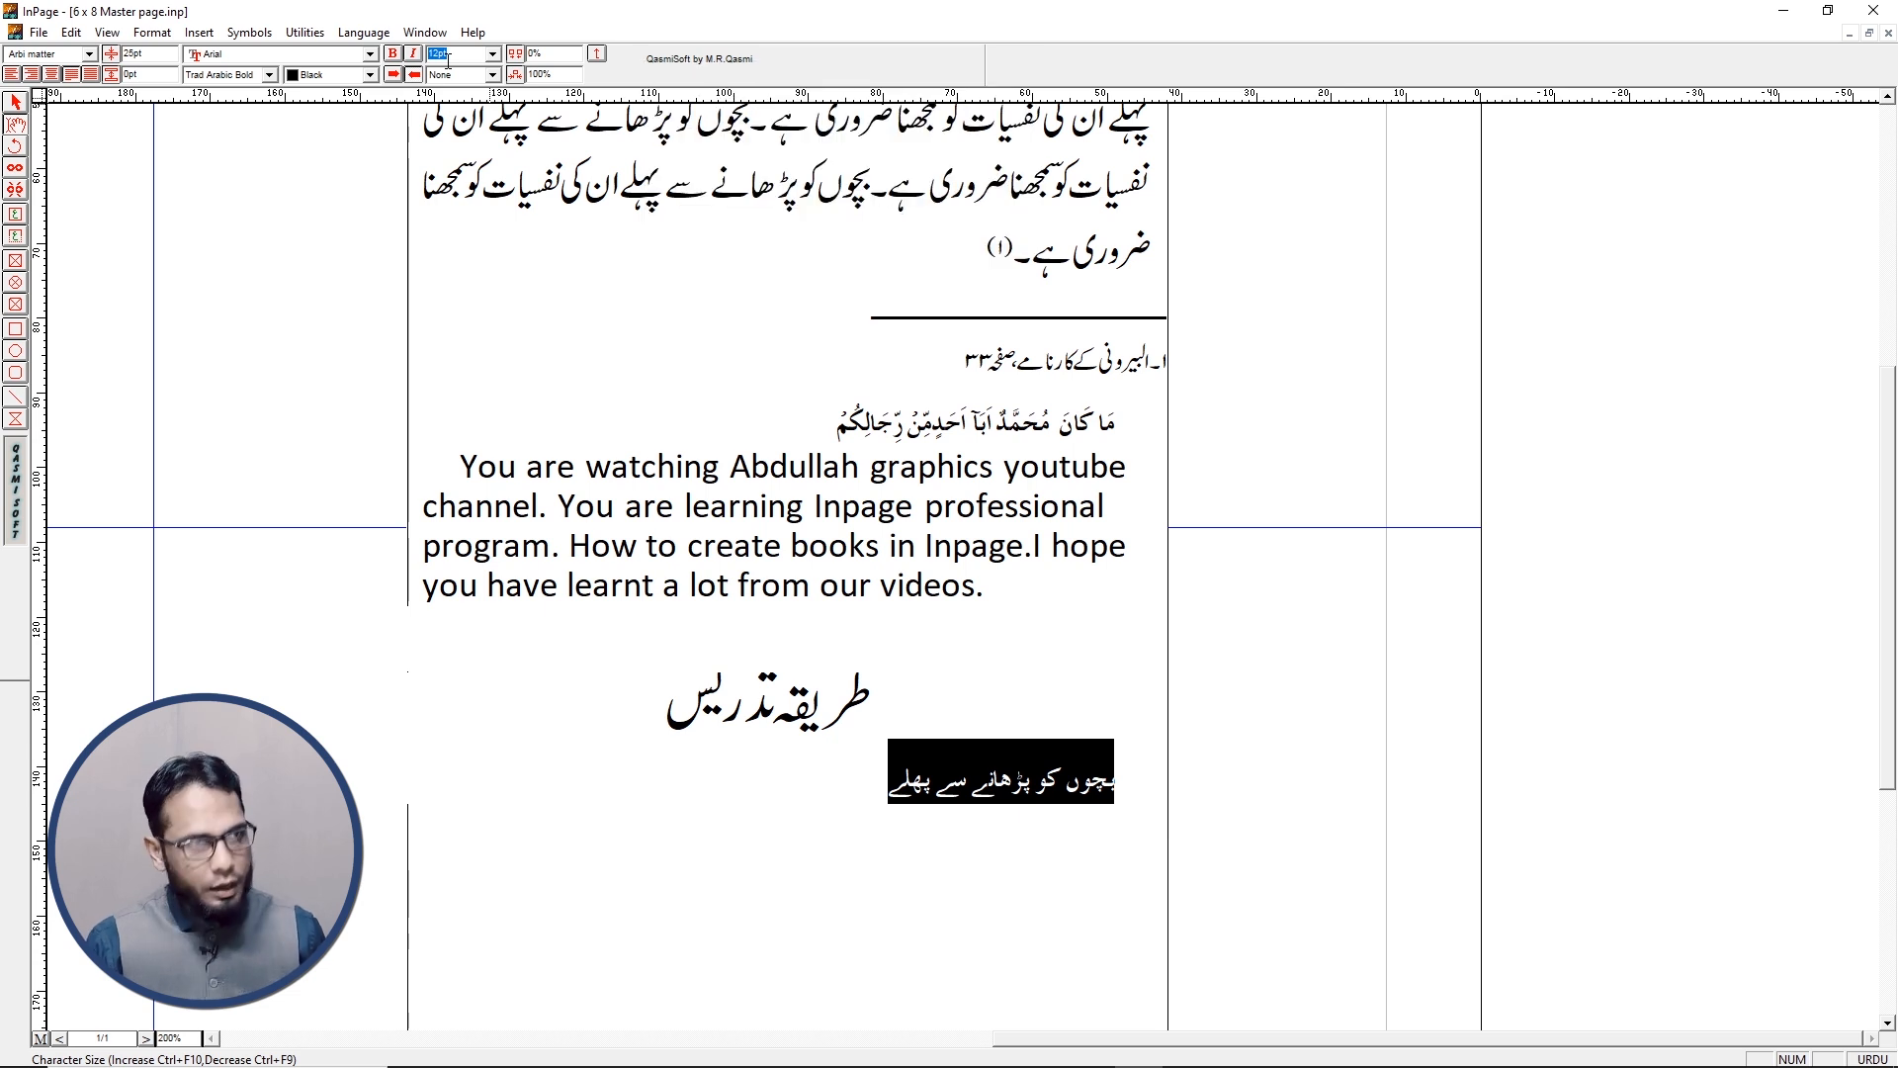
key("Return")
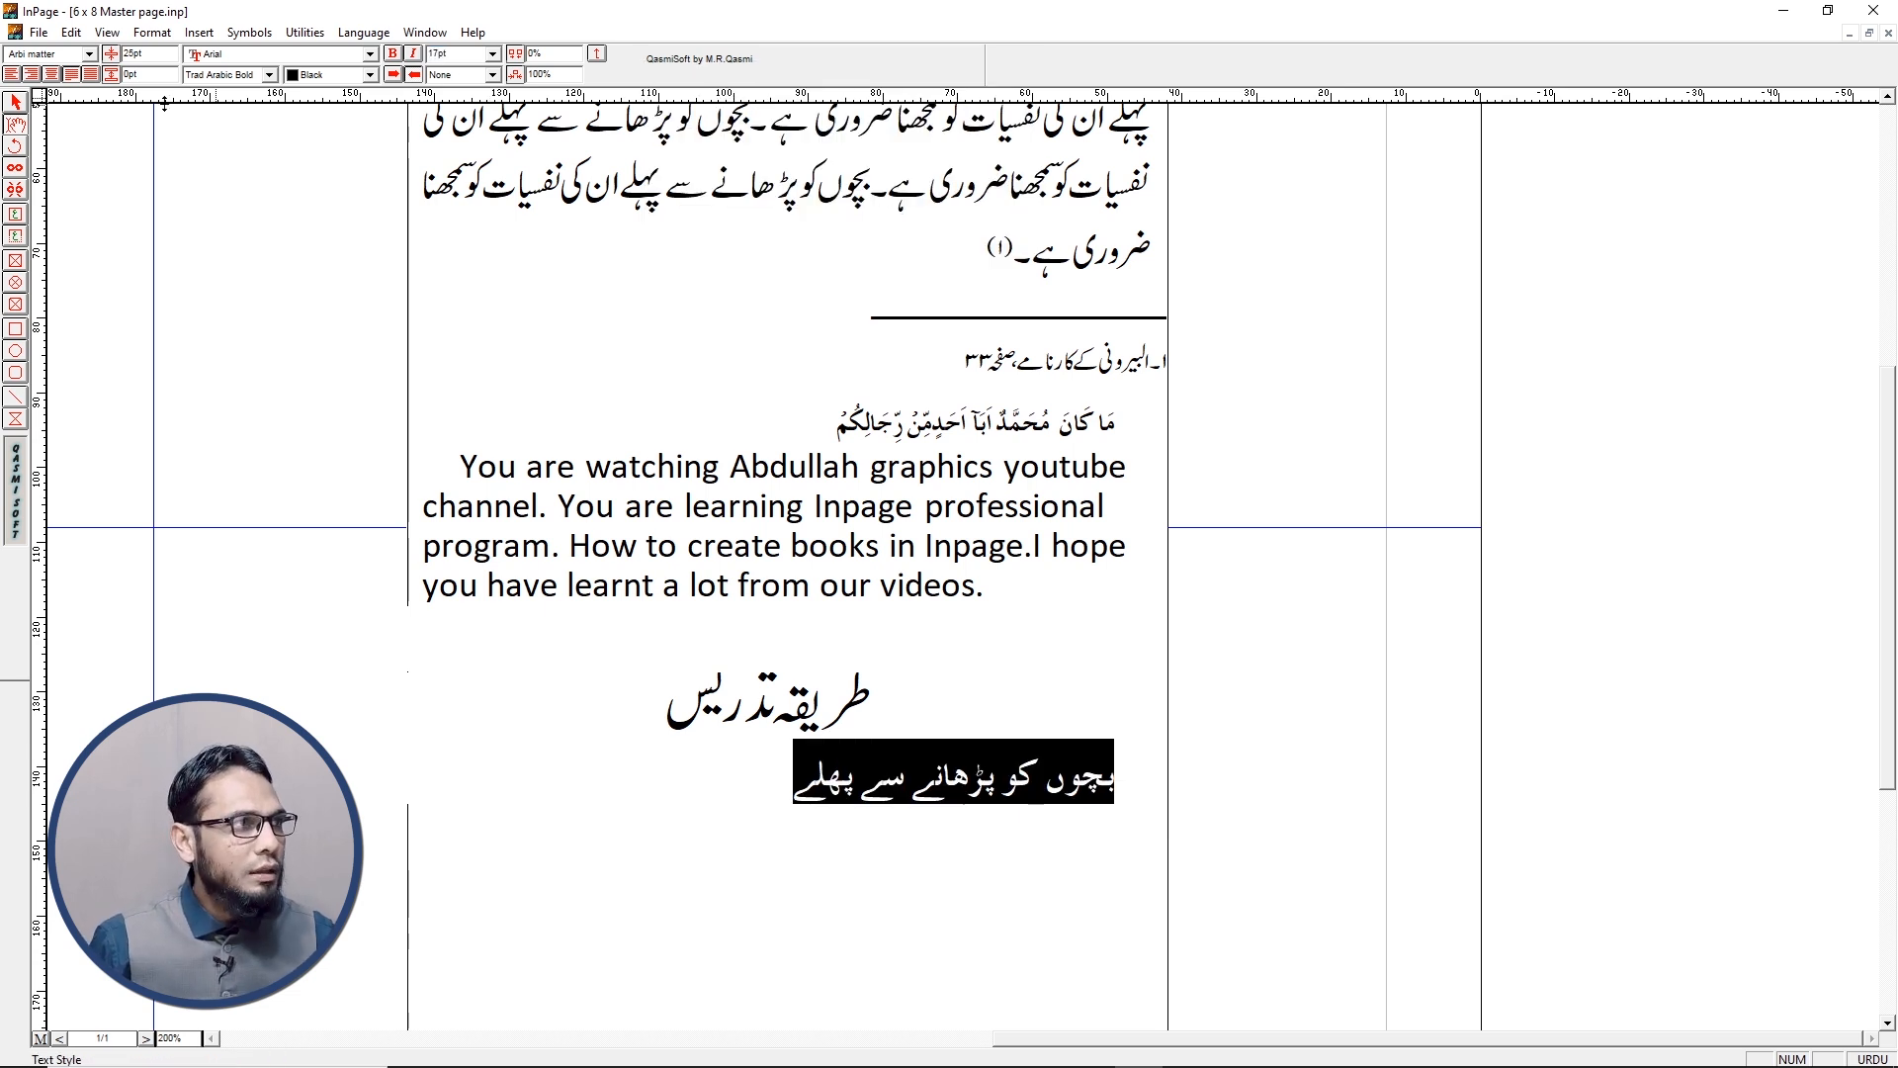
left_click(269, 74)
left_click_drag(370, 155, 373, 90)
key("Escape")
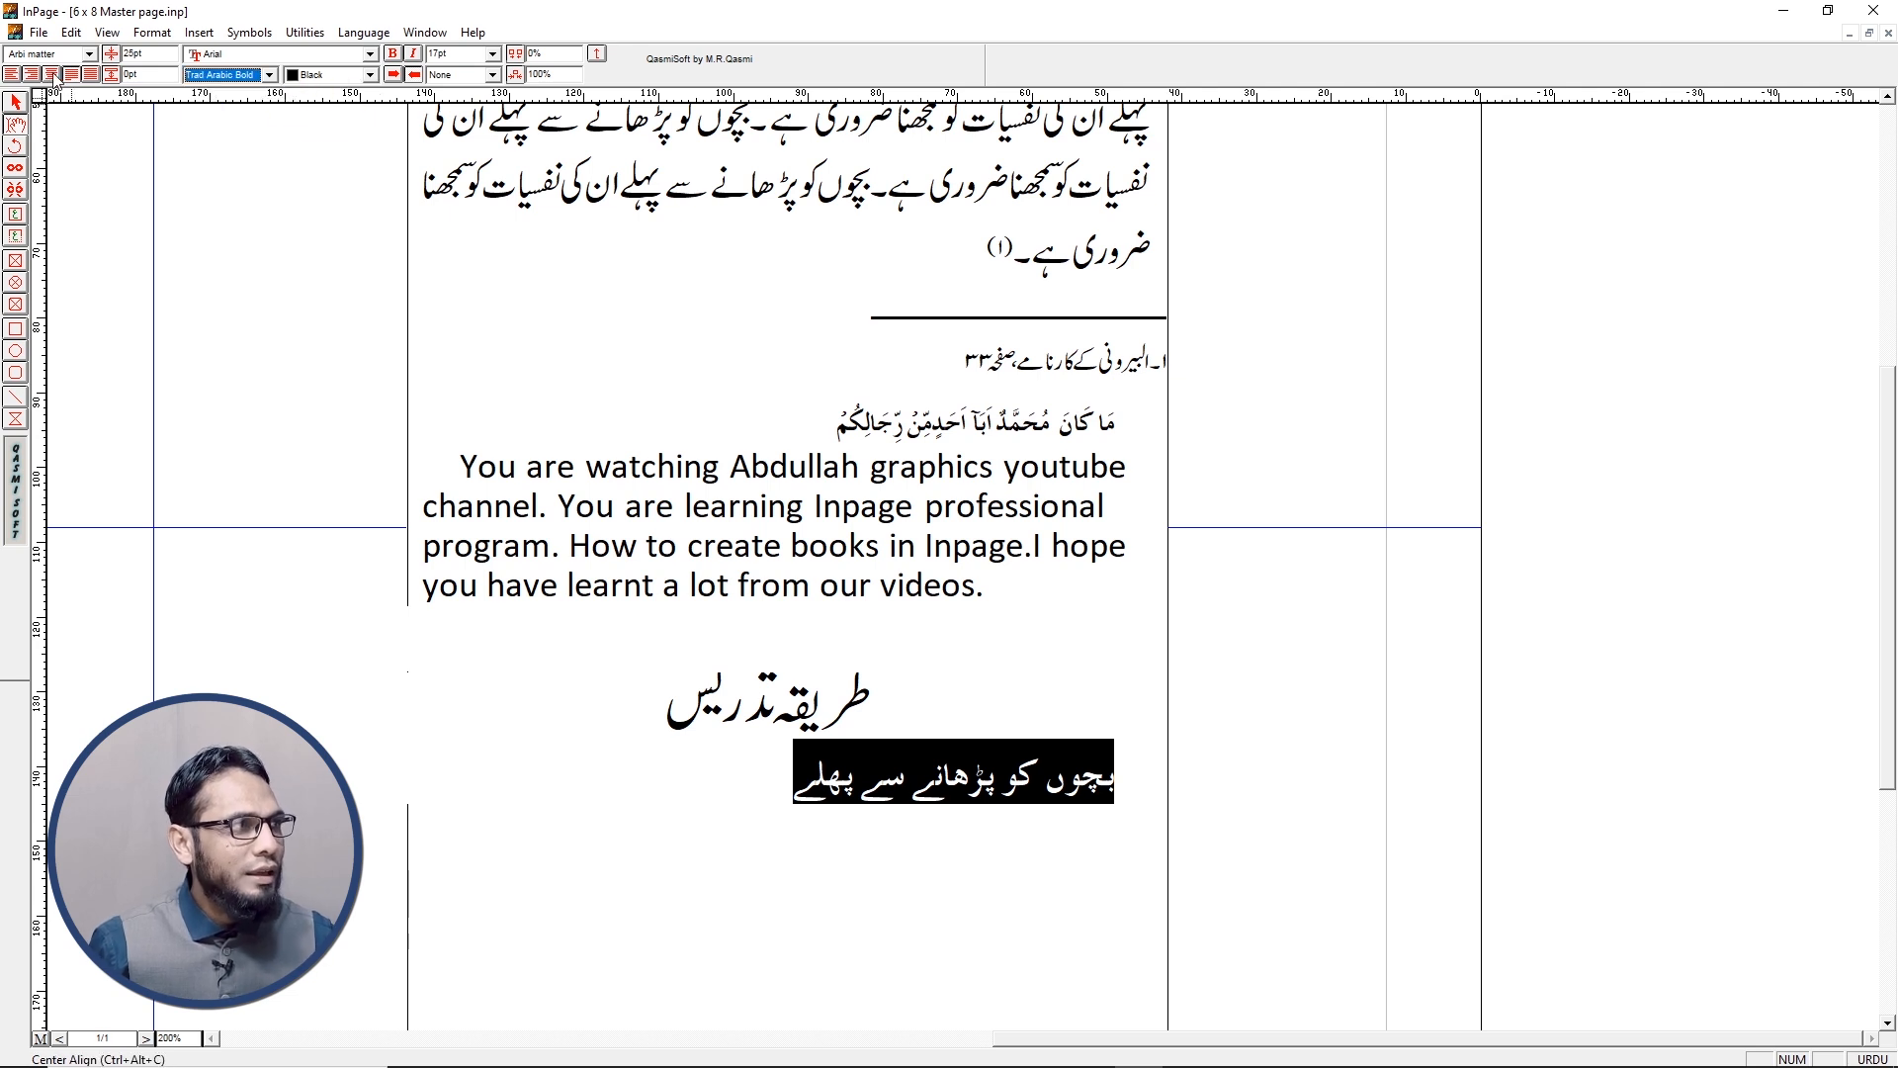
left_click(192, 76)
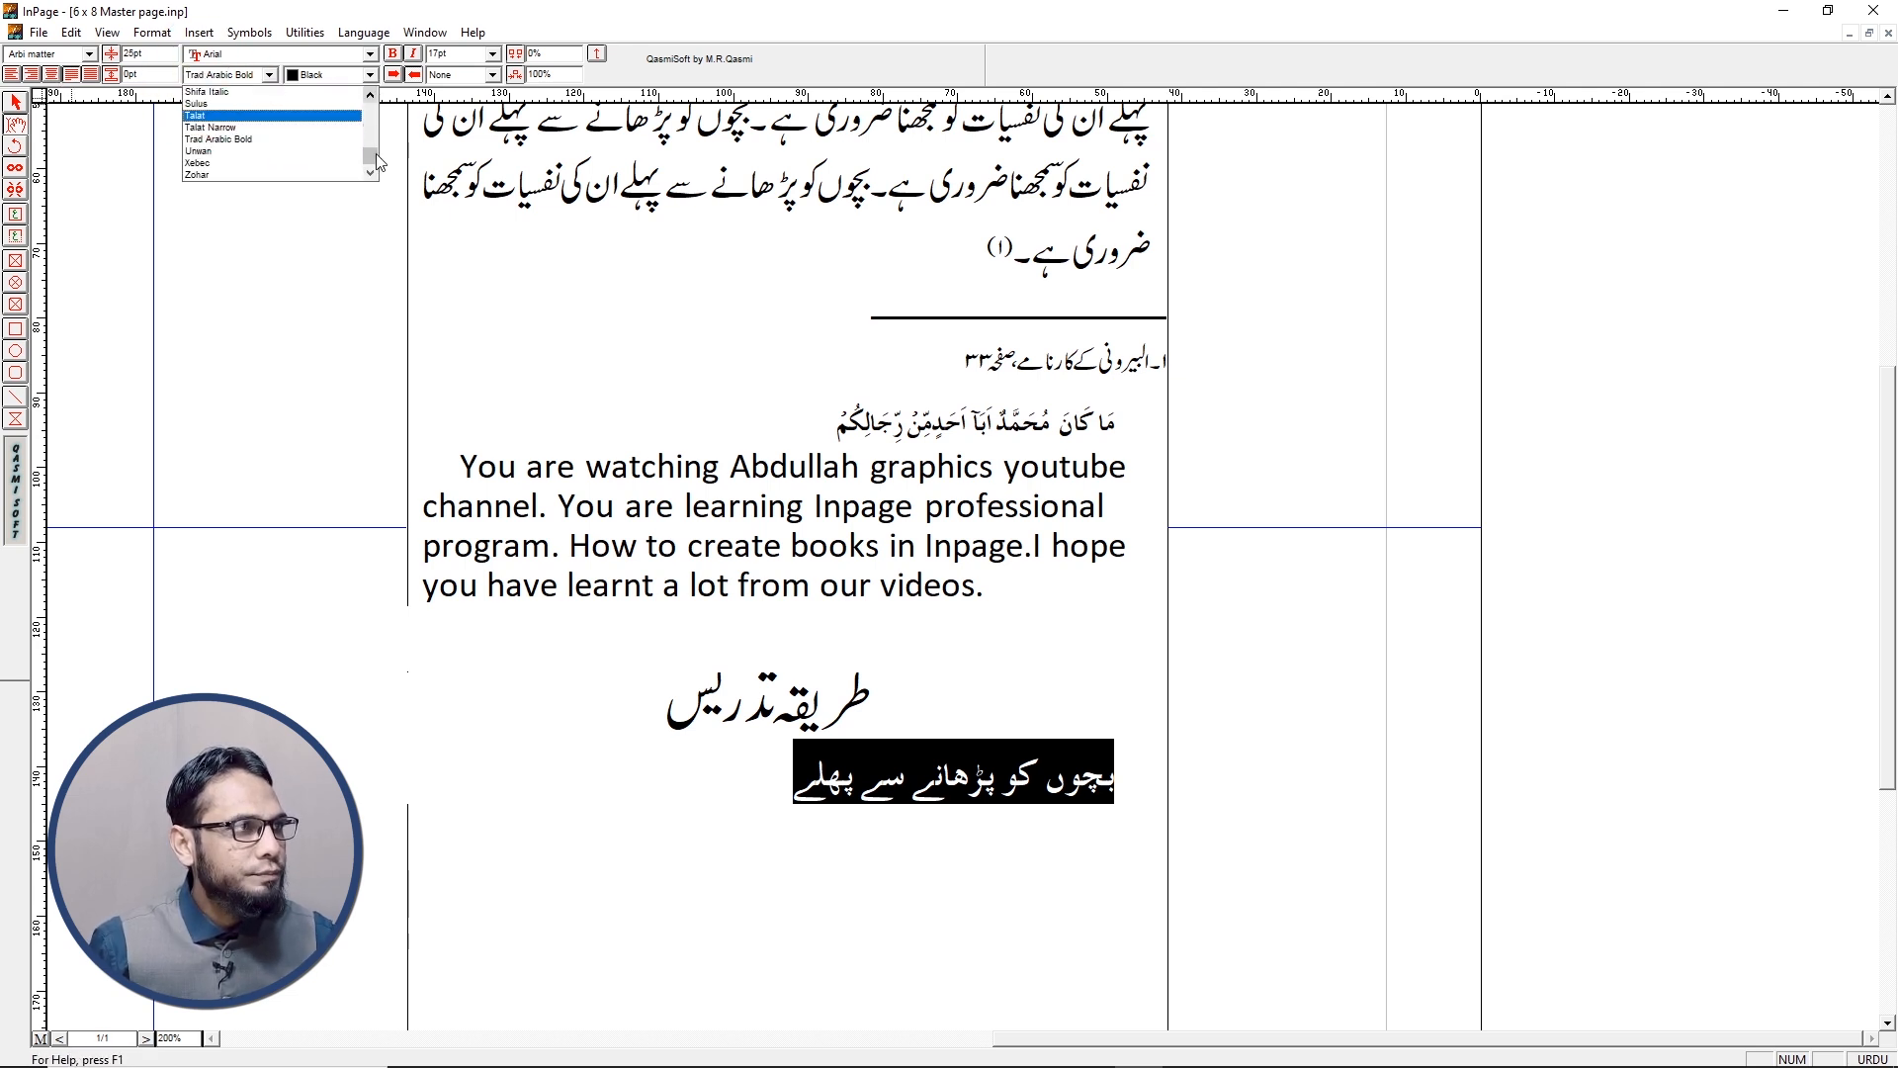
left_click(287, 92)
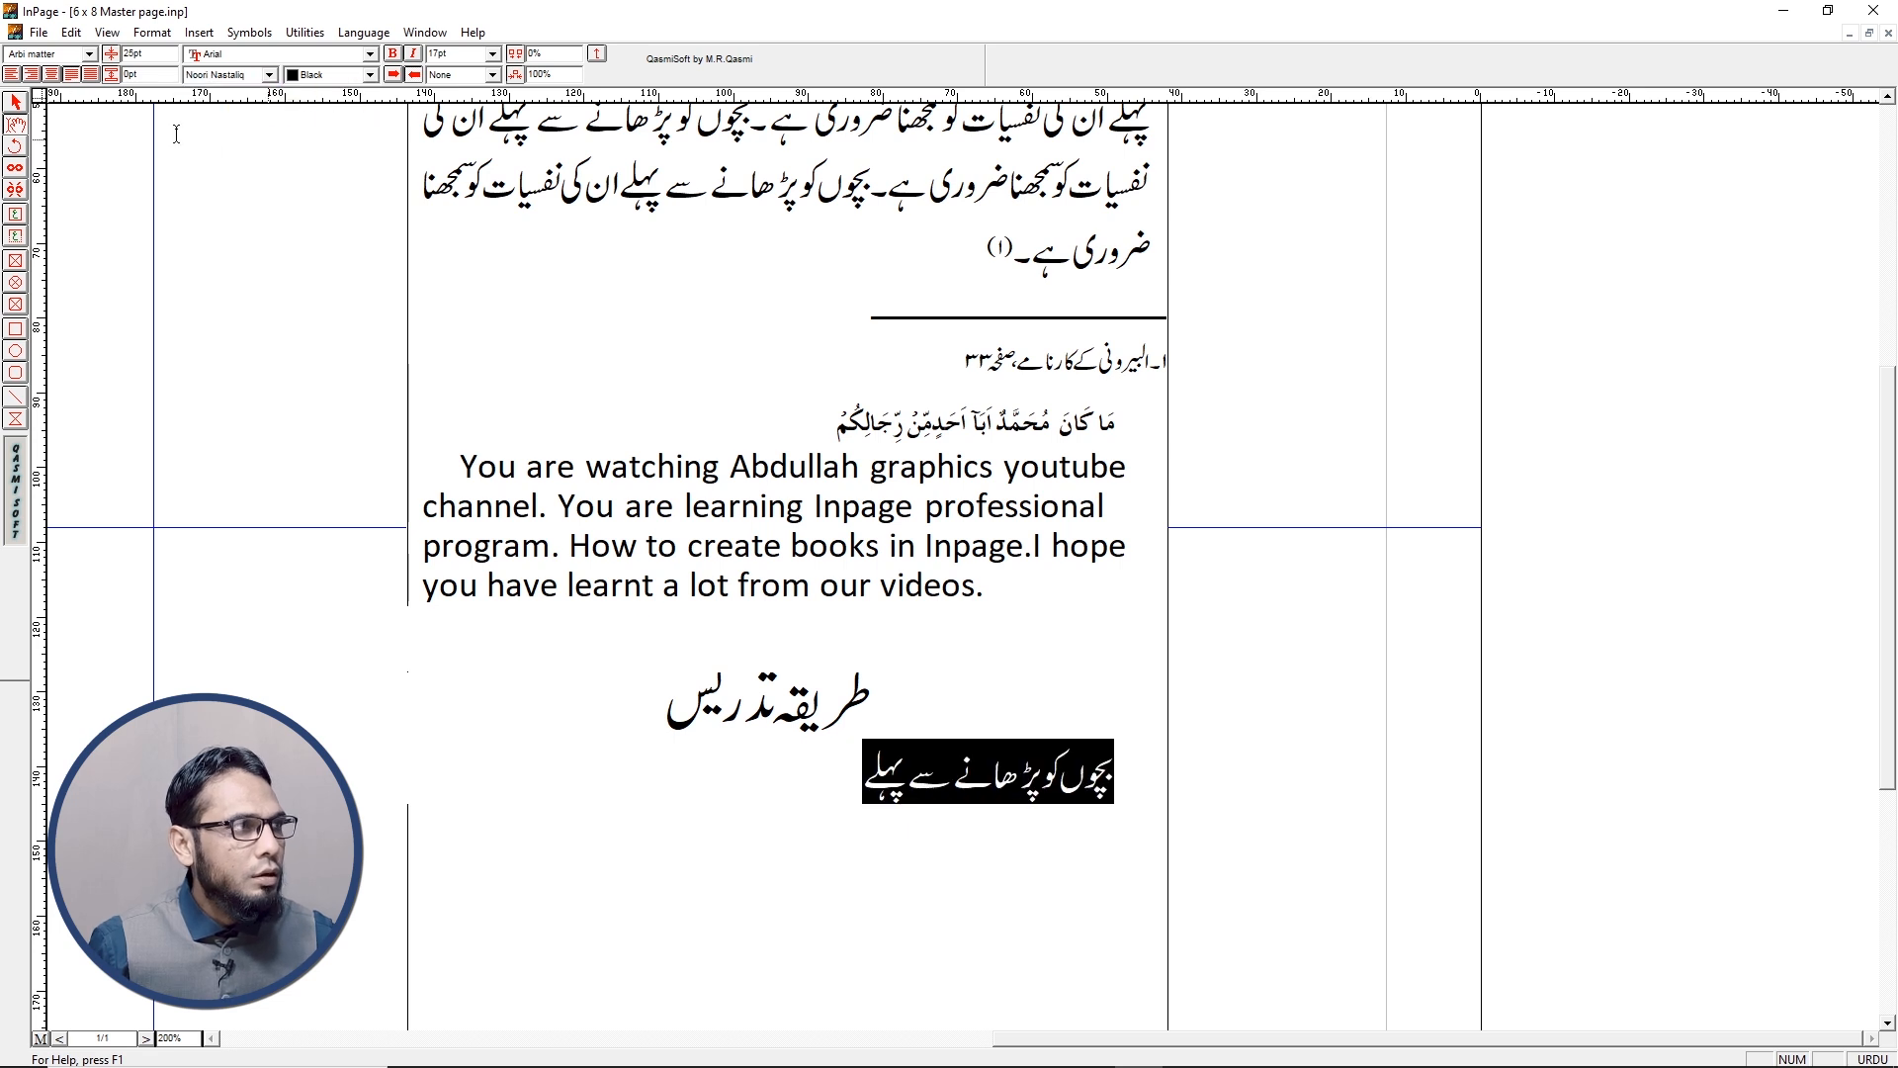
left_click(866, 782)
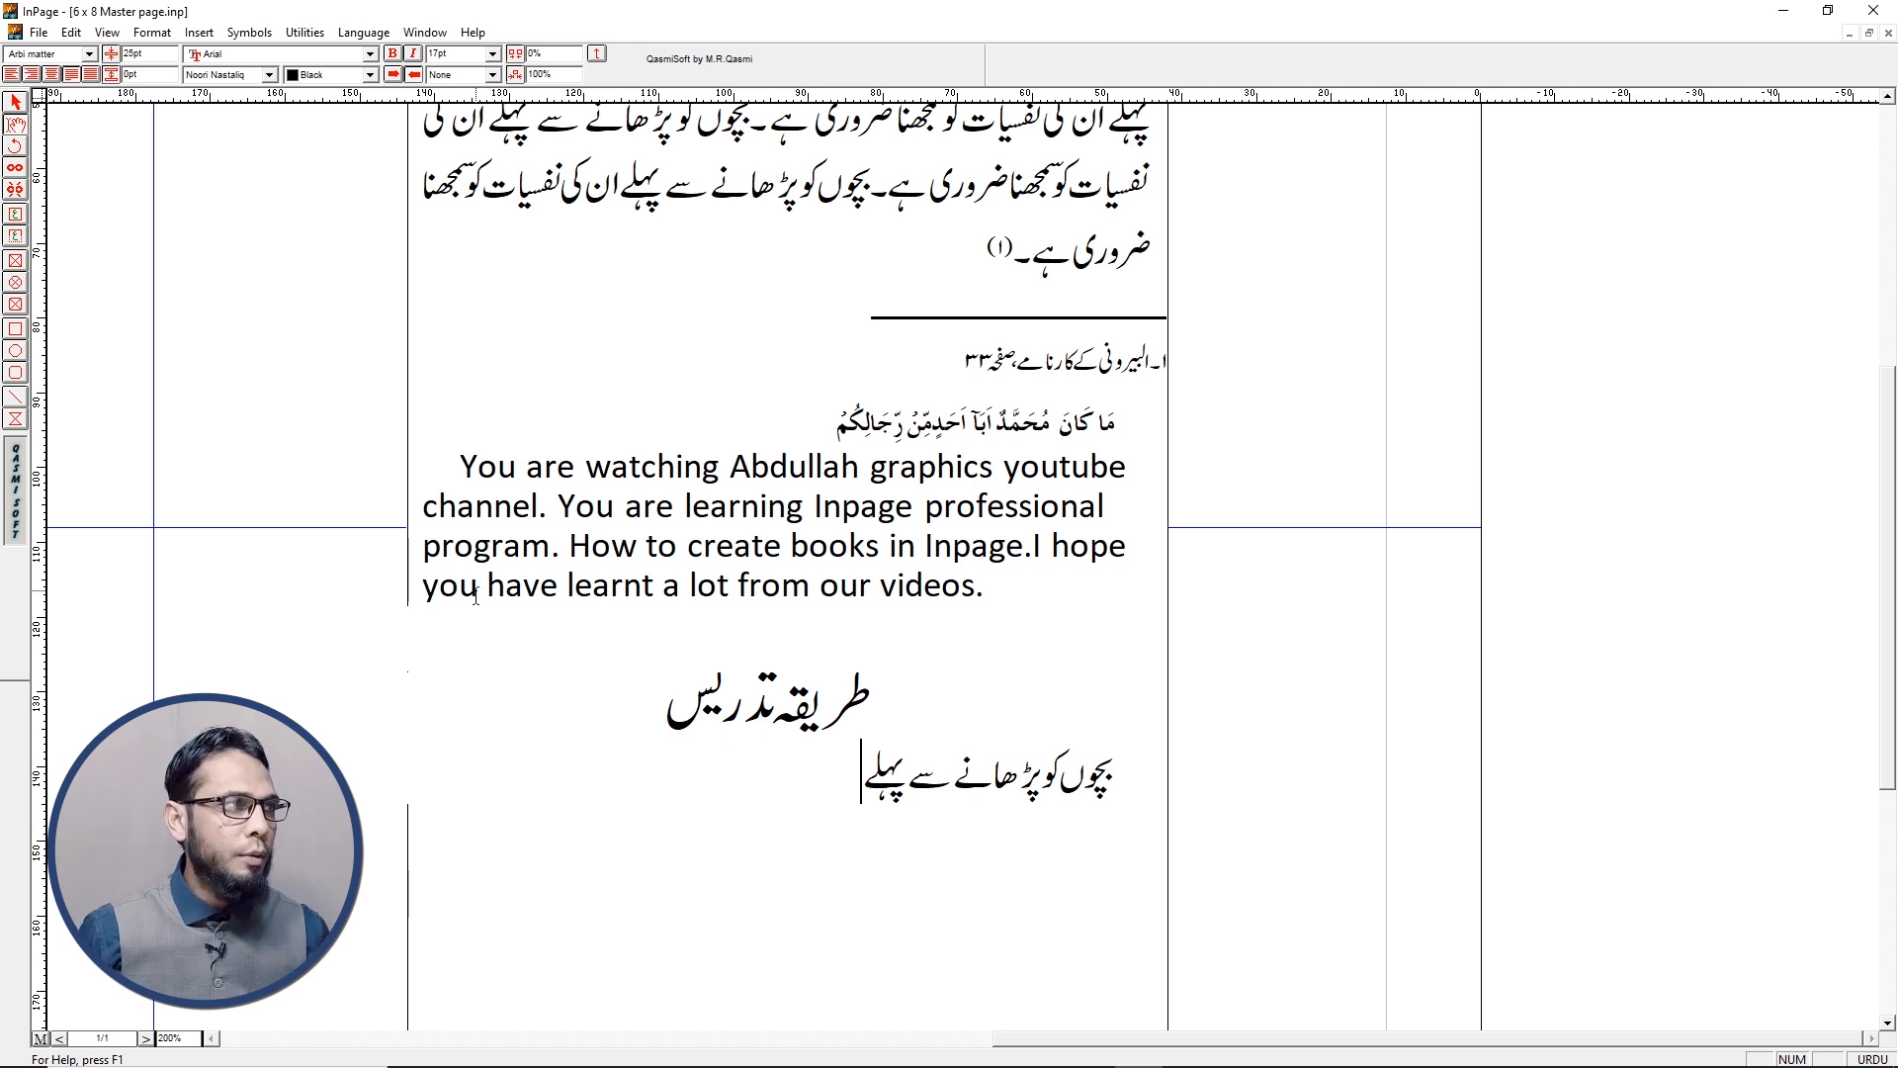
Create a new style sheet named Heading in 6 x 8 Master Page Final.inp, with H as its key equivalent
left_click(152, 32)
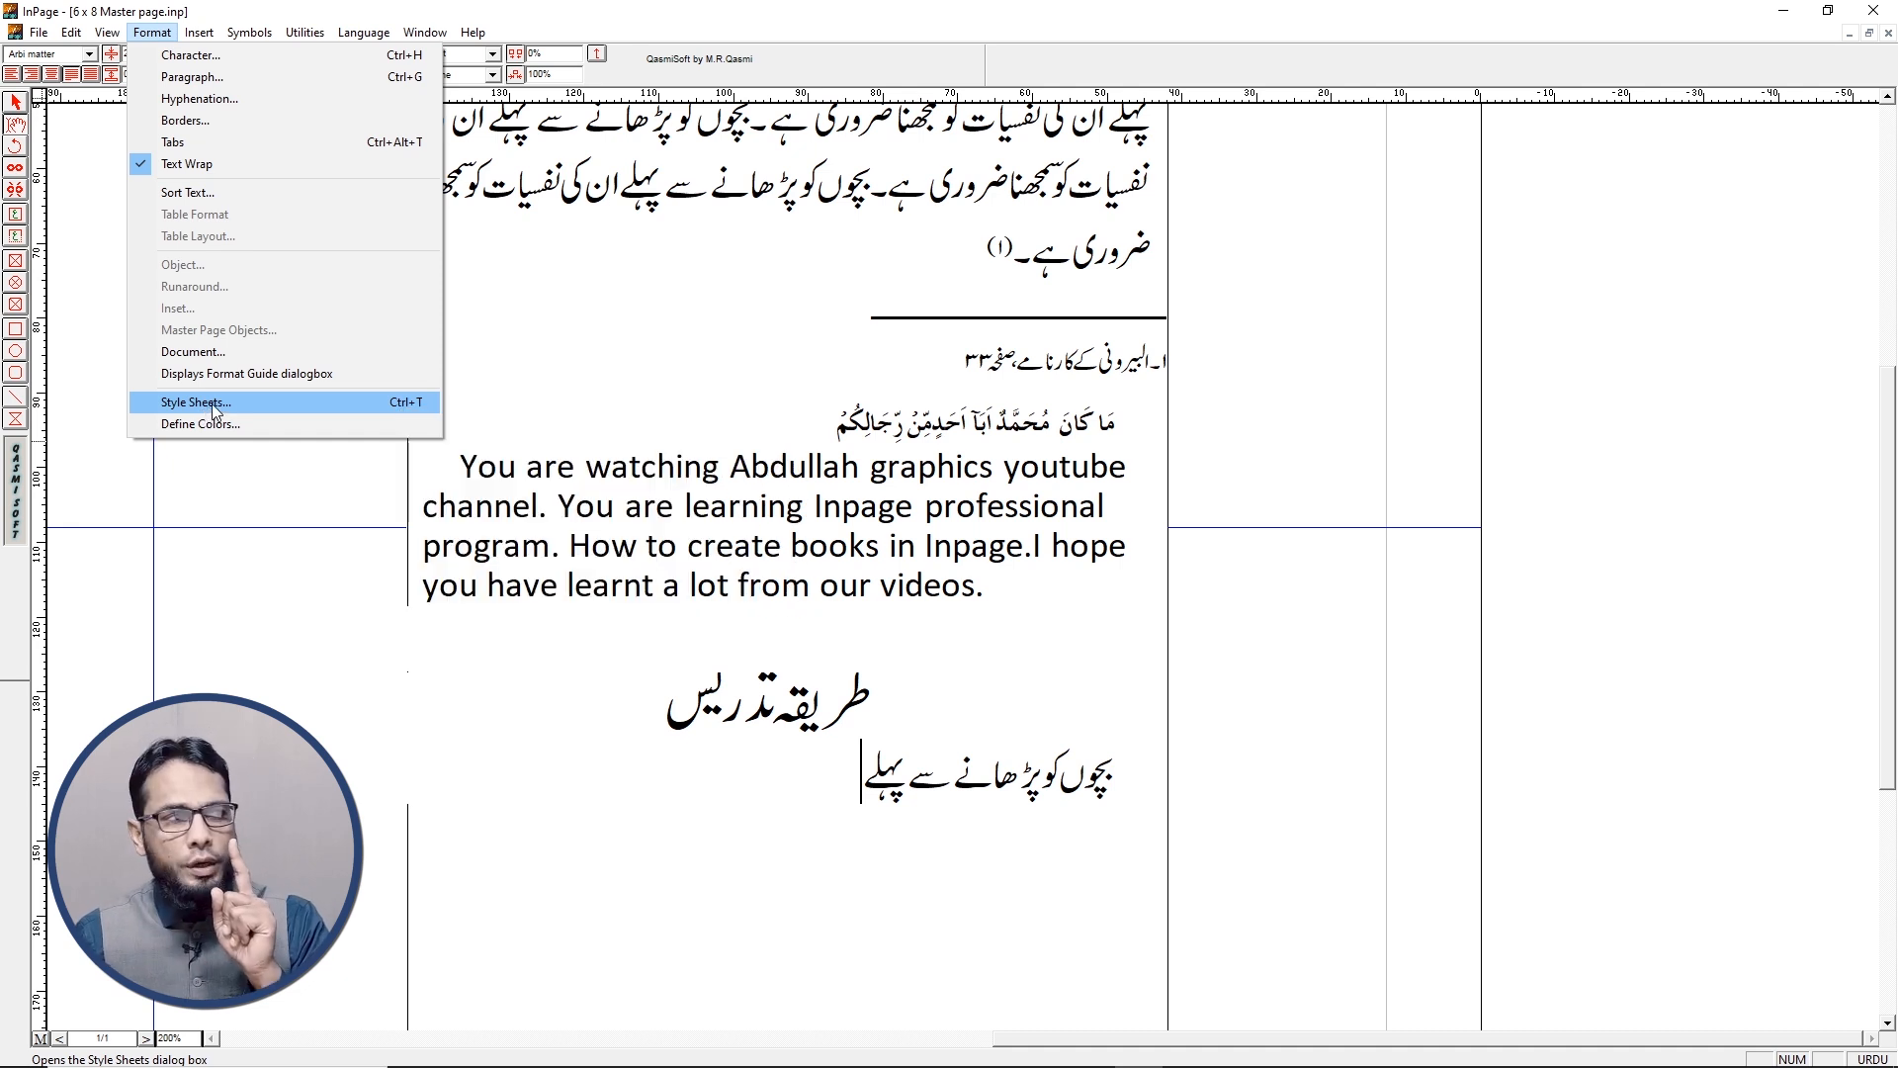
left_click(213, 406)
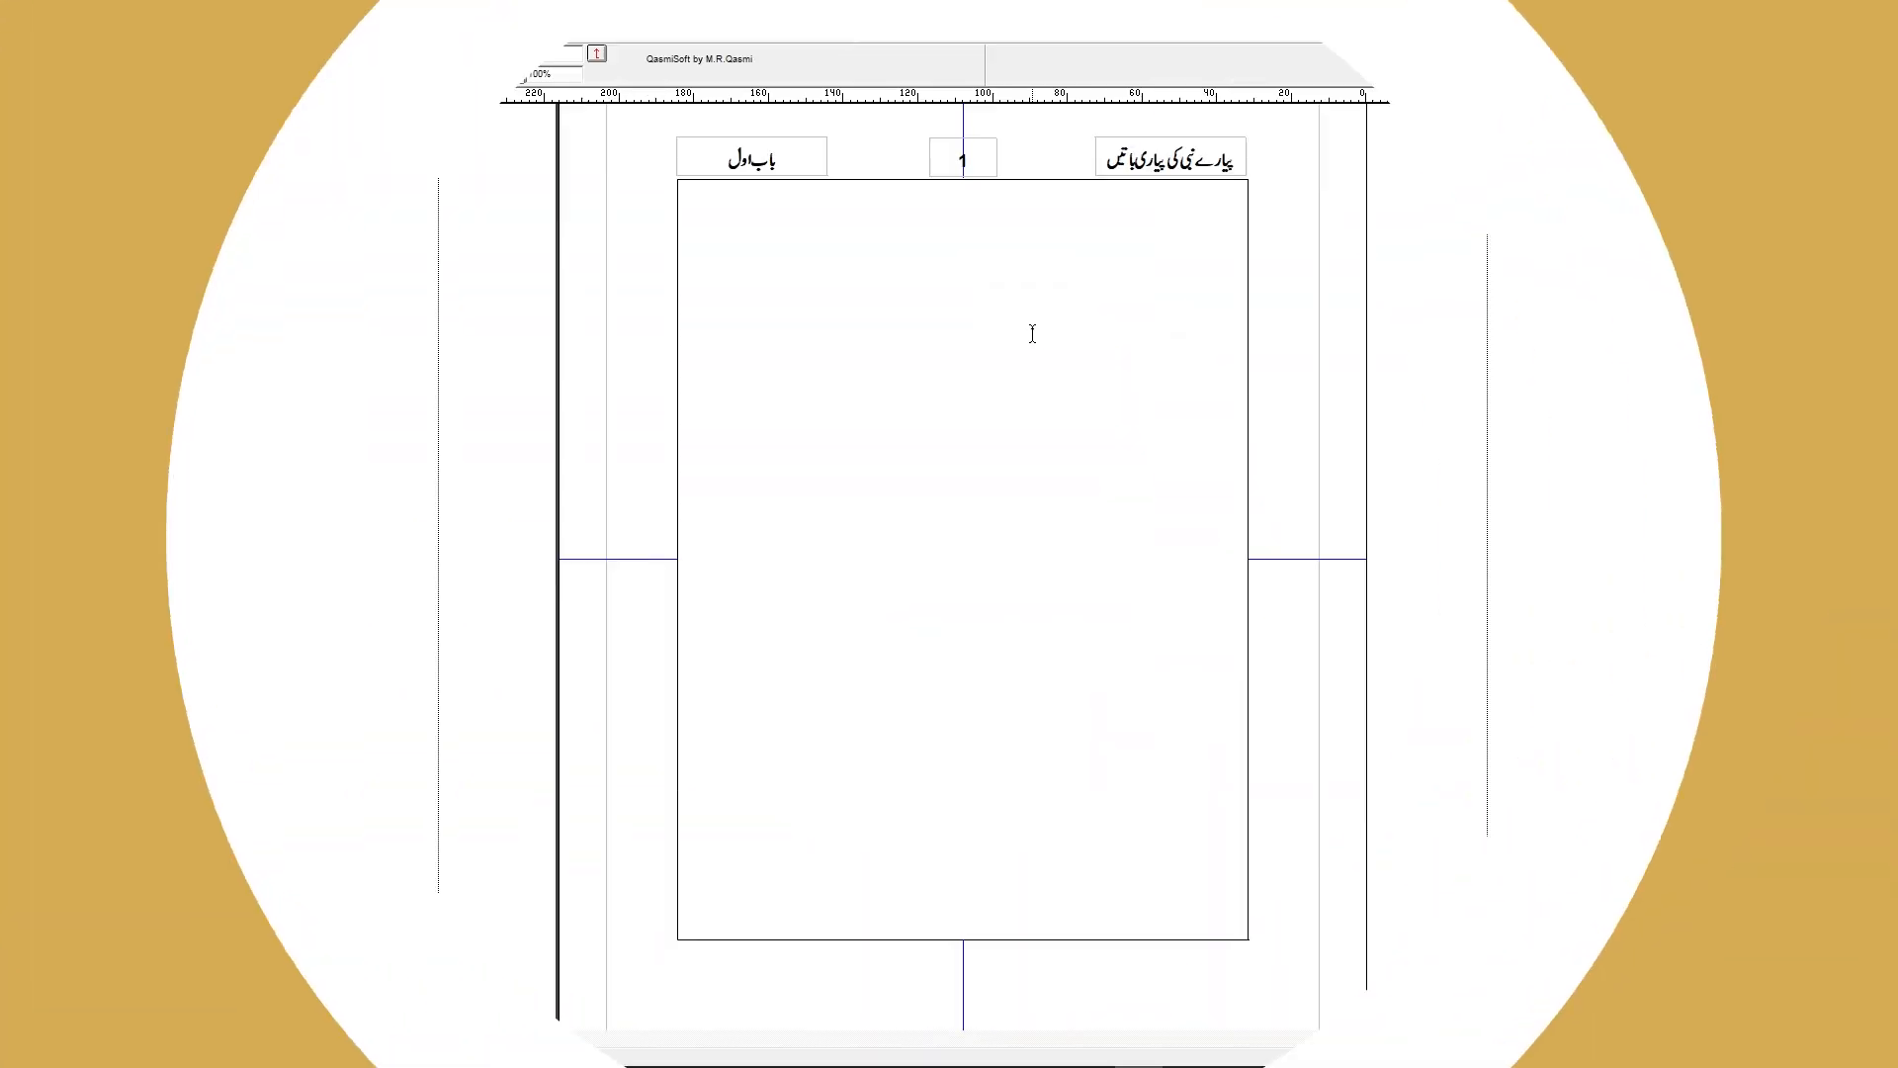
left_click(152, 31)
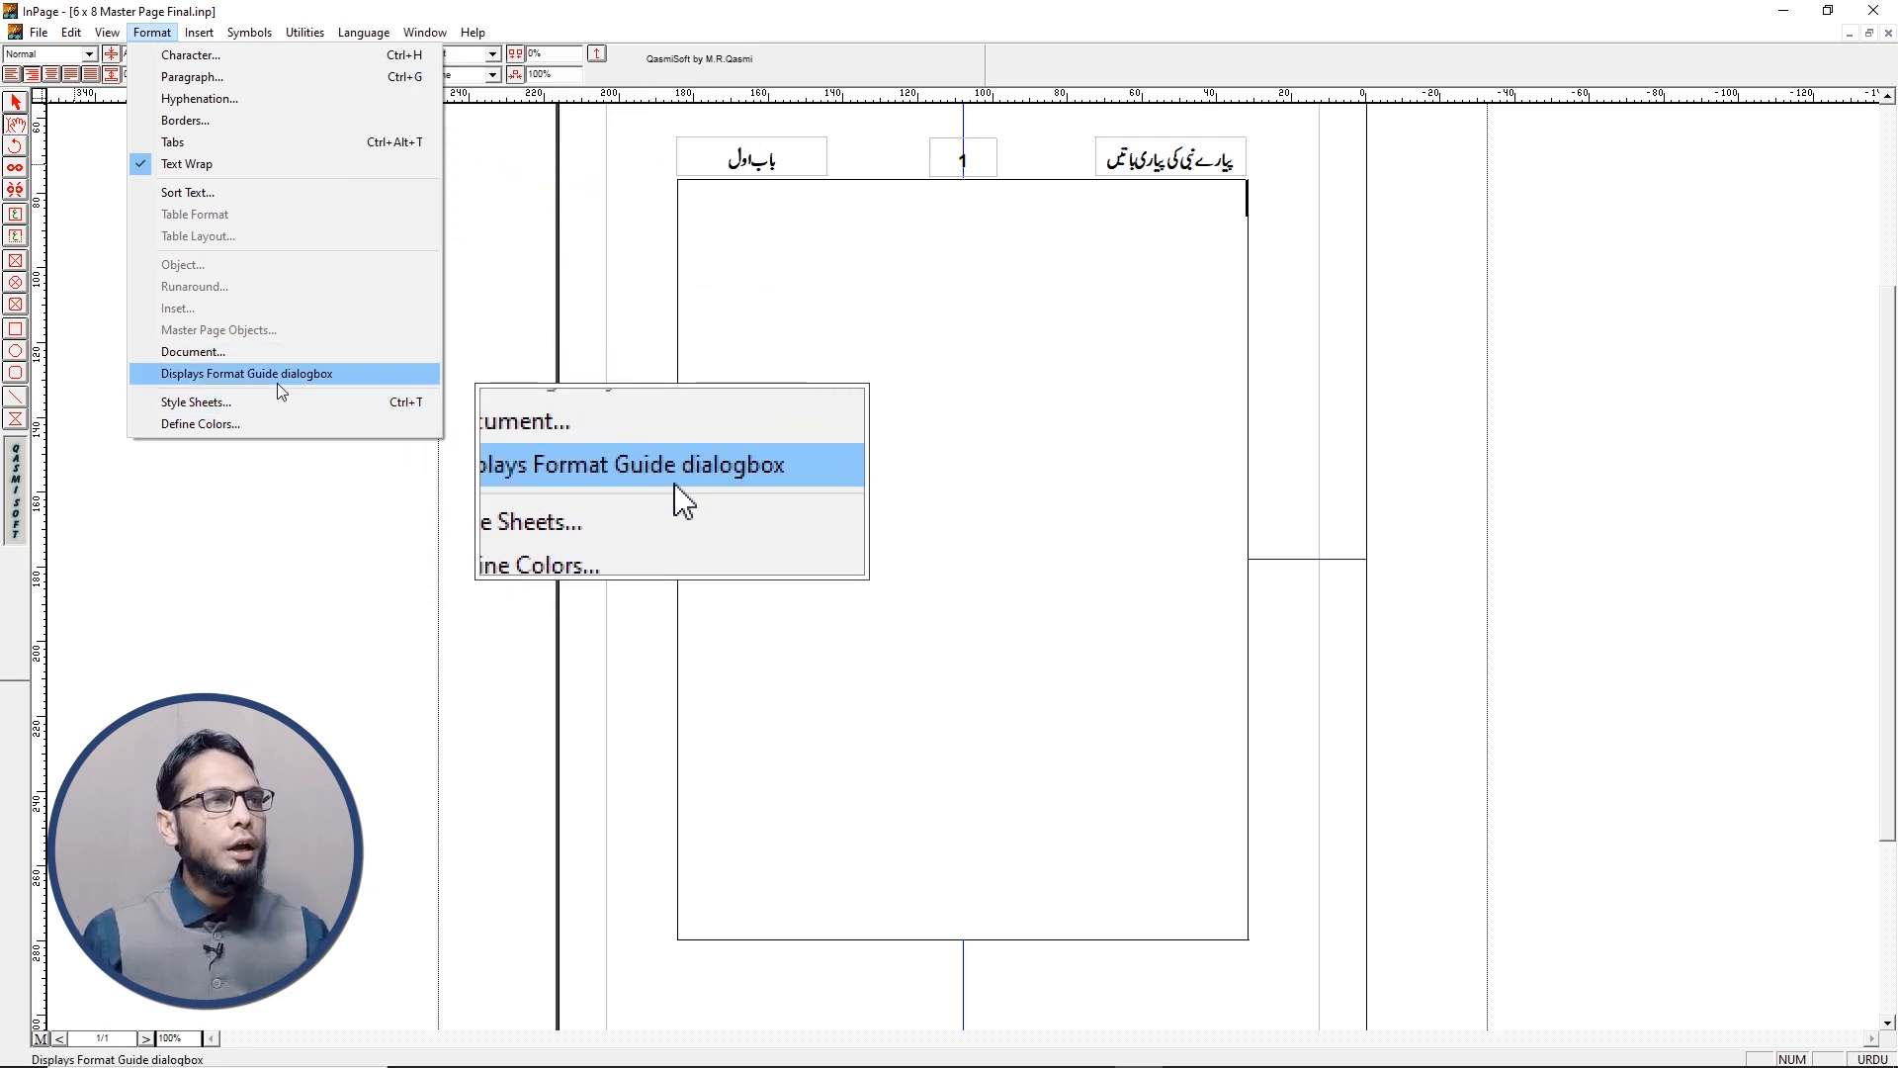
left_click(358, 402)
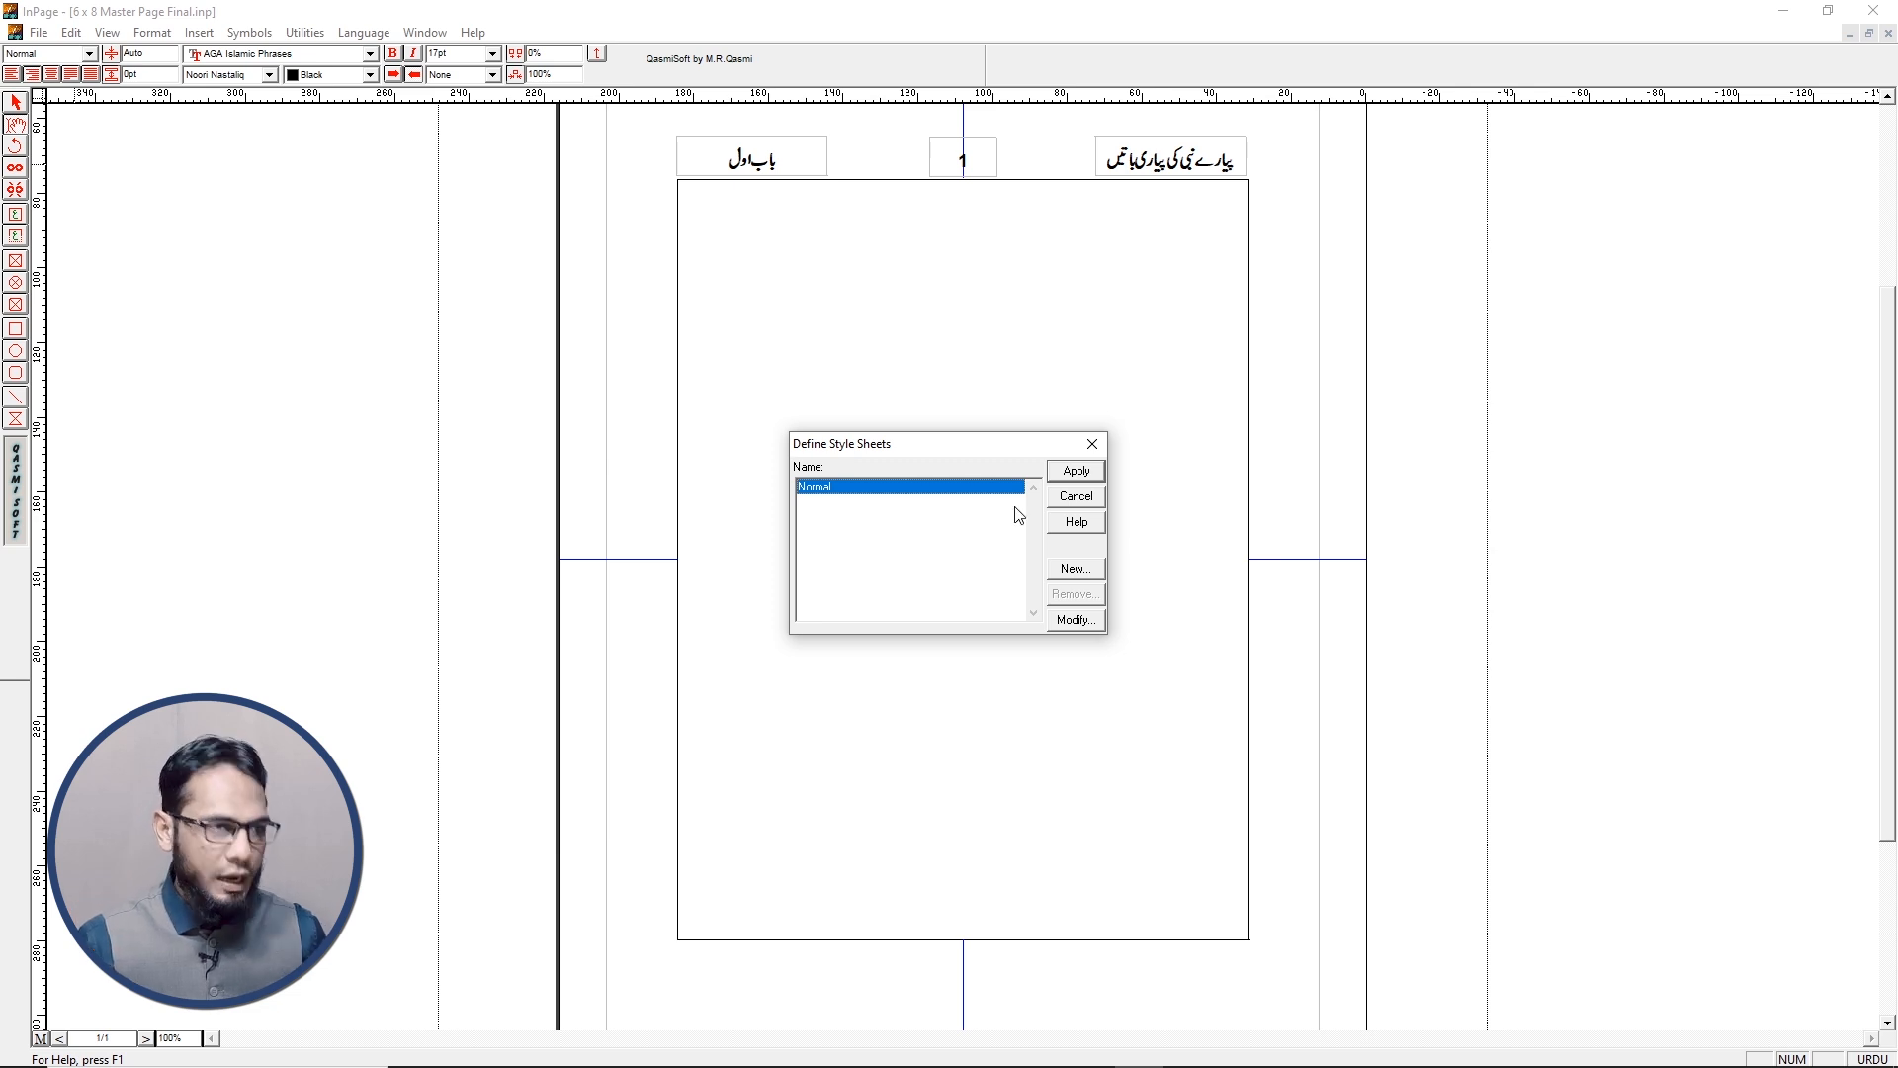
left_click(1086, 579)
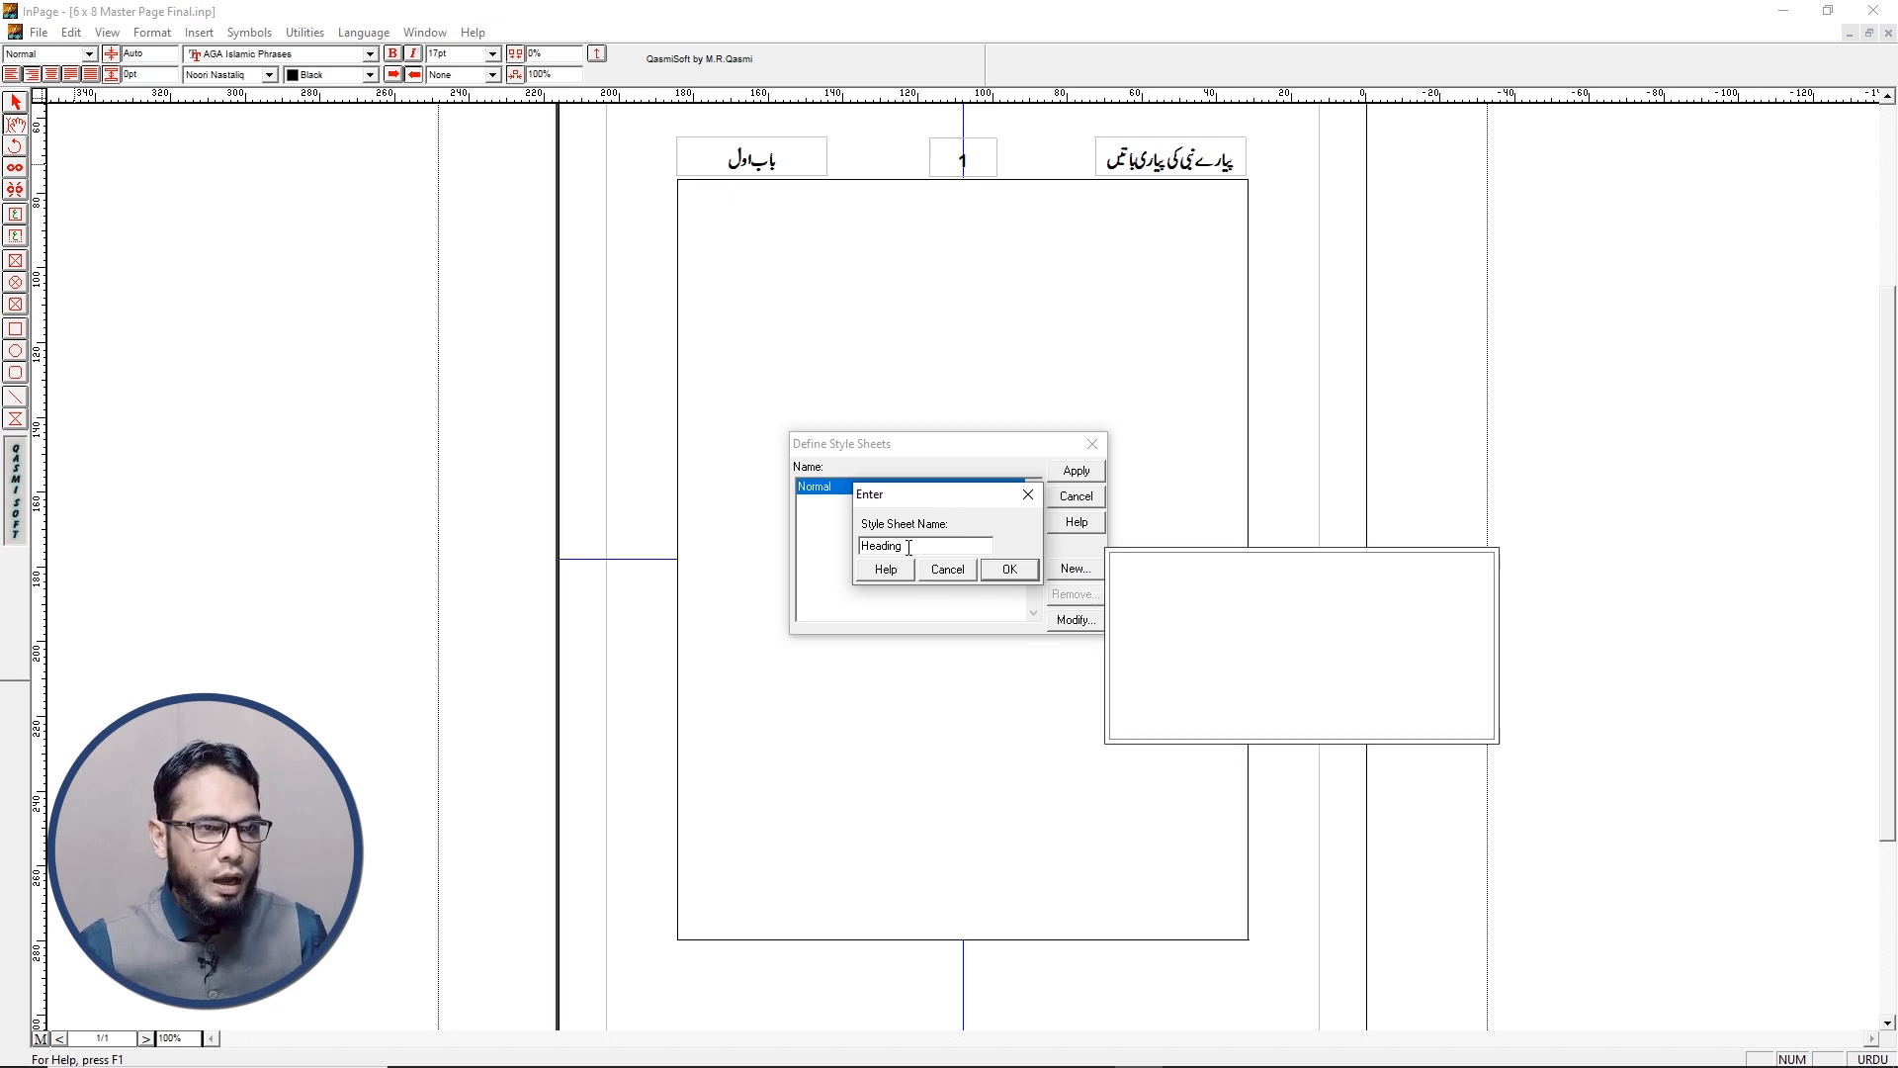
left_click(1008, 570)
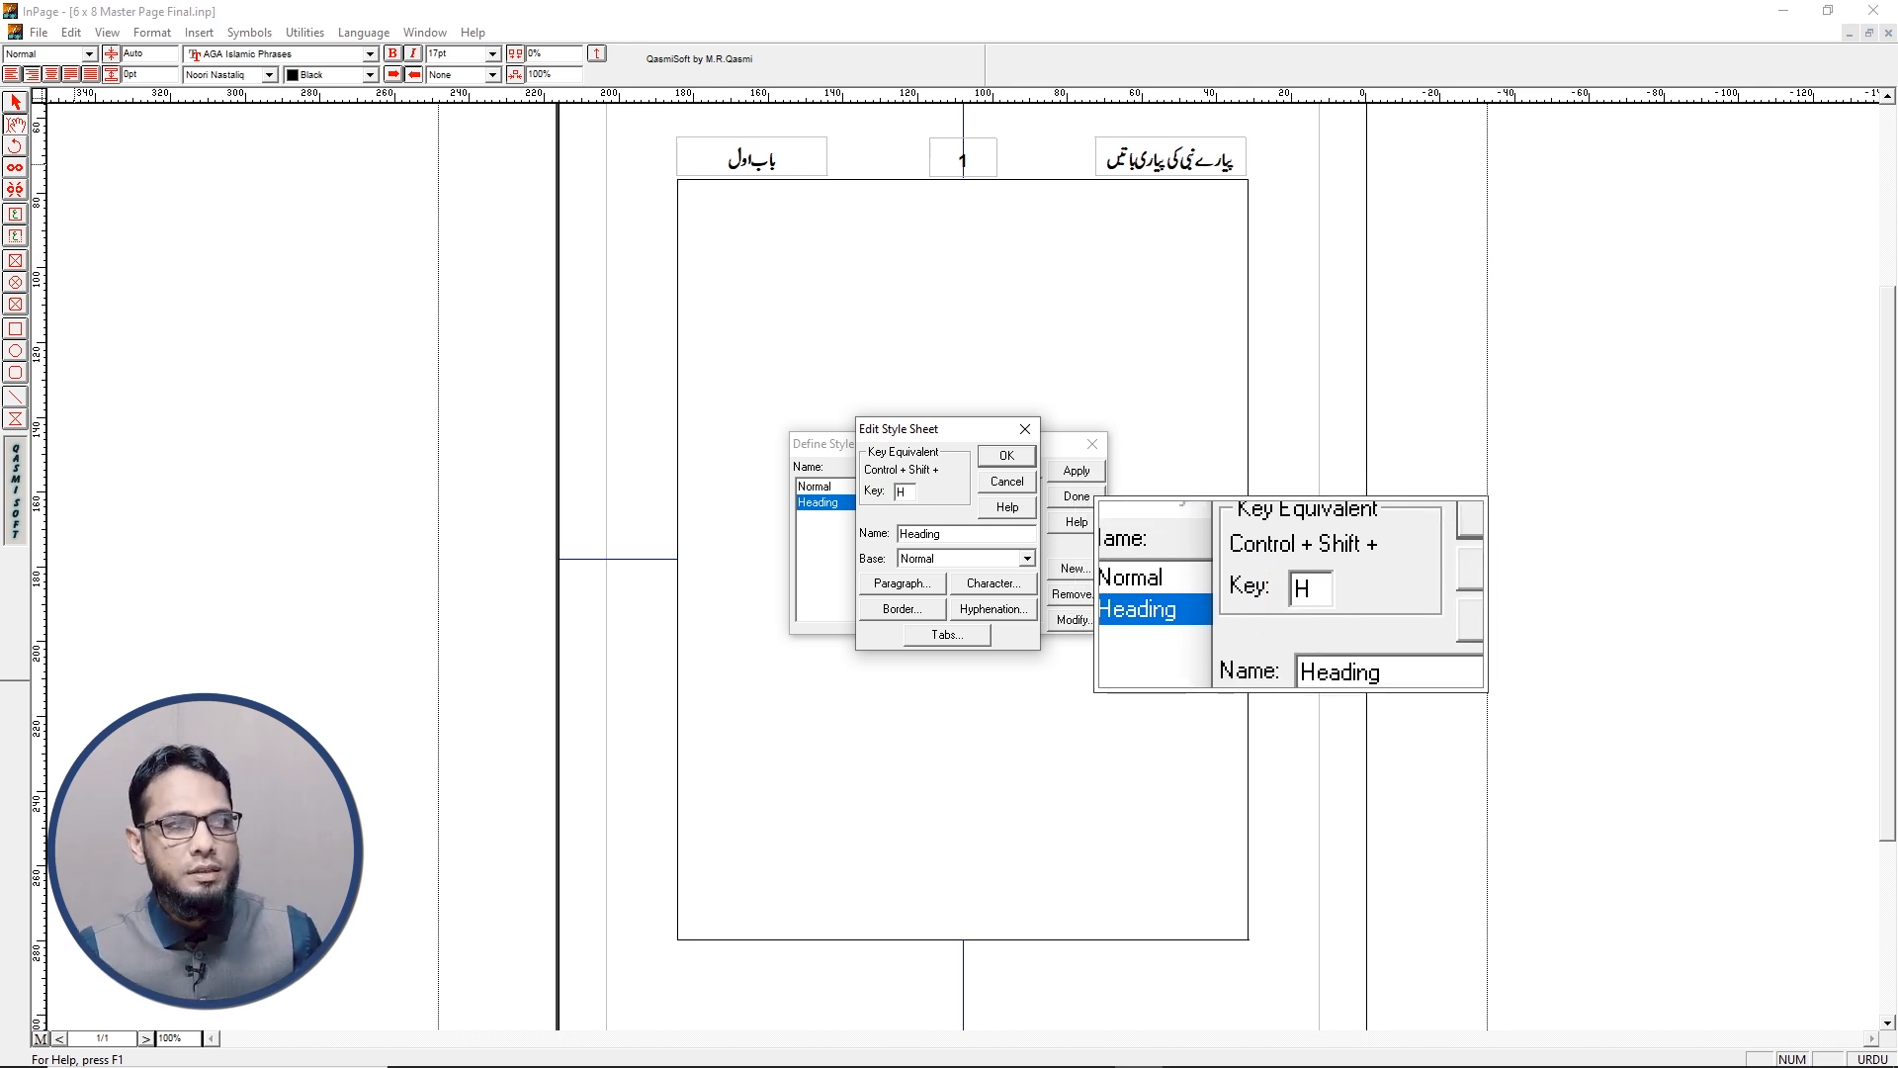
Set the character size of the Heading style sheet to 25 pt
left_click(990, 586)
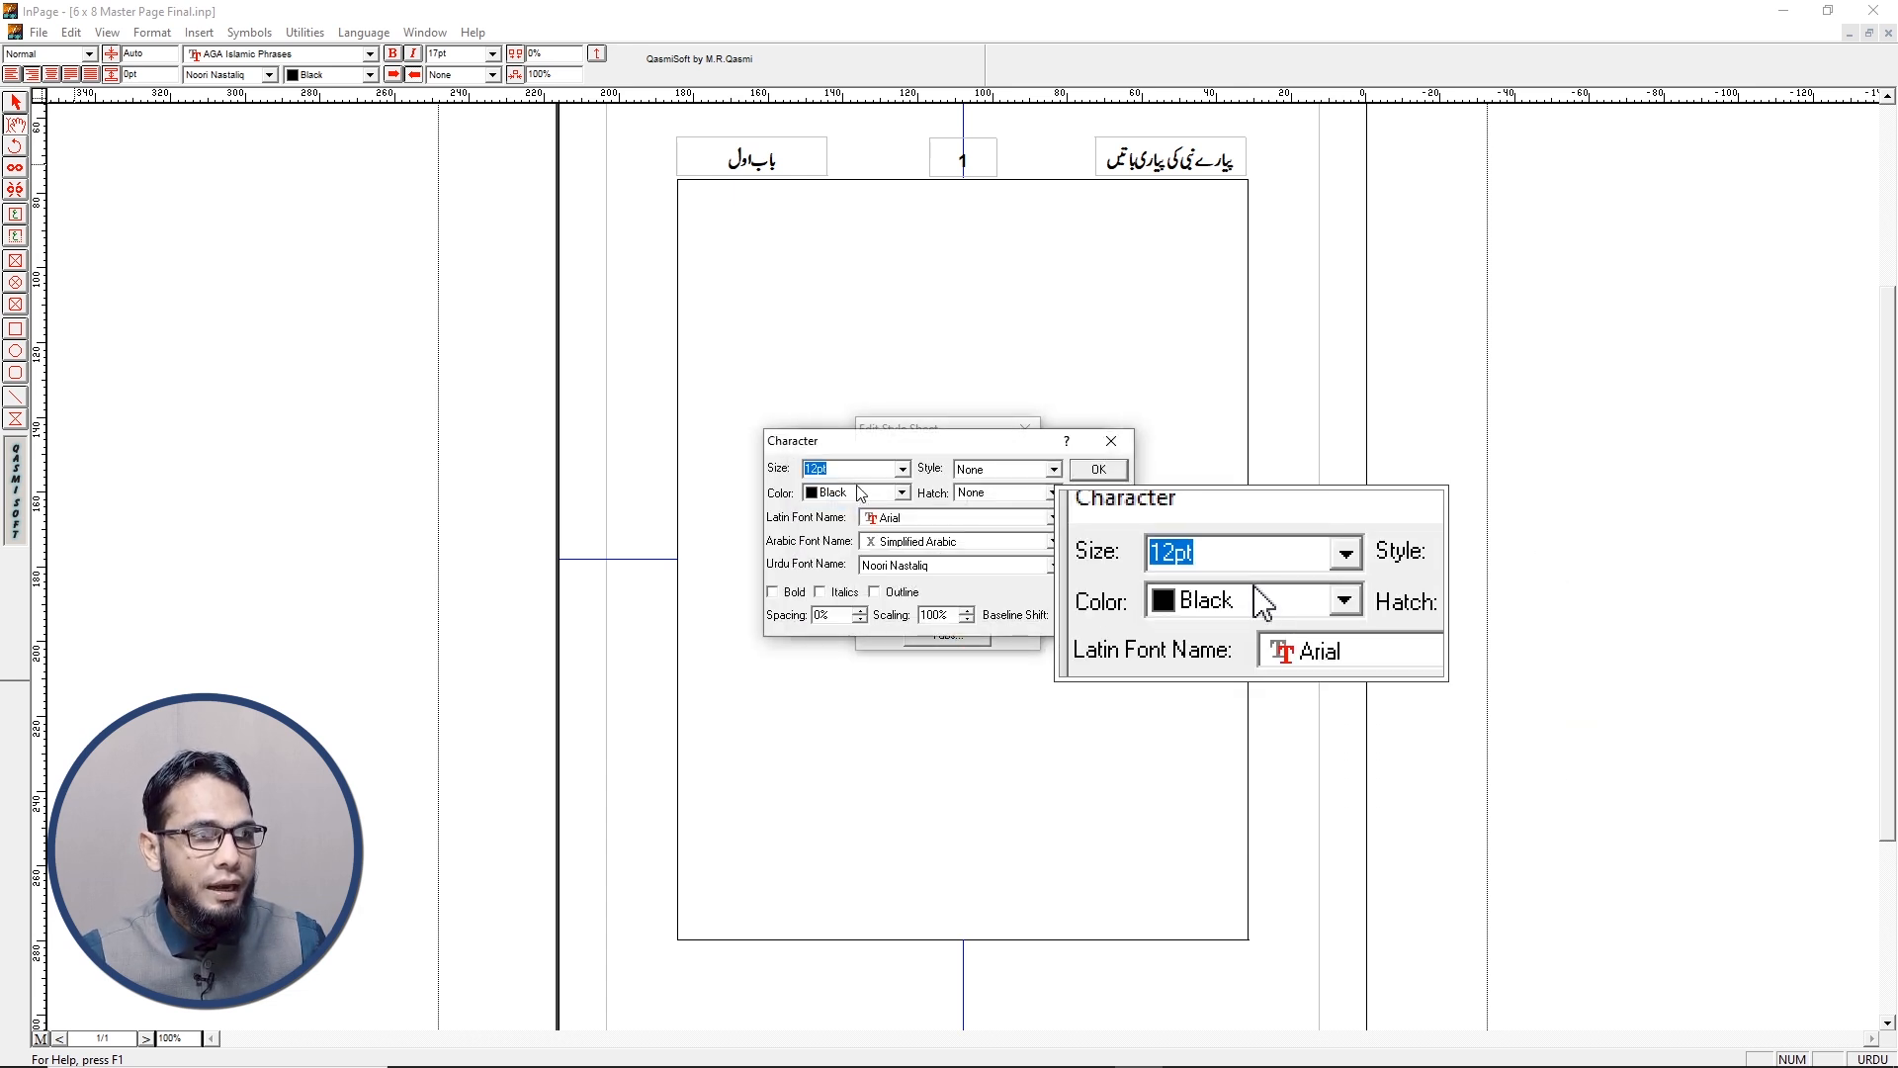
left_click(823, 463)
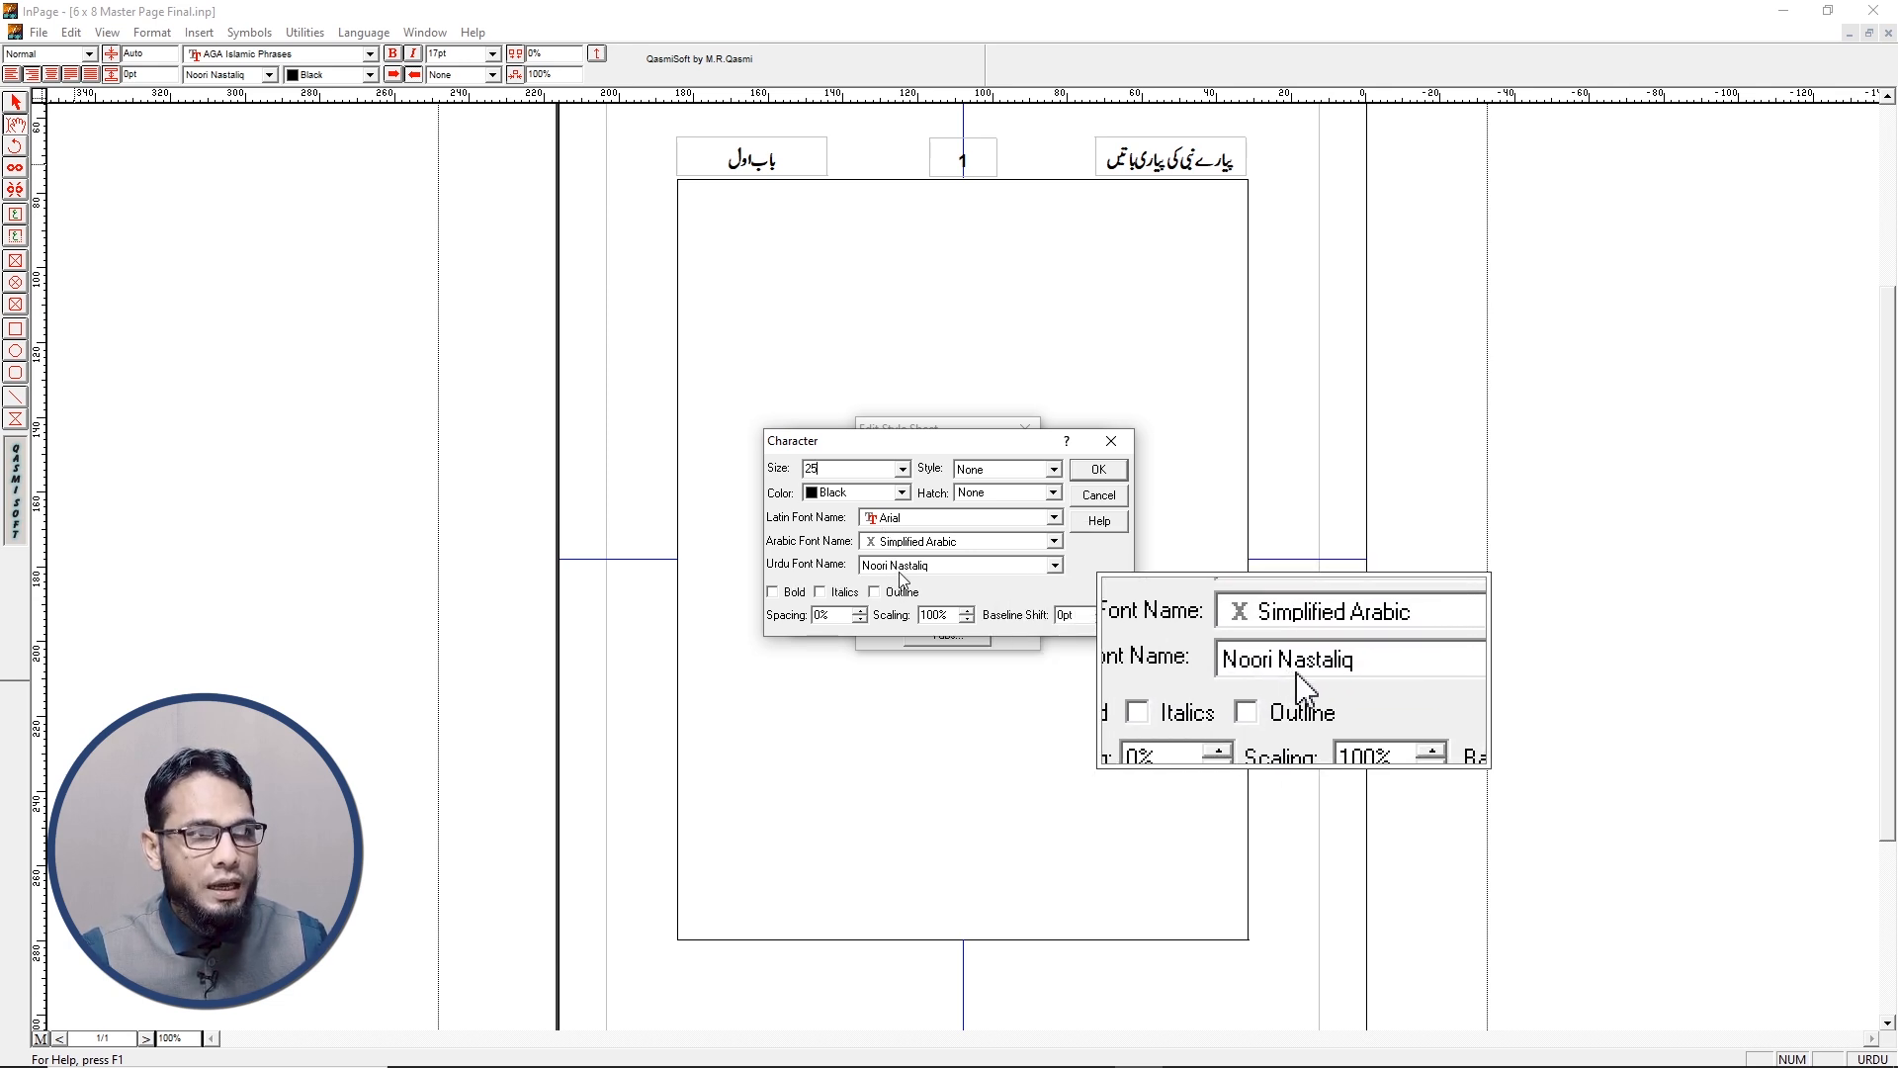
left_click(1098, 469)
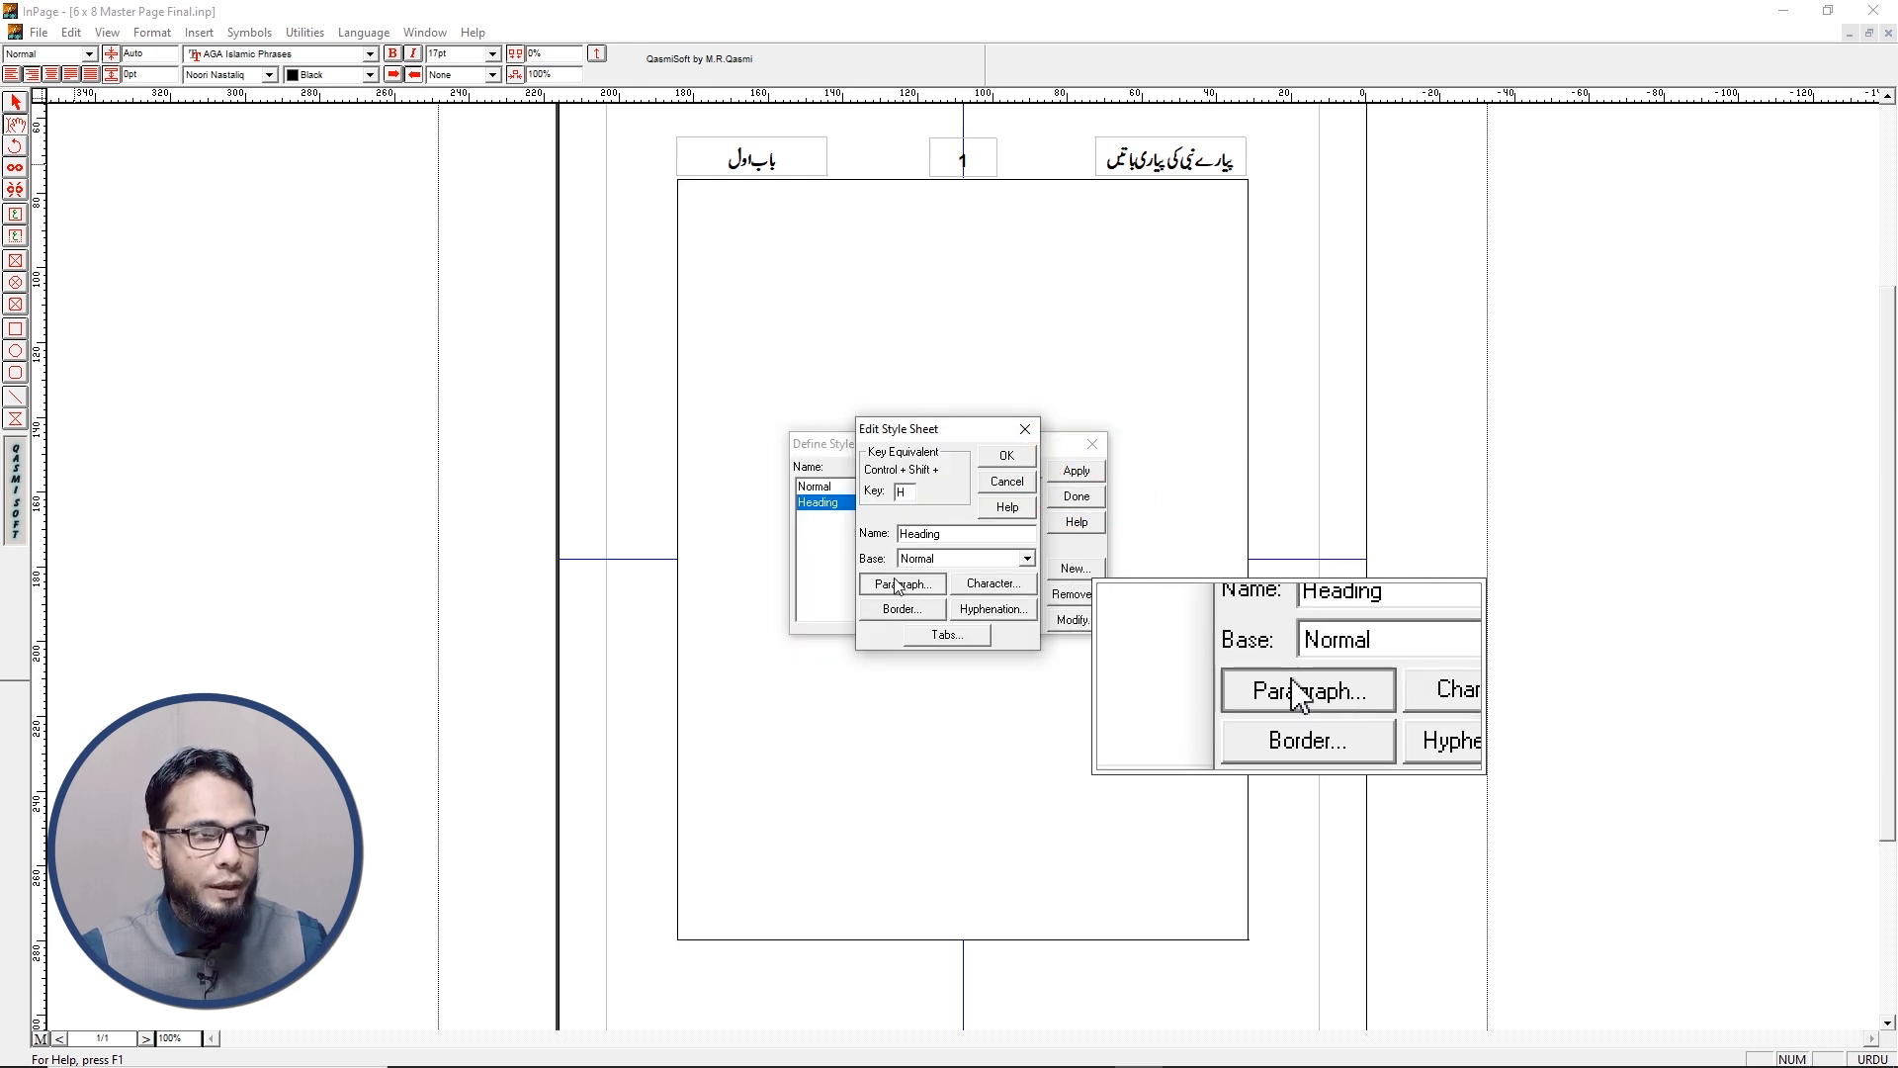
Set the Heading style sheet's paragraph alignment to Centered and its line height to 33 pt
left_click(903, 584)
left_click(862, 442)
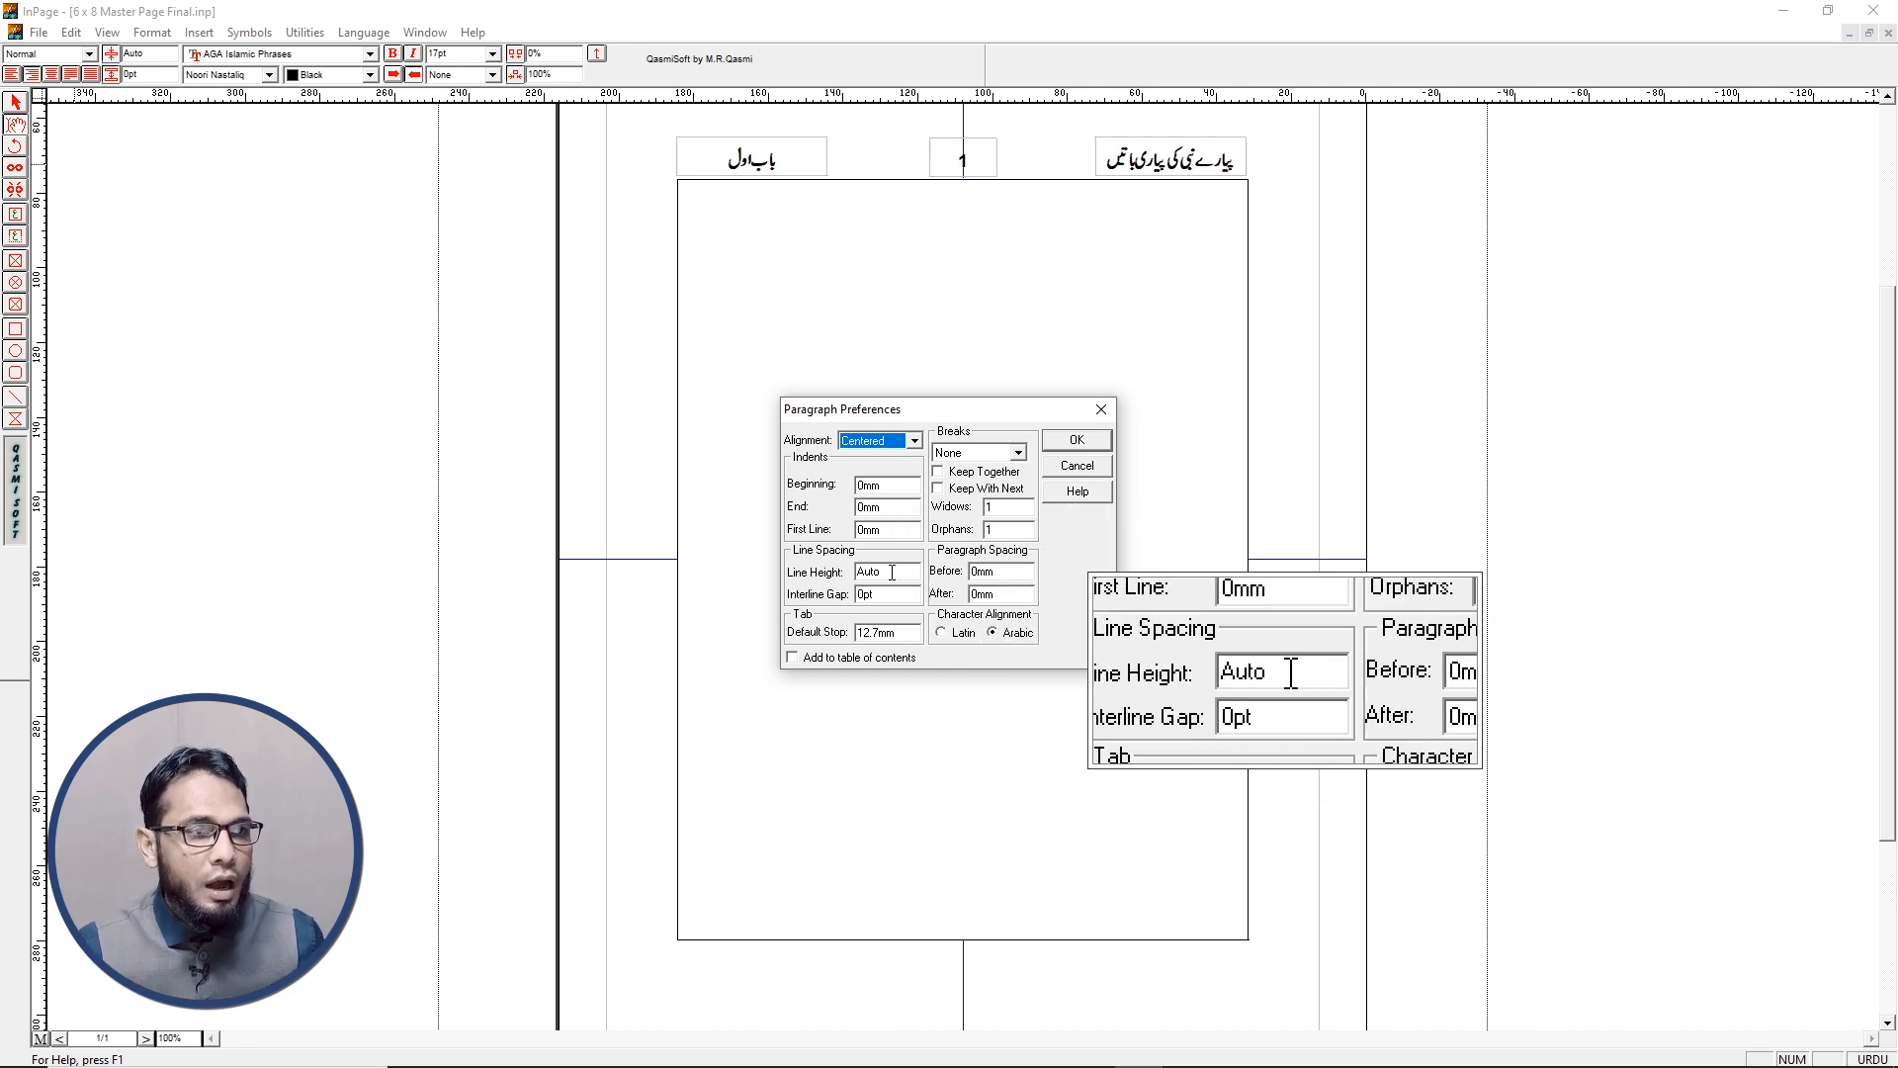
left_click(834, 574)
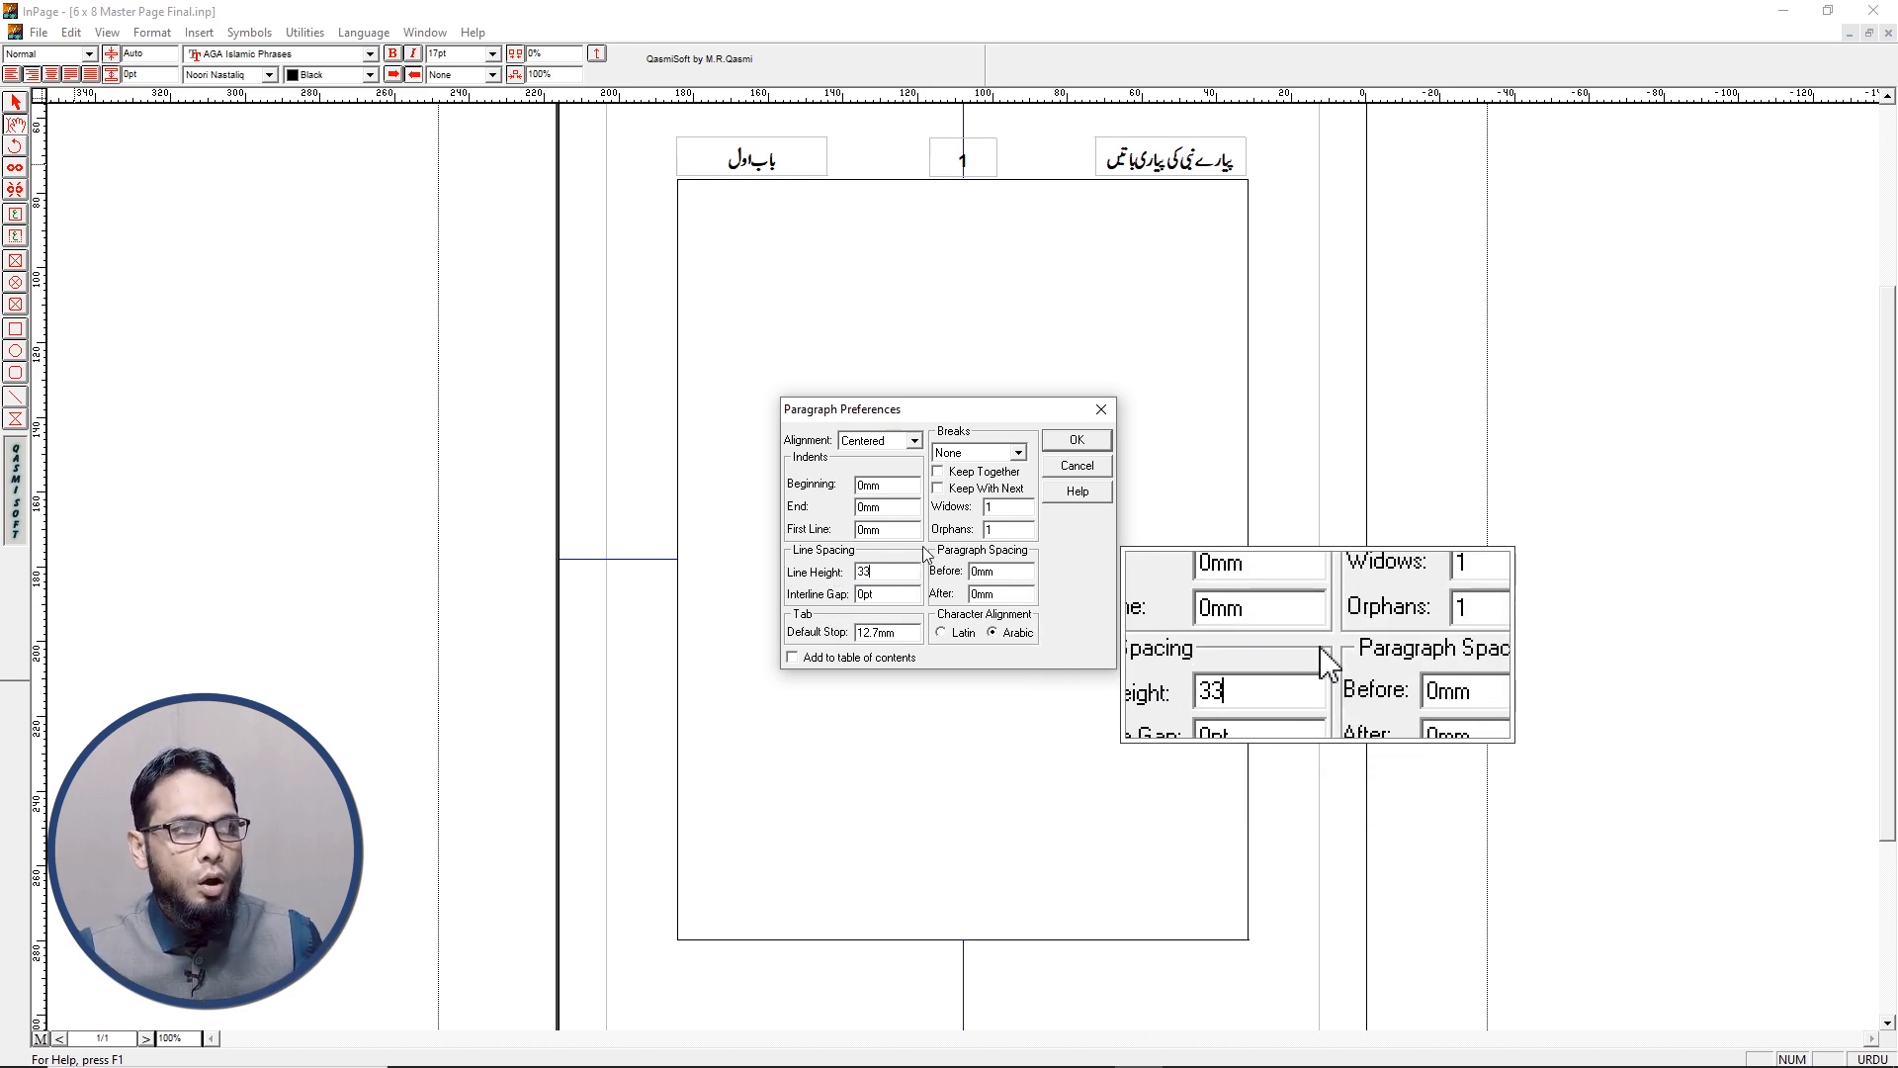
left_click(1077, 441)
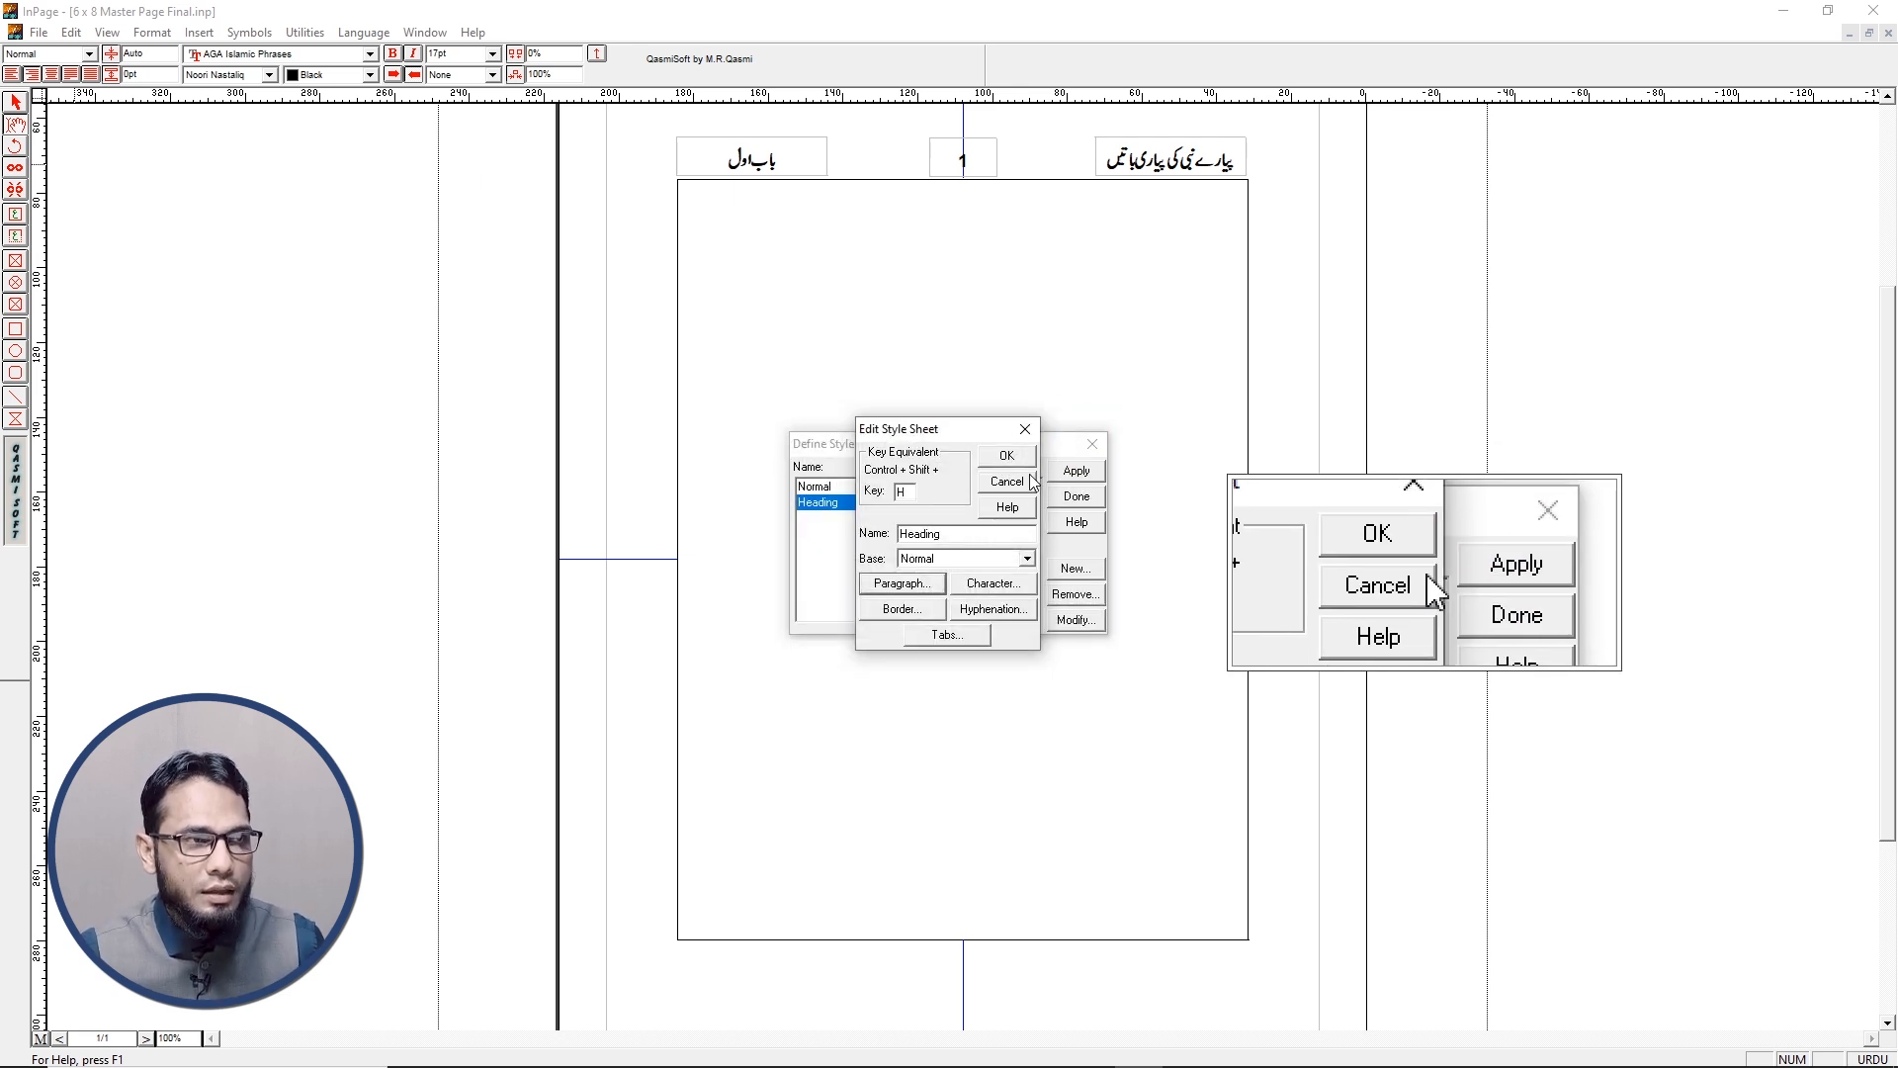
Save the Heading style sheet and use it at 25 pt for the first line of the empty text frame
left_click(1007, 454)
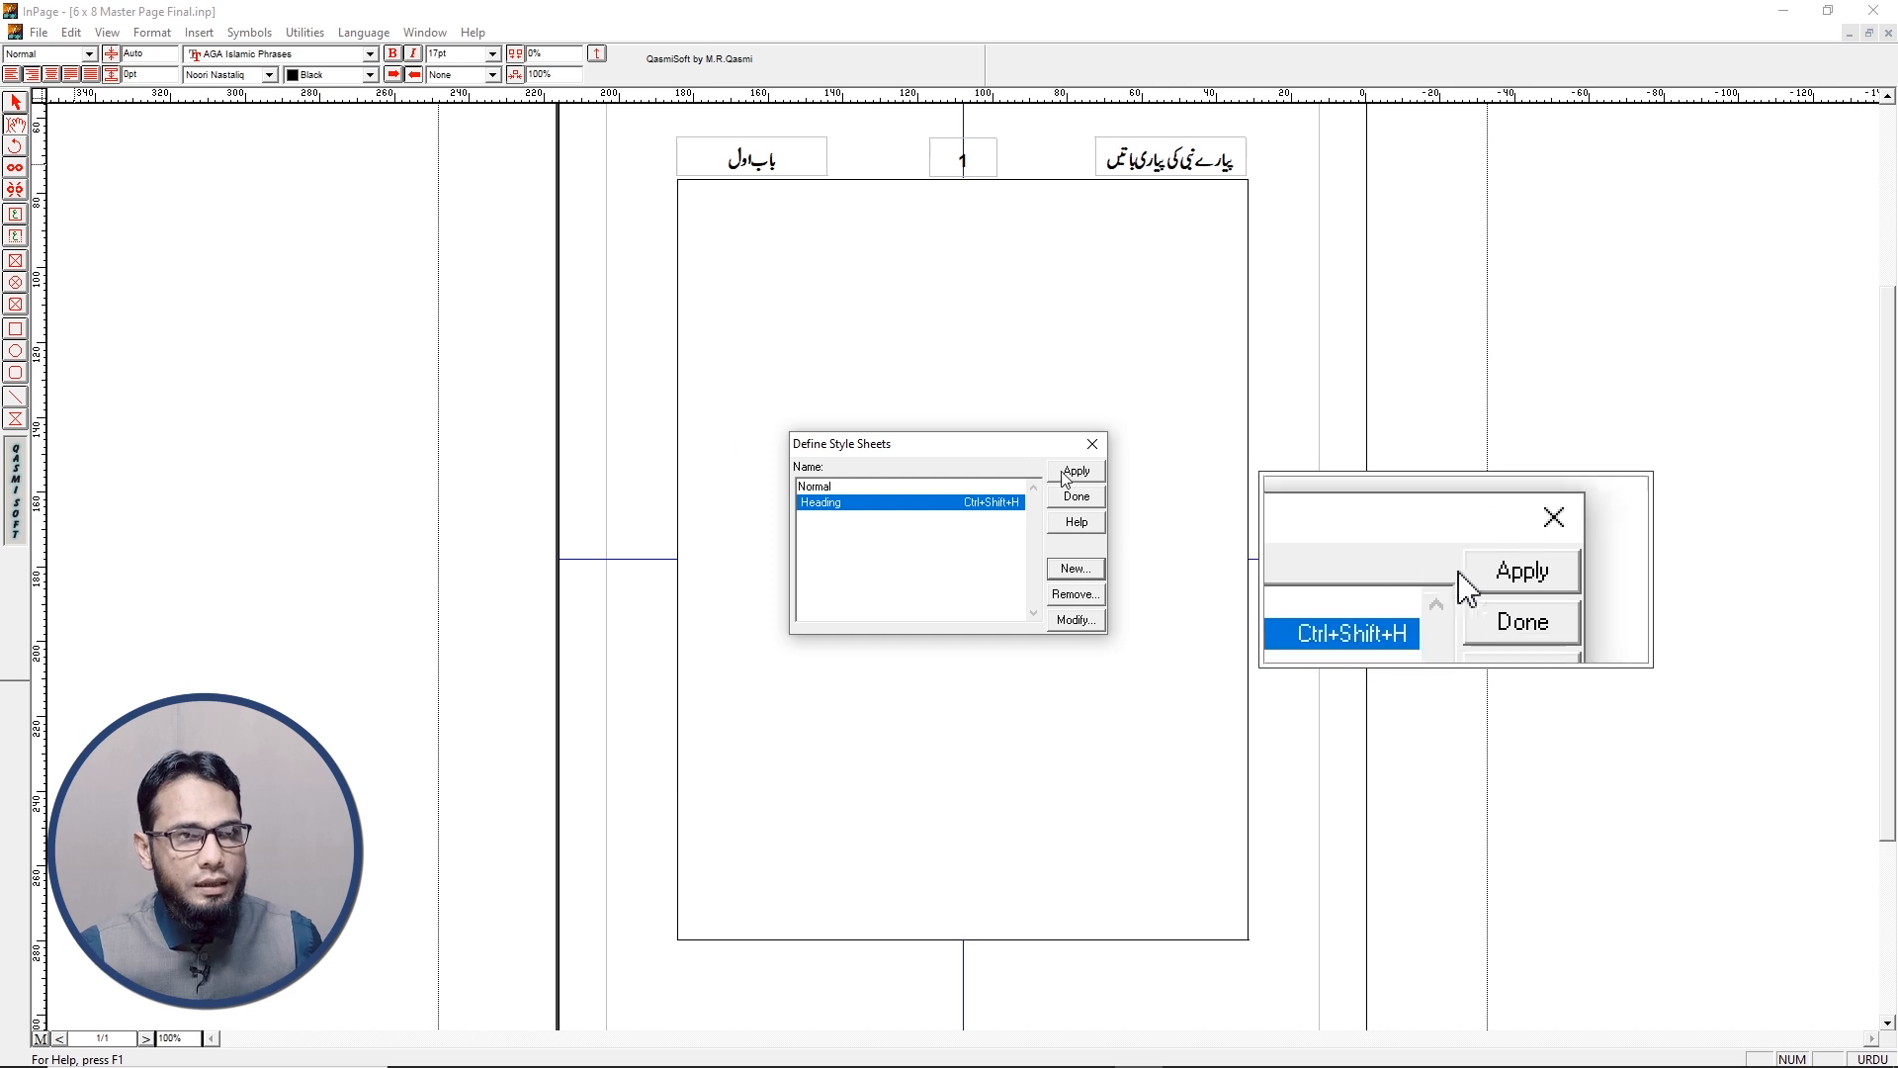
left_click(1077, 493)
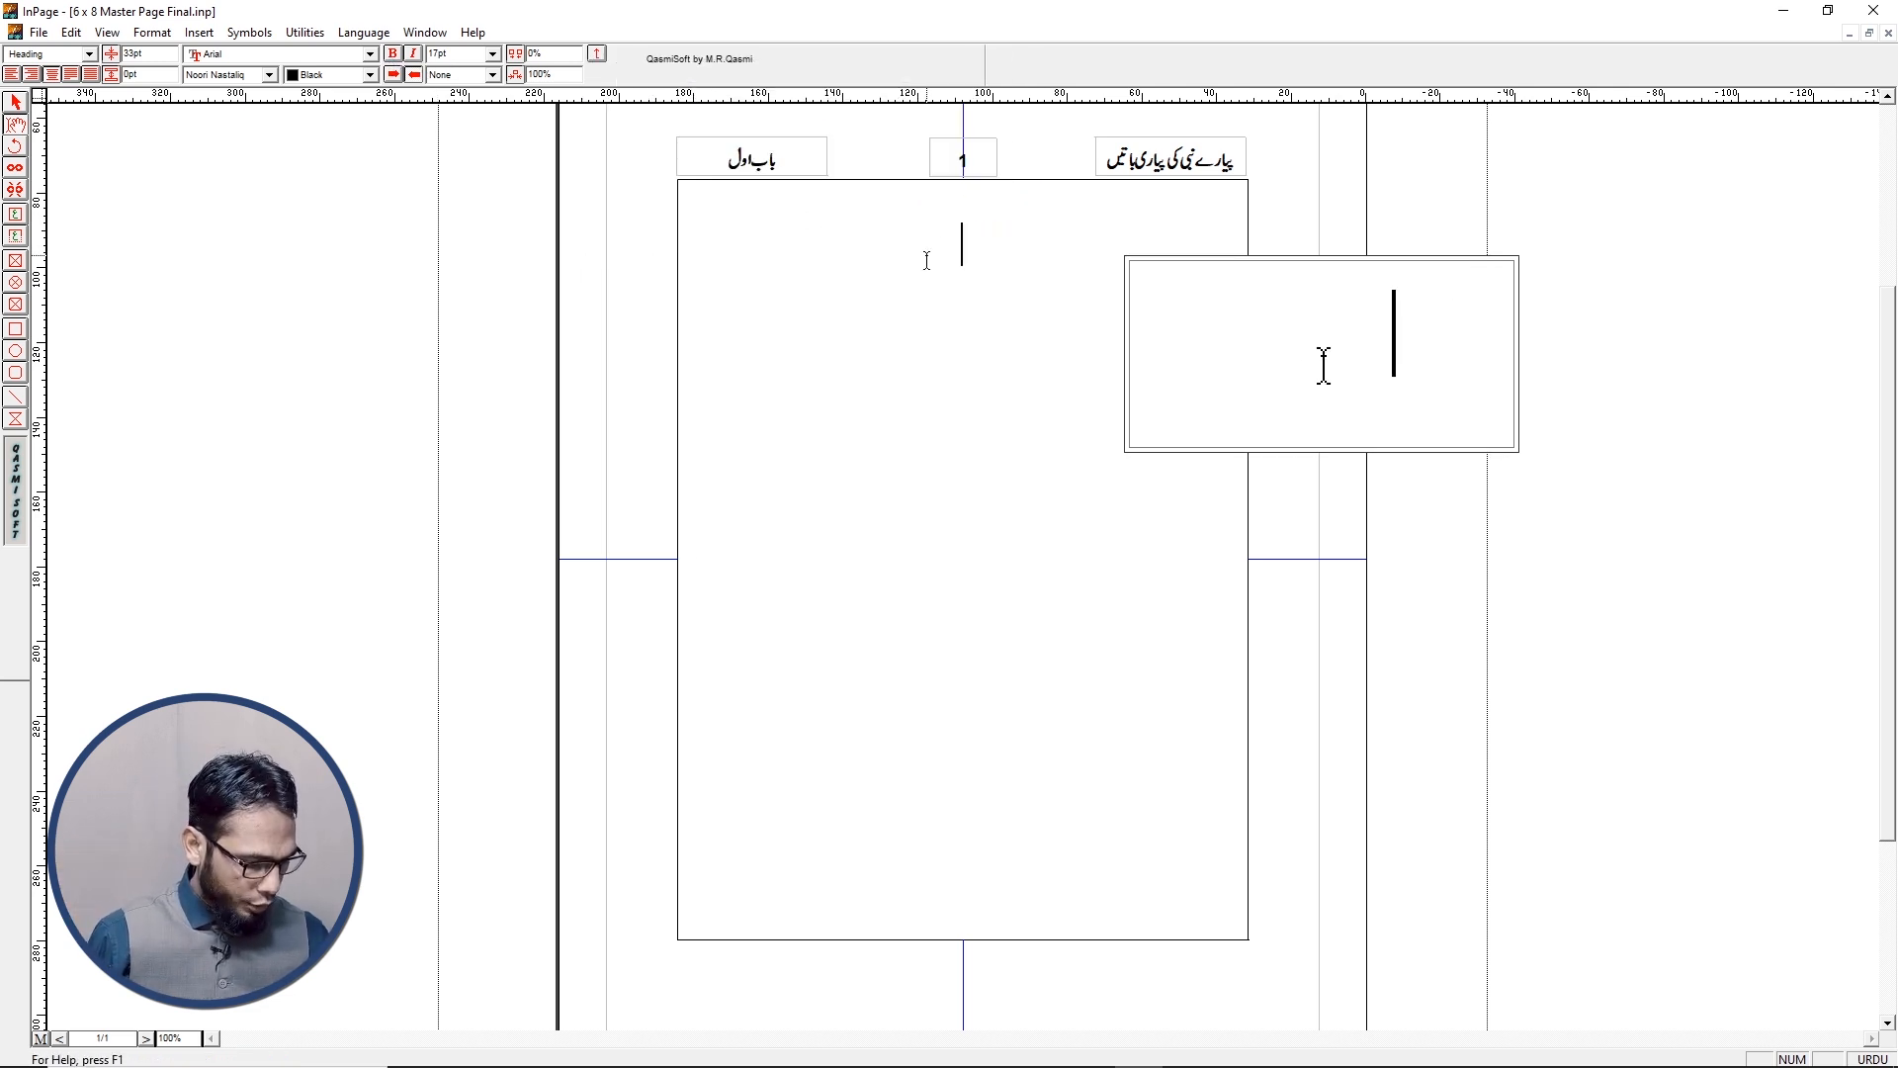
key("ctrl+]")
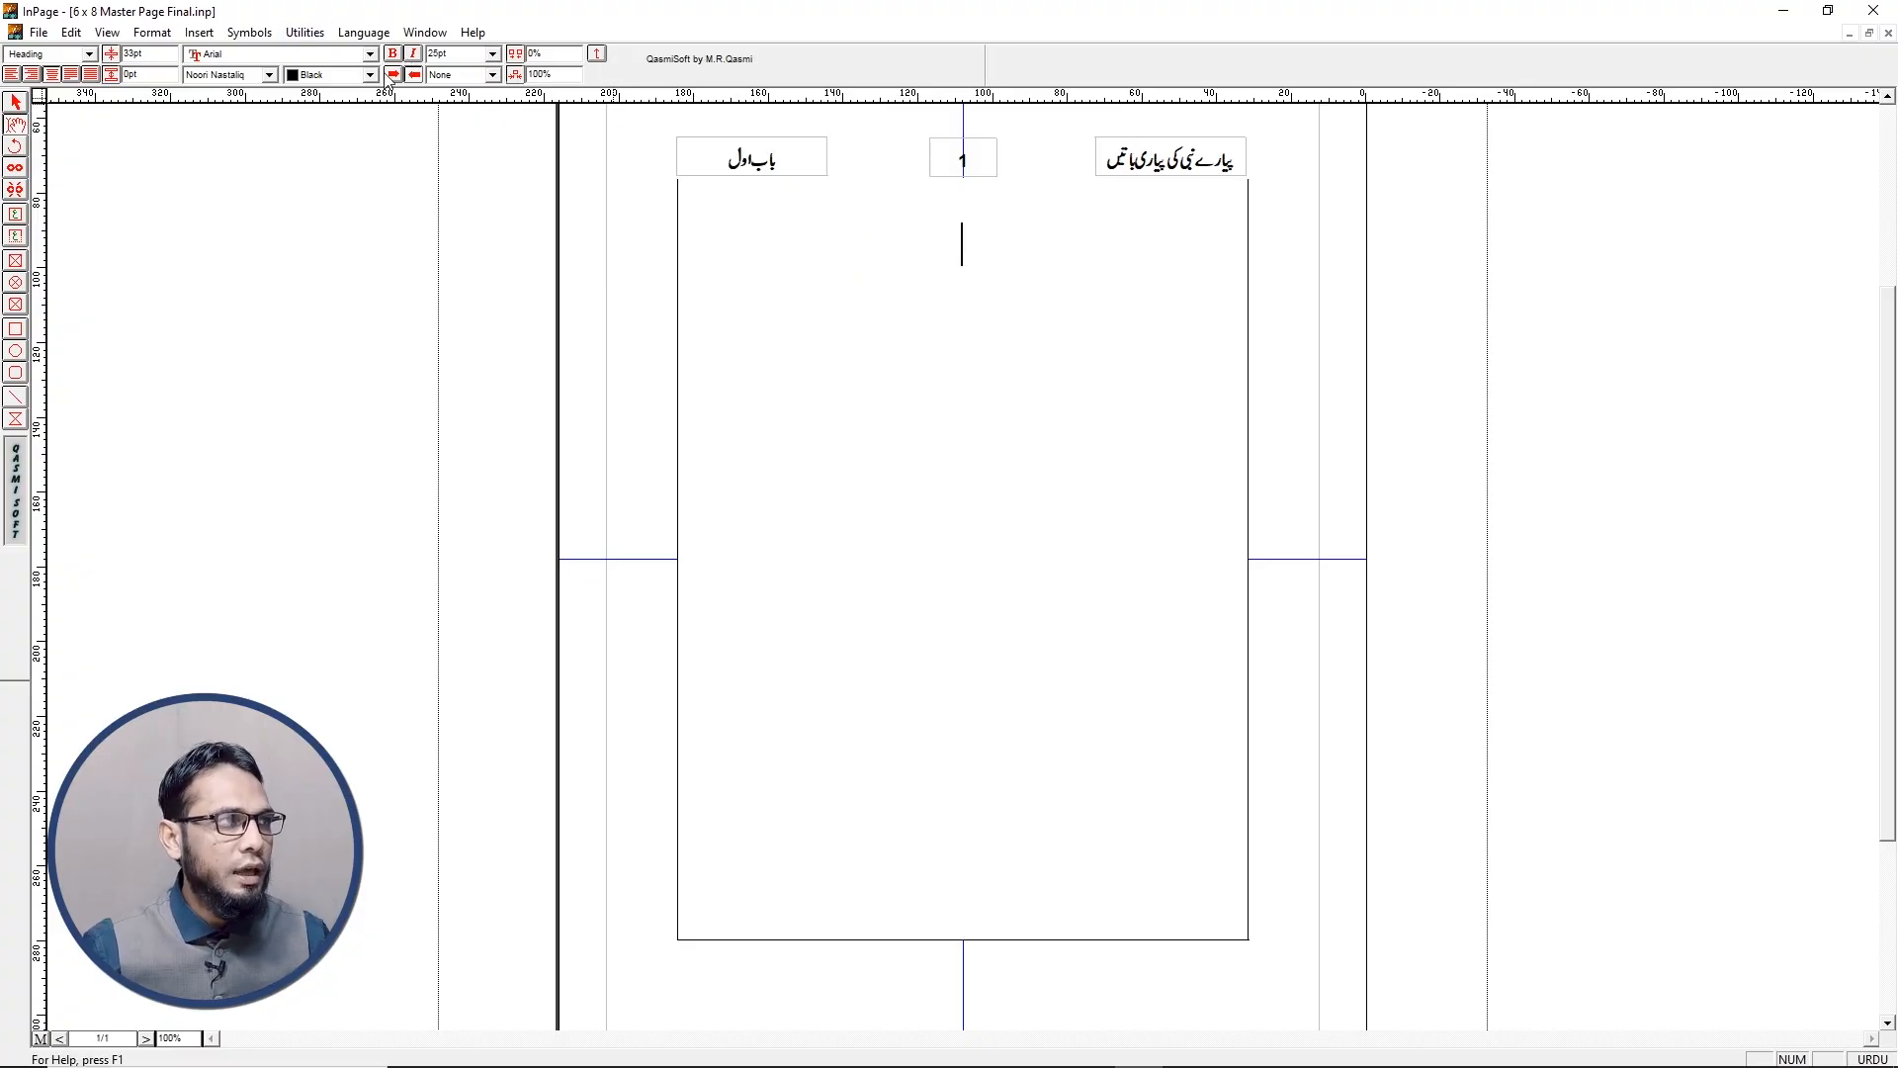
Modify the Heading style sheet to use bold characters, and enter the heading طریقہ تدریس in the text frame
left_click(152, 31)
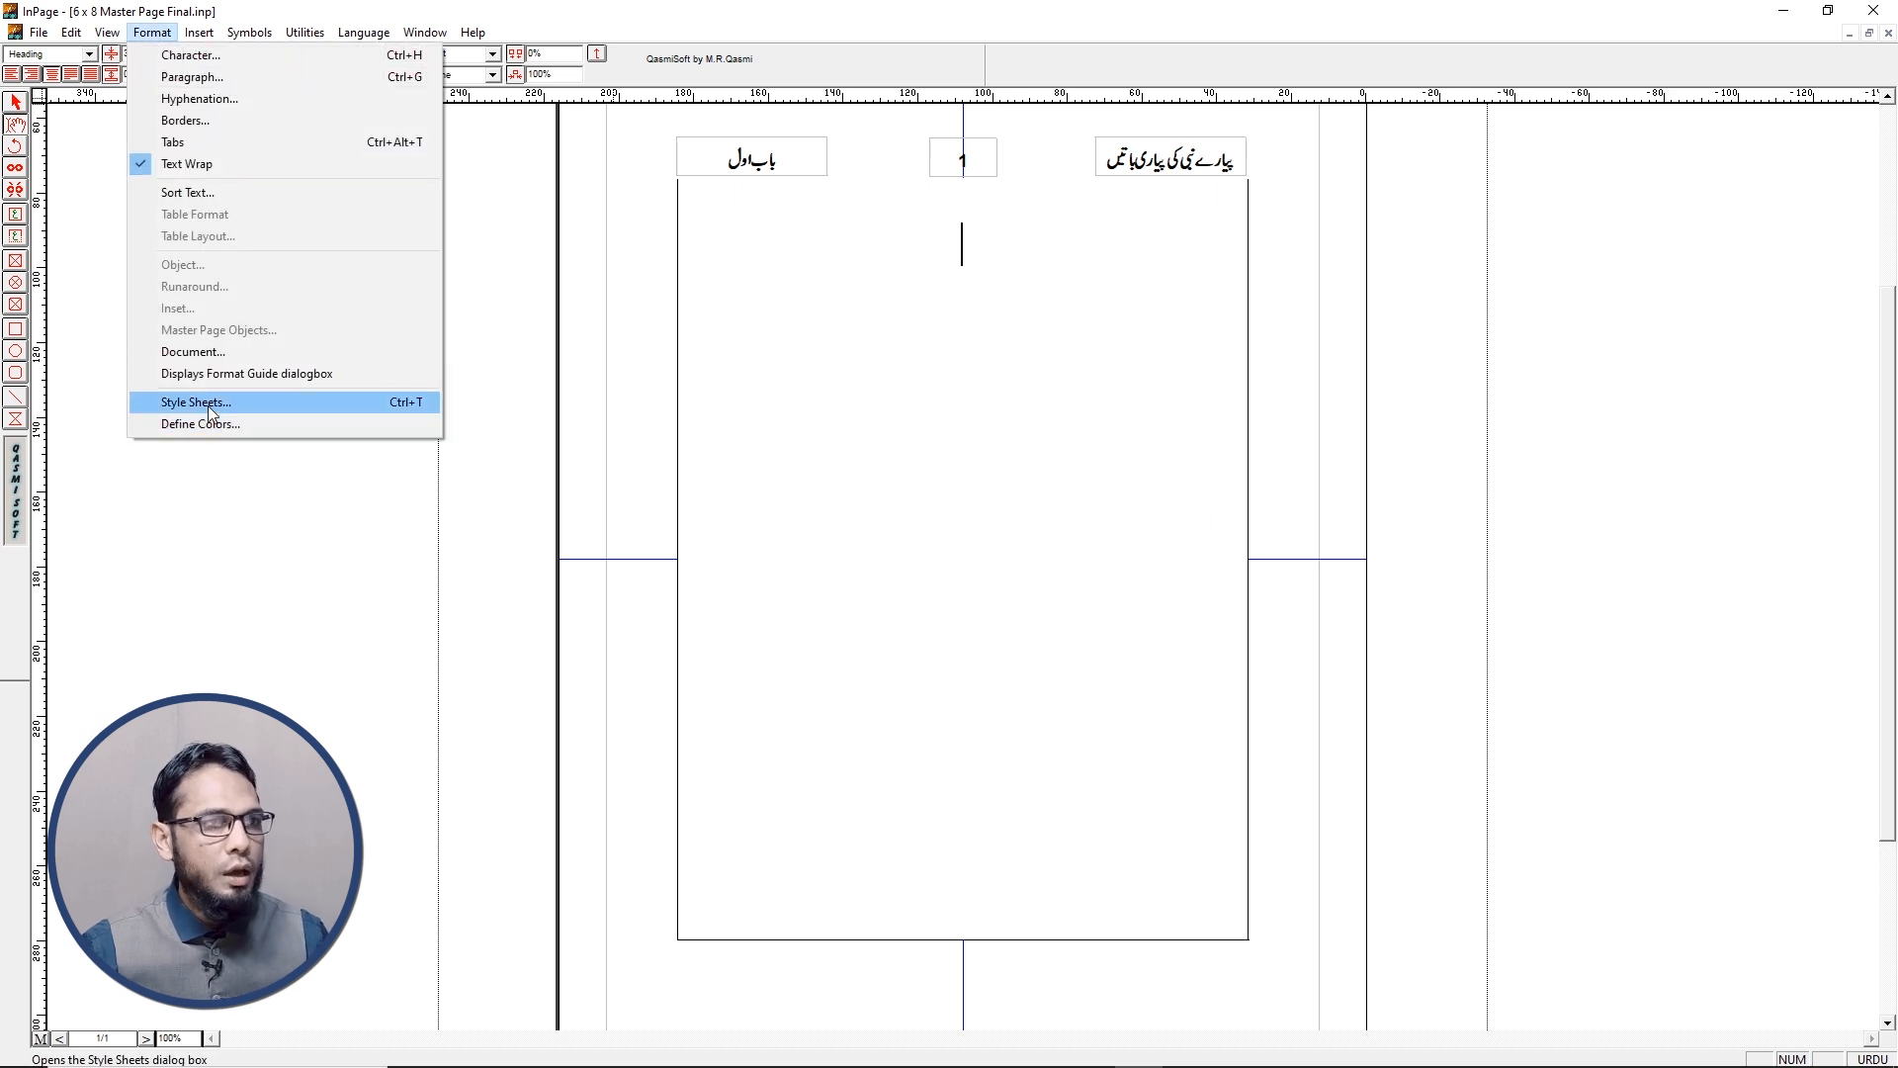
left_click(207, 403)
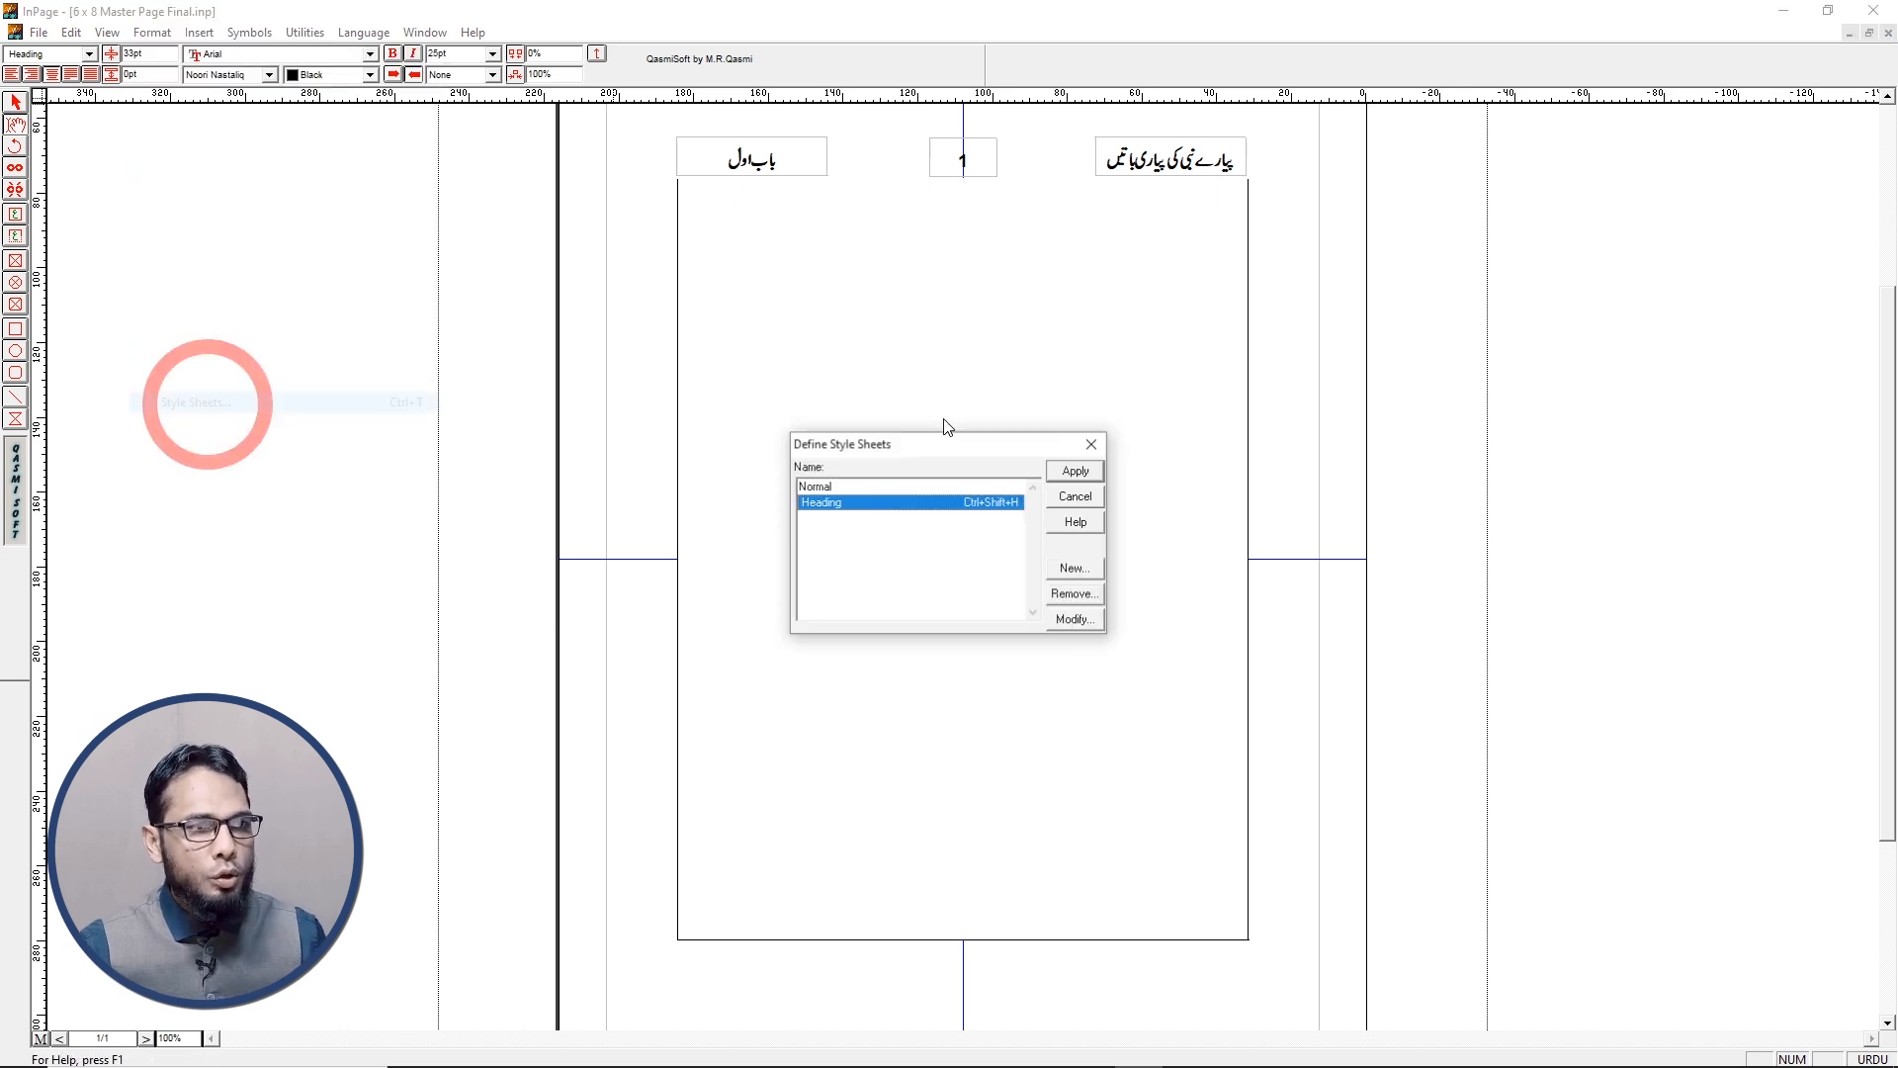
left_click(1073, 620)
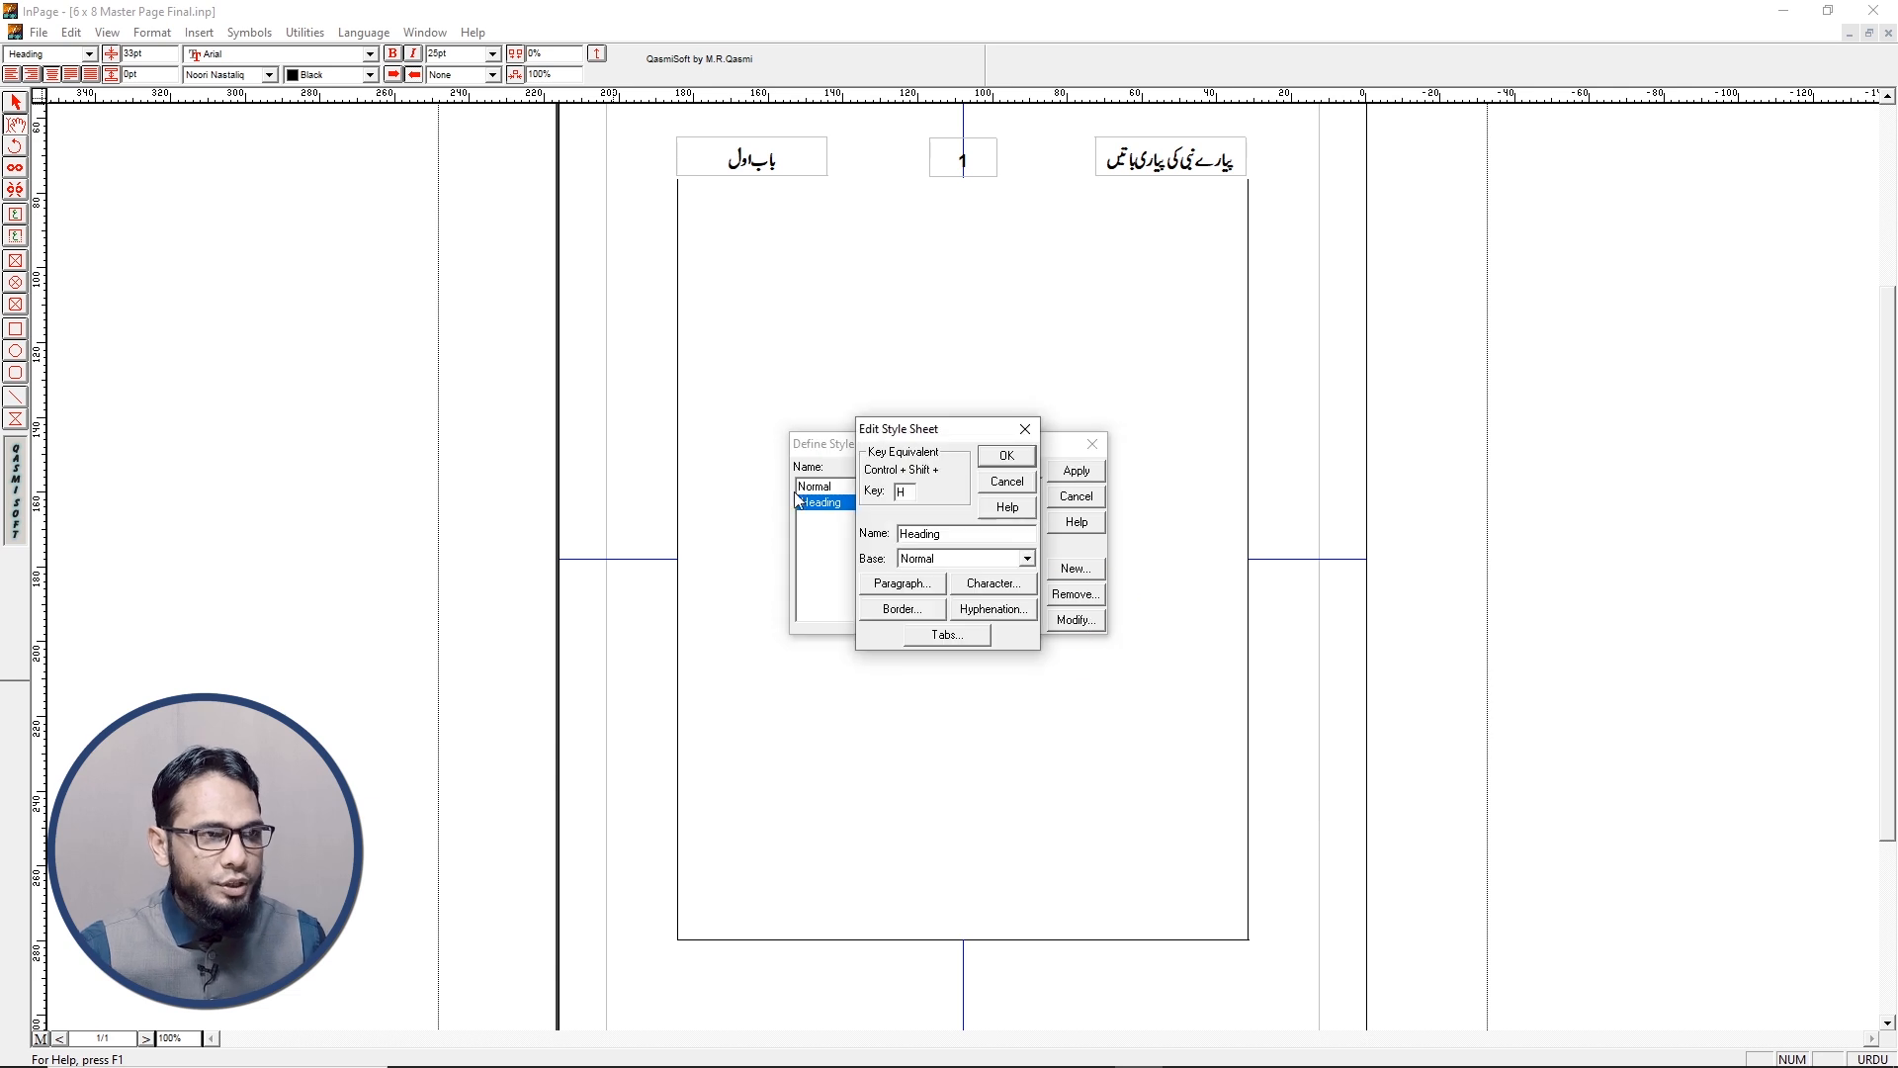
left_click(1011, 587)
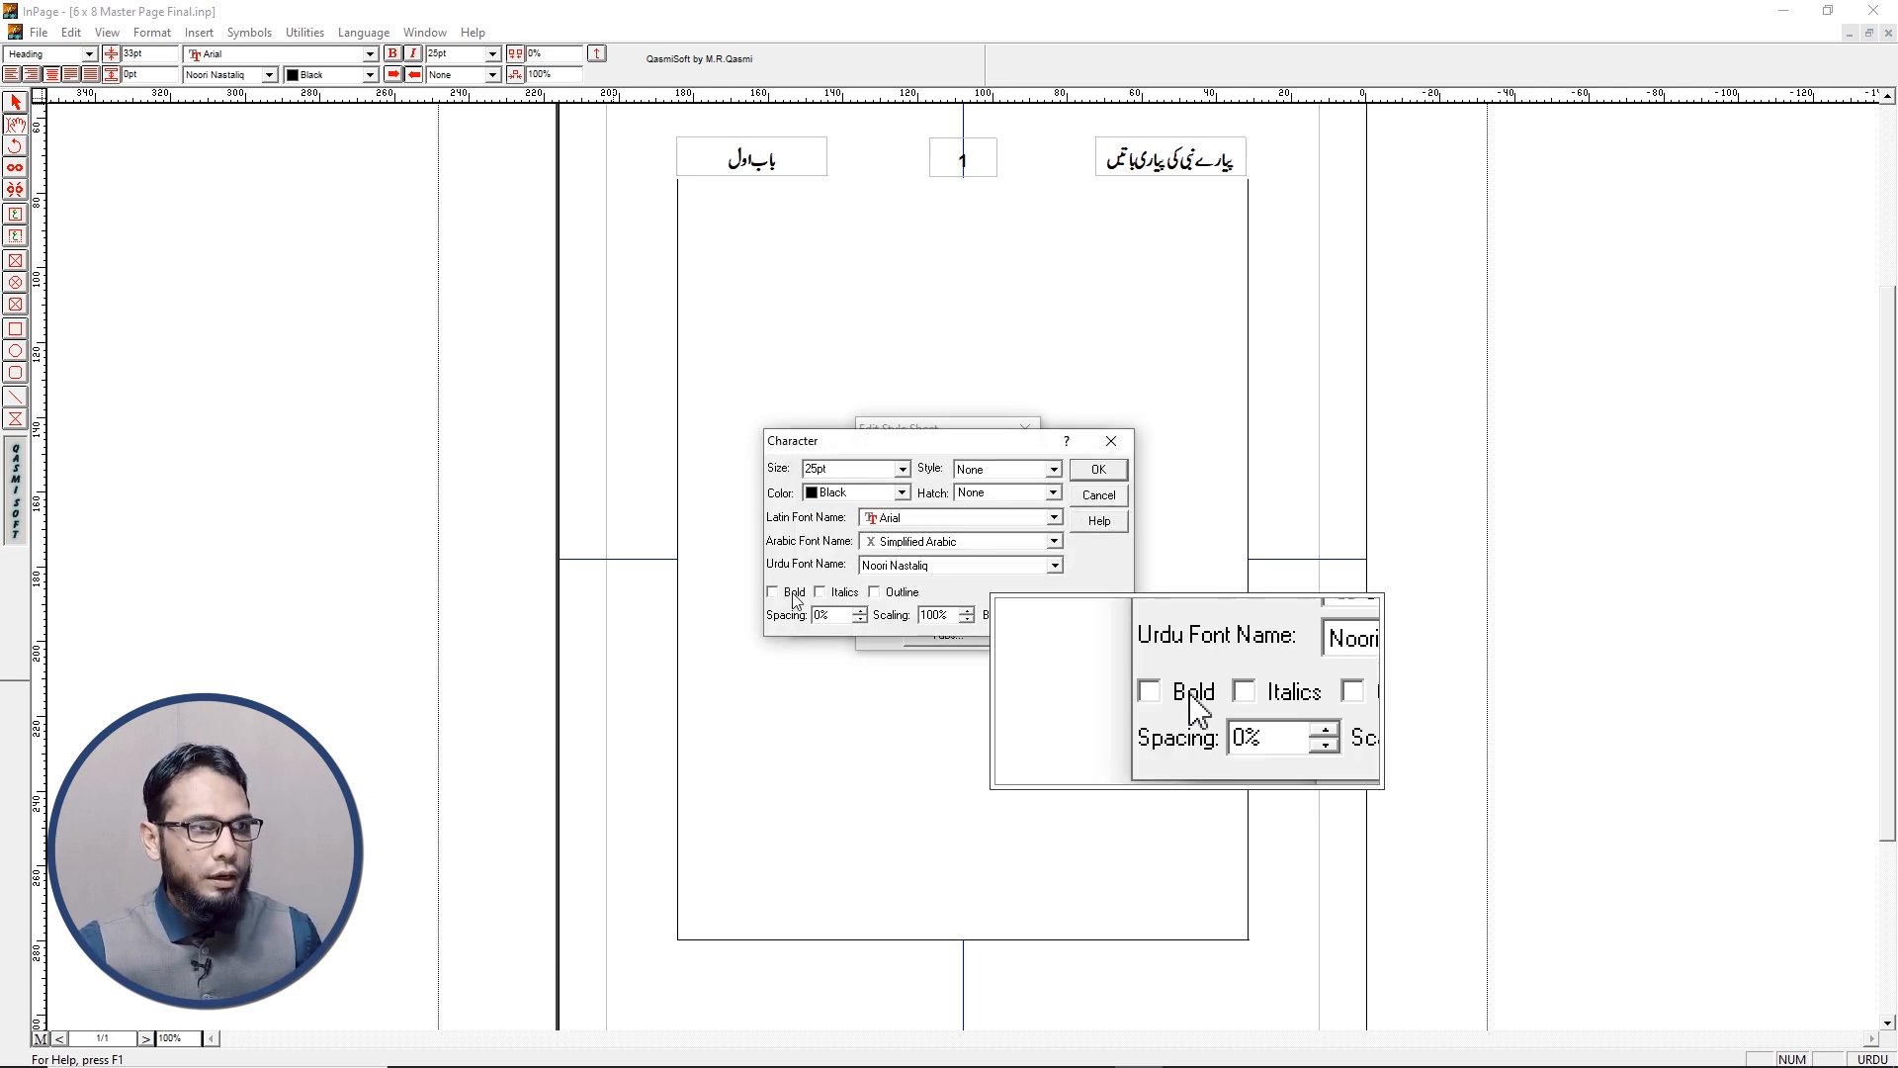
left_click(791, 593)
left_click(1099, 469)
left_click(1009, 456)
left_click(1084, 505)
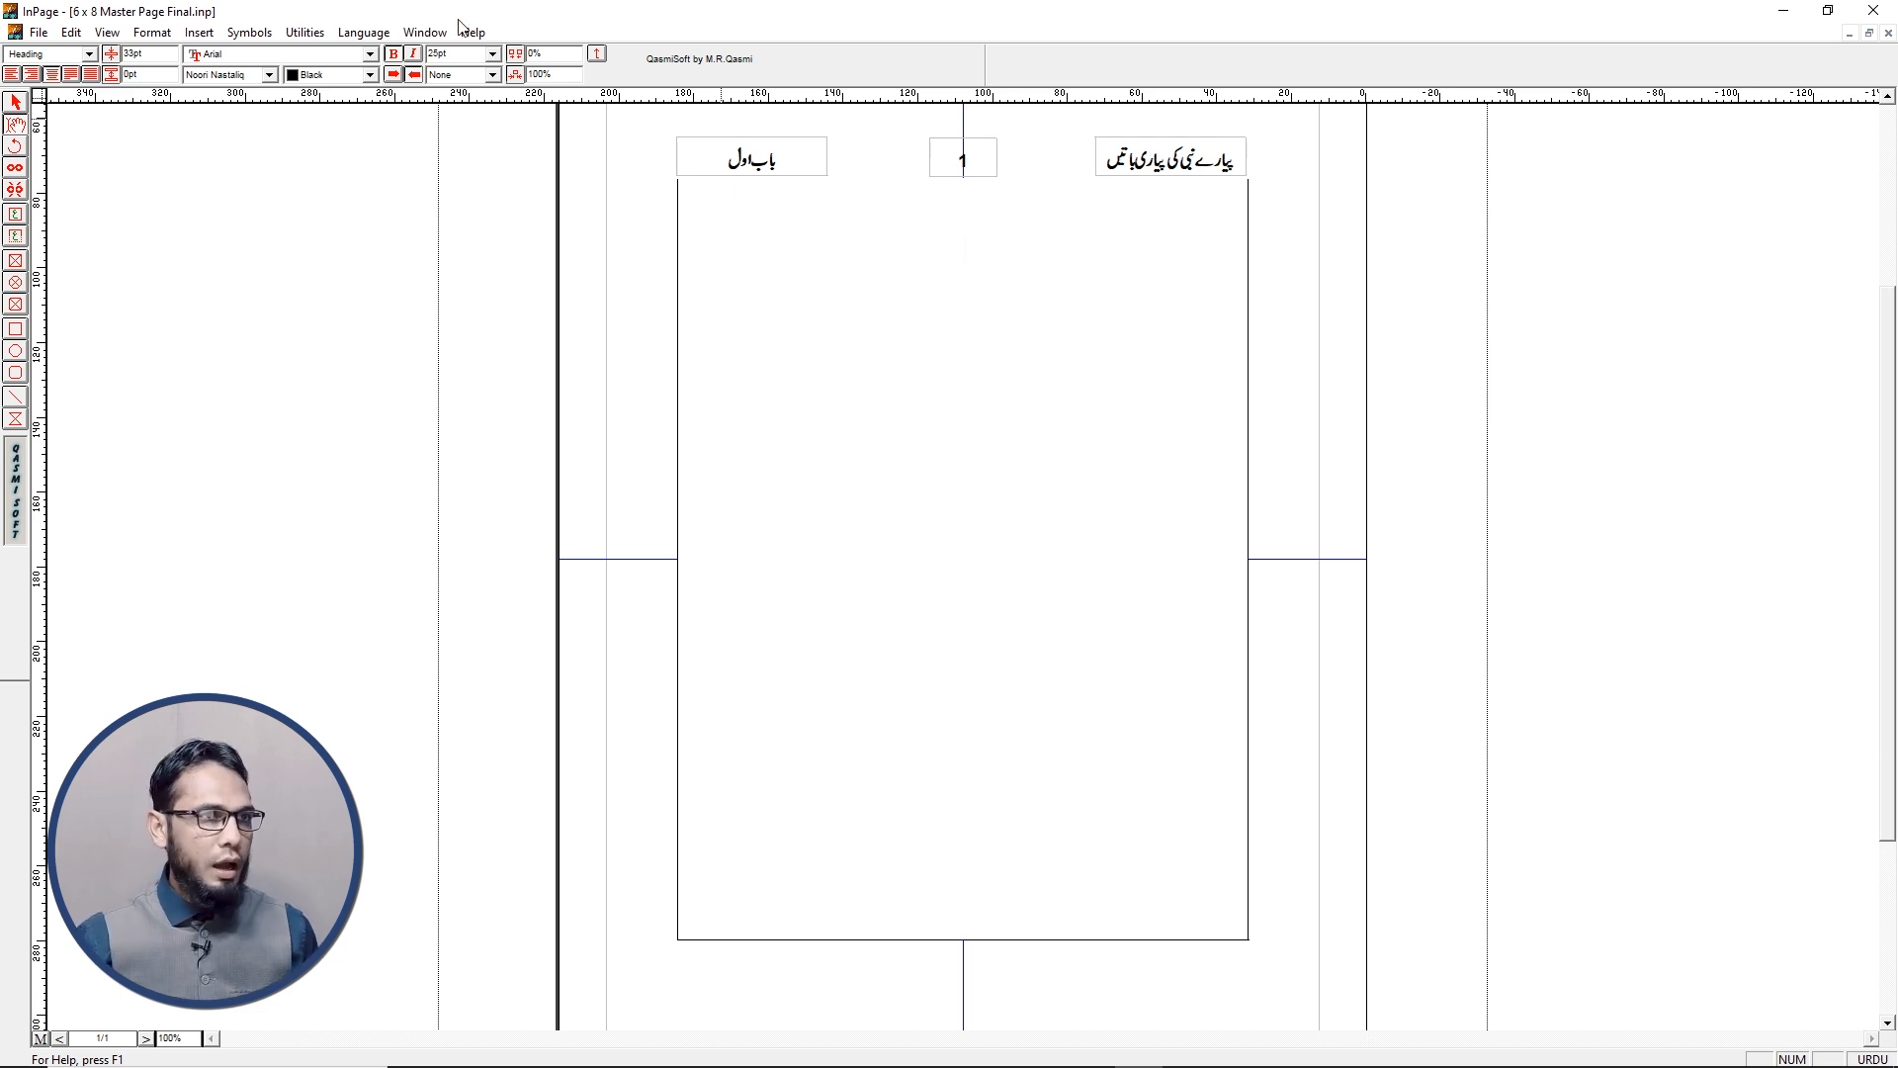
type("طریقہ تدریس")
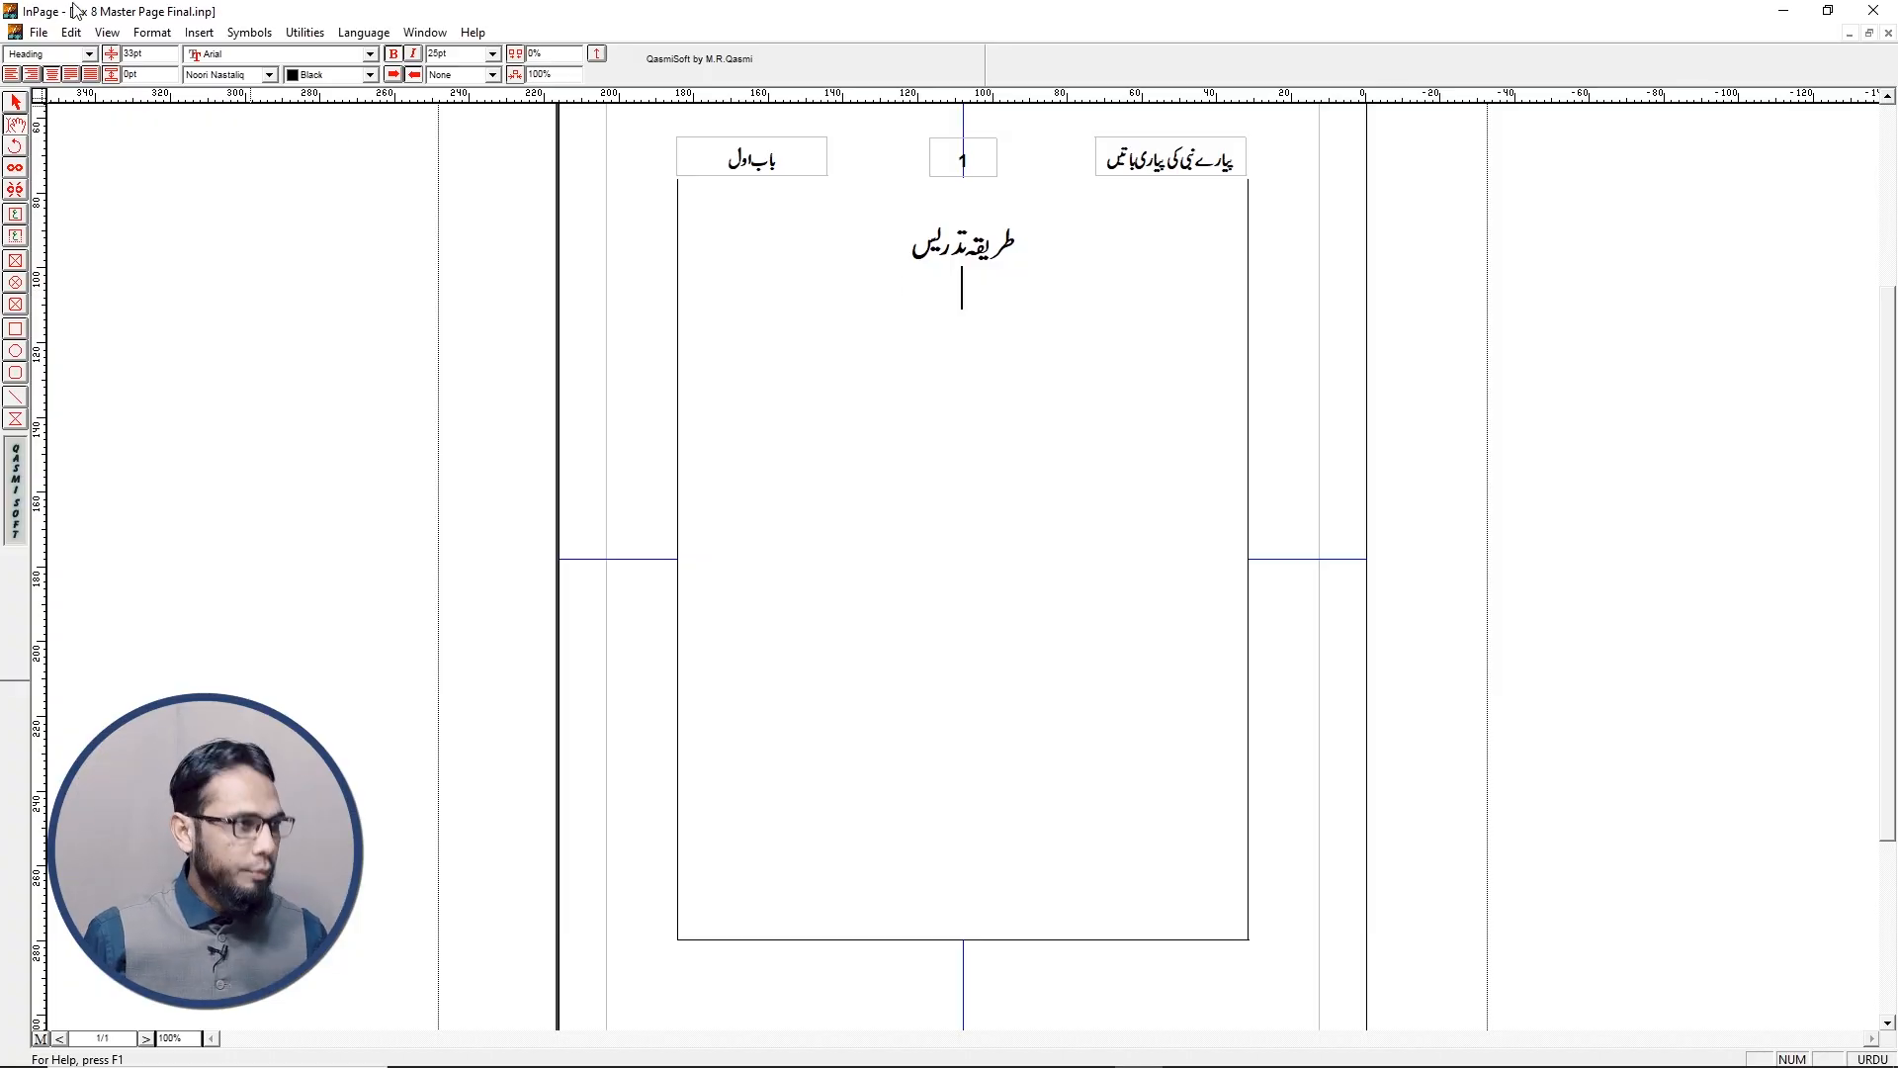
Create a new style sheet named Urdu Matter with U as its key equivalent
left_click(141, 32)
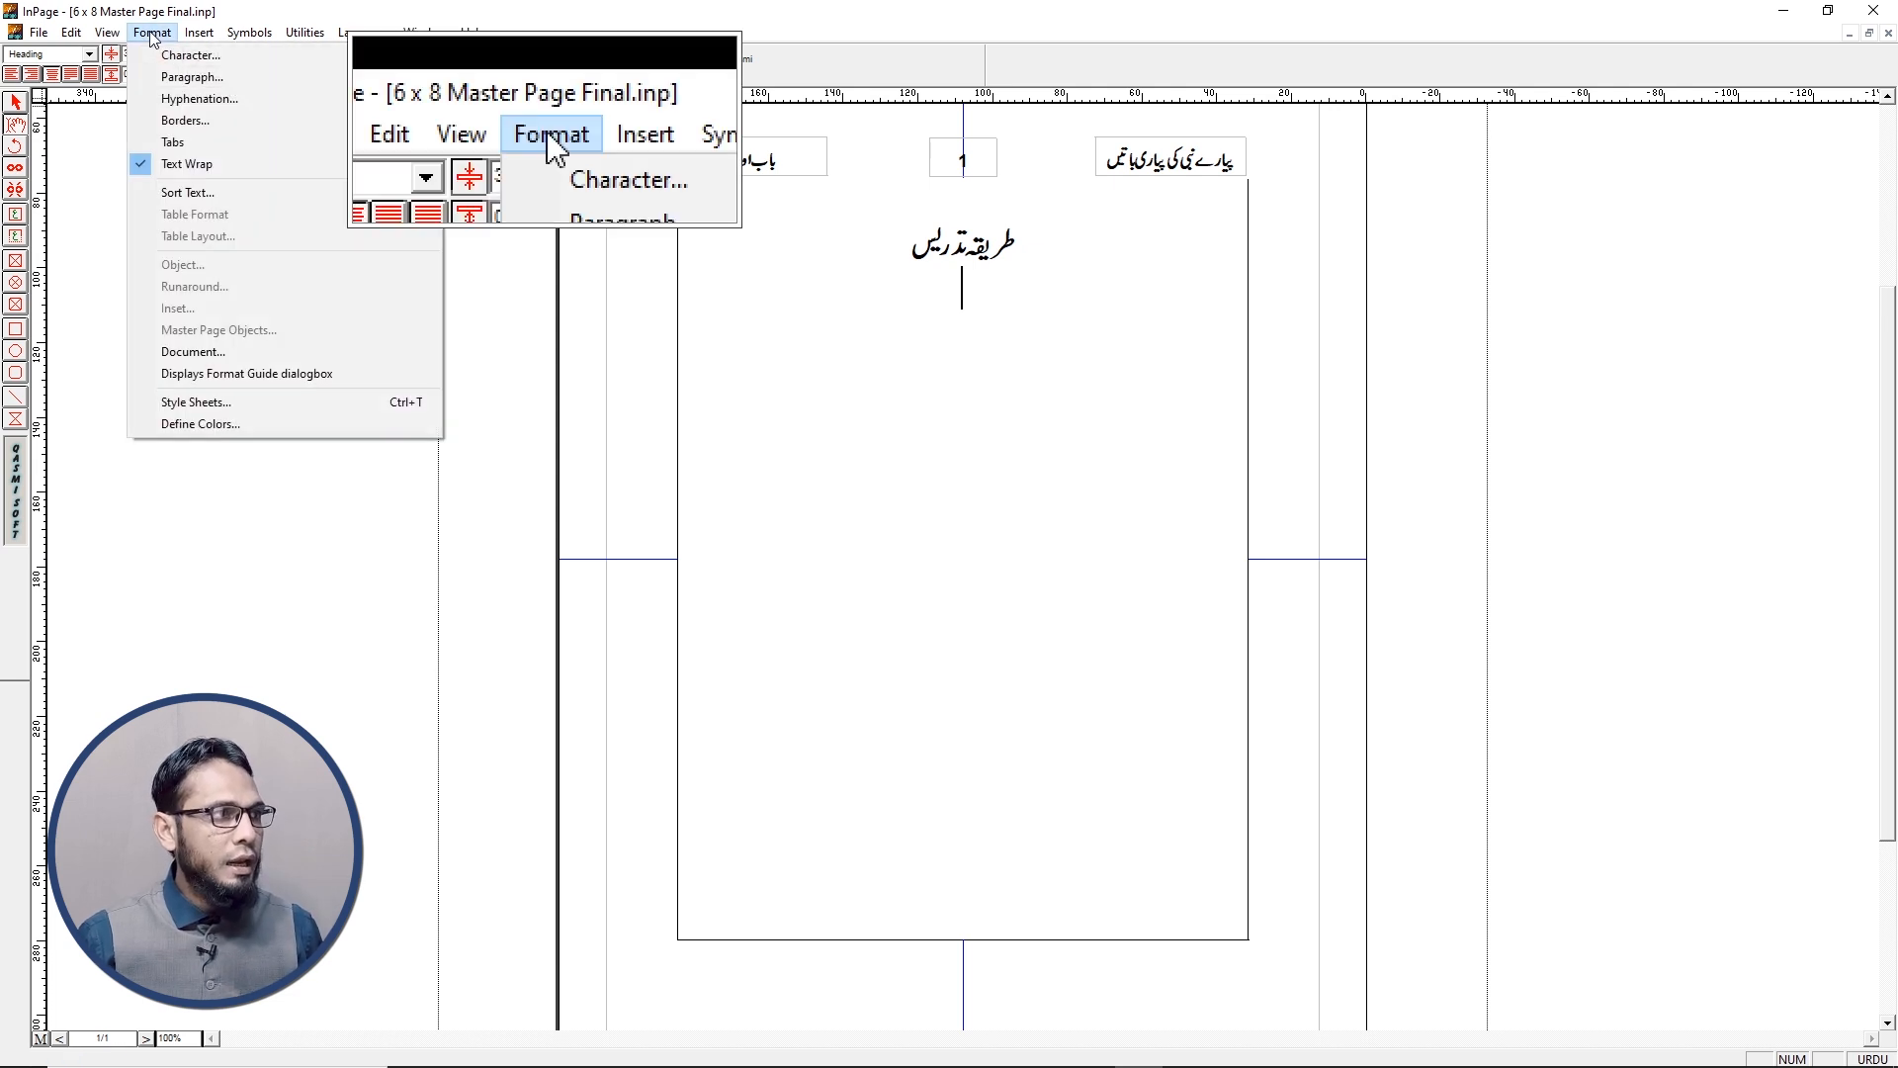
left_click(209, 402)
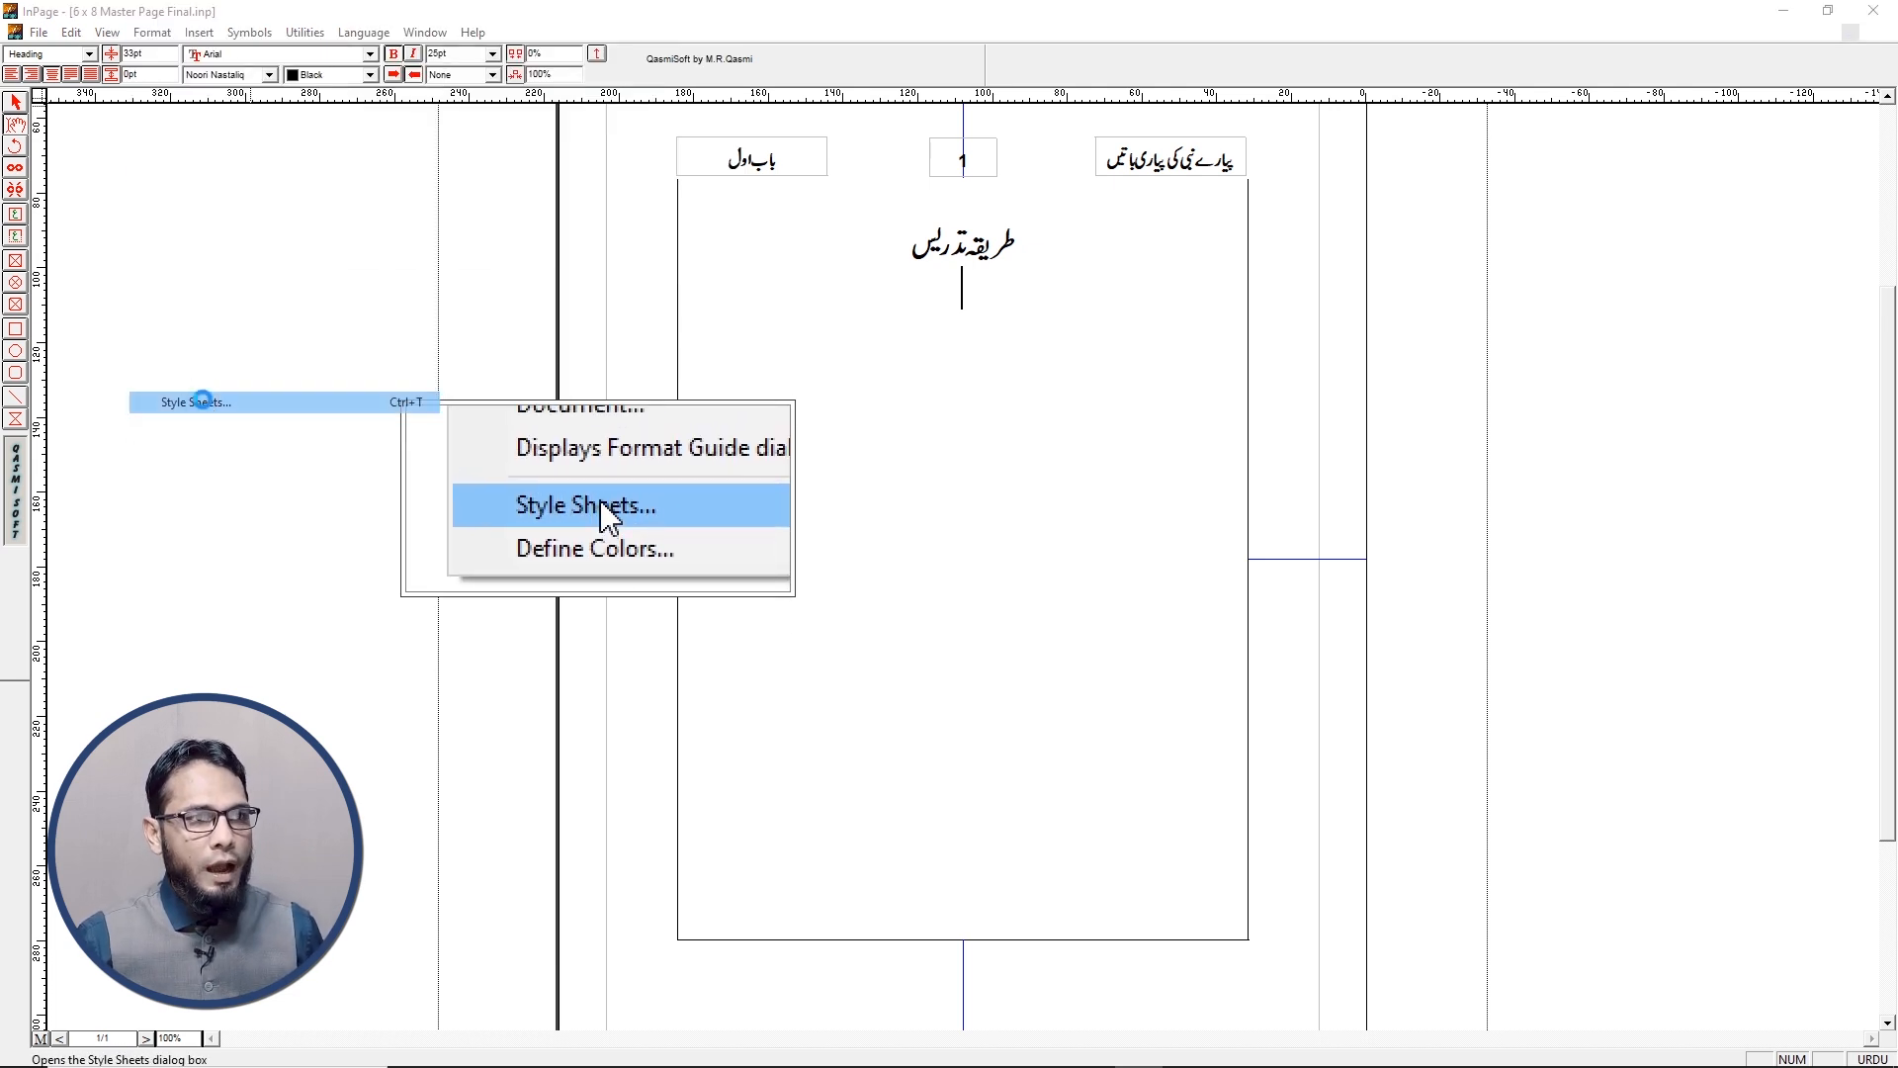
left_click(1080, 565)
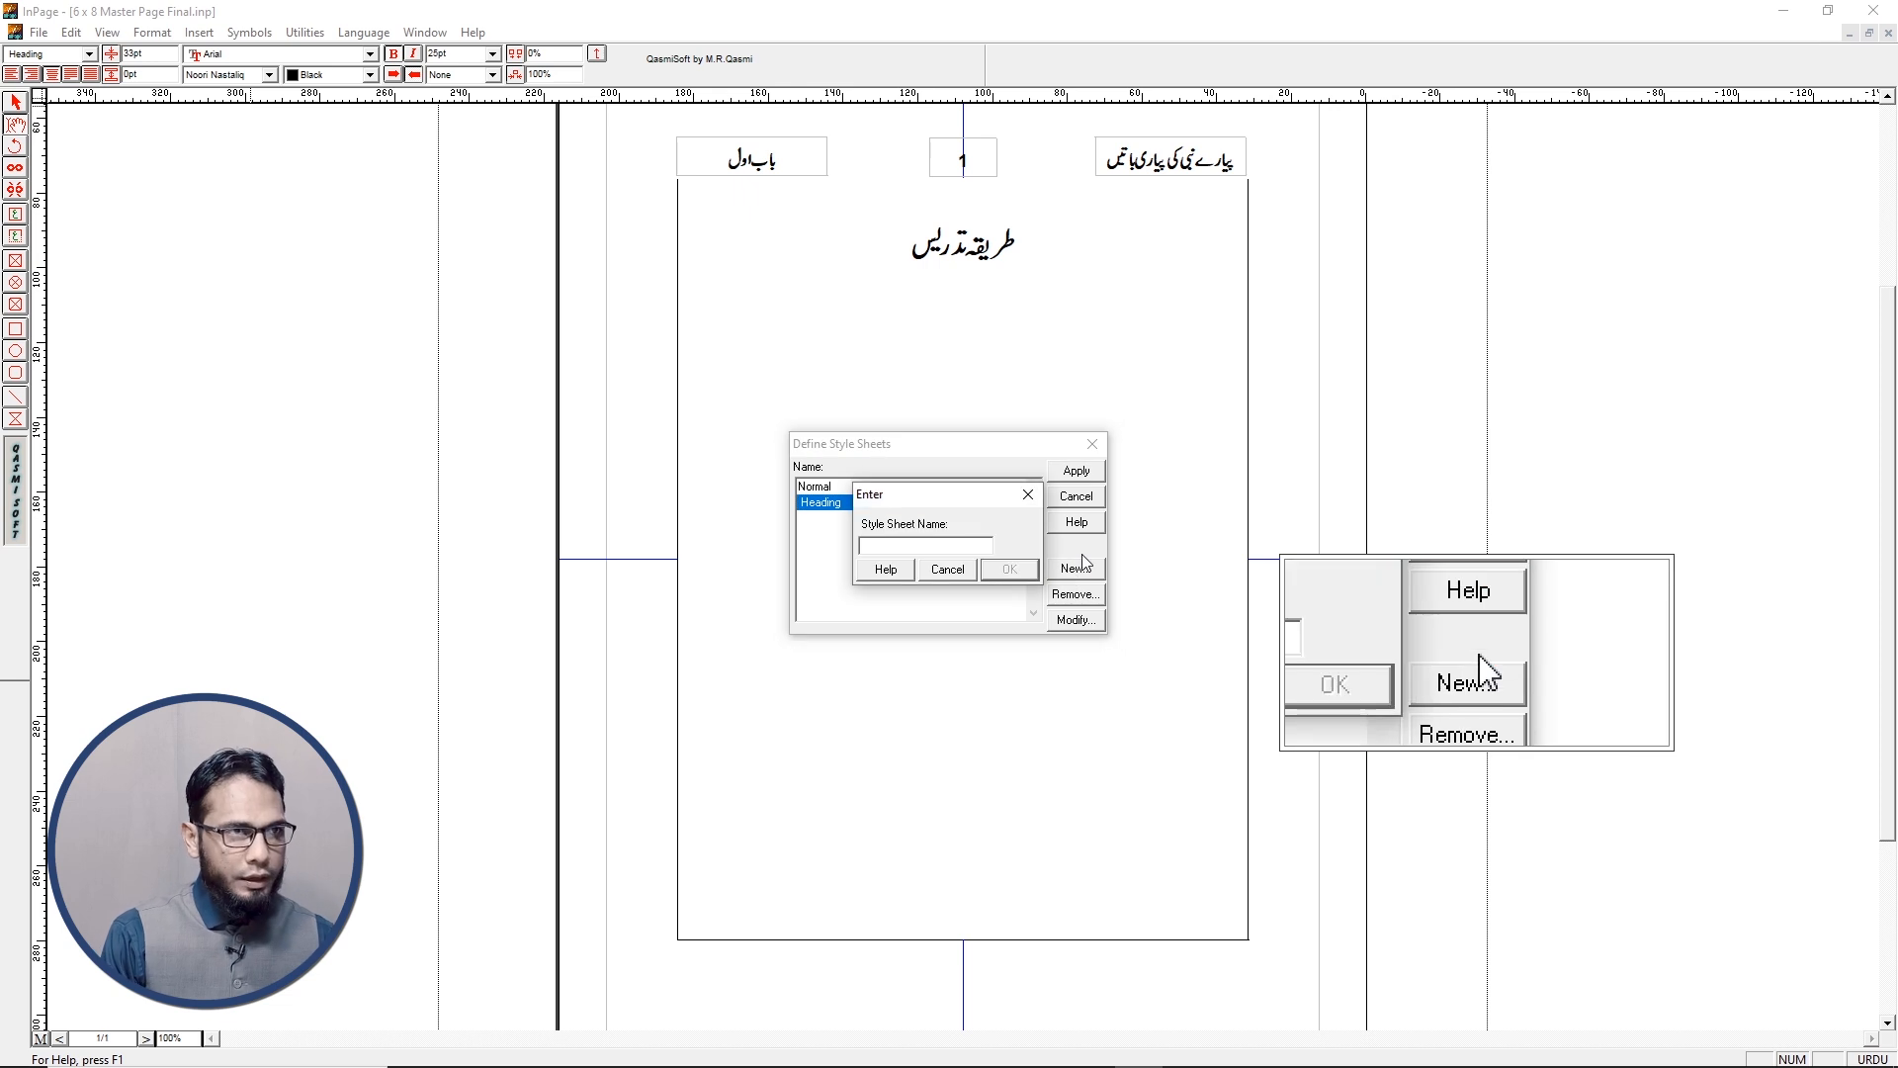
type("URd")
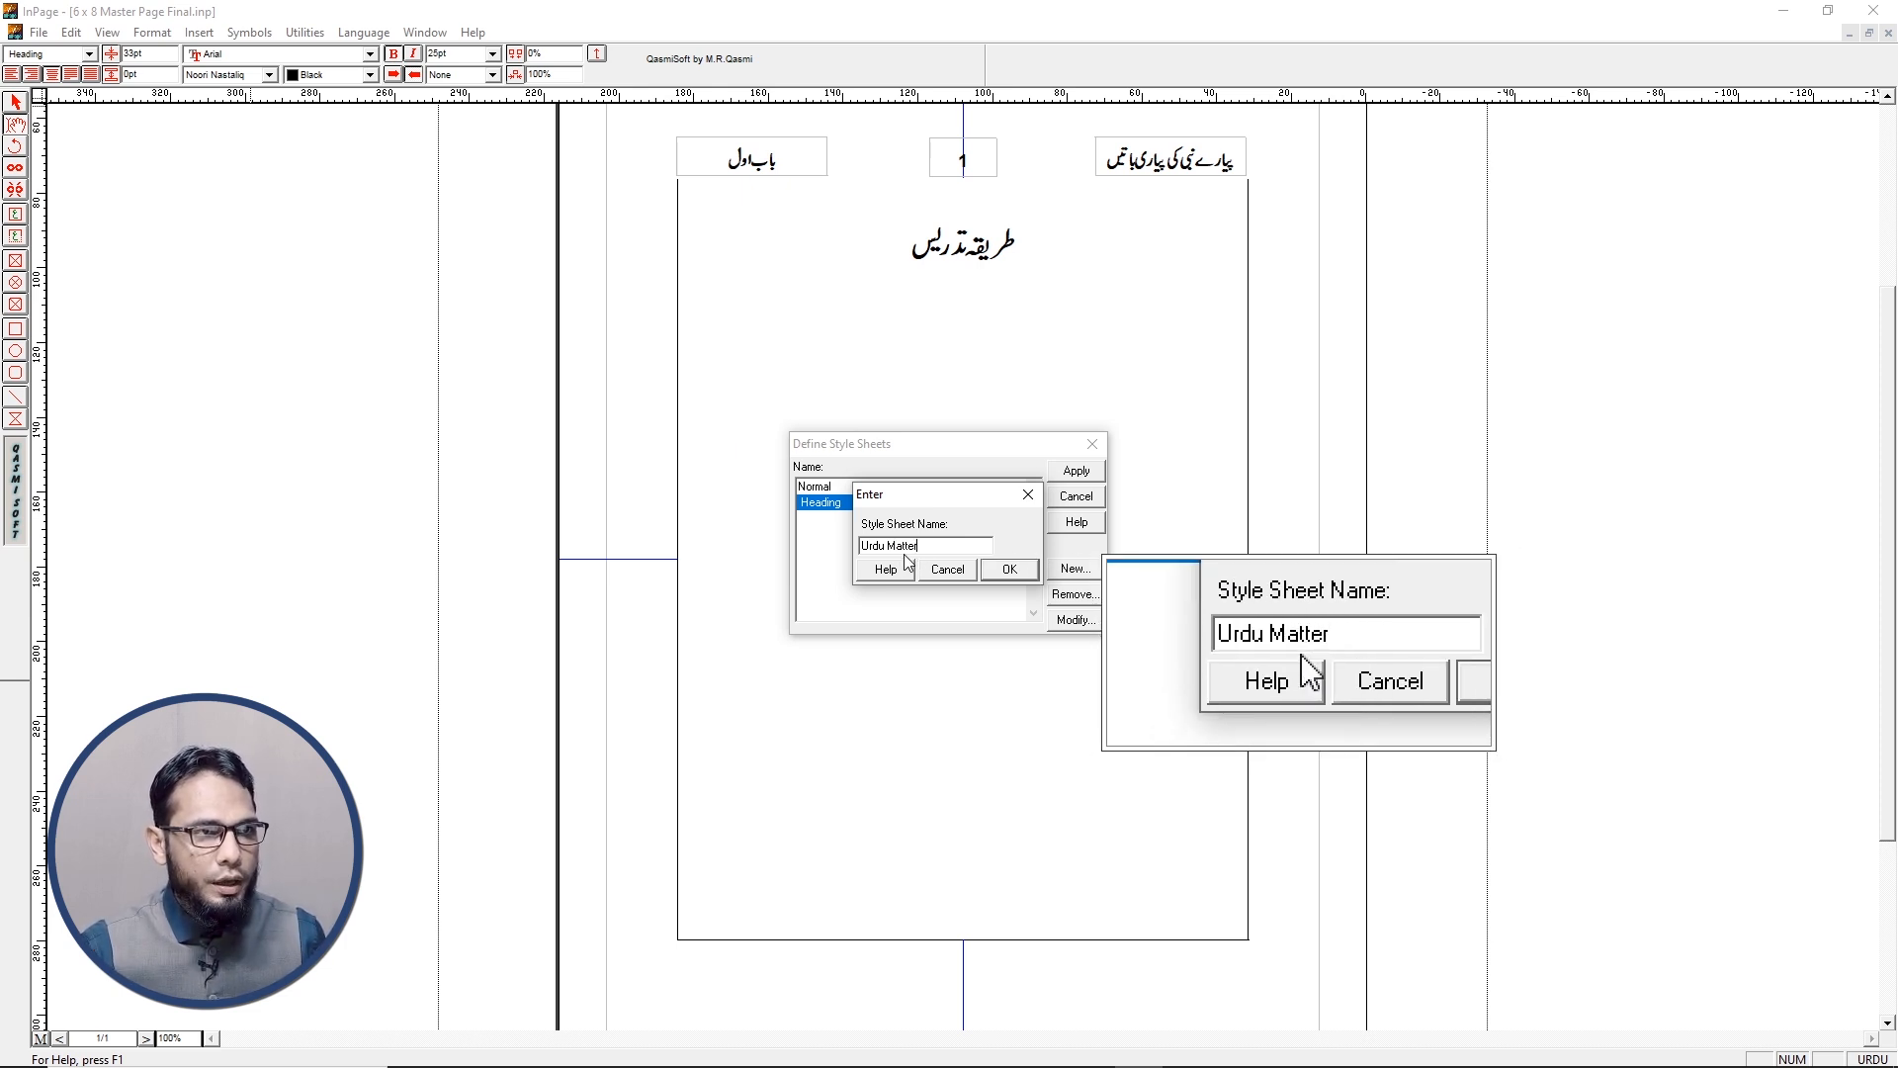
left_click(1009, 568)
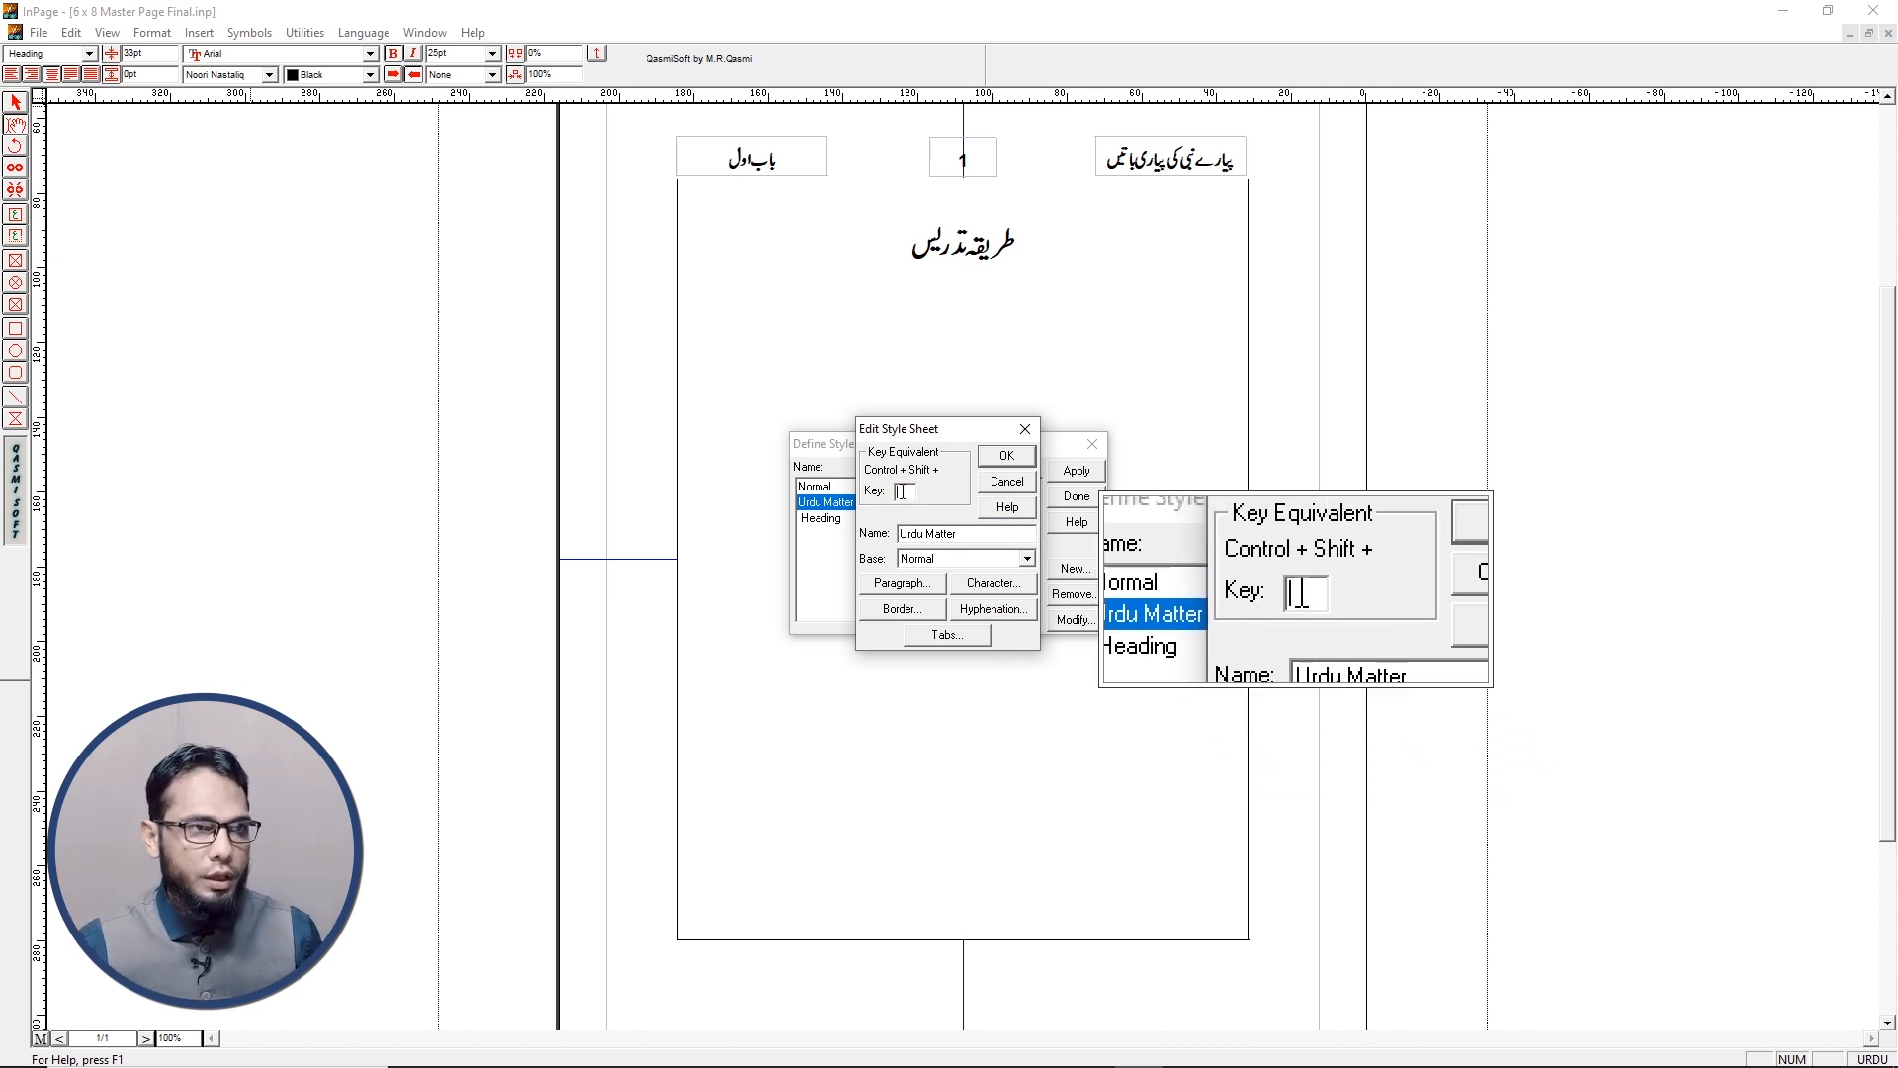
Set the character size of the Urdu Matter style sheet to 17 pt
left_click(993, 583)
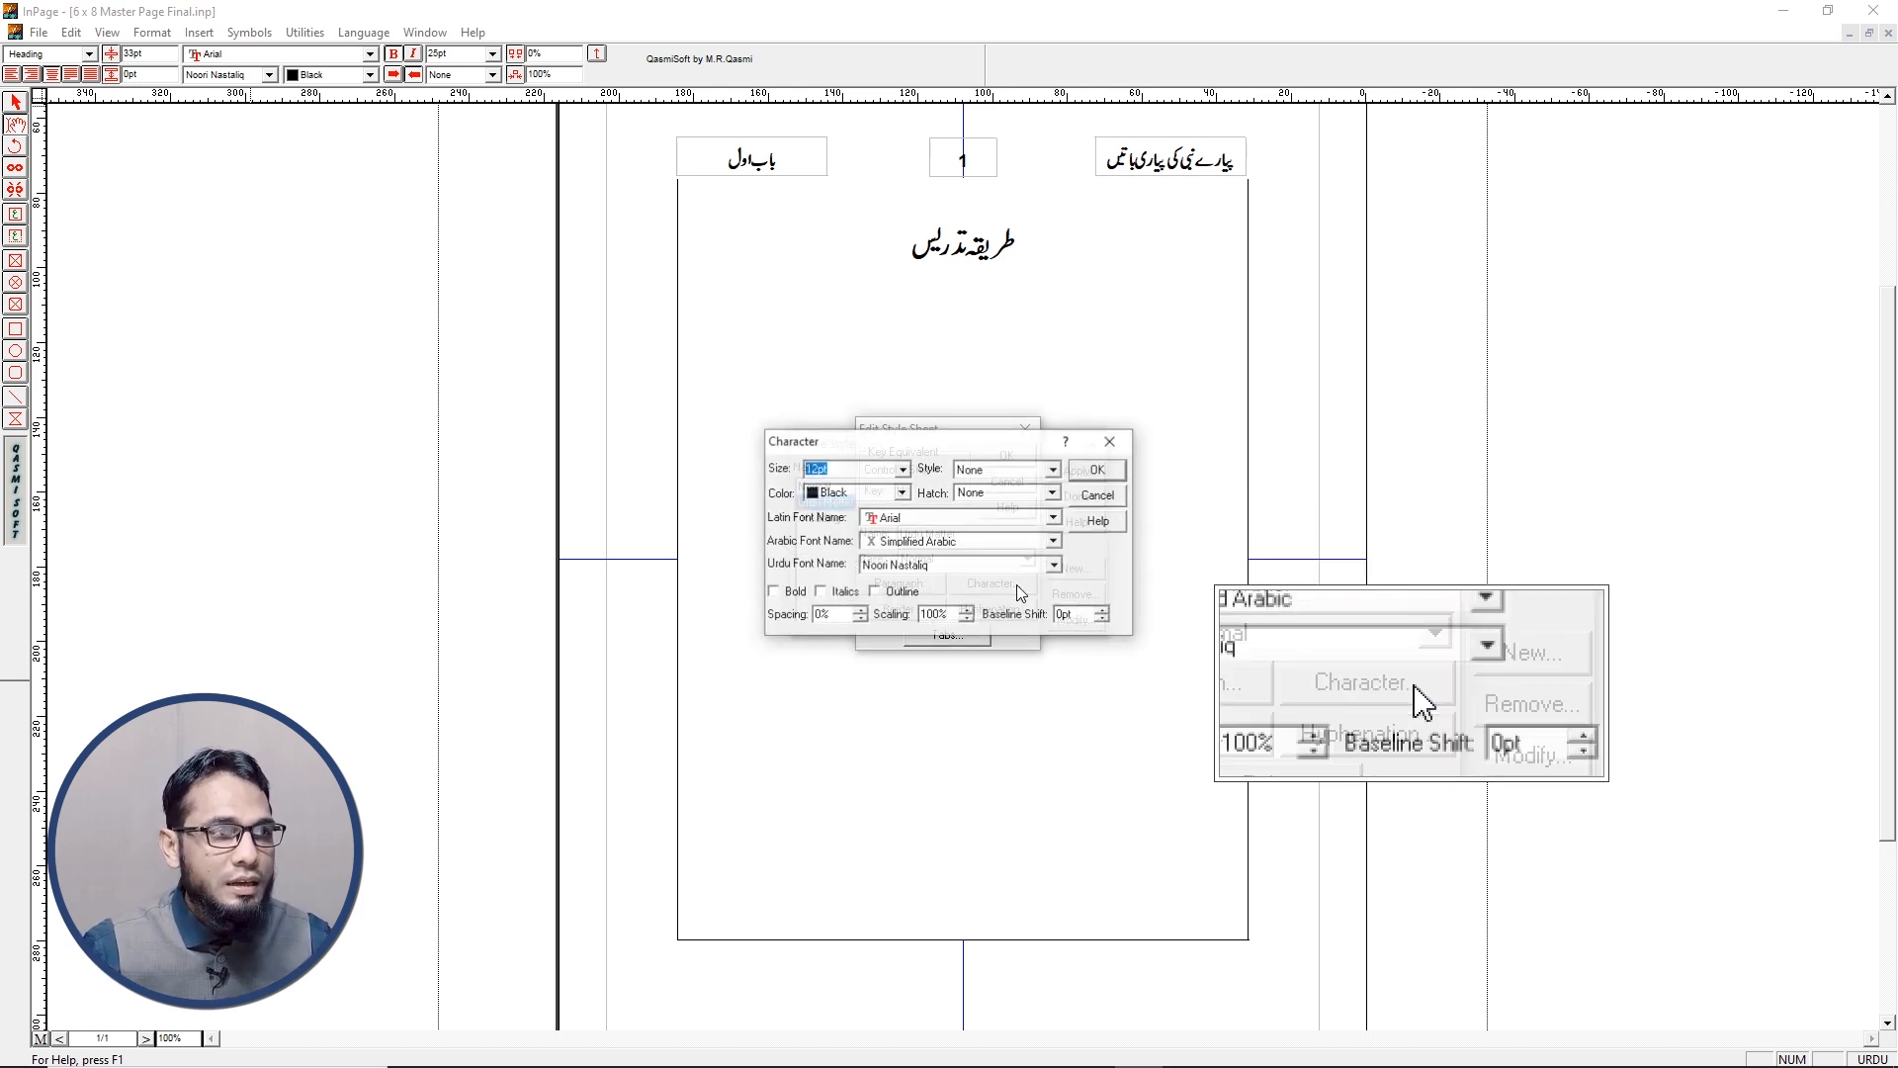
left_click(817, 468)
type("17")
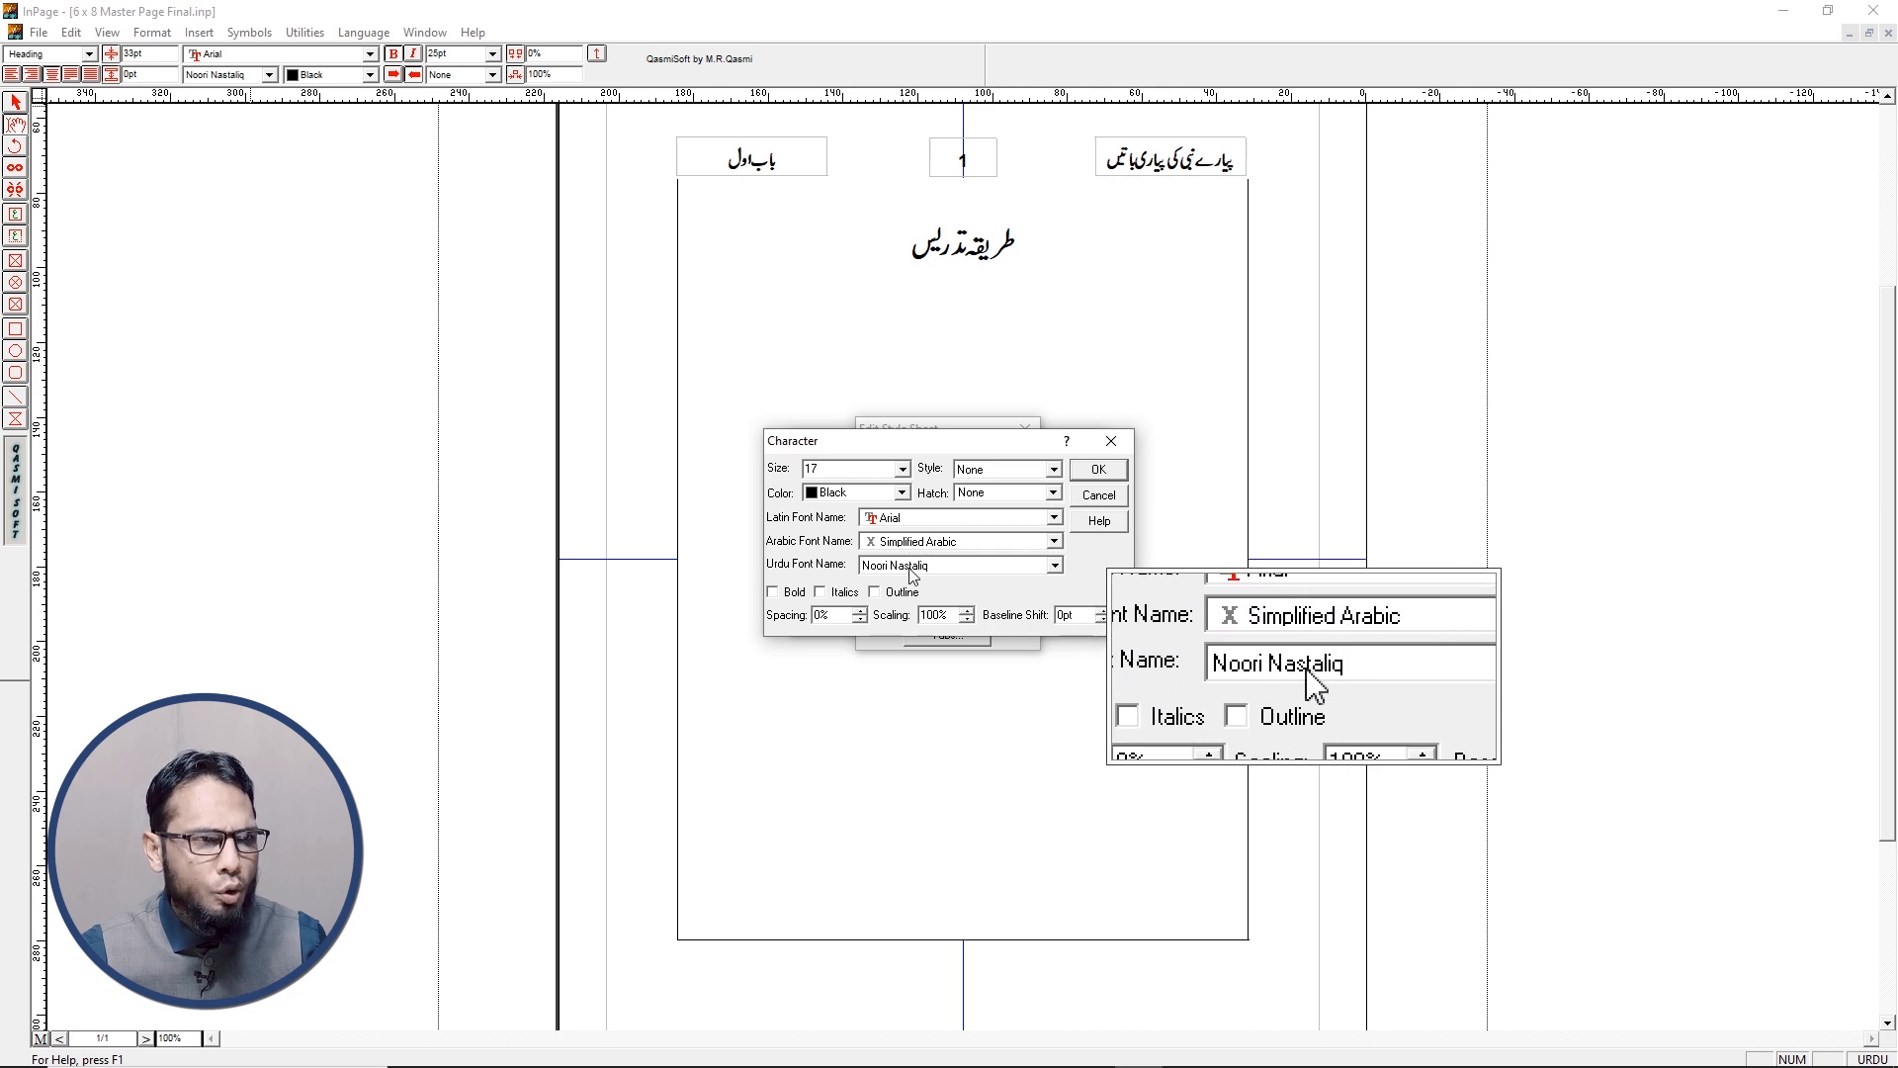
left_click(1097, 469)
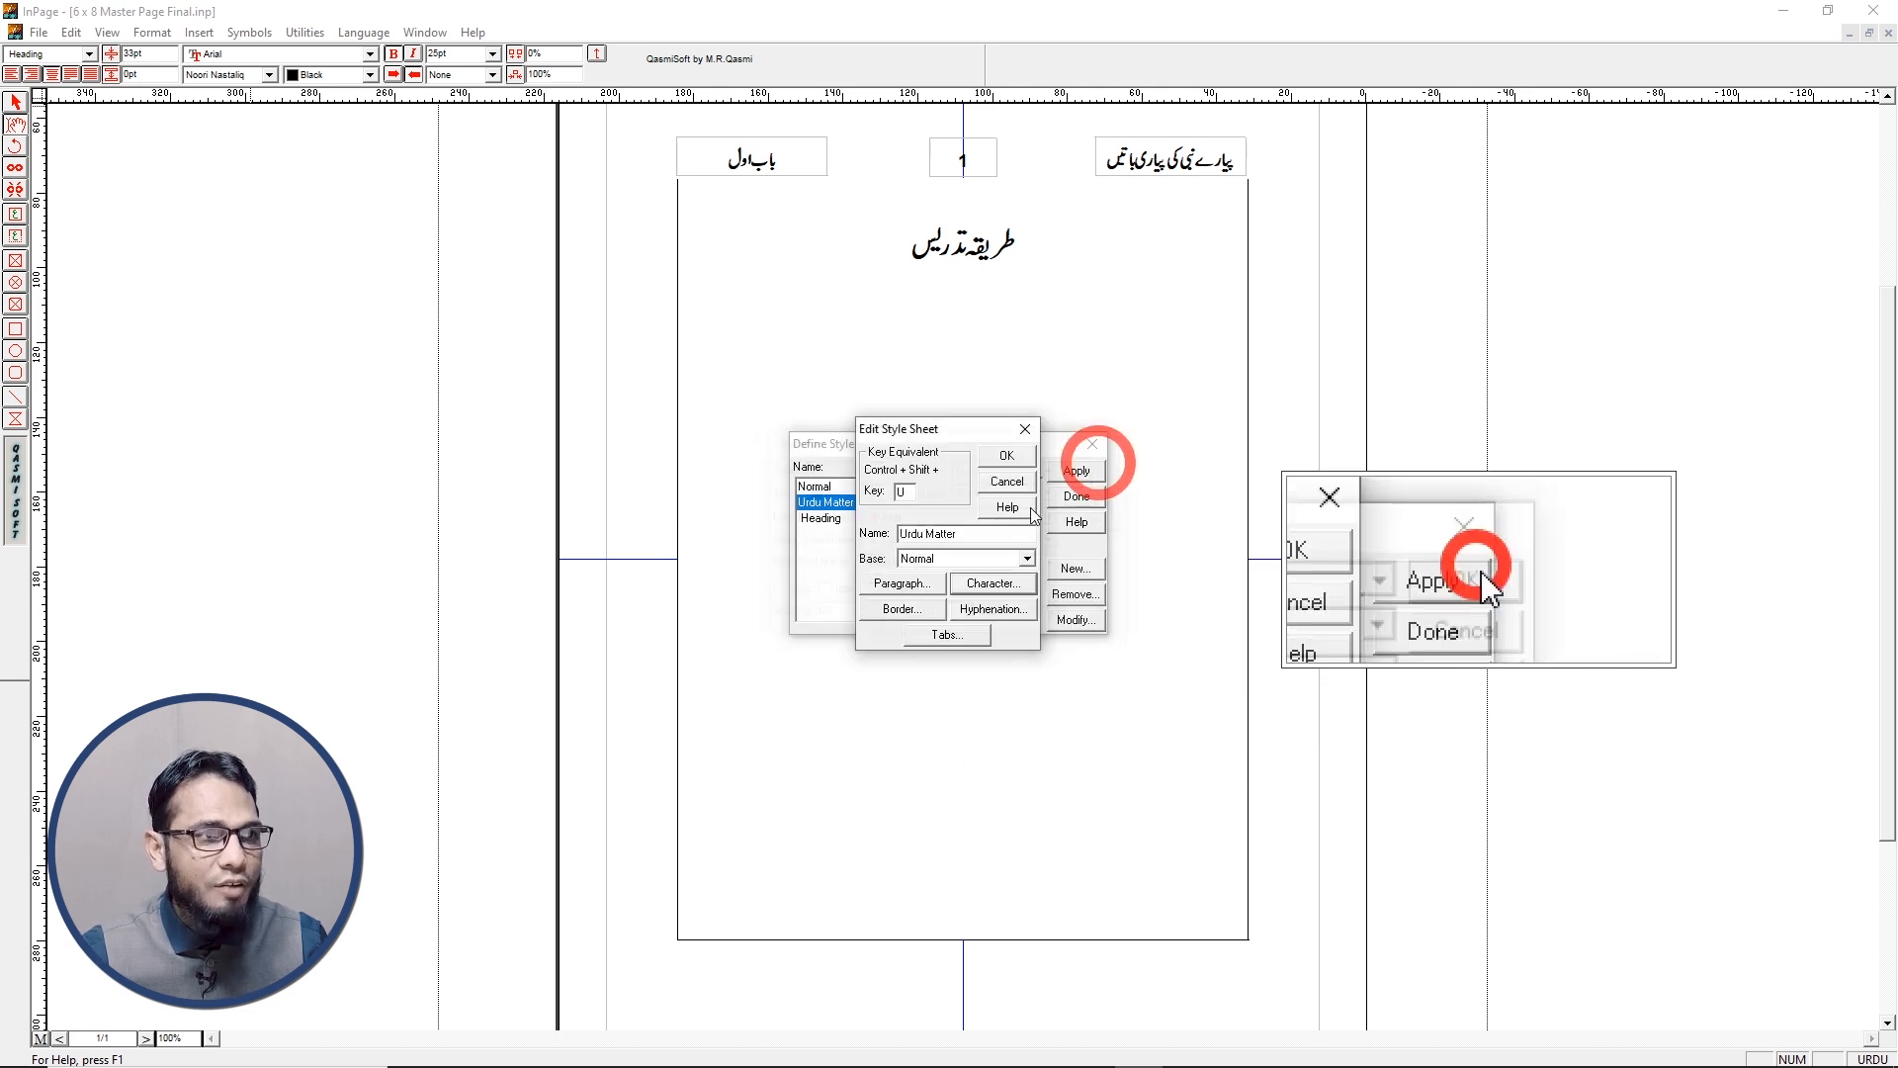
Set Urdu Matter's paragraph alignment to Justified, with beginning and end indents of 2 mm and a first-line indent of 5 mm
left_click(901, 586)
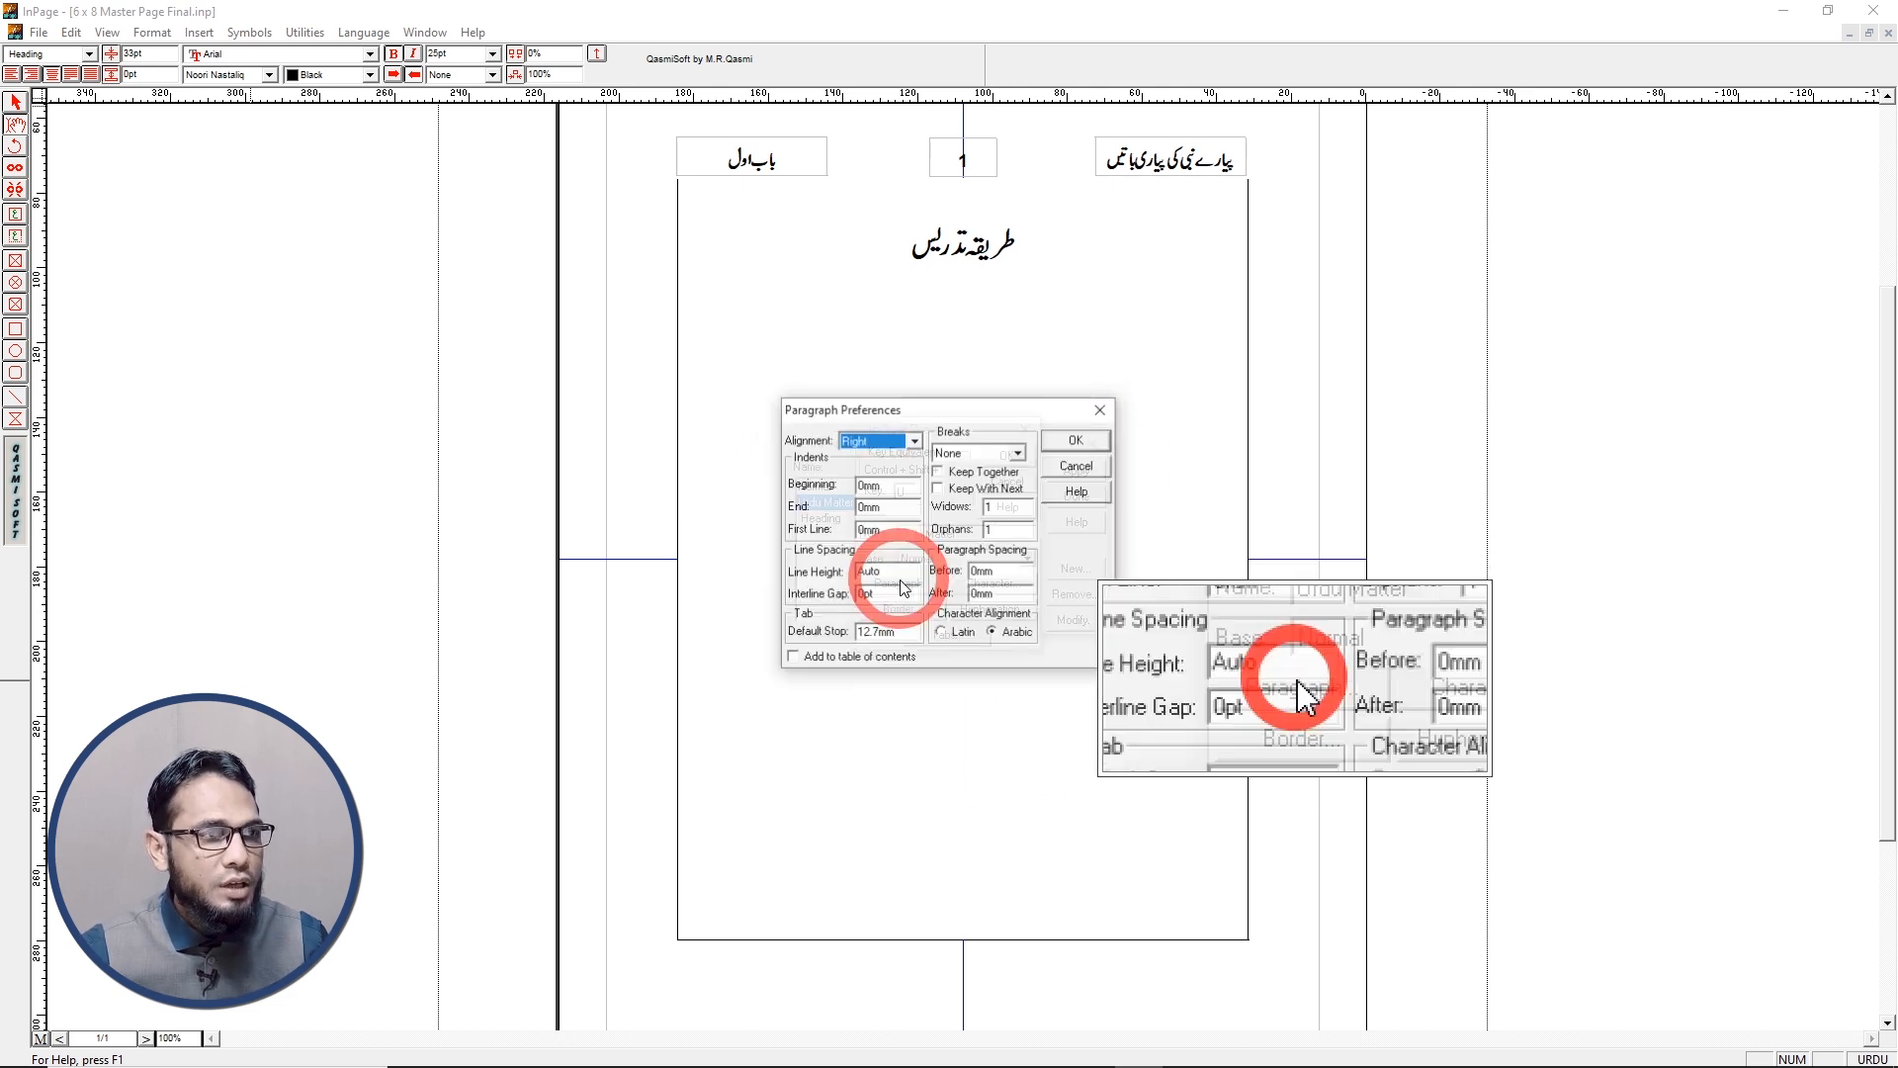
left_click(858, 444)
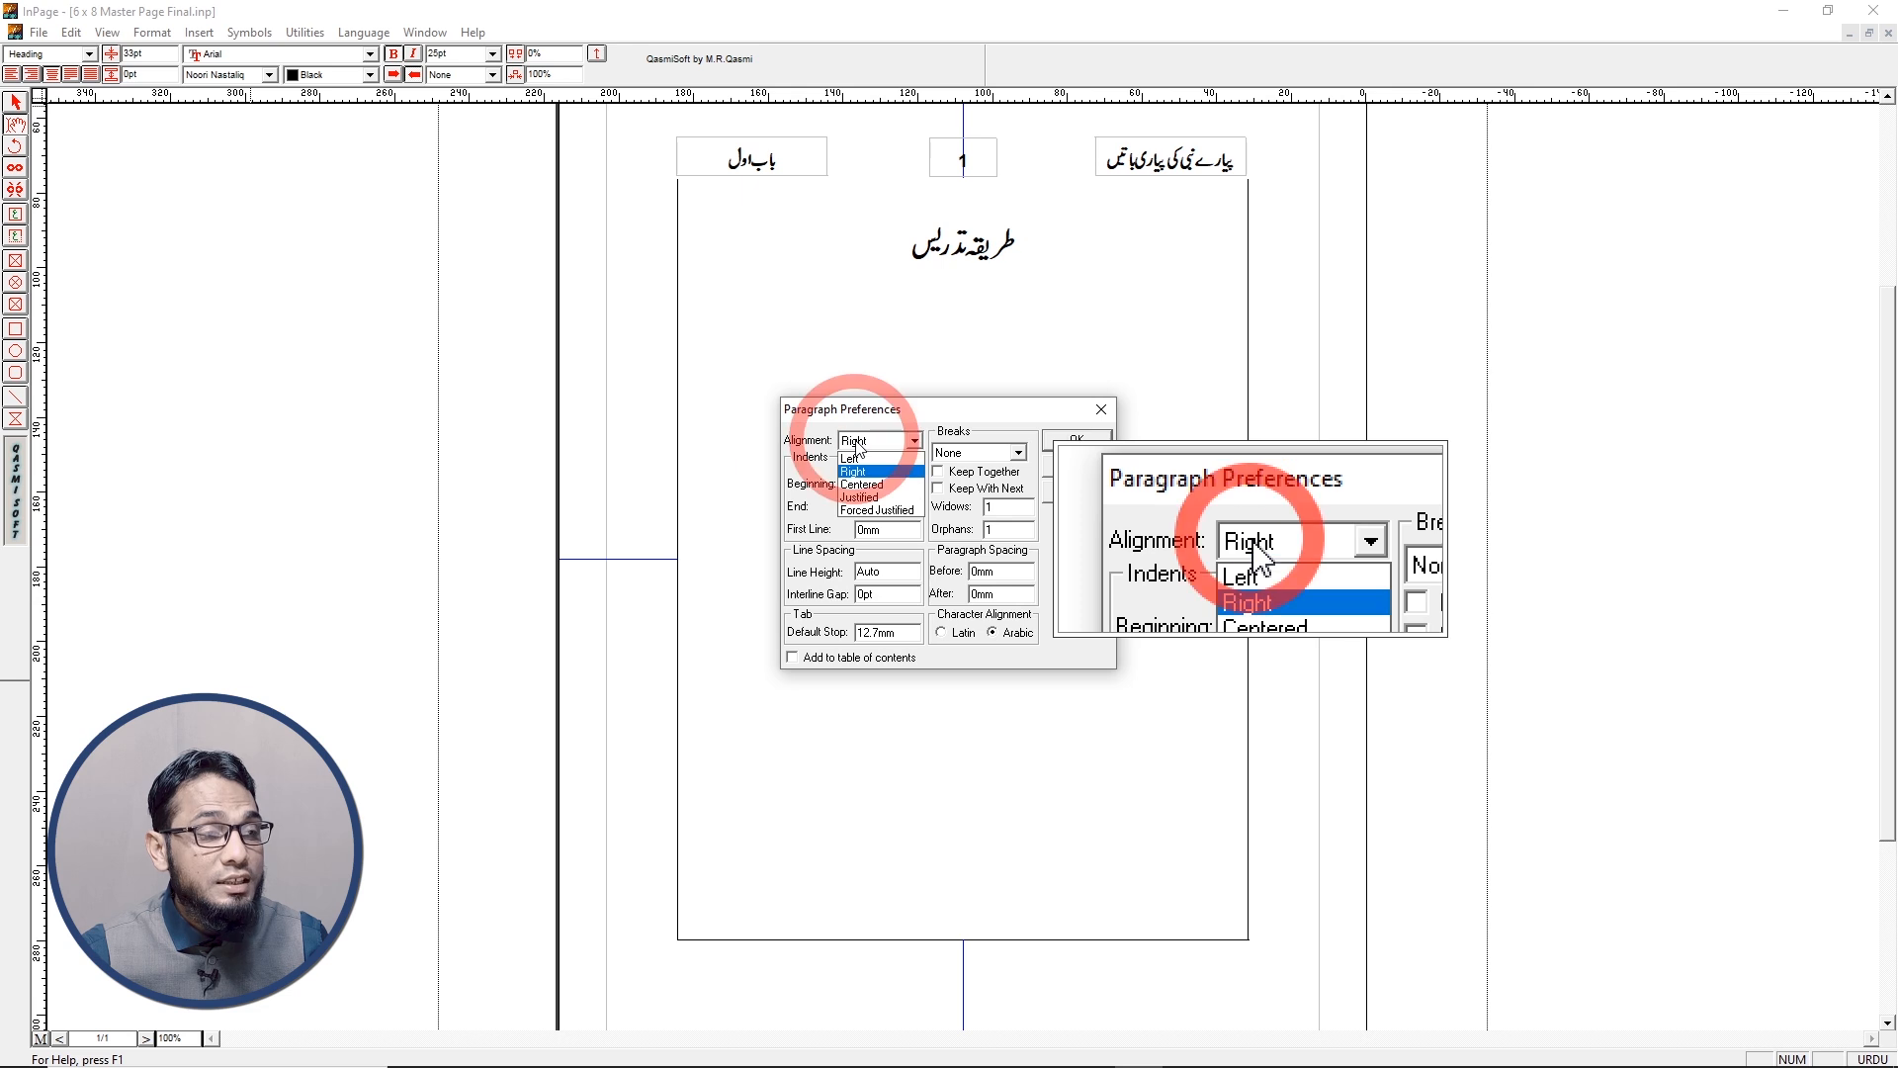
left_click(874, 500)
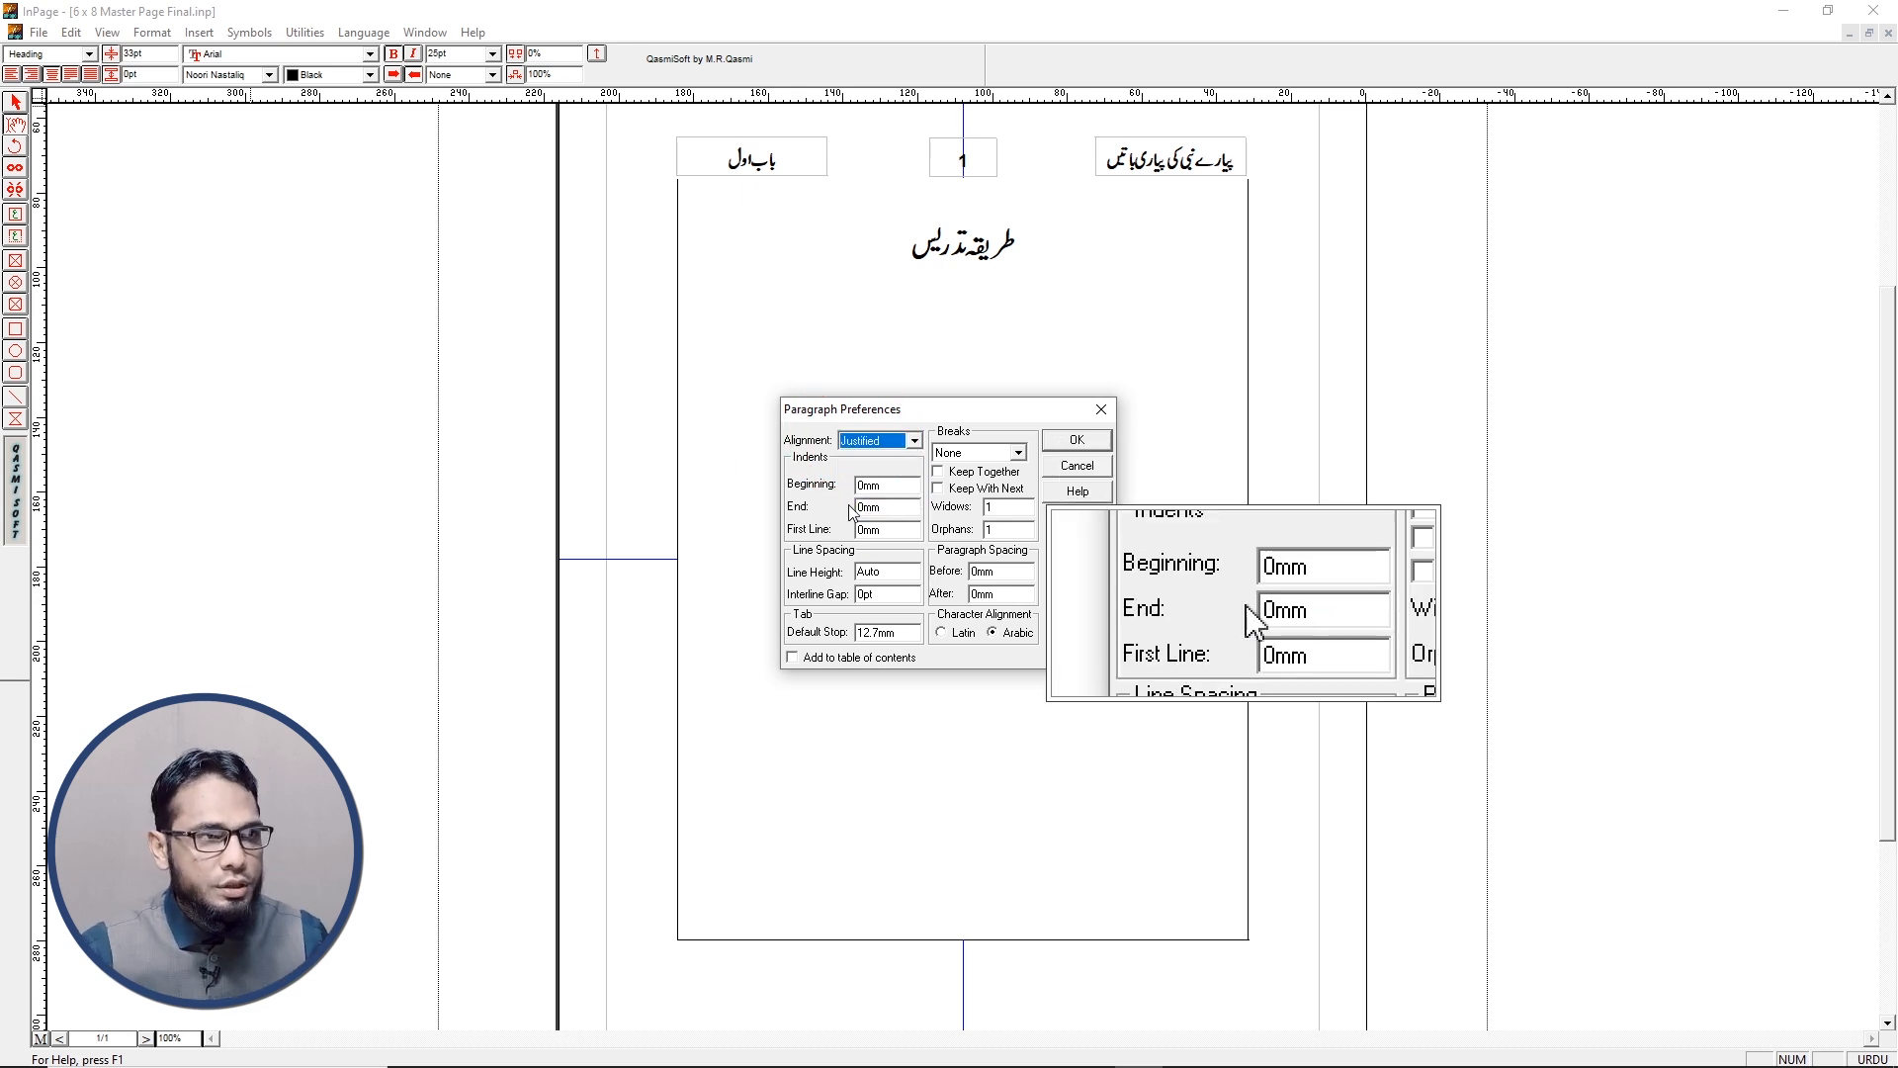
key("Tab")
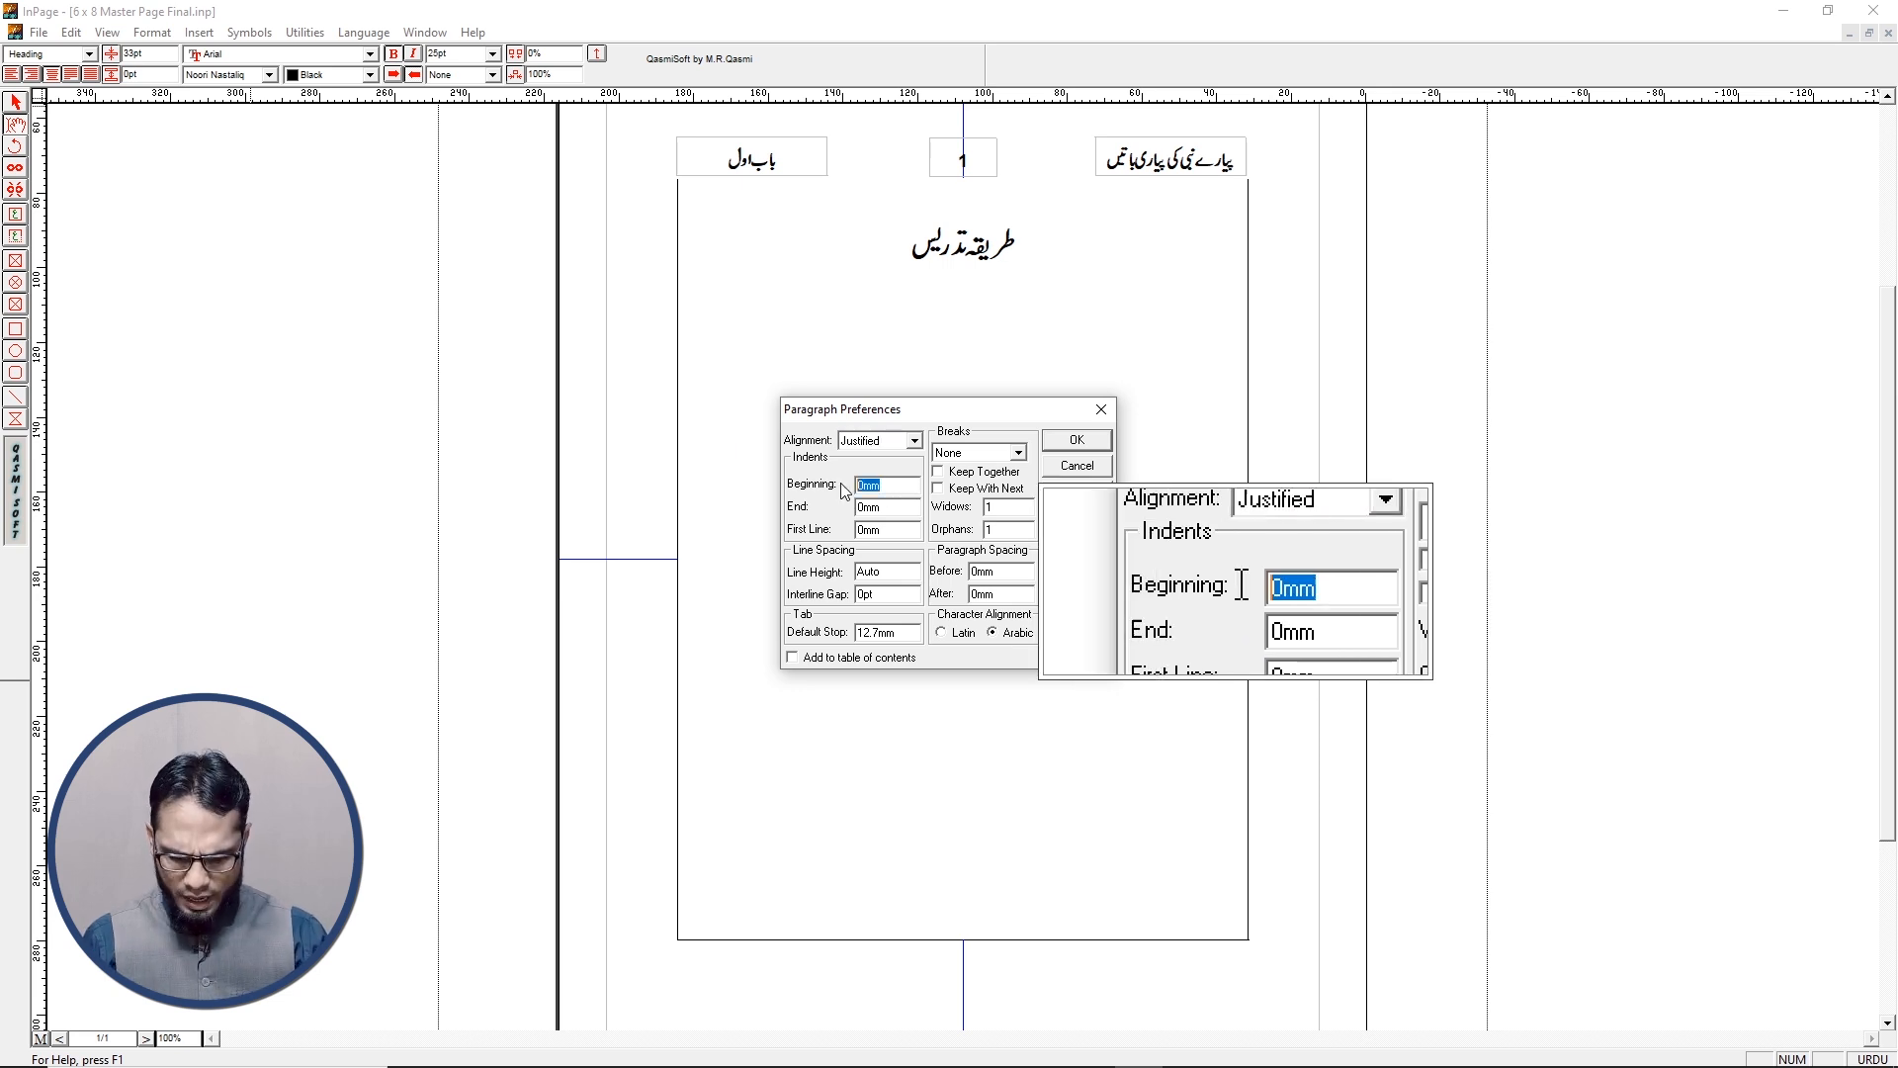
type("2")
key("Tab")
type("2")
key("Tab")
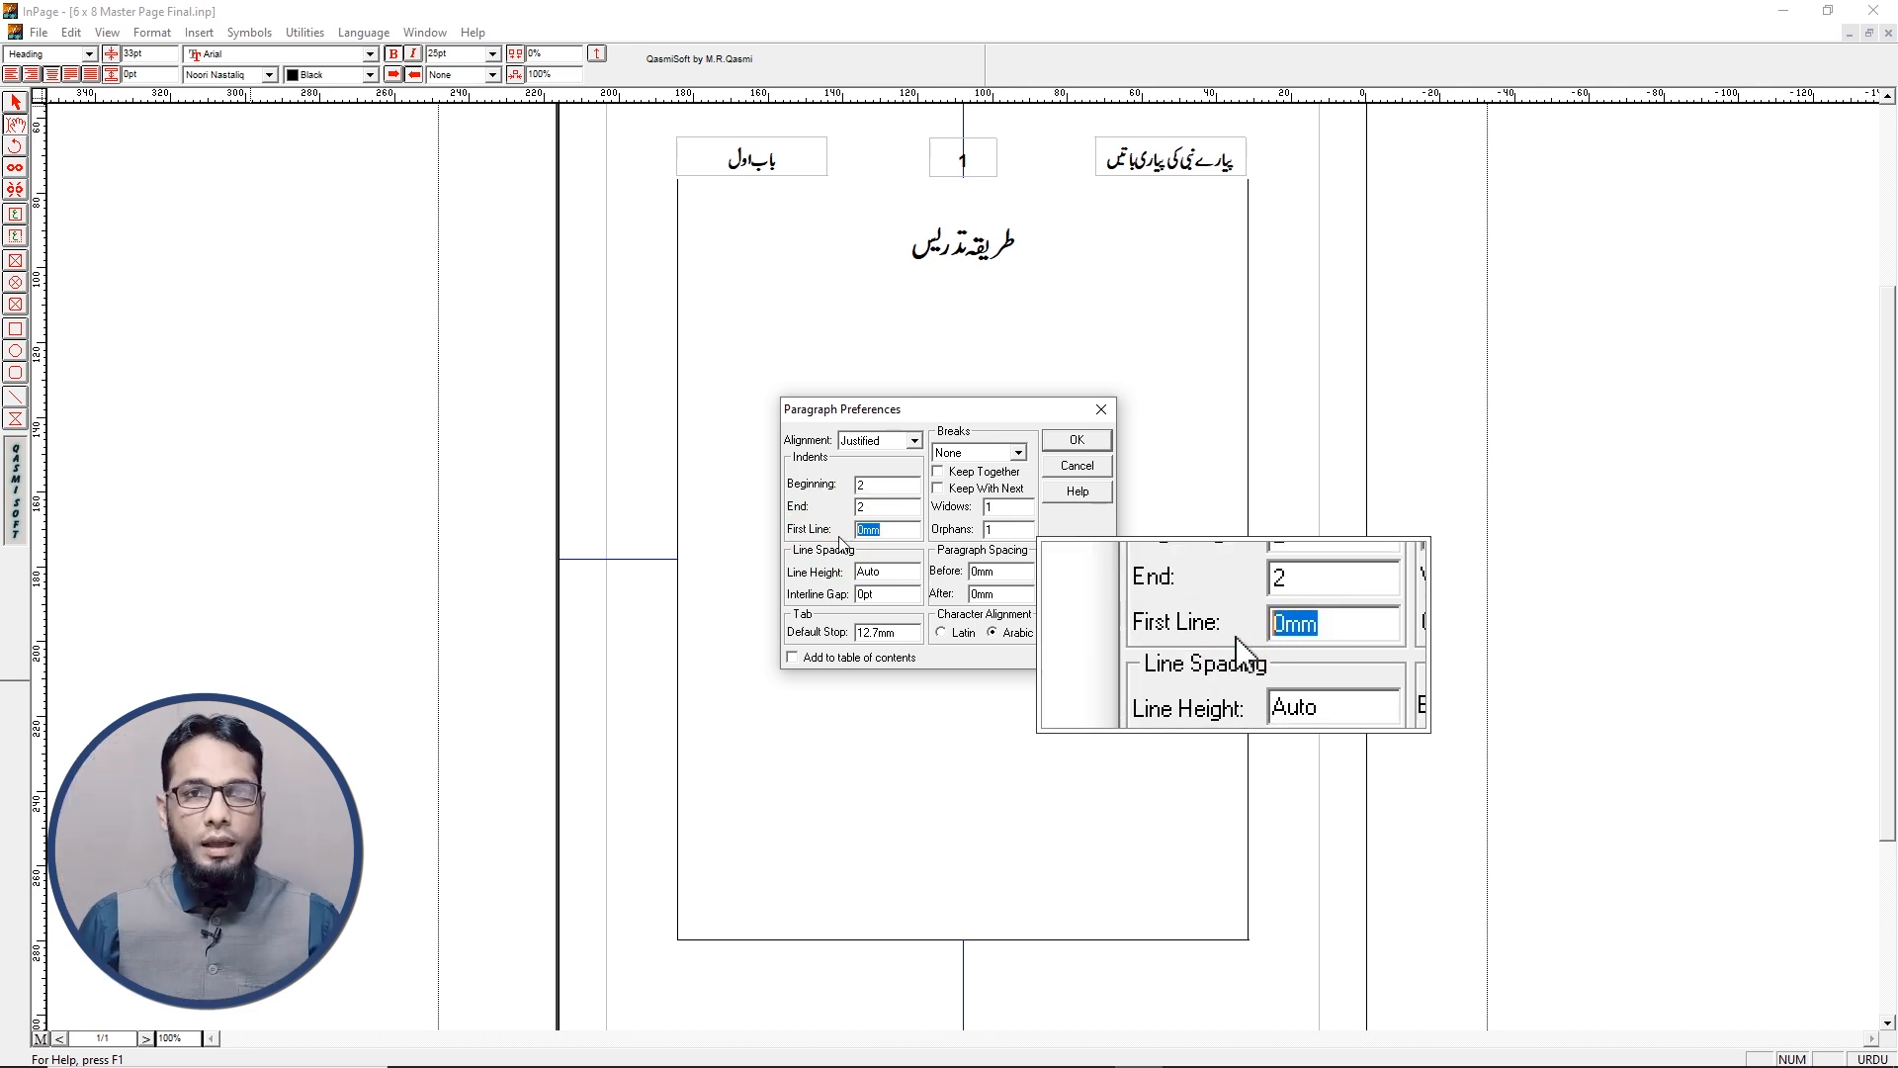
type("5")
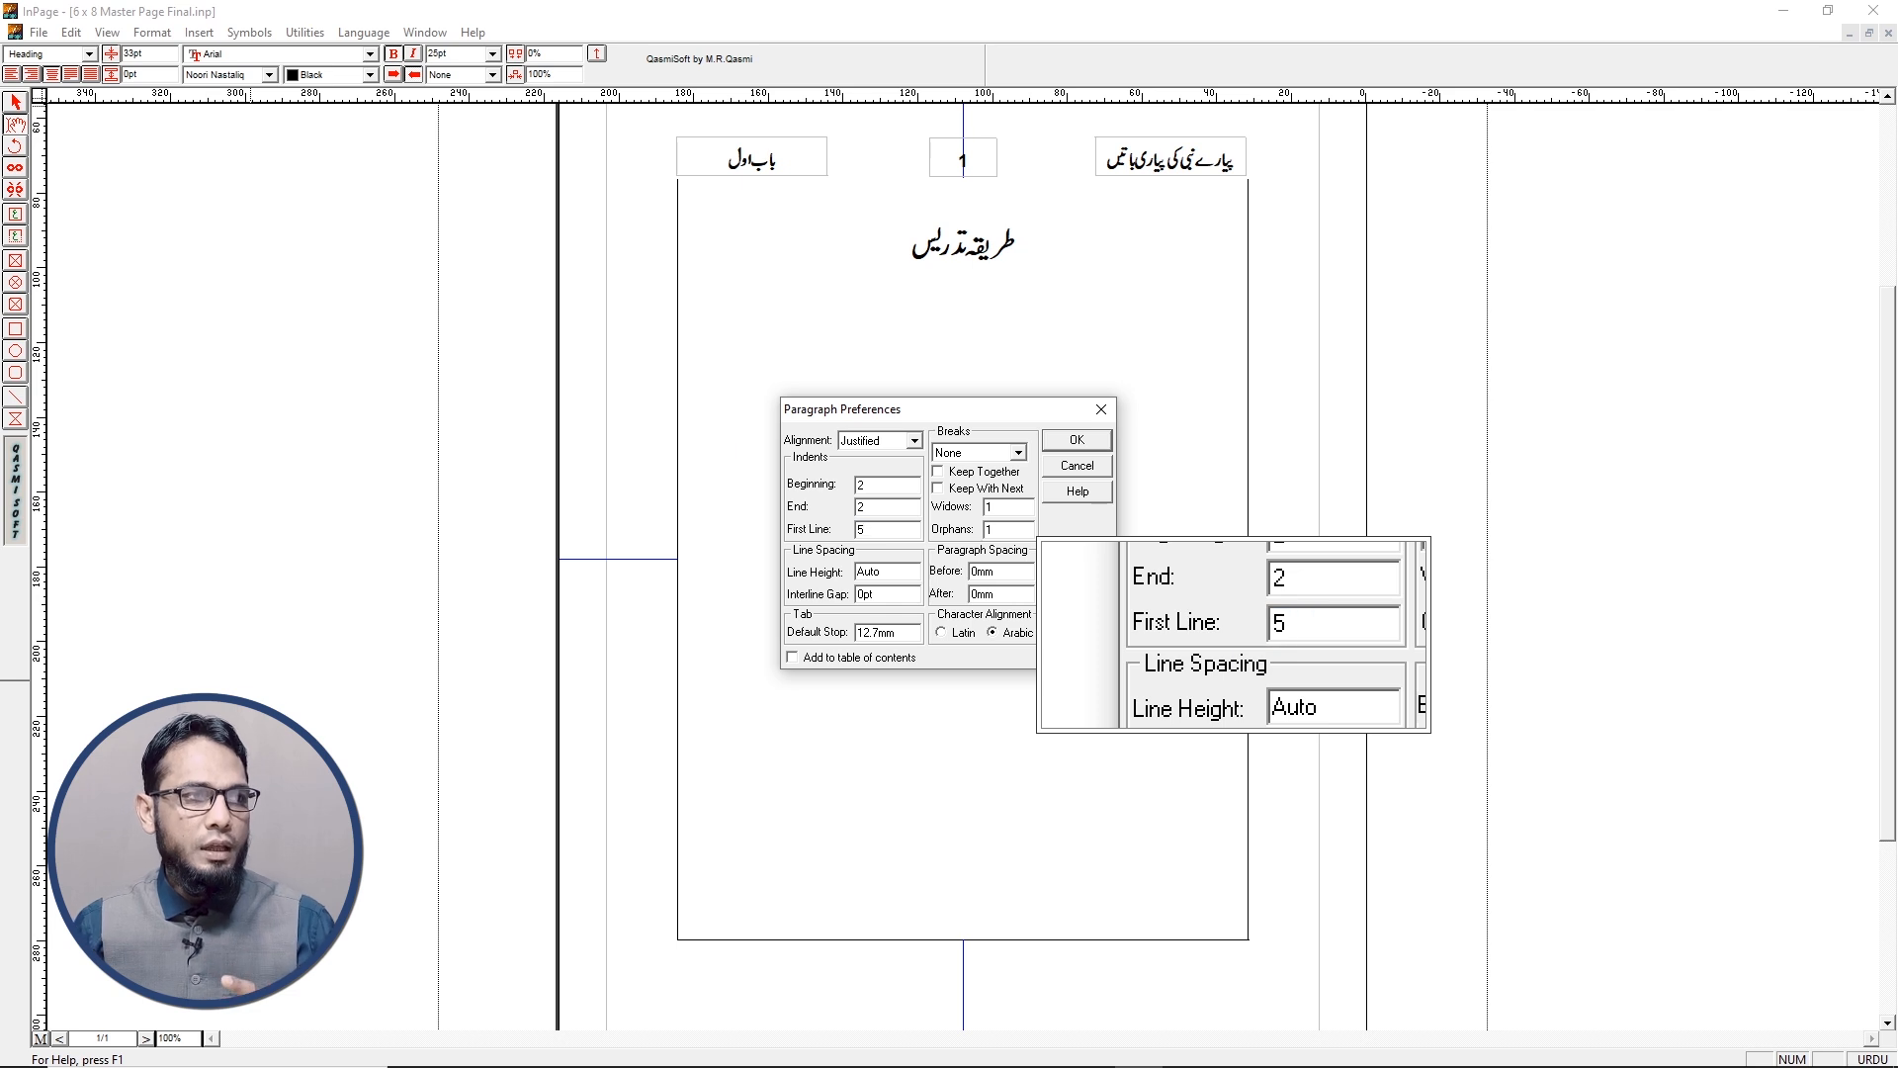
Set Urdu Matter's line height to 22 pt, save the style sheet and apply it to the line below the heading
left_click_drag(893, 572, 845, 569)
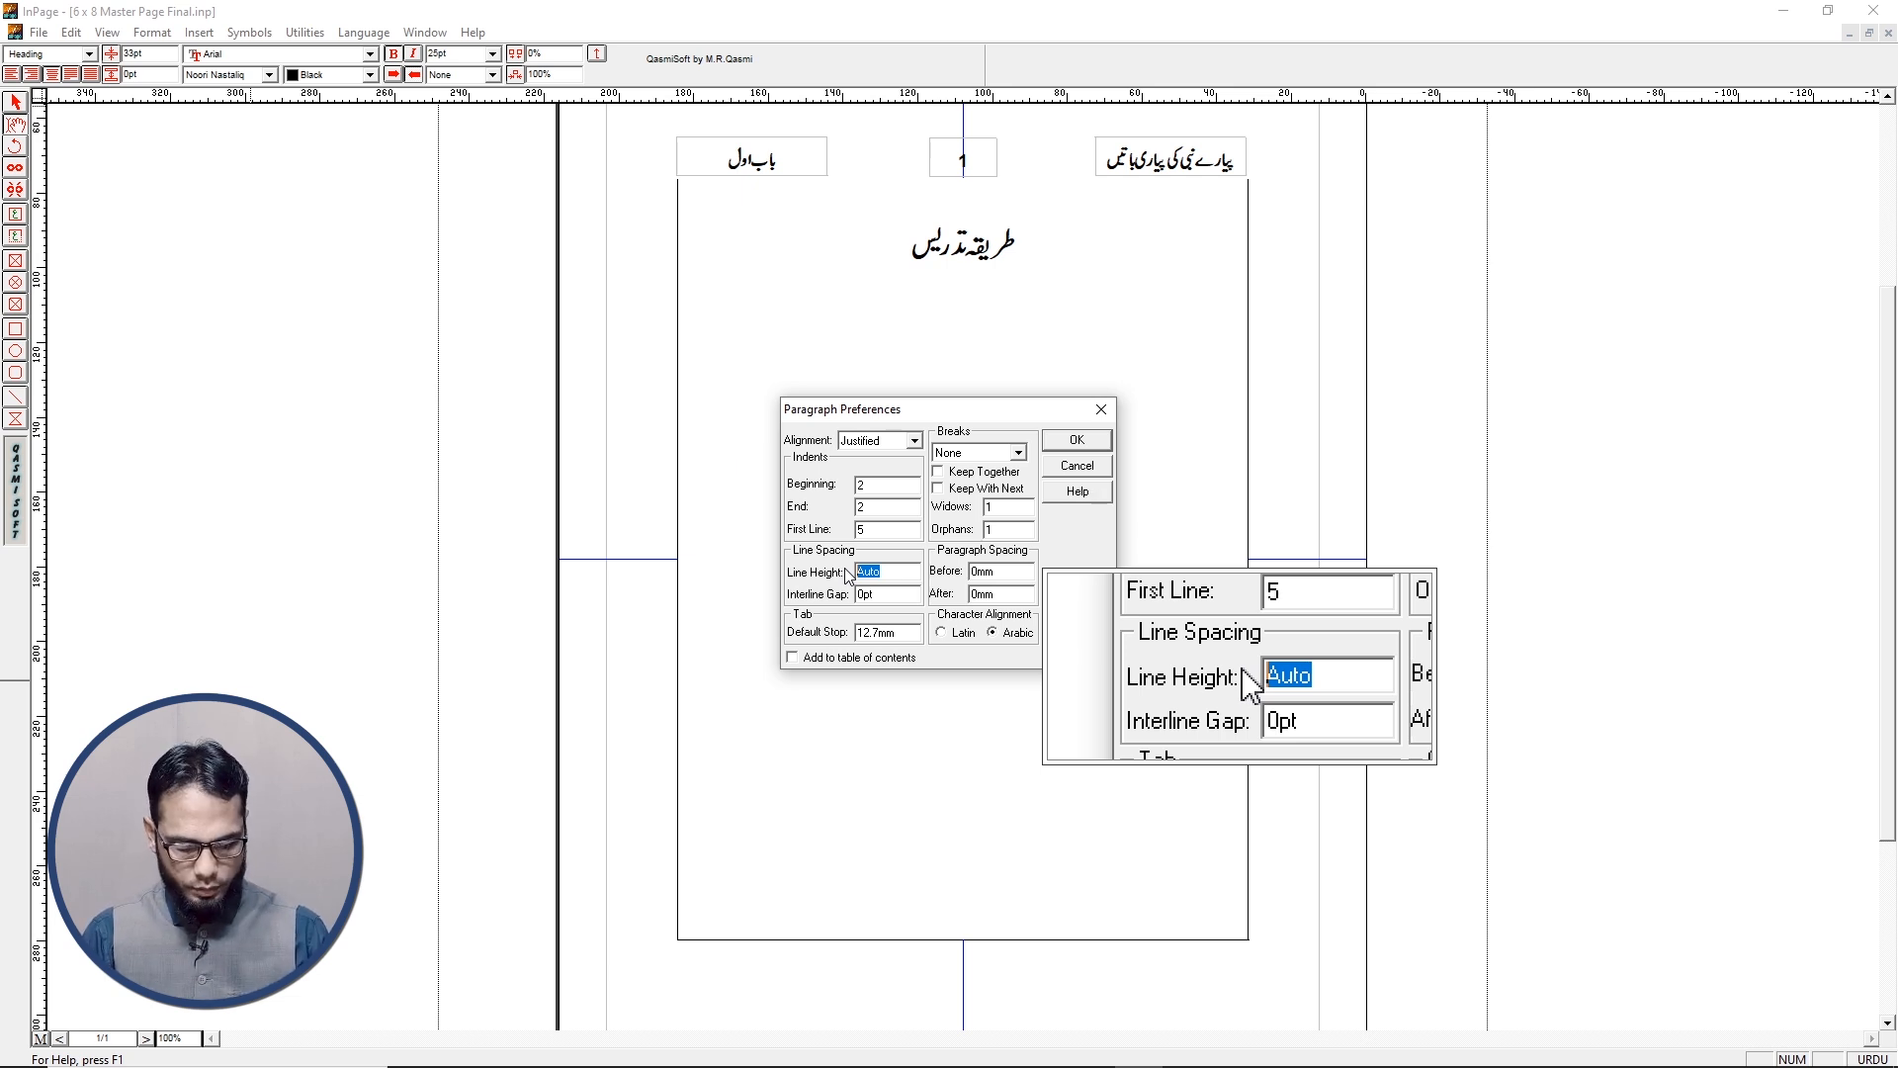
type("22")
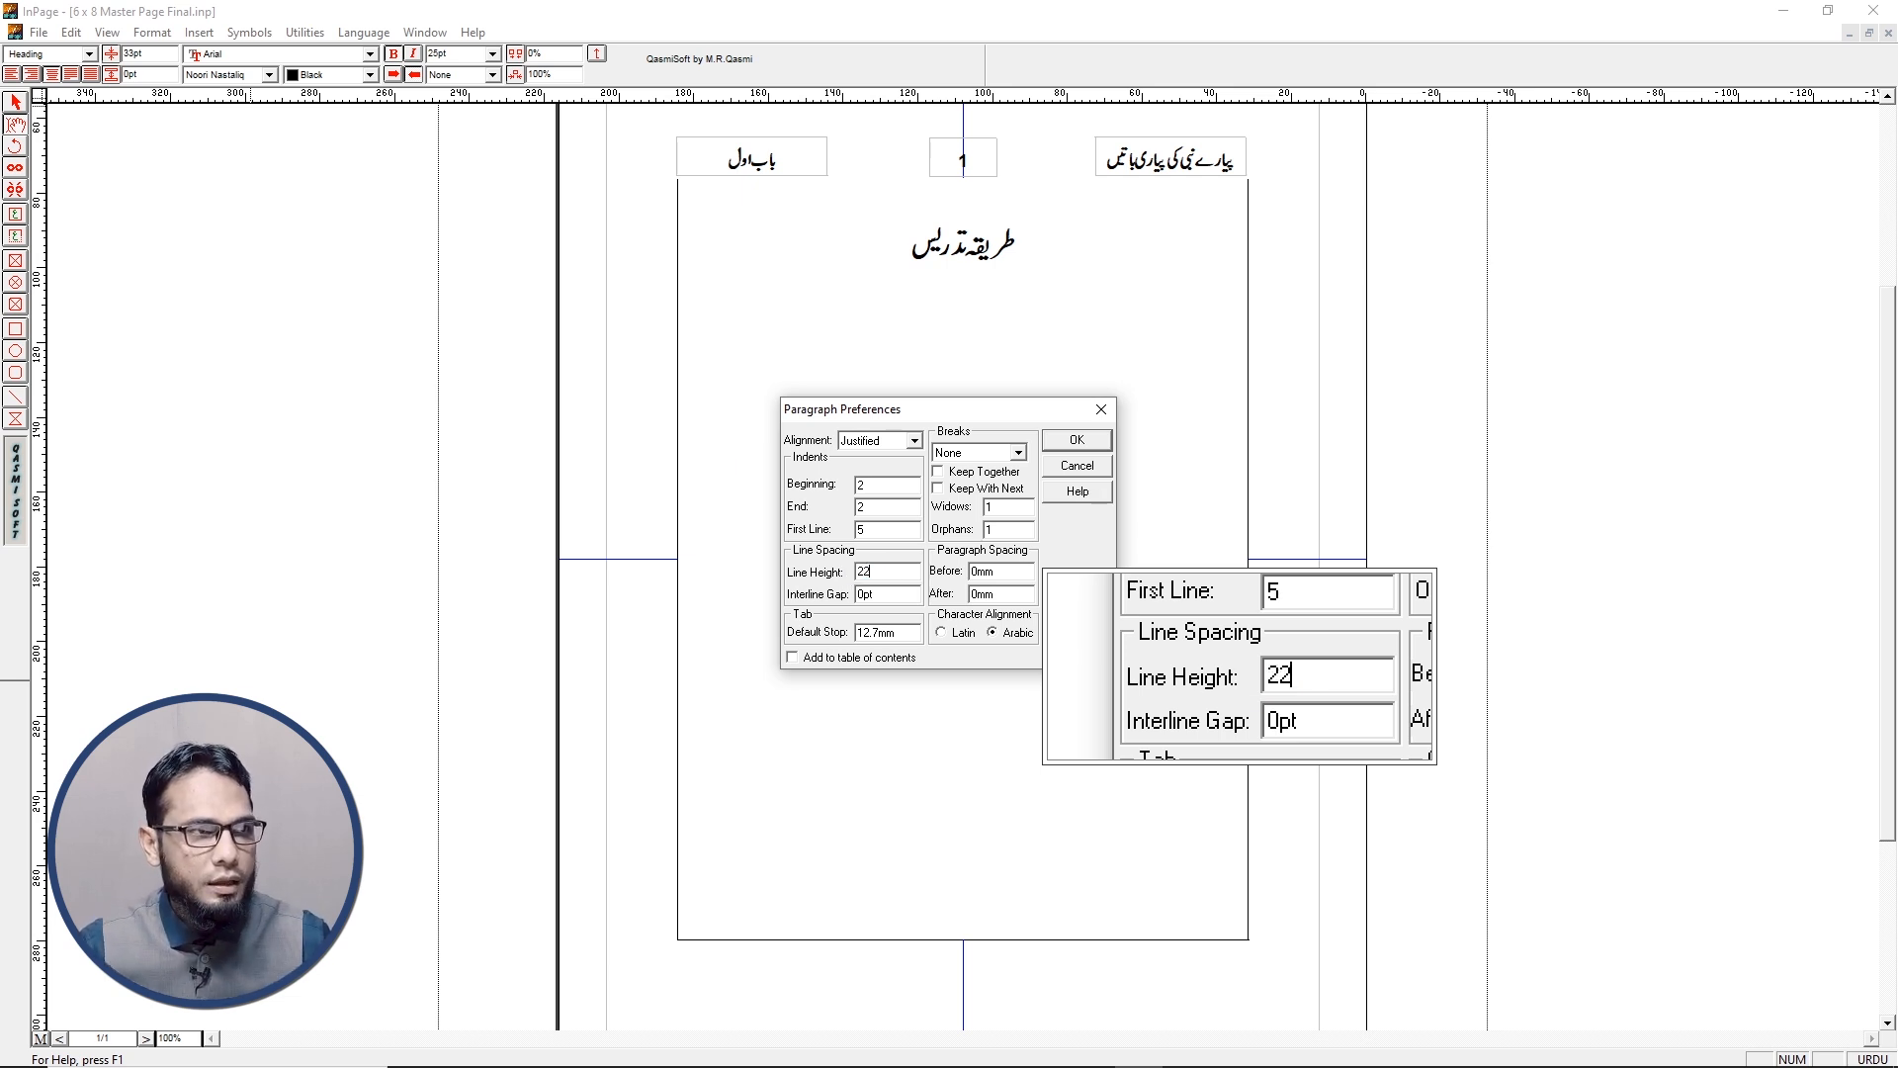
left_click(1094, 446)
left_click(1008, 457)
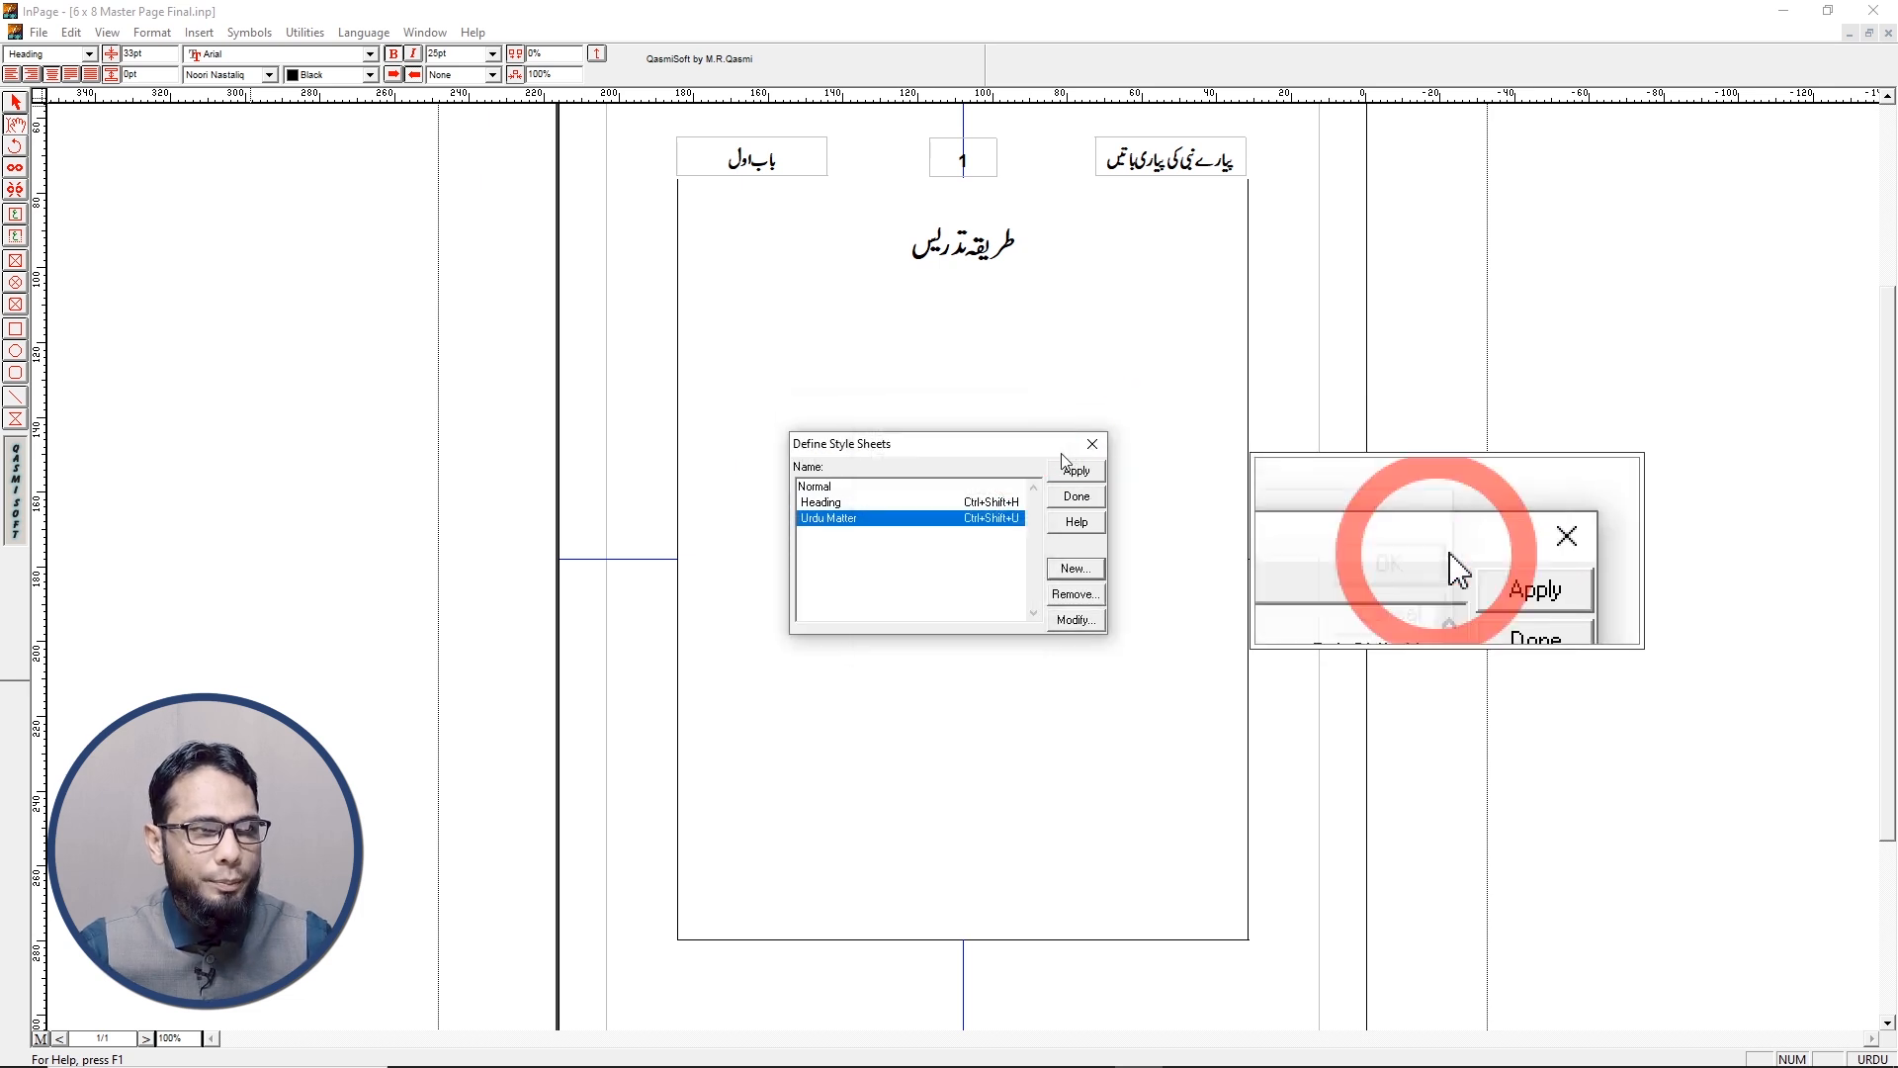
left_click(1077, 471)
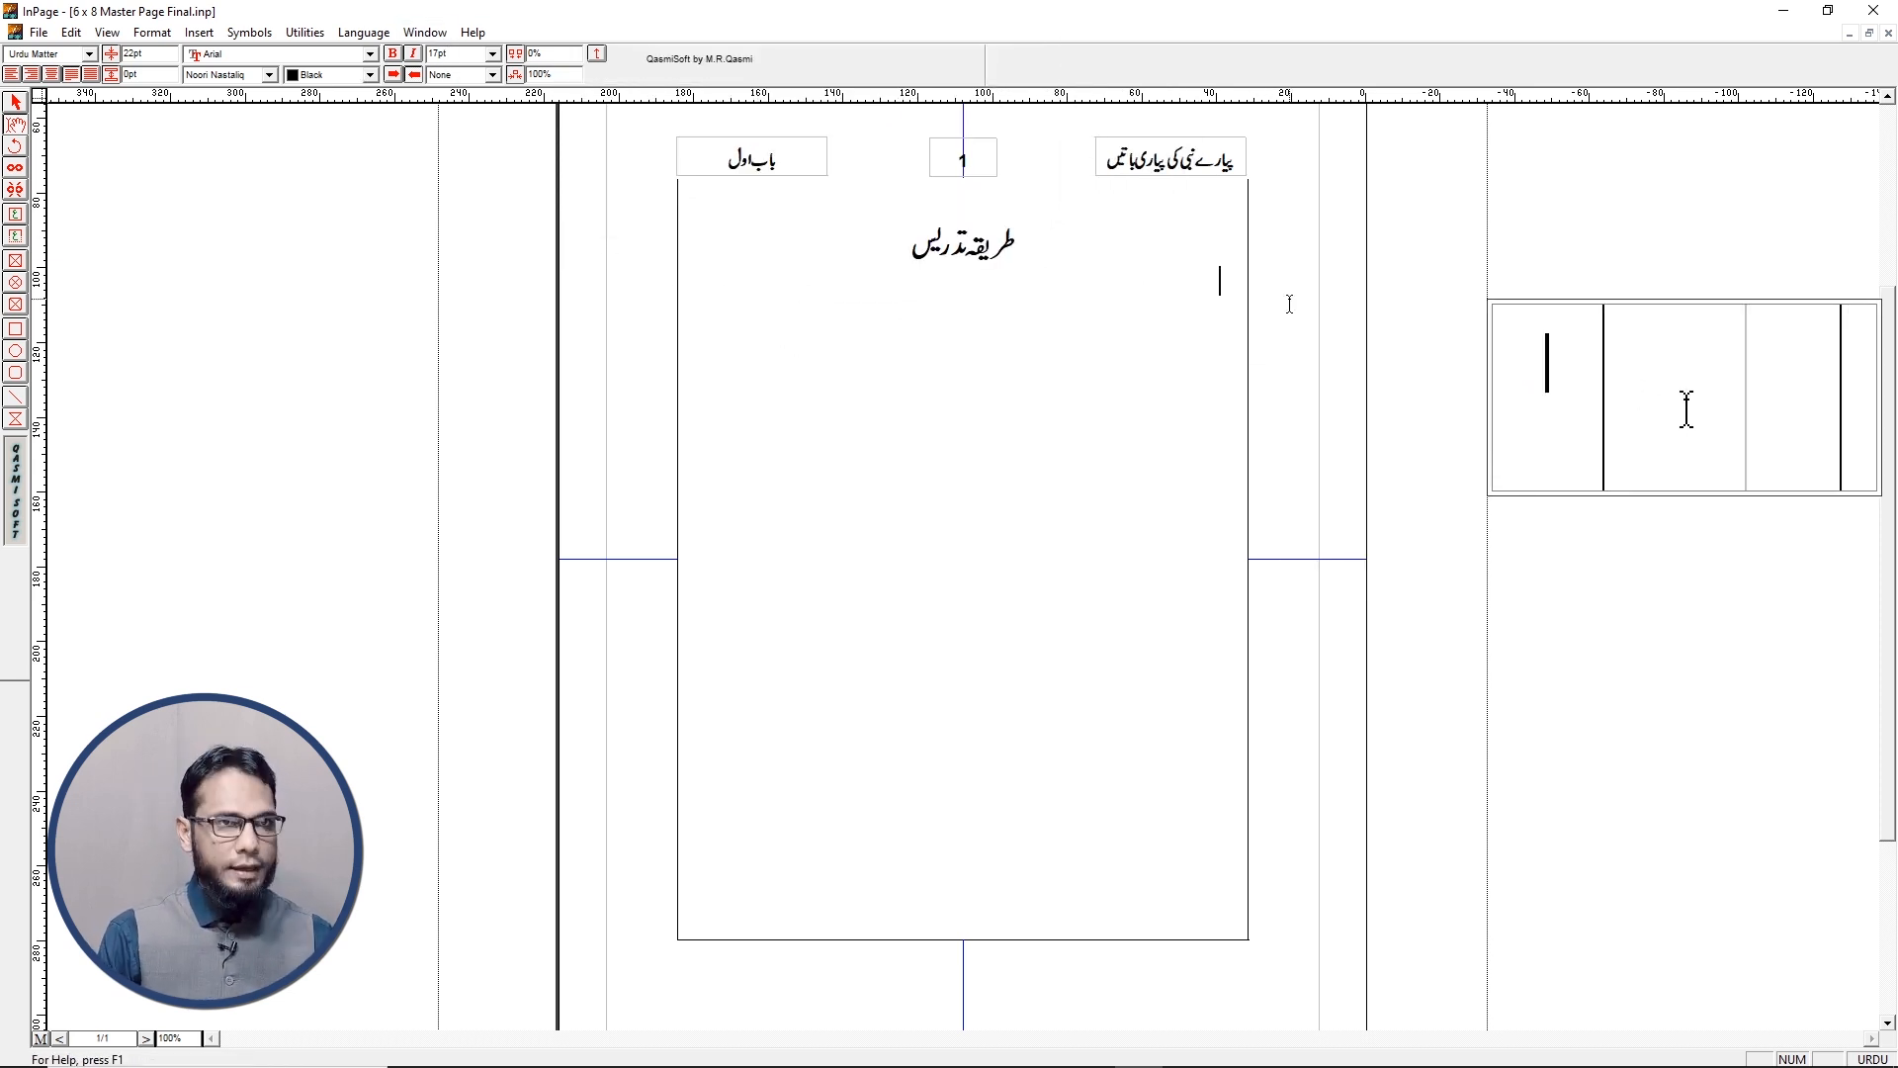
Enter the sentence "بچوں کو پڑھانے سے پہلے ان کی نفسیات کو سمجھنا ضروری ہے۔" below the heading
key("ctrl+2")
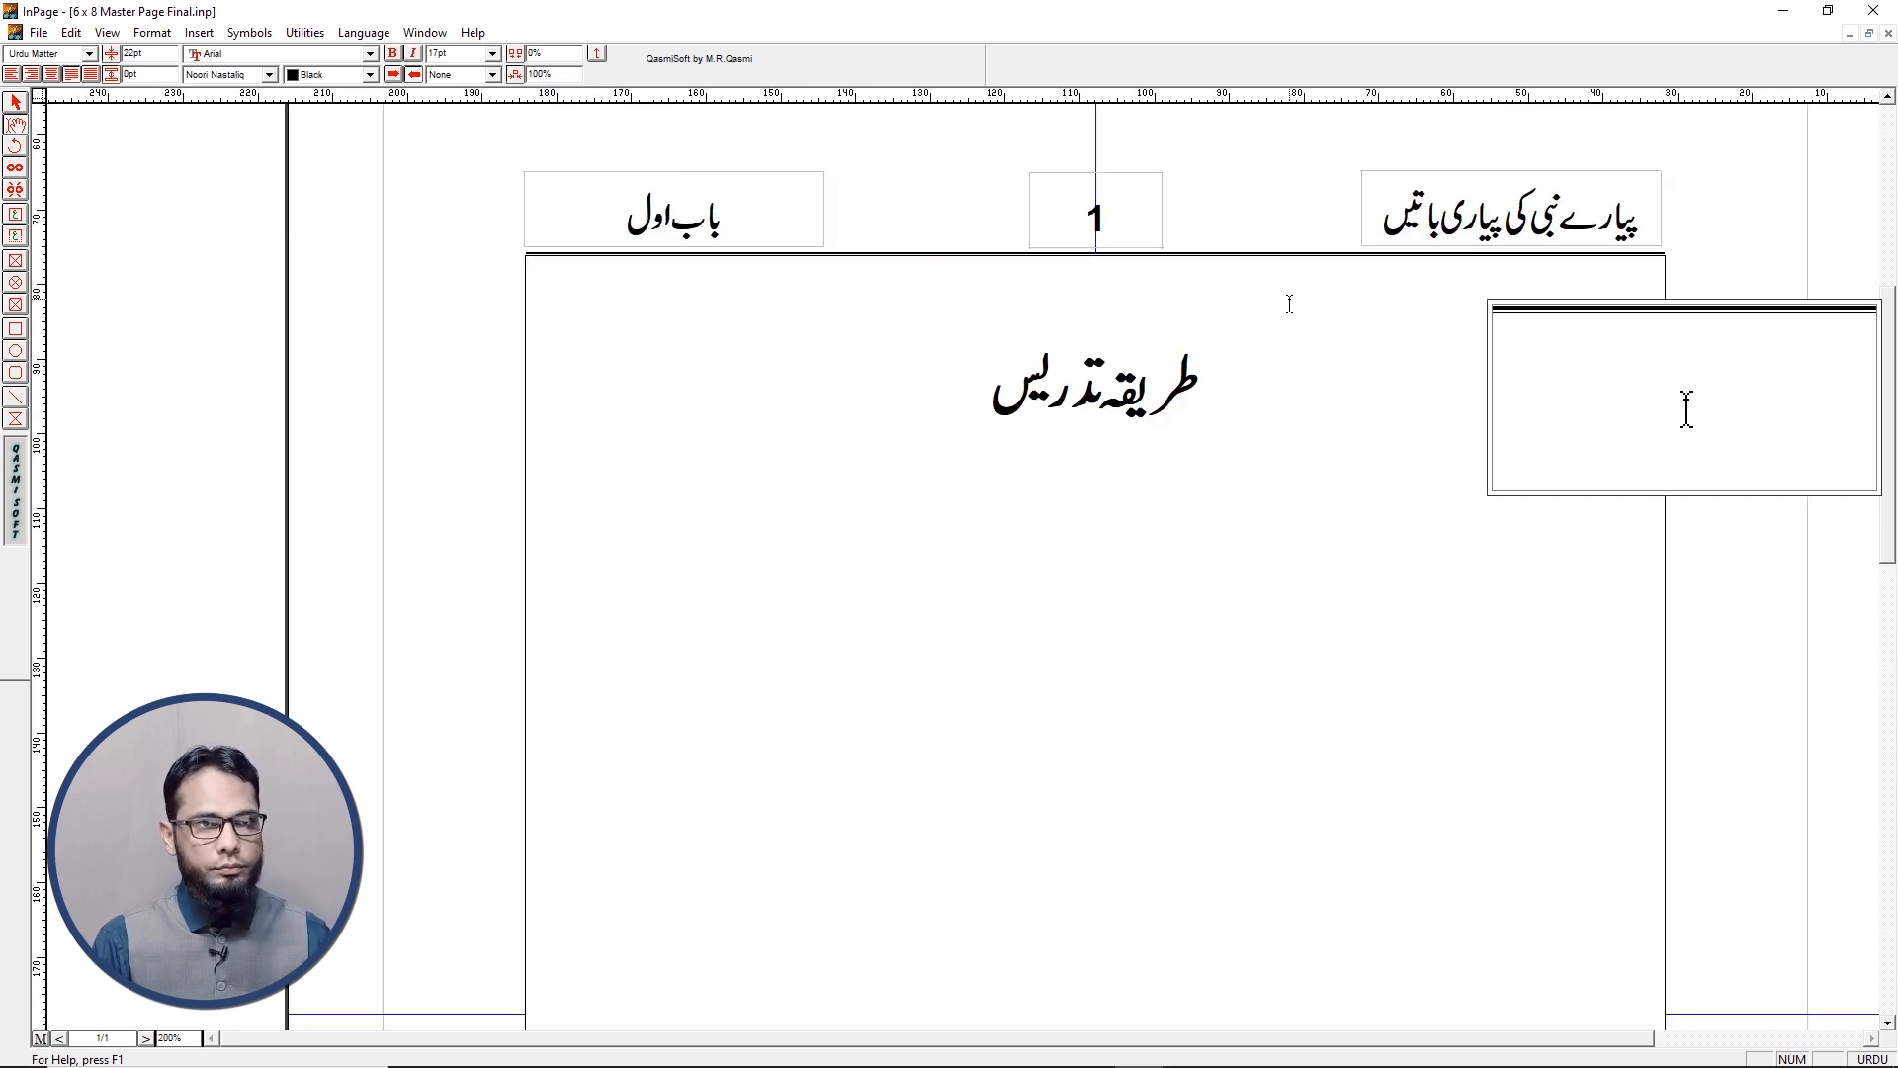
key("BackSpace")
key("BackSpace")
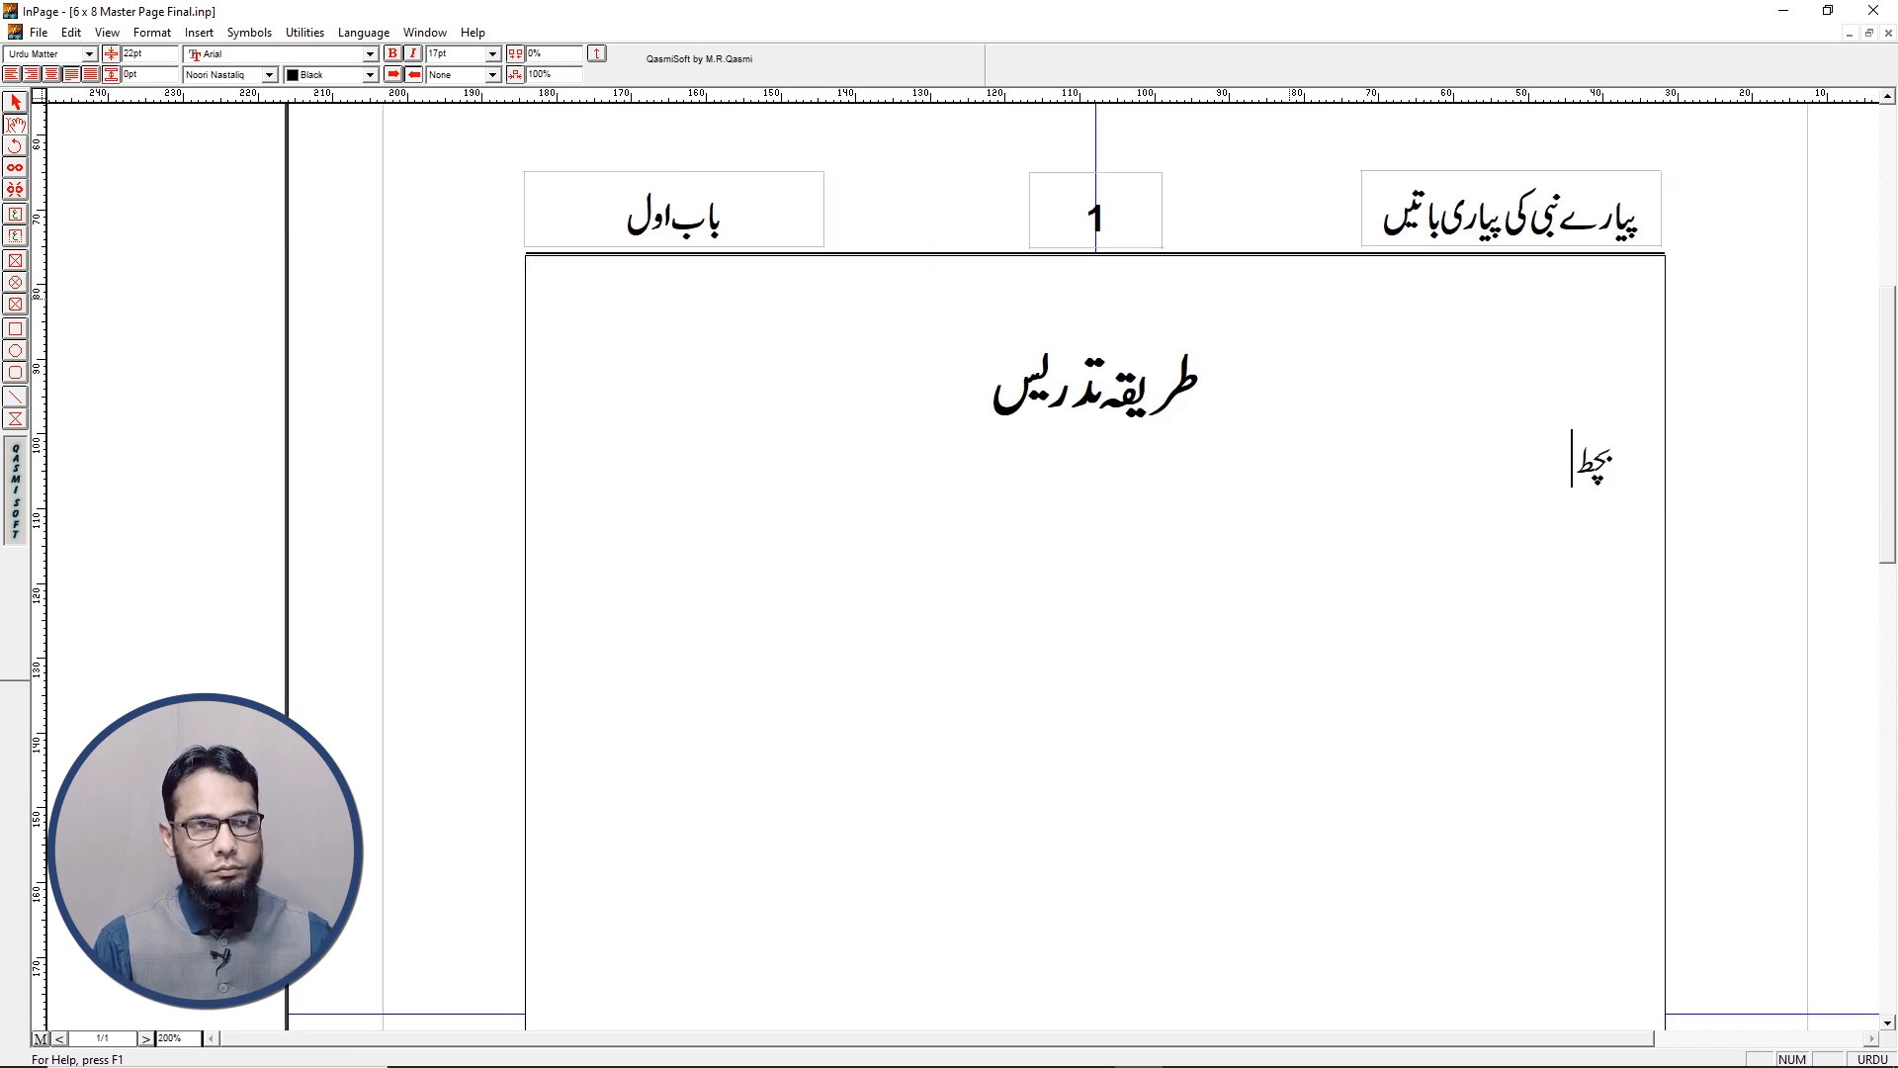
type("وں کو پڑھان")
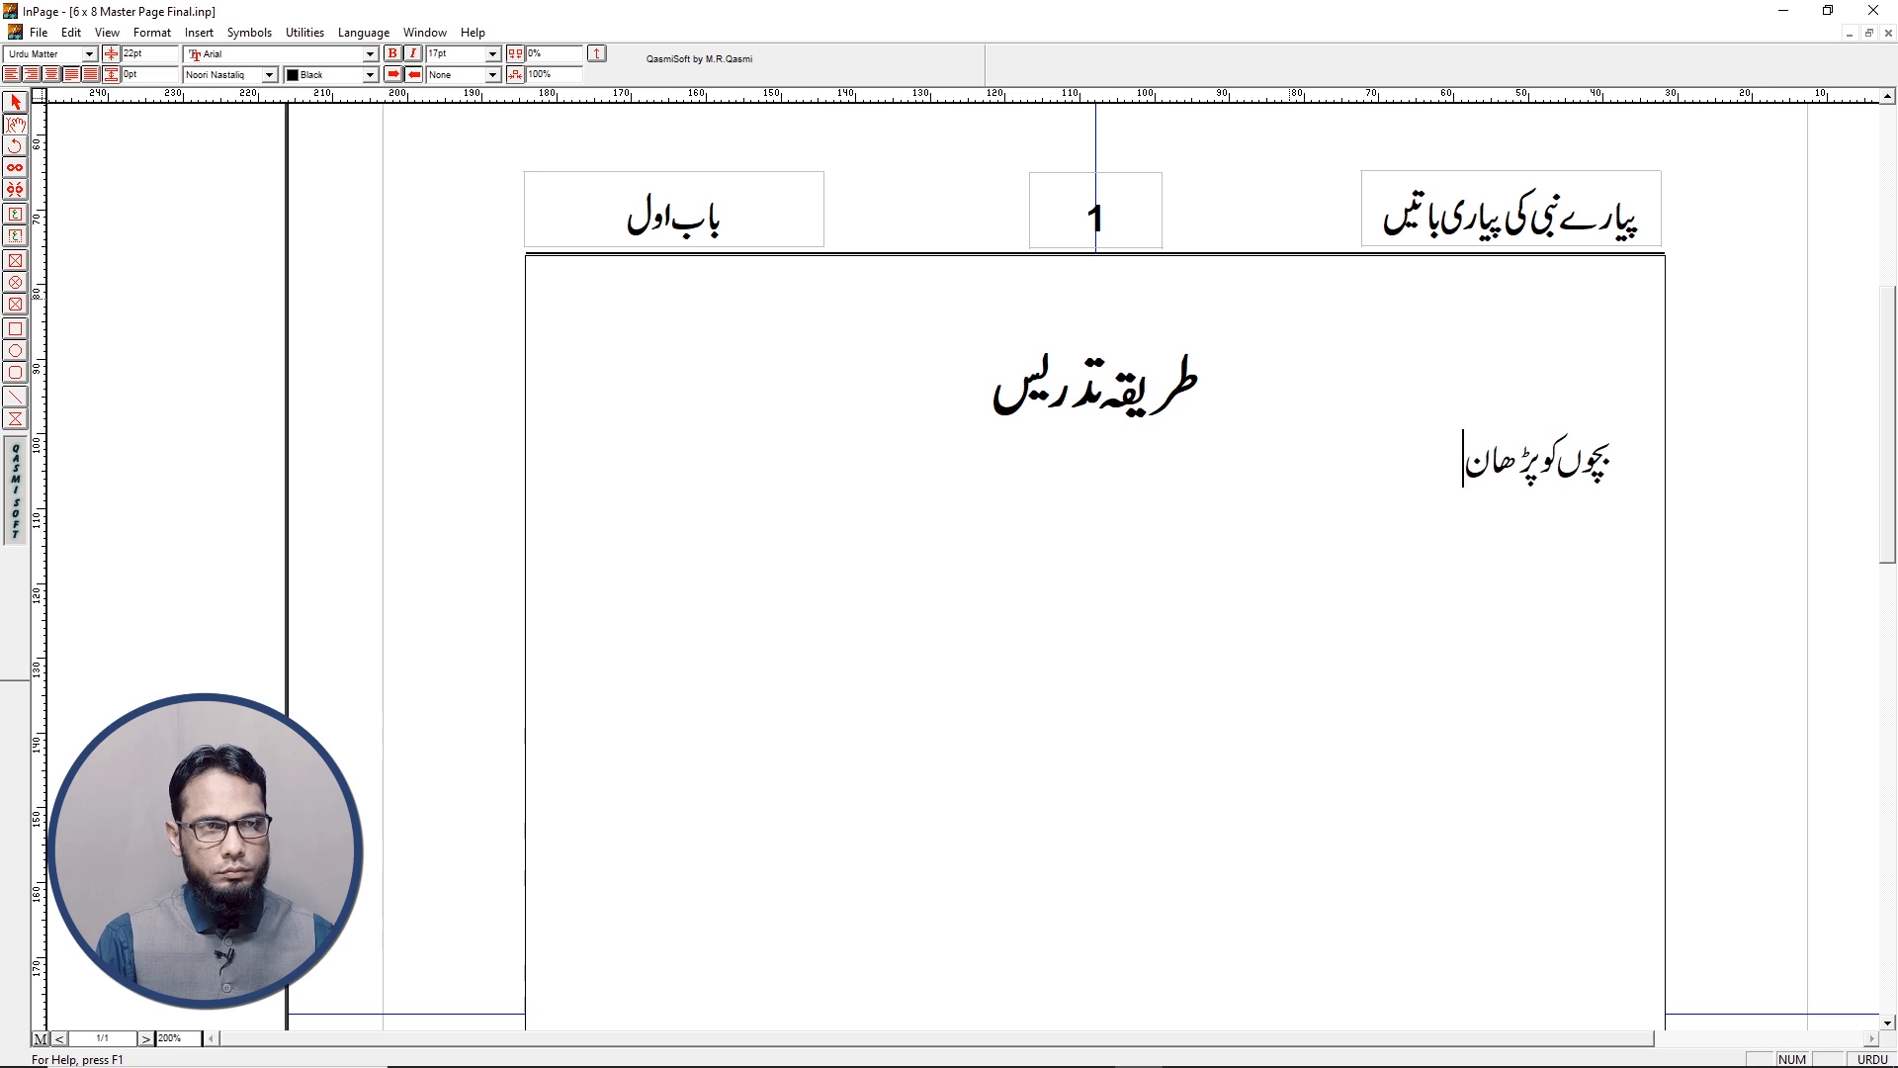
type("ے سے پہلے ان کی نفسیات کو سمجھنا ضروی")
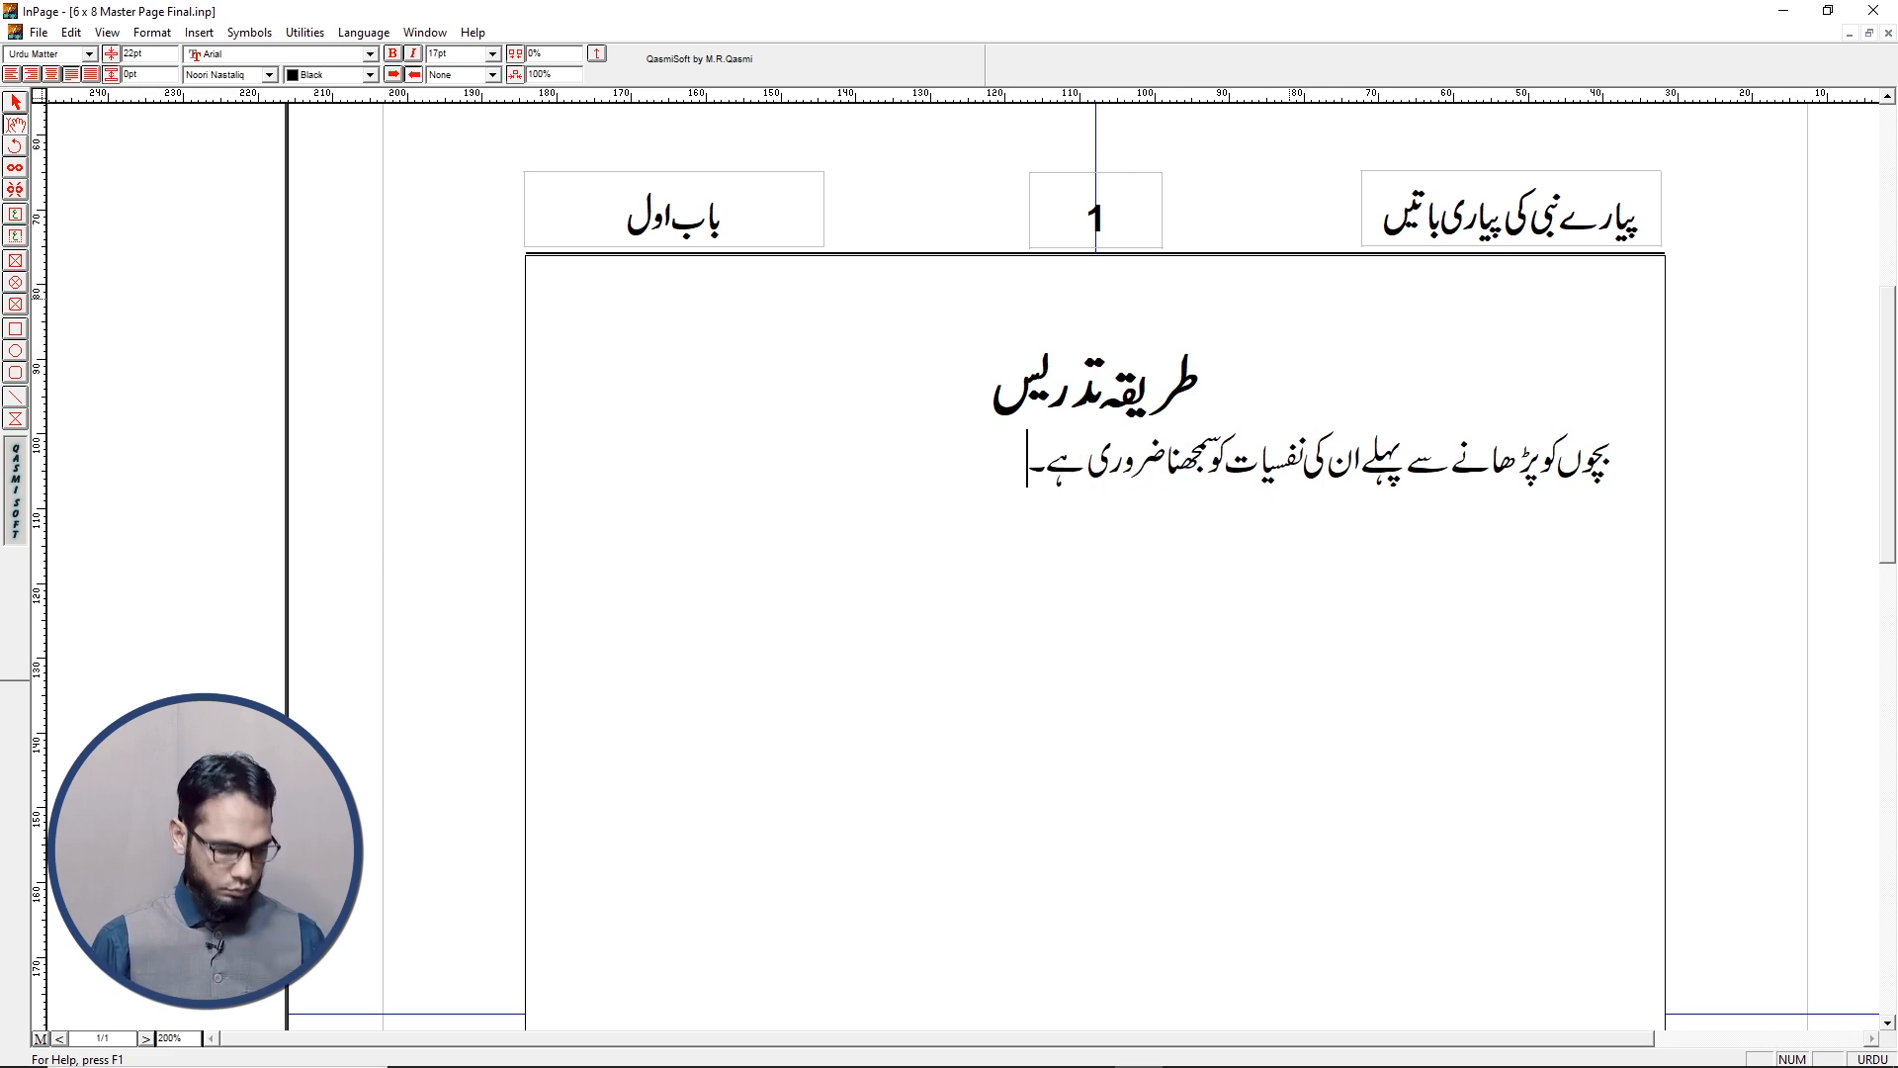
Copy the sentence and paste it repeatedly after itself to fill a four-line paragraph
key("shift+End")
key("ctrl+c")
key("ctrl+v")
key("ctrl+v")
key("ctrl+v")
key("ctrl+v")
key("ctrl+v")
key("ctrl+v")
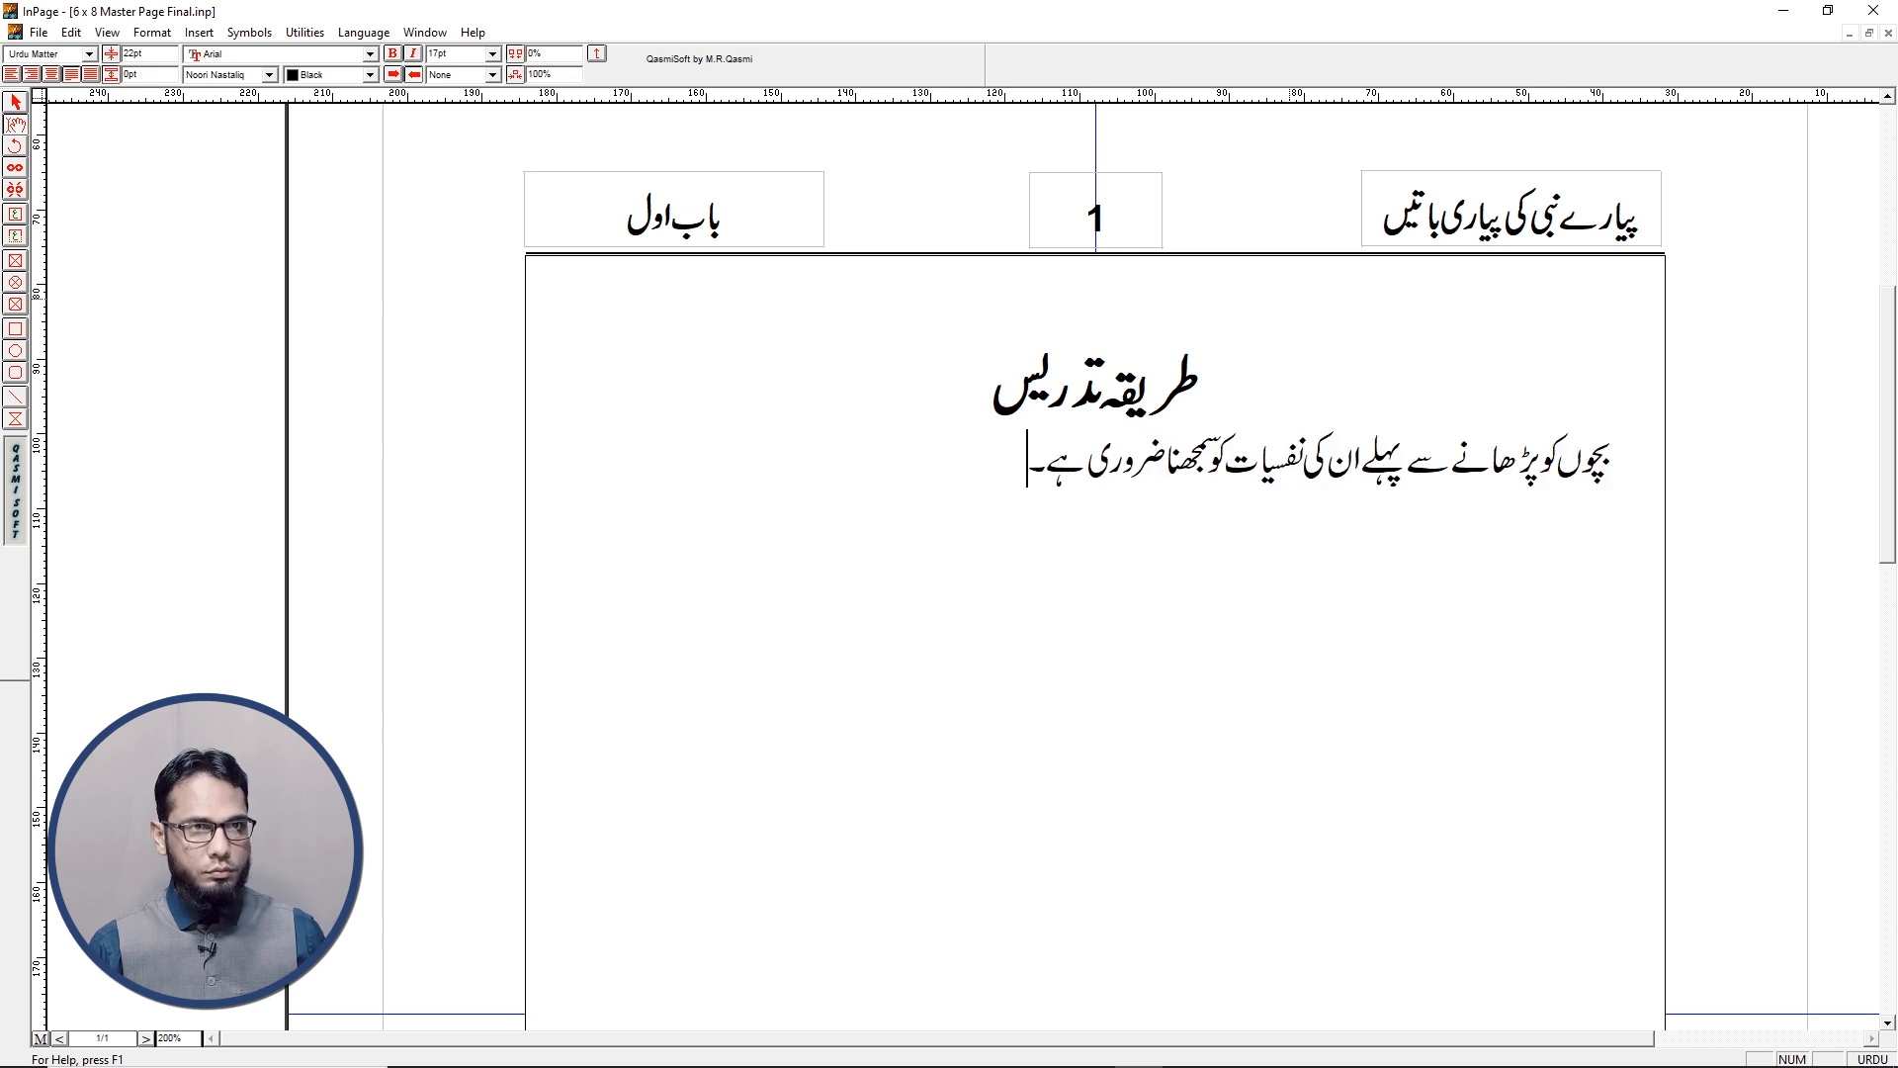
key("ctrl+v")
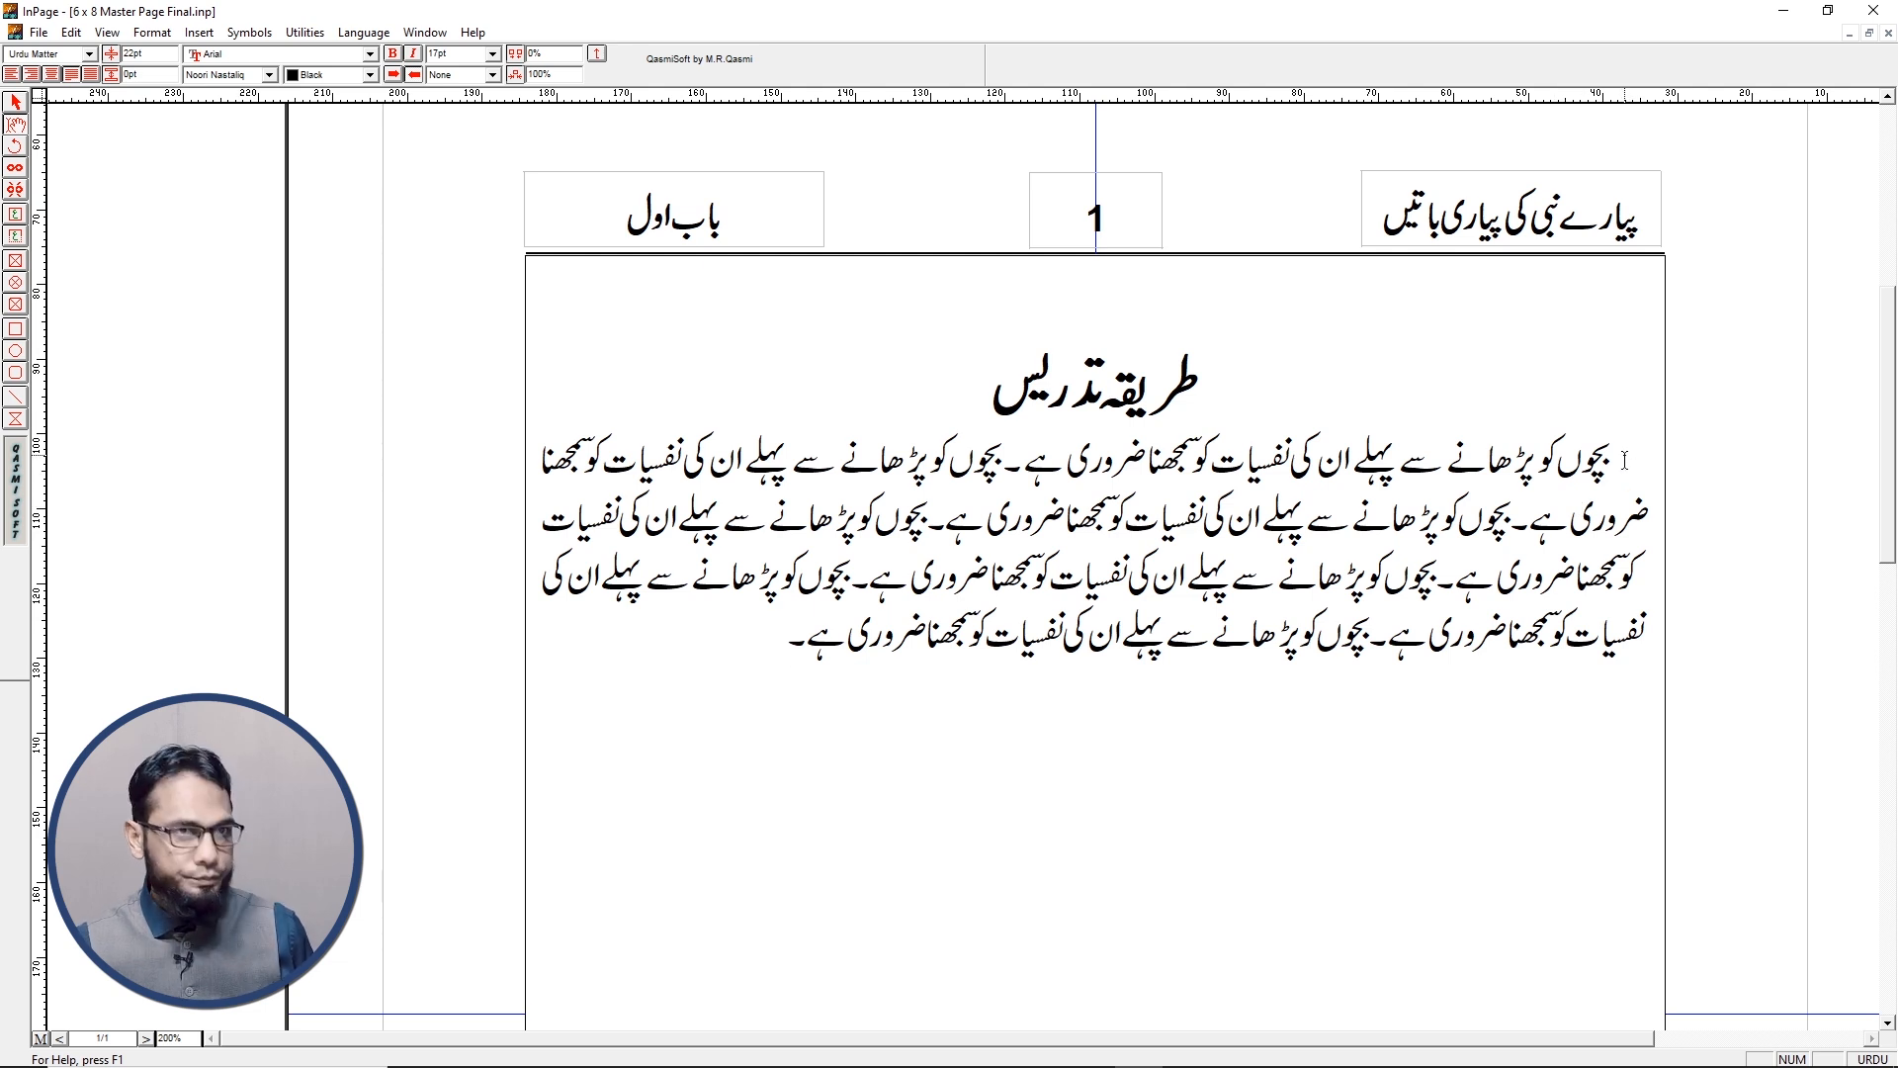
key("ctrl+2")
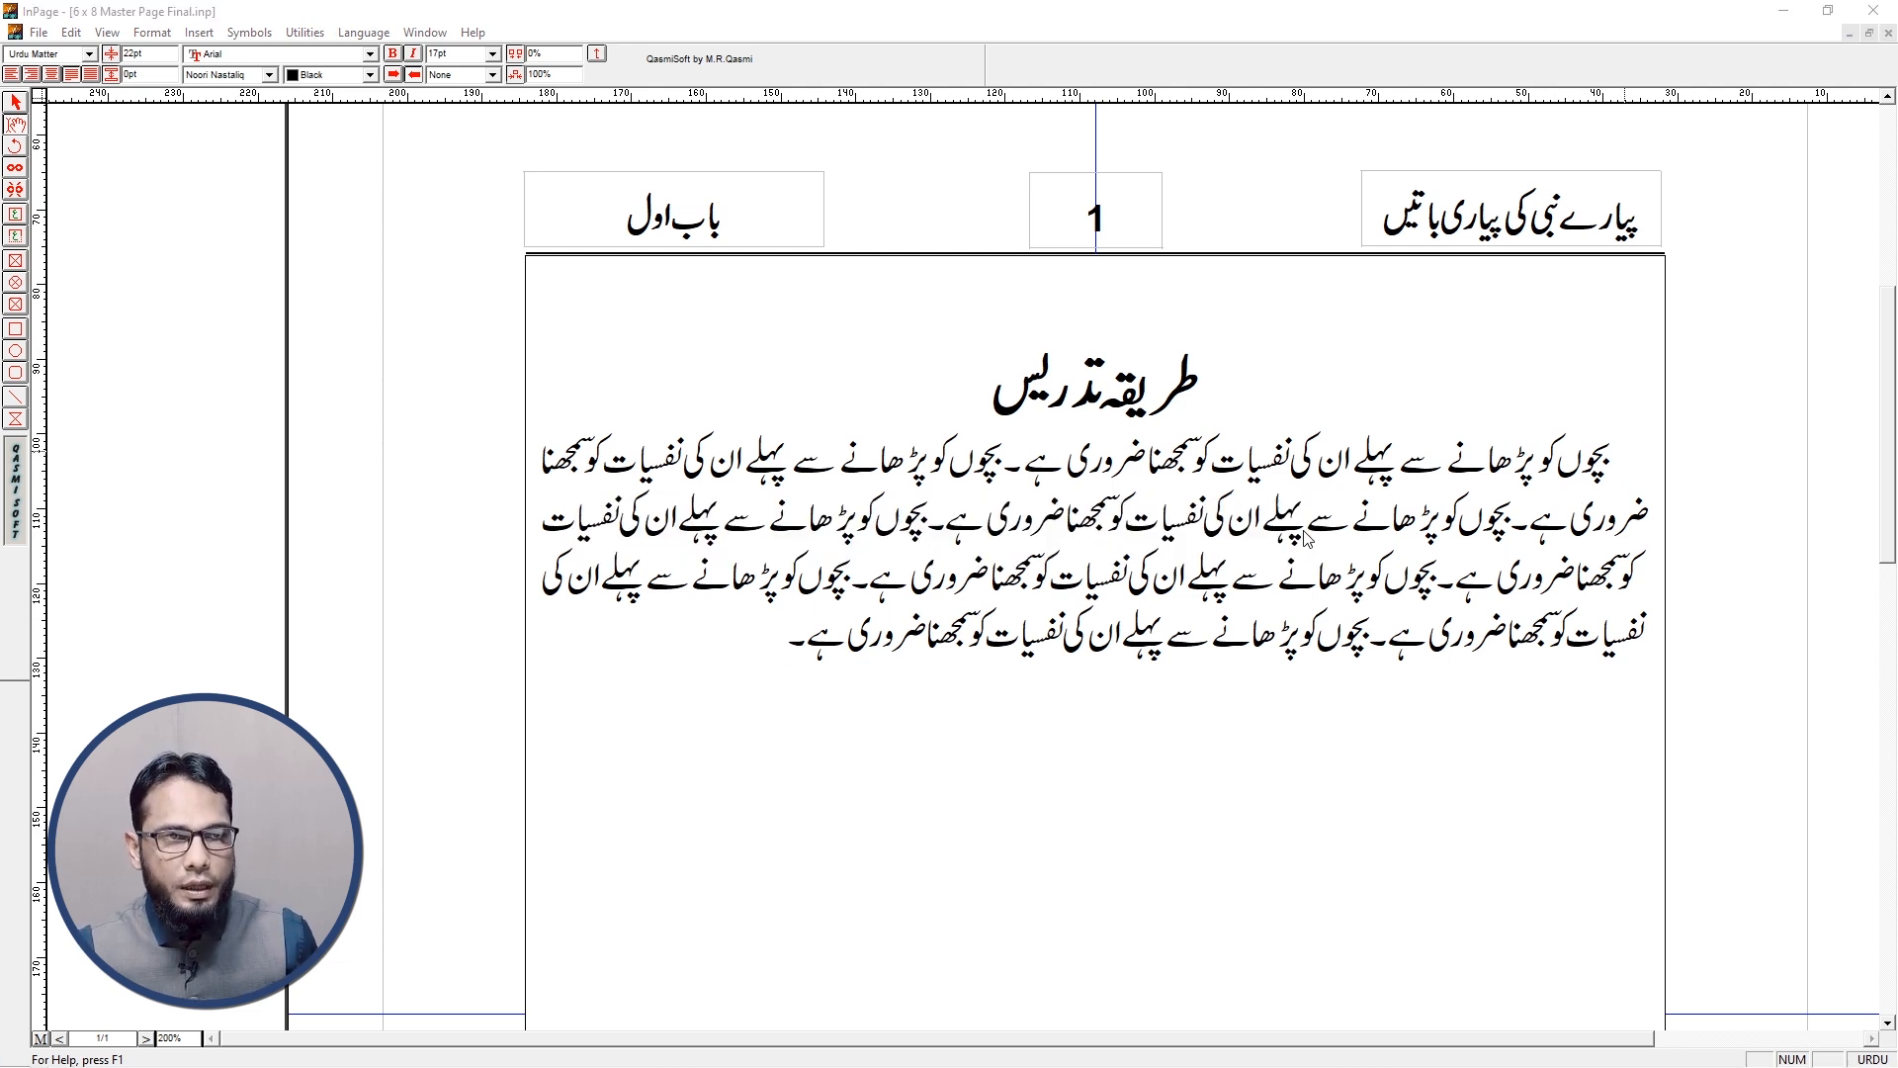
mouse_move(1625, 475)
left_mouse_down()
mouse_move(1636, 429)
mouse_move(1658, 430)
mouse_move(1668, 468)
mouse_move(1626, 483)
left_mouse_up()
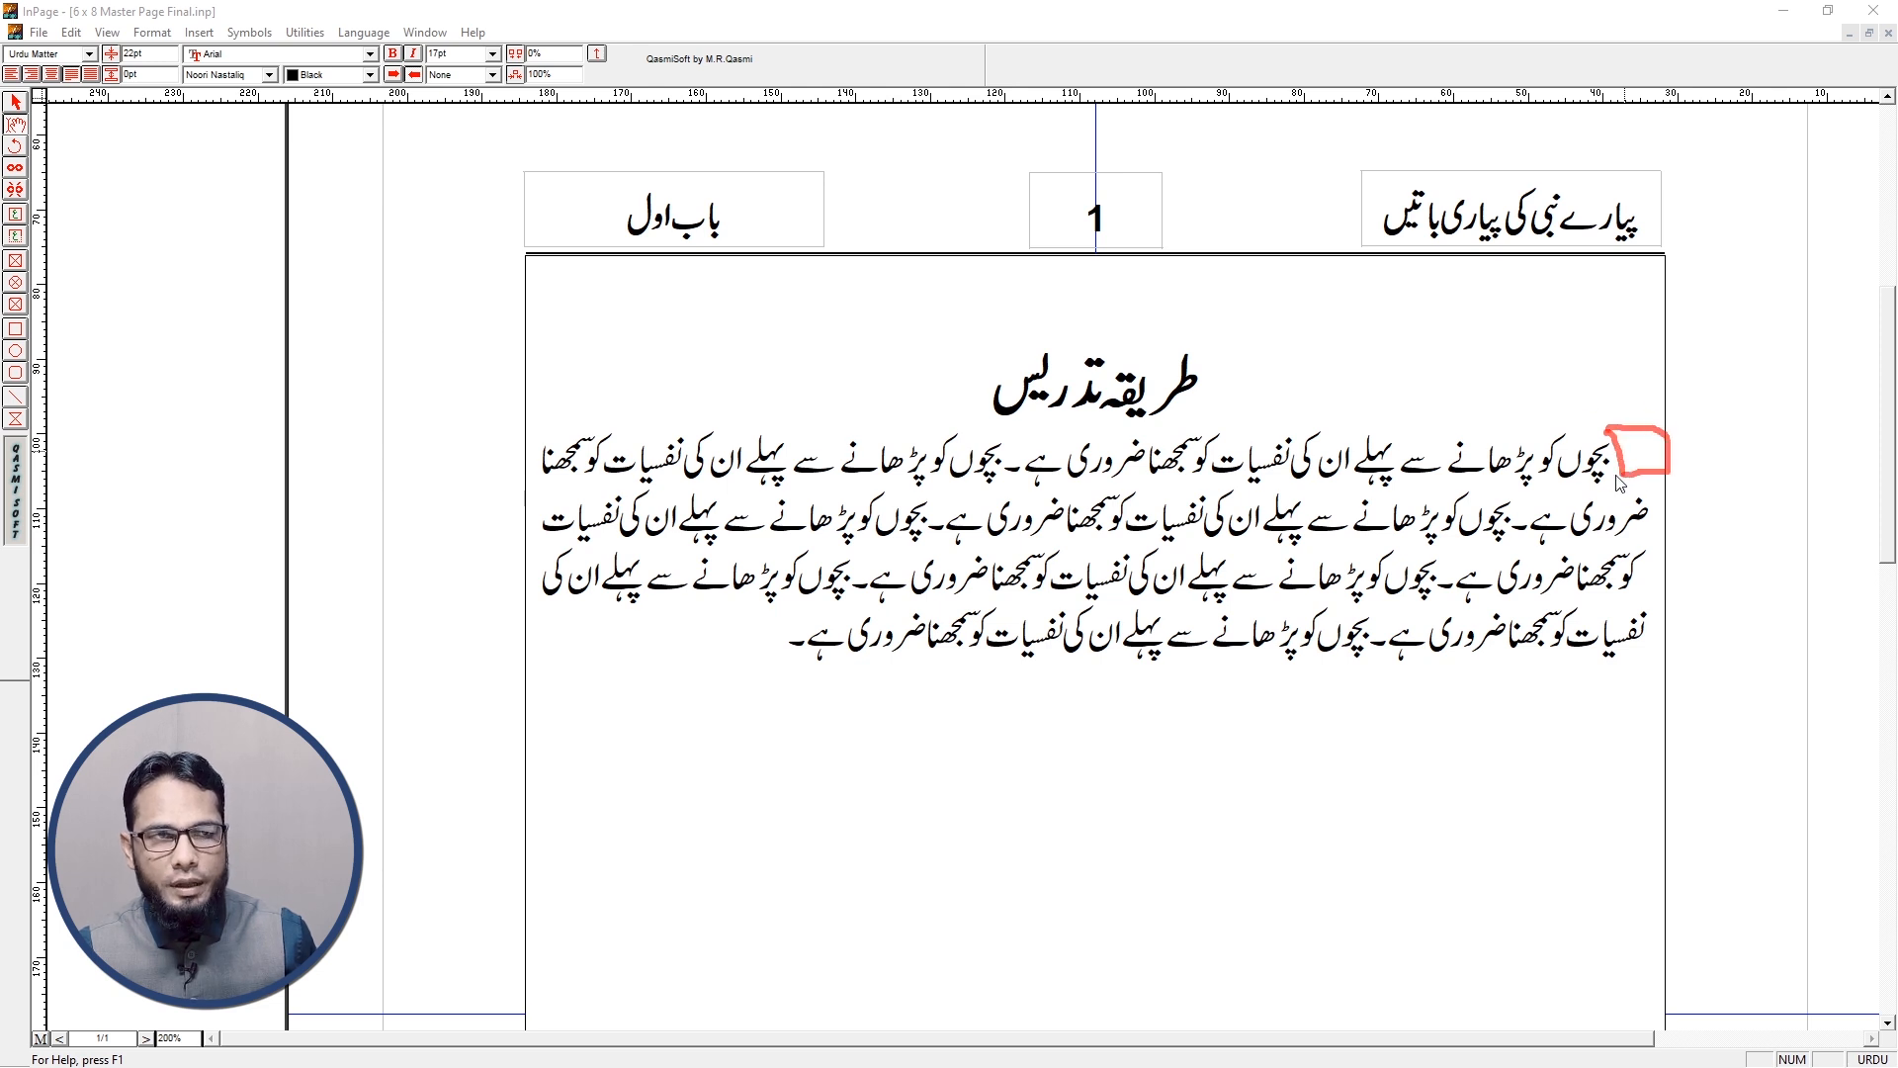
left_click_drag(1650, 504, 1651, 643)
mouse_move(544, 502)
left_mouse_down()
mouse_move(538, 586)
mouse_move(542, 519)
left_mouse_up()
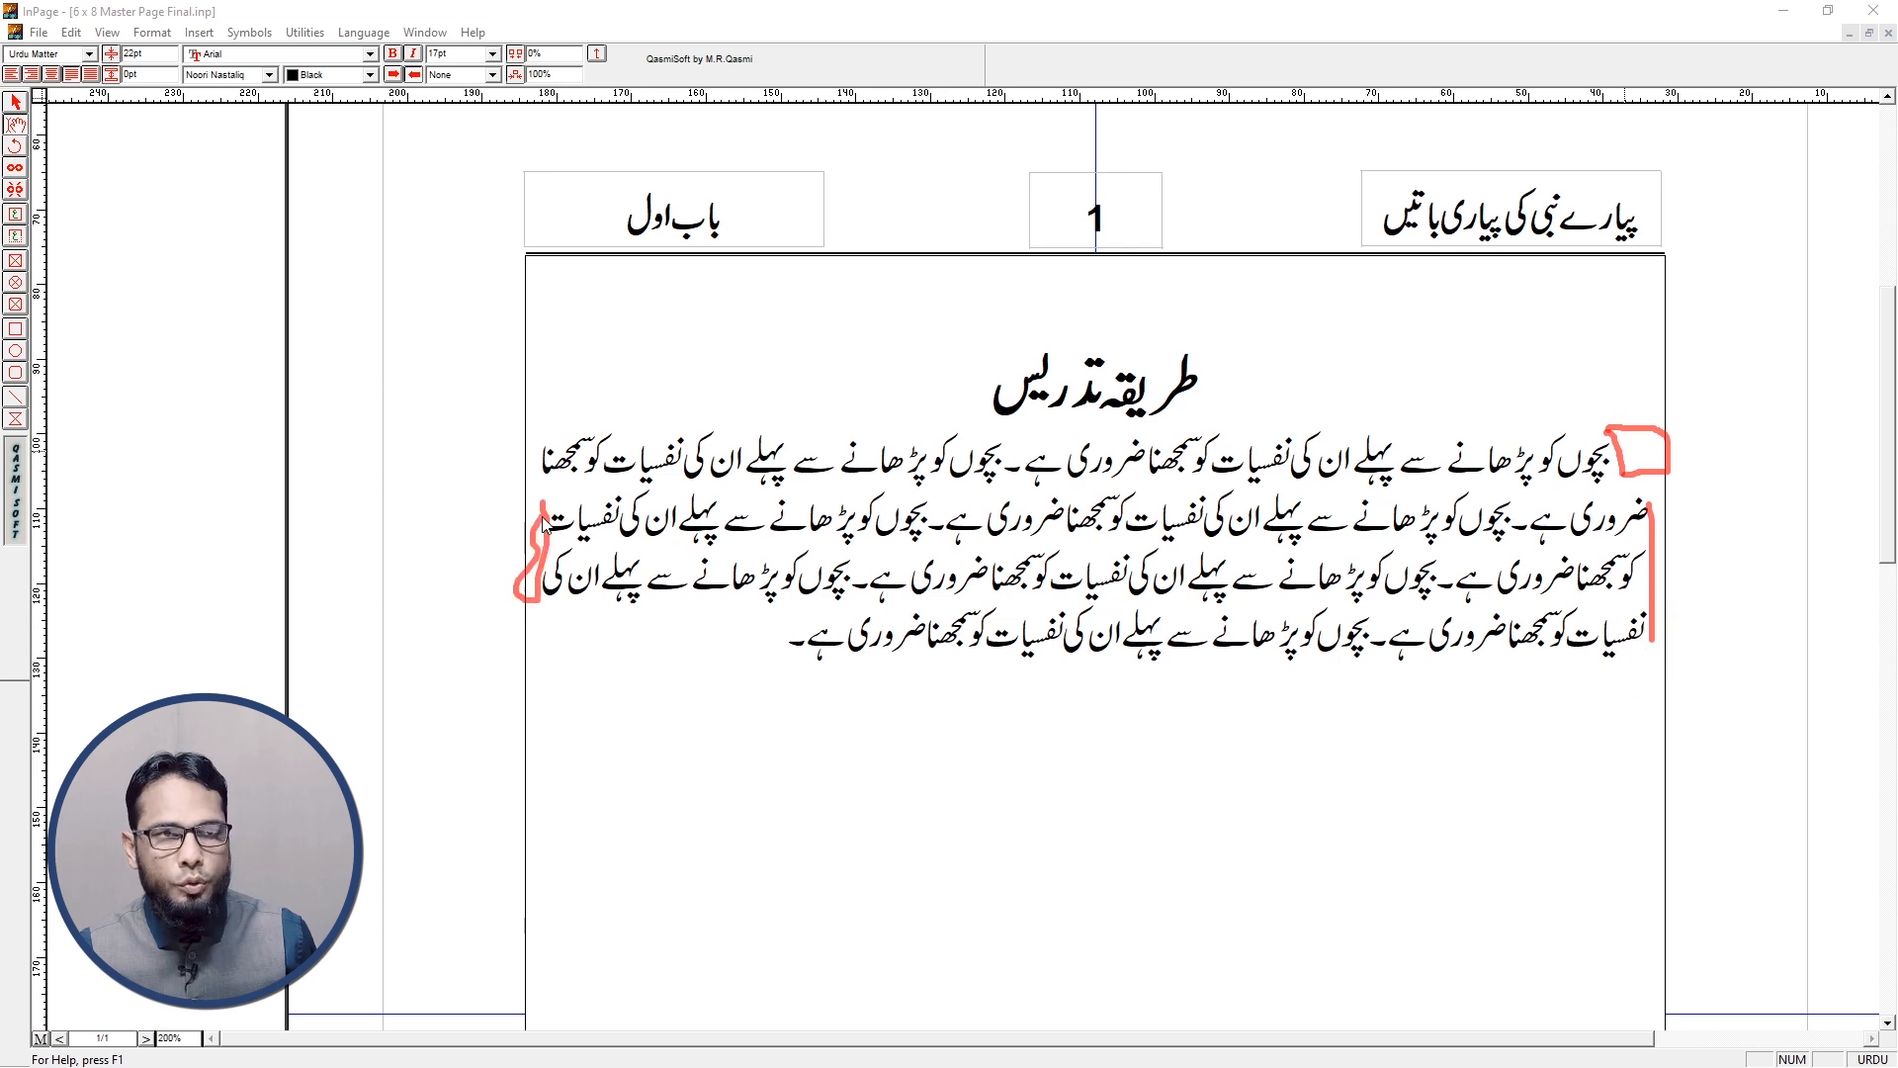
left_click_drag(1649, 504, 1656, 652)
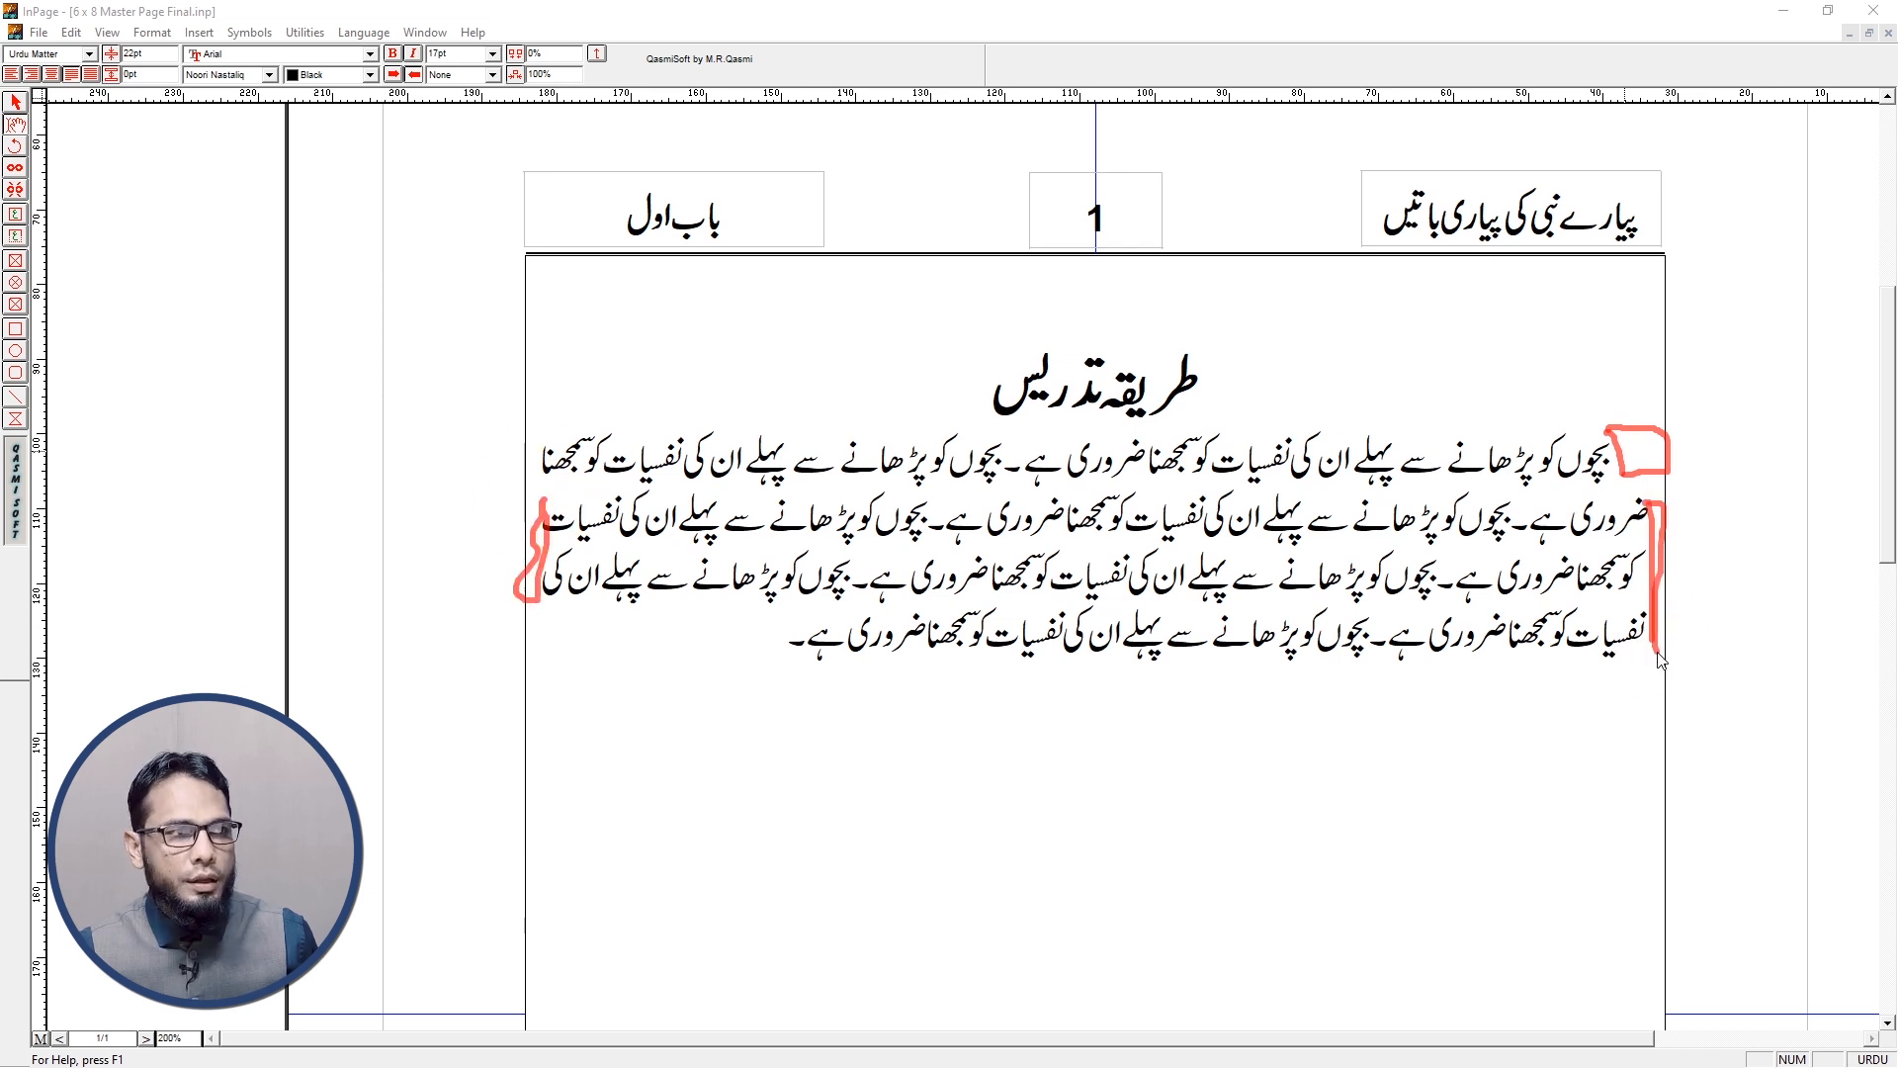
mouse_move(796, 482)
left_mouse_down()
mouse_move(1102, 507)
mouse_move(947, 514)
mouse_move(775, 485)
left_mouse_up()
mouse_move(842, 546)
left_mouse_down()
mouse_move(960, 549)
mouse_move(764, 563)
mouse_move(945, 621)
left_mouse_up()
right_click(950, 615)
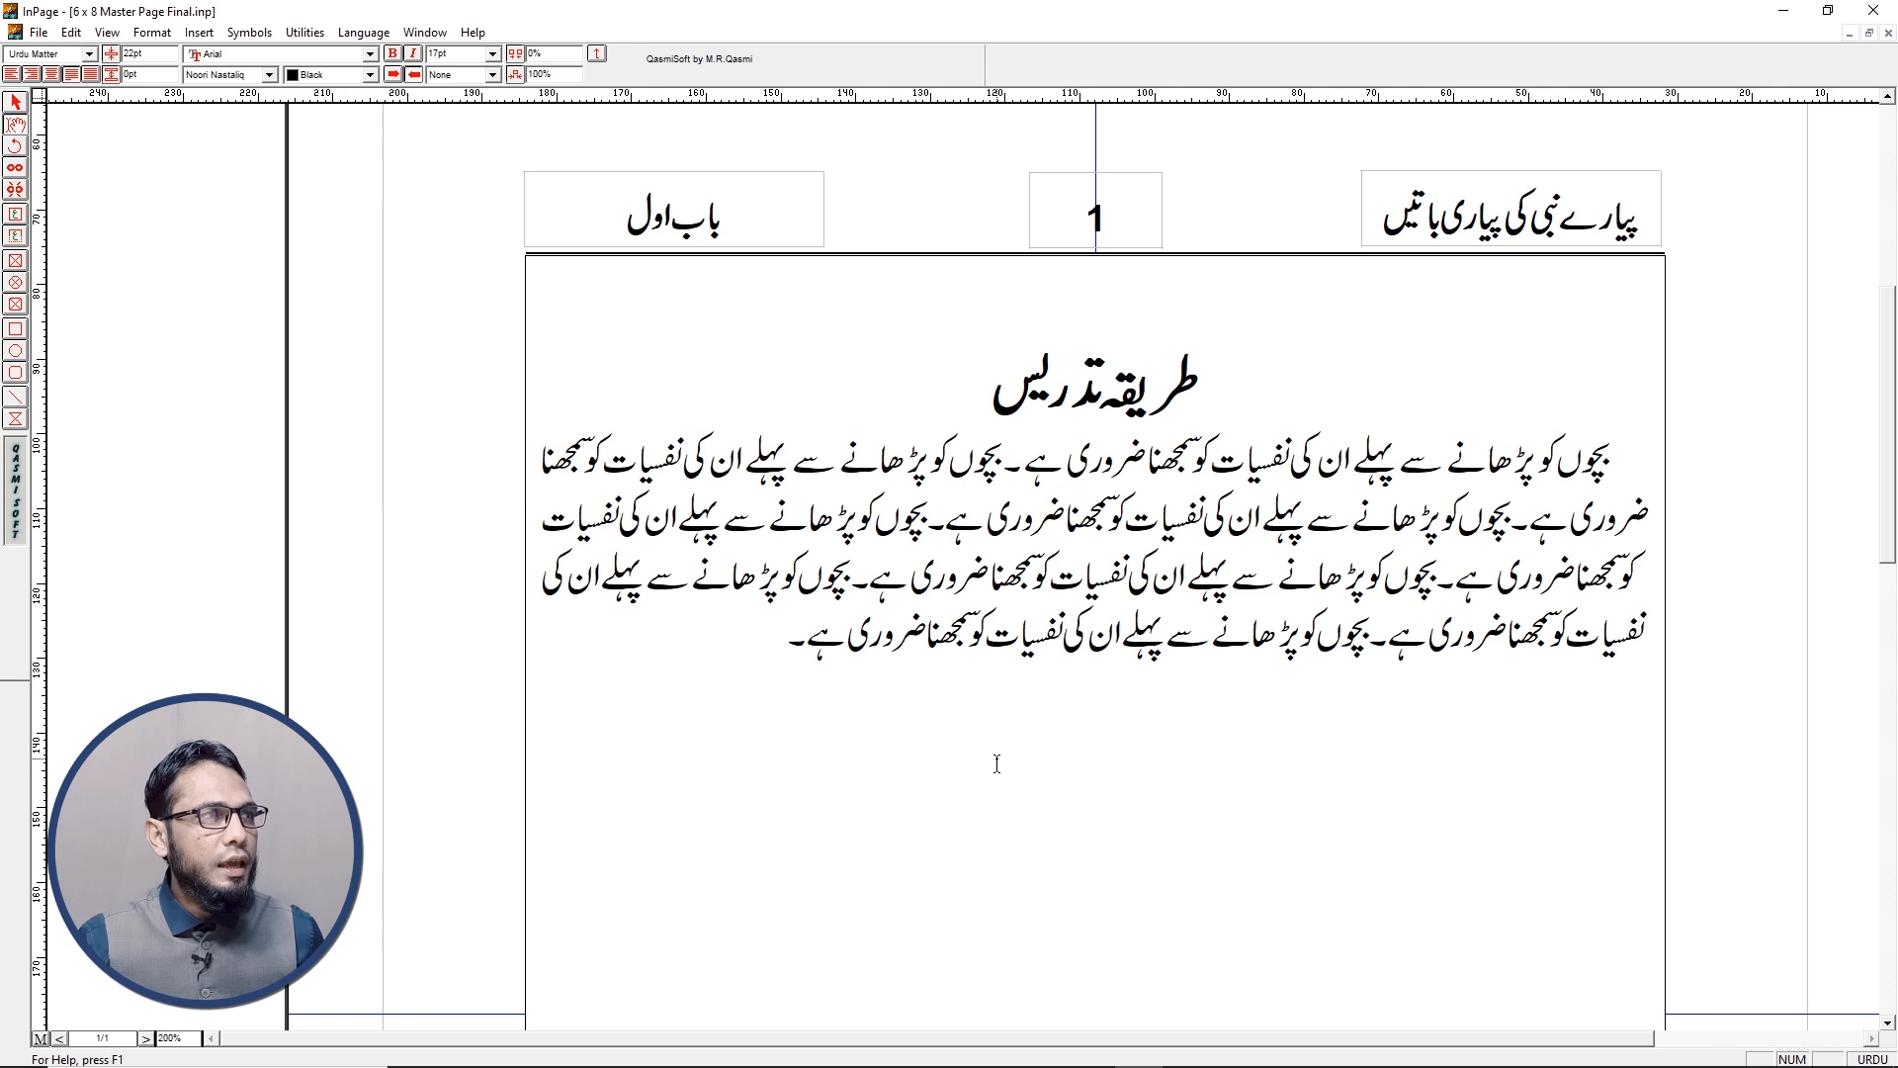
Create a new style sheet named Hasia with S as its key equivalent
left_click(156, 33)
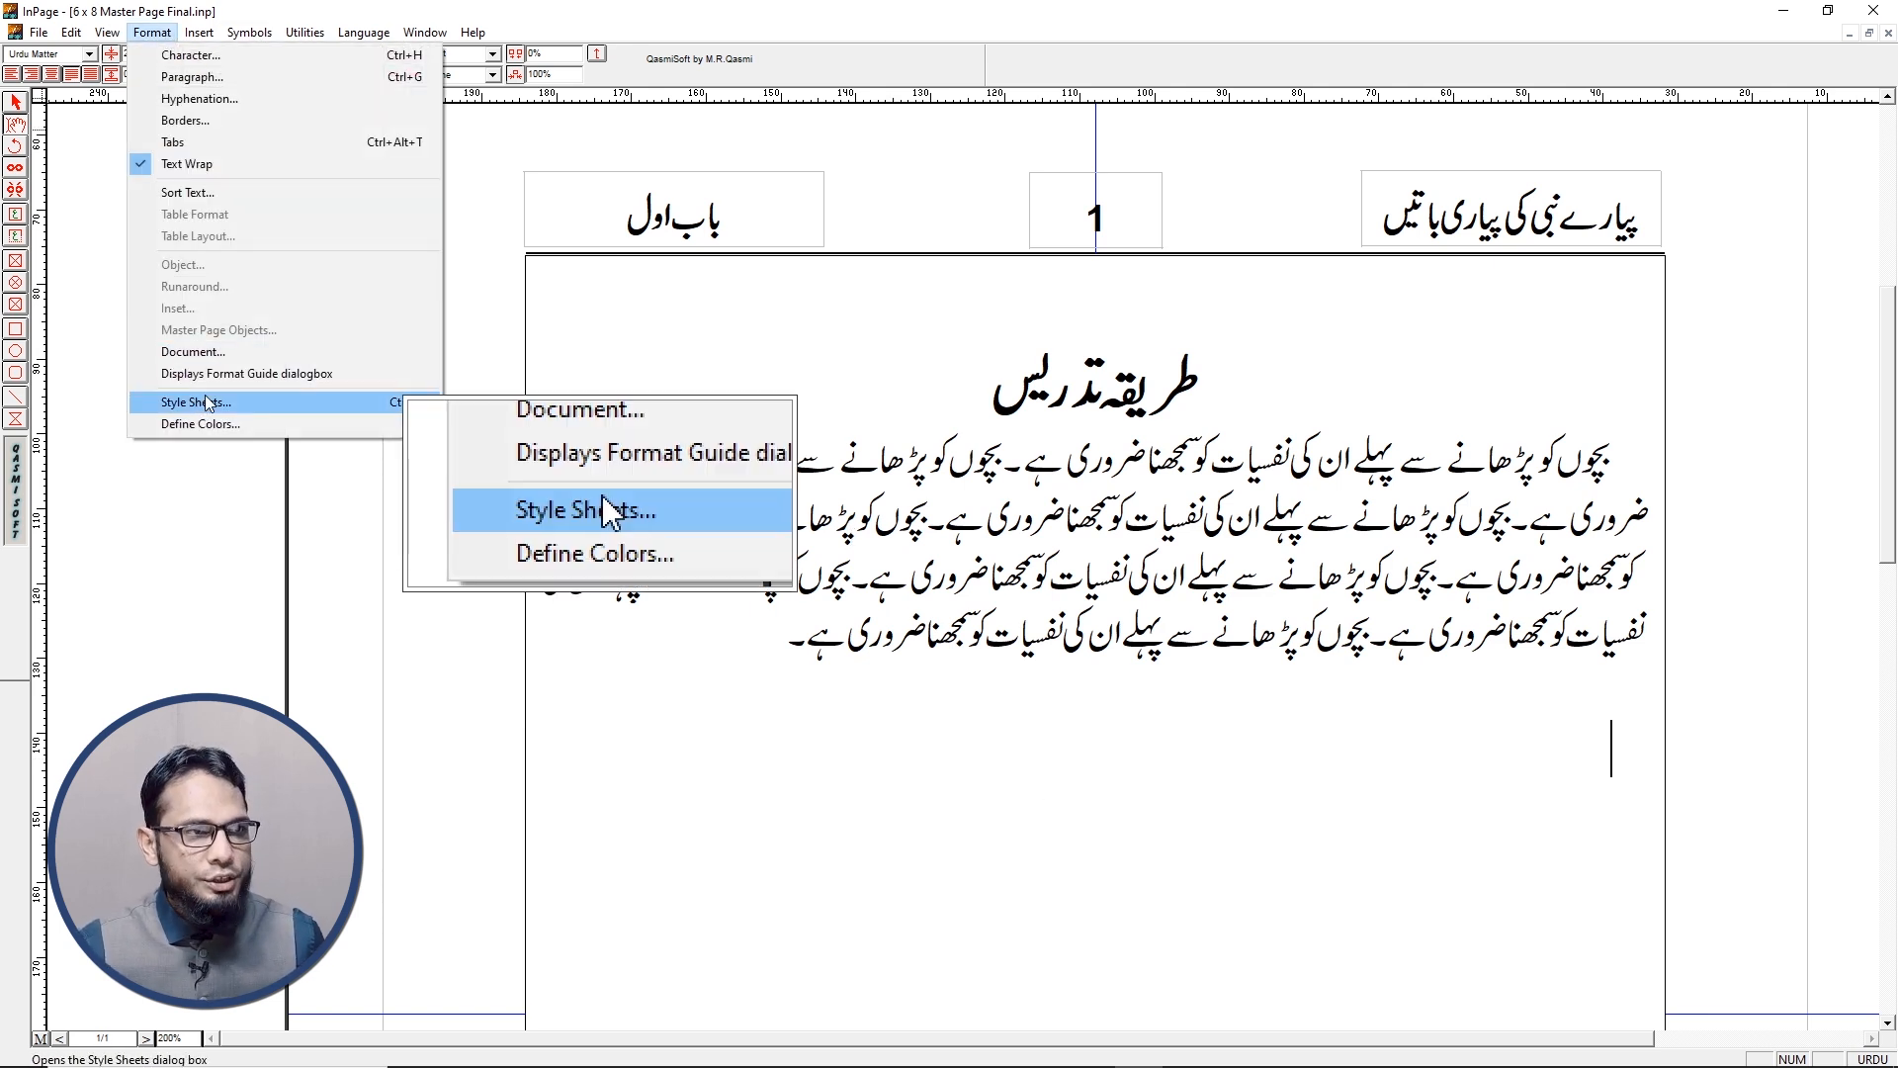
left_click(204, 399)
left_click(1077, 569)
type("Hasia")
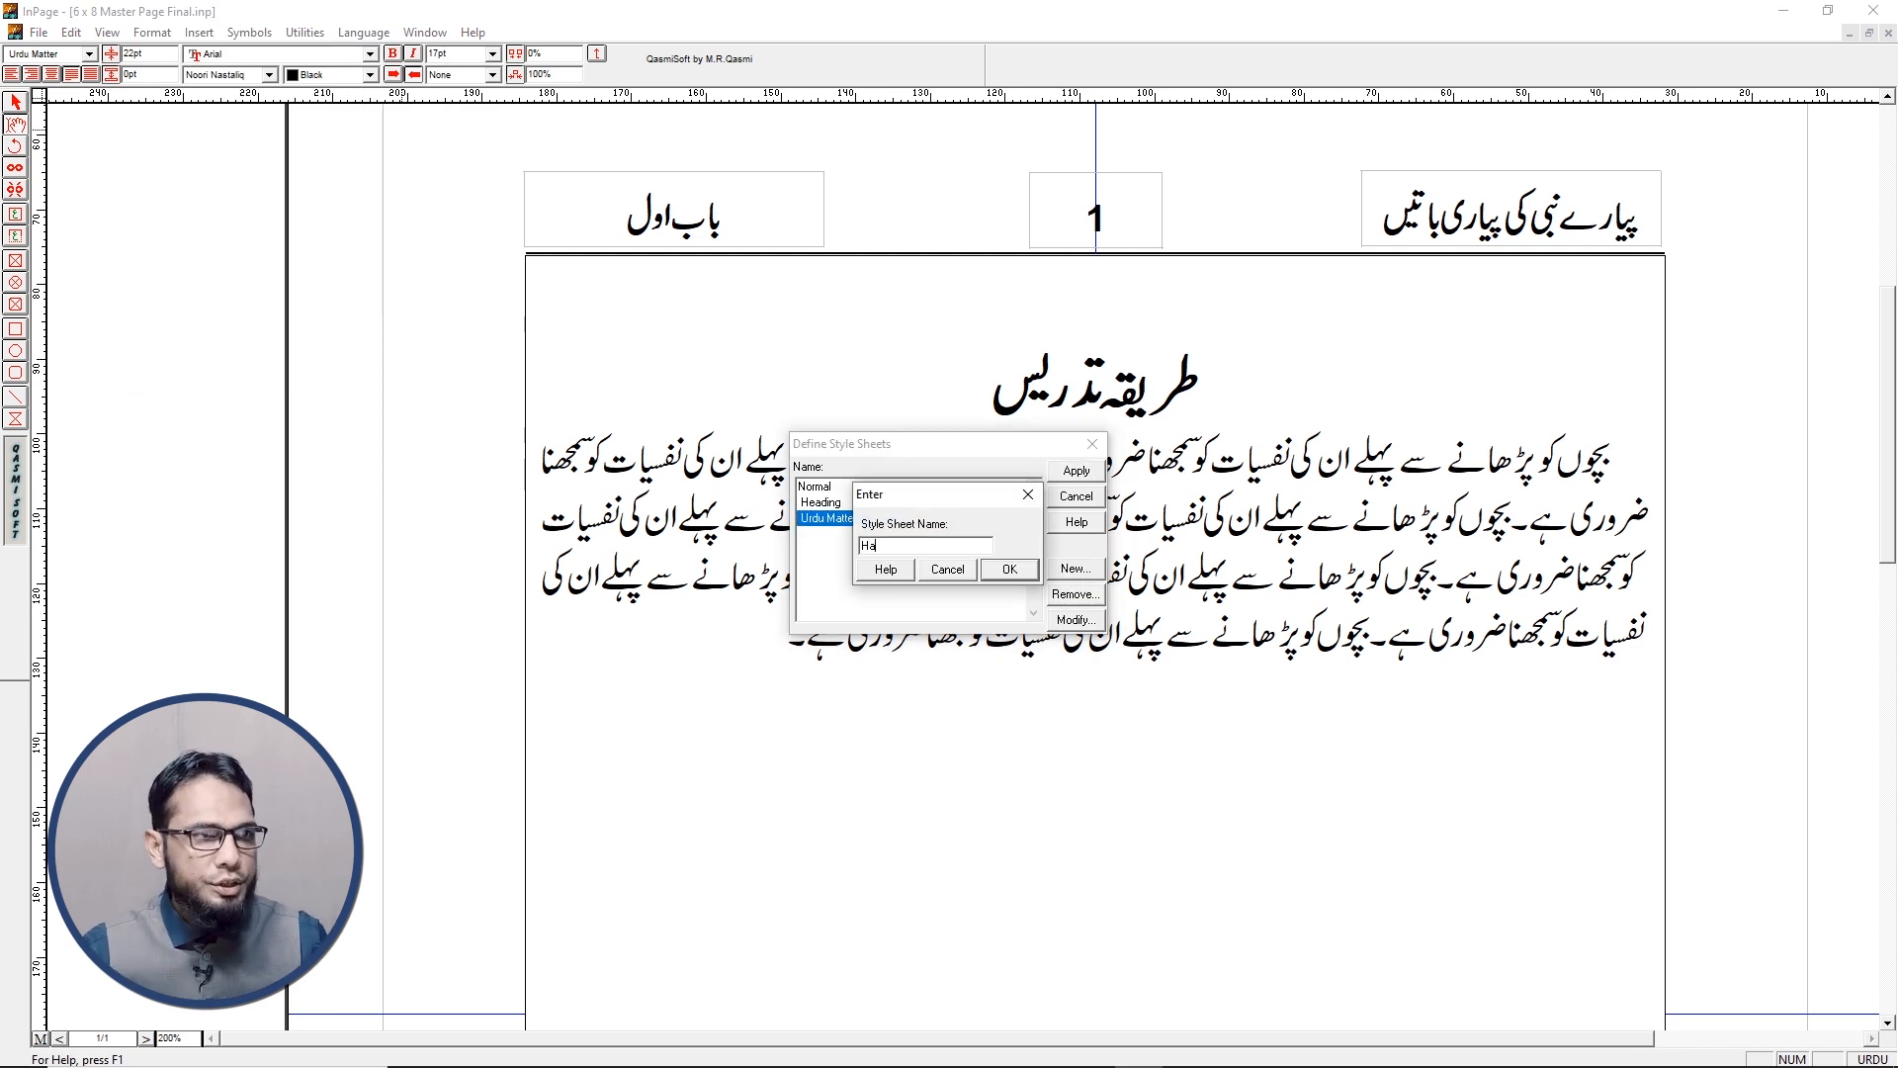
left_click(1010, 571)
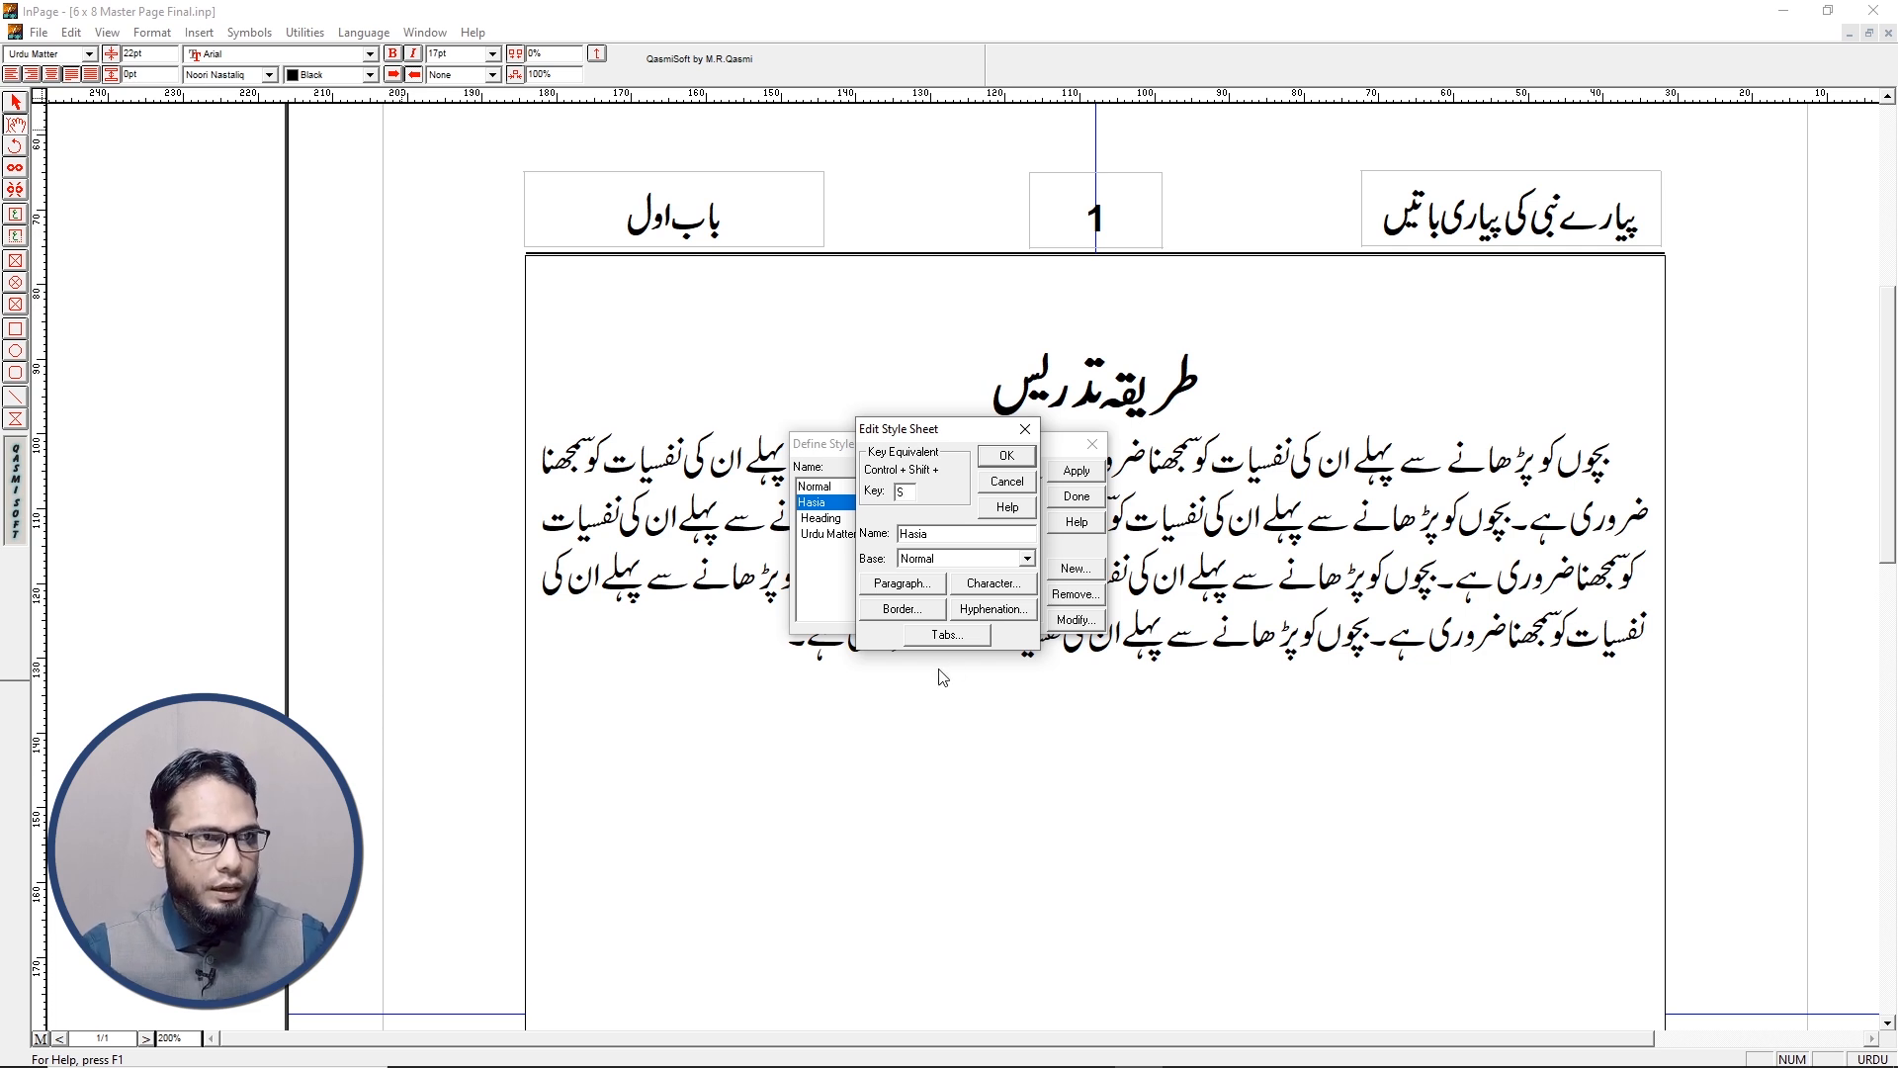
Set the character size of the Hasia style sheet to 11 pt
left_click(997, 588)
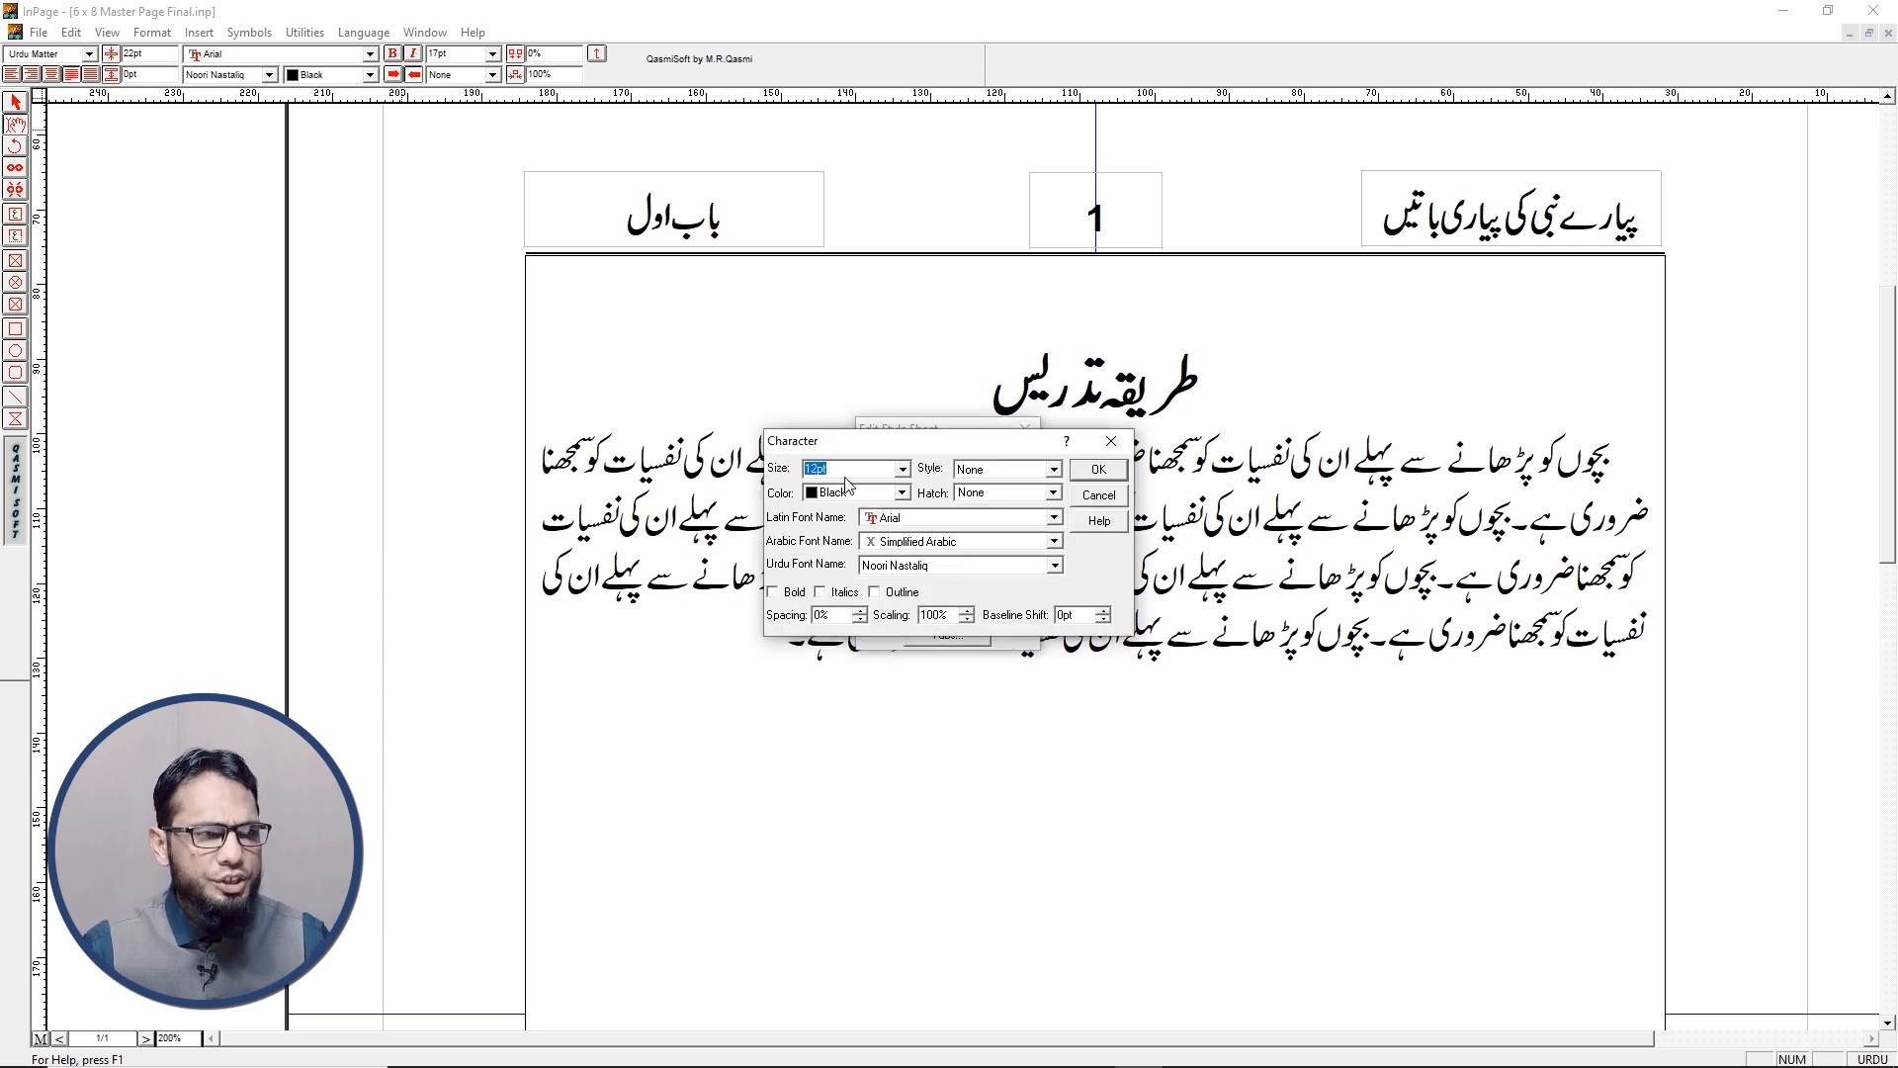
type("11")
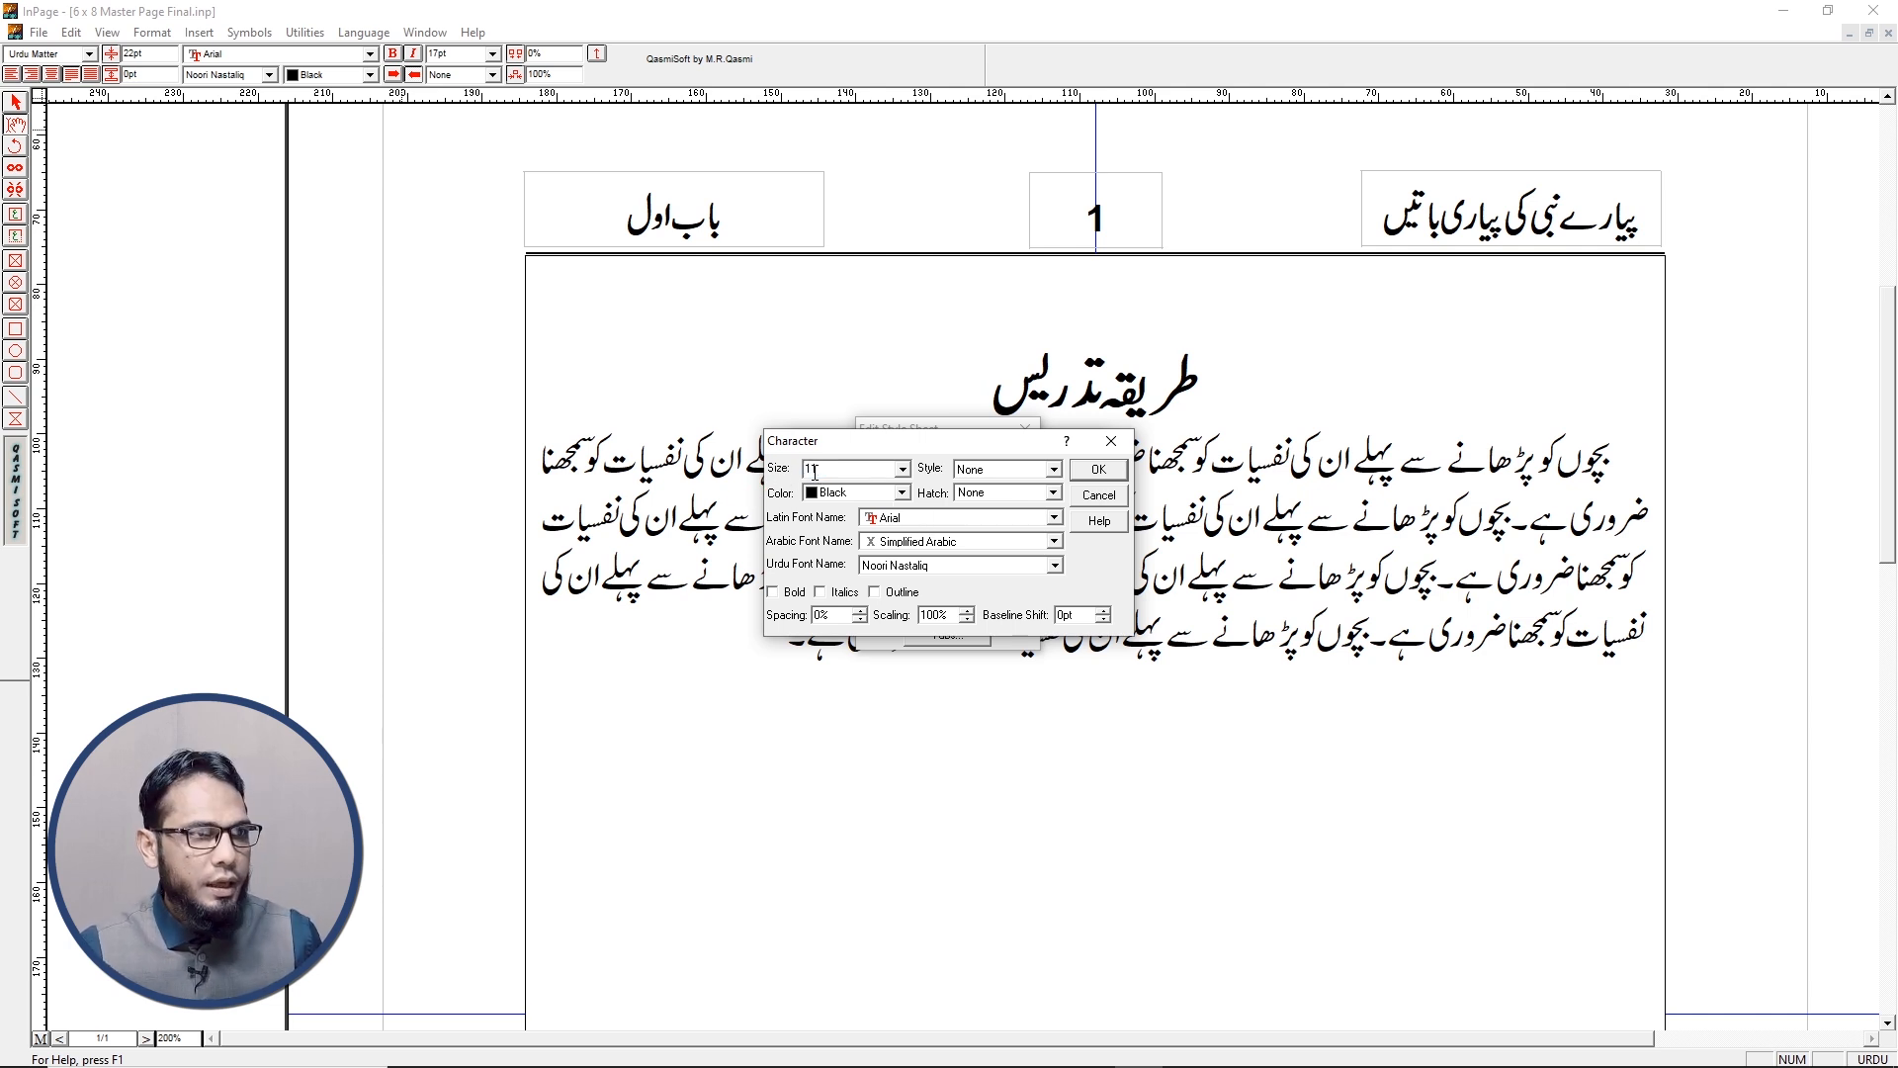
left_click(1092, 472)
Set Hasia's paragraph alignment to Right, with beginning and end indents of 2 mm
left_click(912, 591)
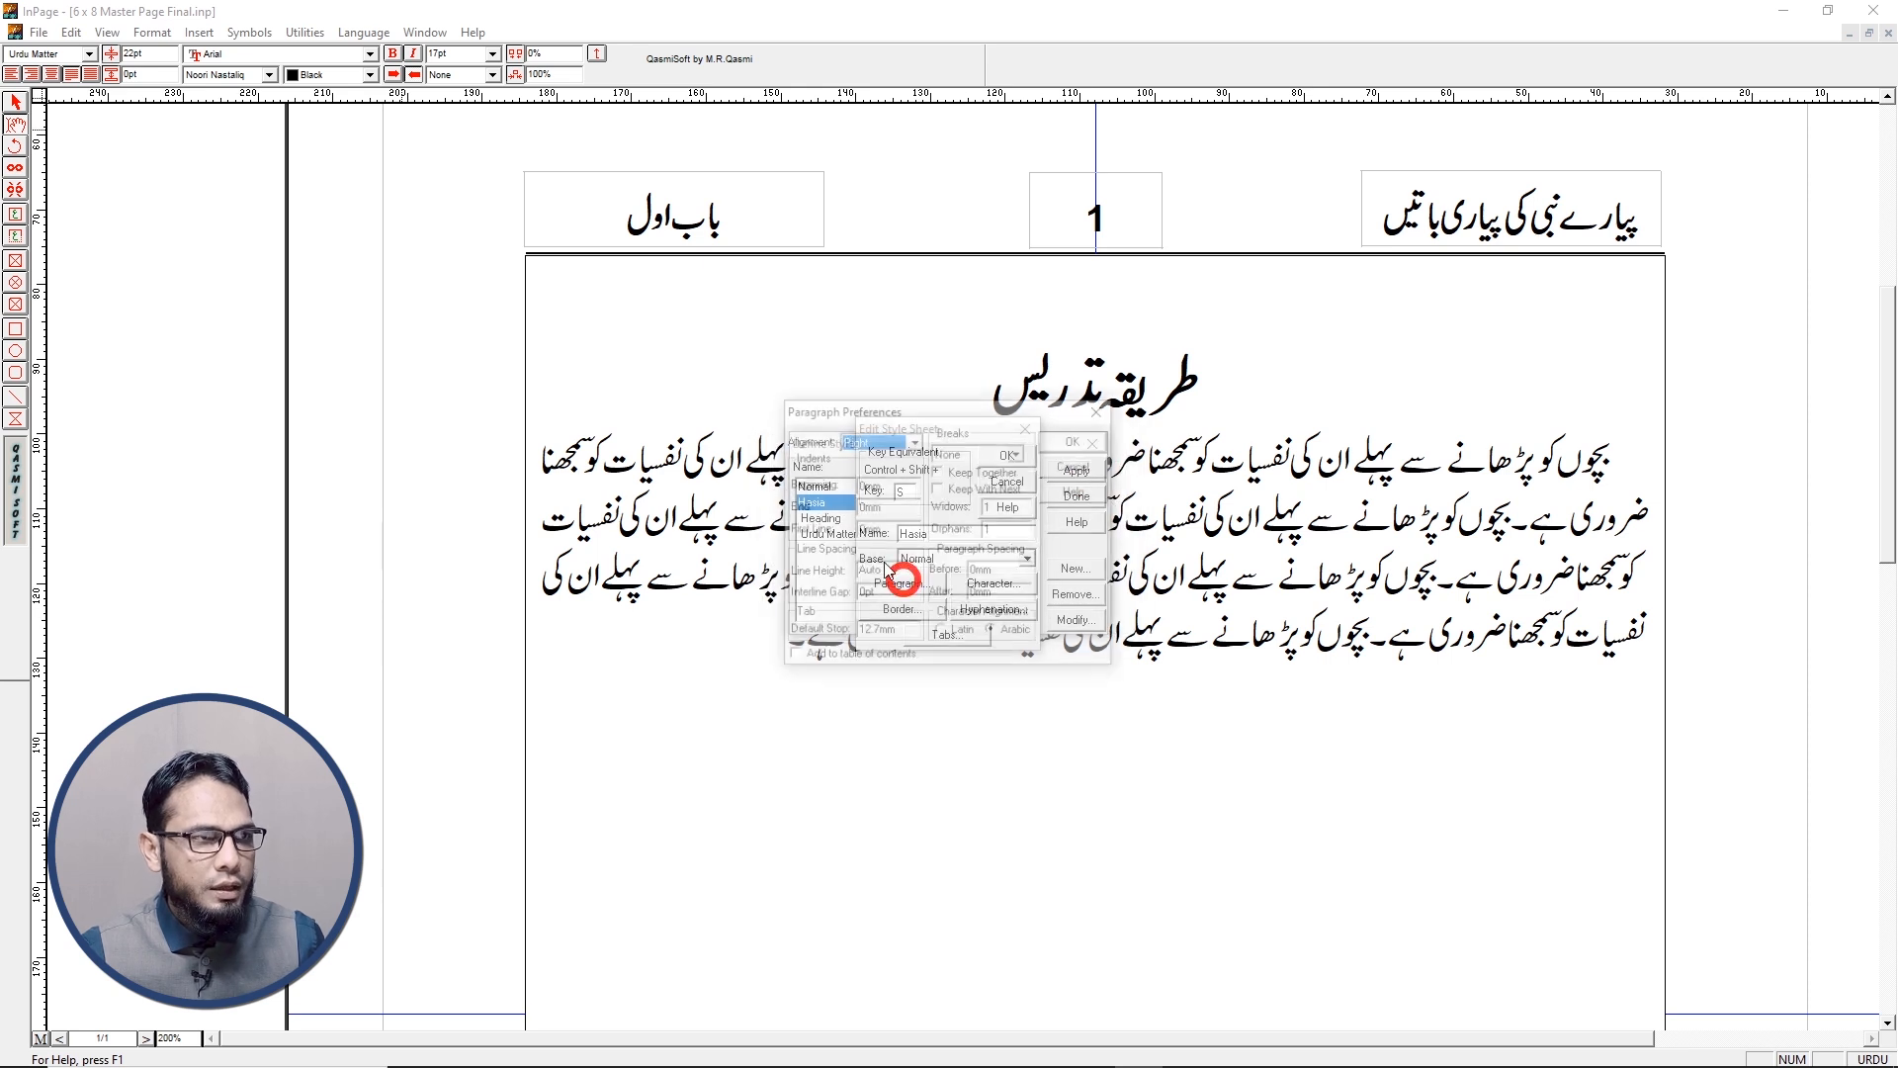
left_click(877, 440)
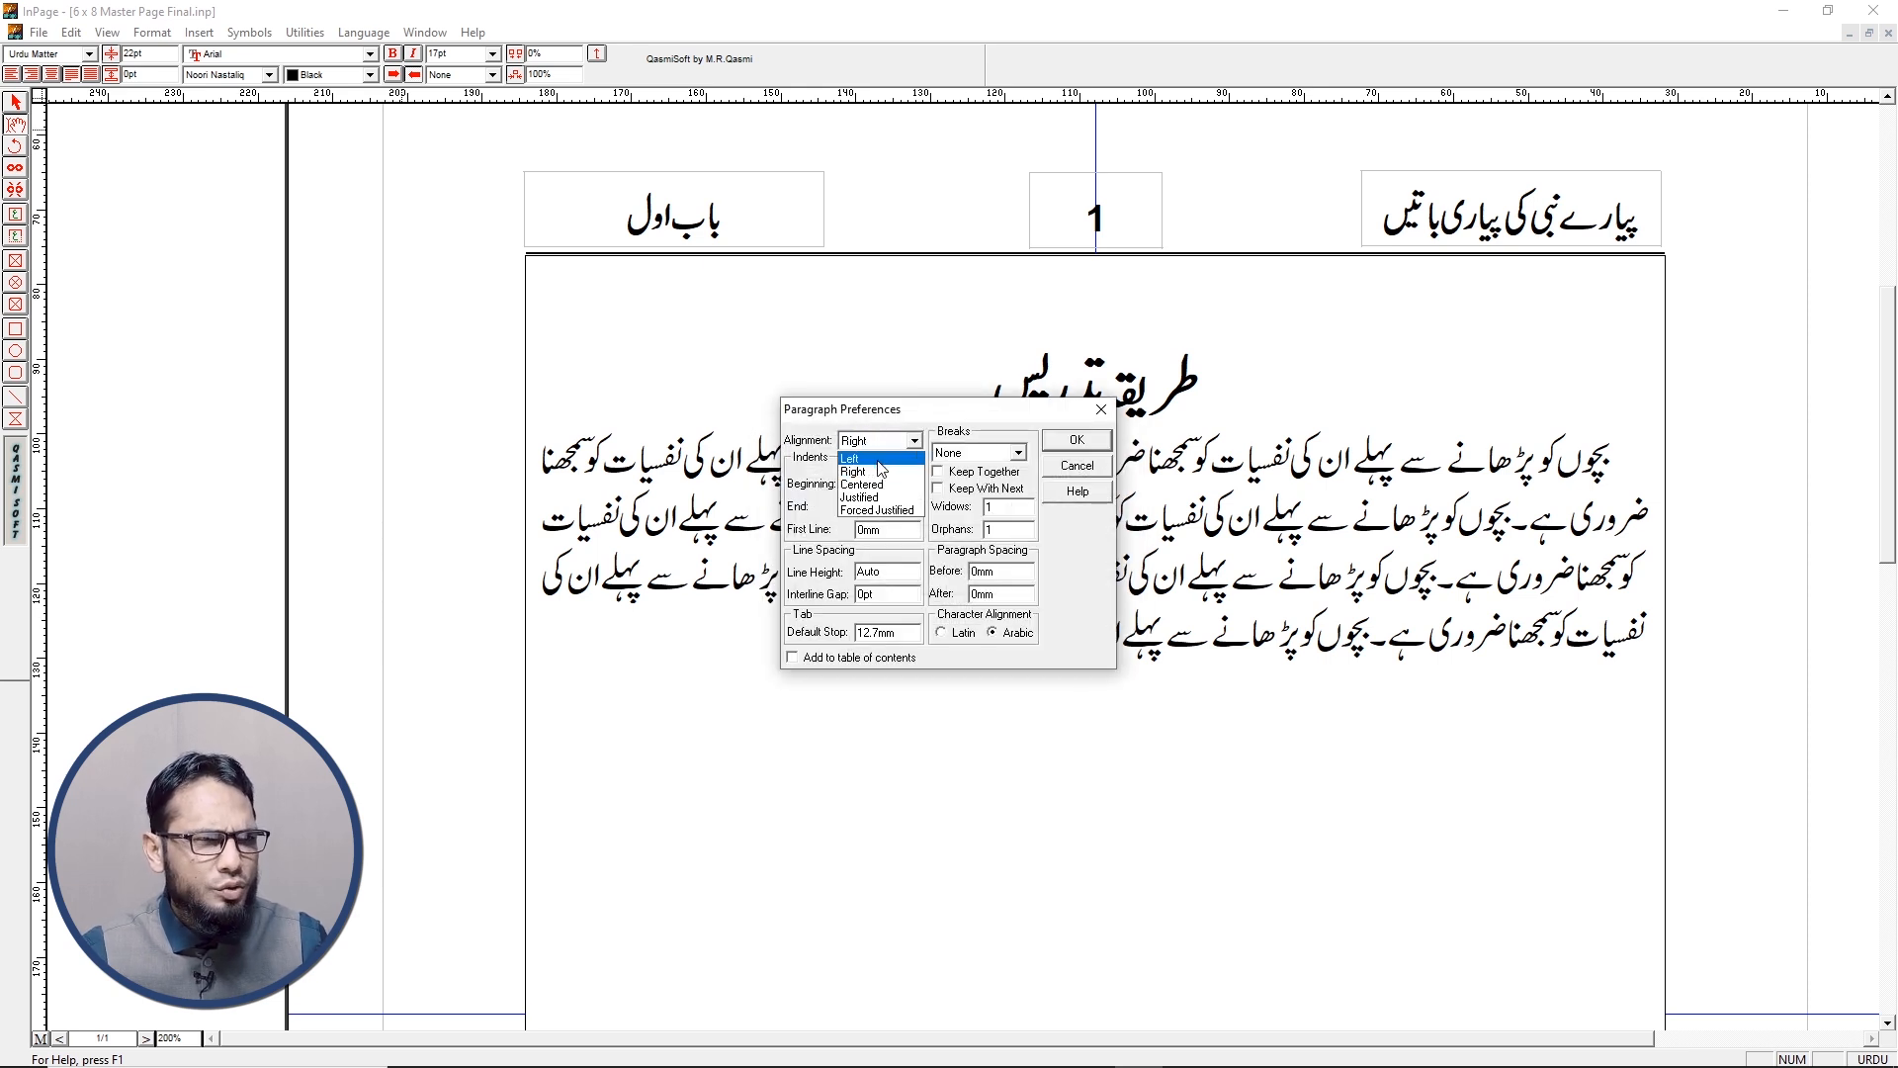
left_click(884, 472)
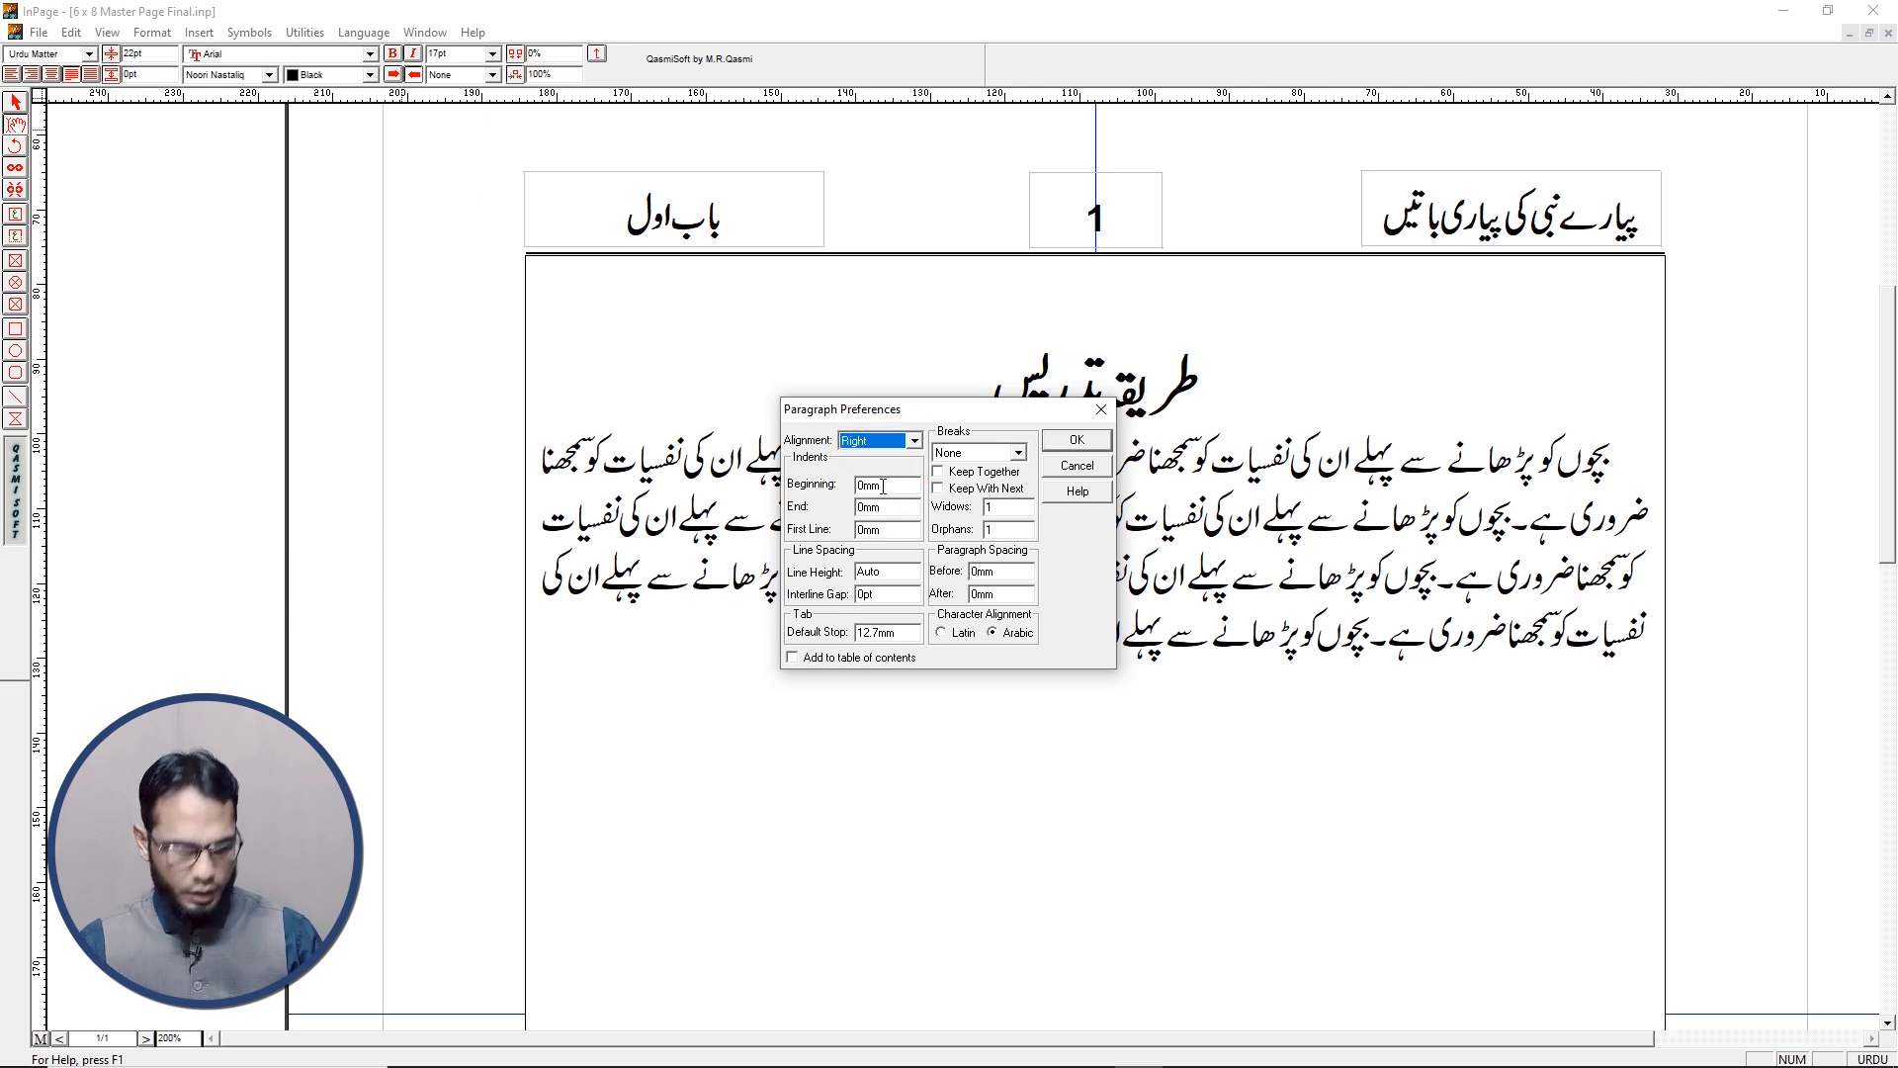
left_click_drag(892, 484, 828, 488)
type("2")
key("Tab")
type("2")
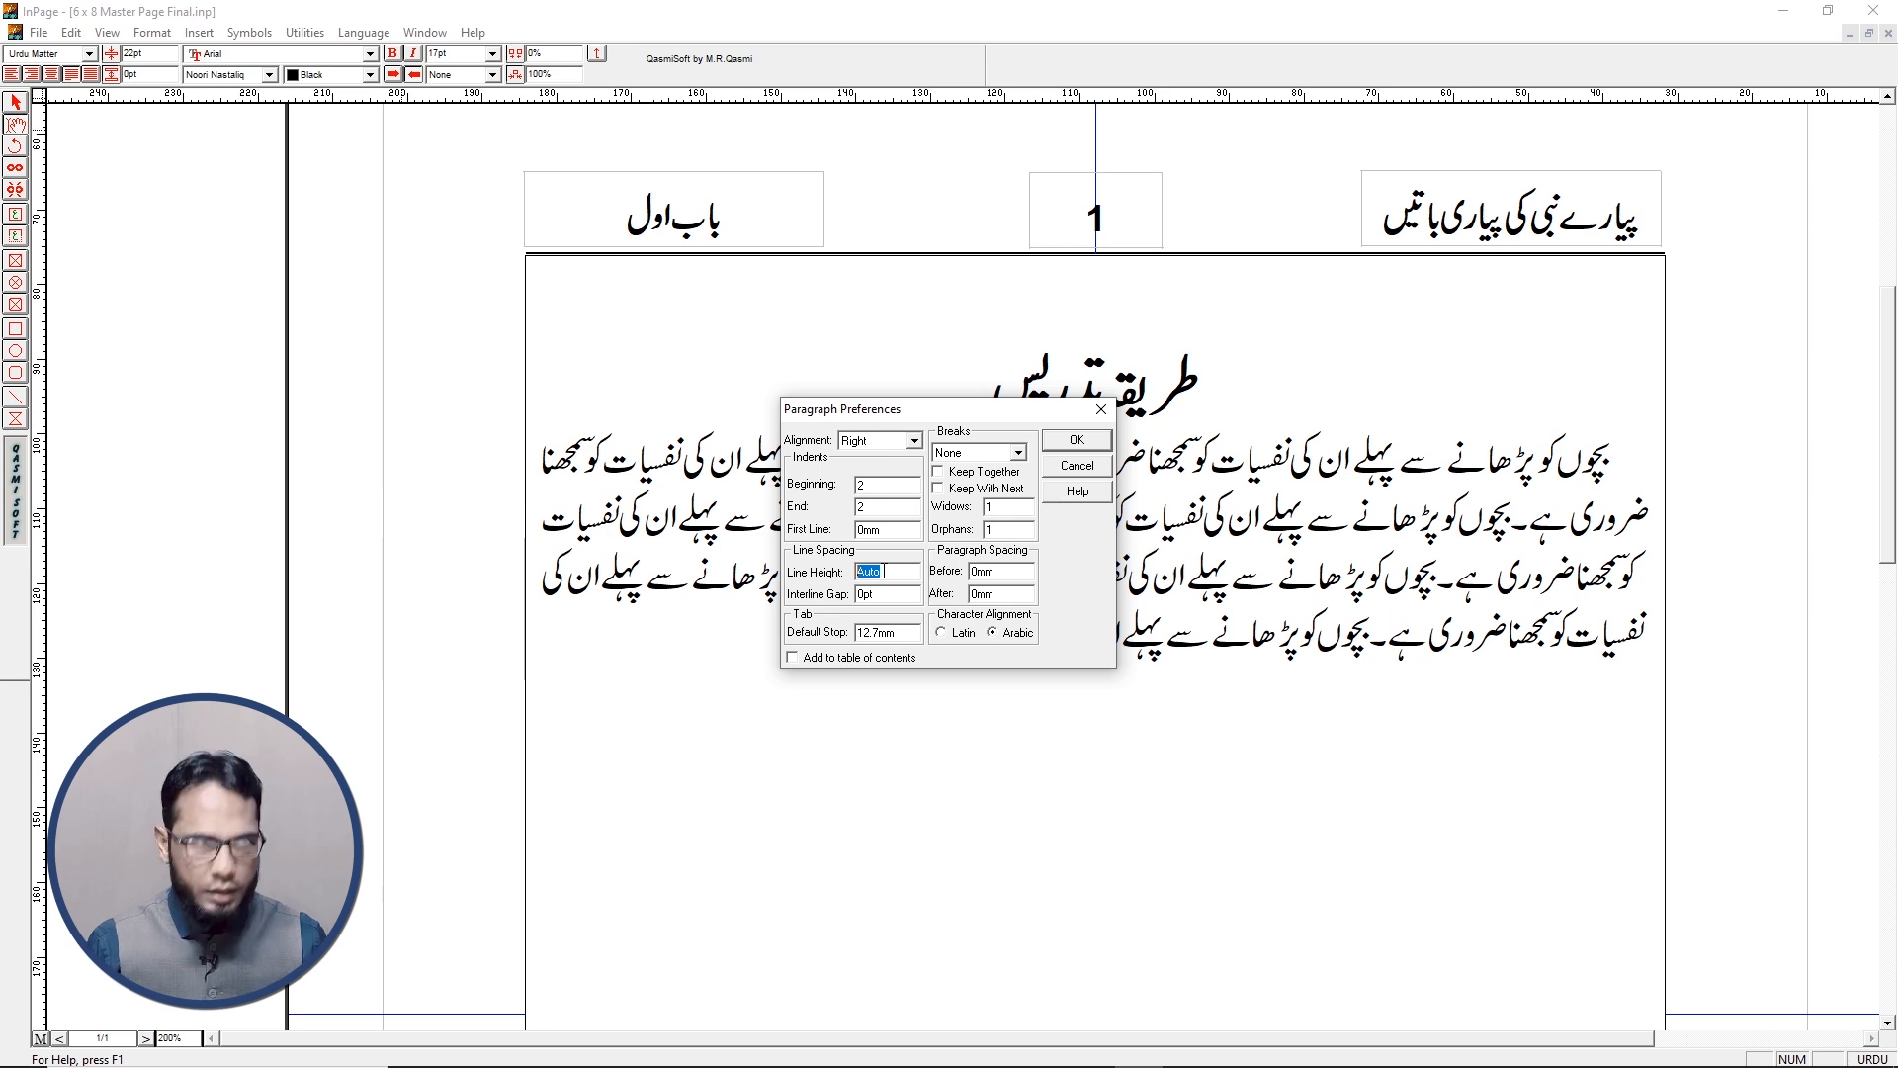
Set Hasia's line height to 19 pt and save the style sheet
type("19")
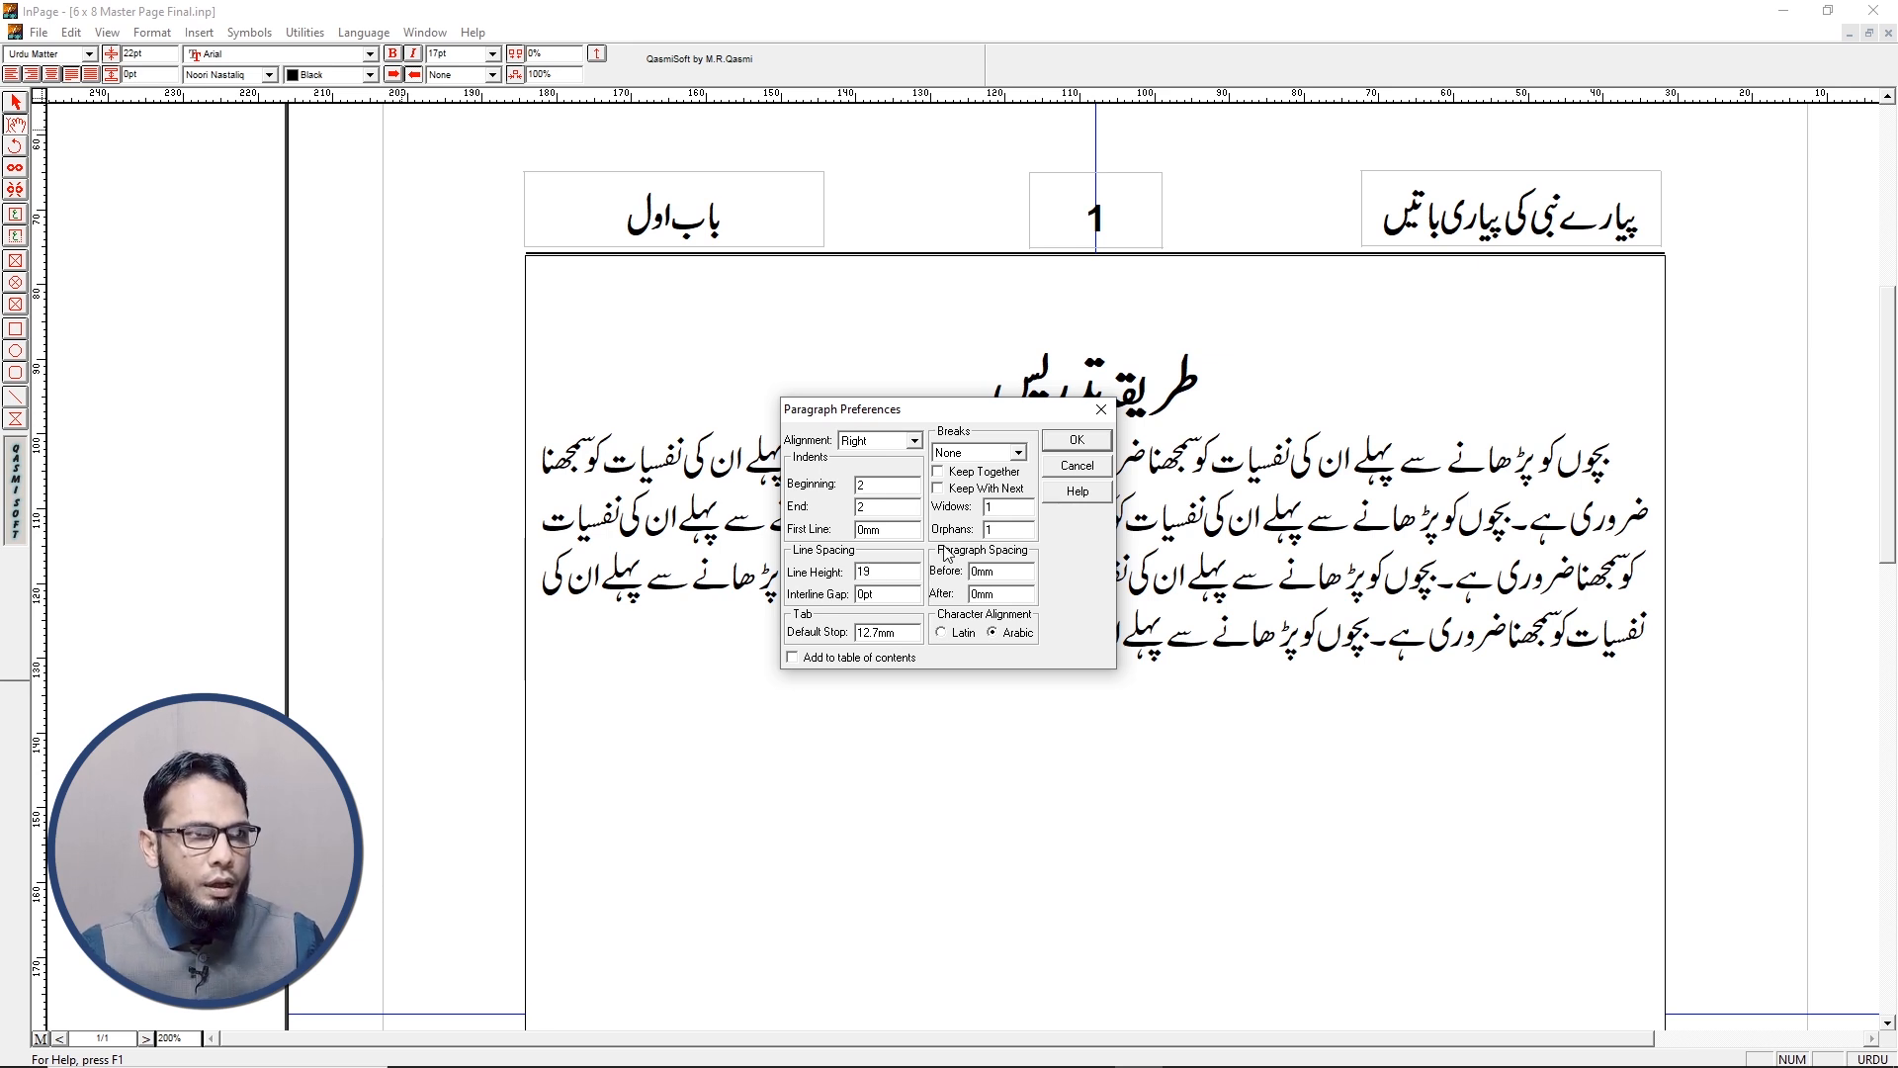
left_click(1077, 439)
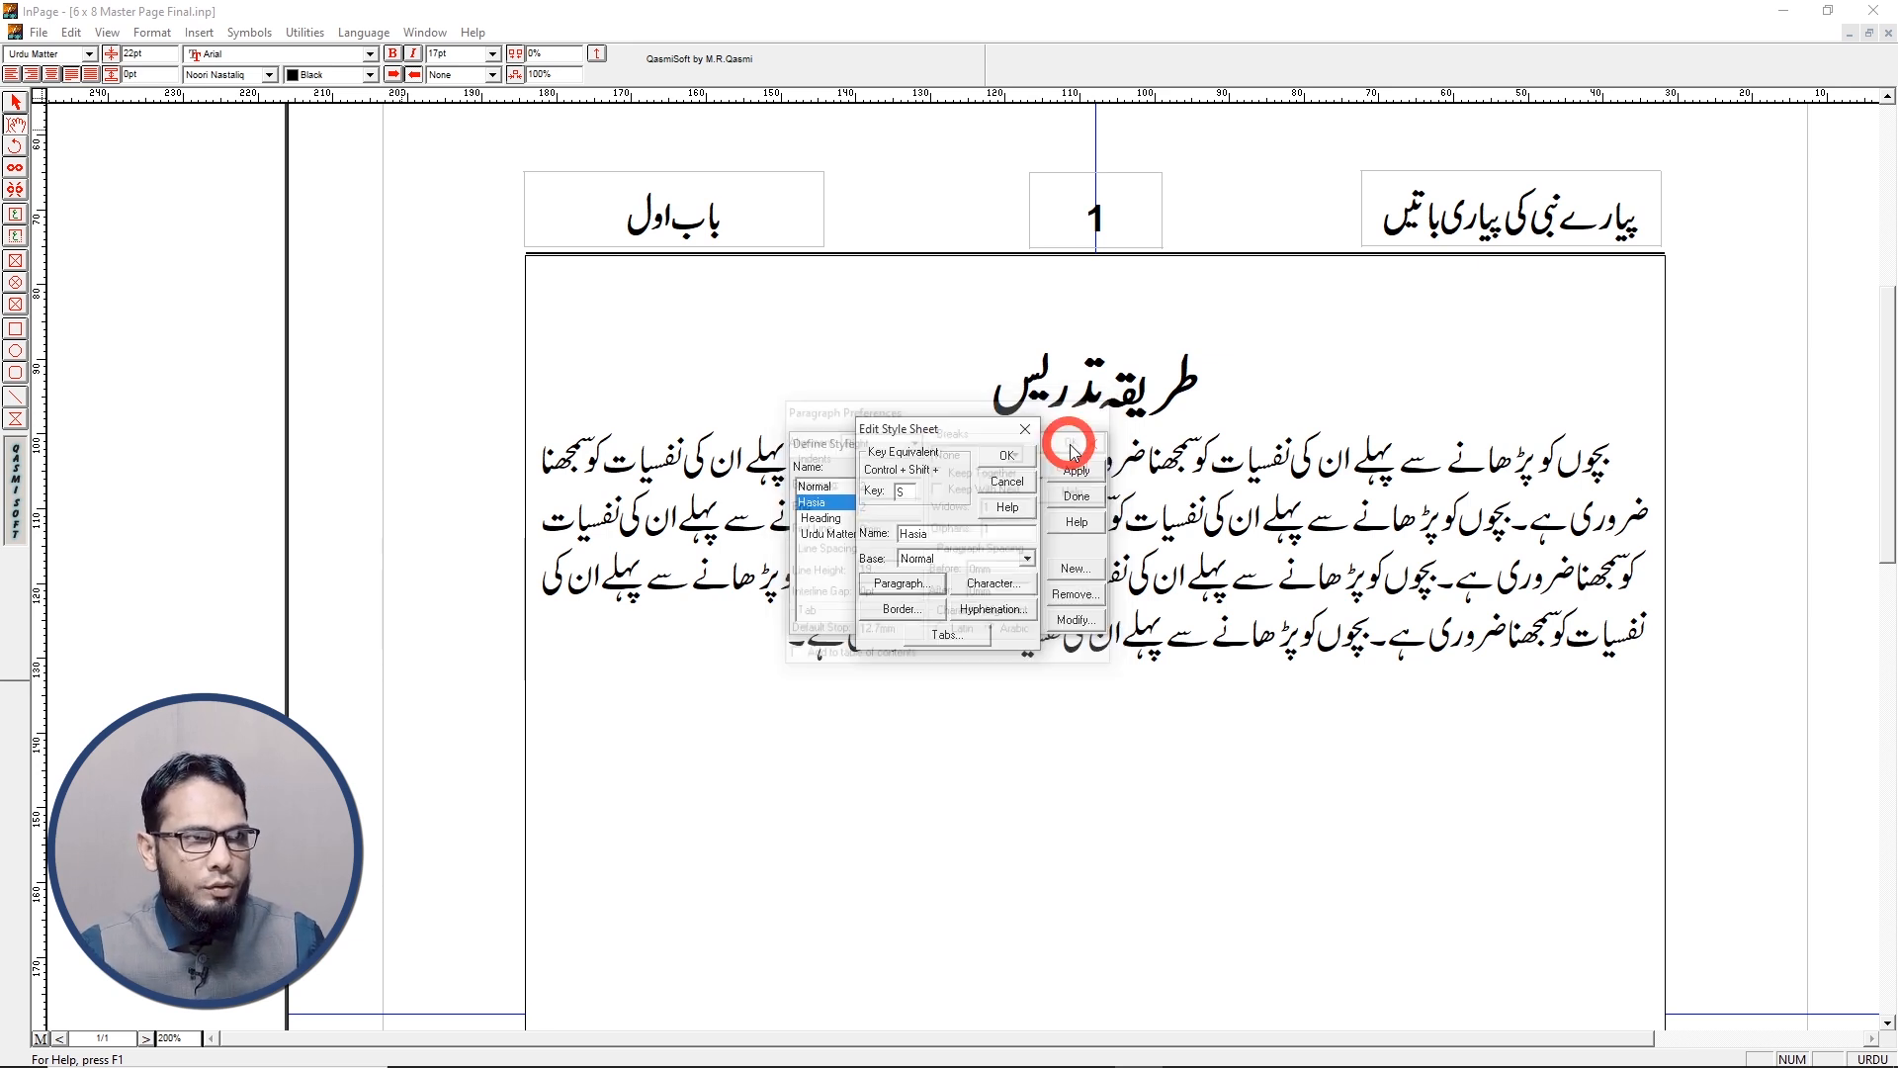
left_click(1003, 459)
left_click(1073, 496)
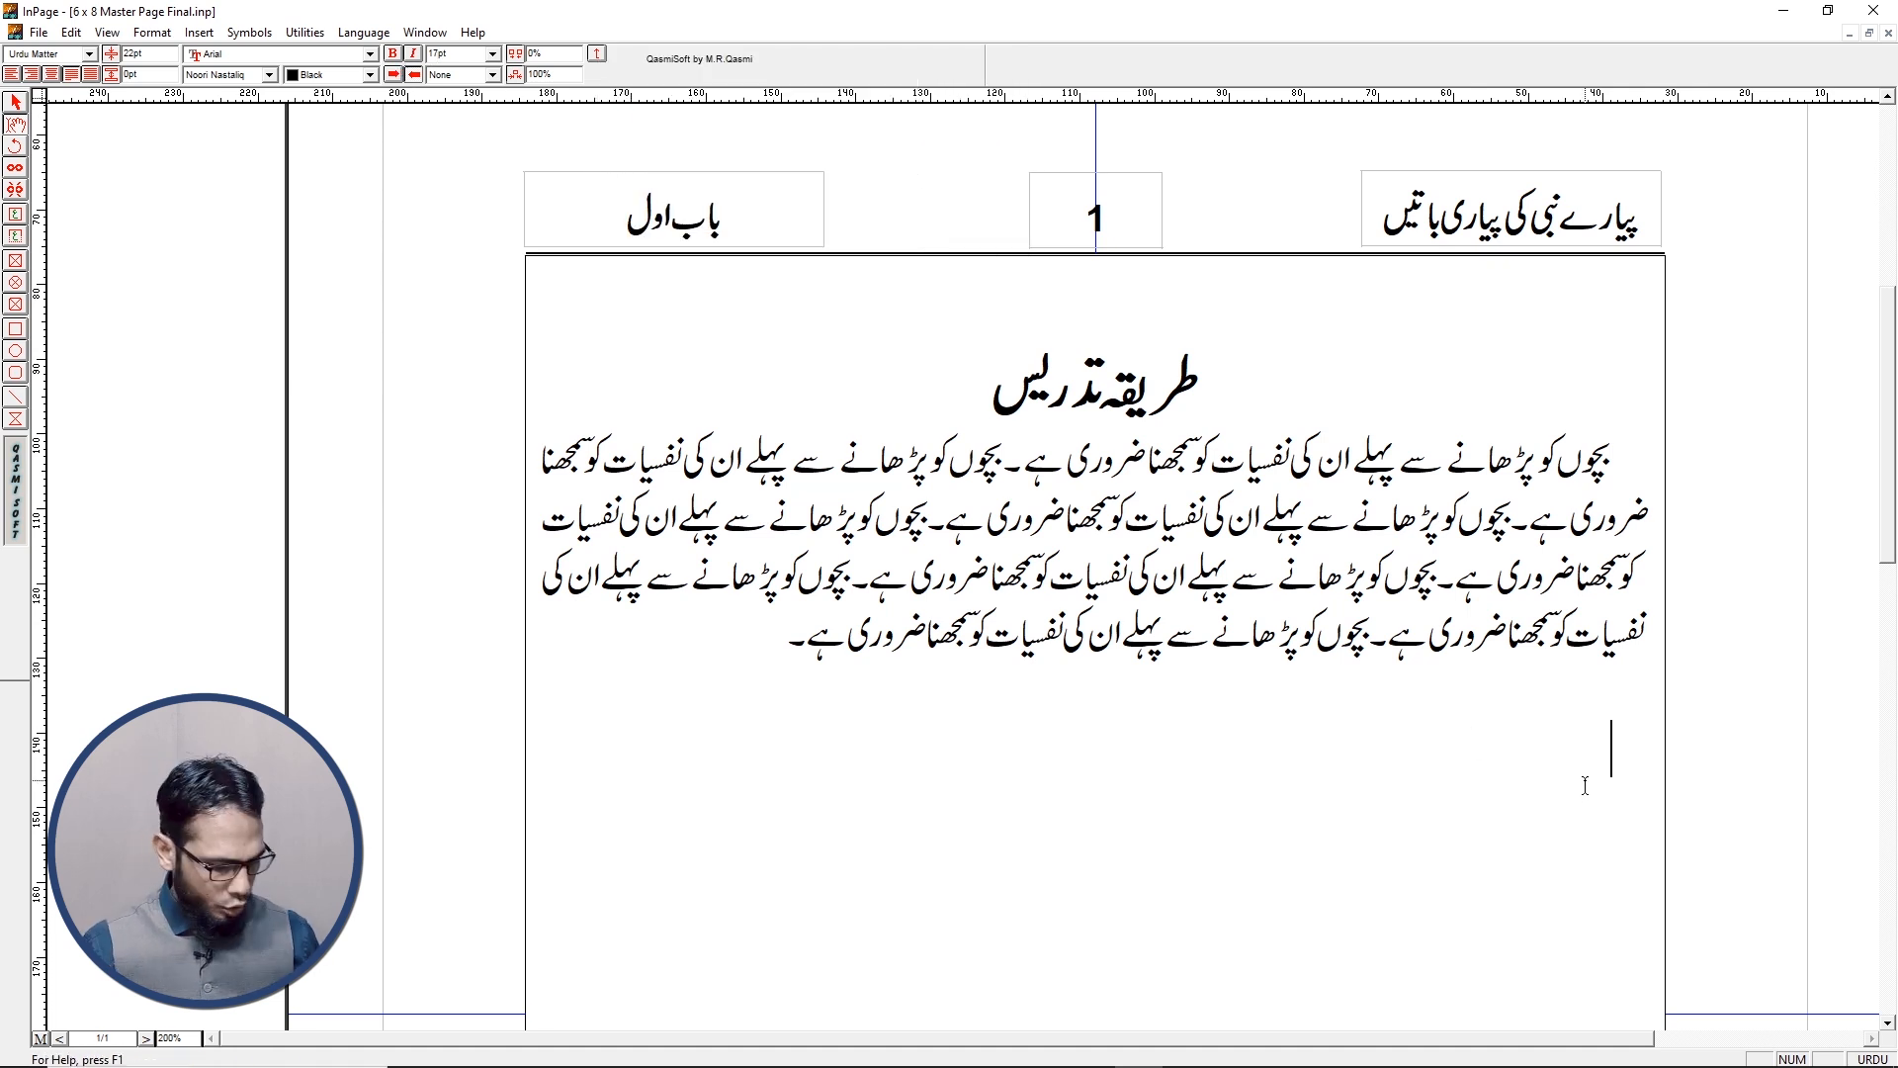
Apply the Hasia style to the line below the paragraph and enter the footnote "ا۔البیرونی کے کارنامے"
key("ctrl+3")
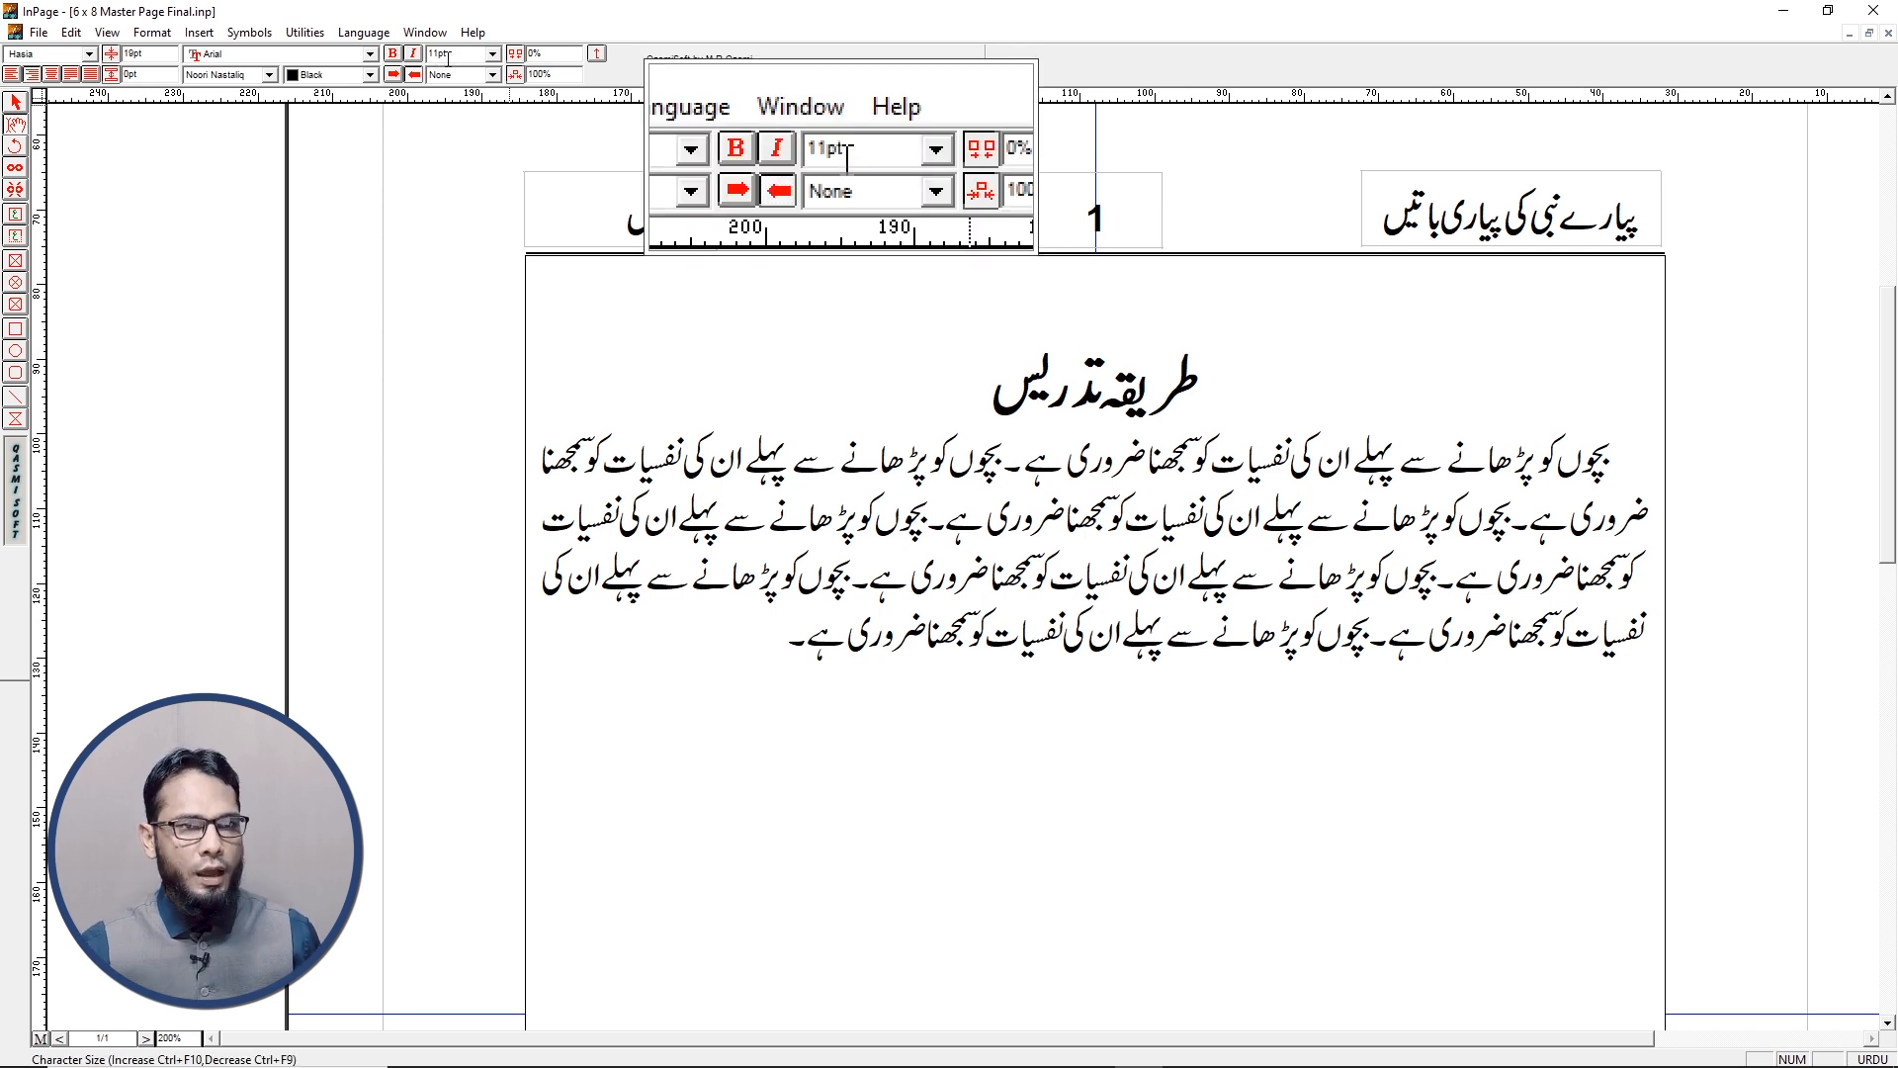
type("ا۔البیرونی کے کارنامے")
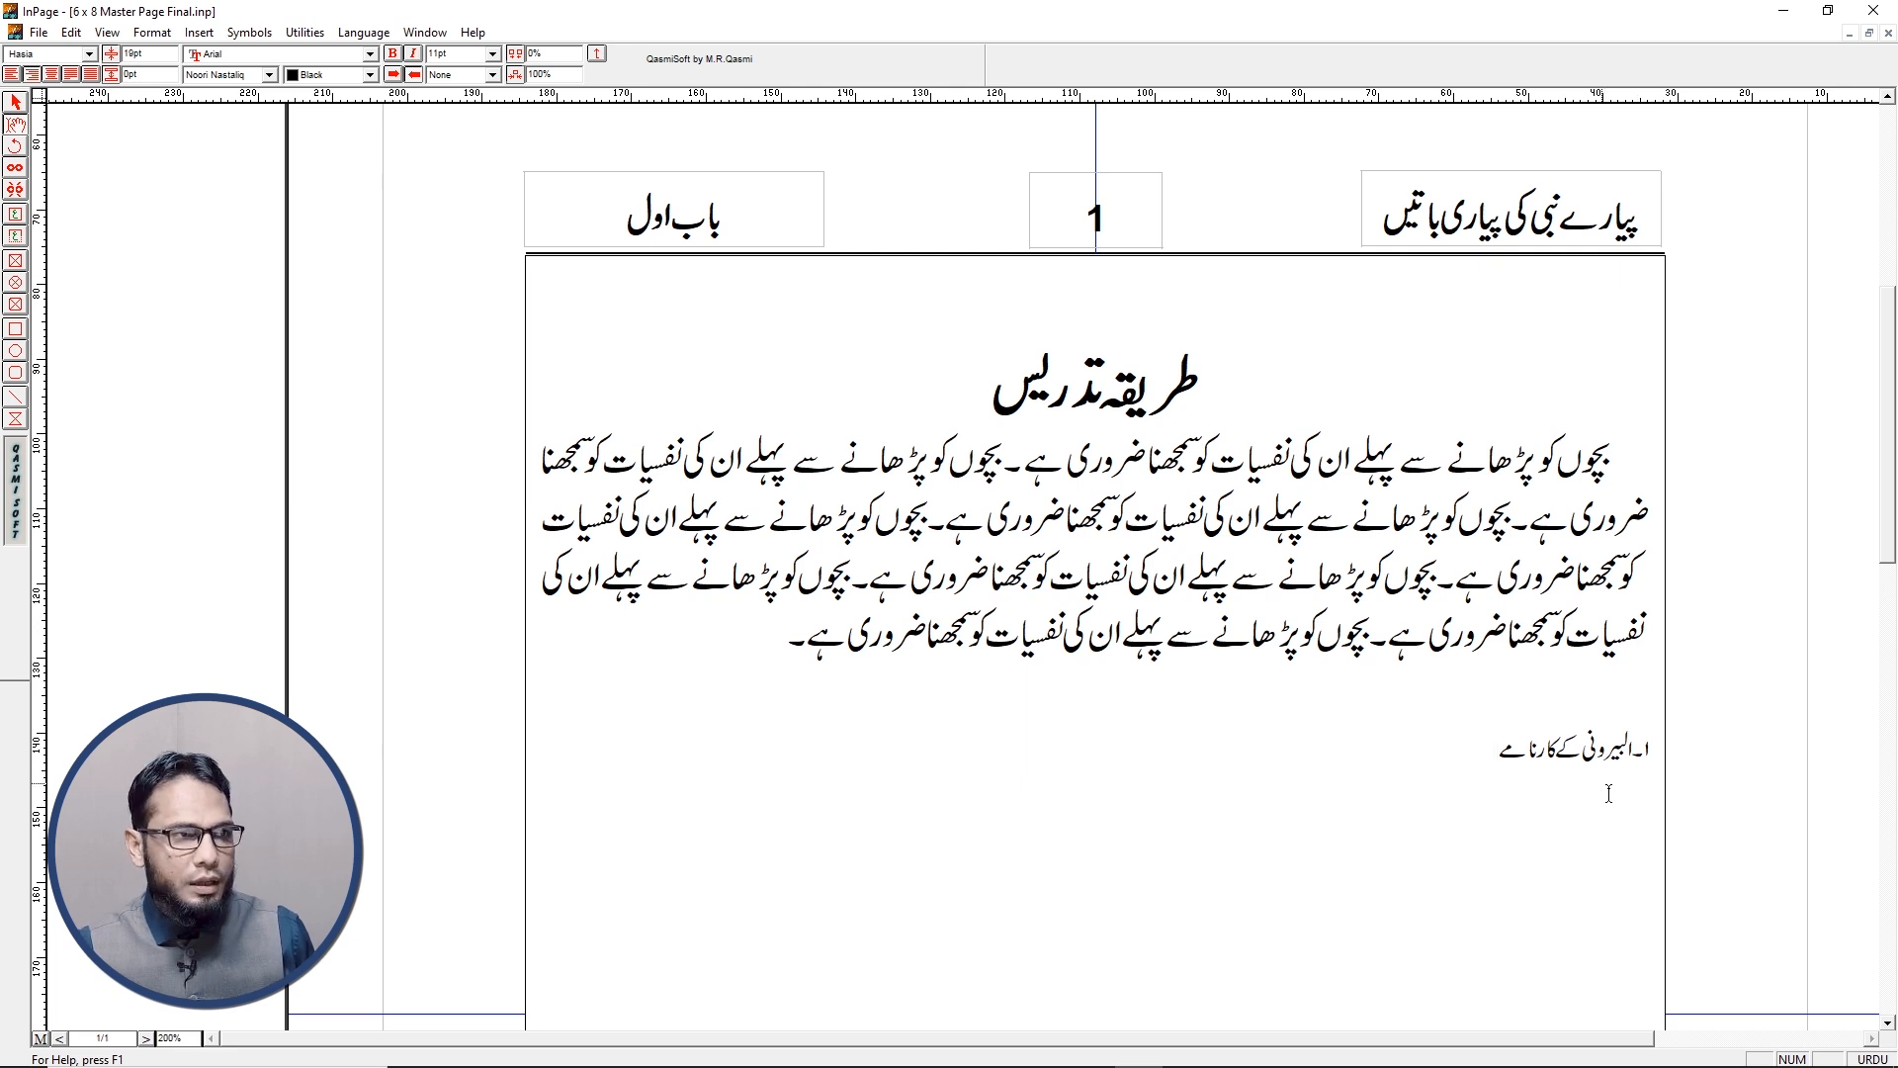
Add the reference mark (ا) at the end of the body paragraph and format it as superscript
left_click(806, 654)
type("(ا)")
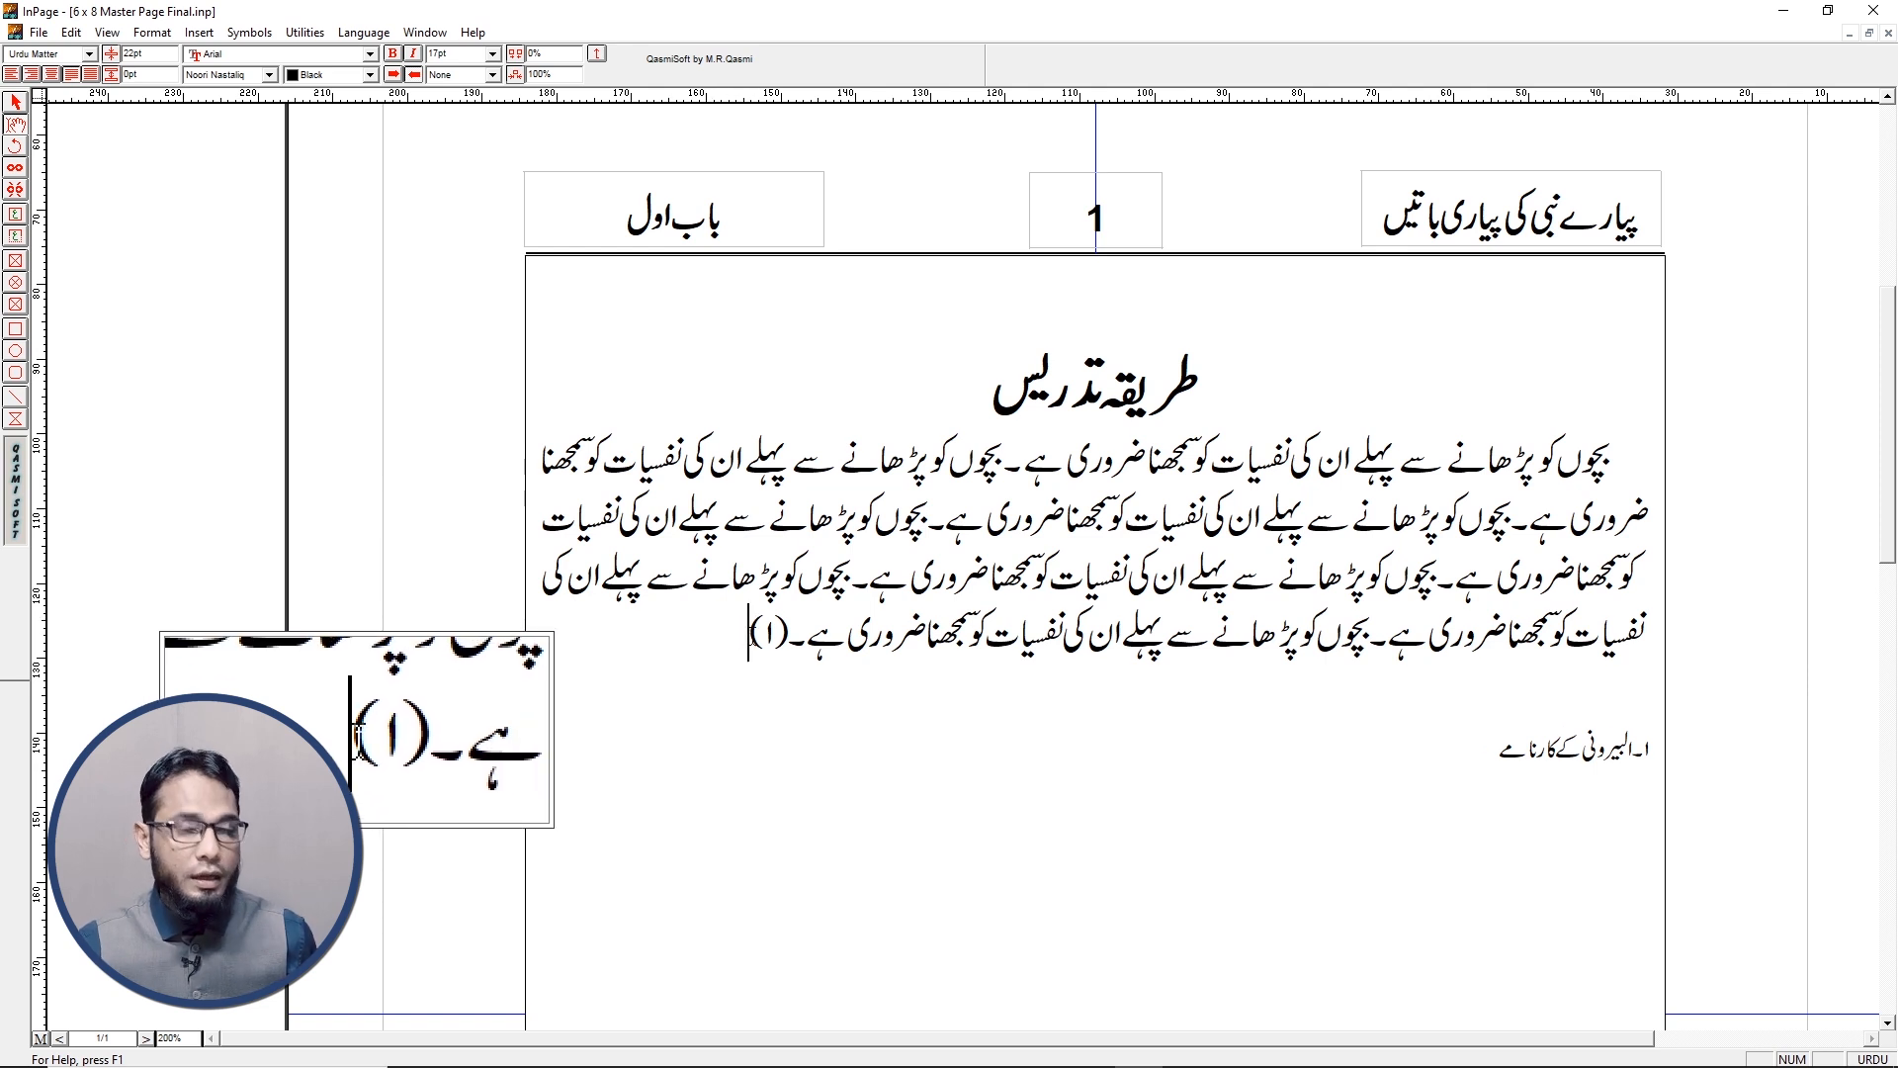
left_click_drag(748, 635, 788, 641)
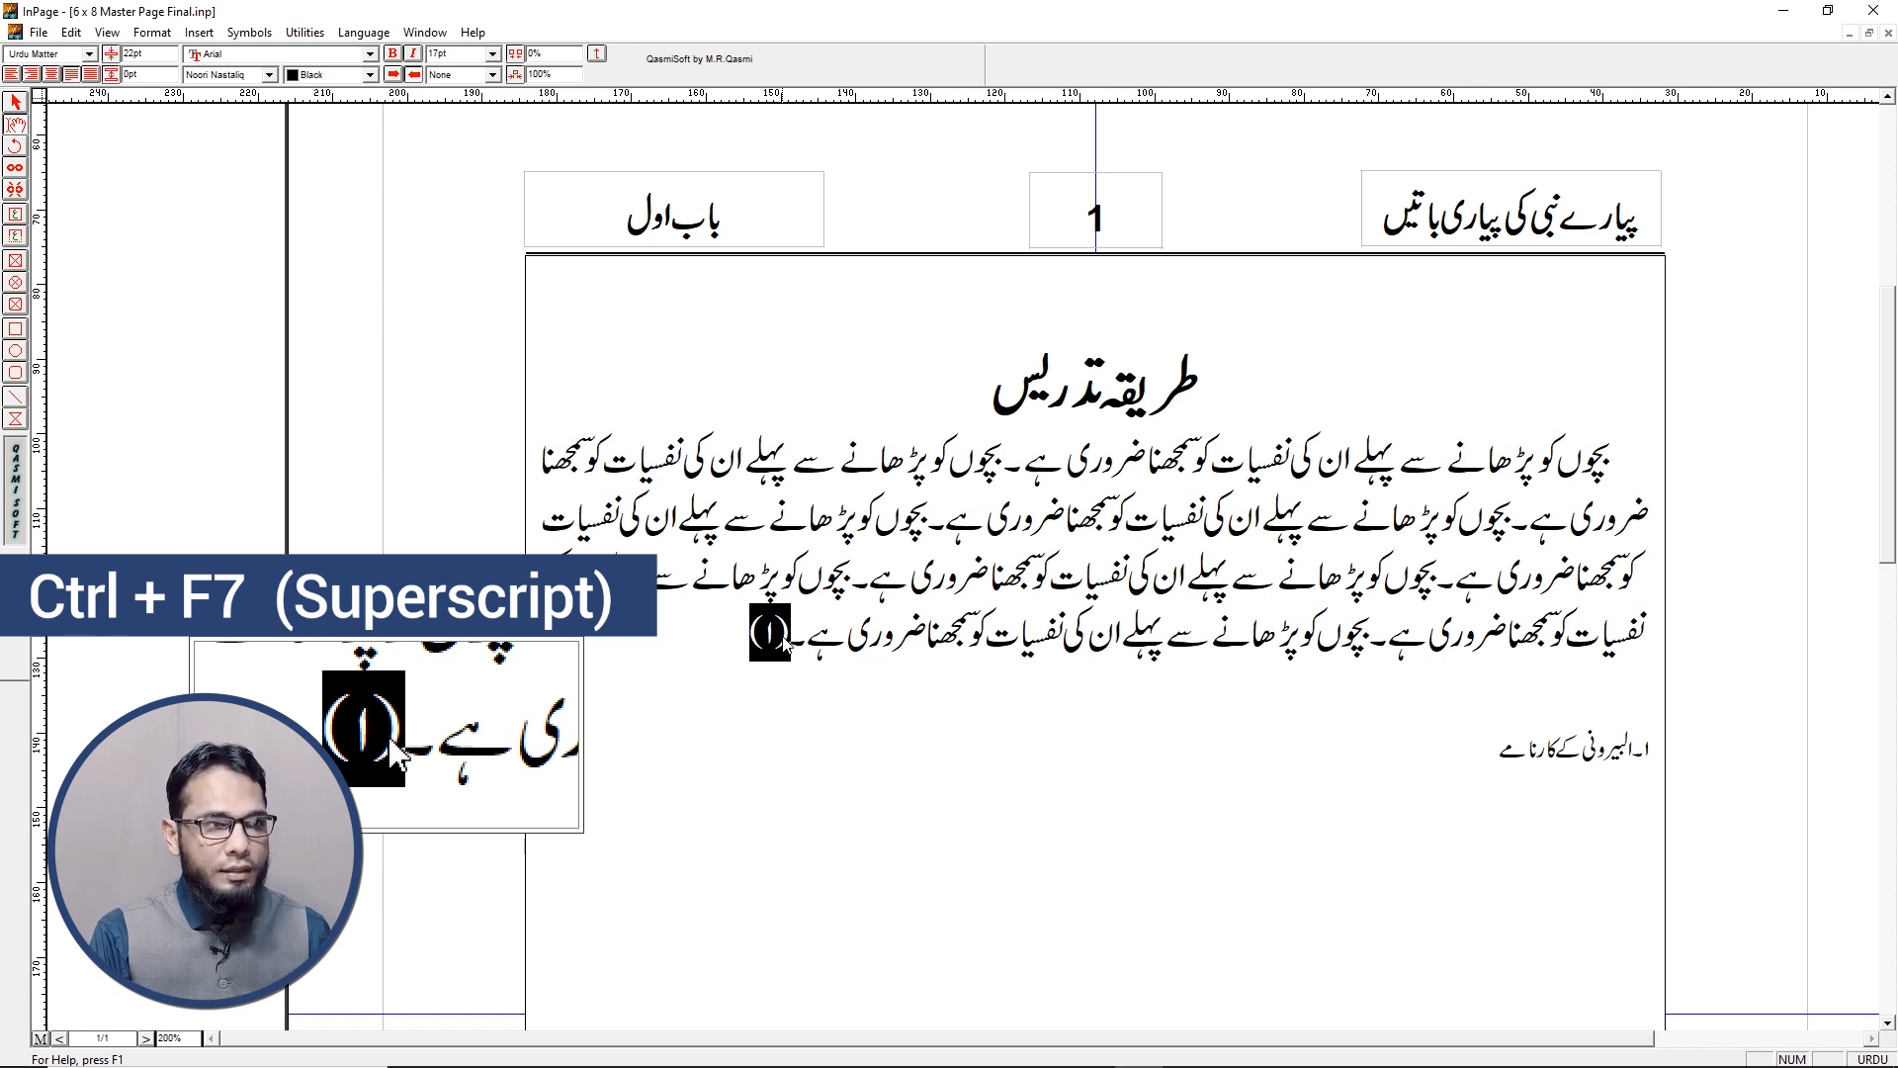
key("ctrl+F7")
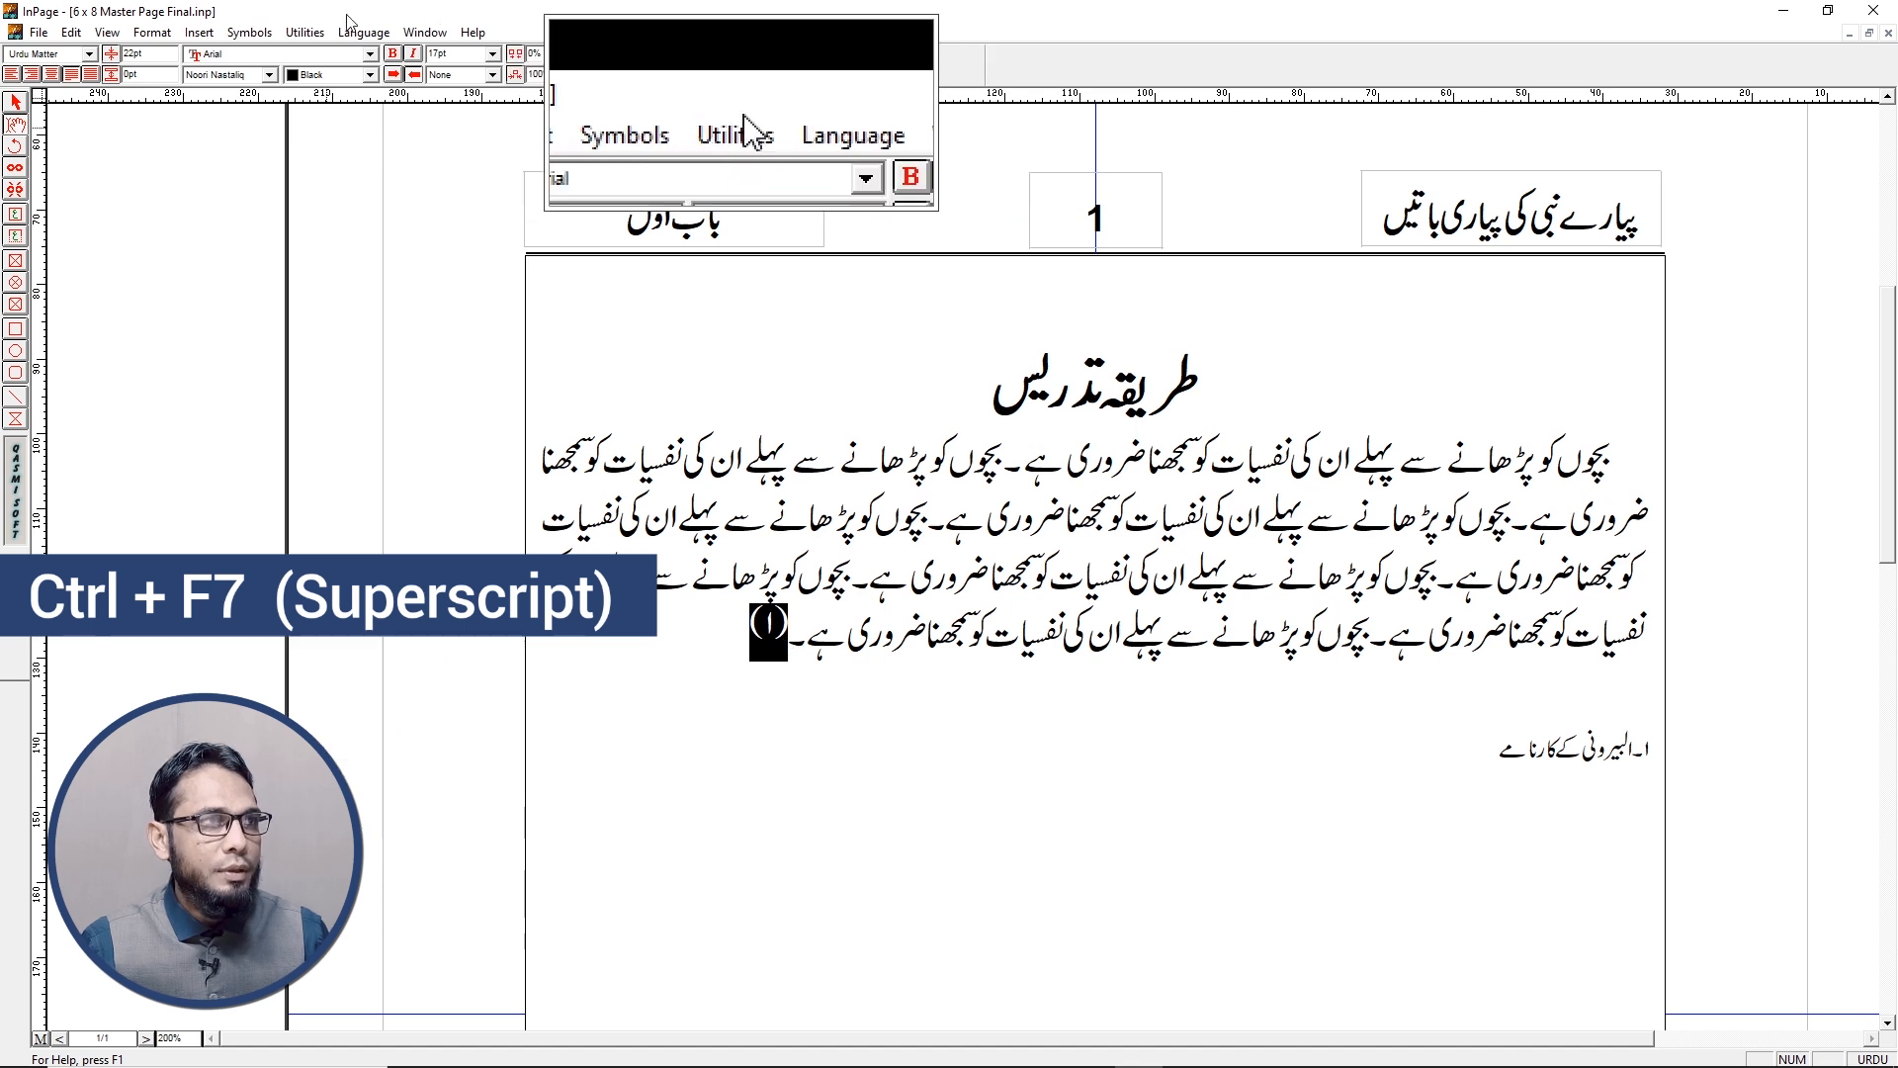
Set the character size of the superscript reference mark to 11 pt and deselect it
left_click(431, 54)
type("11")
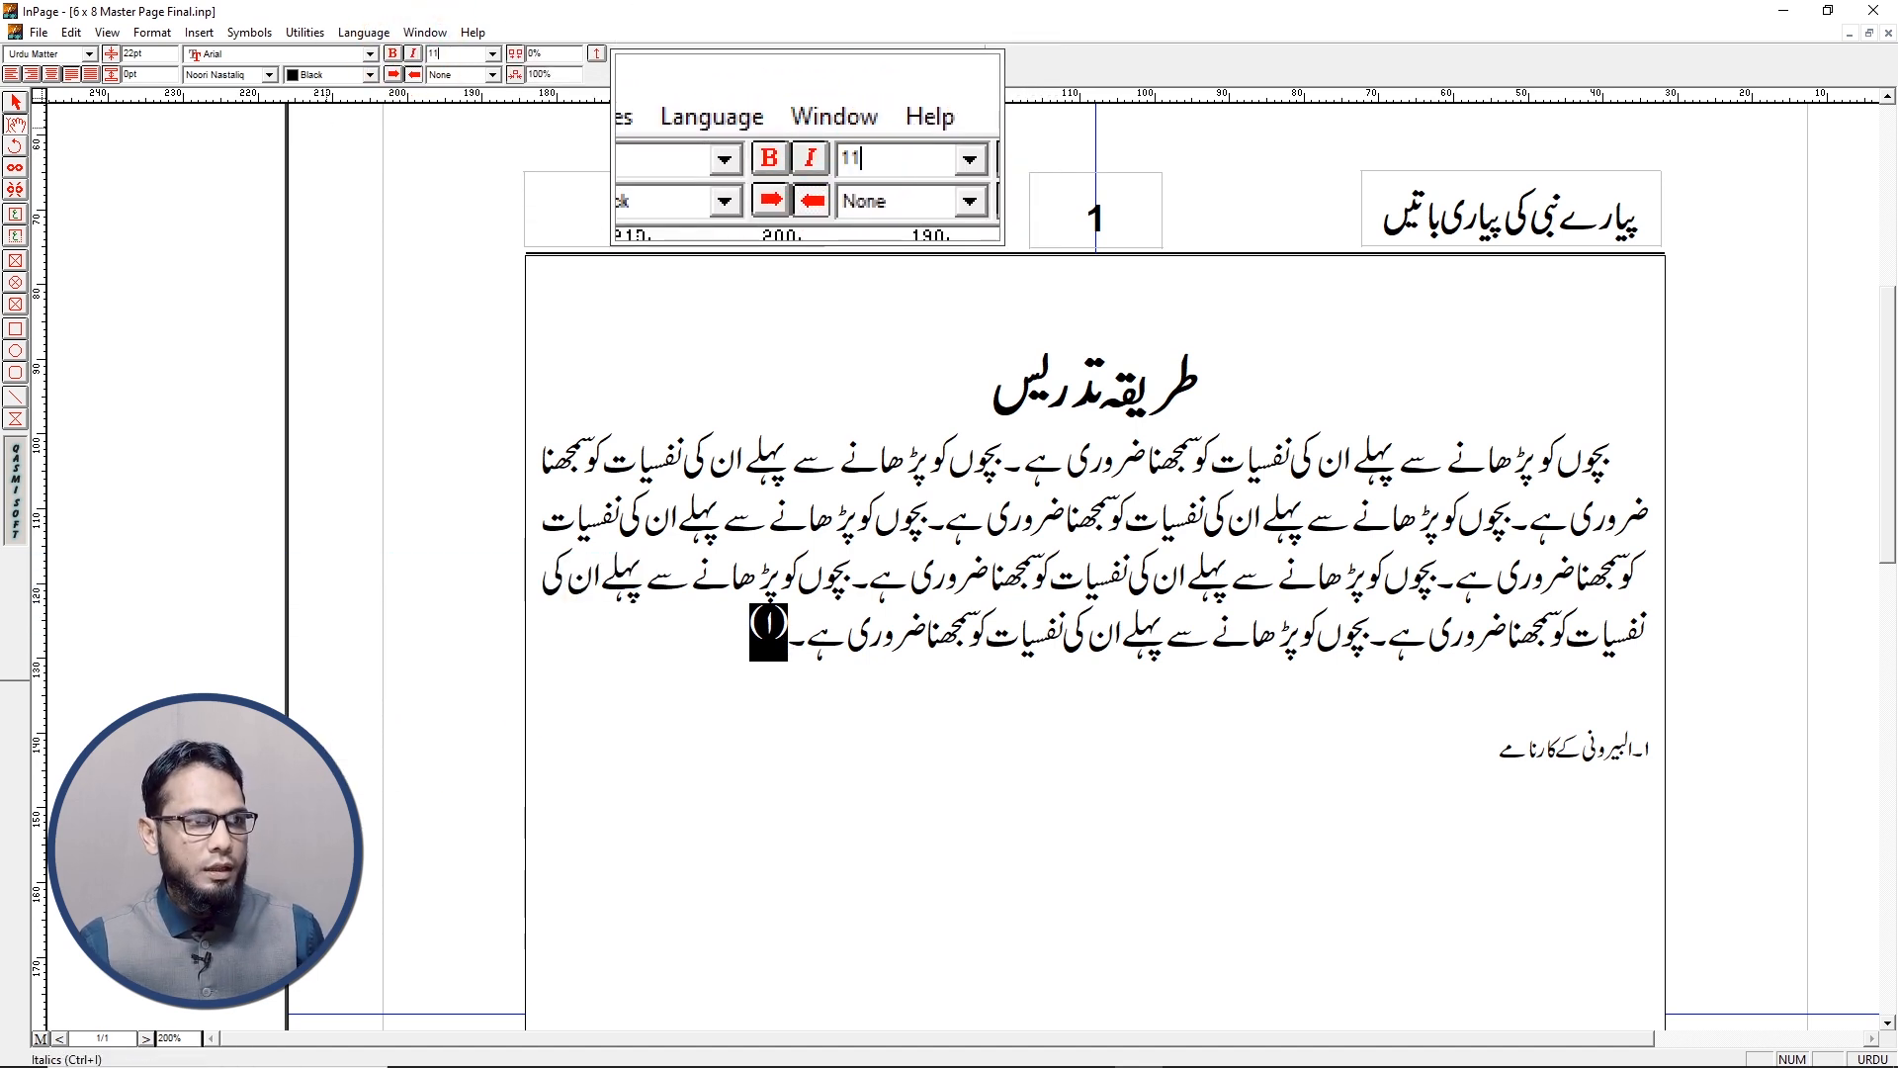
key("Return")
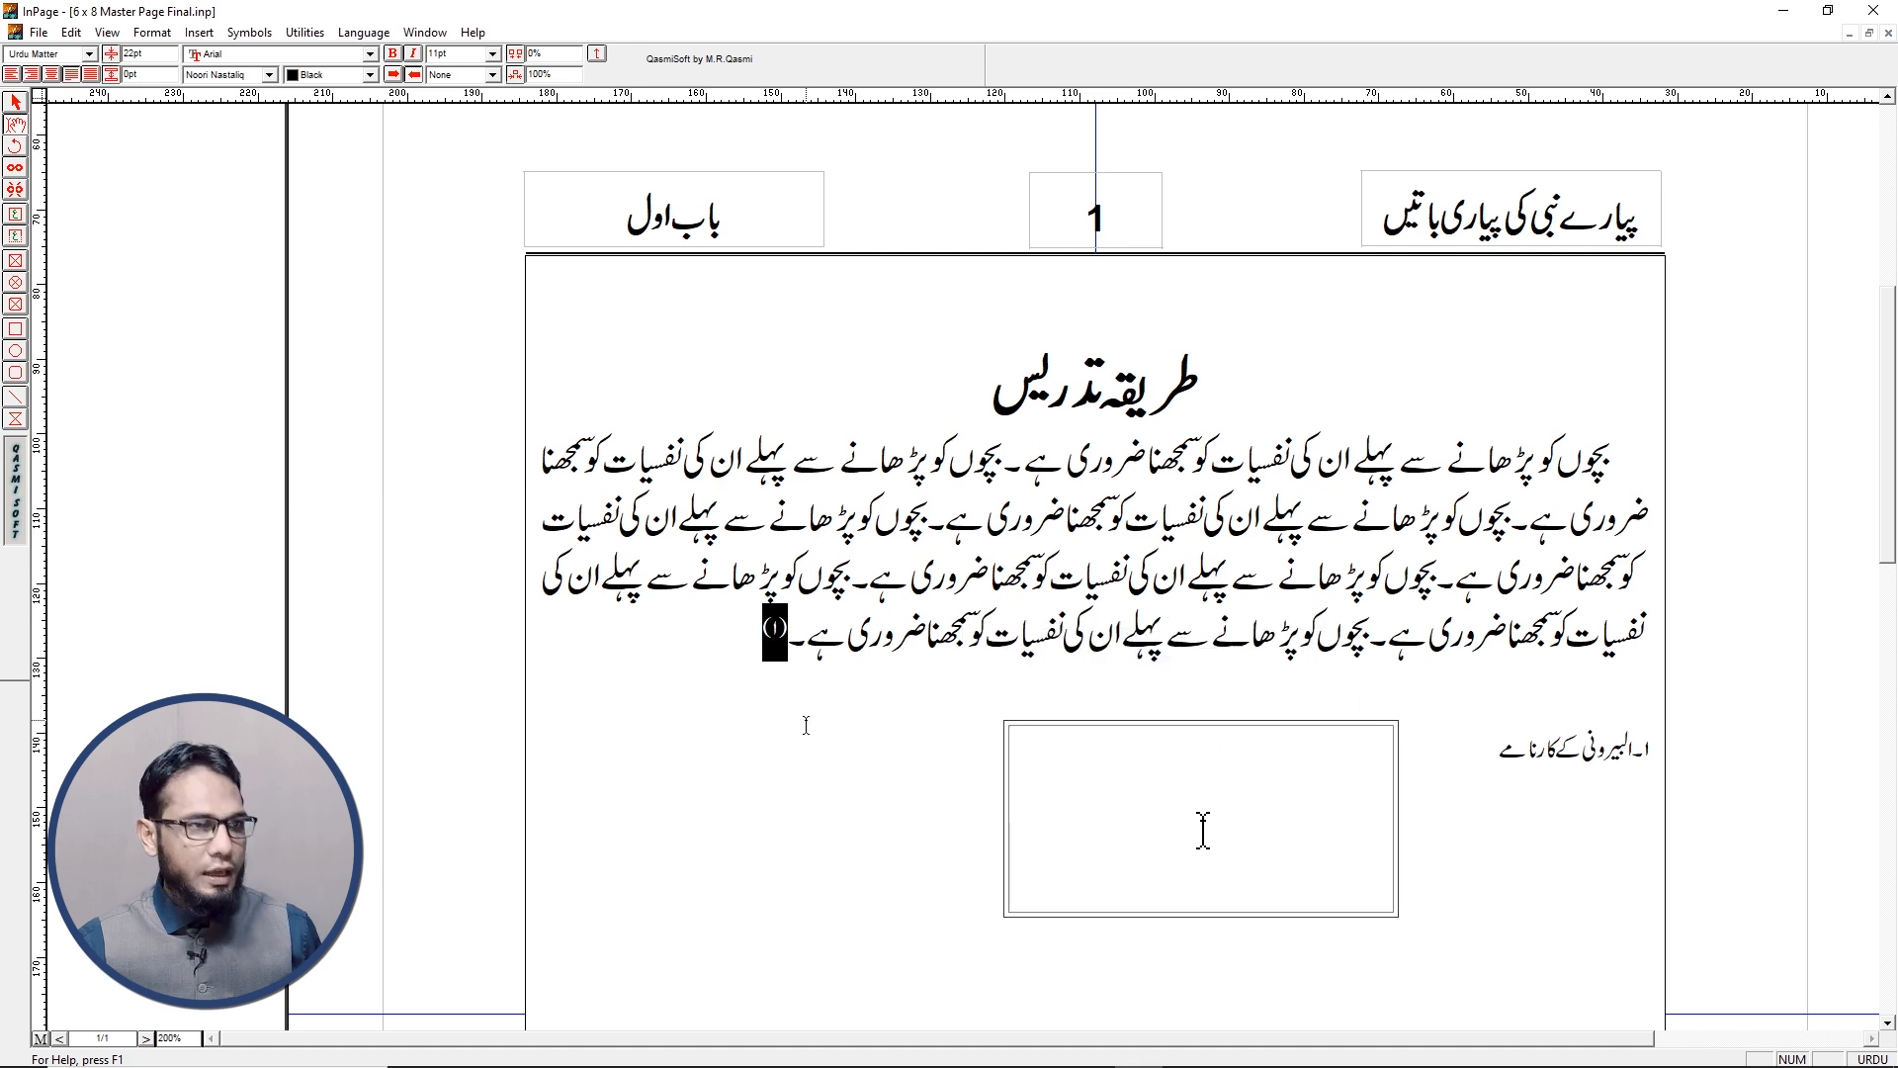
left_click(813, 727)
left_click(760, 667)
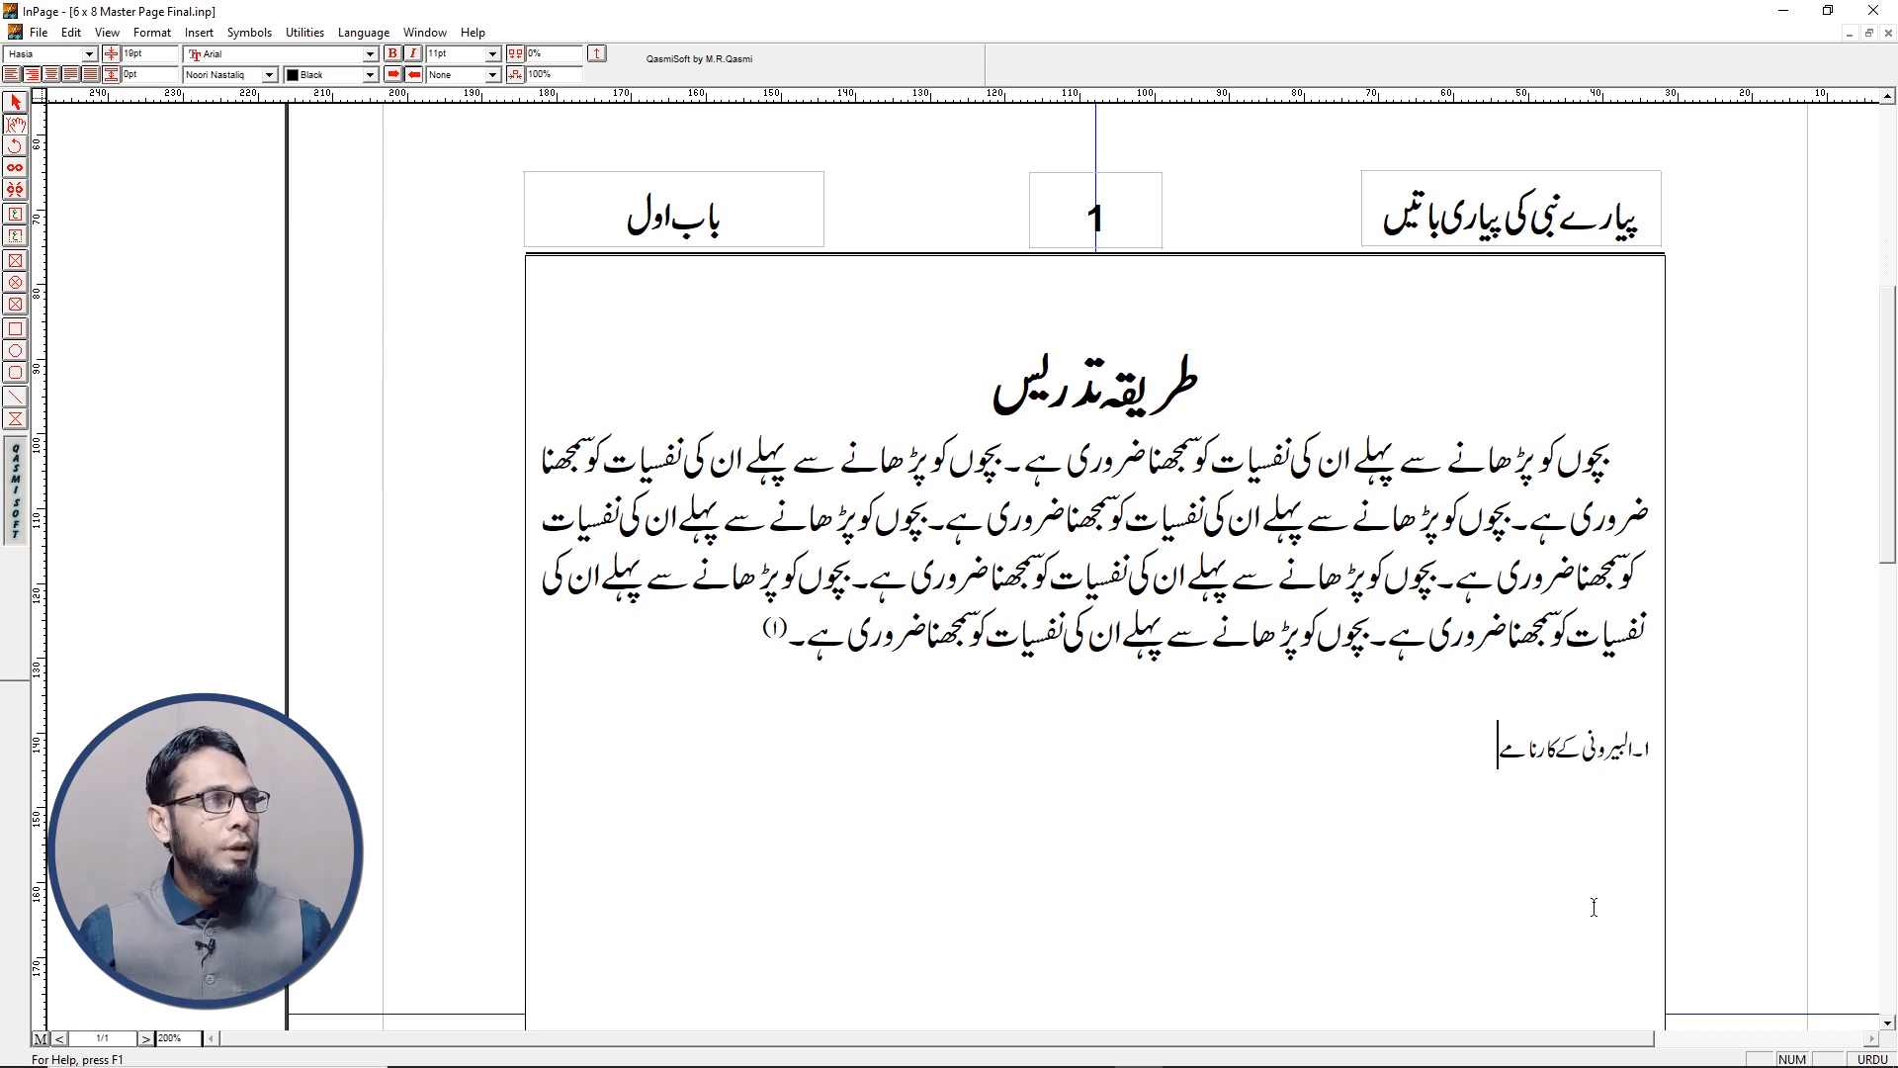
Create a new style sheet named LIne
left_click(153, 31)
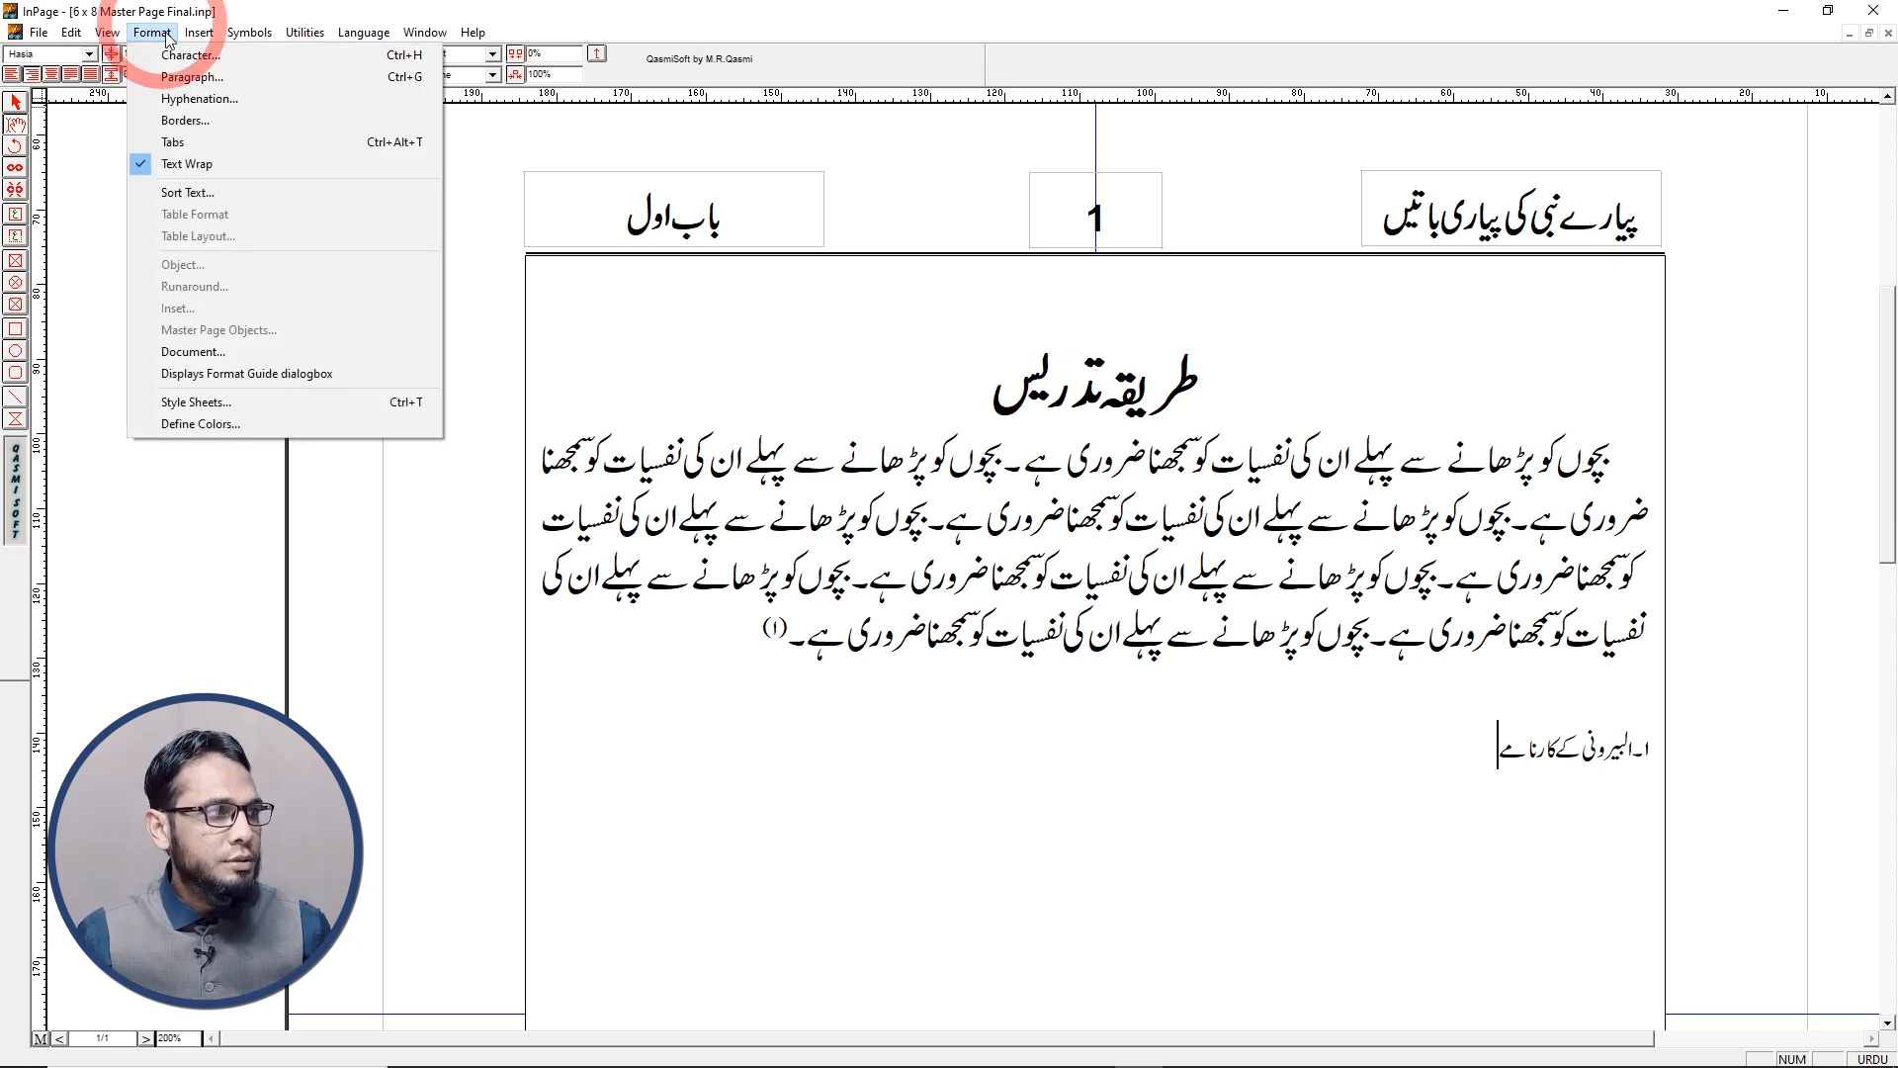
left_click(232, 406)
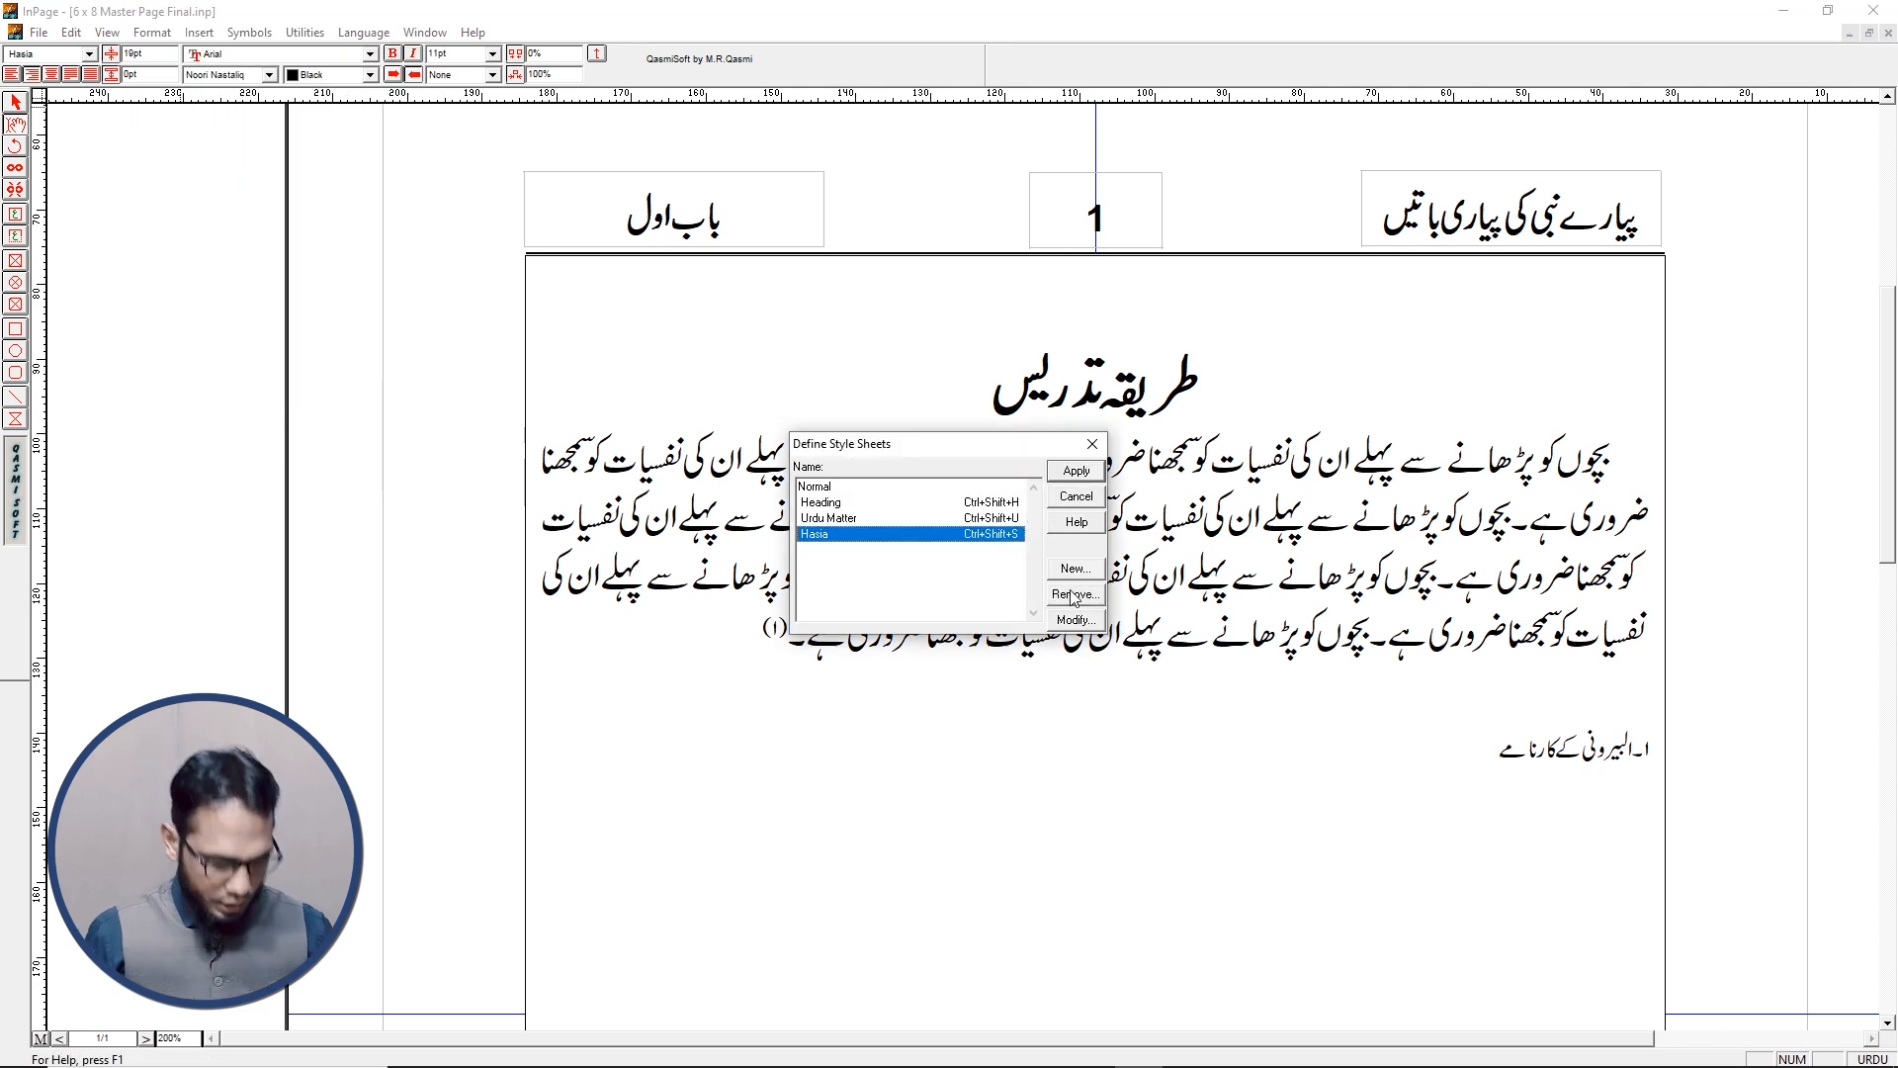
left_click(1068, 572)
type("LIne")
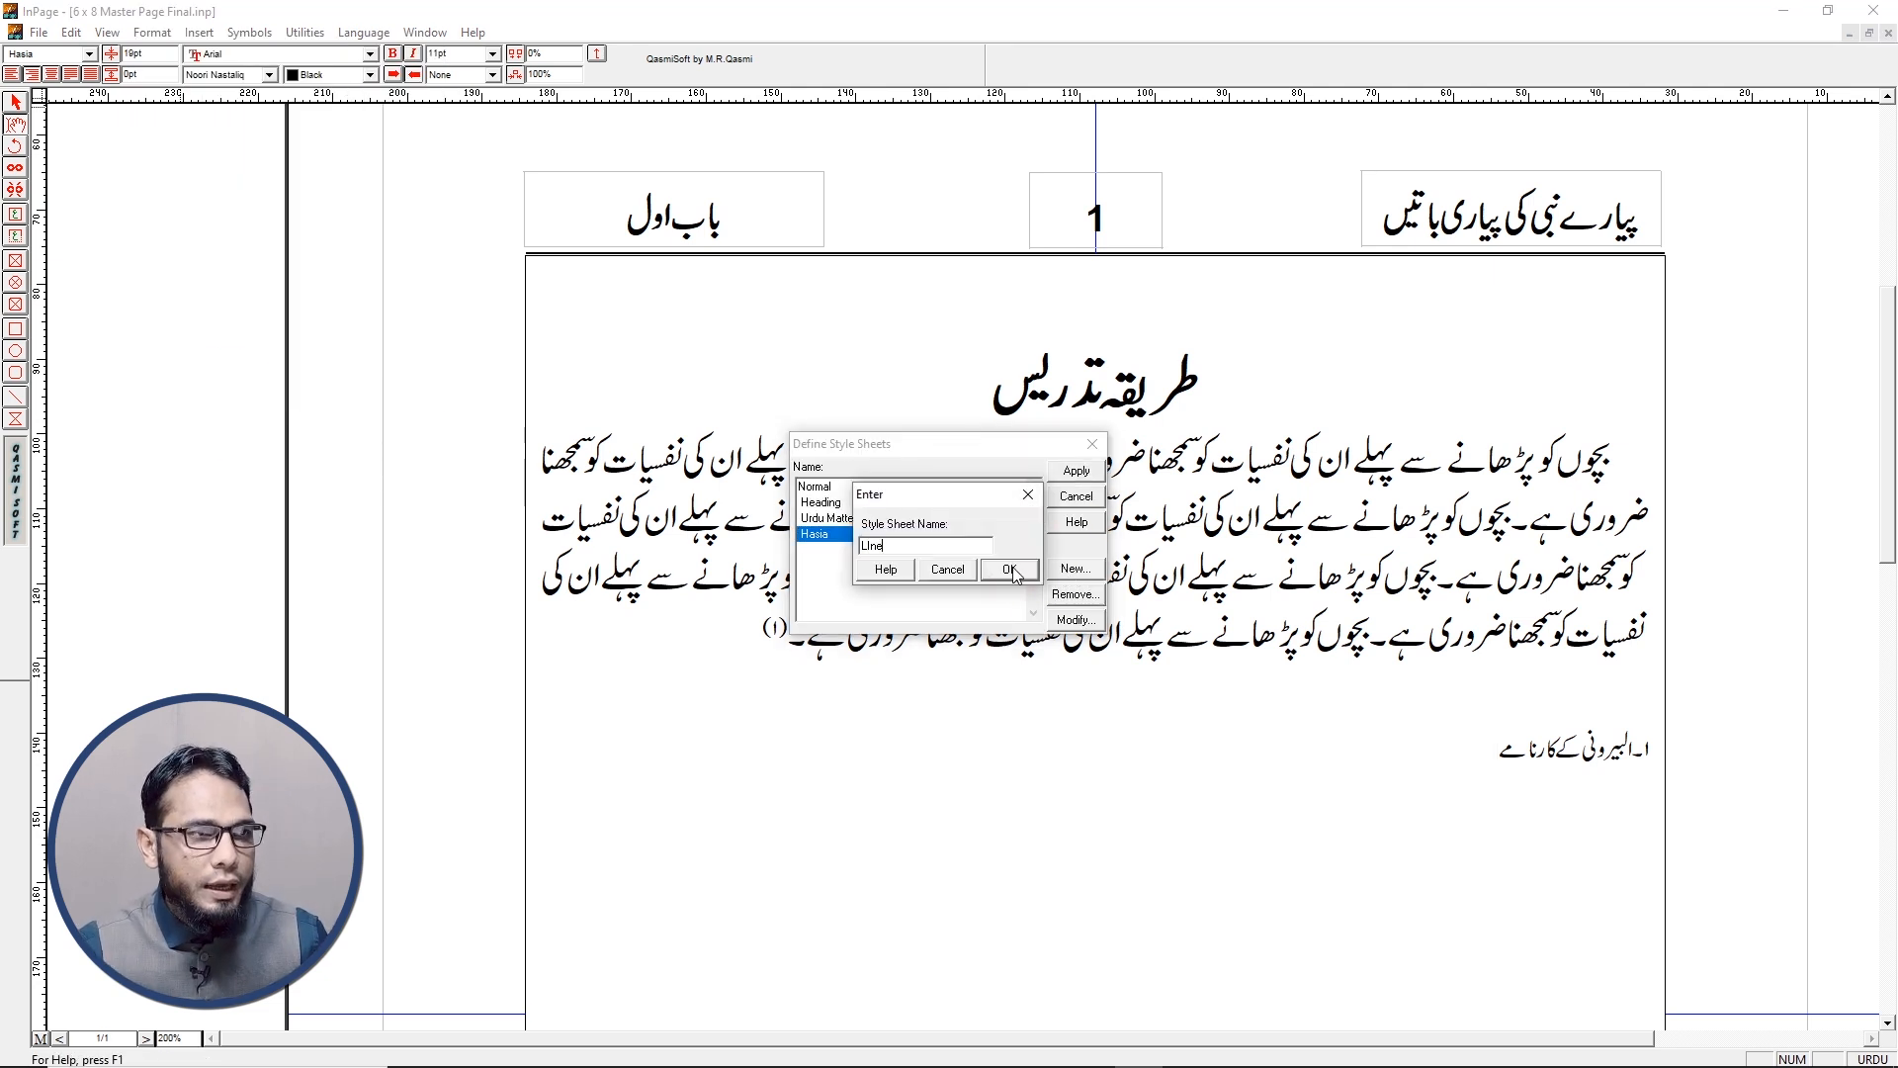
left_click(1013, 573)
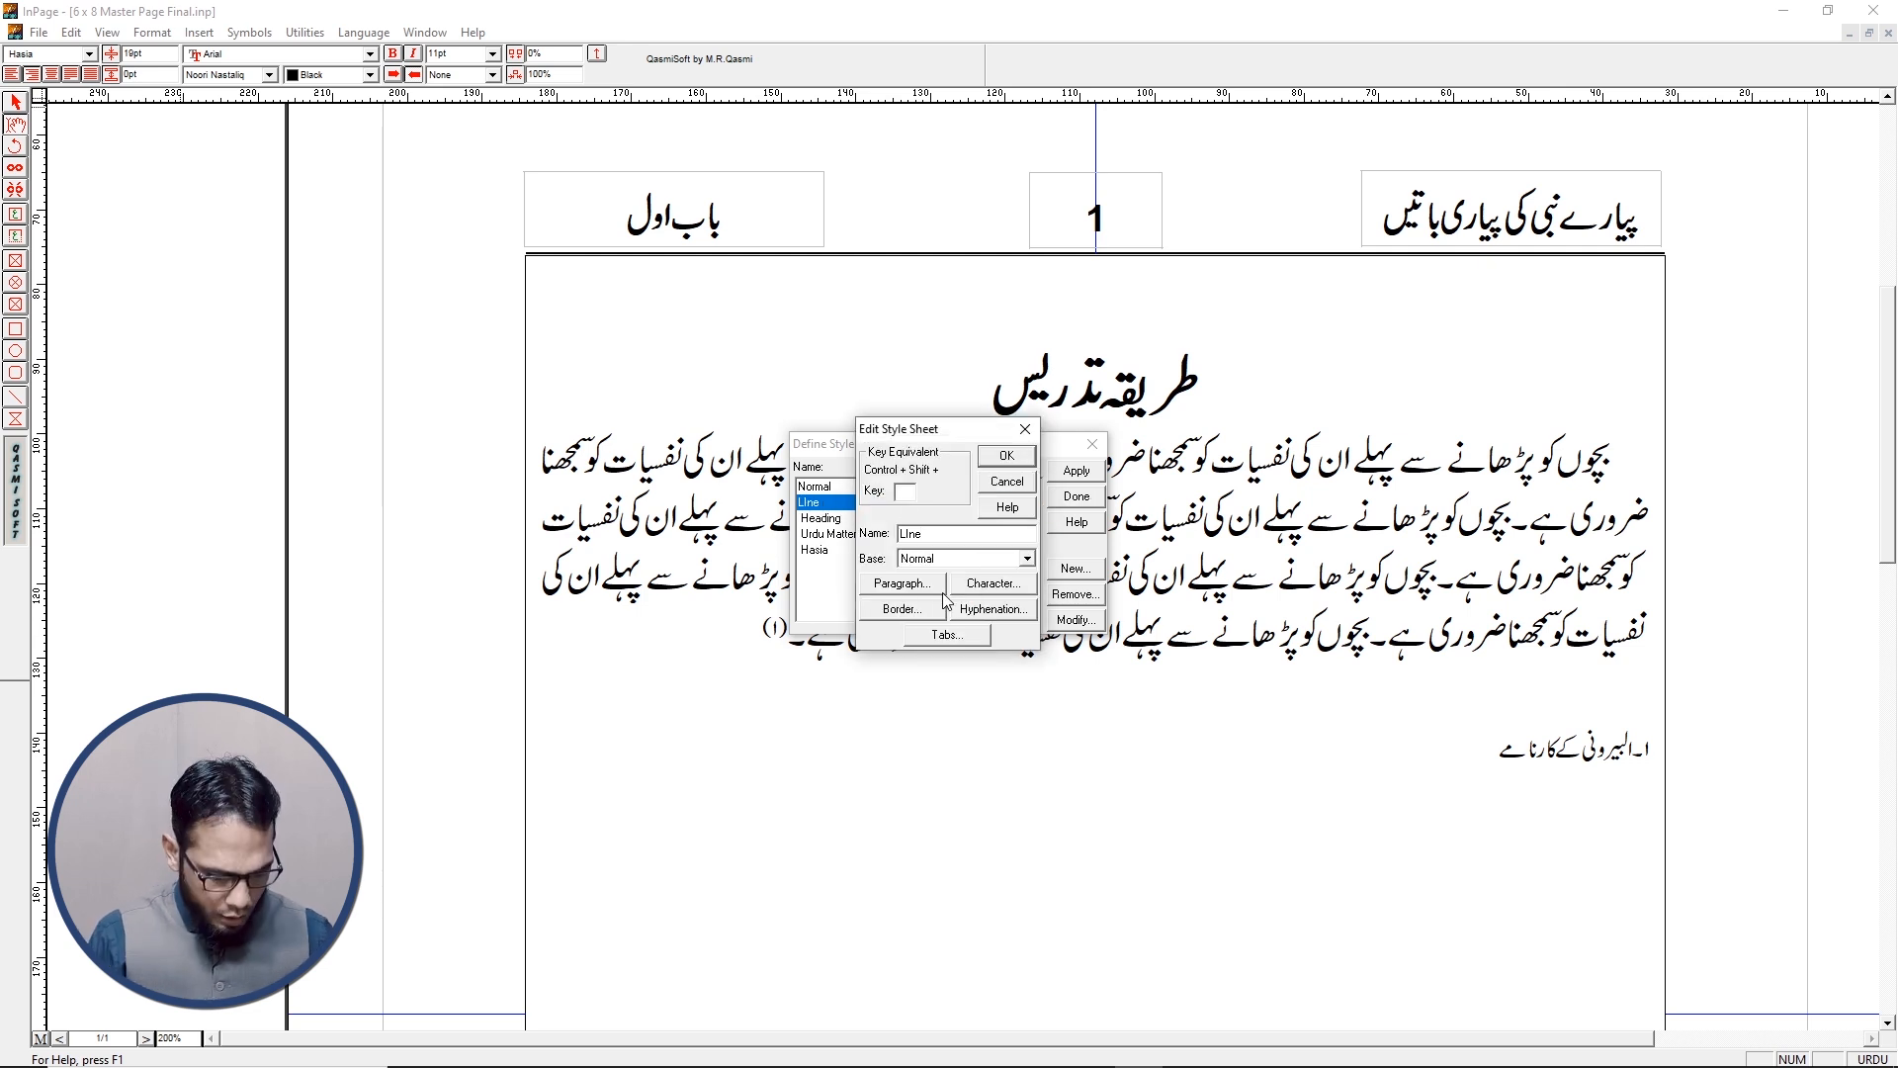
Assign L as the LIne style's key equivalent and set its Urdu font to Trad Arabic Bold
left_click(905, 489)
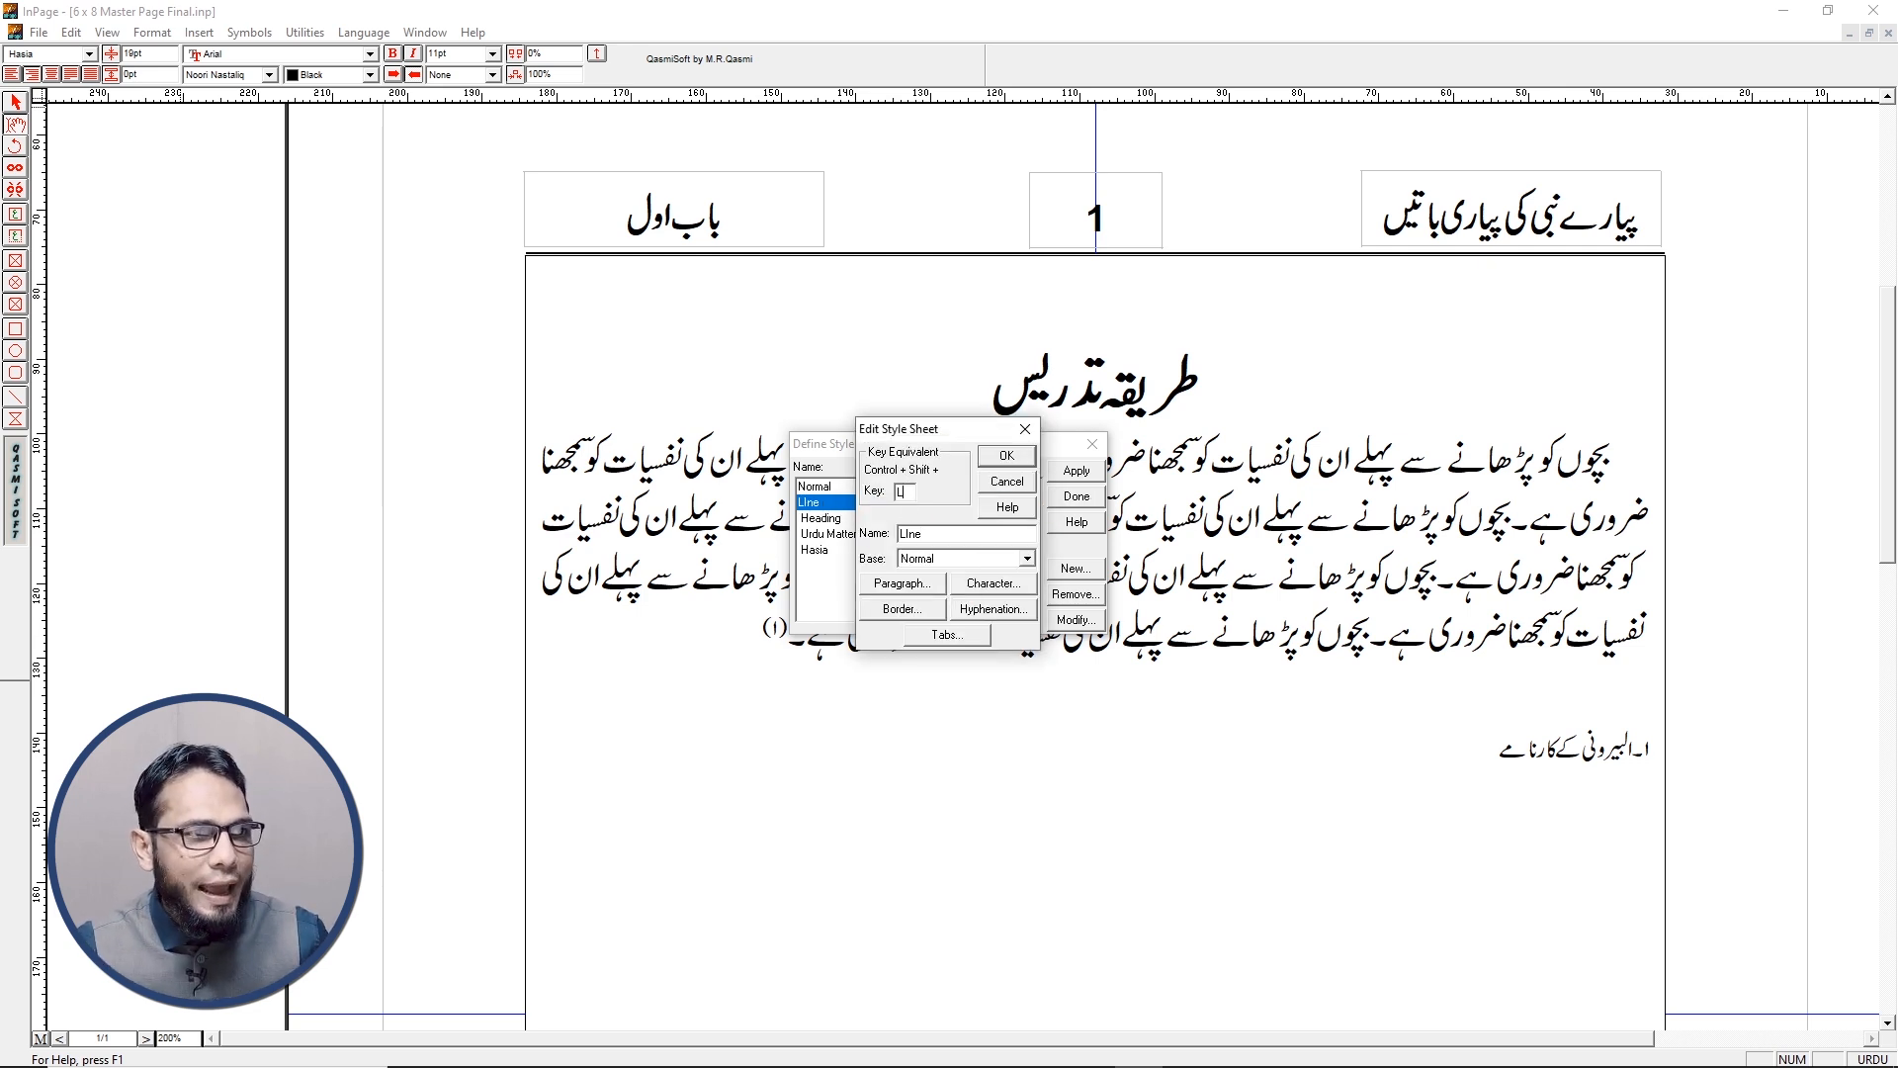
left_click(994, 583)
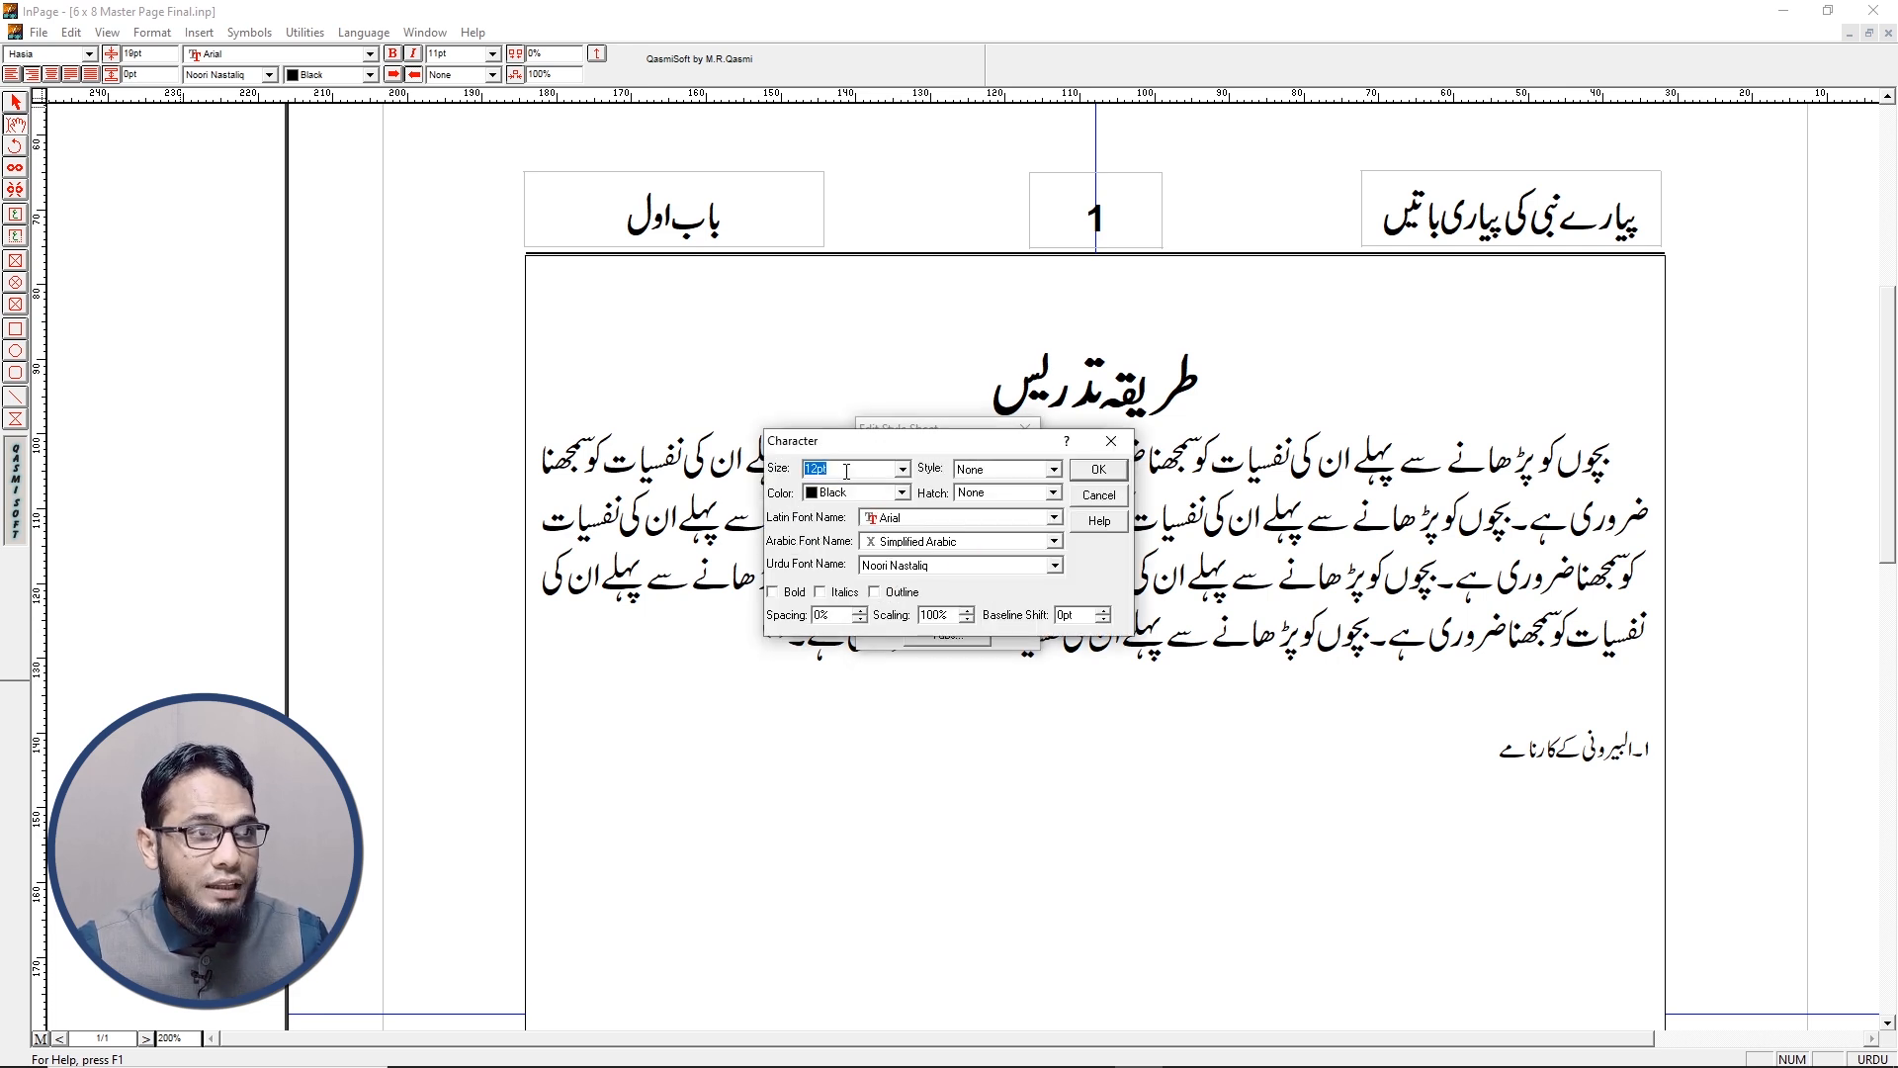
left_click(1054, 565)
scroll(1057, 610, "down", 5)
left_click(944, 601)
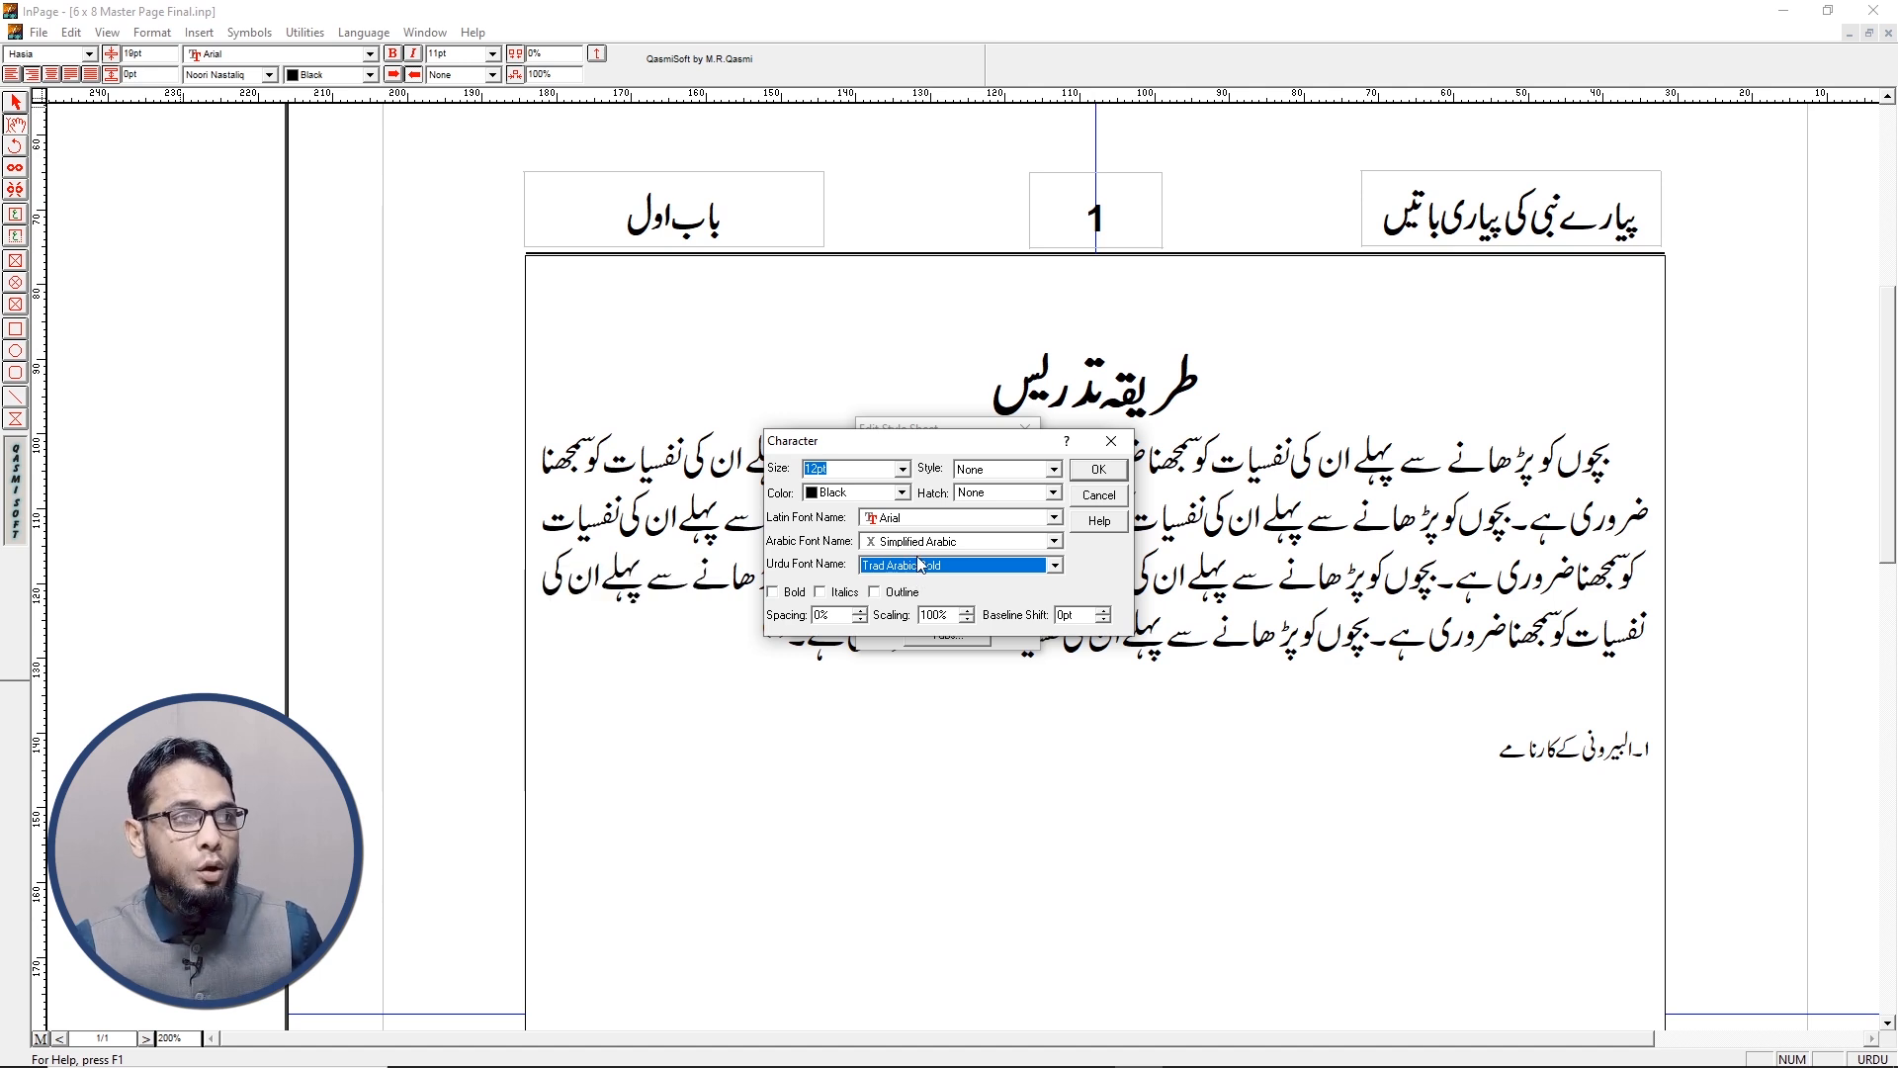
left_click(1100, 476)
Keep the LIne style's paragraph alignment at Right and save the style sheet definition
left_click(904, 577)
left_click(883, 447)
left_click(883, 447)
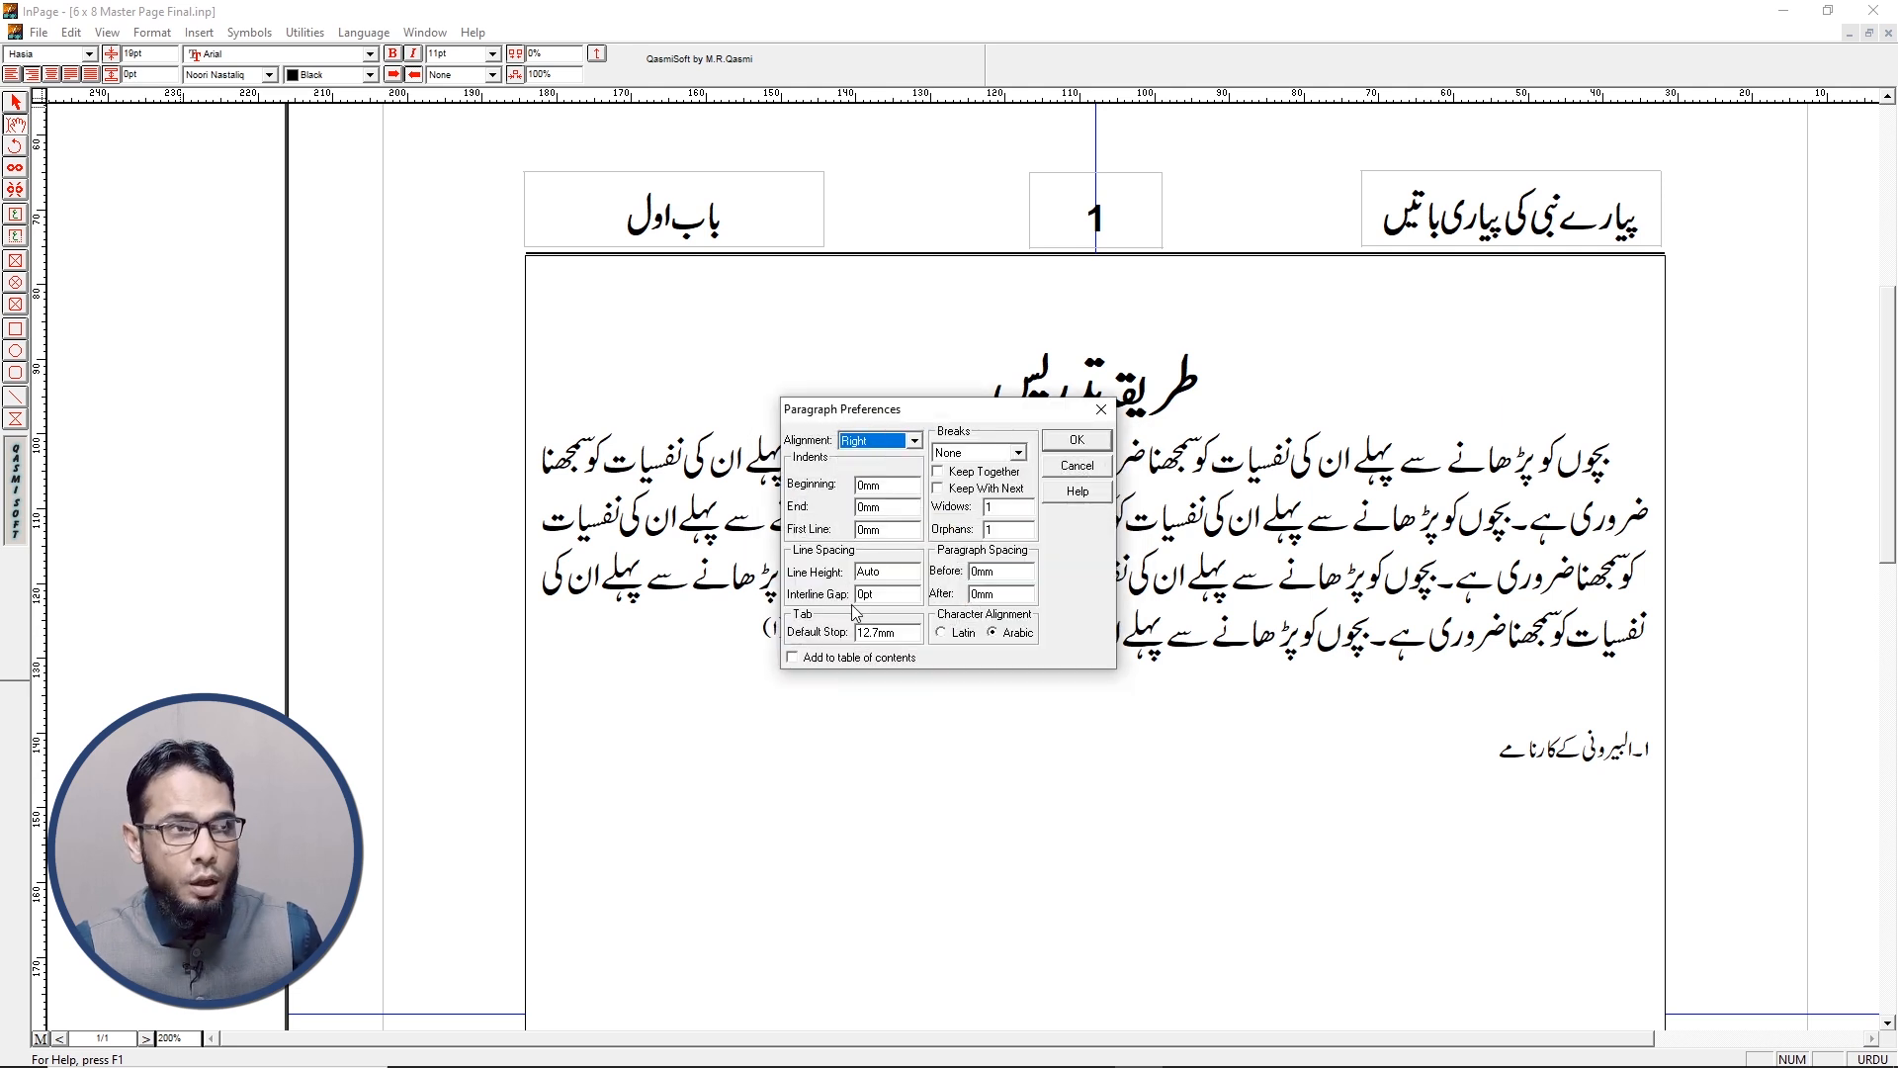
left_click(1080, 444)
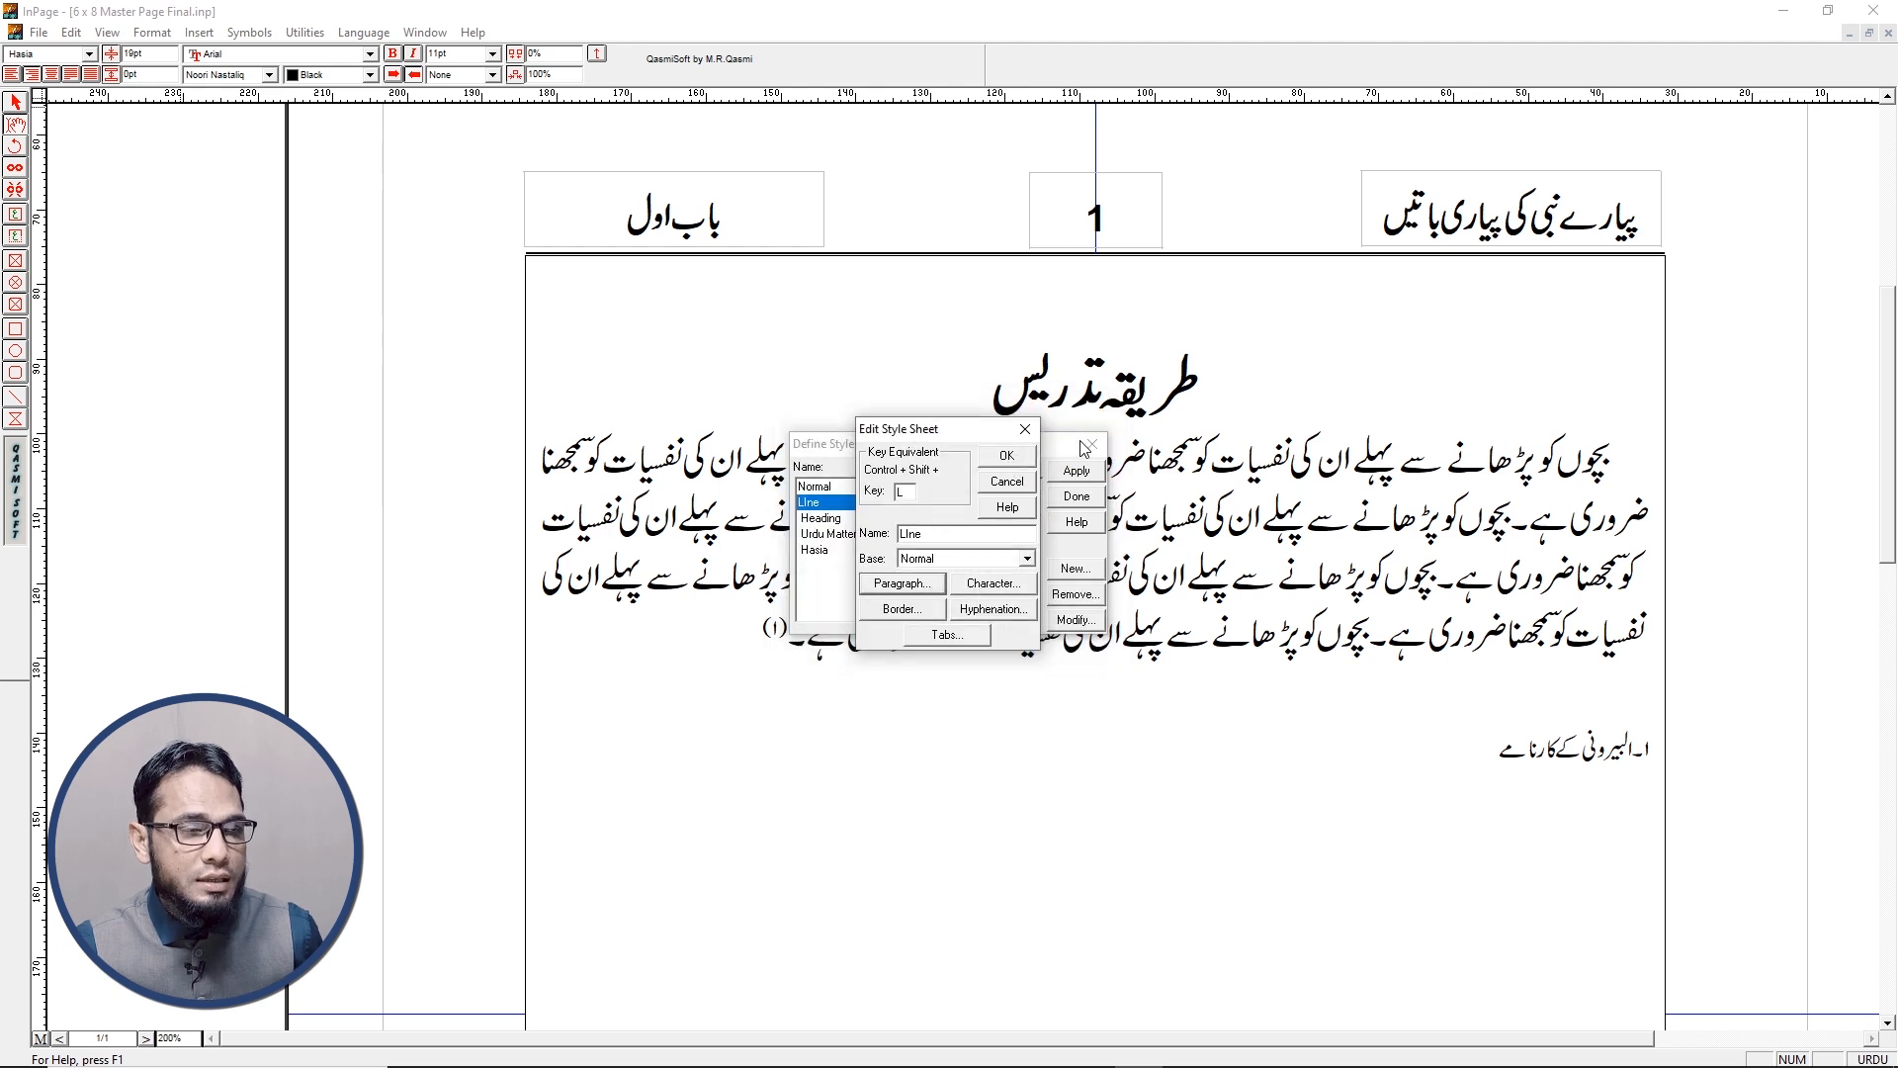
left_click(1008, 458)
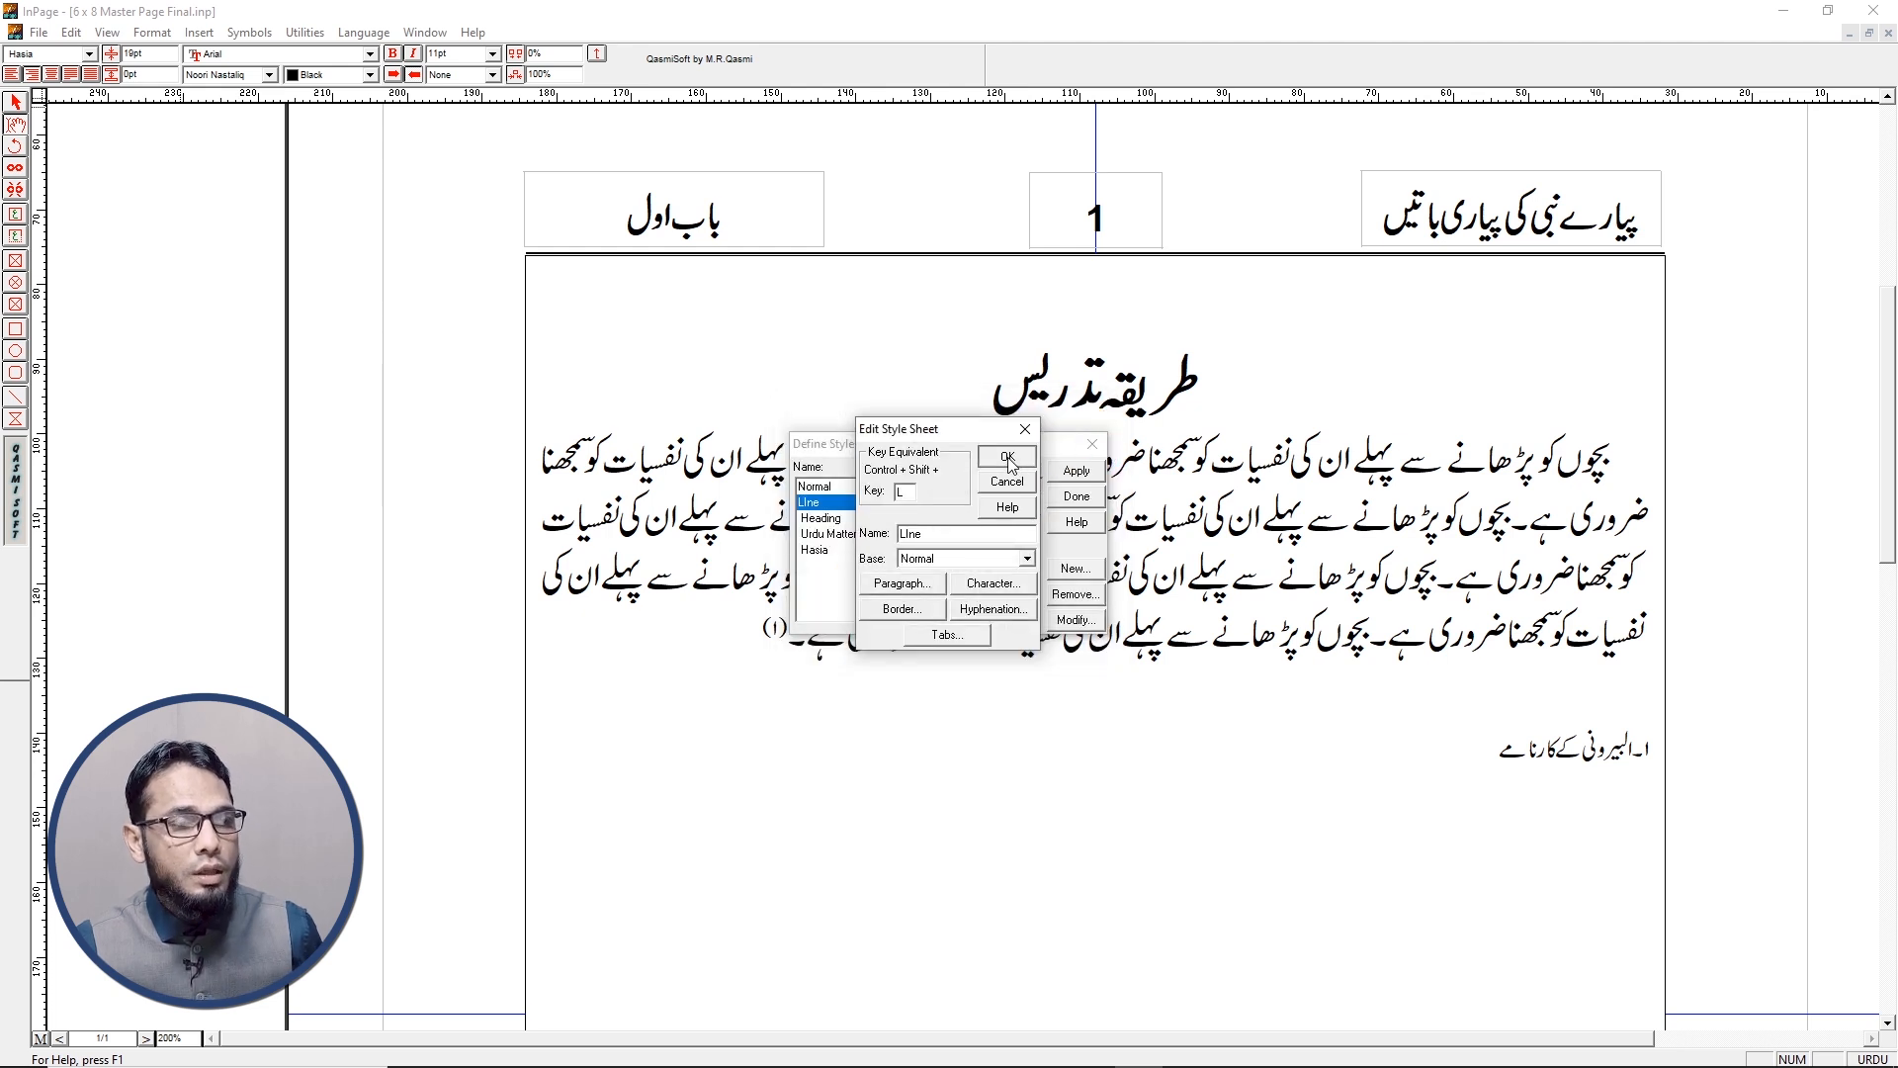
left_click(1076, 497)
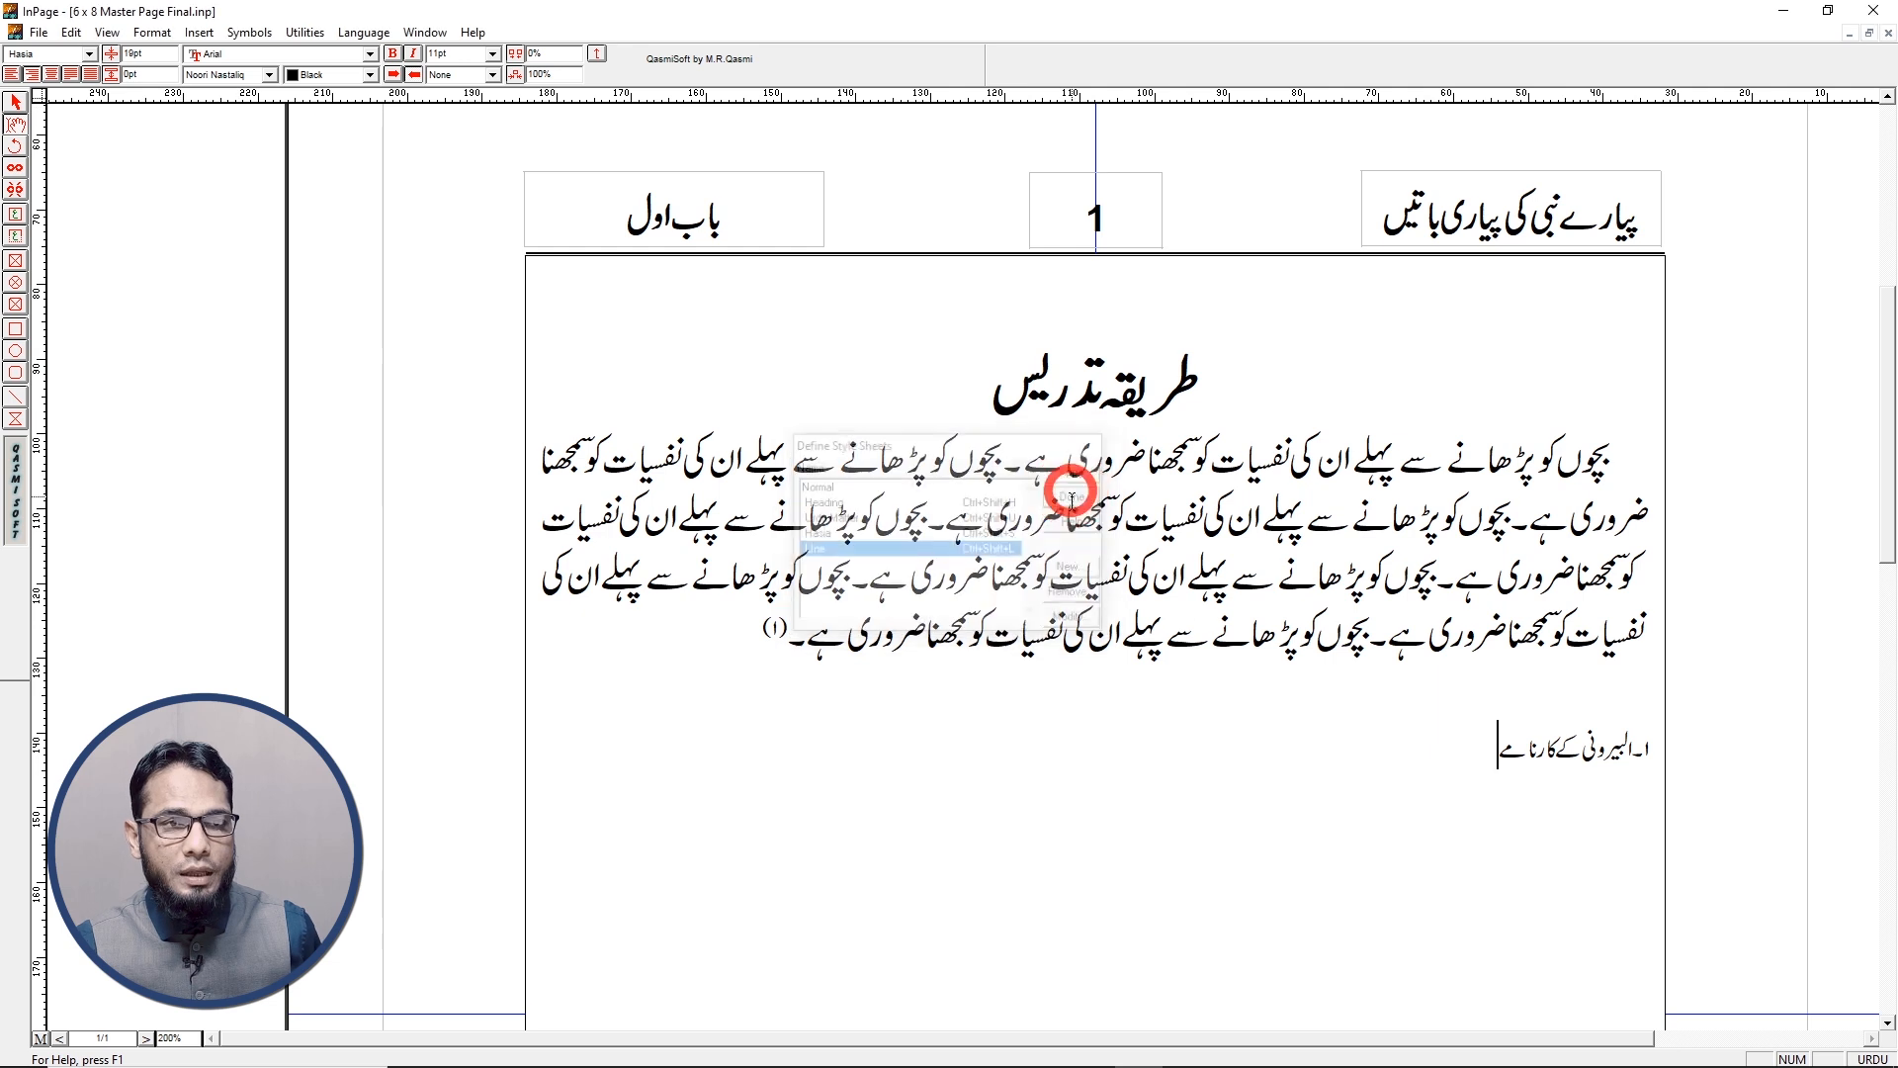
Apply the LIne style above the footnote, enter a short rule of underscores there, and start a new line below the footnote
left_click(1608, 725)
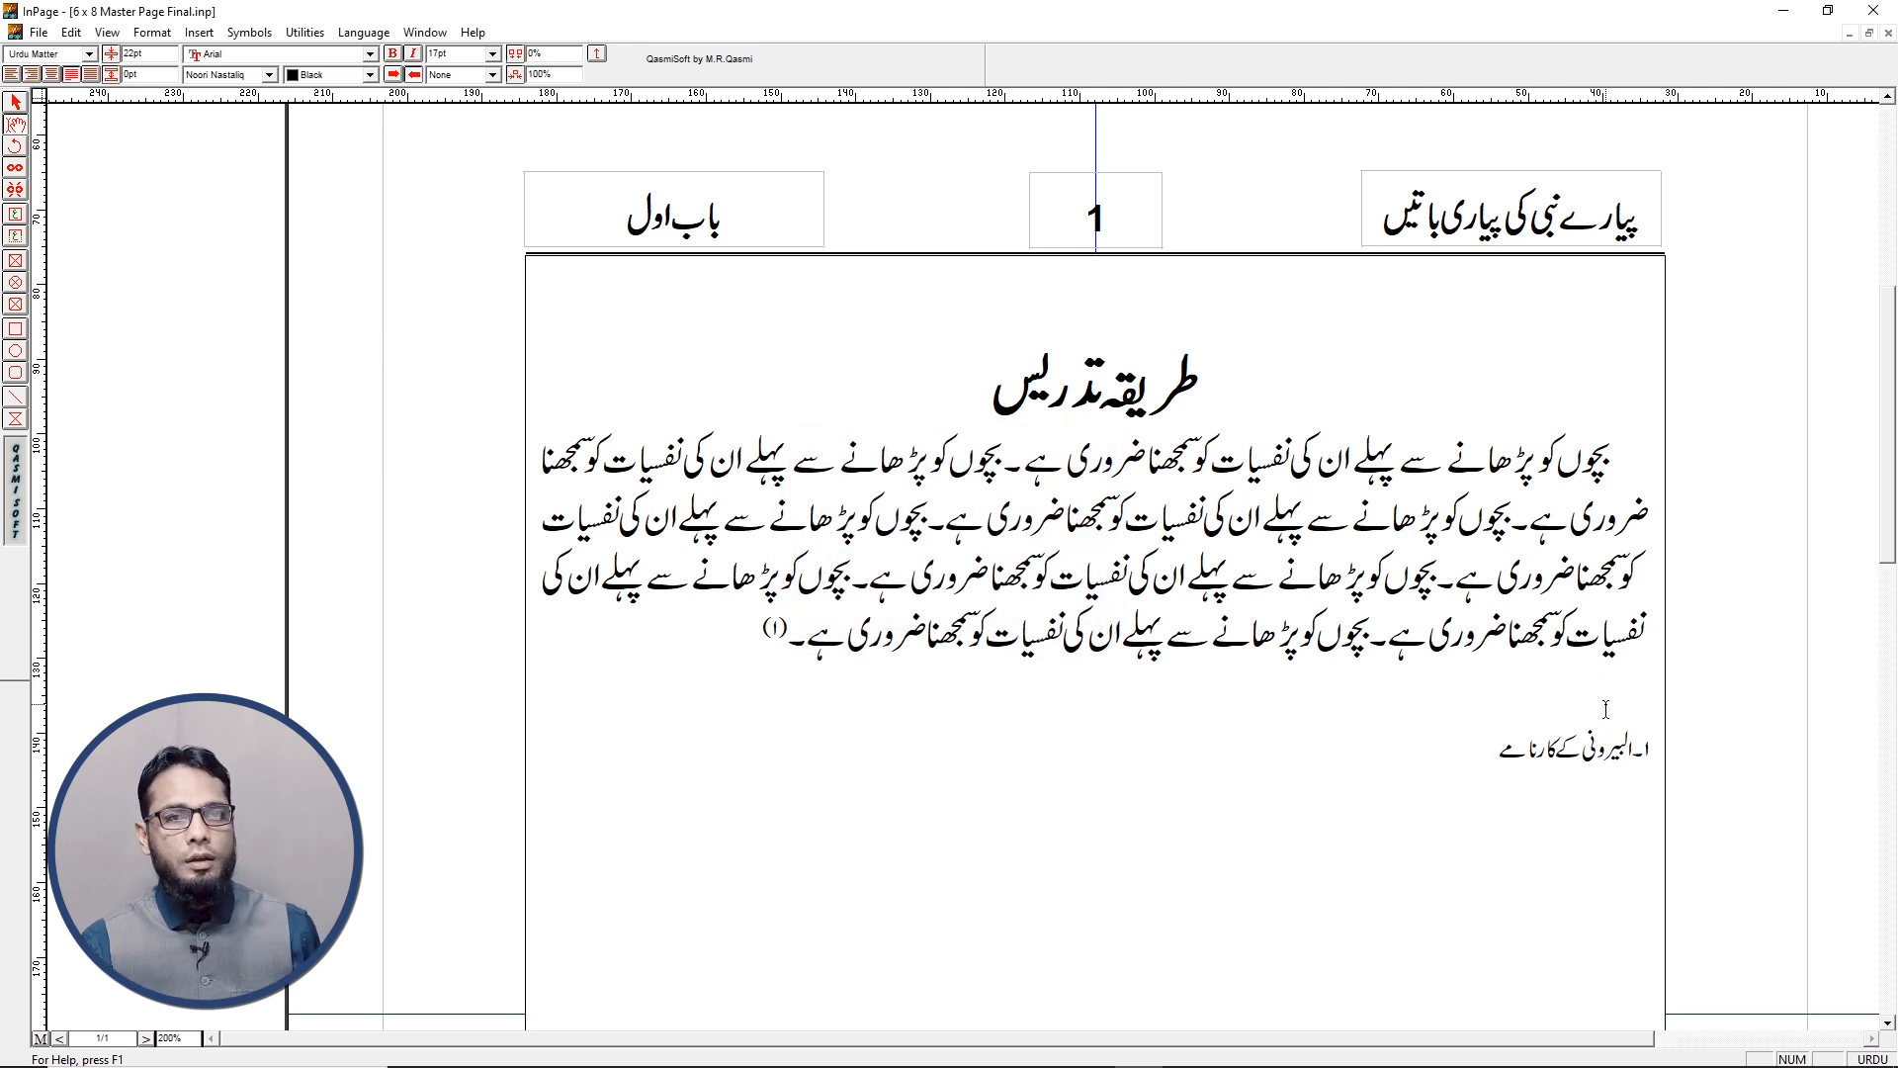
key("ctrl+l")
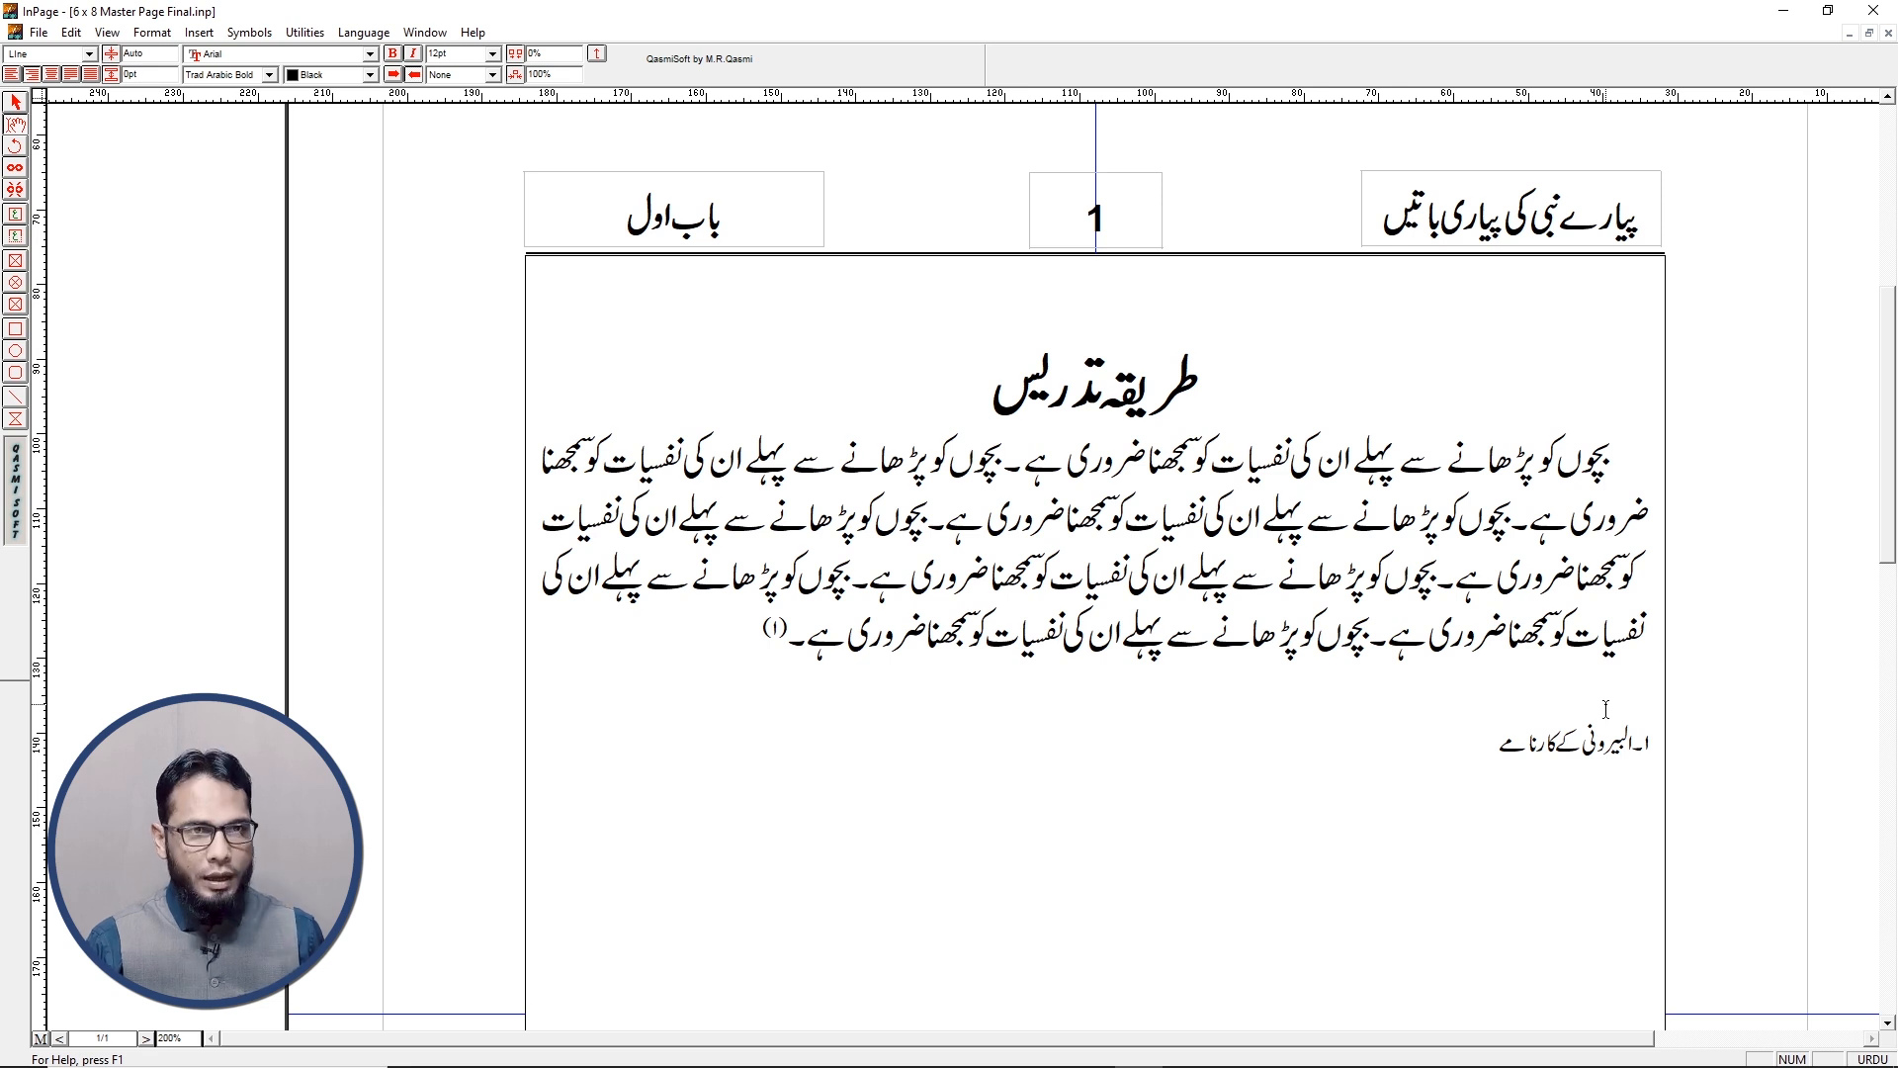
type("_______________")
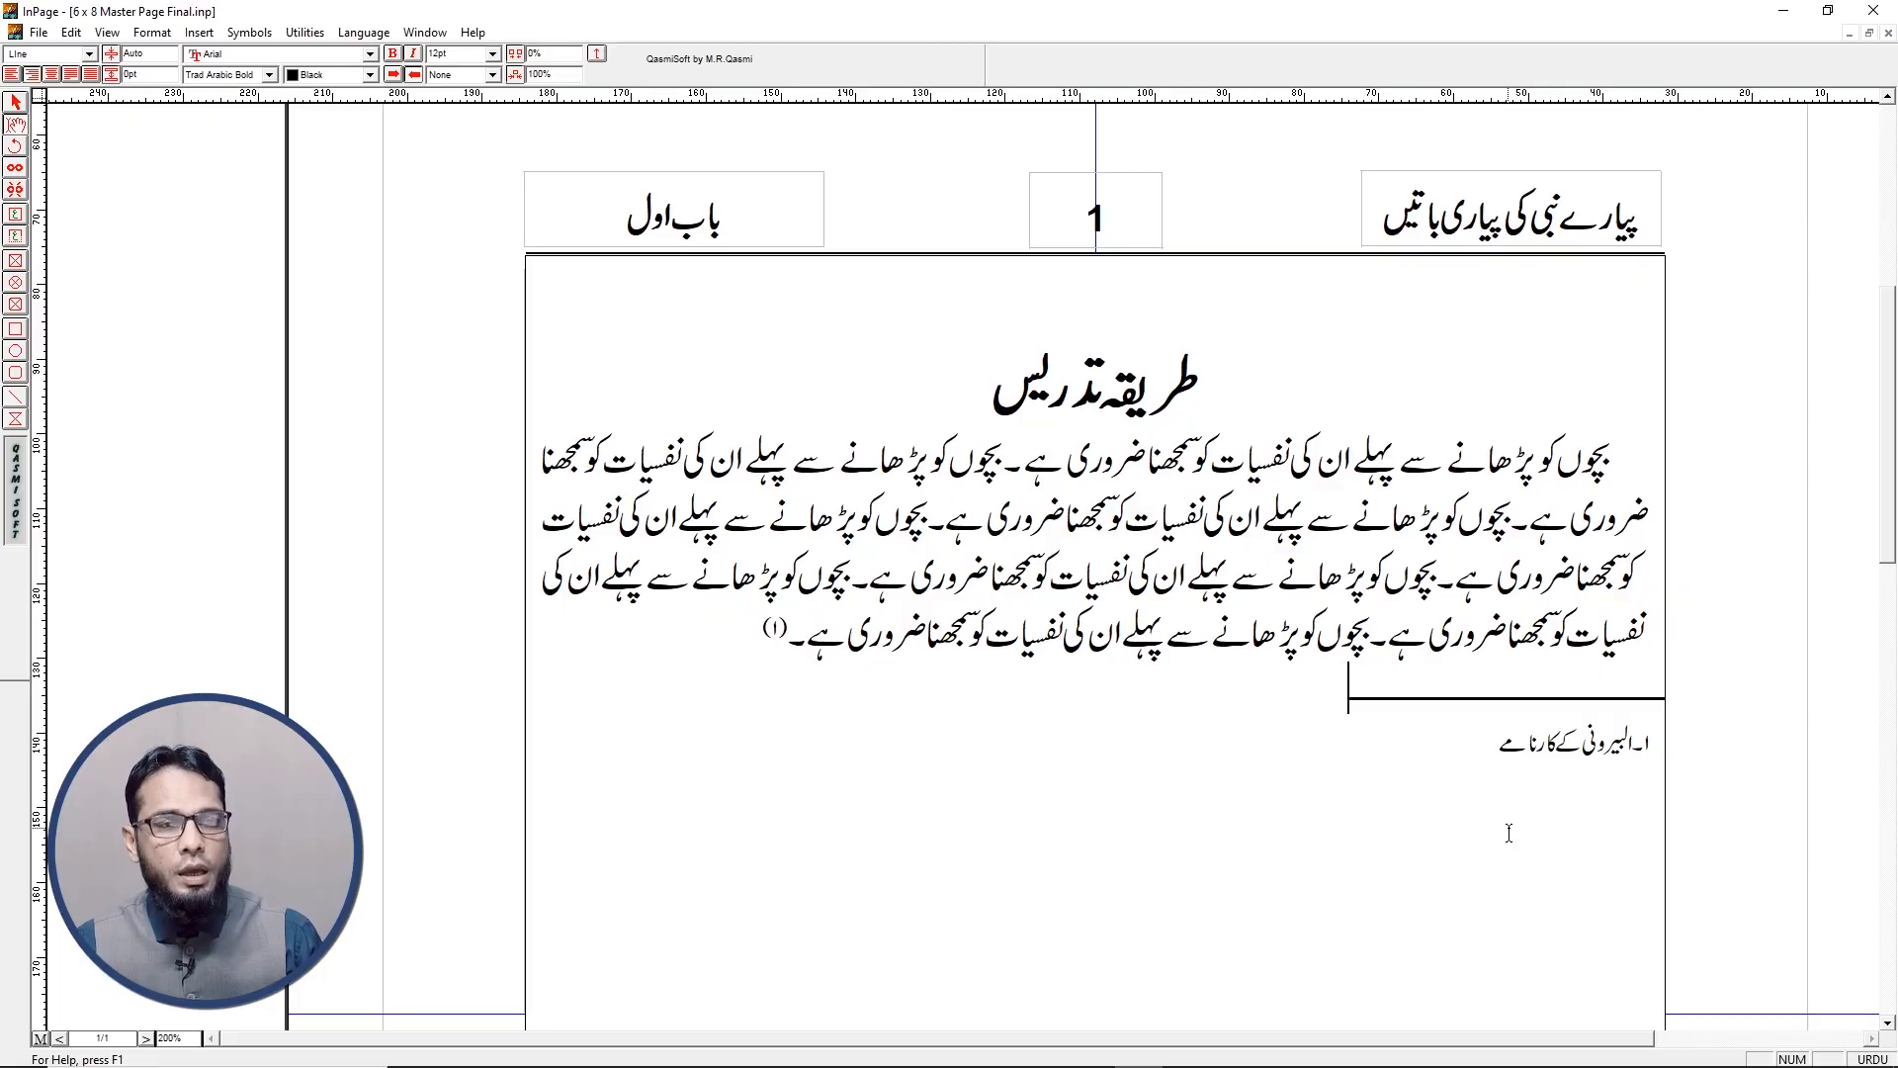
left_click(1485, 751)
key("Return")
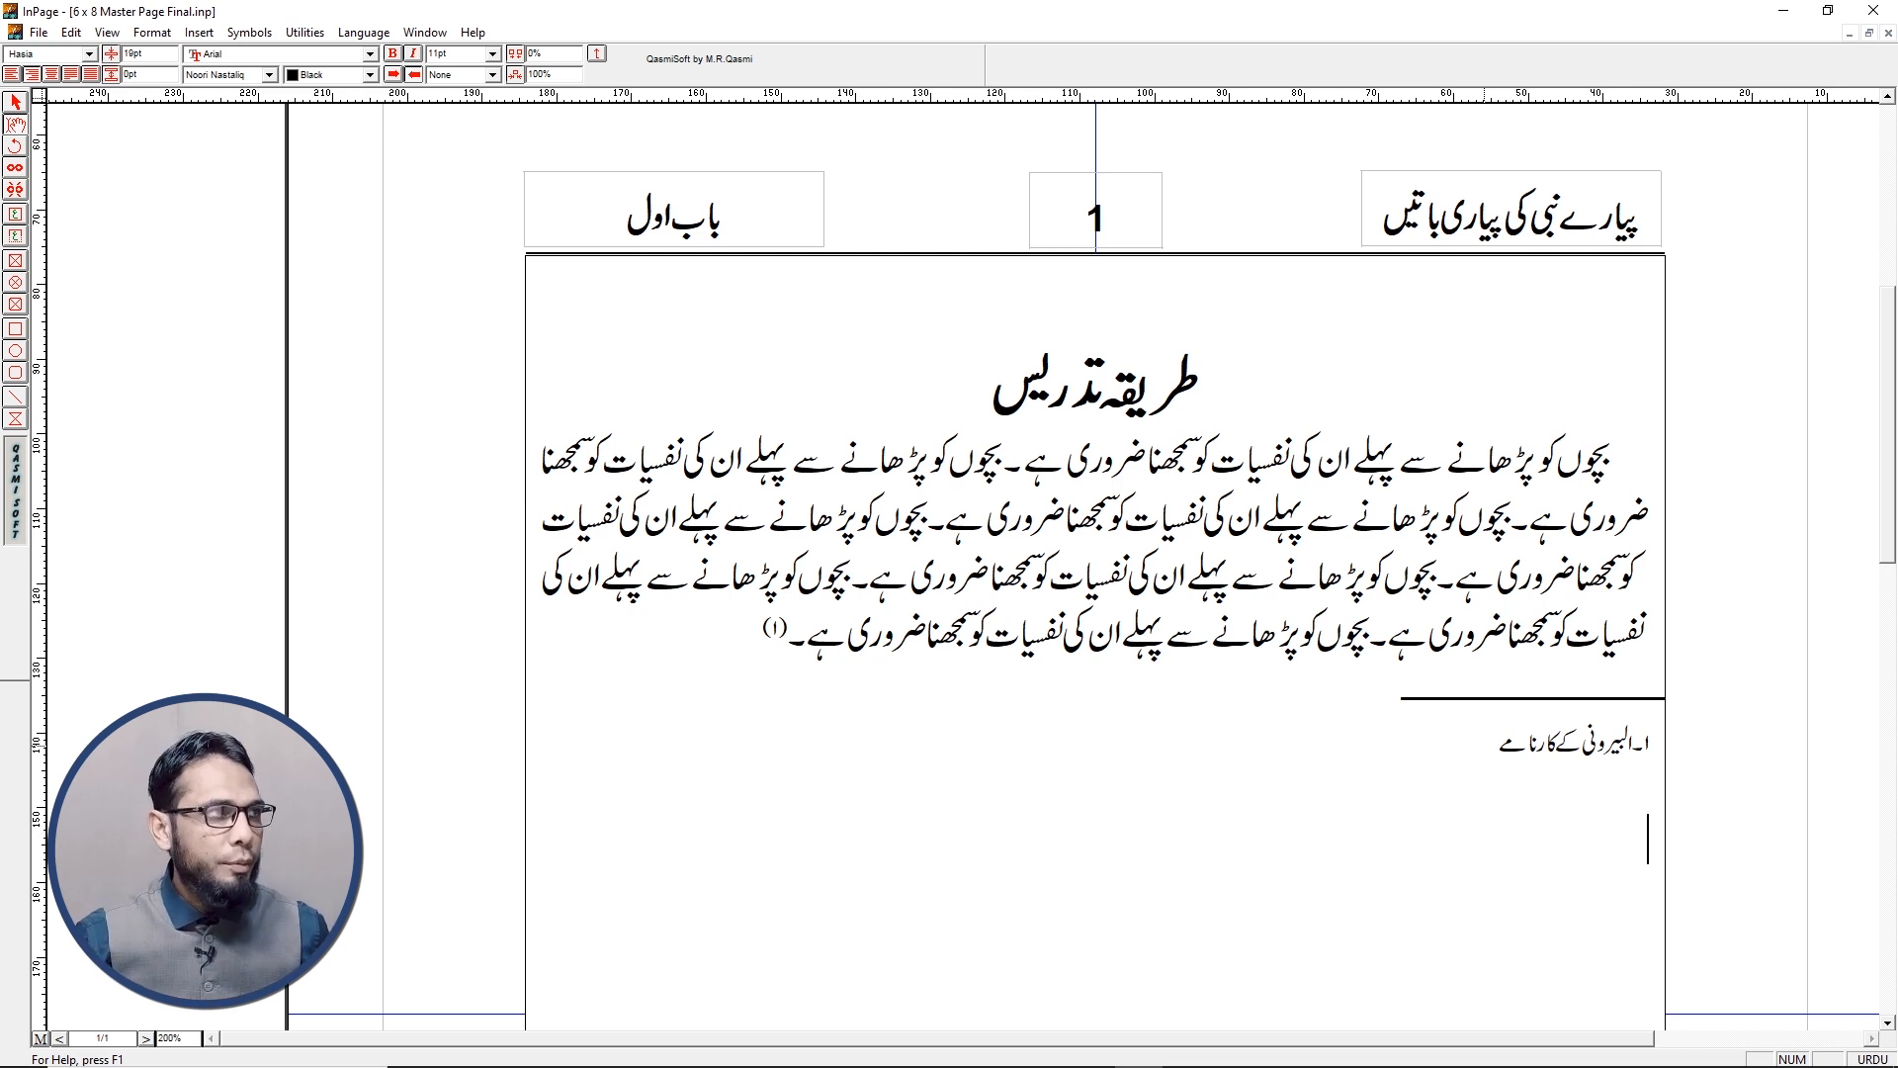
Create a new style sheet named Arbi Matter and assign A as its key equivalent
left_click(152, 31)
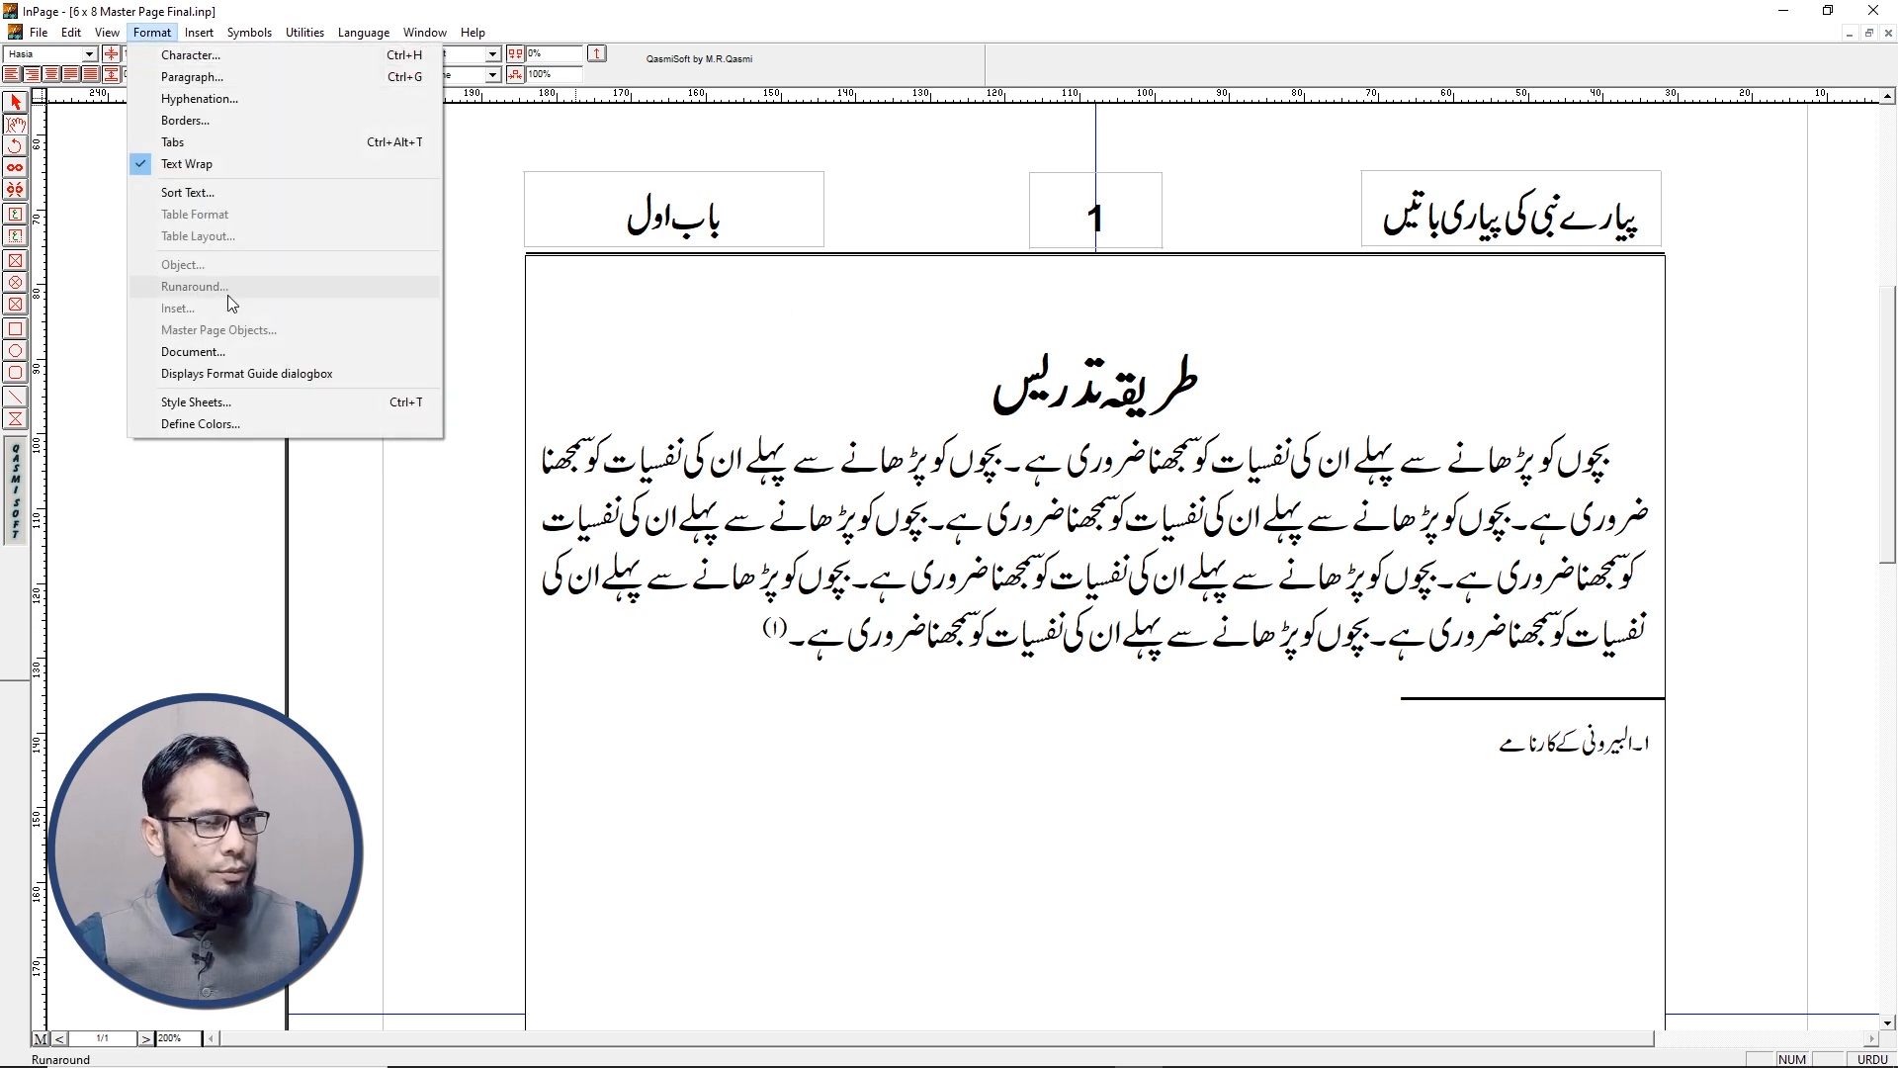
left_click(242, 404)
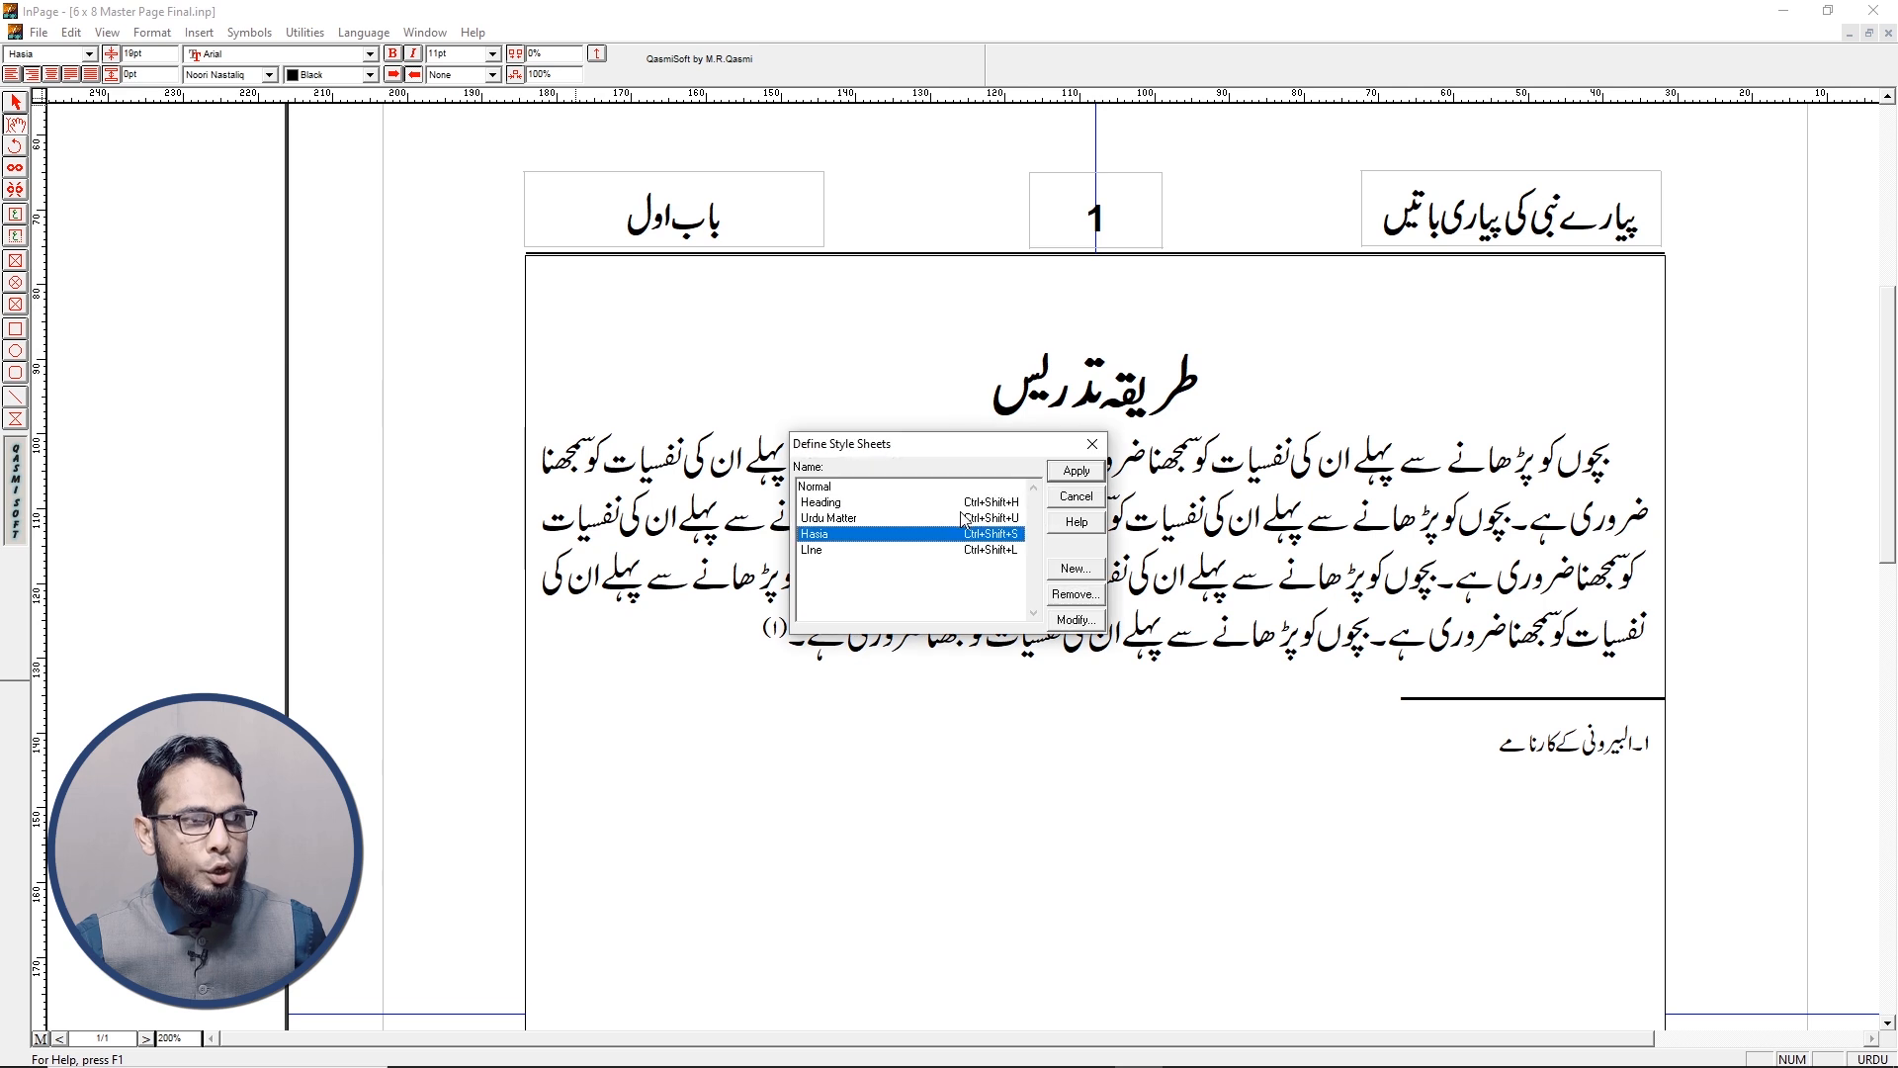
left_click(1071, 571)
type("Arb")
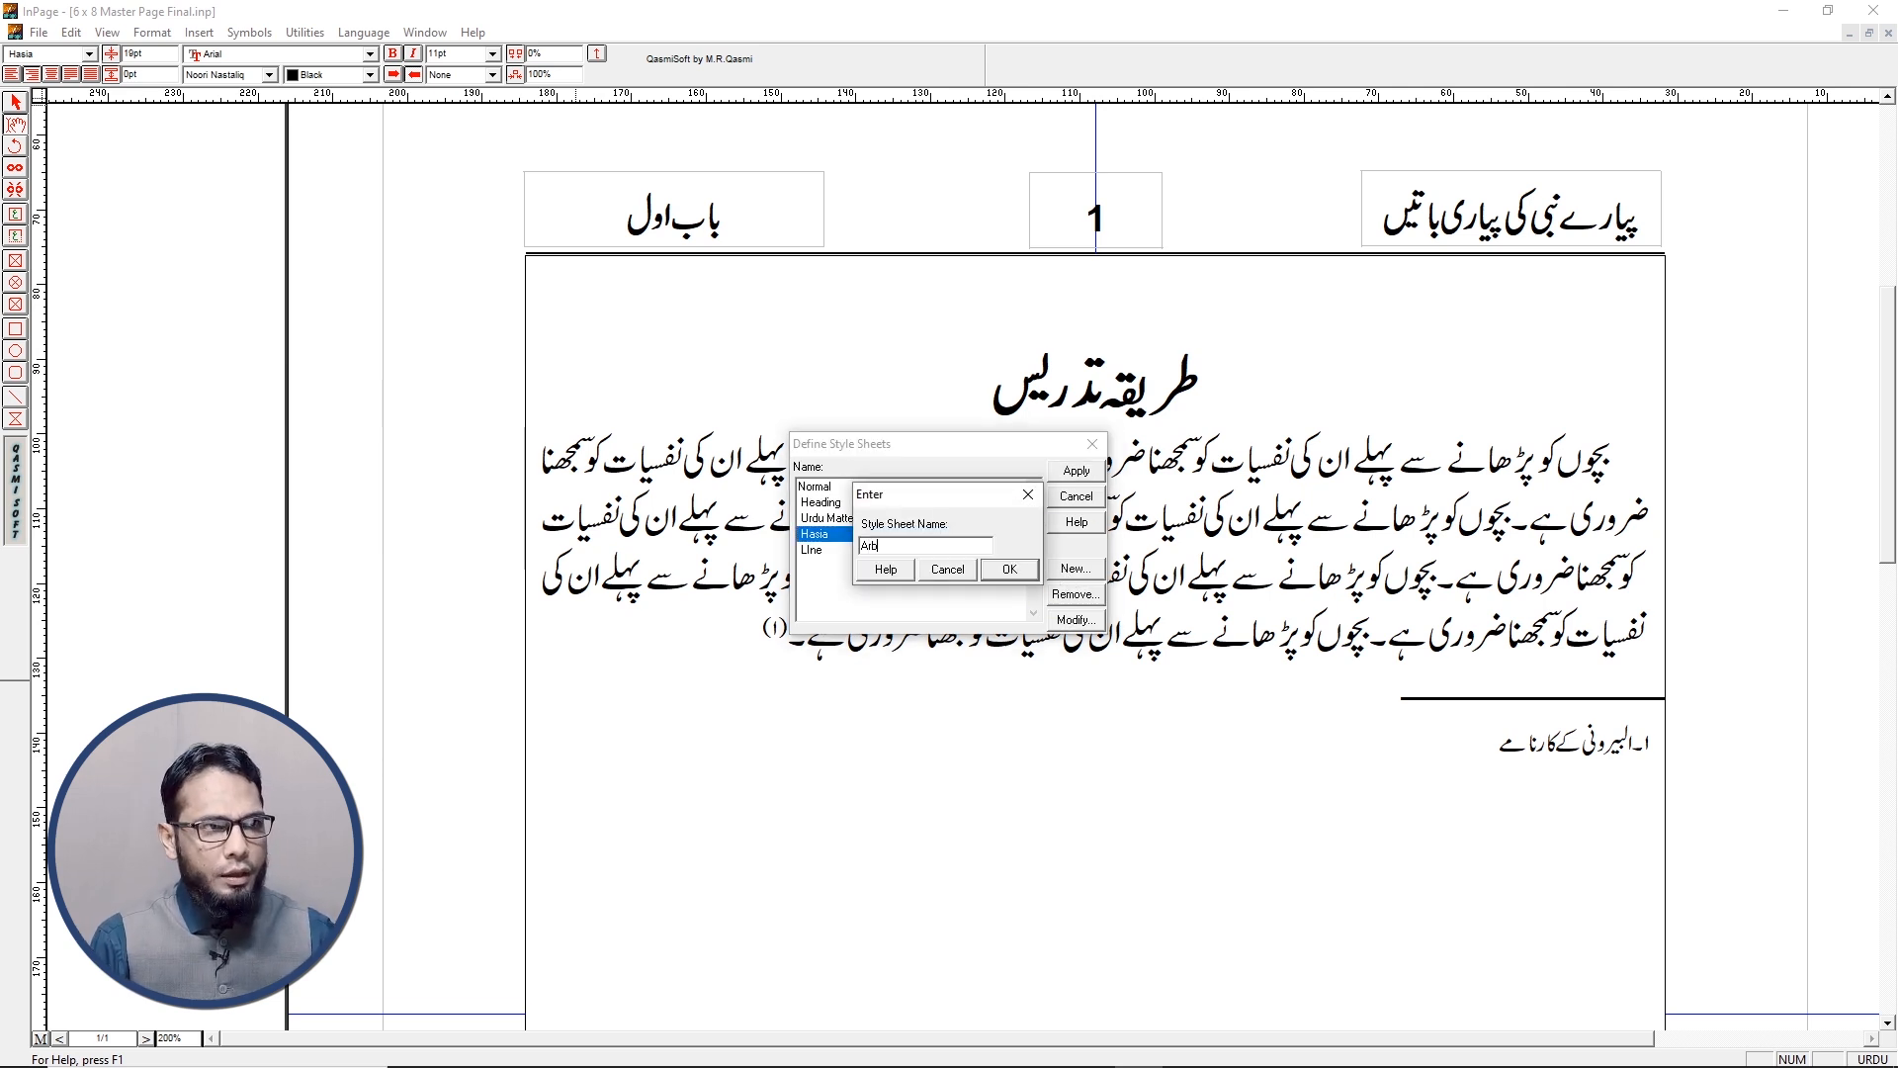
type("i Matter")
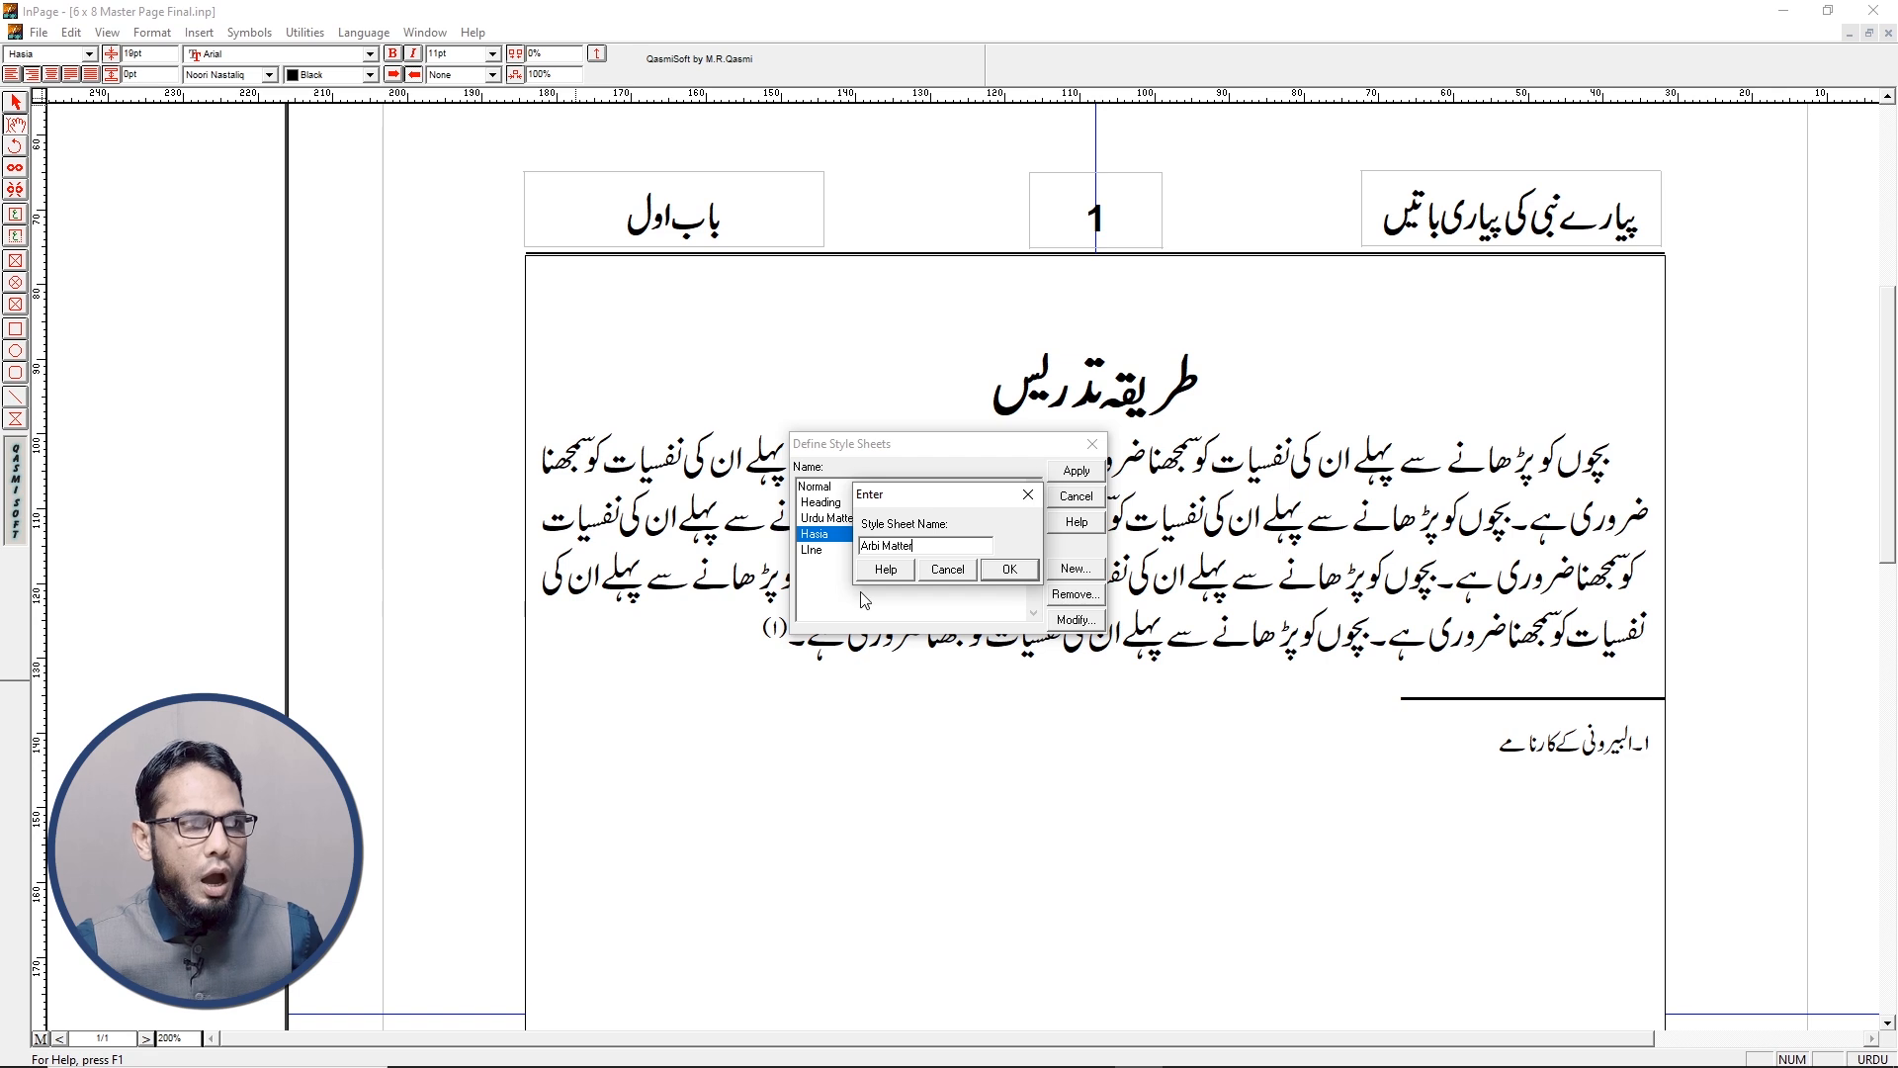
left_click(1010, 569)
left_click(911, 495)
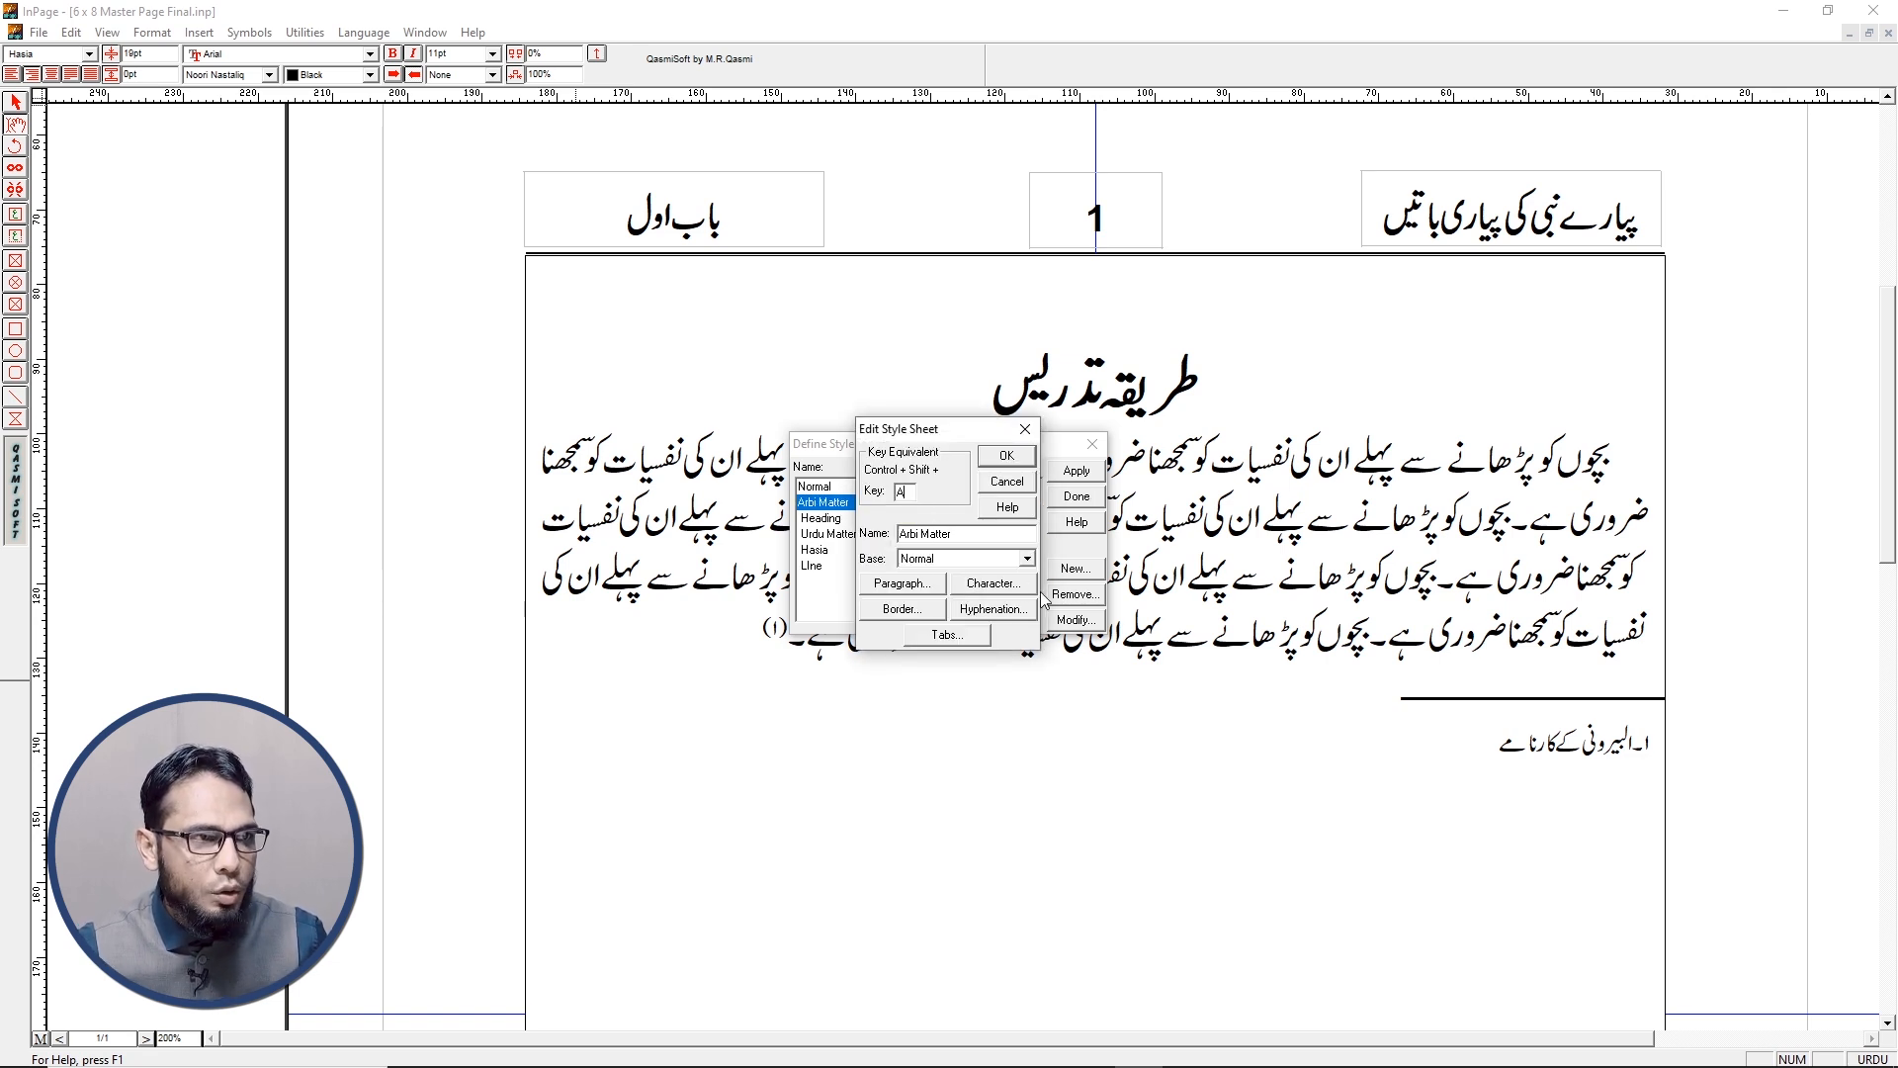
Set the Arbi Matter style's character size to 17 and its Urdu font to Trad Arabic Bold
left_click(995, 584)
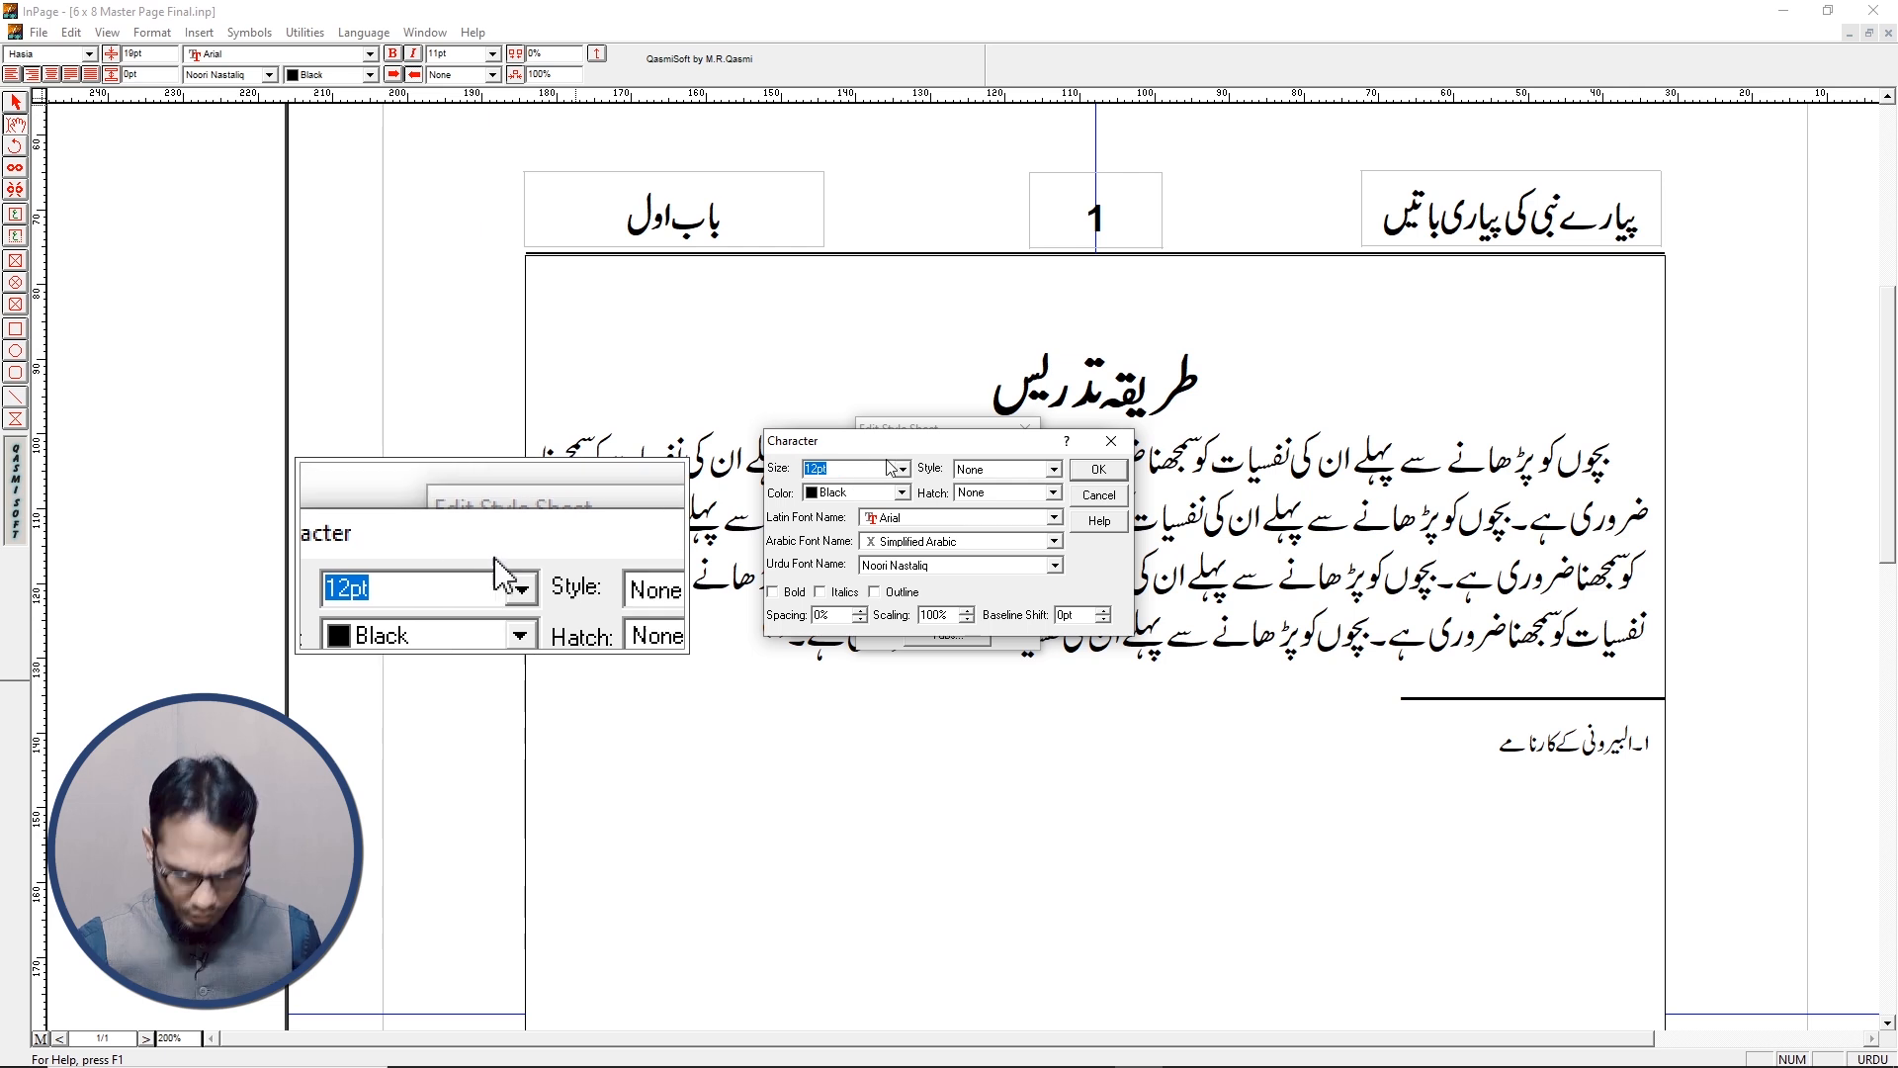
type("17")
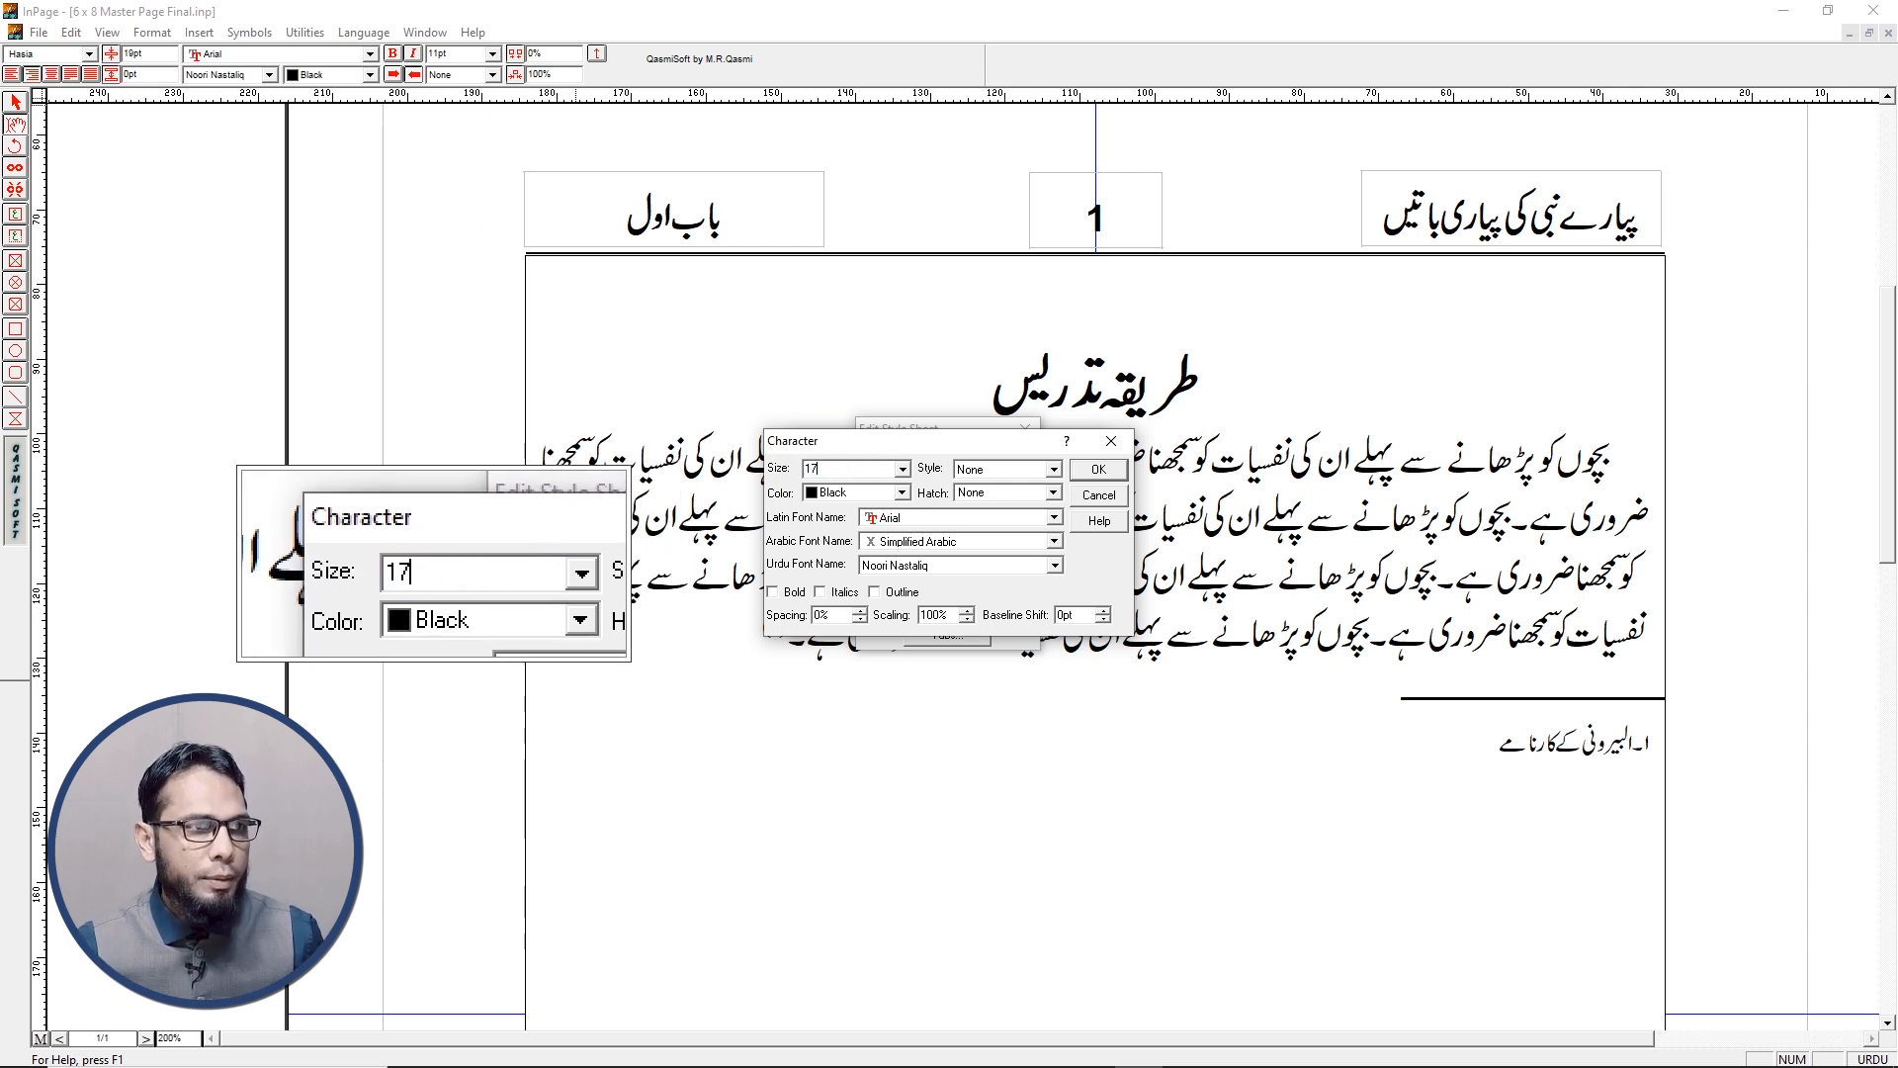
left_click(918, 571)
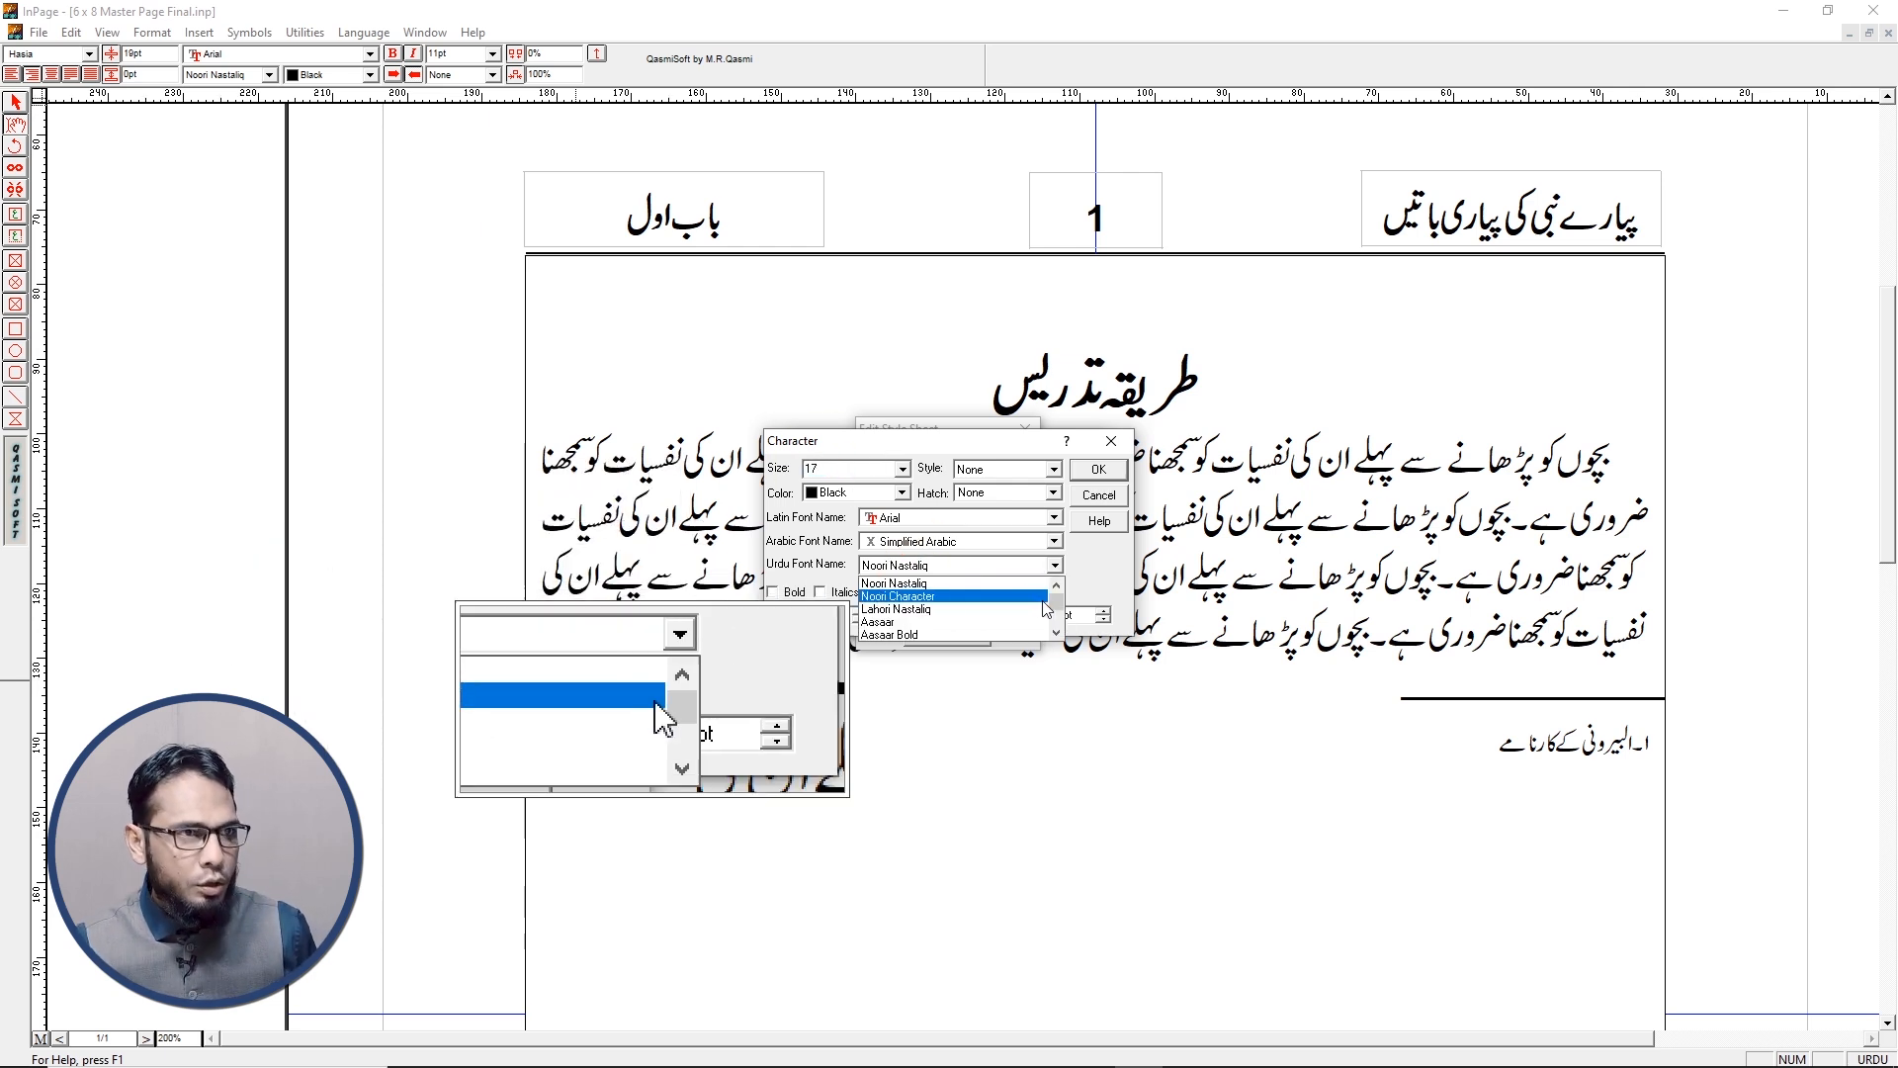
left_click_drag(1055, 607, 1061, 612)
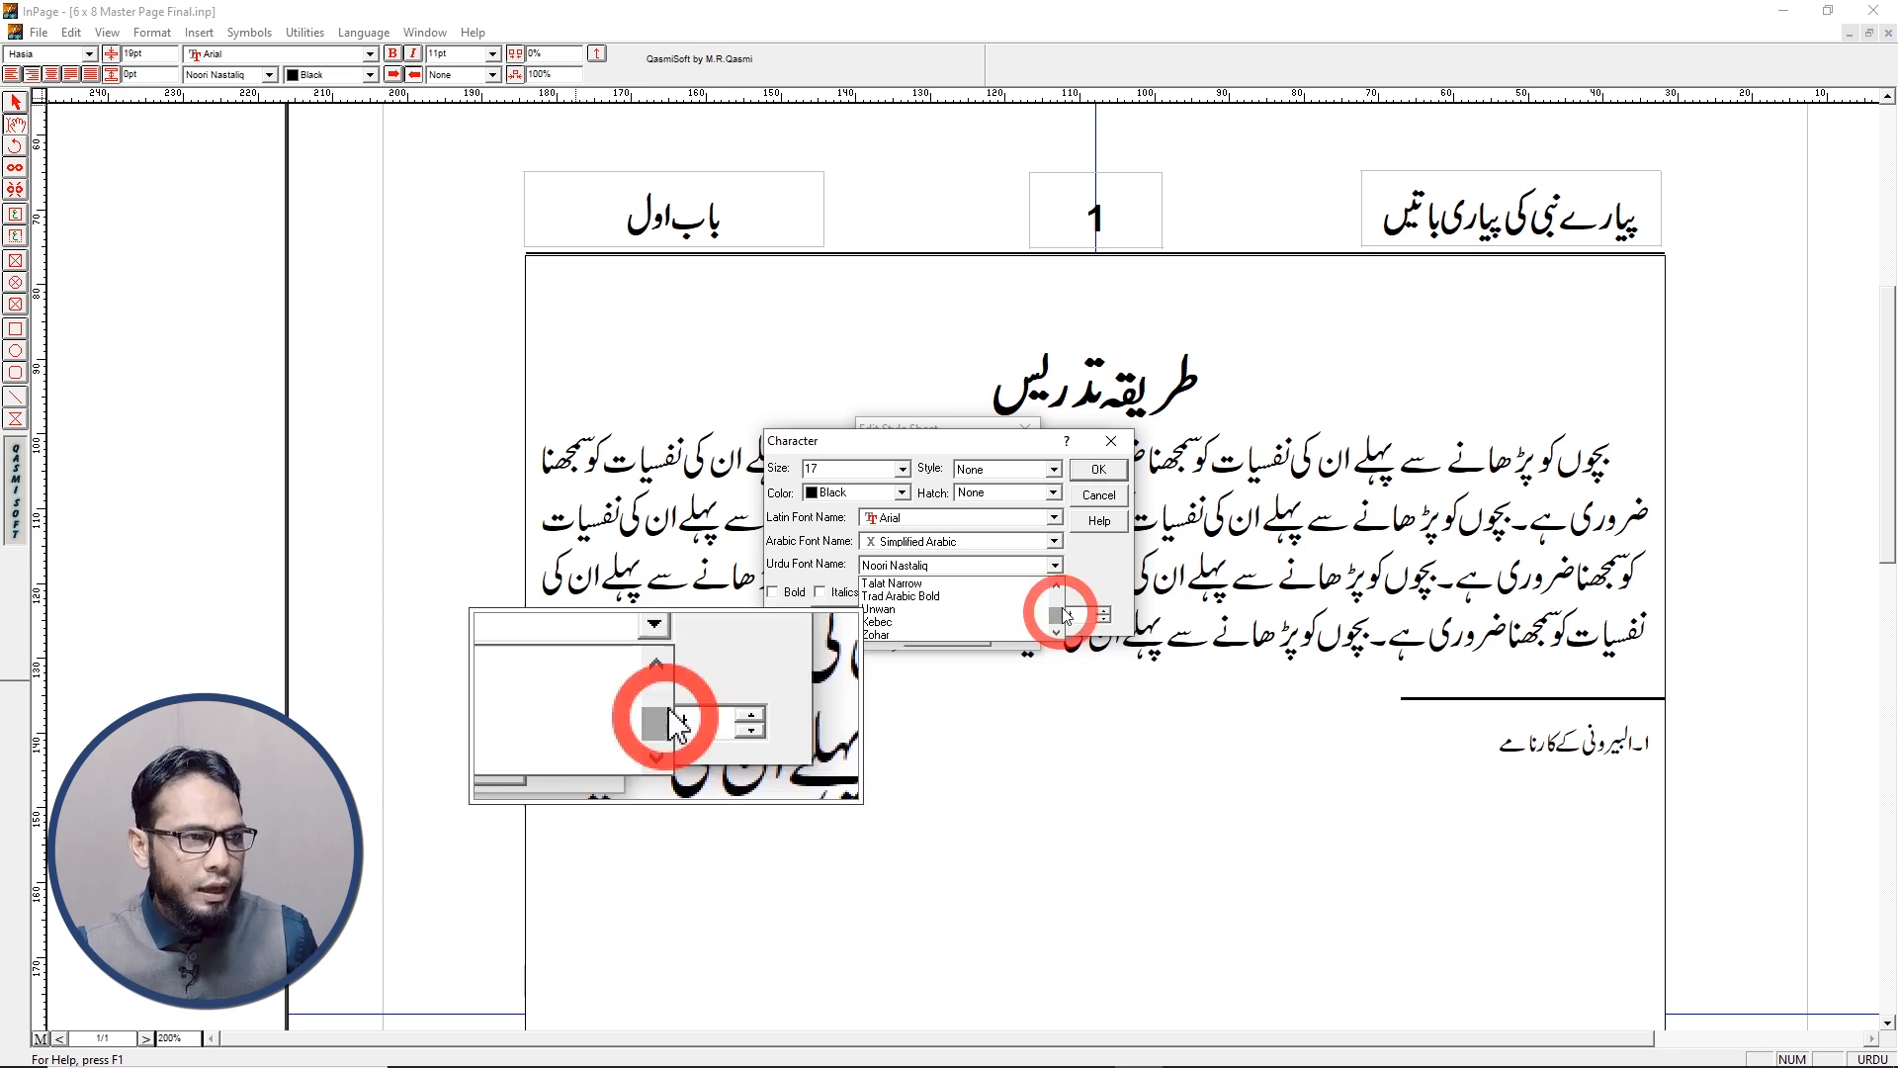
left_click(940, 597)
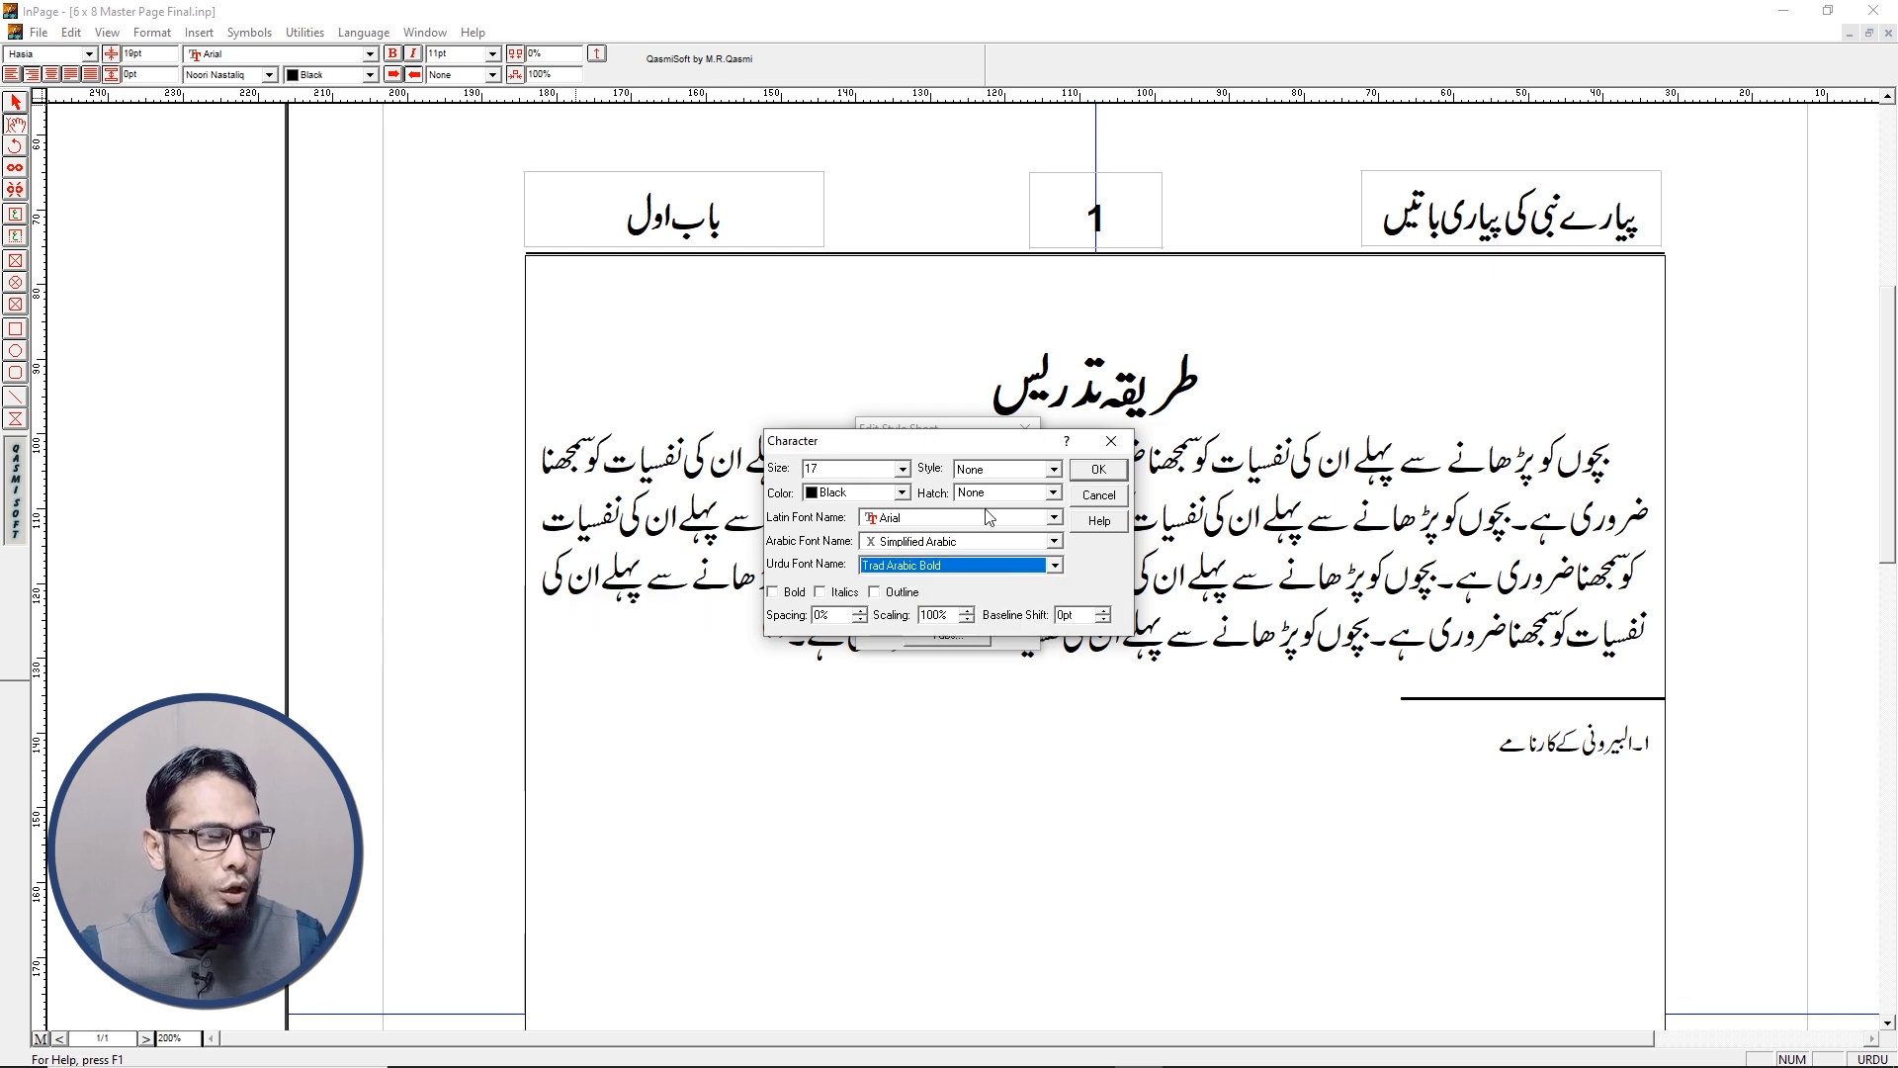
left_click(1098, 470)
Set the Arbi Matter style's paragraph alignment to Justified, with beginning and end indents of 2 and a first line indent of 5
left_click(903, 590)
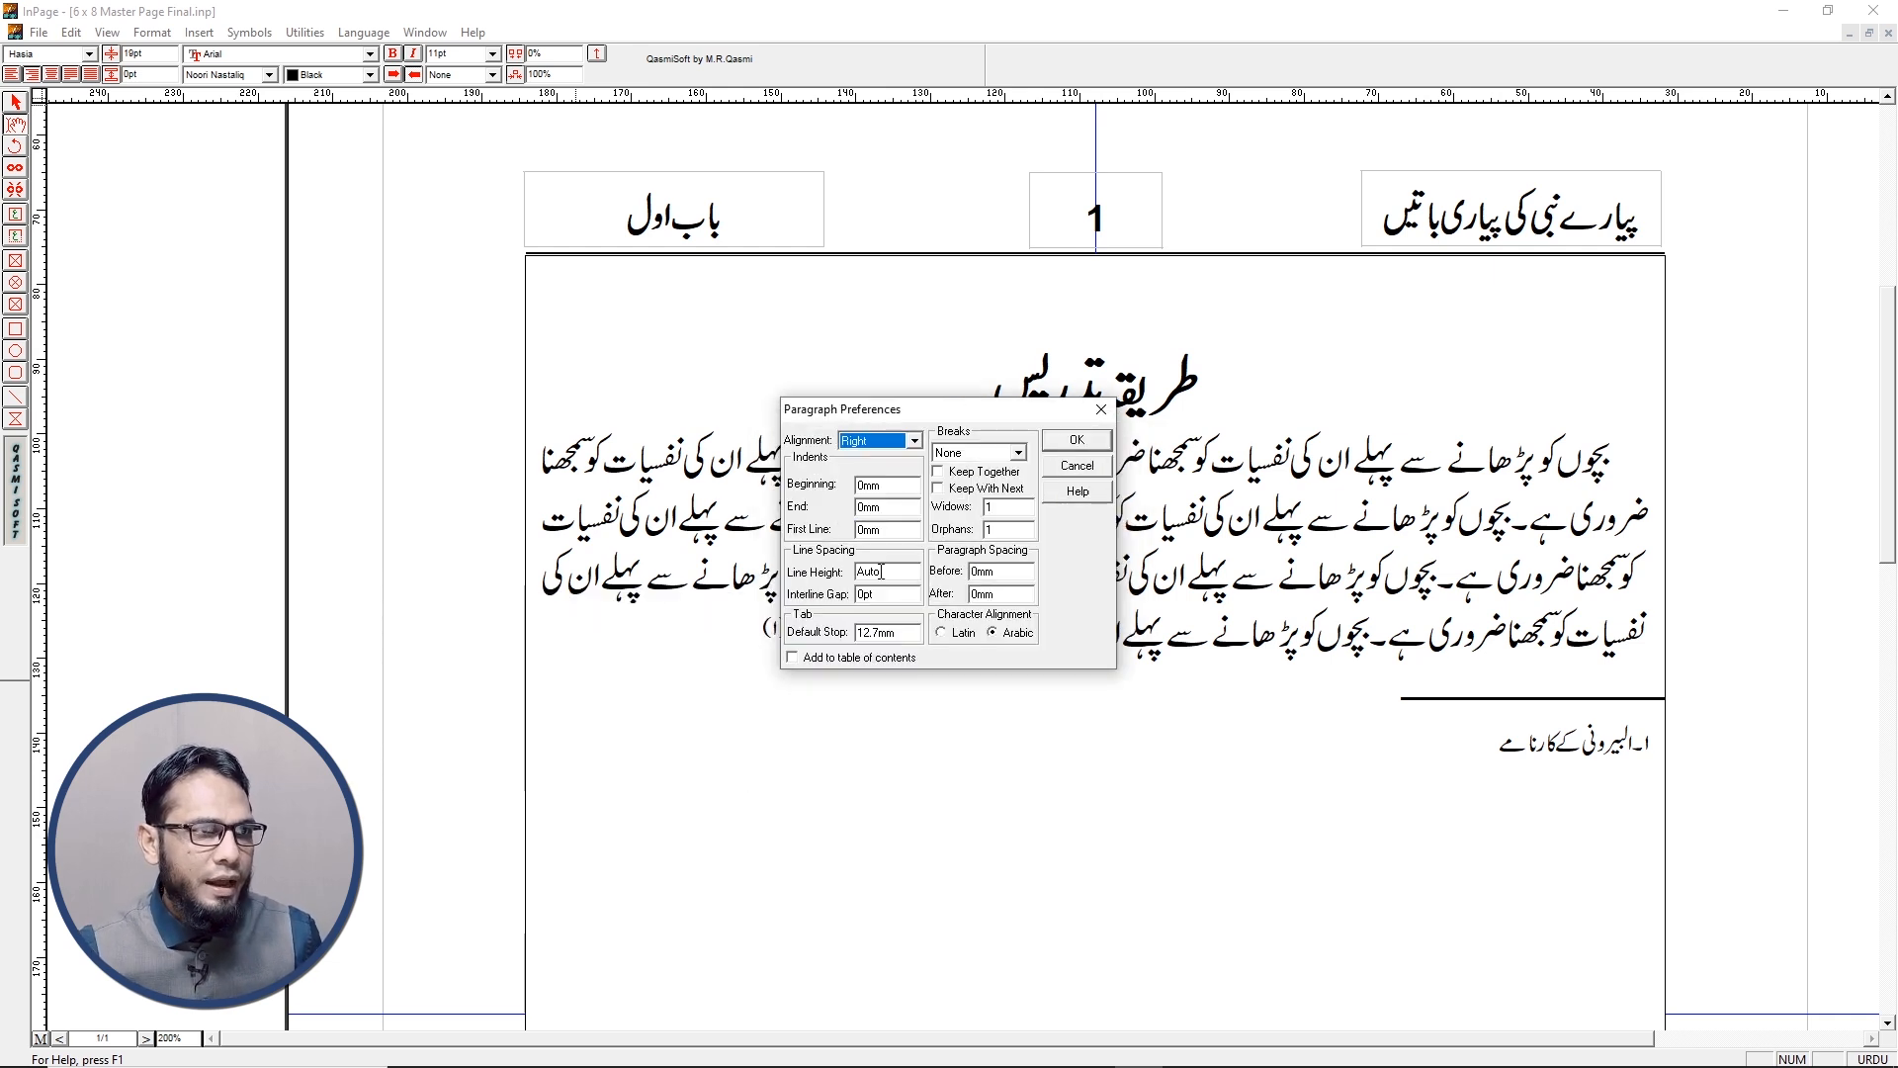
left_click(866, 499)
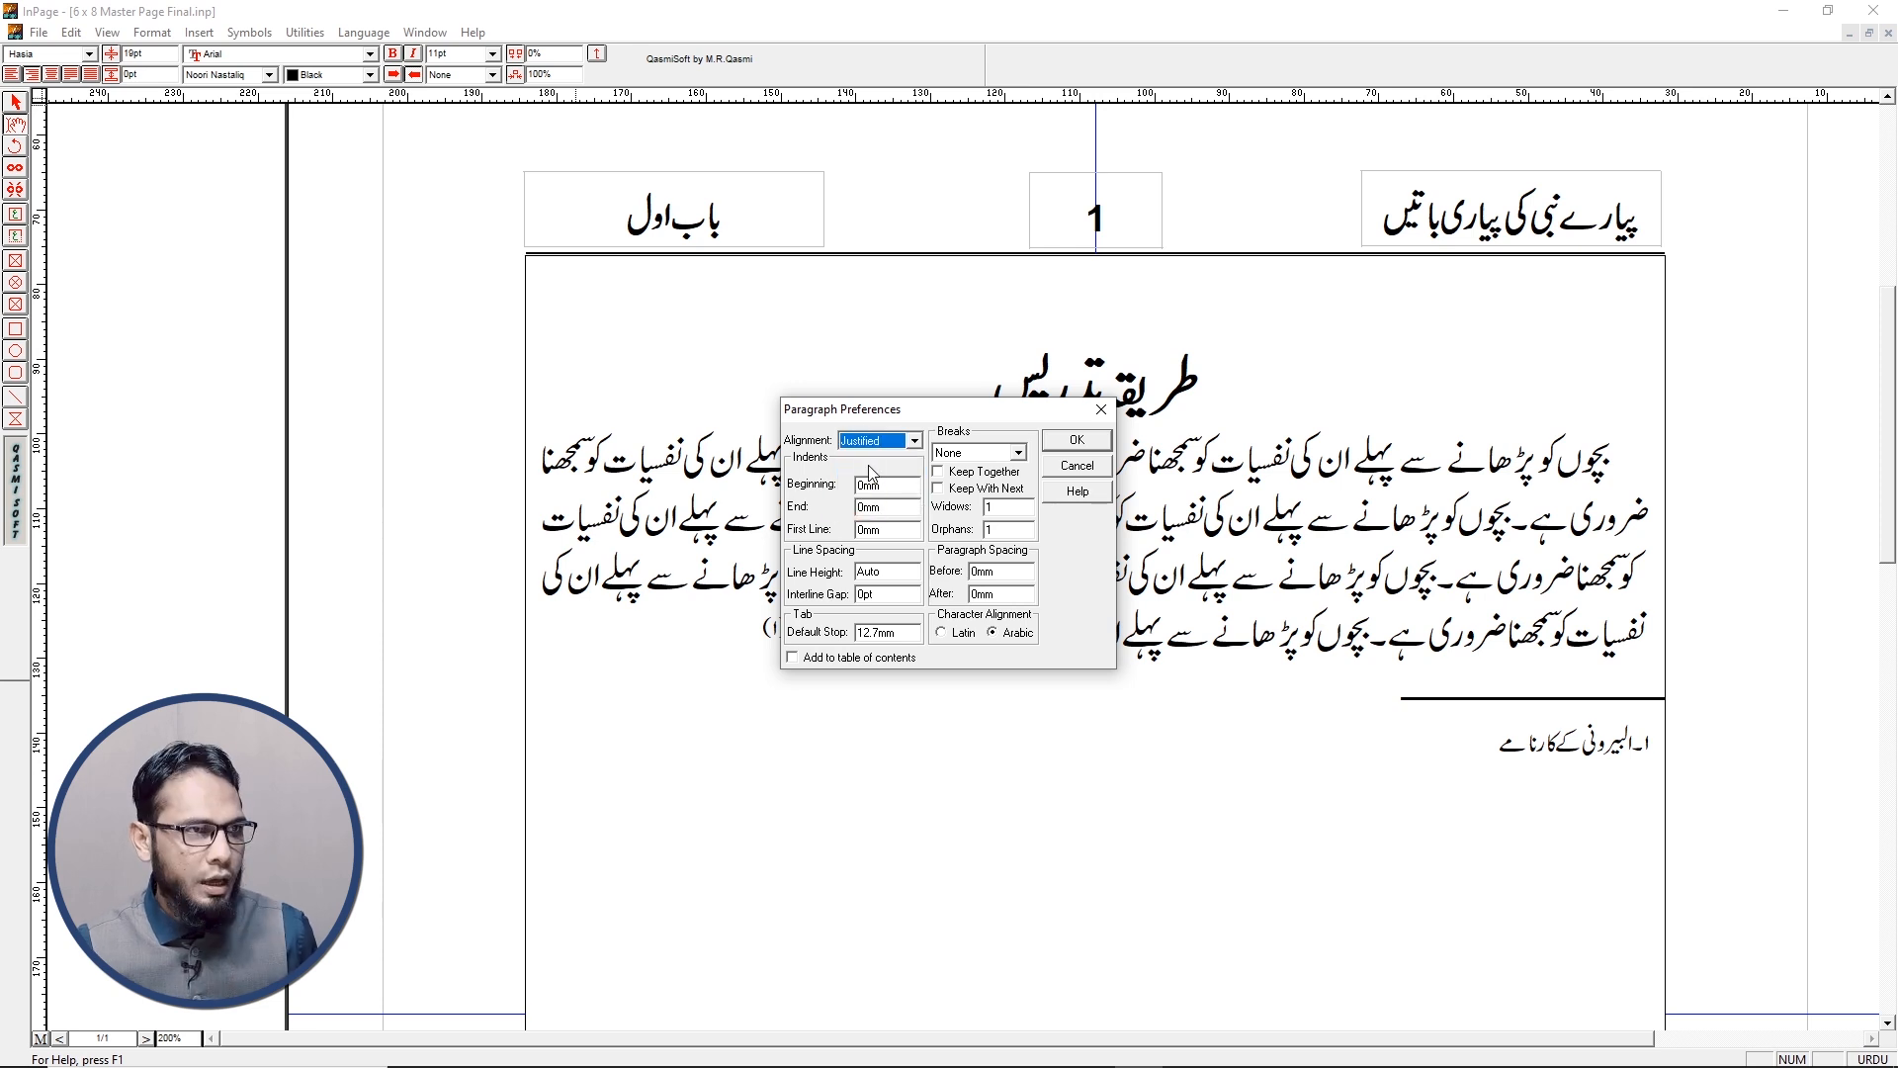
double_click(888, 485)
type("2")
key("Tab")
type("2")
double_click(868, 529)
type("5")
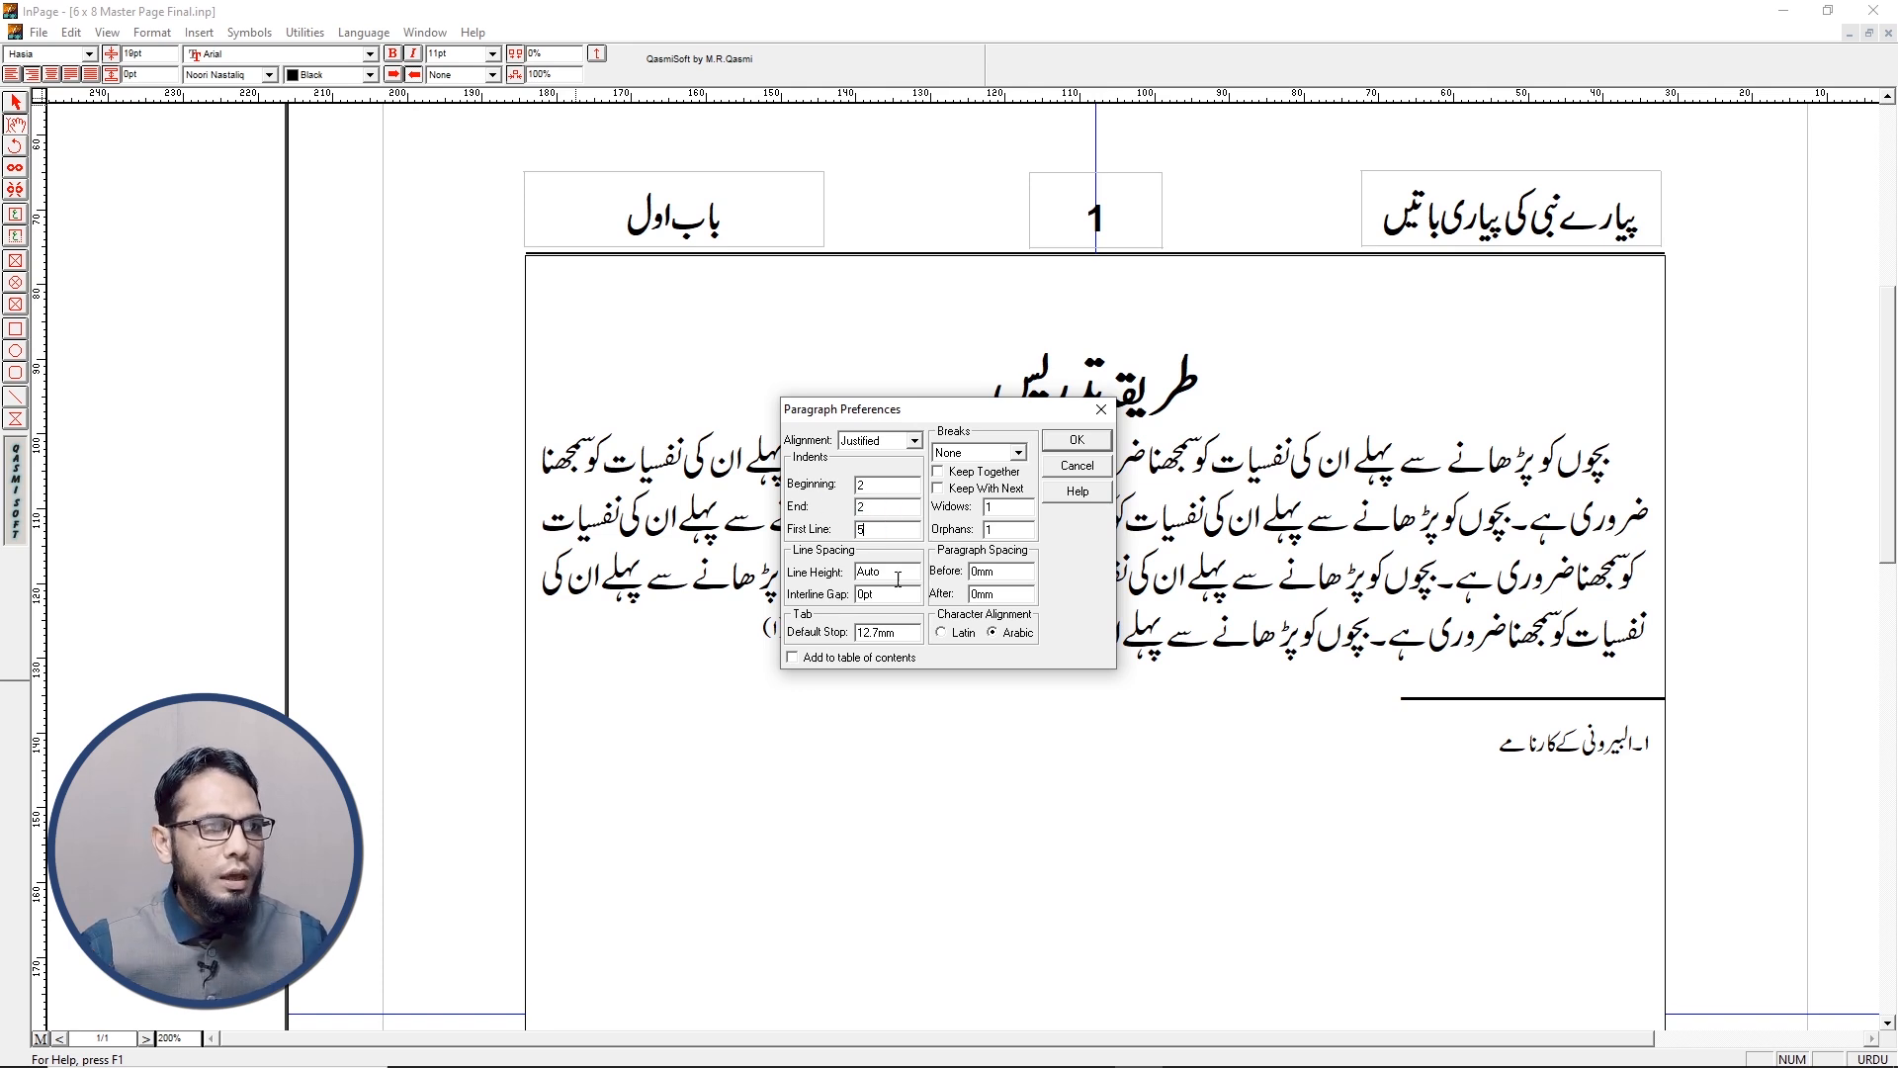
Set the Arbi Matter style's line height to 22 and save the style sheet definition
left_click_drag(869, 573, 836, 579)
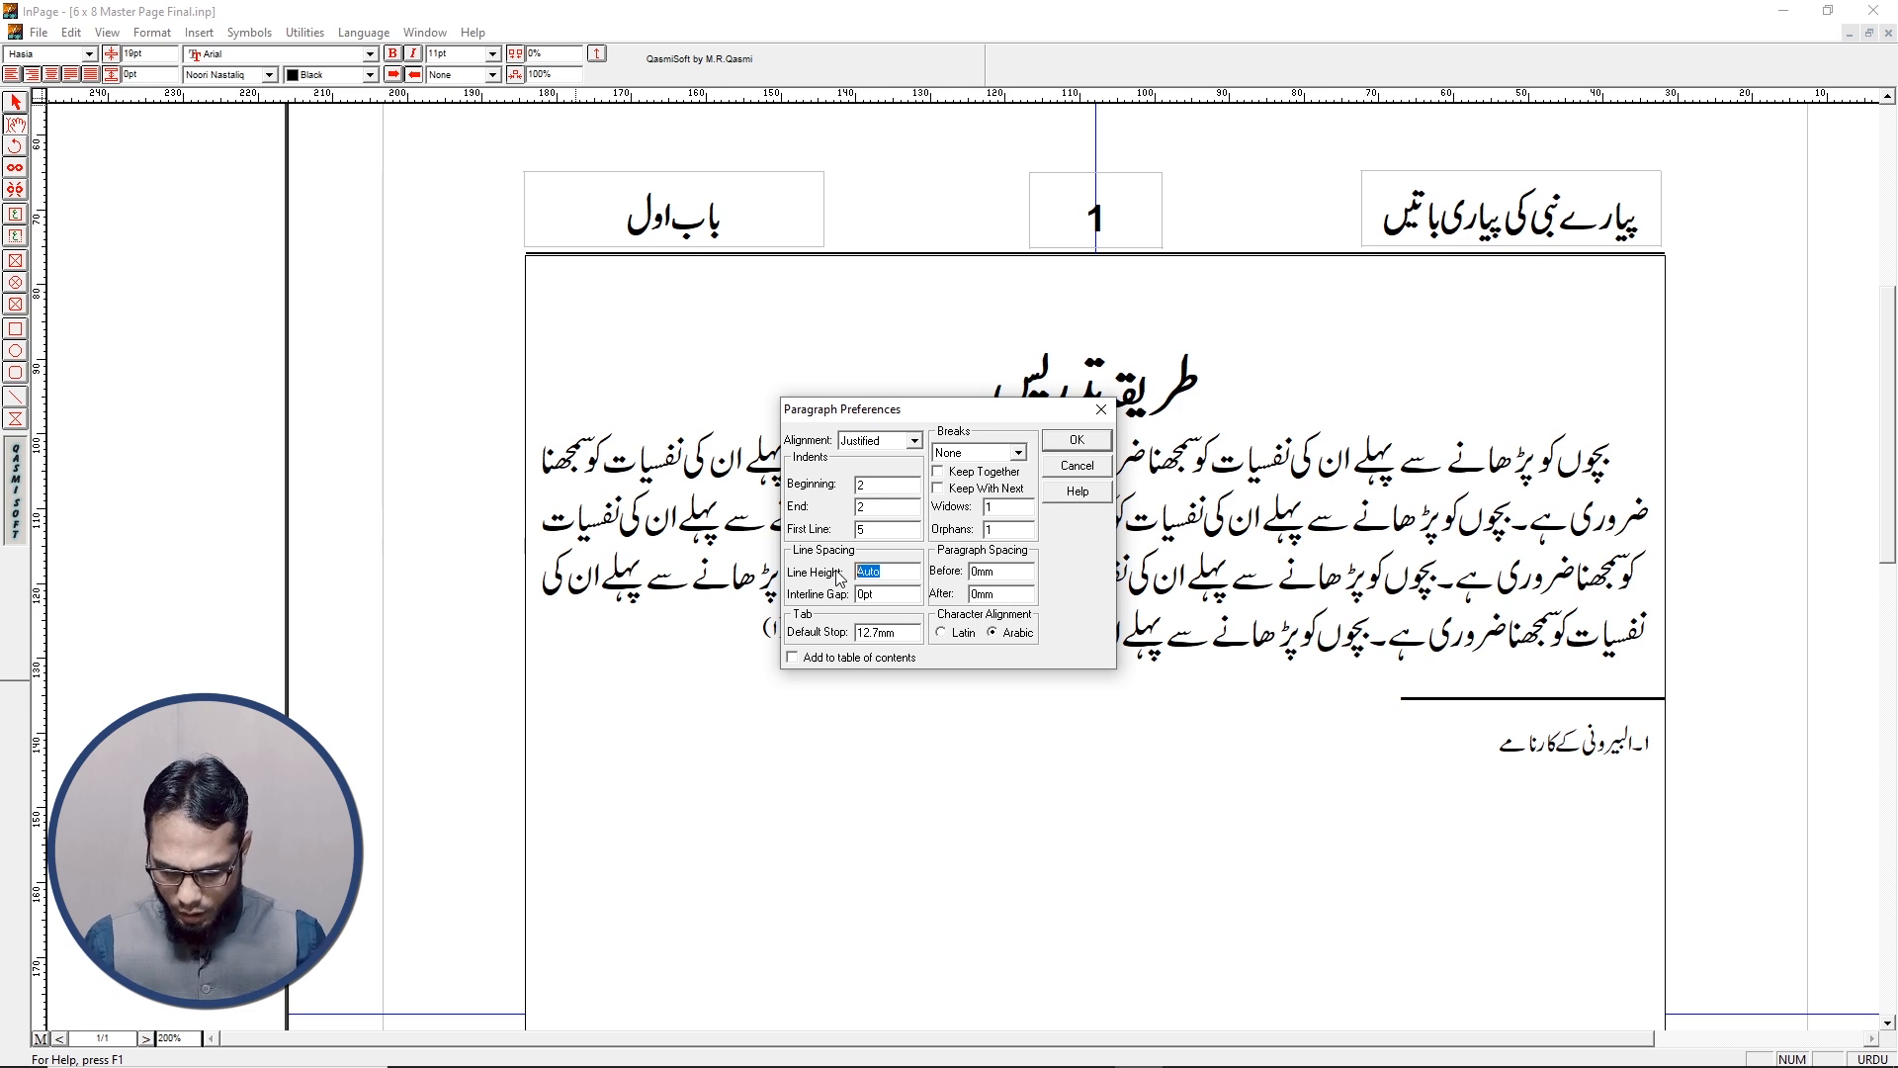
type("22")
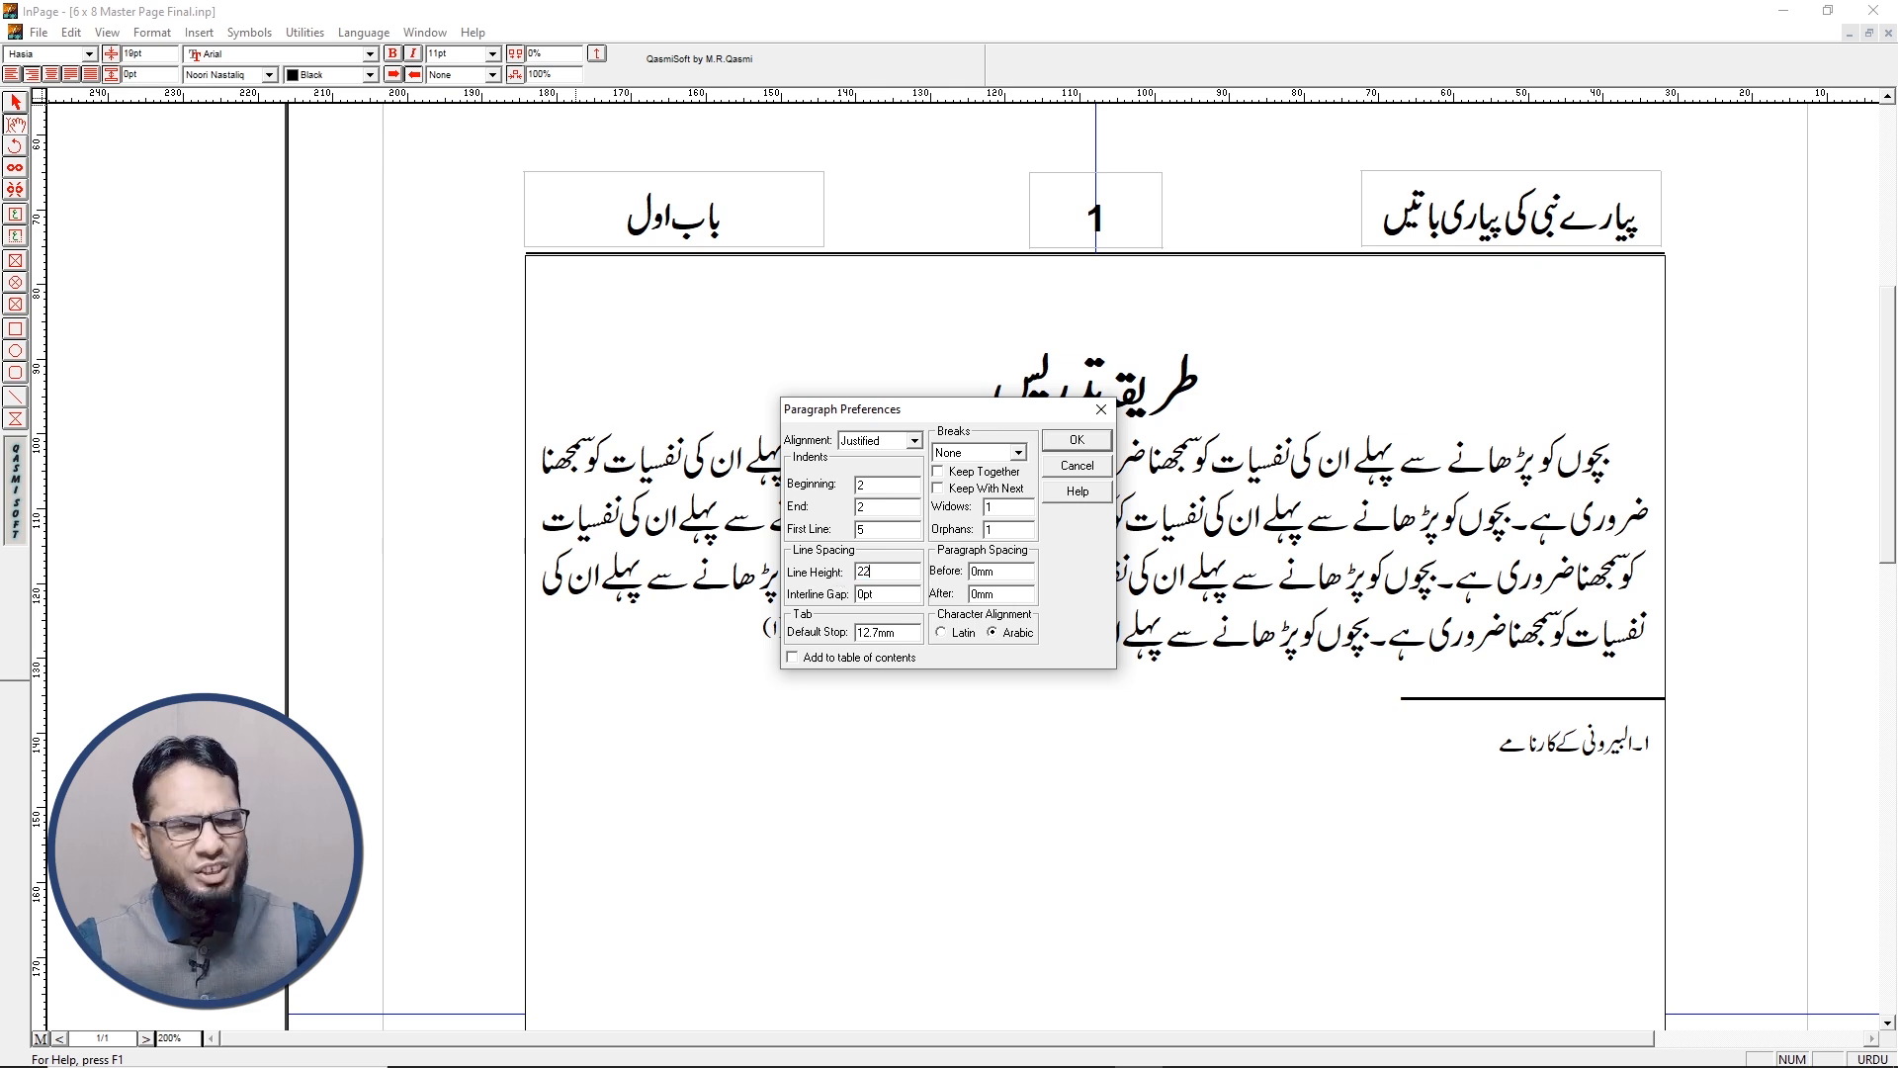
left_click(1074, 440)
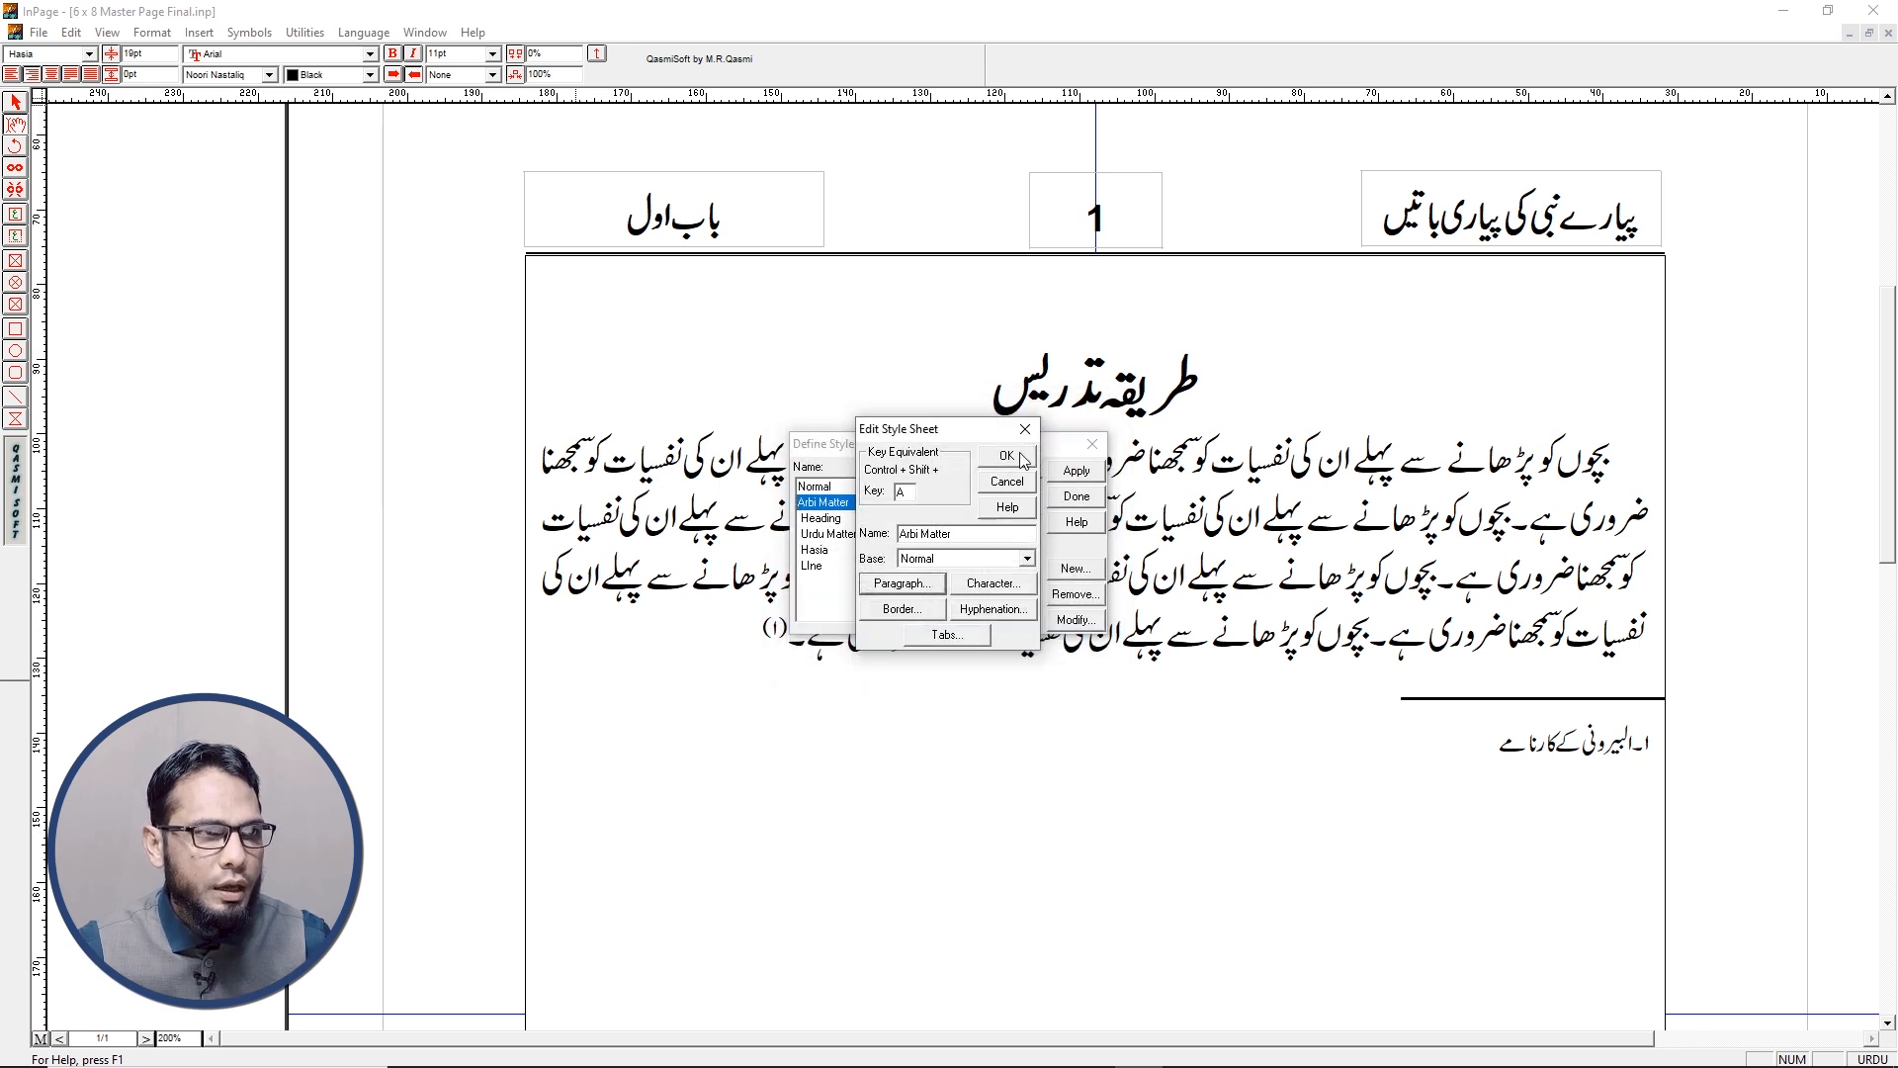
left_click(1009, 457)
left_click(1076, 496)
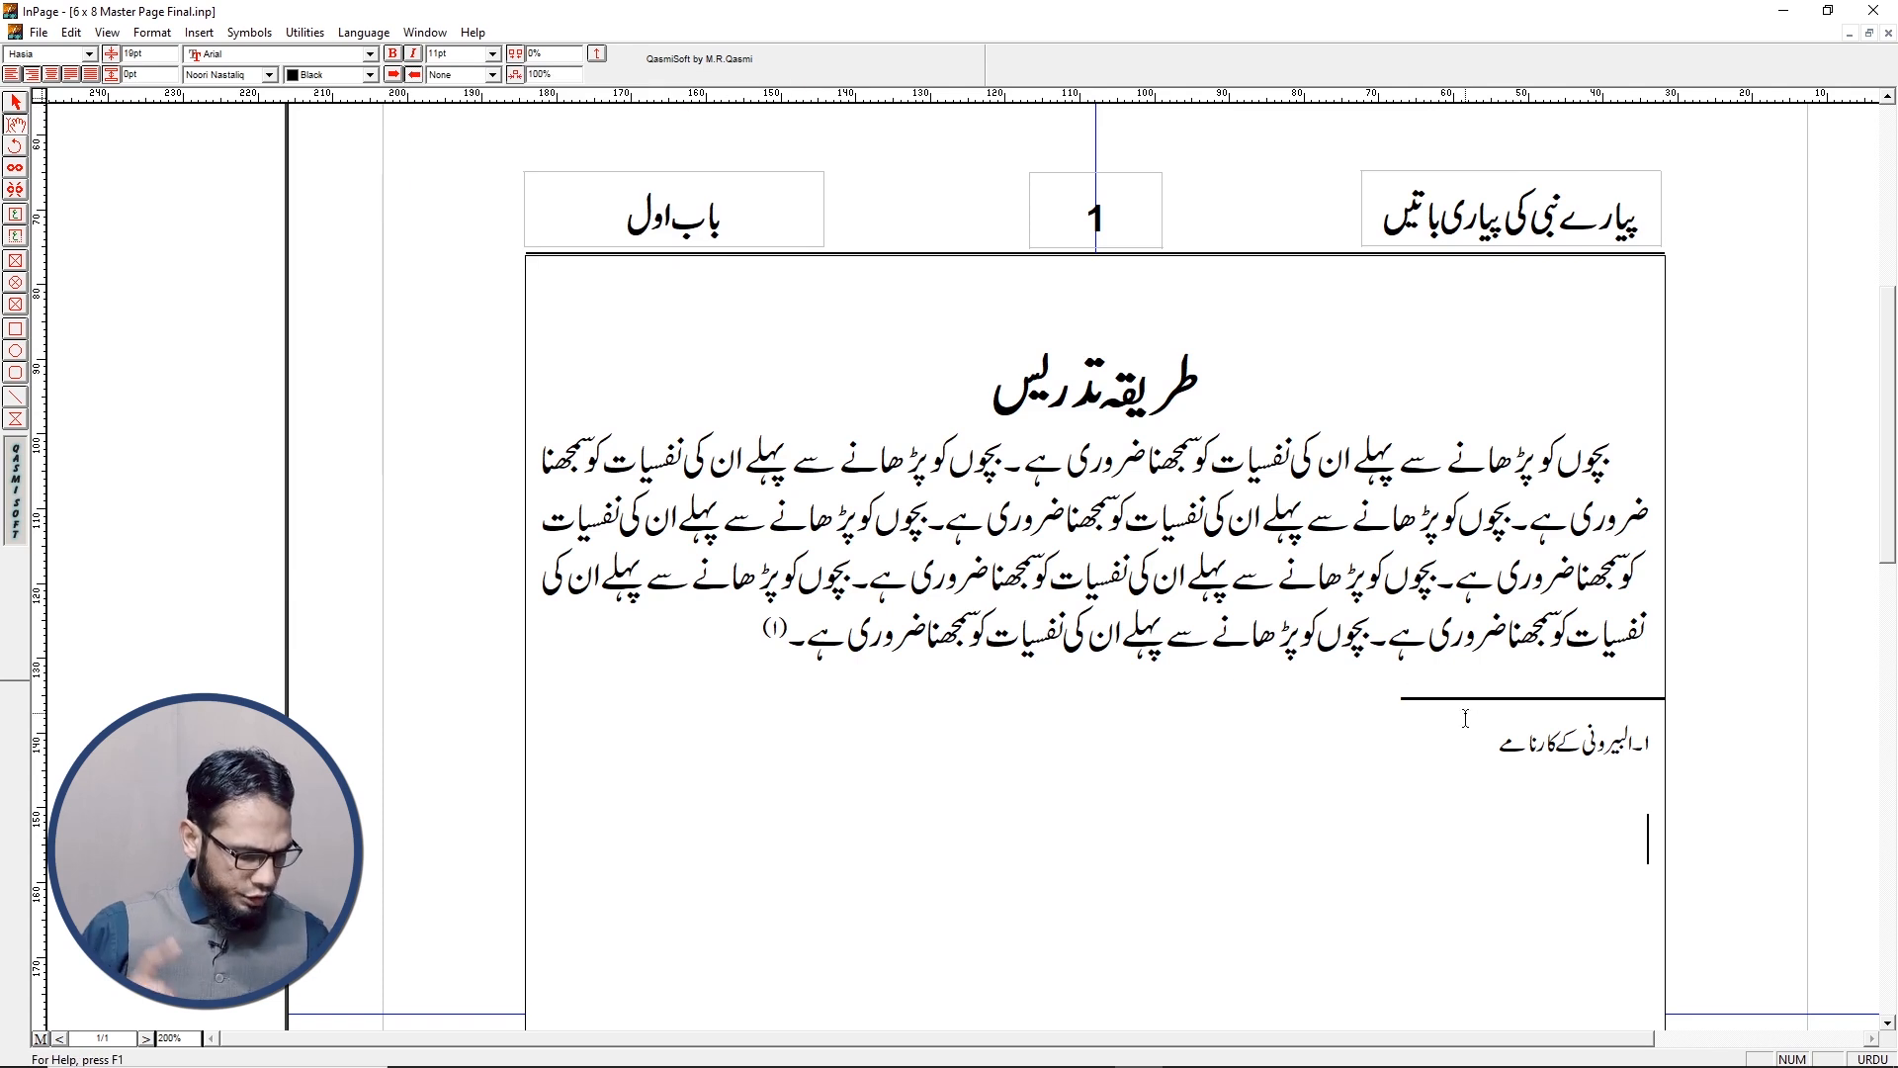
Apply the Arbi Matter style to the blank line below the footnote and enter the Arabic text "مَا کَانَ مُحَمَّد"
key("F3")
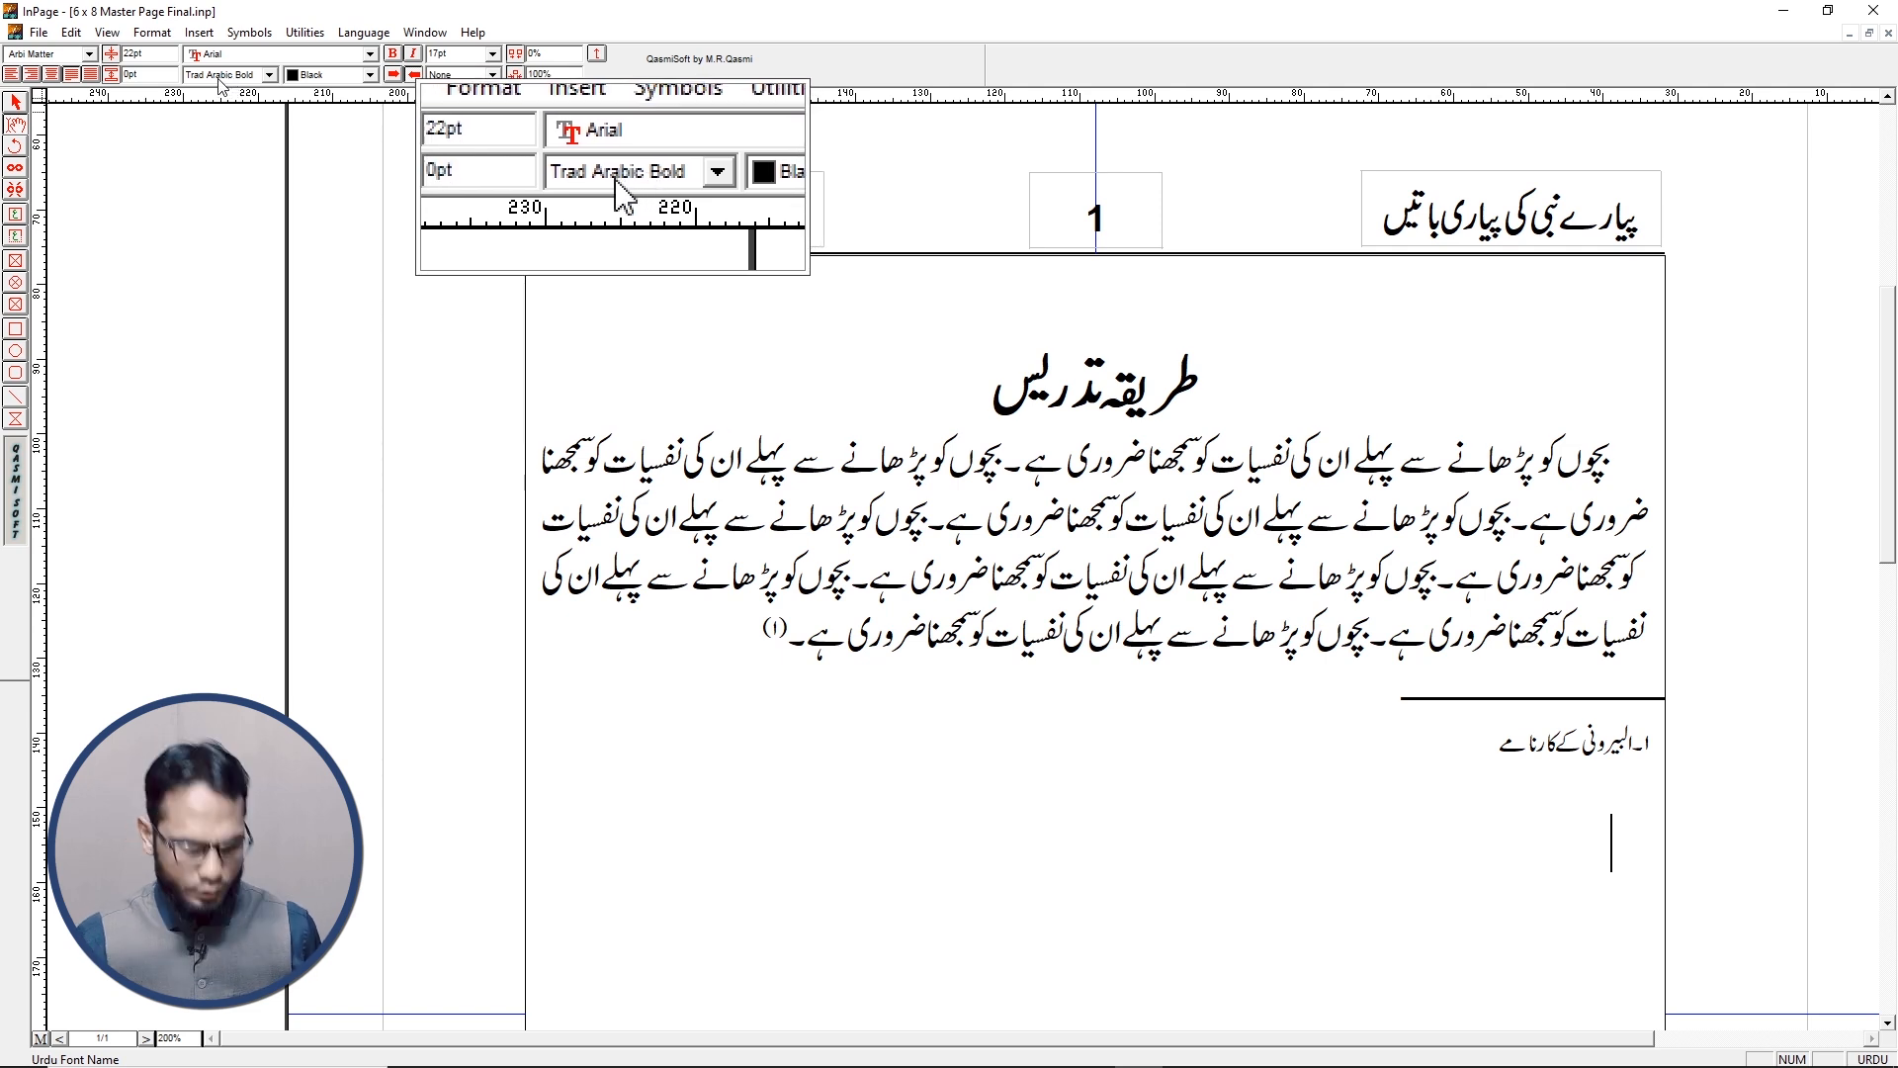
type("ماک")
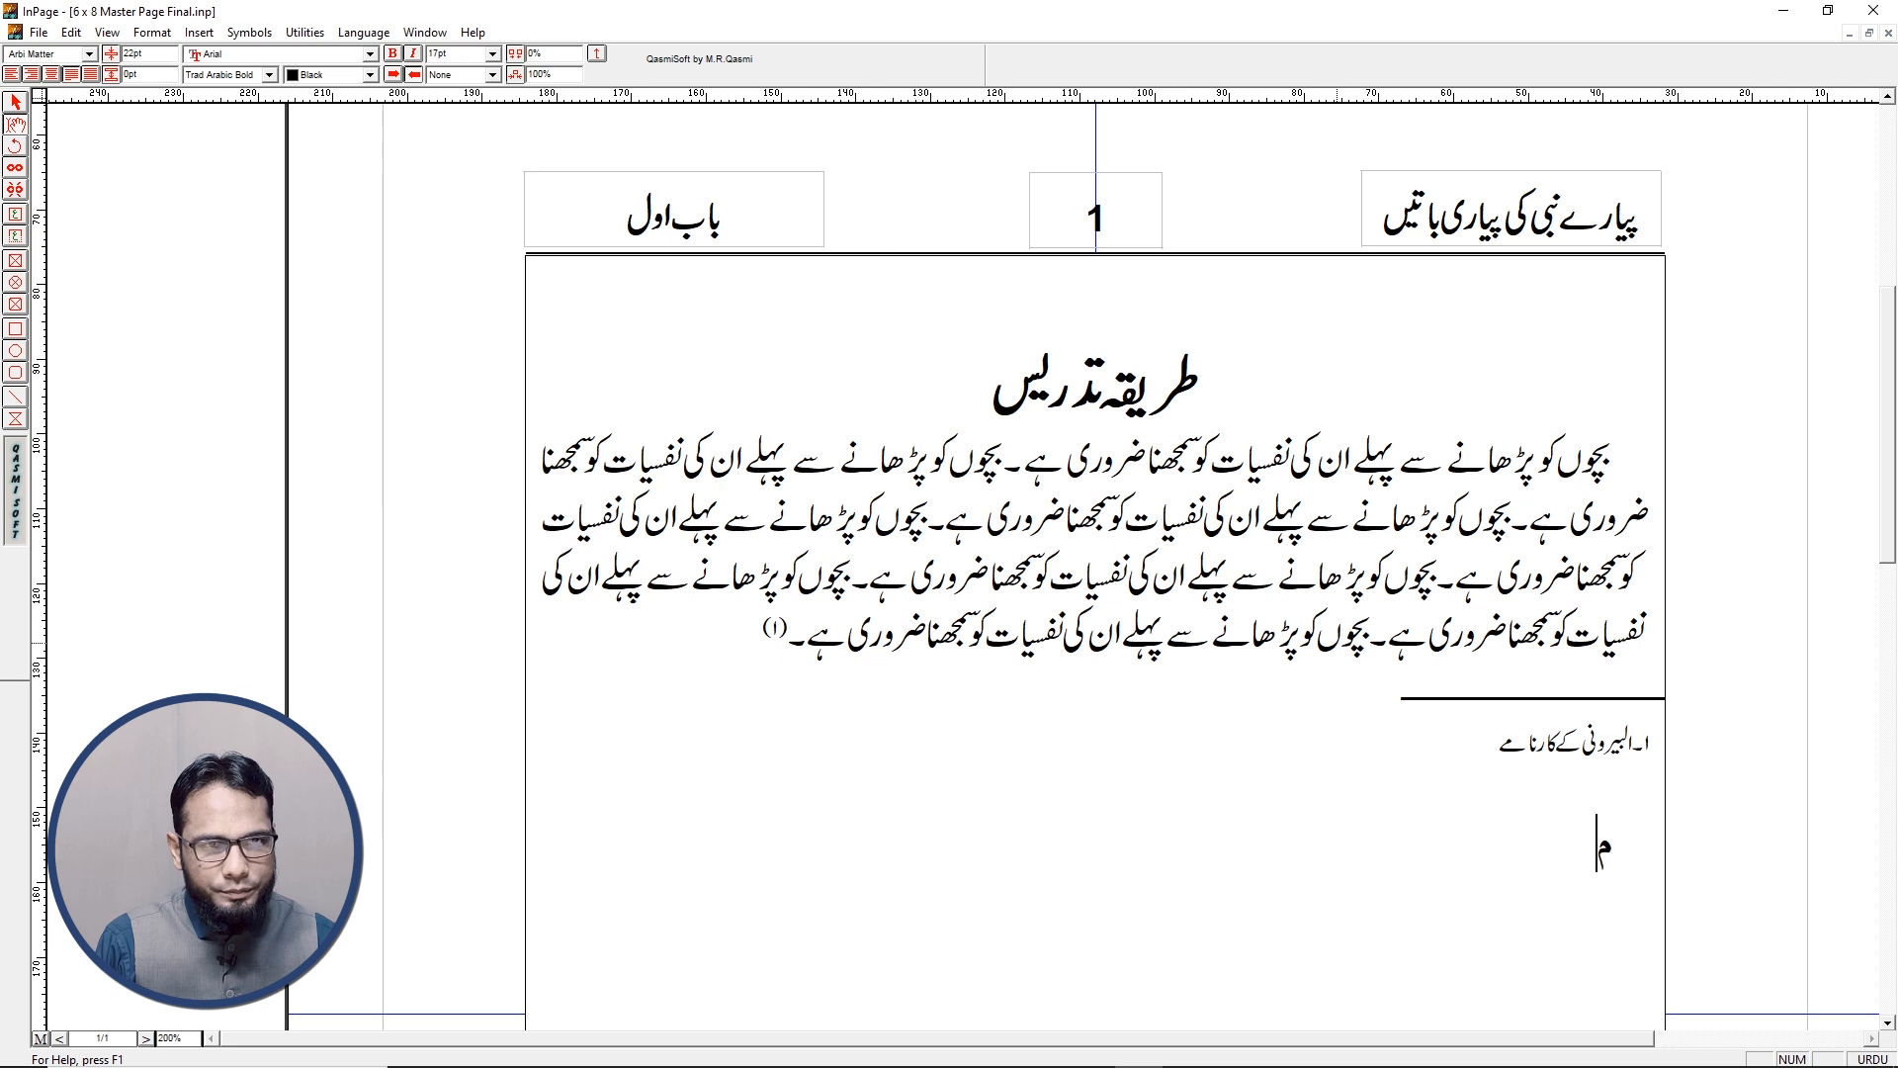
key("Caps_Lock")
type("س")
key("BackSpace")
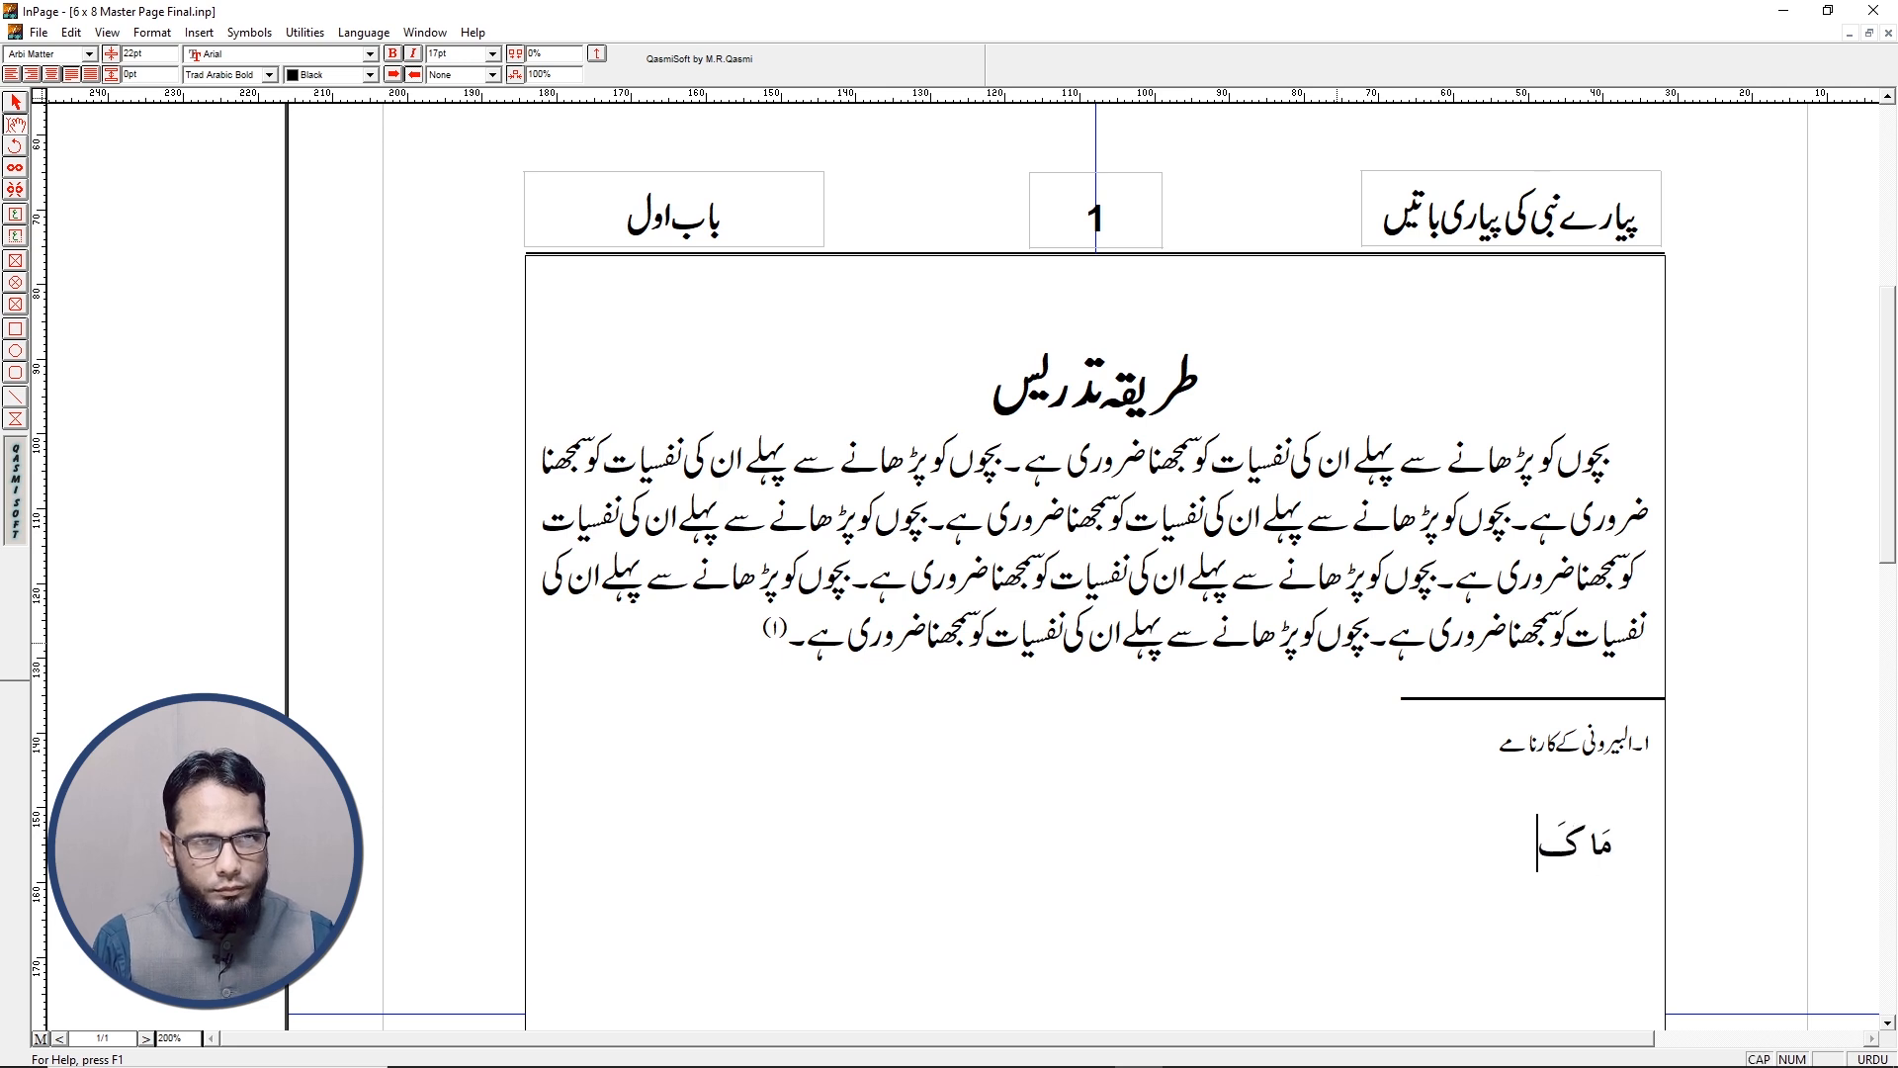
type("انَ م")
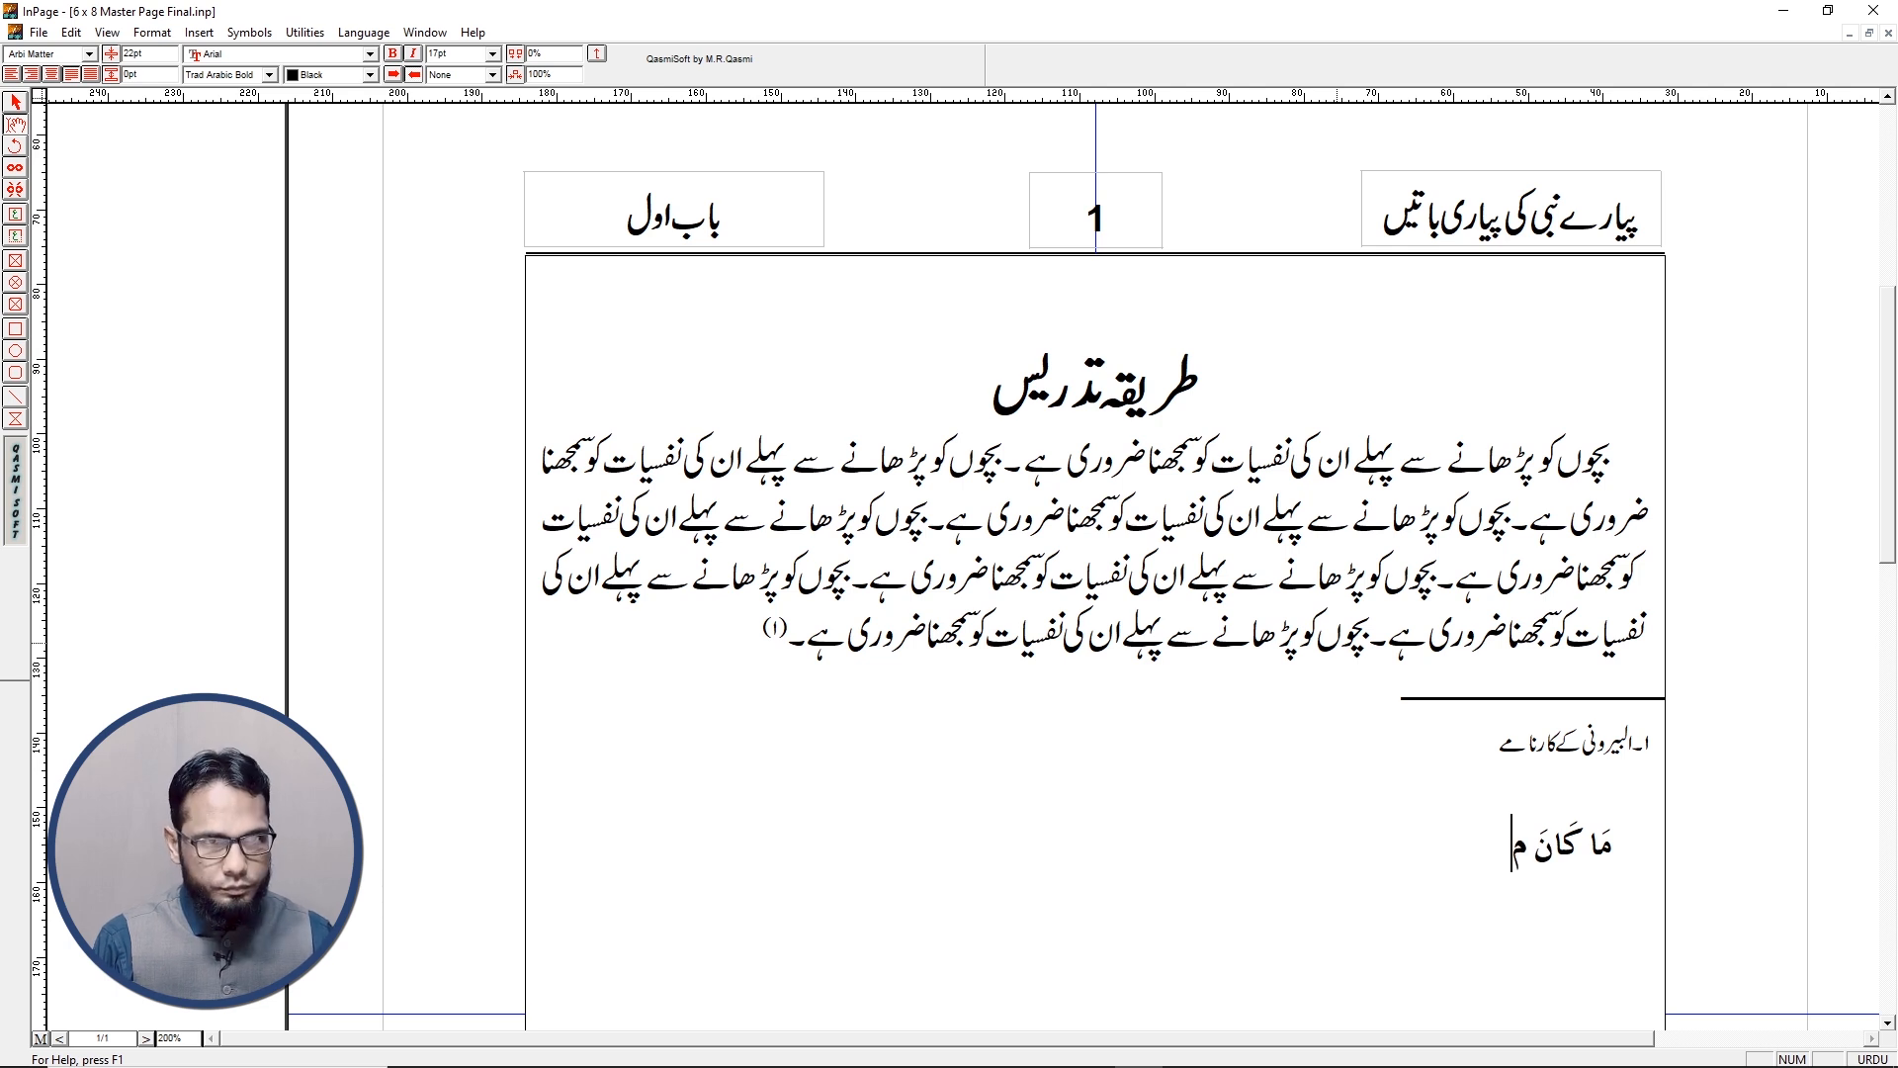
type("ُحَمَّد")
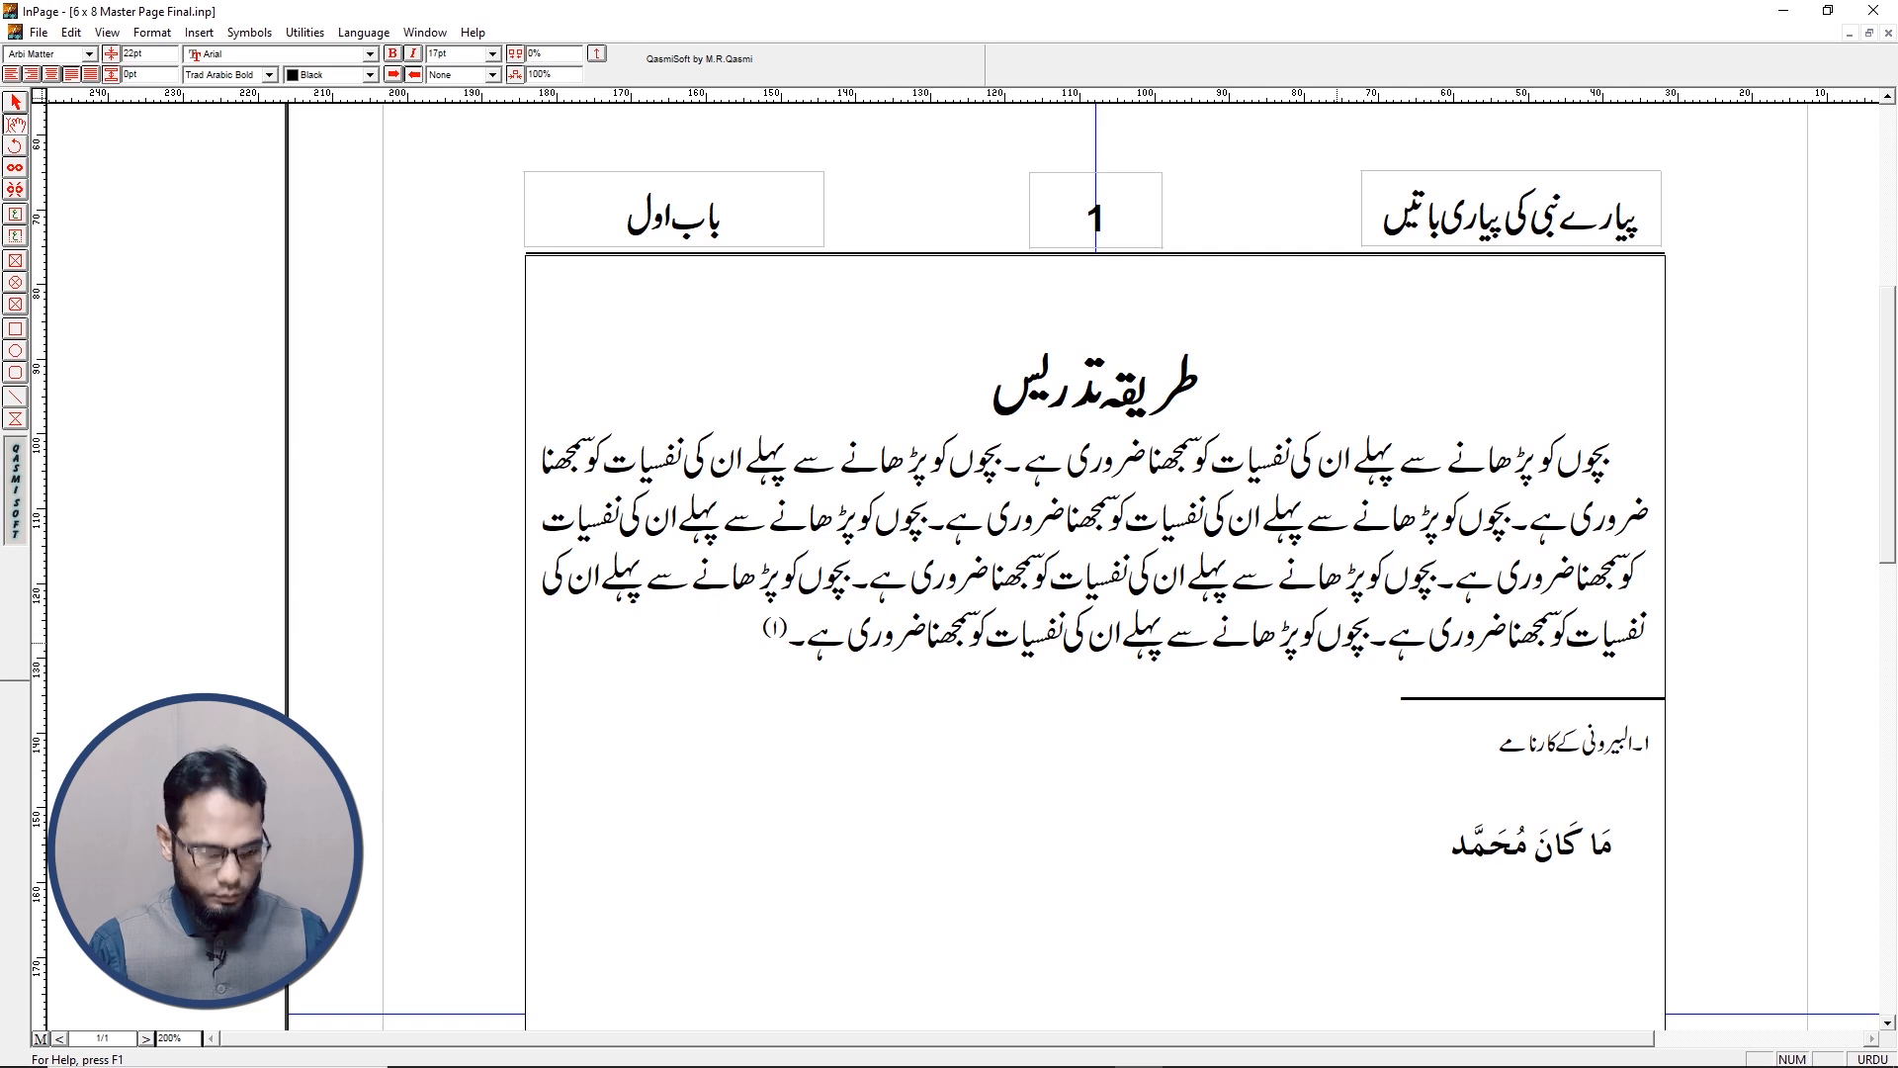
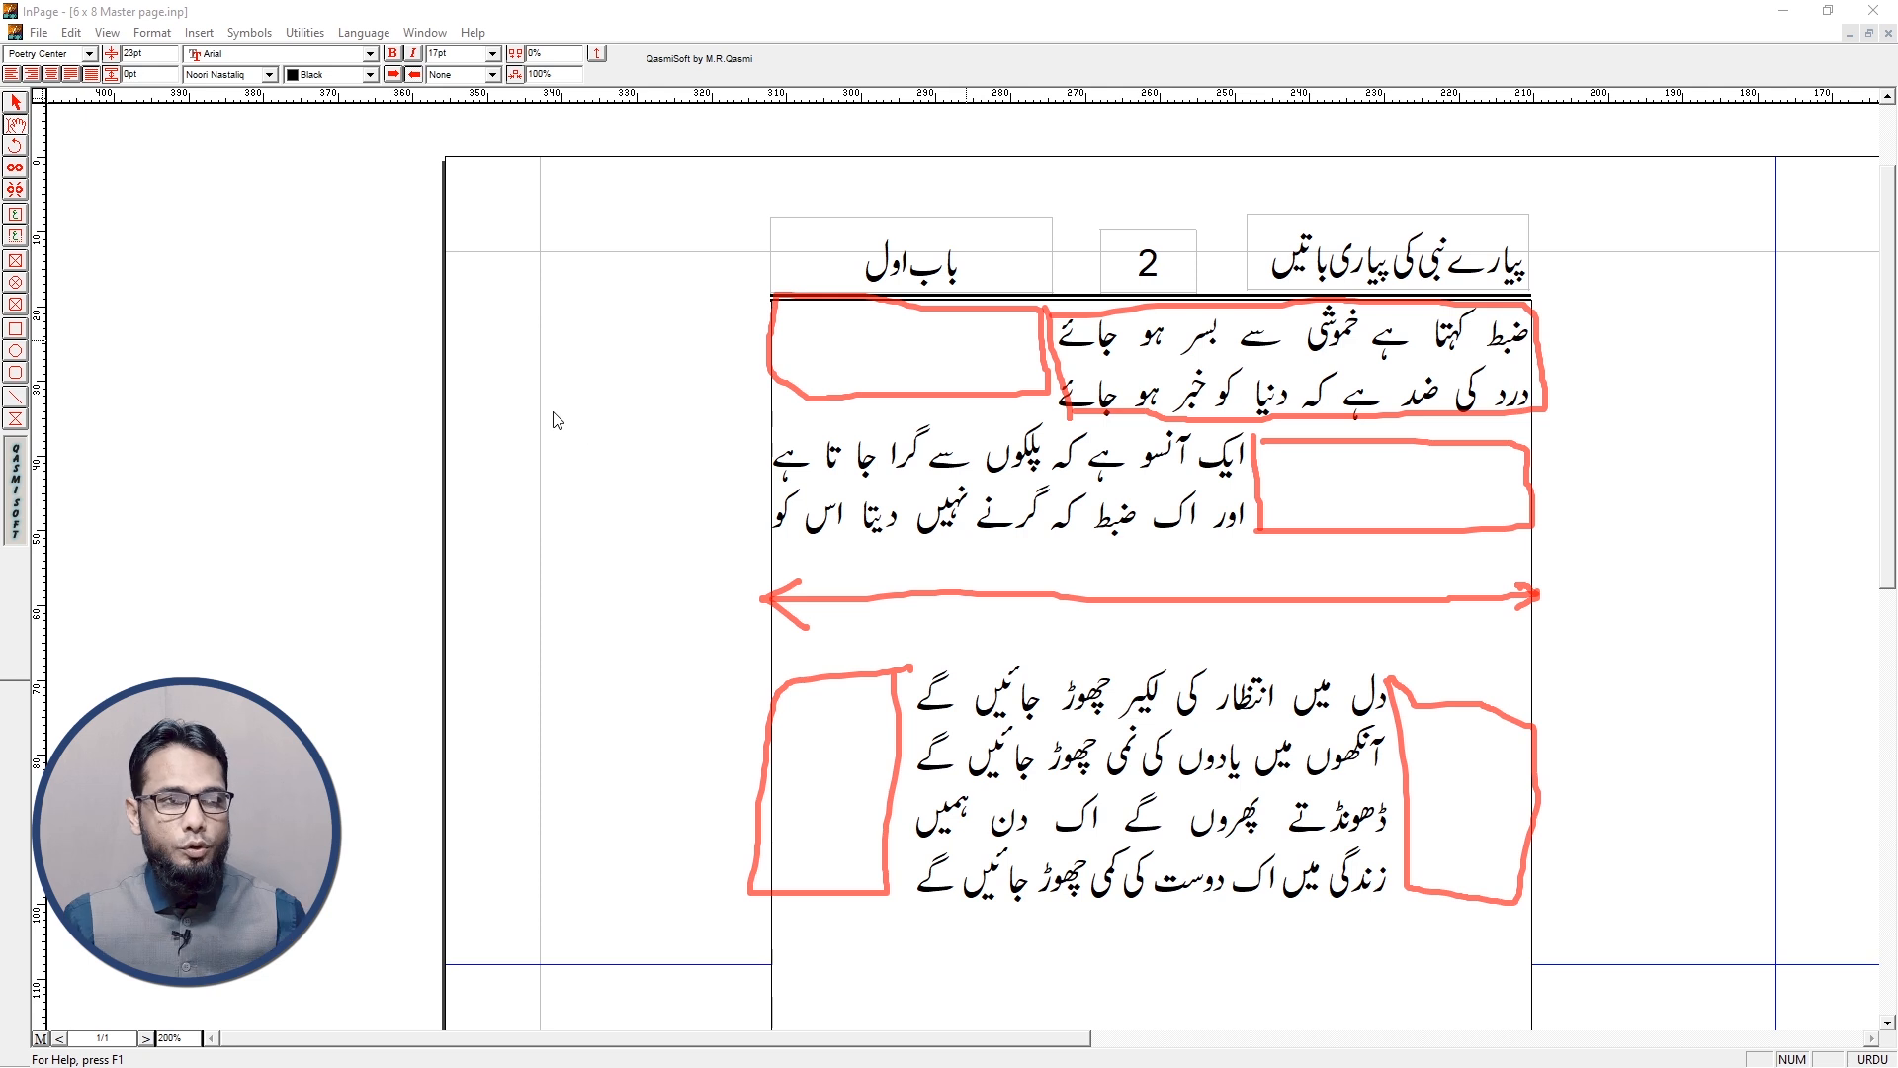
mouse_move(495, 360)
left_mouse_down()
mouse_move(463, 439)
mouse_move(515, 405)
mouse_move(504, 446)
left_mouse_up()
mouse_move(514, 401)
left_mouse_down()
mouse_move(497, 464)
mouse_move(559, 443)
mouse_move(577, 390)
mouse_move(612, 394)
mouse_move(602, 460)
left_mouse_up()
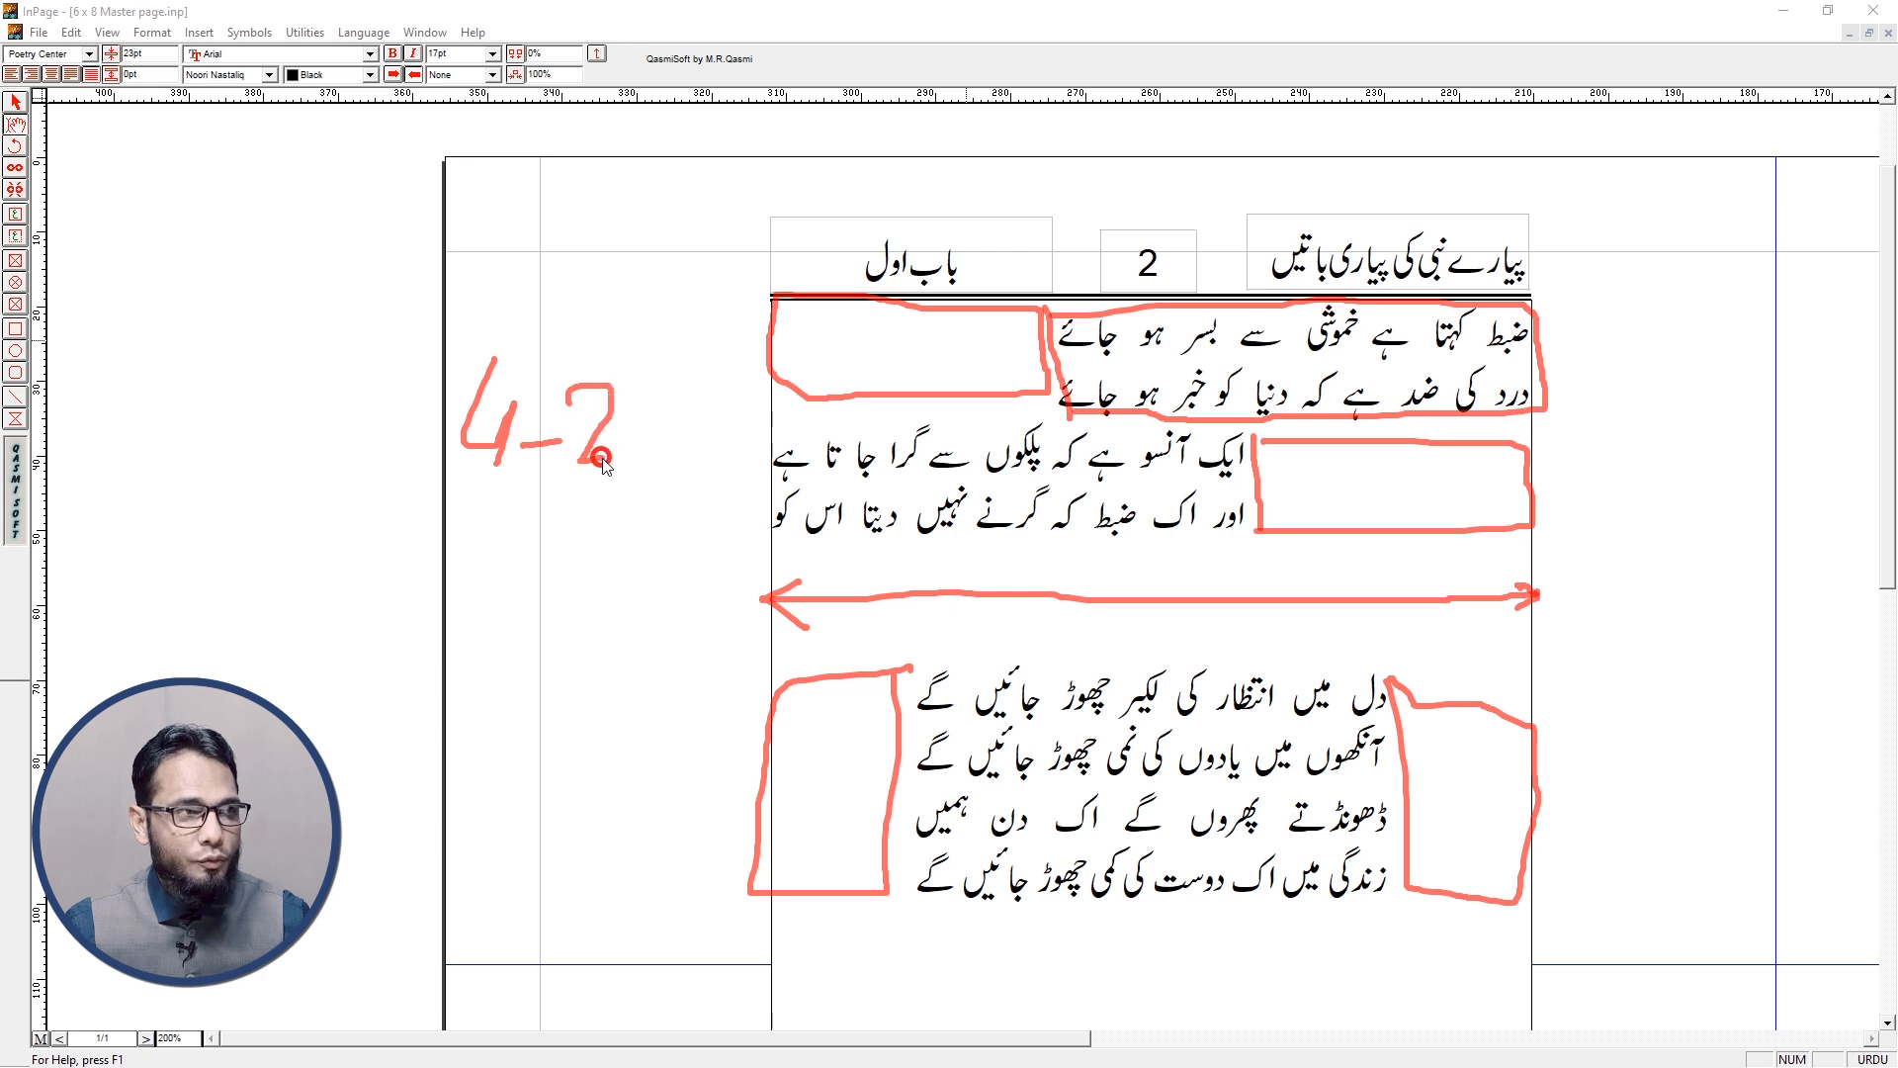
mouse_move(658, 376)
left_mouse_down()
mouse_move(687, 435)
mouse_move(656, 452)
mouse_move(701, 376)
left_mouse_up()
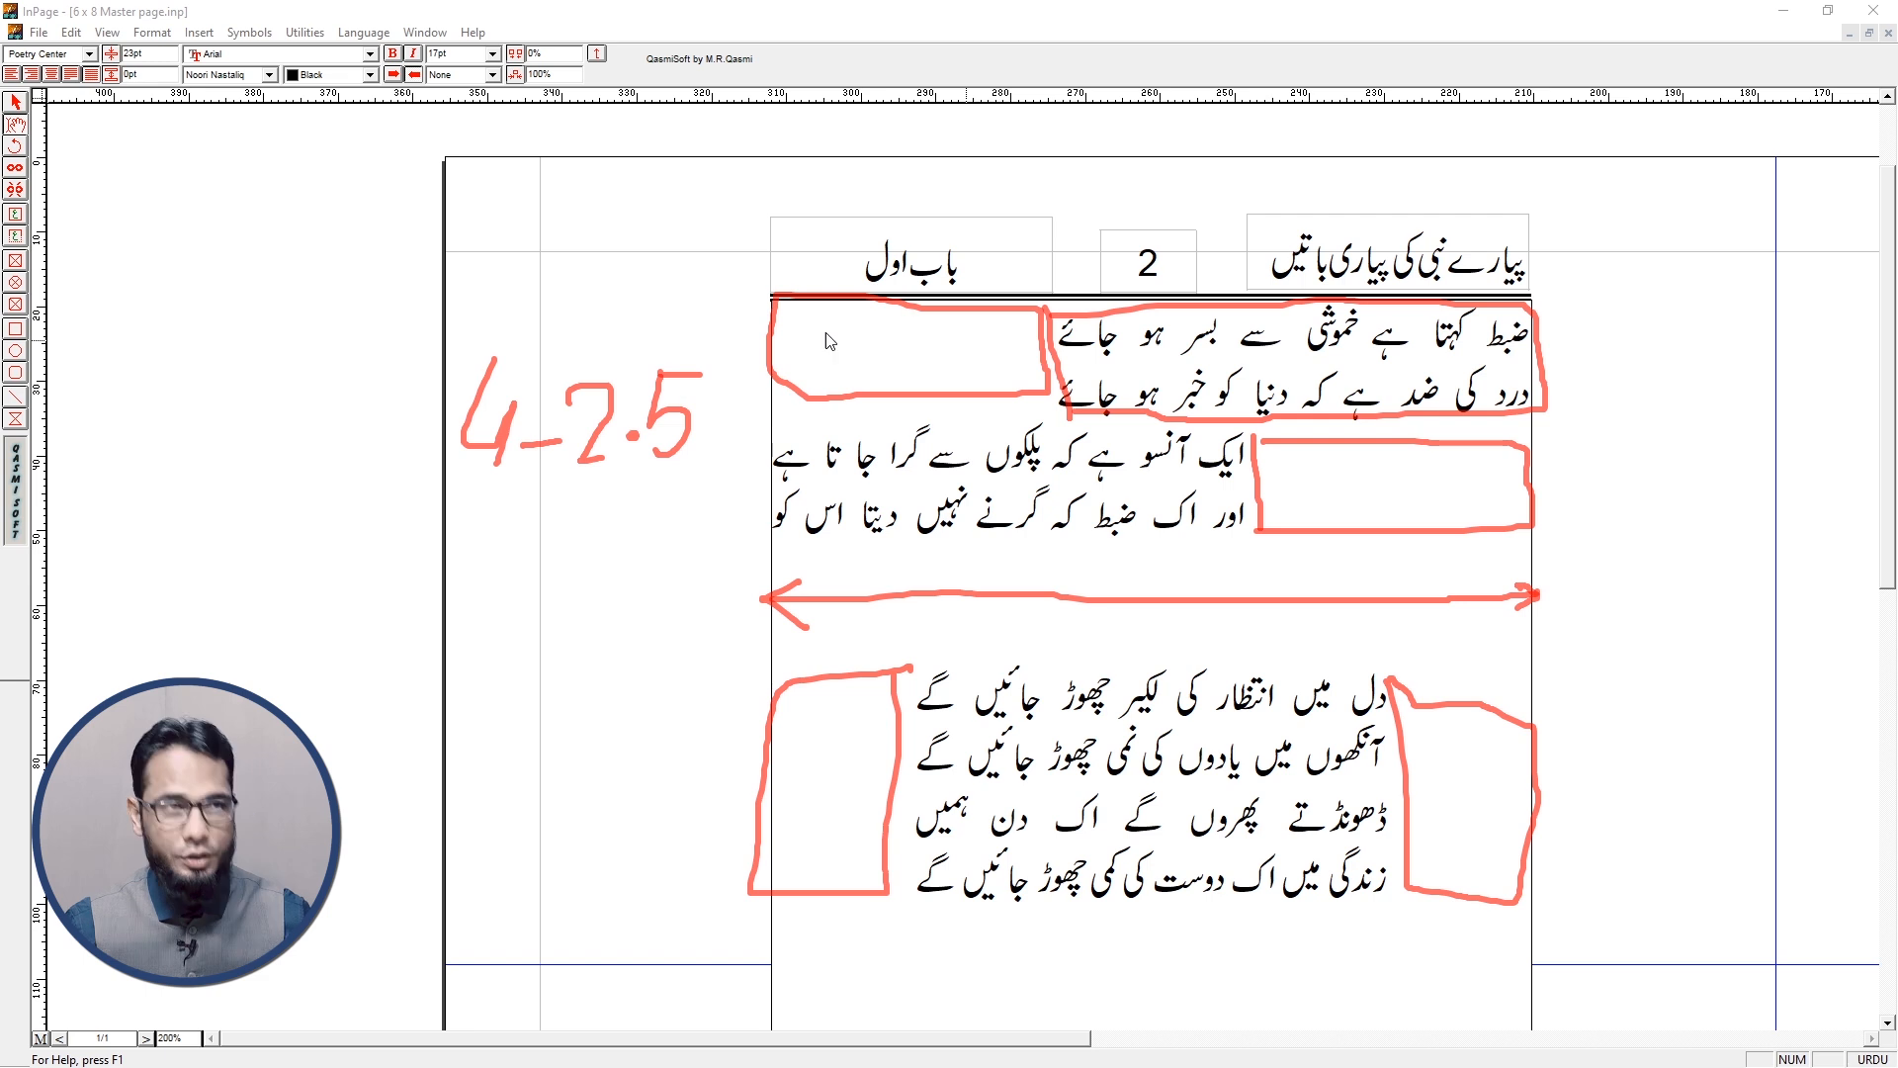
mouse_move(964, 326)
left_mouse_down()
mouse_move(806, 400)
mouse_move(999, 356)
mouse_move(959, 332)
left_mouse_up()
left_click_drag(445, 560, 493, 562)
left_click_drag(457, 571, 547, 574)
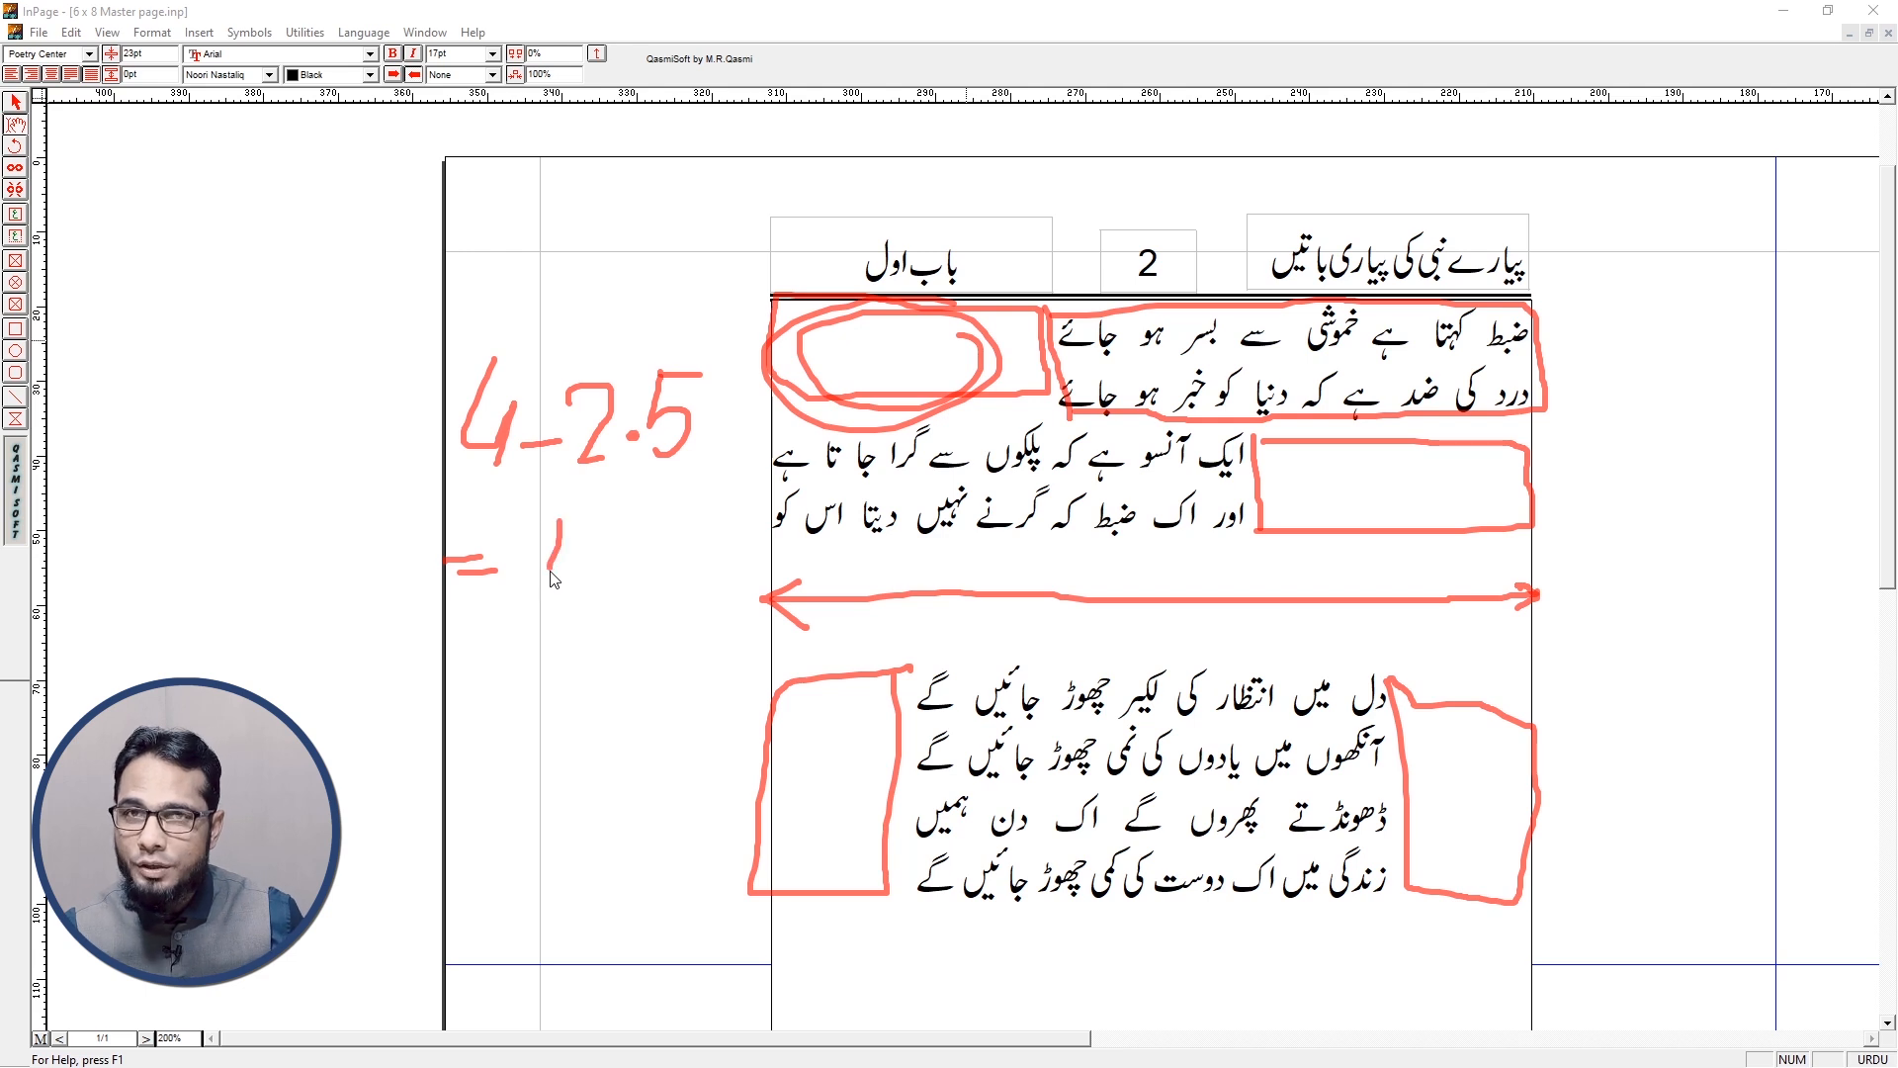
left_click(579, 556)
mouse_move(631, 514)
left_mouse_down()
mouse_move(654, 581)
mouse_move(616, 593)
mouse_move(677, 509)
left_mouse_up()
mouse_move(1219, 334)
left_mouse_down()
mouse_move(1159, 327)
mouse_move(1322, 348)
mouse_move(1271, 452)
mouse_move(1149, 414)
mouse_move(1238, 356)
left_mouse_up()
mouse_move(836, 354)
left_mouse_down()
mouse_move(951, 290)
mouse_move(896, 348)
mouse_move(869, 334)
mouse_move(1070, 210)
left_mouse_up()
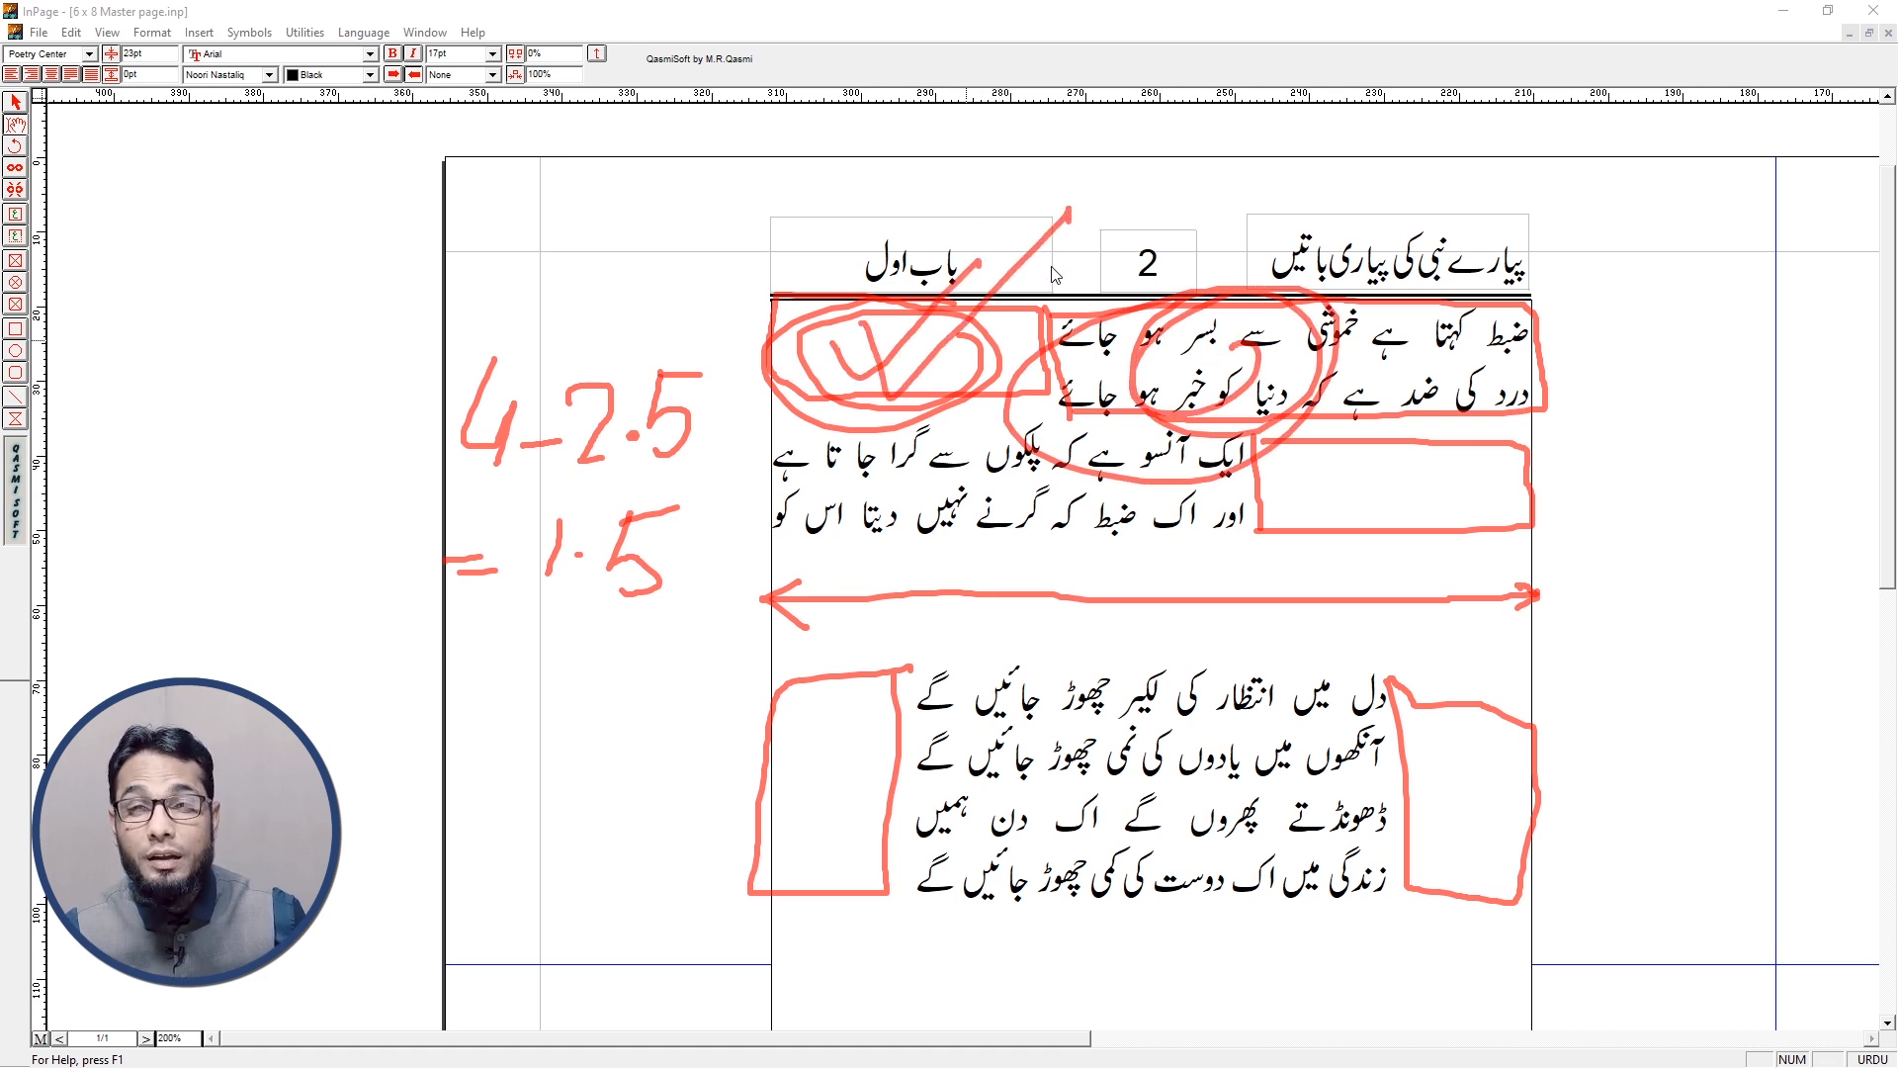
mouse_move(1182, 443)
left_mouse_down()
mouse_move(761, 441)
mouse_move(883, 548)
mouse_move(1222, 512)
mouse_move(1221, 457)
left_mouse_up()
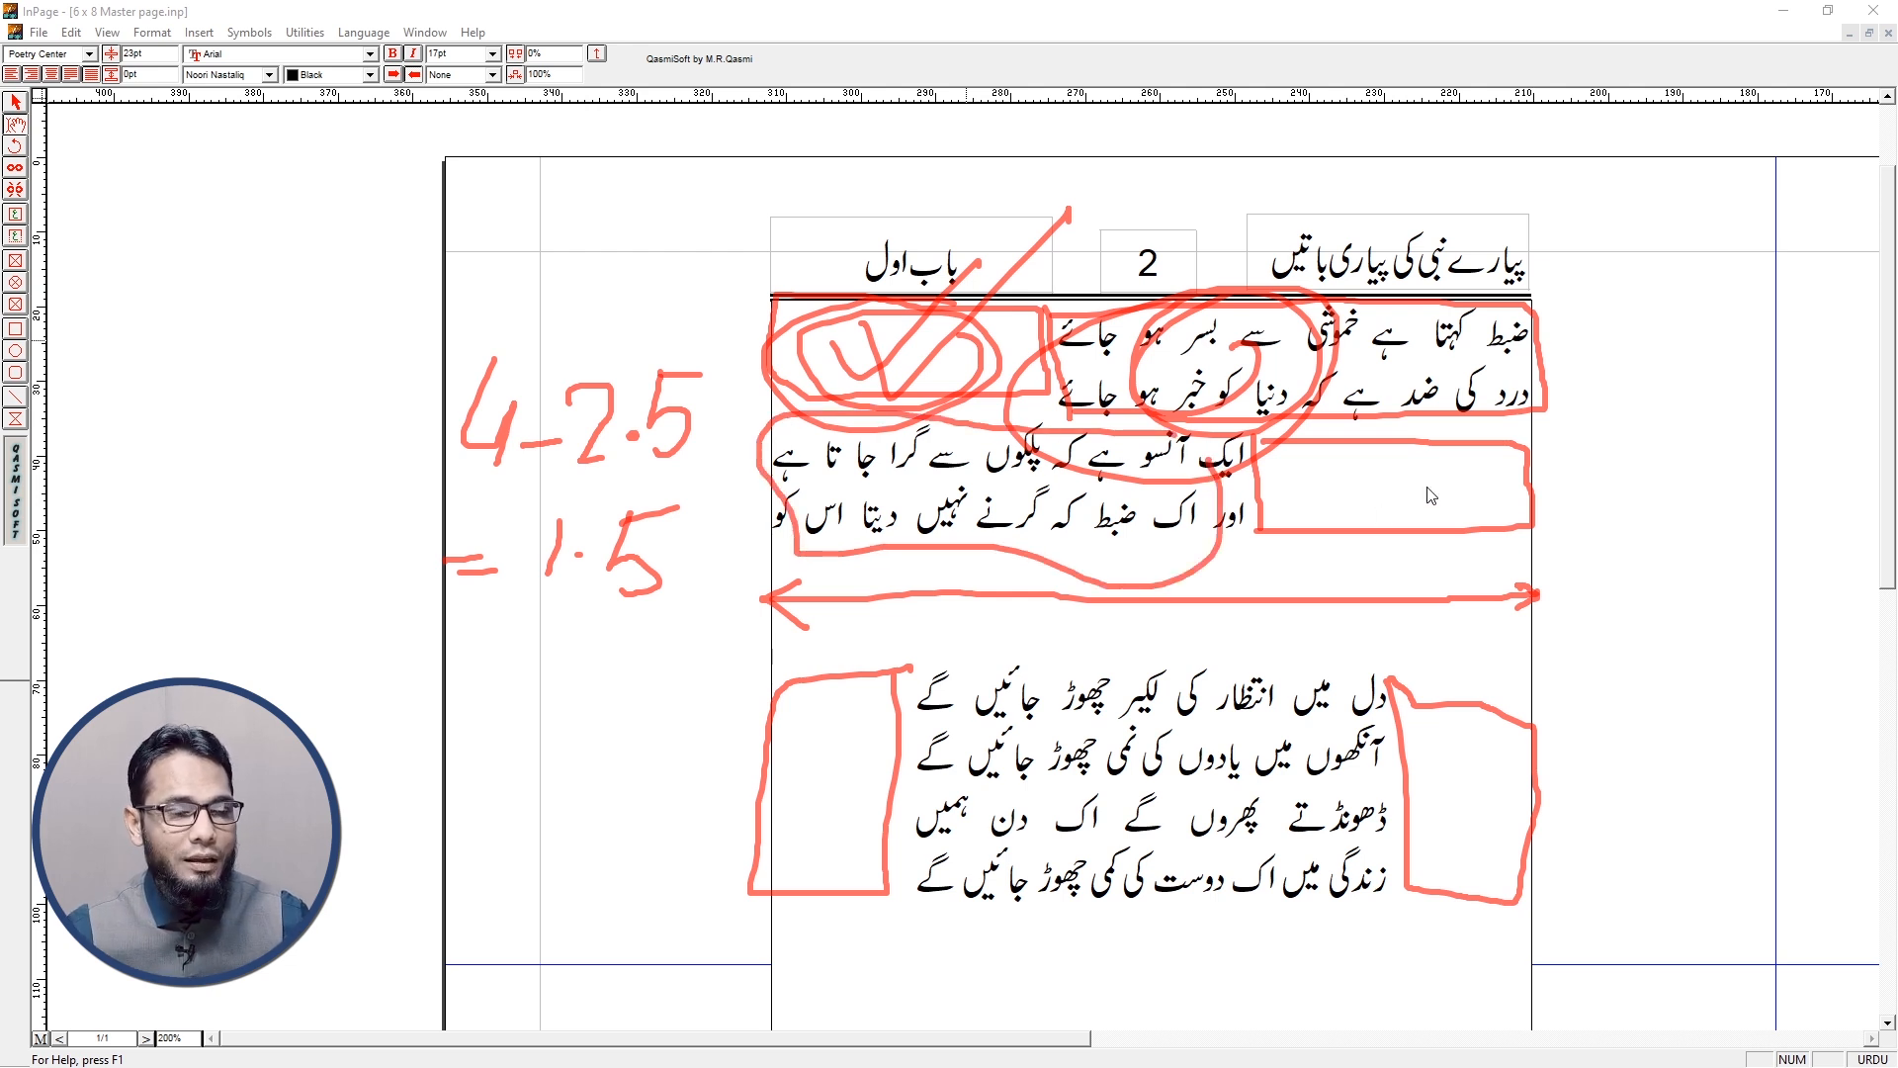
mouse_move(1375, 478)
left_mouse_down()
mouse_move(1545, 456)
mouse_move(1671, 497)
left_mouse_up()
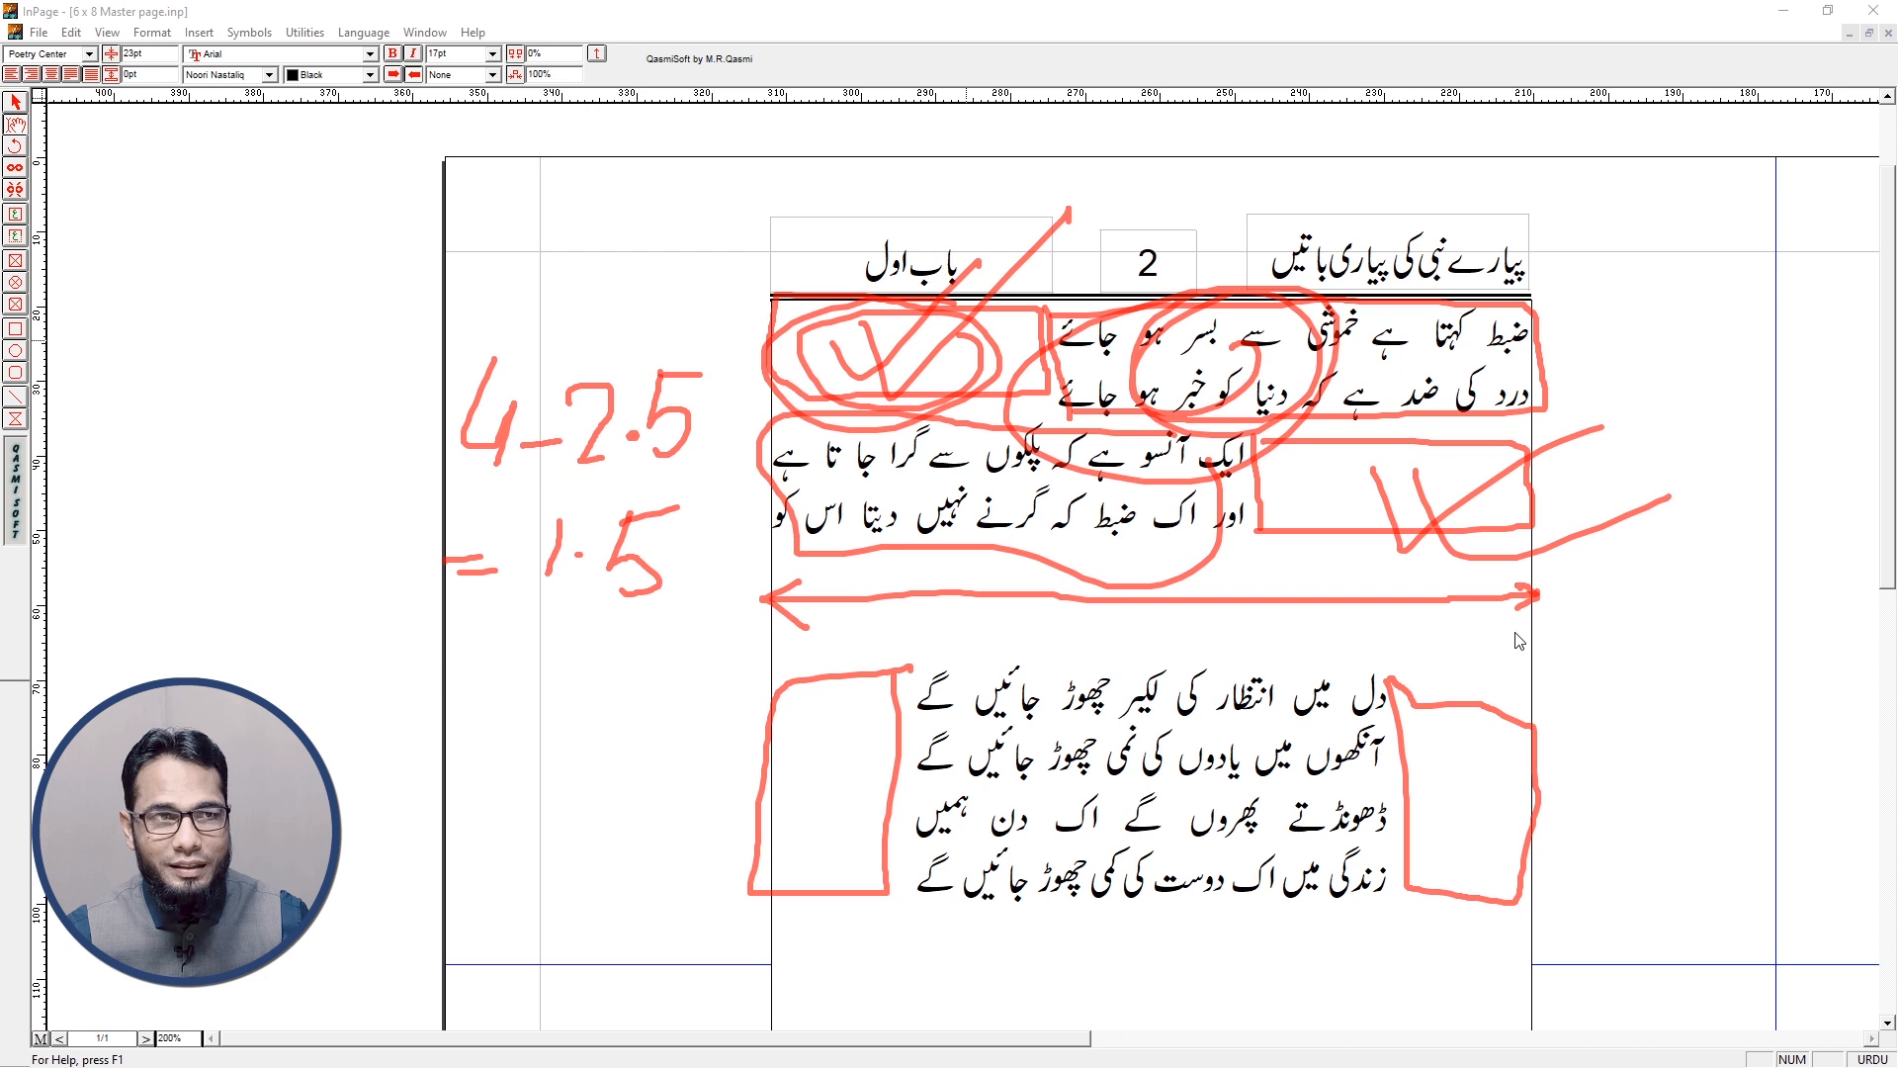
mouse_move(1088, 787)
left_mouse_down()
mouse_move(1322, 770)
mouse_move(1174, 710)
mouse_move(966, 736)
mouse_move(1159, 844)
left_mouse_up()
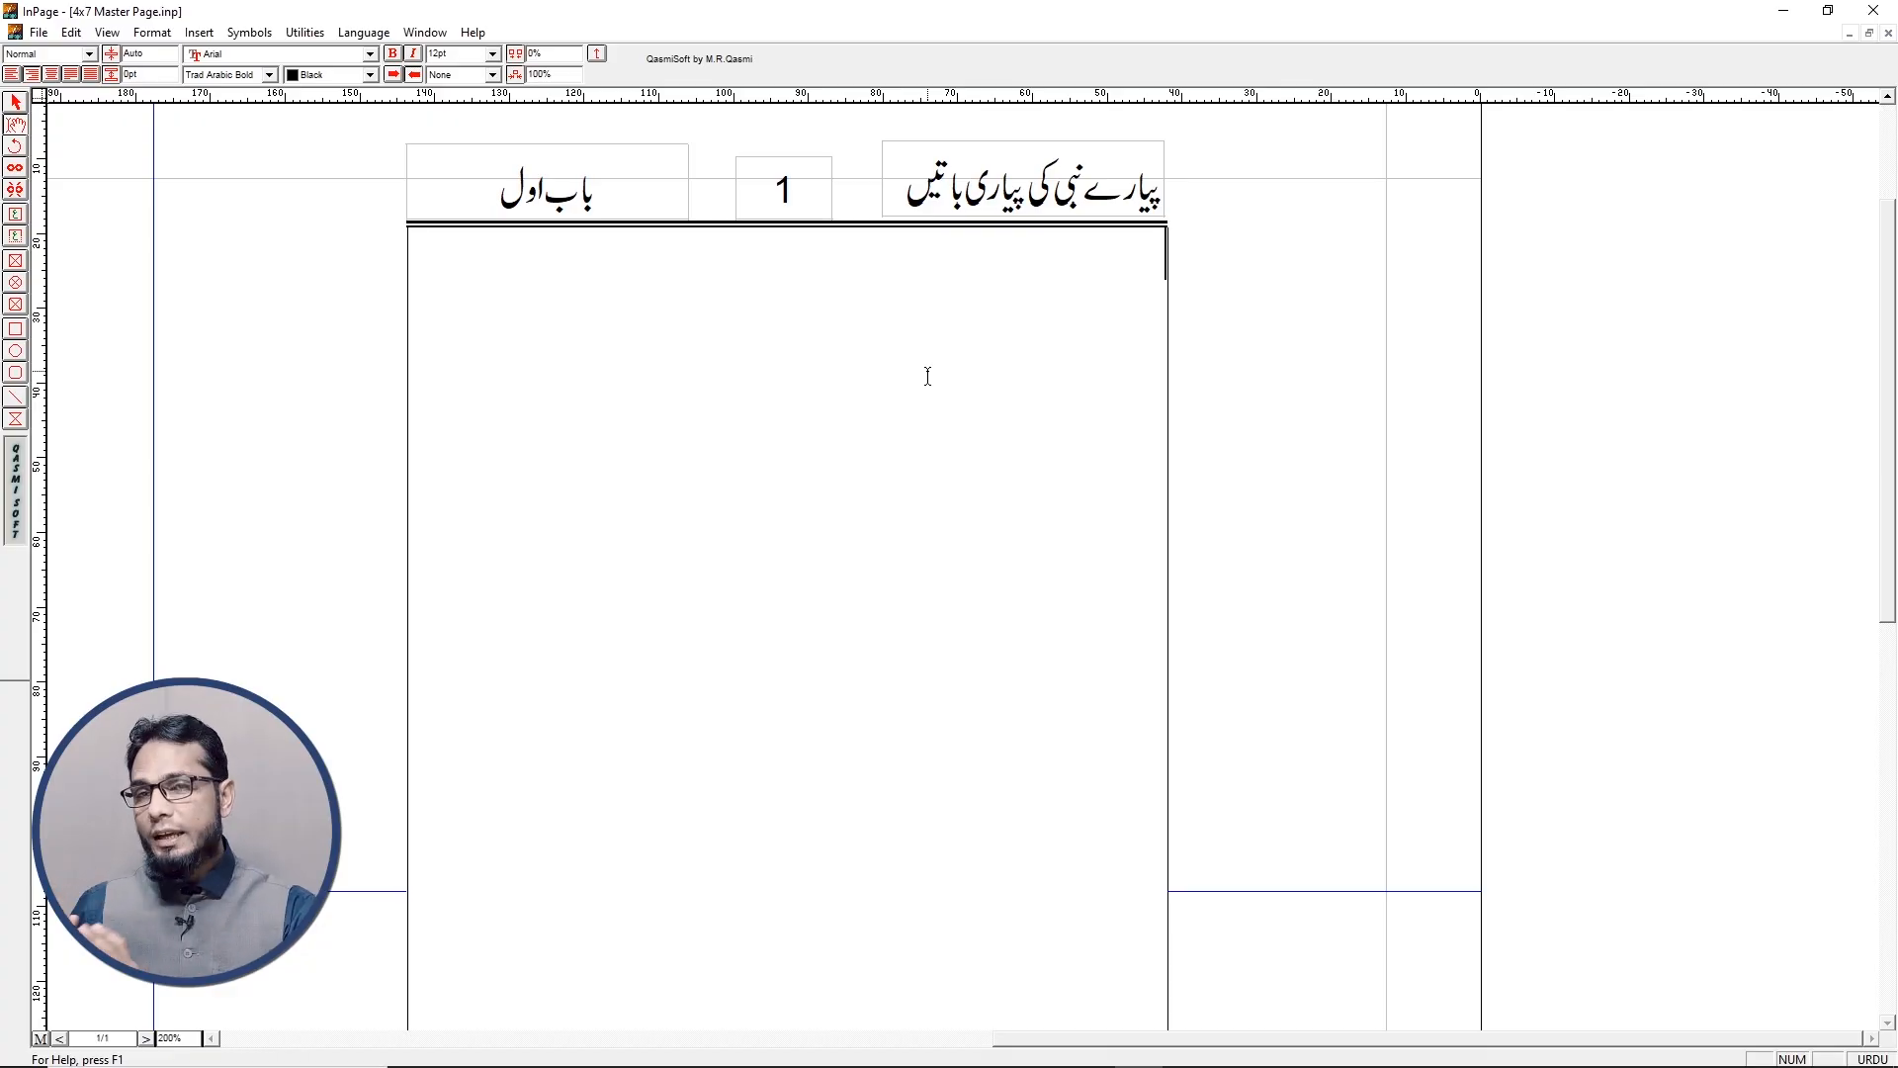
Create a new style sheet named Right Poetry in the 4x7 Master Page document
left_click(152, 32)
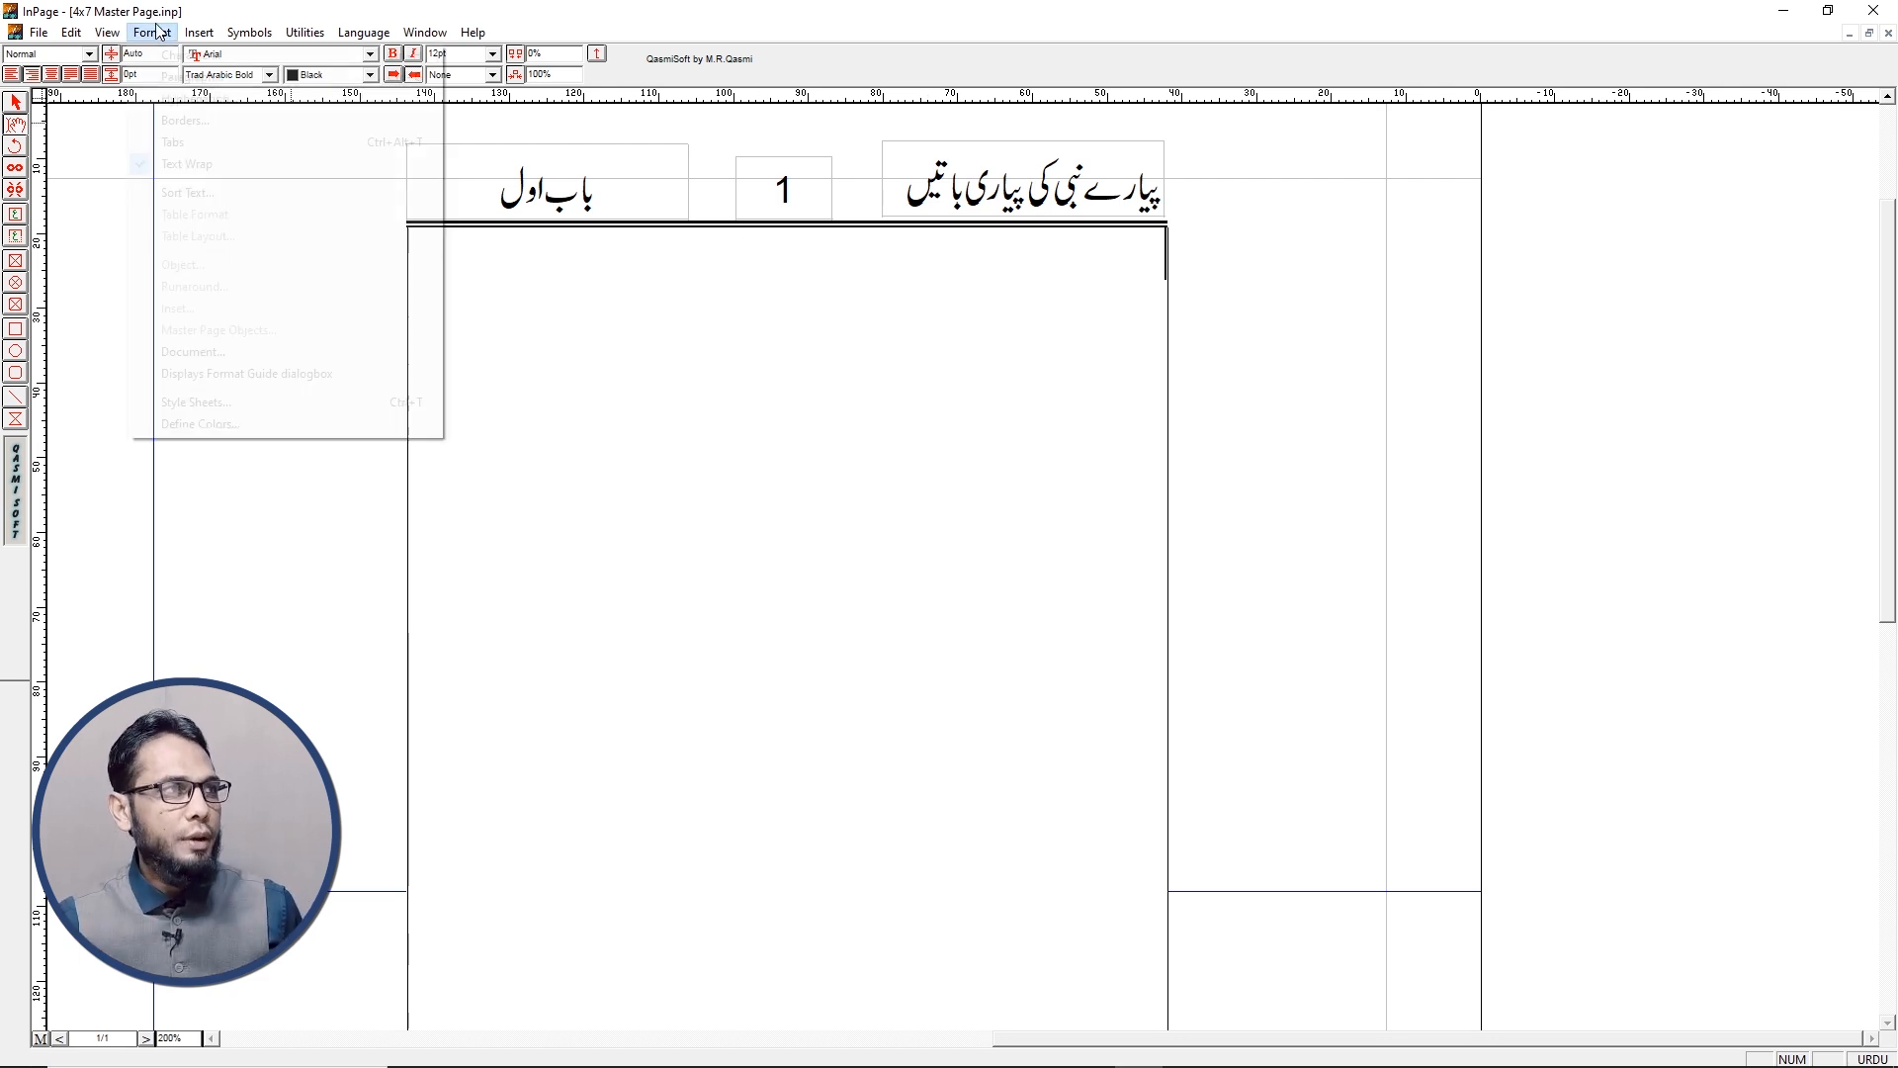
left_click(220, 404)
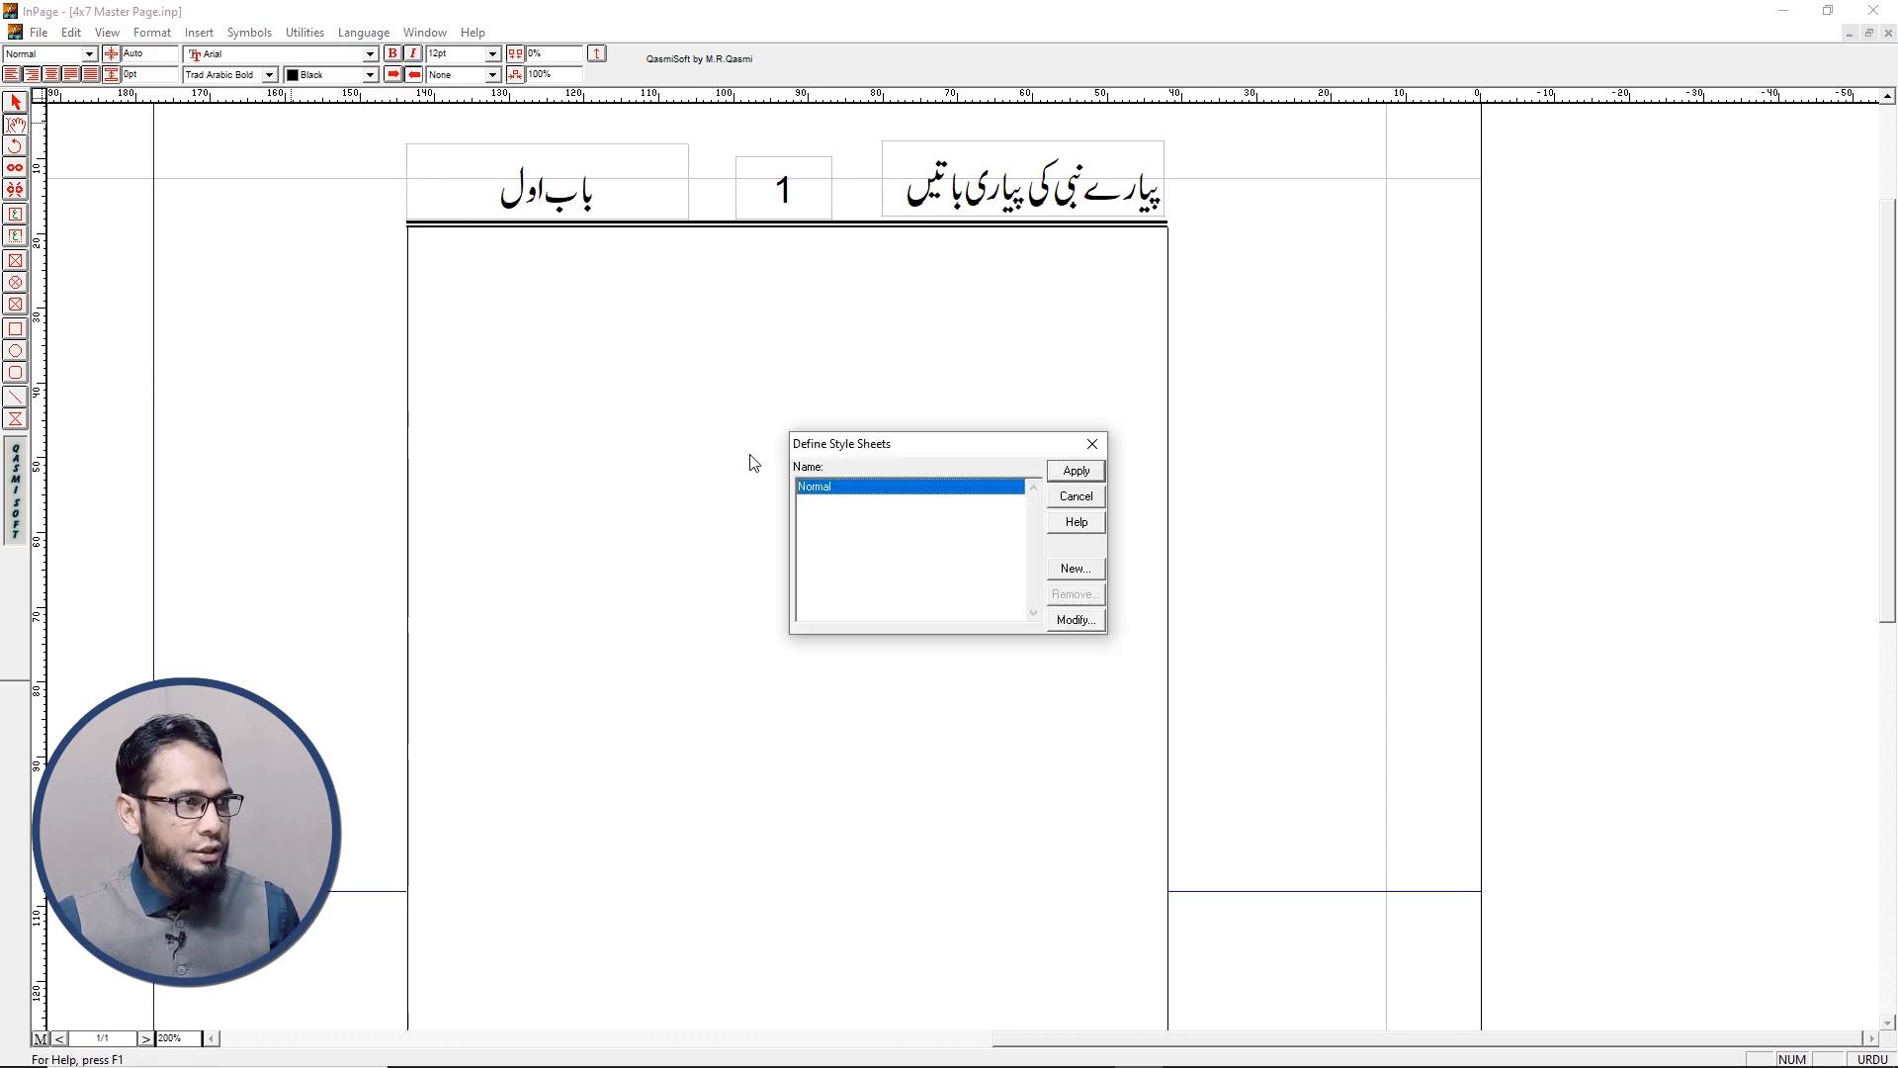
left_click(1074, 573)
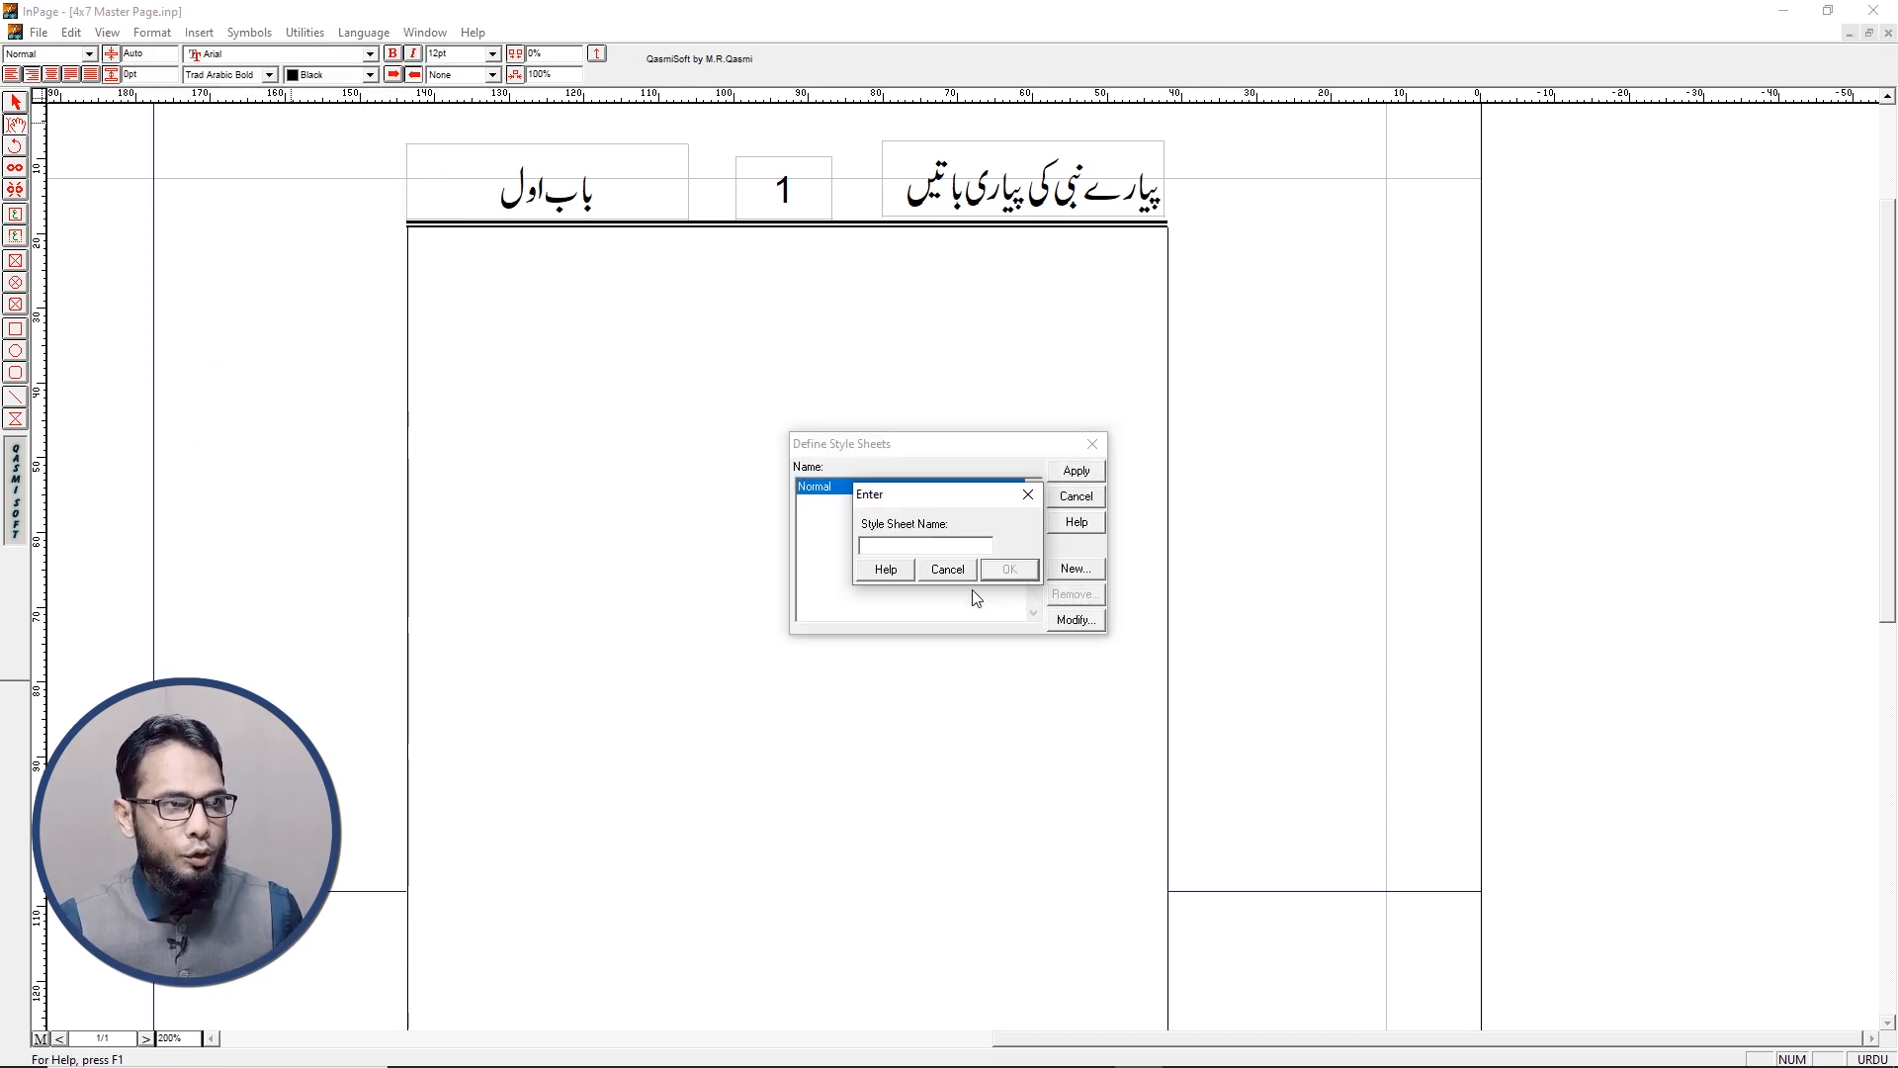
type("P")
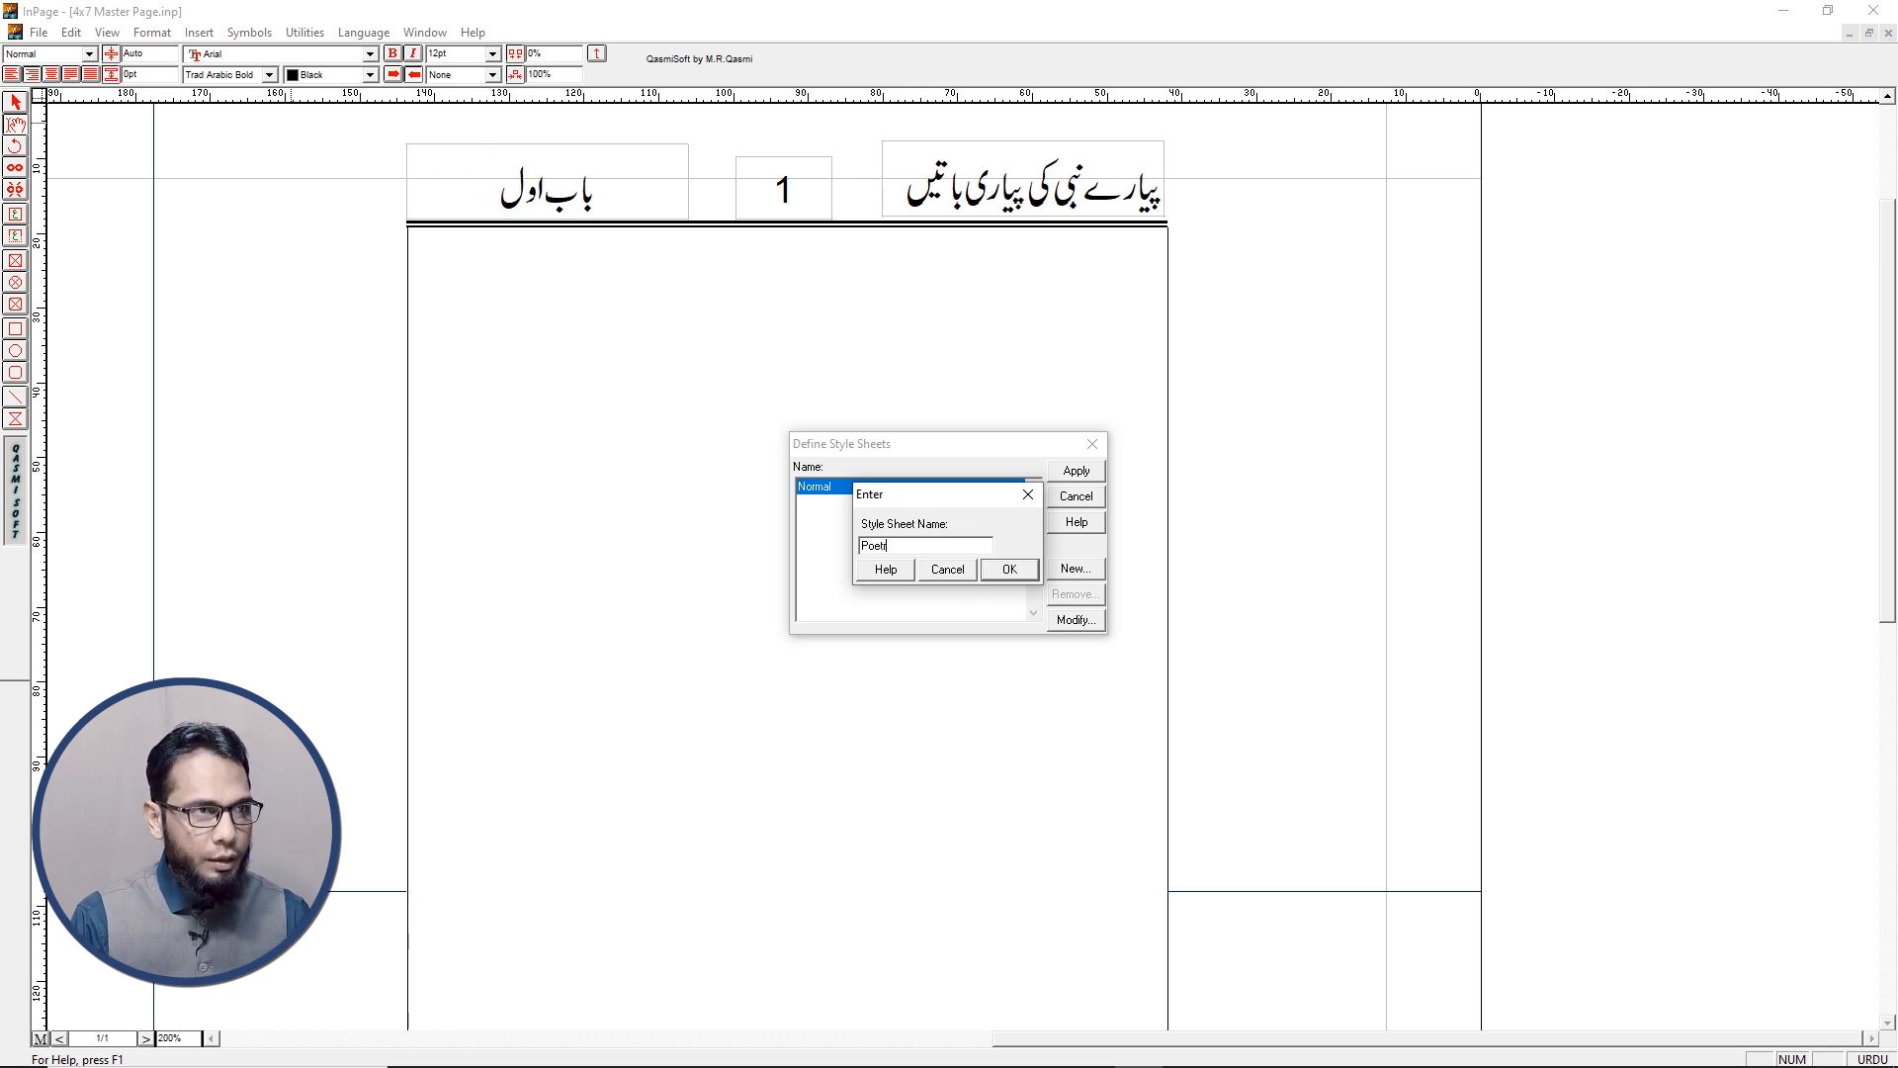
type("oetr")
key("BackSpace")
key("BackSpace")
key("BackSpace")
key("BackSpace")
key("BackSpace")
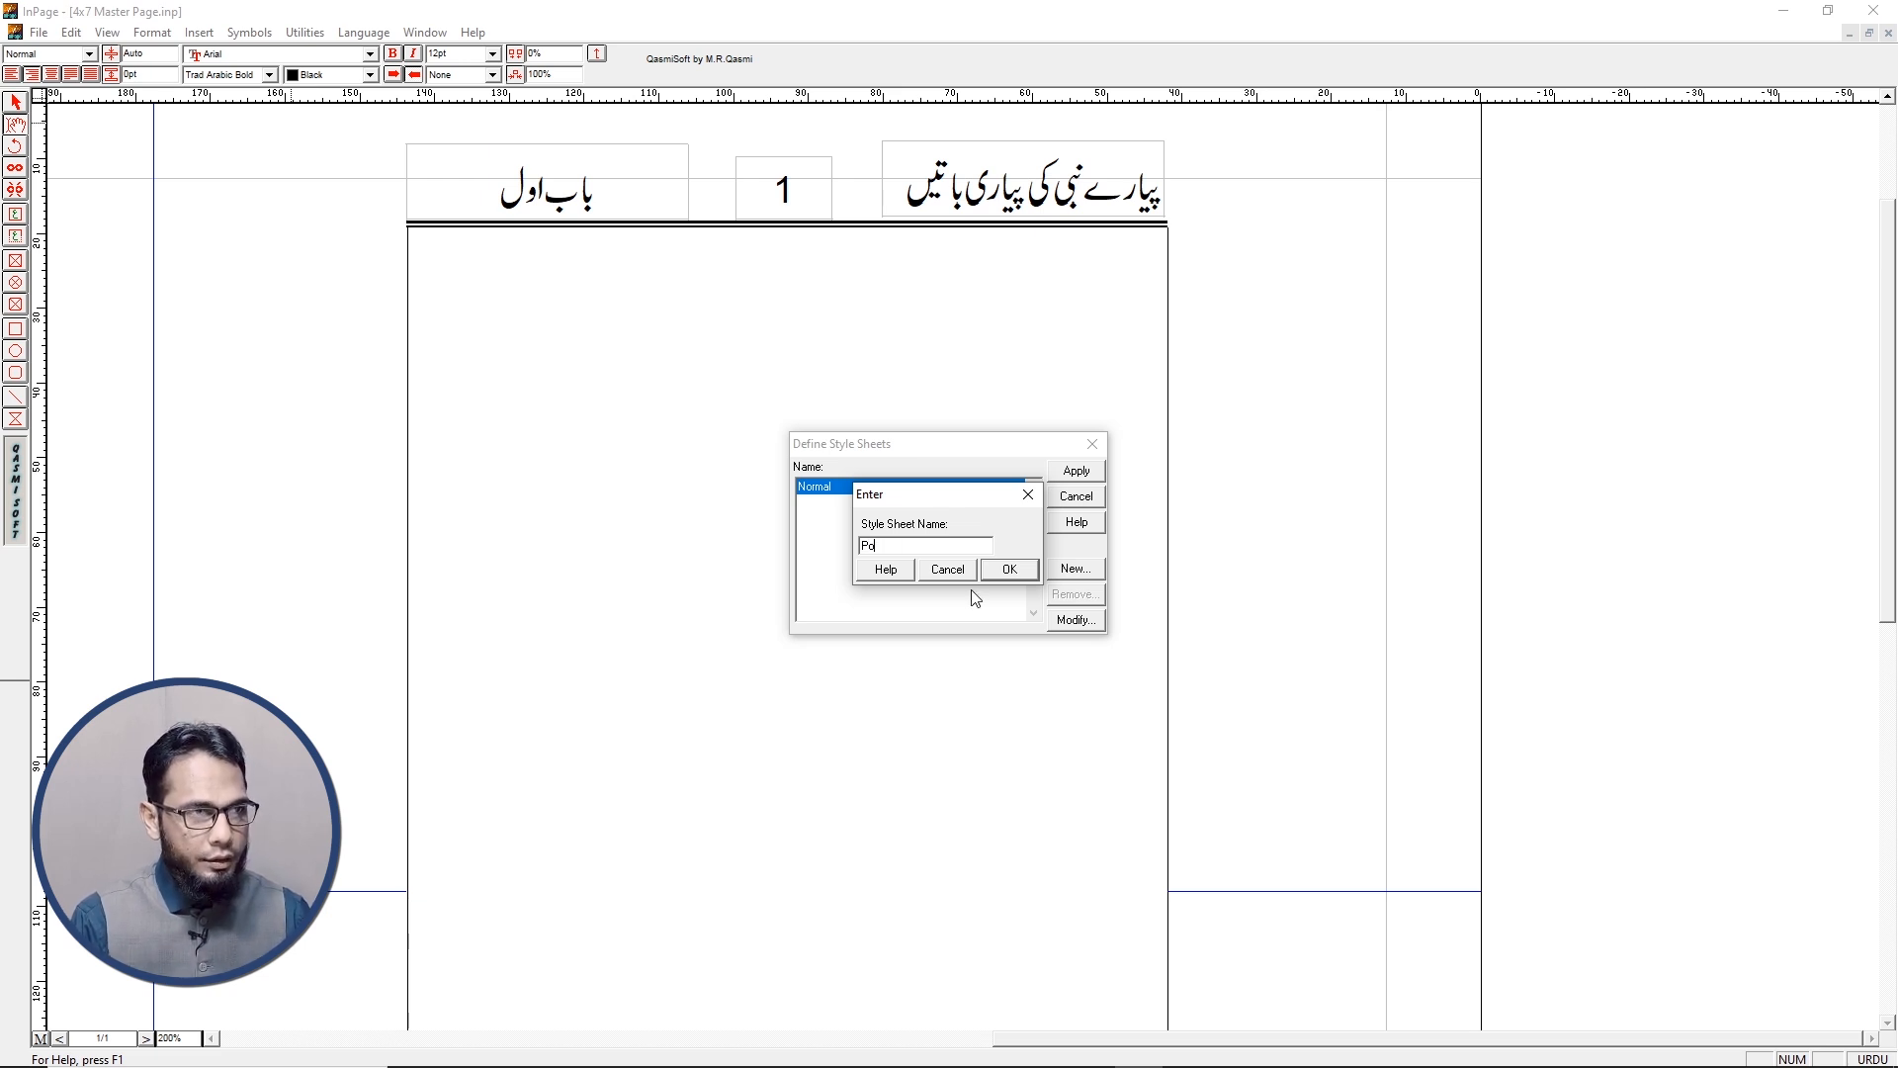
type("Right Poetry")
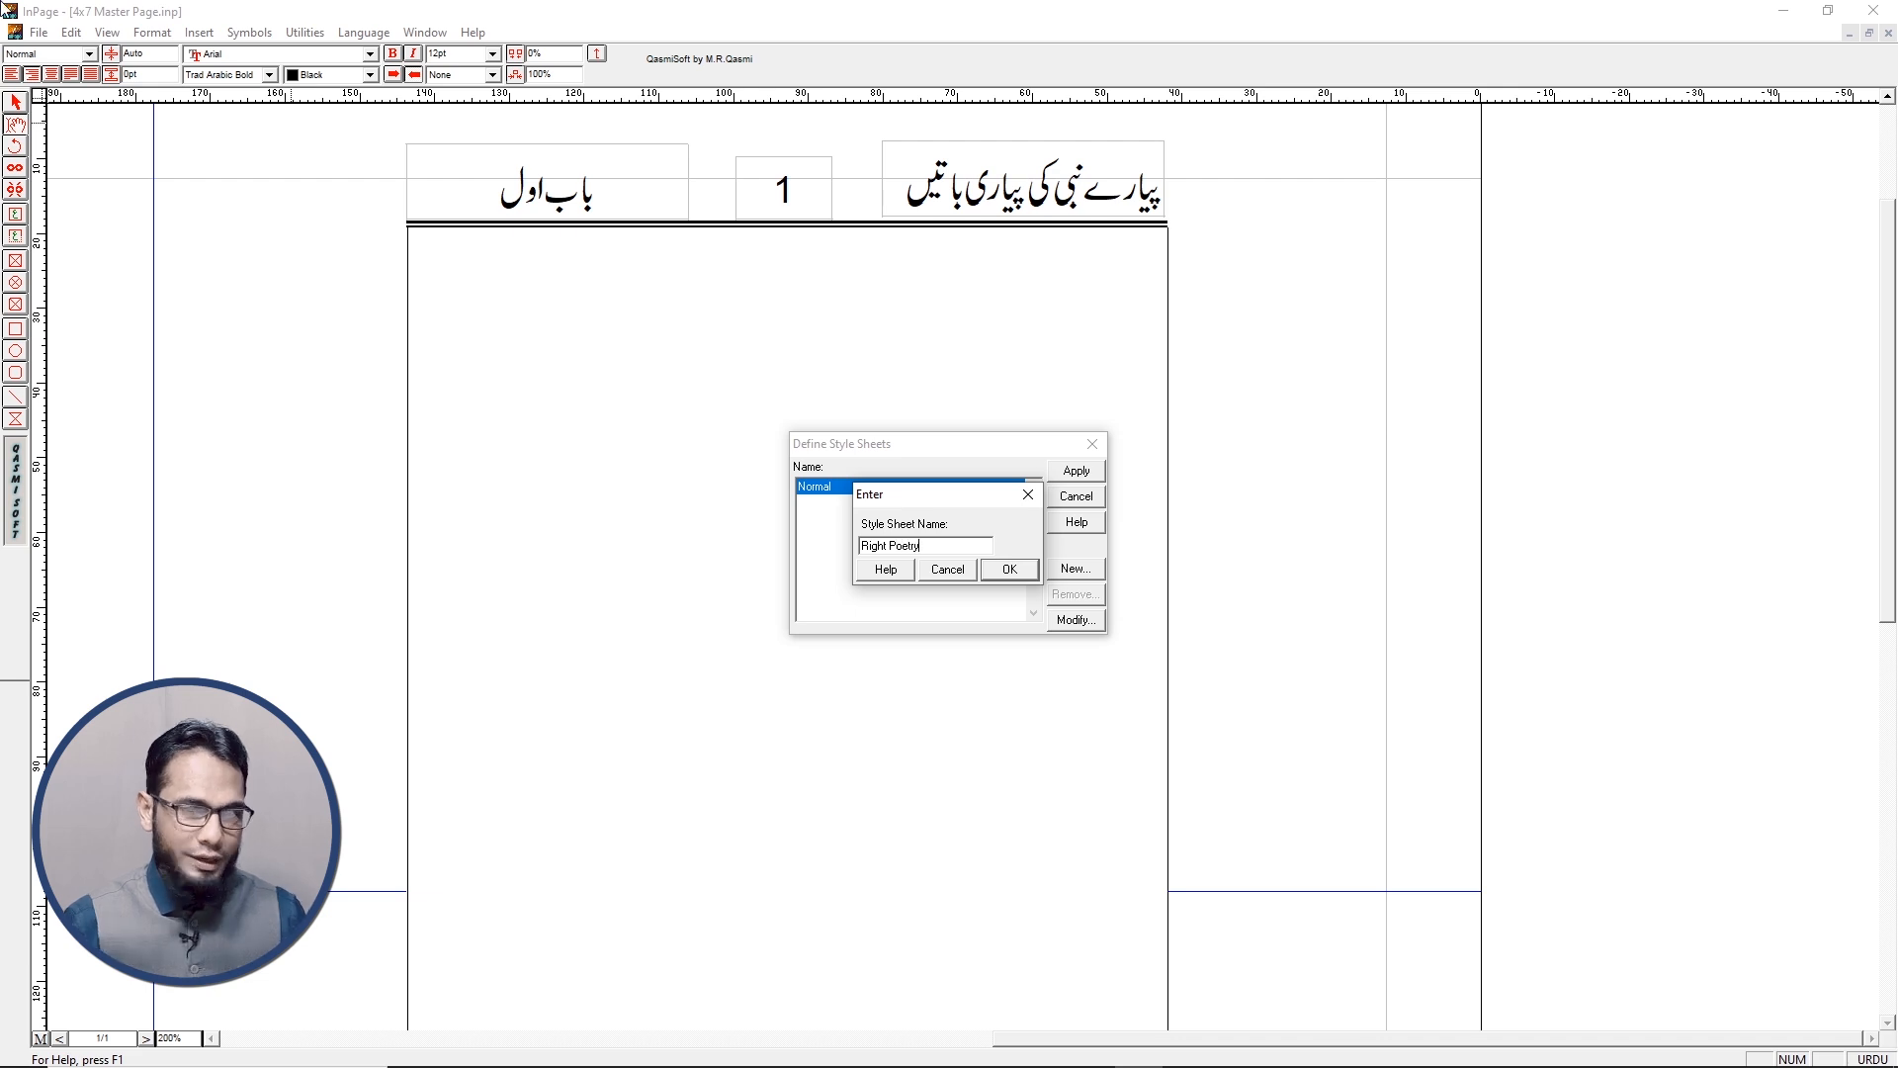
left_click(1013, 573)
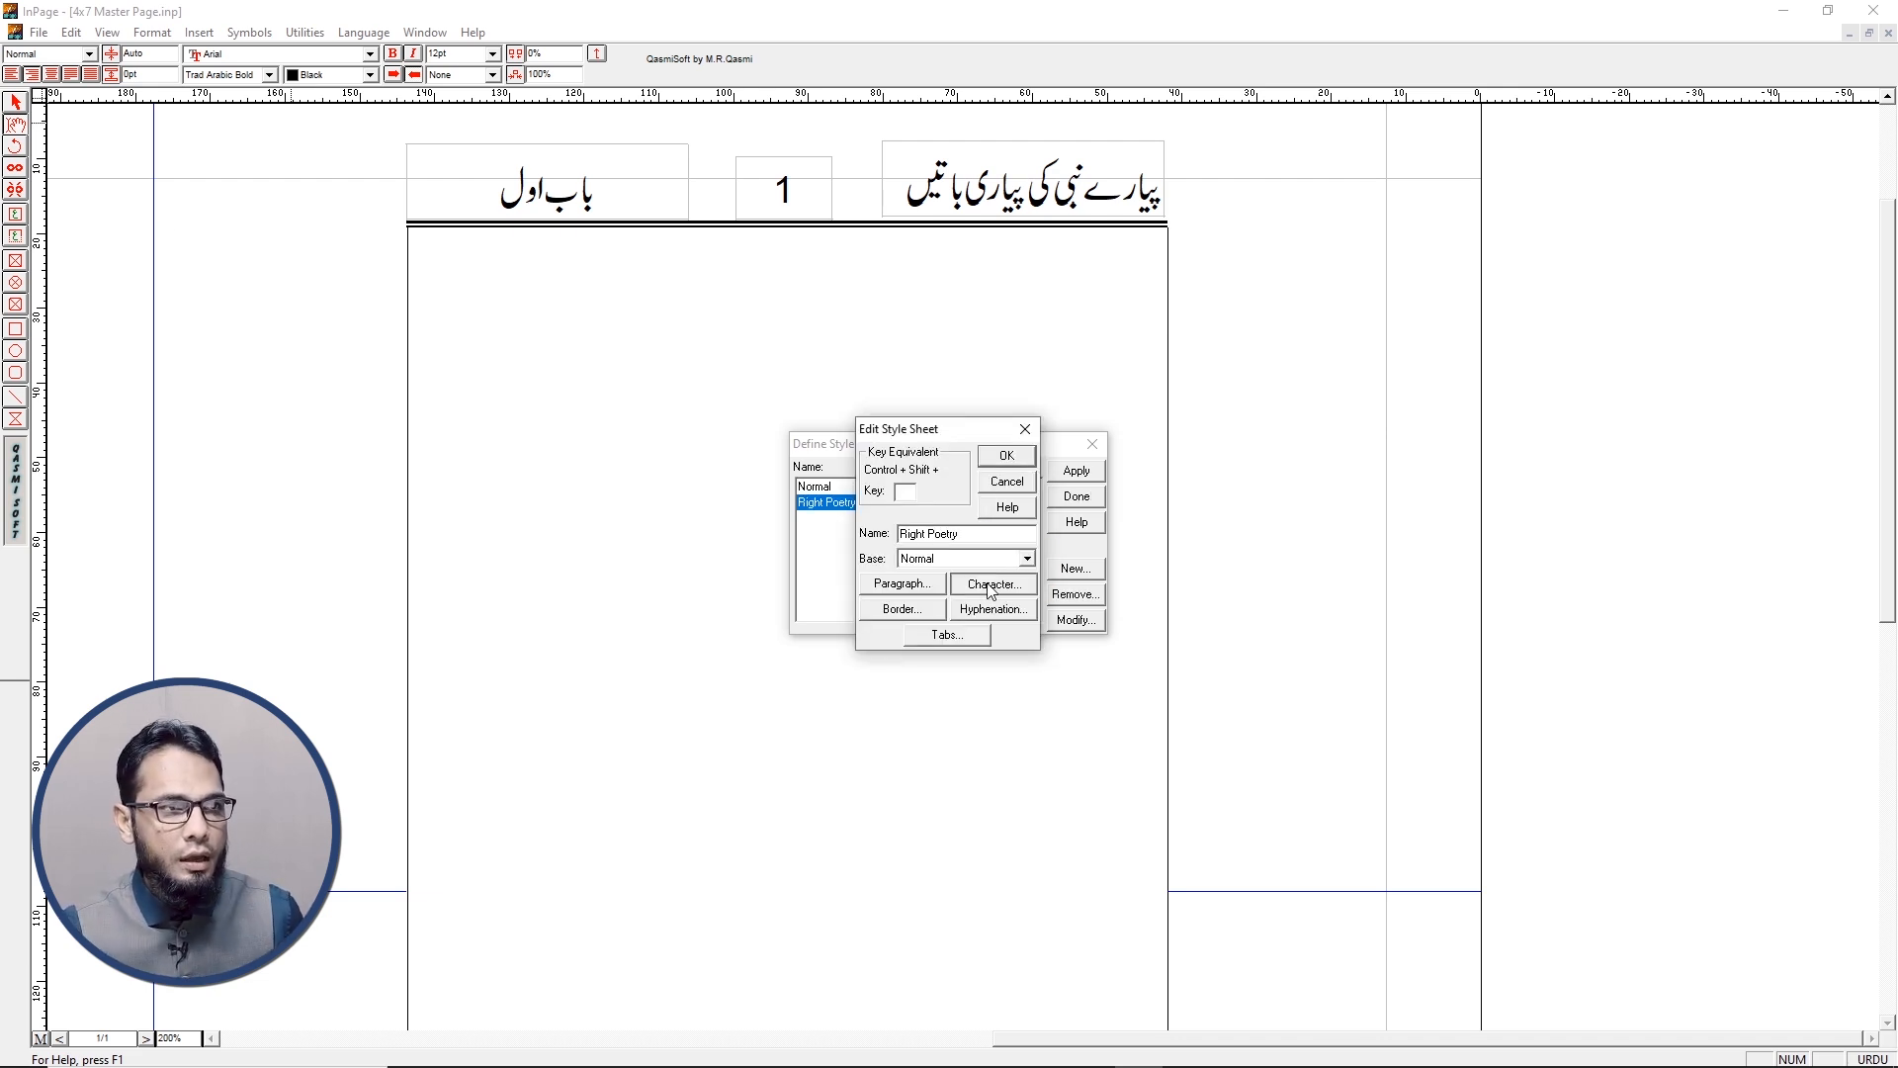
Set the Right Poetry style's character size to 17, keeping Noori Nastaliq as its Urdu font
left_click(997, 581)
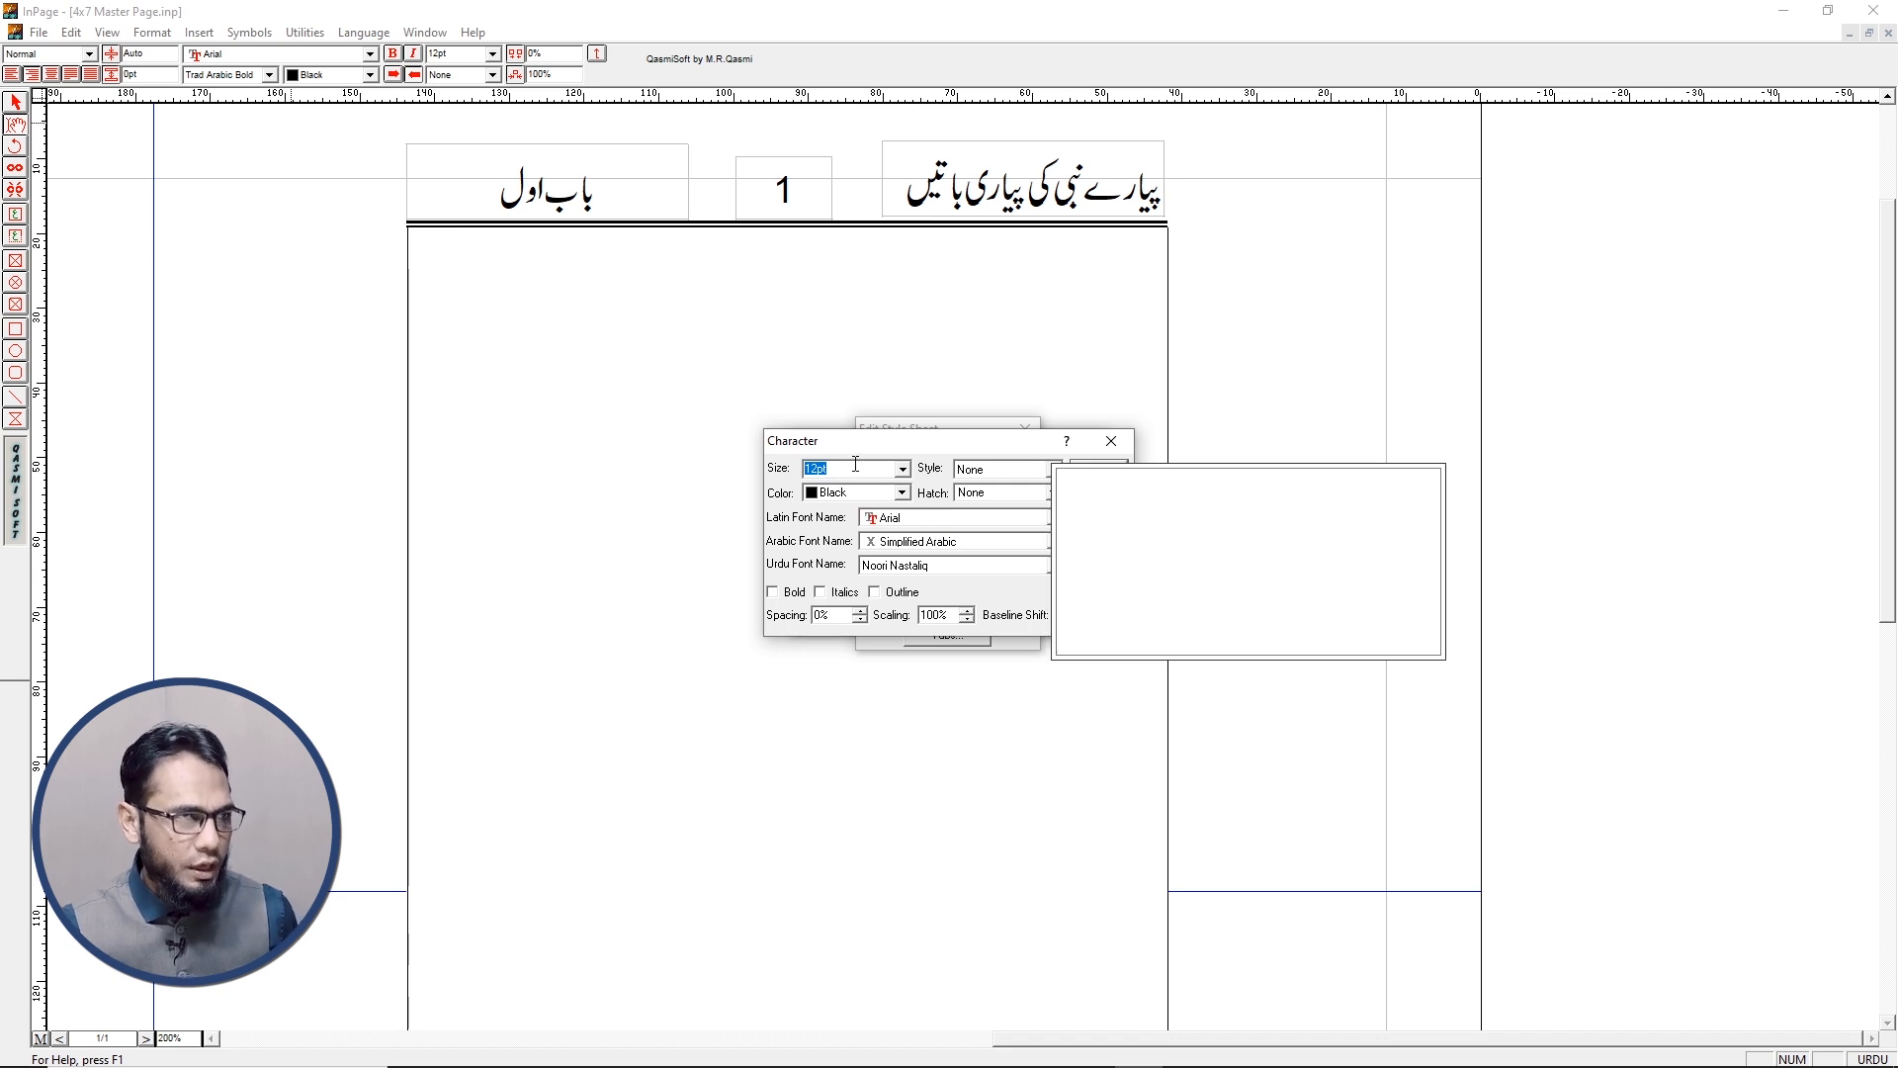
type("17")
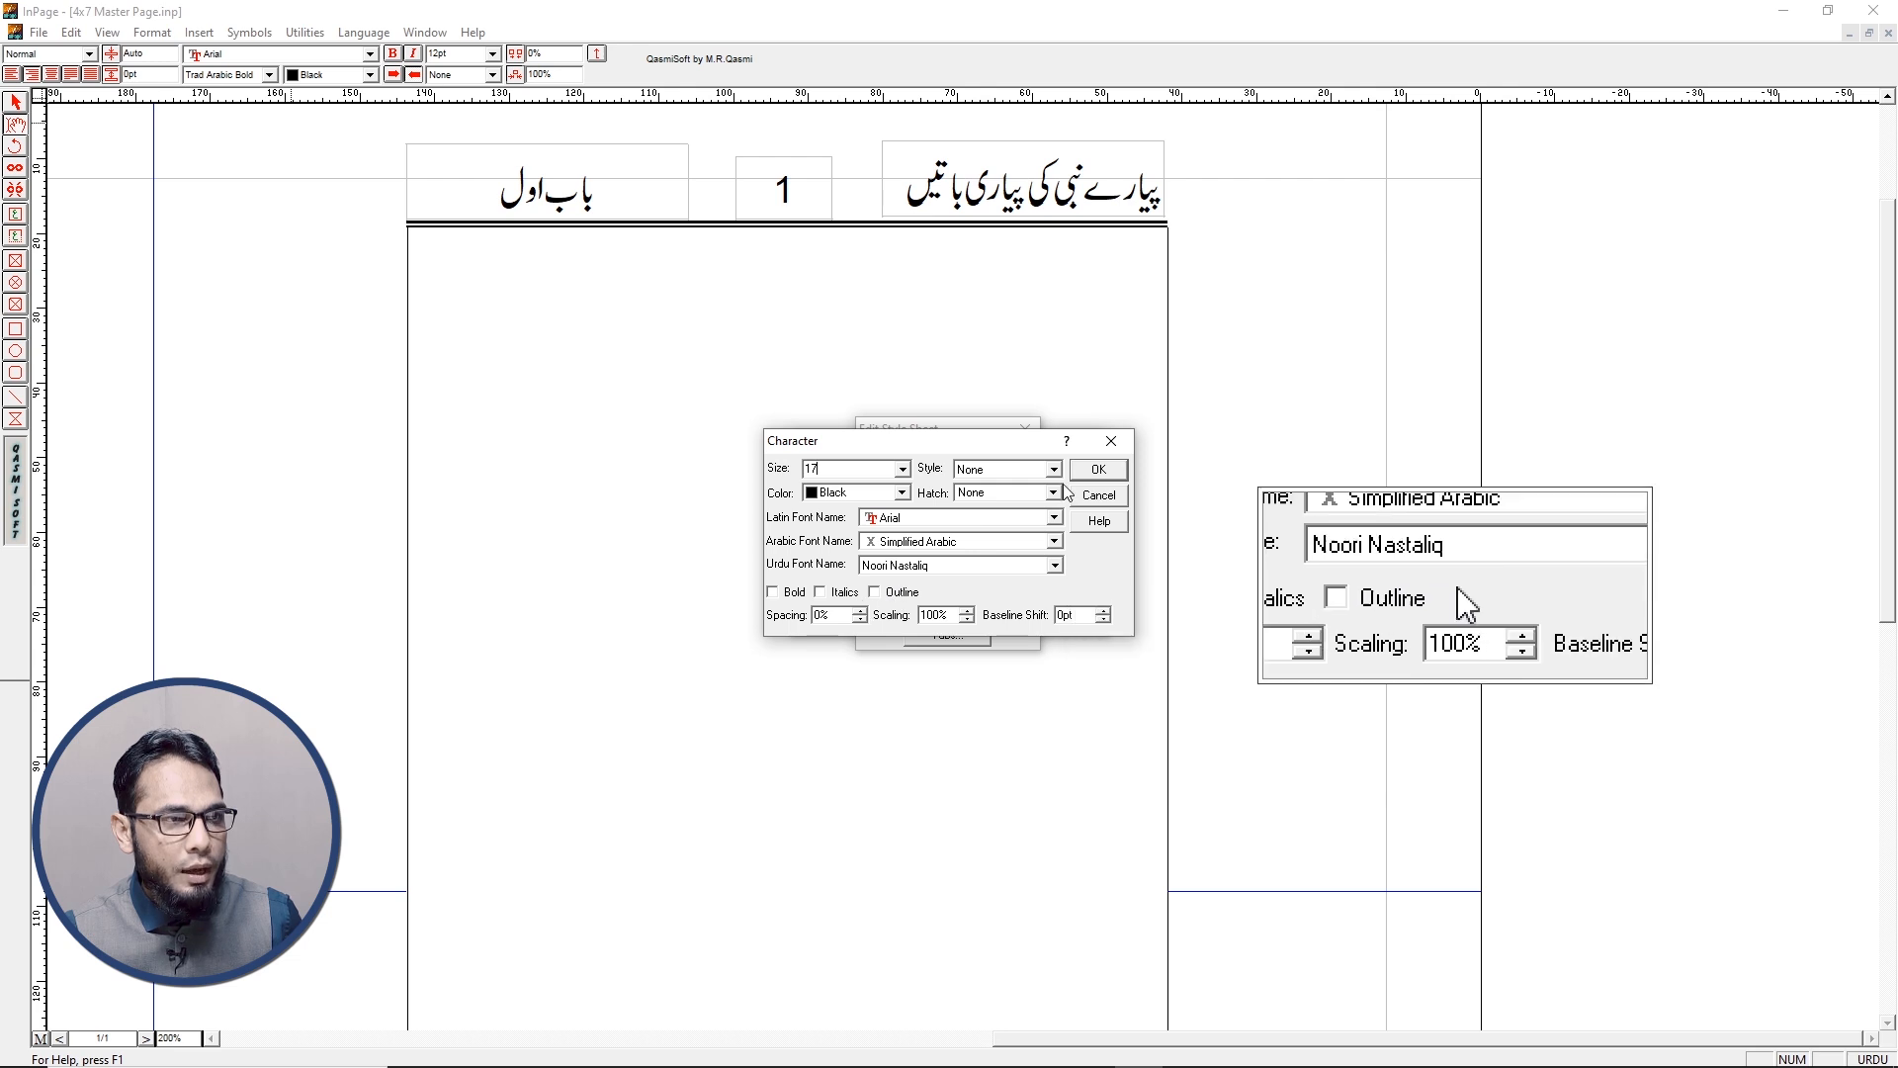
left_click(1098, 469)
Set the Right Poetry style's paragraph alignment to Forced Justified with an end indent of 1.5"
left_click(916, 585)
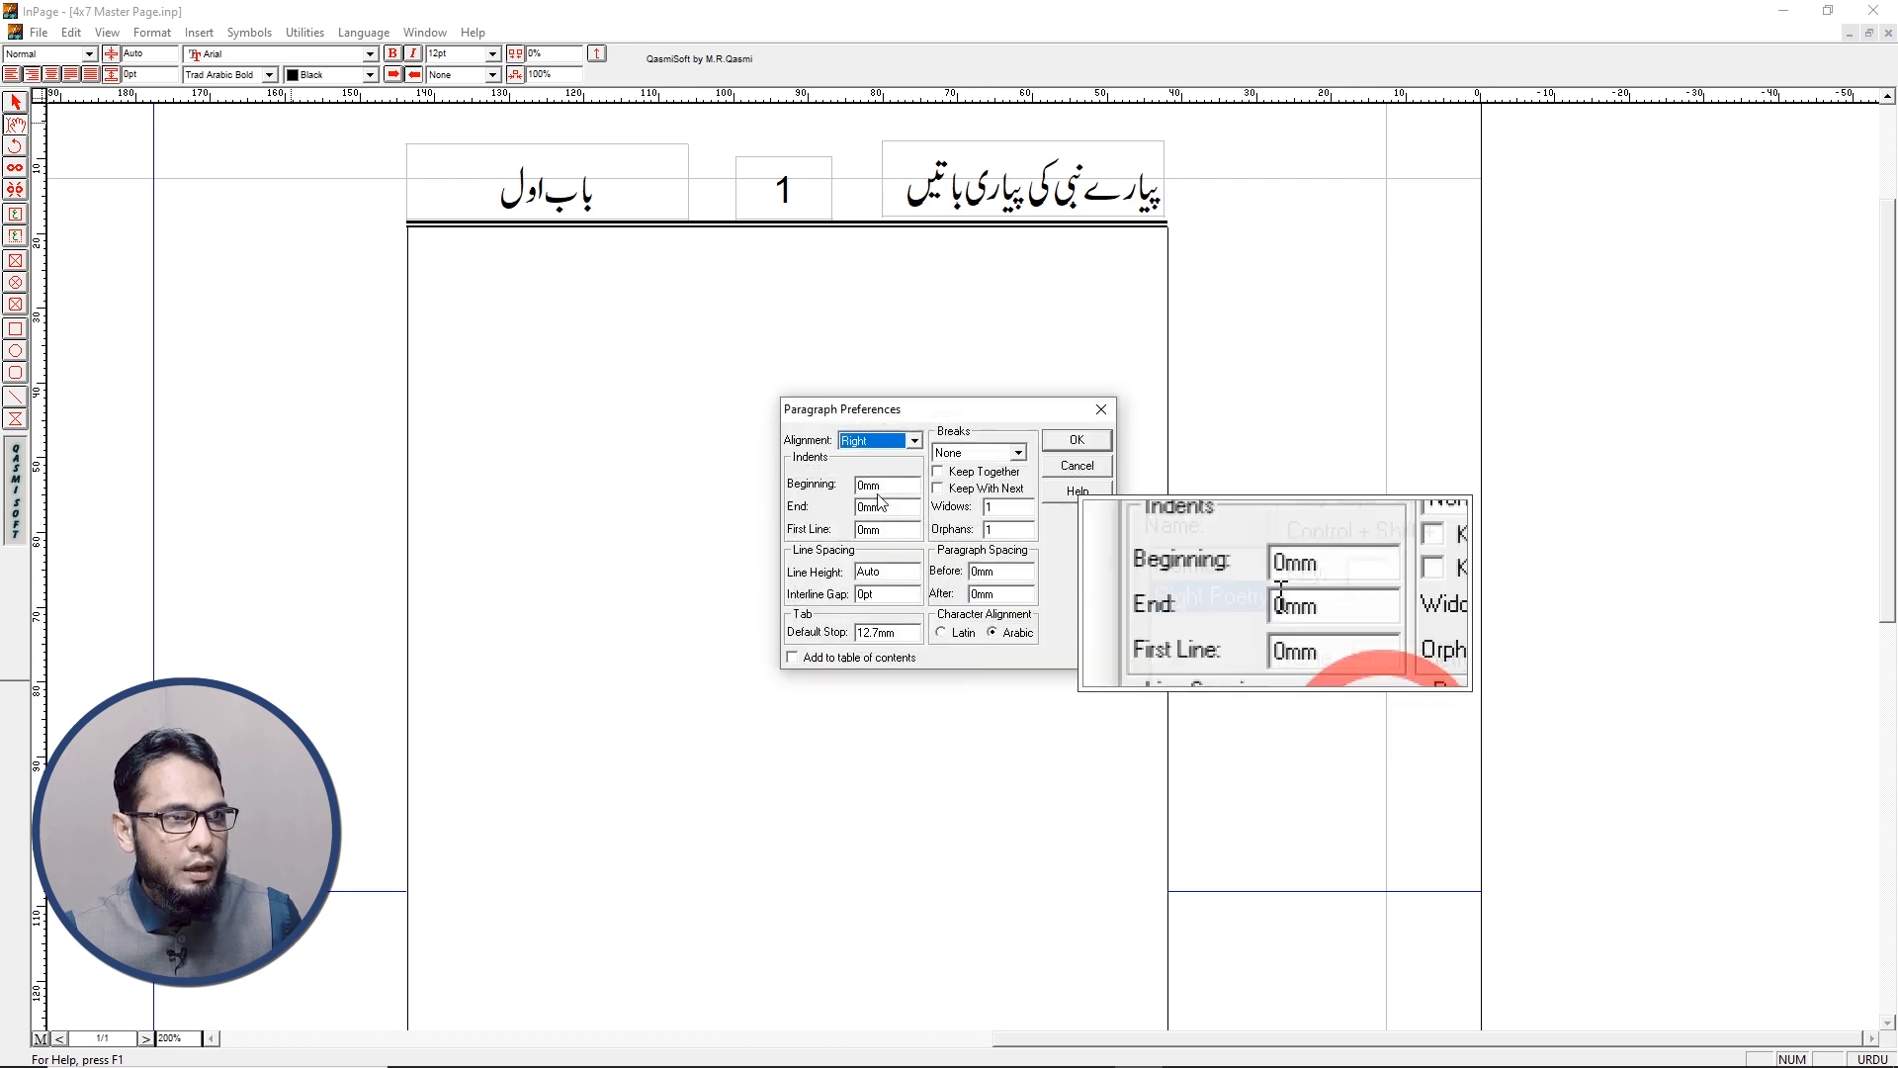
left_click(863, 445)
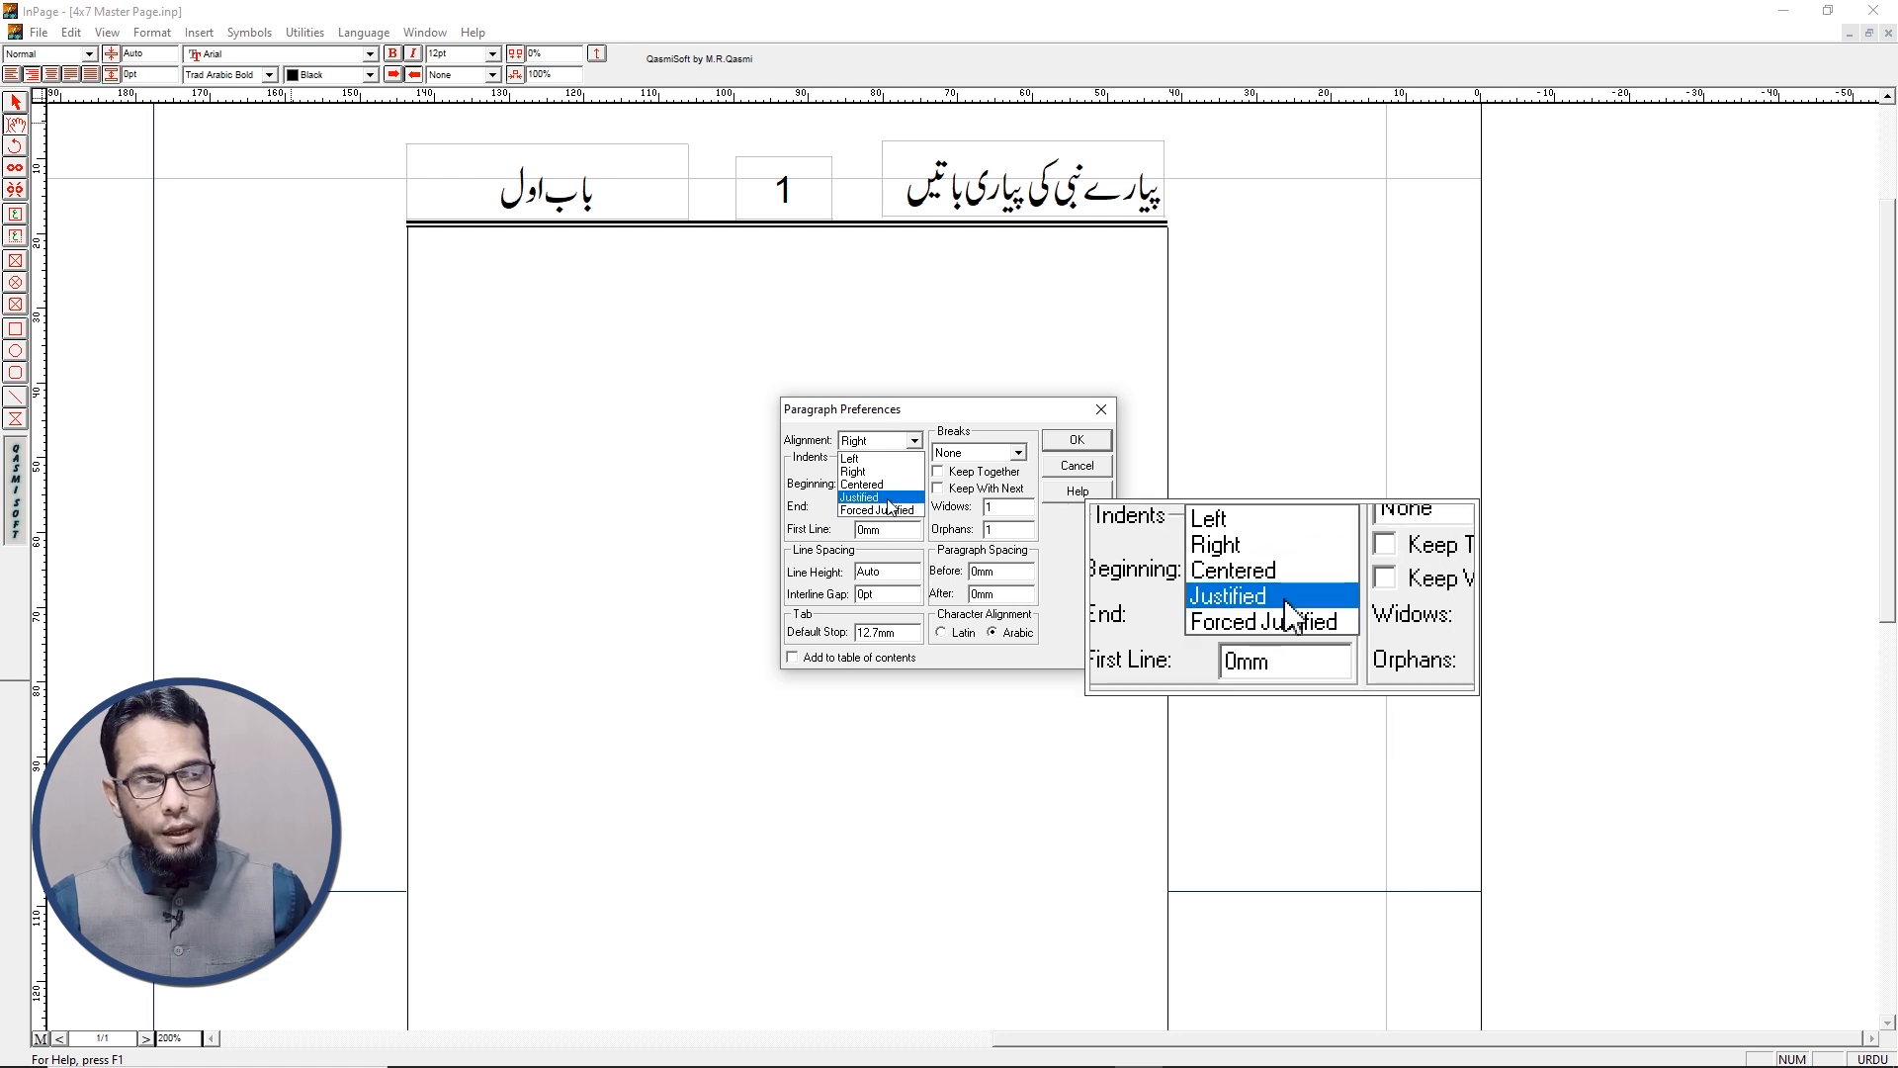
left_click(888, 512)
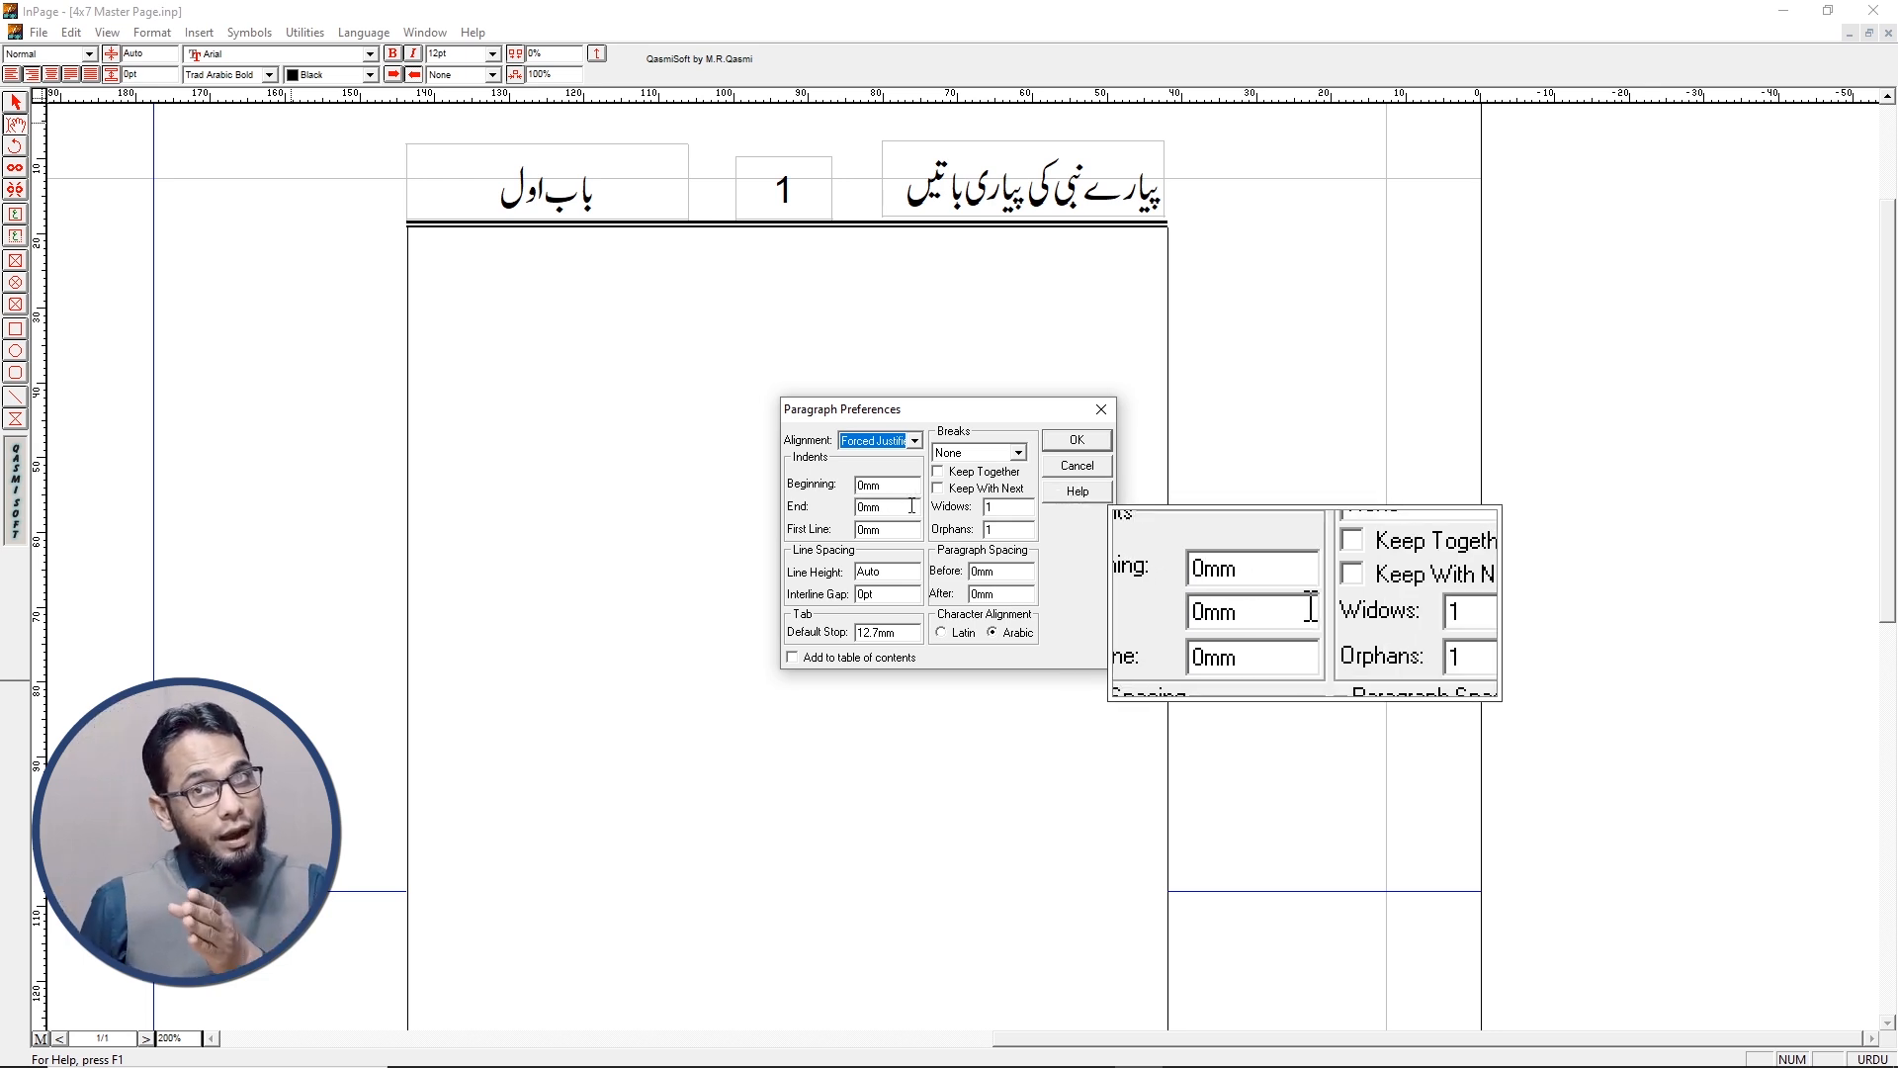
double_click(862, 507)
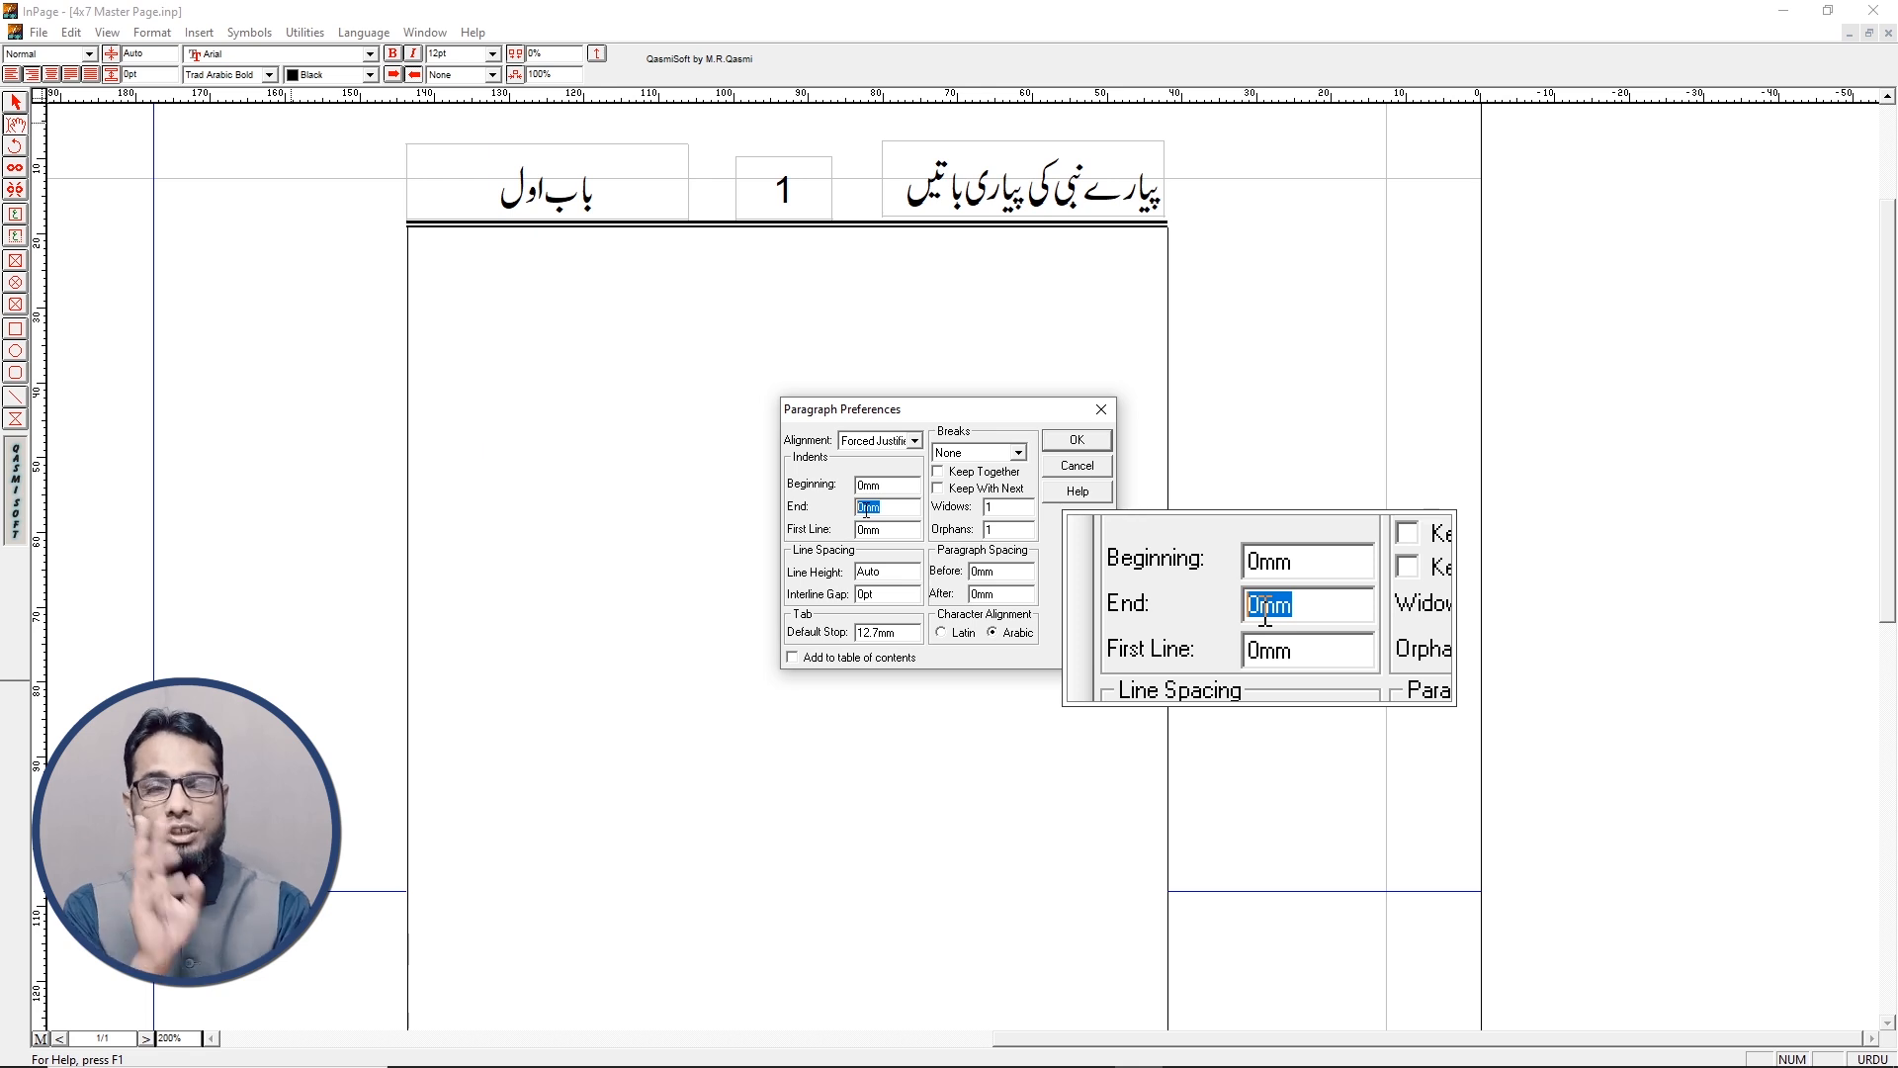
type("1")
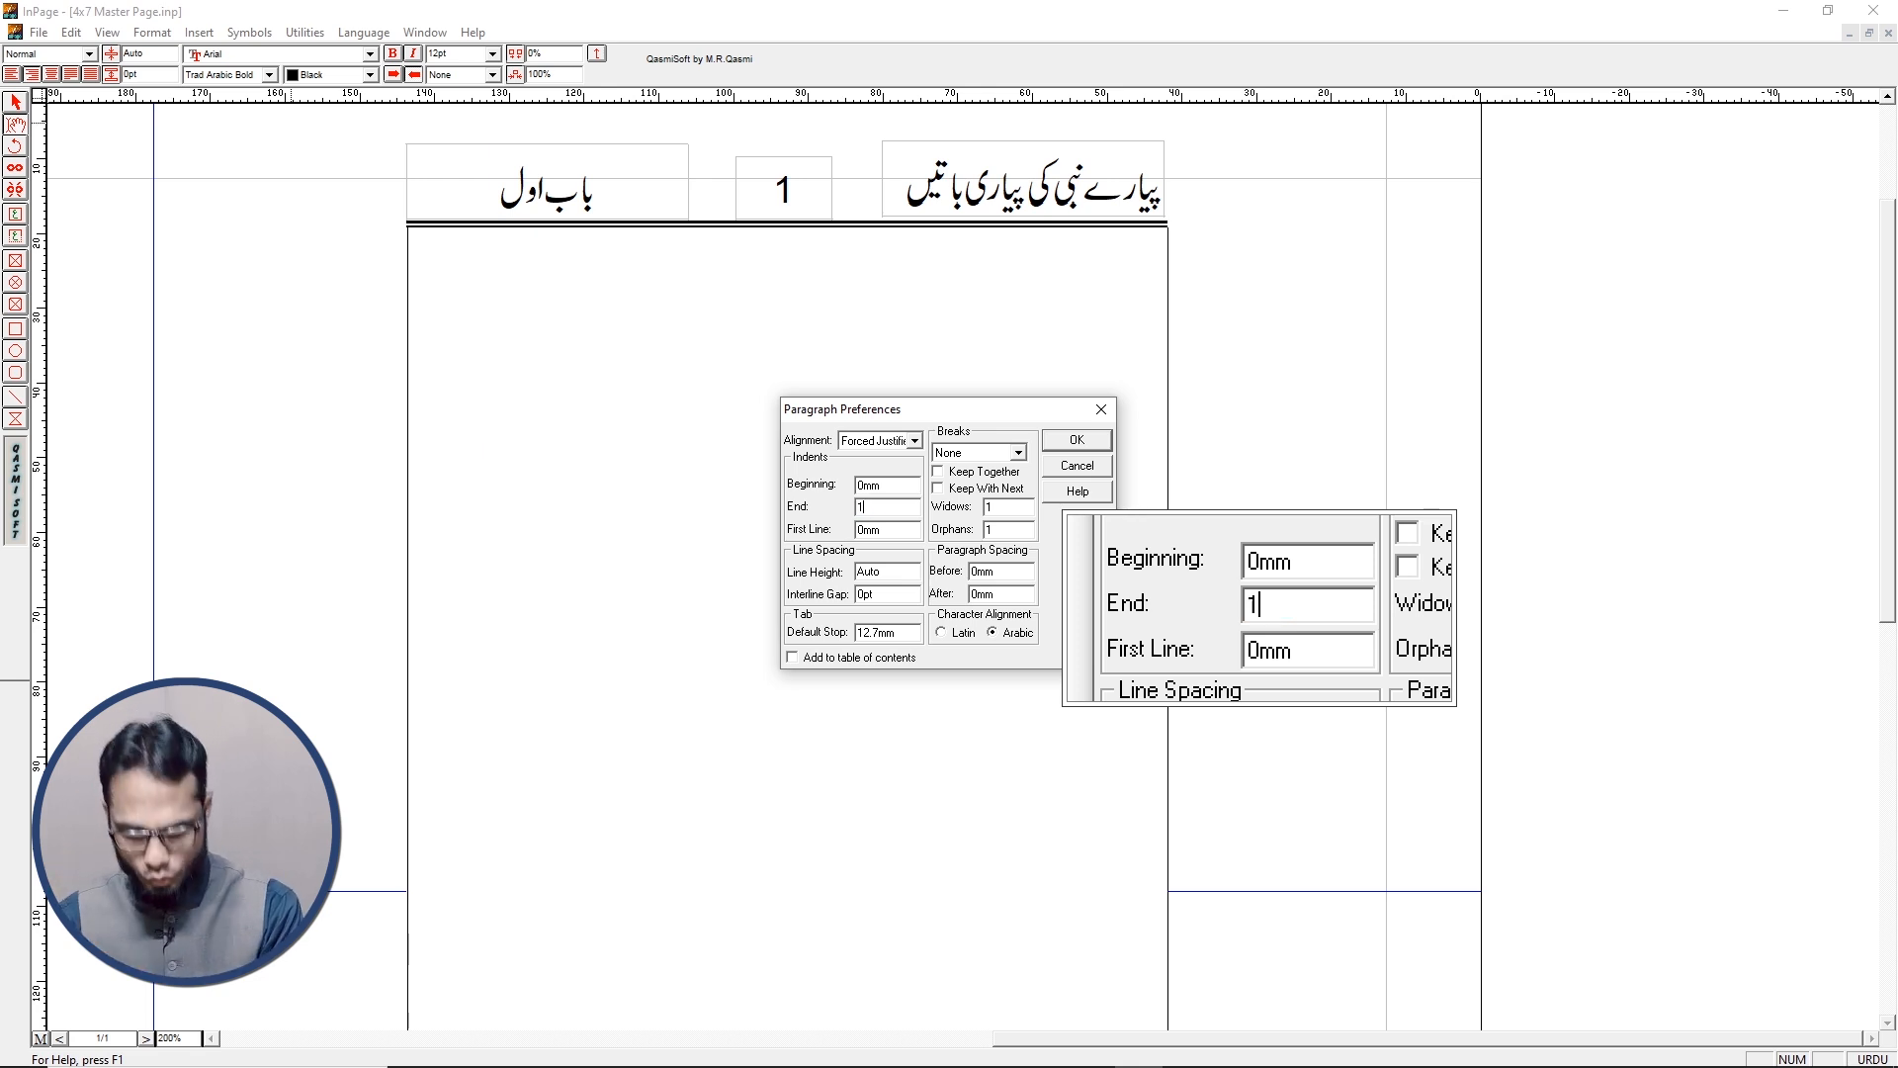
type(".5\"")
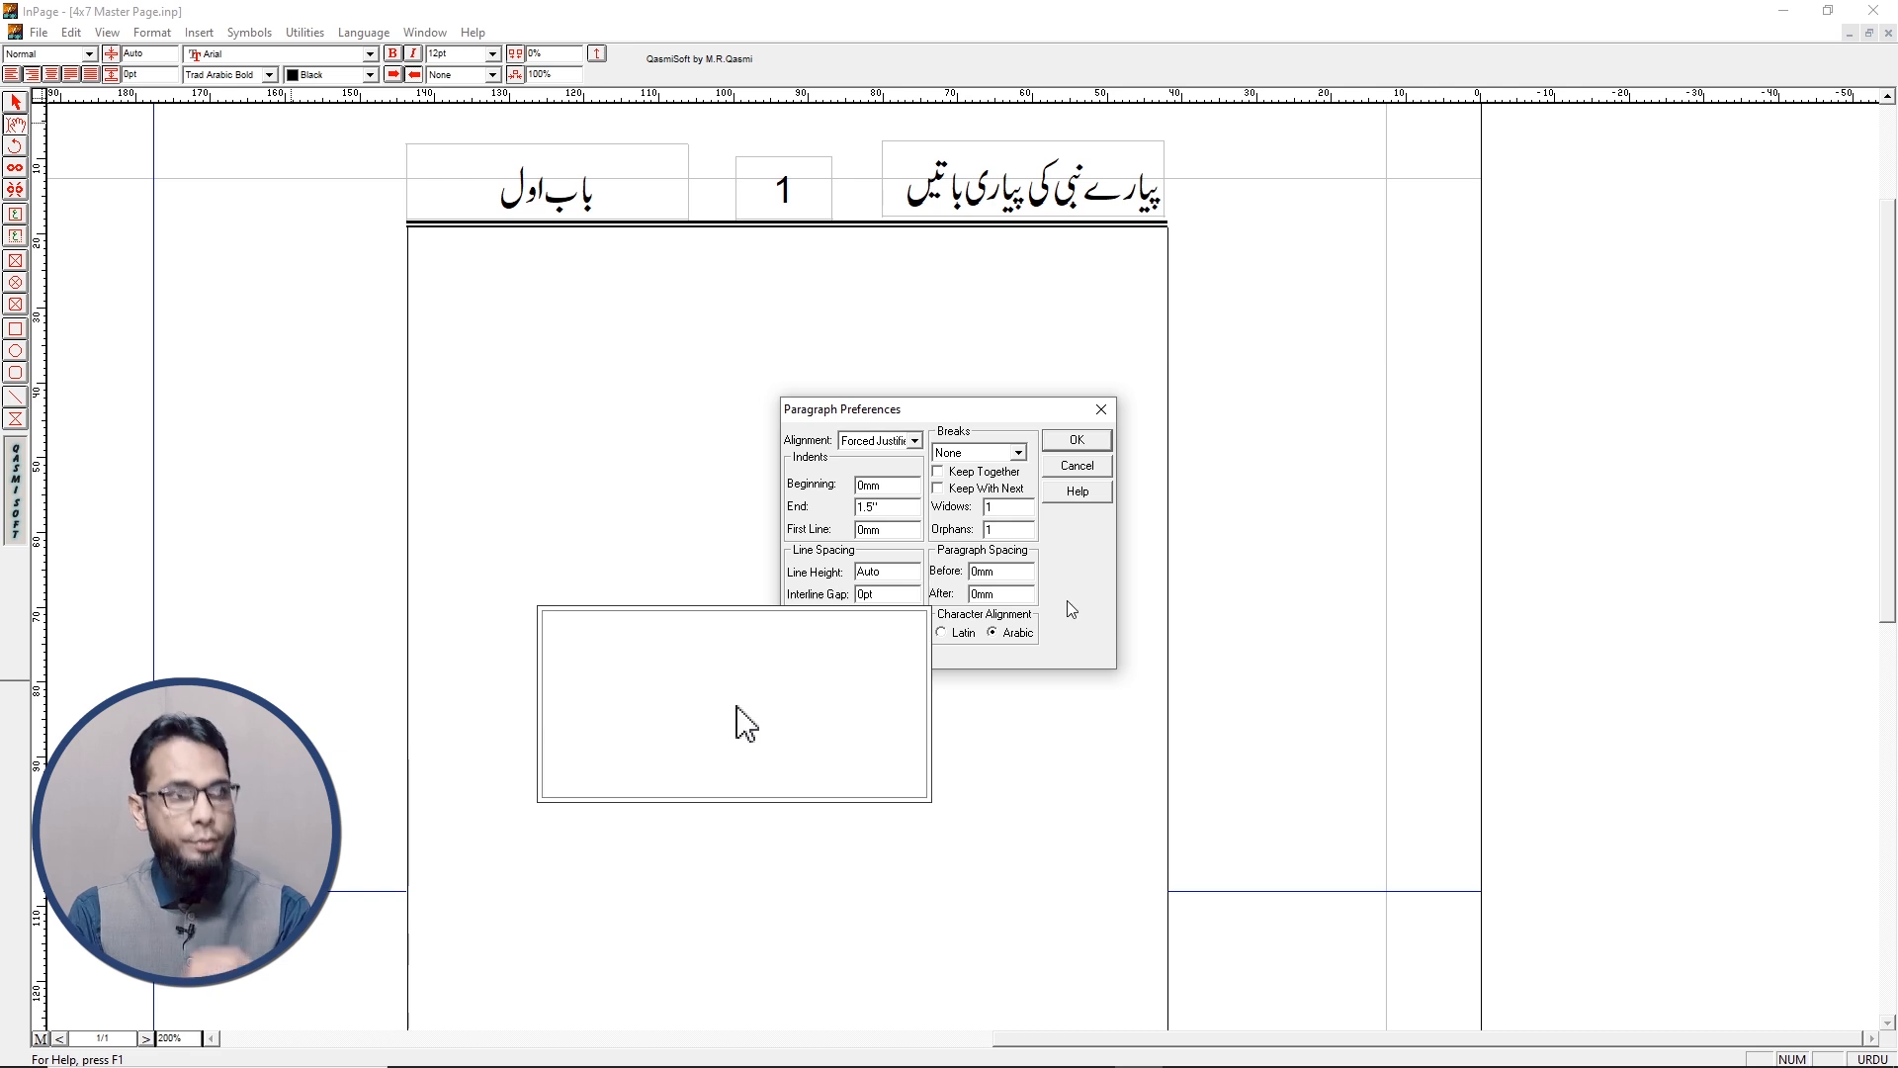
key("super+Escape")
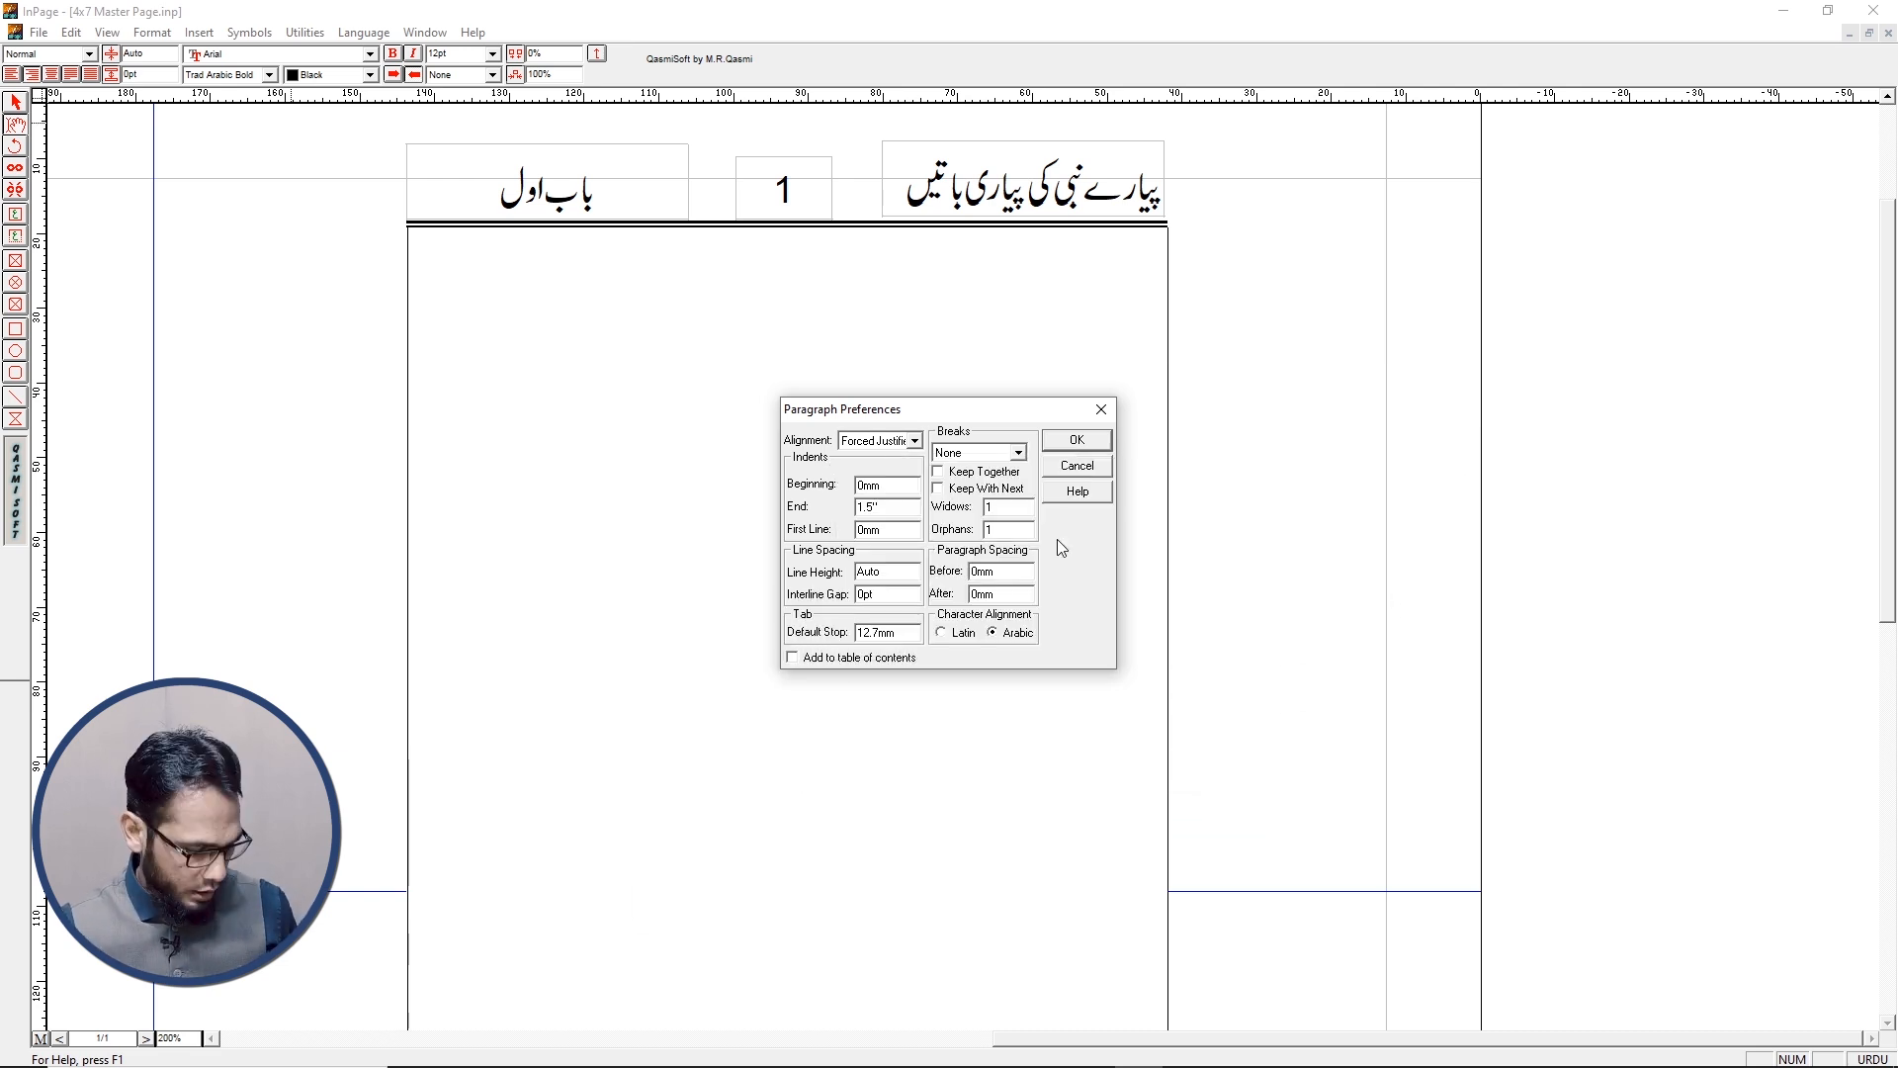
Set the Right Poetry style's line height to 23 and accept the paragraph preferences
double_click(888, 571)
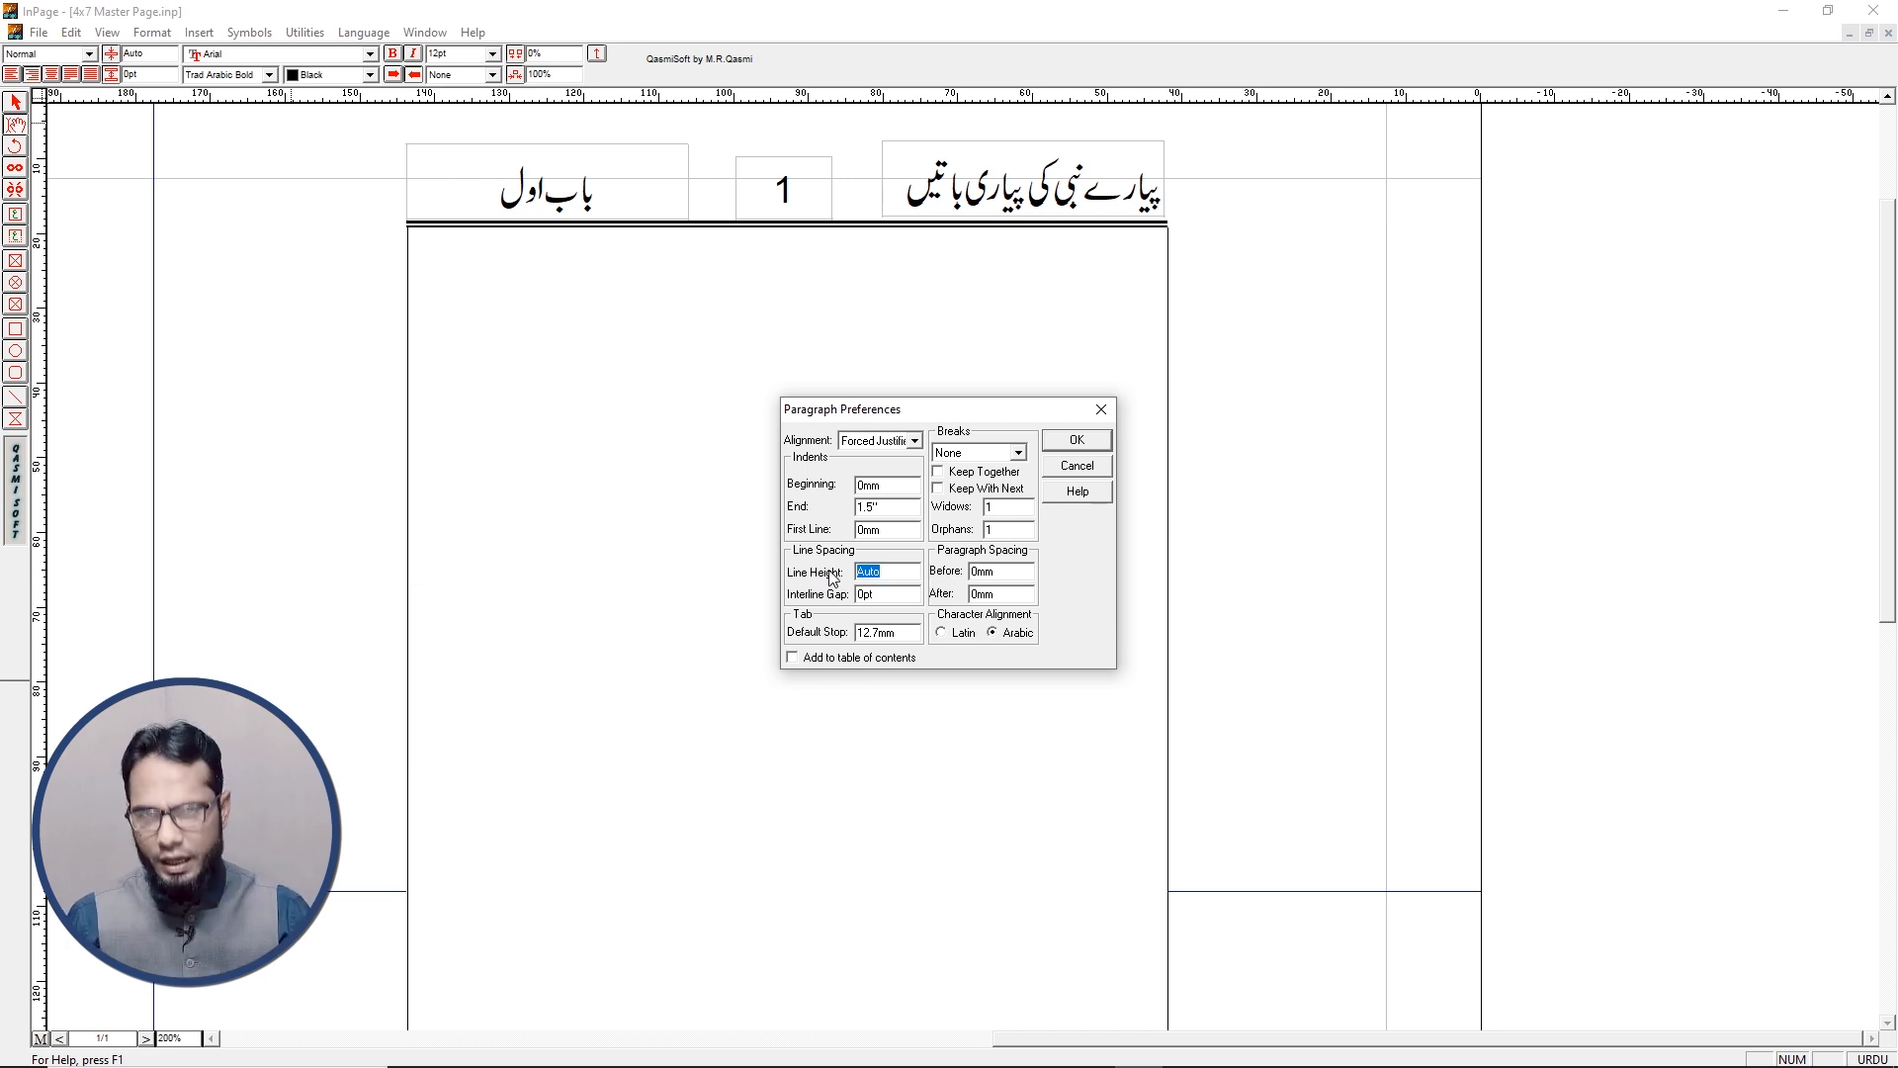
type("23")
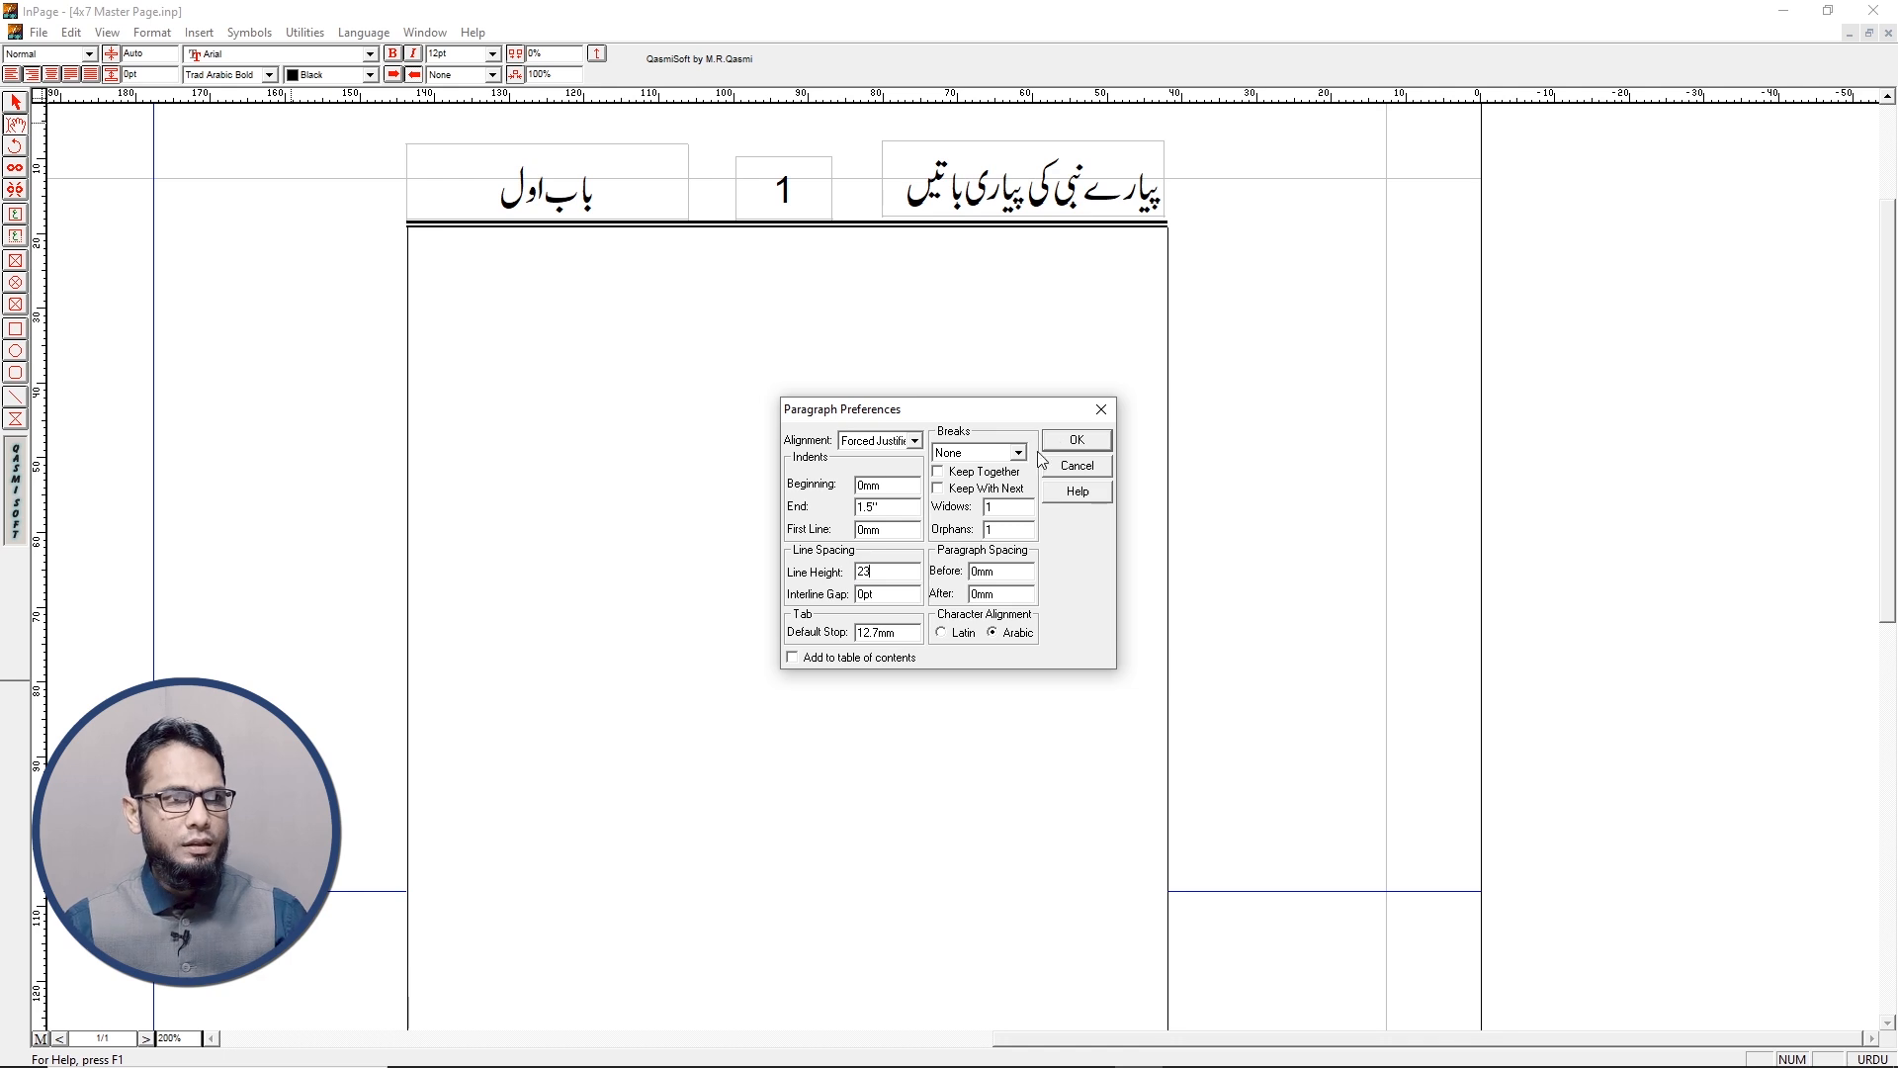
left_click(1077, 441)
Assign R as the Right Poetry style's key equivalent and save the style sheet definition
left_click(901, 490)
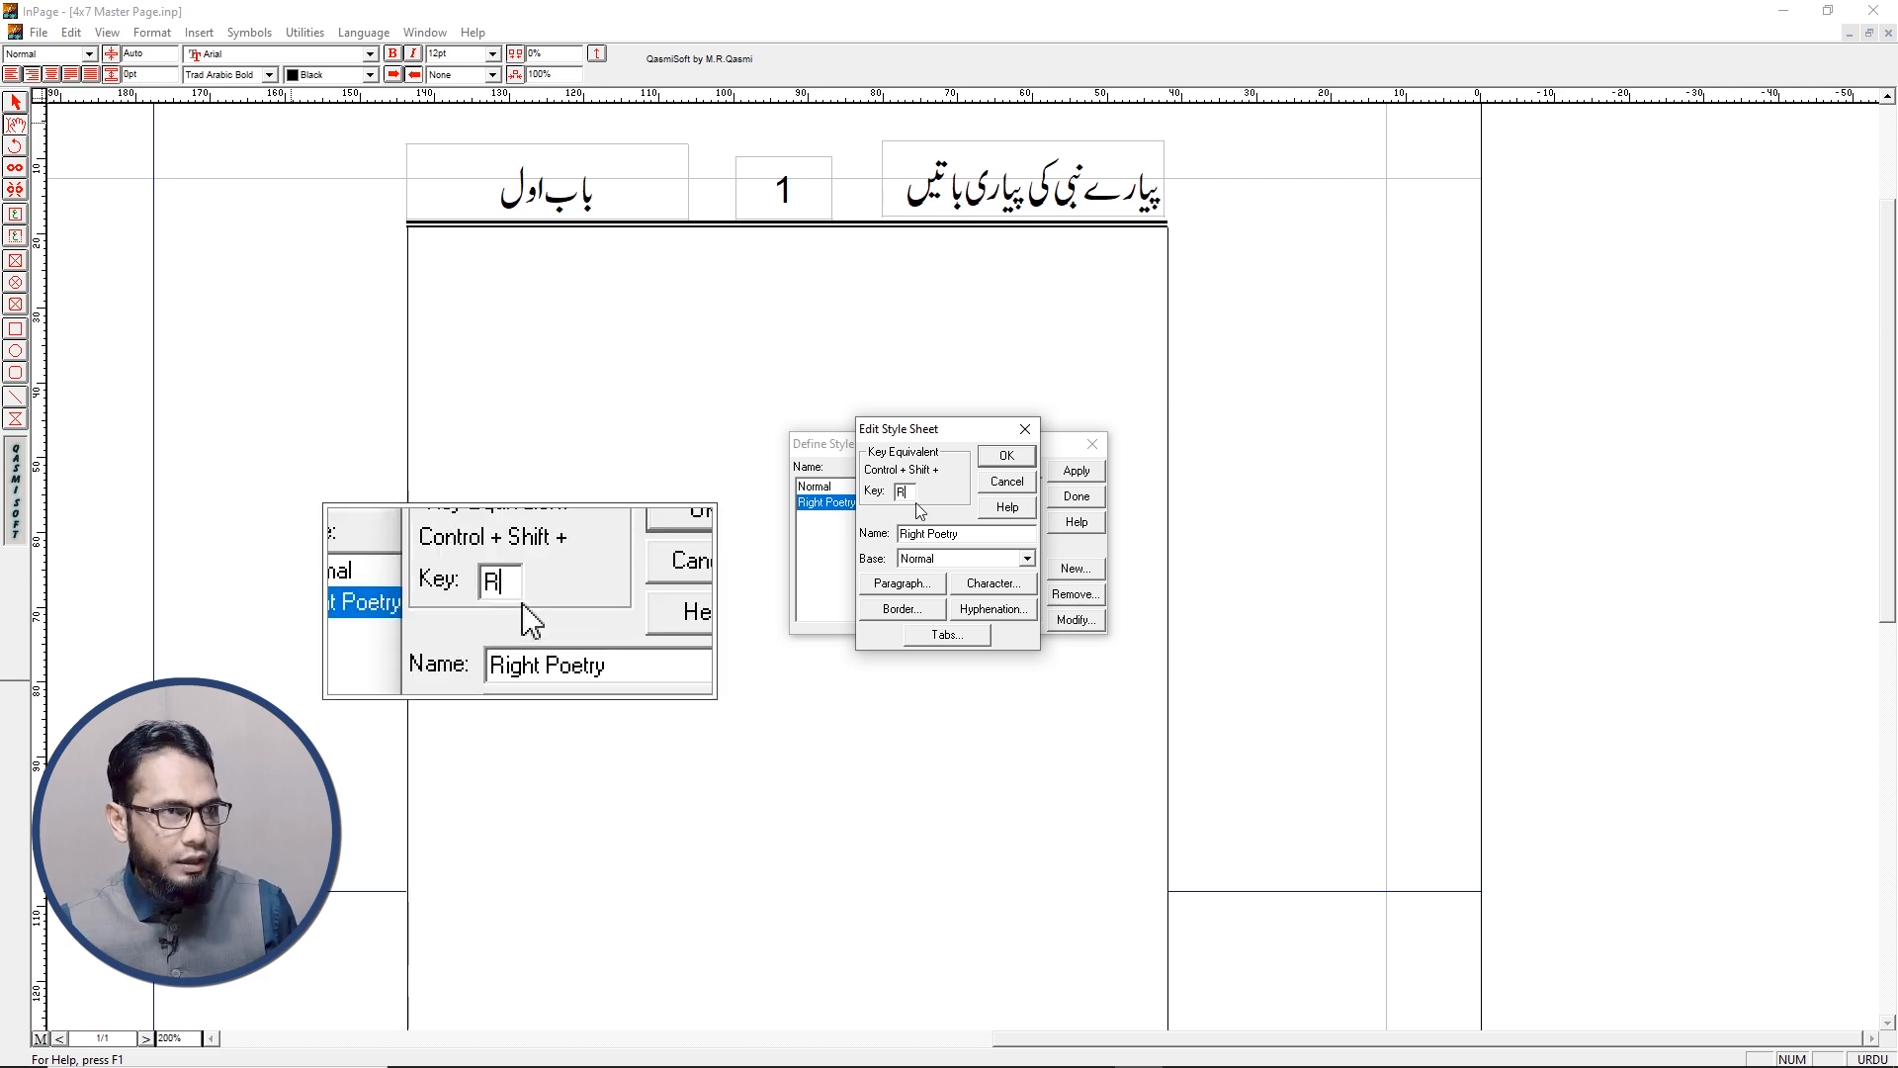
left_click(1006, 455)
left_click(1078, 497)
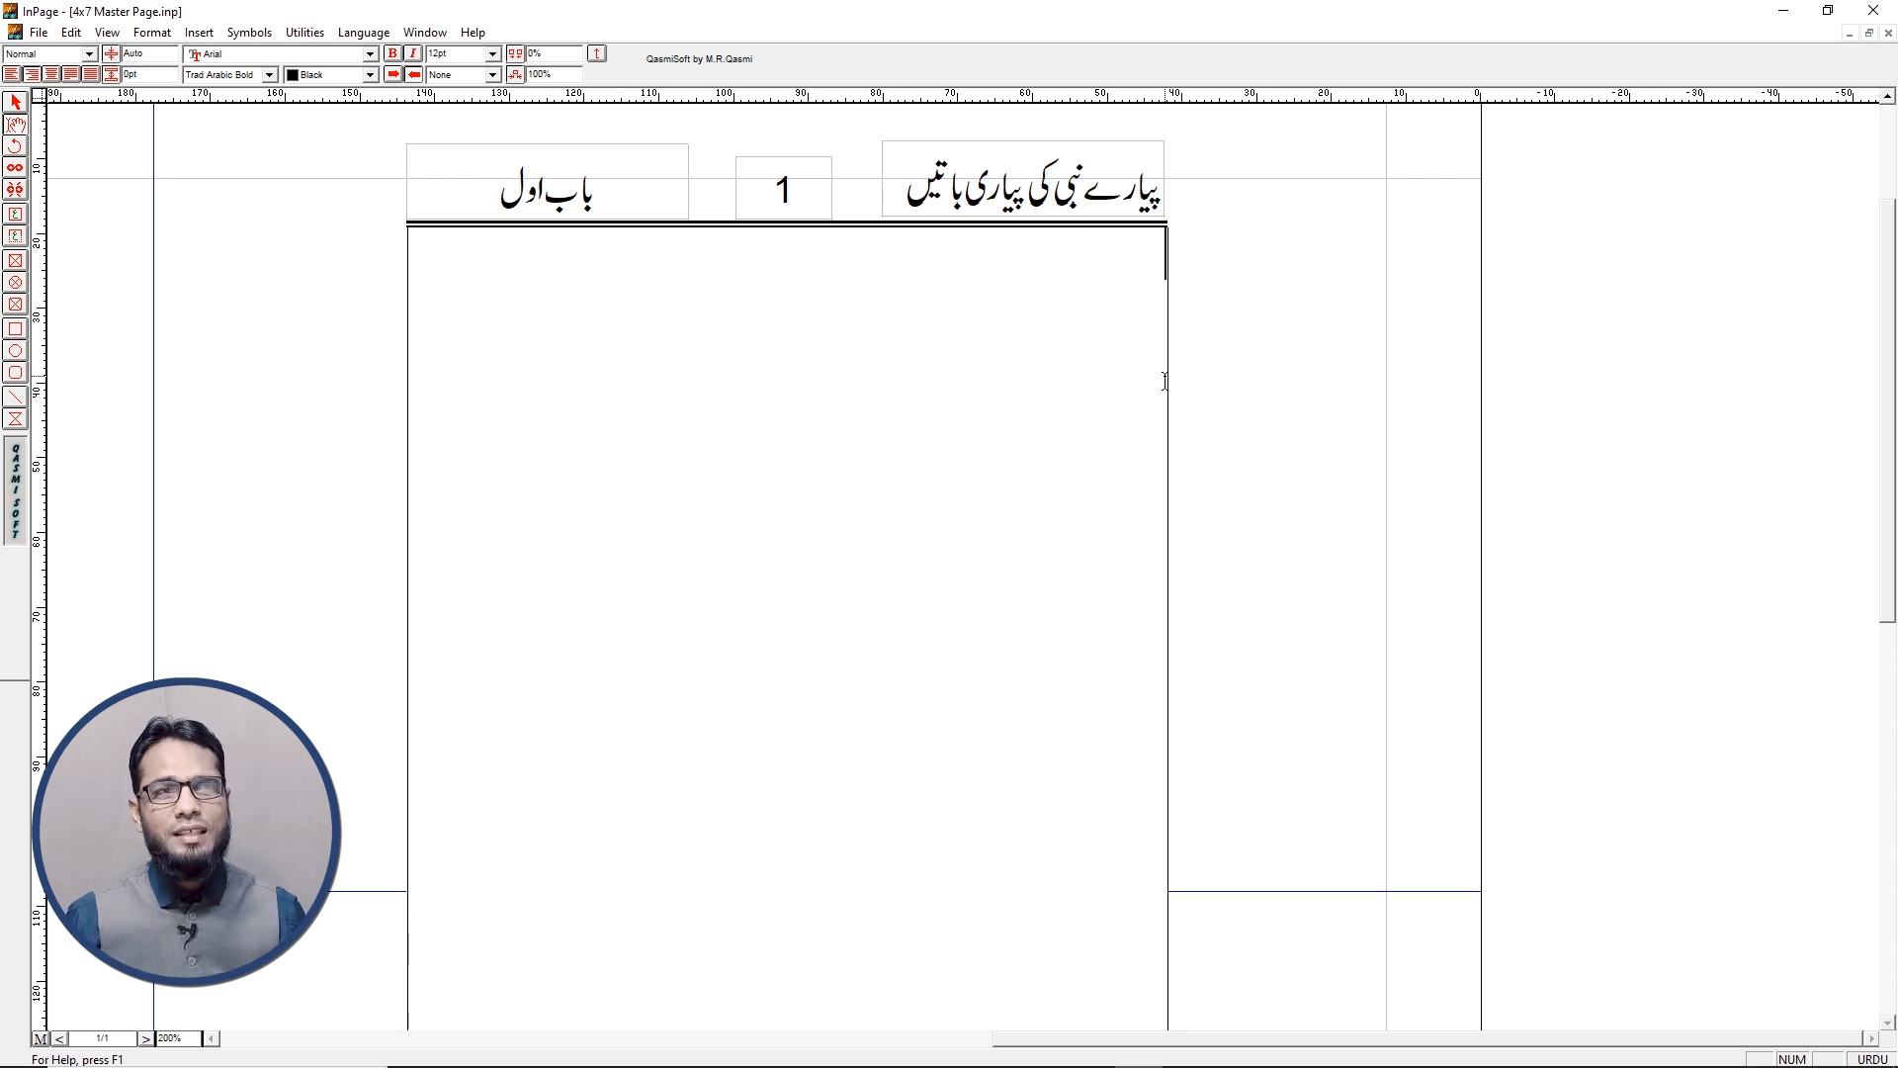
Apply the Right Poetry style to the empty text column and enter the verse "اس زلف پہ پھبتی شب دیجور کی سوجھی"
left_click(1165, 381)
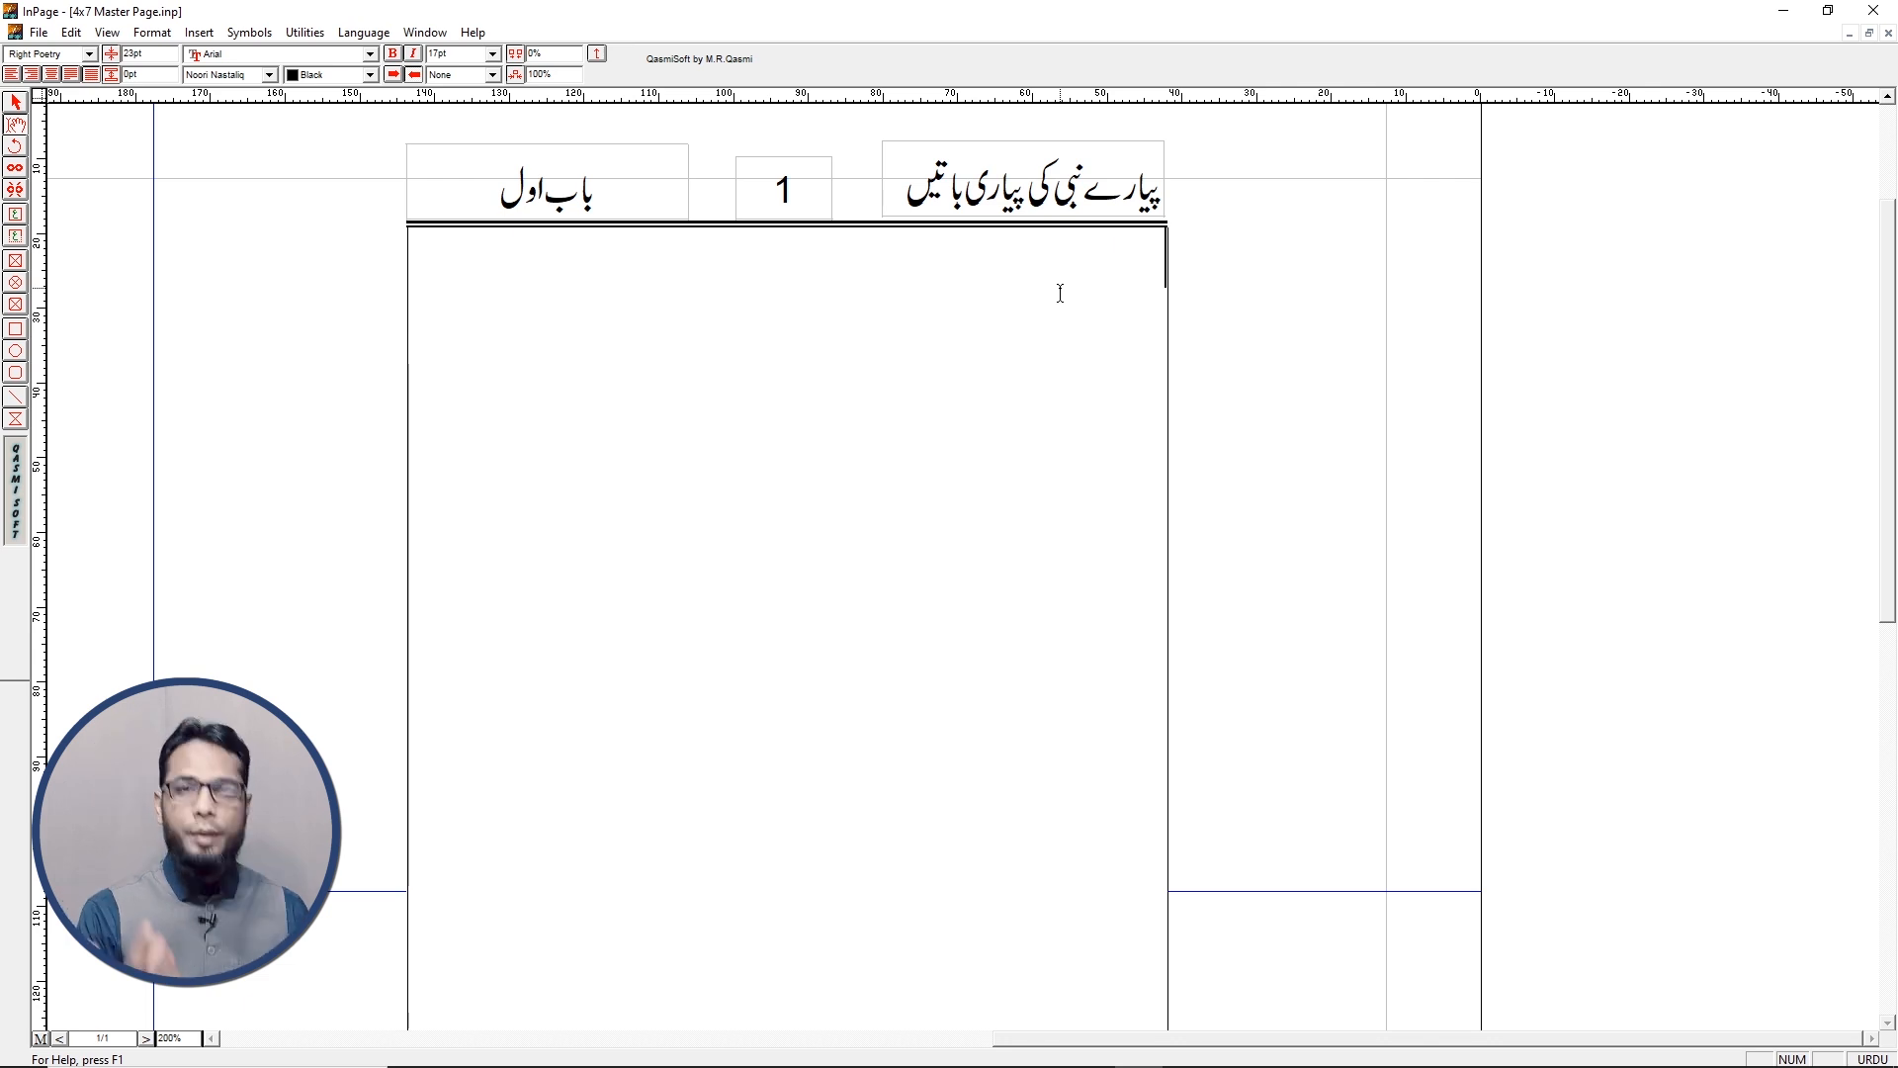
type("اس زلف پ")
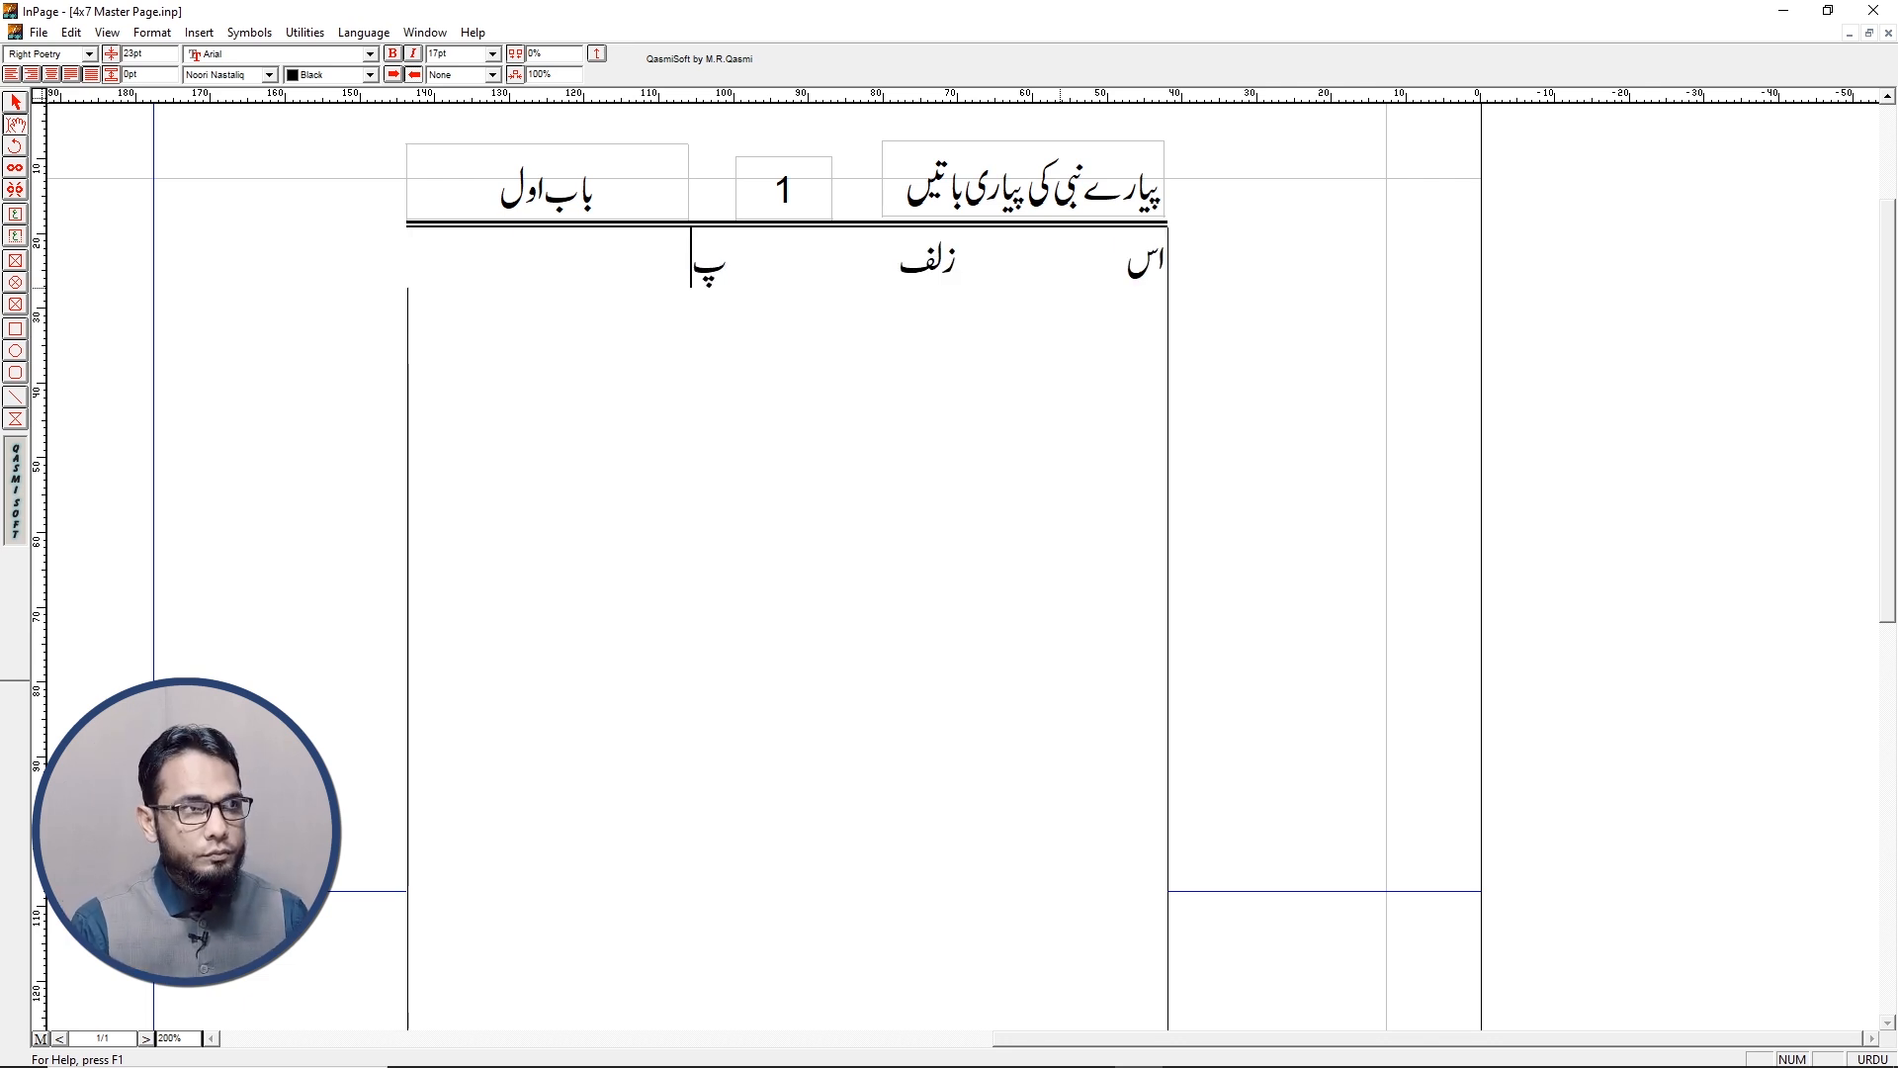
type("ہ پھ")
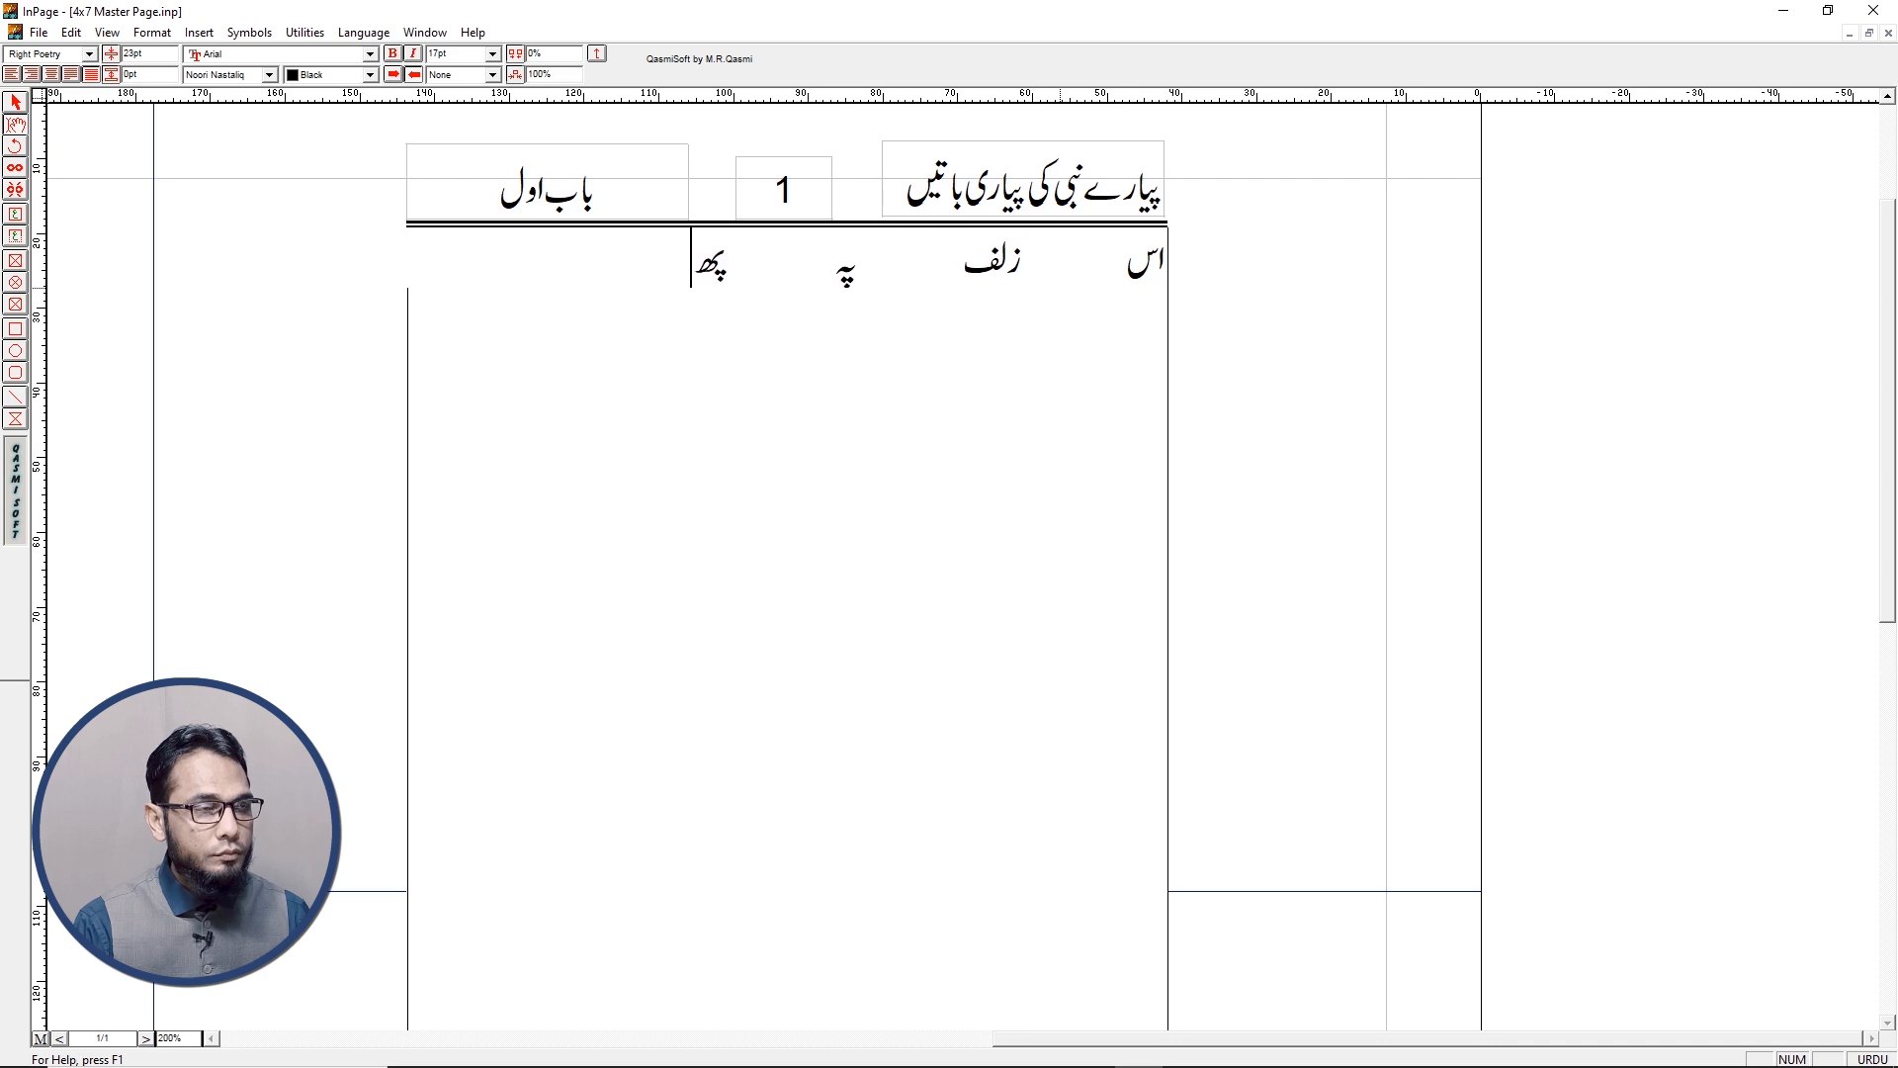
type("بتی شب دیجور کو")
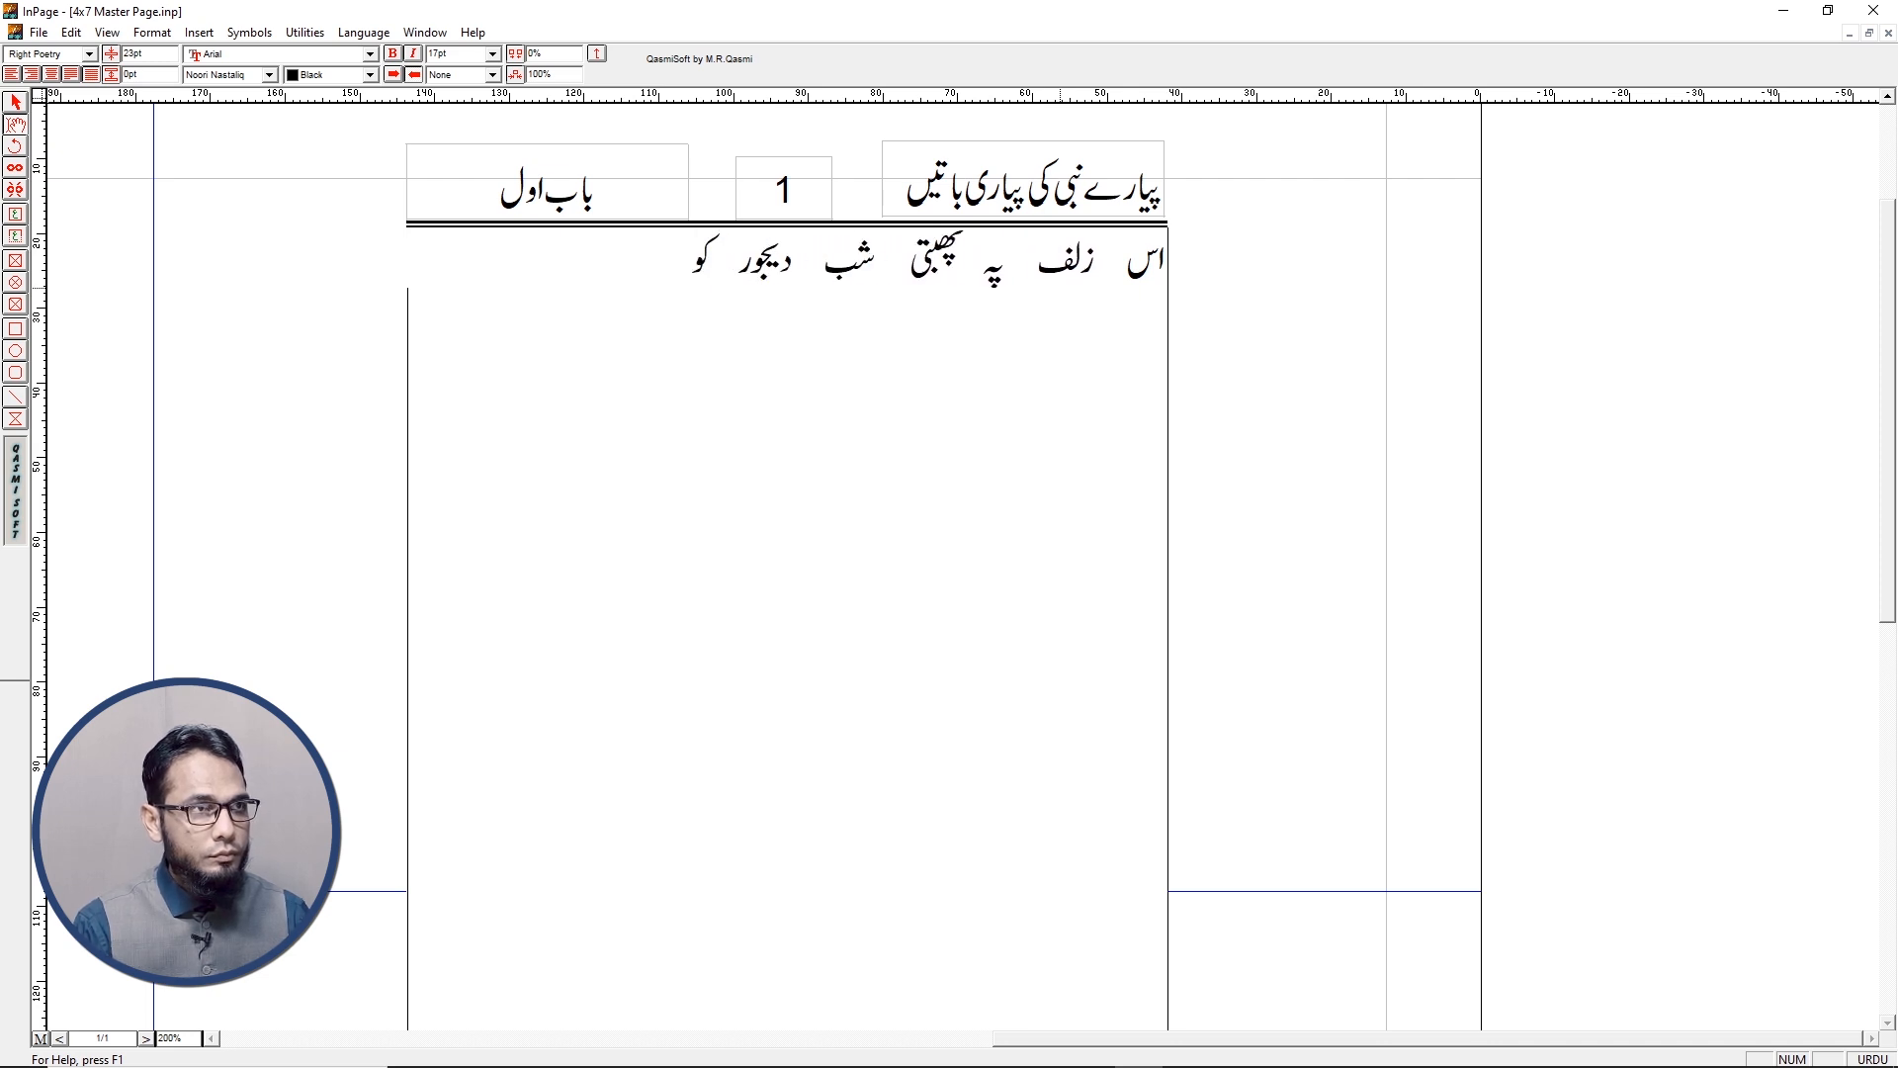
key("BackSpace")
type("ی سوجھی")
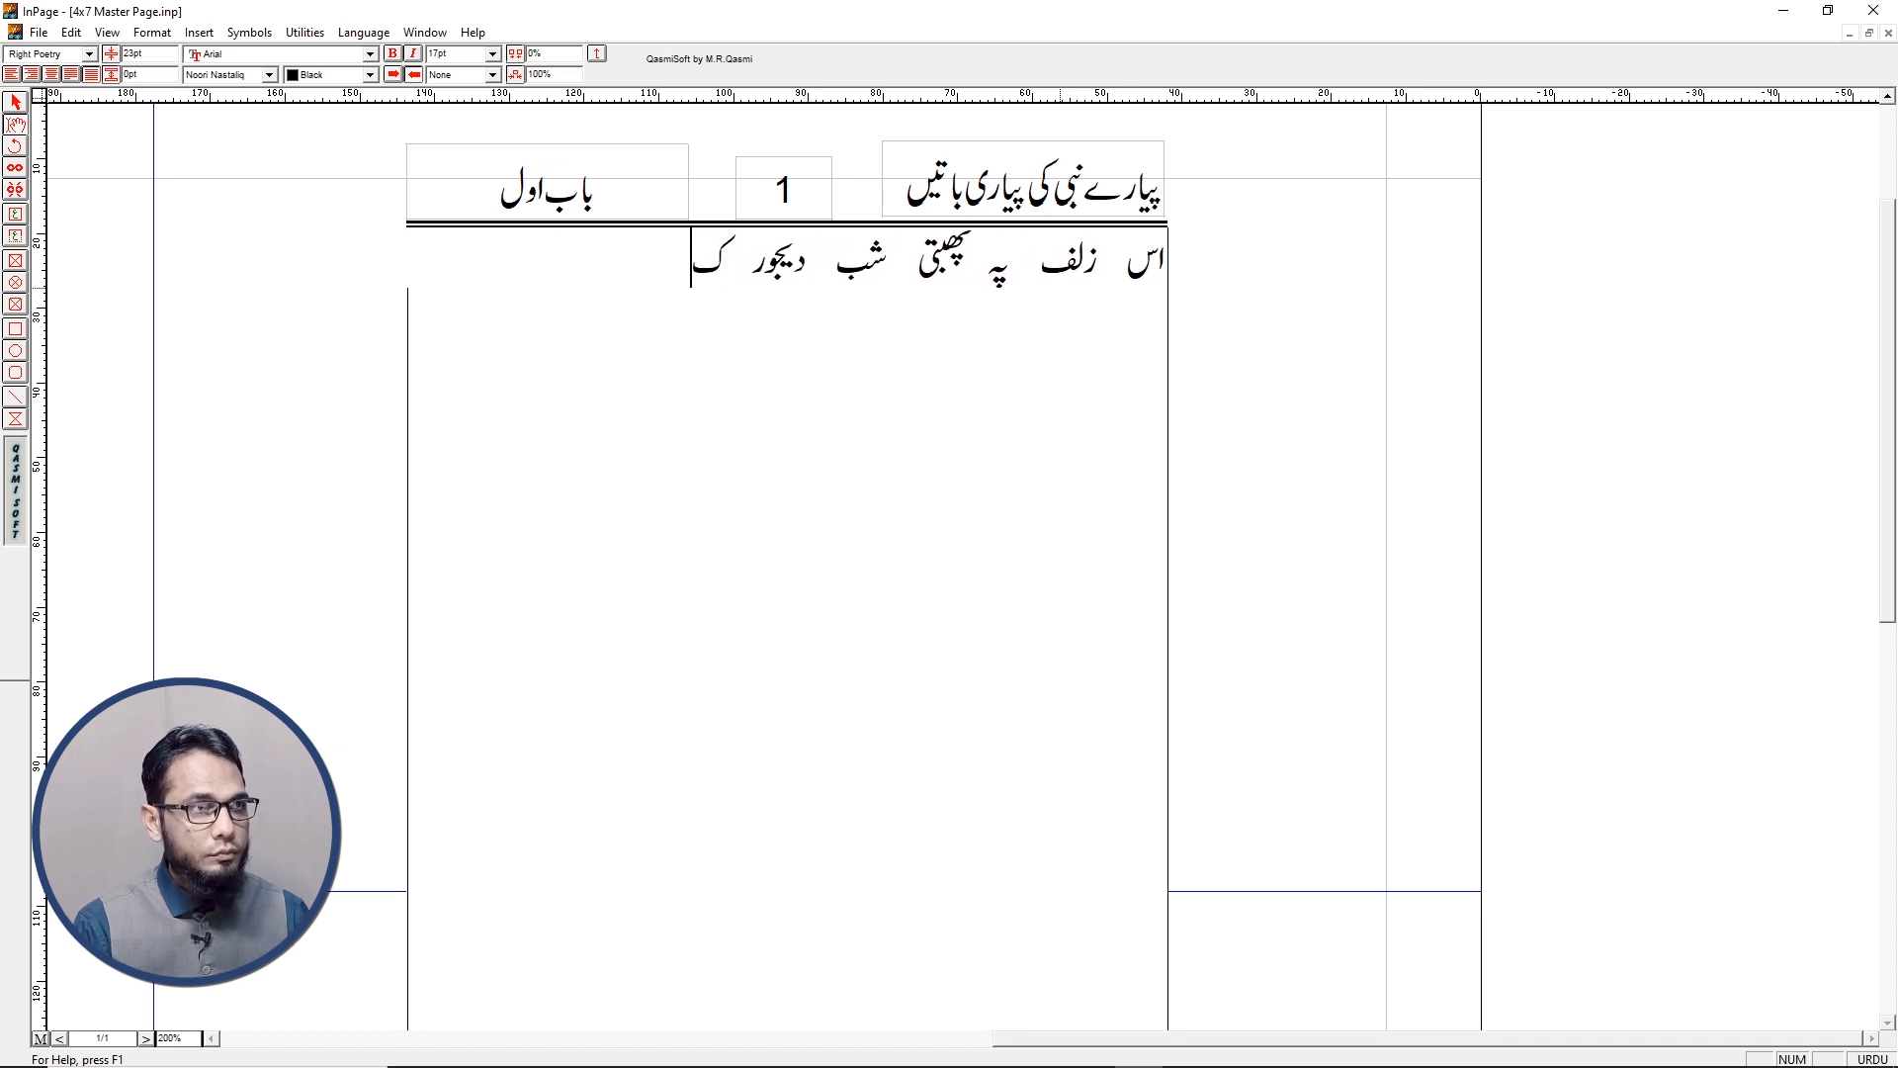
Add a second verse line below reading "اندھے ک اندھیرے میں بڑی دور کی سوجھی"
key("Return")
type("انھے")
key("BackSpace")
key("BackSpace")
type("دھے ک اندھیرے میں بڑی دور کی")
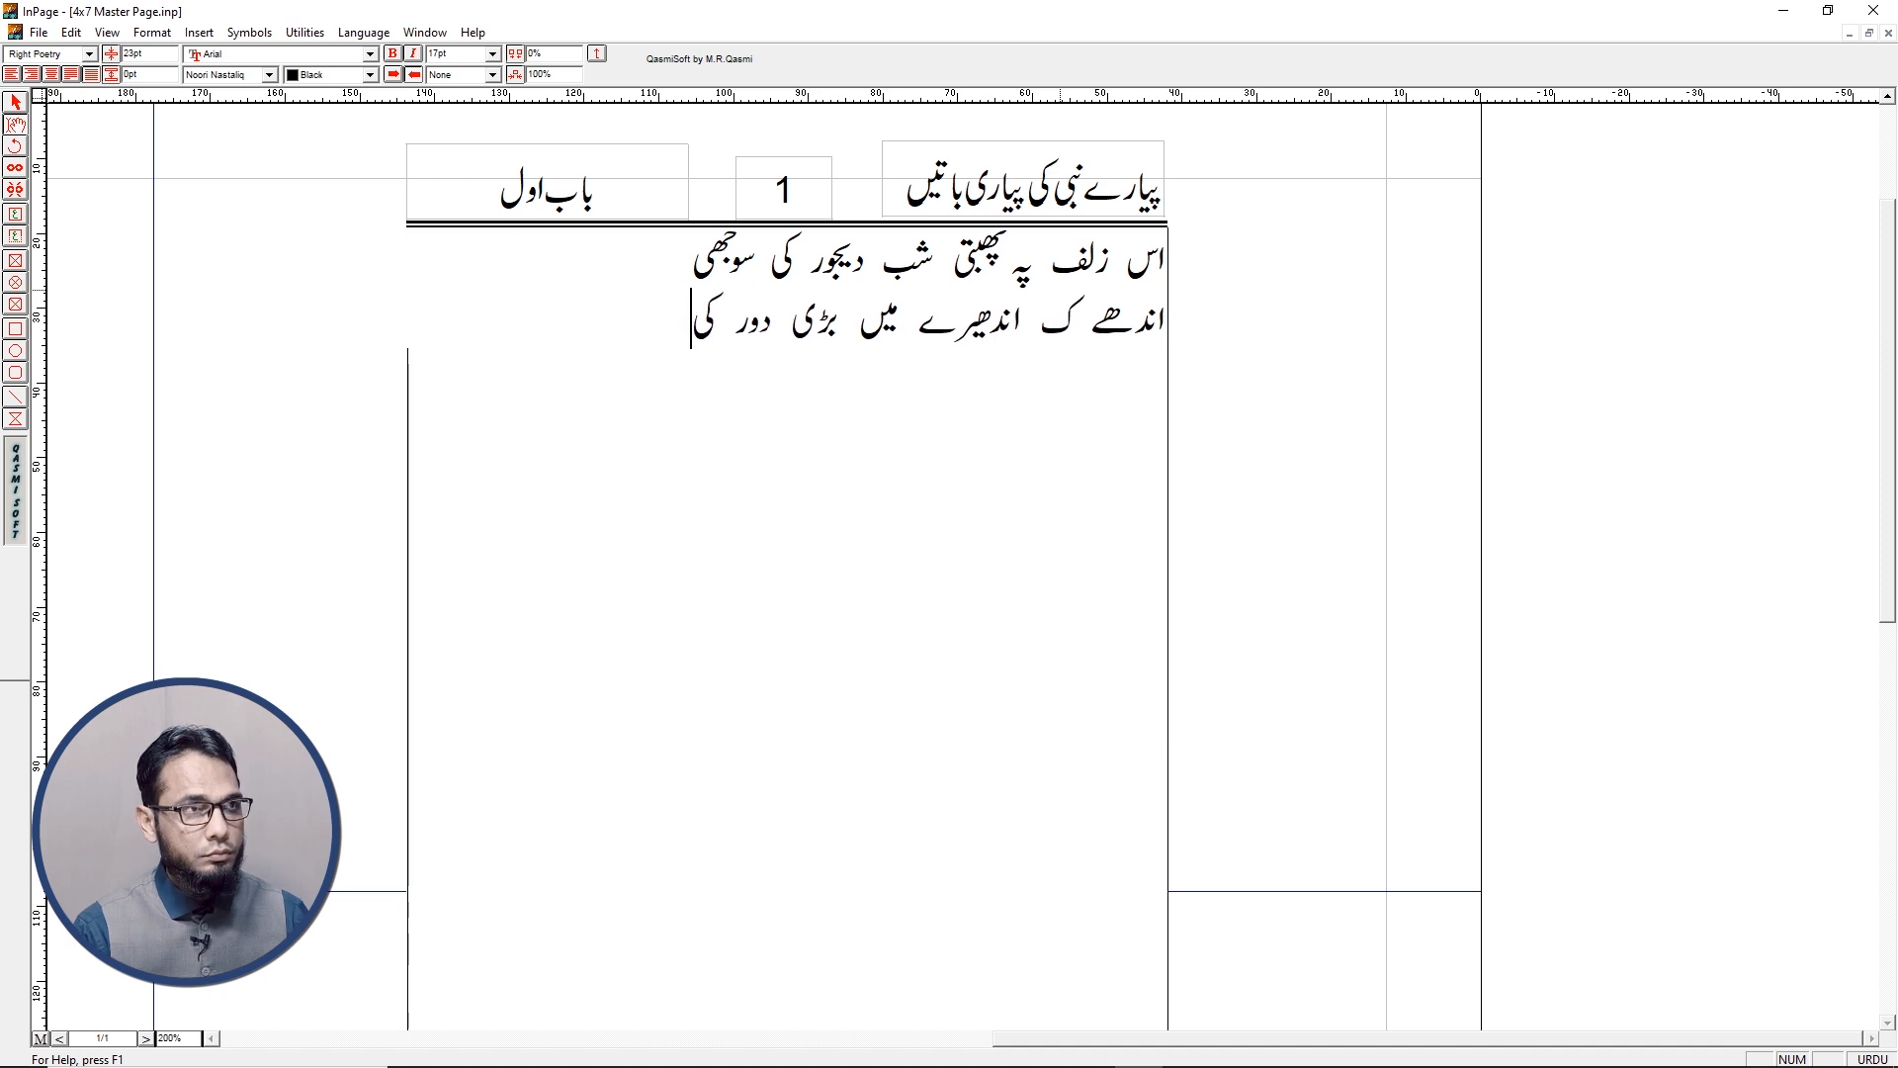
type(" سوجھی")
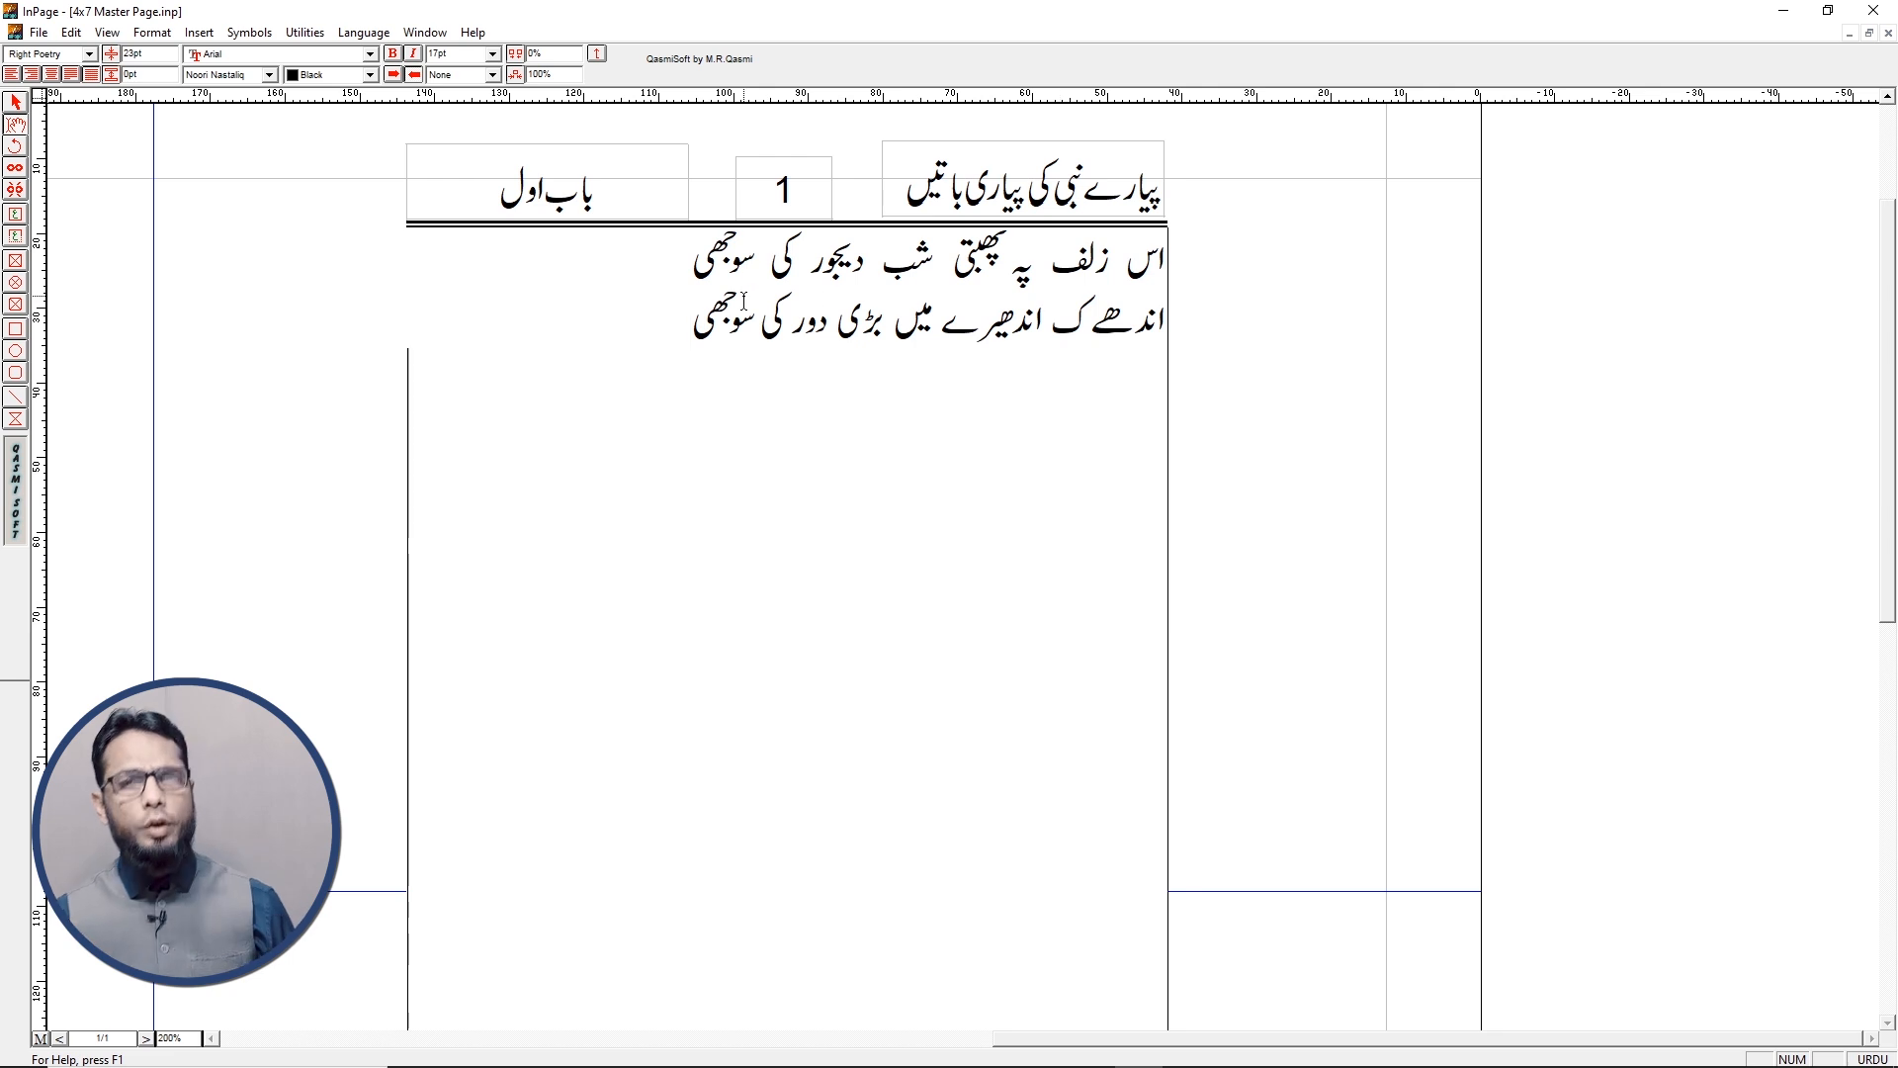
key("super+plus")
key("super+Escape")
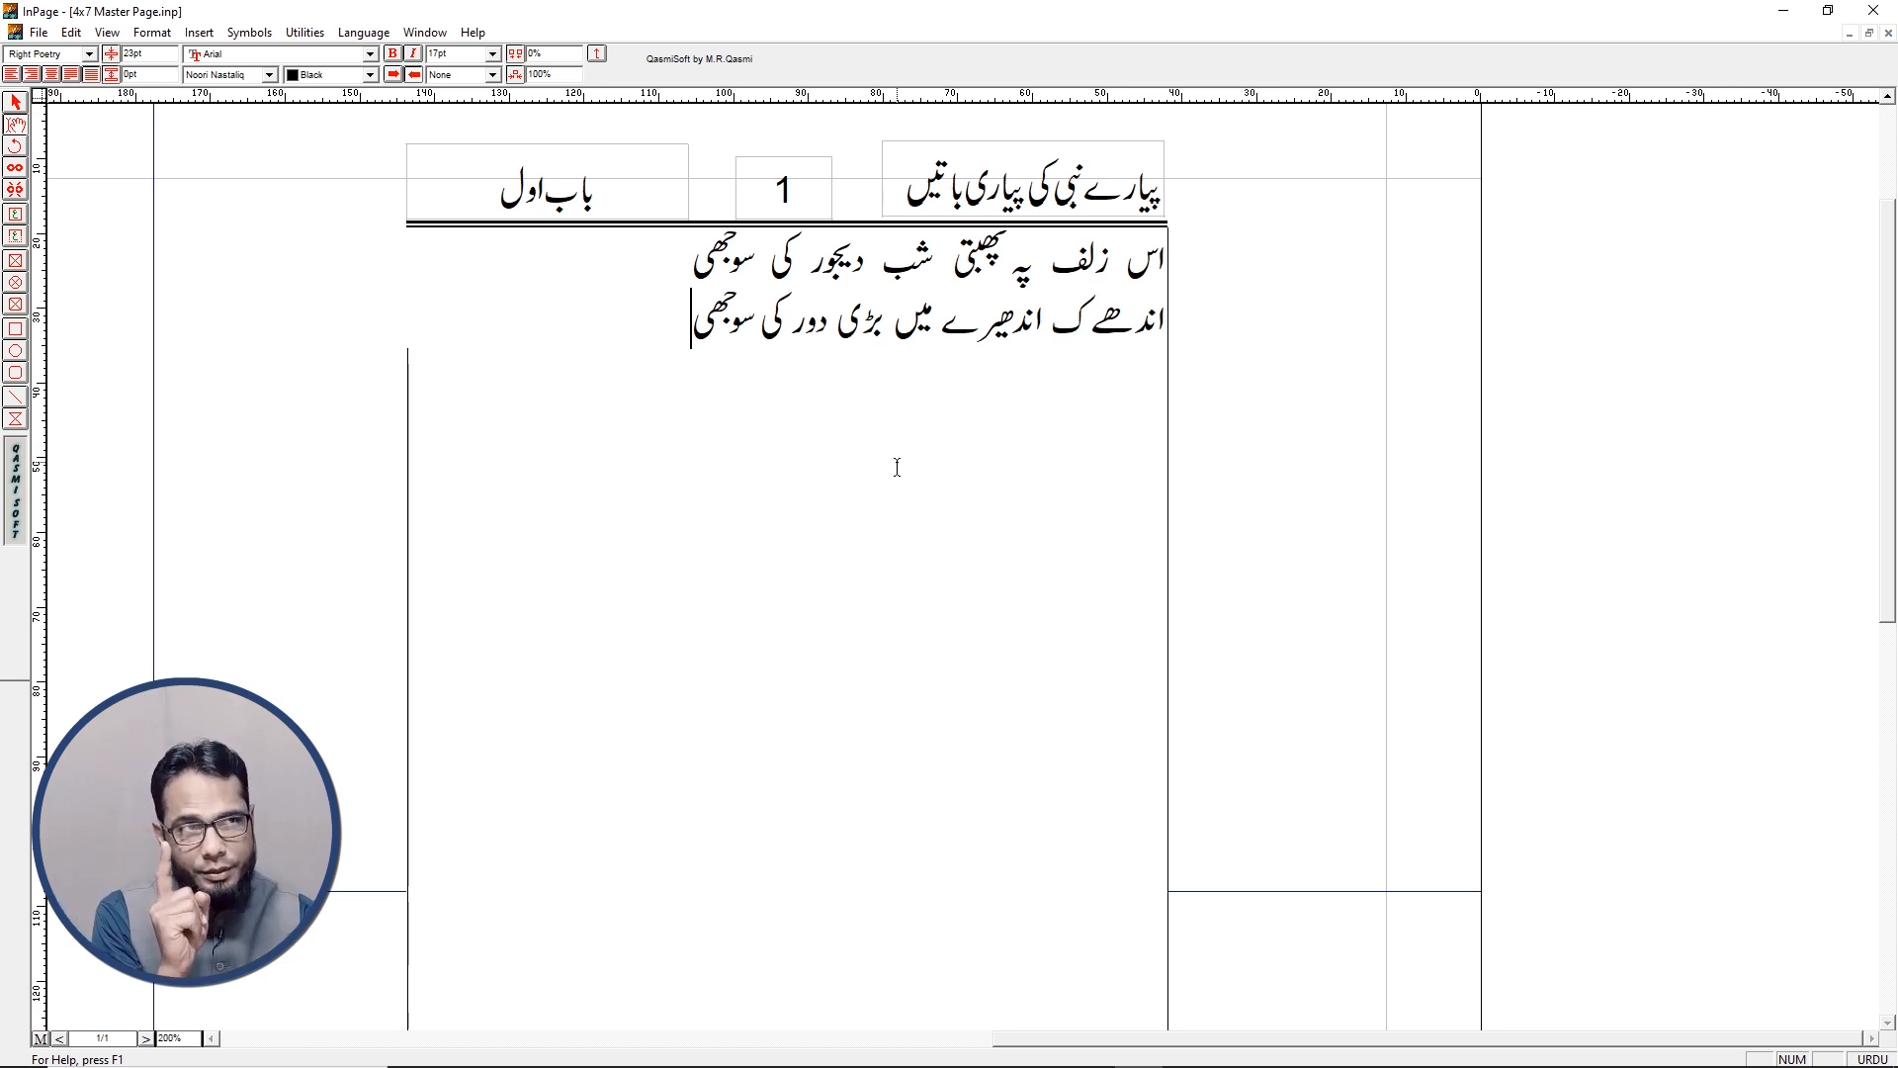
key("ctrl+2")
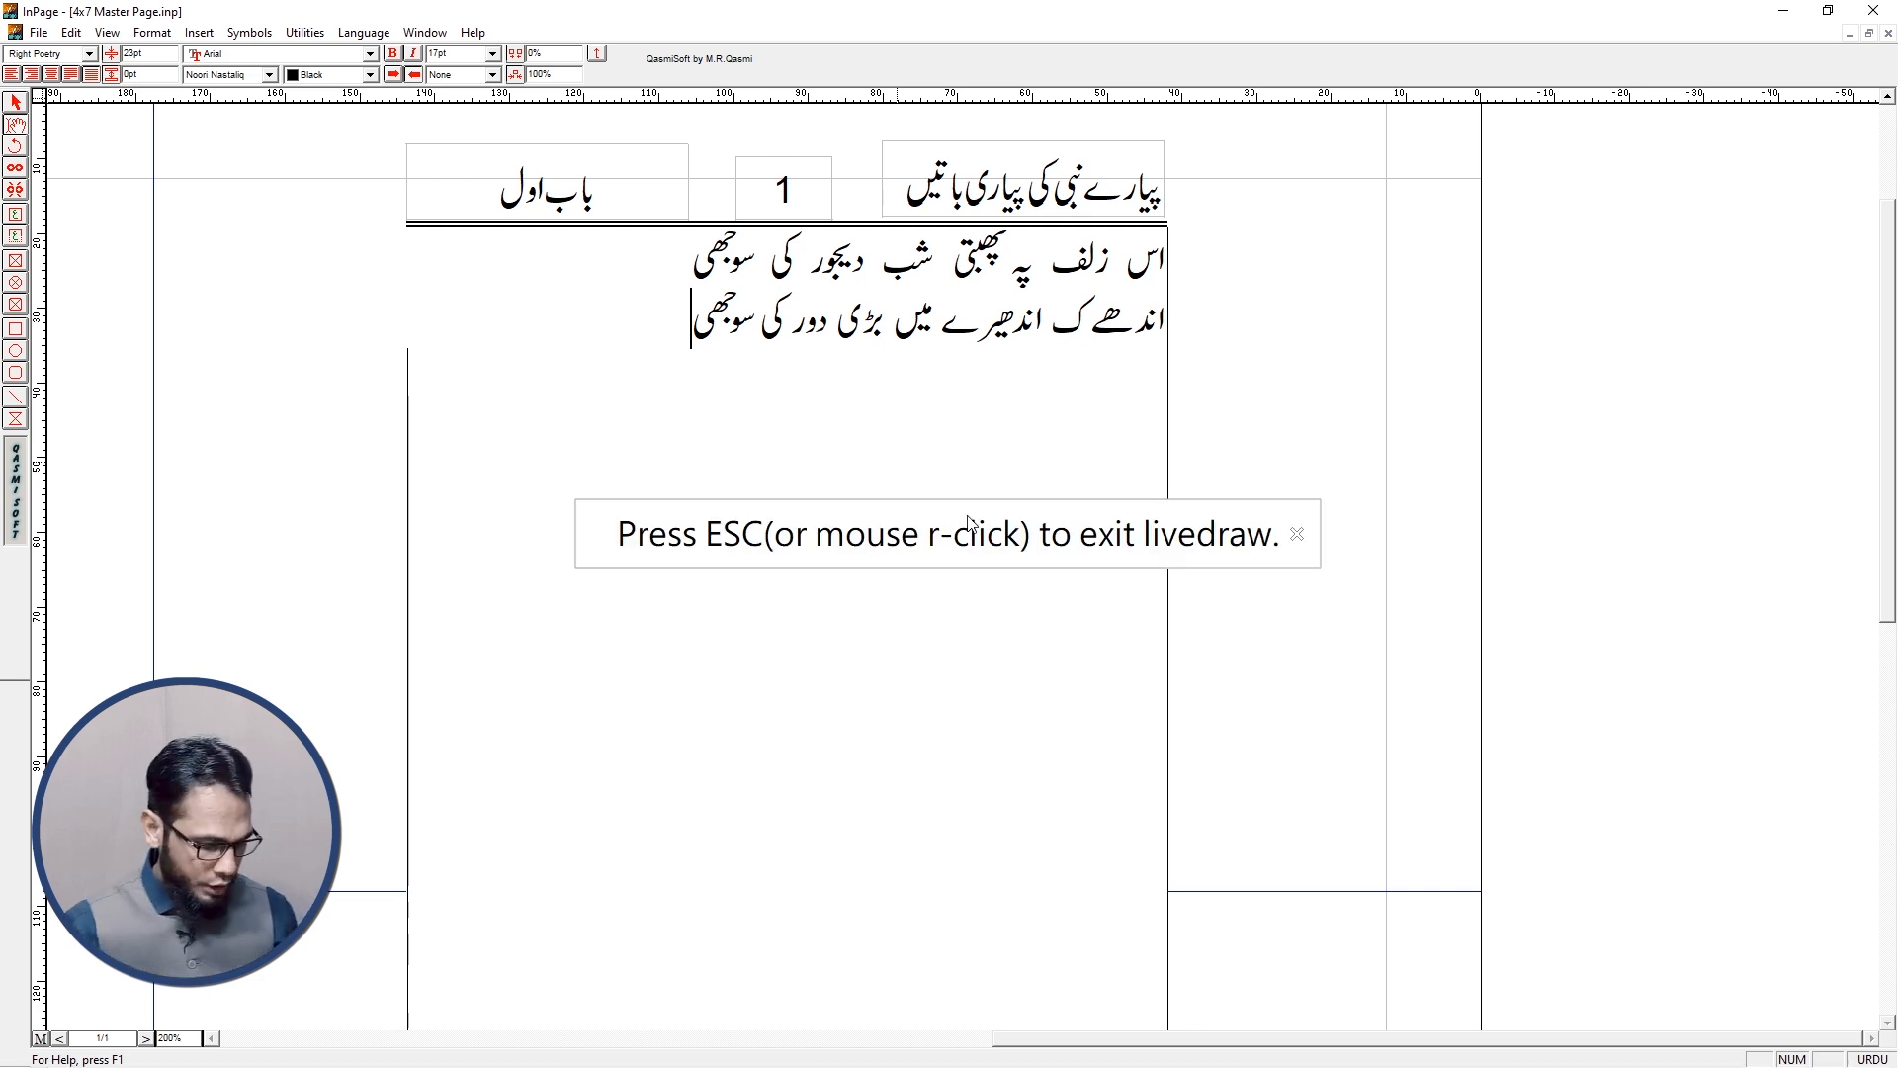
right_click(1291, 529)
mouse_move(682, 238)
left_mouse_down()
mouse_move(679, 329)
mouse_move(499, 354)
mouse_move(387, 321)
mouse_move(402, 237)
mouse_move(689, 240)
left_mouse_up()
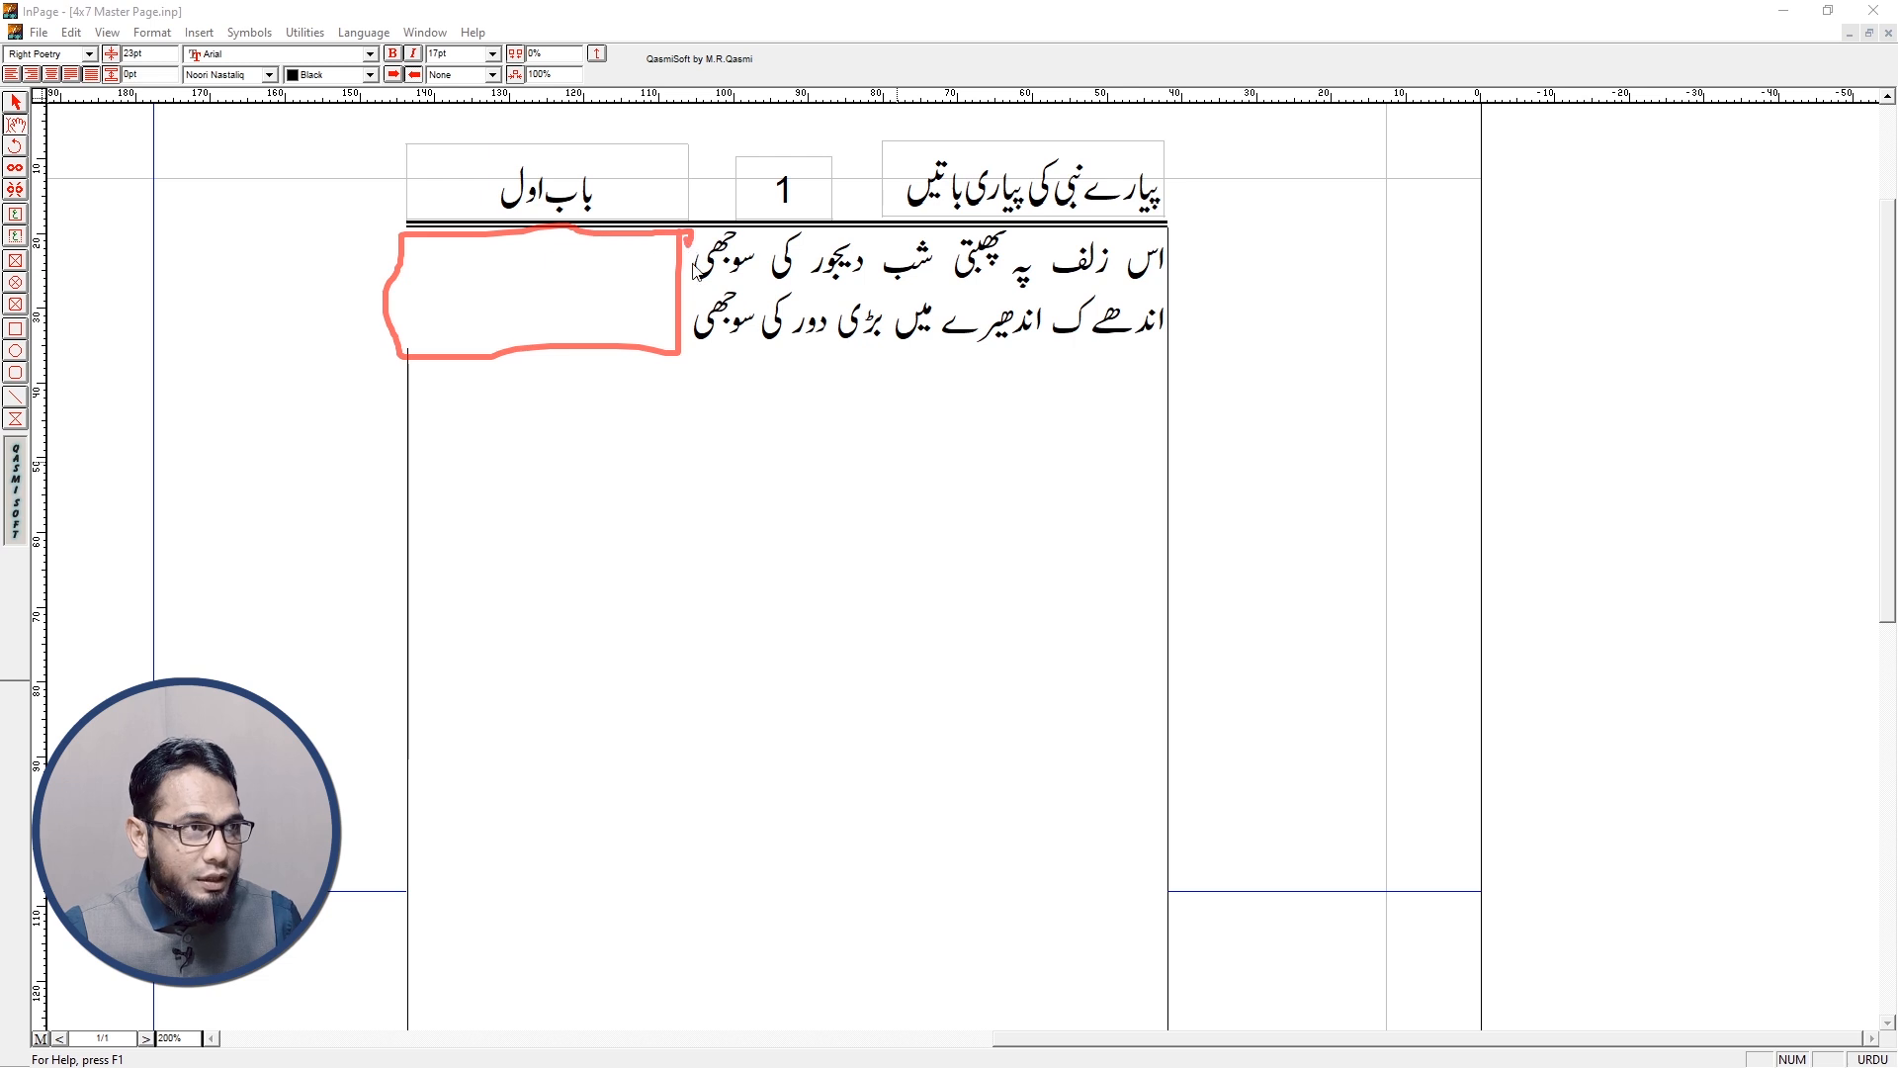
left_click_drag(893, 346, 924, 509)
mouse_move(1074, 362)
left_mouse_down()
mouse_move(1154, 368)
mouse_move(1178, 470)
mouse_move(879, 494)
mouse_move(1025, 493)
left_mouse_up()
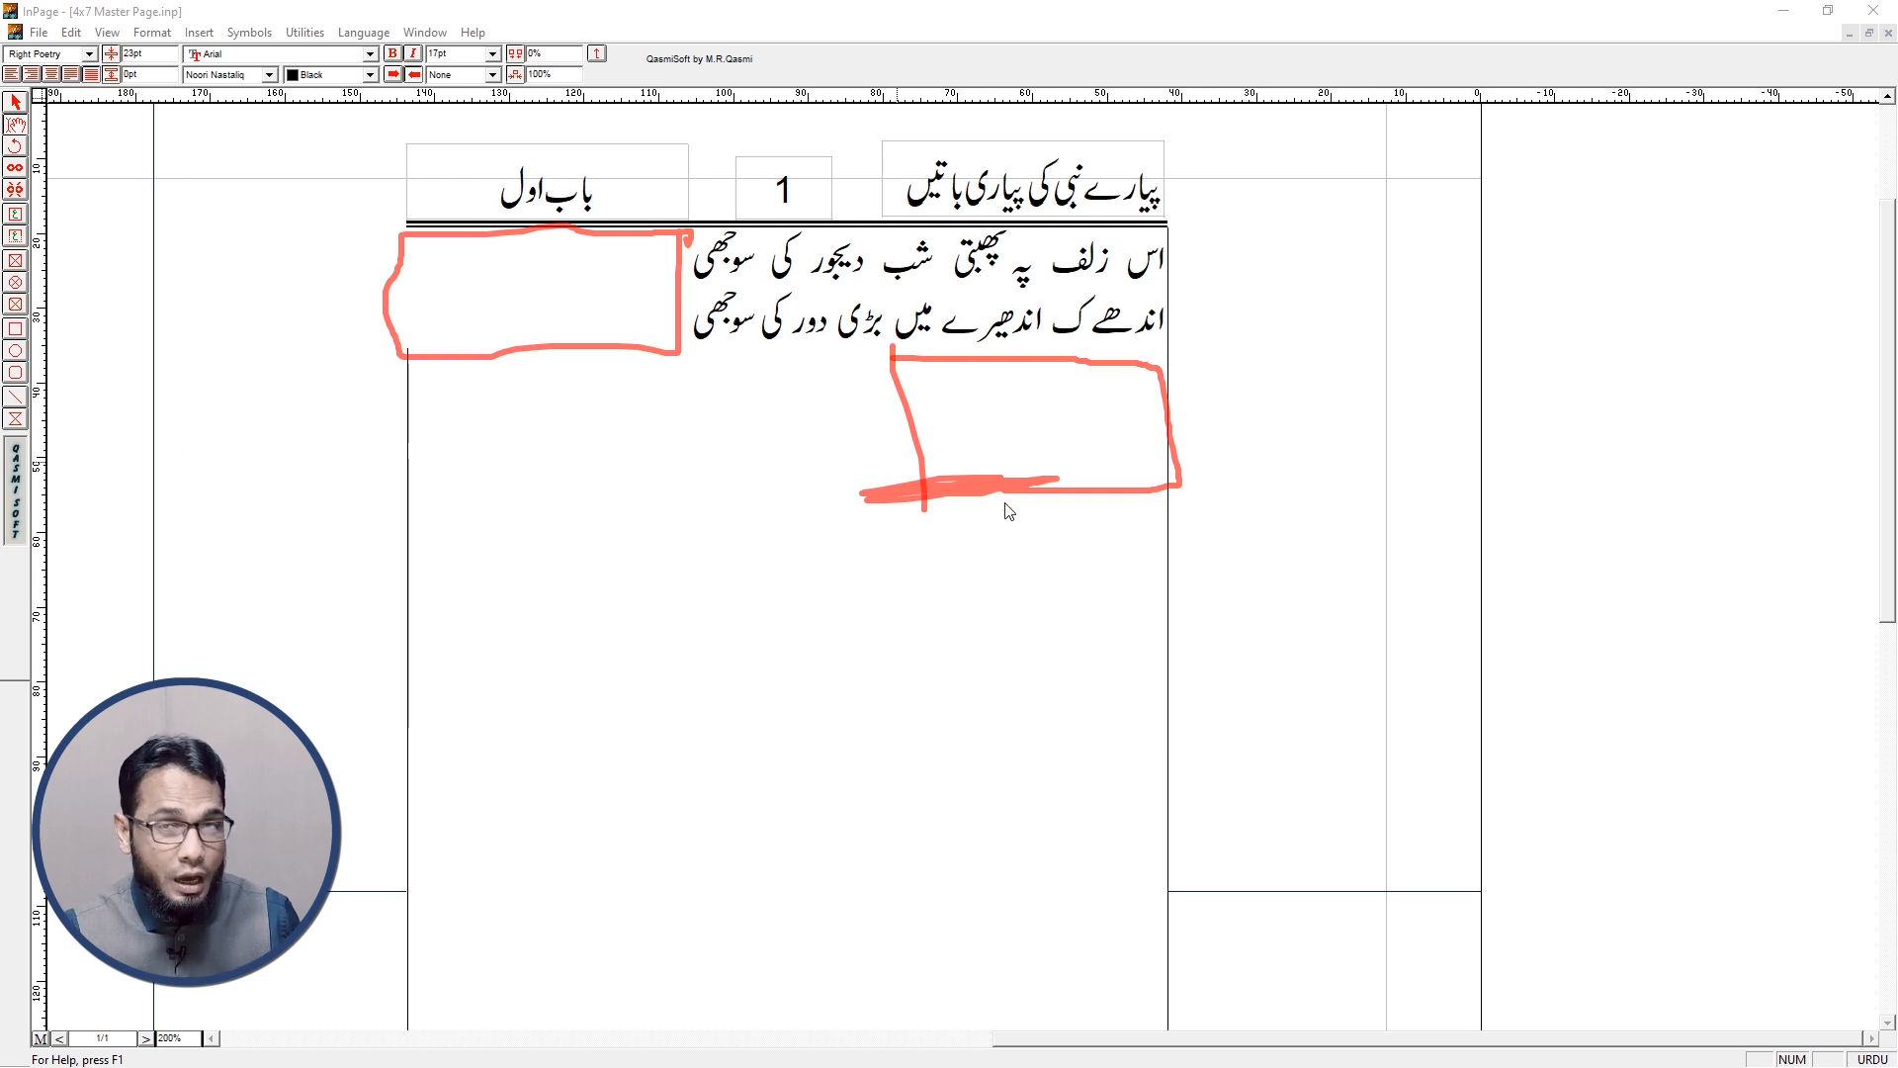
key("Escape")
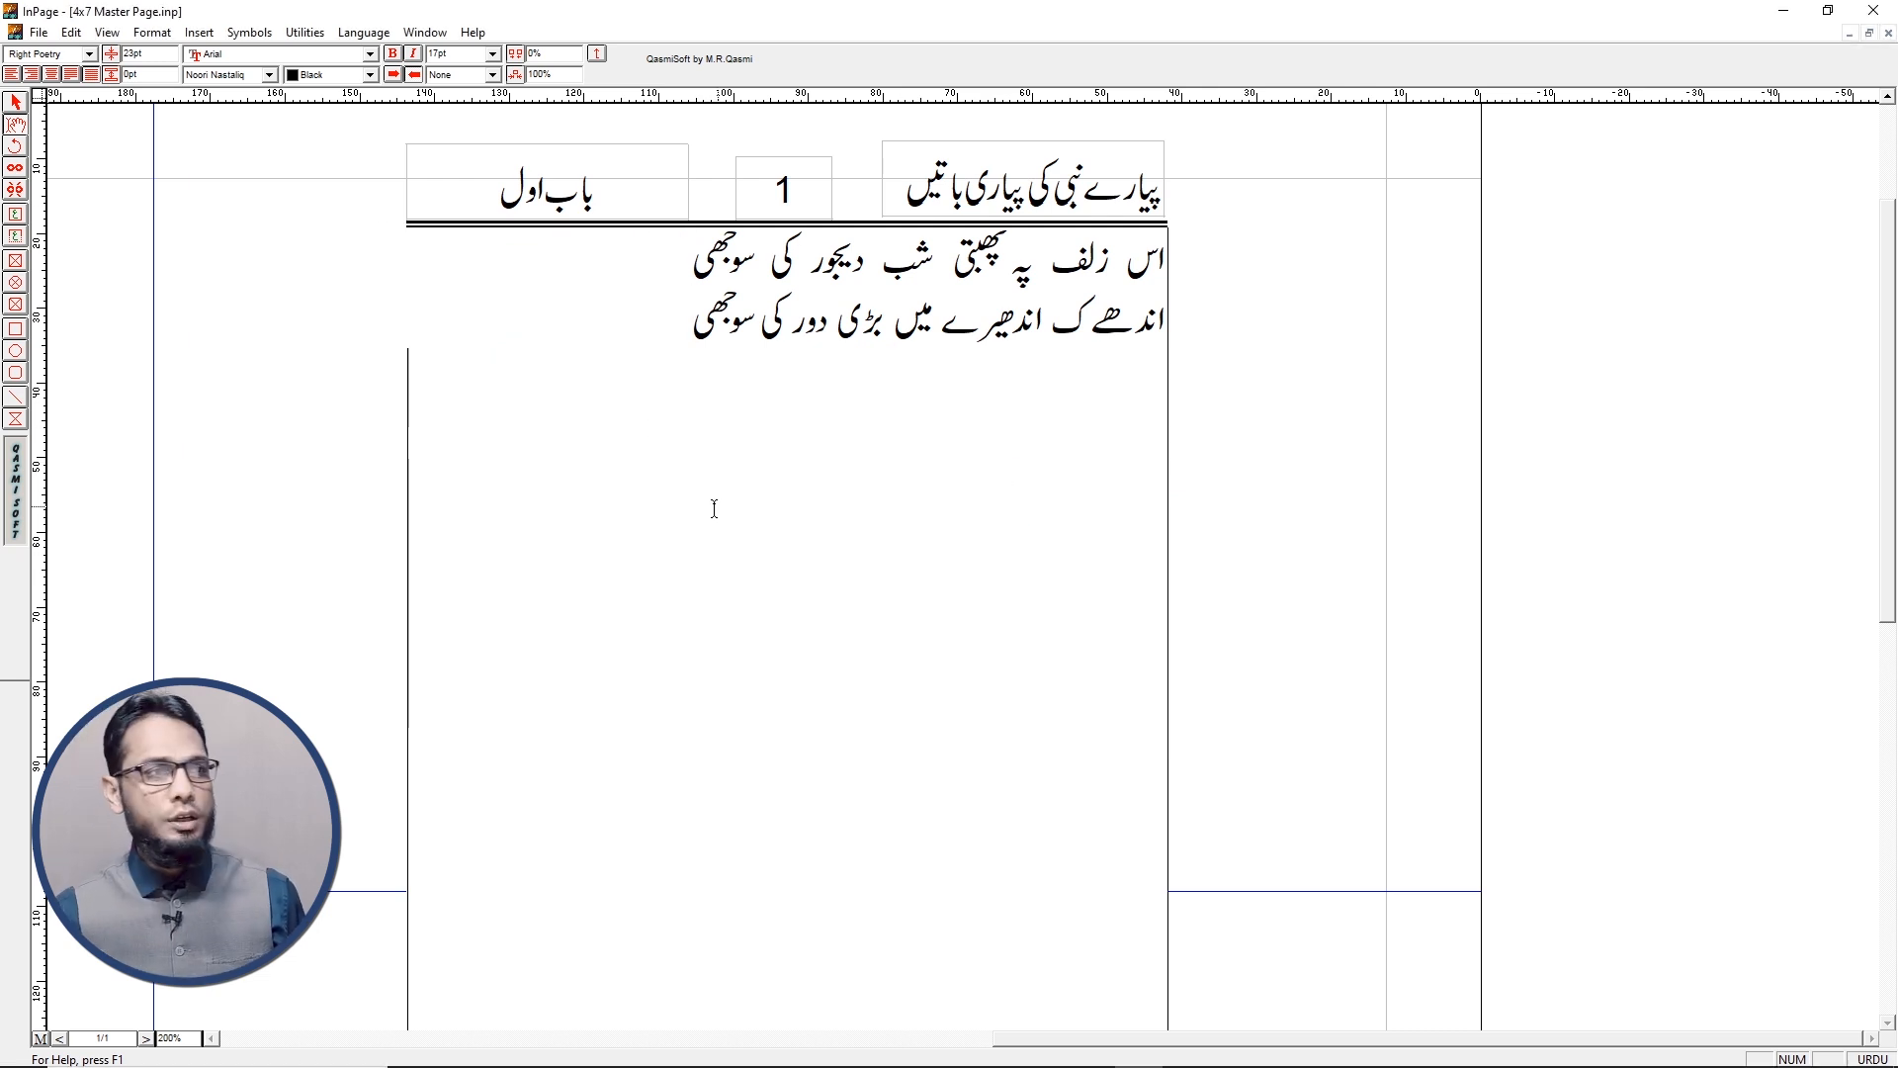
Create a new style sheet named Left Poetry and assign L as its key equivalent
left_click(153, 32)
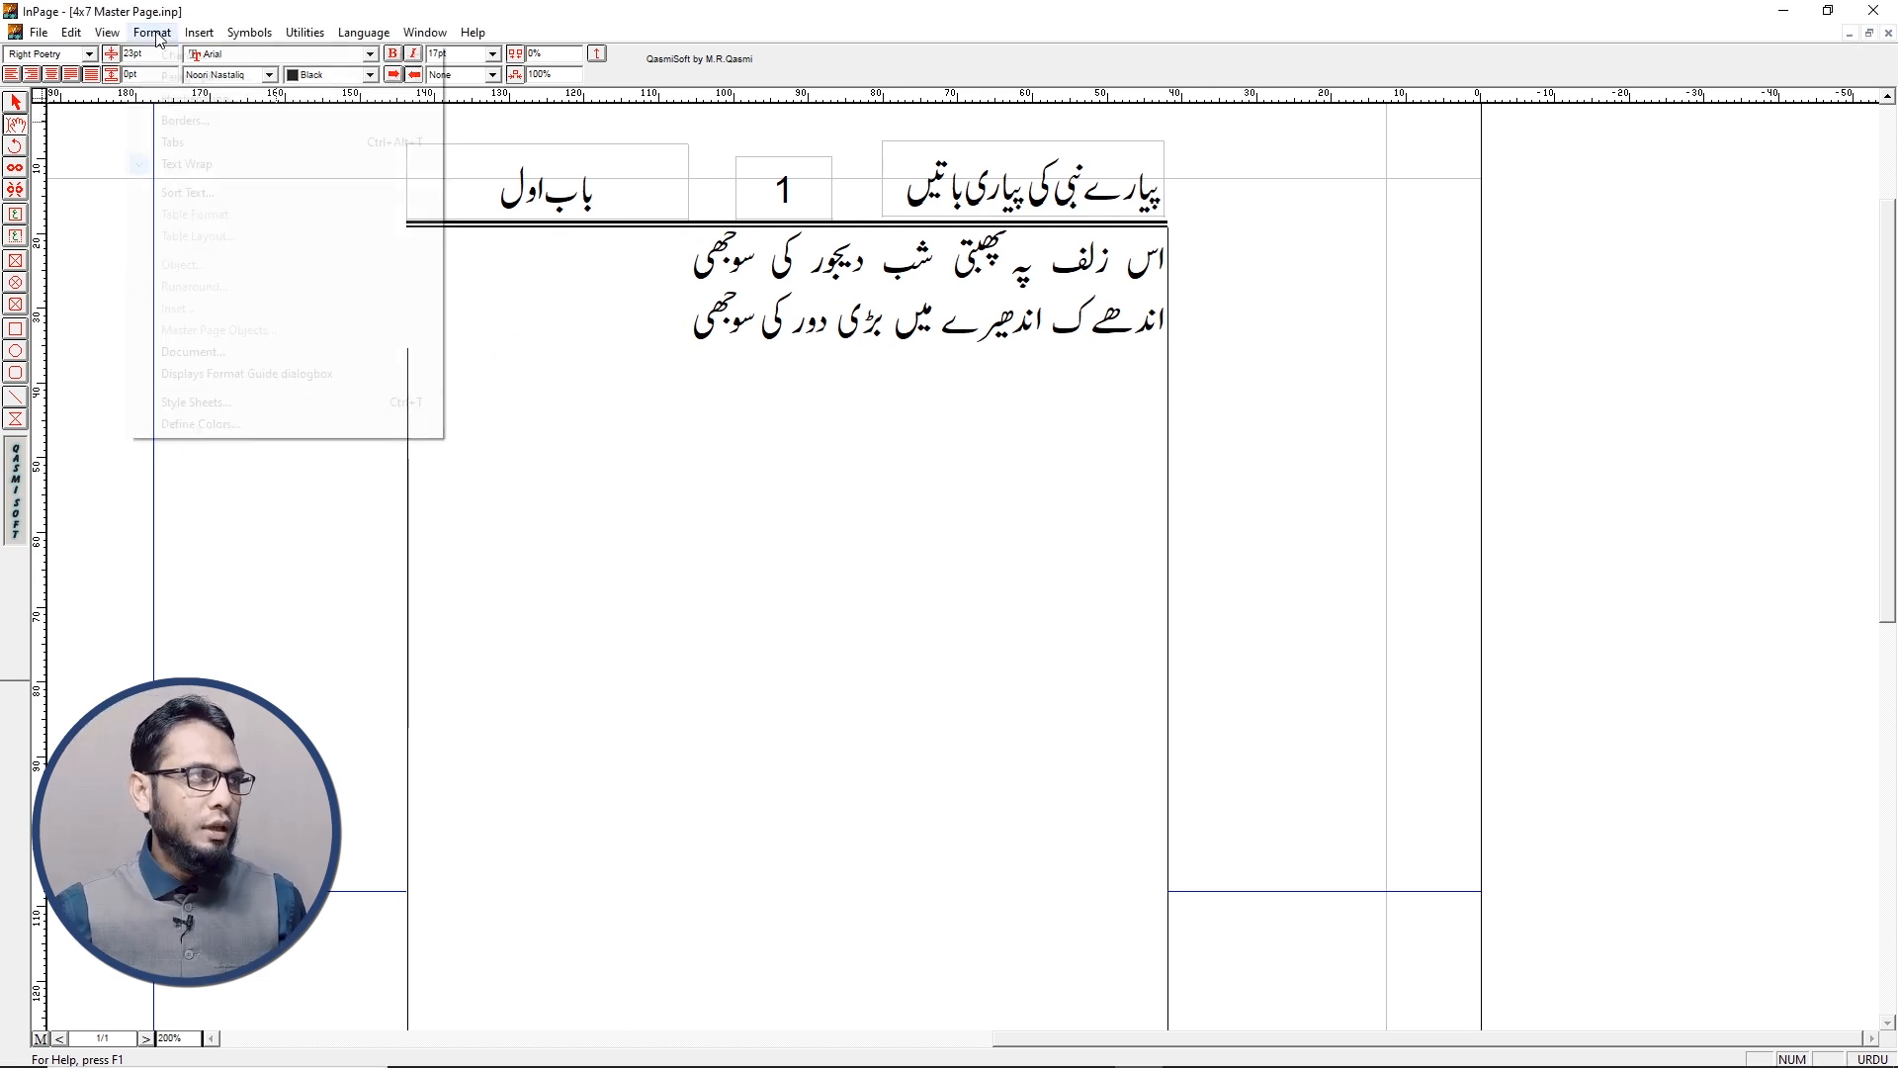
left_click(202, 401)
left_click(1075, 569)
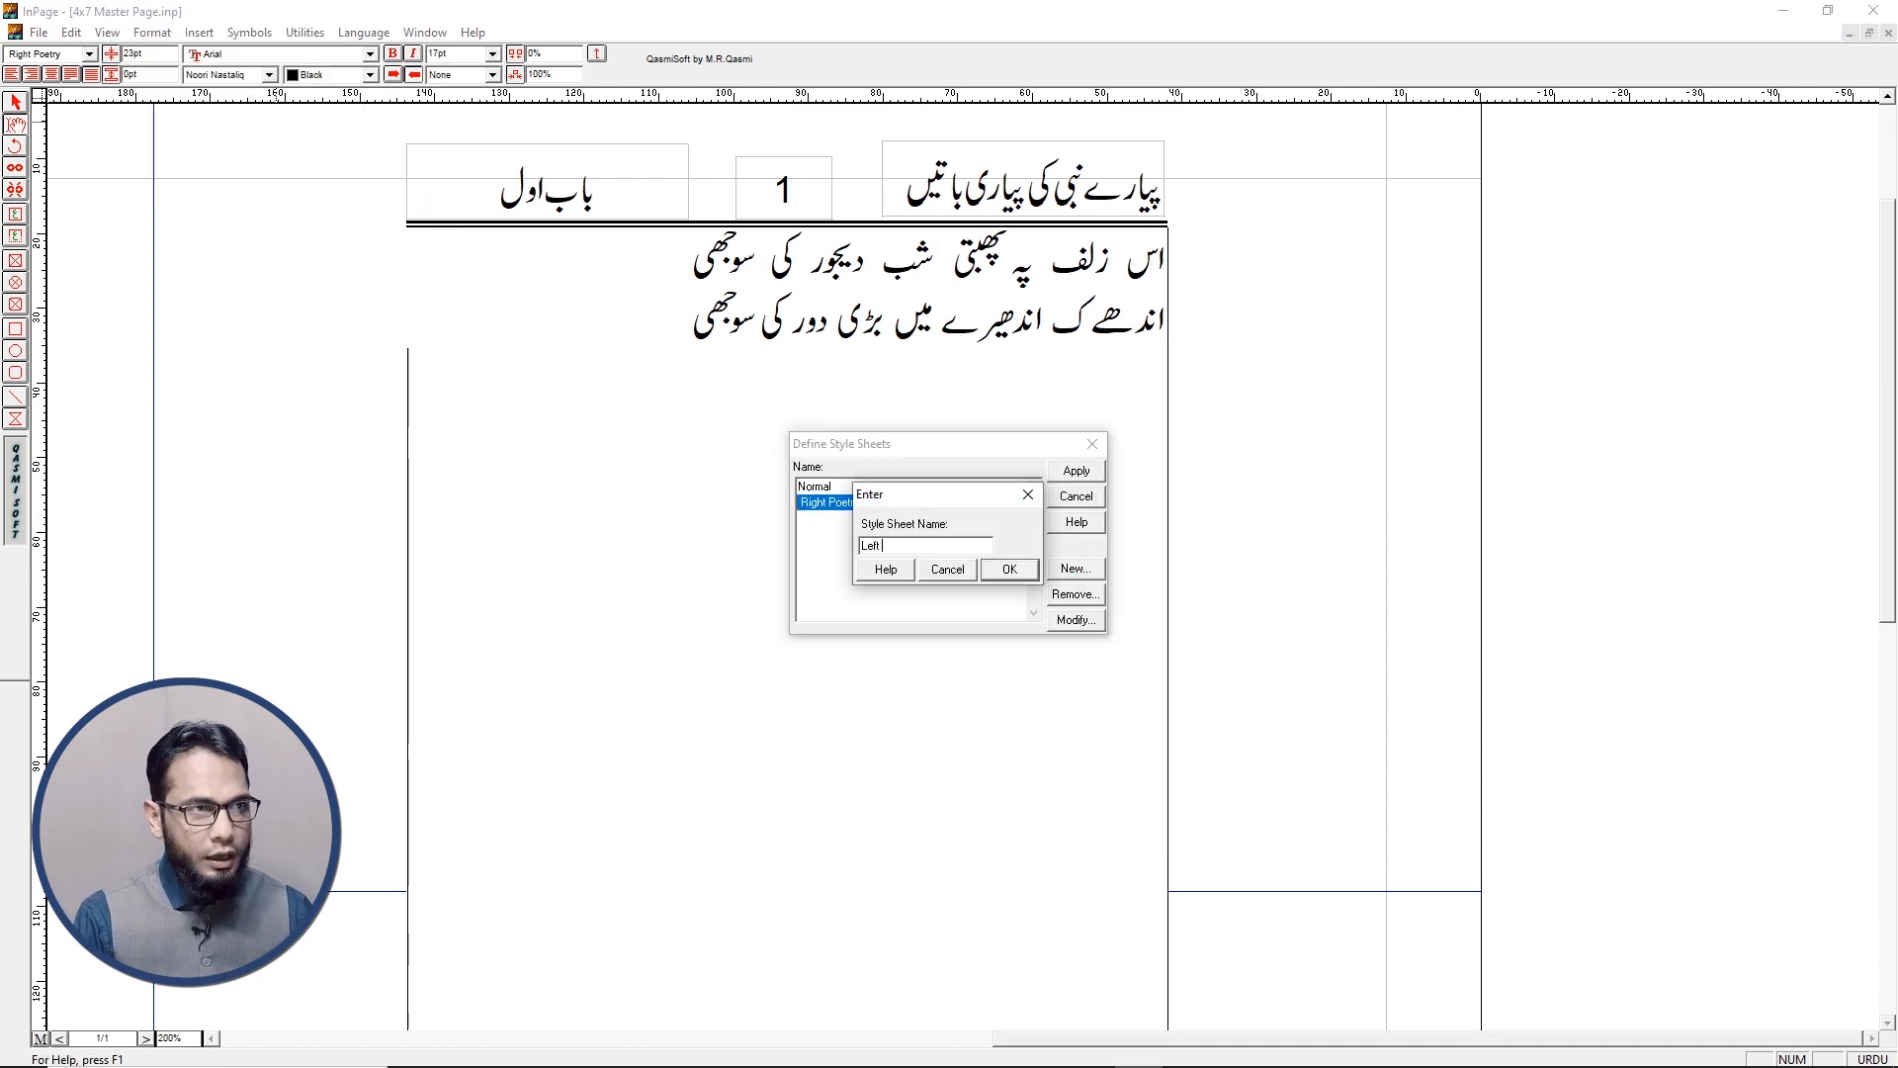
type("Left Poetry")
left_click(984, 571)
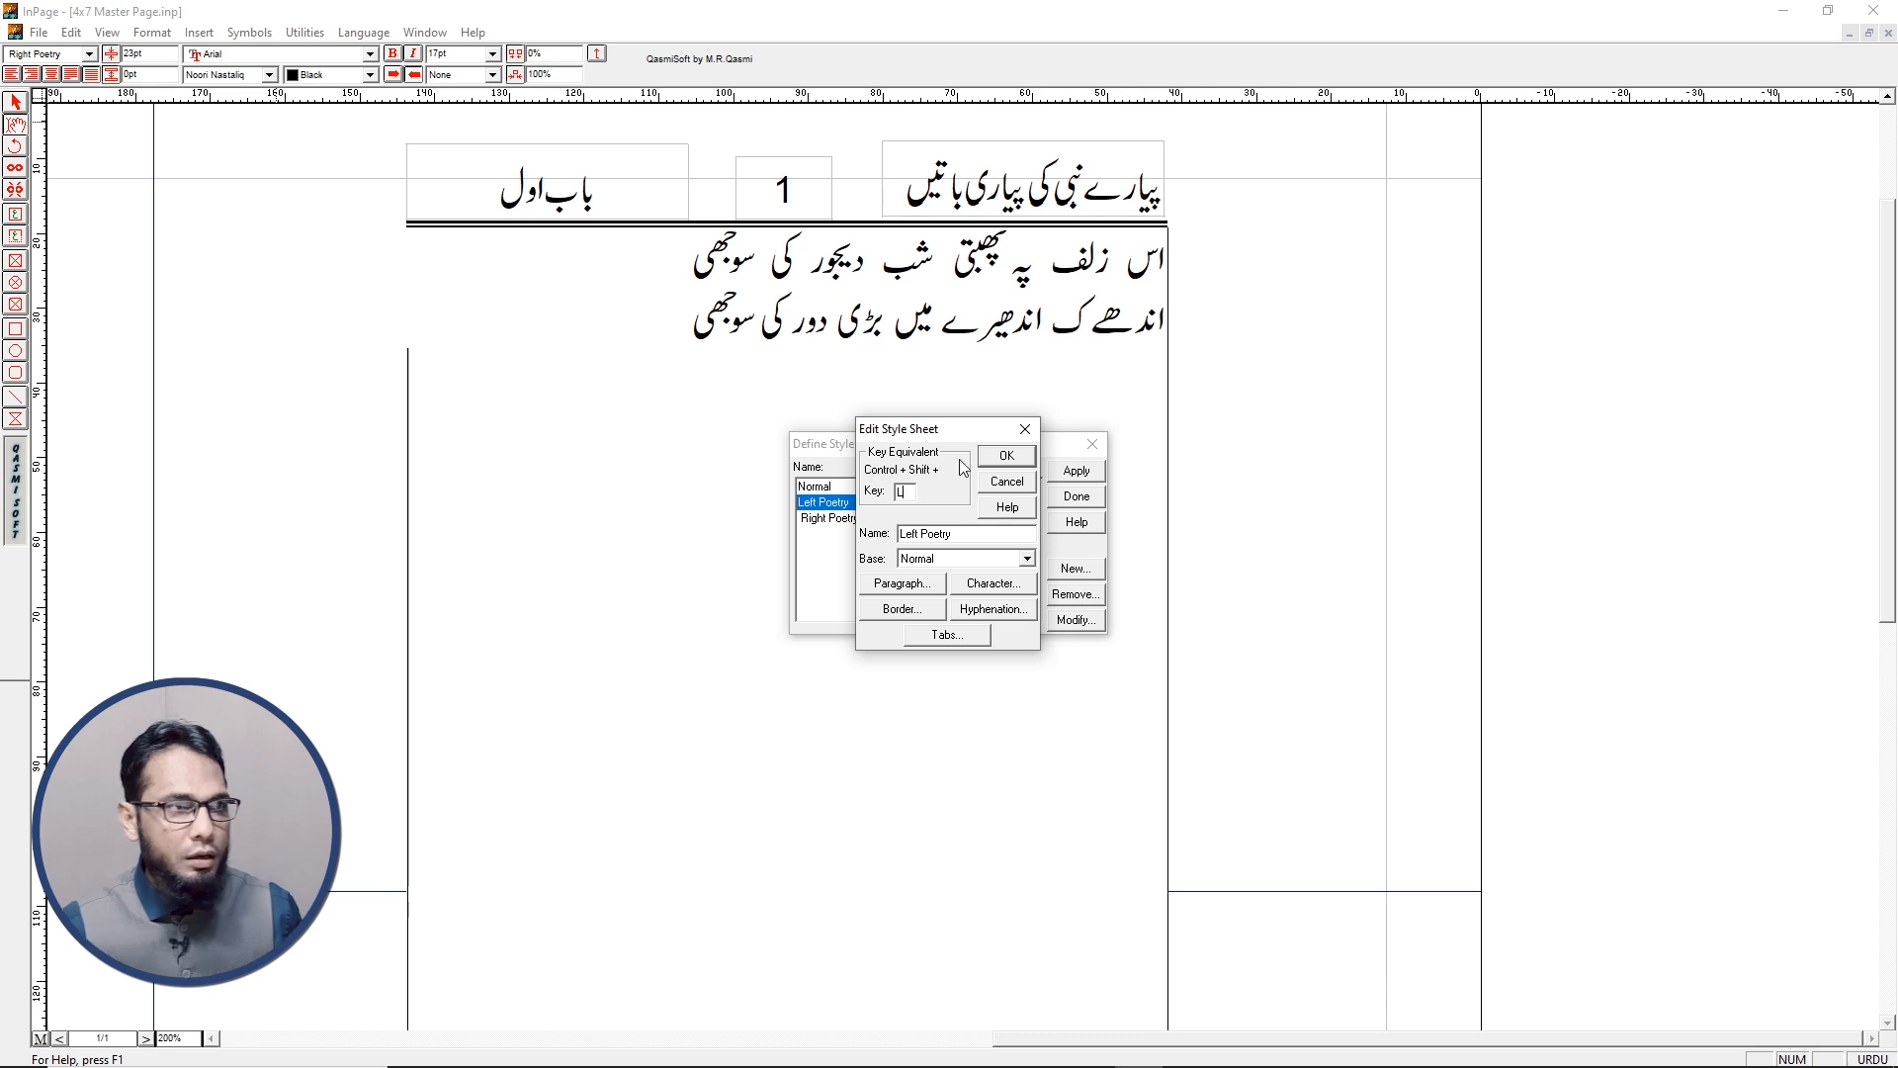
Set the Left Poetry style's character size to 17 pt and accept the character settings
left_click(992, 584)
left_click(796, 469)
type("1")
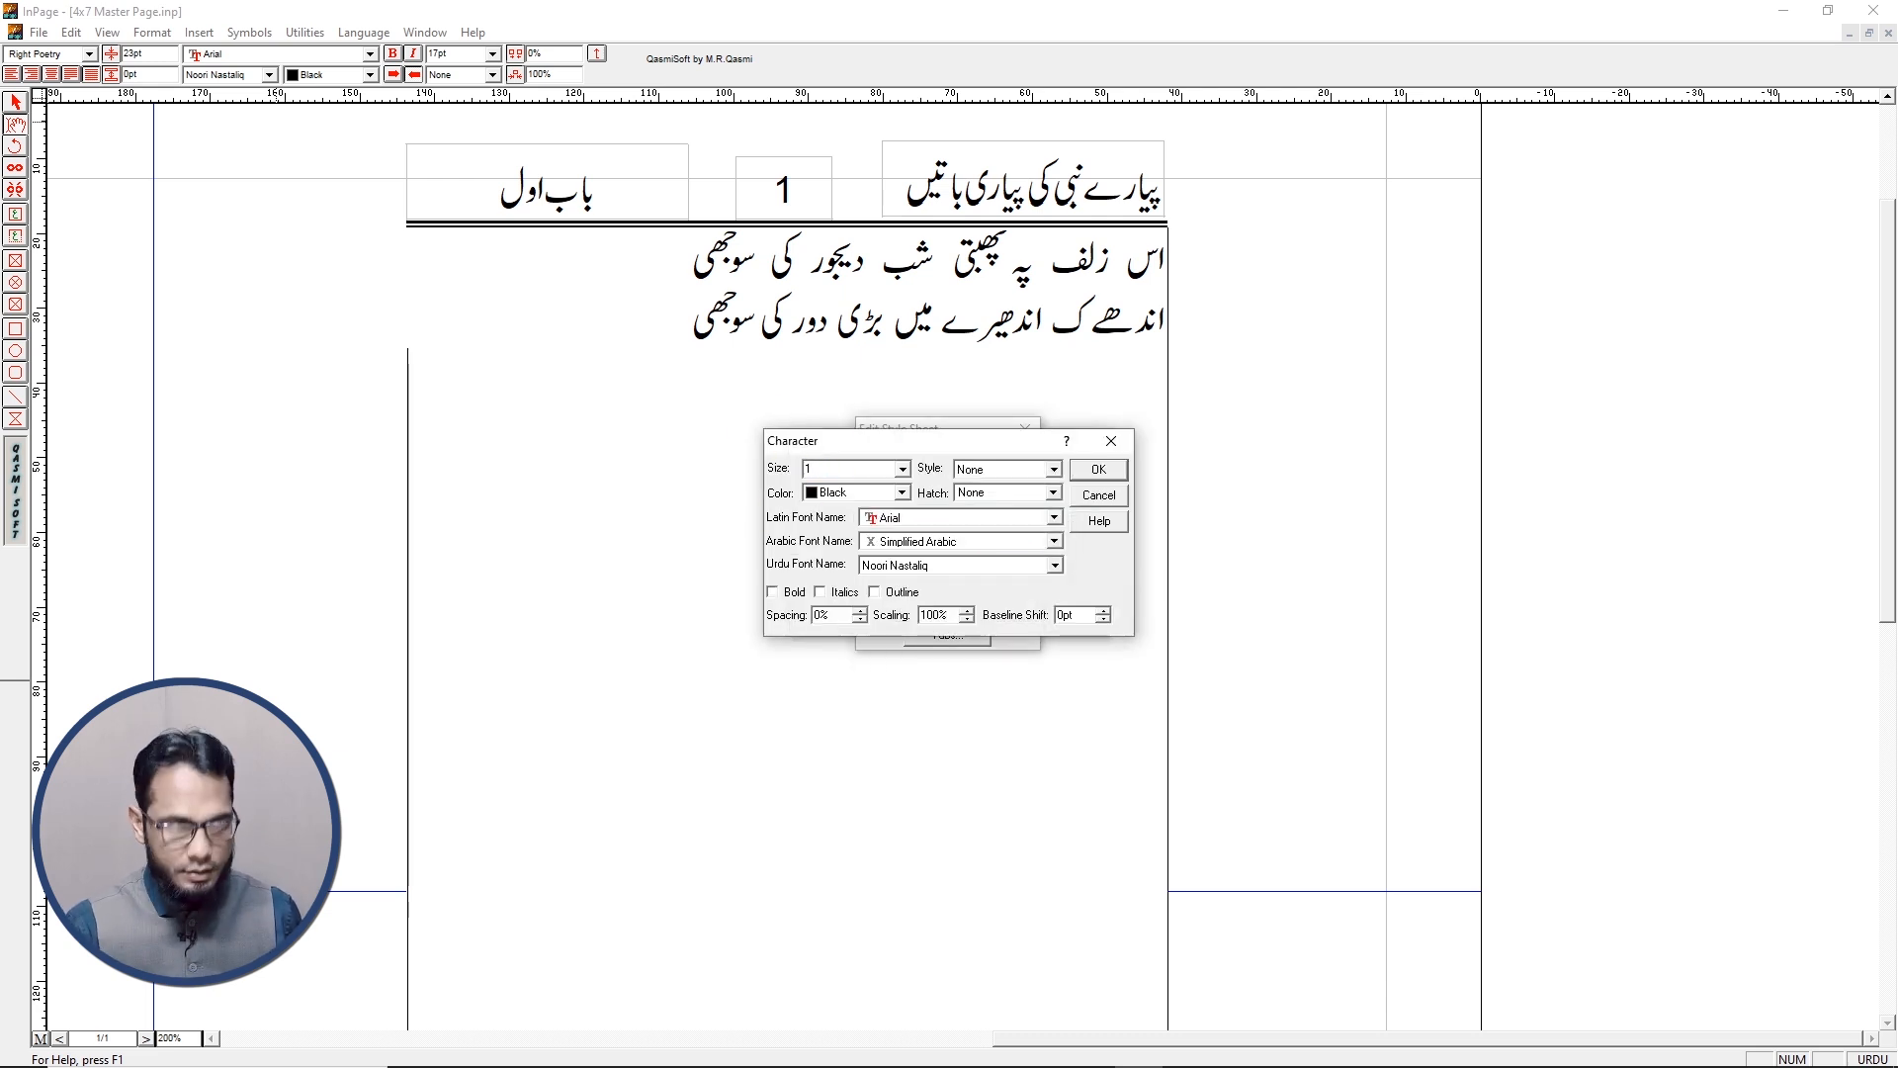
left_click(1102, 469)
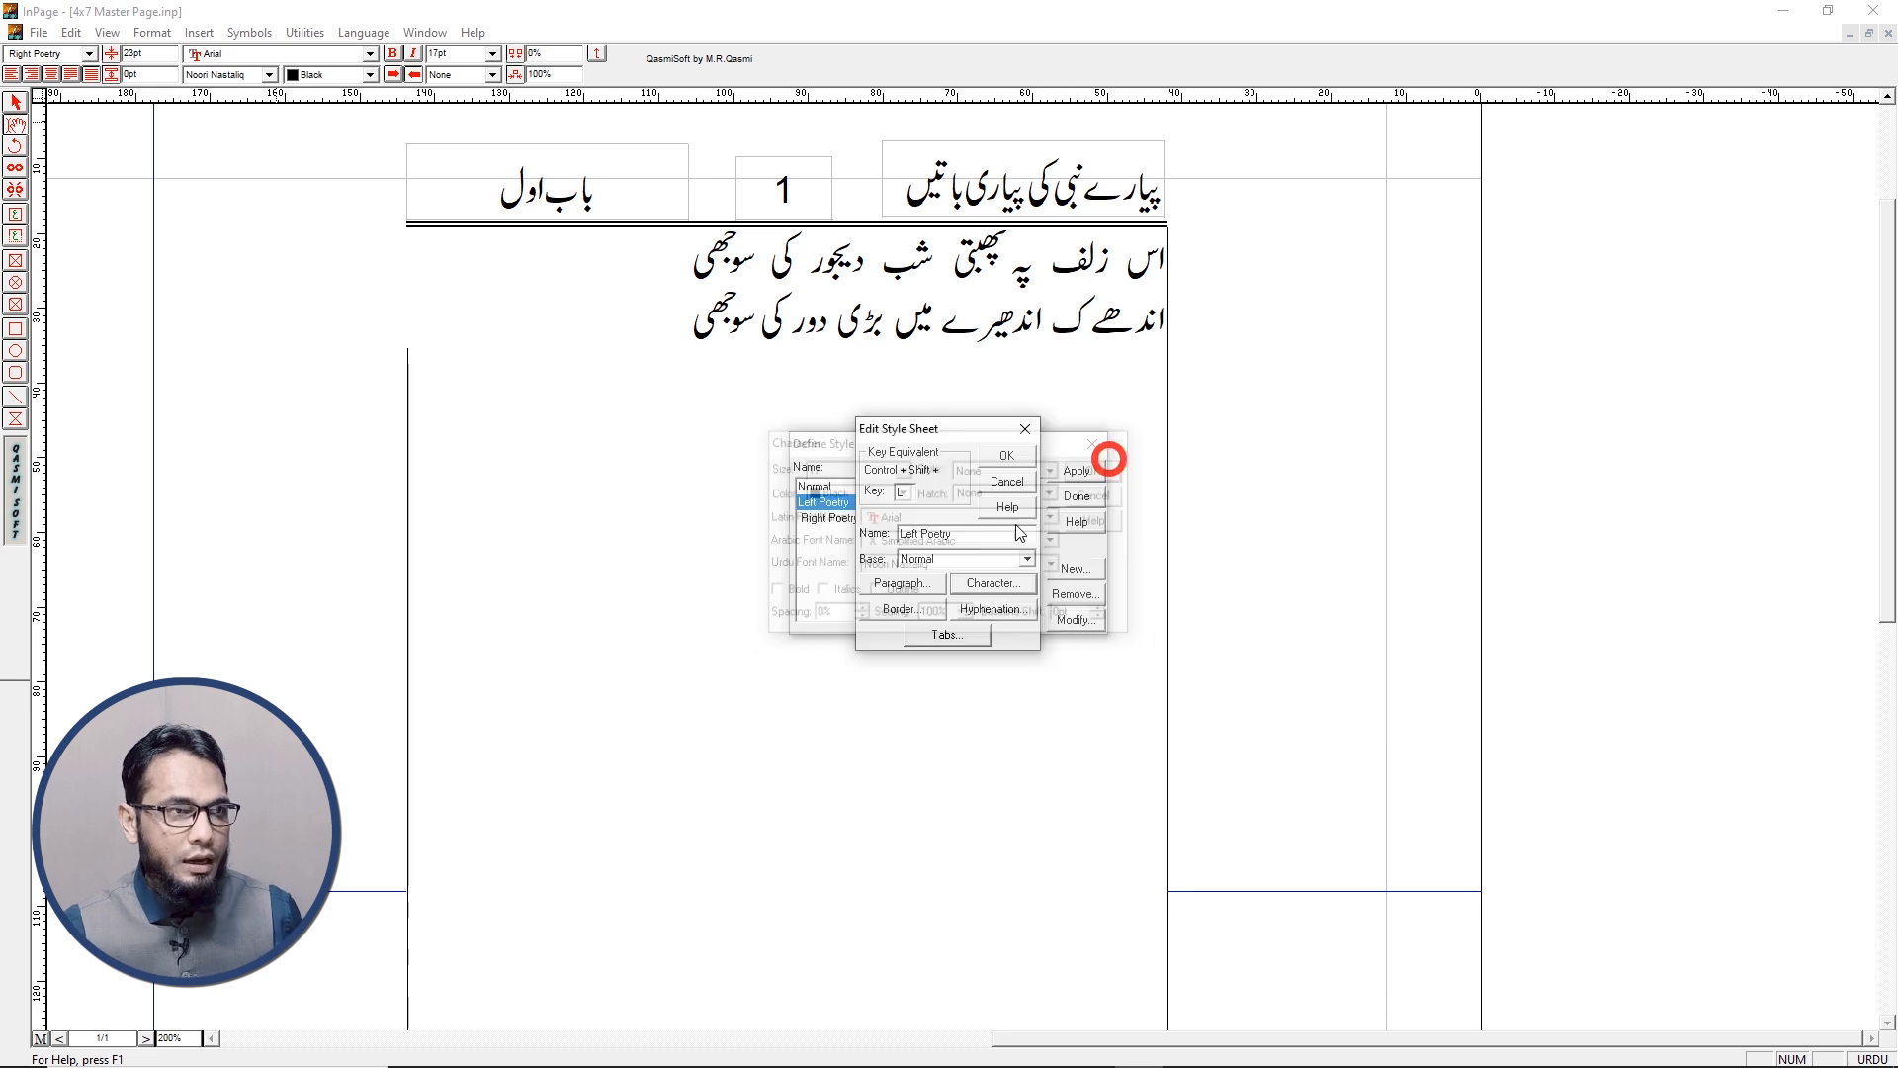
Give the Left Poetry style Forced Justified alignment, a 1.5" beginning indent and a line height of 23, and save the style sheet
left_click(903, 589)
left_click(860, 440)
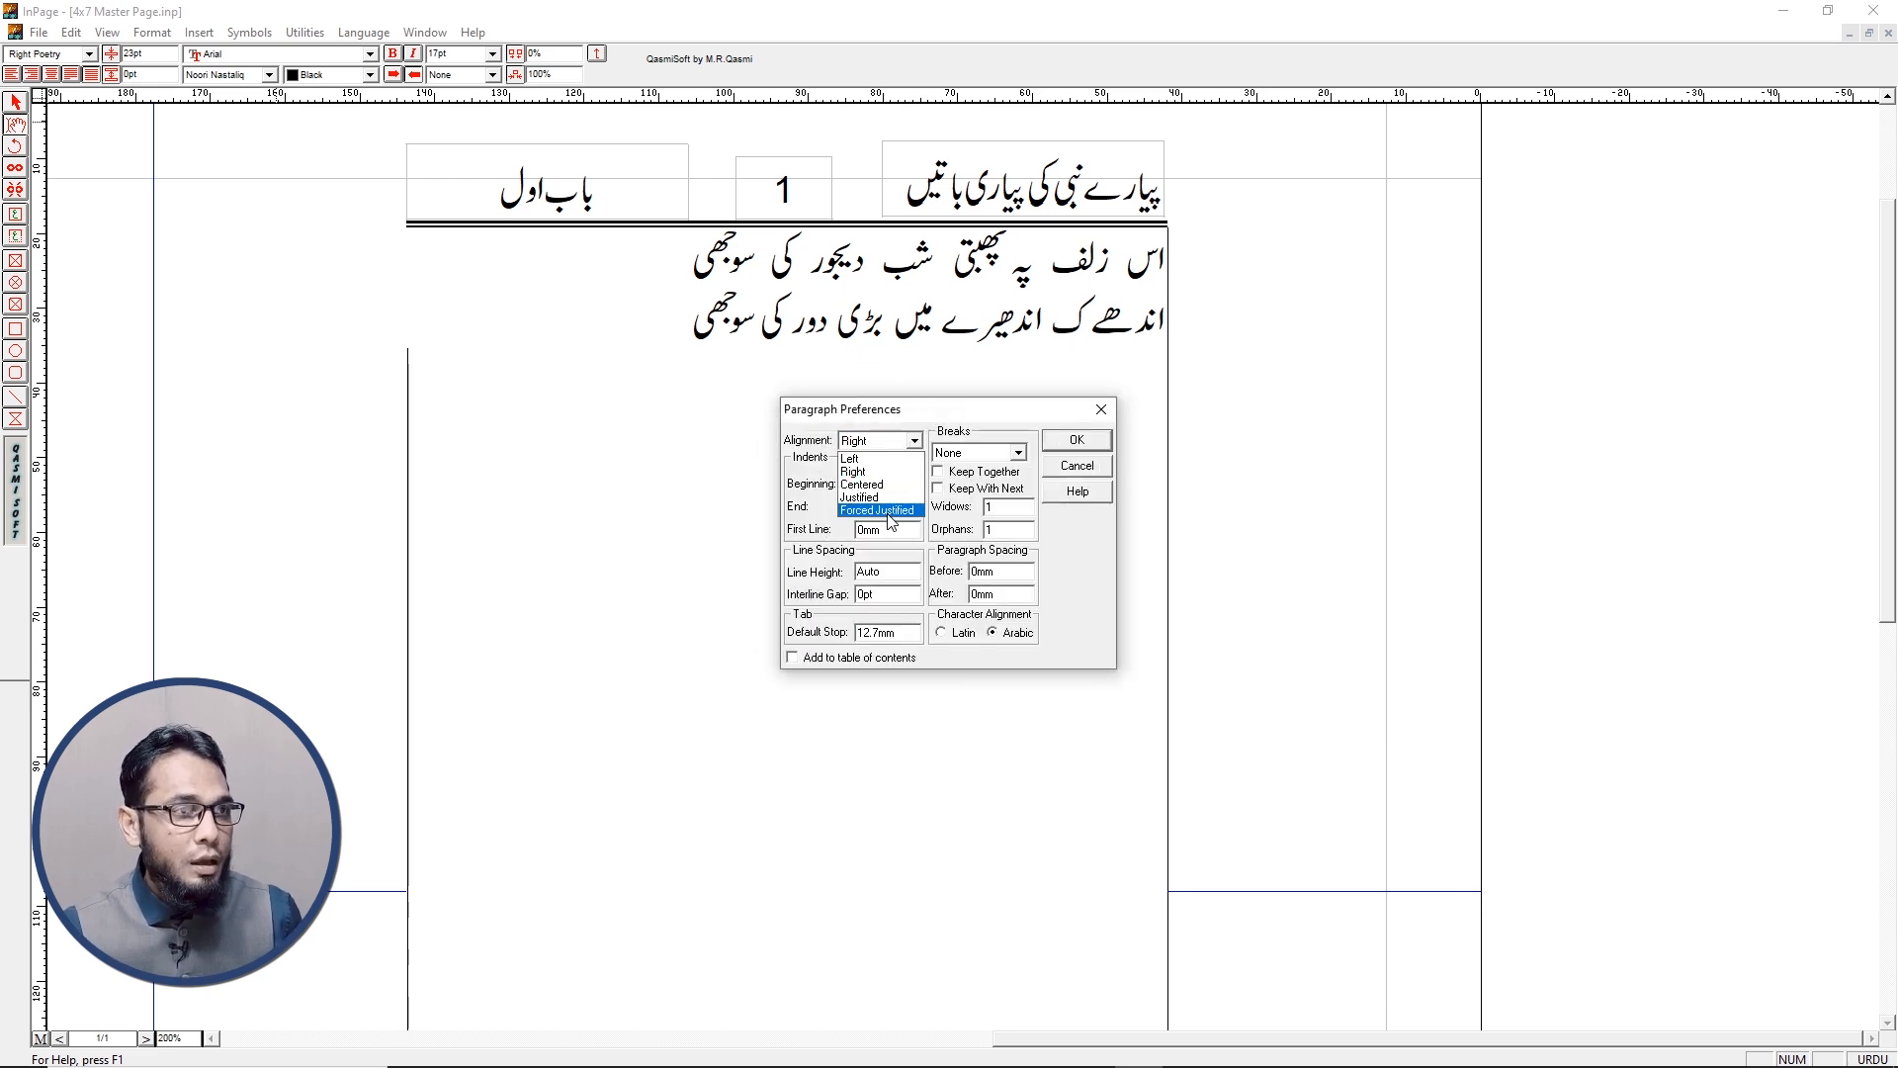
left_click(889, 510)
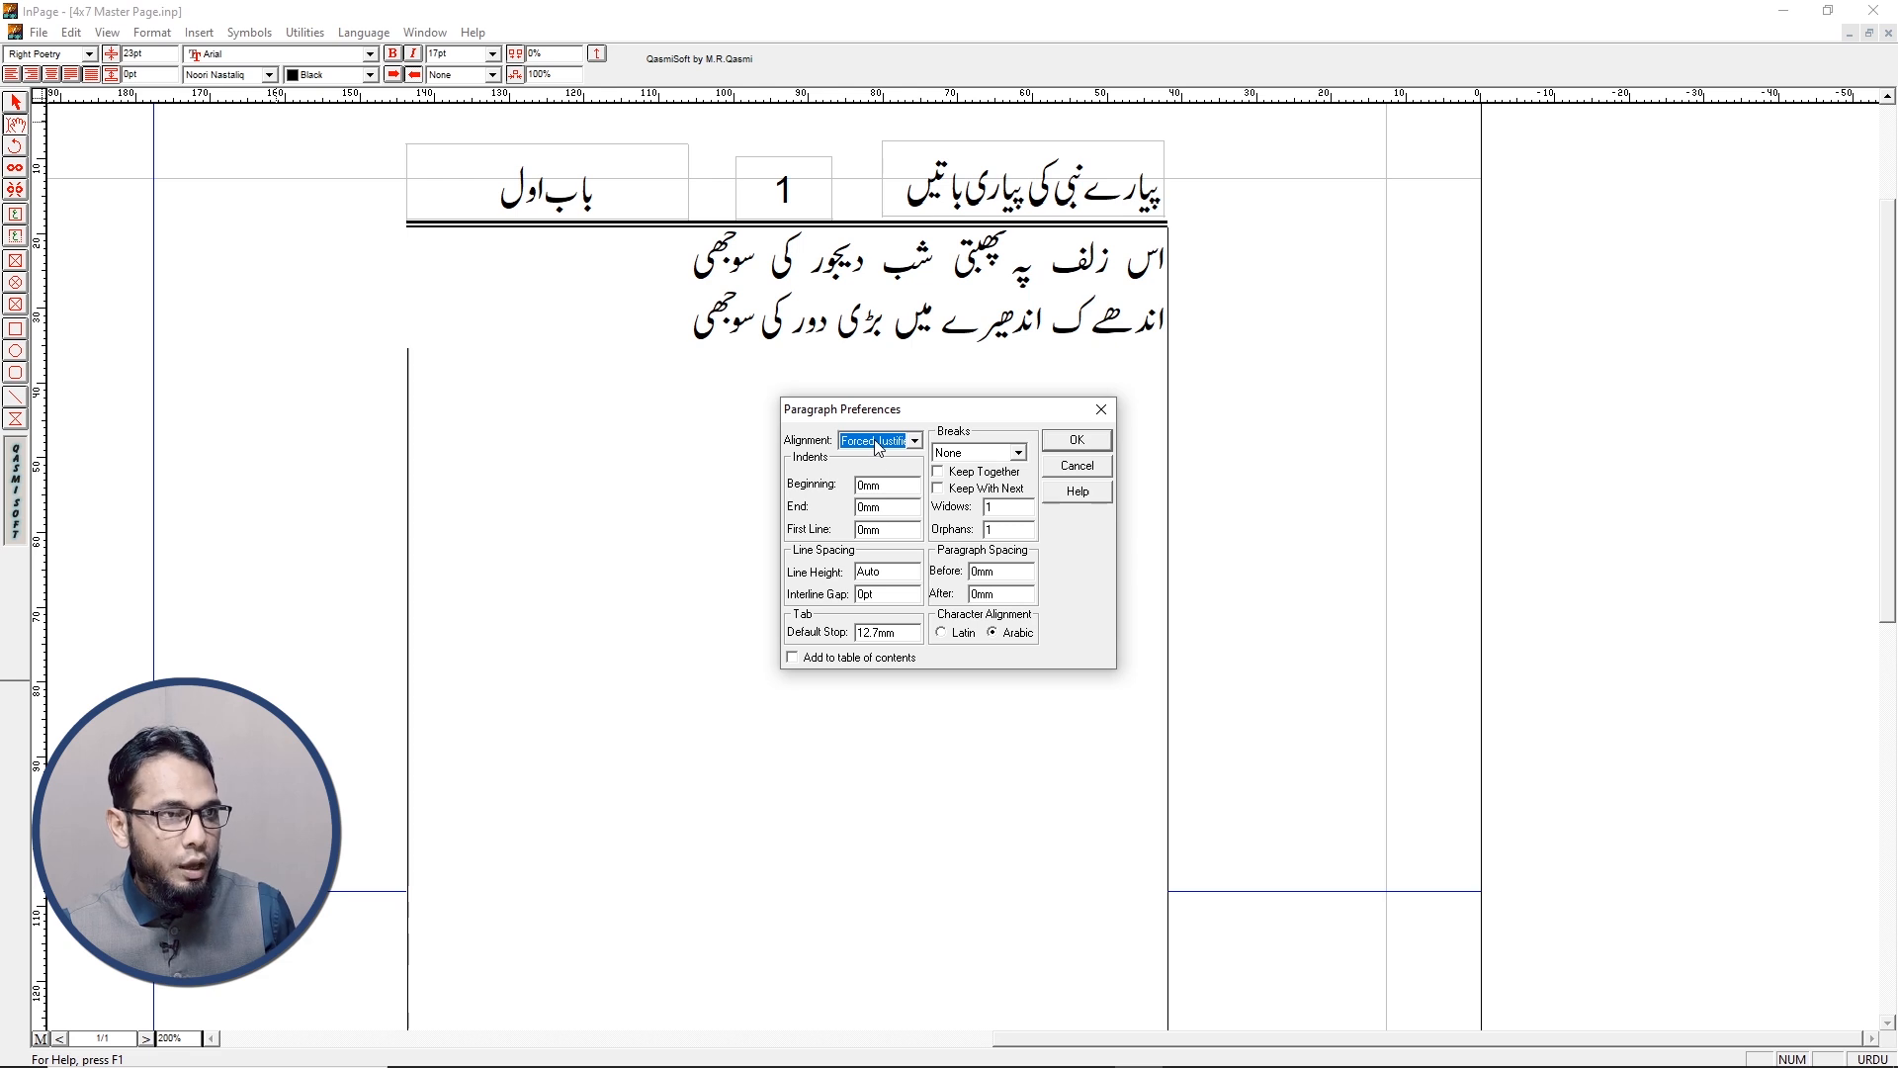
double_click(881, 486)
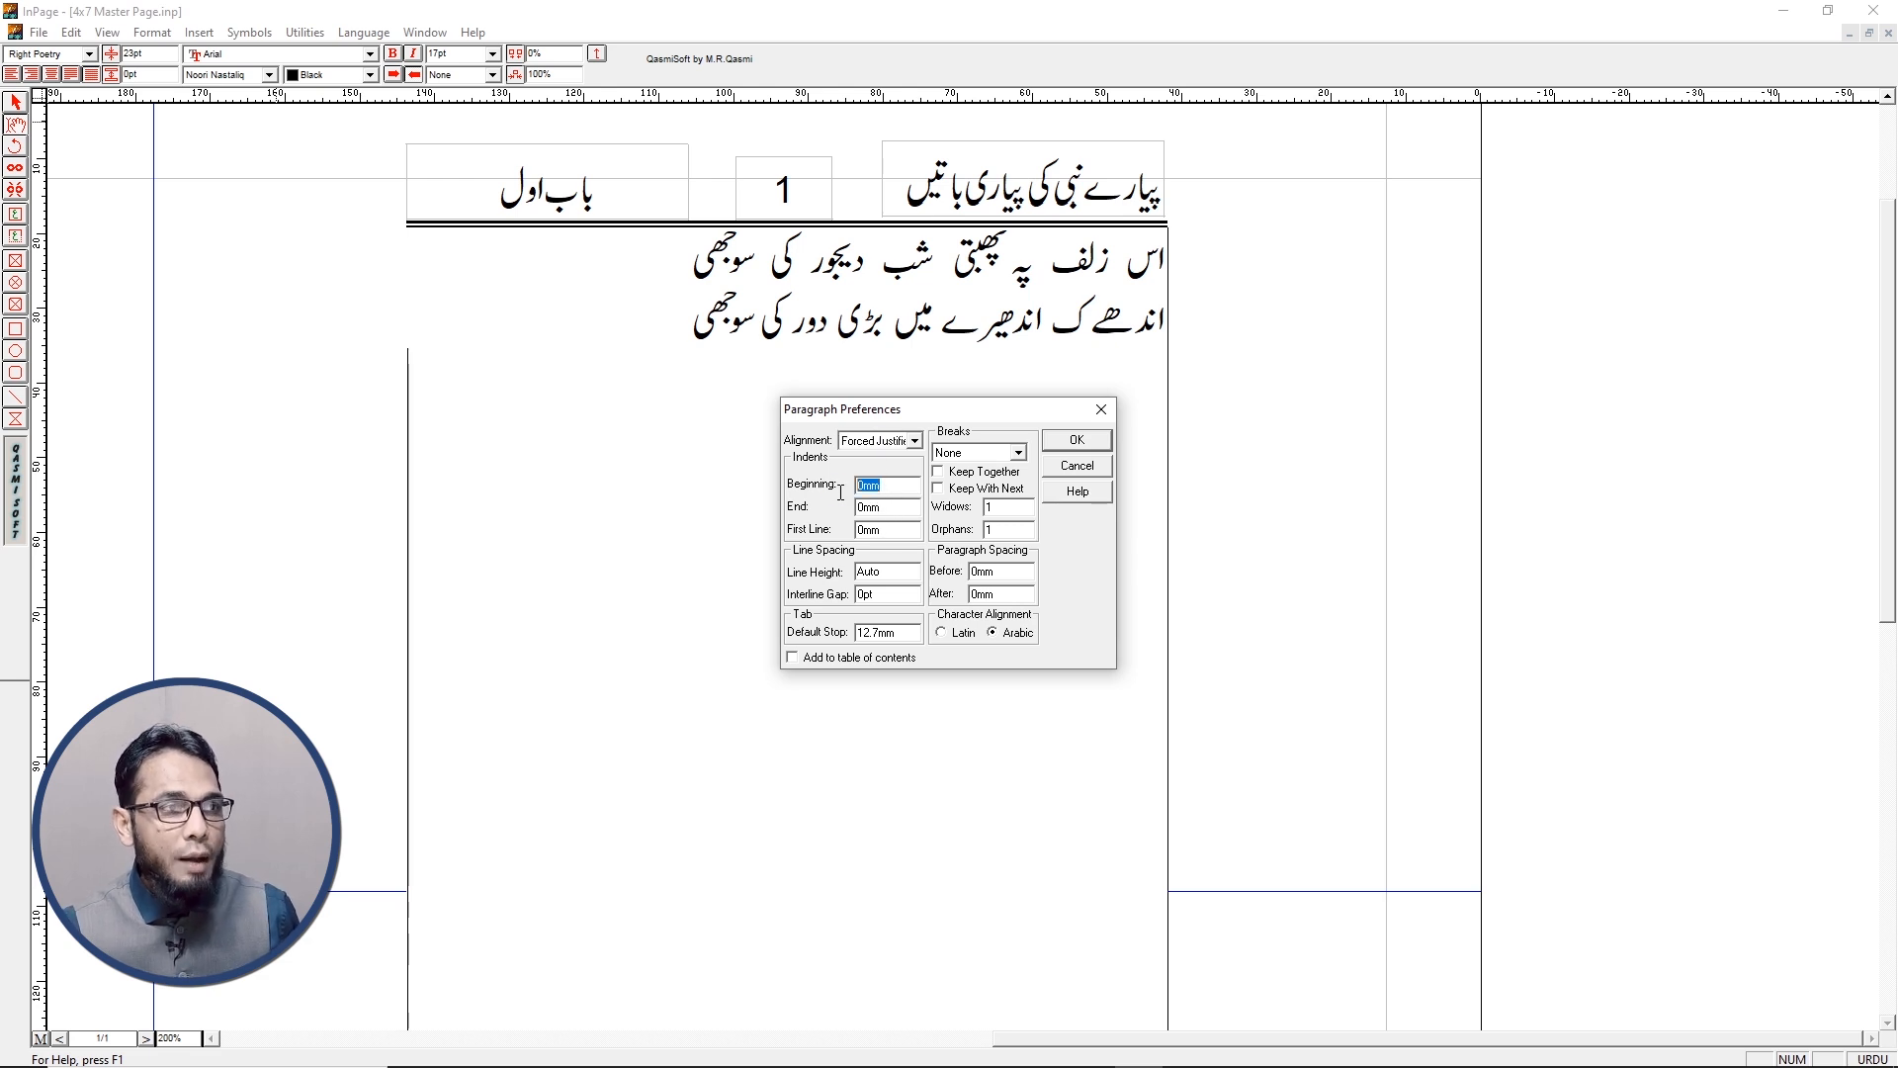
type("1.5")
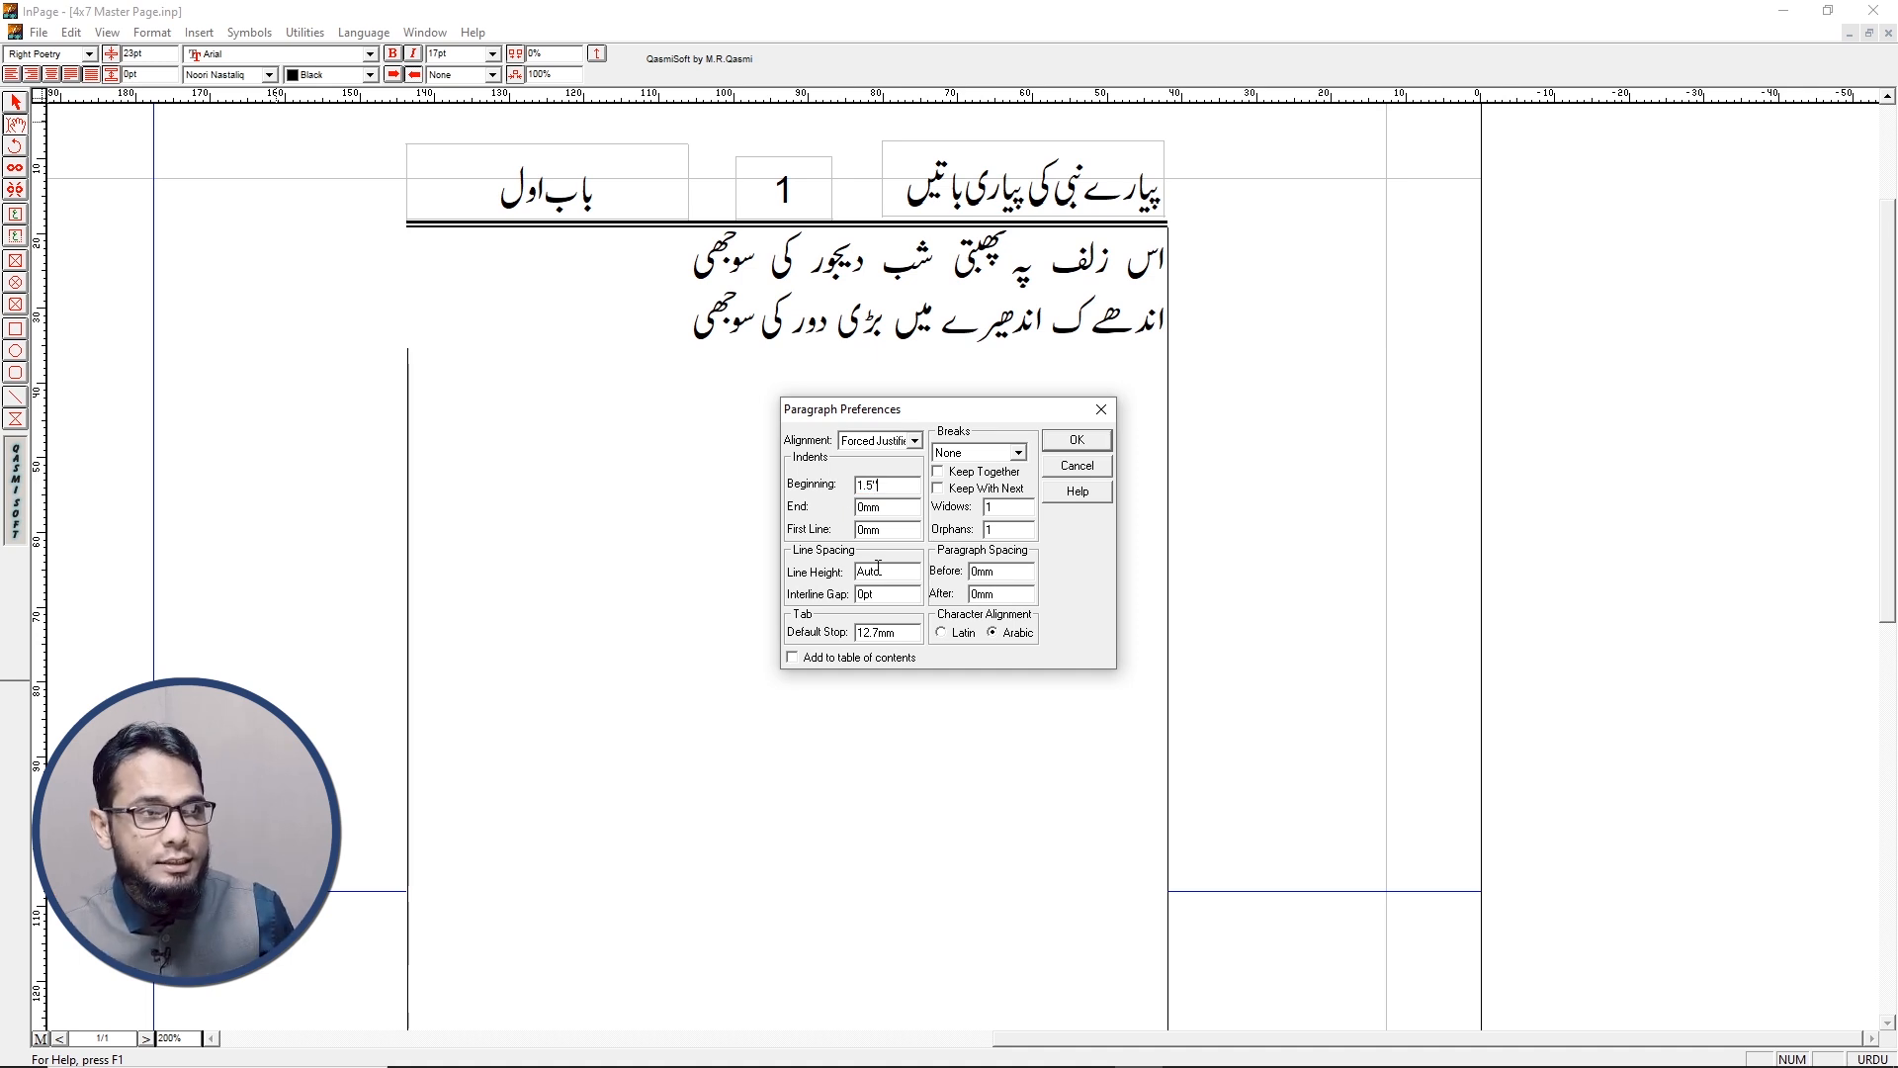
type("23")
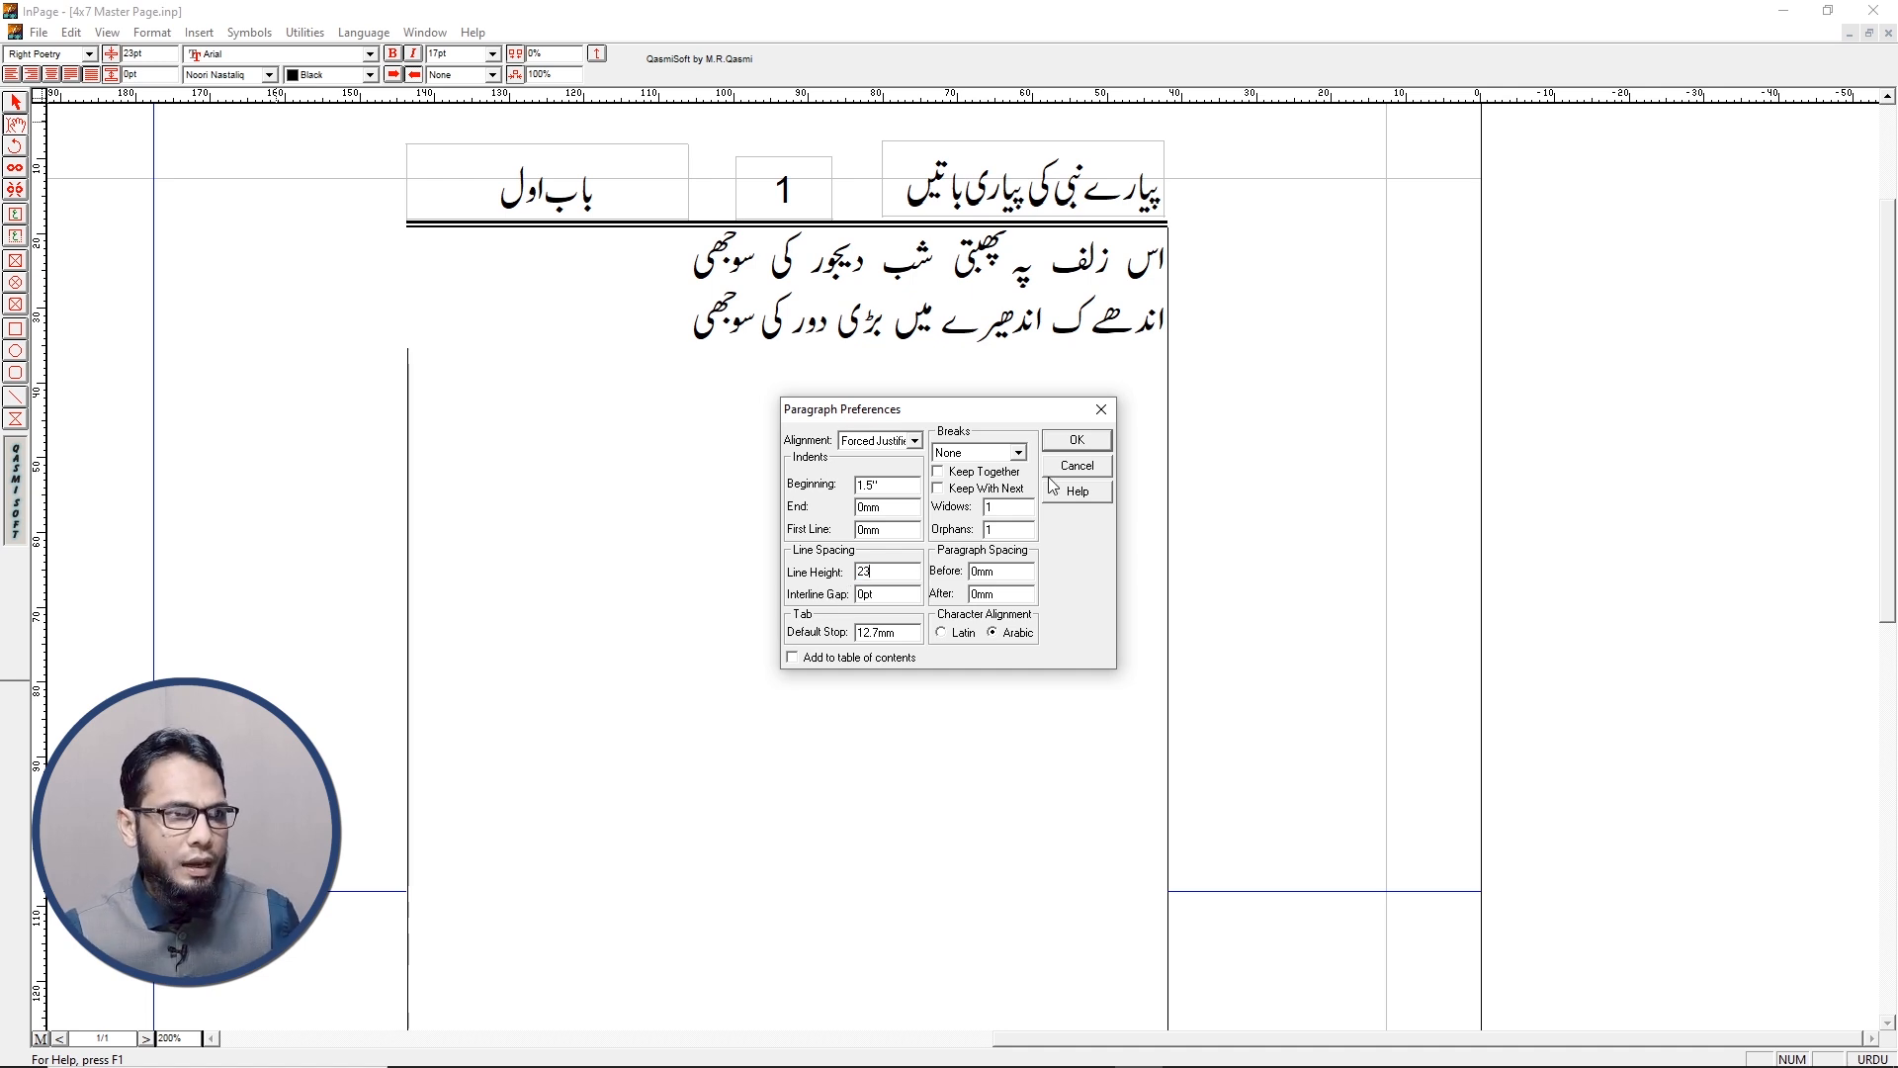
left_click(1066, 443)
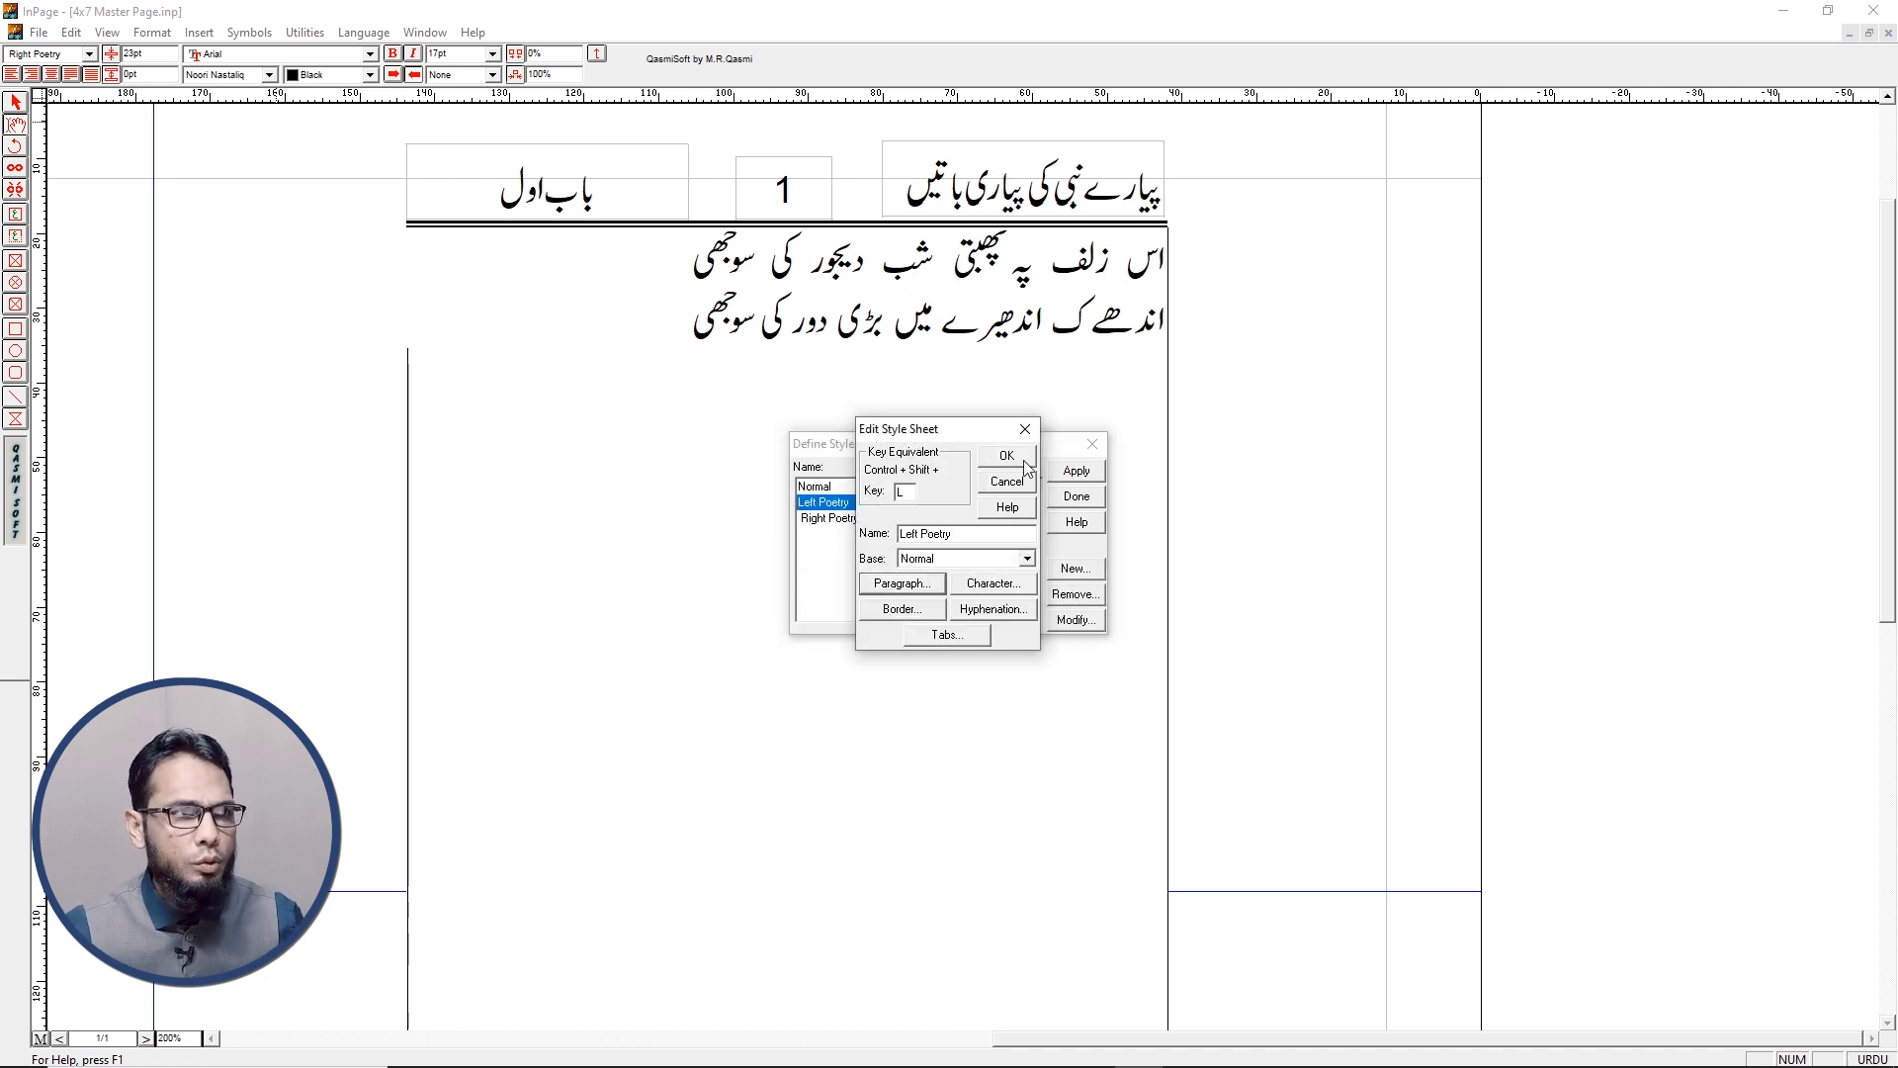
left_click(1018, 458)
left_click(1076, 496)
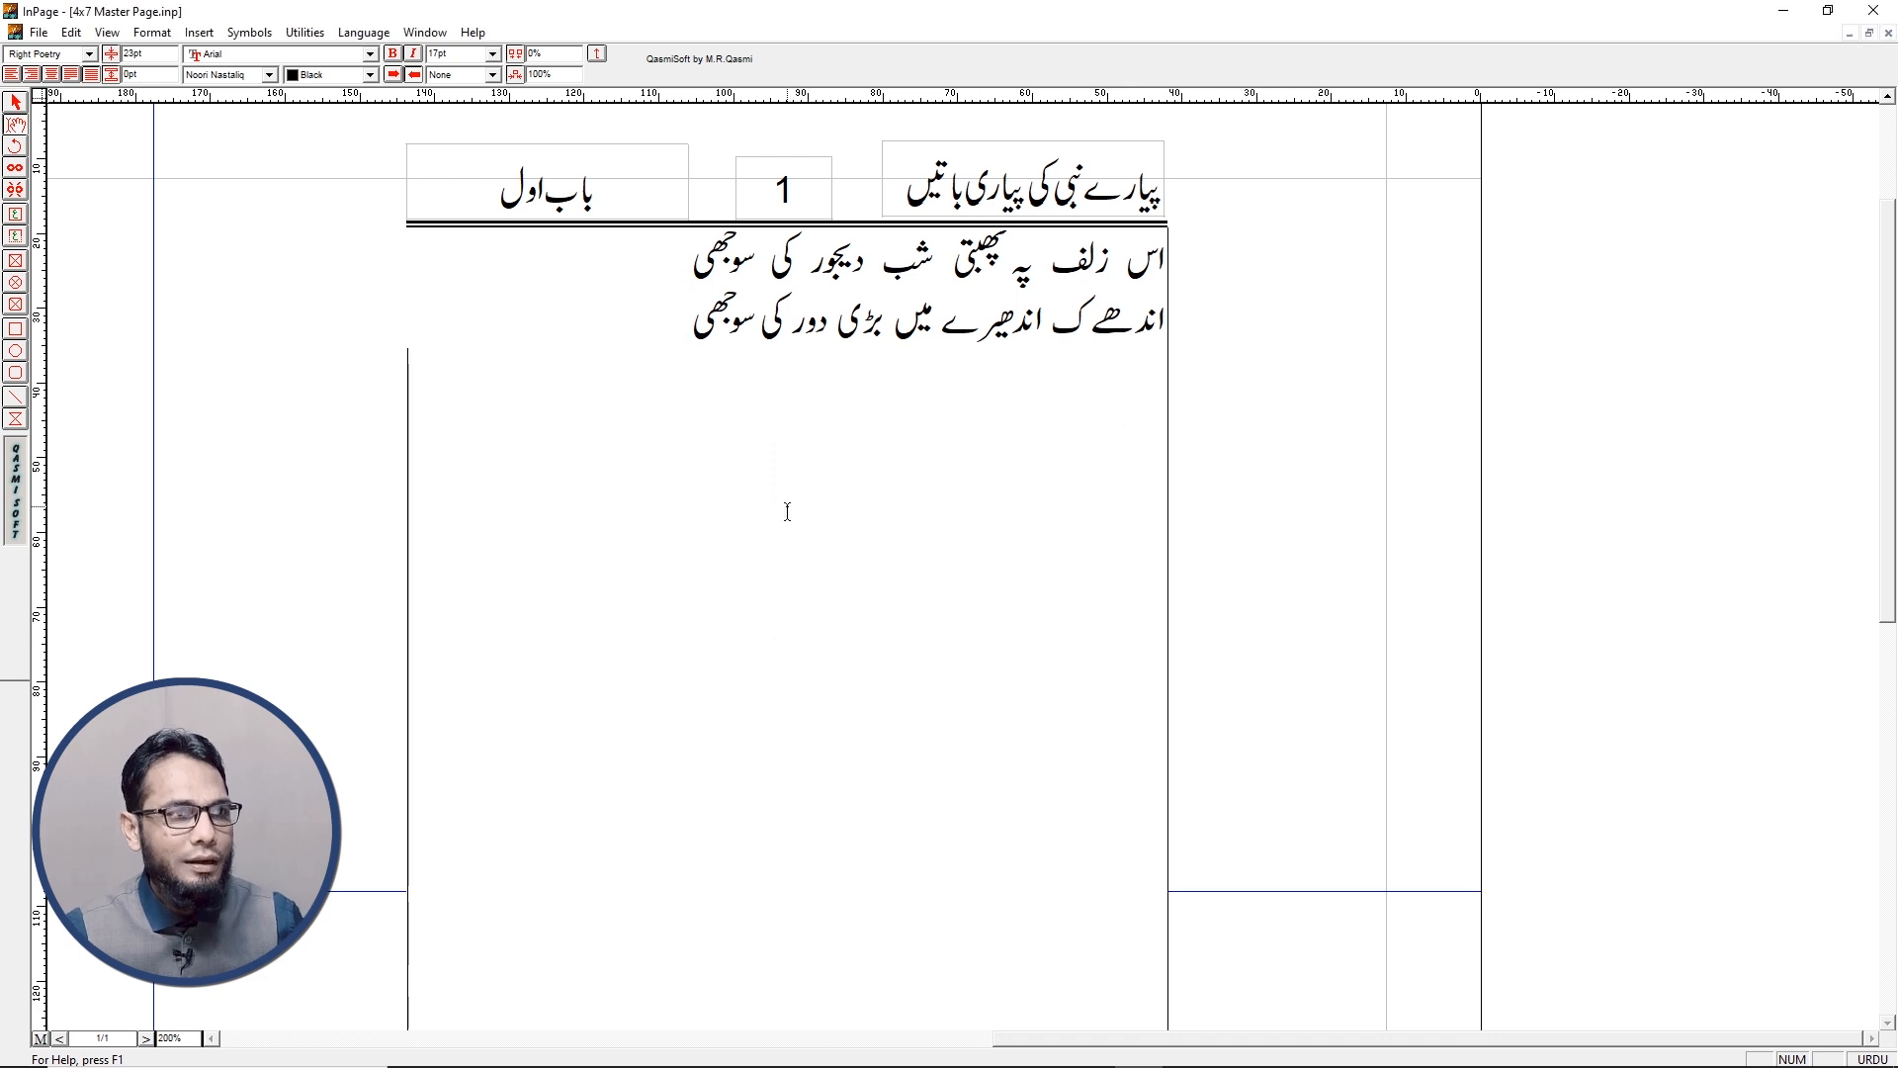
Apply the Left Poetry style to a new line below the verses and enter "اس زلف پہ پھبتی شب دیجور کی سوجھی"
key("Return")
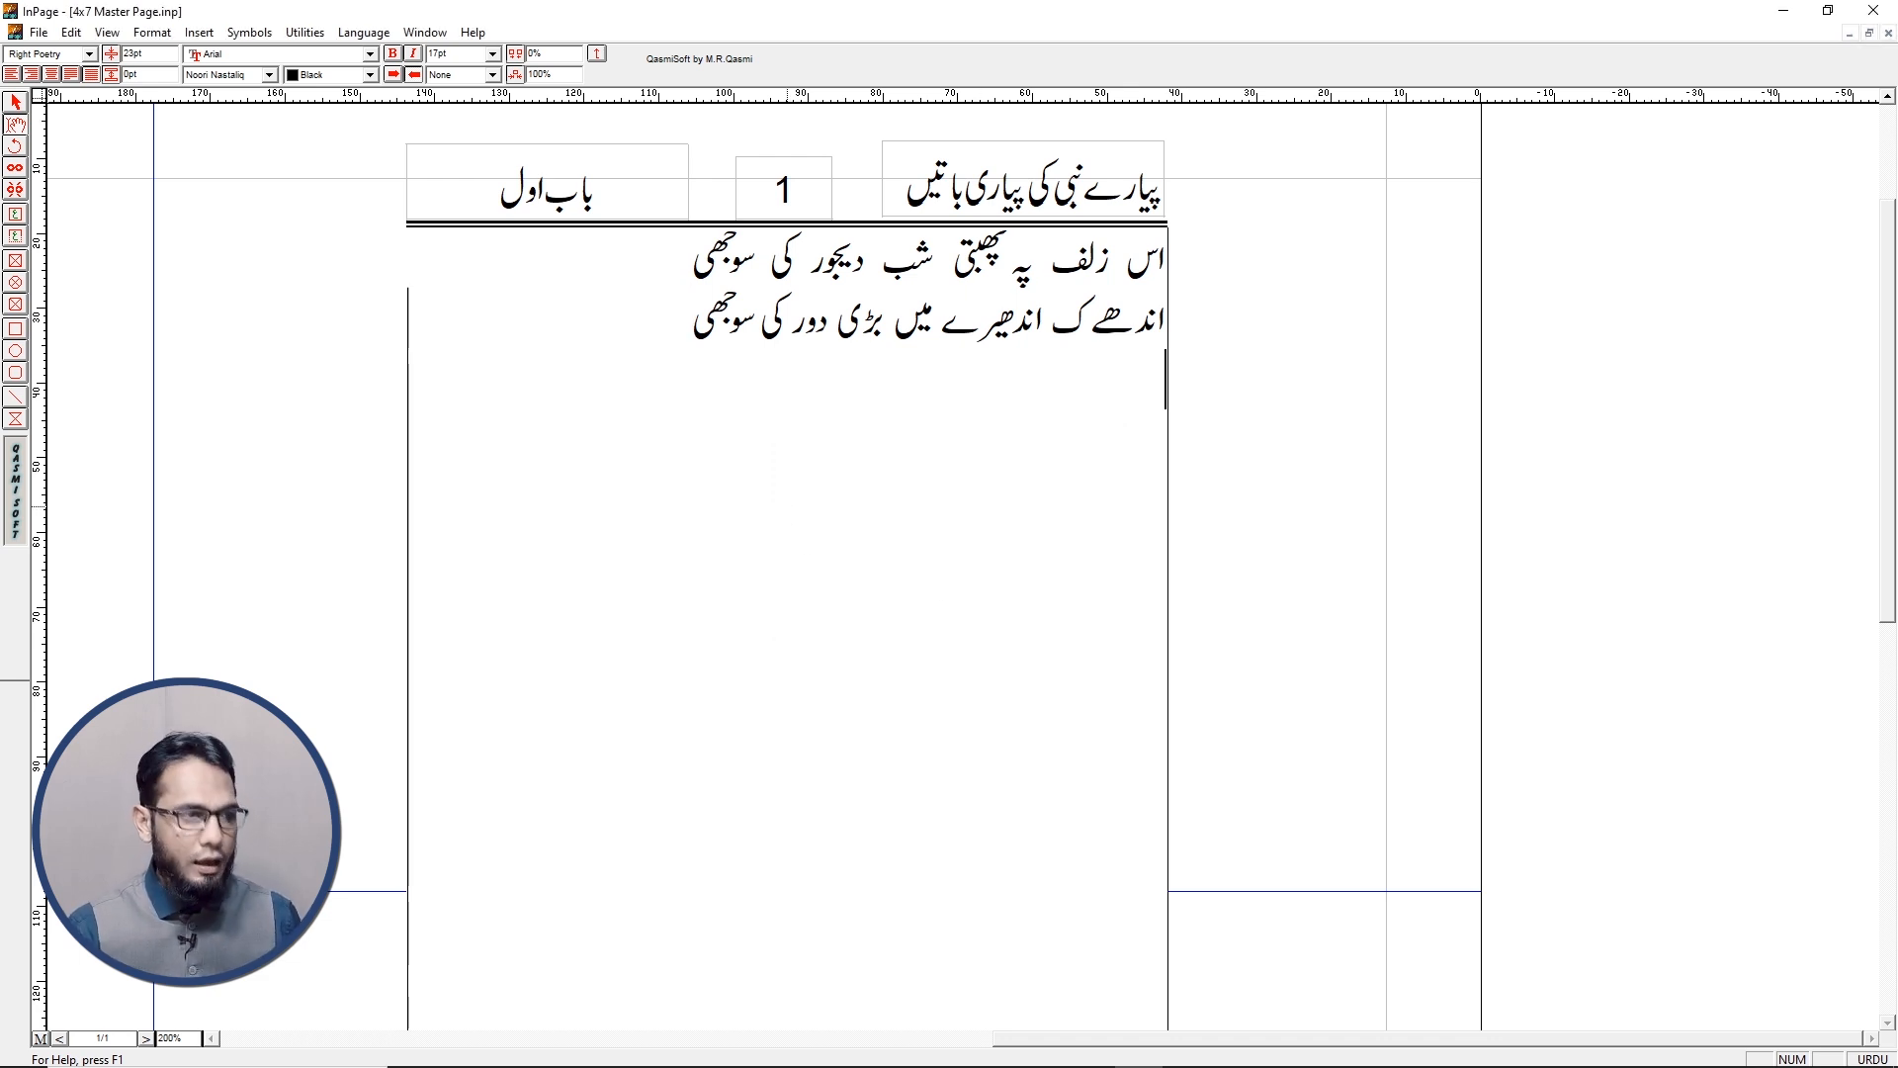
key("ctrl+2")
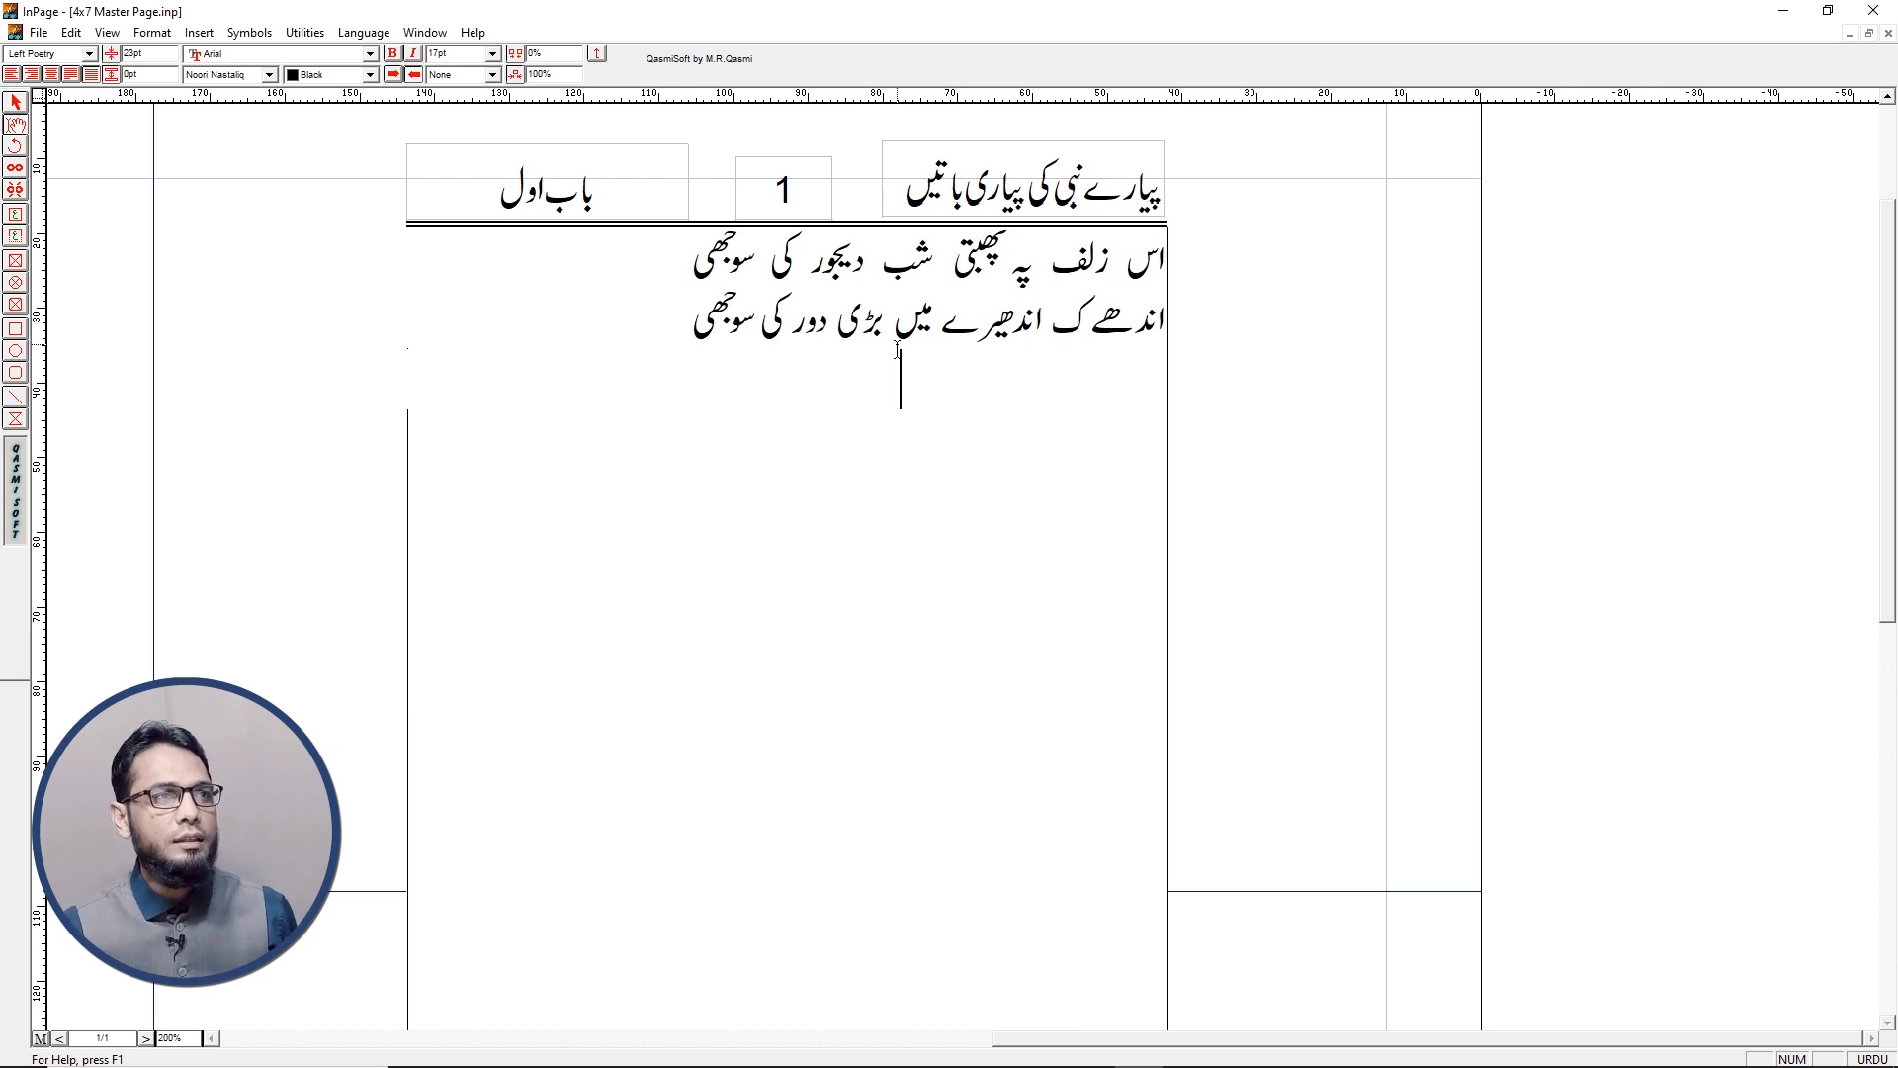
type("اس زلف")
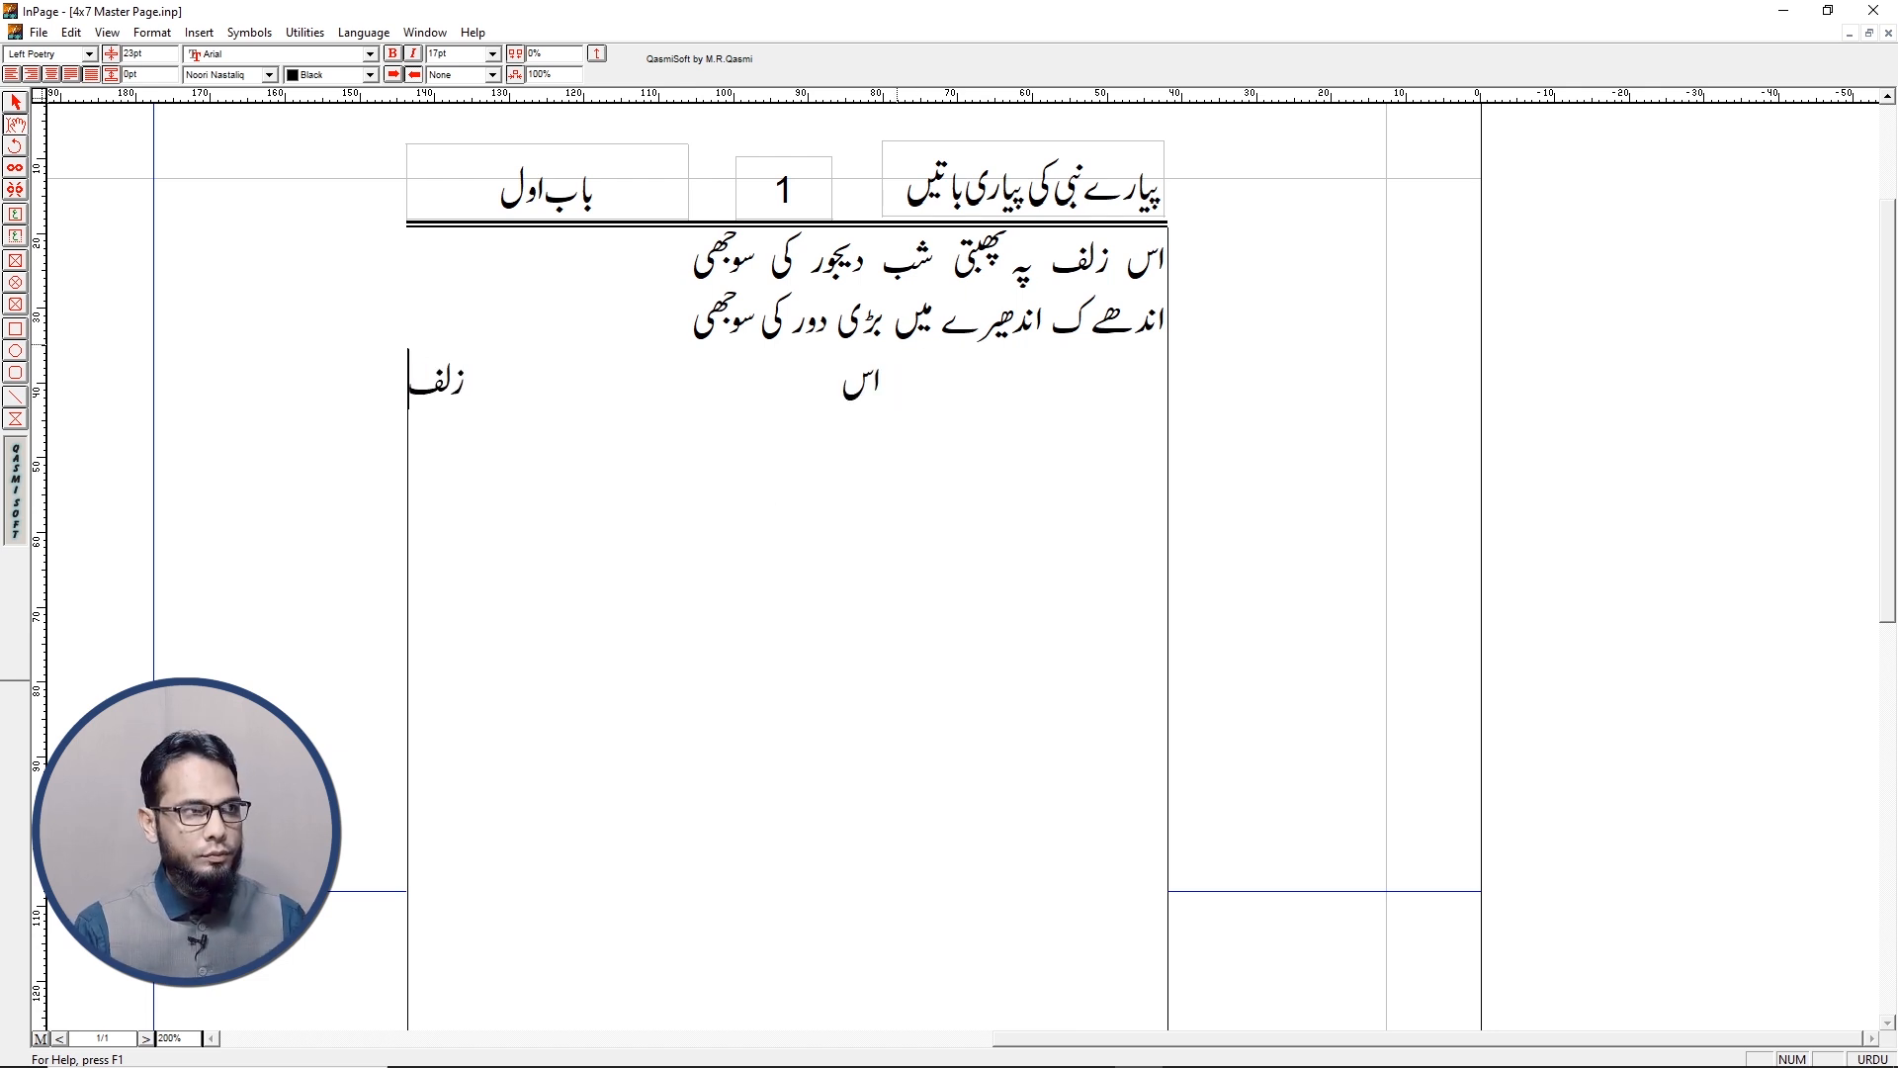
type(" پہ پھبتی")
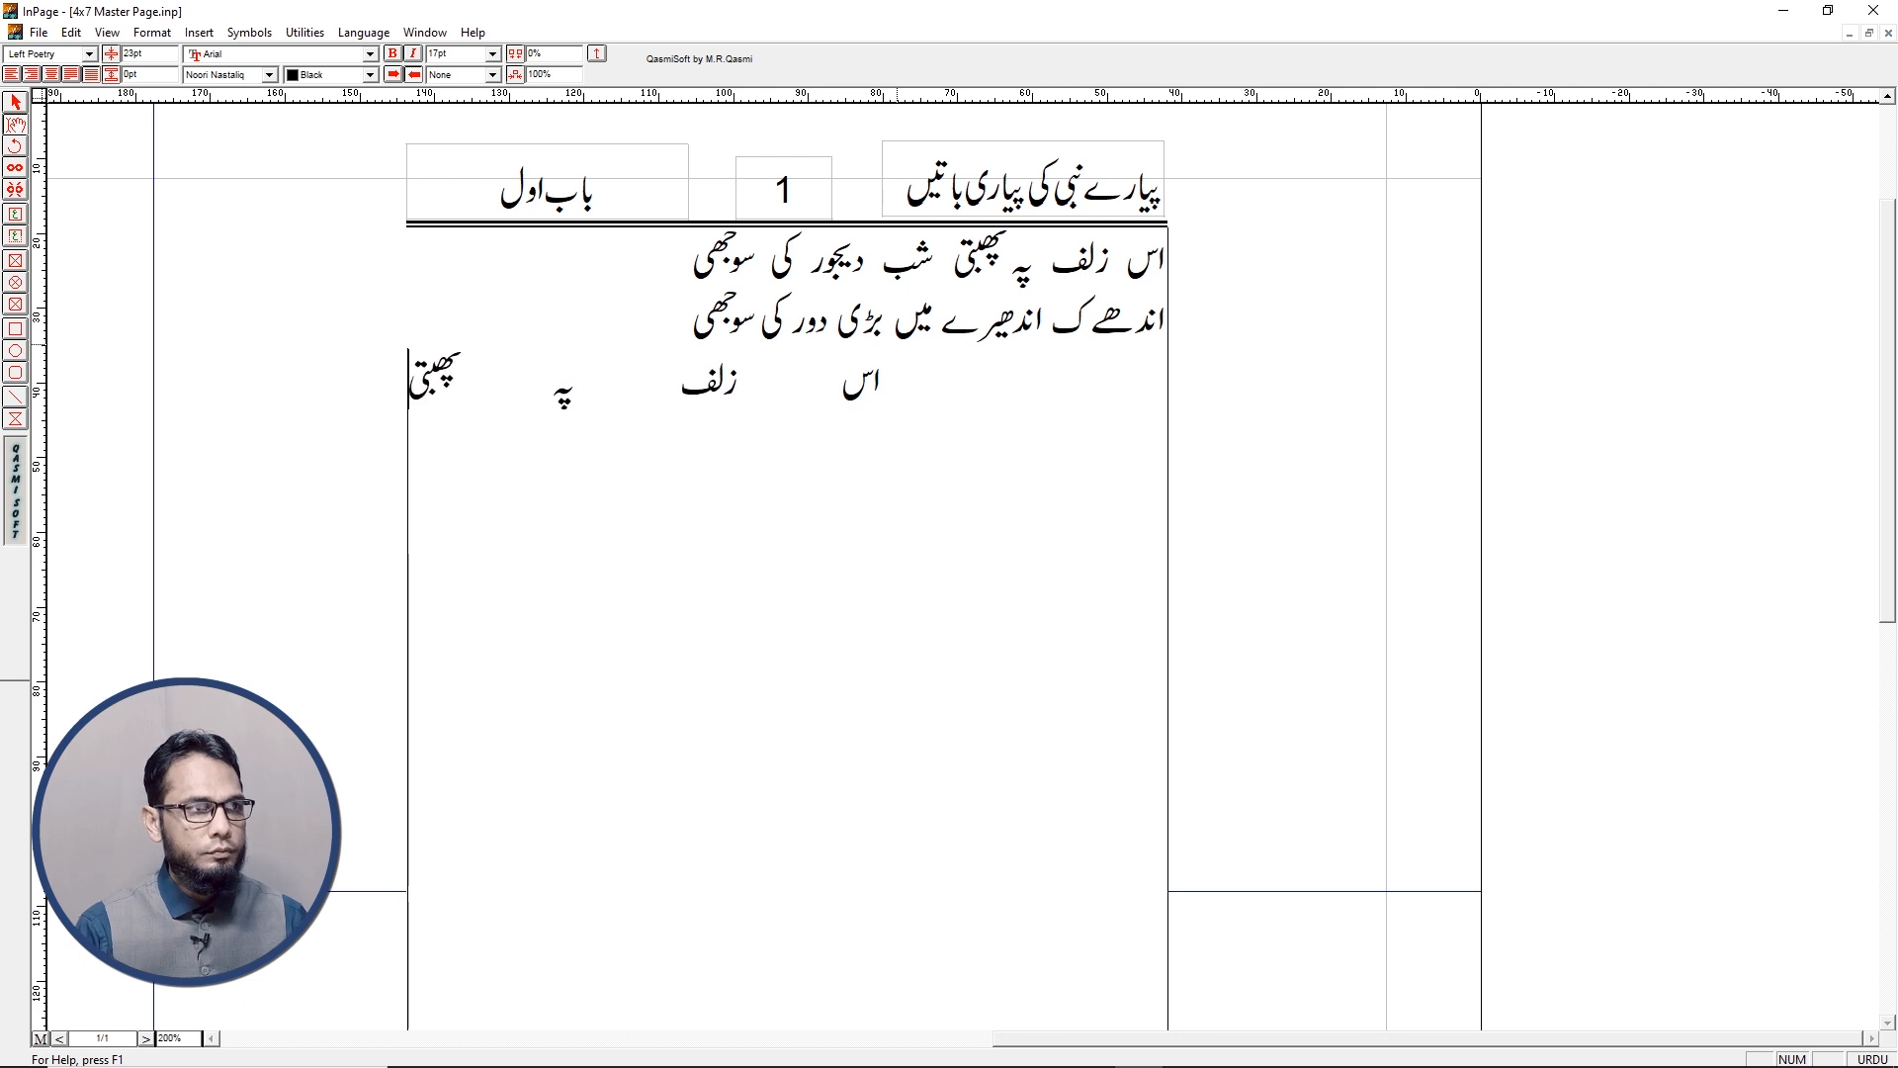
type(" شب دیجور کی سوجھی")
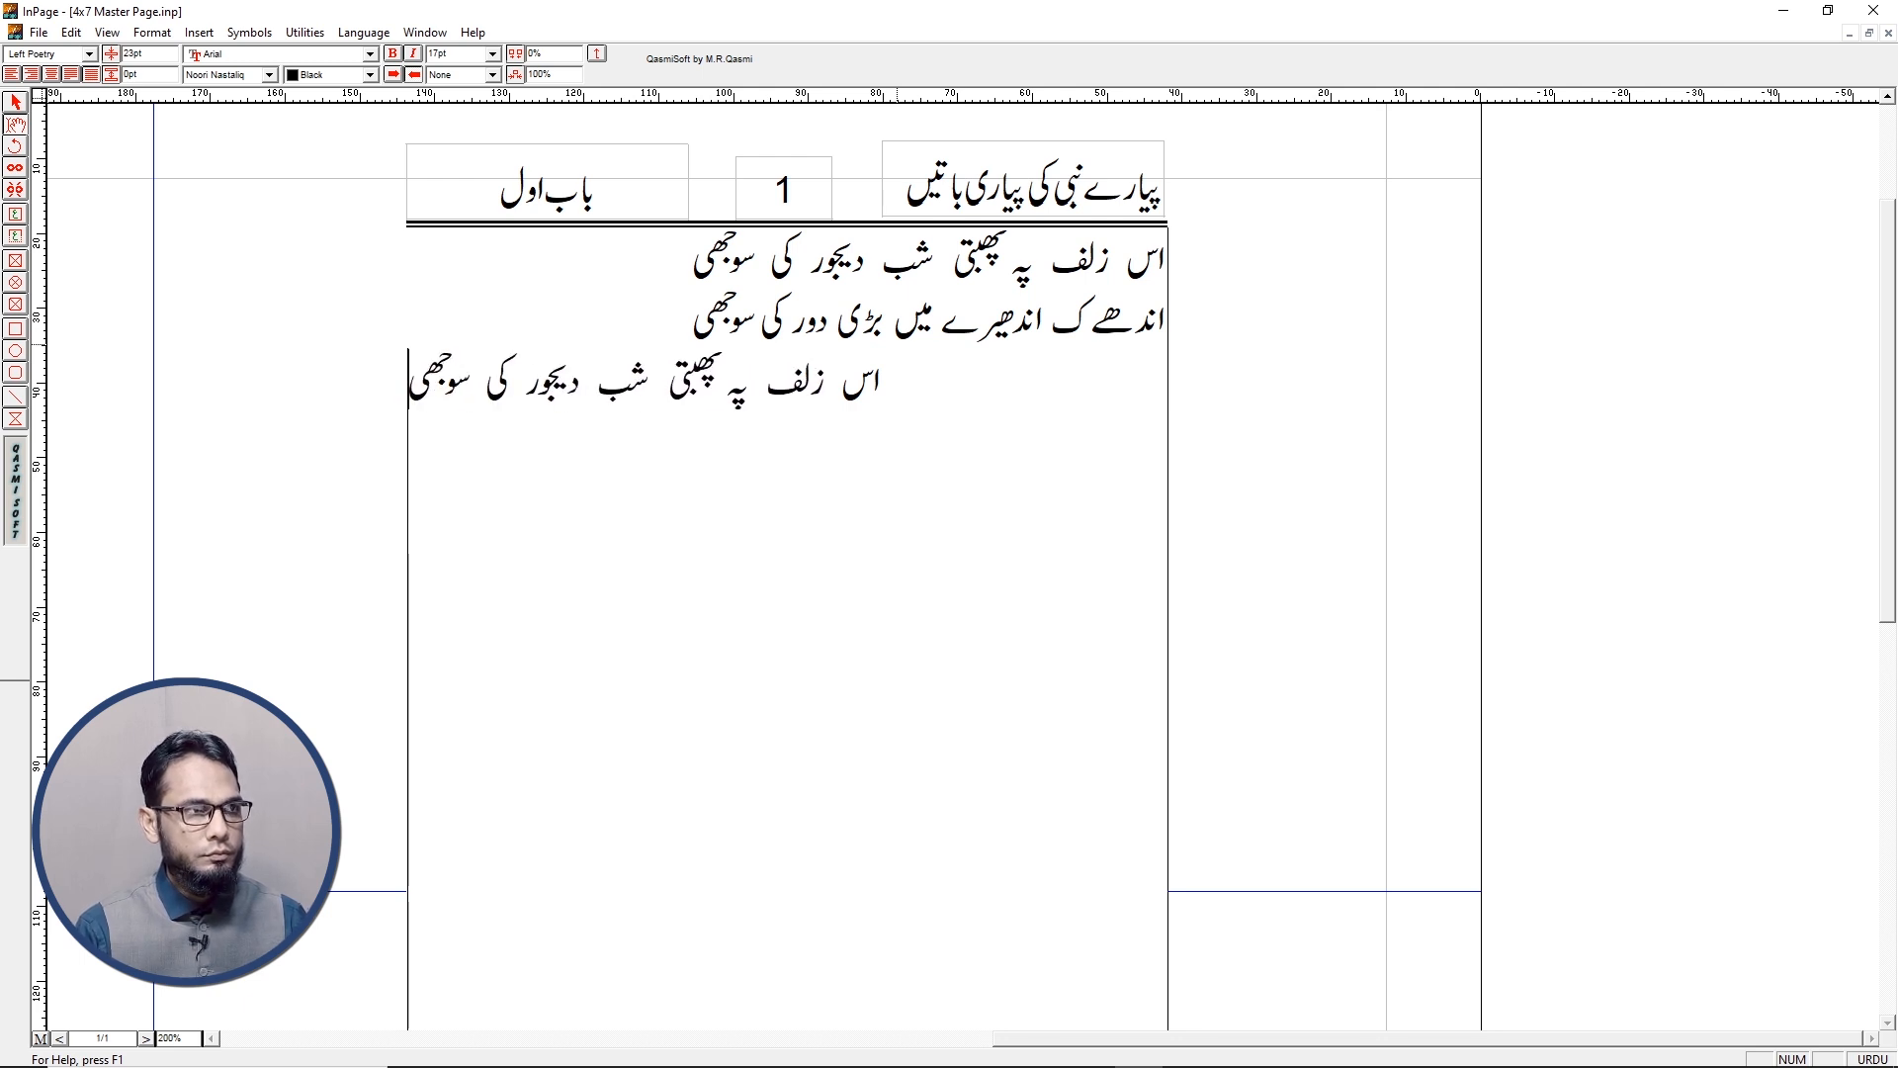
Add a second Left Poetry line reading "اندھے کو اندھیرے میں بڑی دور کی سوجھی"
key("Return")
type("ان")
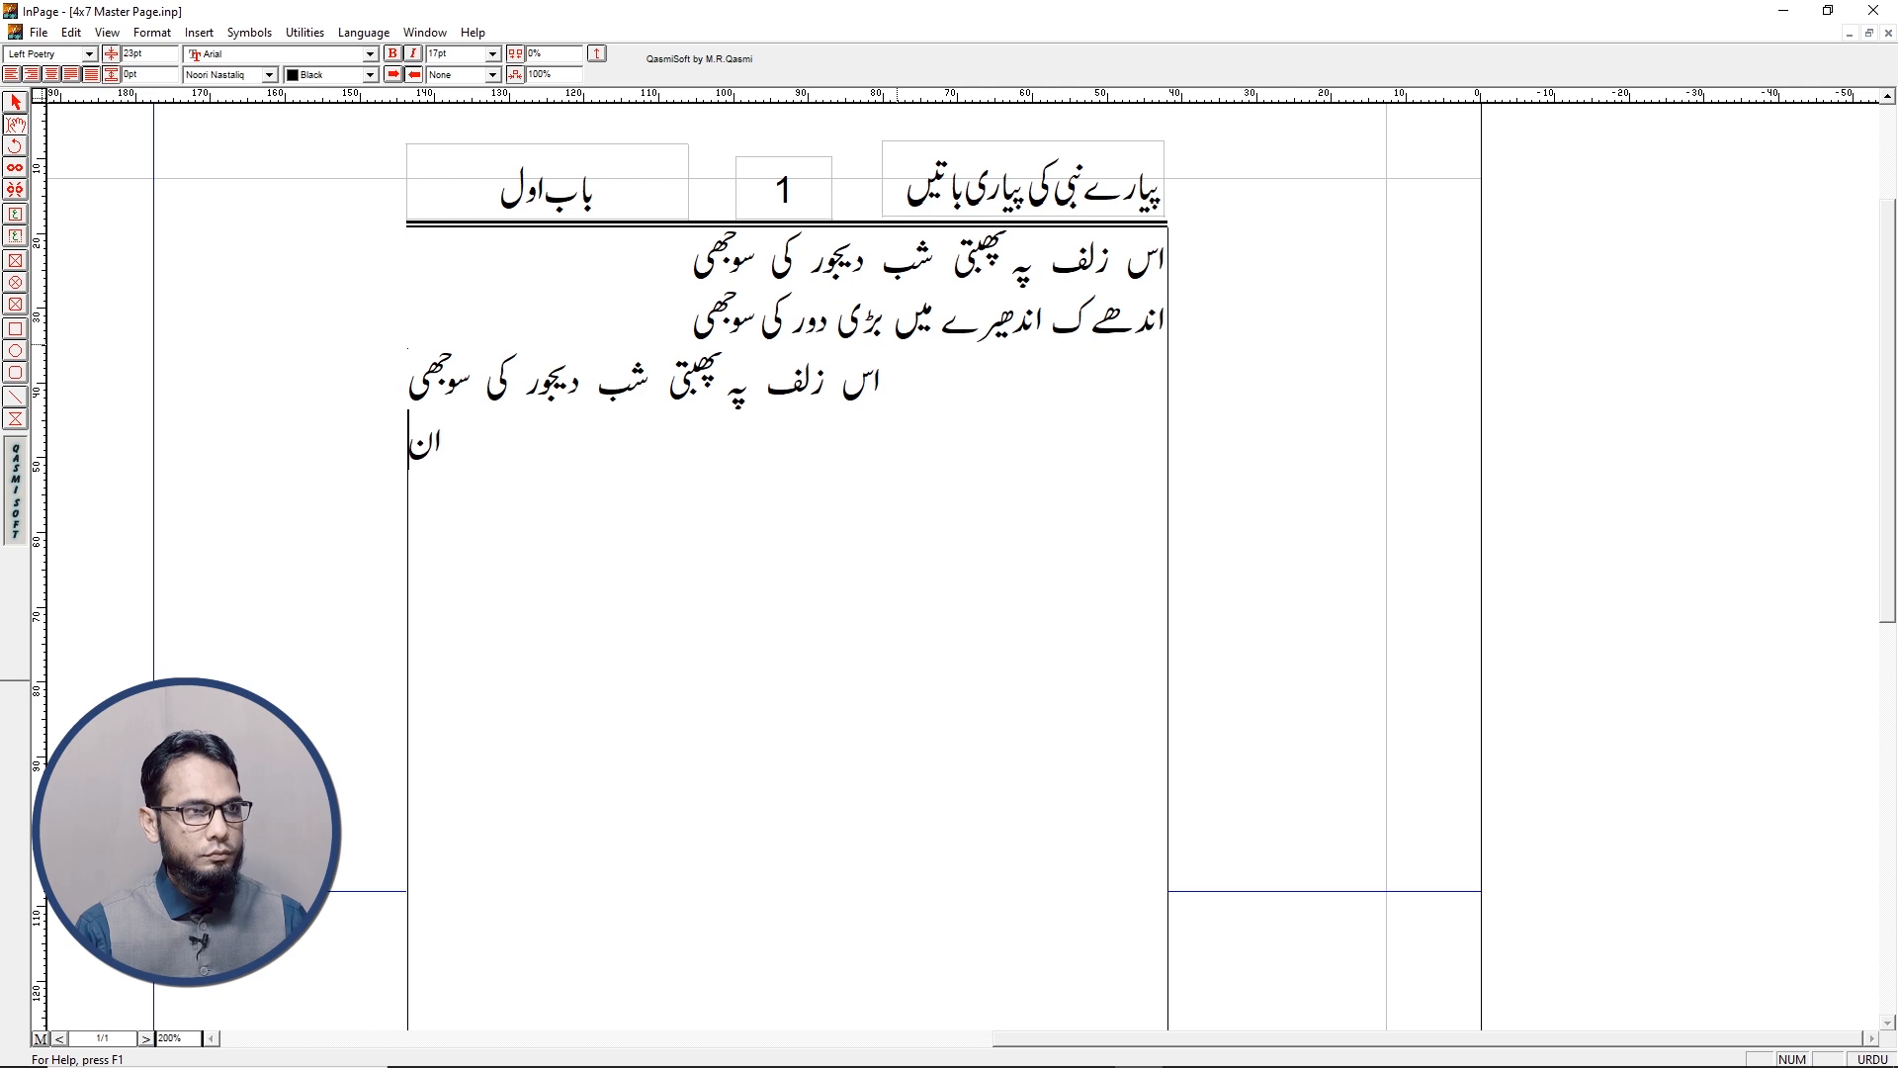
type("دھے کو اندھیرے مین")
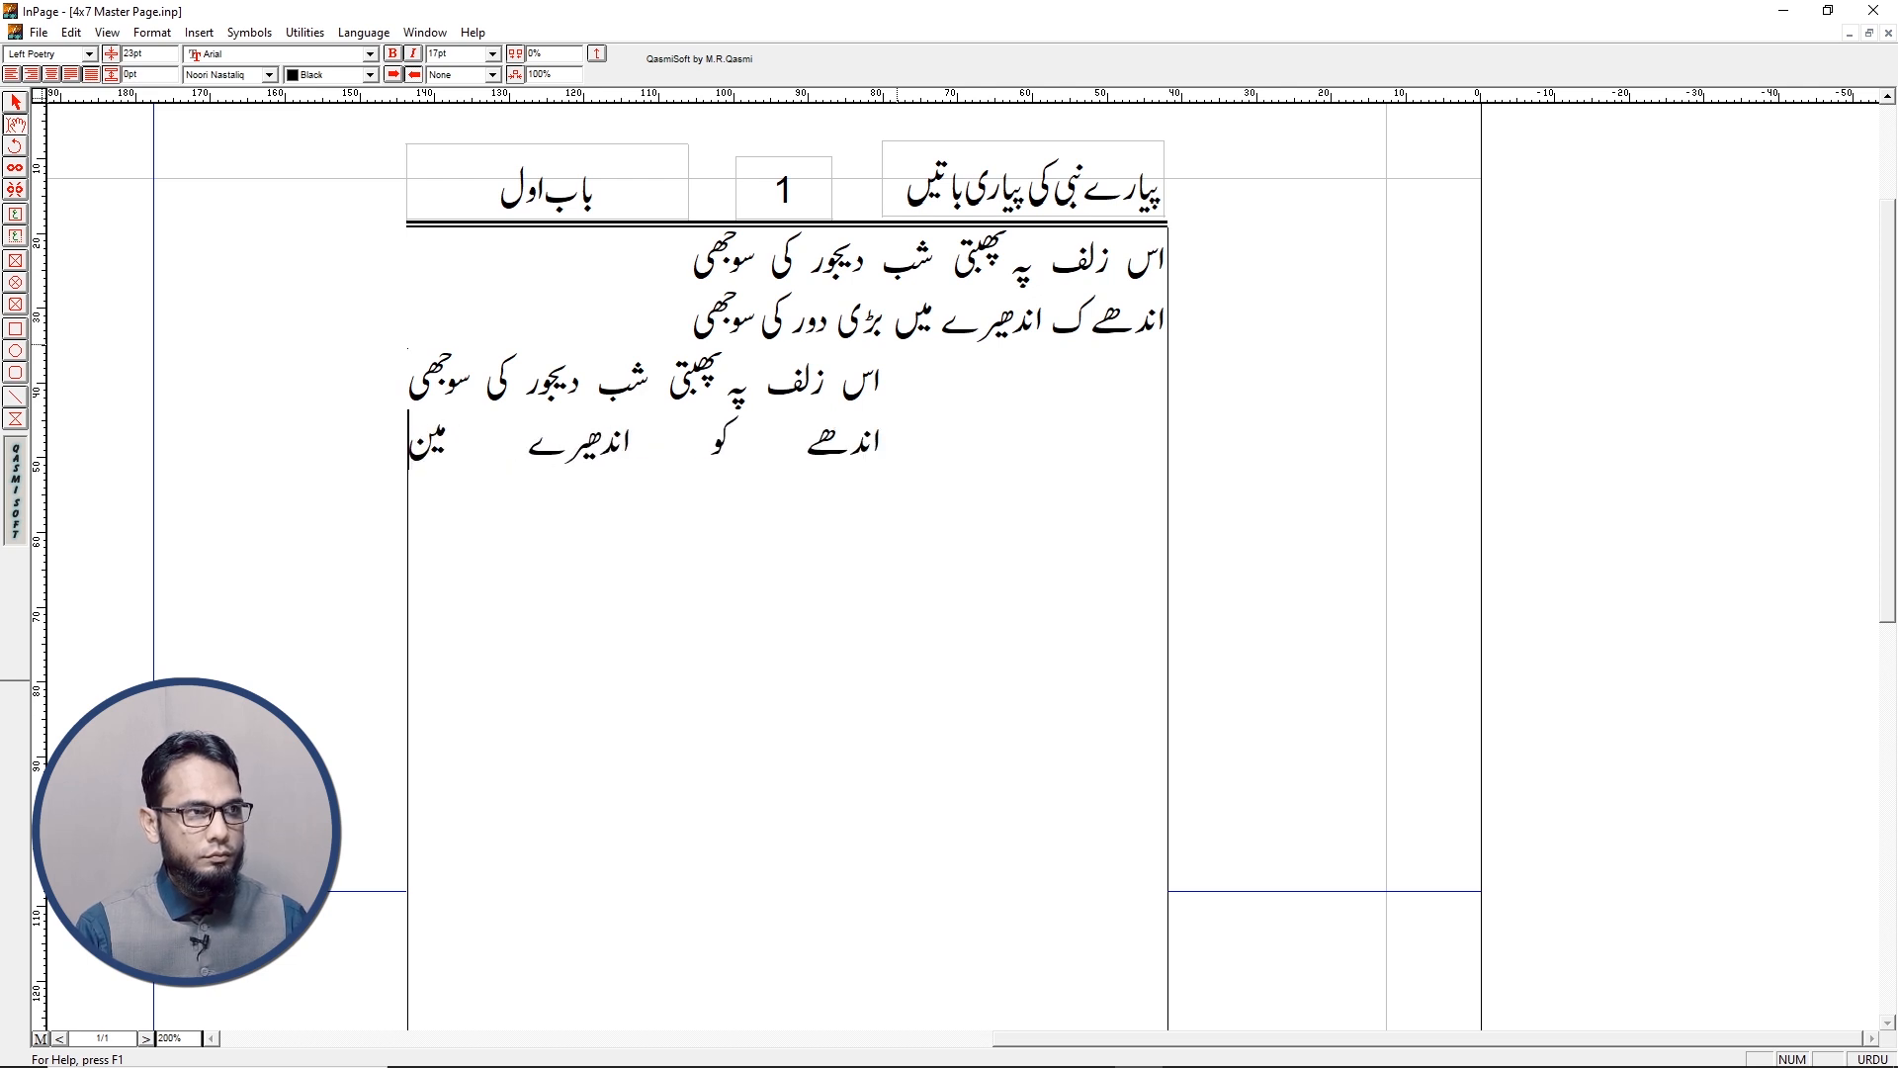
key("BackSpace")
type("ں ب")
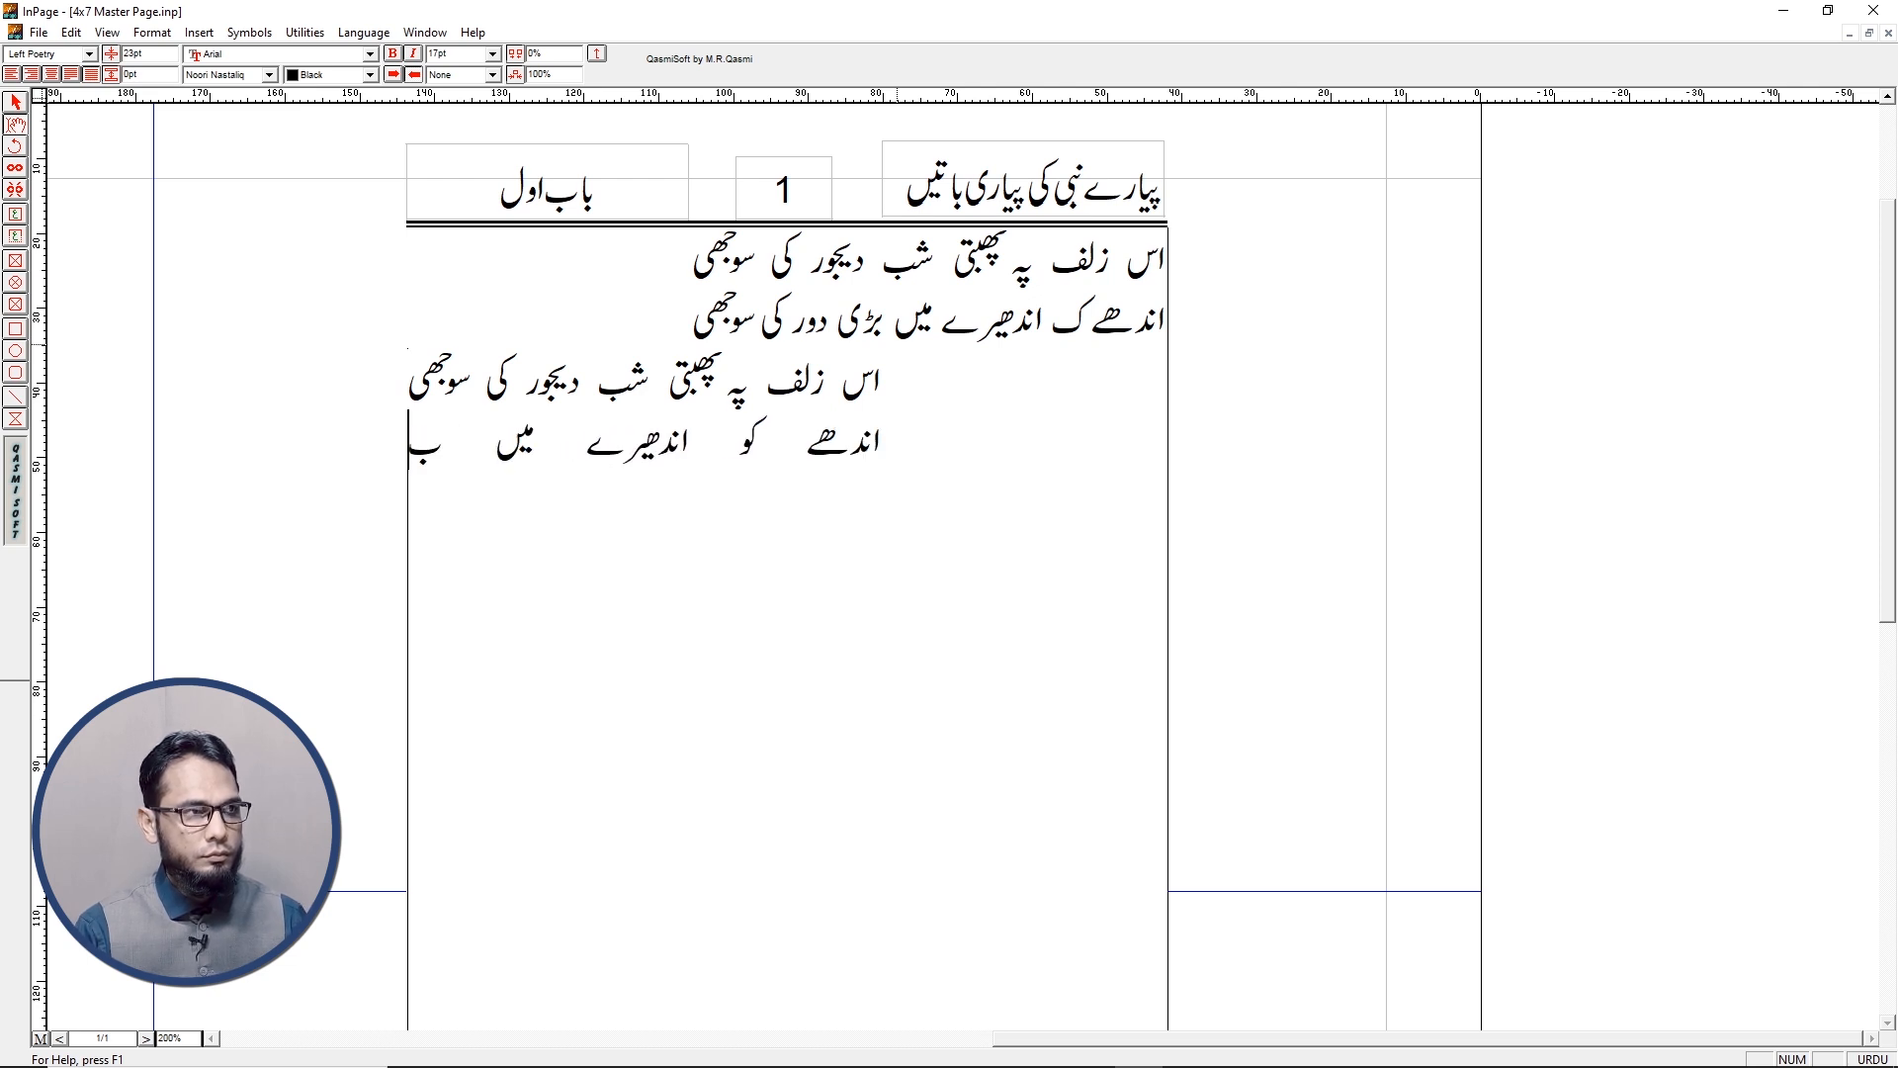
type("ڑی دور کی سوھ")
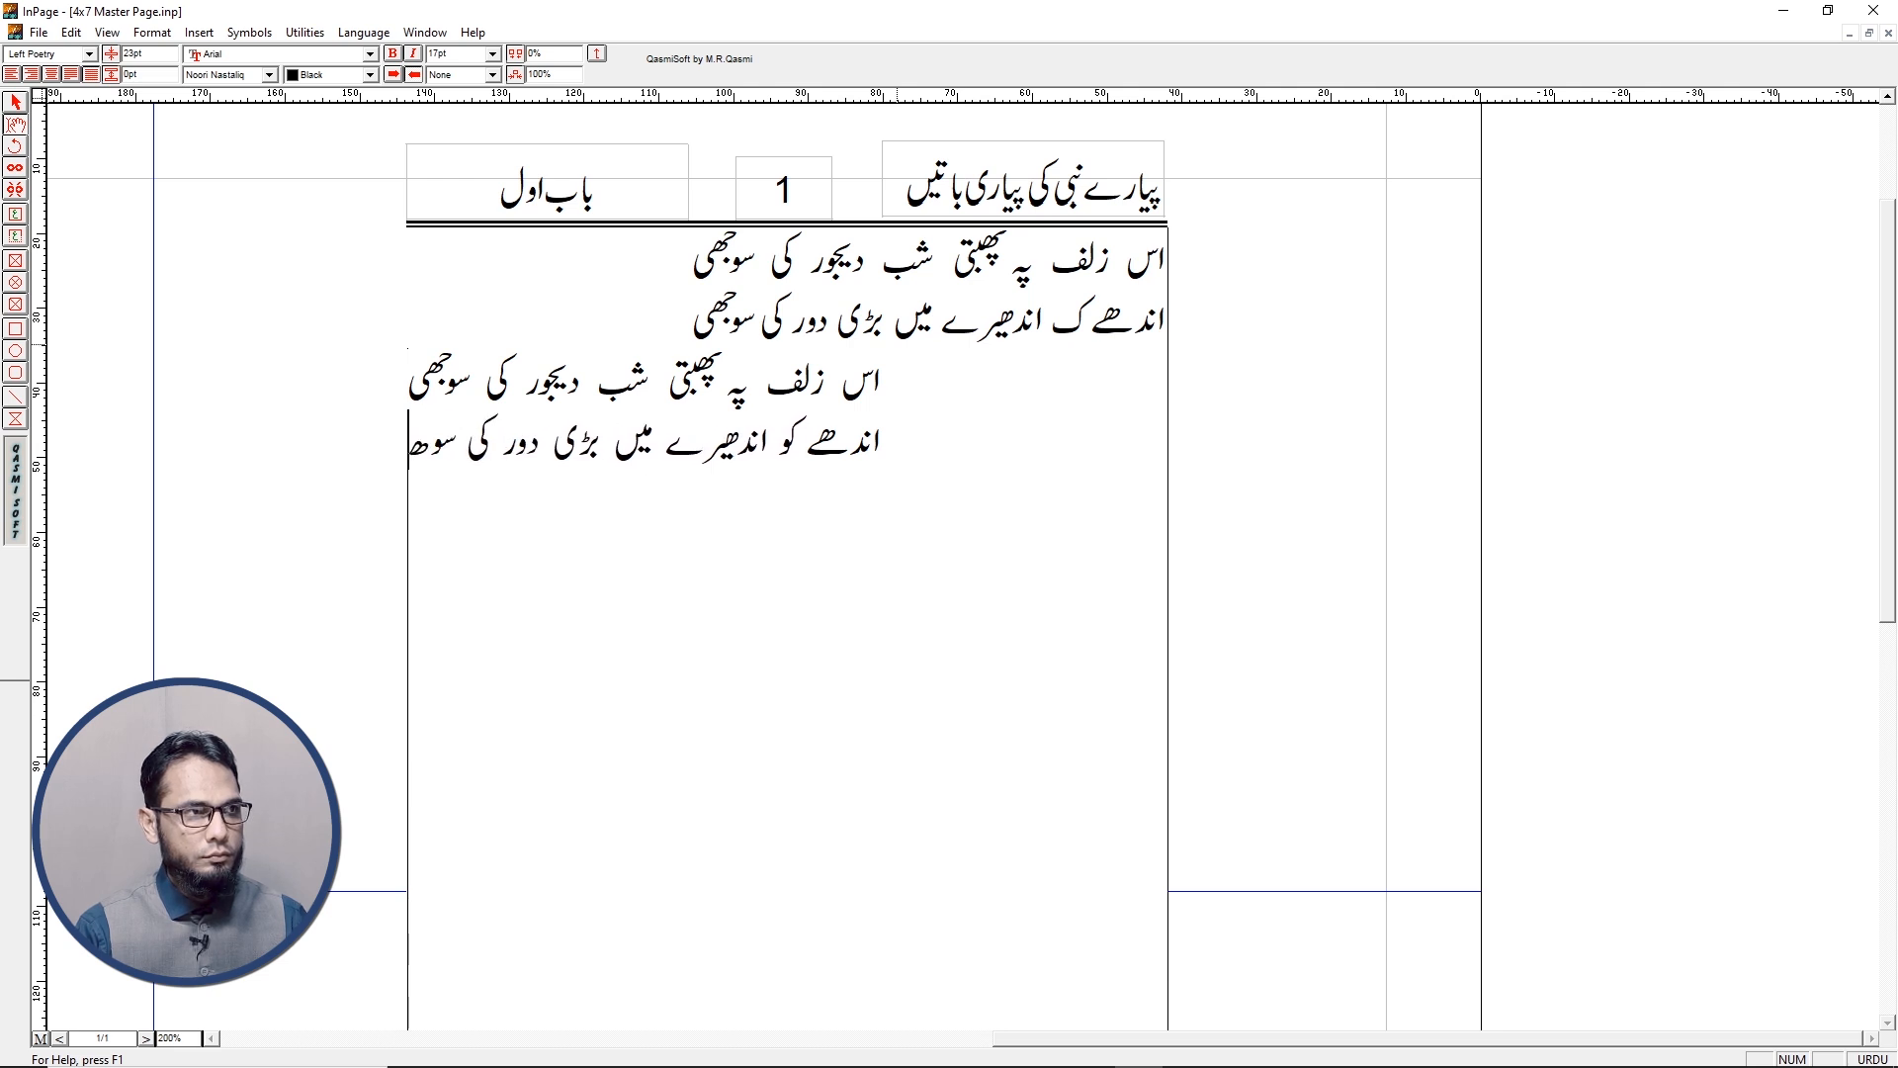
key("BackSpace")
type("جھی")
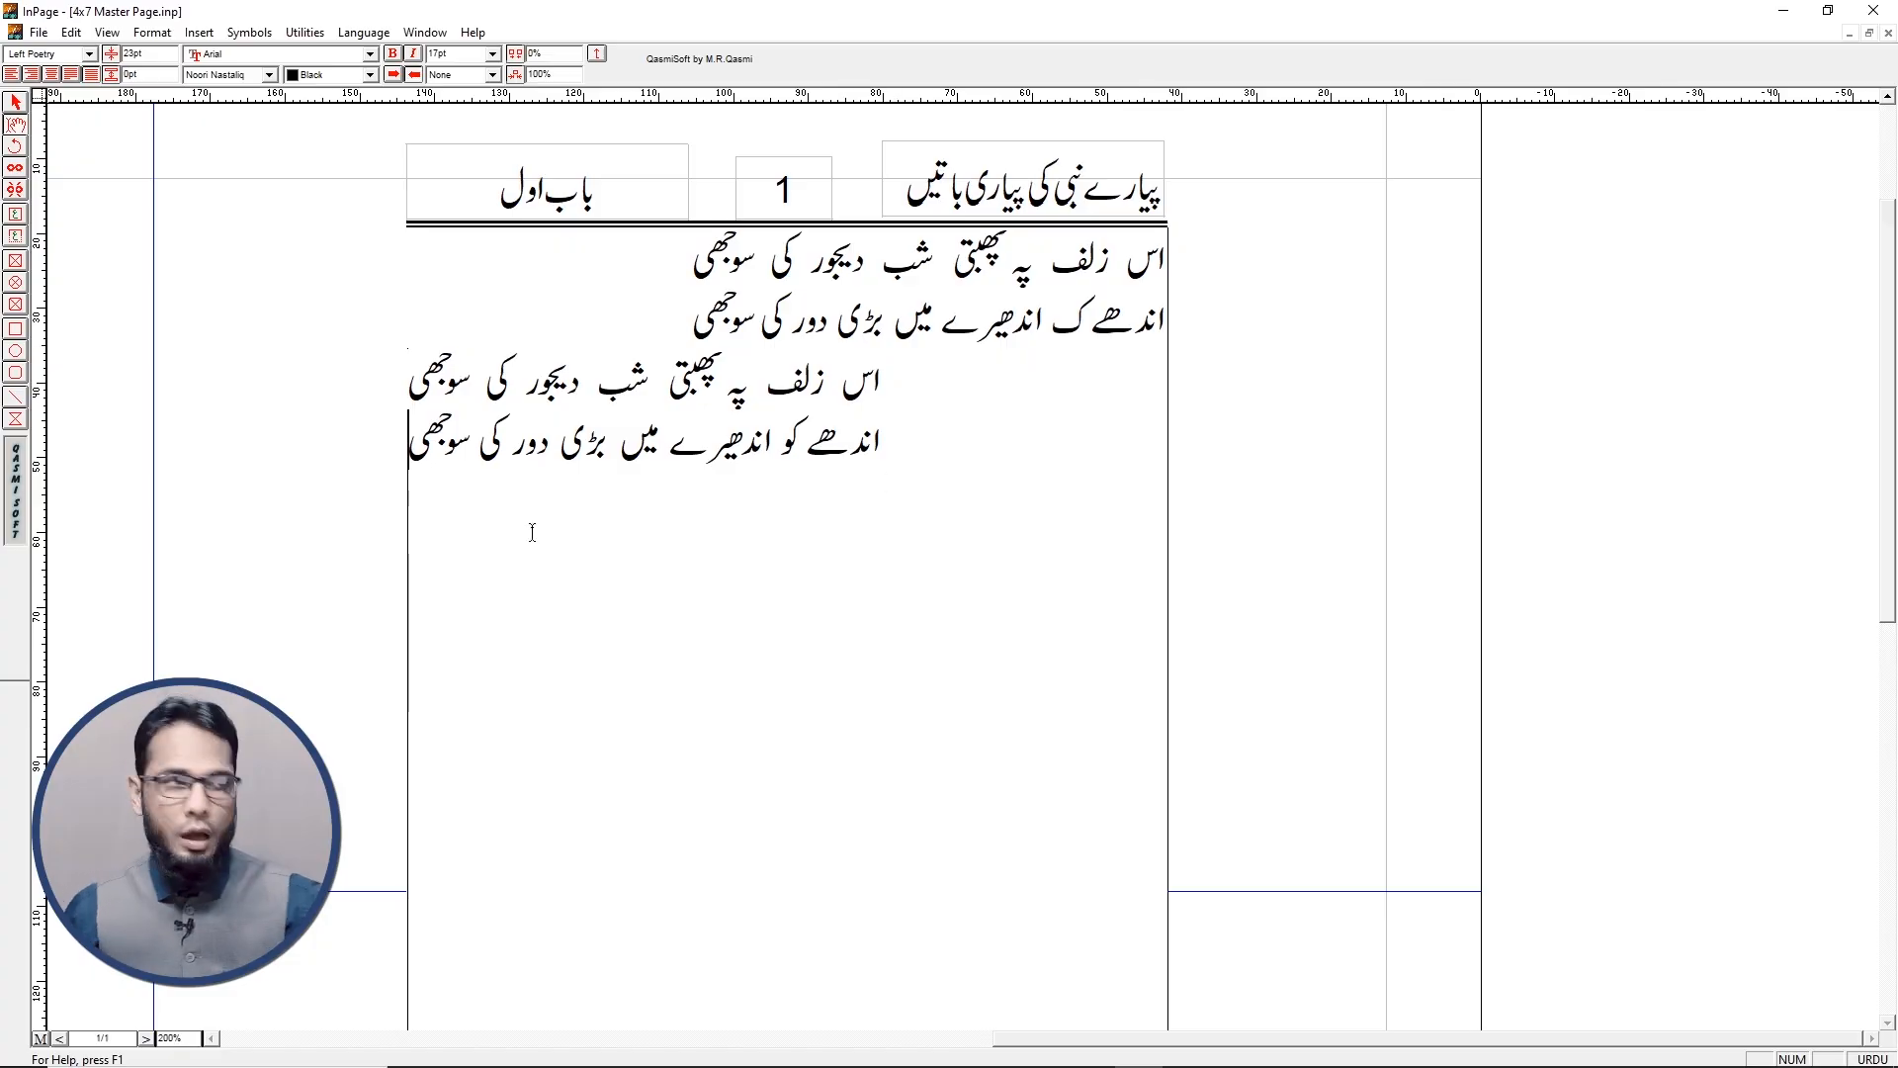
Switch to the 6 x 8 Master page.inp document and select its four centred verse lines to examine their indents
left_click(1850, 34)
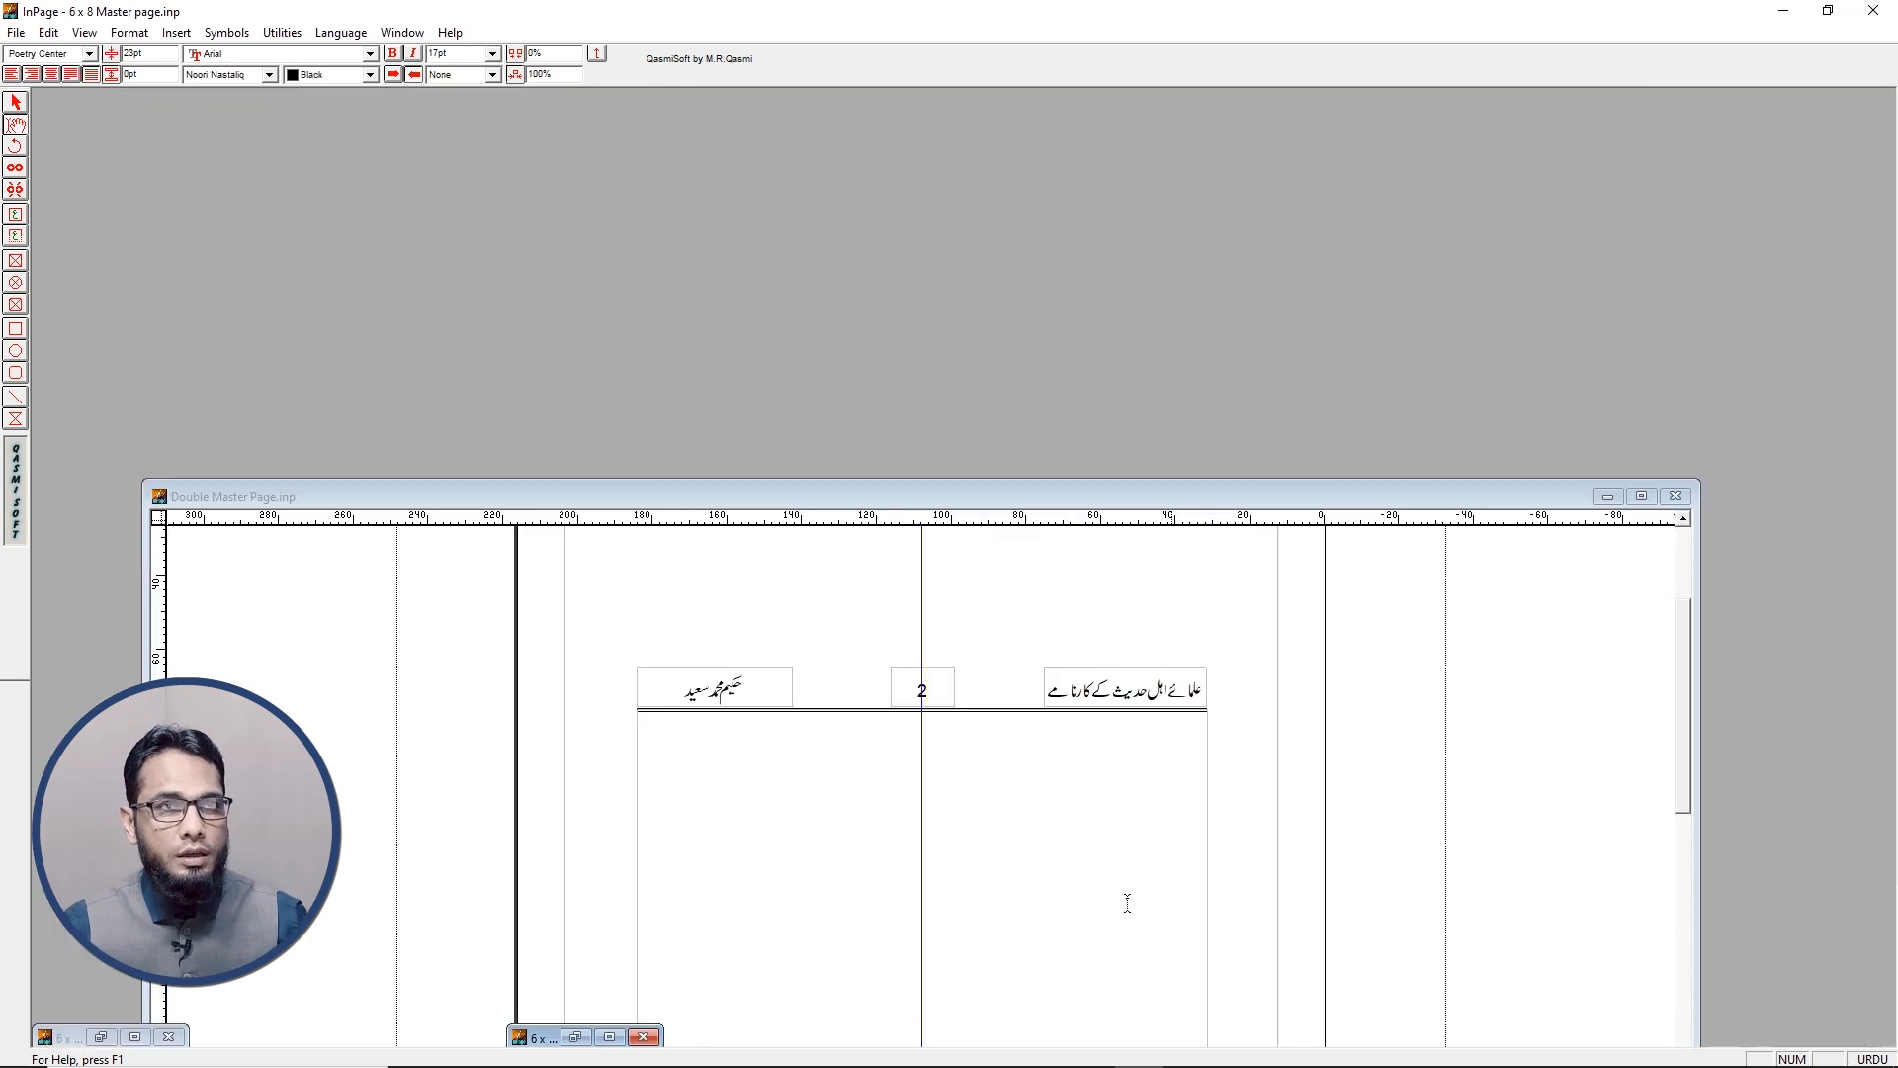
left_click(1642, 496)
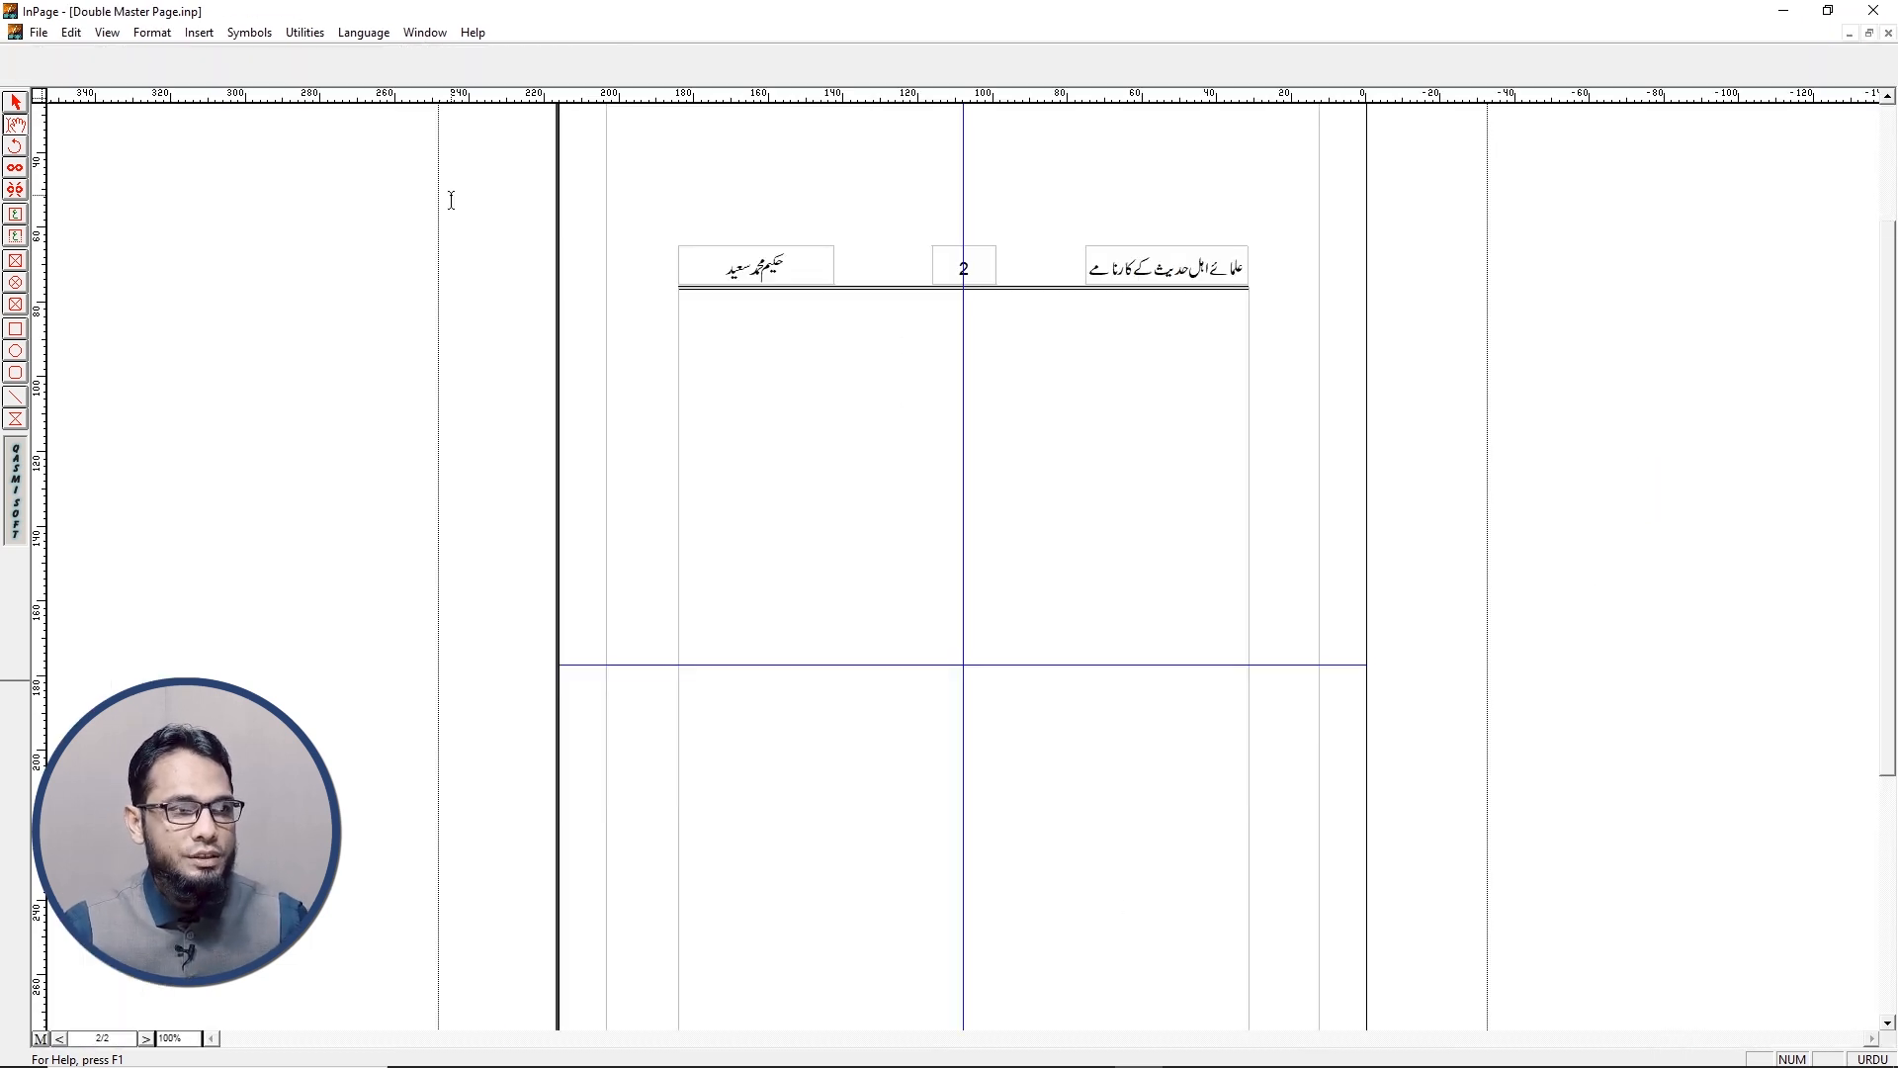
left_click(426, 33)
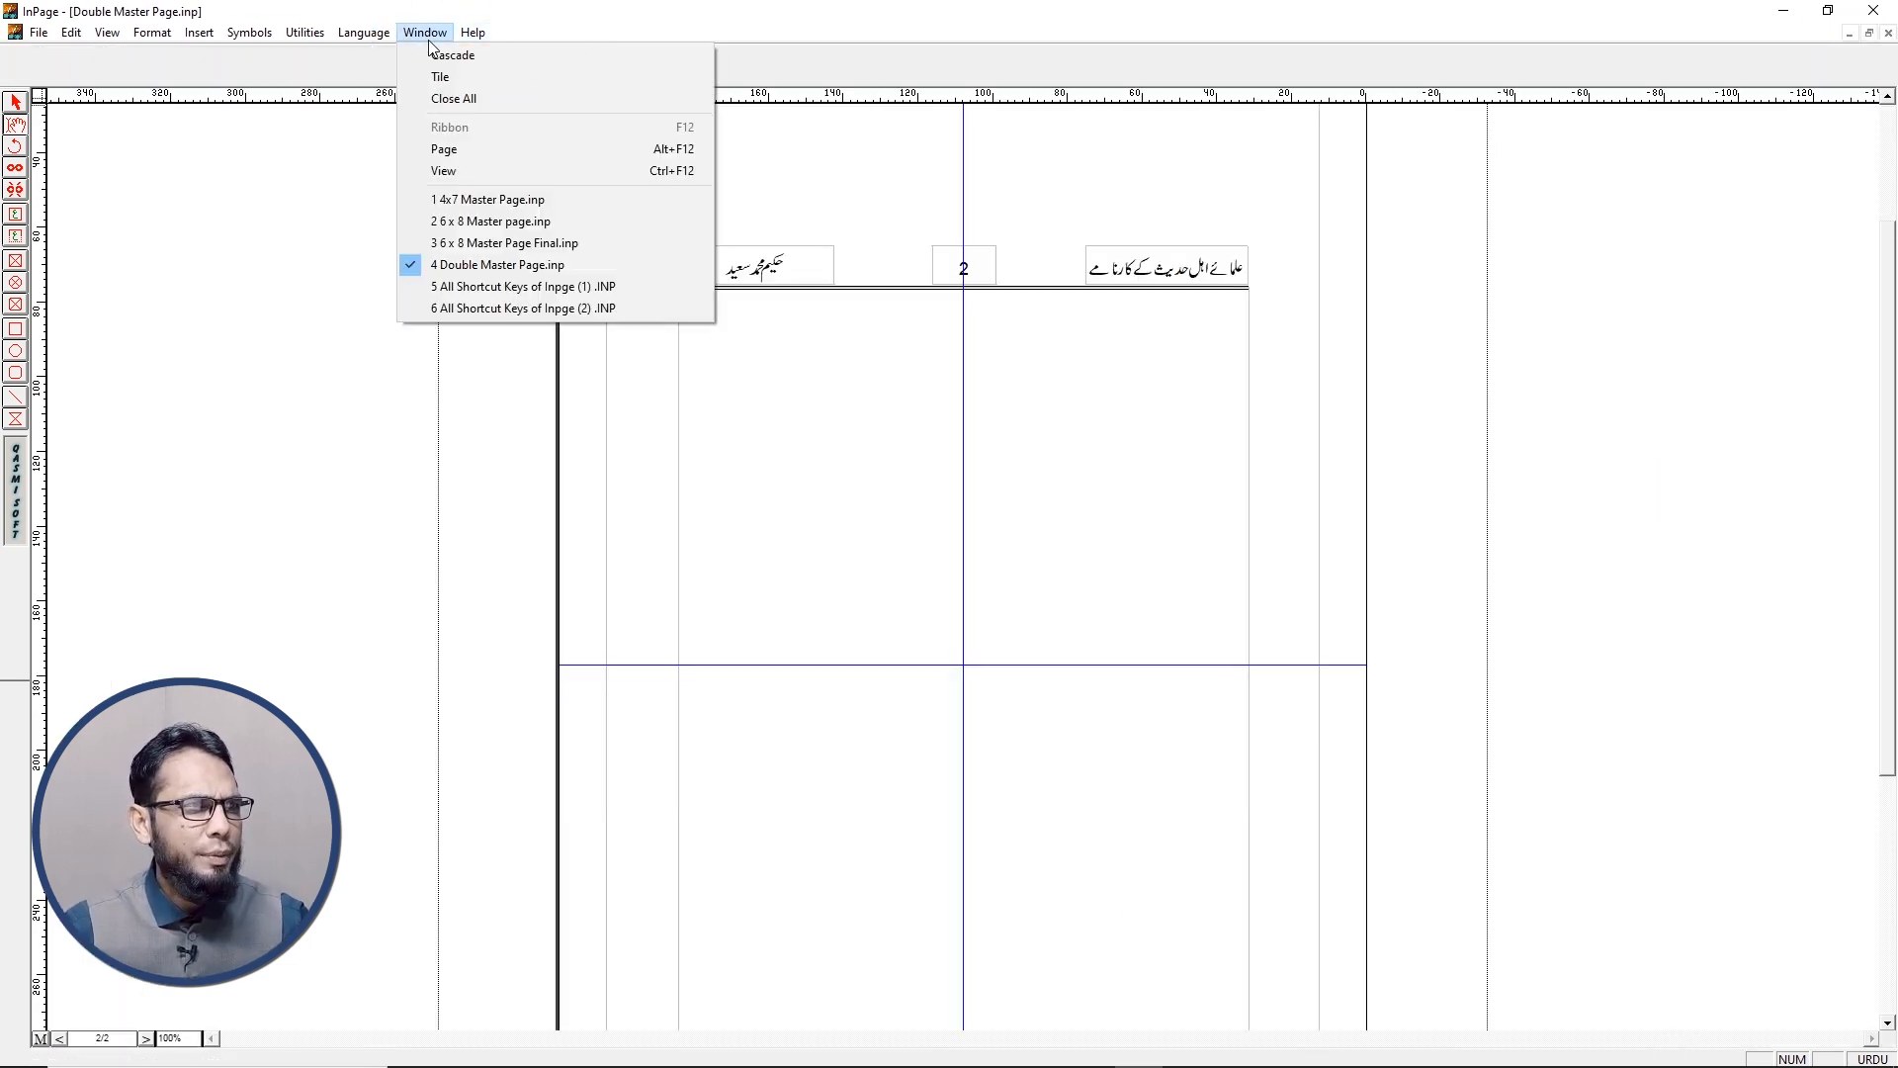
left_click(491, 221)
left_click_drag(1388, 692, 860, 880)
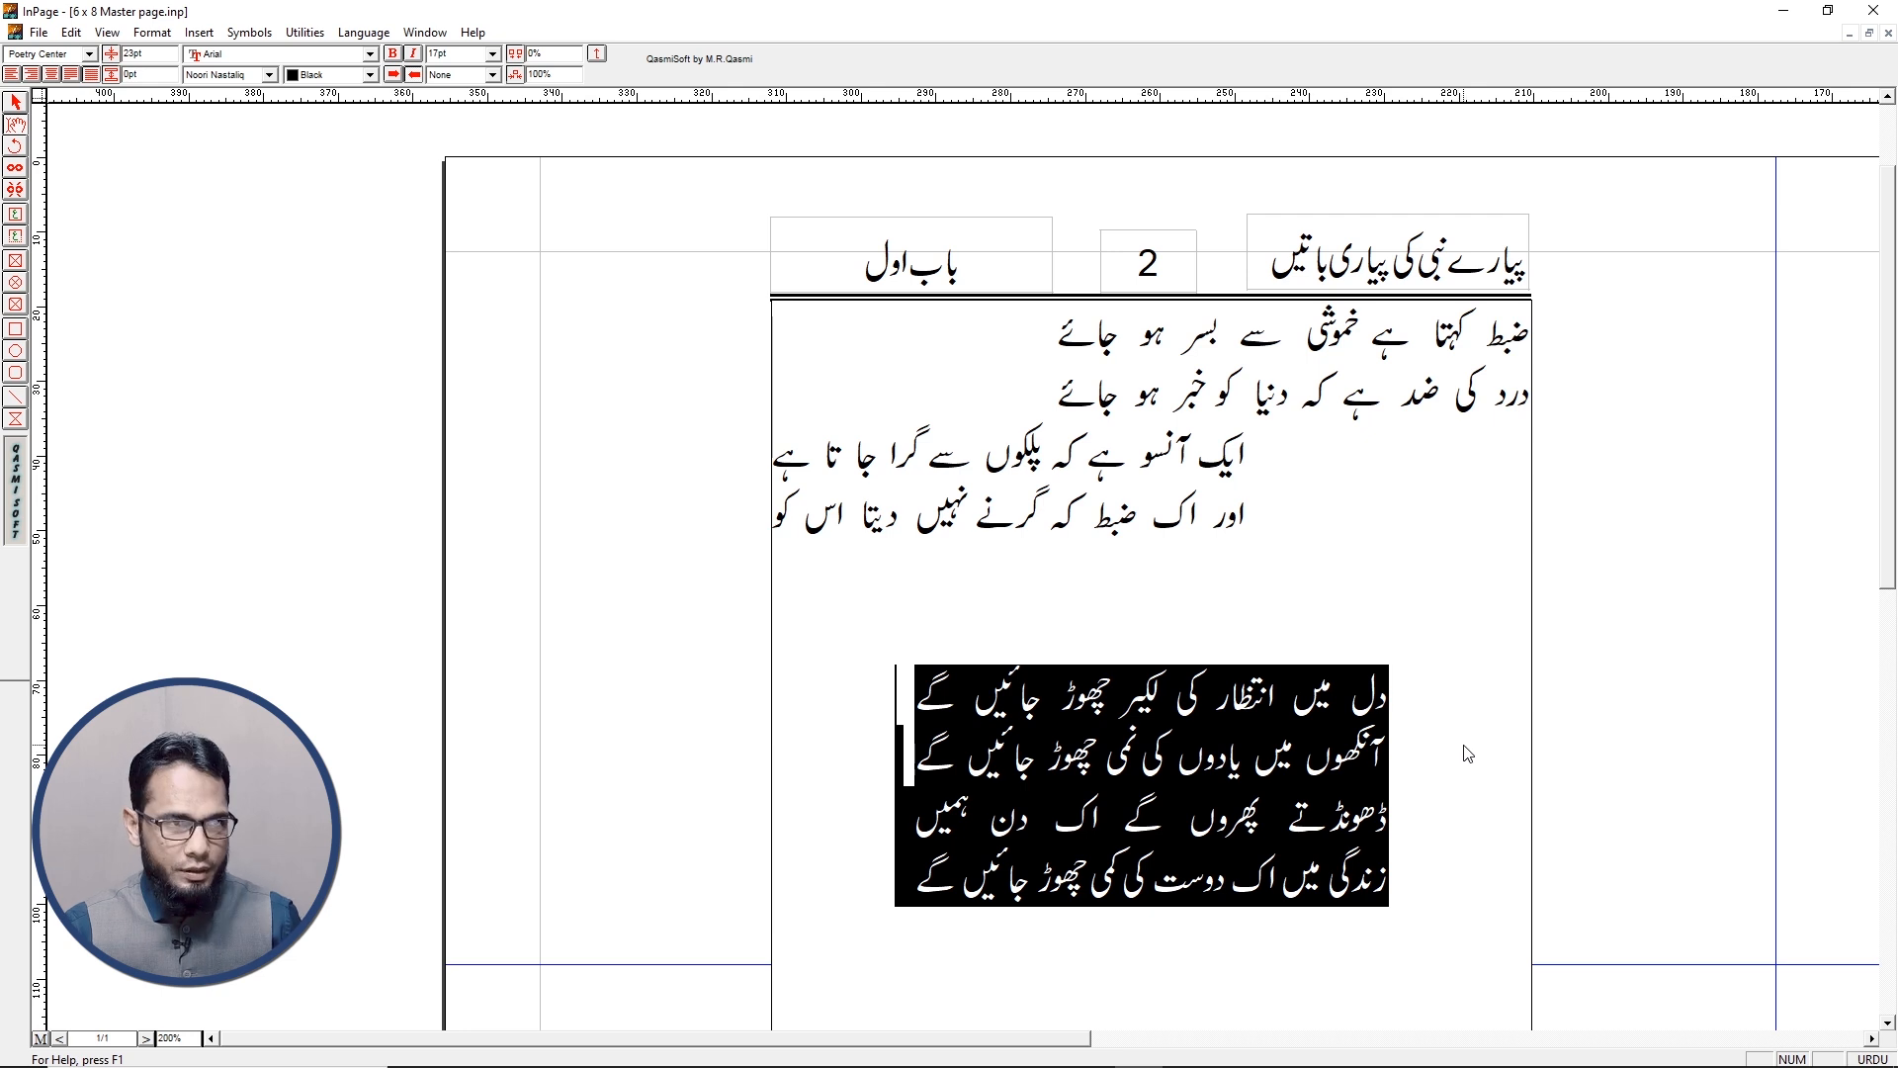
key("ctrl+2")
left_click(1296, 535)
mouse_move(1412, 662)
left_mouse_down()
mouse_move(1412, 860)
mouse_move(1410, 662)
mouse_move(1555, 678)
mouse_move(1475, 881)
mouse_move(1334, 877)
left_mouse_up()
mouse_move(866, 648)
left_mouse_down()
mouse_move(887, 895)
mouse_move(811, 653)
mouse_move(872, 656)
left_mouse_up()
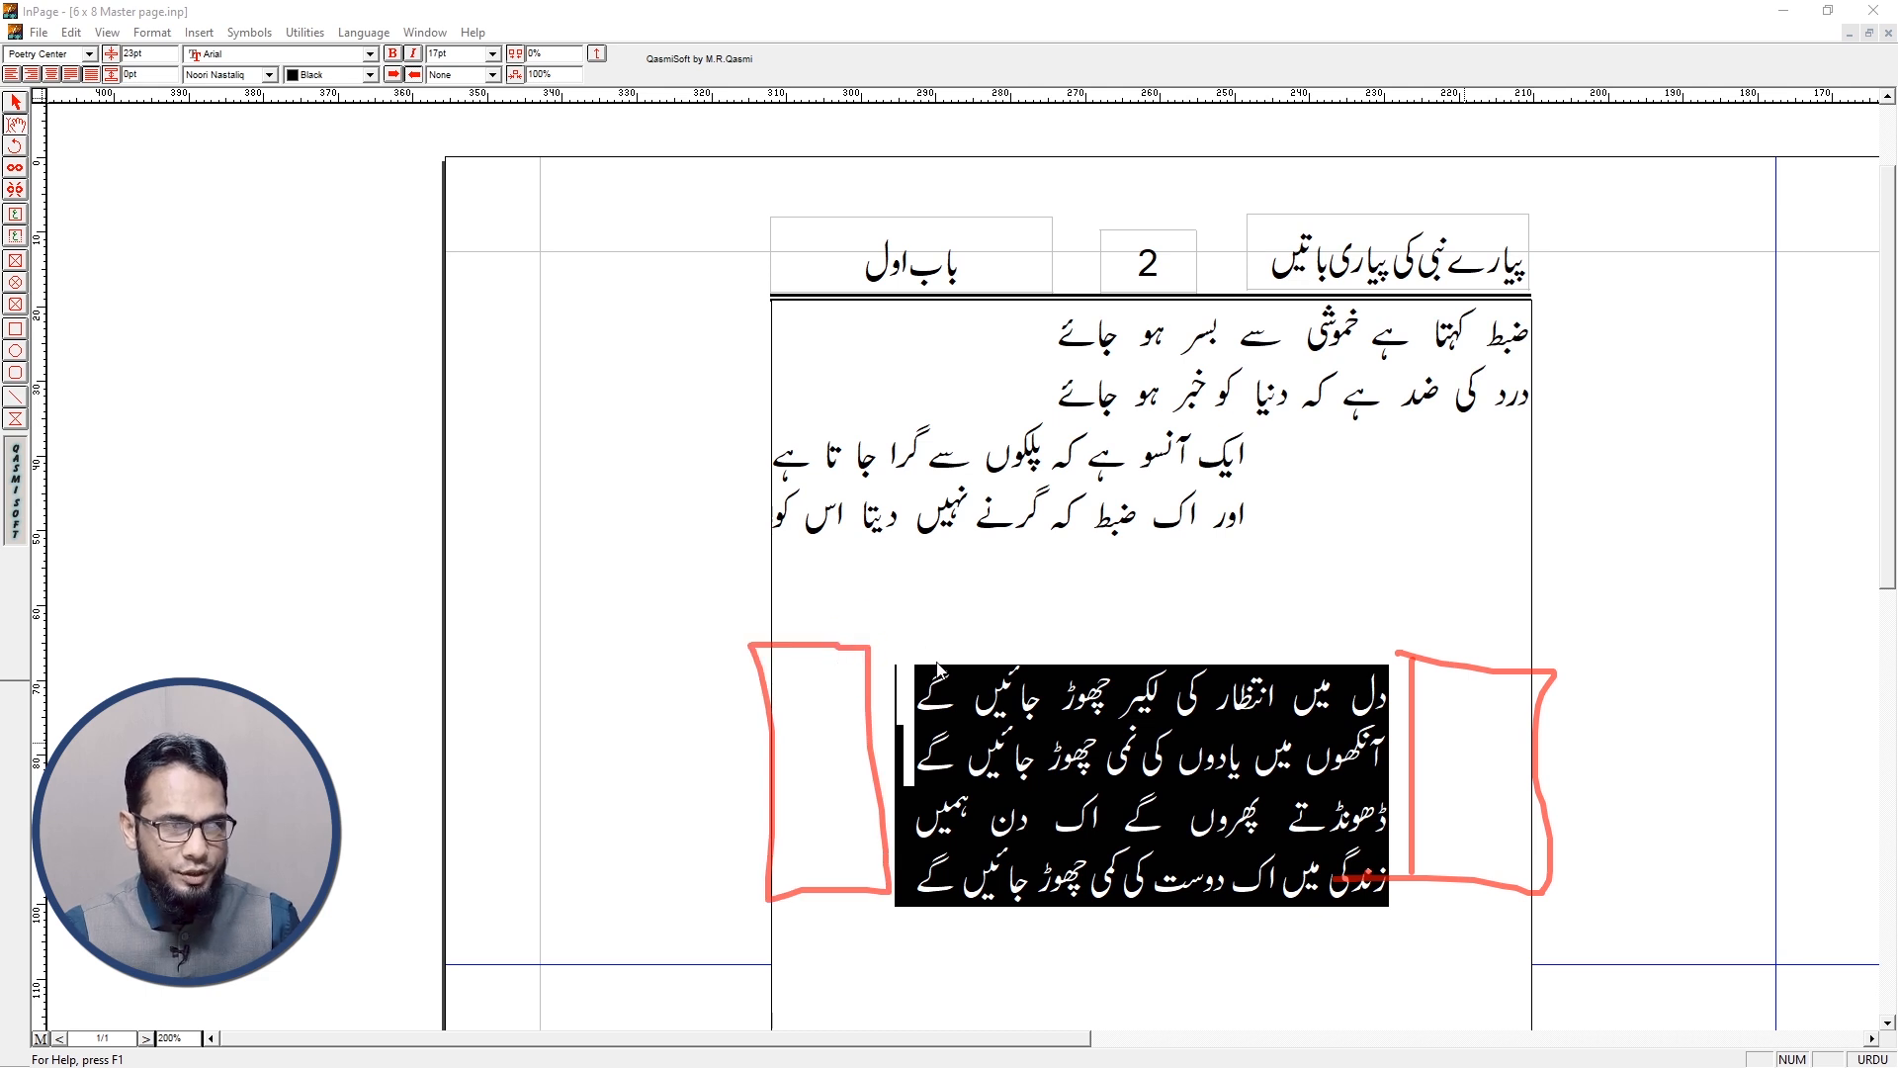
key("Escape")
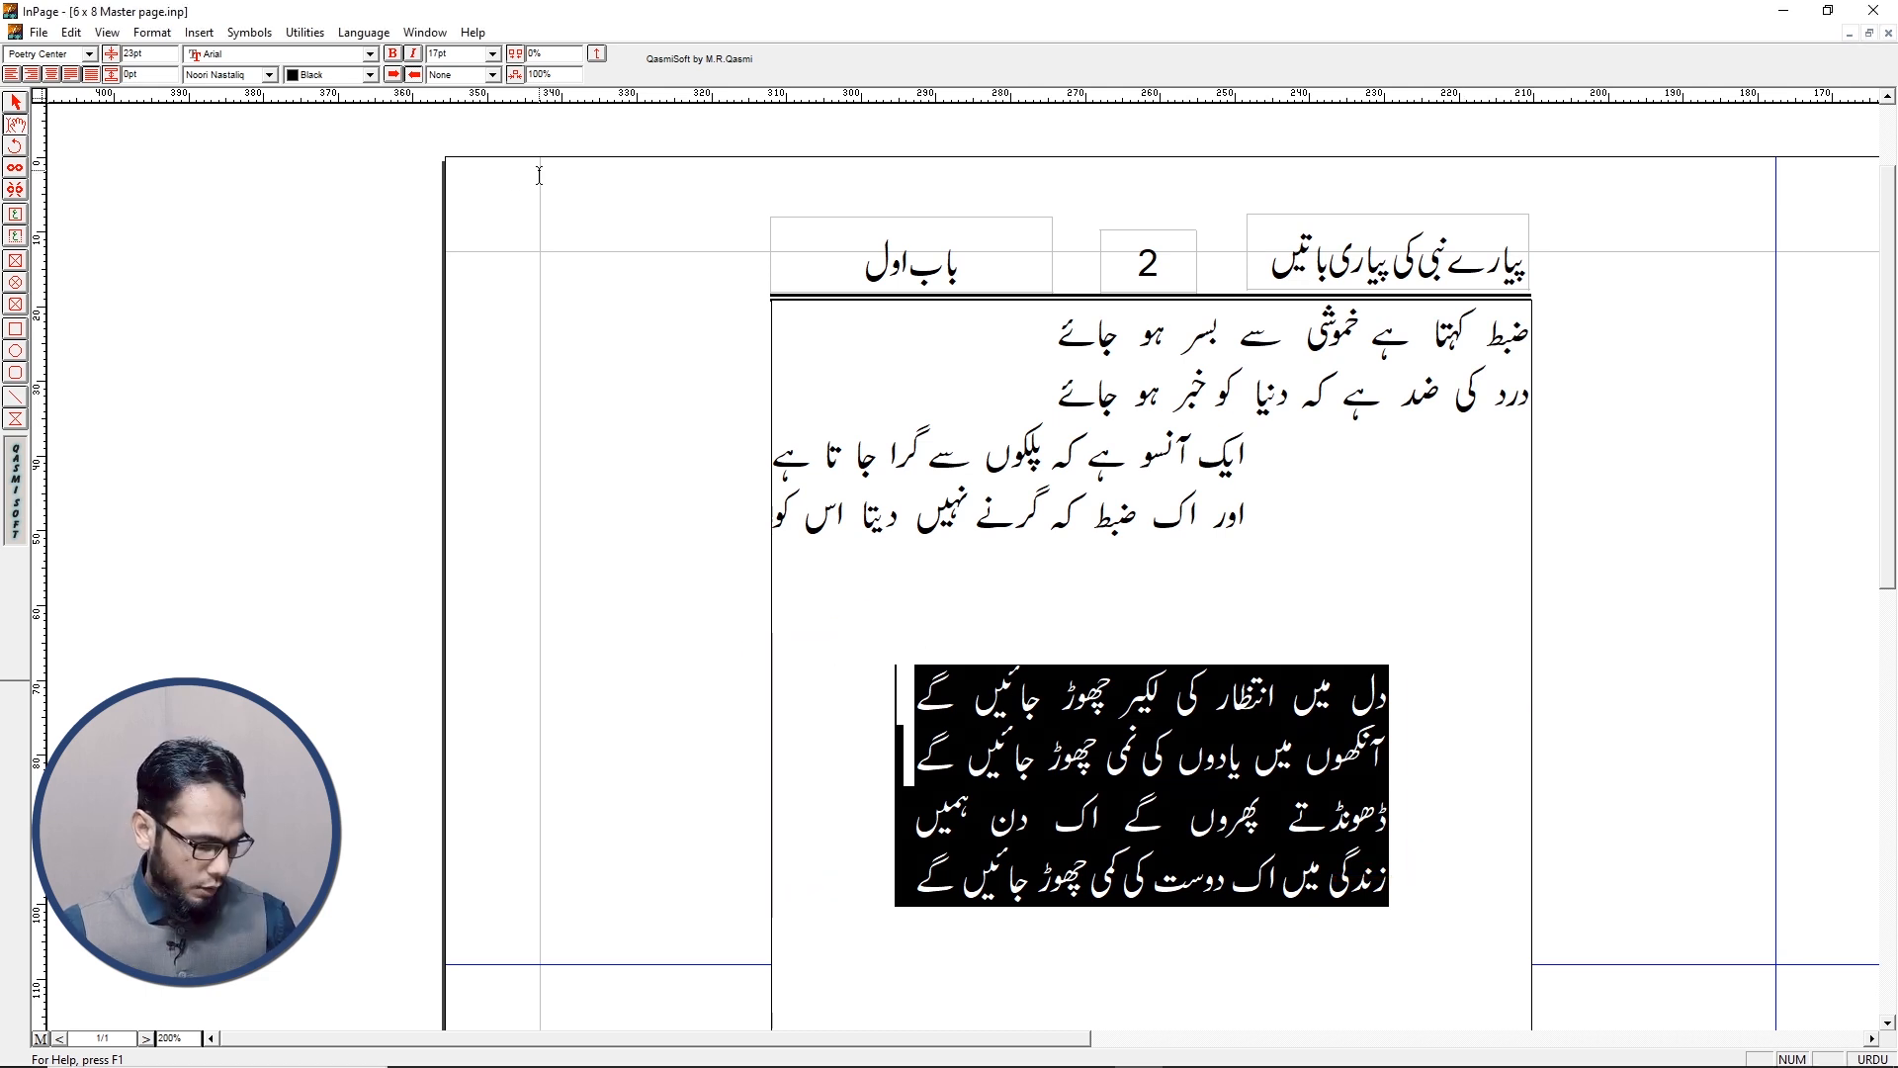
Return to the 4x7 Master Page.inp document and place the text cursor a few blank lines below the last verse
left_click(425, 32)
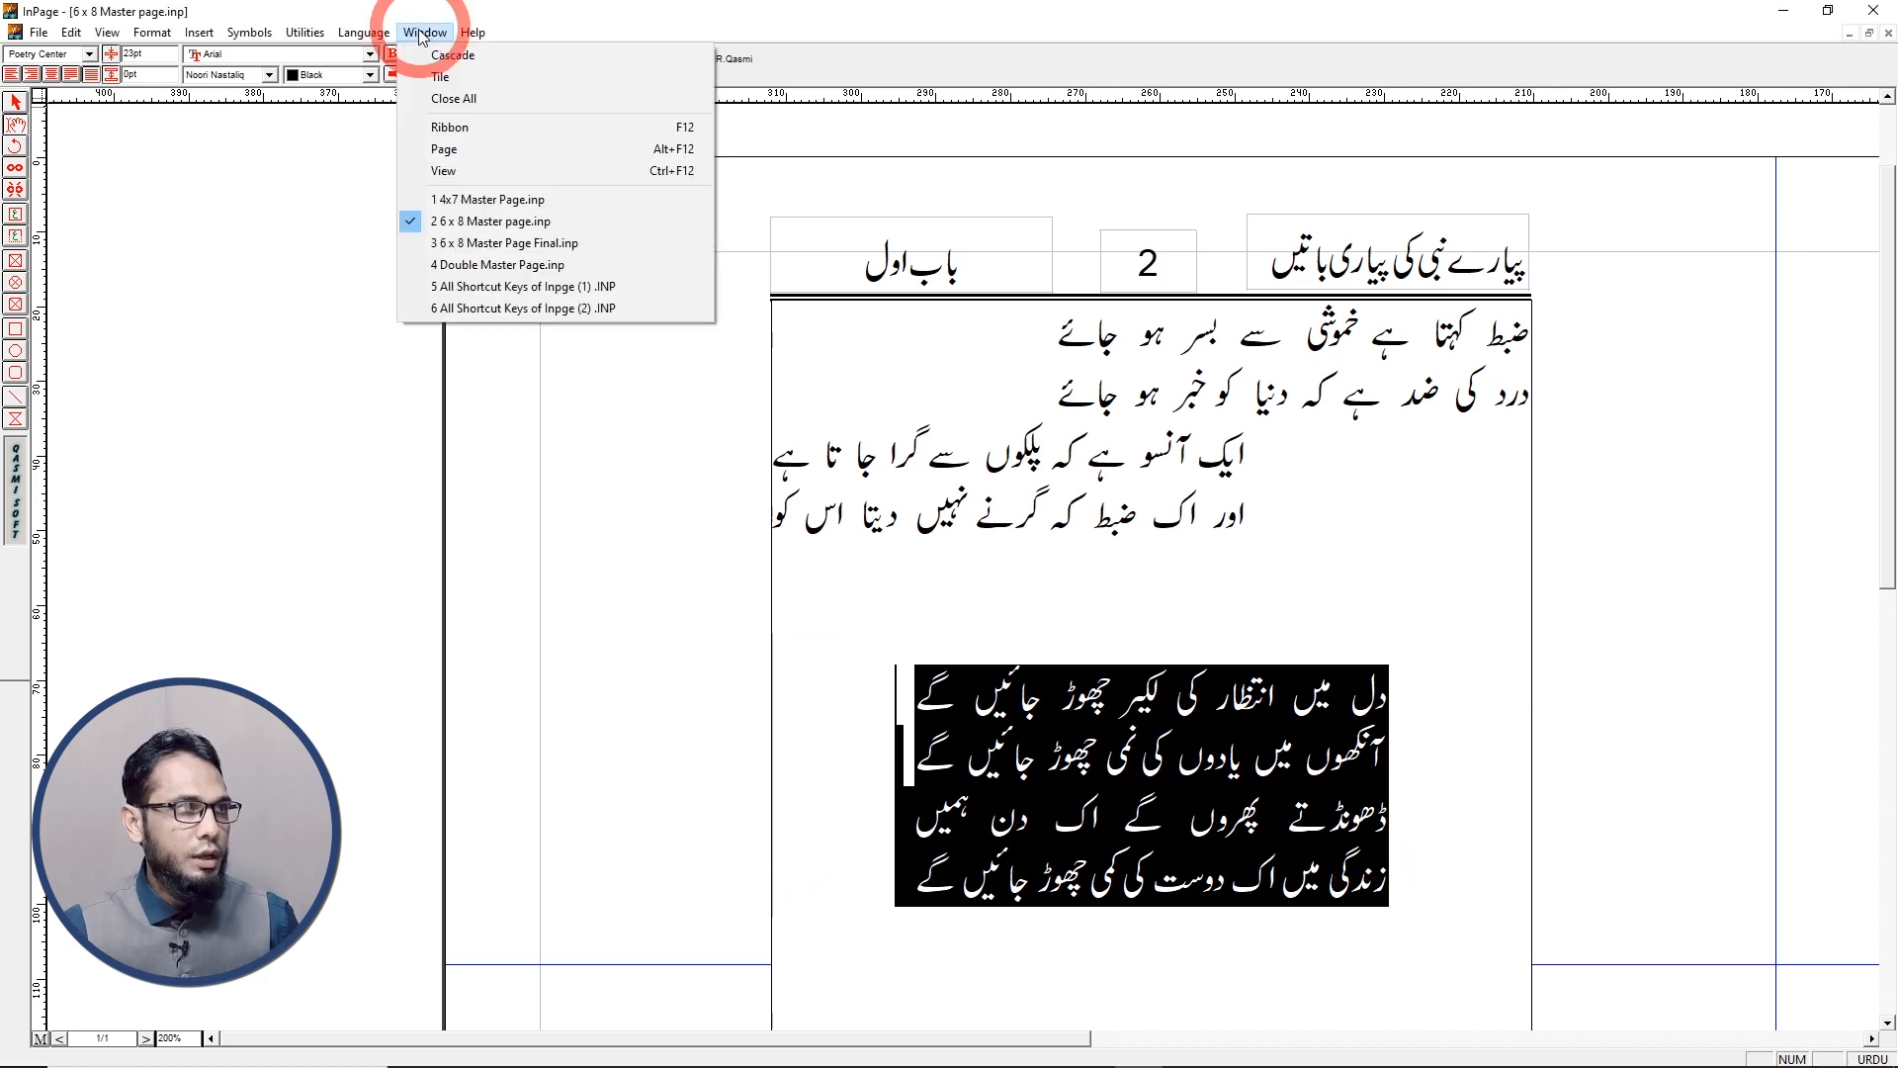
left_click(489, 199)
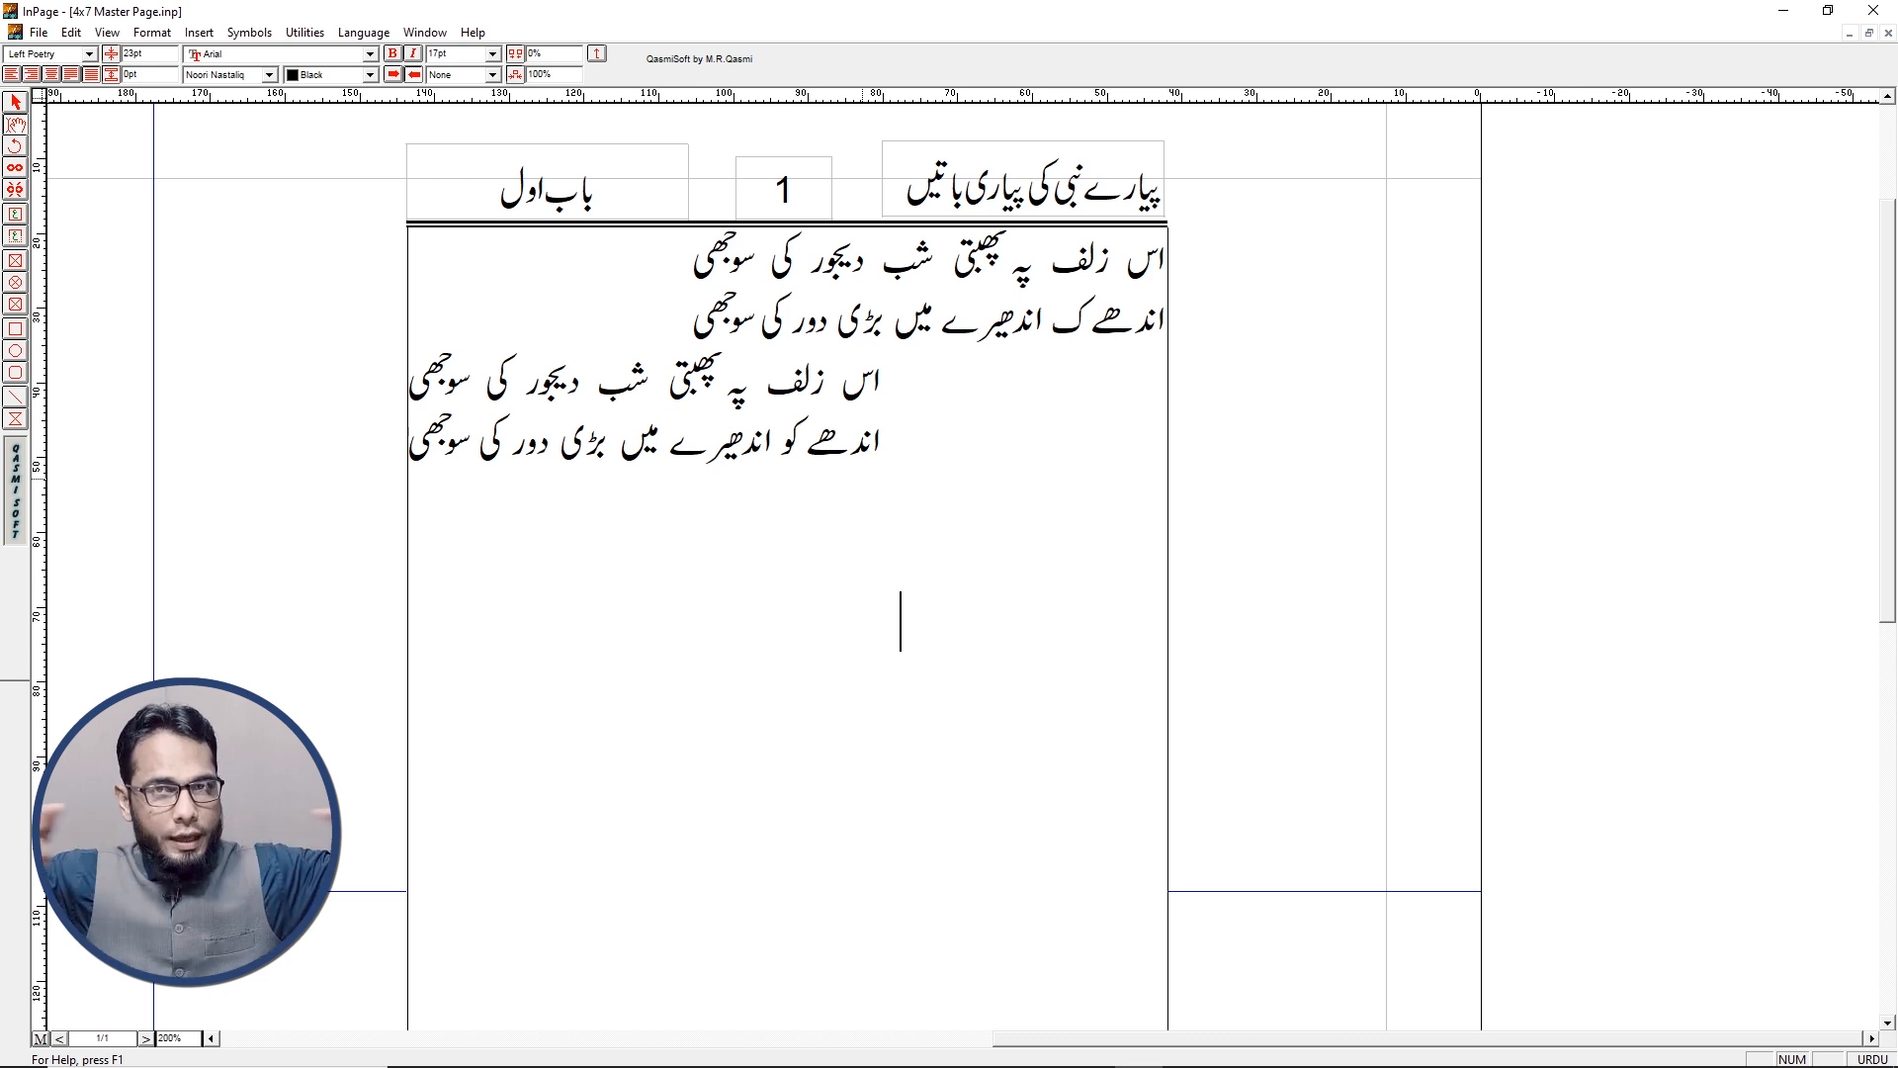
key("ctrl+2")
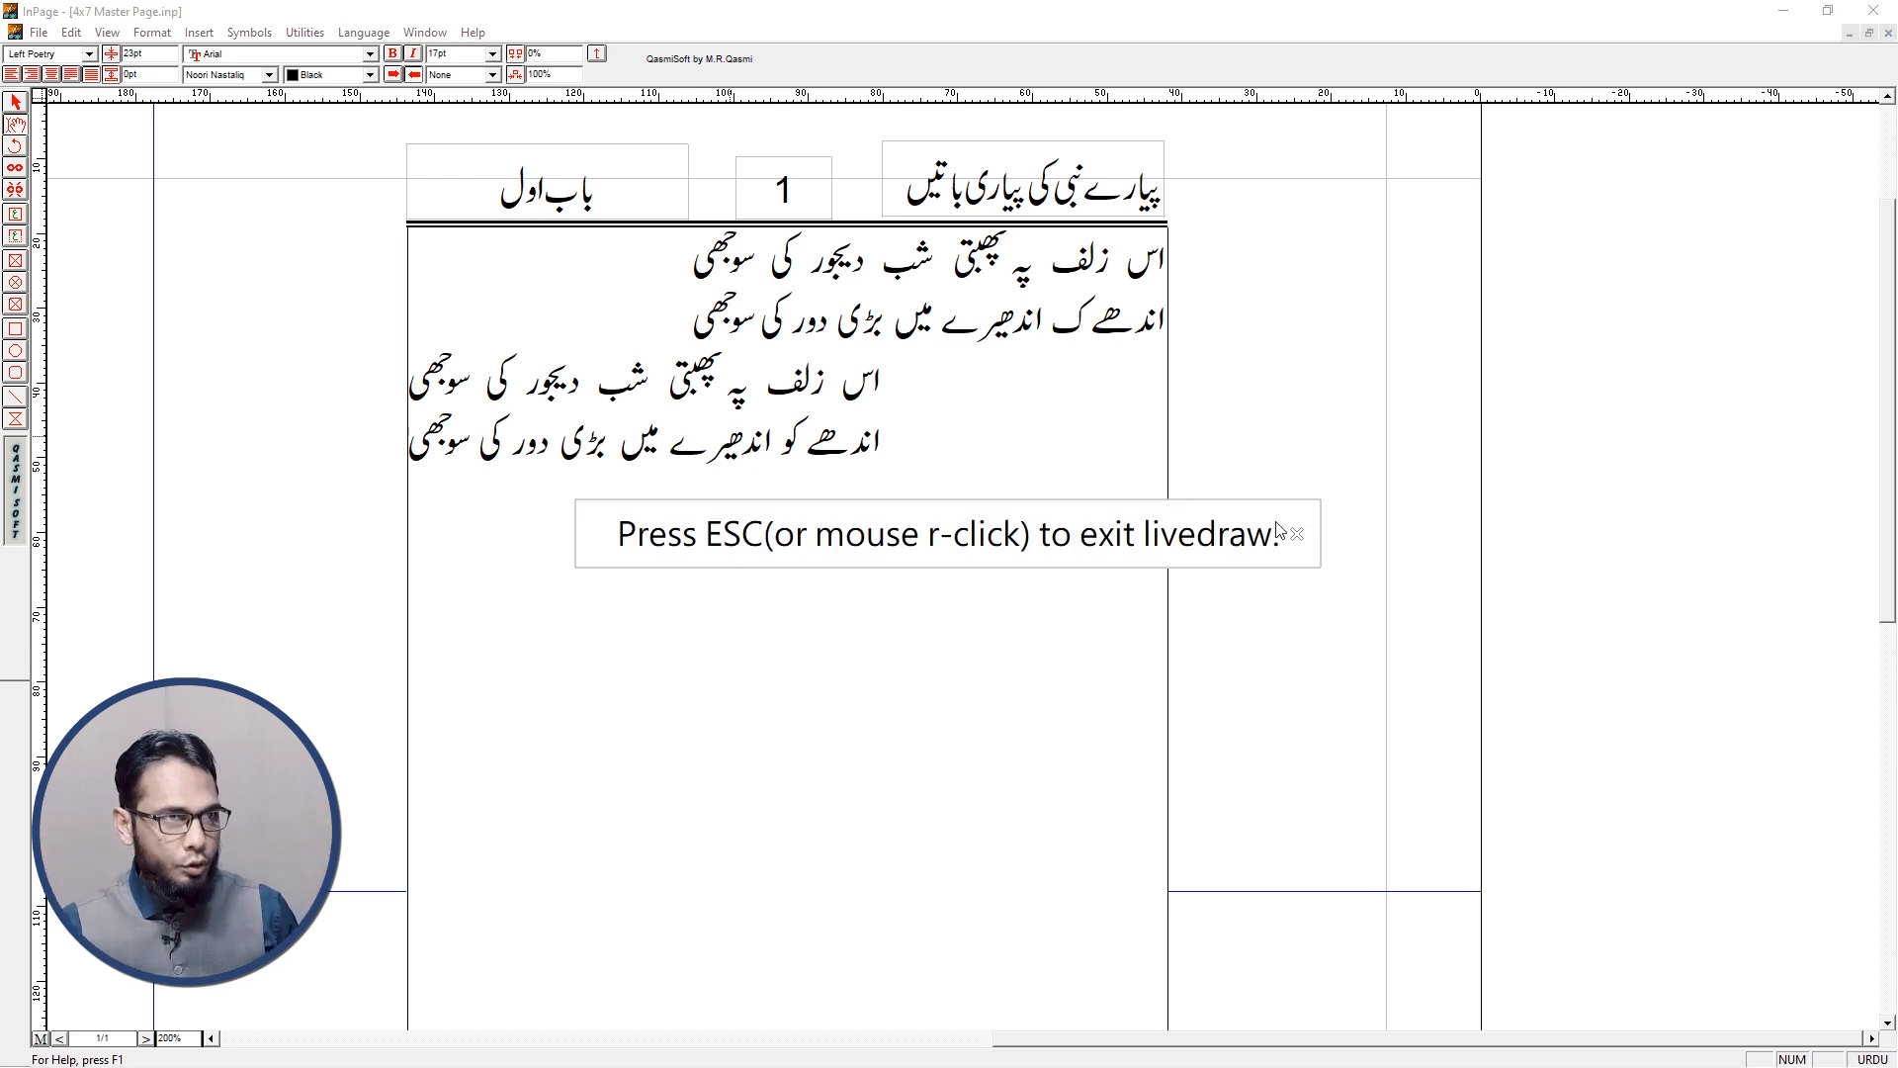
left_click(1298, 534)
mouse_move(688, 559)
left_mouse_down()
mouse_move(643, 647)
mouse_move(709, 633)
mouse_move(686, 712)
mouse_move(809, 670)
left_mouse_up()
mouse_move(806, 604)
left_mouse_down()
mouse_move(861, 655)
mouse_move(891, 728)
left_mouse_up()
left_click(902, 661)
mouse_move(915, 613)
left_mouse_down()
mouse_move(977, 676)
mouse_move(925, 710)
left_mouse_up()
left_click_drag(914, 598, 949, 595)
left_click_drag(692, 850, 749, 848)
left_click_drag(714, 875, 769, 870)
left_click_drag(852, 791, 838, 876)
mouse_move(878, 803)
left_mouse_down()
mouse_move(927, 824)
mouse_move(908, 844)
mouse_move(964, 784)
left_mouse_up()
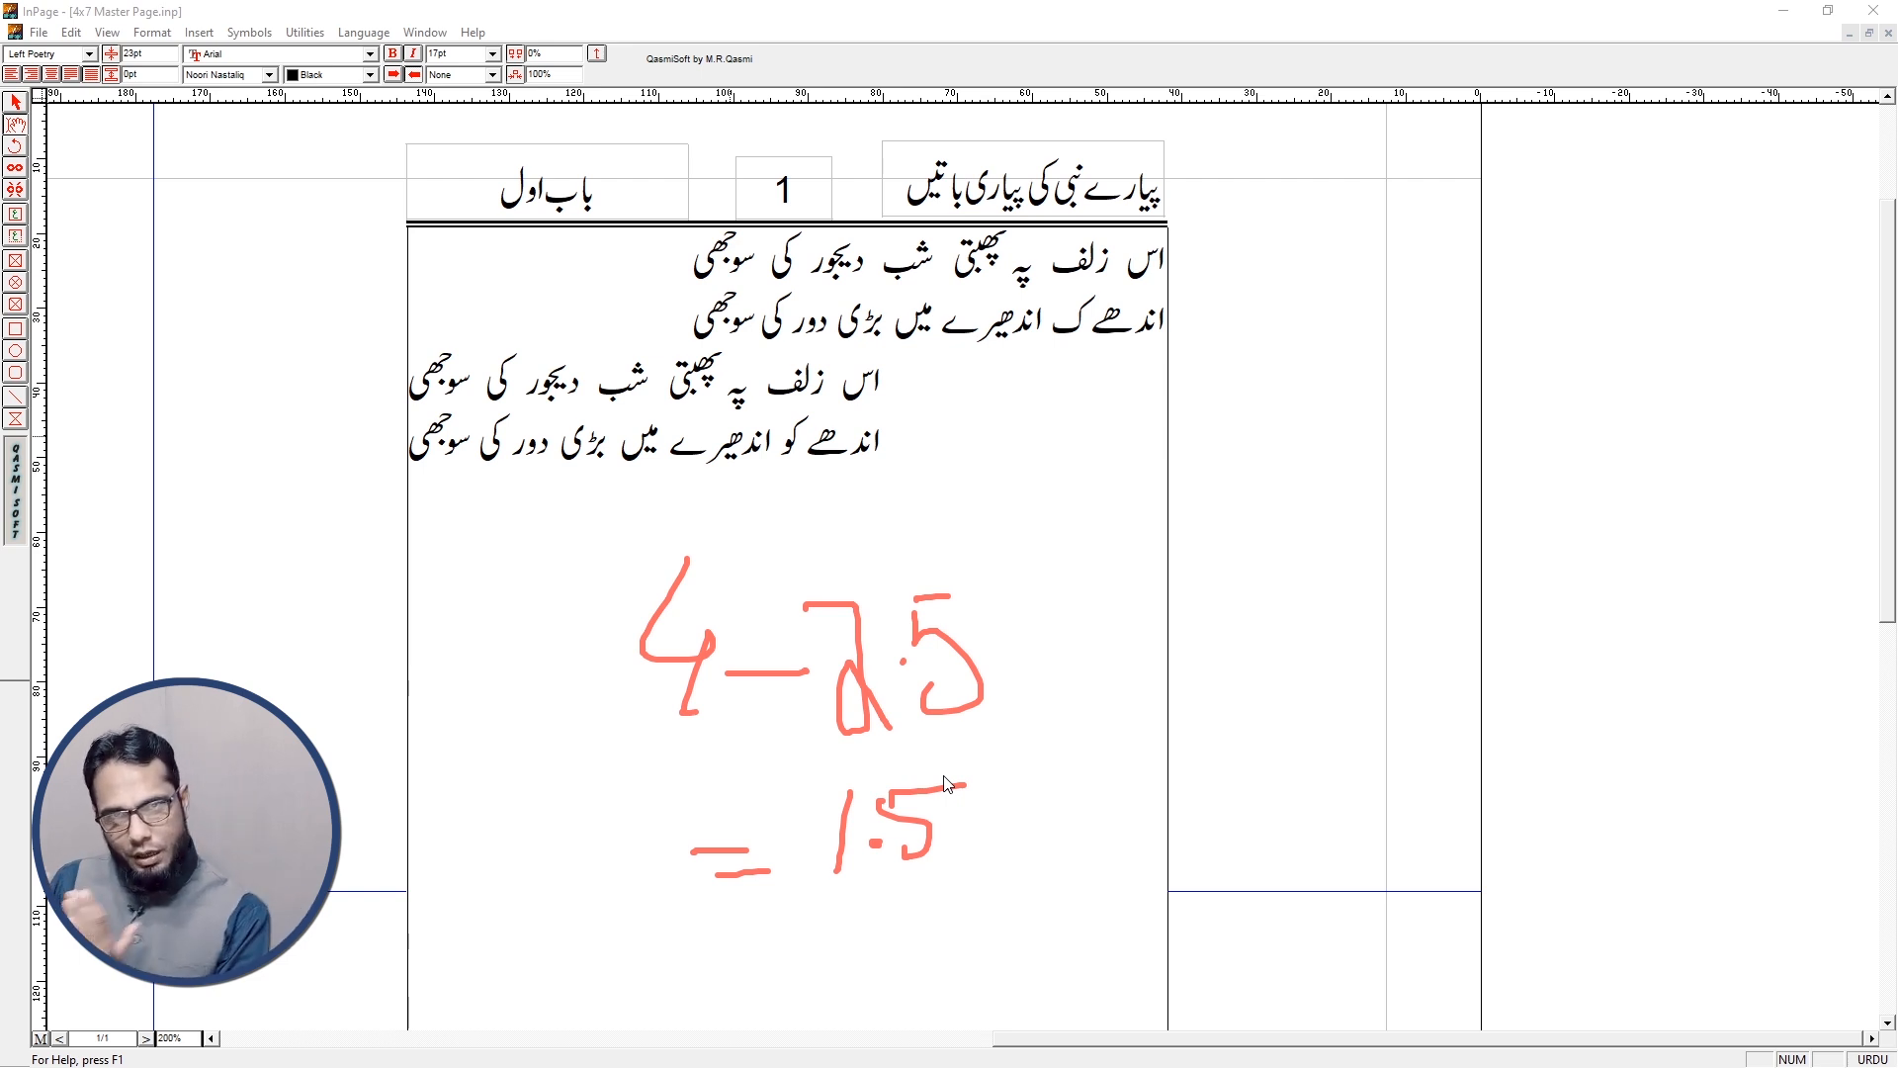
left_click_drag(1002, 754, 905, 1007)
mouse_move(985, 828)
left_mouse_down()
mouse_move(1038, 895)
mouse_move(1101, 896)
left_mouse_up()
mouse_move(539, 943)
left_mouse_down()
mouse_move(653, 965)
mouse_move(640, 1002)
mouse_move(678, 965)
mouse_move(655, 987)
left_mouse_up()
left_click(609, 969)
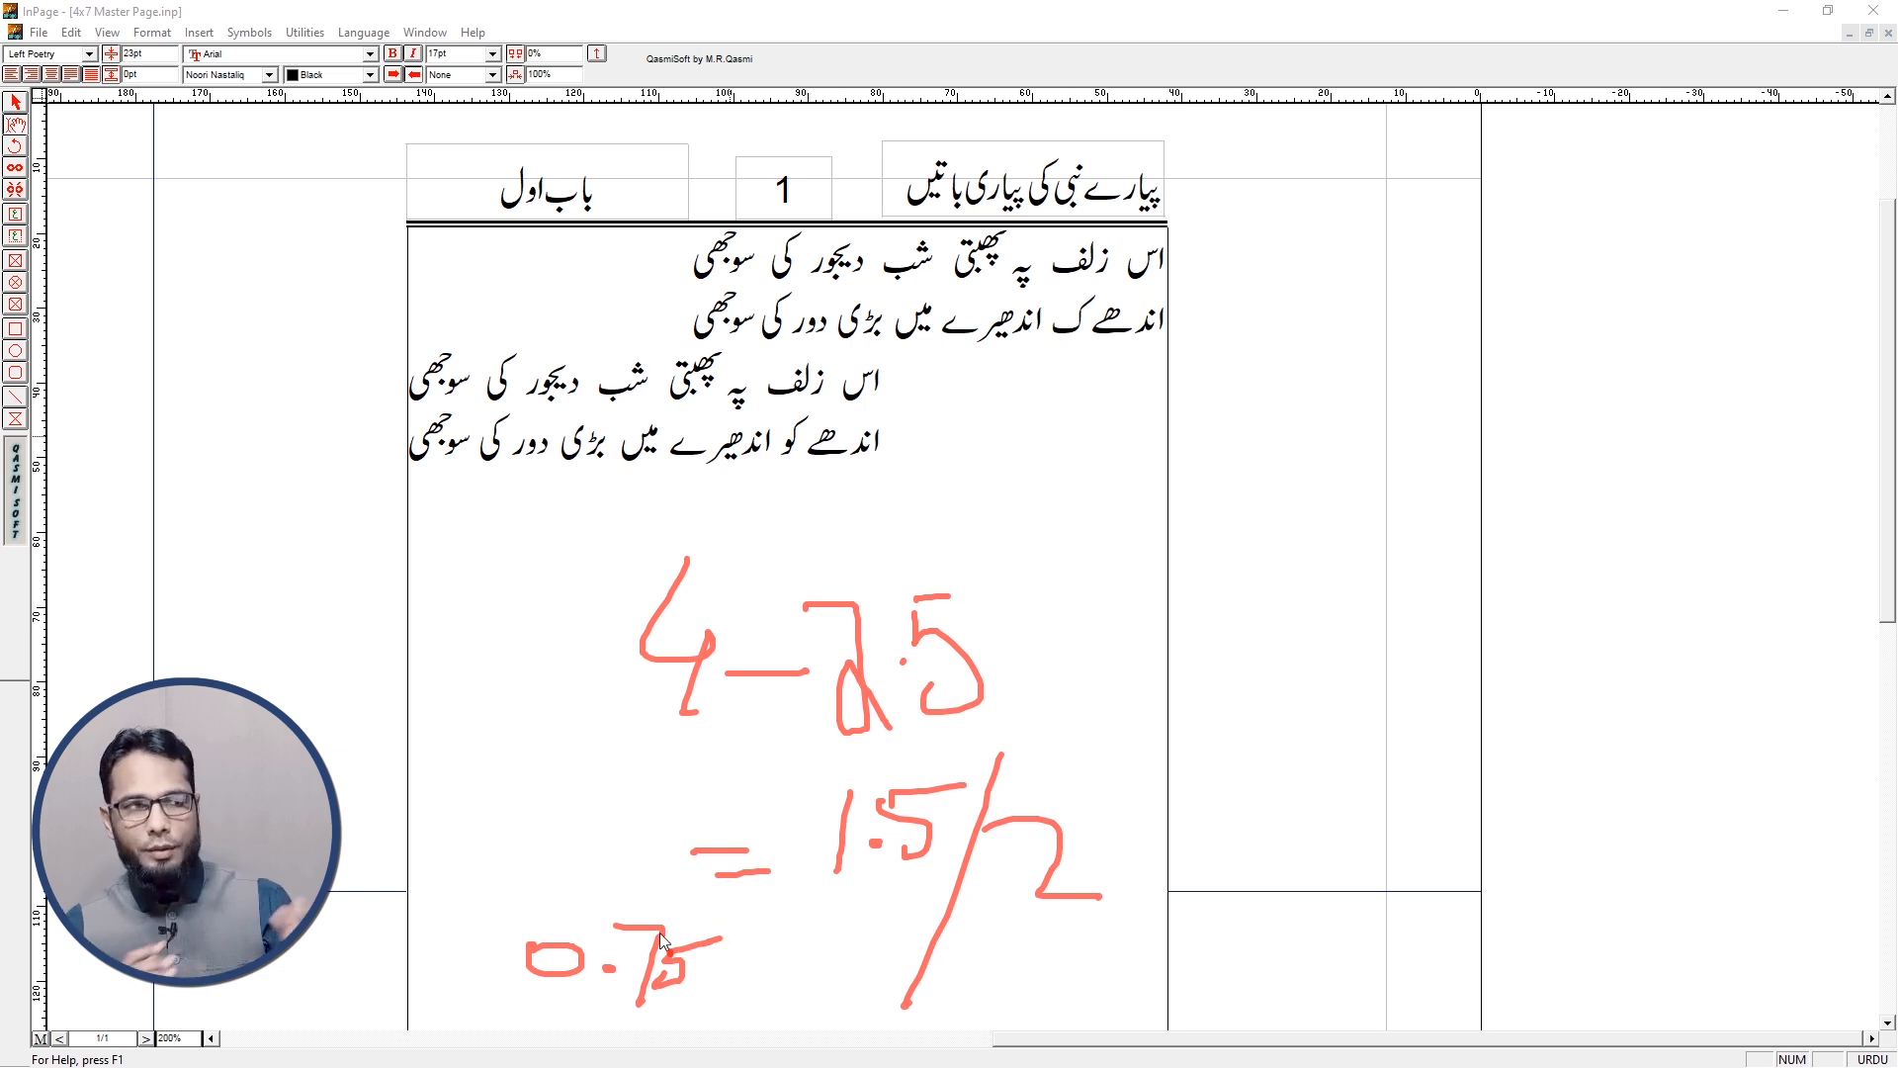
key("Escape")
Create a new style sheet named Center Poetry
left_click(249, 32)
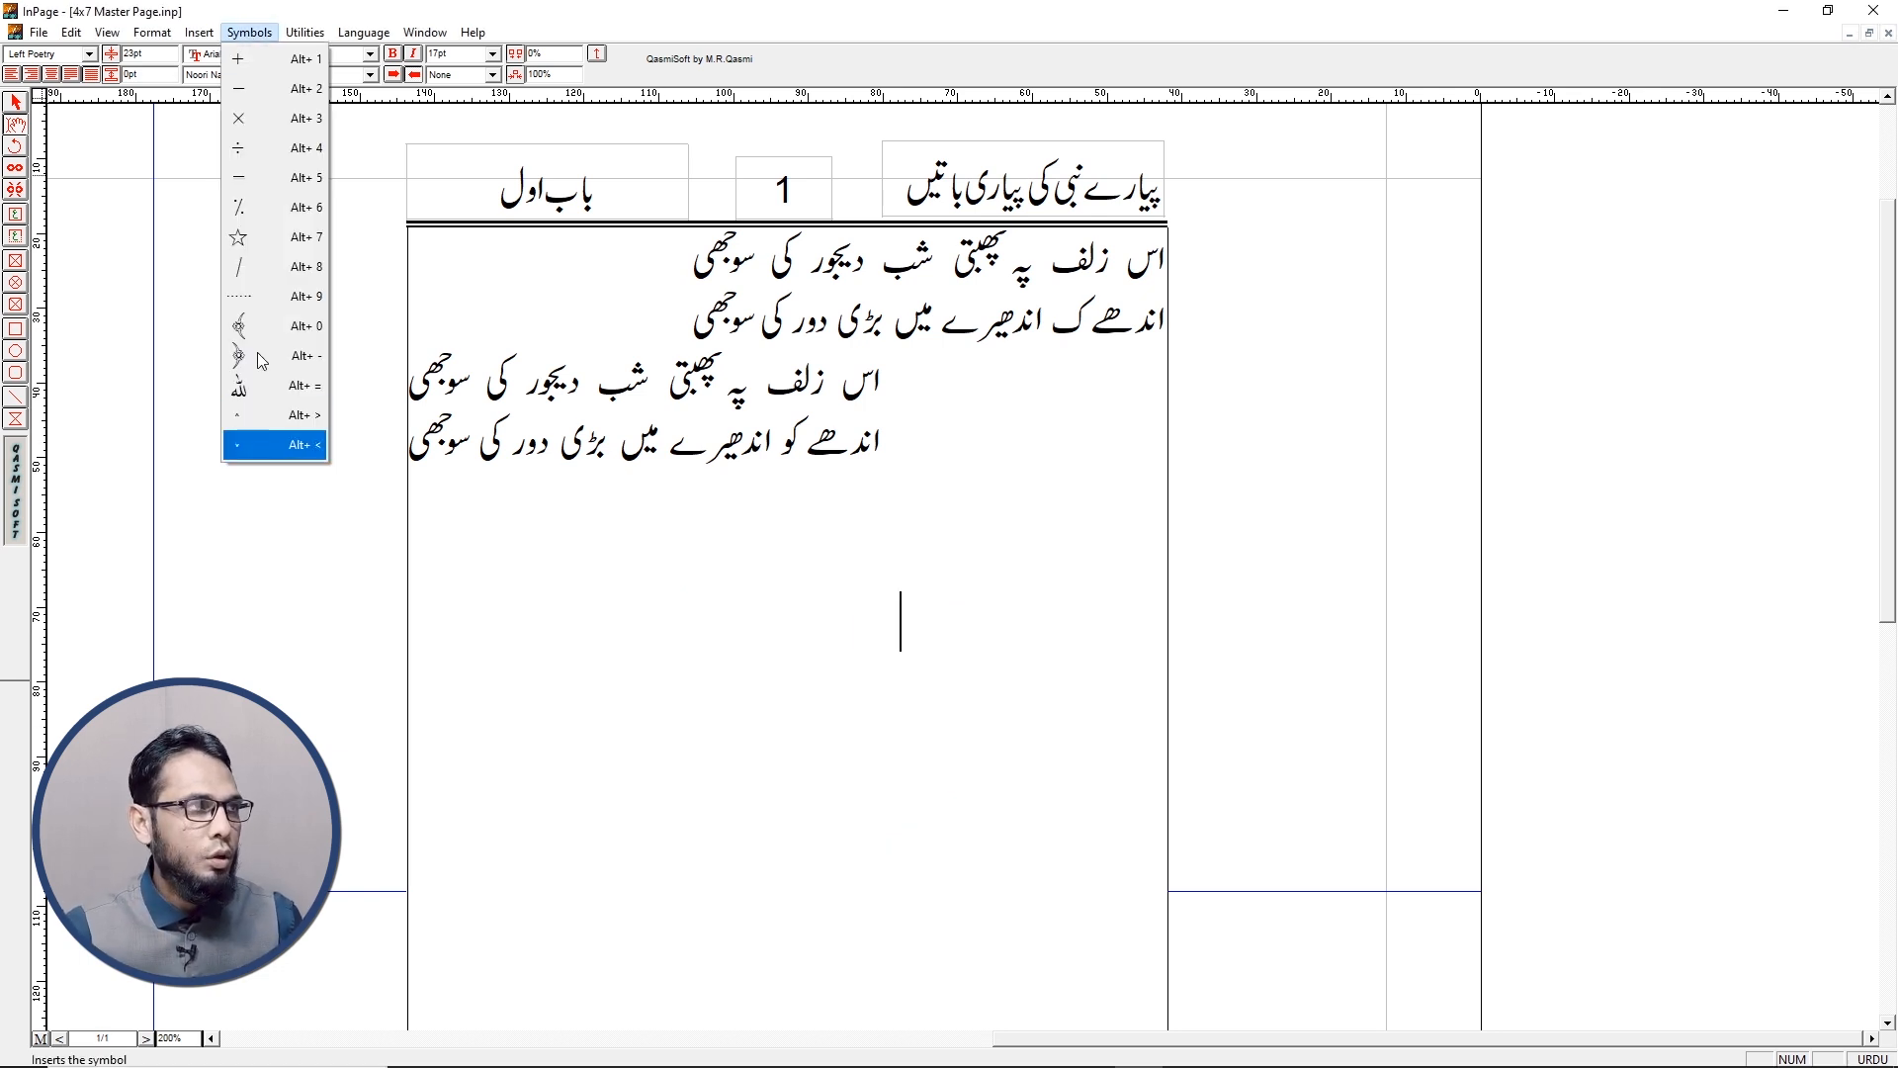
mouse_move(152, 32)
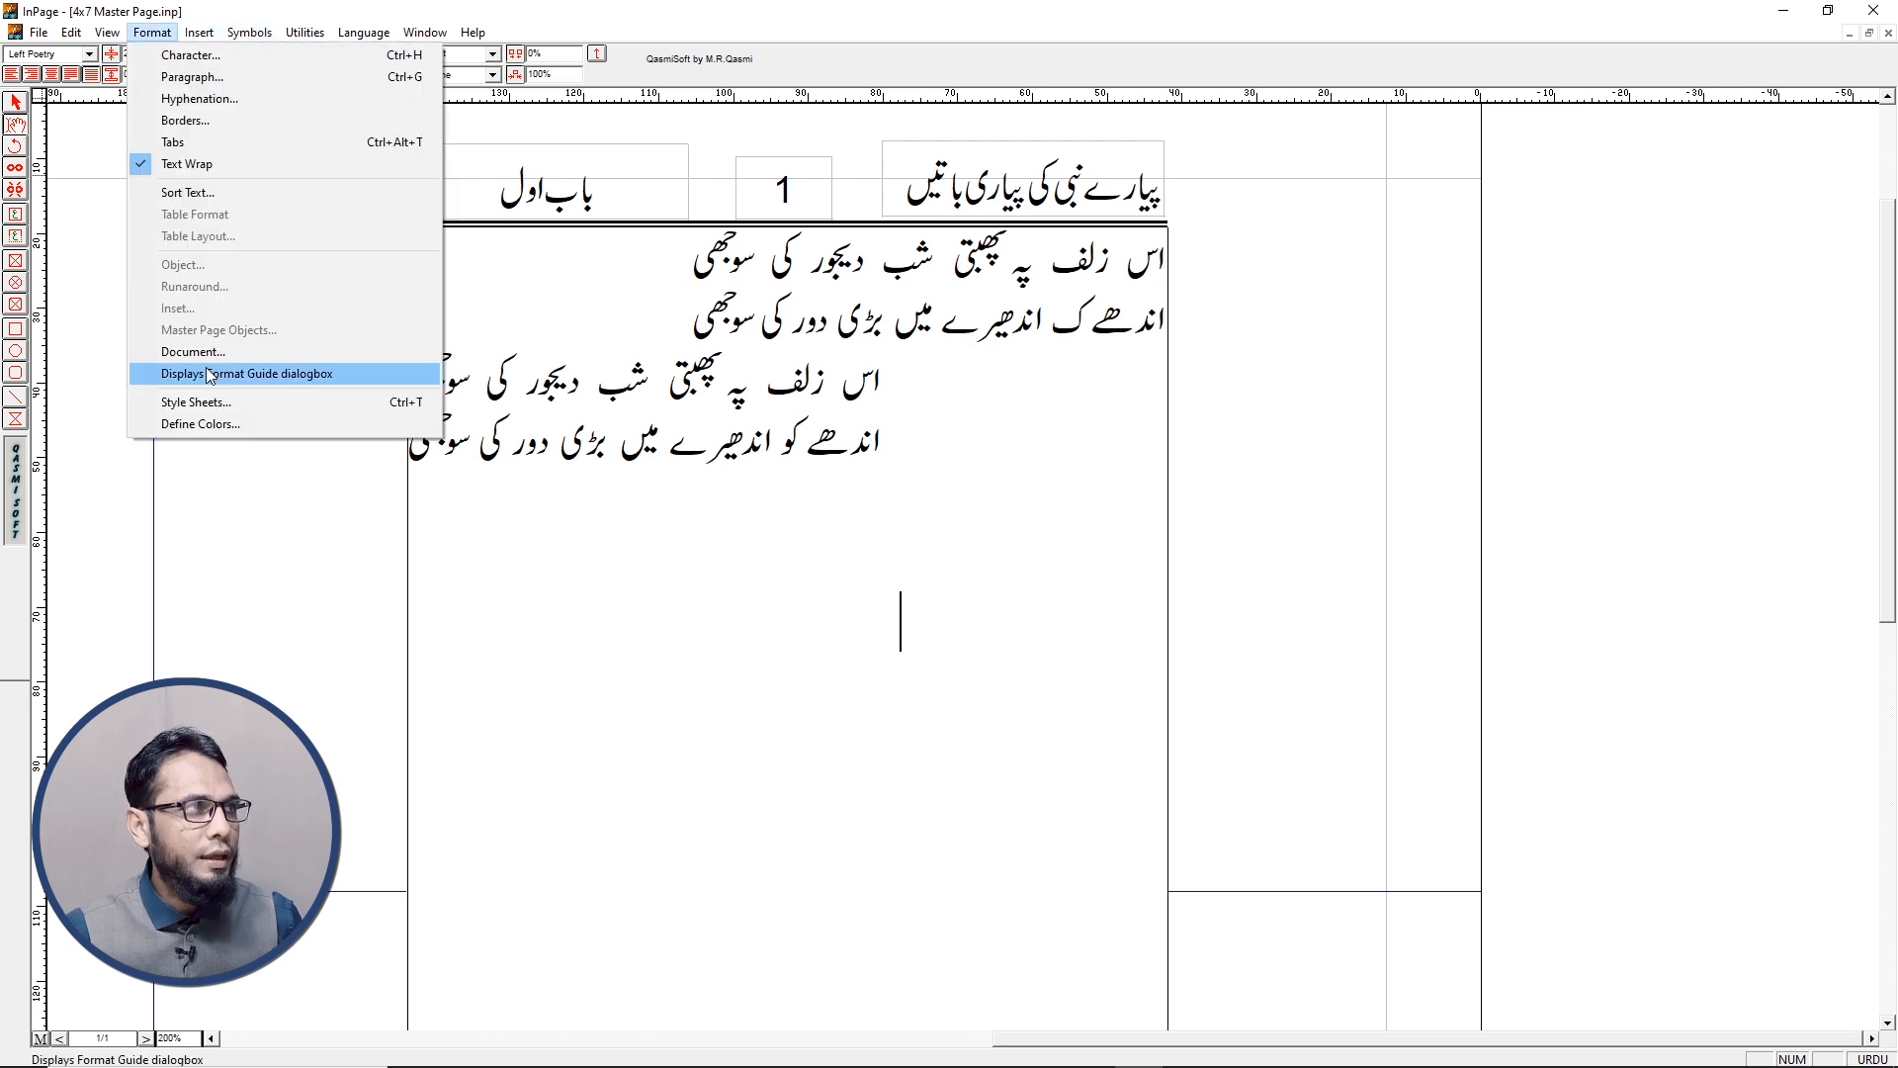
left_click(220, 403)
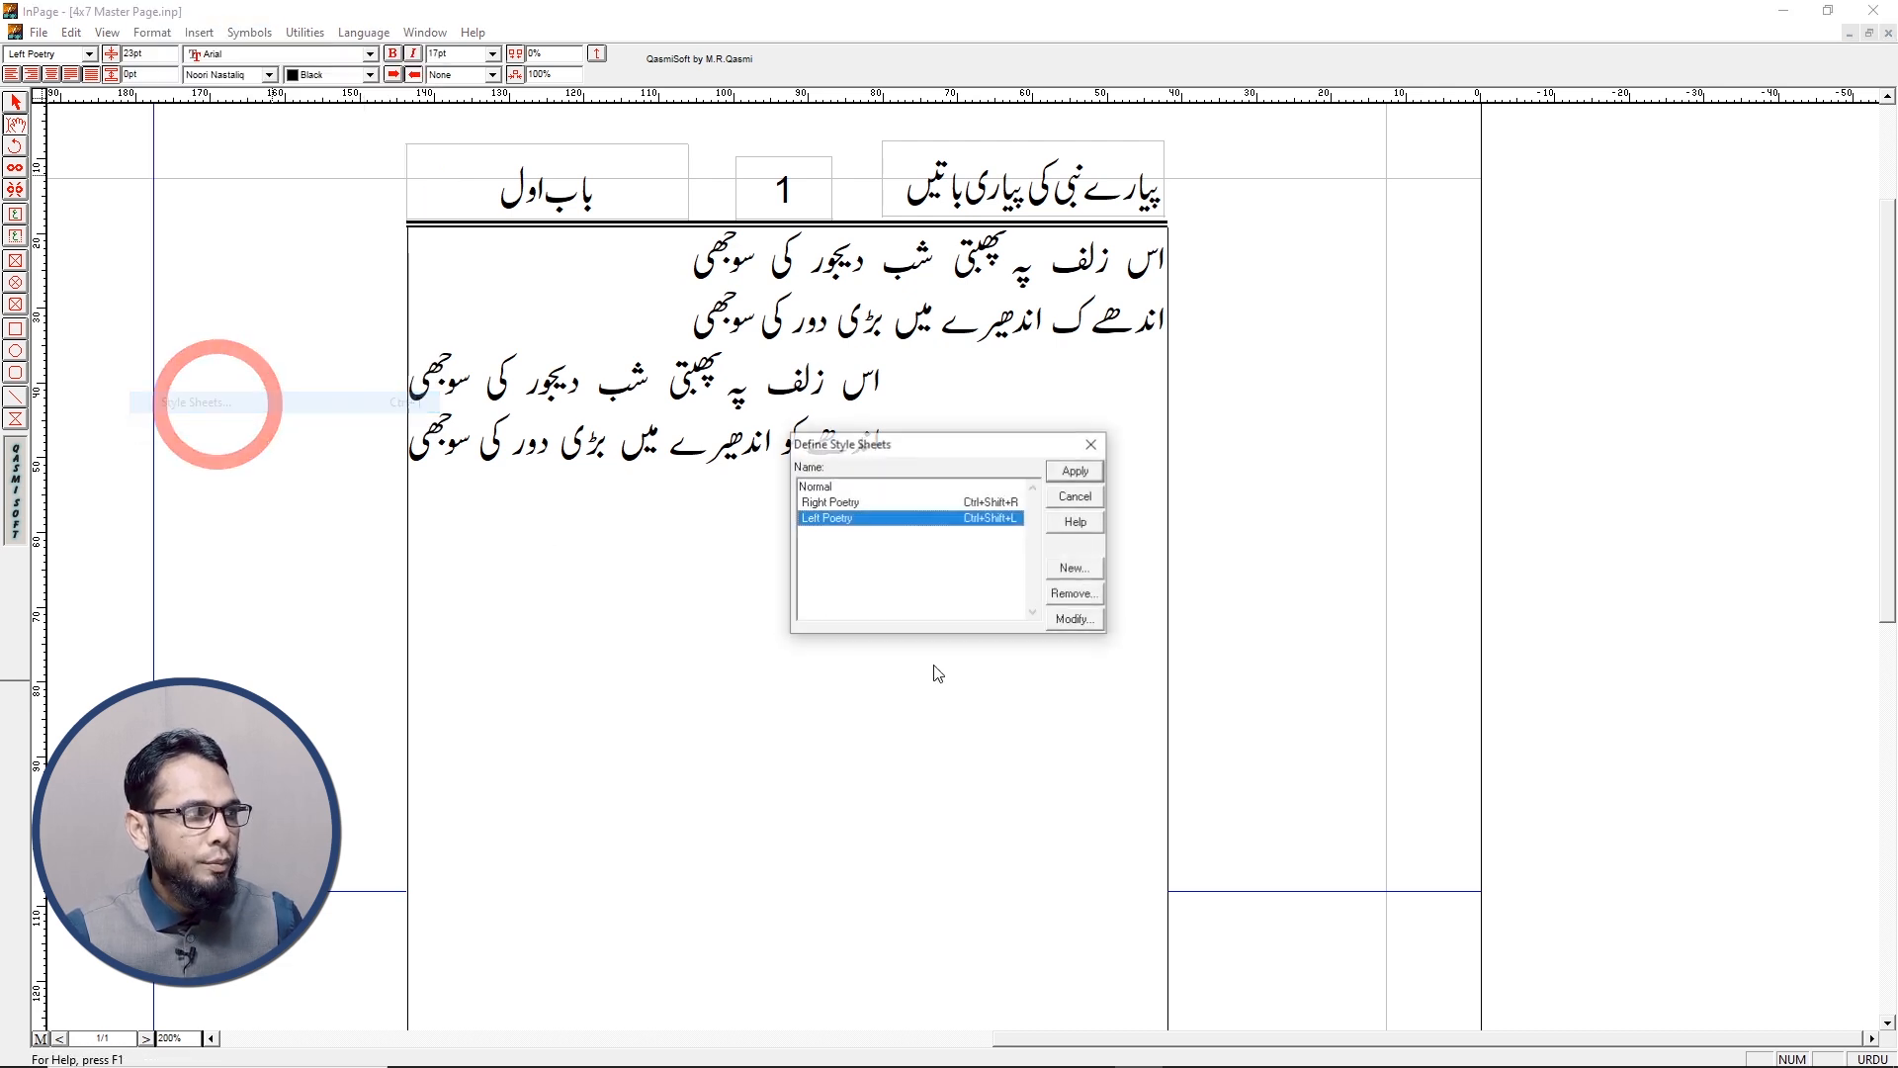
left_click(1078, 571)
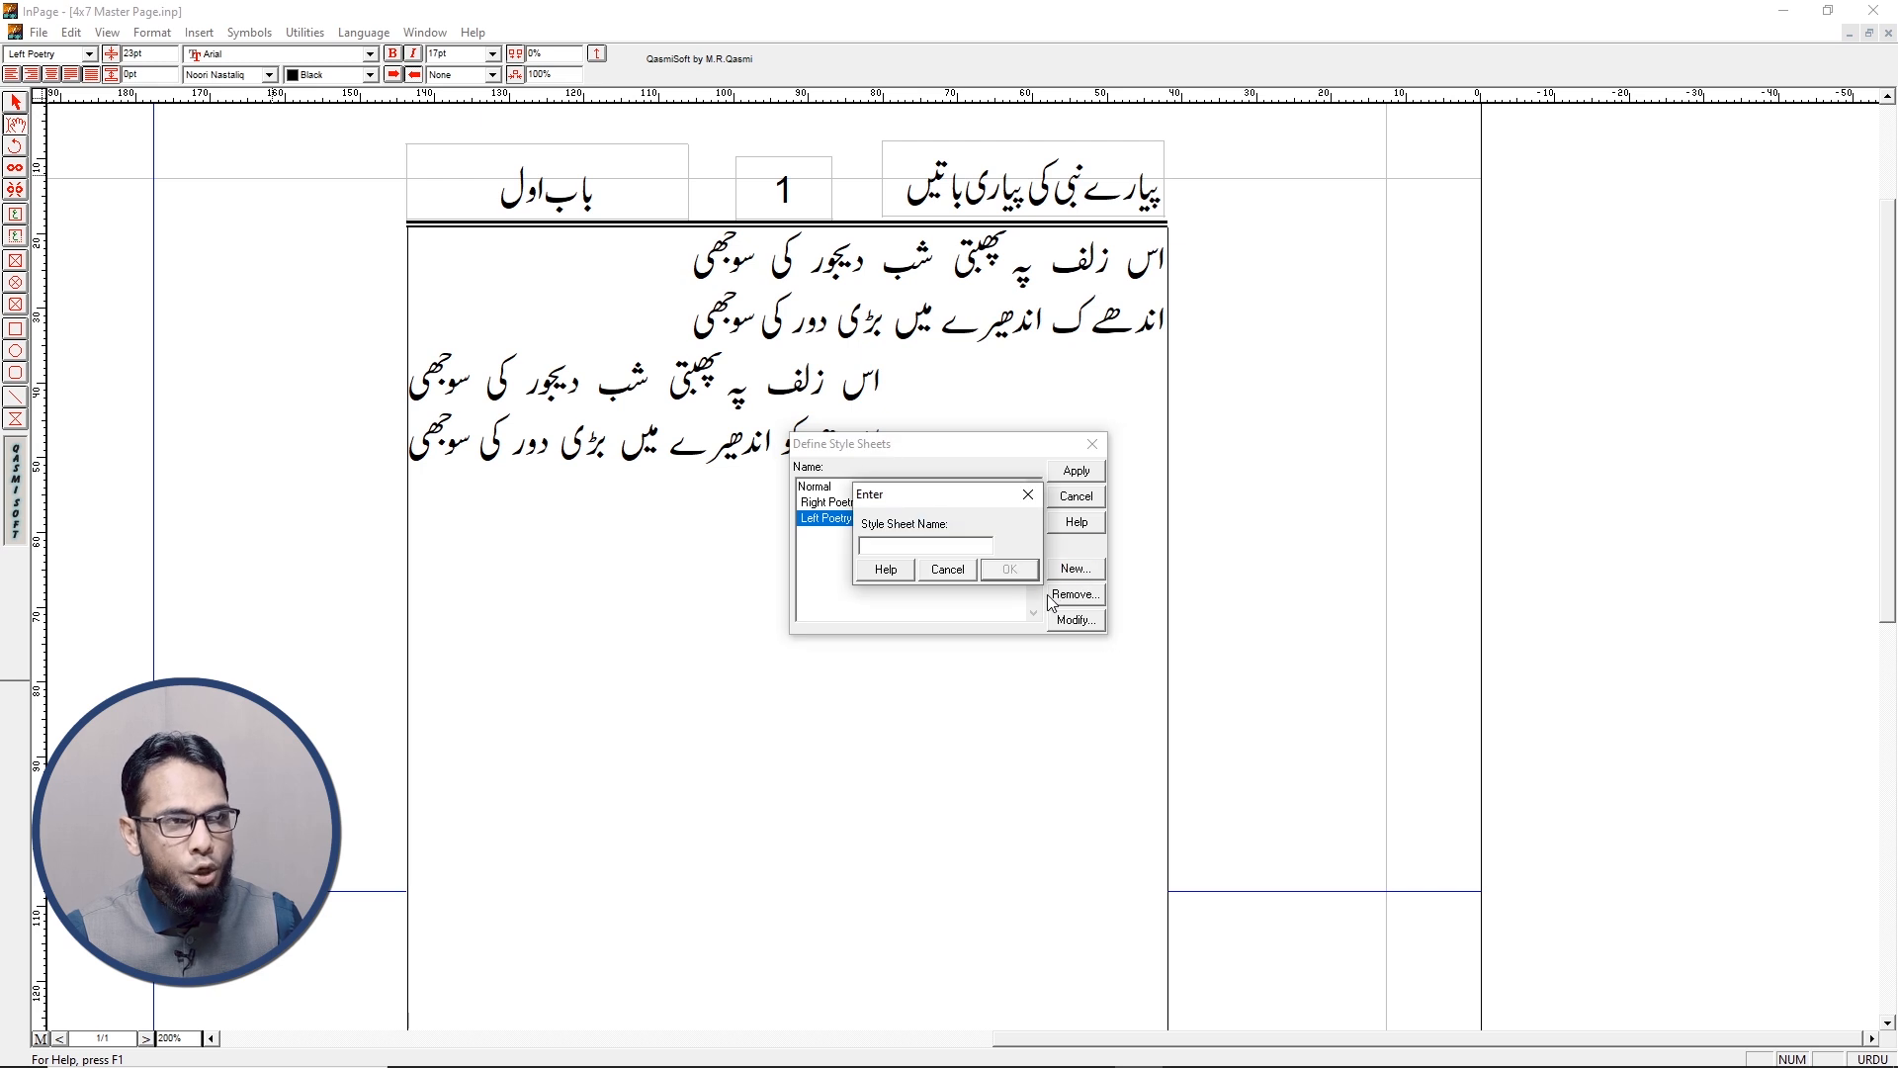
type("Ce")
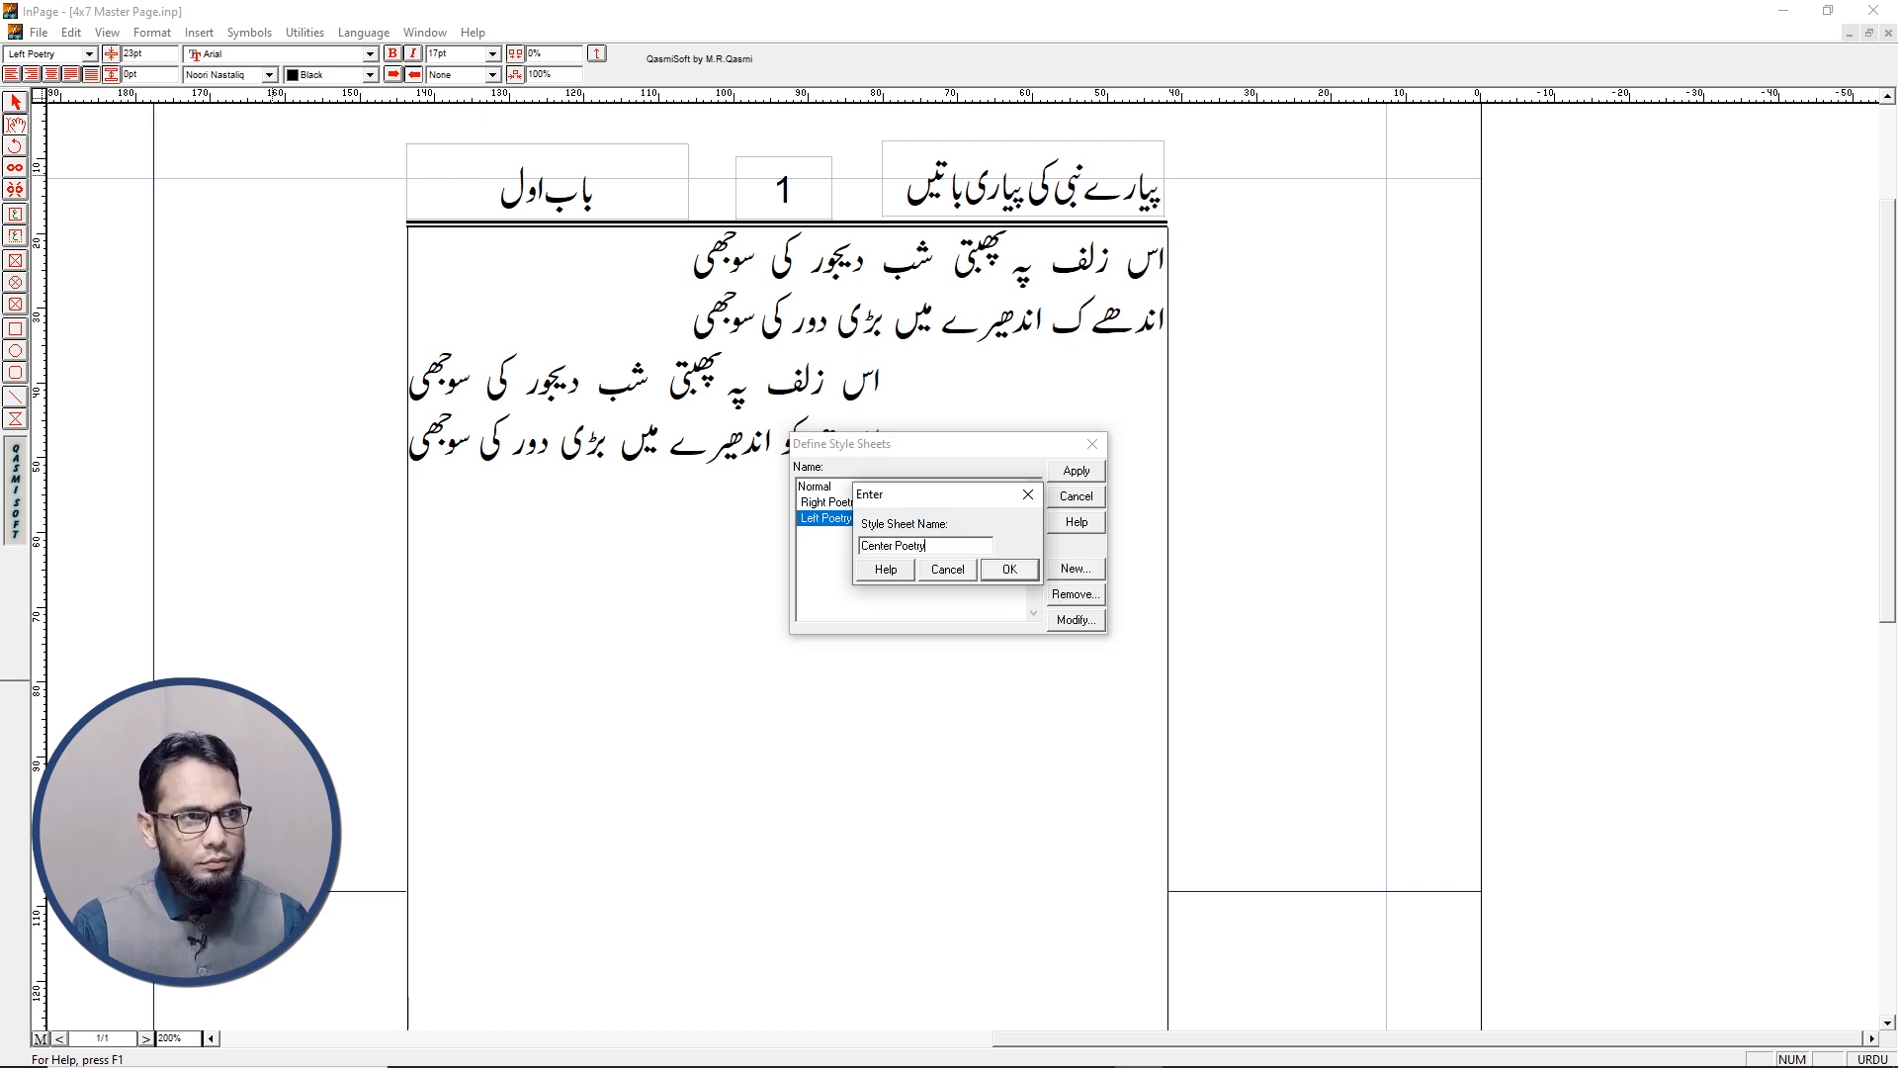
type("nter Poetry")
left_click(993, 574)
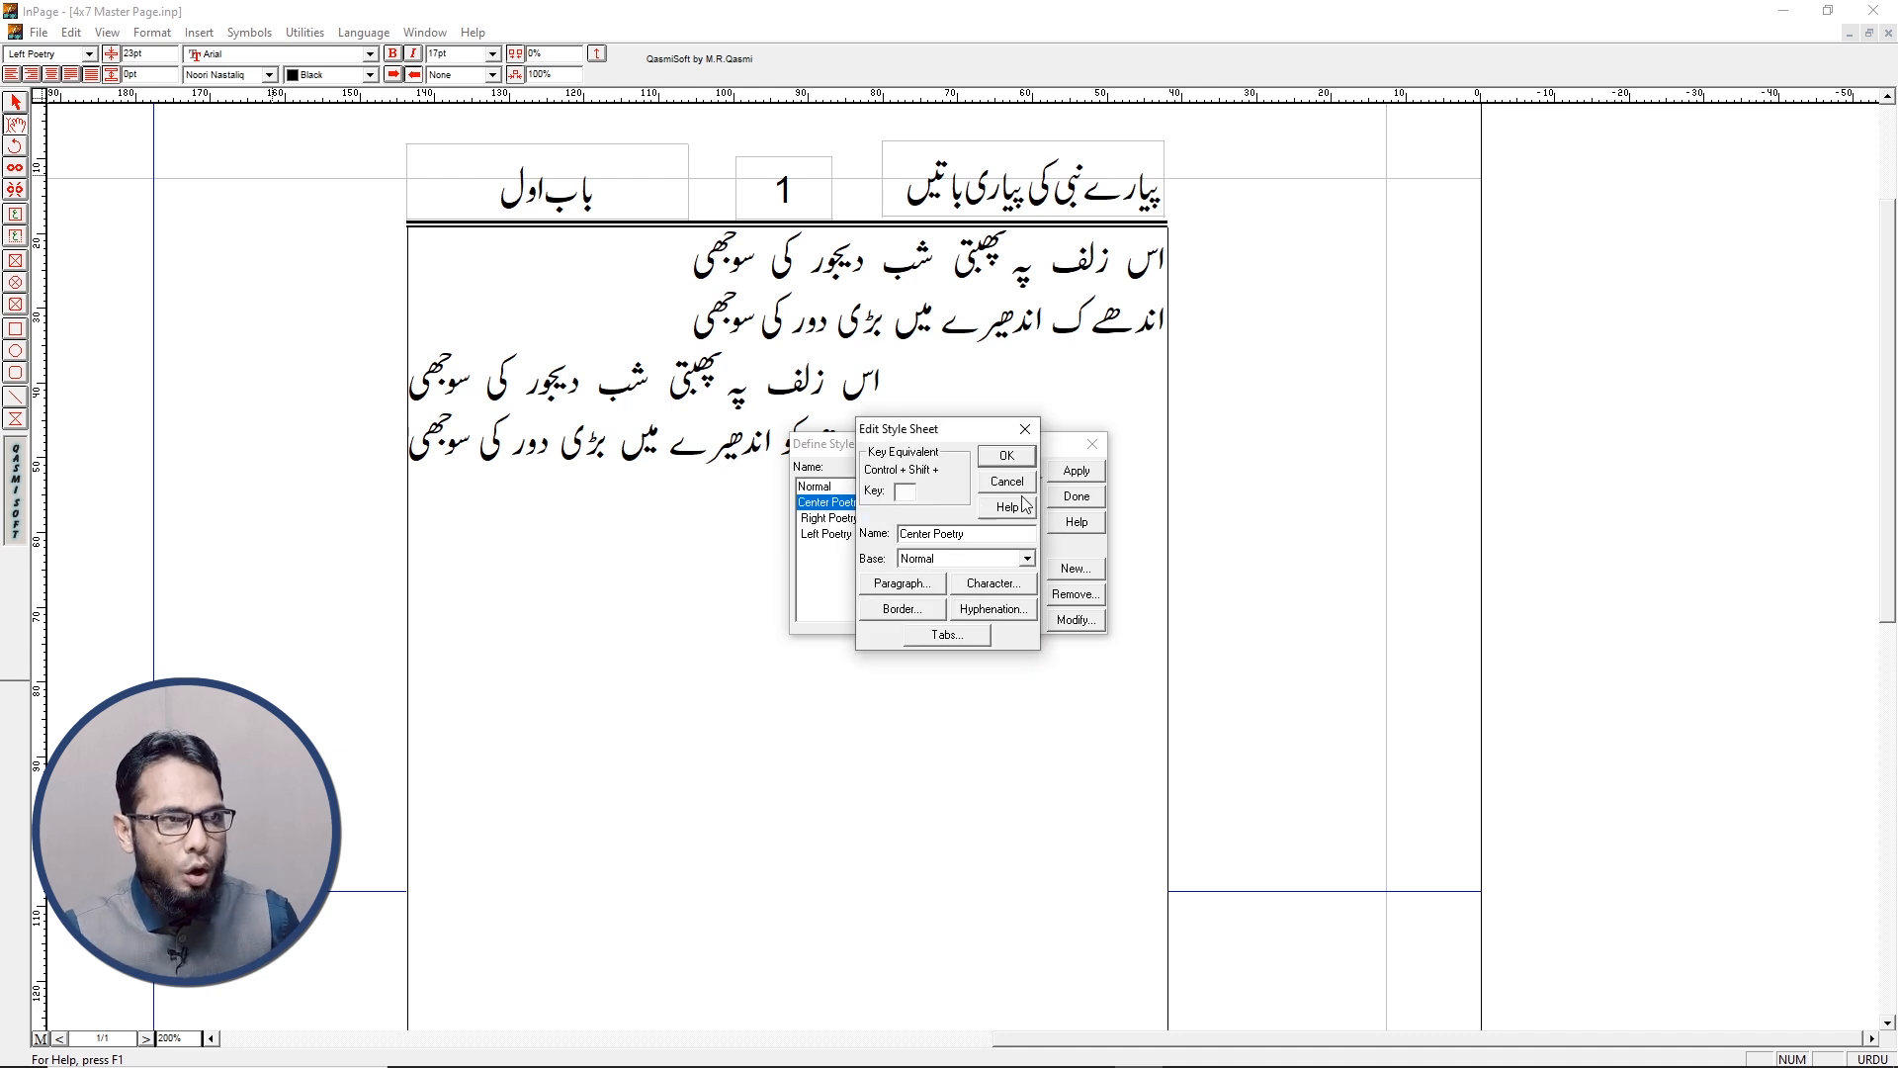
Set the character size of the Center Poetry style to 17 pt
left_click(993, 583)
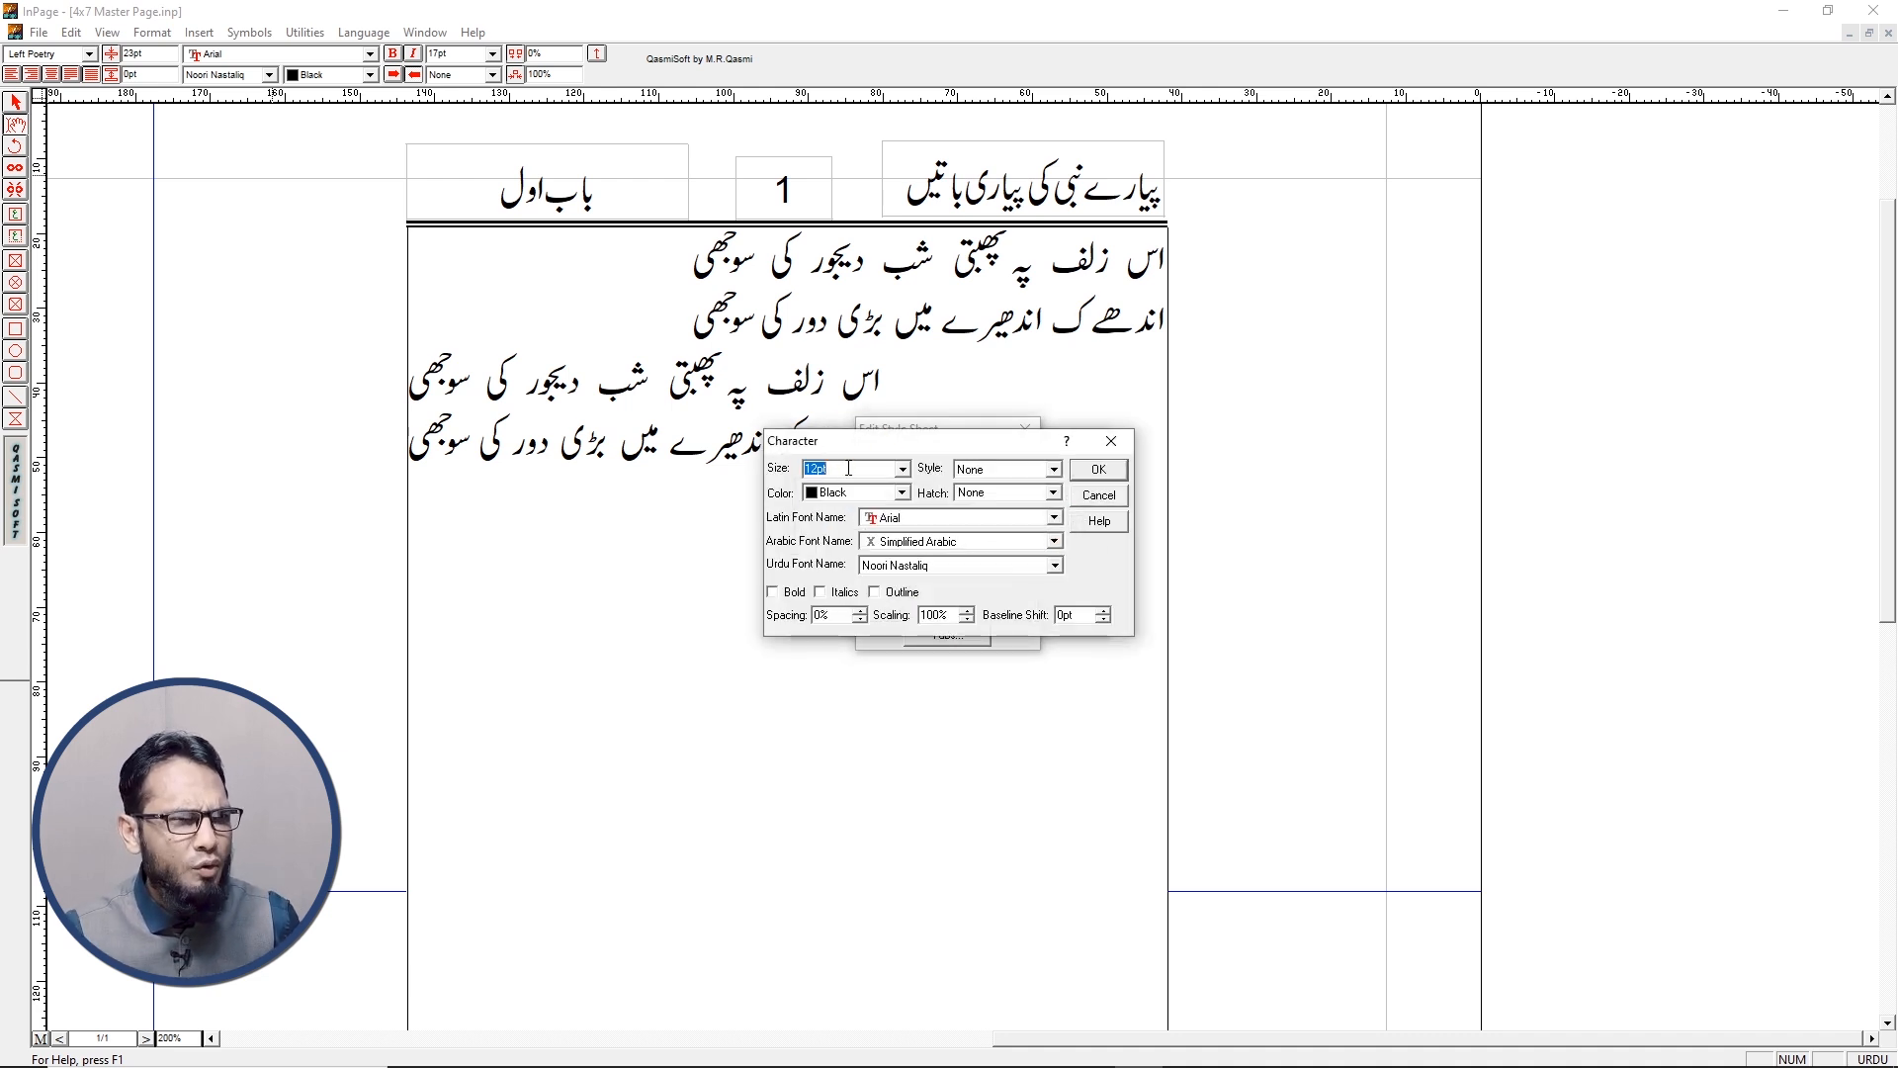
type("17")
left_click(1097, 469)
Give the Center Poetry style Forced Justified alignment, beginning and end indents of 0.75" each, and a line height of 23
left_click(902, 583)
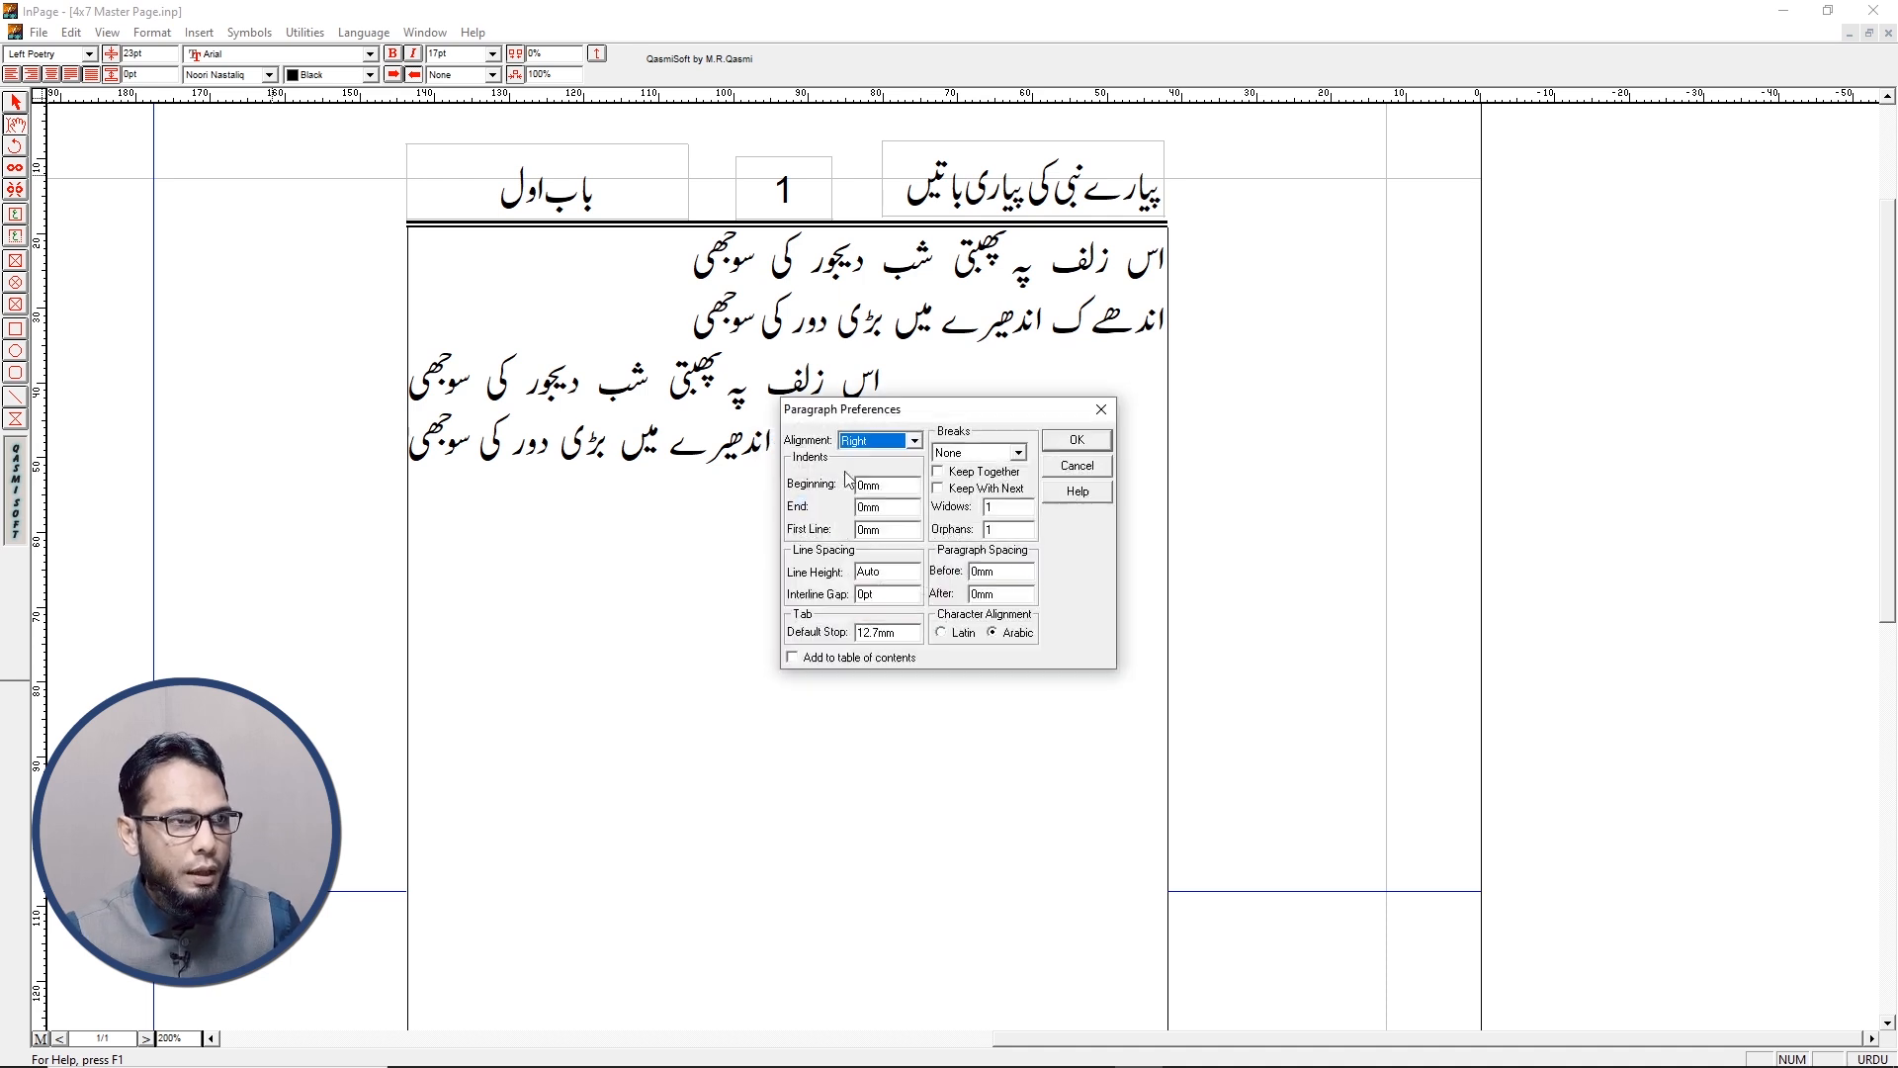
left_click(880, 441)
left_click(874, 514)
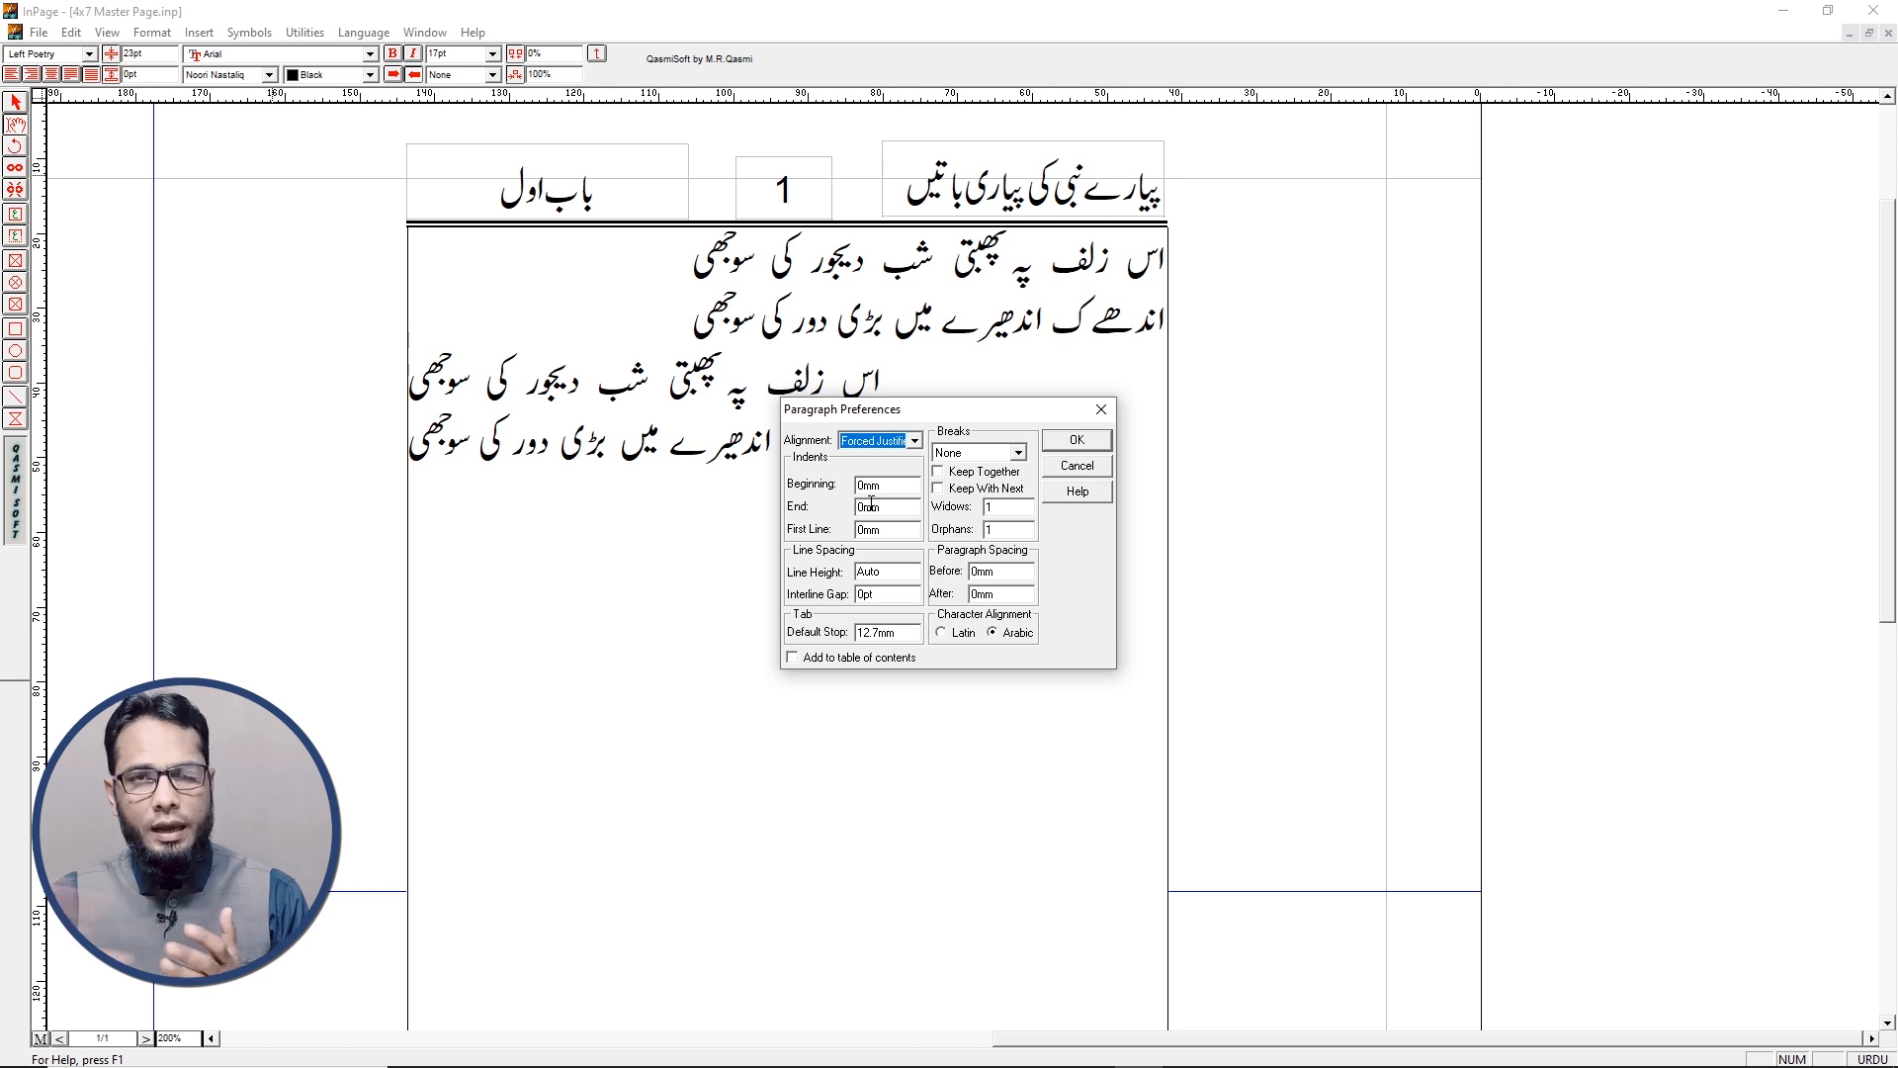
left_click(824, 481)
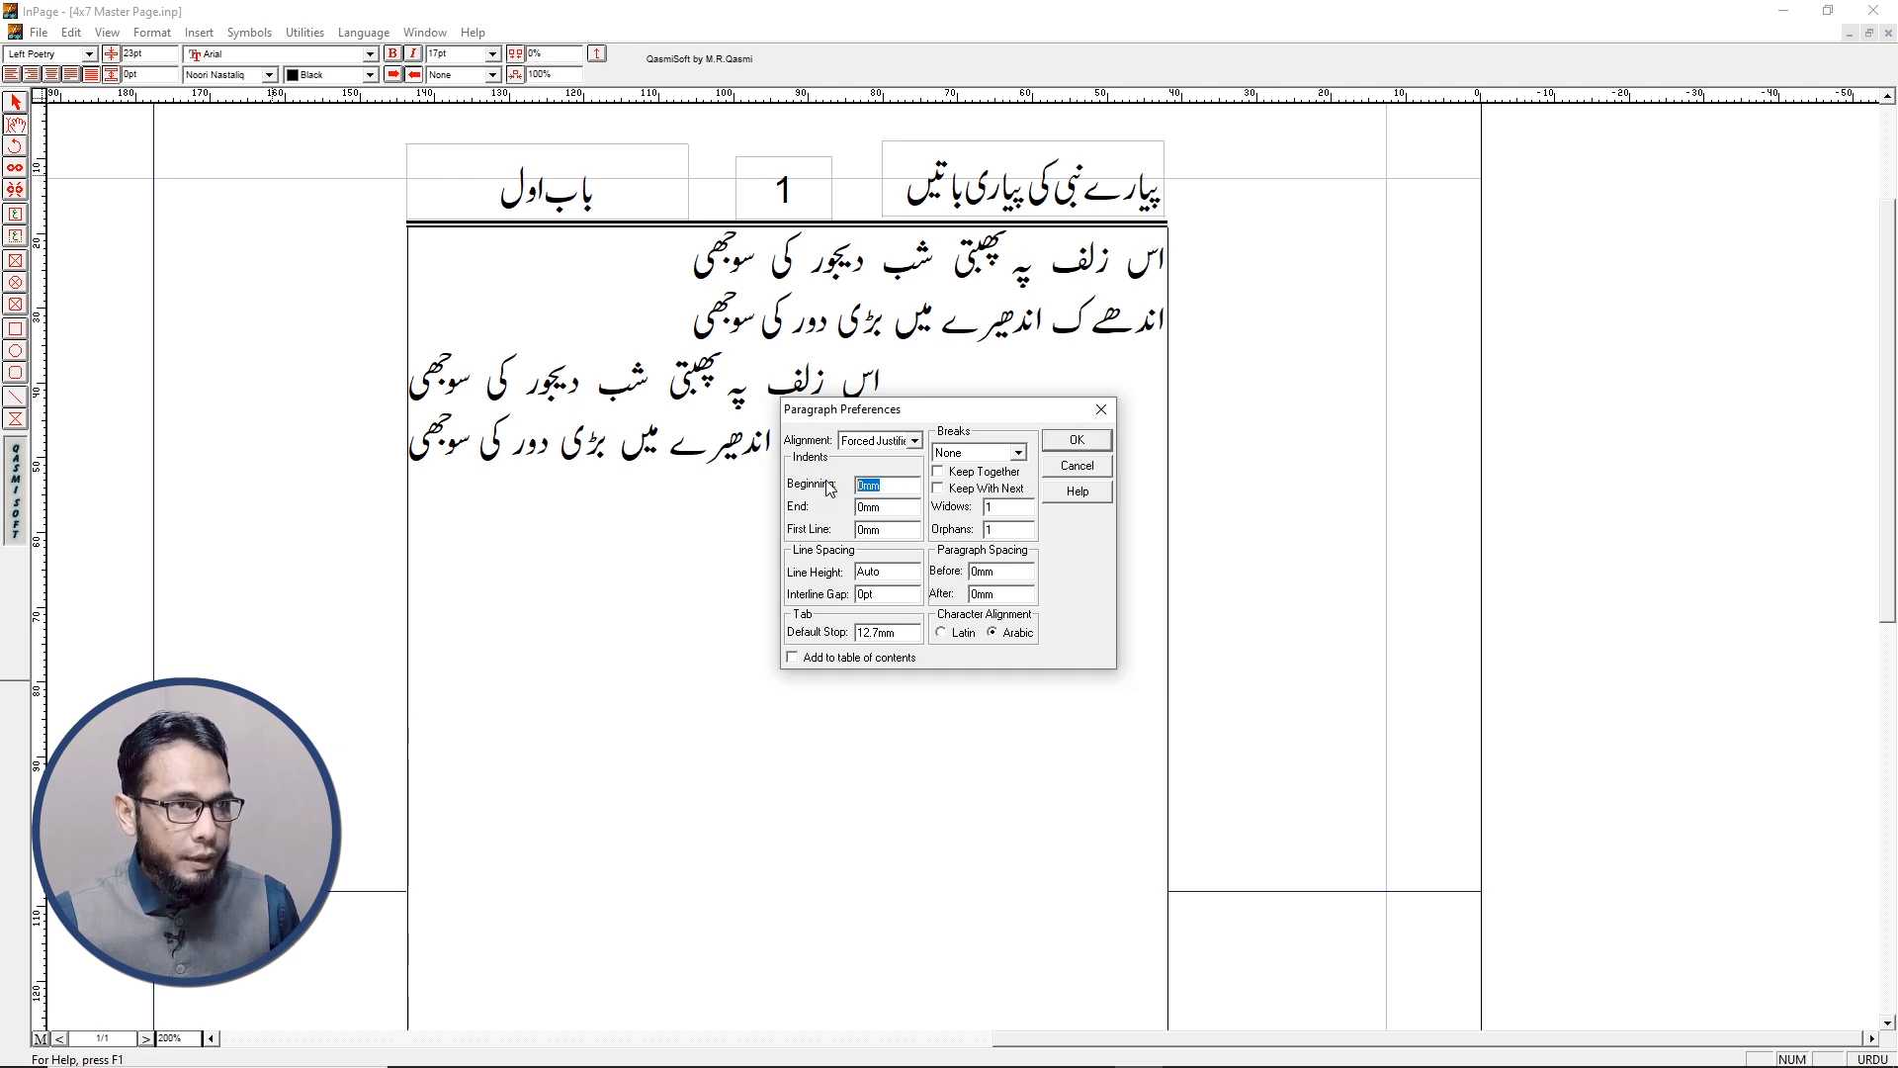
type("0.75\"0.")
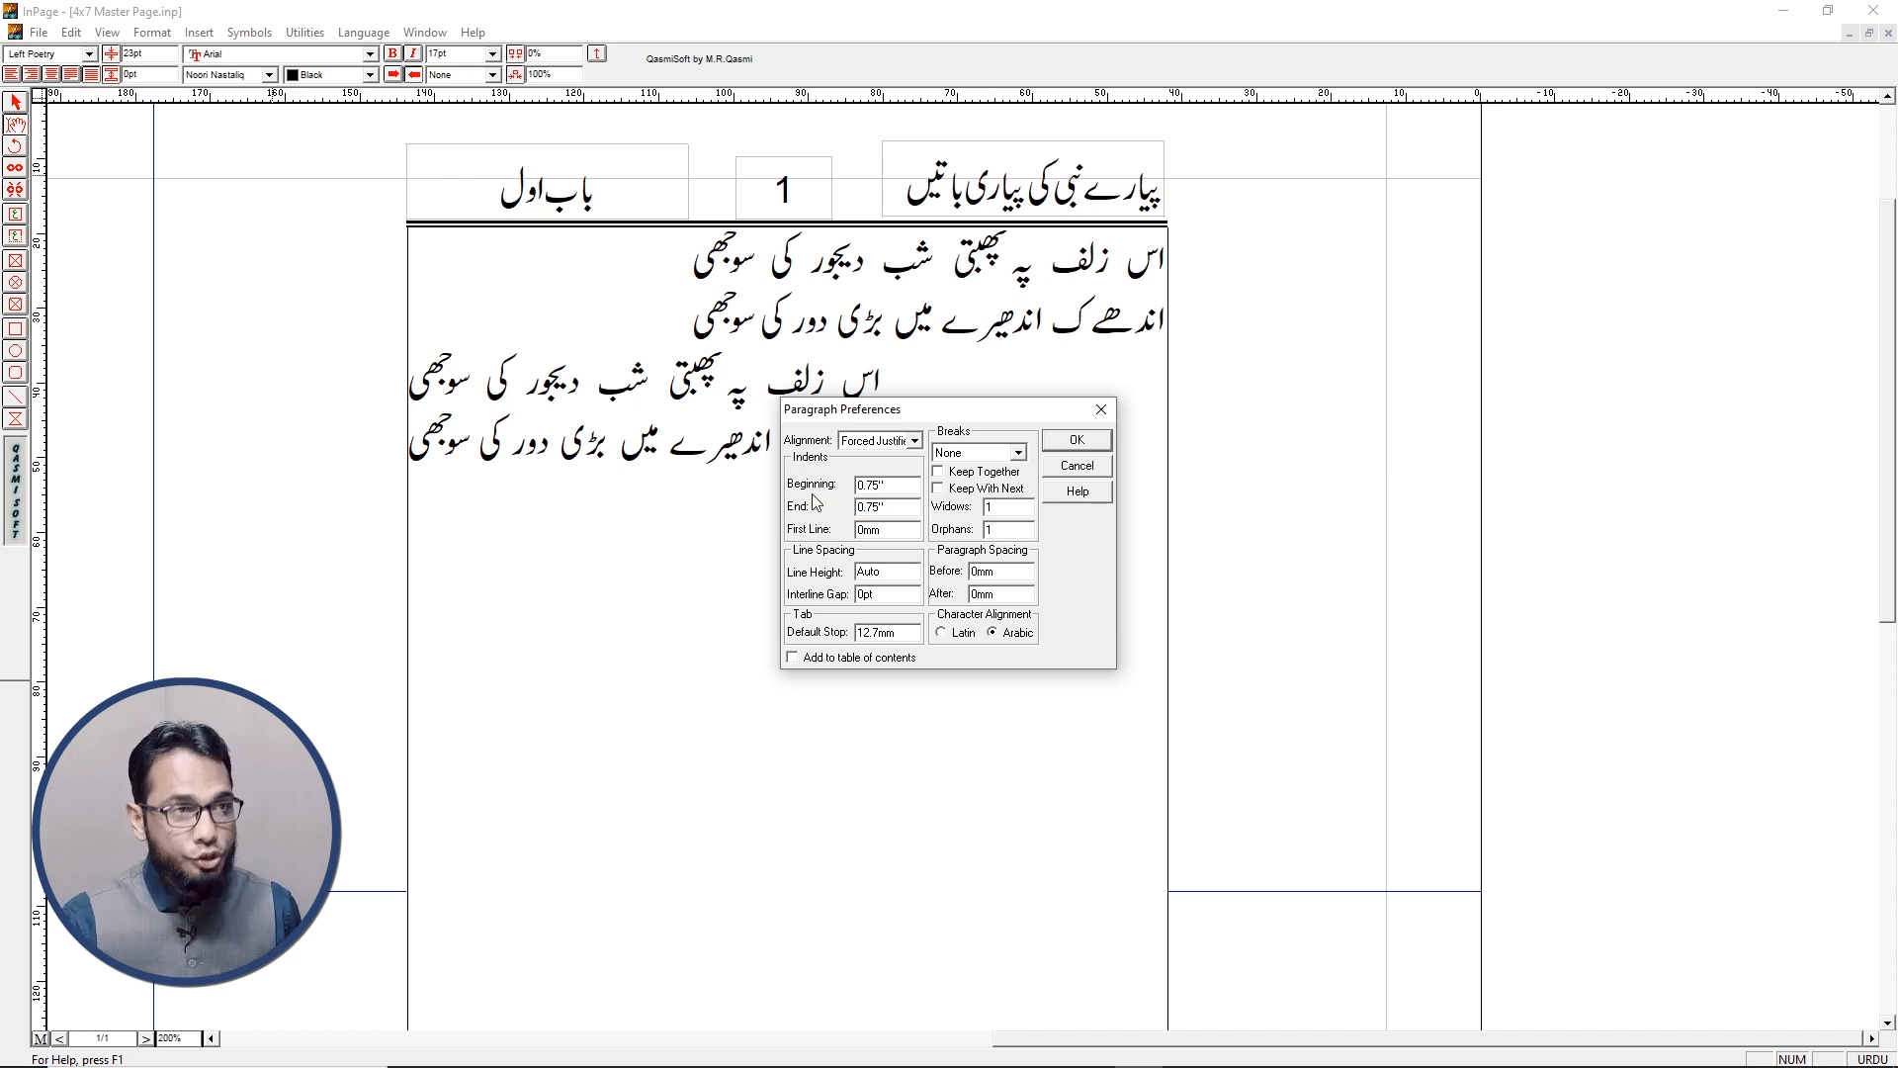
left_click_drag(907, 573, 835, 579)
type("23")
left_click(1076, 440)
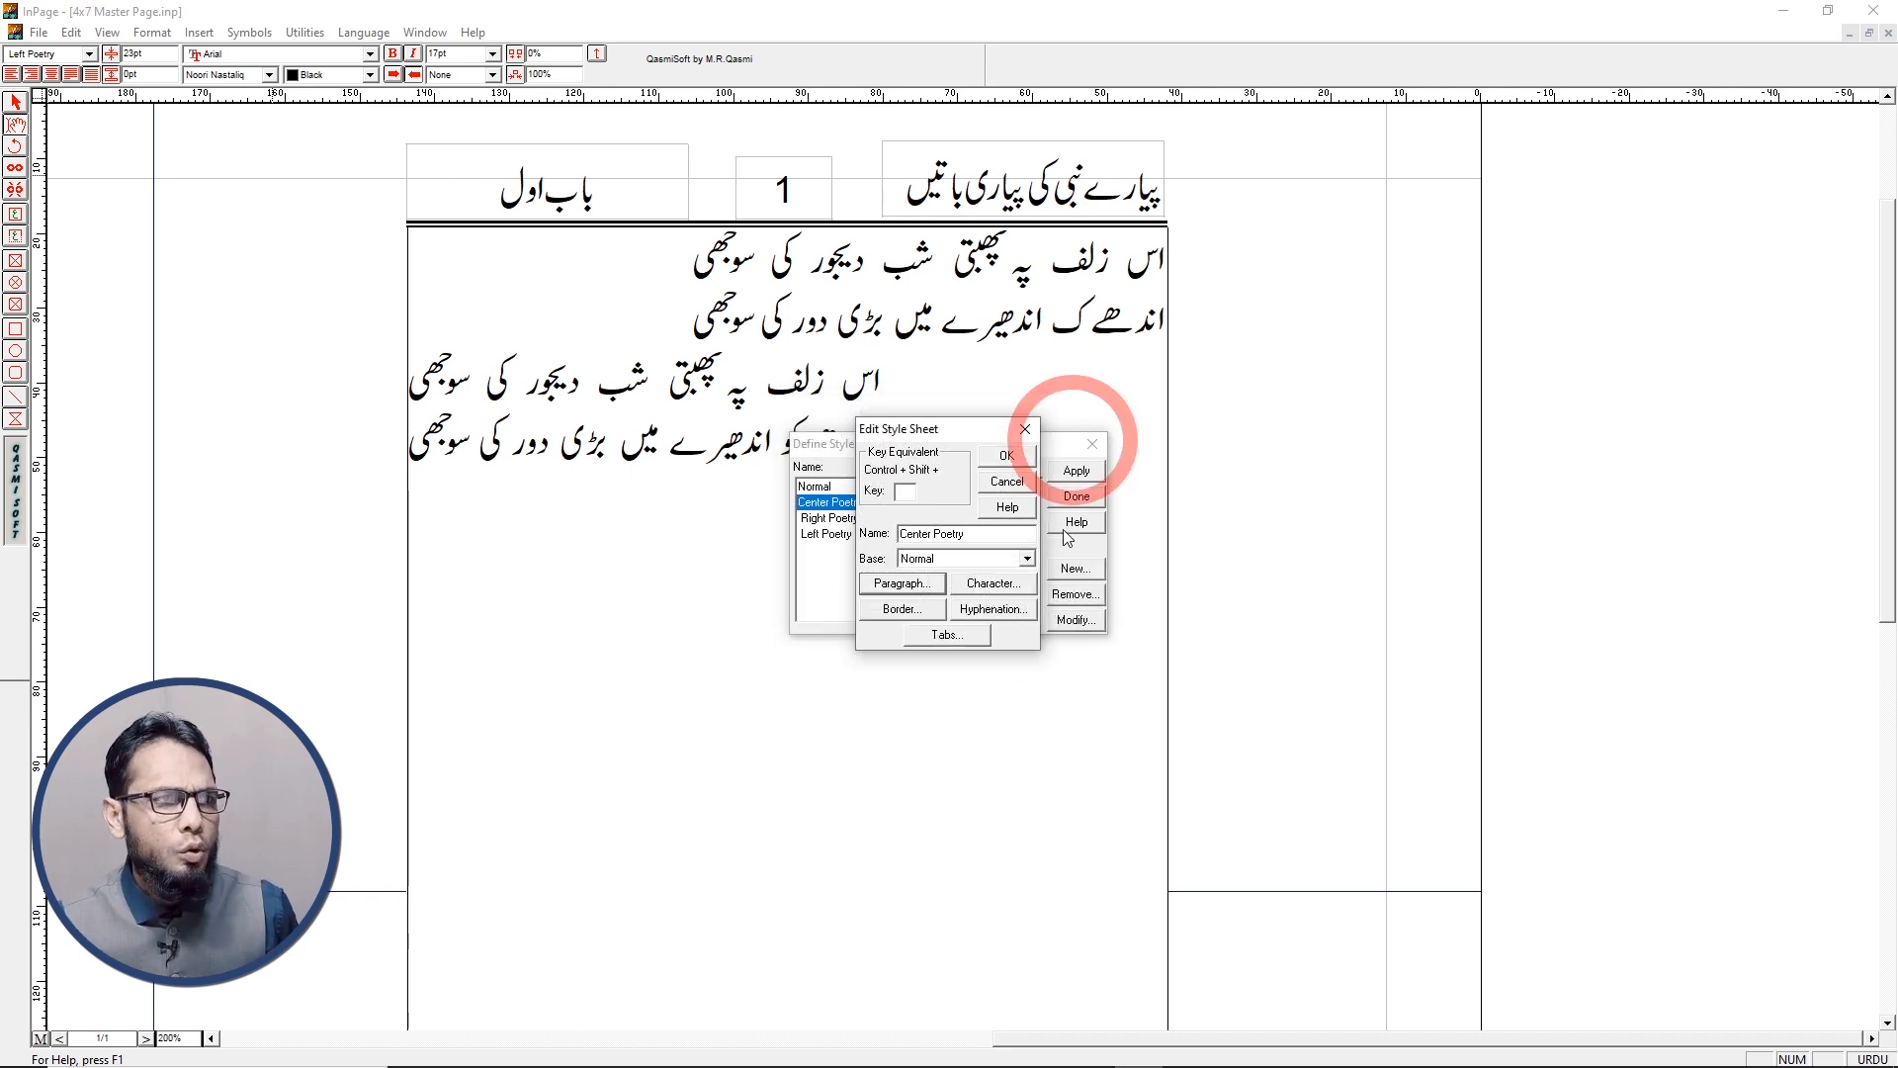
Assign C as the Center Poetry style's Control + Shift key equivalent, finish defining styles, and apply the style to the current blank line
left_click(906, 493)
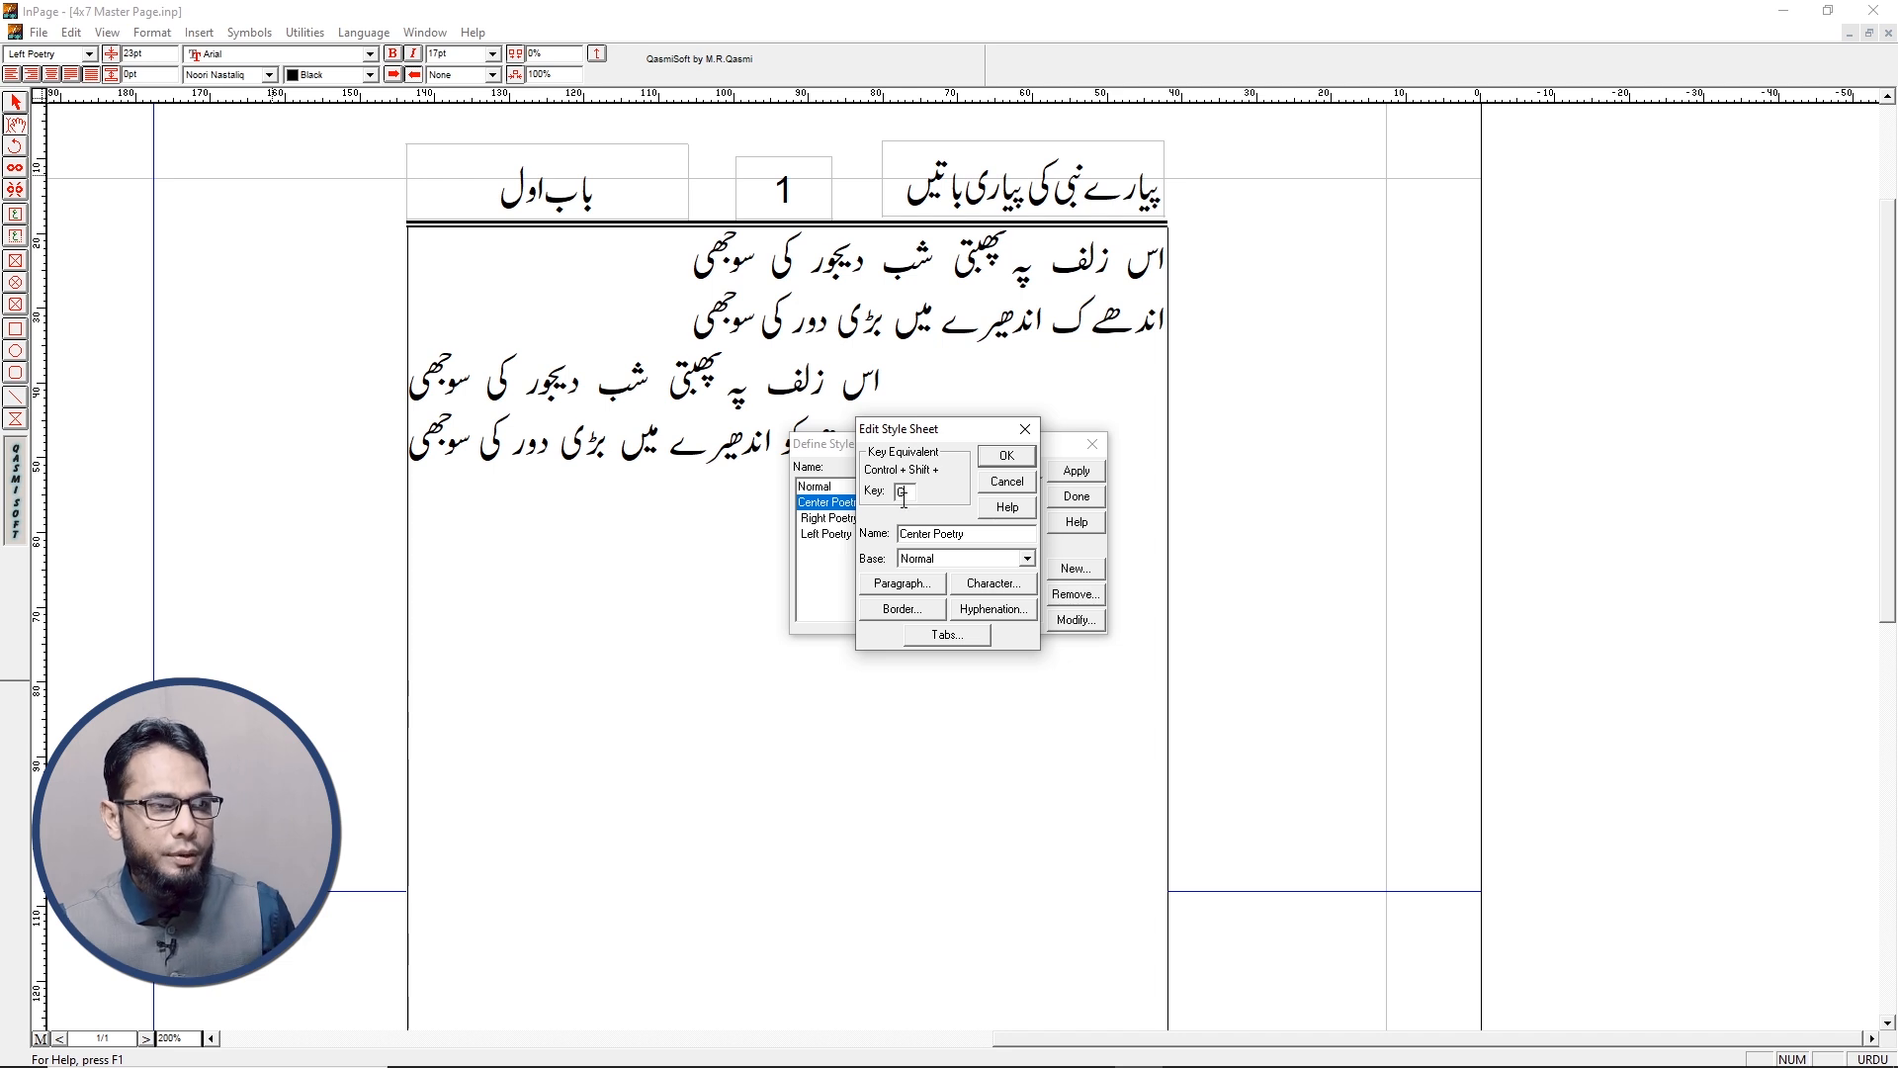
left_click(1008, 455)
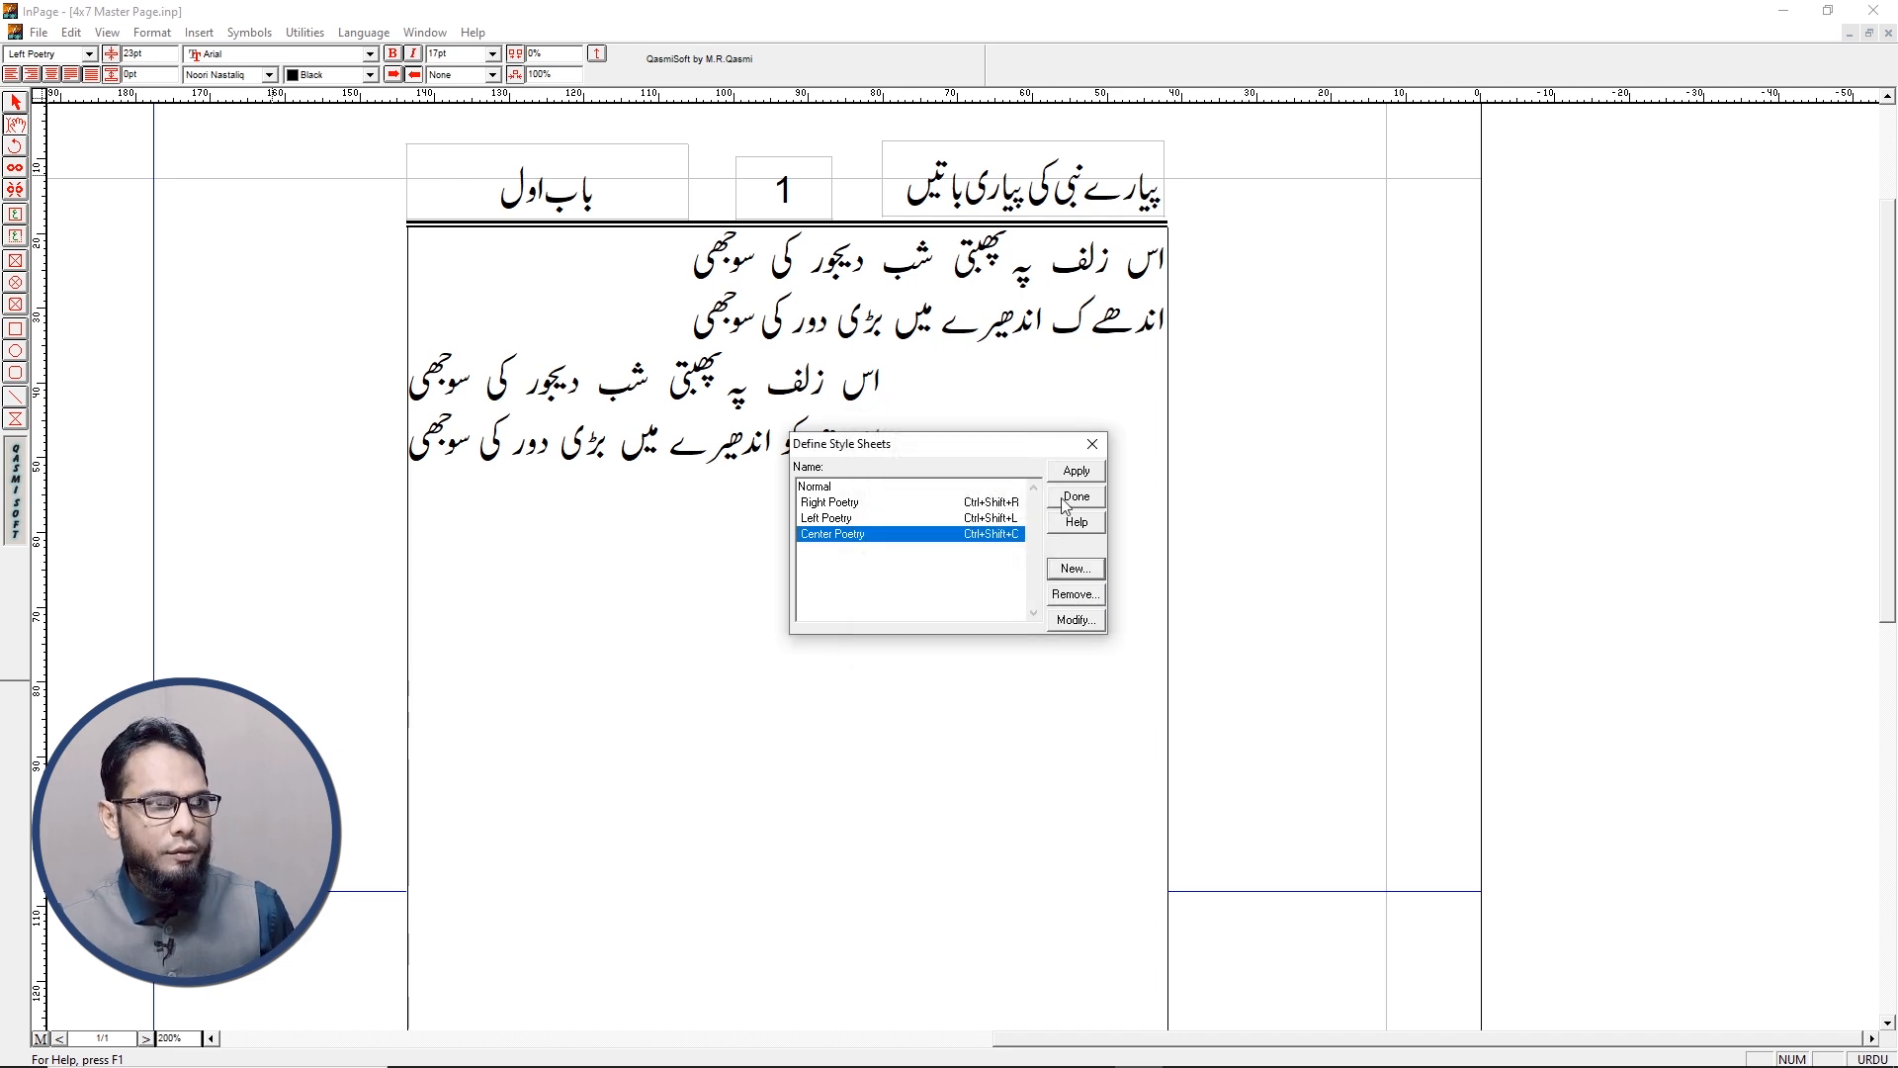
left_click(1077, 496)
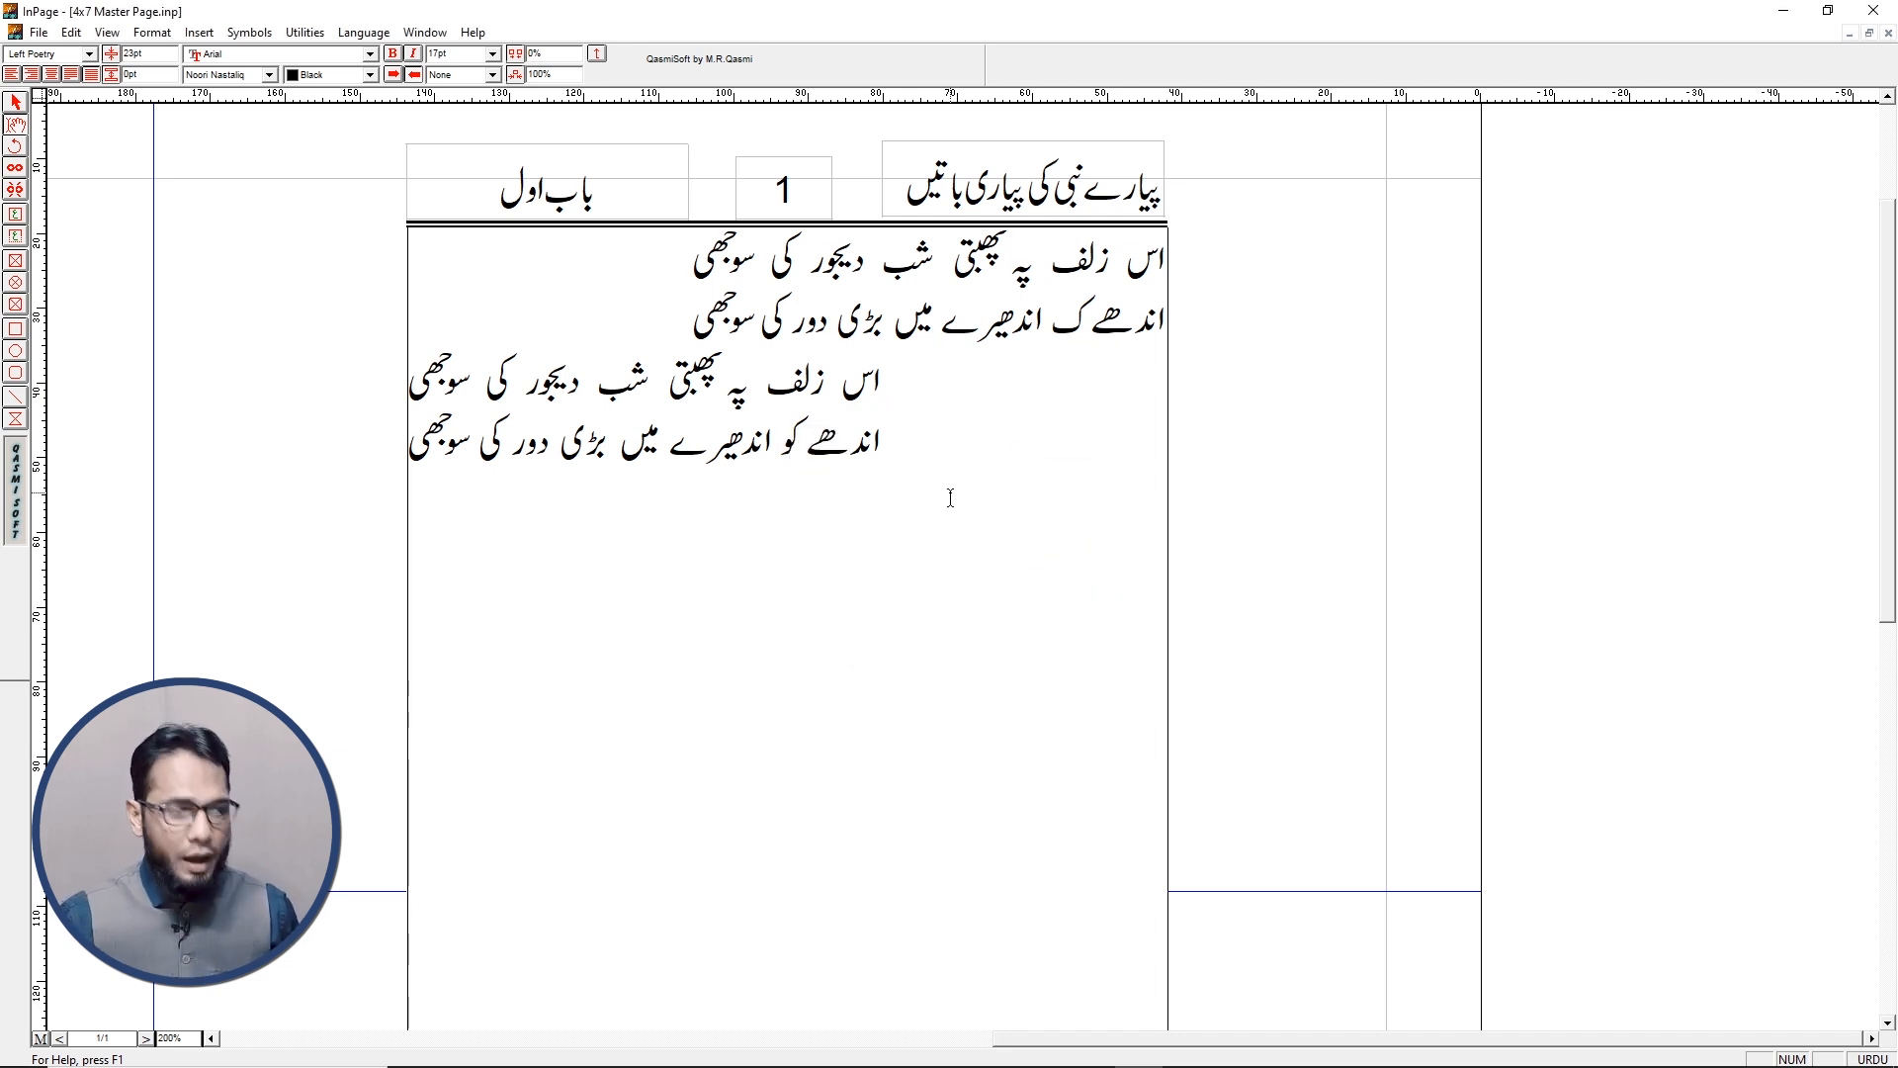
key("F3")
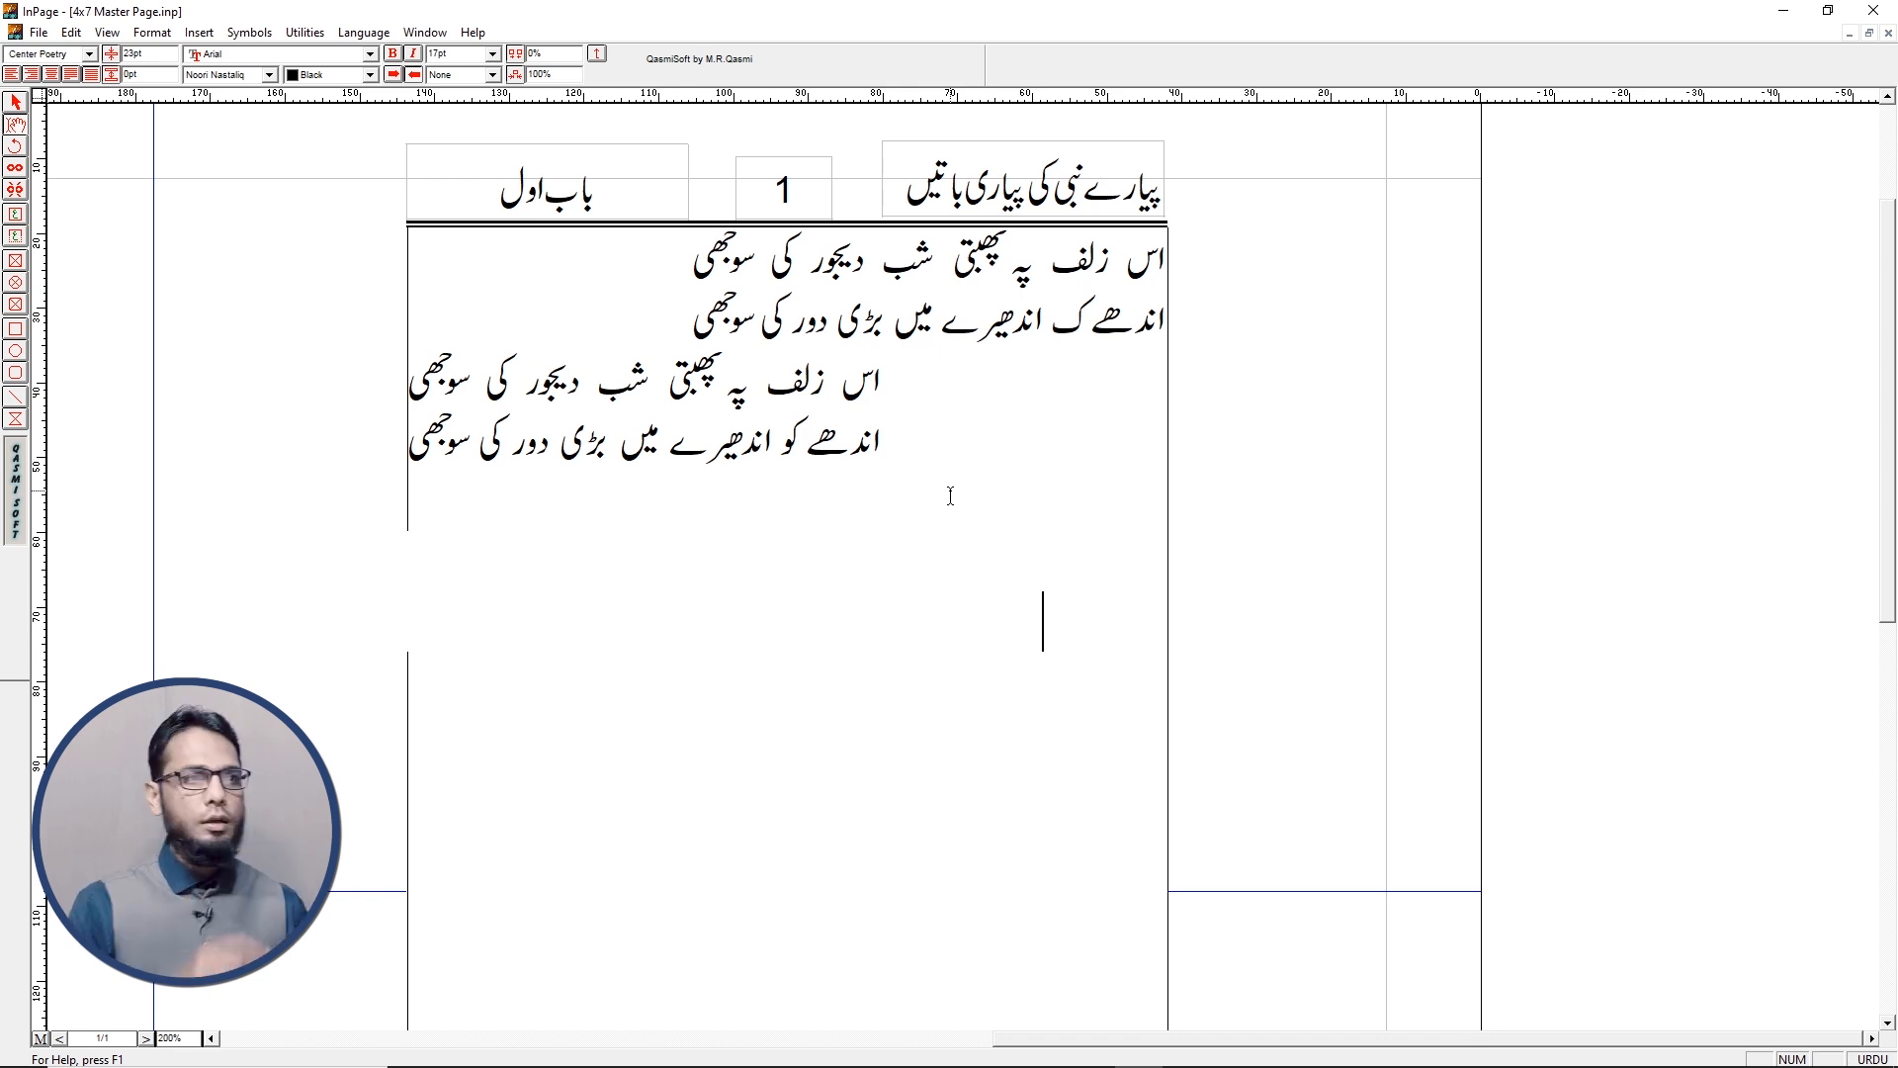
type("اس زلف")
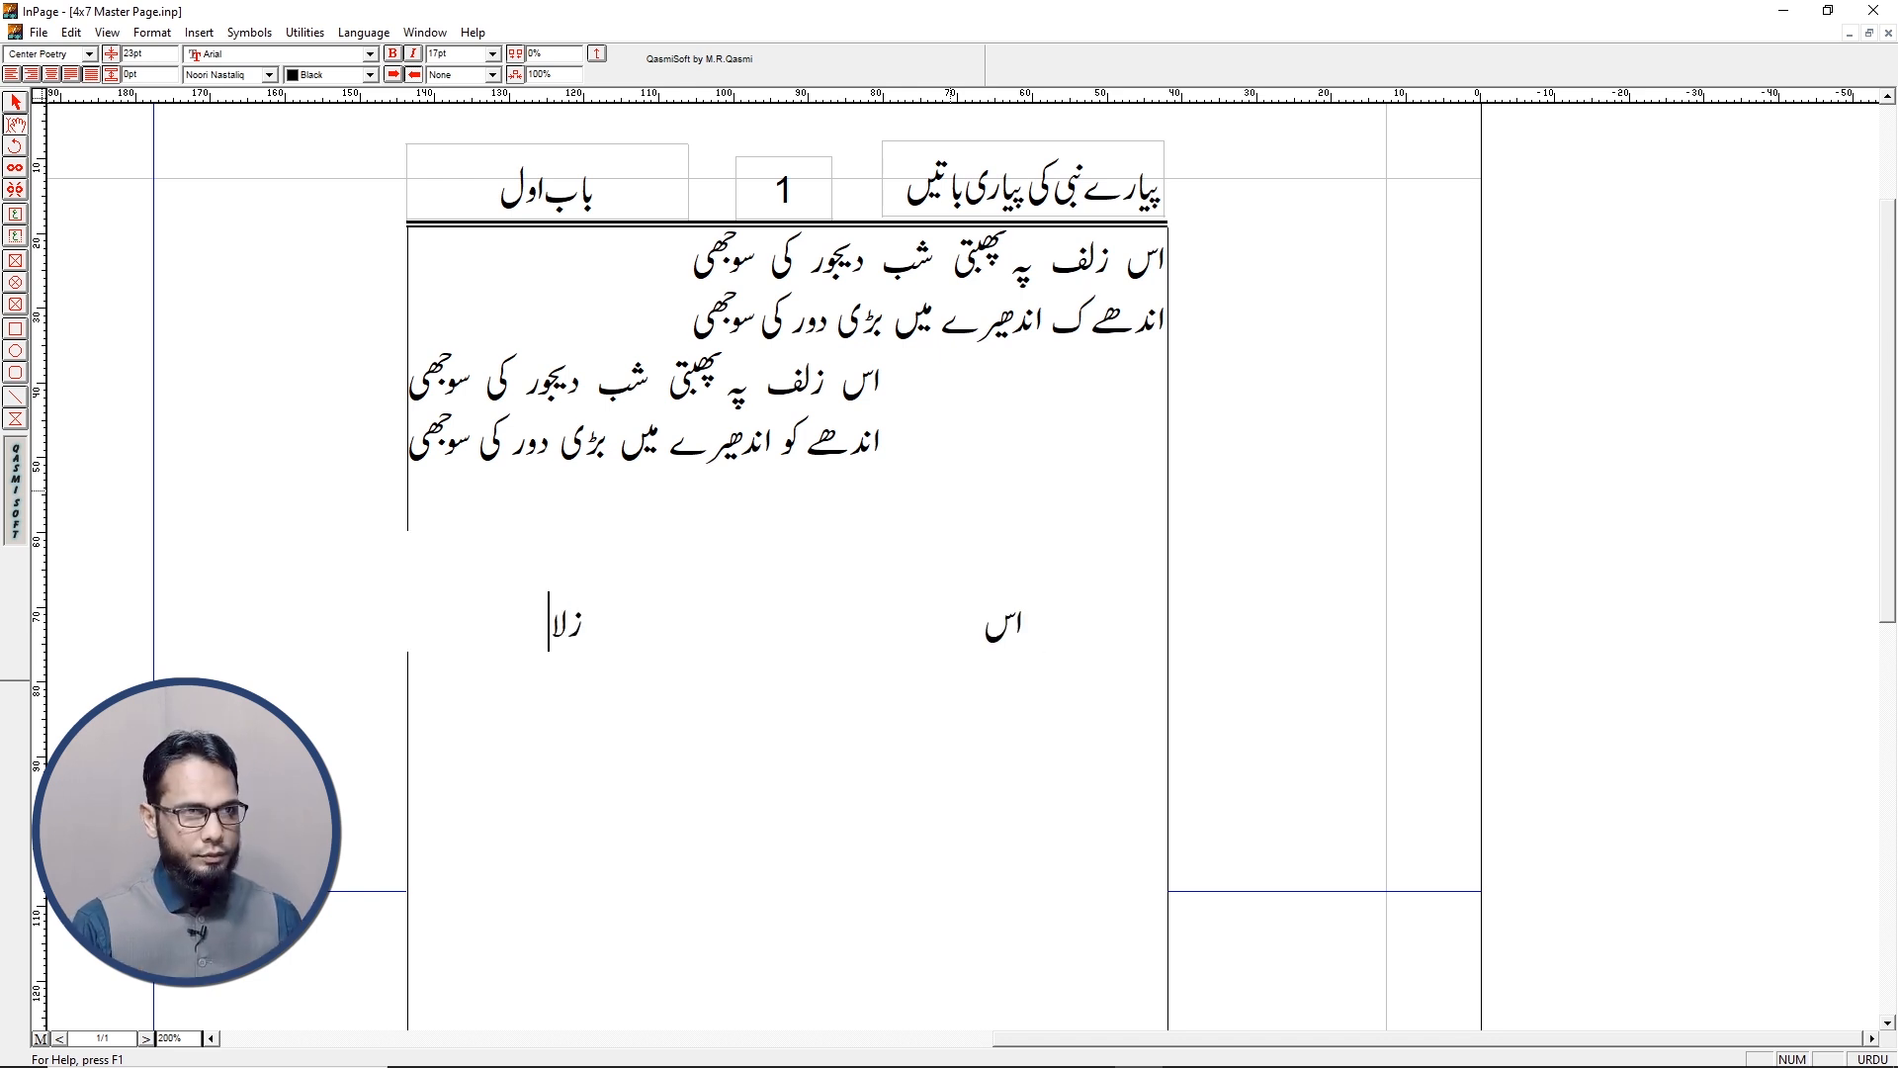
type("پہ پھب")
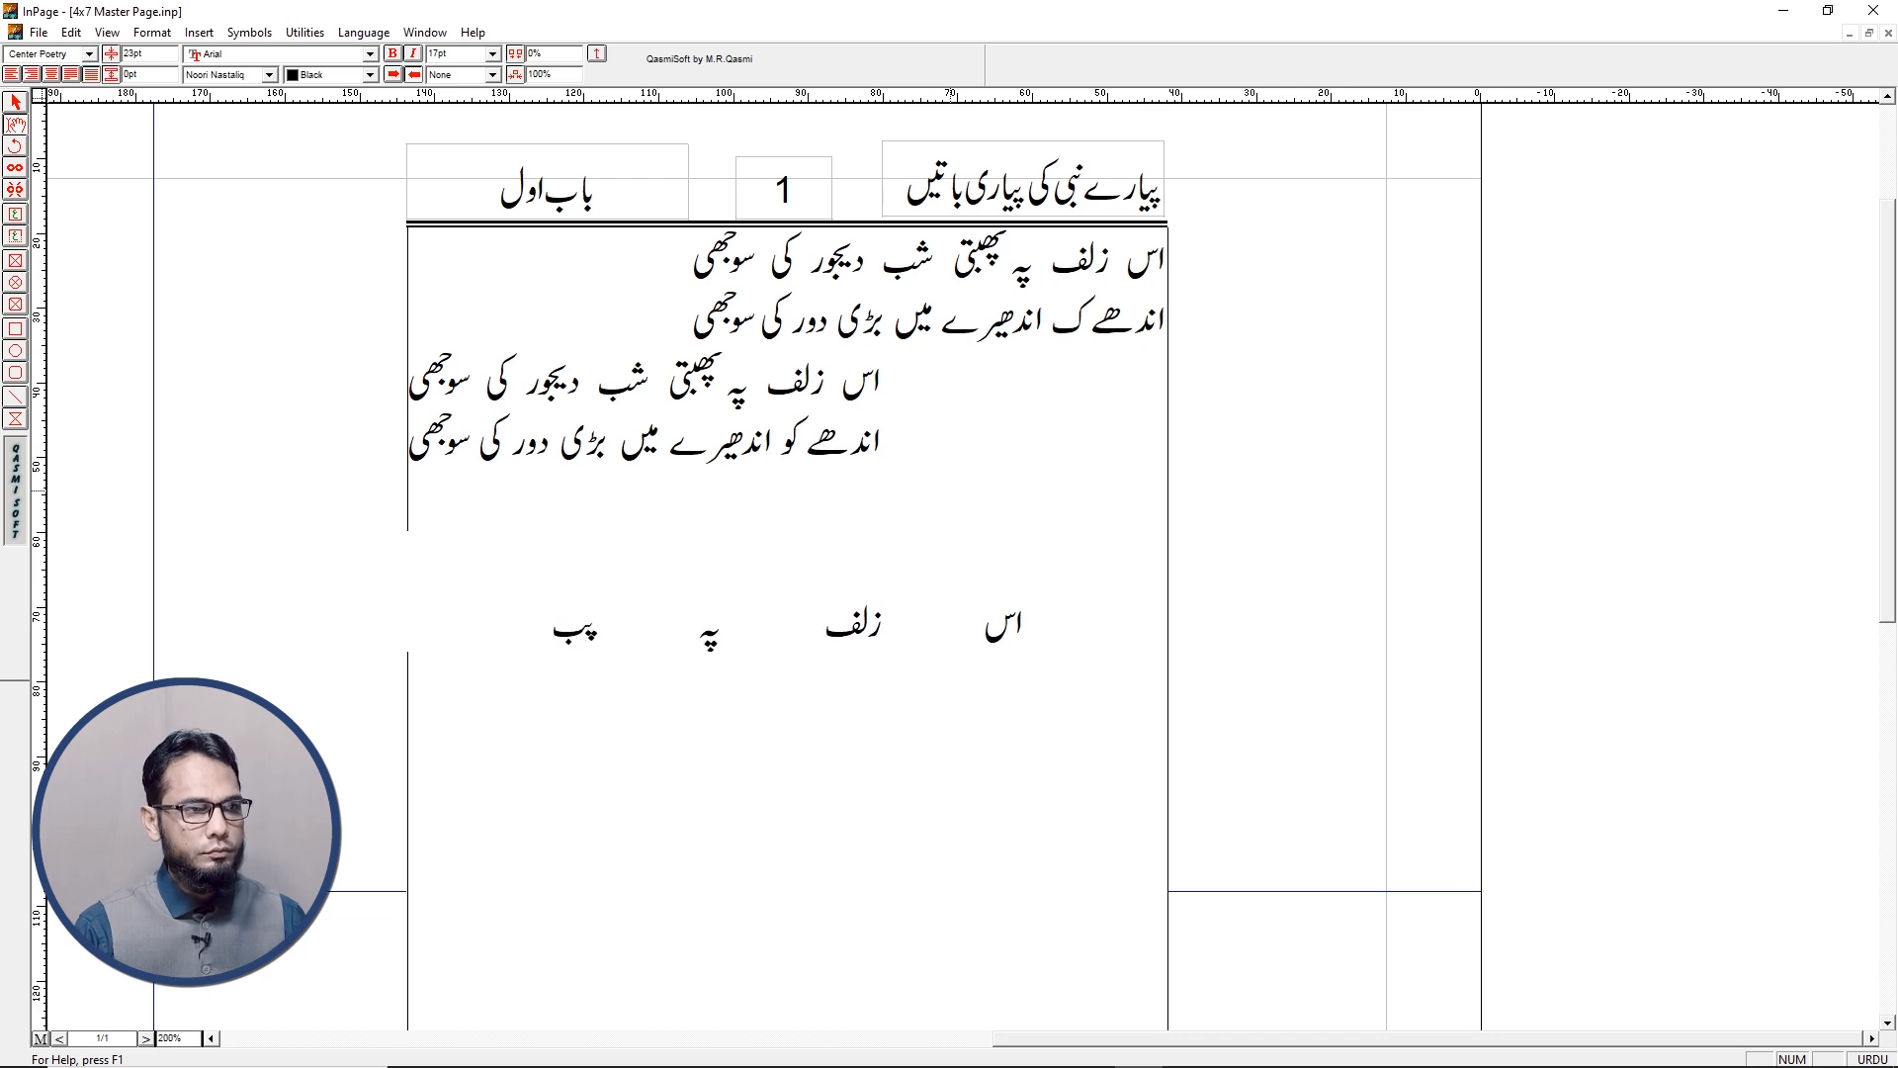
key("Home")
key("shift+End")
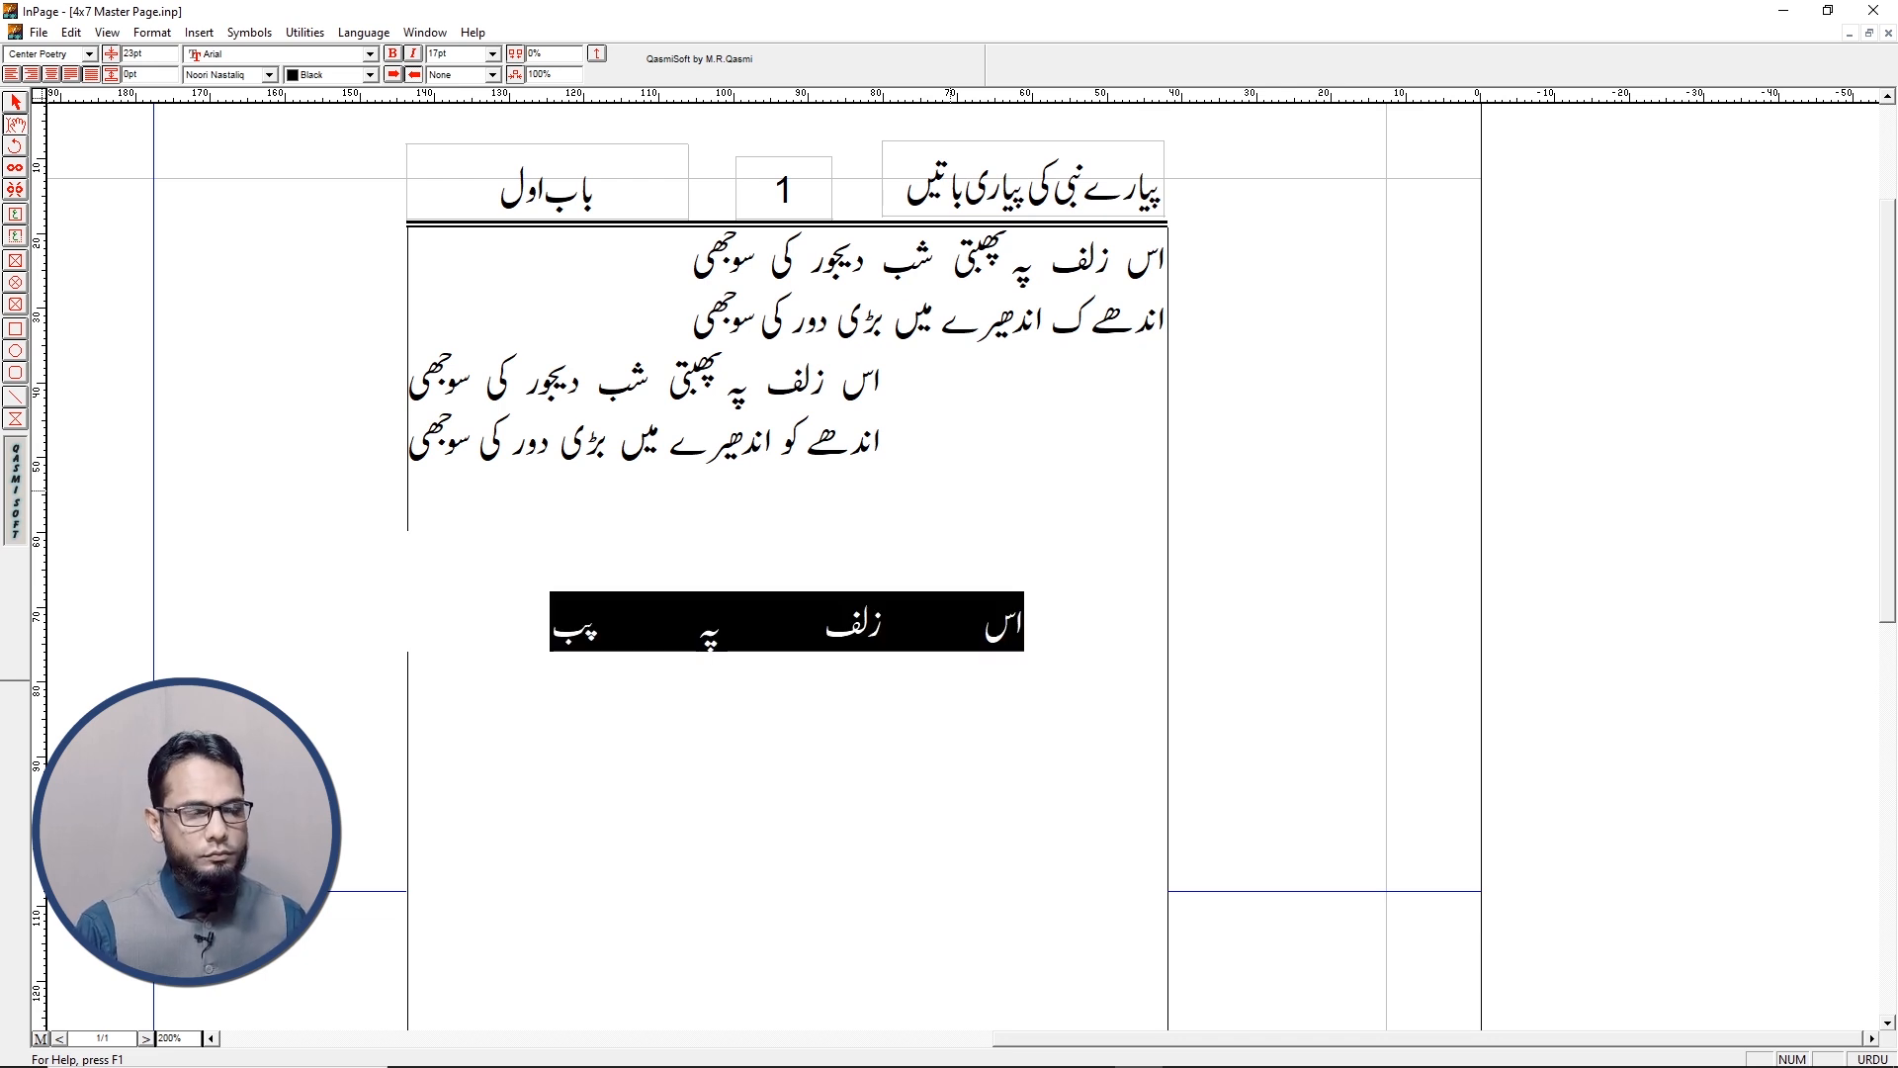
Enter two Center Poetry lines reading "مرحبا آج چلیں گے شاہ ابرار کے پاس" and "انشاء اللہ پہنچ جائیں گے سرکار کے پاس"
type("مرحبا آج چلیں گے شاہ ابرار کے پاس")
key("Return")
type("انشاء اللہ پہنچ جا")
key("BackSpace")
key("BackSpace")
key("BackSpace")
key("BackSpace")
type("چ جائیں گے سرکار کے پاس")
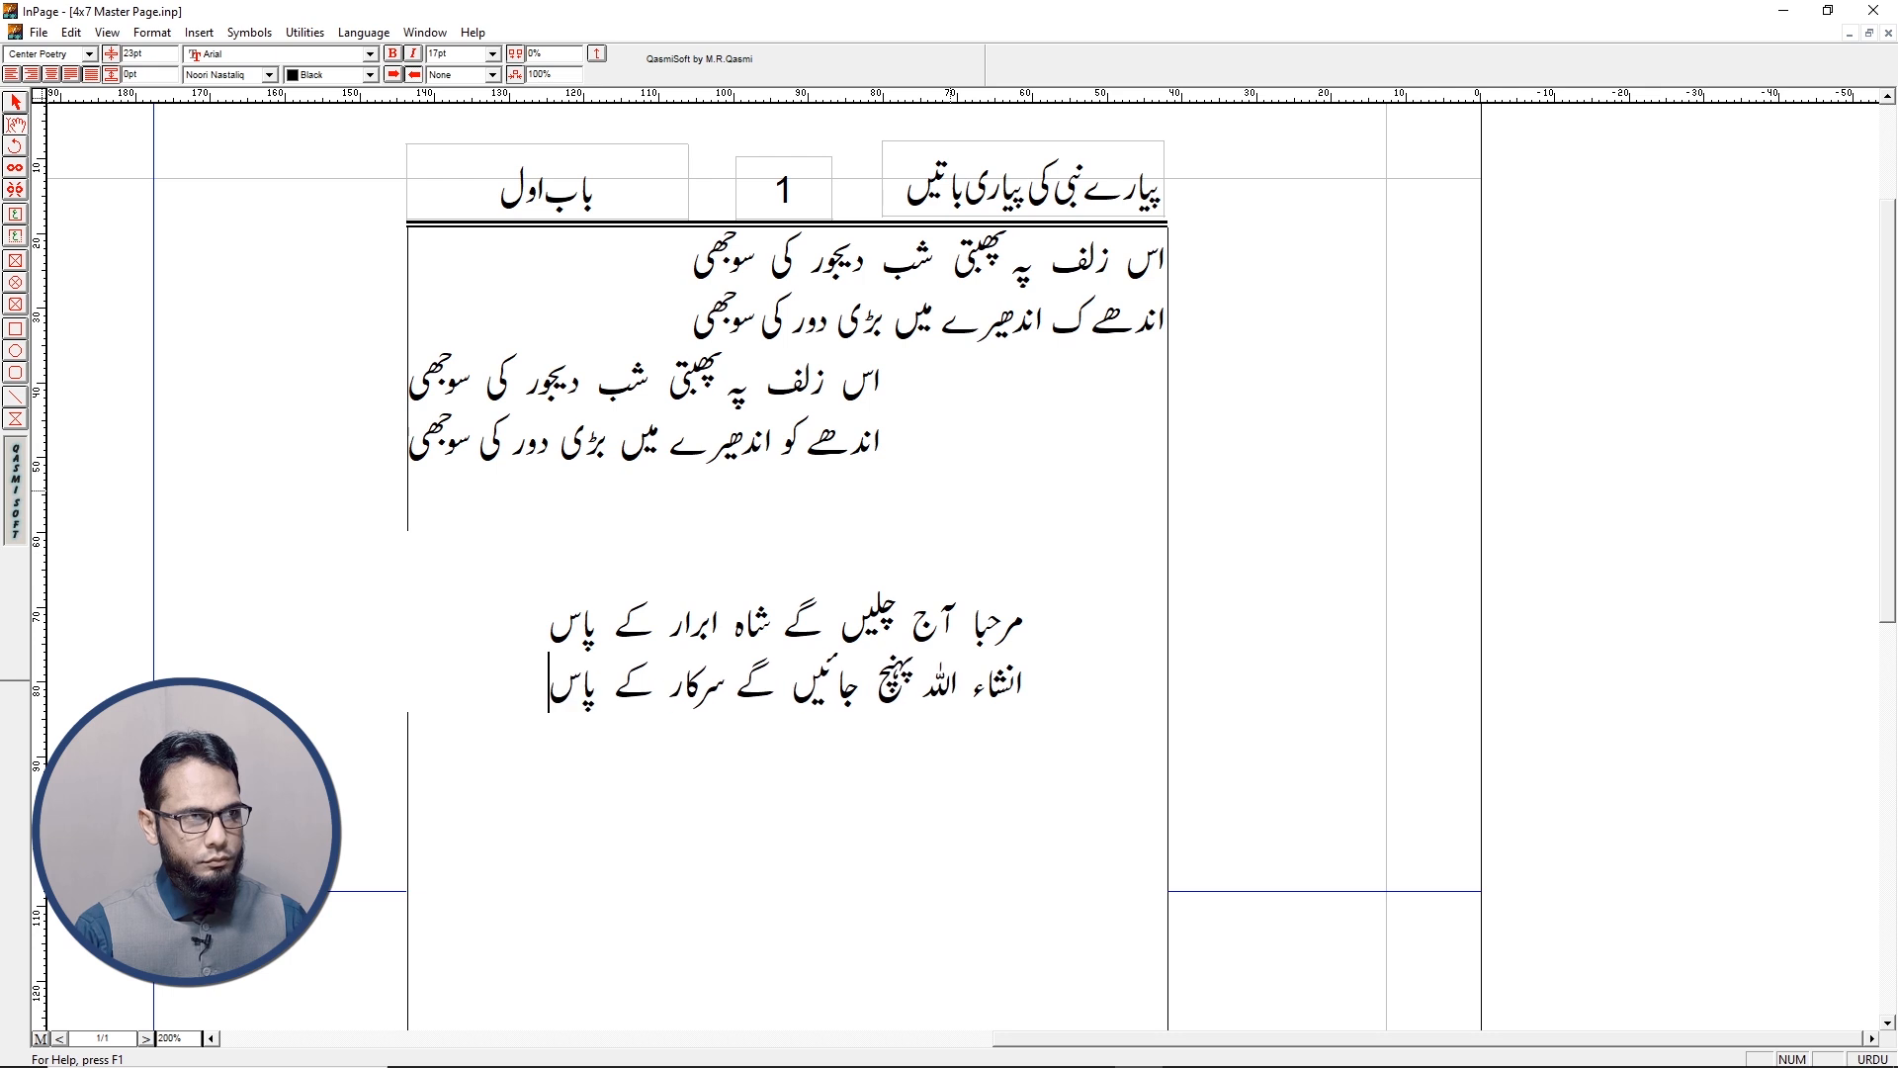
Add a third Center Poetry line reading "خوب رو رو کے وہاں غم کا فسانہ کہنا"
key("Return")
type("خوب رو رو کے وہا")
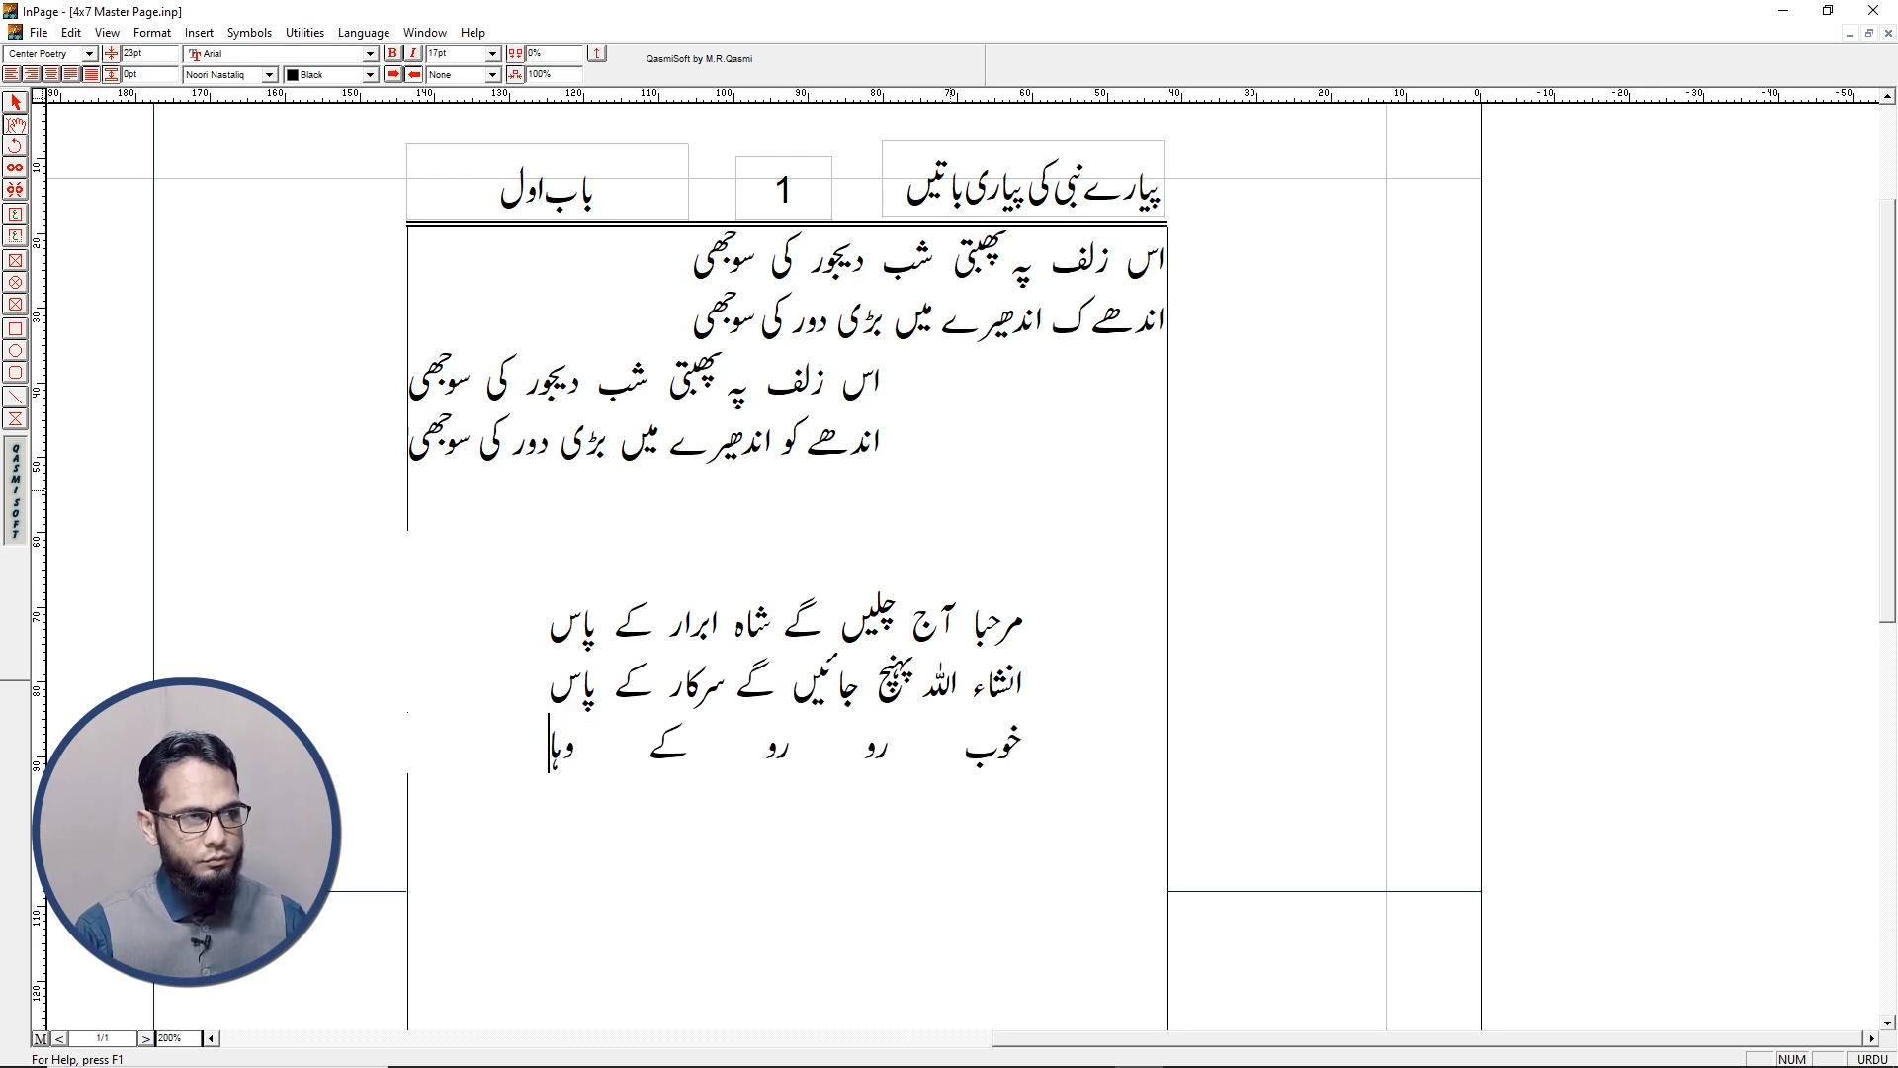
type("ں غم ک")
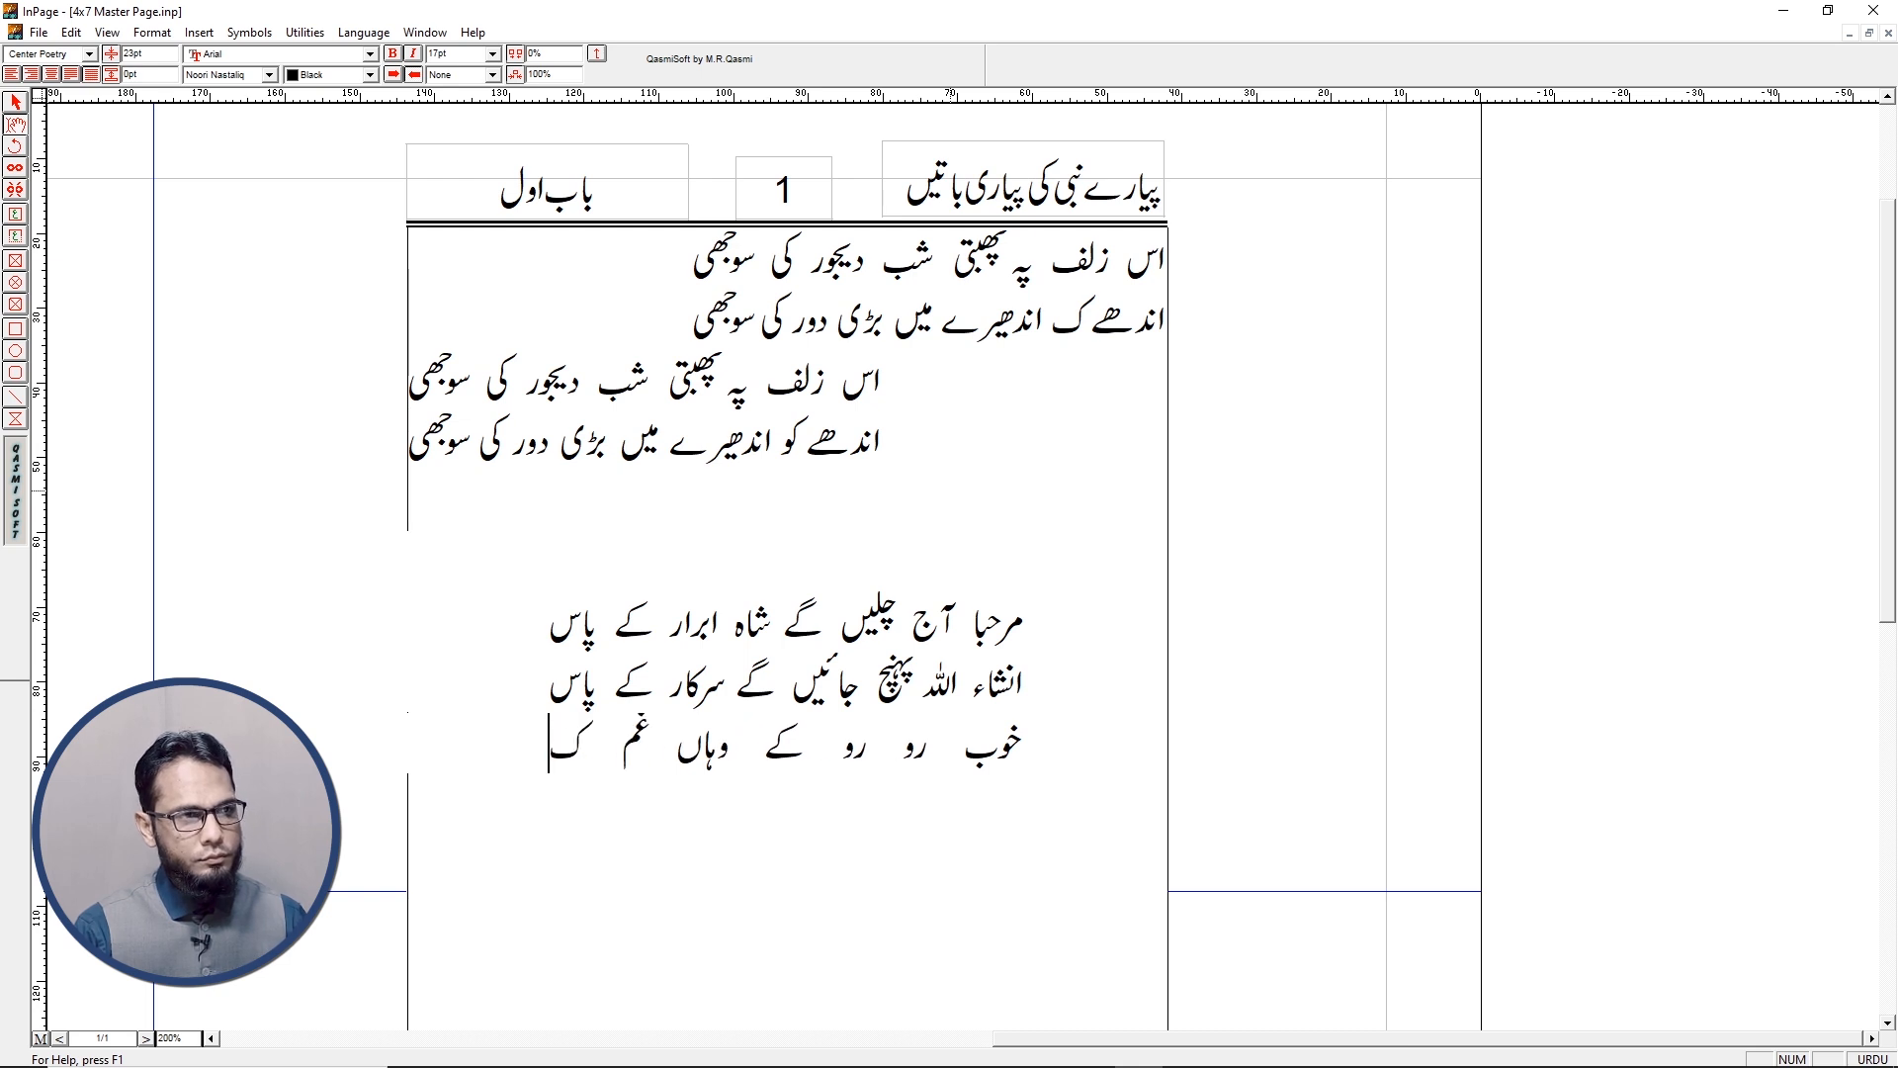
type("ا فسانہ کہنا")
Add a fourth Center Poetry line reading "غم زدوں آؤں چلے احمد ابرار کے پاس"
key("Return")
type("غم")
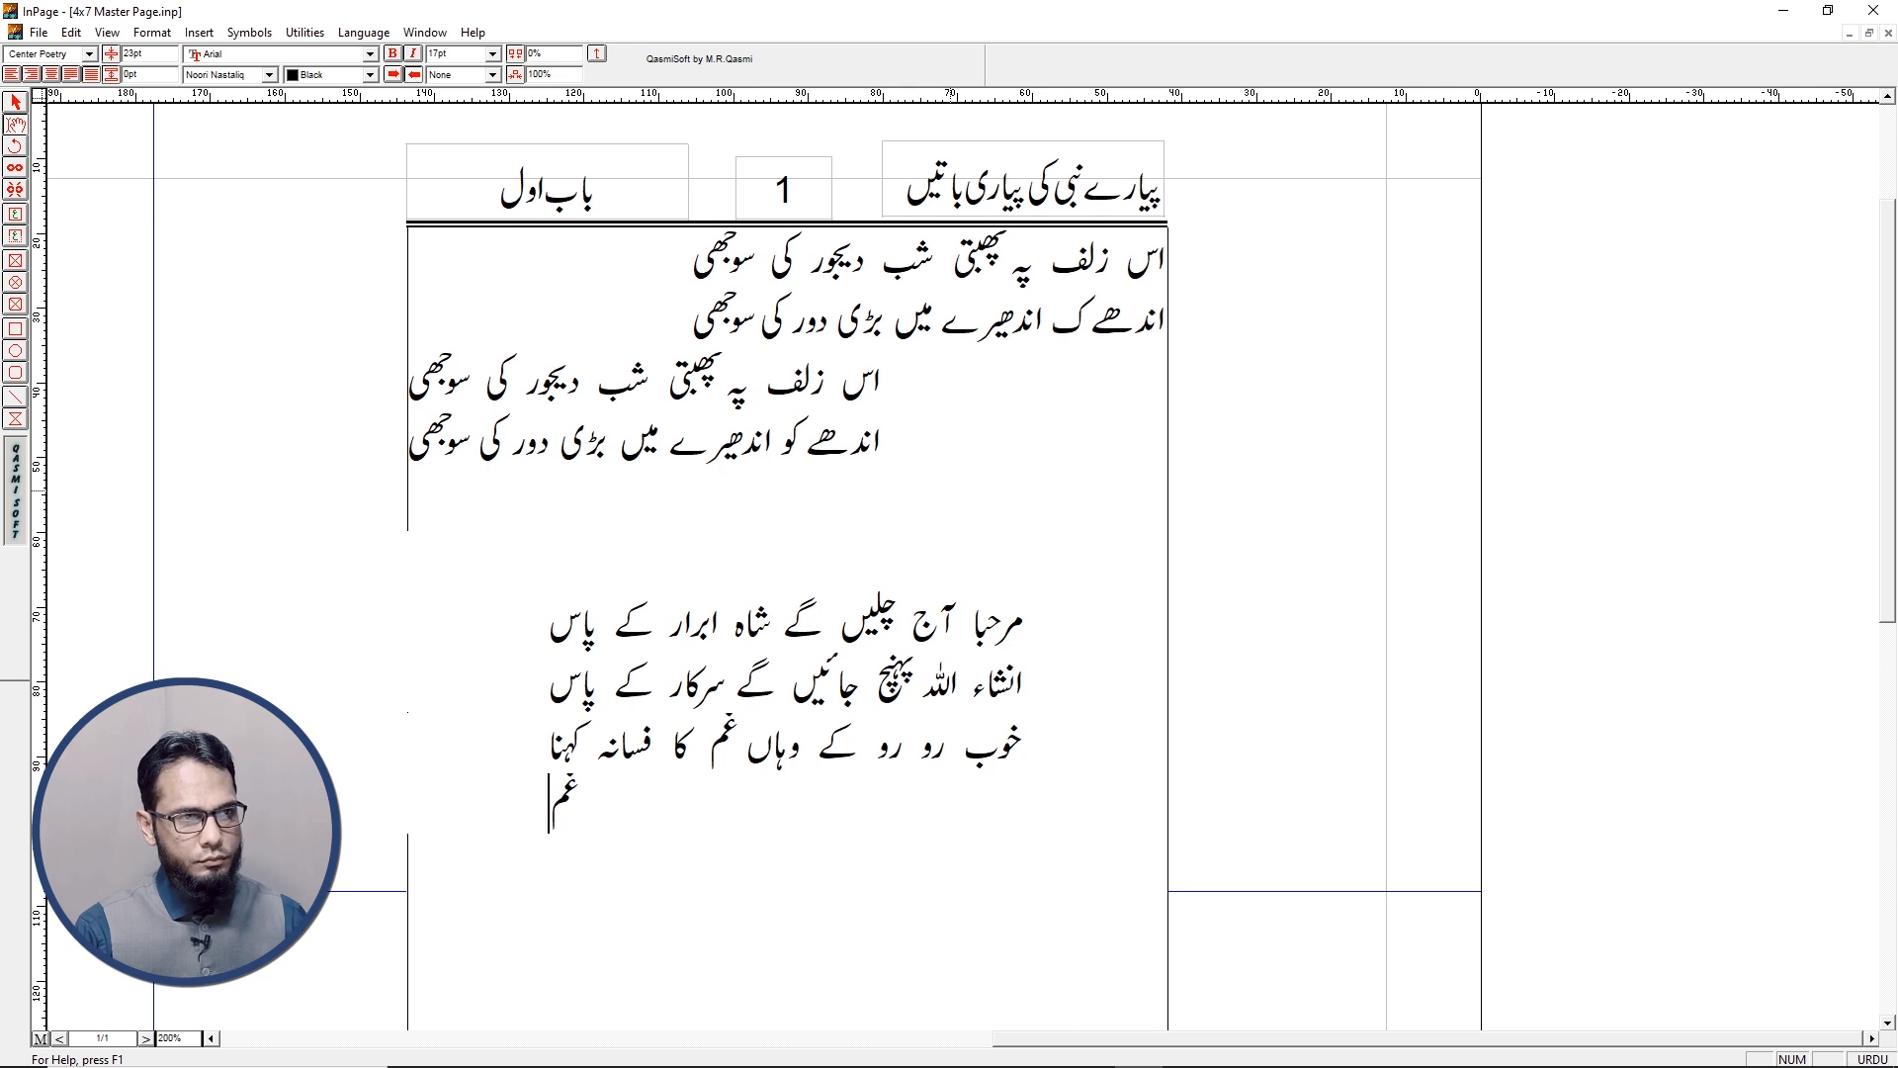
type(" زدوں")
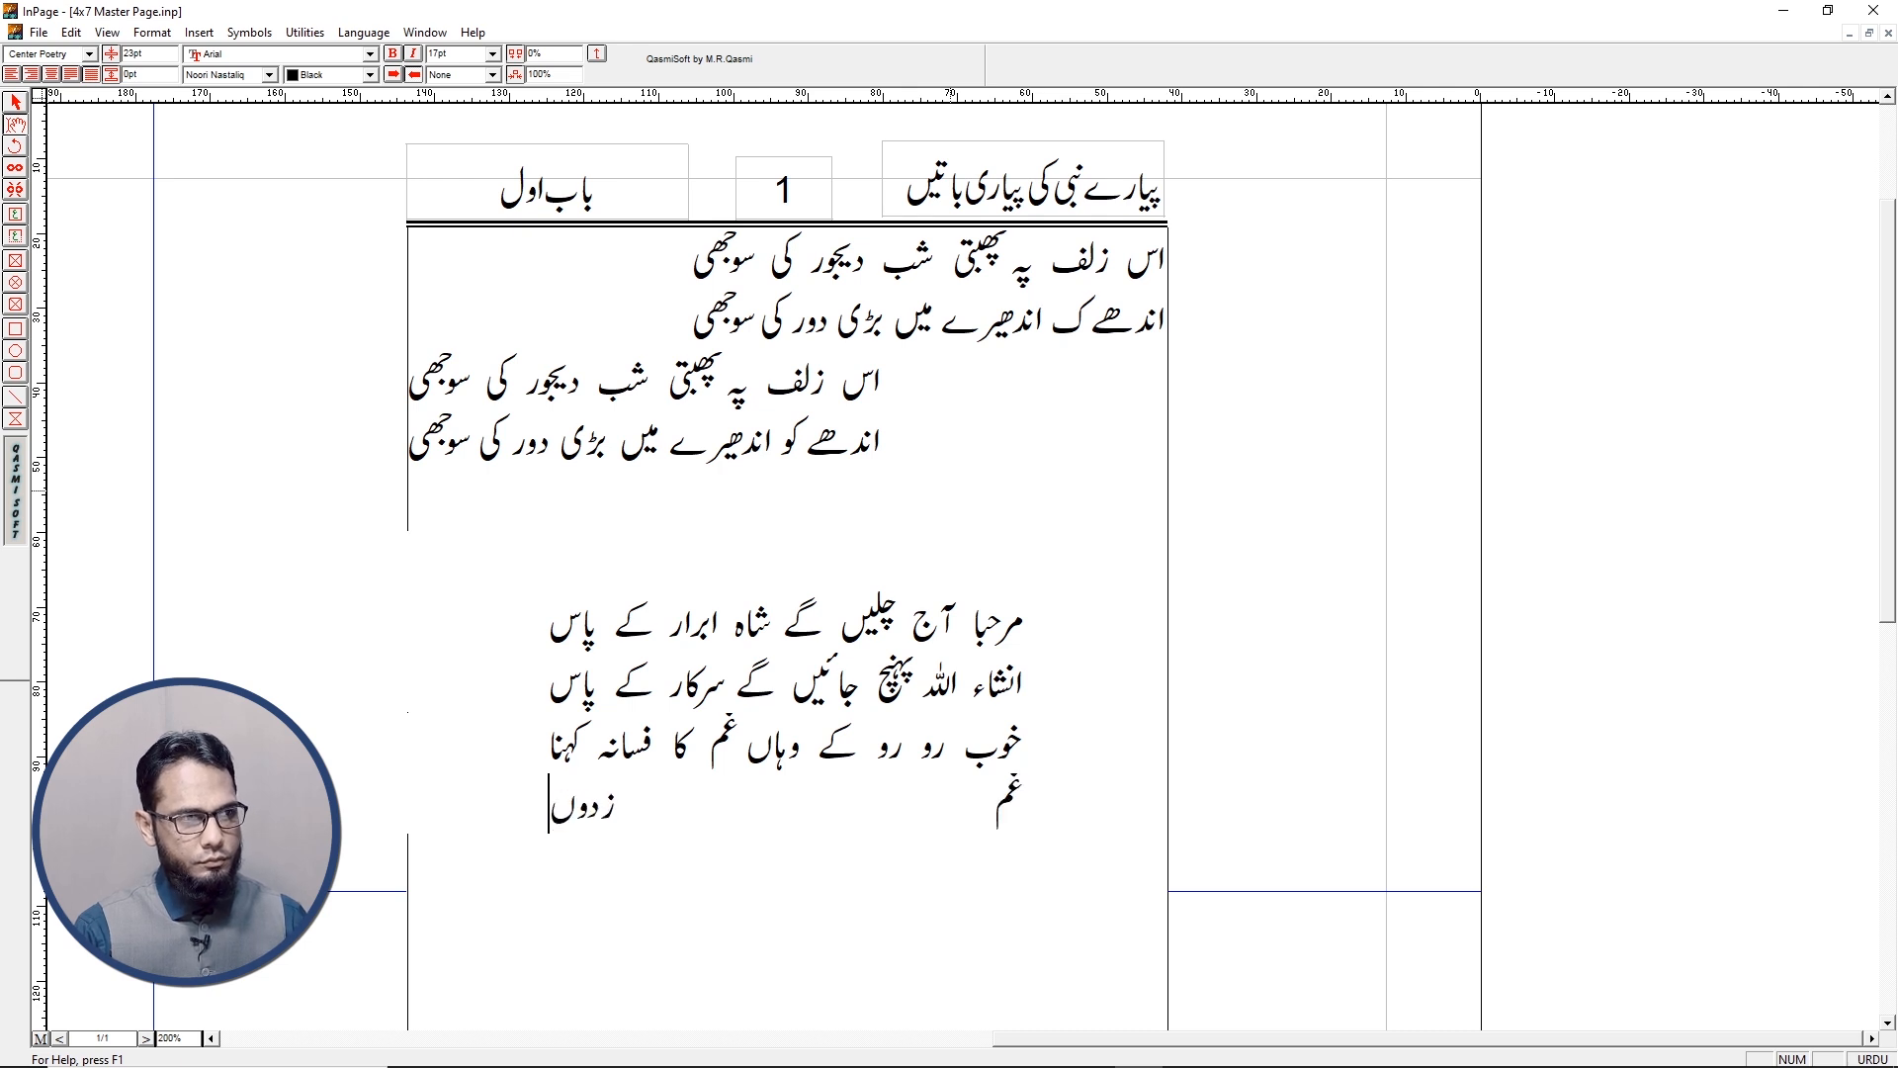
type(" آءں چلے")
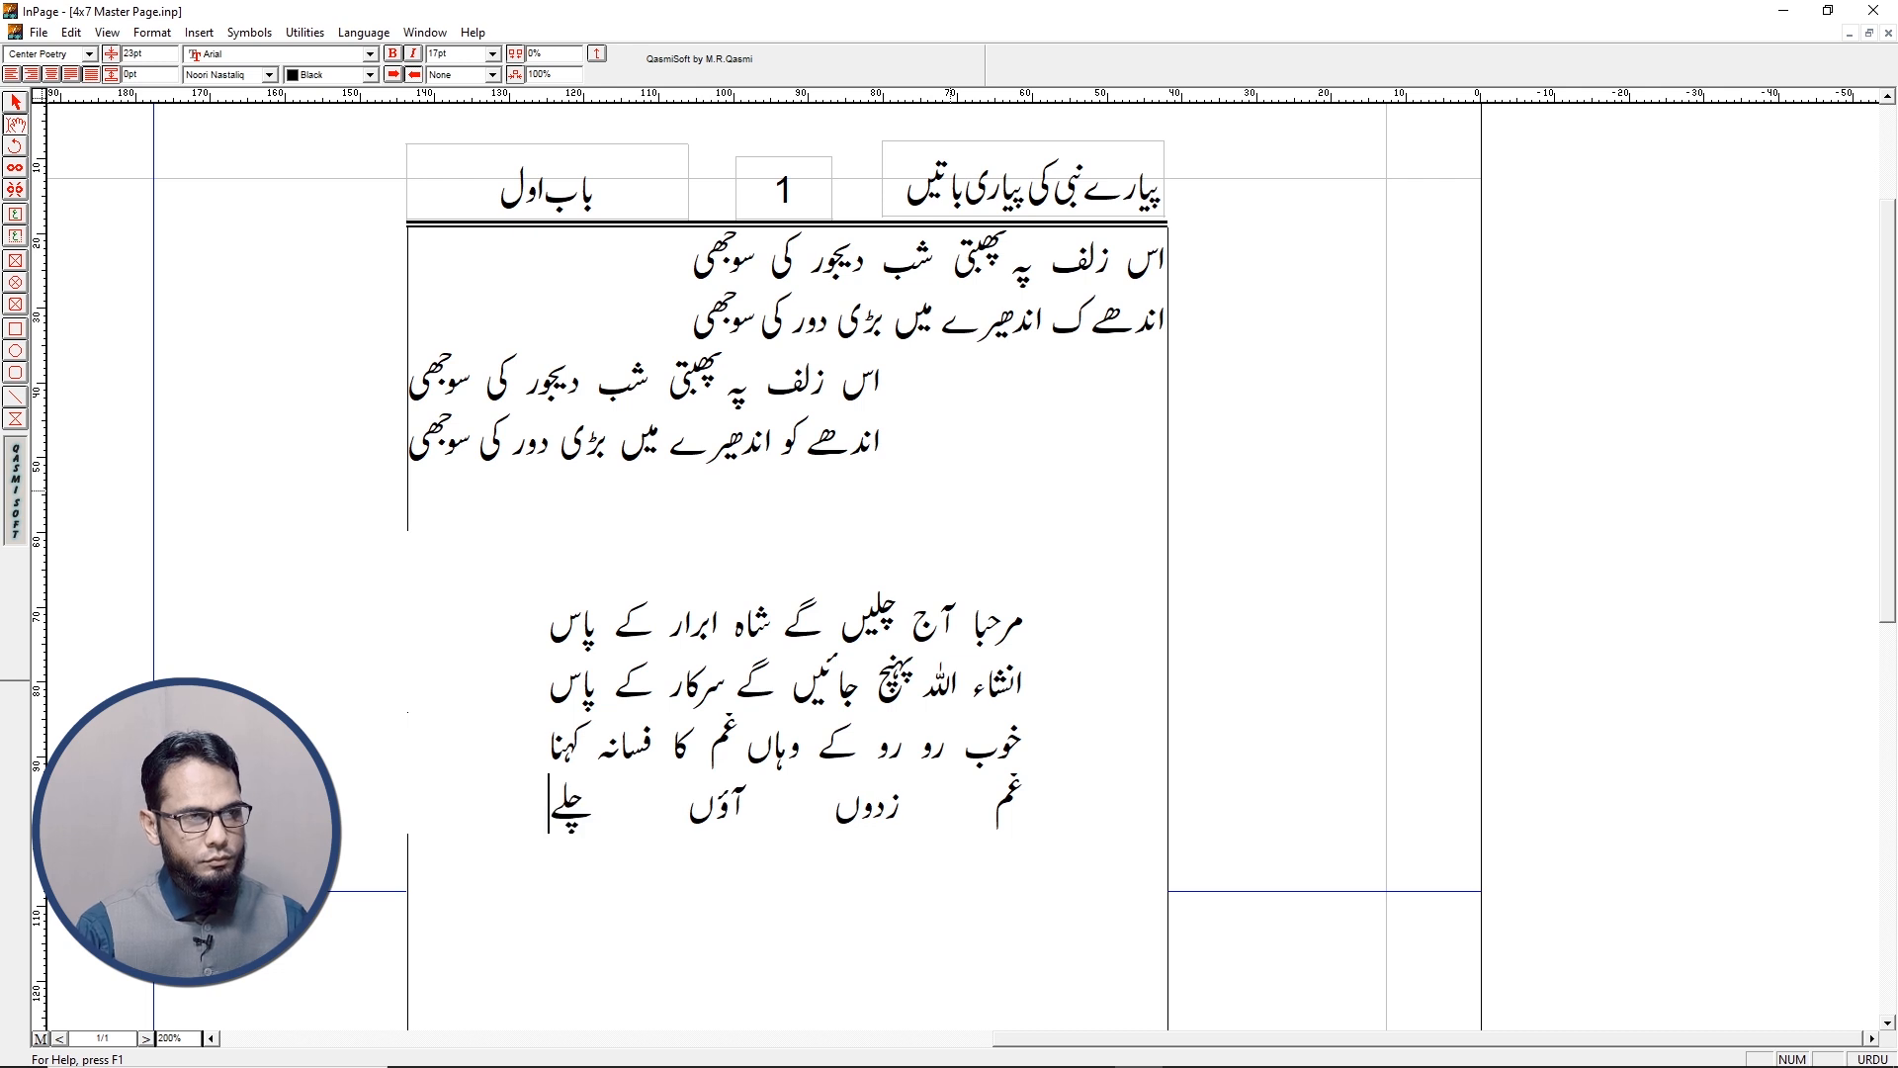
type(" احمد")
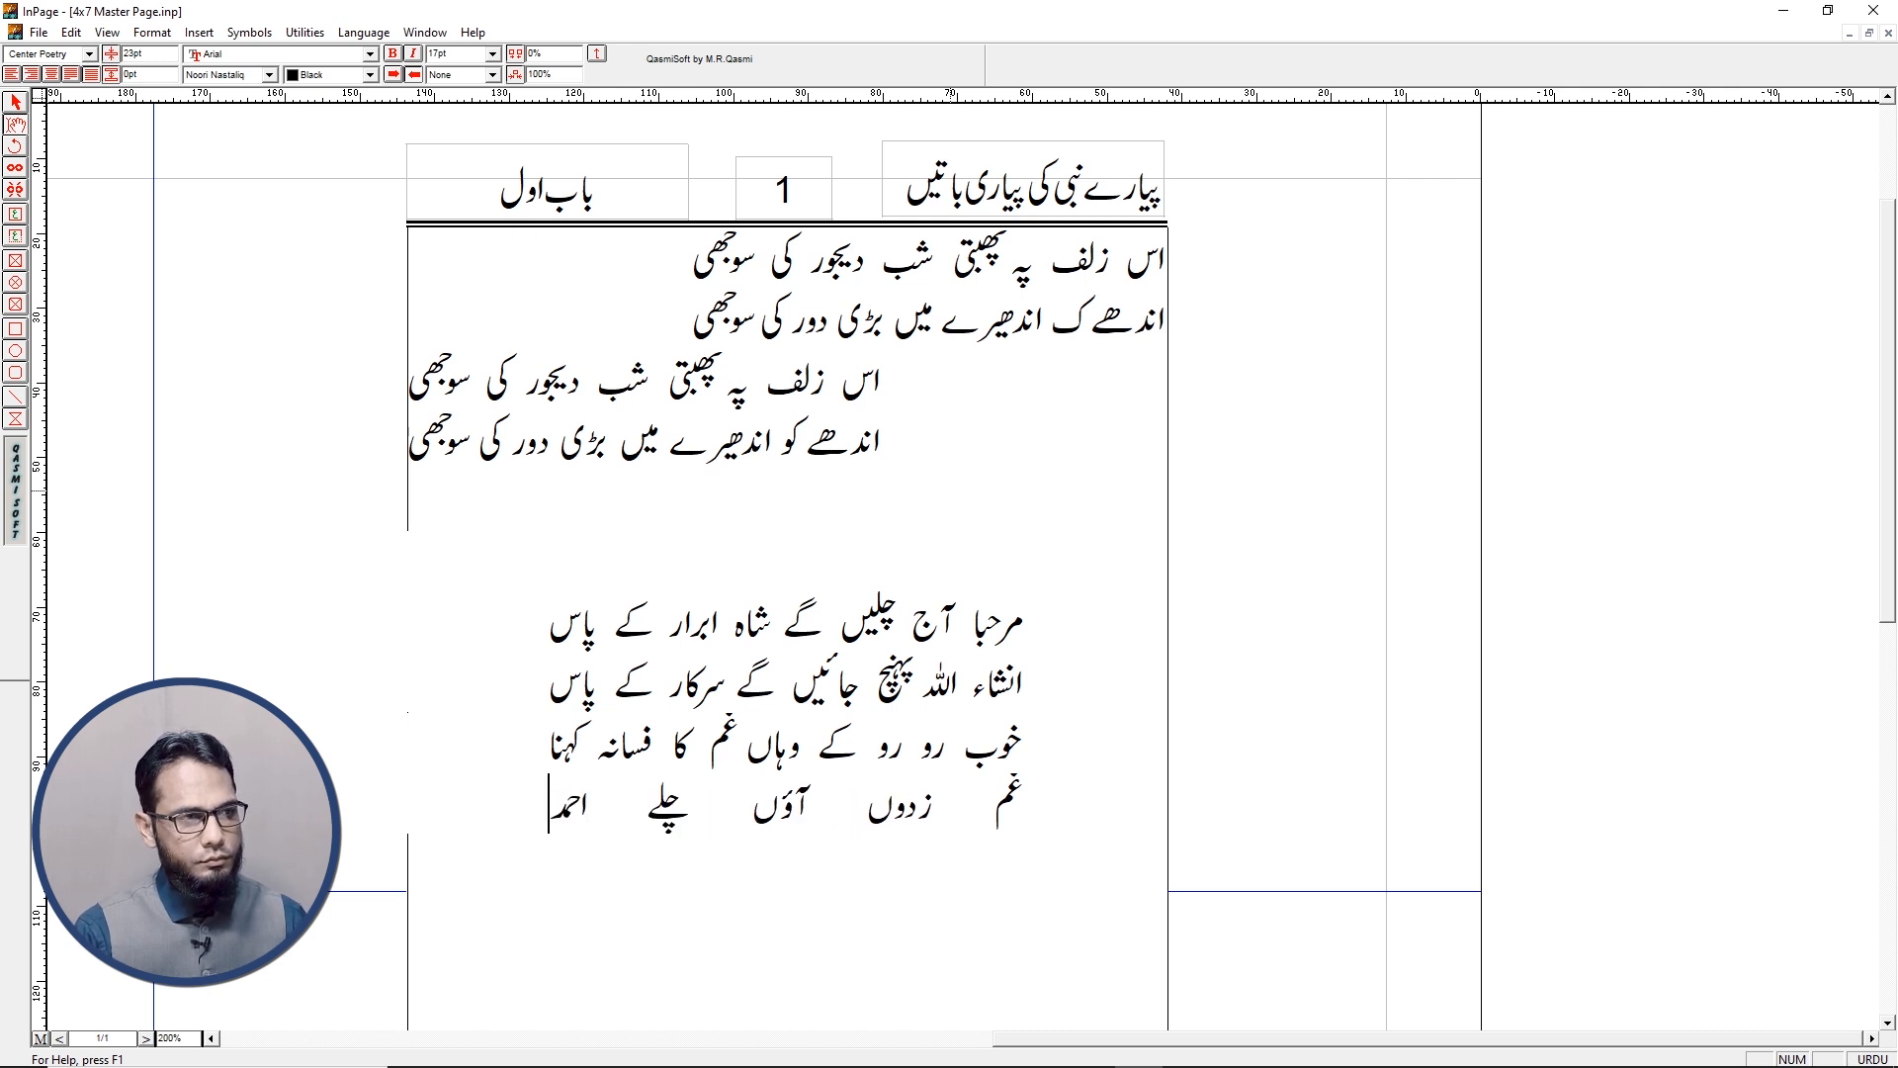
type(" ابرار کے پاس")
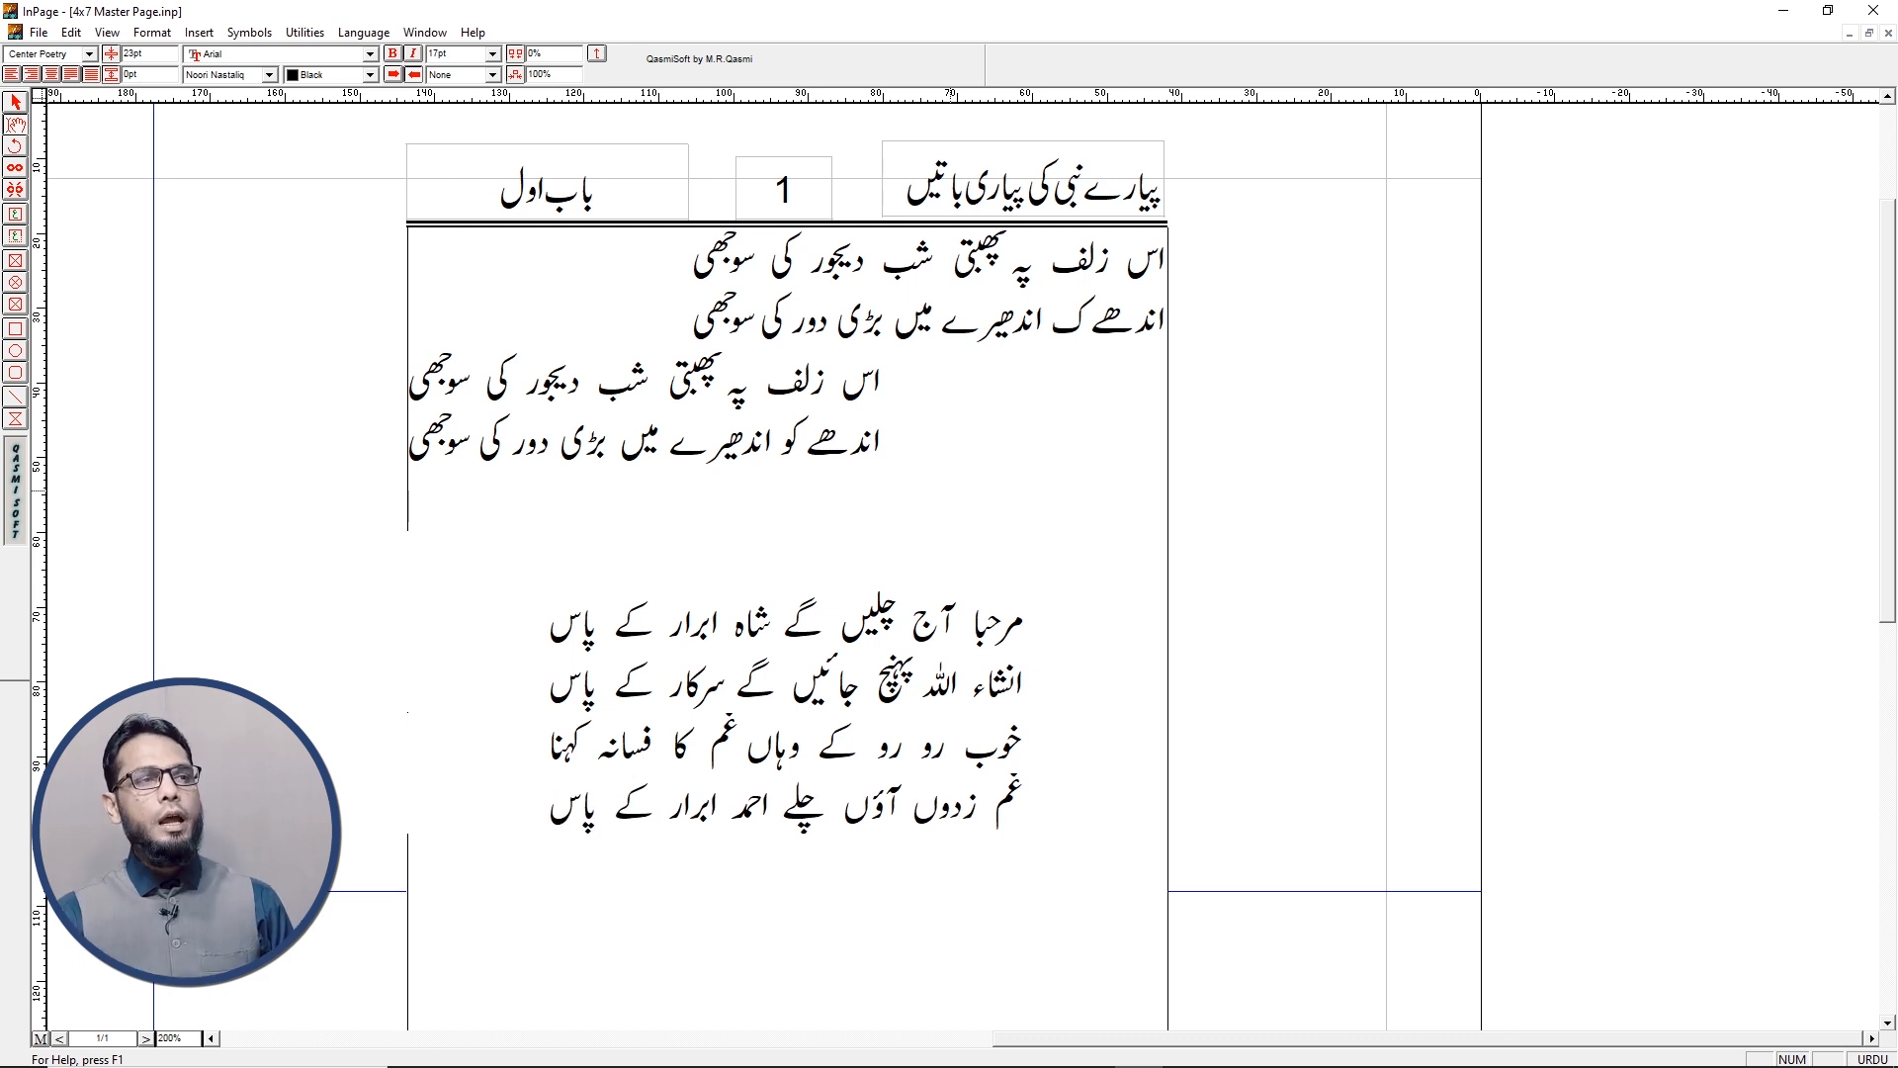
key("ctrl+2")
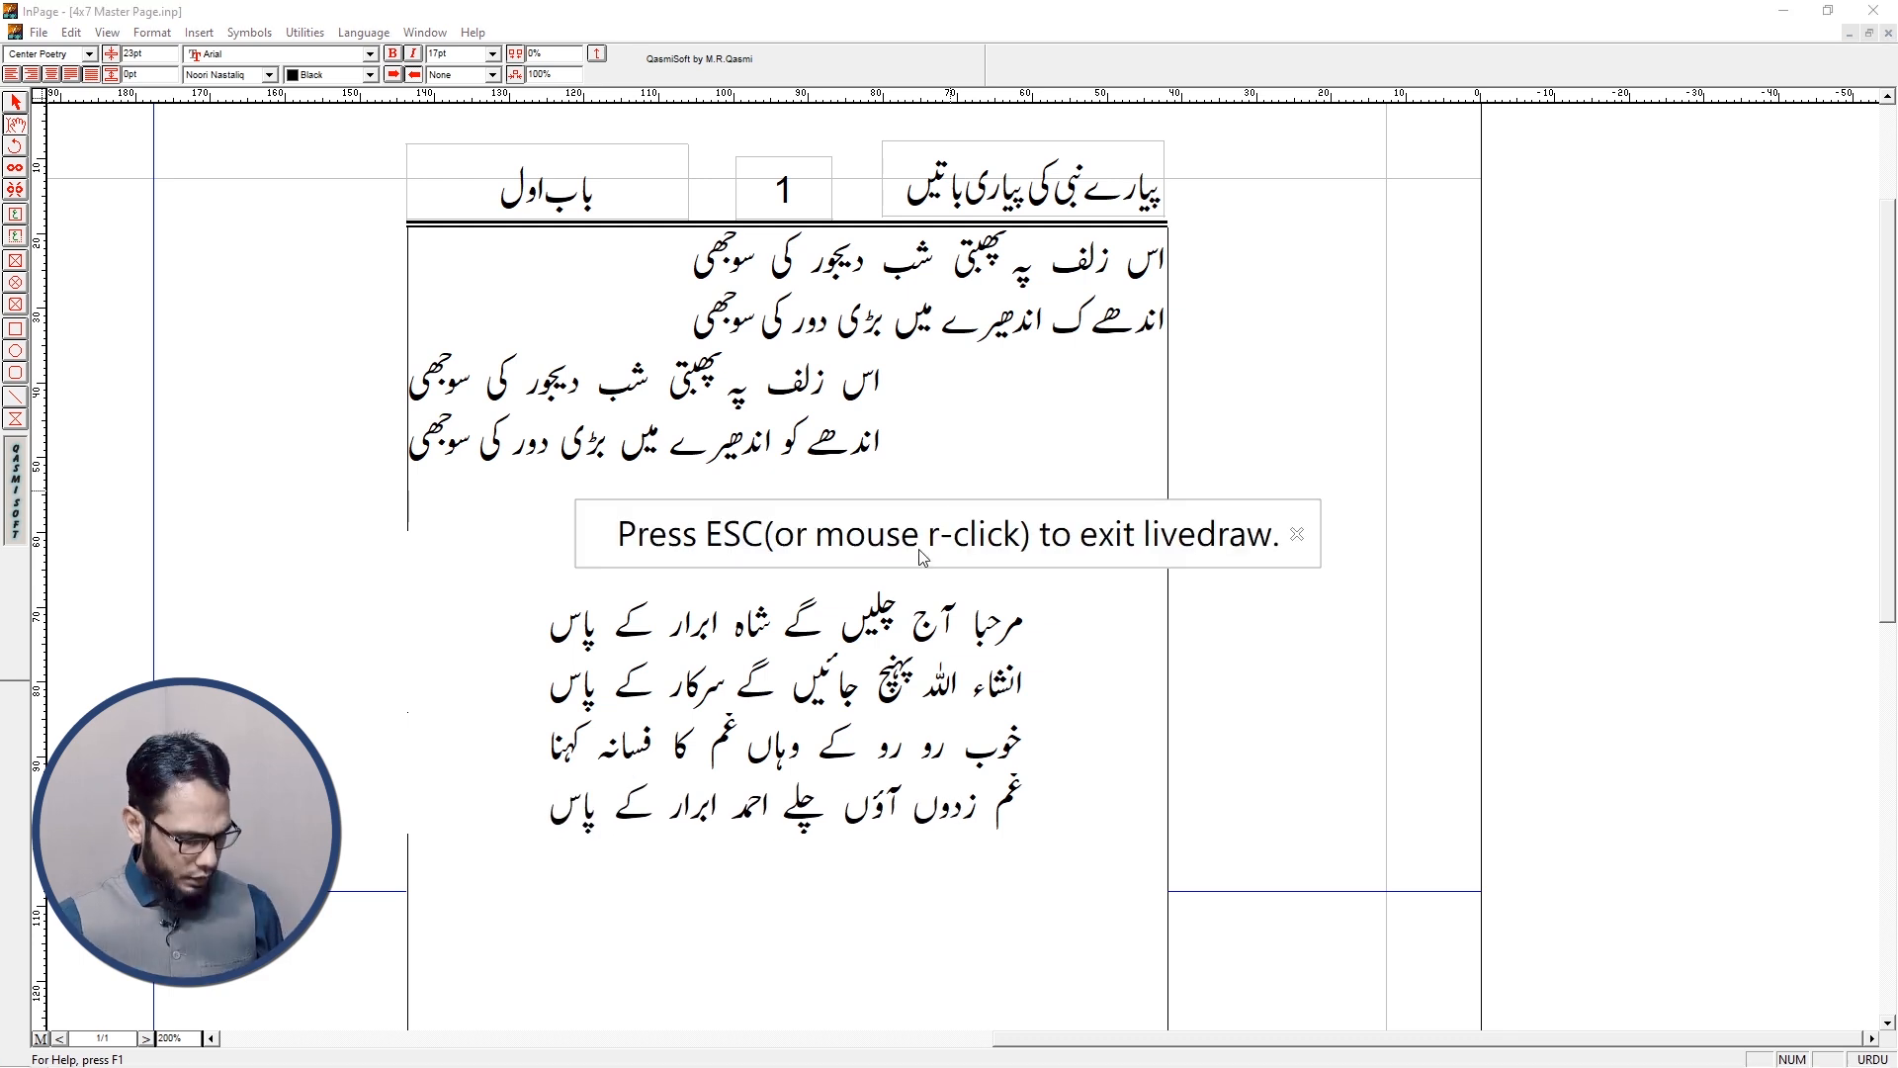
left_click(1296, 535)
mouse_move(1029, 605)
left_mouse_down()
mouse_move(1138, 662)
mouse_move(957, 576)
left_mouse_up()
mouse_move(514, 586)
left_mouse_down()
mouse_move(487, 838)
mouse_move(447, 564)
mouse_move(526, 586)
left_mouse_up()
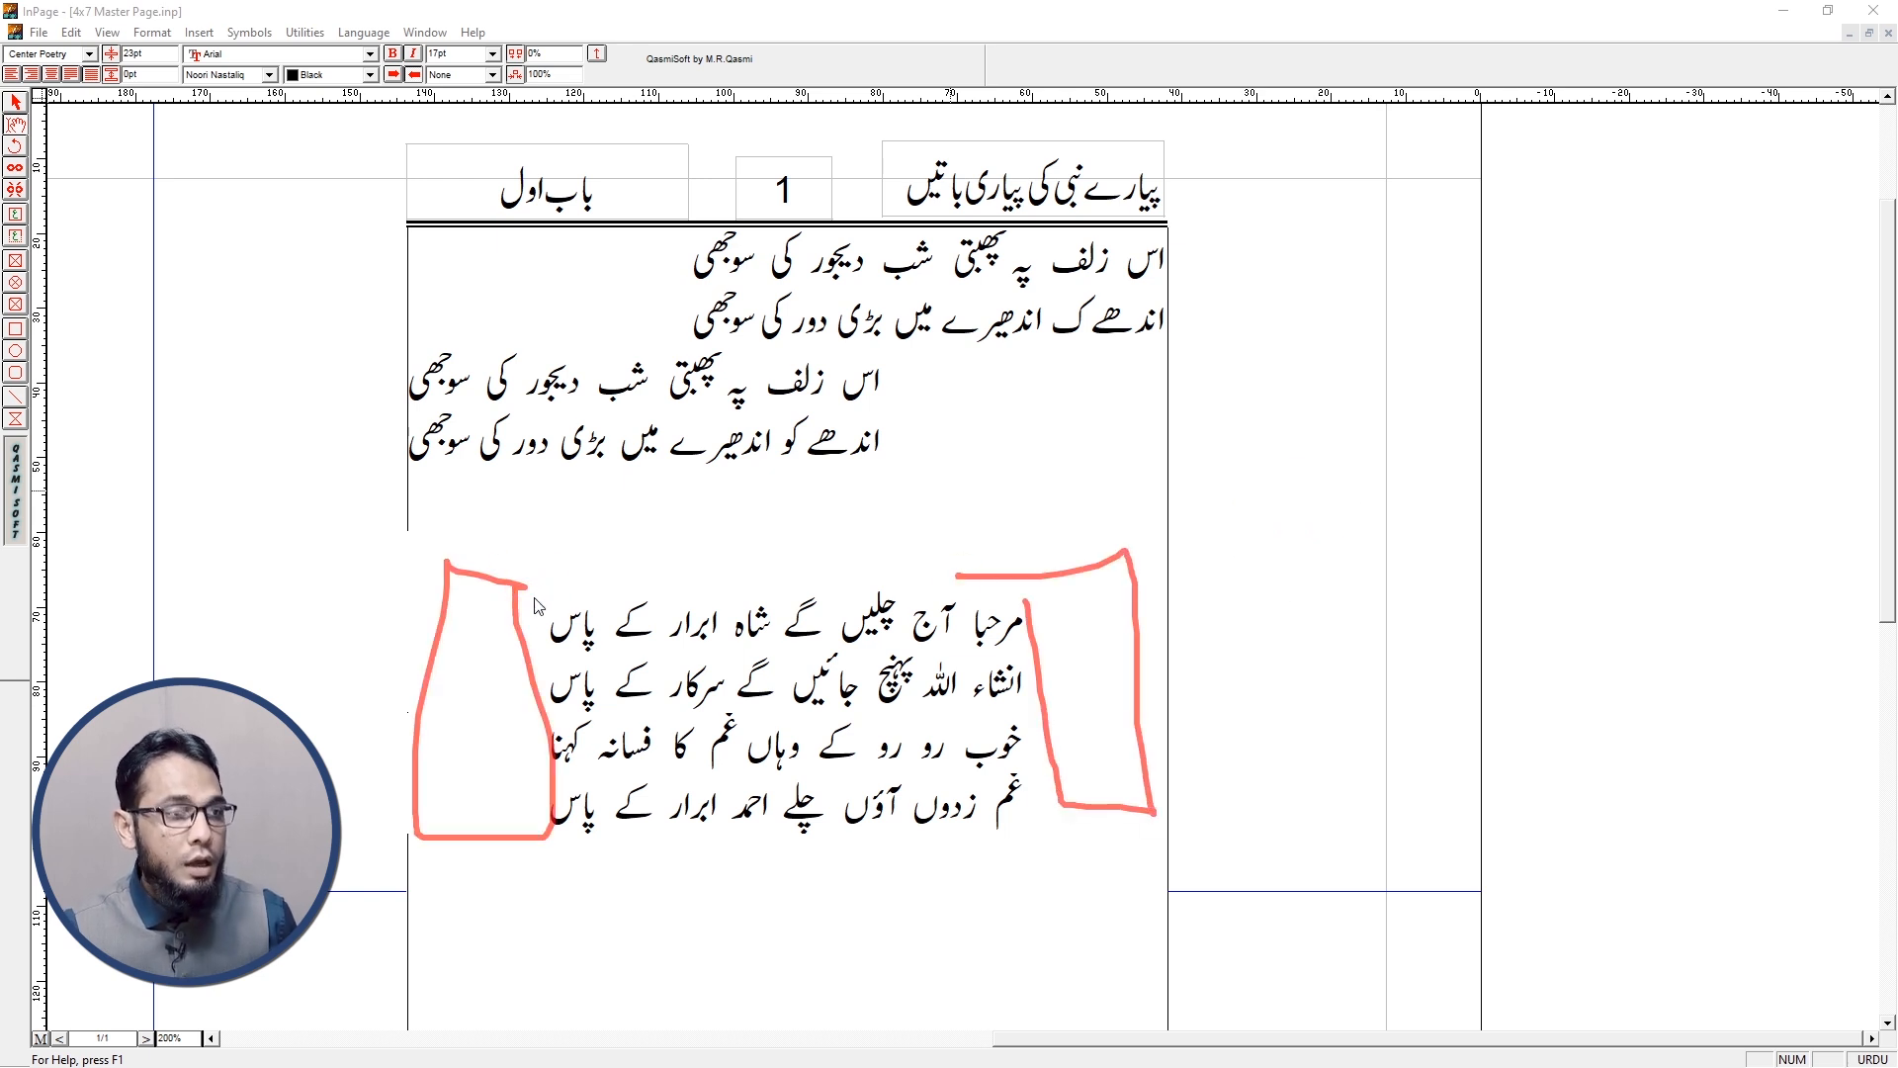